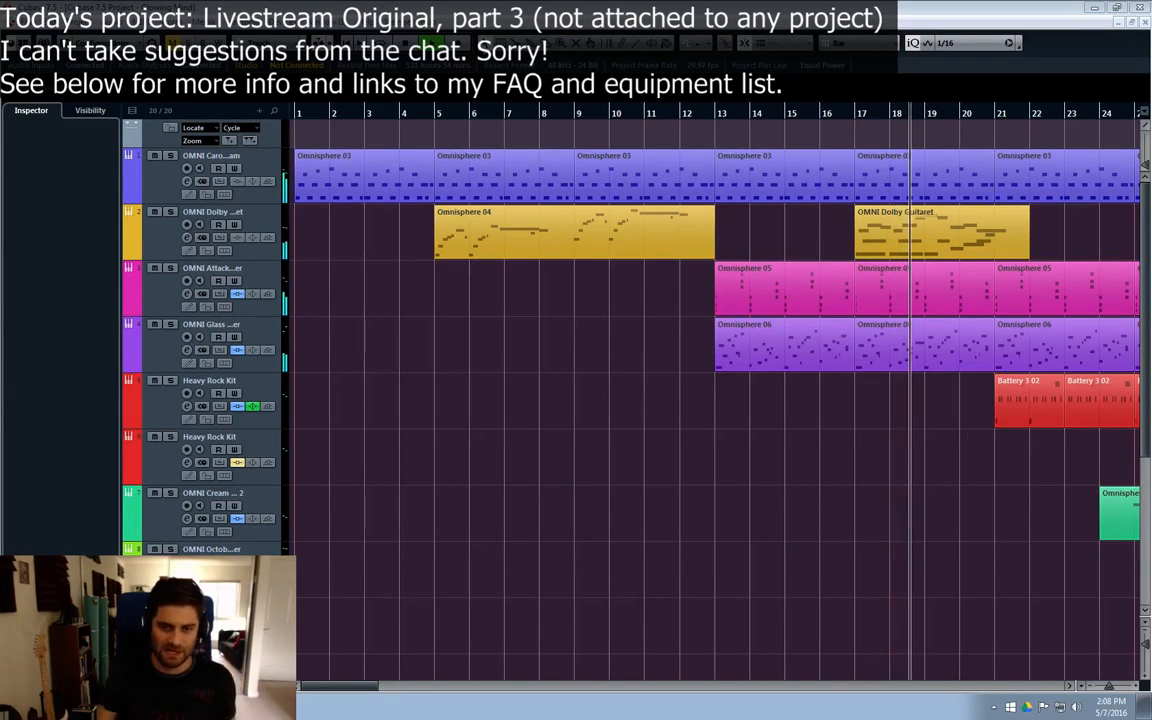
# Step: Return to the project start, play the arrangement from bar 17 and follow the playback to about bar 61
pyautogui.press('.')
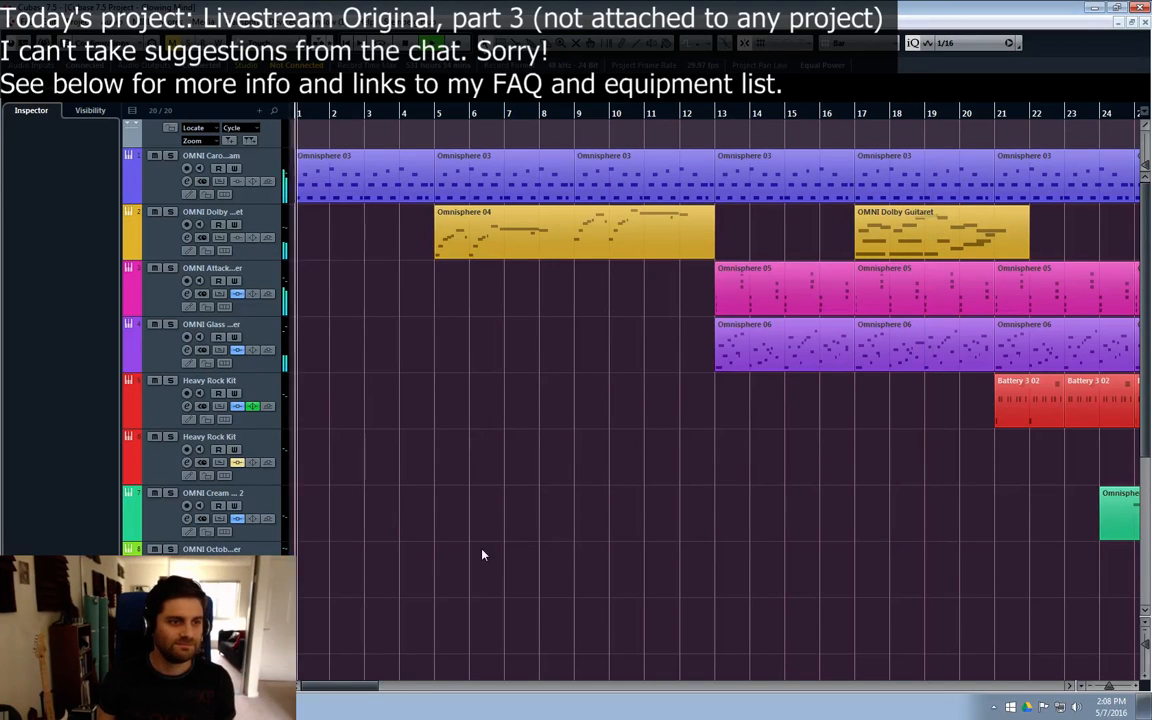
pyautogui.press('space')
pyautogui.click(856, 118)
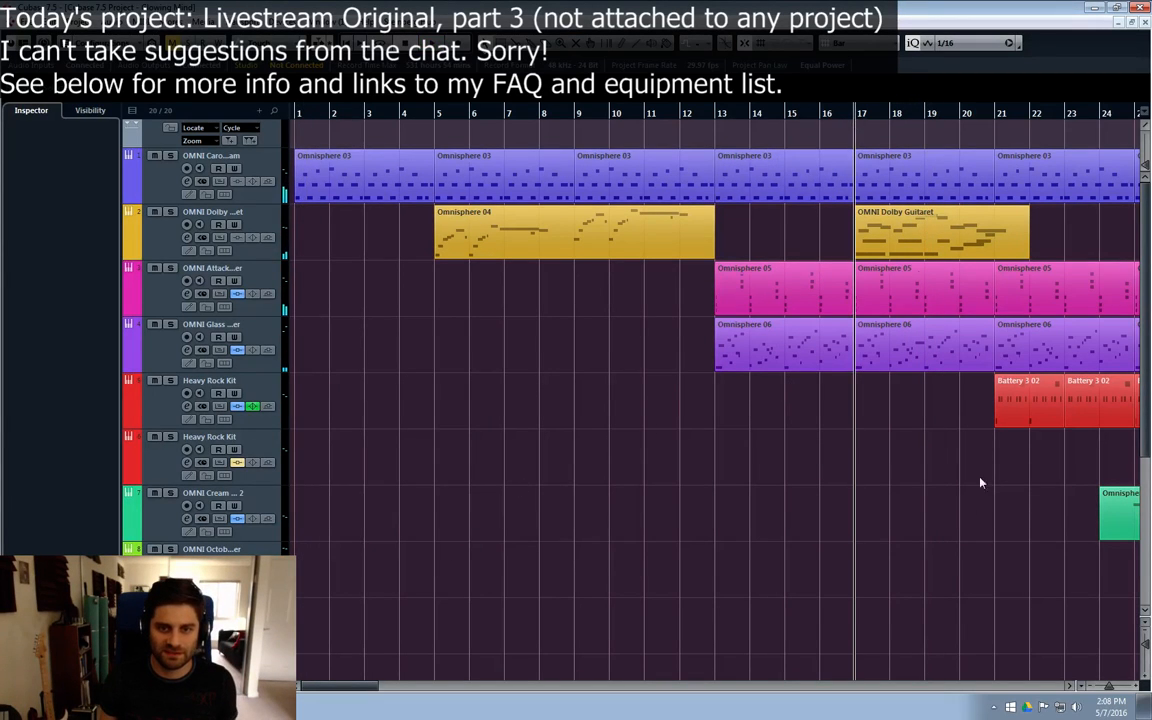
pyautogui.press('space')
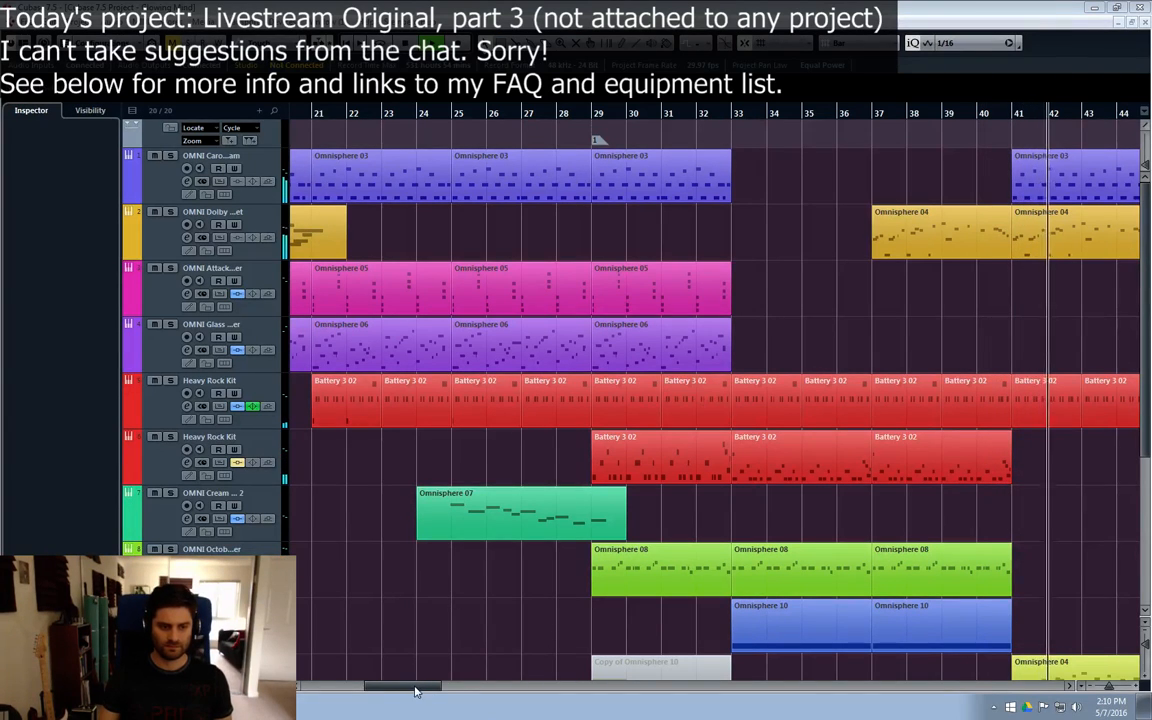
pyautogui.moveTo(415, 688); pyautogui.dragTo(454, 689)
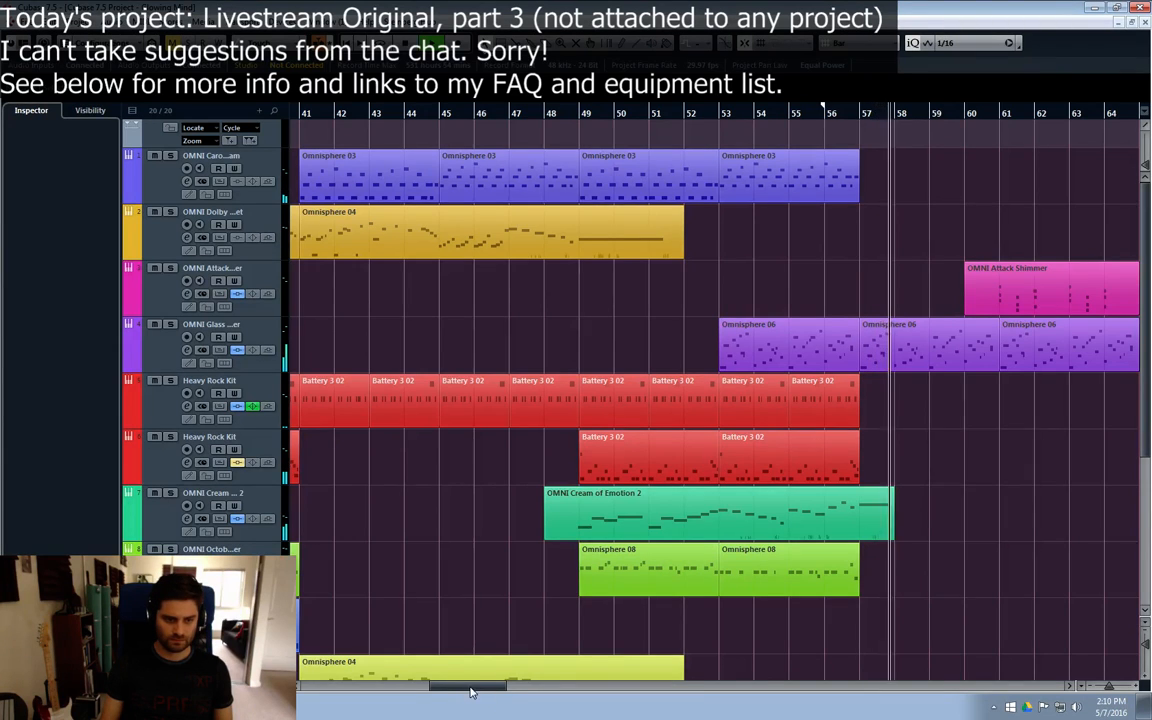
pyautogui.moveTo(487, 686); pyautogui.dragTo(514, 683)
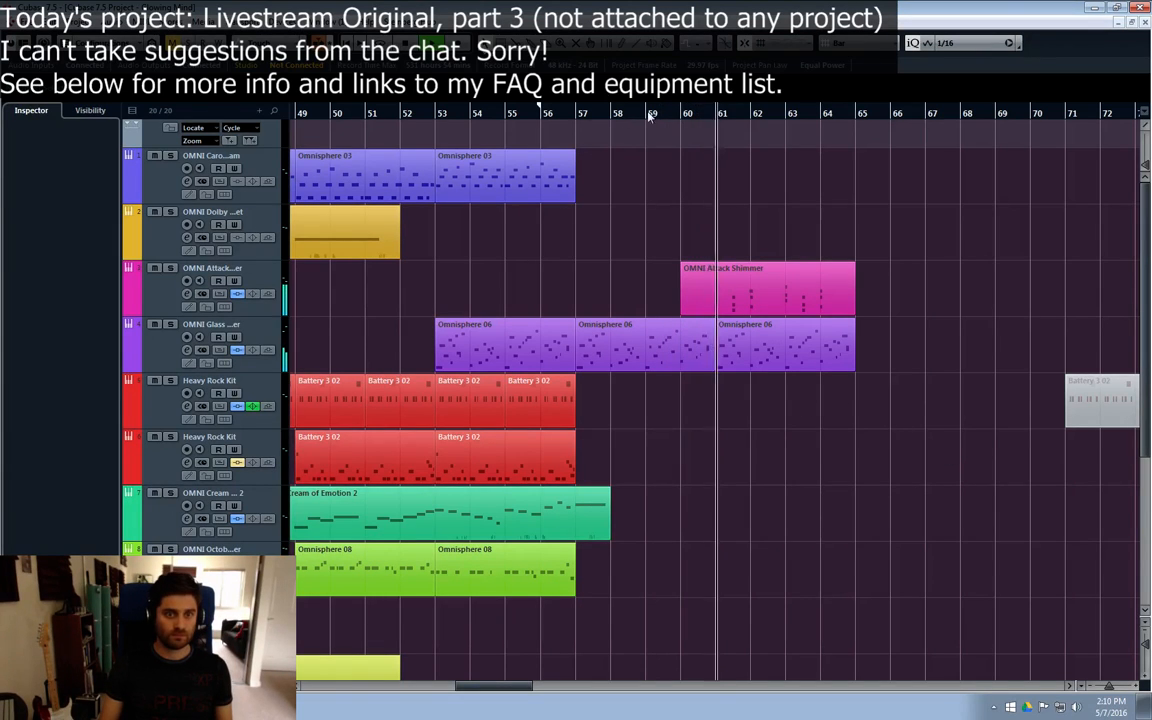
pyautogui.scroll(-5, 920, 239)
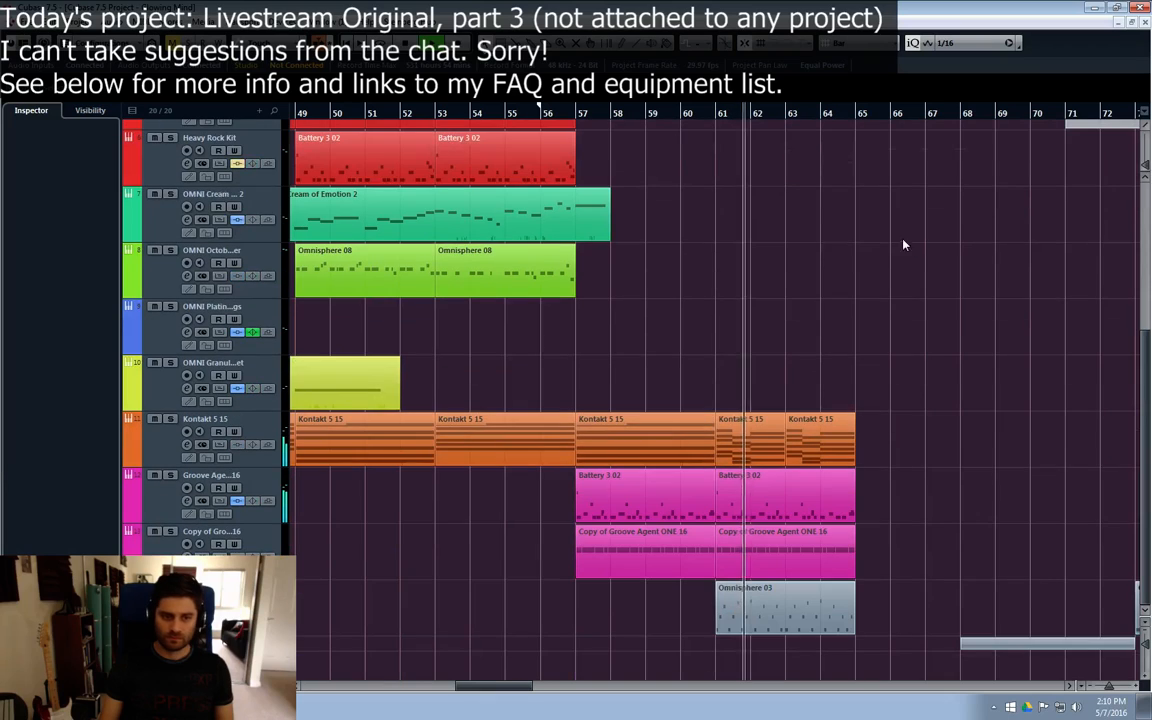
# Step: Survey the arrangement's sections and tracks from bar 1 to about bar 65
pyautogui.moveTo(488, 693); pyautogui.dragTo(392, 690)
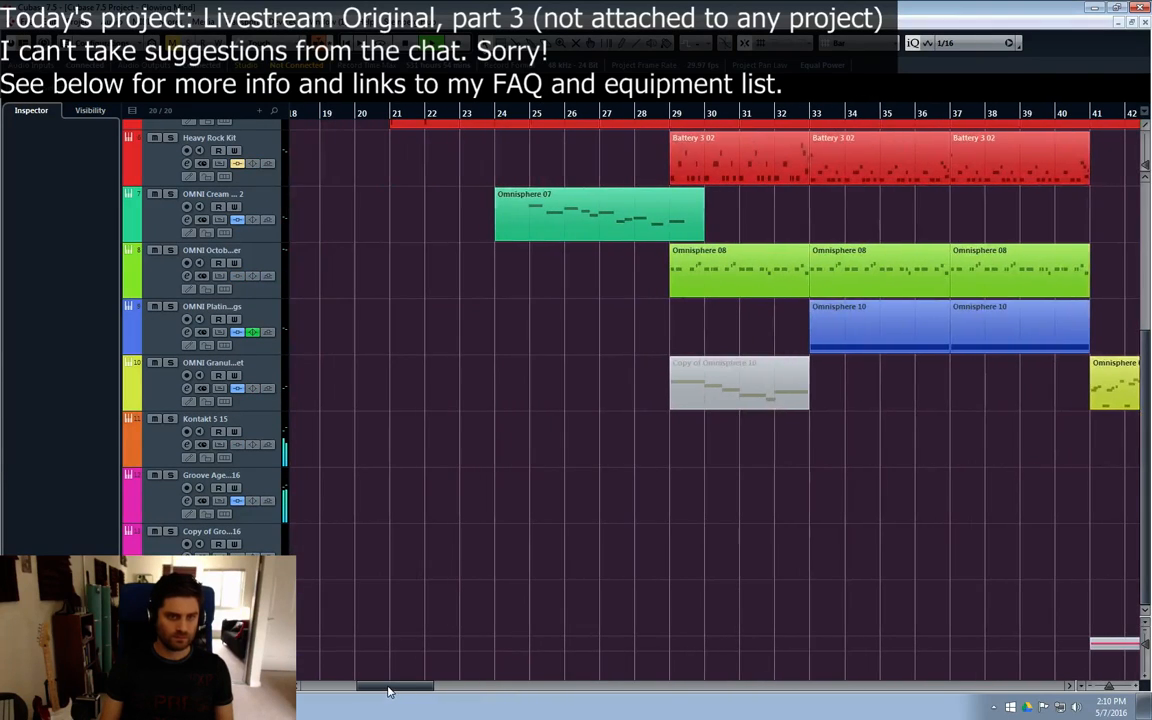
pyautogui.scroll(5, 421, 432)
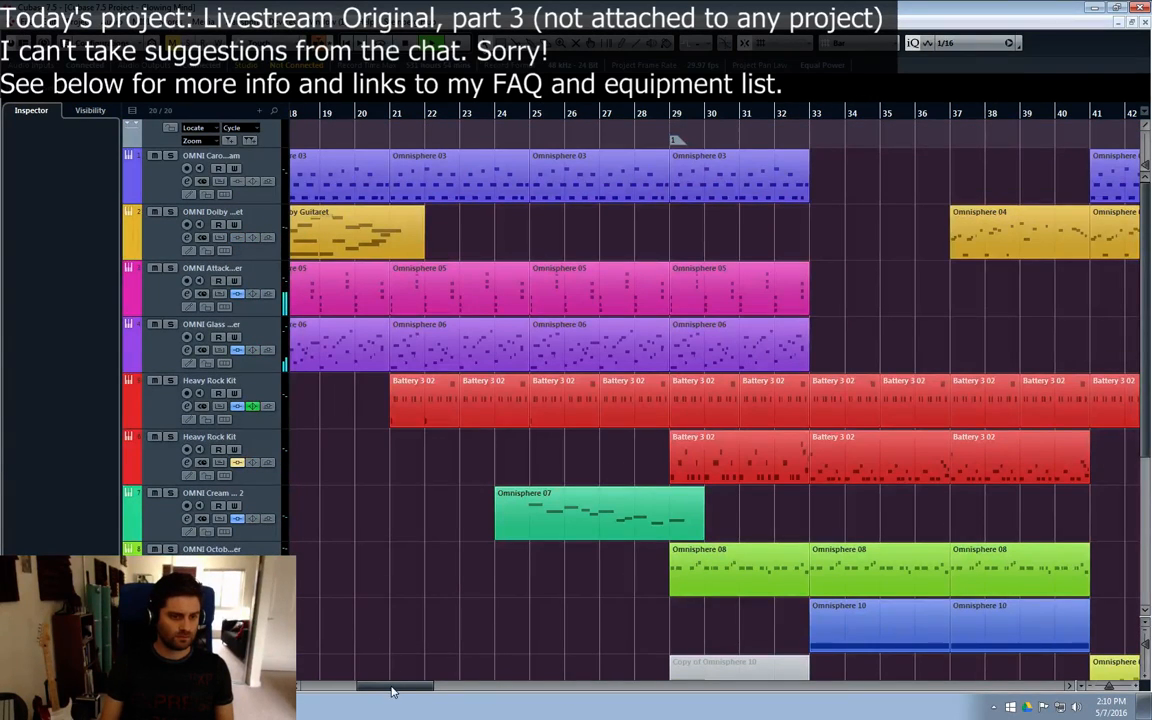
pyautogui.moveTo(392, 691); pyautogui.dragTo(486, 690)
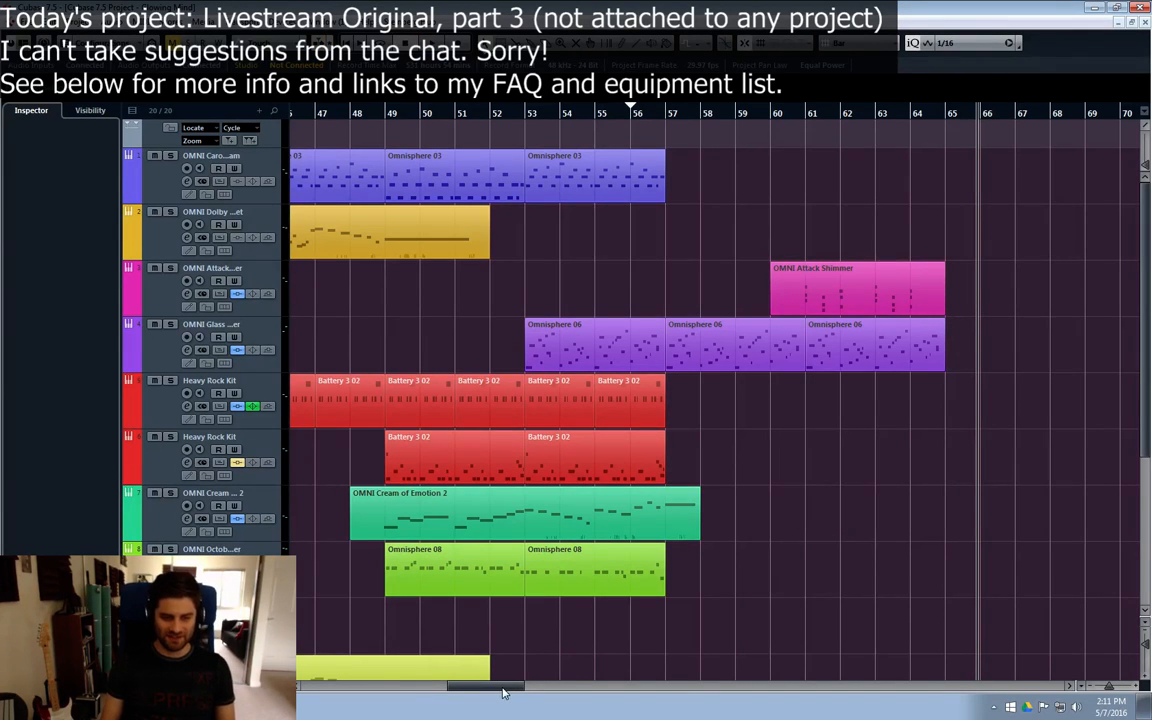
pyautogui.moveTo(503, 692); pyautogui.dragTo(343, 695)
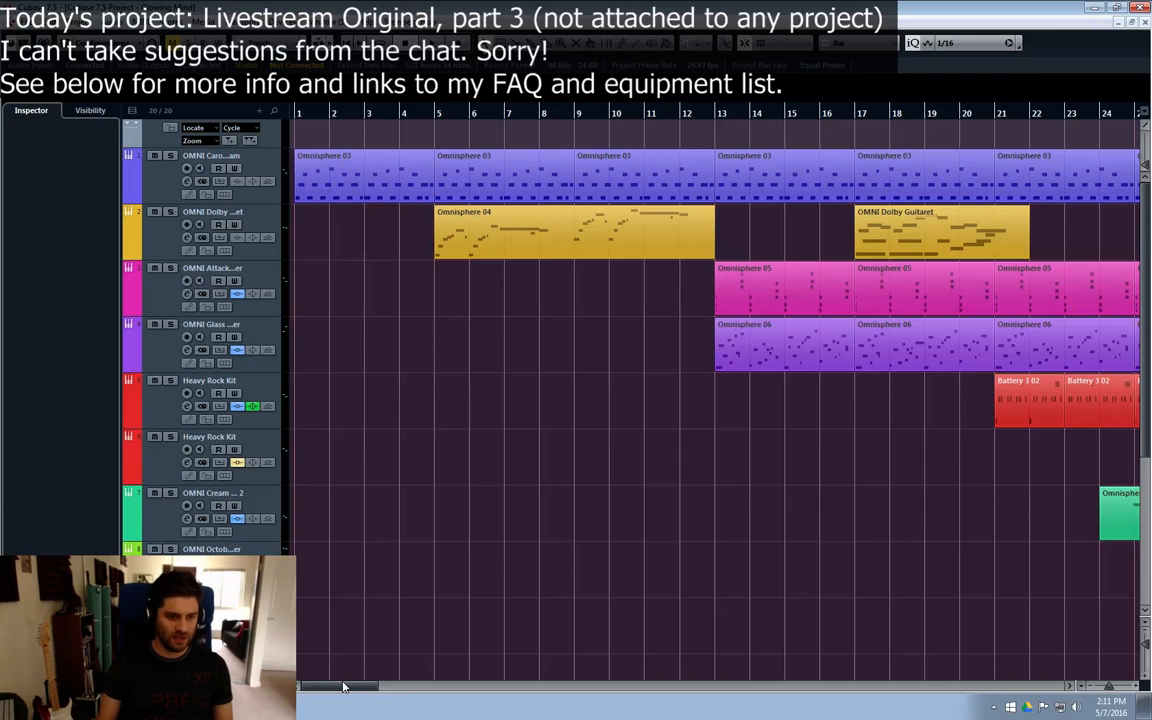
pyautogui.moveTo(342, 686); pyautogui.dragTo(432, 690)
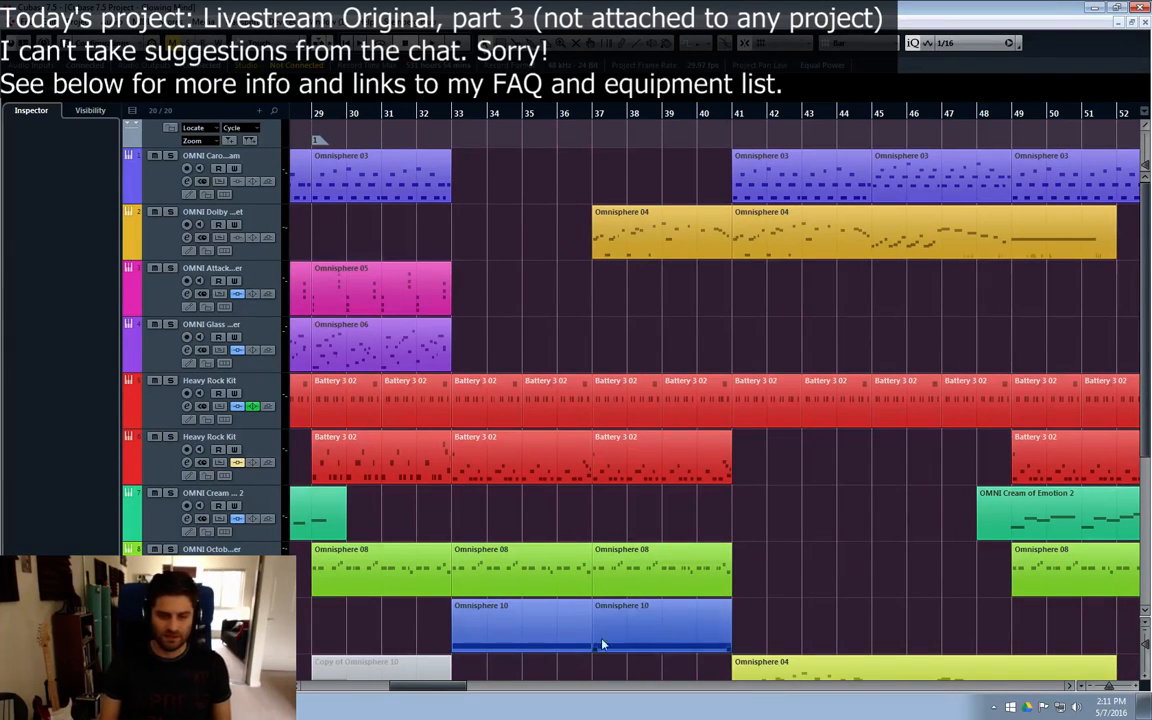
pyautogui.hscroll(2, 462, 688)
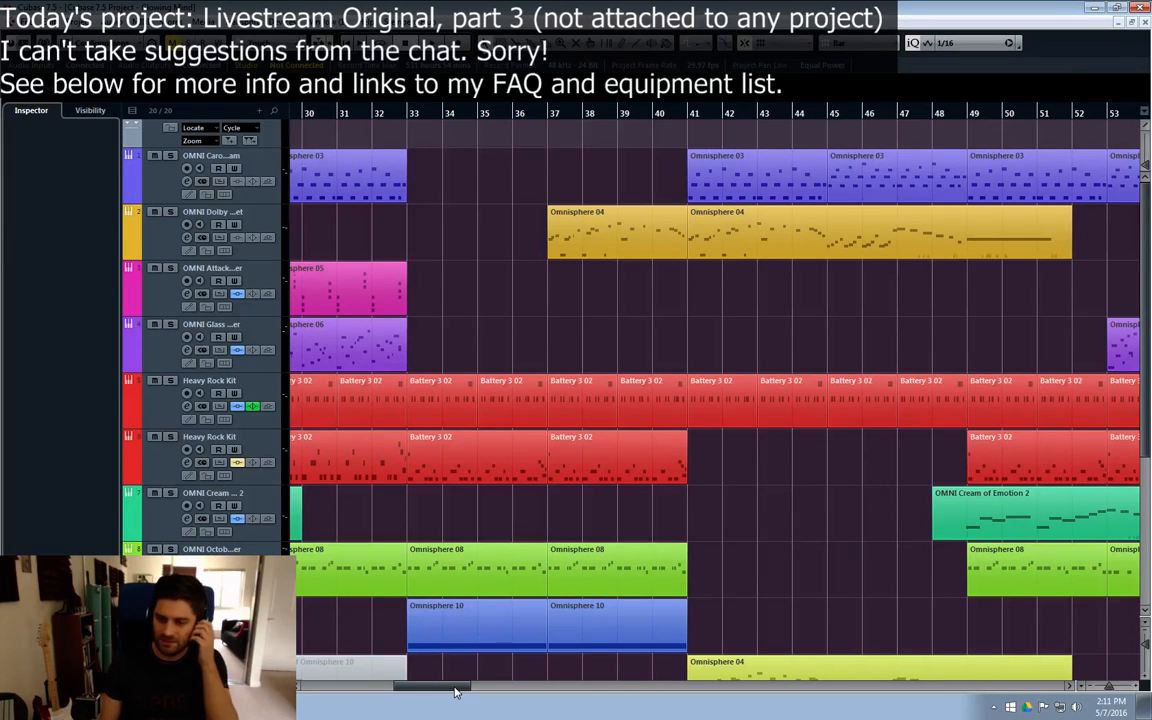
pyautogui.hscroll(5, 448, 688)
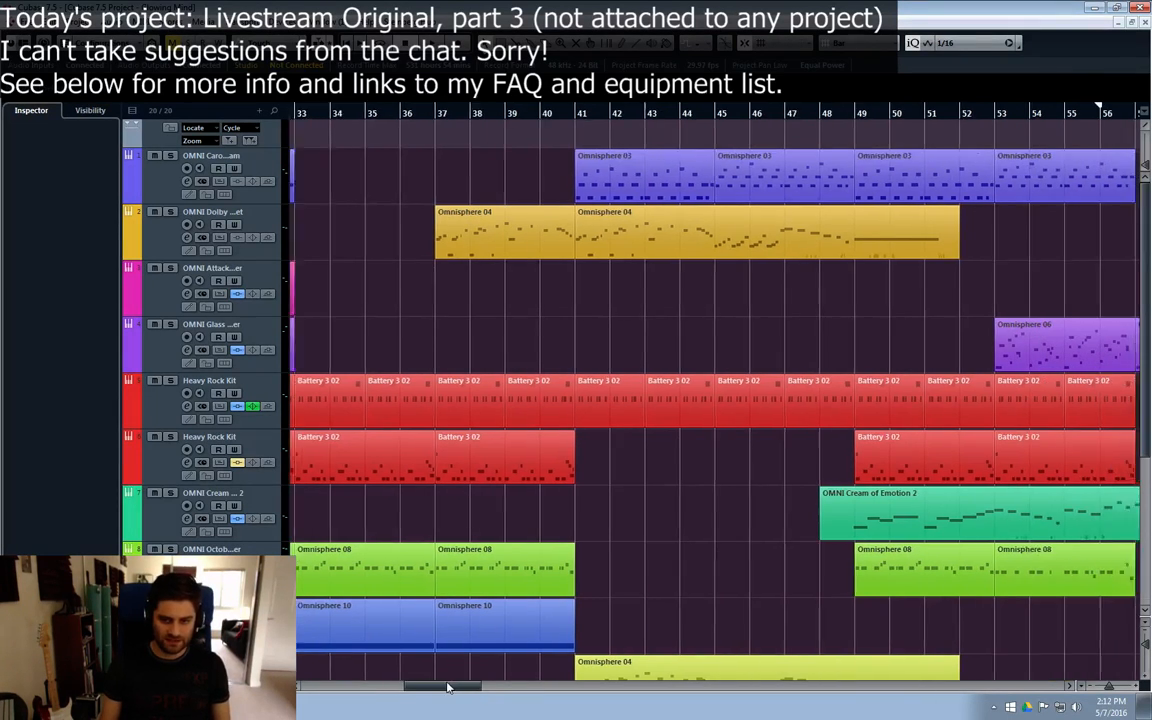
pyautogui.hscroll(10, 448, 688)
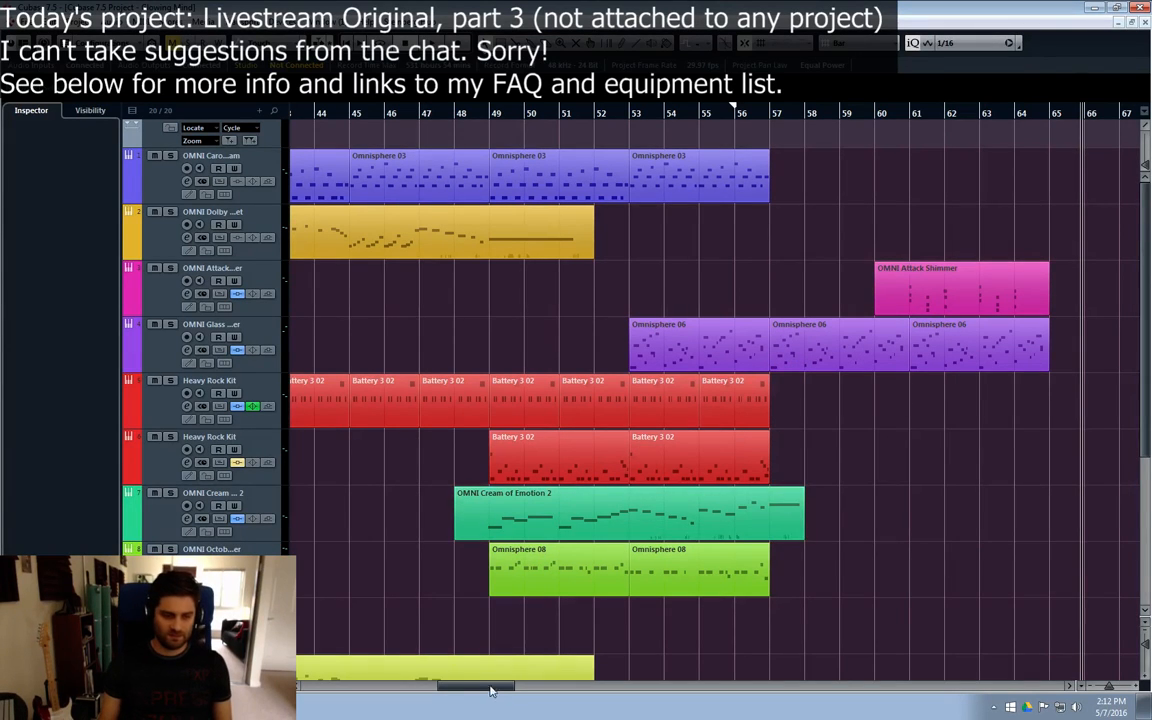
pyautogui.moveTo(474, 688); pyautogui.dragTo(337, 688)
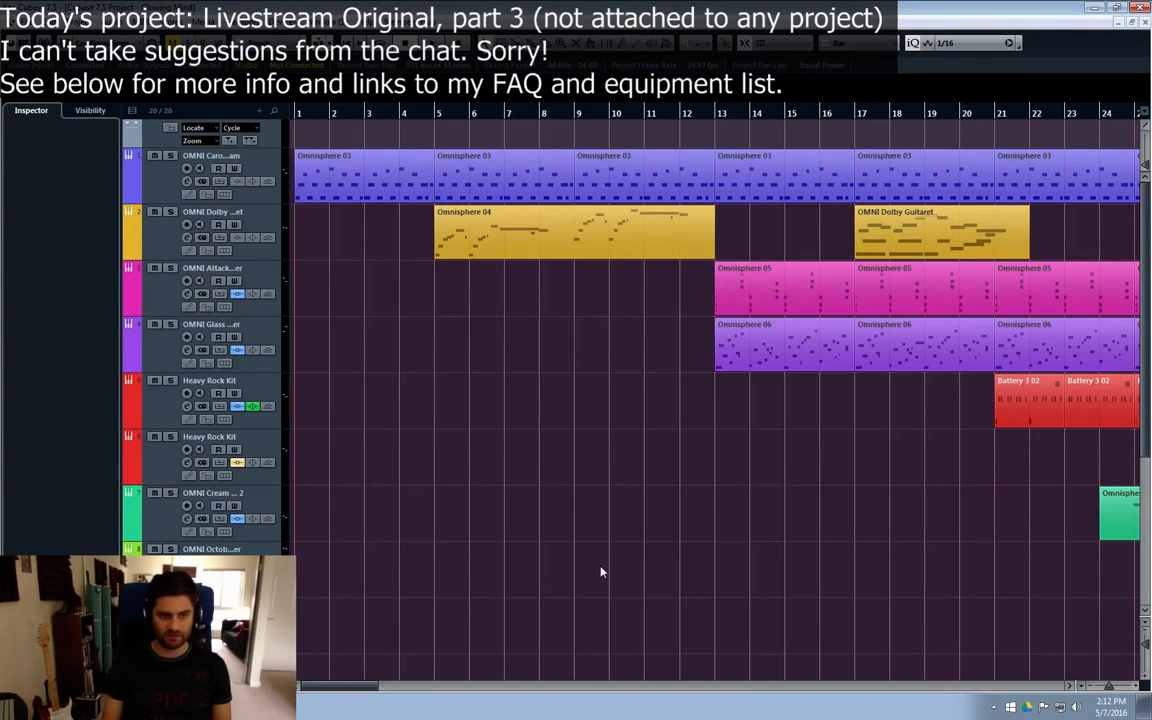
pyautogui.moveTo(360, 681); pyautogui.dragTo(335, 684)
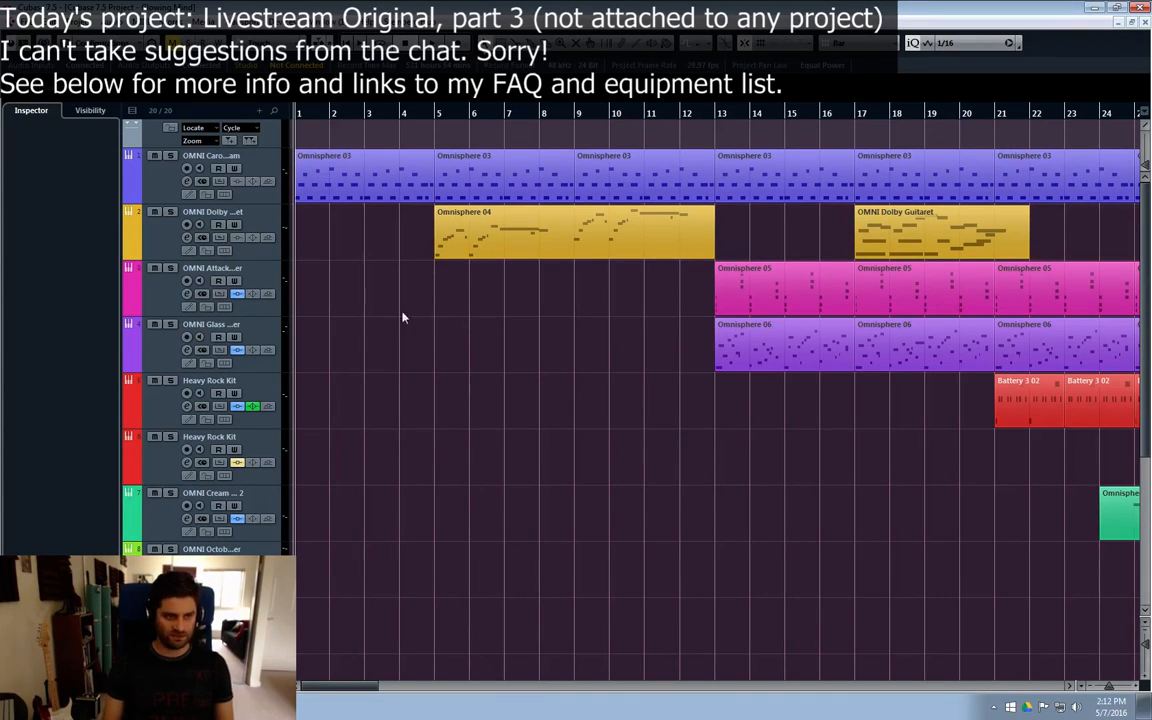
# Step: Play the first Omnisphere 03 part on track 1 from bar 1 and examine its notes in the Key Editor
pyautogui.click(157, 178)
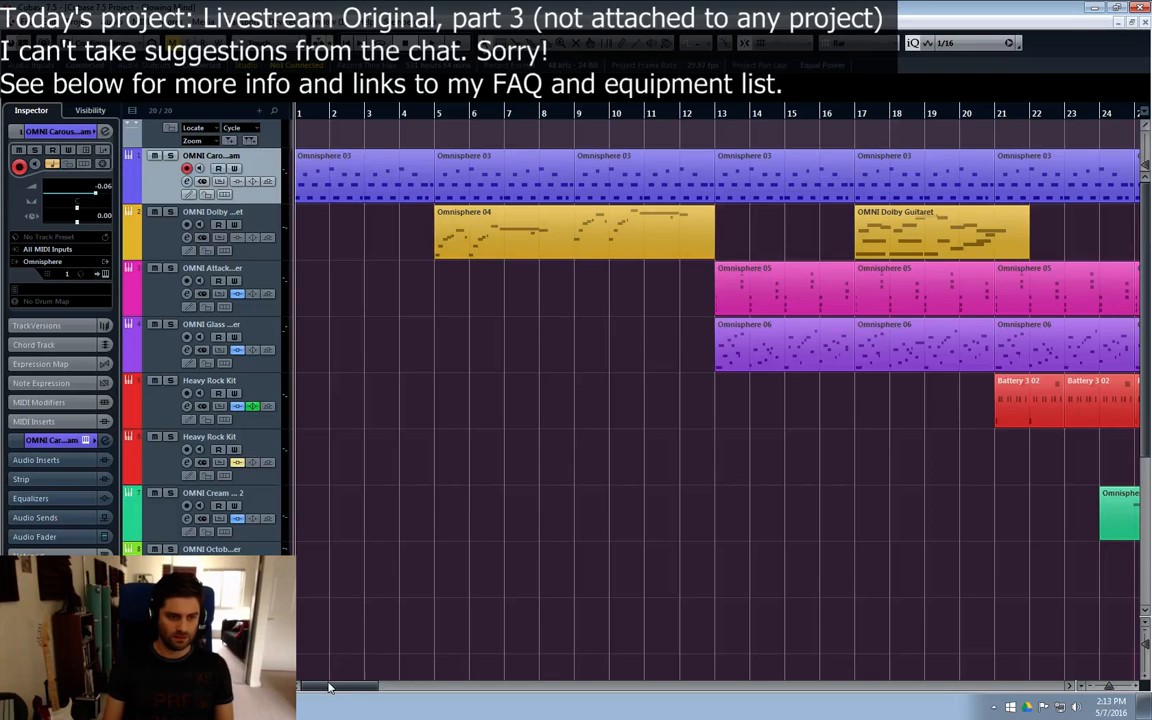
pyautogui.moveTo(330, 686); pyautogui.dragTo(302, 681)
pyautogui.click(320, 198)
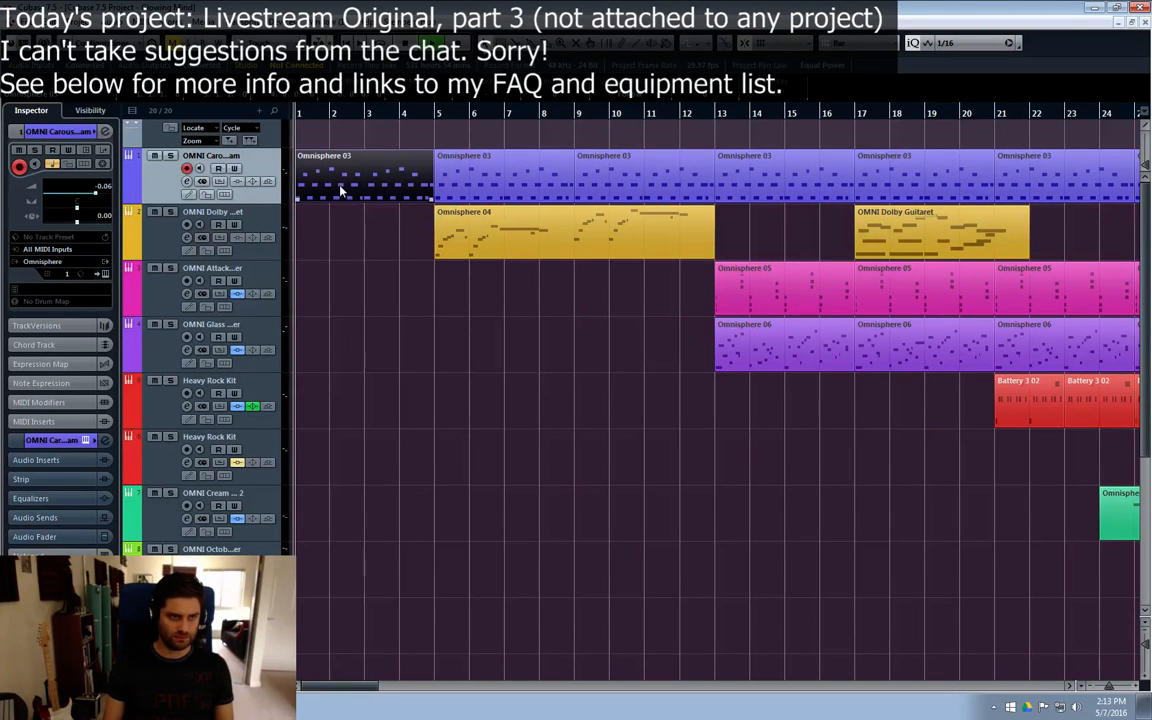
pyautogui.press('space')
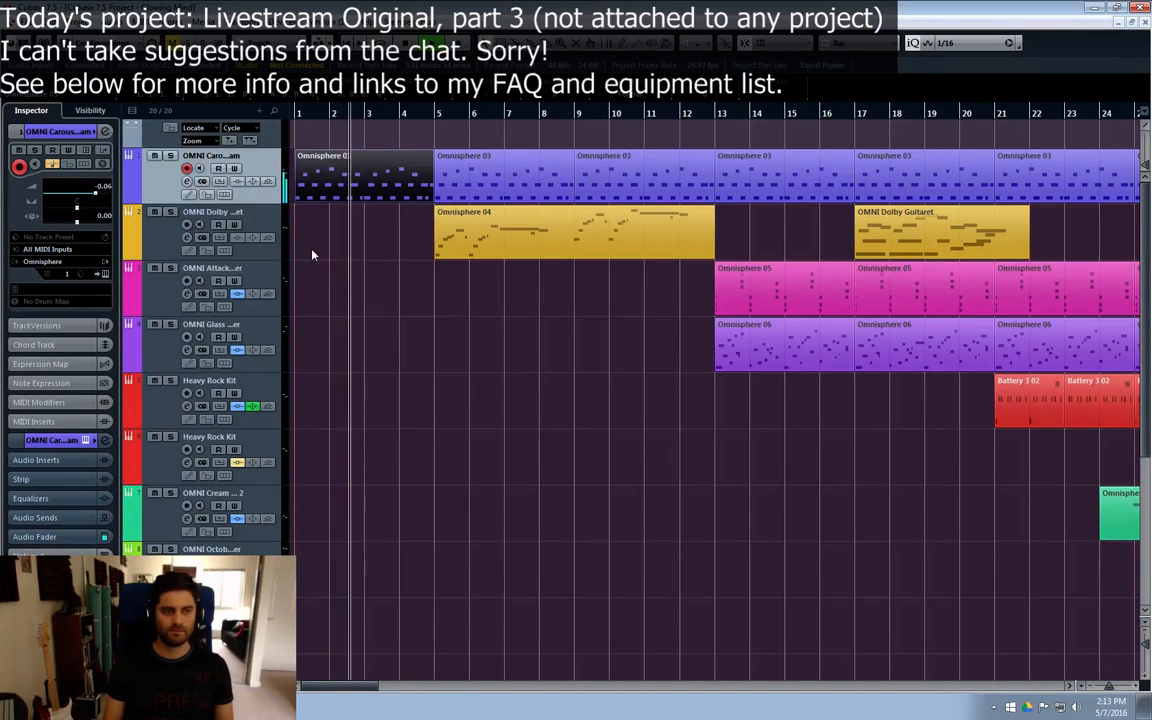
pyautogui.doubleClick(370, 193)
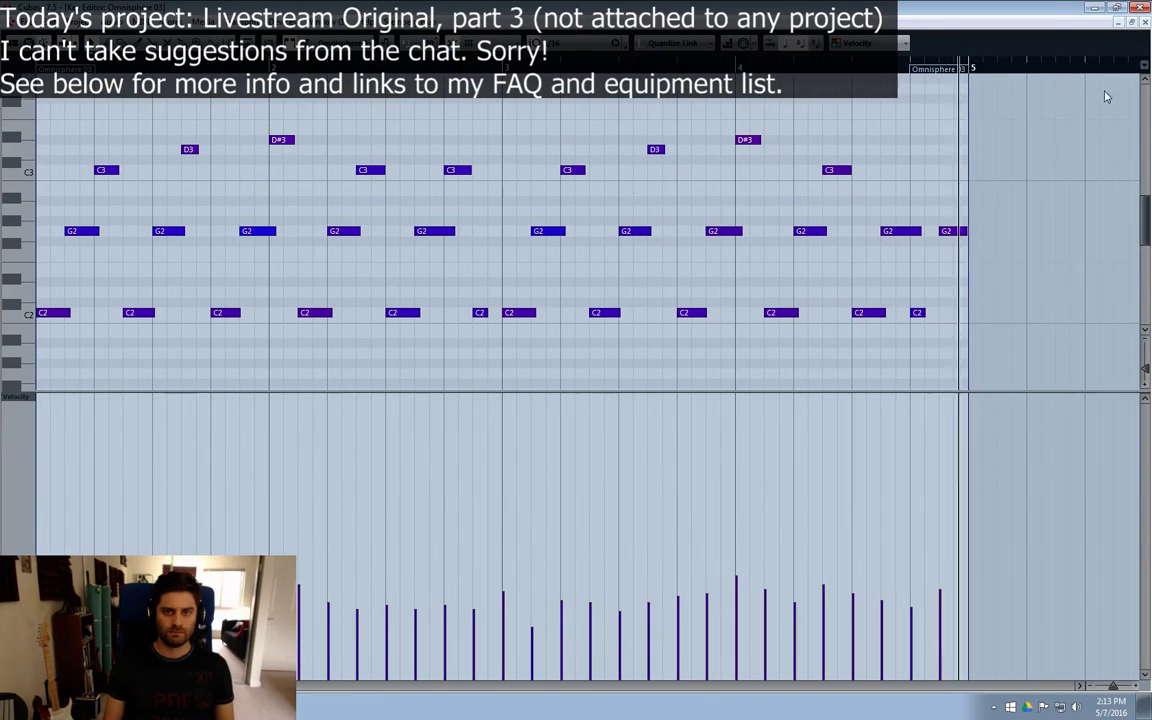
pyautogui.click(1141, 23)
pyautogui.click(750, 441)
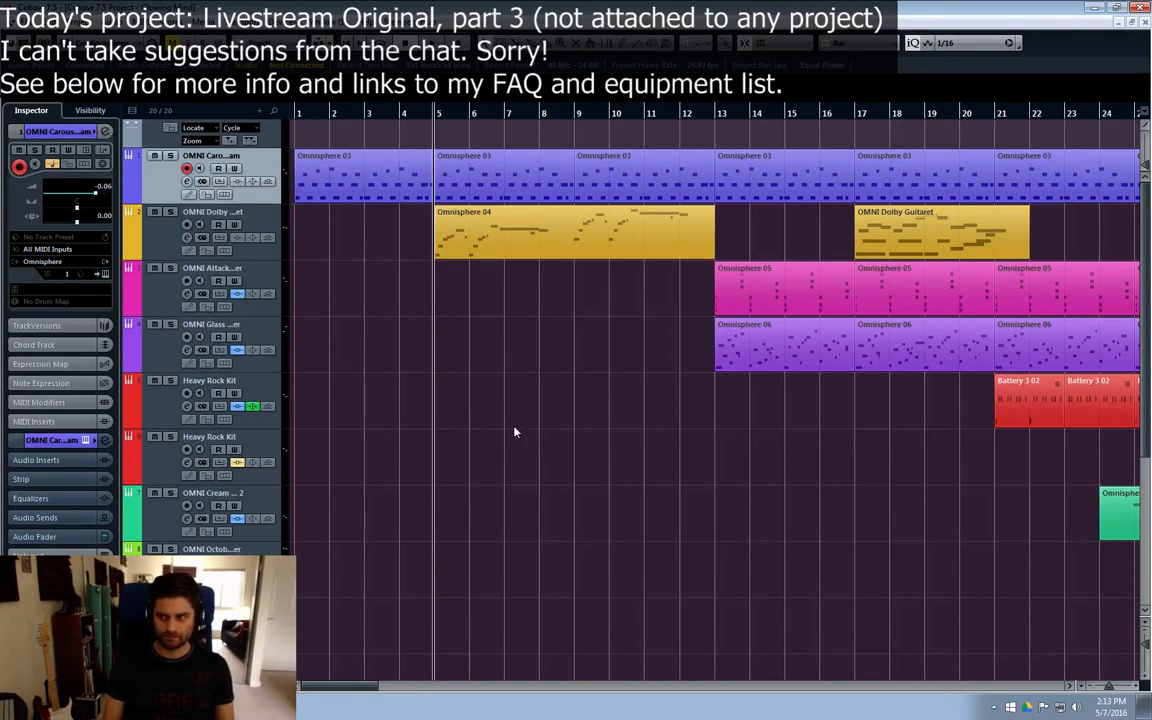
# Step: Select the OMNI Dolby Guitaret track and compare its Omnisphere 04 part at bar 5 with the Omnisphere 03 part above it
pyautogui.click(360, 170)
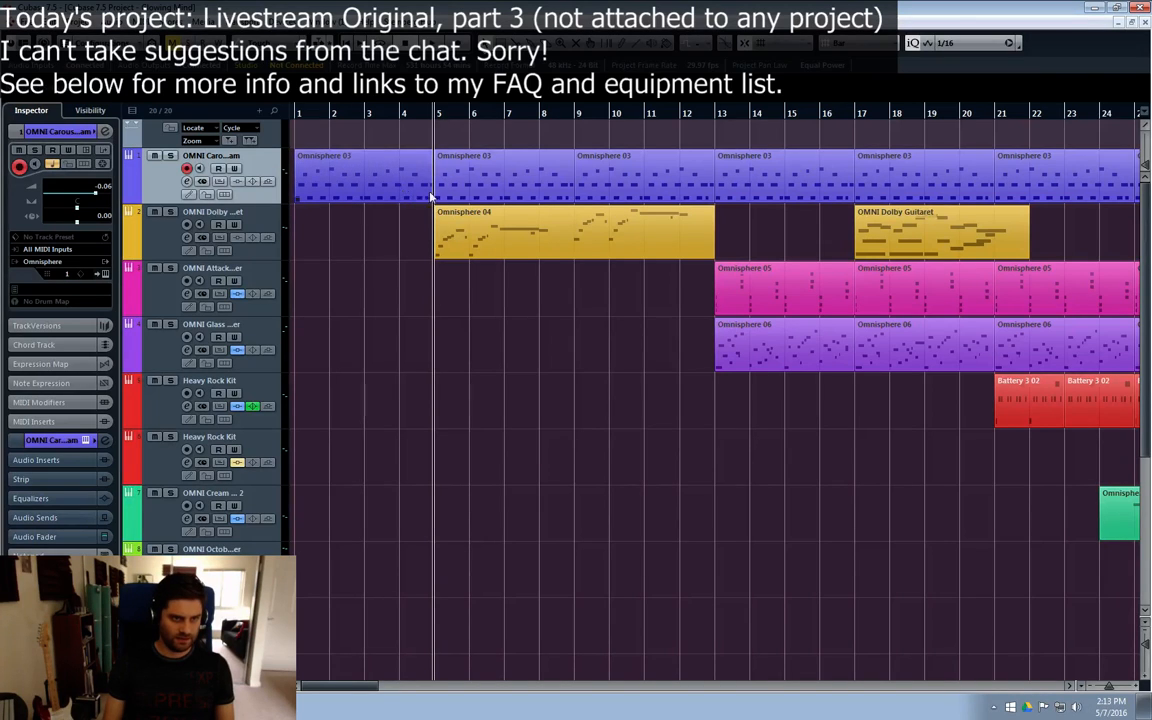
pyautogui.click(460, 199)
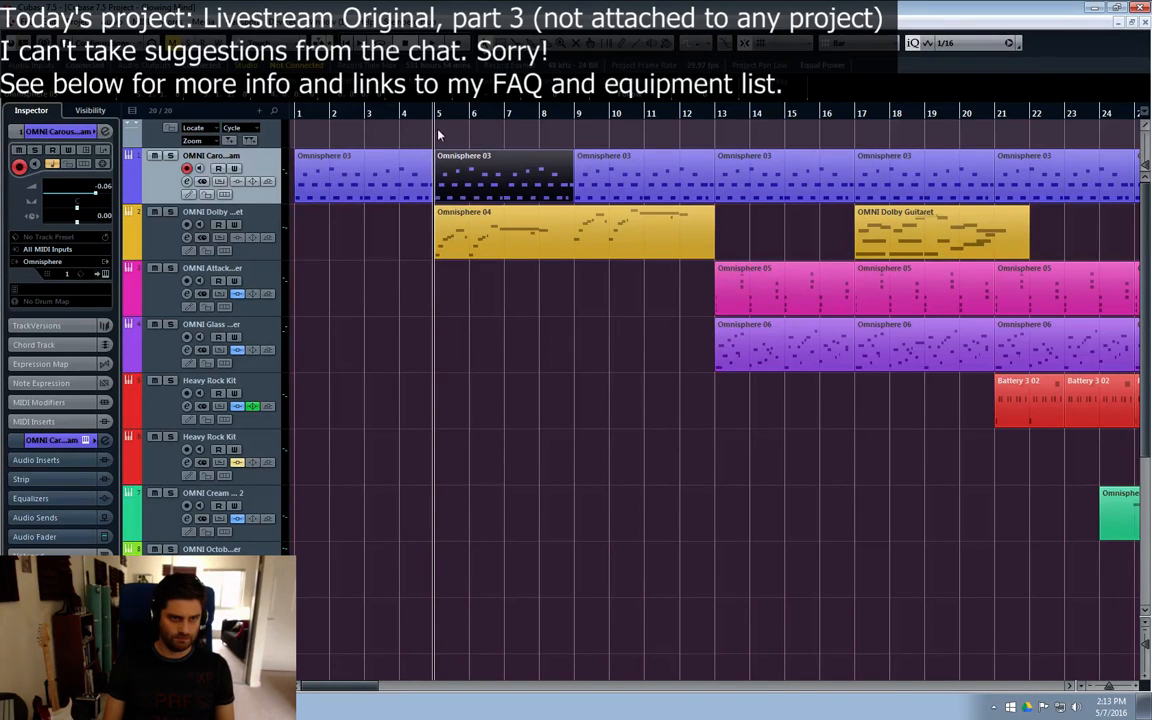
pyautogui.click(445, 222)
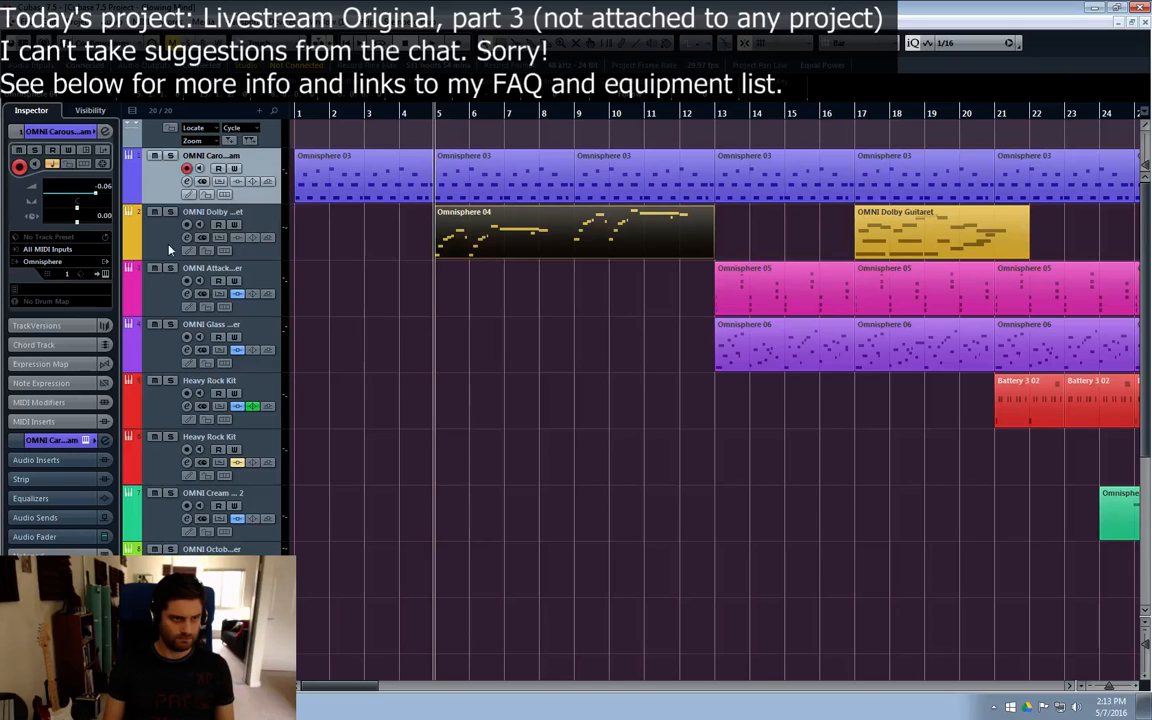
pyautogui.click(169, 250)
pyautogui.click(421, 189)
pyautogui.click(466, 190)
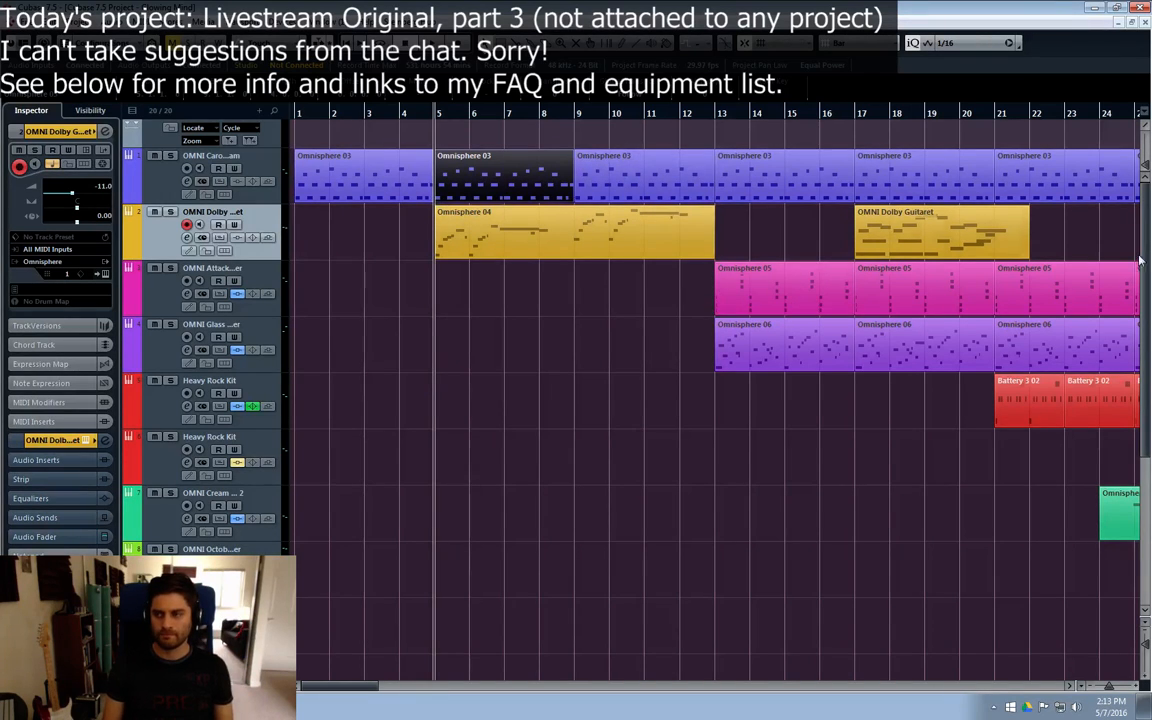
pyautogui.click(645, 289)
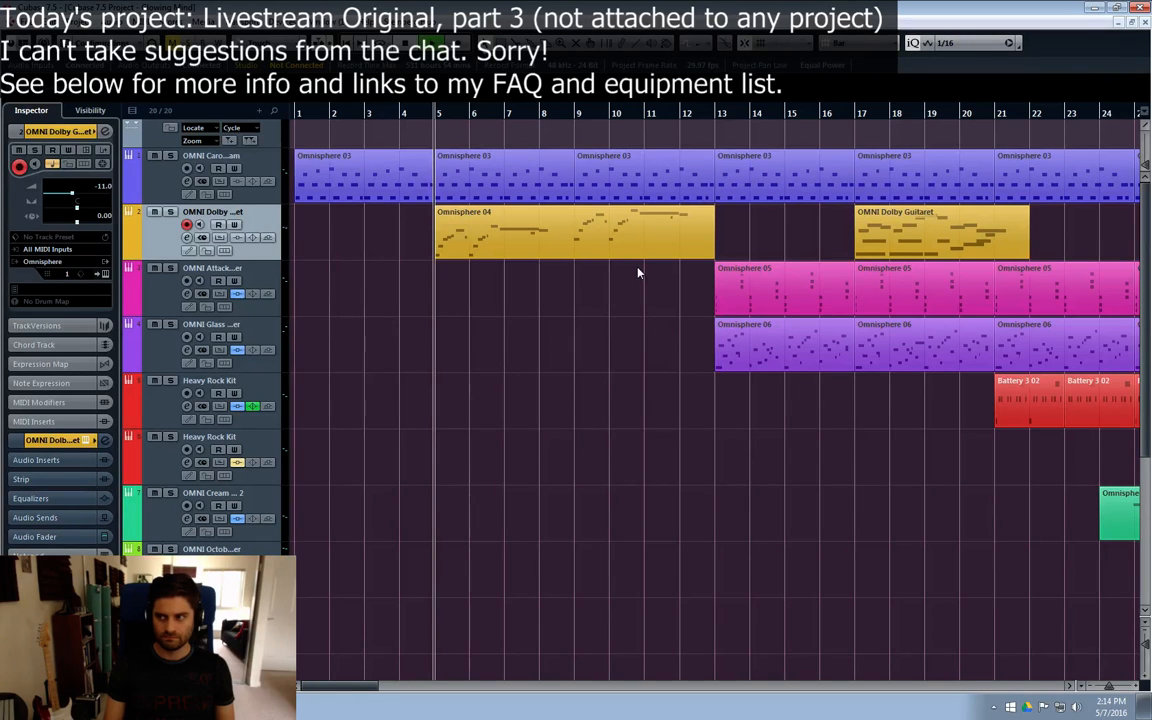
# Step: Play the arrangement from bar 5, solo the OMNI Cream of Emotion 2 track and examine its Omnisphere 07 part in the Key Editor
pyautogui.press('space')
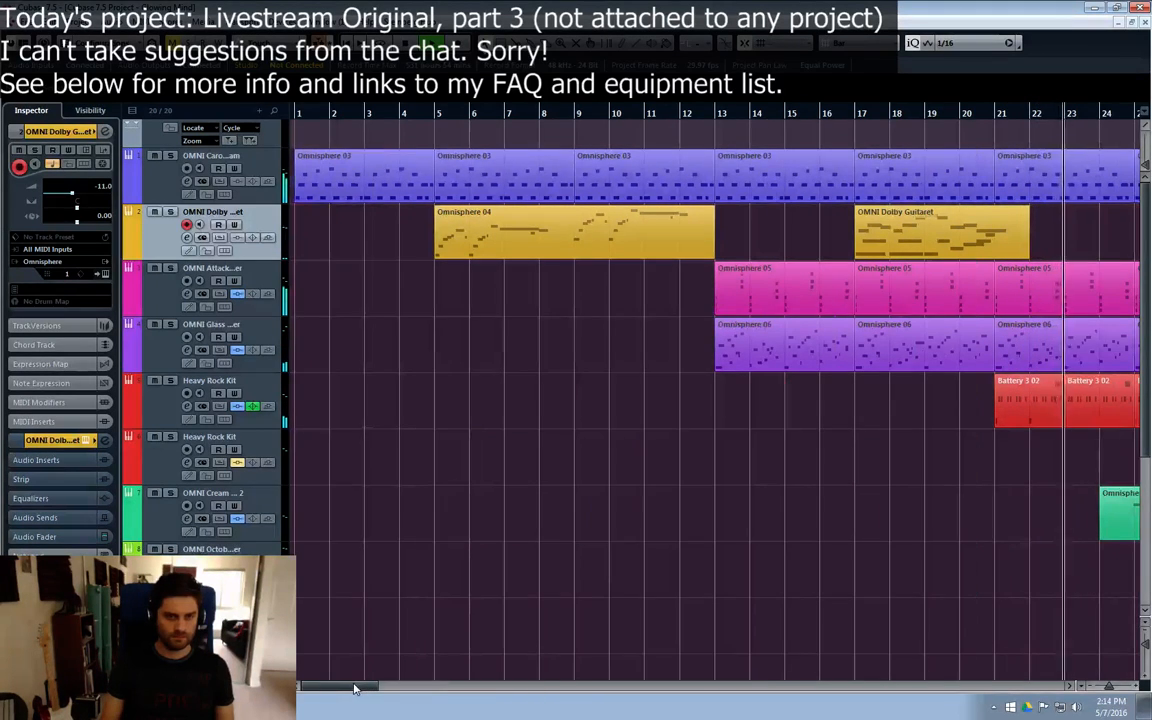
pyautogui.moveTo(358, 687); pyautogui.dragTo(420, 689)
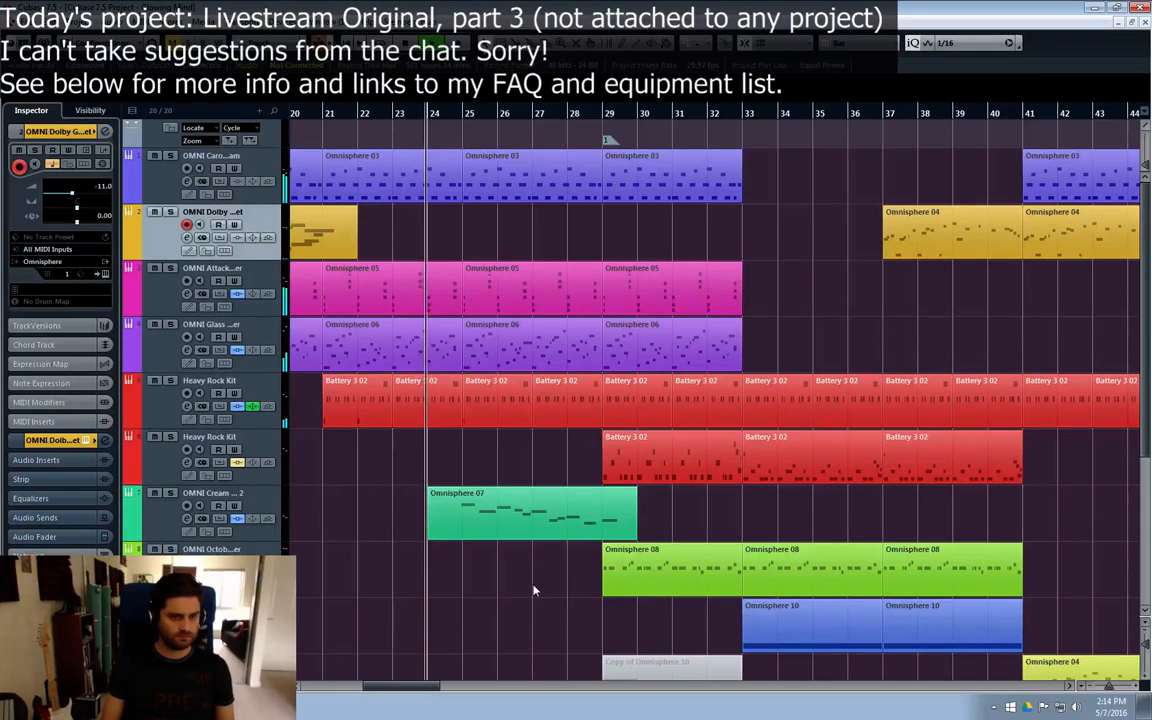
pyautogui.click(169, 520)
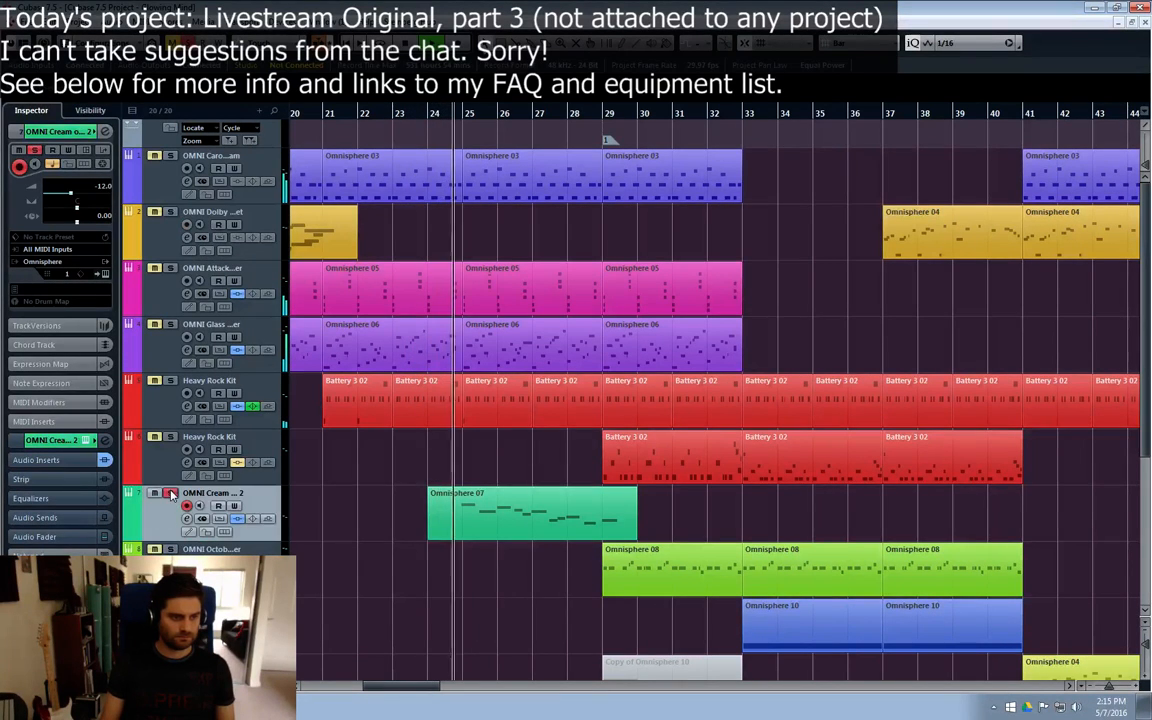
pyautogui.doubleClick(436, 534)
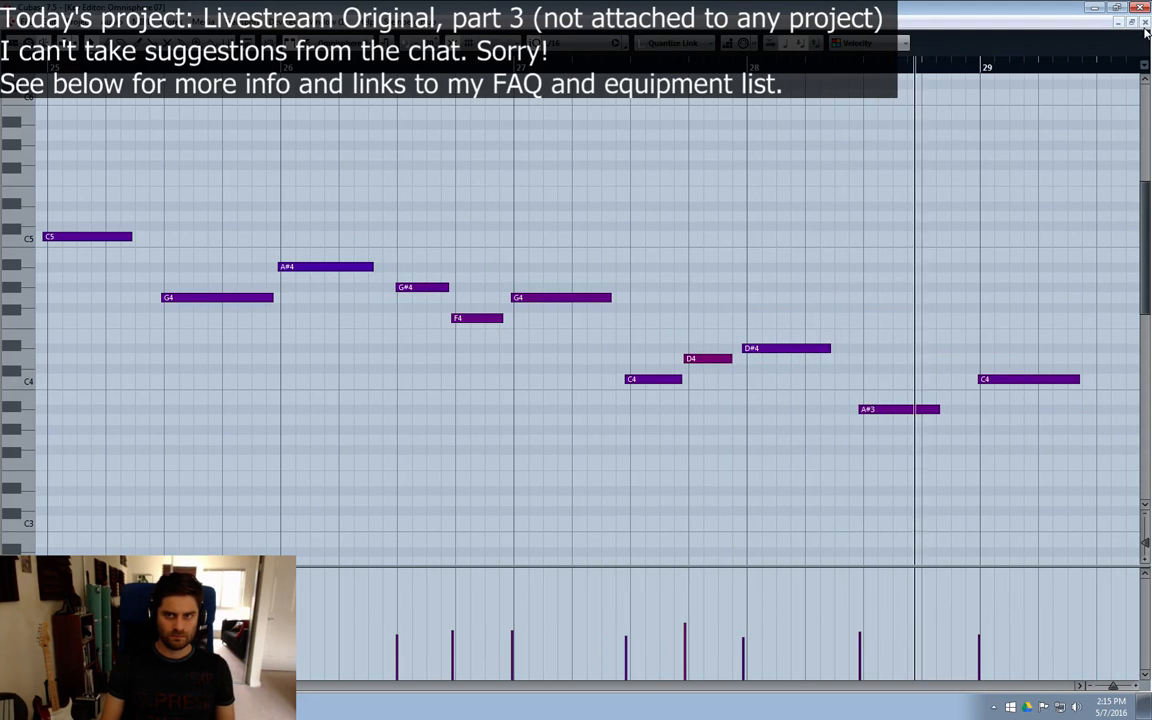
pyautogui.click(1145, 22)
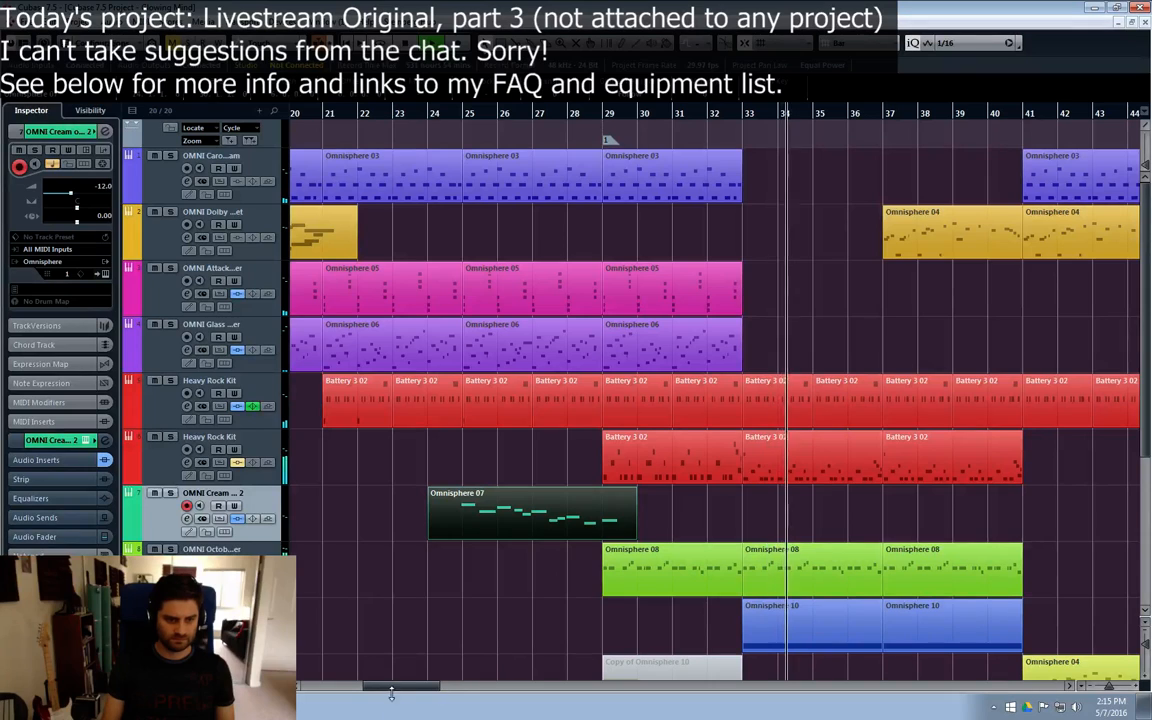
# Step: Follow the playback across the tracks from about bar 34 to bar 57
pyautogui.moveTo(373, 689); pyautogui.dragTo(462, 690)
pyautogui.scroll(-2, 885, 522)
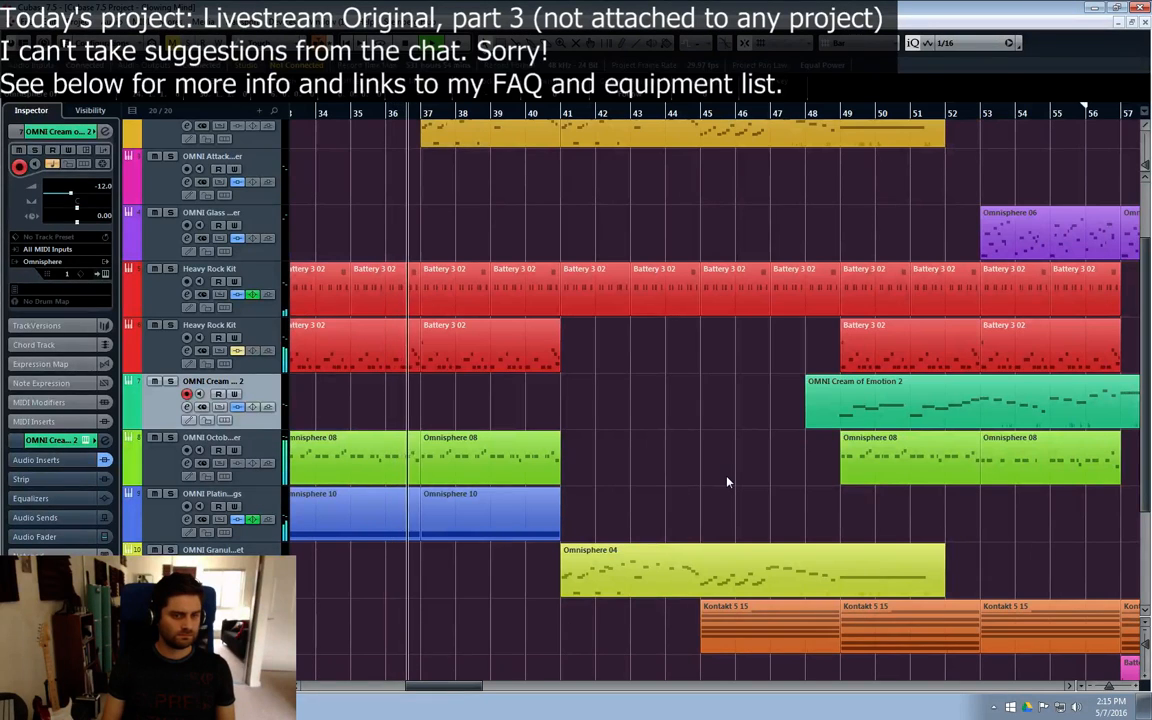
pyautogui.scroll(2, 726, 482)
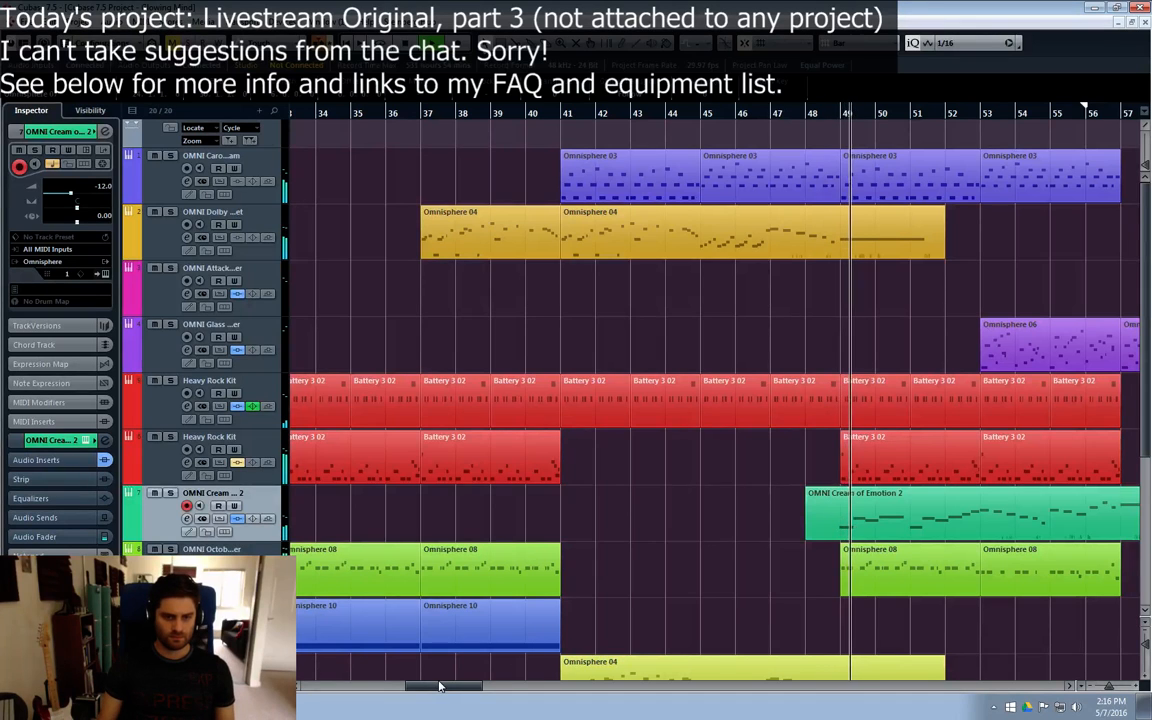
pyautogui.moveTo(442, 687); pyautogui.dragTo(468, 689)
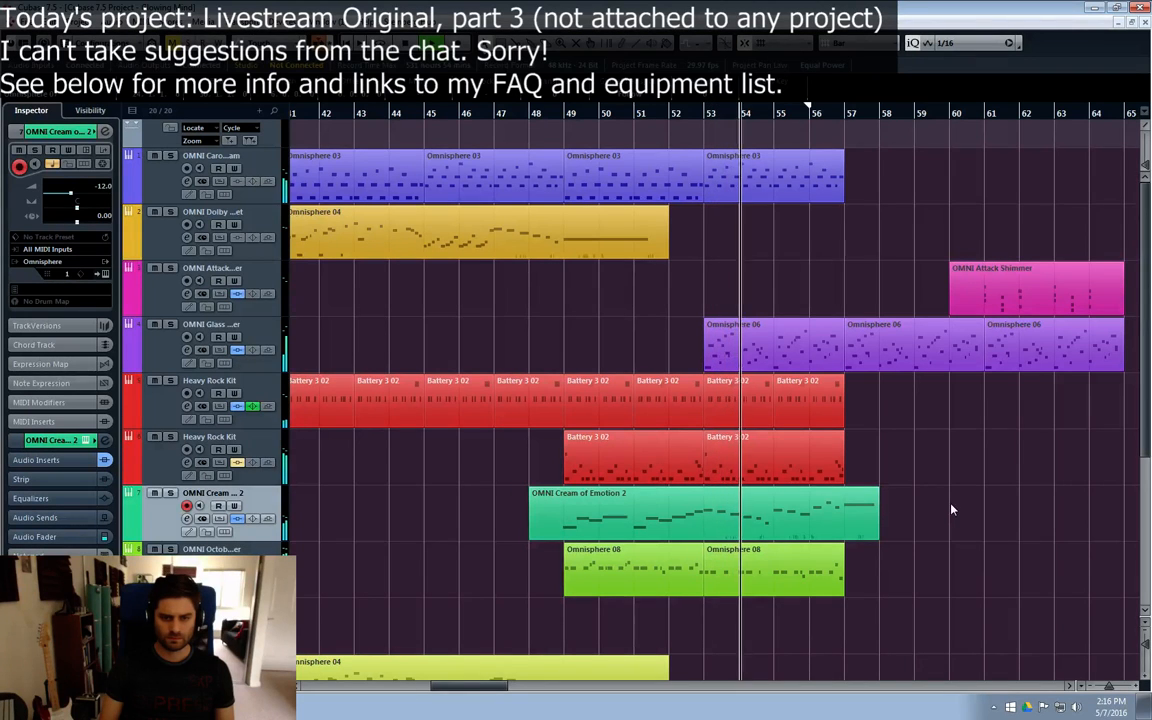
pyautogui.moveTo(450, 688); pyautogui.dragTo(469, 689)
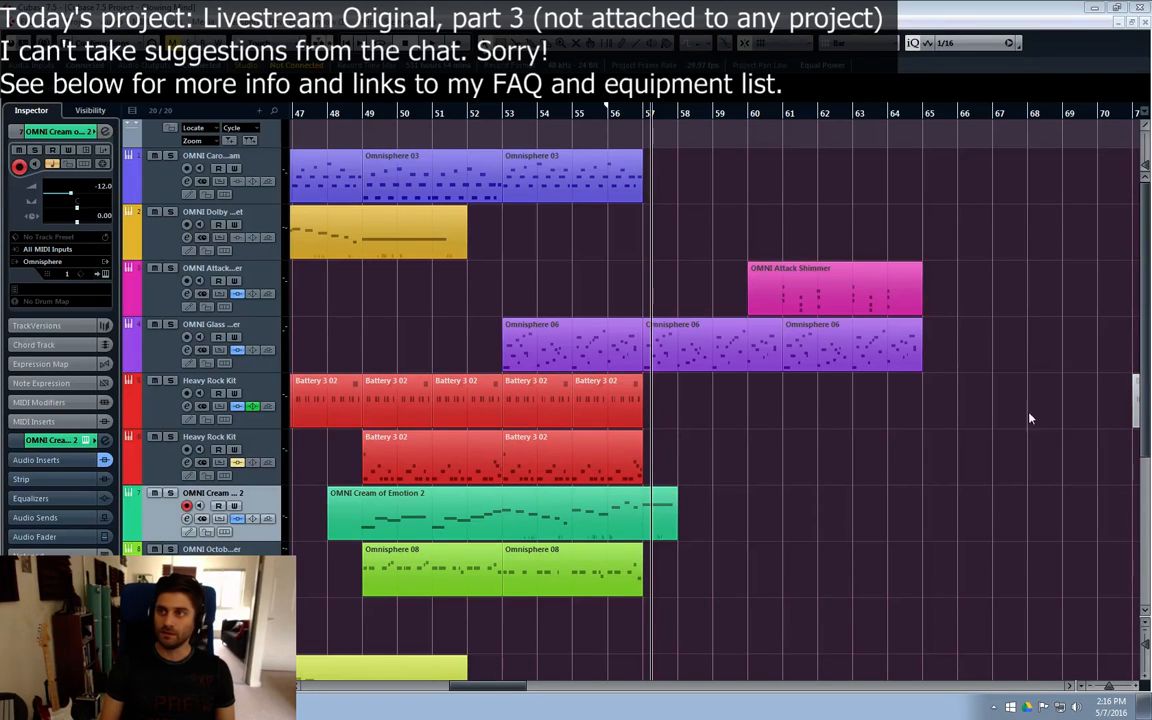
# Step: Play the transition around bar 57 and examine which tracks carry parts before and after it
pyautogui.moveTo(1028, 248); pyautogui.dragTo(786, 447)
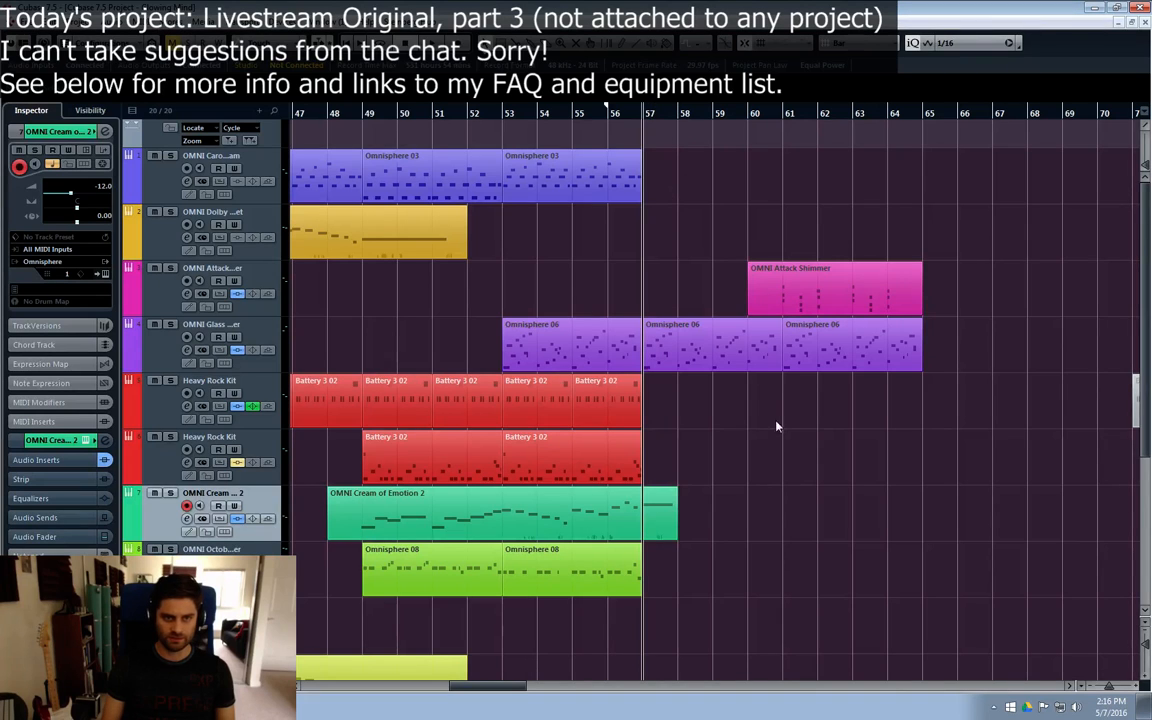
pyautogui.scroll(-5, 970, 462)
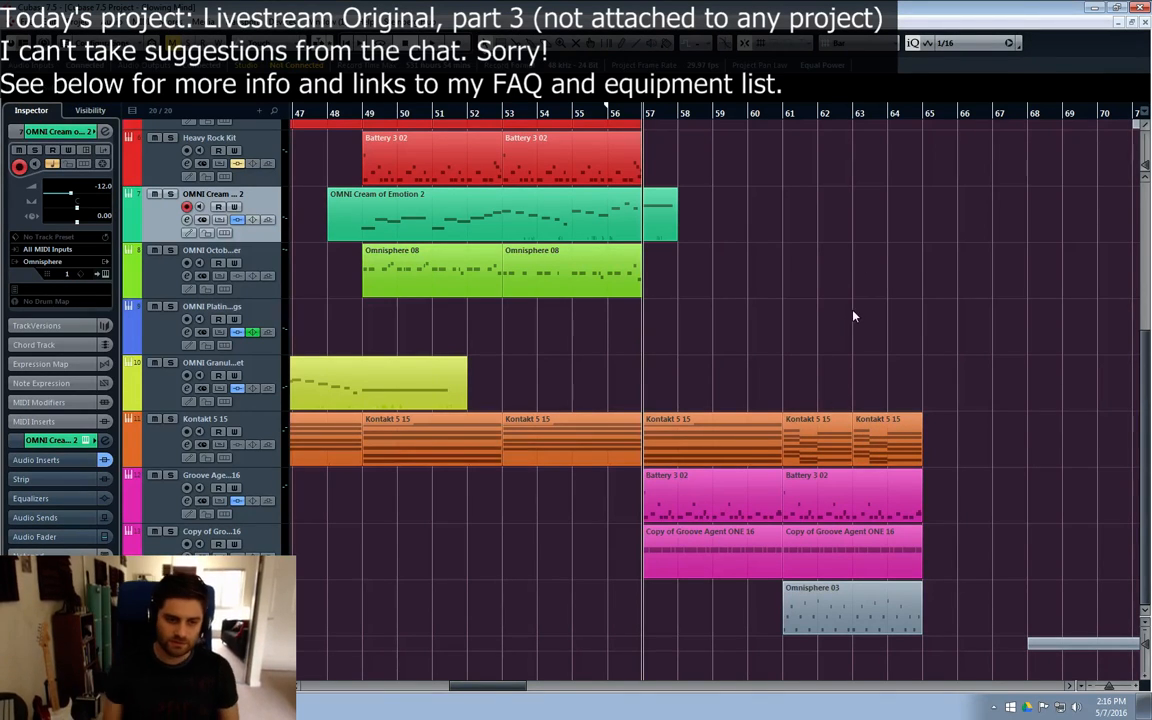
pyautogui.scroll(5, 790, 300)
pyautogui.scroll(-5, 650, 330)
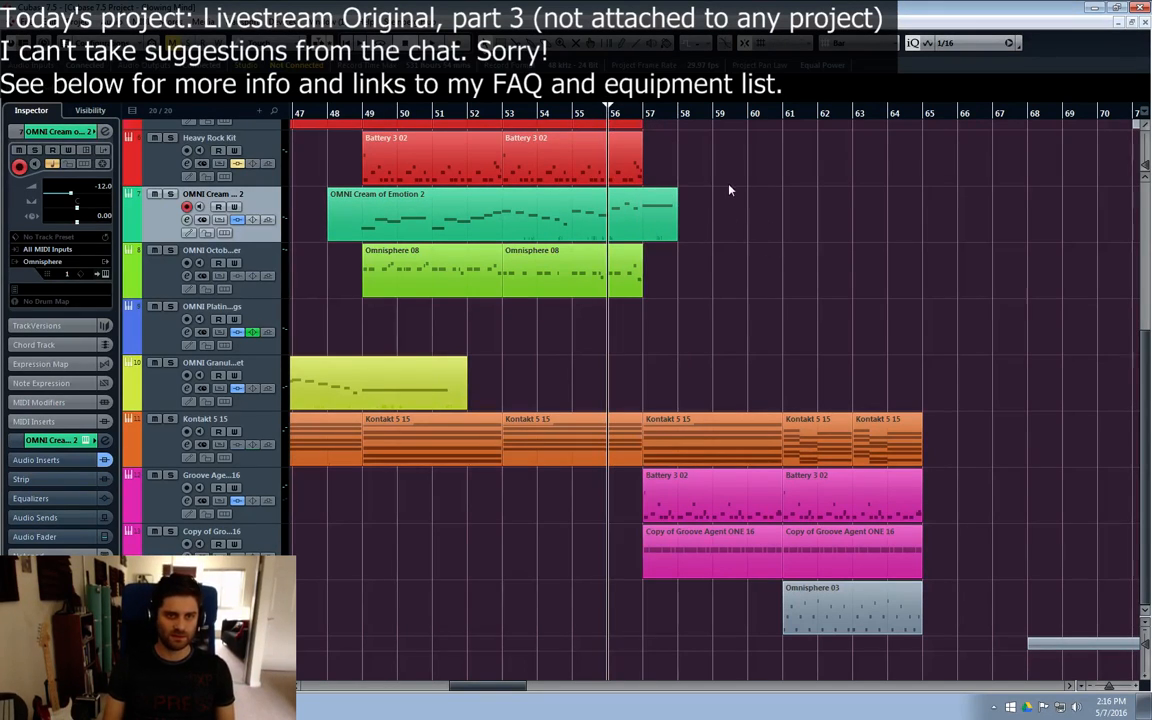
pyautogui.scroll(5, 730, 192)
pyautogui.scroll(-4, 730, 195)
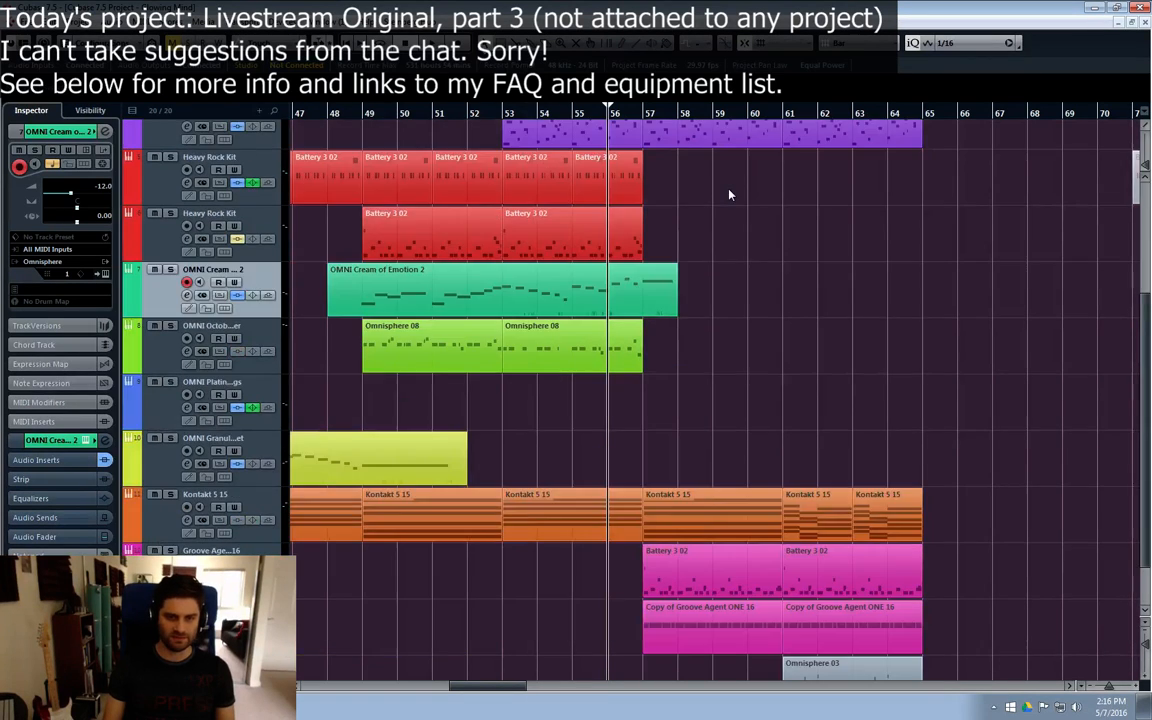
pyautogui.scroll(4, 728, 193)
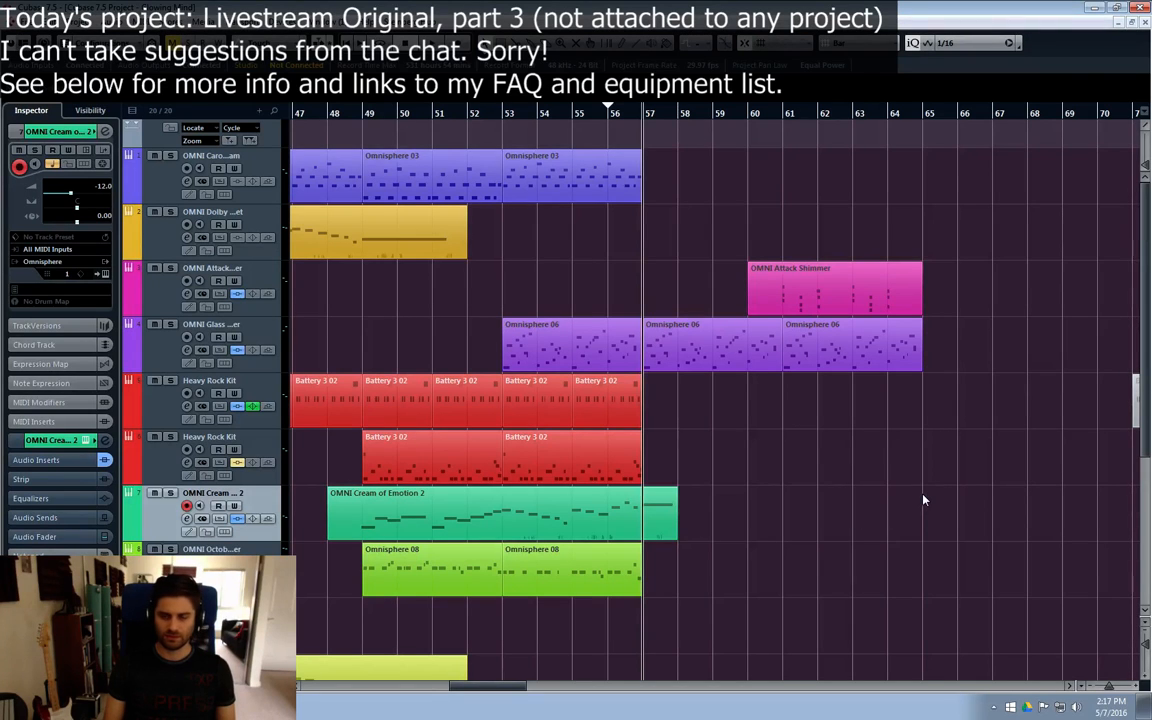
pyautogui.scroll(-5, 924, 327)
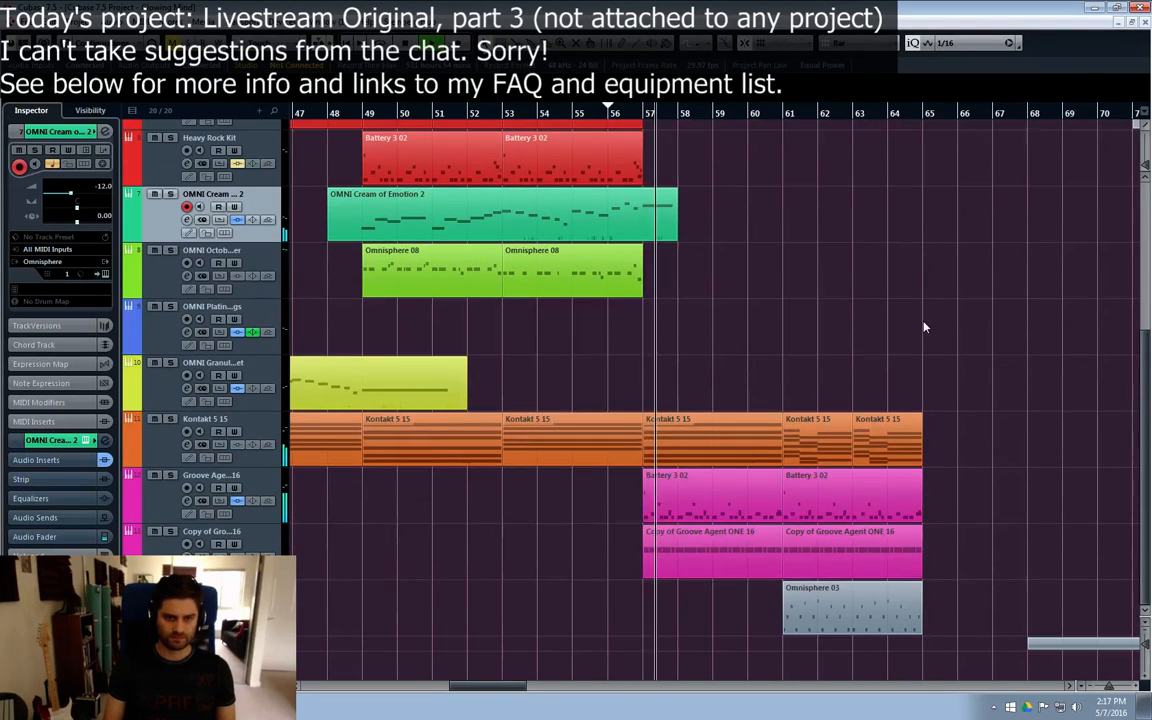
# Step: Mute the two Groove Agent ONE drum tracks that start at bar 57 and move them into the folder track below
pyautogui.click(215, 495)
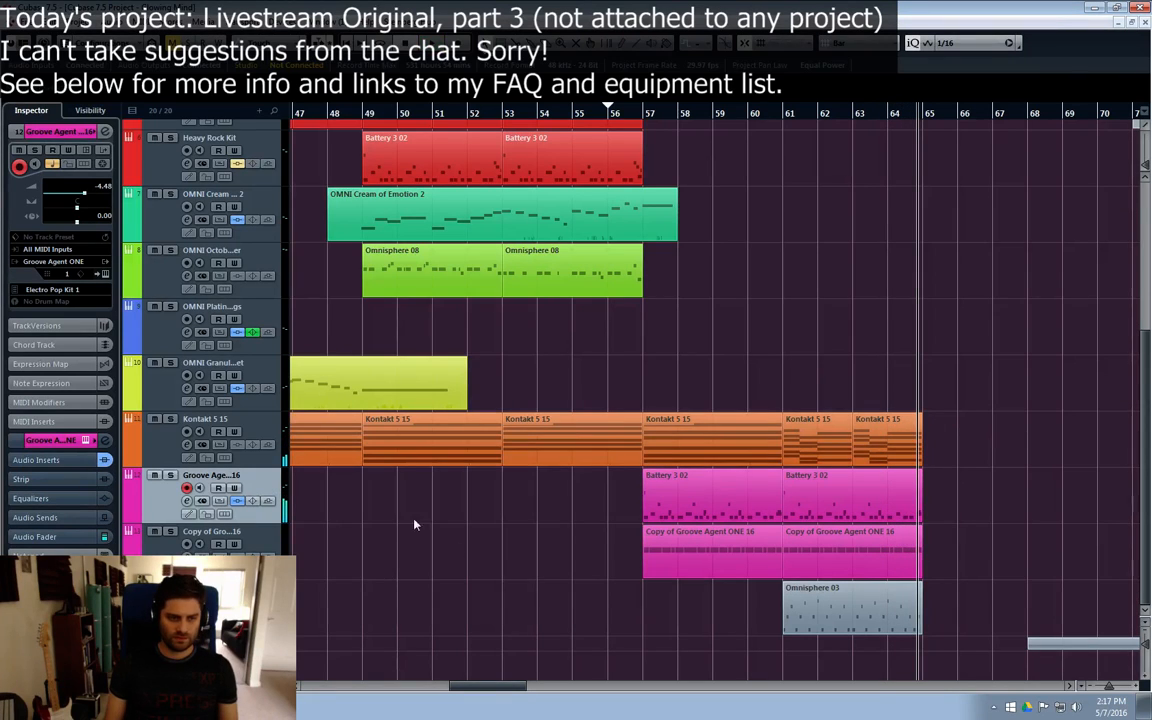
pyautogui.click(156, 546)
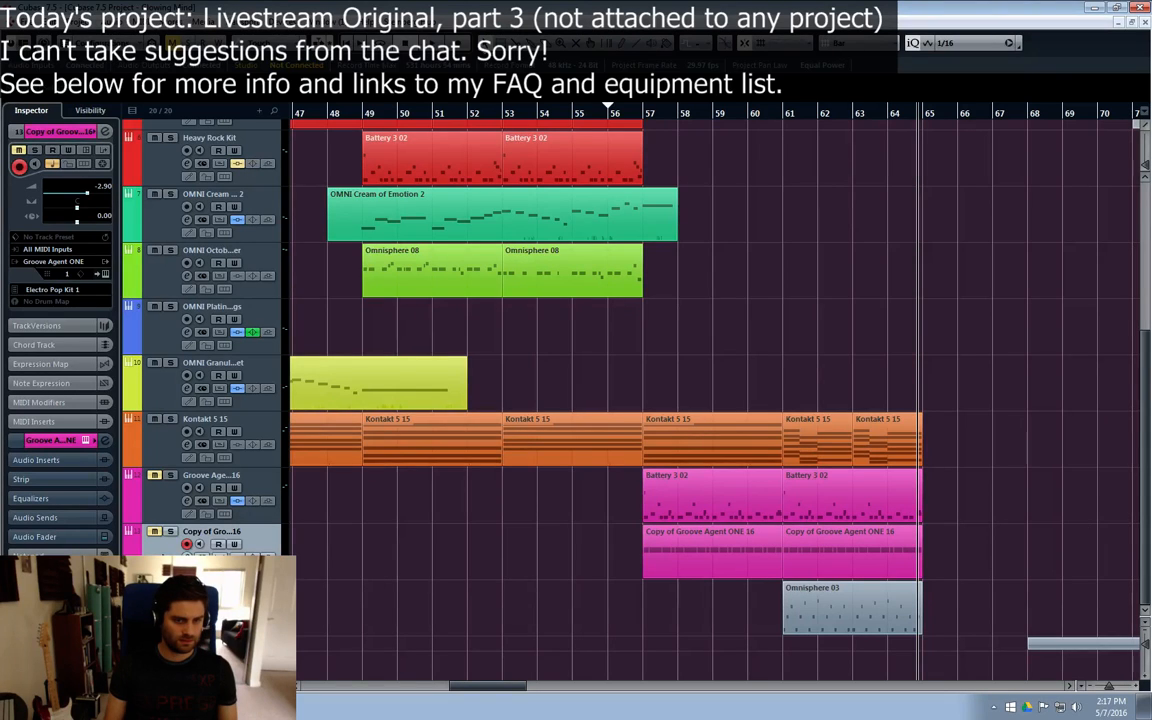
pyautogui.moveTo(212, 532); pyautogui.dragTo(212, 643)
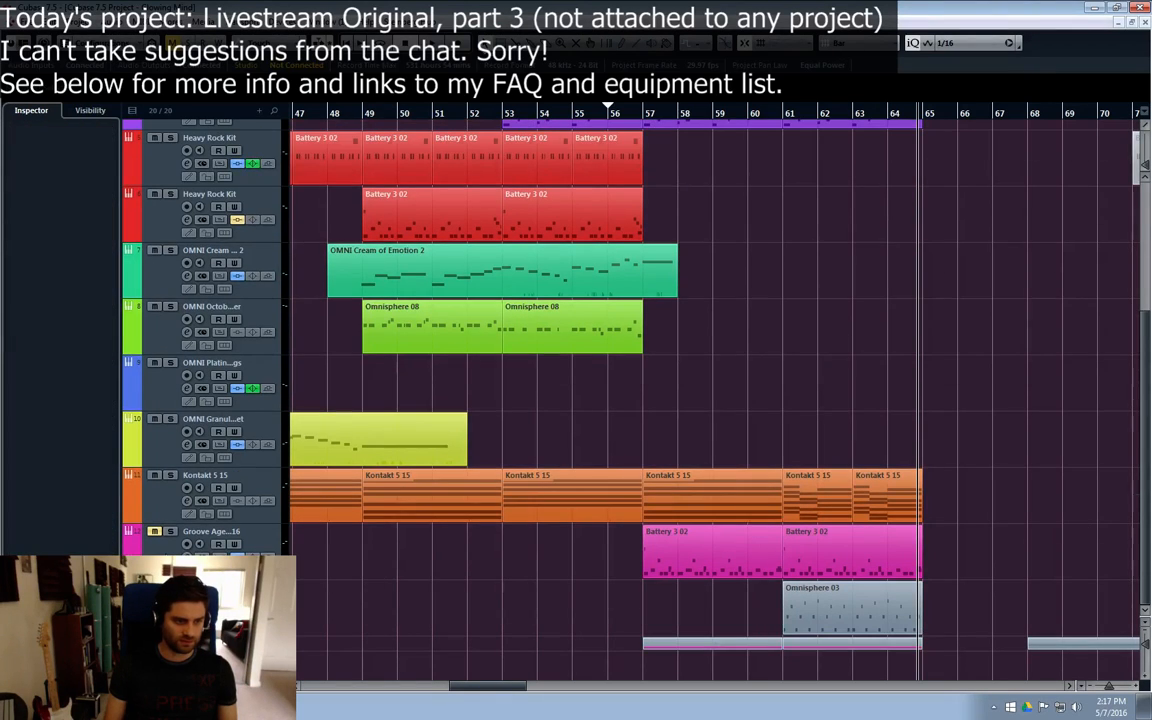
pyautogui.scroll(1, 700, 350)
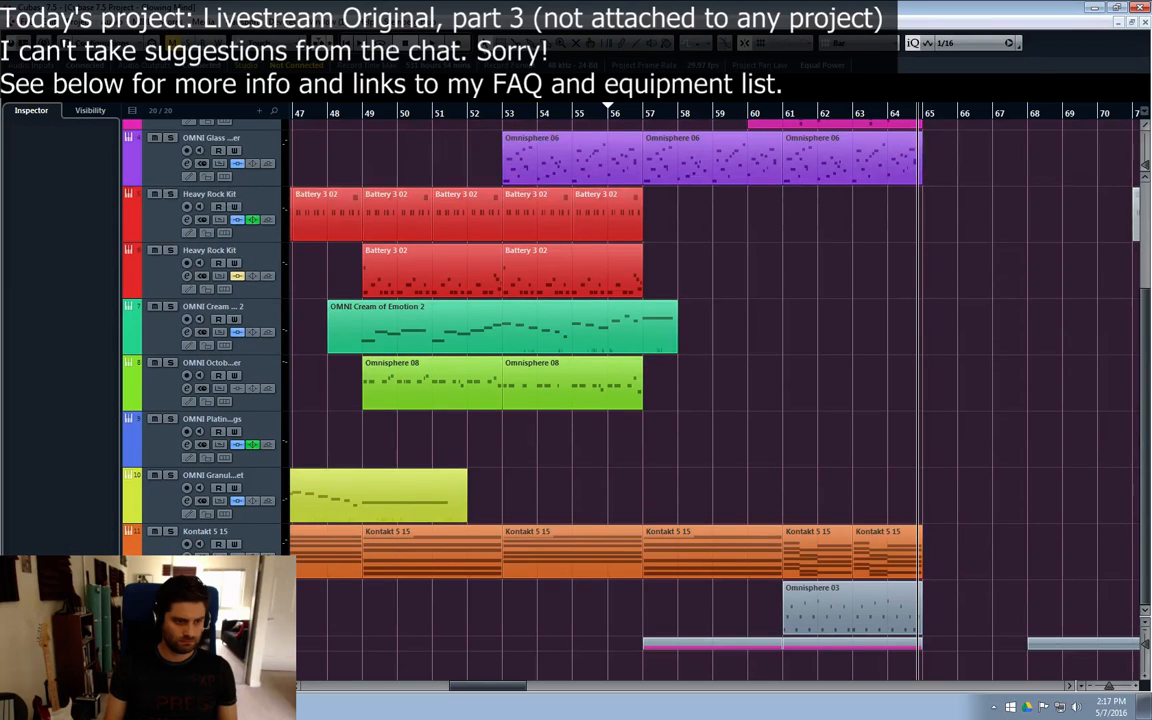
# Step: Play the arrangement from bar 55 across the bar 57 transition with the Groove Agent ONE drums muted
pyautogui.scroll(3, 743, 300)
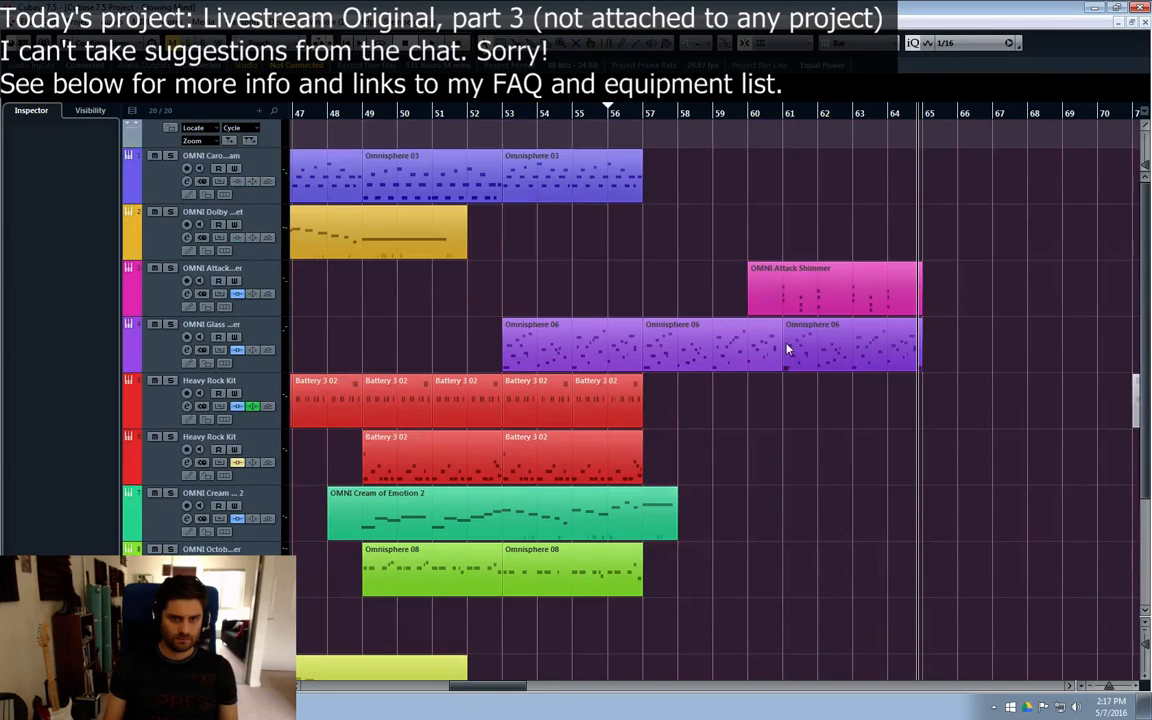
pyautogui.scroll(-2, 787, 347)
pyautogui.click(576, 118)
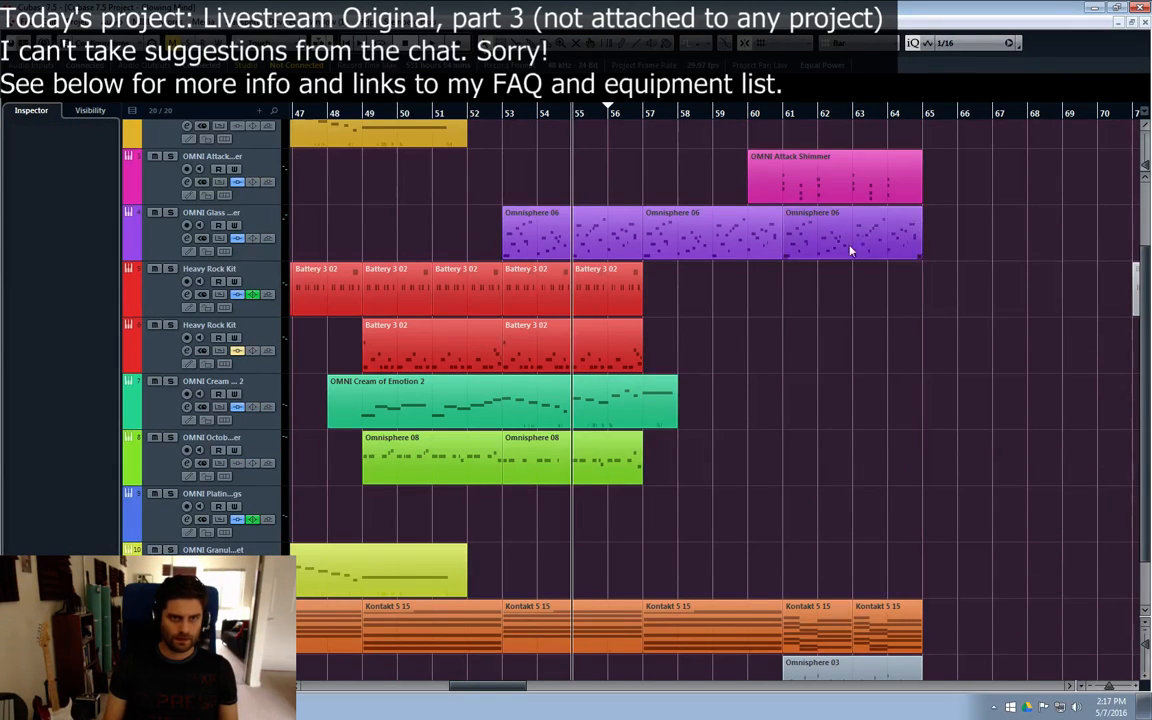
pyautogui.scroll(2, 948, 414)
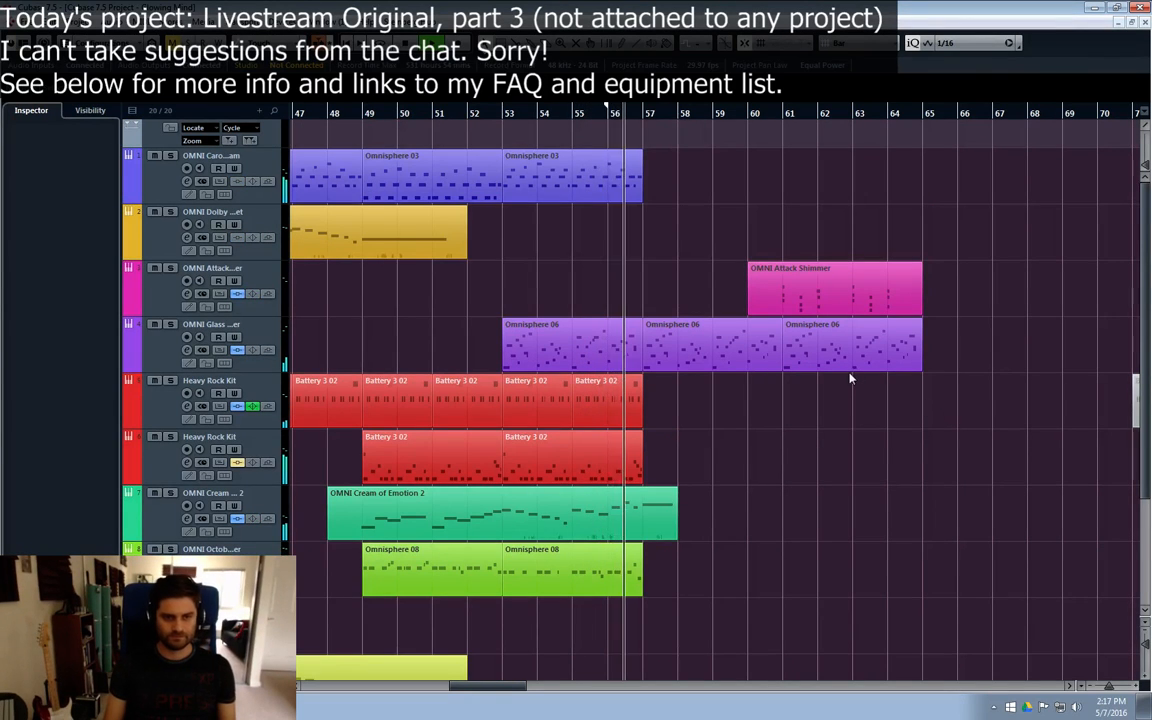
pyautogui.scroll(-2, 848, 378)
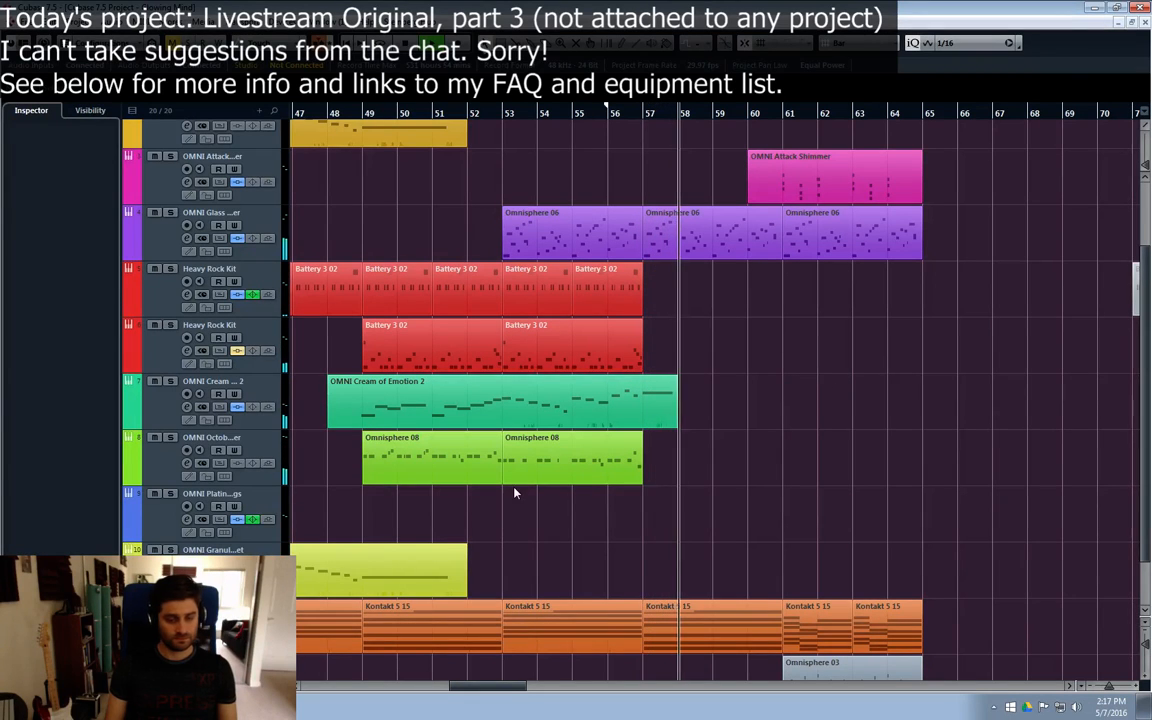
# Step: Play the section from bar 57 to bar 65 and follow its remaining parts across the tracks
pyautogui.click(623, 115)
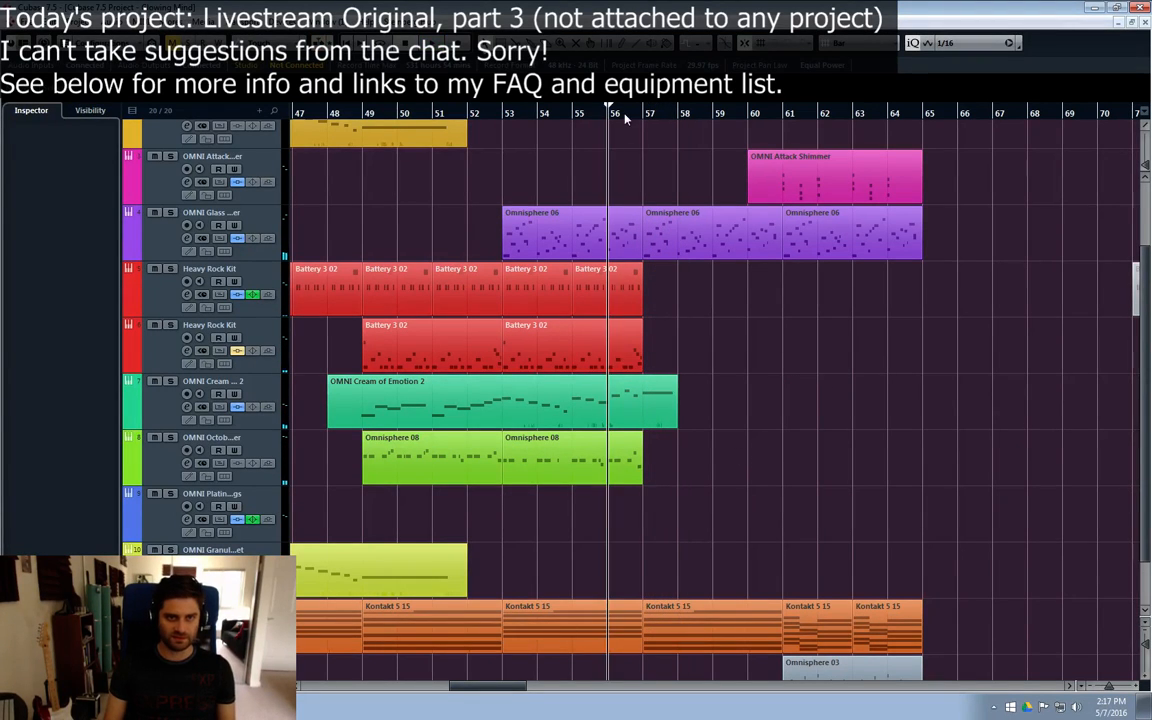
pyautogui.click(640, 115)
pyautogui.press('space')
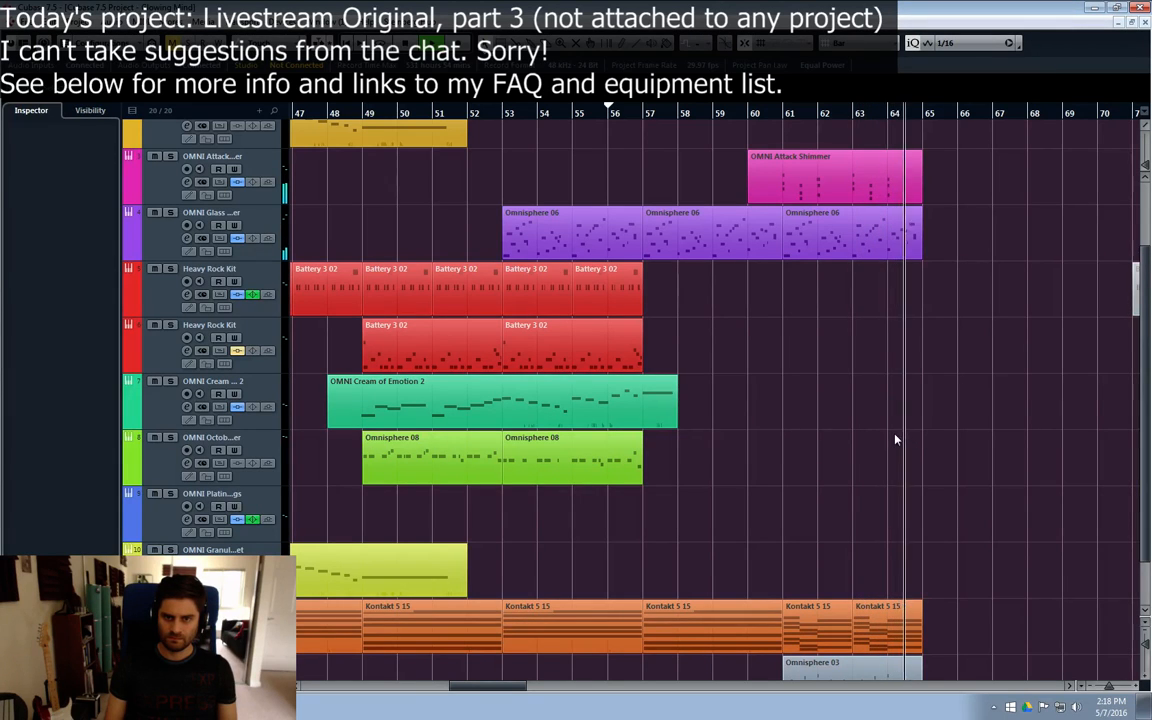
pyautogui.scroll(2, 532, 199)
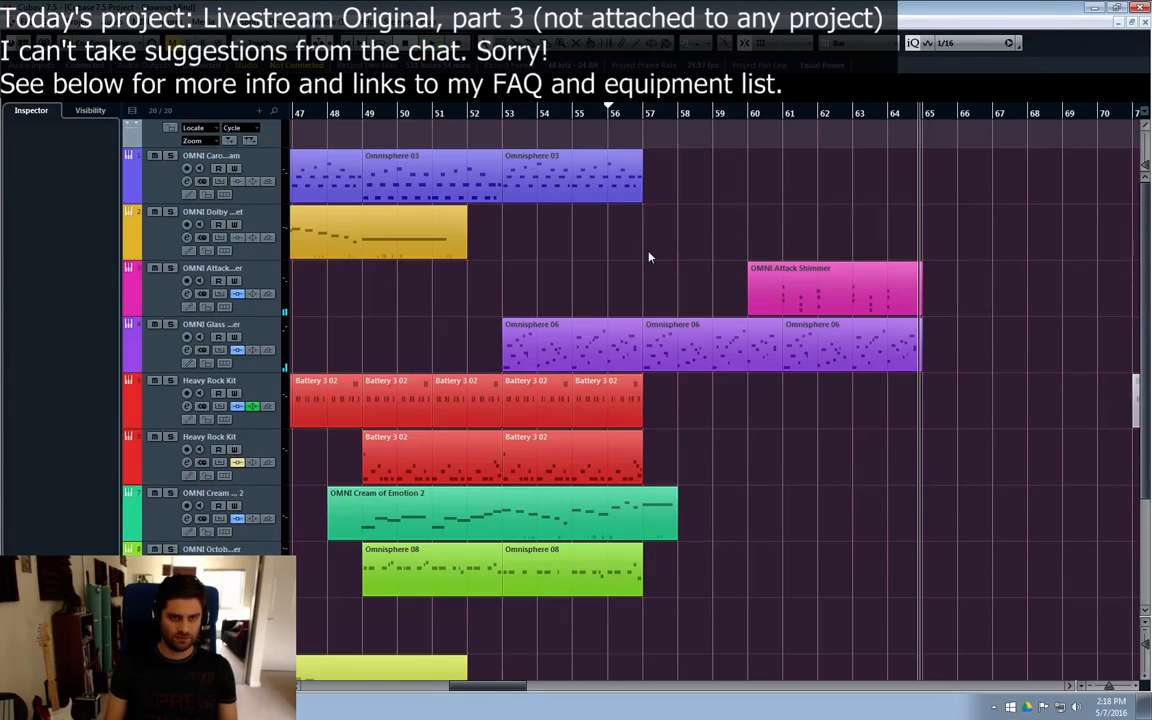
pyautogui.scroll(-3, 515, 275)
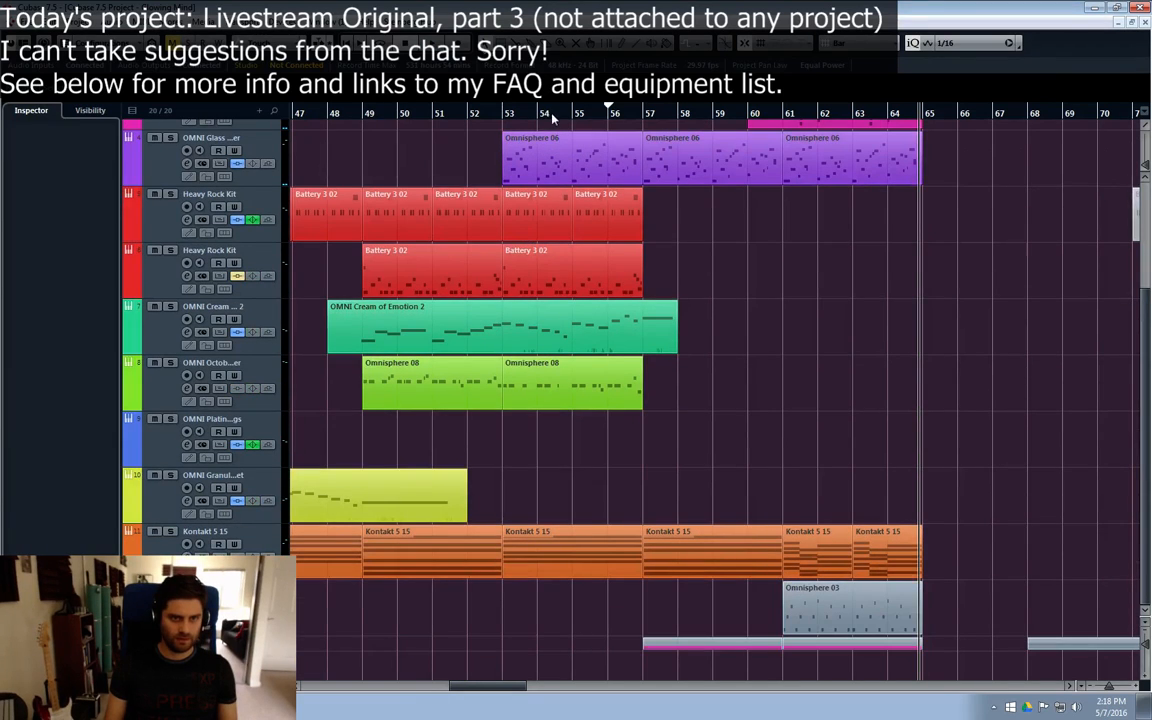
# Step: Return the playback position to bar 55 and select the Kontakt 5 15 track
pyautogui.click(597, 116)
pyautogui.click(583, 115)
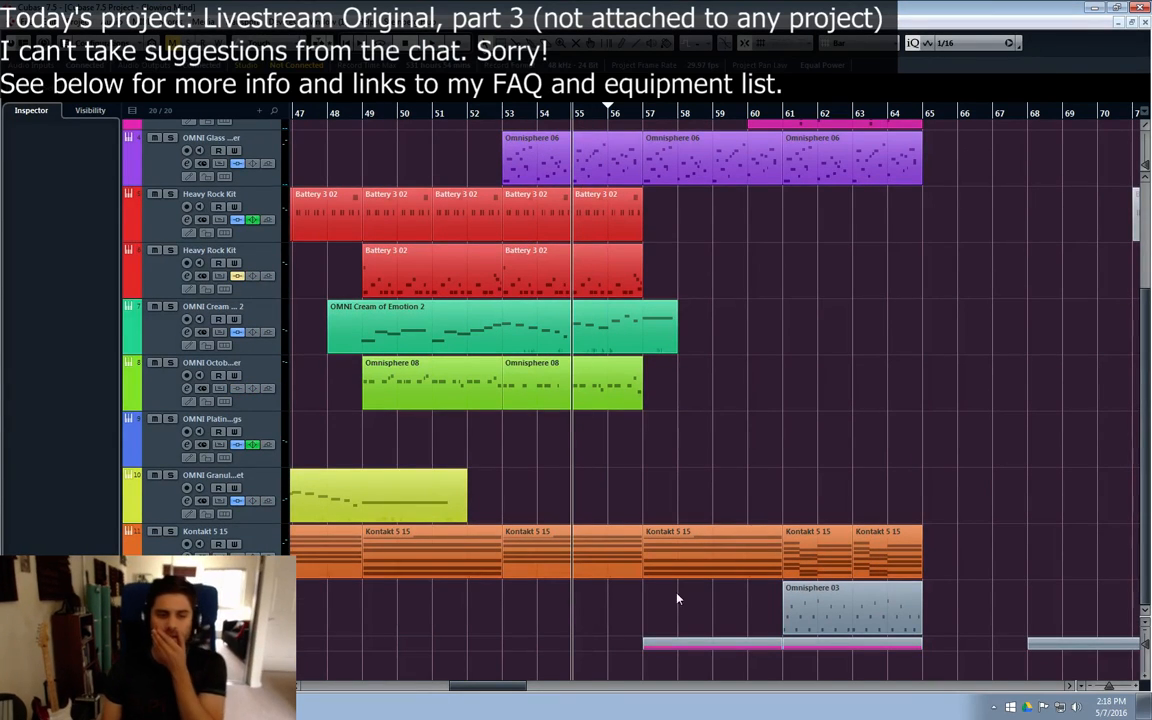
pyautogui.click(205, 563)
pyautogui.rightClick(187, 664)
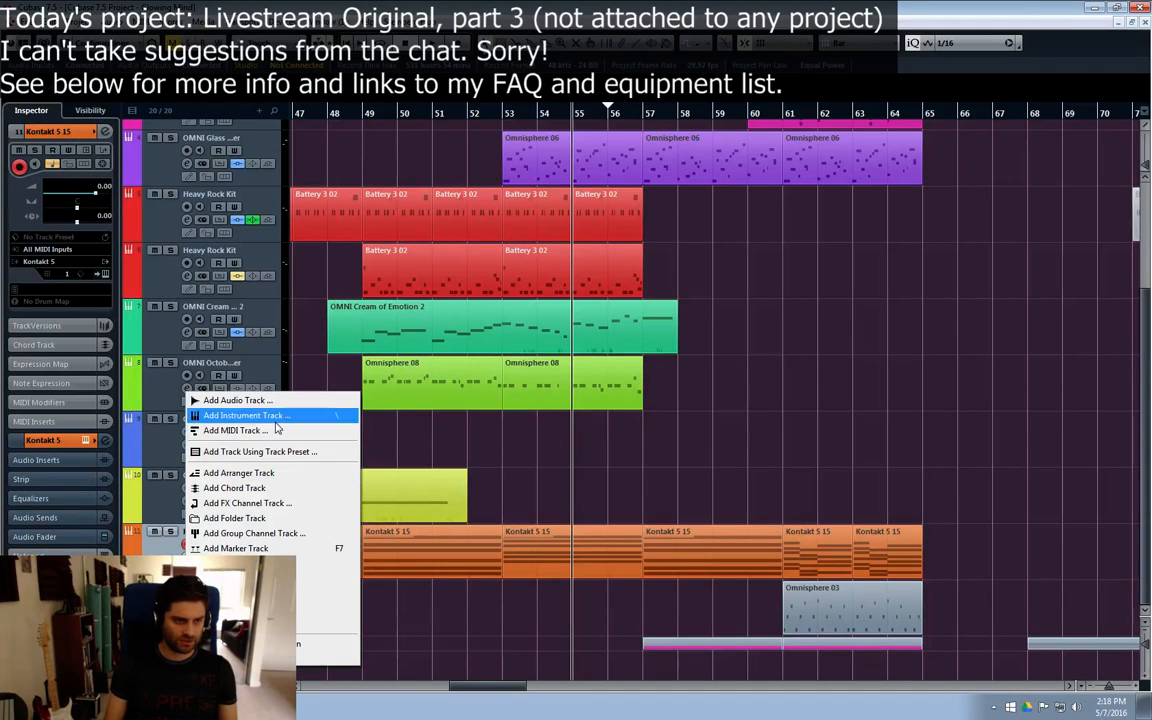
pyautogui.click(690, 474)
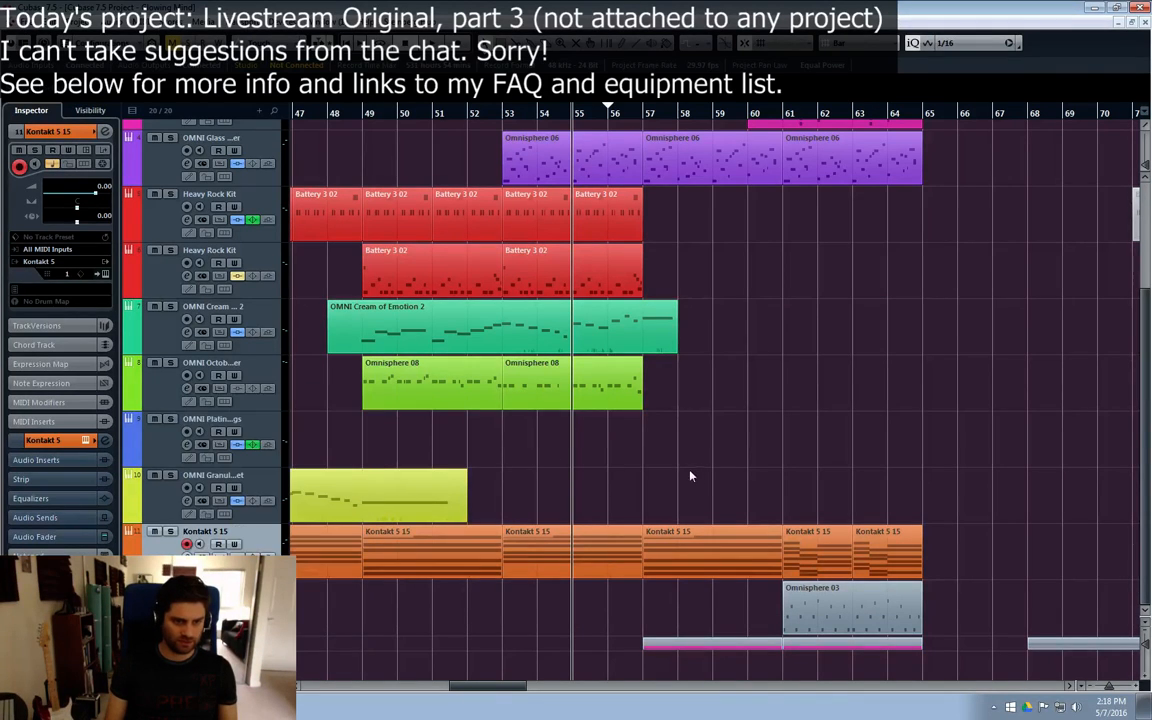
pyautogui.click(640, 116)
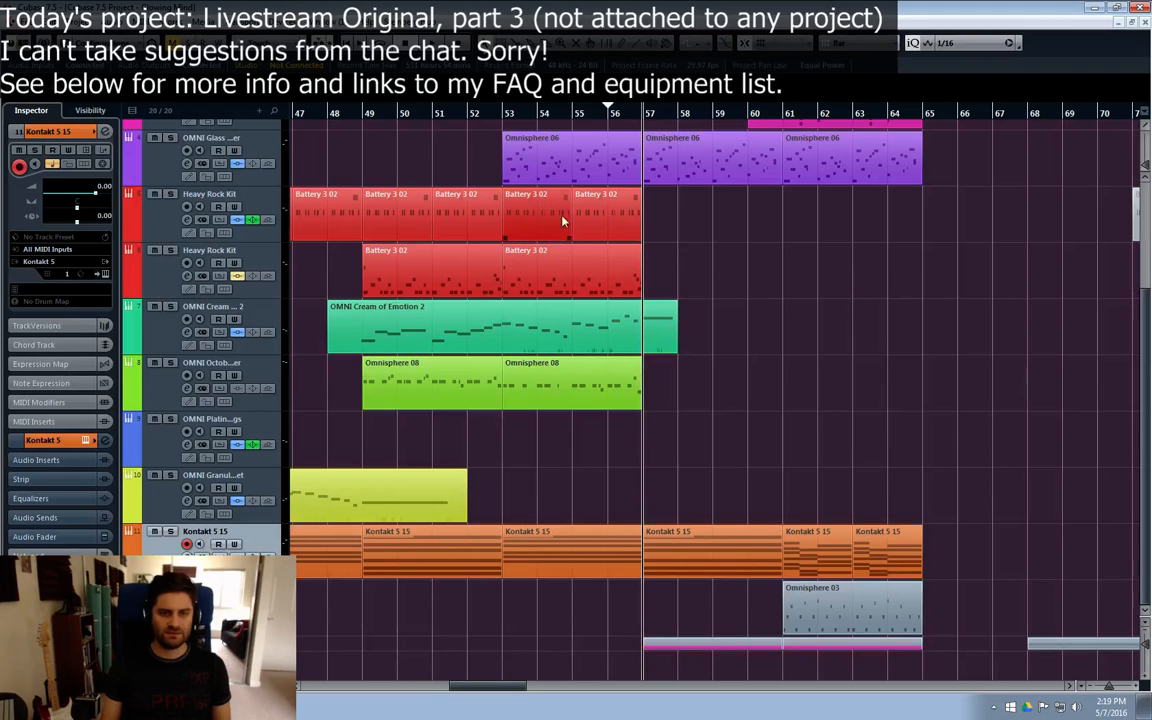
pyautogui.click(573, 113)
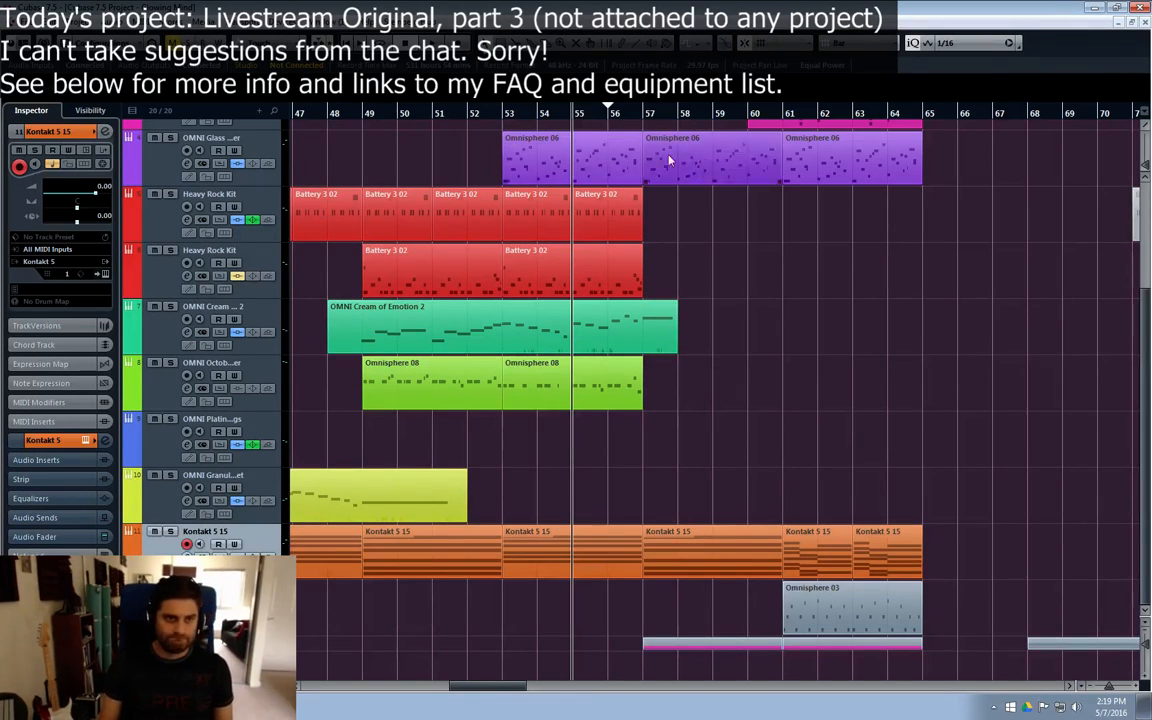
pyautogui.rightClick(147, 677)
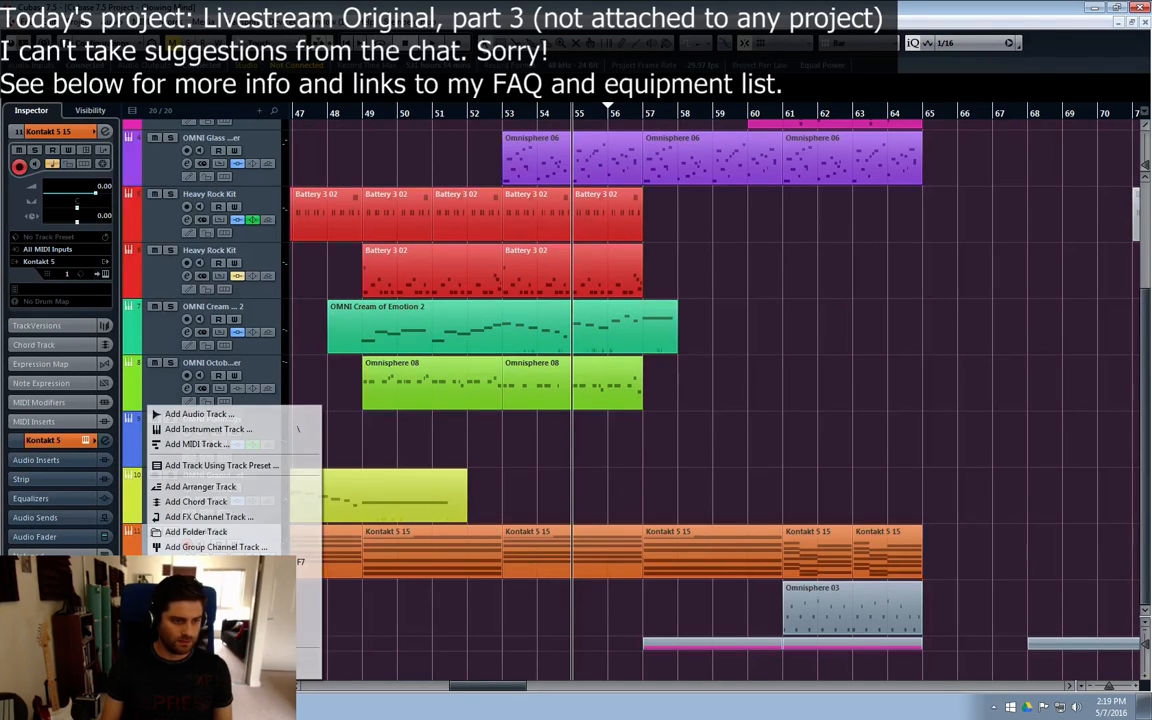
pyautogui.click(228, 443)
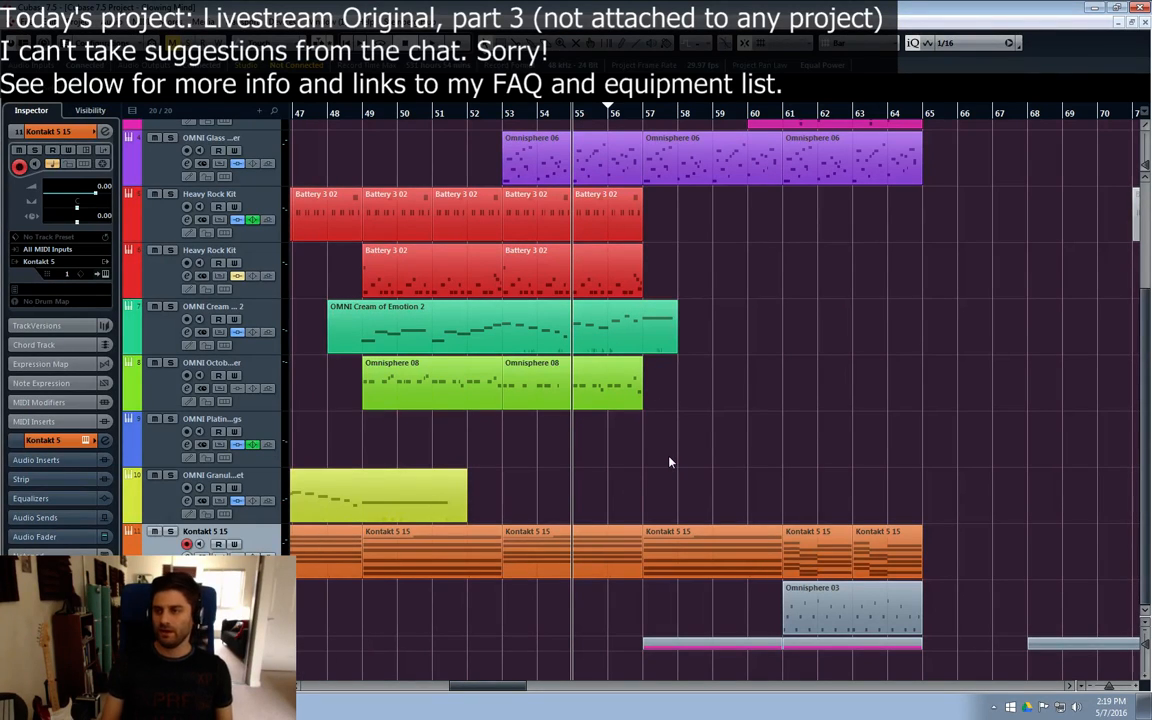
pyautogui.click(658, 170)
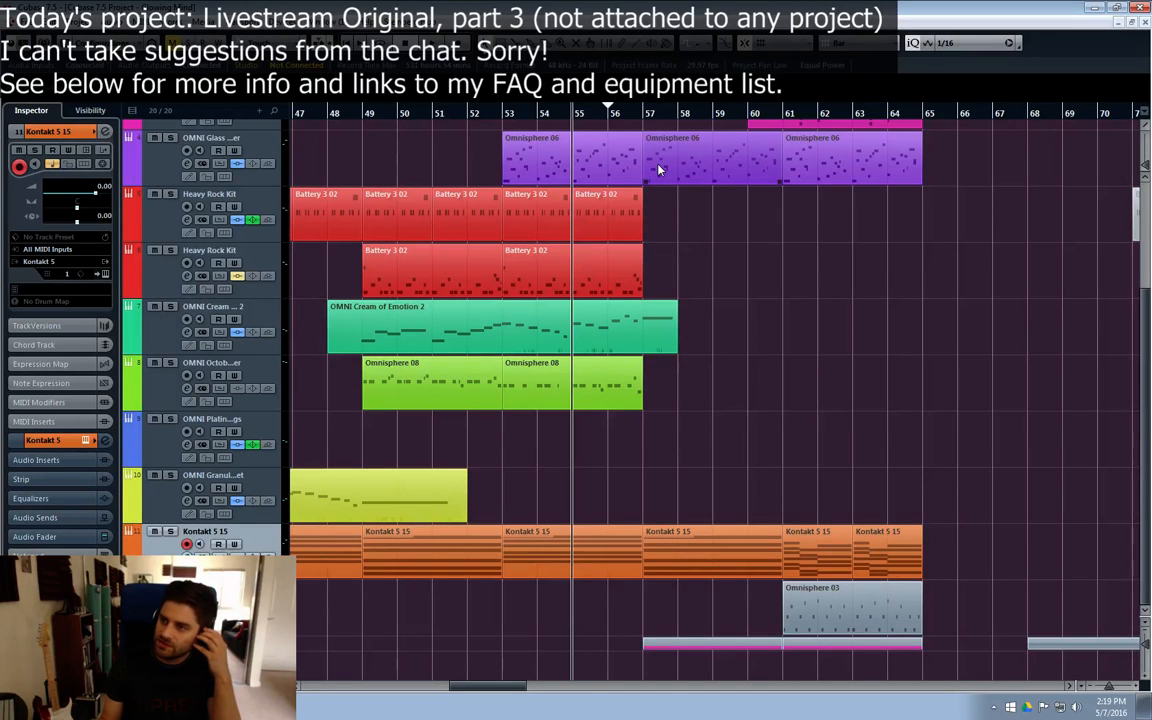
pyautogui.click(615, 177)
pyautogui.click(810, 238)
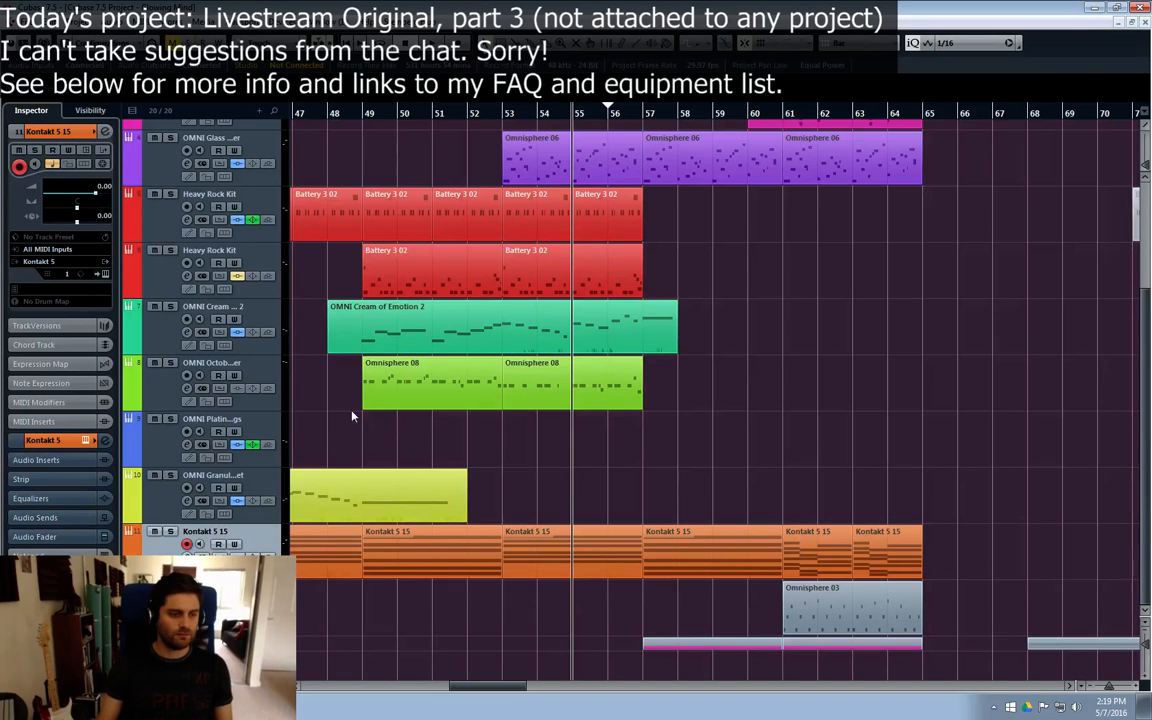
# Step: Add one instrument track with Kontakt 5 as its instrument below the Kontakt 5 15 track
pyautogui.rightClick(152, 430)
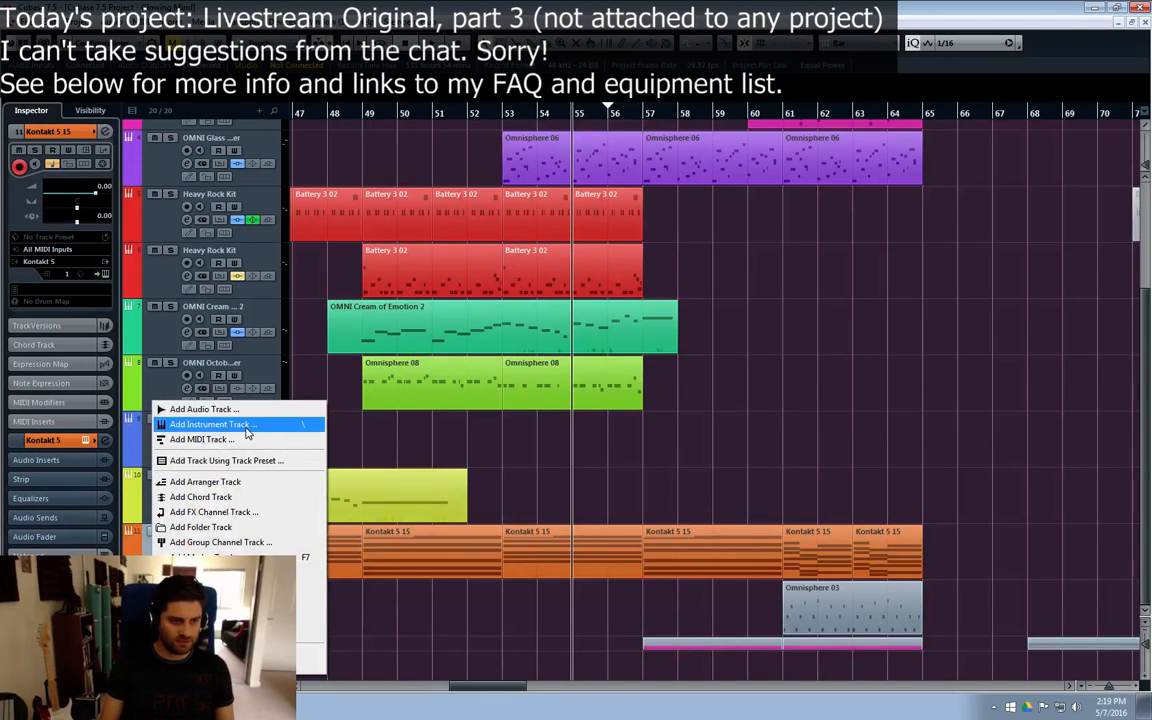
pyautogui.click(240, 425)
pyautogui.click(617, 375)
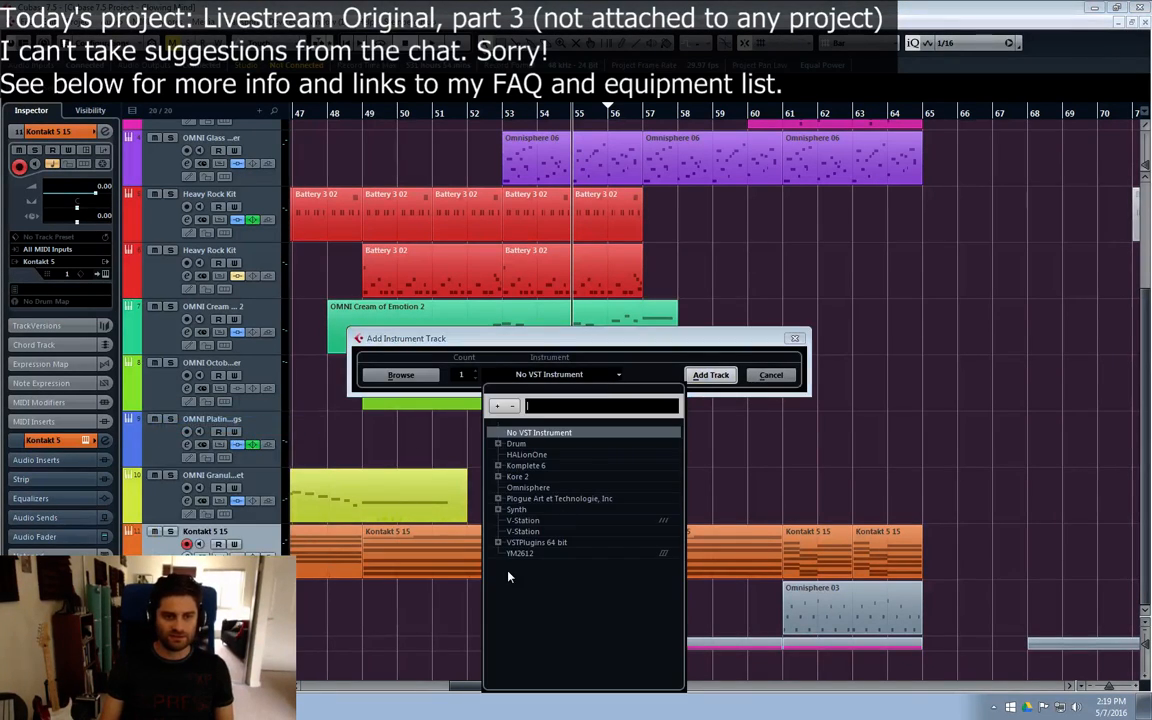
pyautogui.click(498, 542)
pyautogui.click(530, 553)
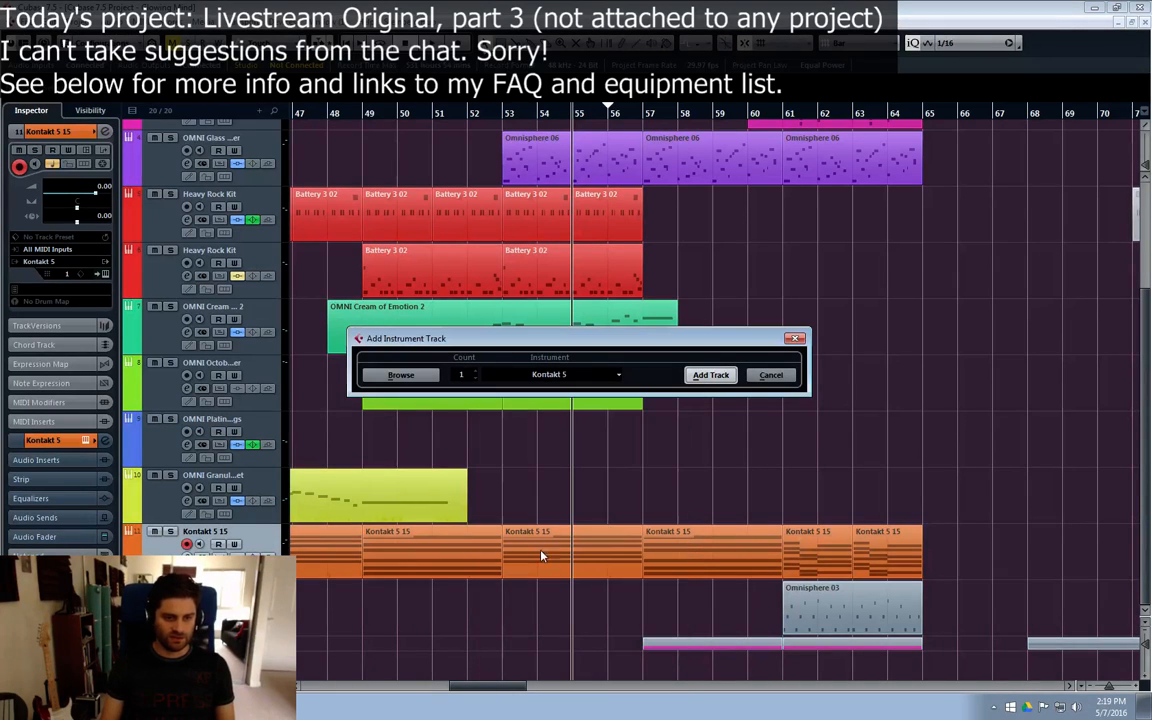
pyautogui.click(724, 378)
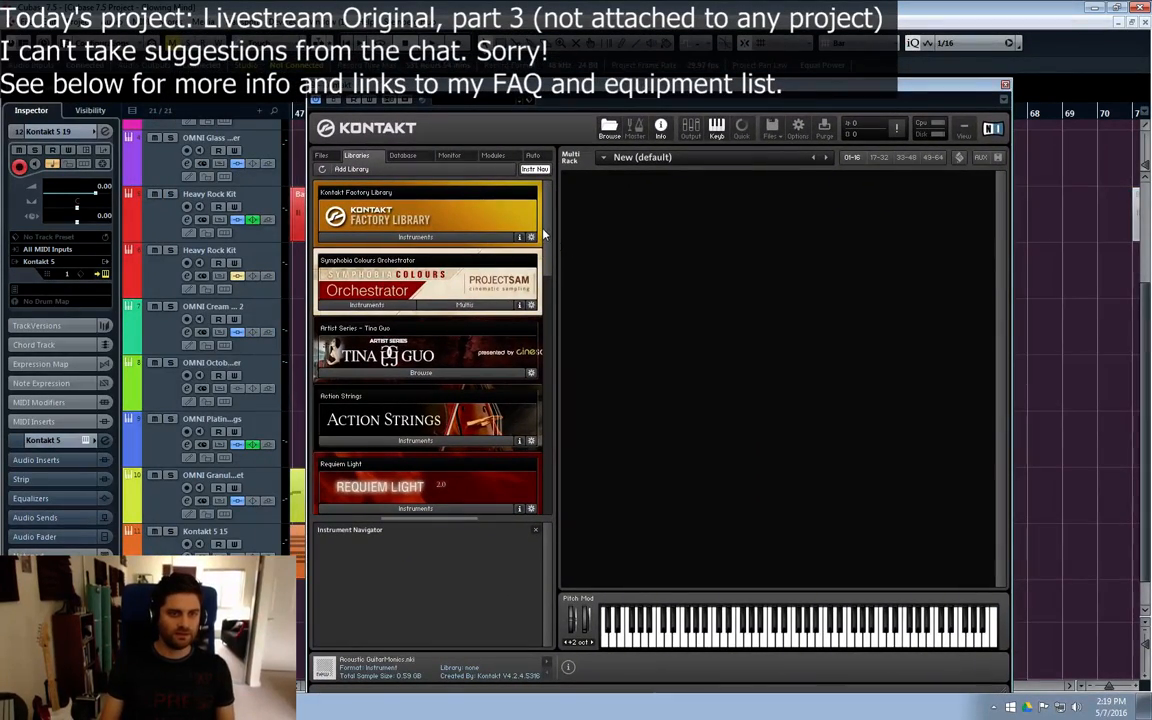
# Step: Browse the Kontakt library list for an instrument for the new track
pyautogui.scroll(-1, 543, 234)
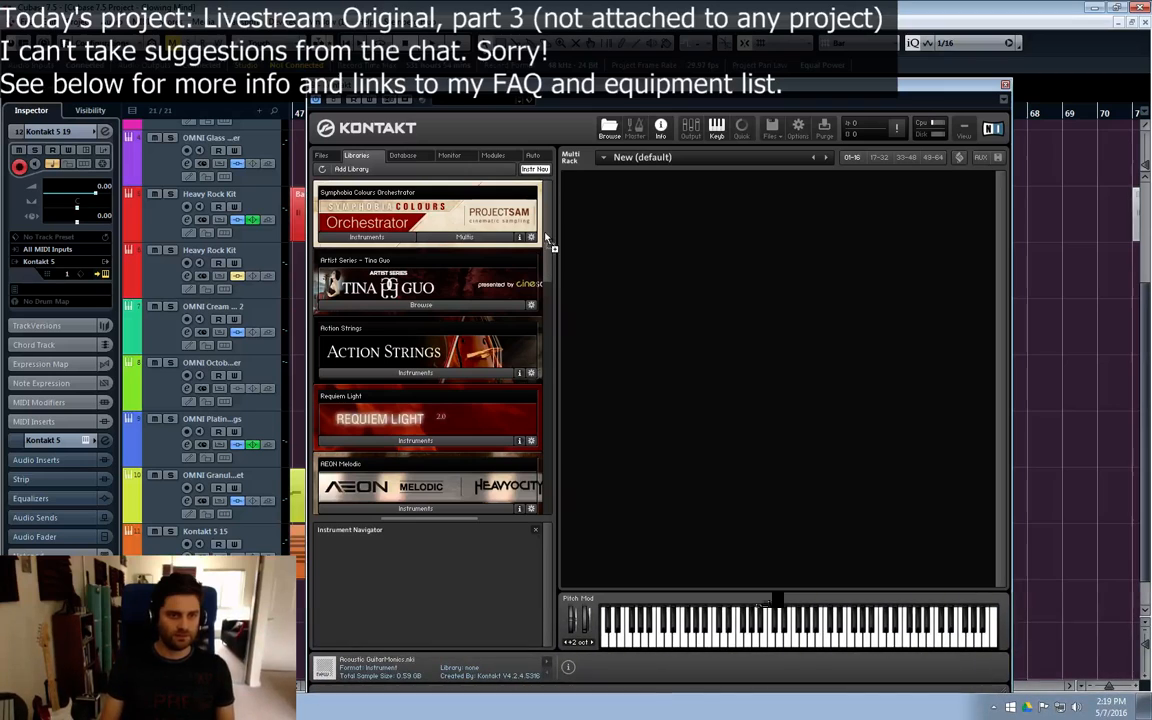
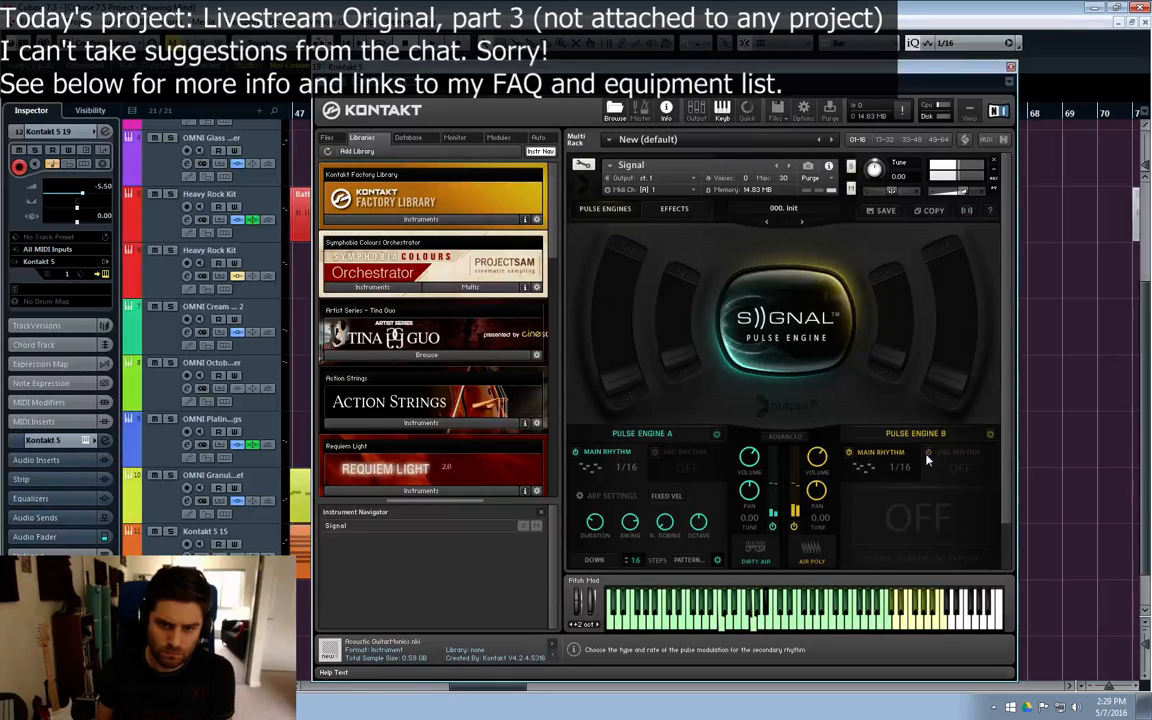
# Step: Try a second rhythm on Signal's Pulse Engine B at 1/8 and 1/4D rates, and switch it off again
pyautogui.click(928, 456)
pyautogui.click(977, 468)
pyautogui.click(908, 508)
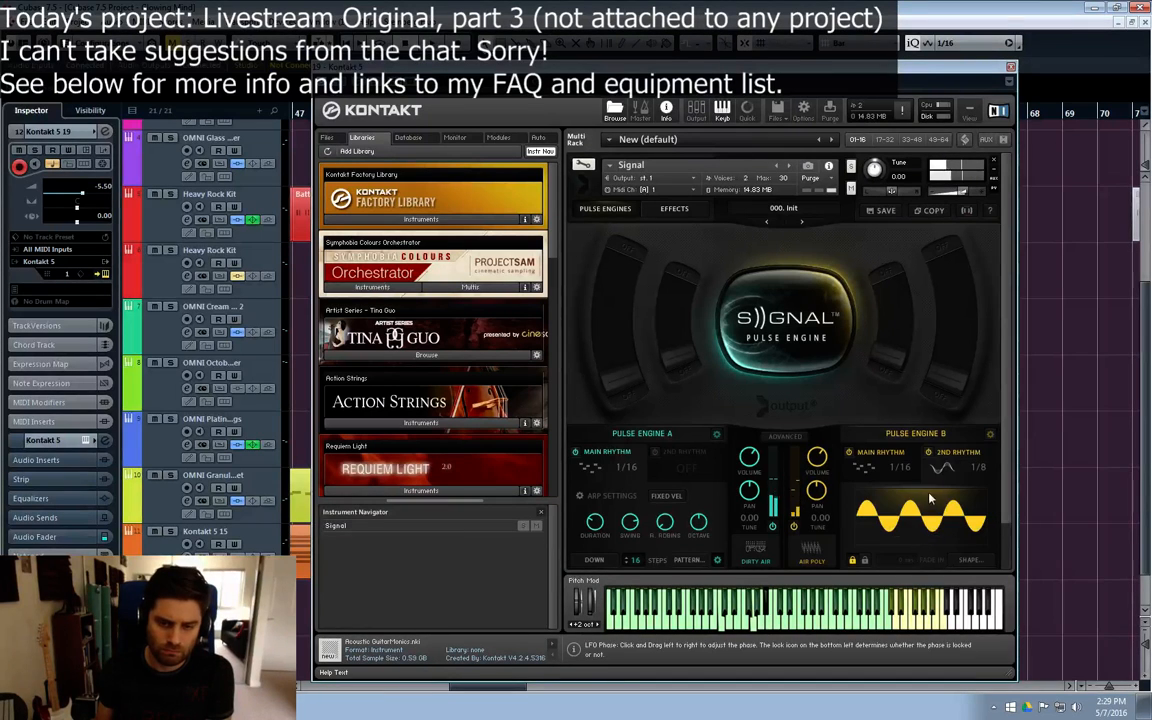
pyautogui.click(970, 464)
pyautogui.click(940, 498)
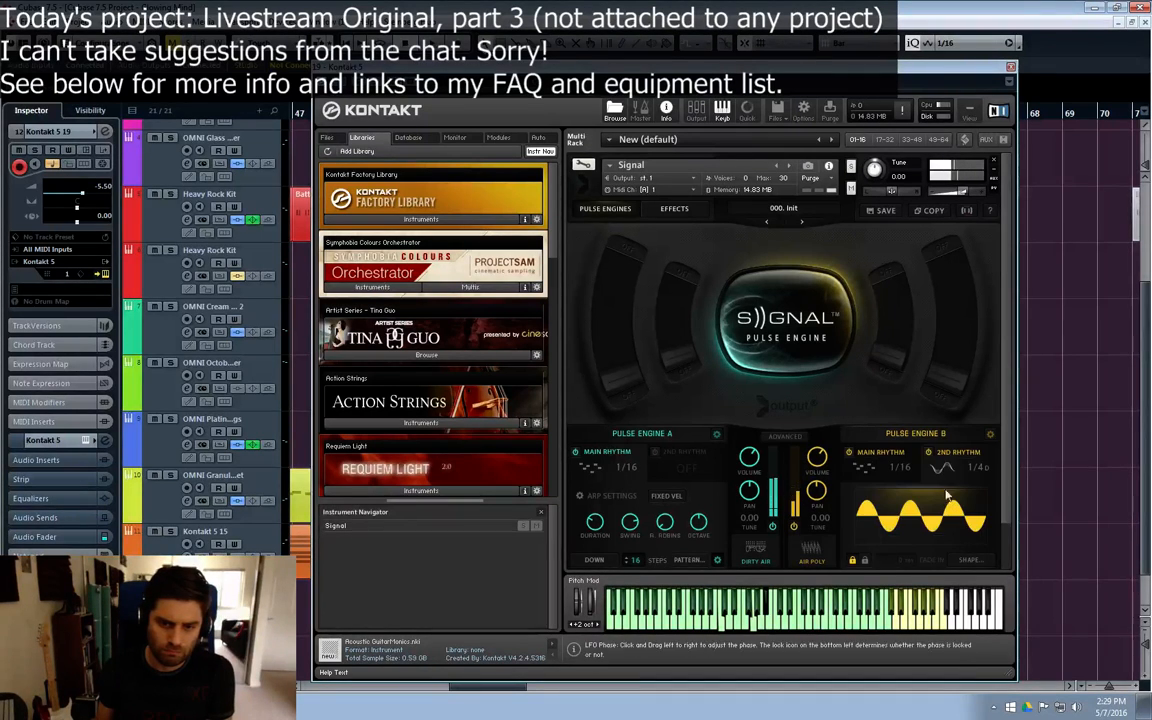
pyautogui.click(929, 453)
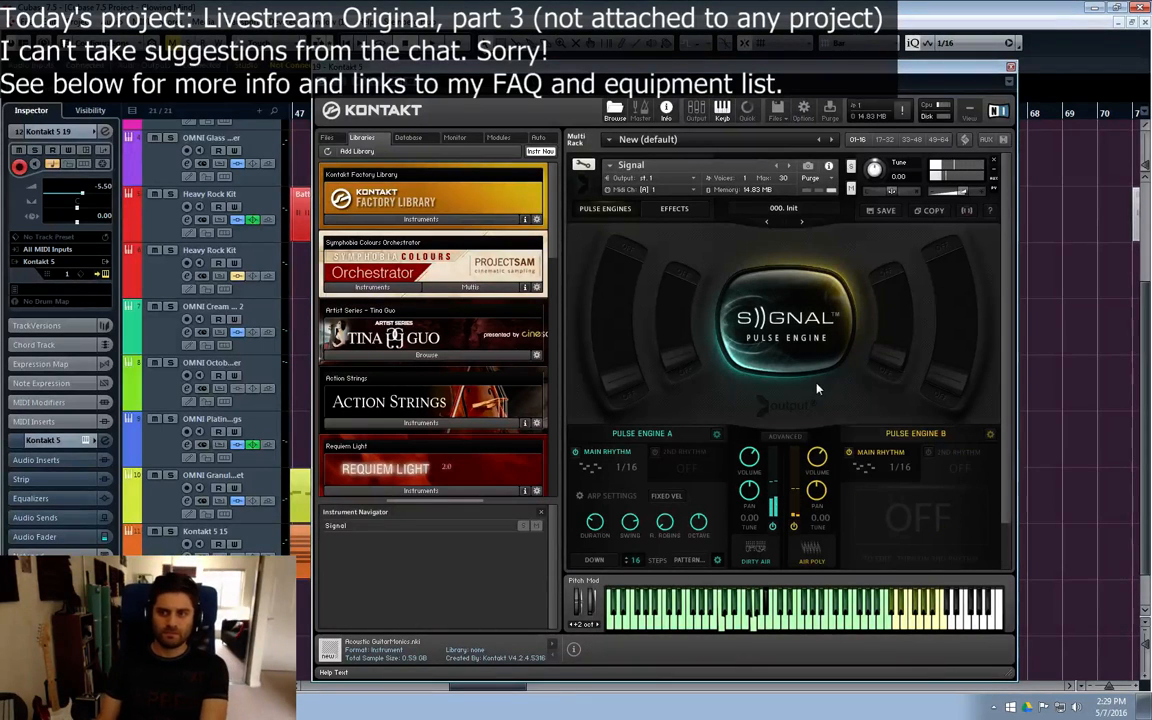
# Step: Close the Kontakt window, rehearse from bar 55, and record a part on the Kontakt 5 19 track from bar 55 to just past bar 65
pyautogui.click(1011, 67)
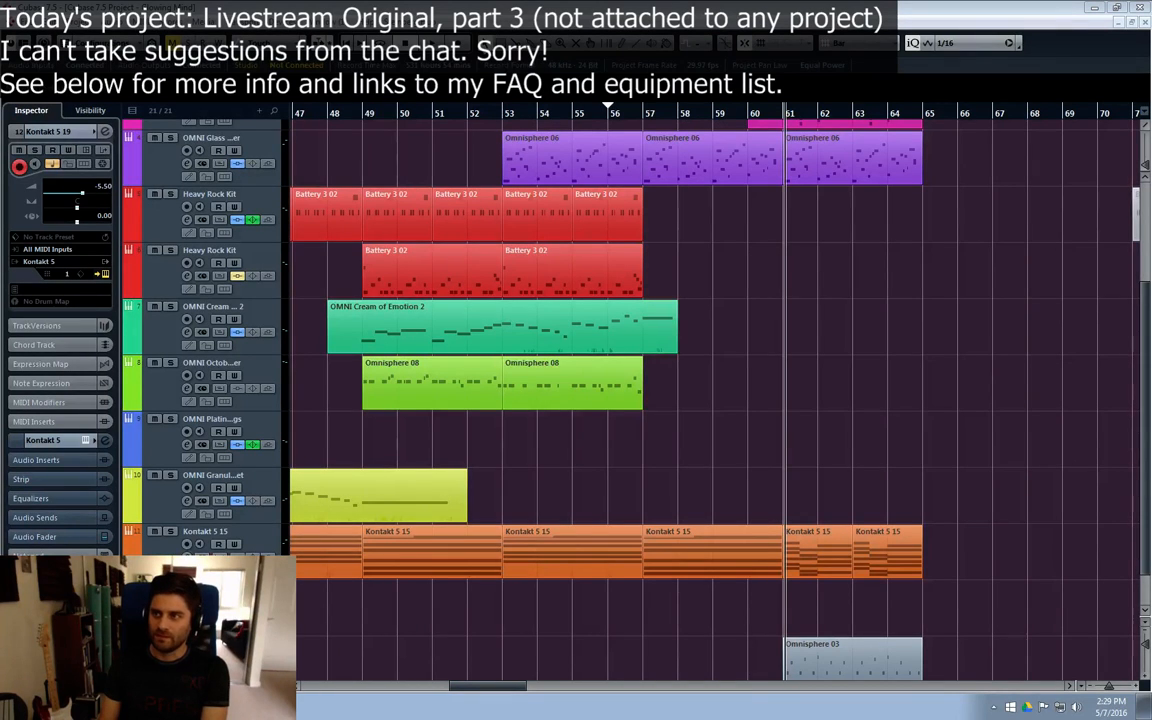
pyautogui.press('F11')
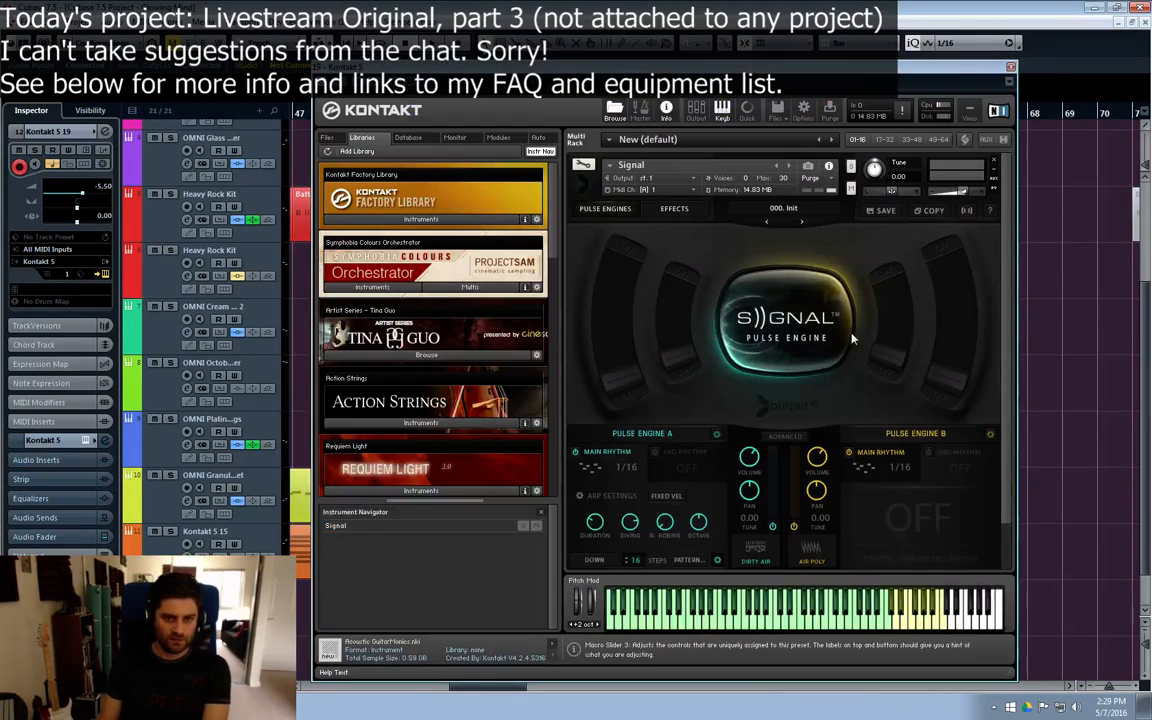
pyautogui.click(1011, 67)
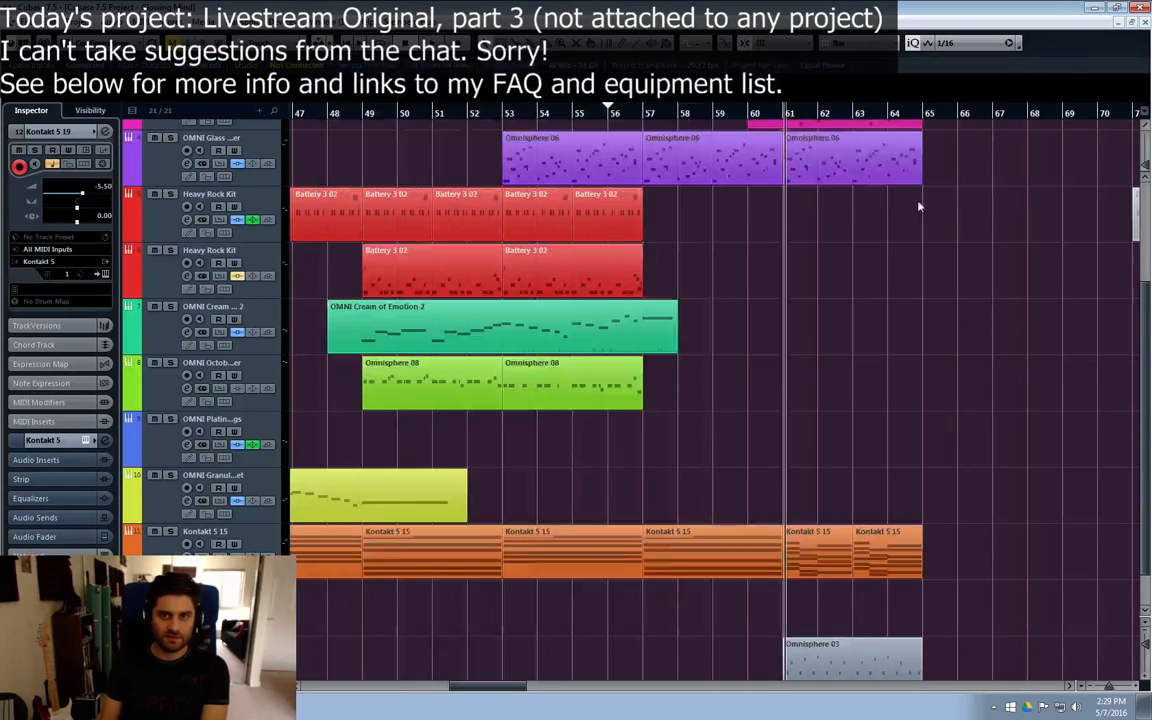
pyautogui.click(612, 115)
pyautogui.click(571, 115)
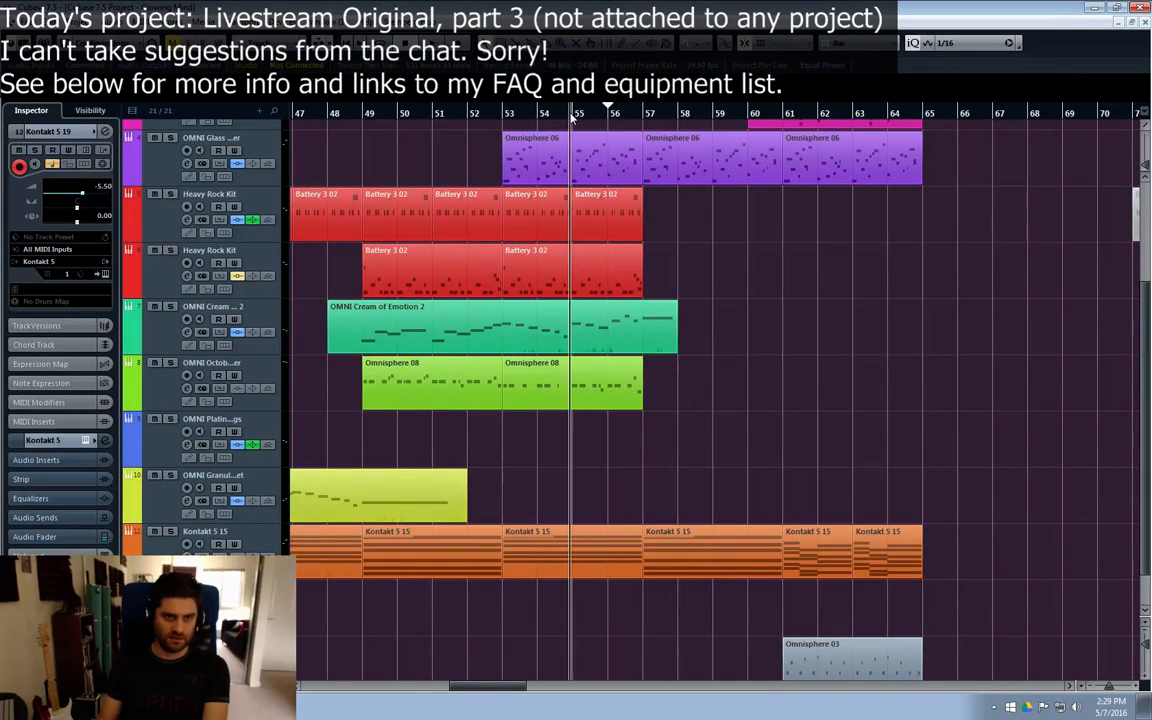
pyautogui.press('space')
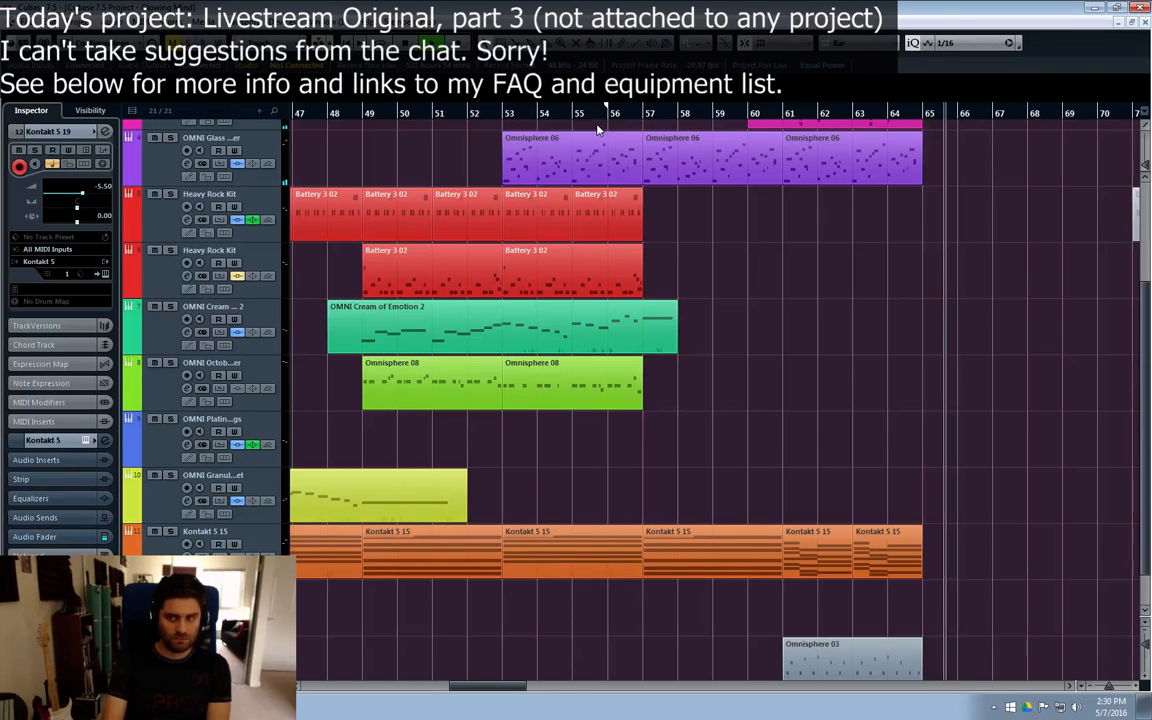
pyautogui.click(572, 114)
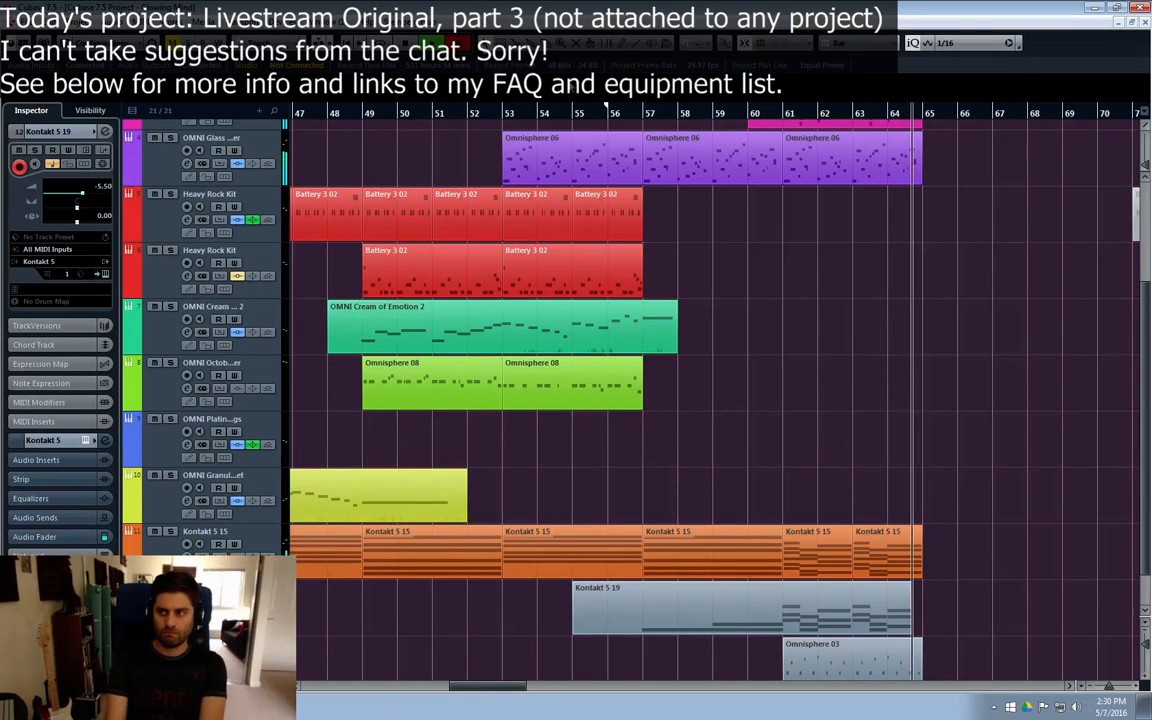
pyautogui.press('space')
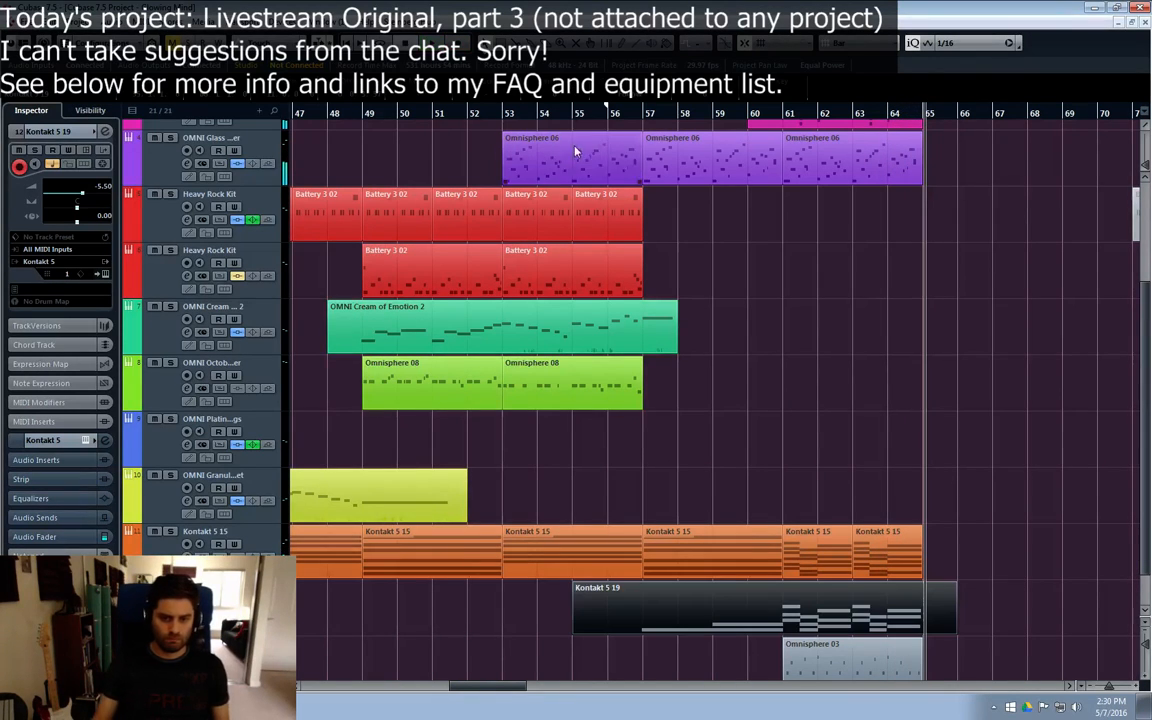
# Step: Inspect the recorded Kontakt 5 19 notes between bars 57 and 65 in the Key Editor
pyautogui.doubleClick(821, 593)
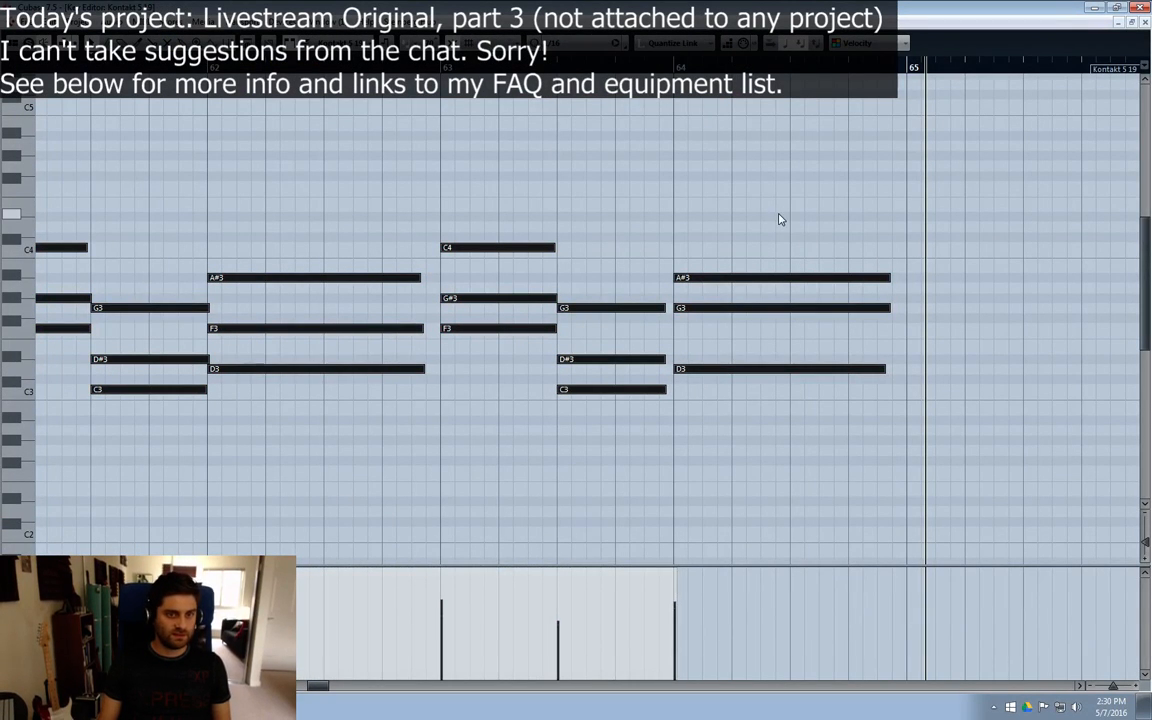
pyautogui.click(780, 219)
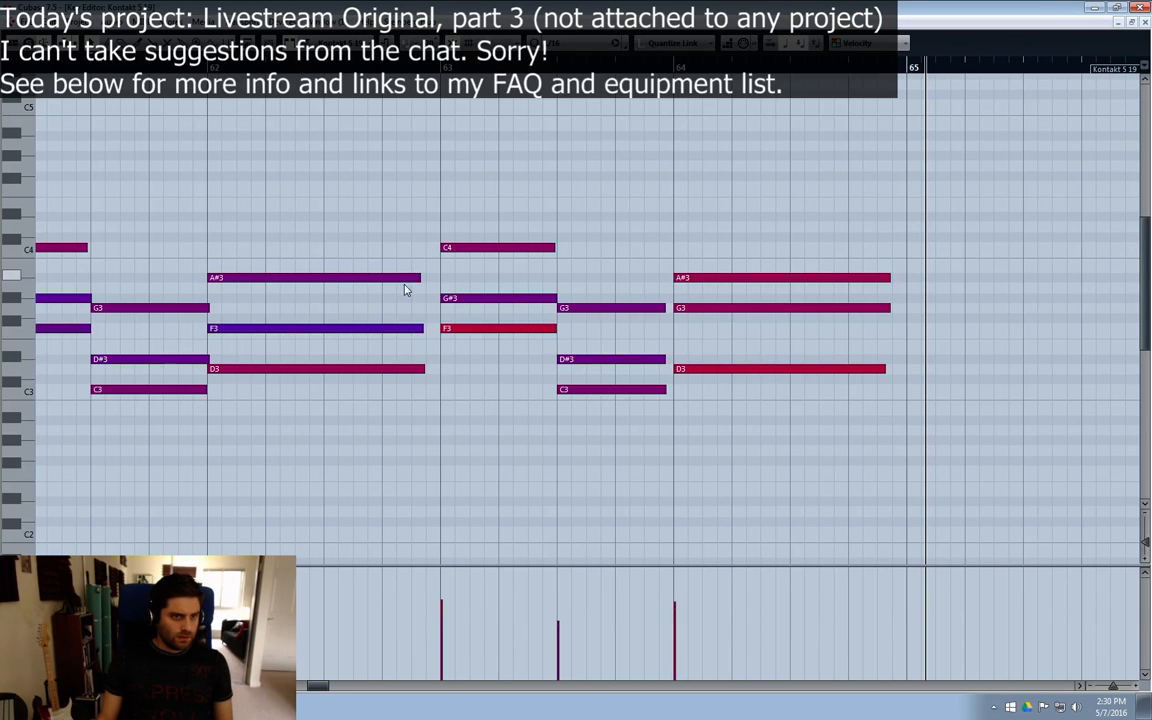
pyautogui.moveTo(321, 686); pyautogui.dragTo(297, 690)
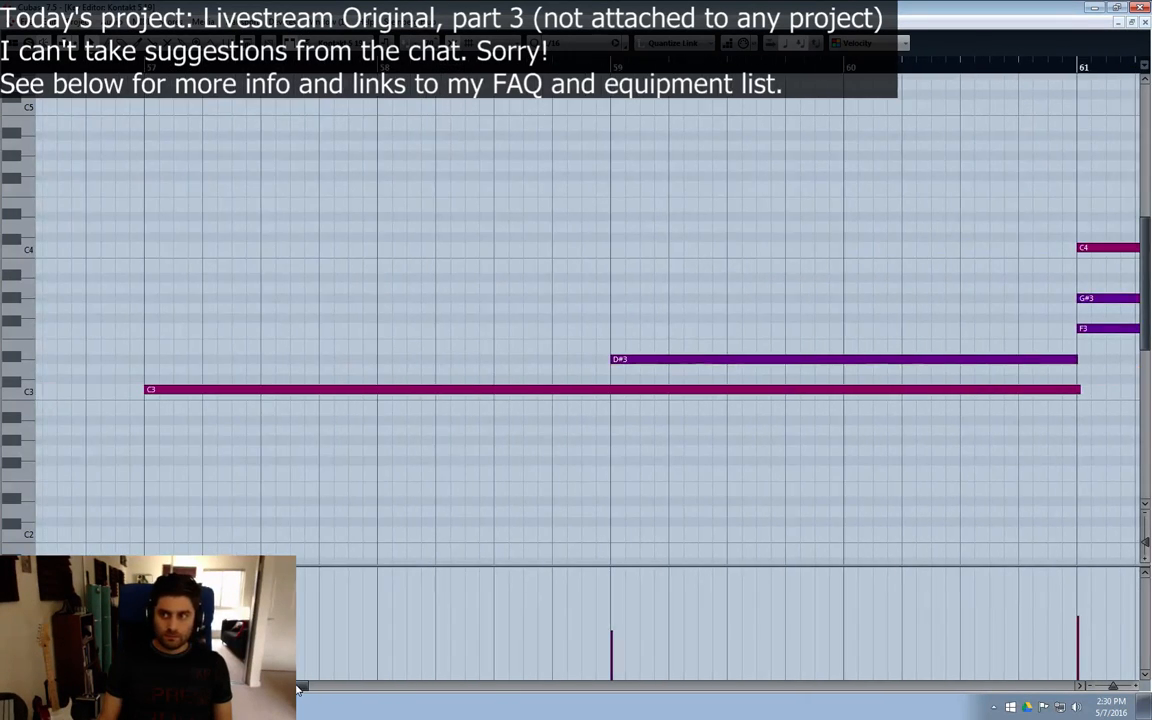
pyautogui.click(1145, 23)
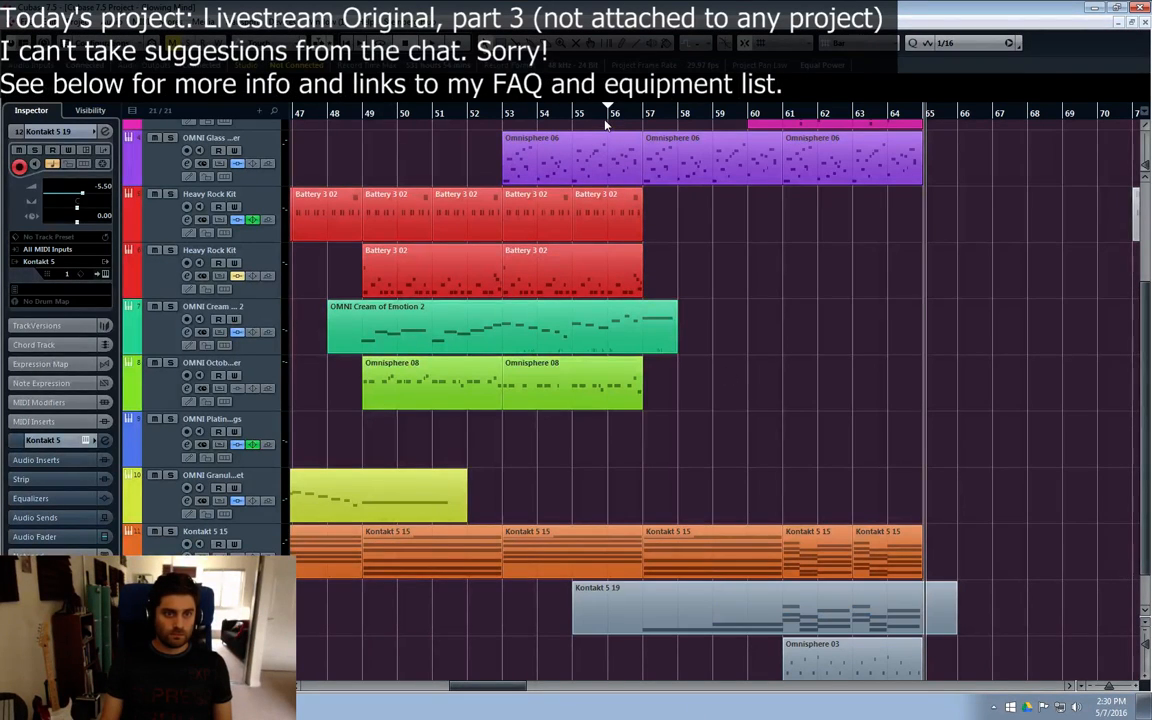
# Step: Play the Kontakt 5 19 part from bar 55 and move its F3 note at bar 62 up to G3
pyautogui.click(576, 117)
pyautogui.press('space')
pyautogui.click(187, 613)
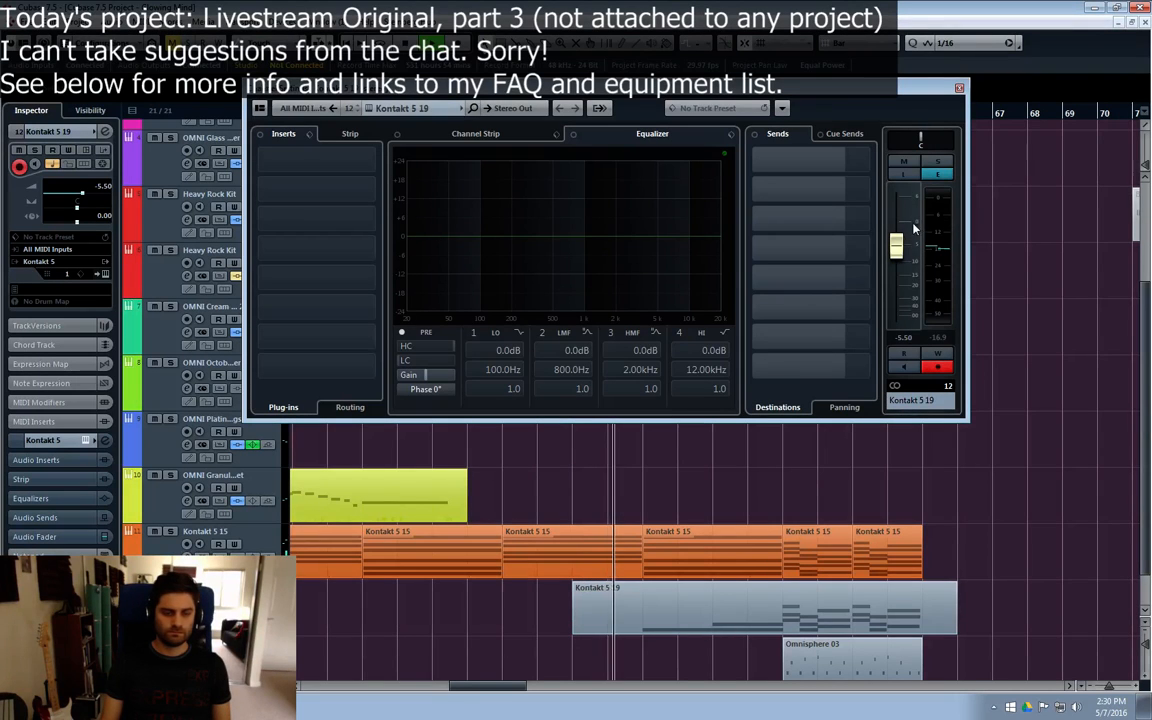
pyautogui.doubleClick(778, 605)
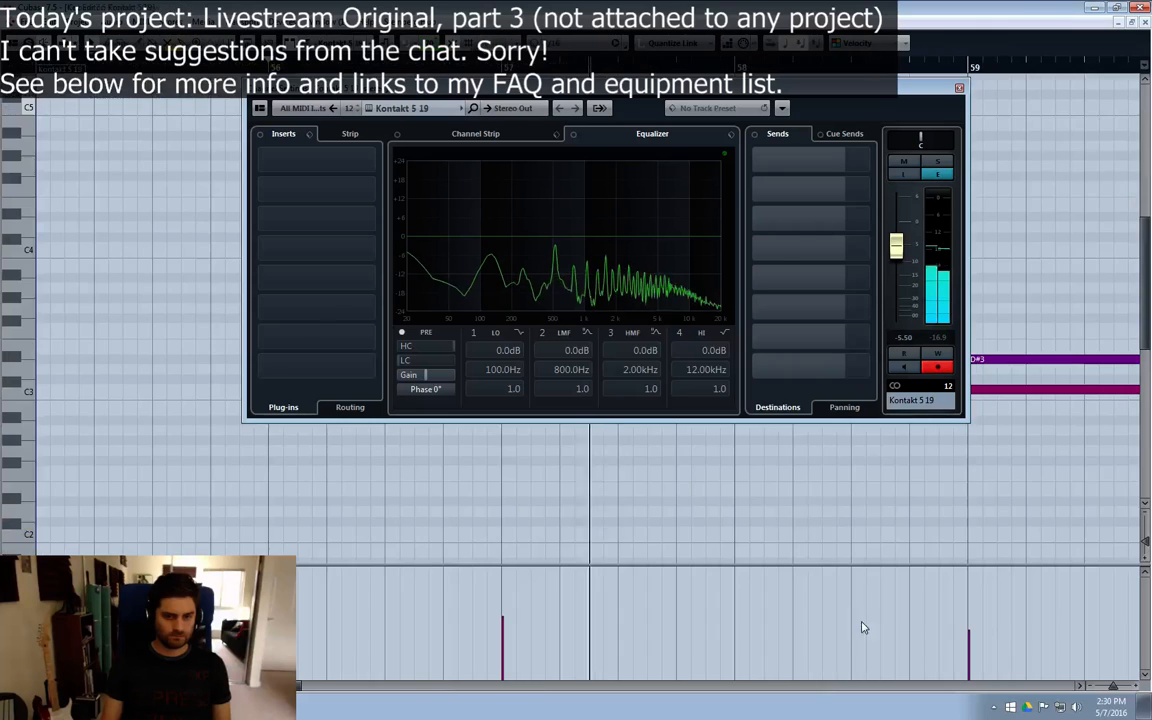
pyautogui.click(959, 89)
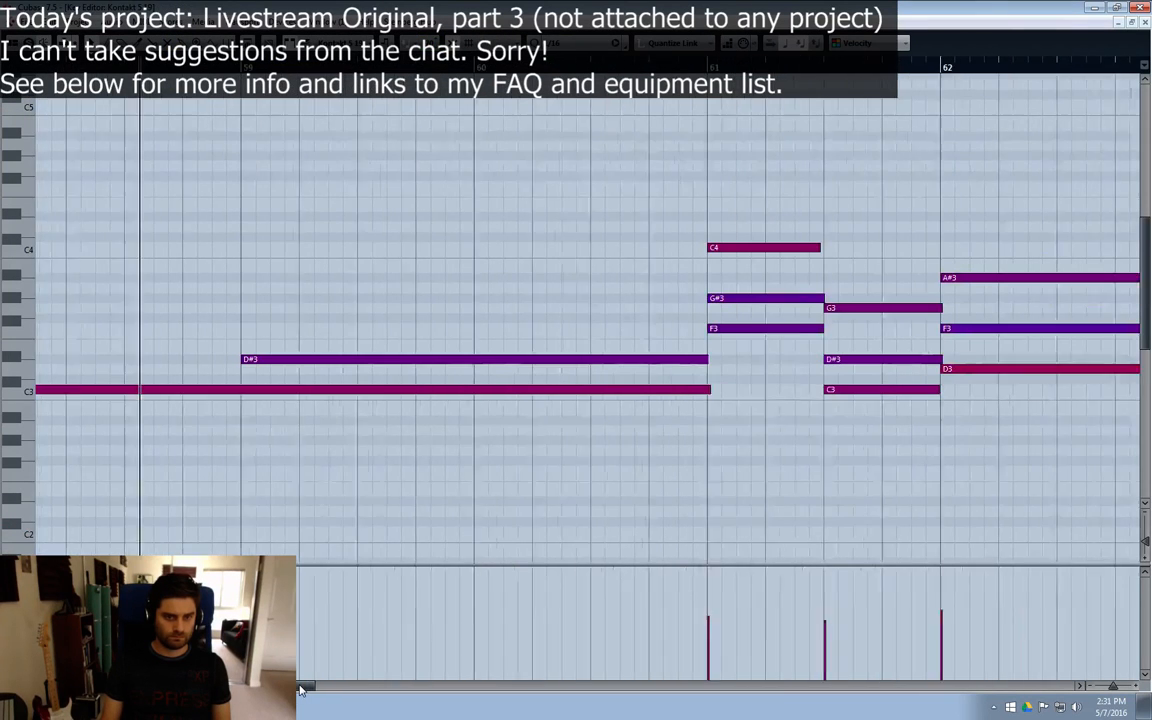
pyautogui.moveTo(300, 690); pyautogui.dragTo(302, 689)
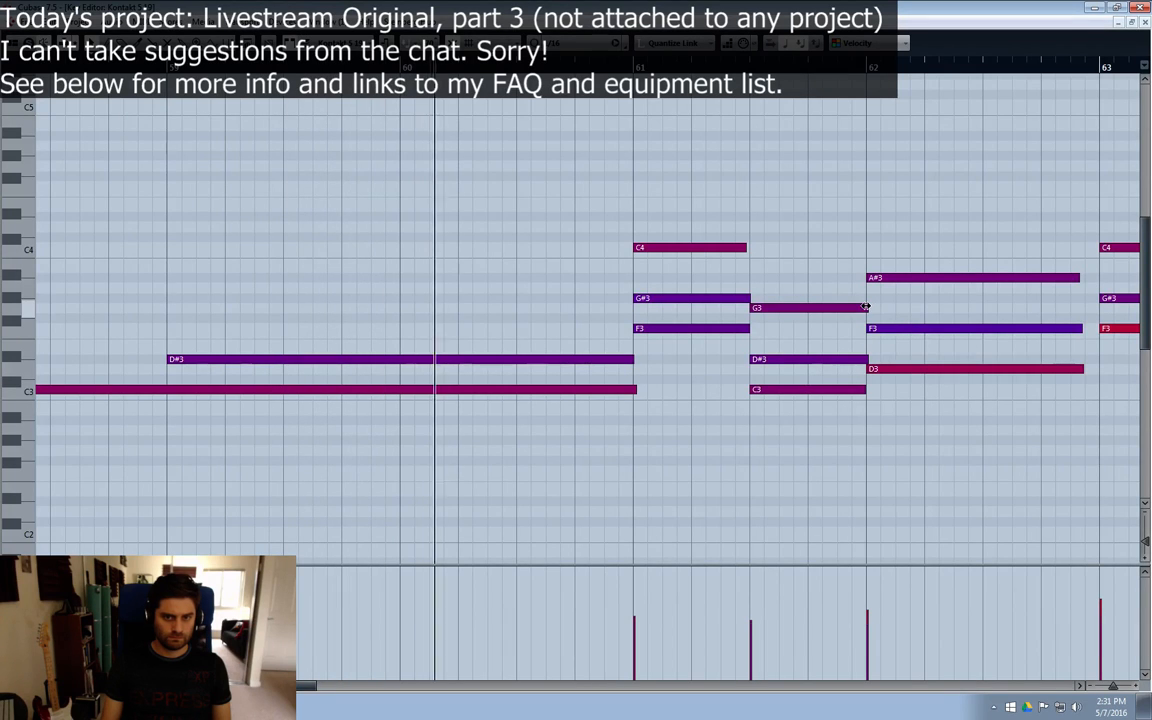
pyautogui.moveTo(890, 329); pyautogui.dragTo(891, 316)
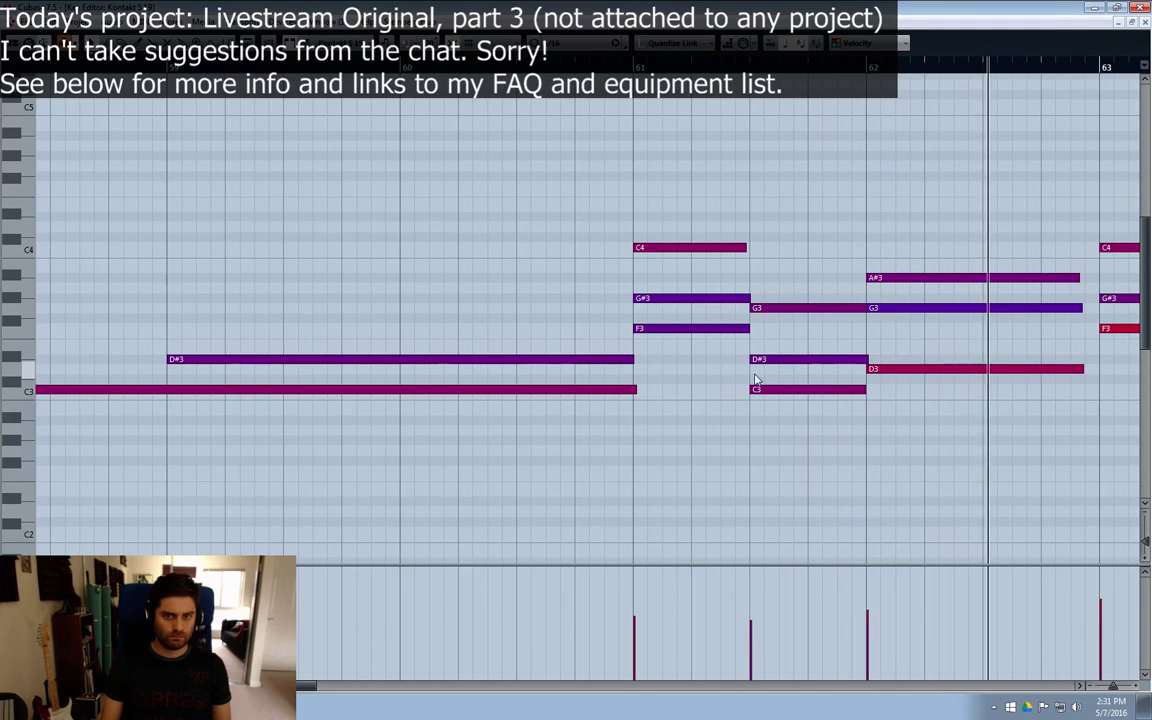
# Step: Follow the remaining notes to bar 65, select the last chord at bar 64, and close the Key Editor
pyautogui.click(1079, 687)
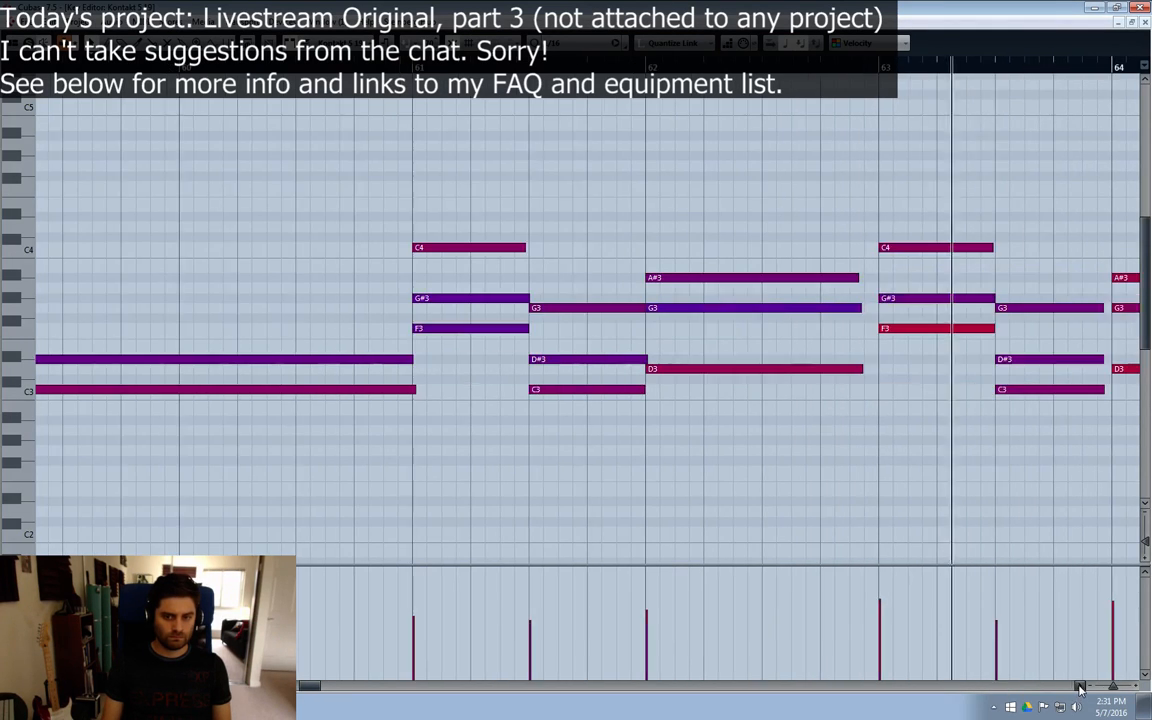
pyautogui.click(1079, 687)
pyautogui.click(1079, 687)
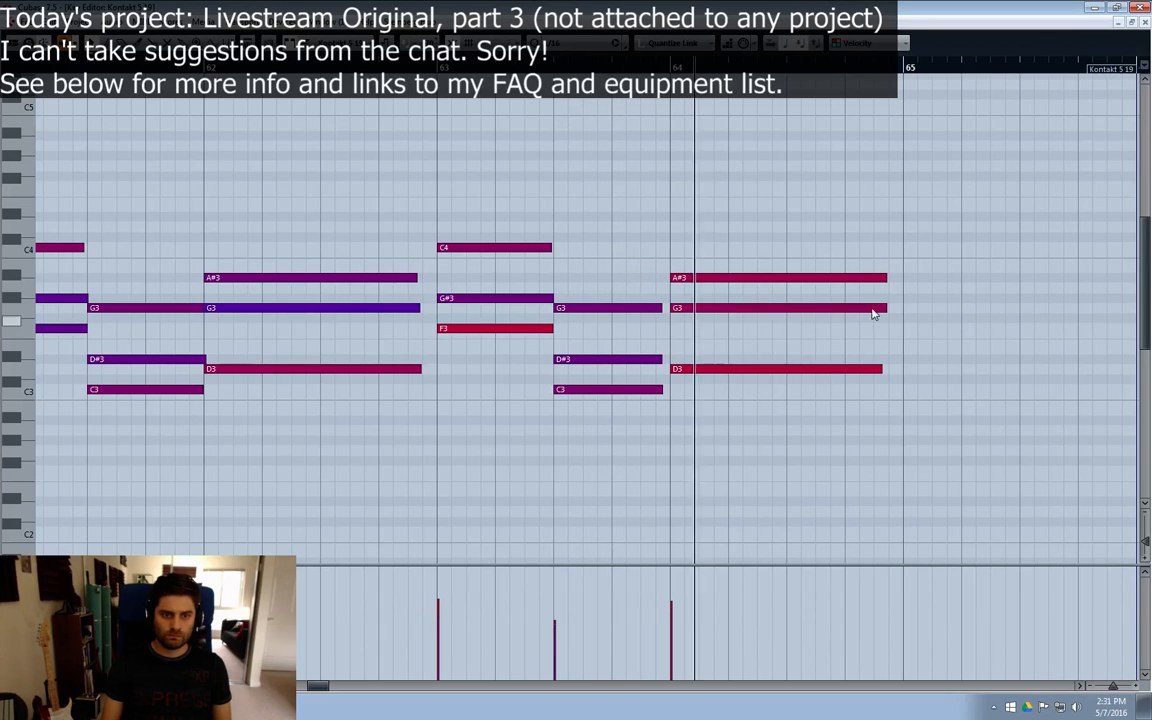
pyautogui.moveTo(928, 240); pyautogui.dragTo(876, 395)
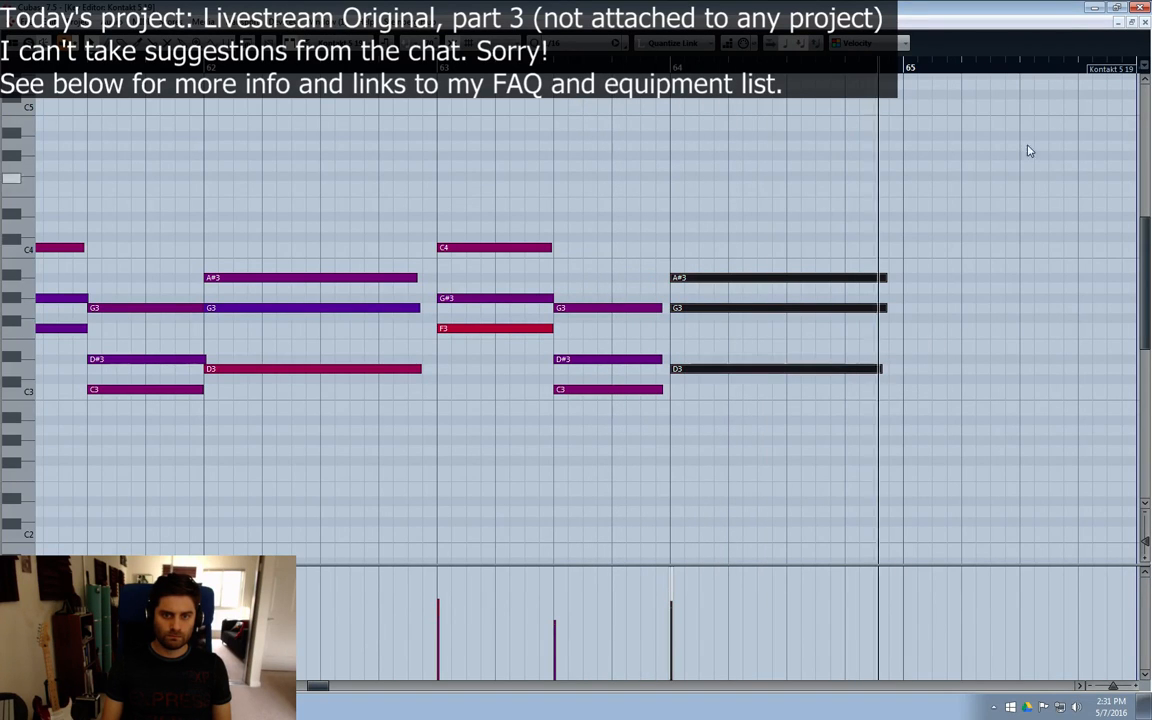
pyautogui.click(1145, 23)
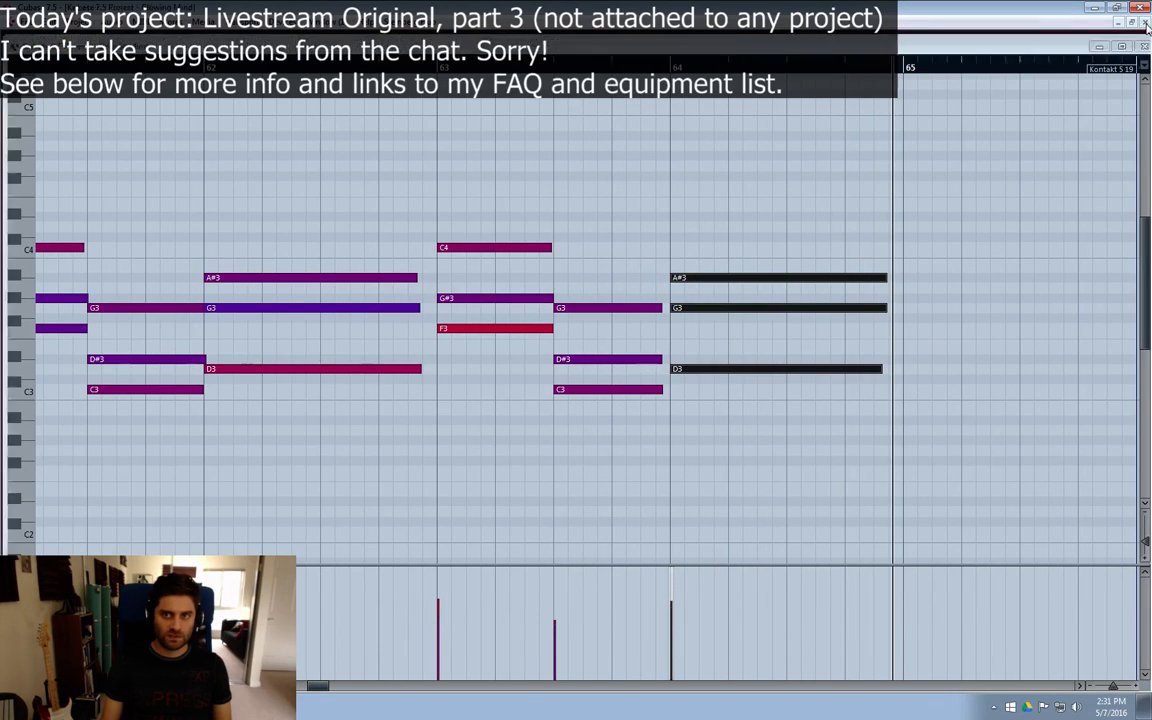
# Step: Split the Kontakt 5 19 part at bars 57 and 65 and delete the pieces outside that range
pyautogui.click(821, 394)
pyautogui.keyDown('alt'); pyautogui.click(643, 614); pyautogui.keyUp('alt')
pyautogui.click(606, 630)
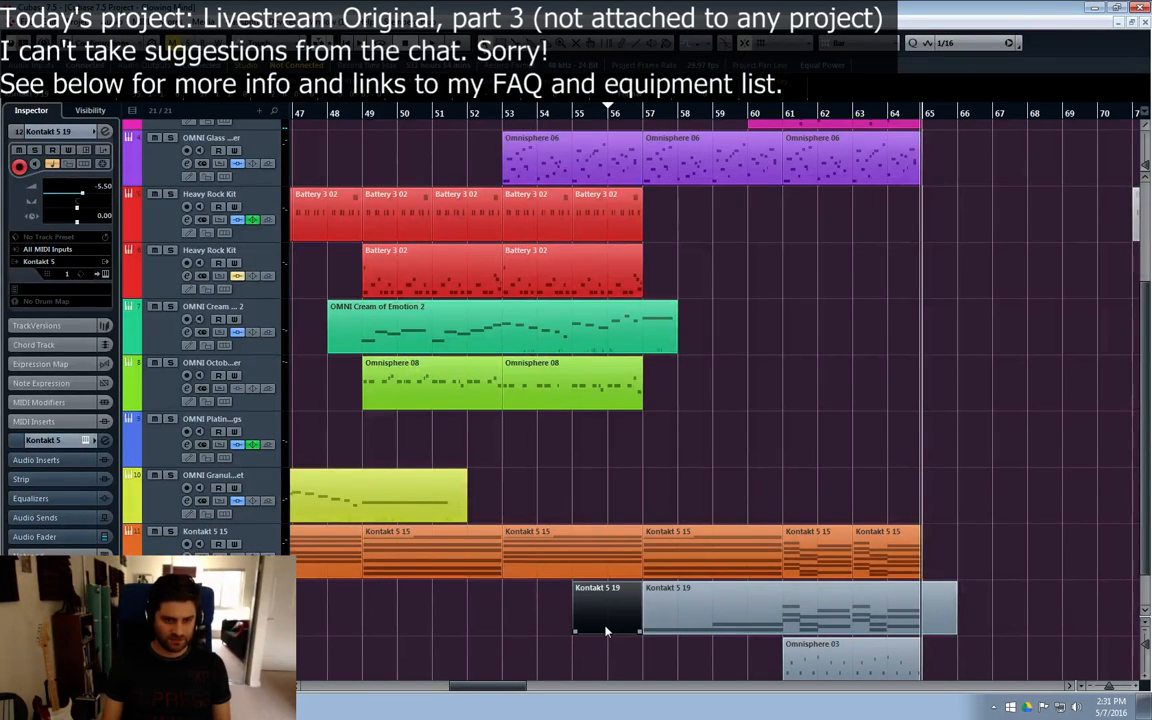
pyautogui.press('Delete')
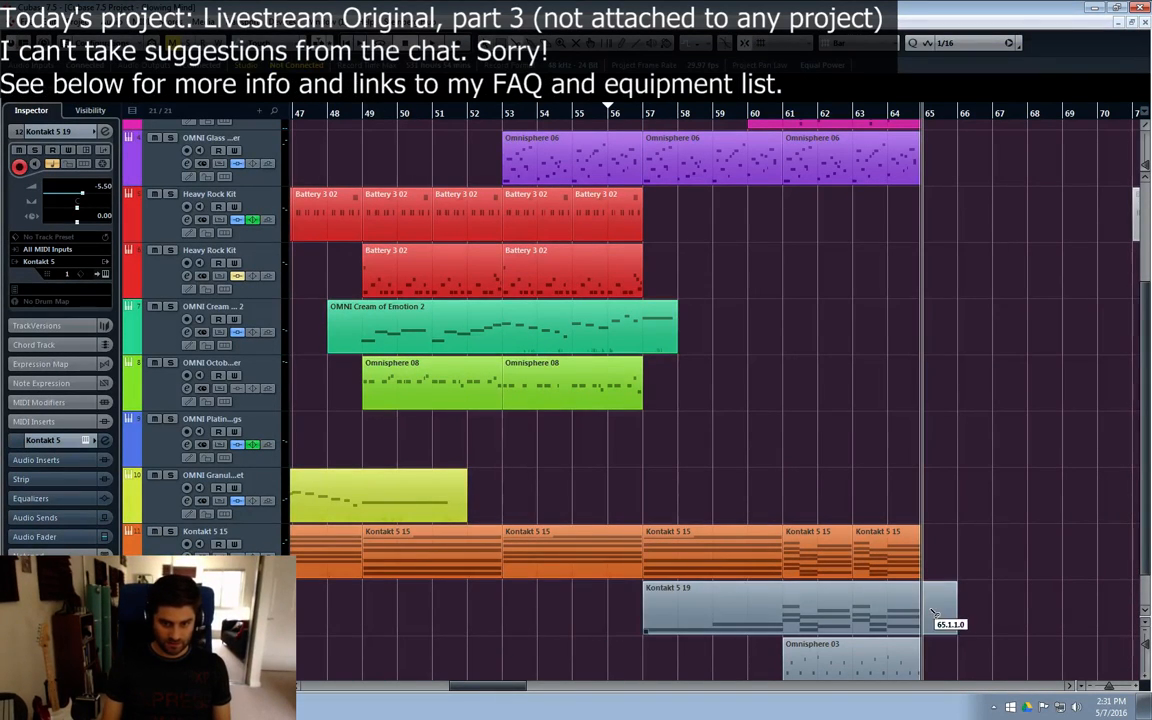
pyautogui.moveTo(932, 613); pyautogui.dragTo(949, 615)
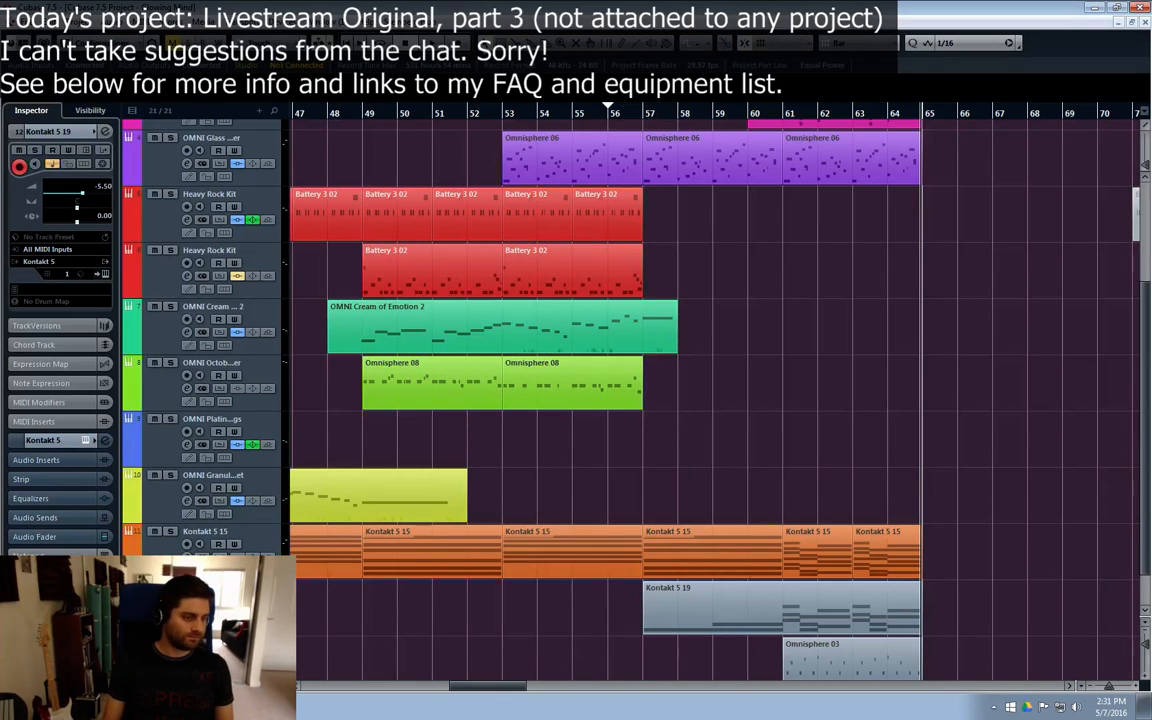
# Step: Check the Kontakt 5 15 track's instrument, rename the two Kontakt tracks Signal 1 and Signal 2, and color Signal 2 blue
pyautogui.click(176, 538)
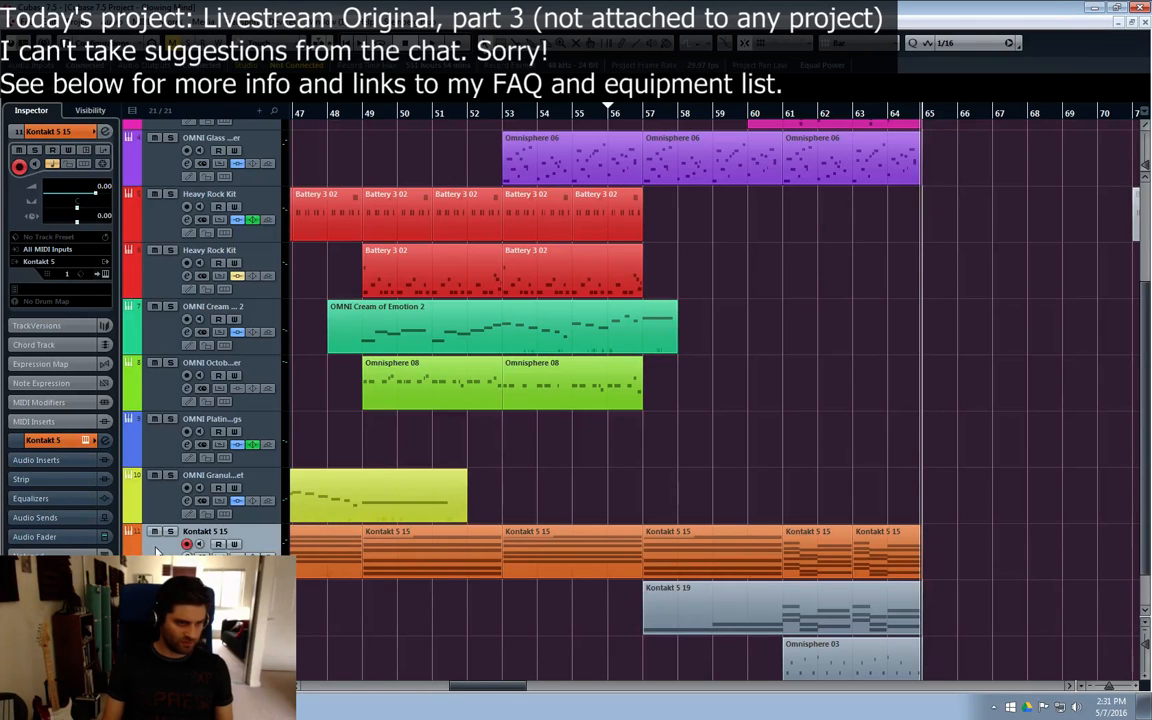
pyautogui.click(202, 557)
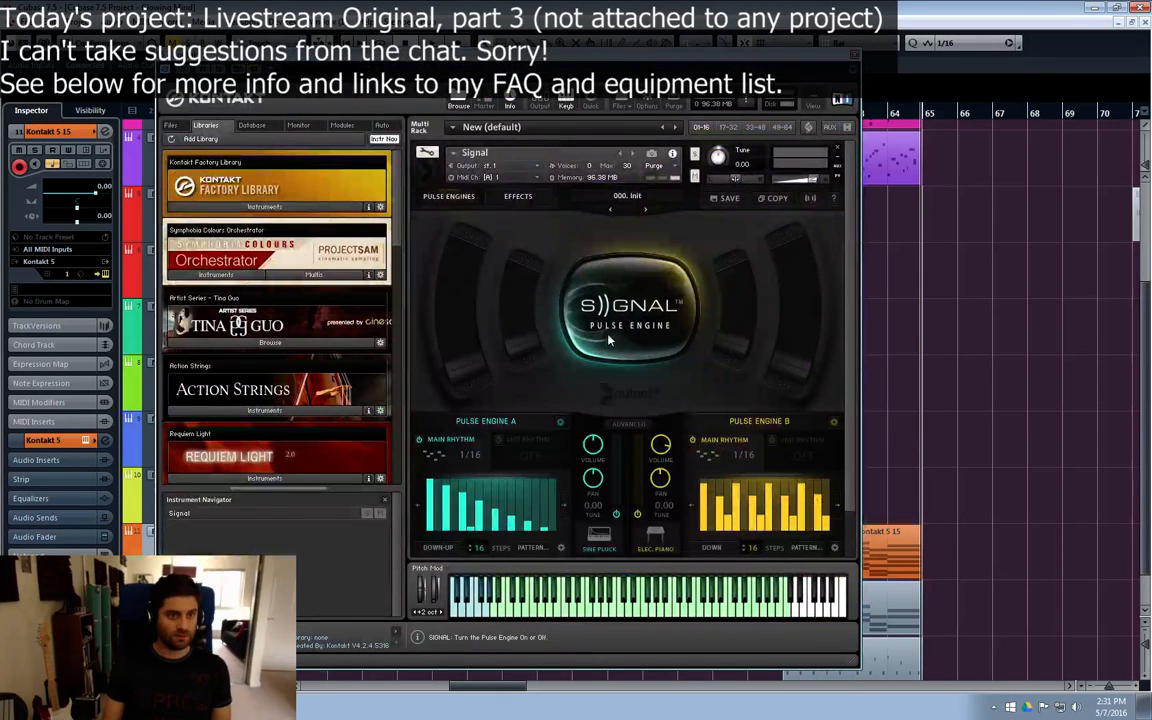
pyautogui.hotkey('ctrl', 'w')
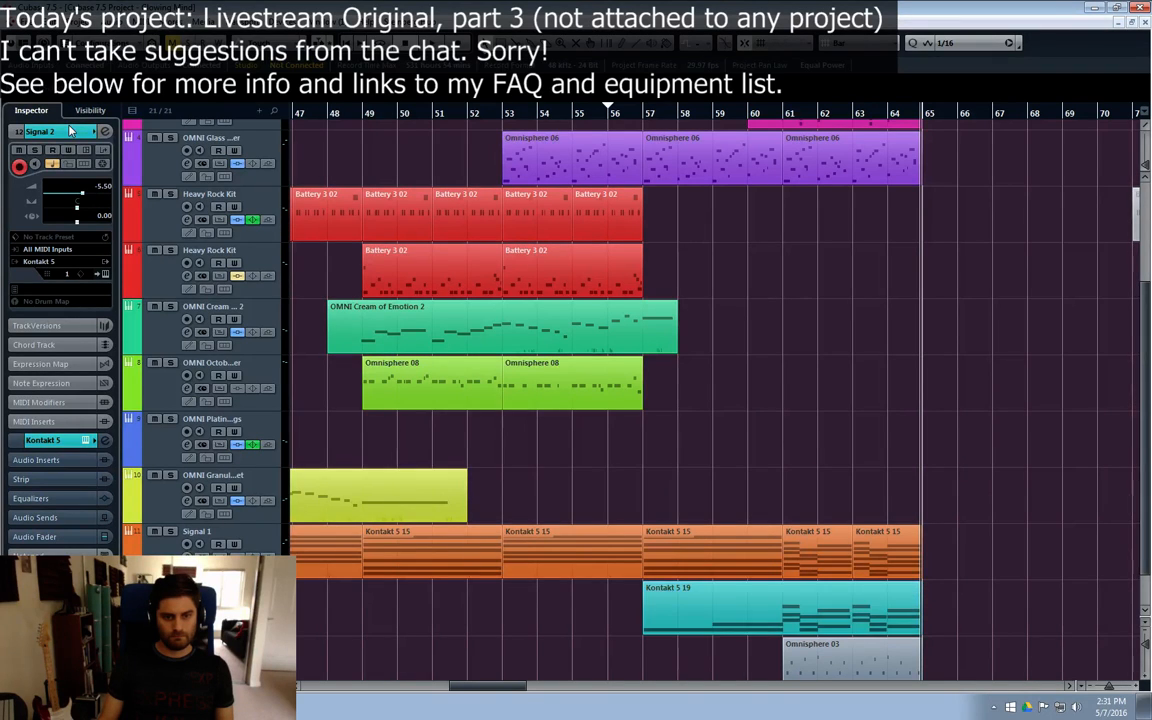
# Step: Play into the section at bar 57, lower Signal 2's volume to -10.3 dB, and split its part at bar 61
pyautogui.click(534, 119)
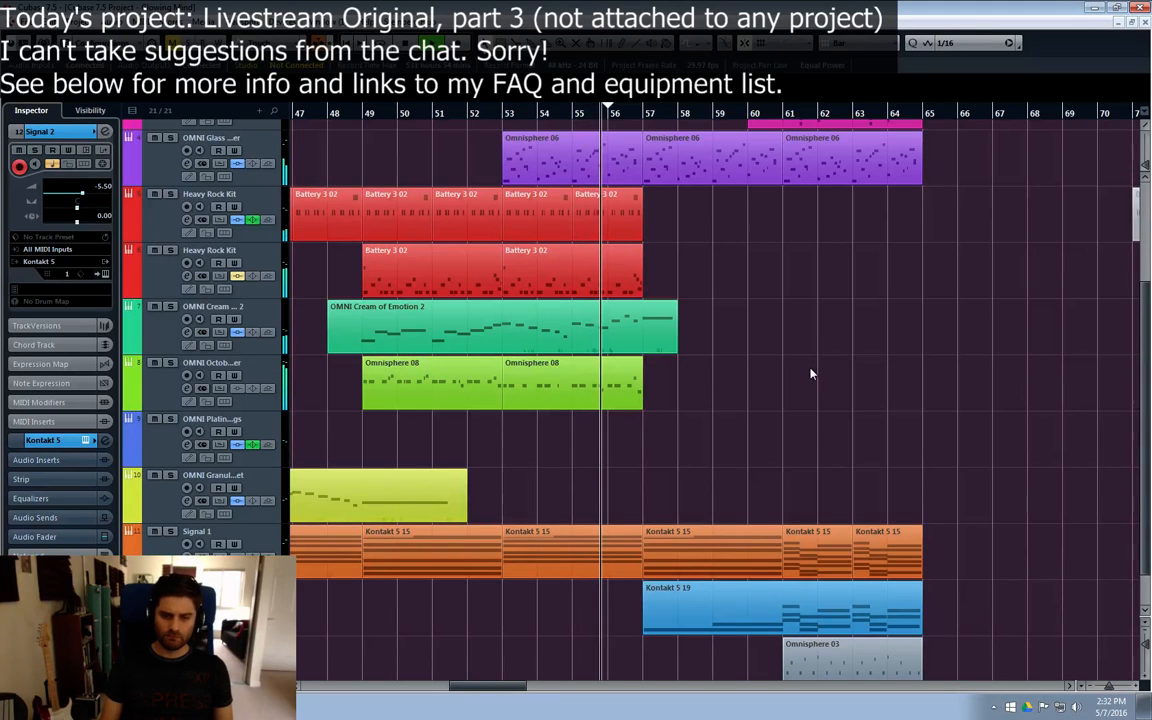
pyautogui.moveTo(483, 686); pyautogui.dragTo(498, 689)
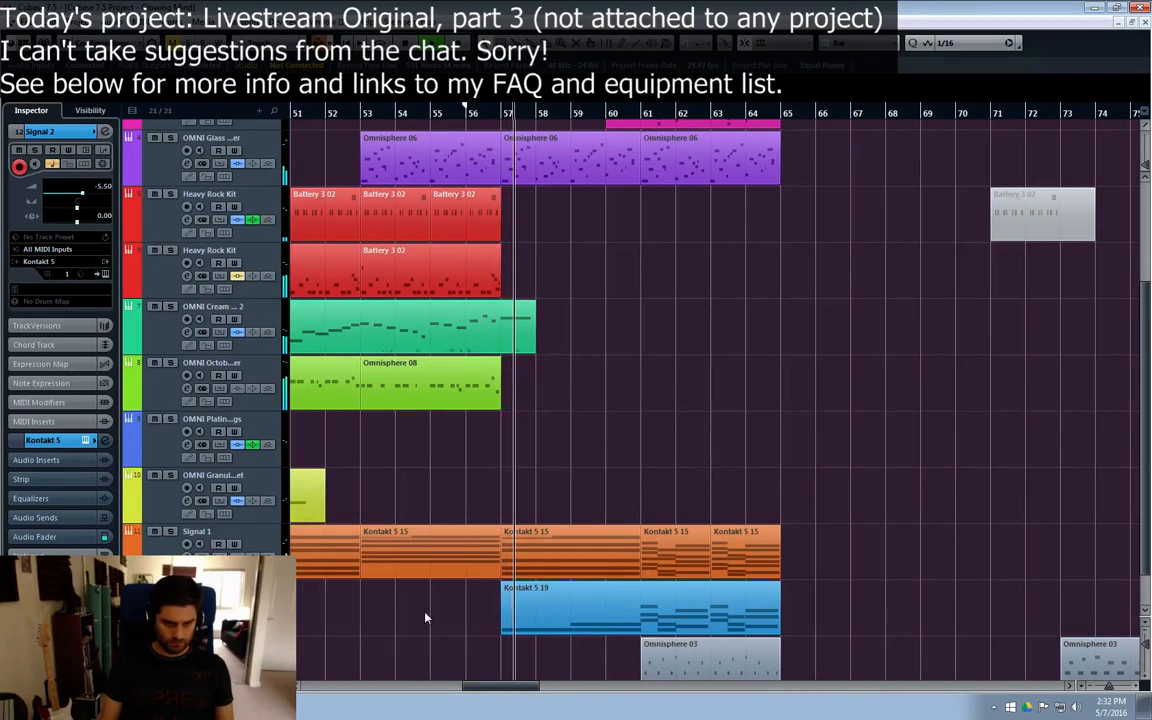
pyautogui.press('e')
pyautogui.moveTo(896, 249); pyautogui.dragTo(897, 256)
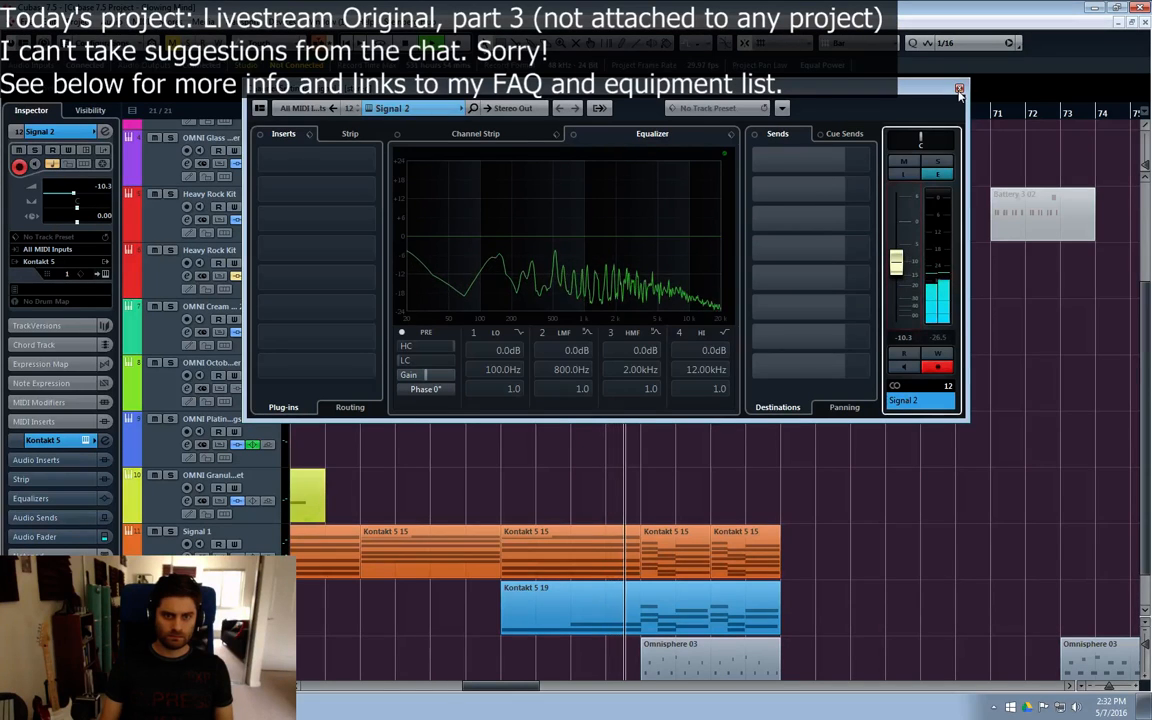
pyautogui.click(958, 89)
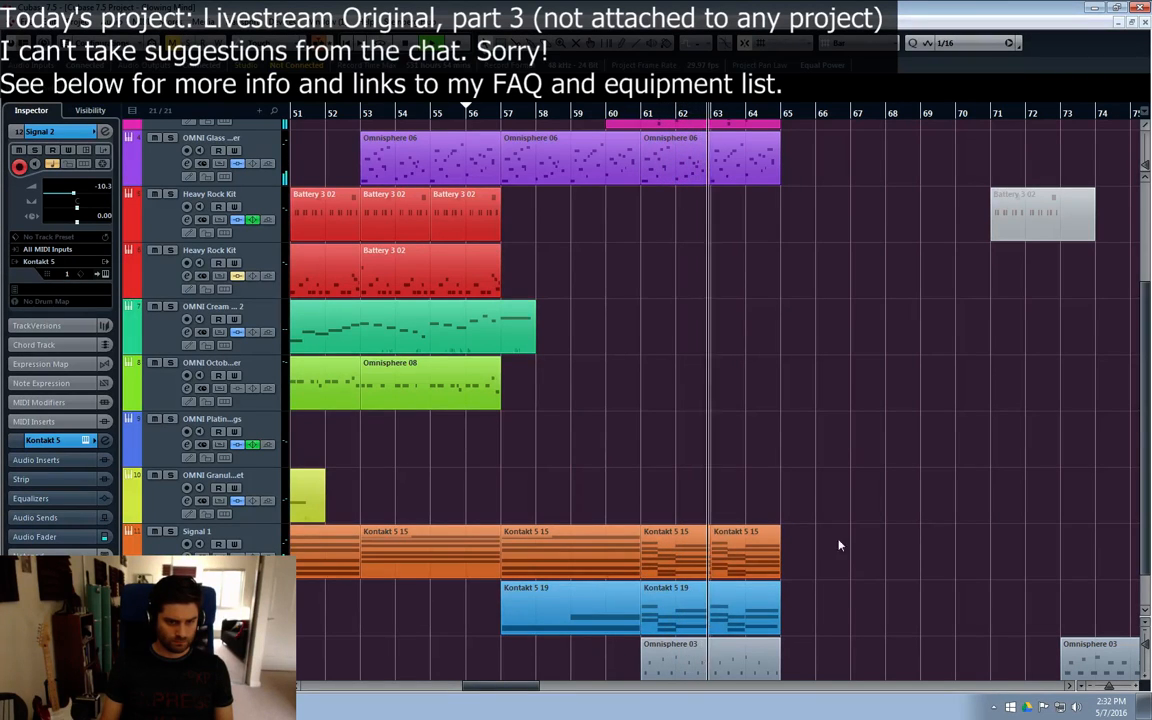
# Step: Move the Signal 1 and Signal 2 parts at bars 61–65 to bar 65, and duplicate both tracks' bar 57 parts to bar 61
pyautogui.moveTo(840, 545); pyautogui.dragTo(645, 645)
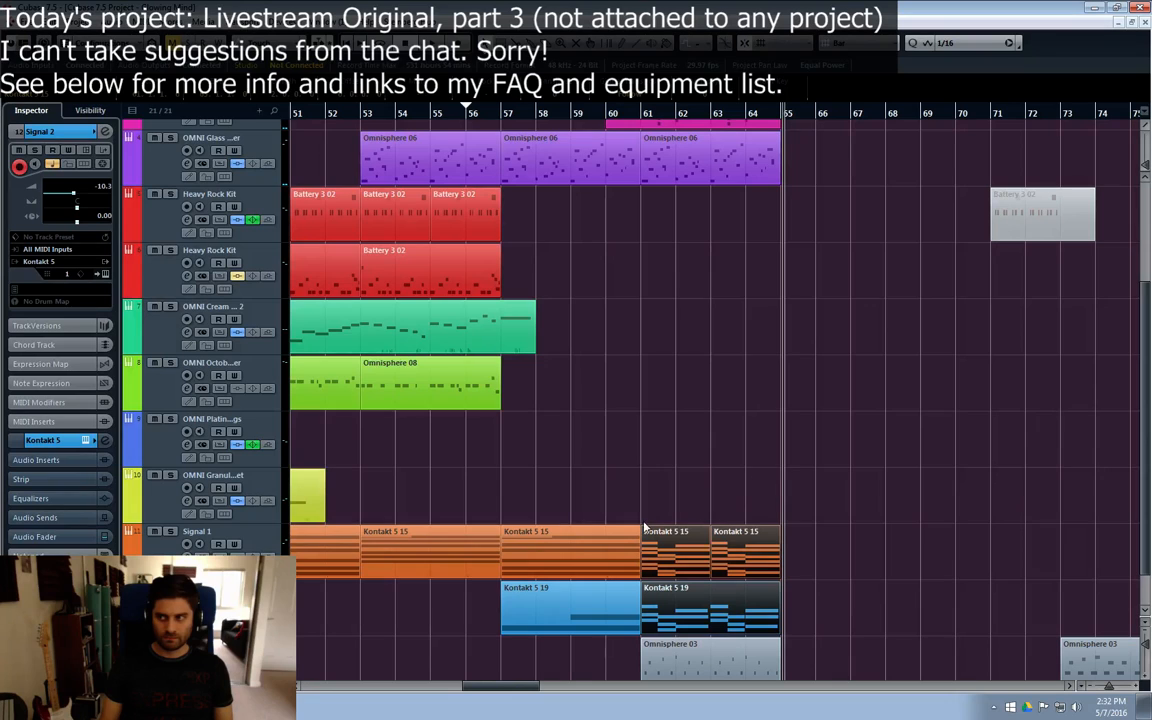
pyautogui.moveTo(779, 449); pyautogui.dragTo(627, 526)
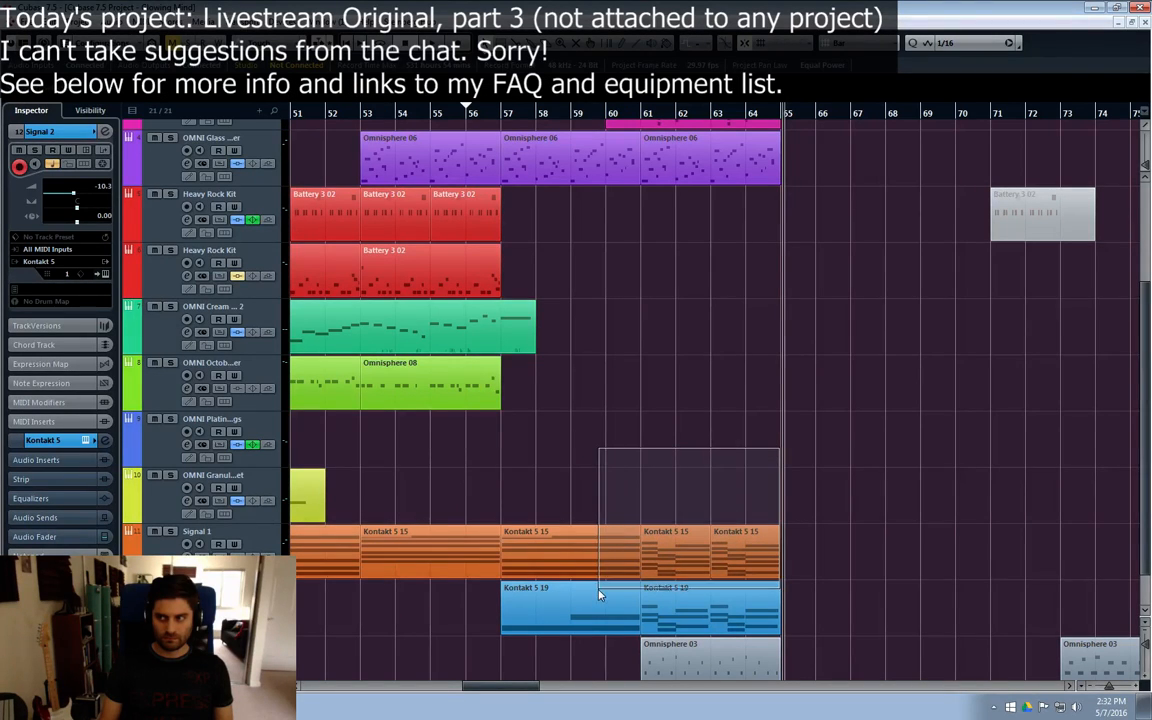
pyautogui.moveTo(593, 590); pyautogui.dragTo(810, 618)
pyautogui.moveTo(693, 628); pyautogui.dragTo(497, 552)
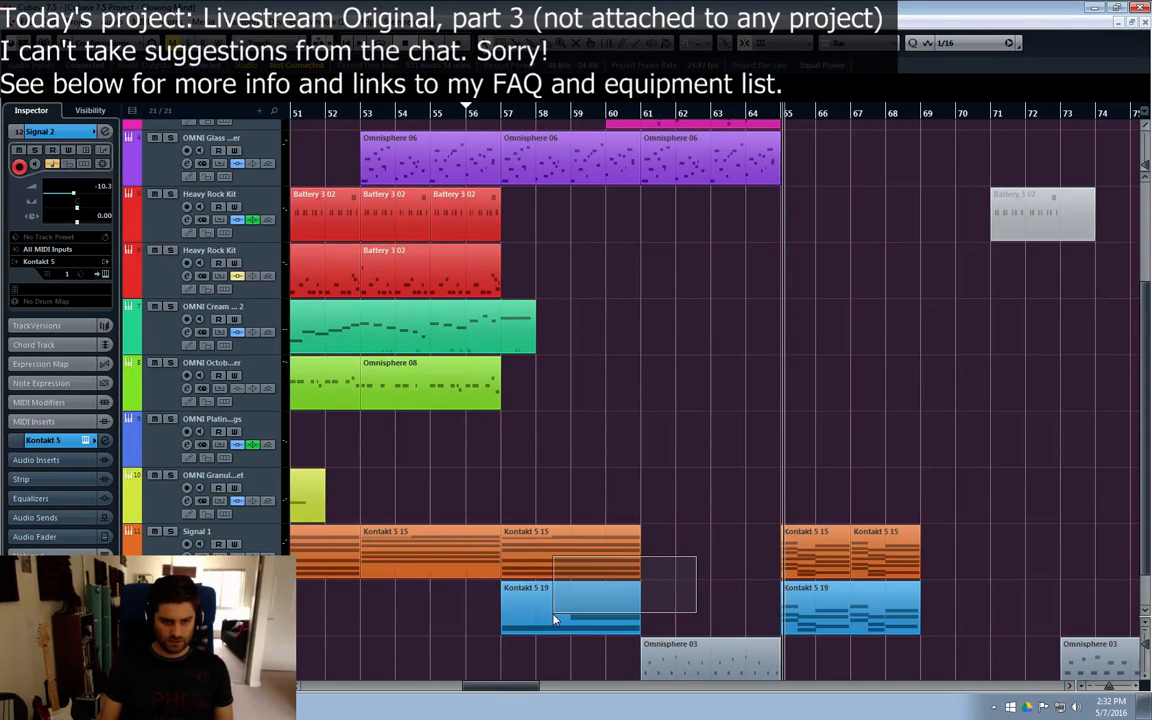
pyautogui.hotkey('ctrl', 'd')
pyautogui.click(728, 478)
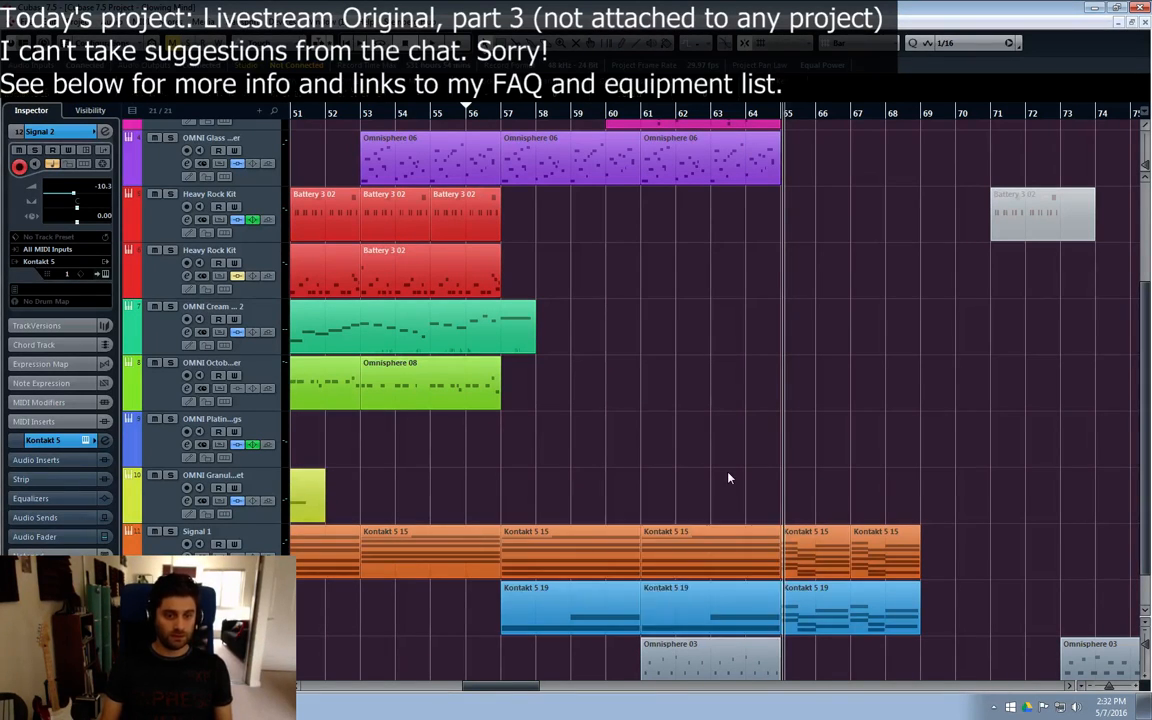
# Step: Play from bar 55, add a one-bar G3 note at bar 61 in the duplicated Signal 2 part, and close the Key Editor
pyautogui.click(498, 120)
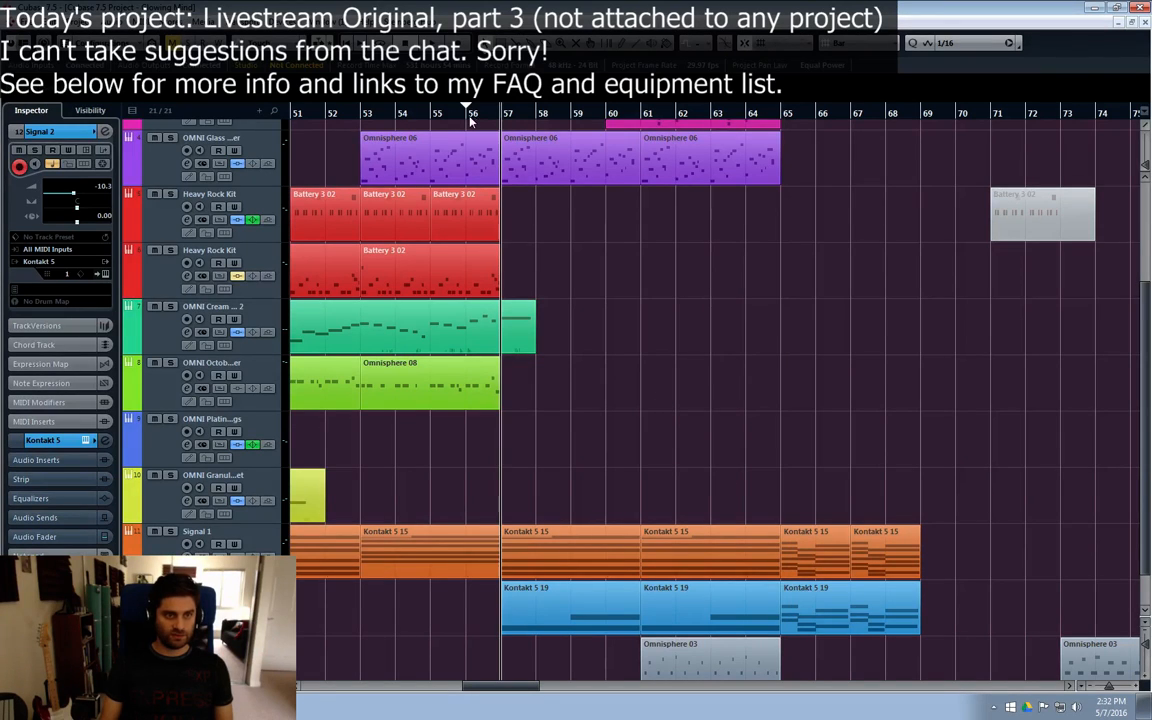
pyautogui.click(431, 115)
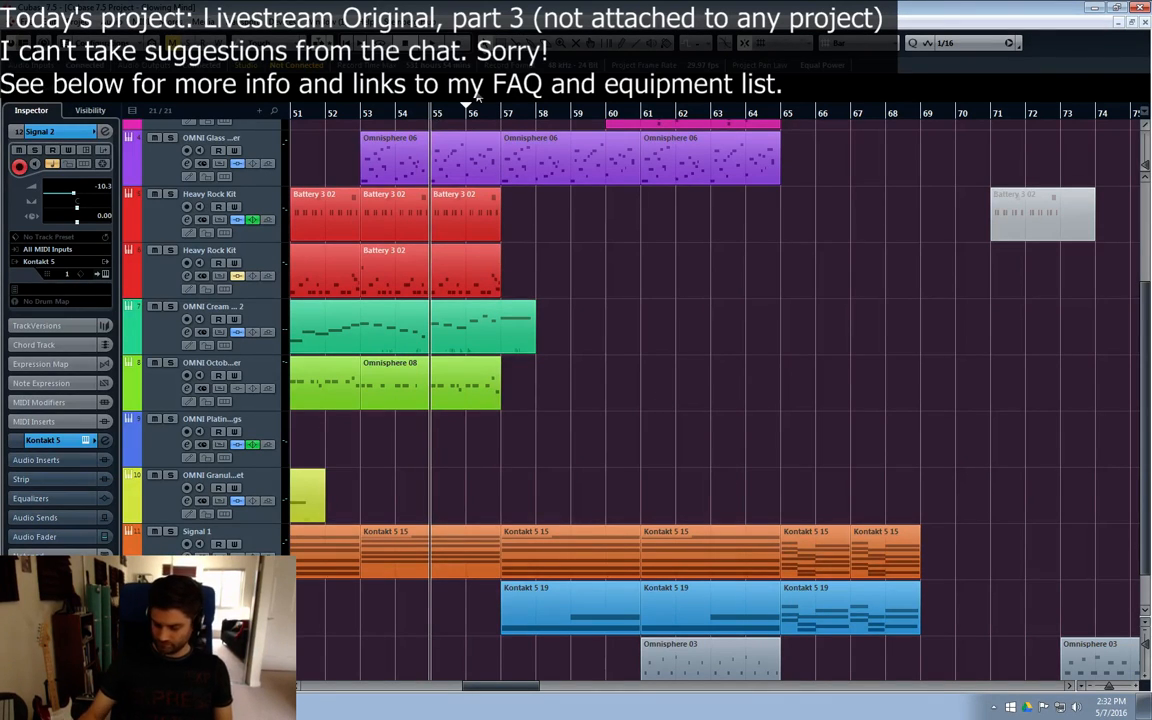
pyautogui.press('space')
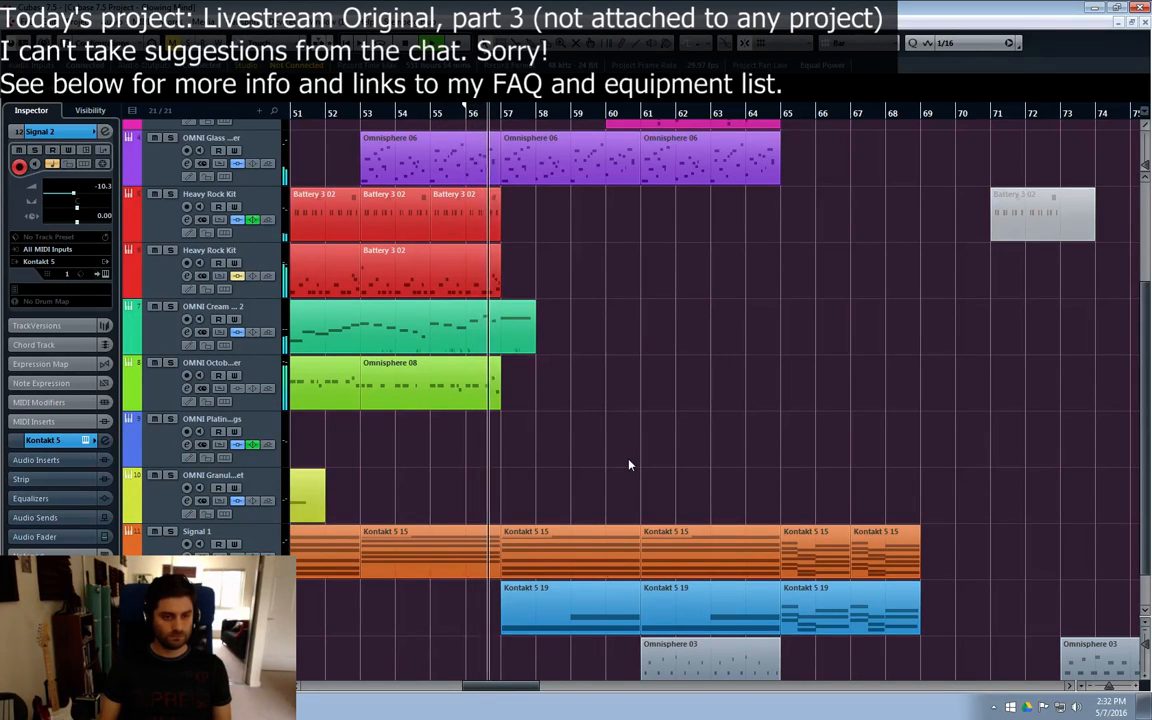
pyautogui.doubleClick(700, 612)
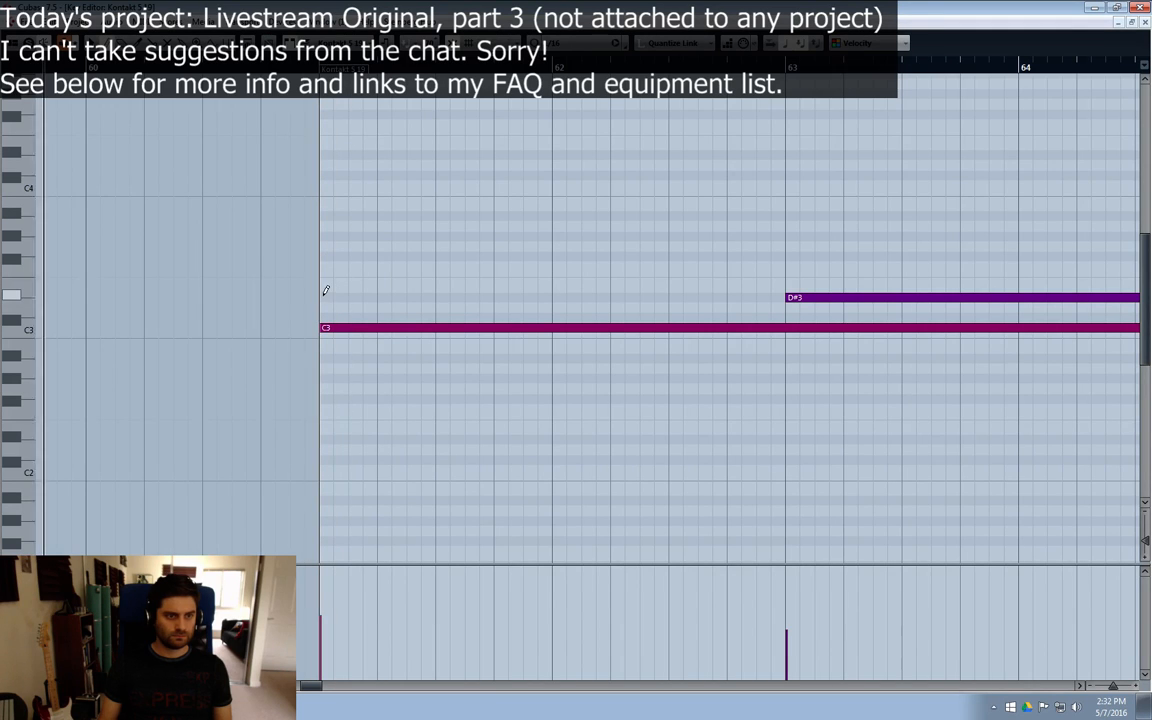
pyautogui.moveTo(326, 245); pyautogui.dragTo(575, 244)
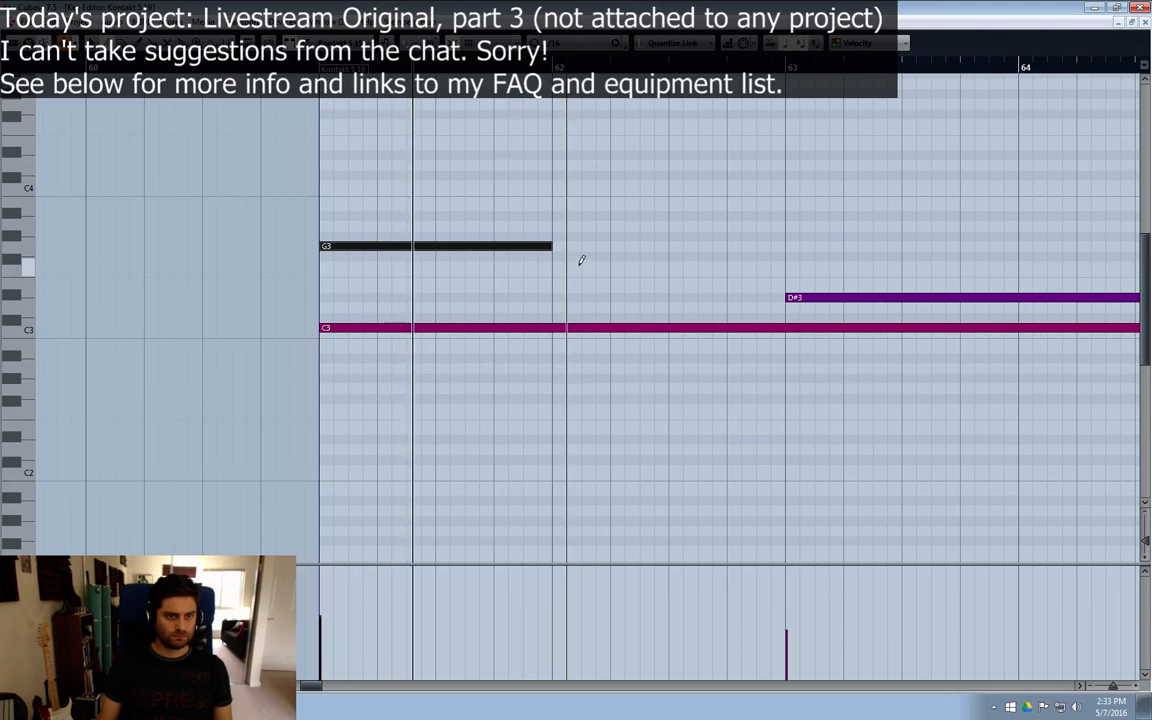
pyautogui.press('space')
pyautogui.click(1145, 22)
# Step: Move the OMNI Attack Shimmer part from bar 60 to bar 64 and play the arrangement from bar 60
pyautogui.scroll(3, 784, 288)
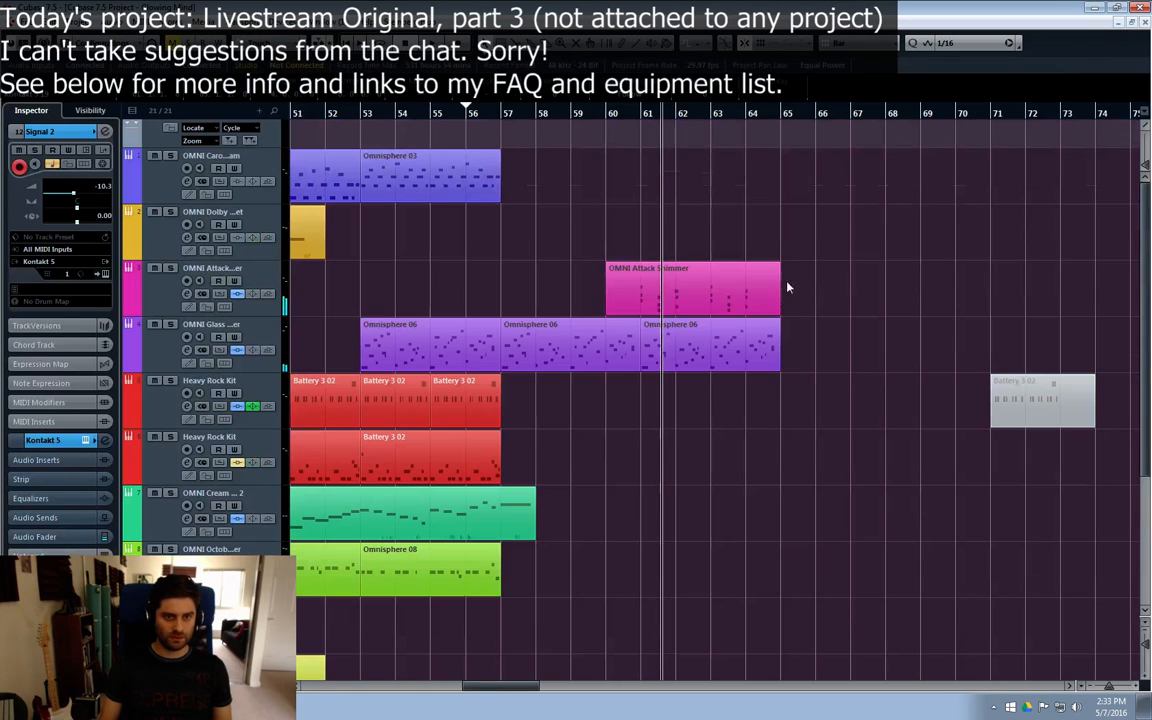
pyautogui.moveTo(689, 303); pyautogui.dragTo(829, 303)
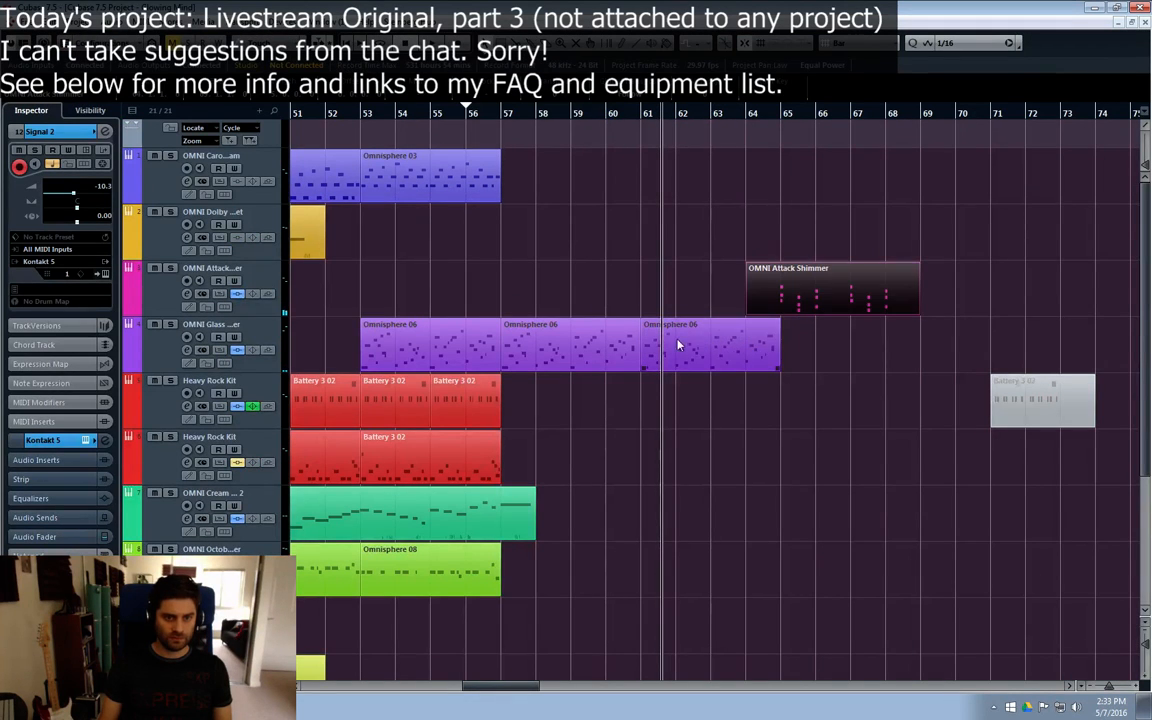
pyautogui.scroll(-4, 688, 335)
pyautogui.click(618, 119)
pyautogui.press('space')
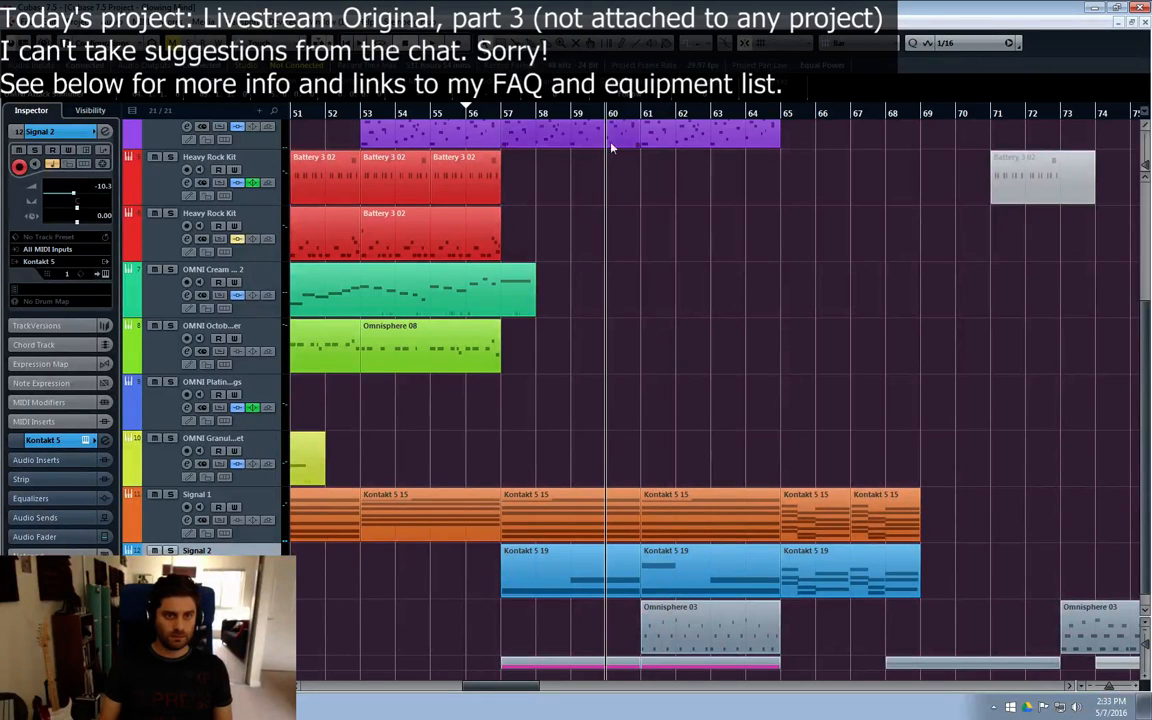
# Step: Add a one-bar note at bar 62 in the Signal 2 part starting at bar 61, and set its pitch to A#3
pyautogui.doubleClick(716, 556)
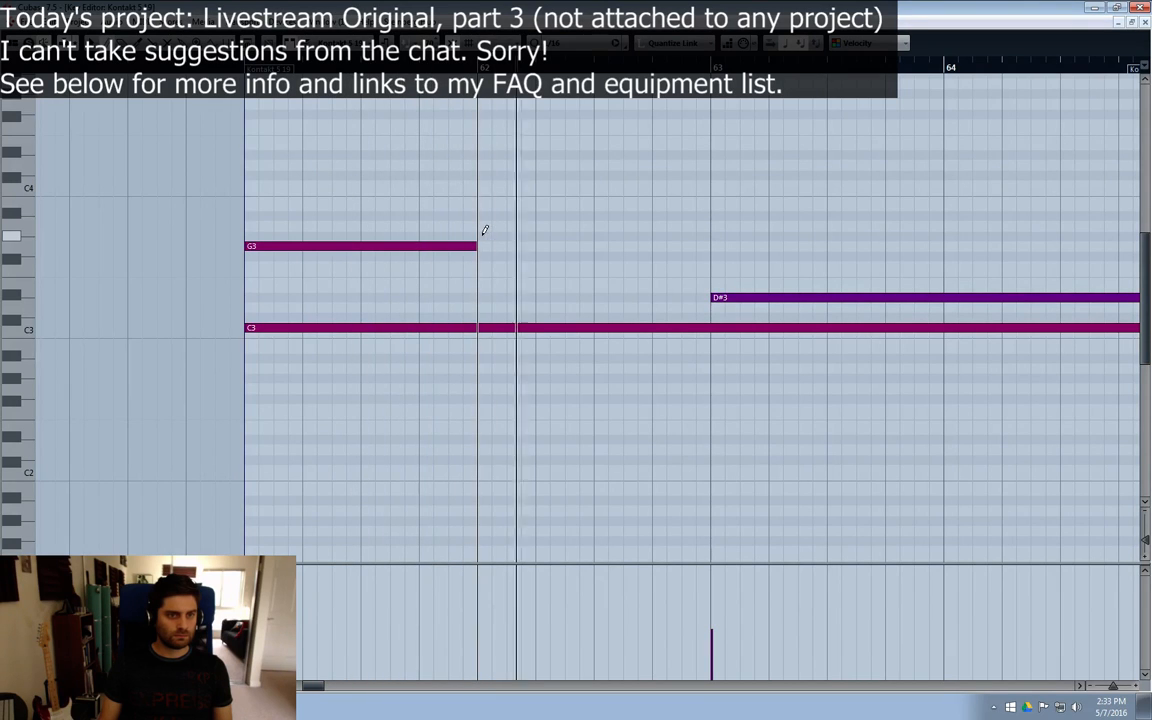
pyautogui.moveTo(483, 236); pyautogui.dragTo(714, 236)
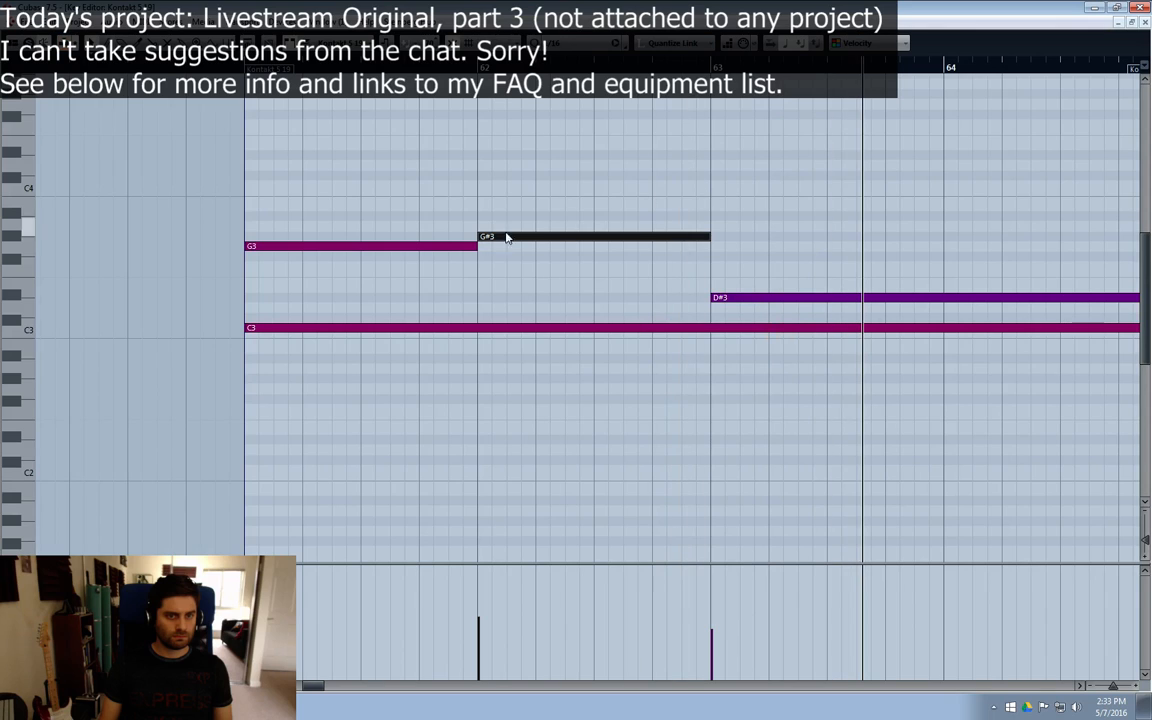
pyautogui.moveTo(508, 241); pyautogui.dragTo(512, 216)
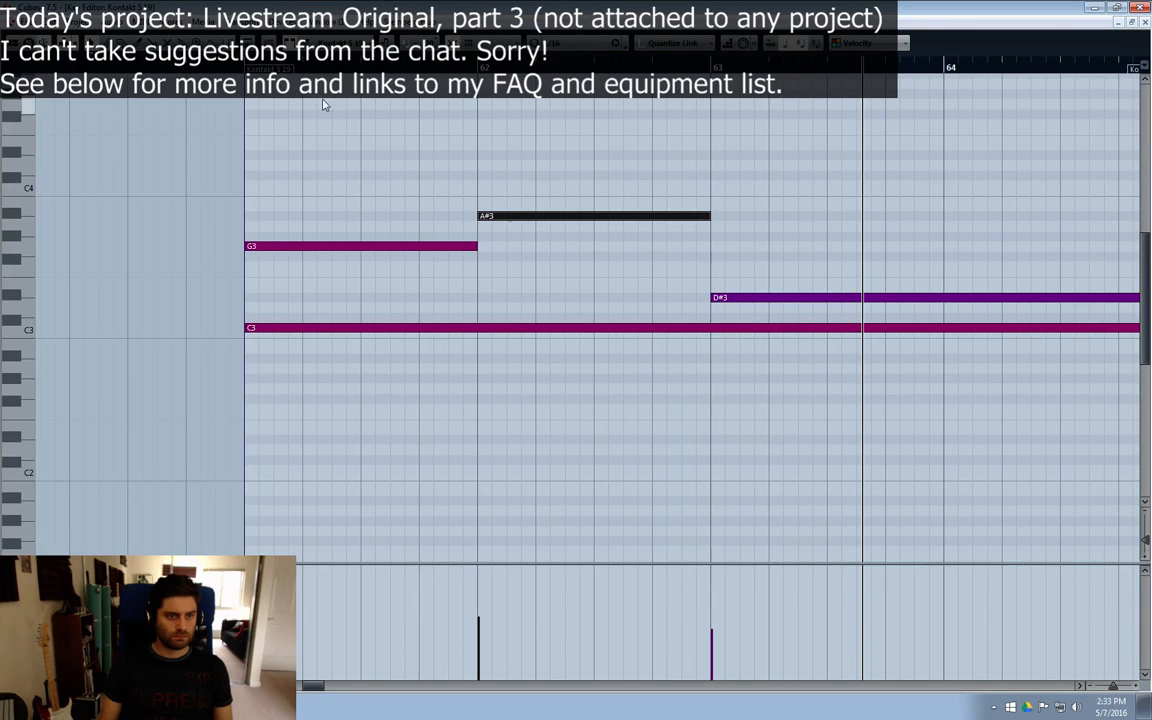
pyautogui.click(593, 181)
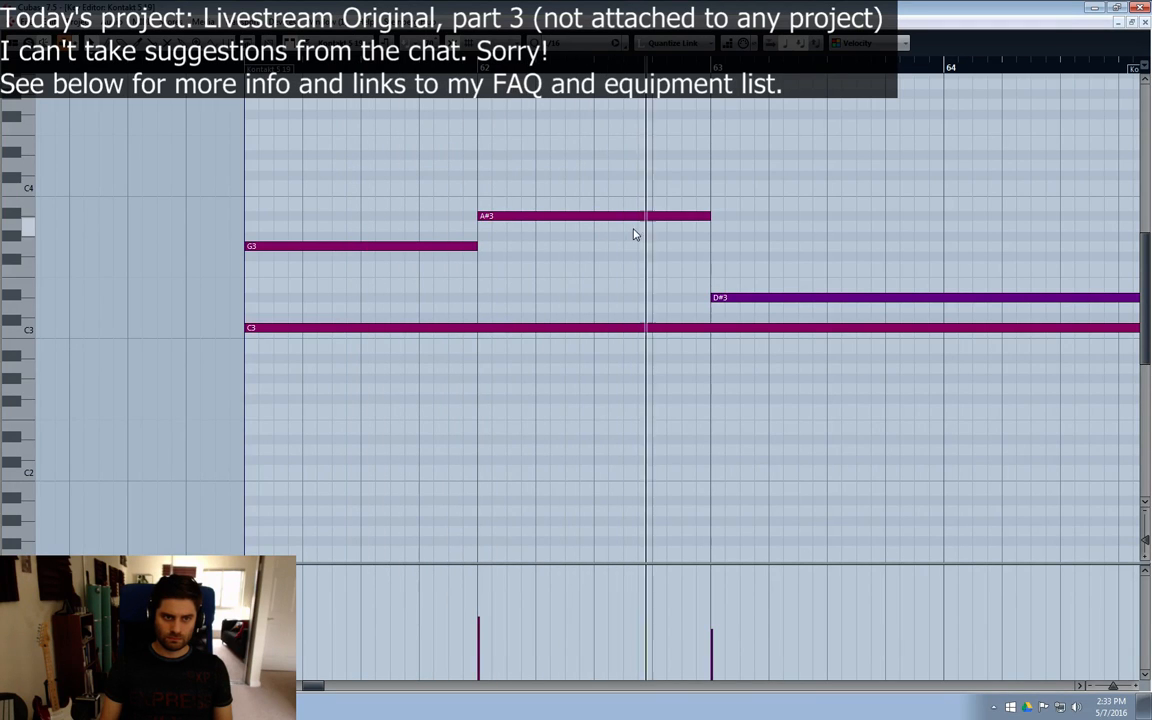
# Step: Split the A#3 note halfway through bar 62, lower its second half to F3, and play the result
pyautogui.press('space')
pyautogui.press('3')
pyautogui.click(595, 217)
pyautogui.press('1')
pyautogui.moveTo(605, 217); pyautogui.dragTo(609, 271)
pyautogui.press('space')
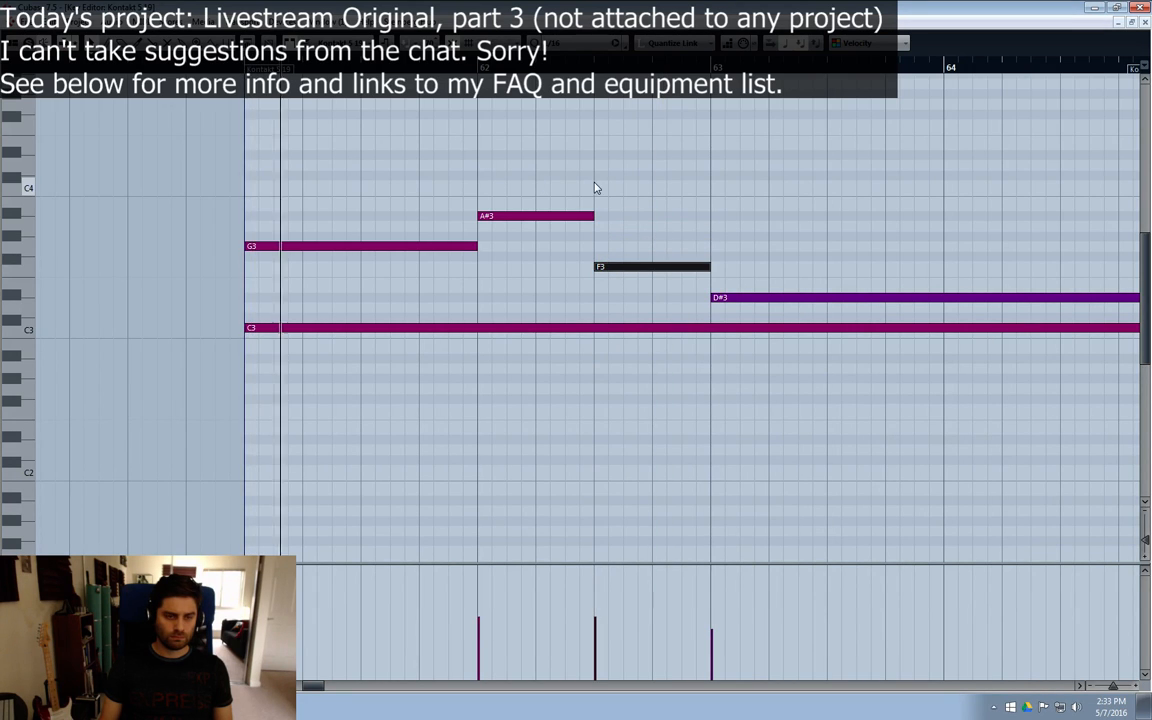
pyautogui.click(640, 194)
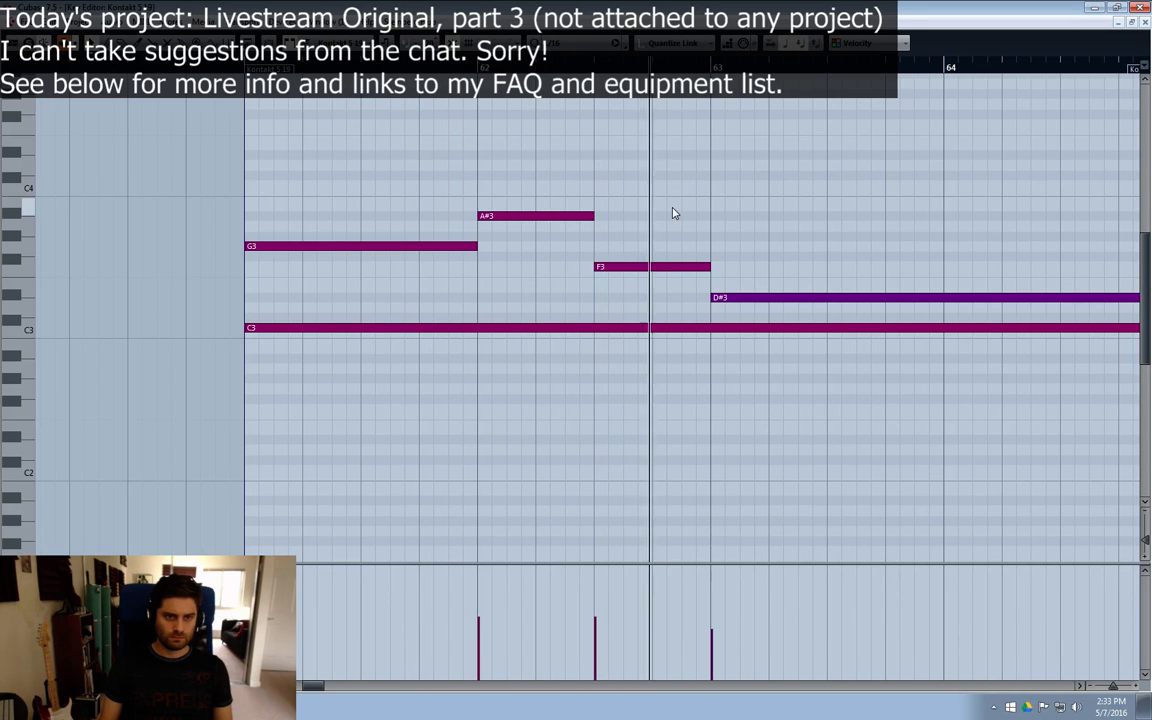
# Step: Split the D#3 note at bar 64, delete everything after the split, play the phrase, and close the Key Editor
pyautogui.click(728, 302)
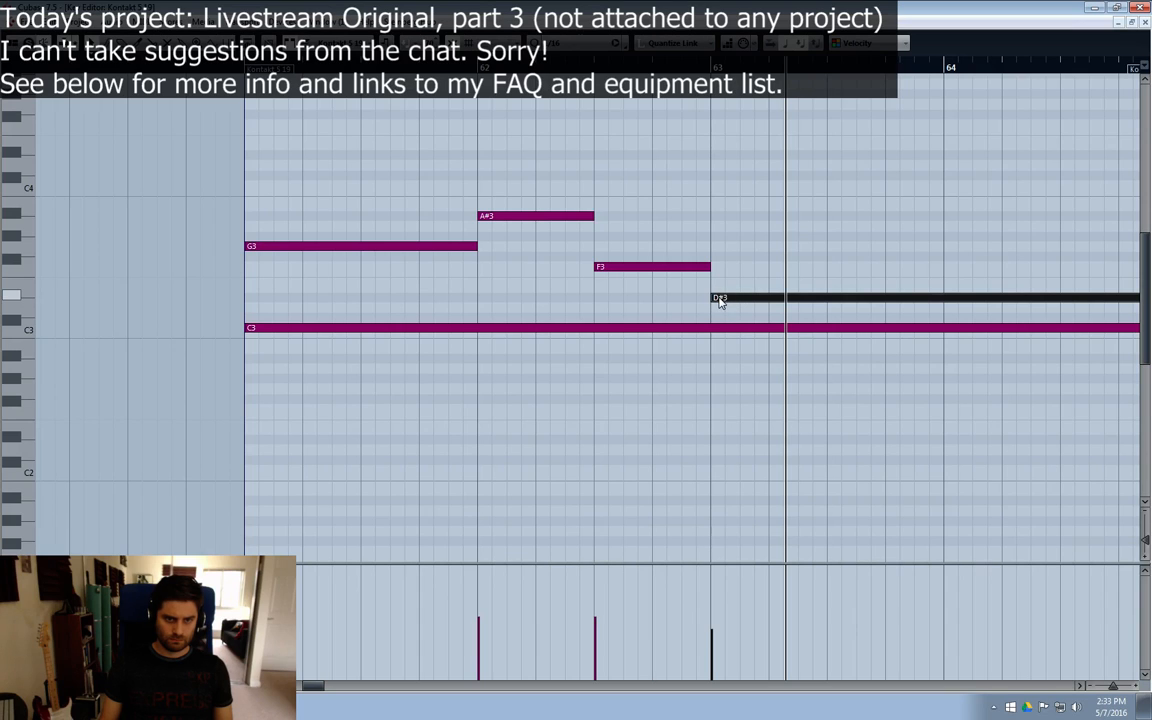
pyautogui.keyDown('alt'); pyautogui.click(957, 302); pyautogui.keyUp('alt')
pyautogui.keyDown('alt'); pyautogui.click(948, 303); pyautogui.keyUp('alt')
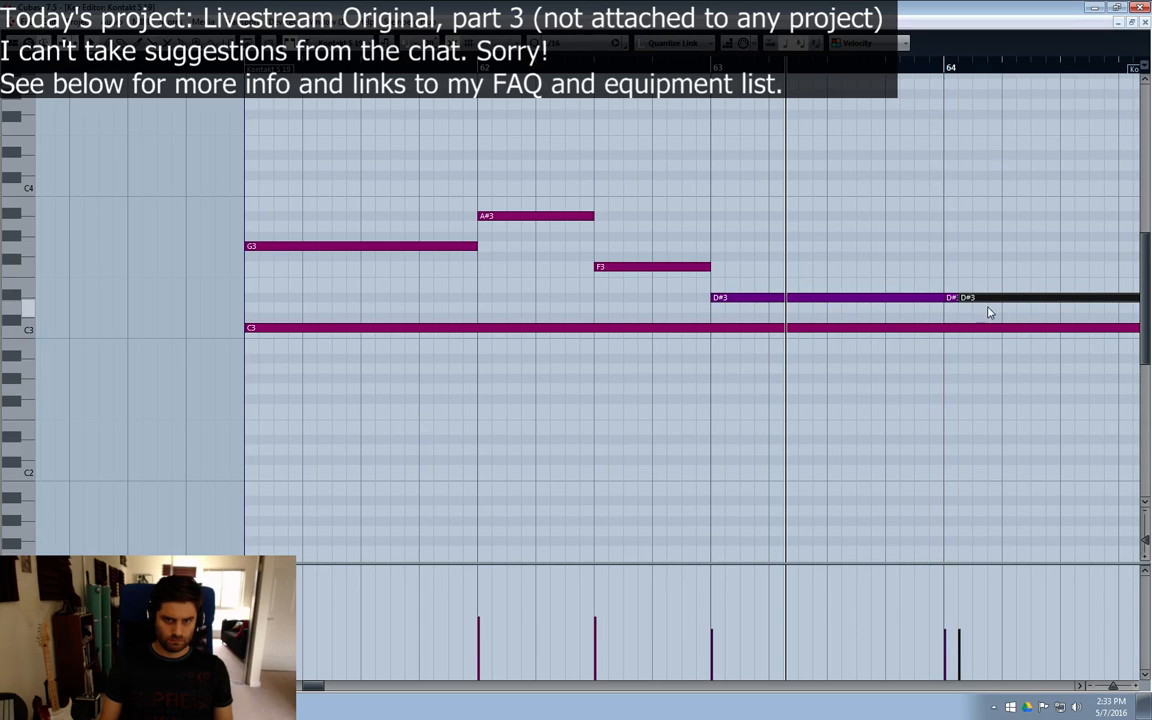
pyautogui.moveTo(959, 240)
pyautogui.mouseDown()
pyautogui.moveTo(957, 296)
pyautogui.moveTo(980, 312)
pyautogui.mouseUp()
pyautogui.press('Delete')
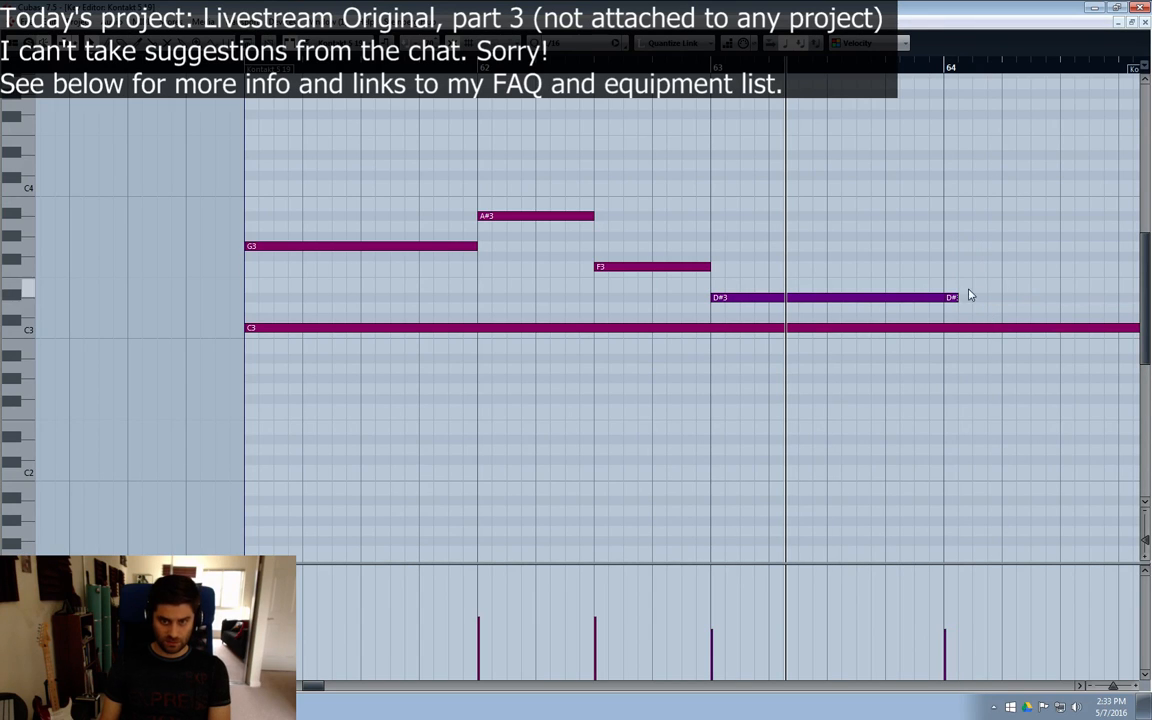
pyautogui.moveTo(972, 262); pyautogui.dragTo(957, 305)
pyautogui.press('Delete')
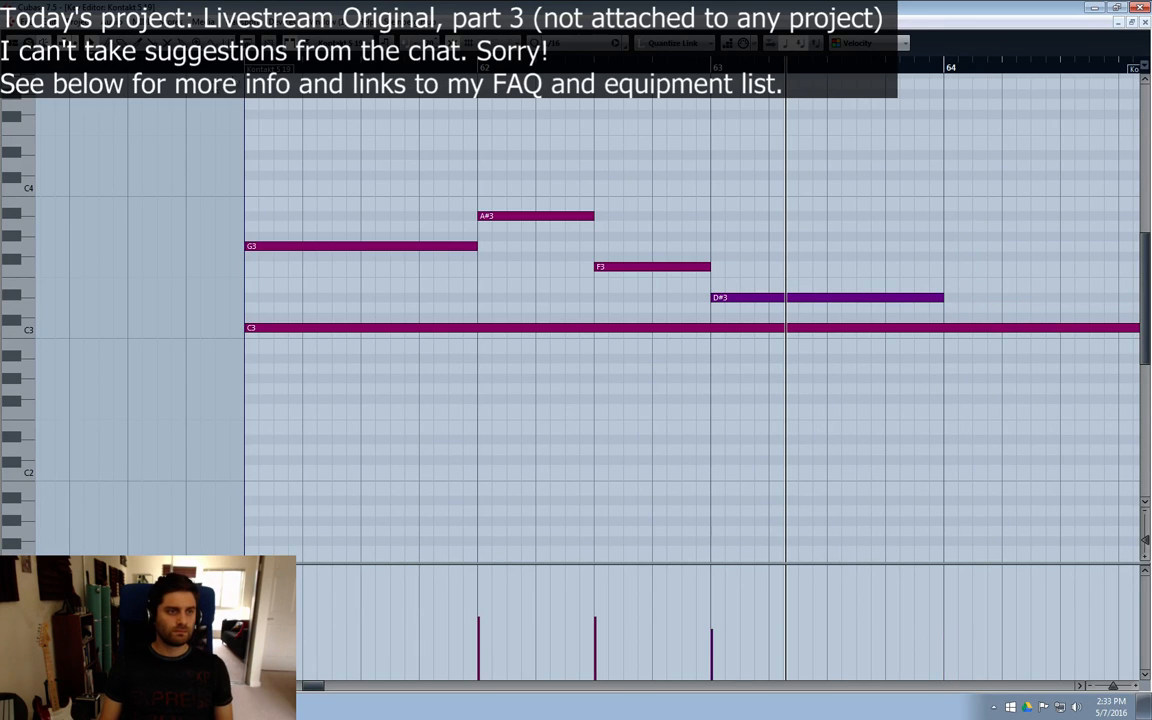
pyautogui.press('space')
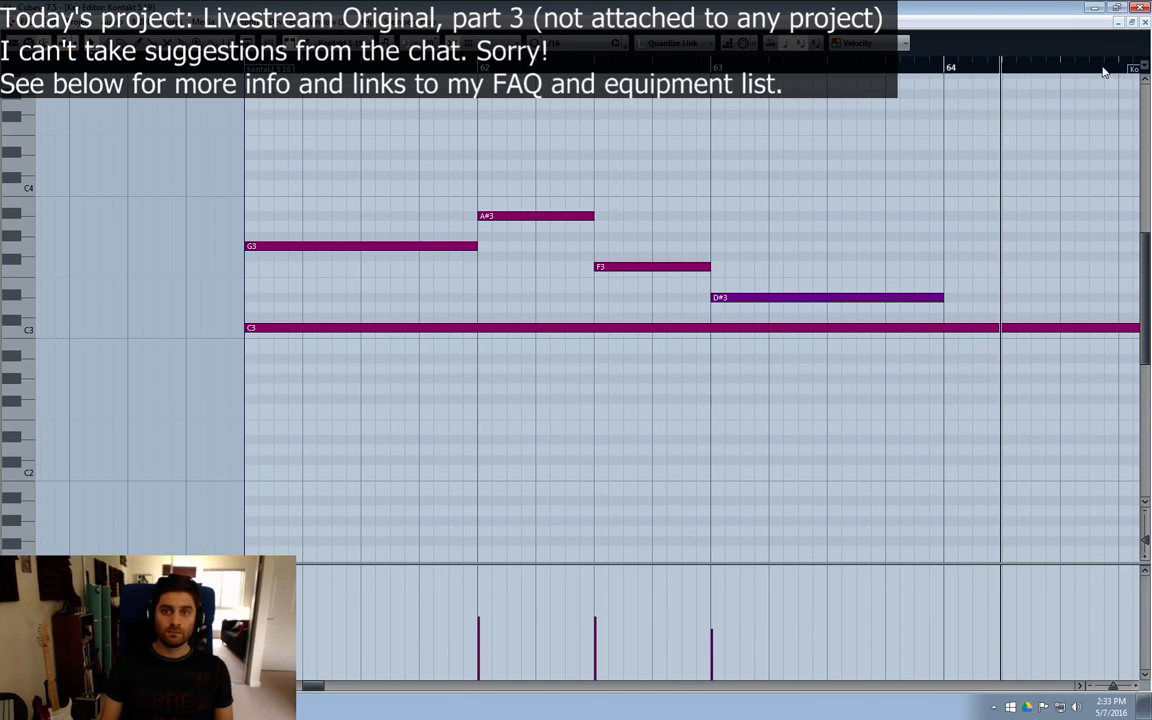
pyautogui.click(1145, 22)
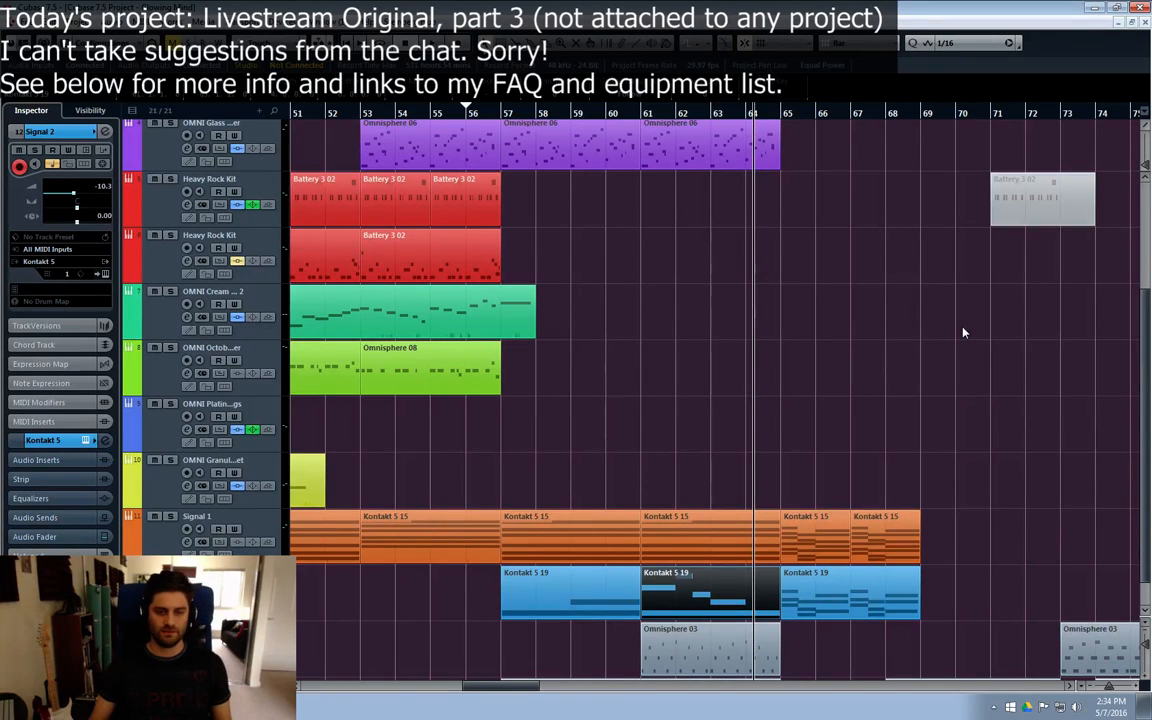
# Step: Look over the arrangement from bar 41 and go through the instrument tracks from OMNI Dolby to OMNI Cream
pyautogui.hscroll(-5, 487, 692)
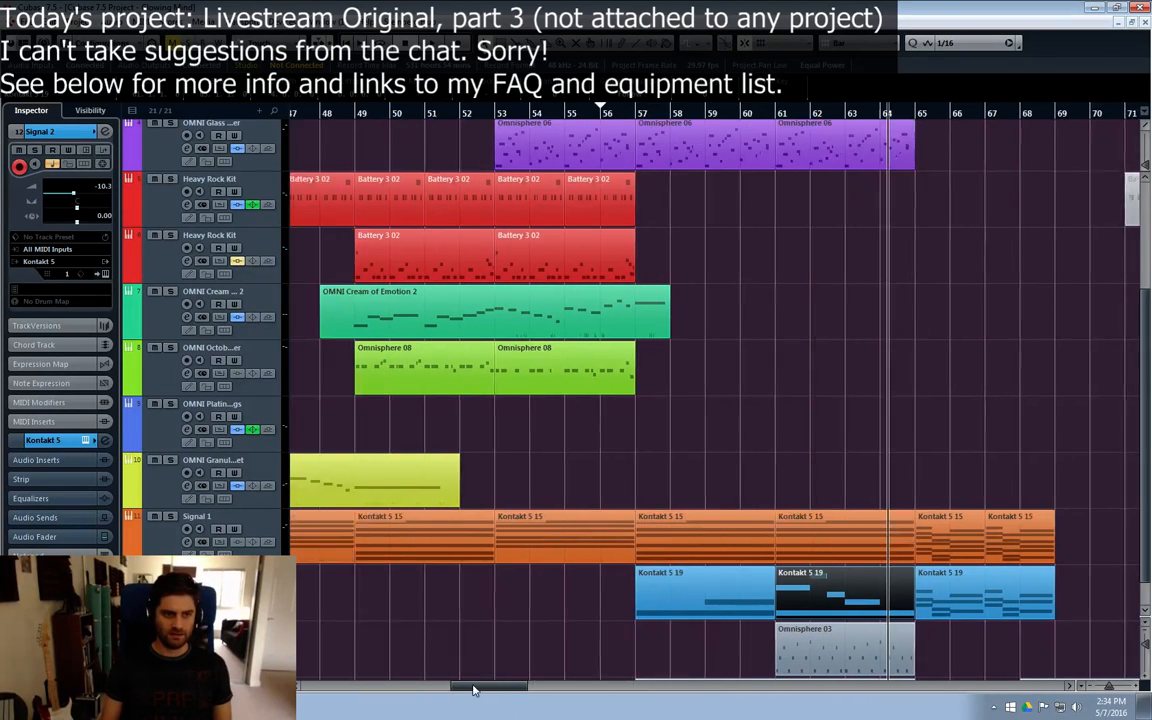
pyautogui.scroll(4, 595, 386)
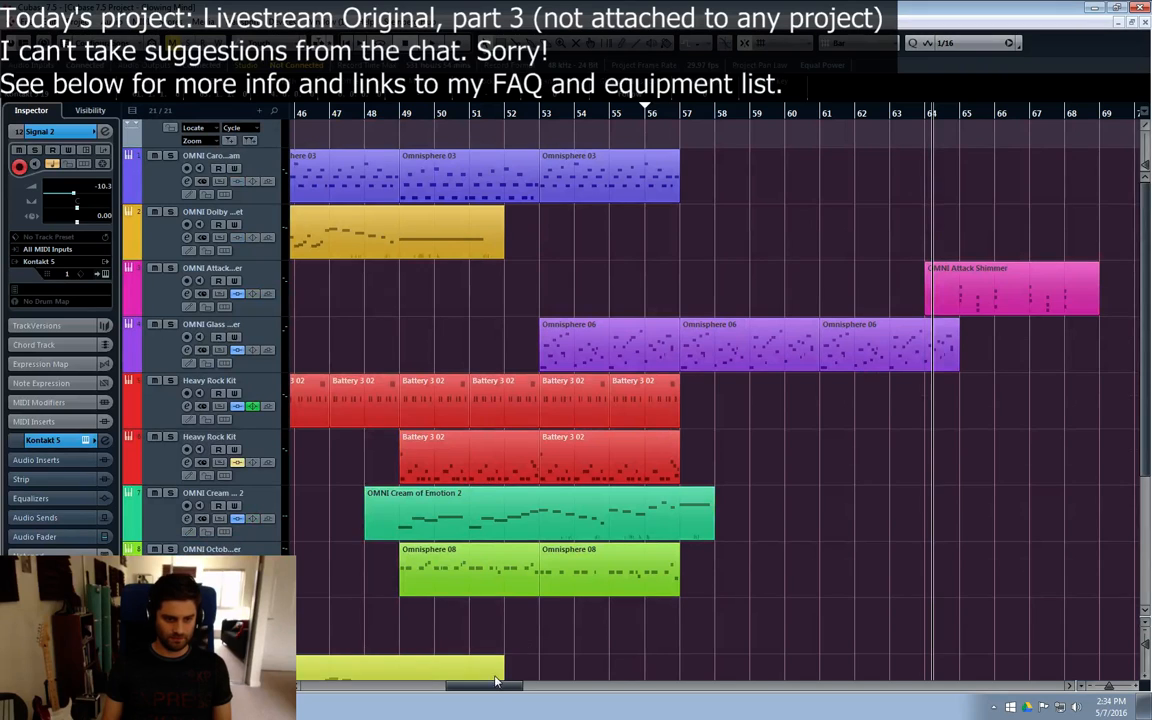
pyautogui.hscroll(-5, 491, 690)
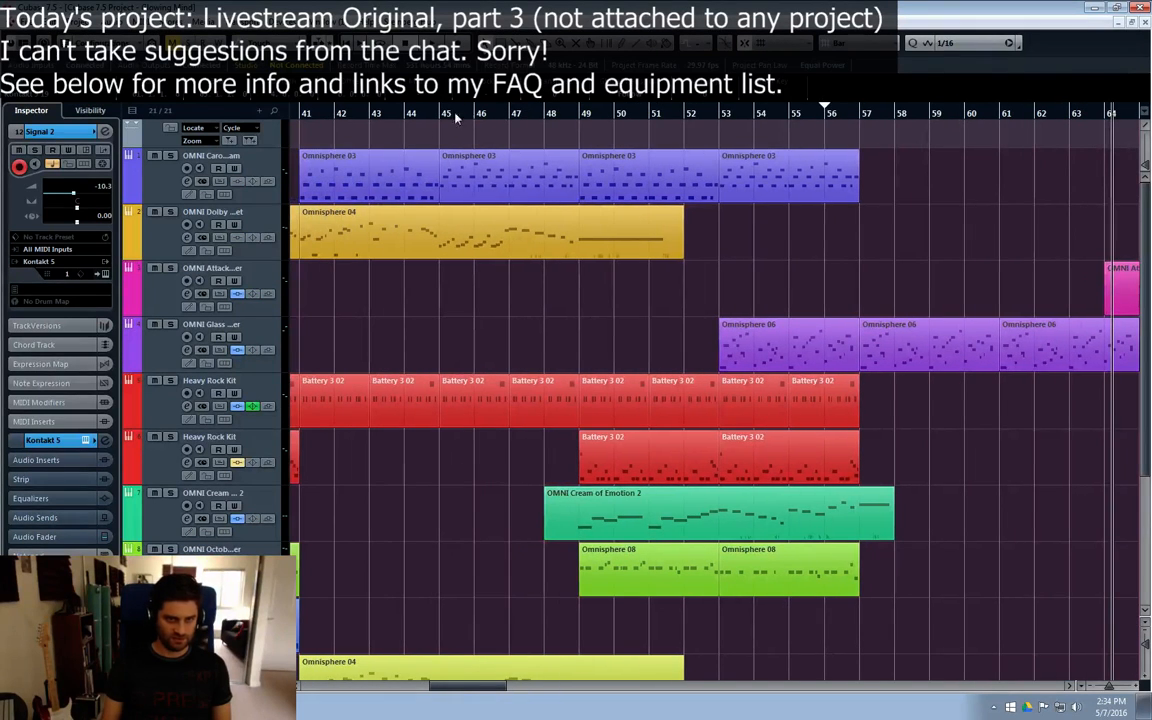
pyautogui.click(158, 185)
pyautogui.click(165, 243)
pyautogui.click(152, 290)
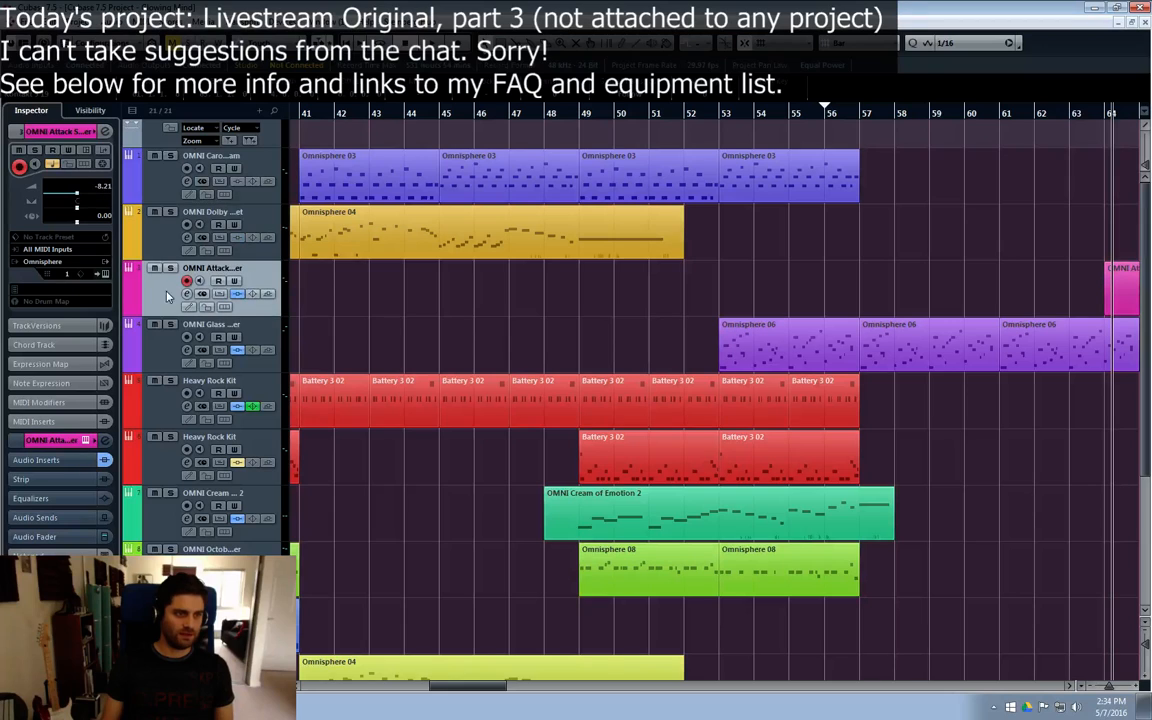
pyautogui.click(142, 335)
pyautogui.click(175, 398)
pyautogui.click(154, 458)
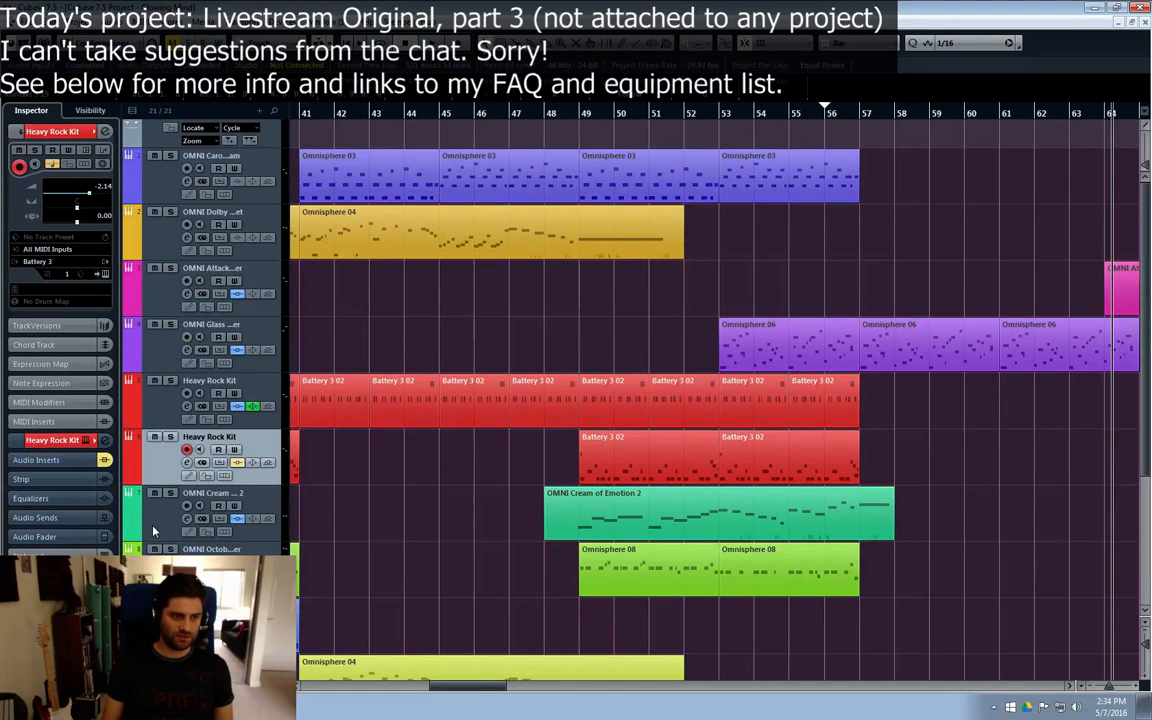
pyautogui.click(154, 530)
pyautogui.click(156, 480)
pyautogui.click(139, 398)
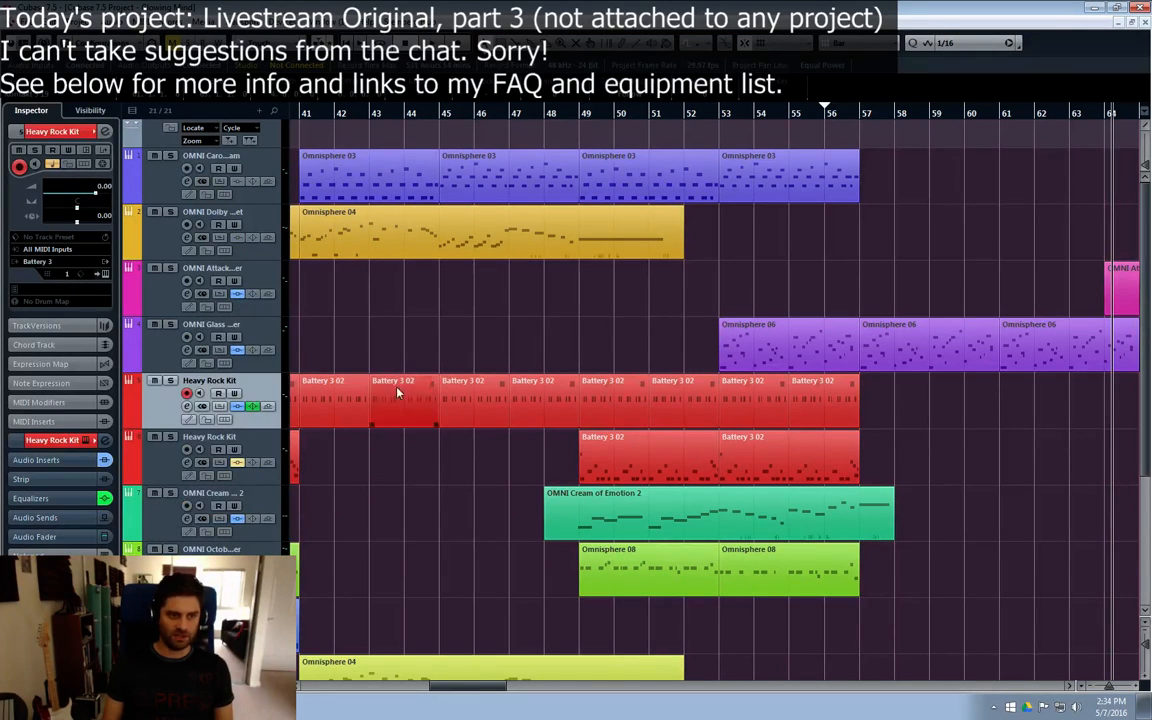
pyautogui.click(145, 355)
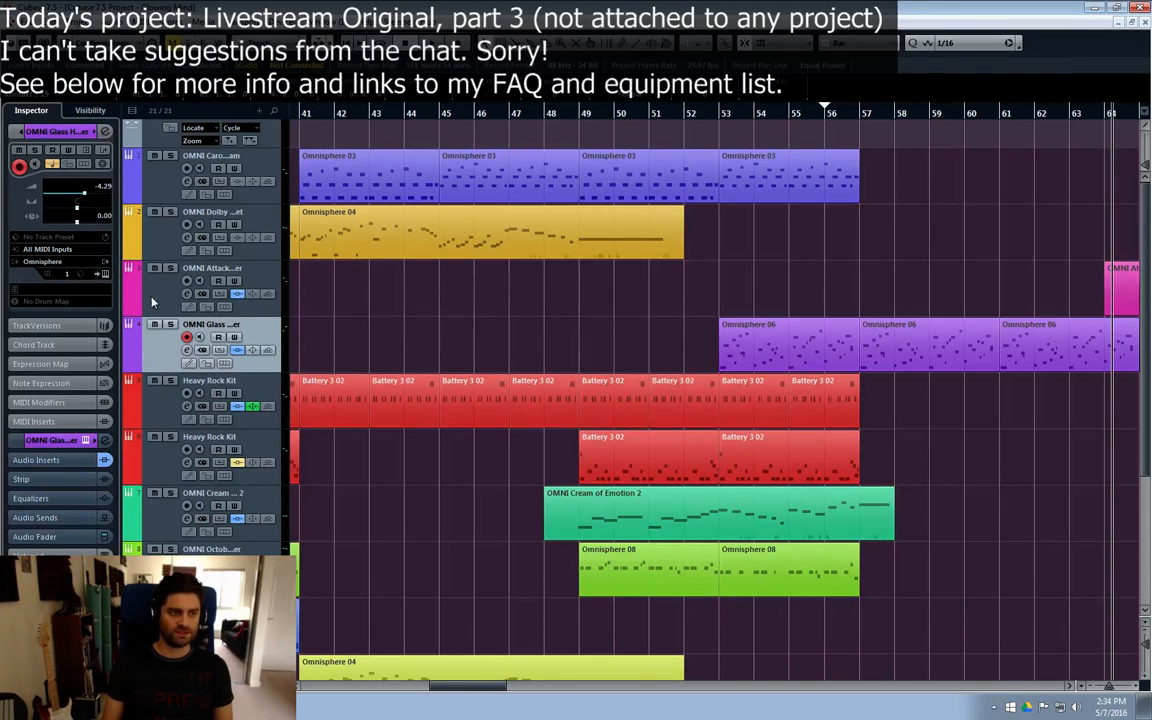
pyautogui.click(152, 302)
pyautogui.click(140, 219)
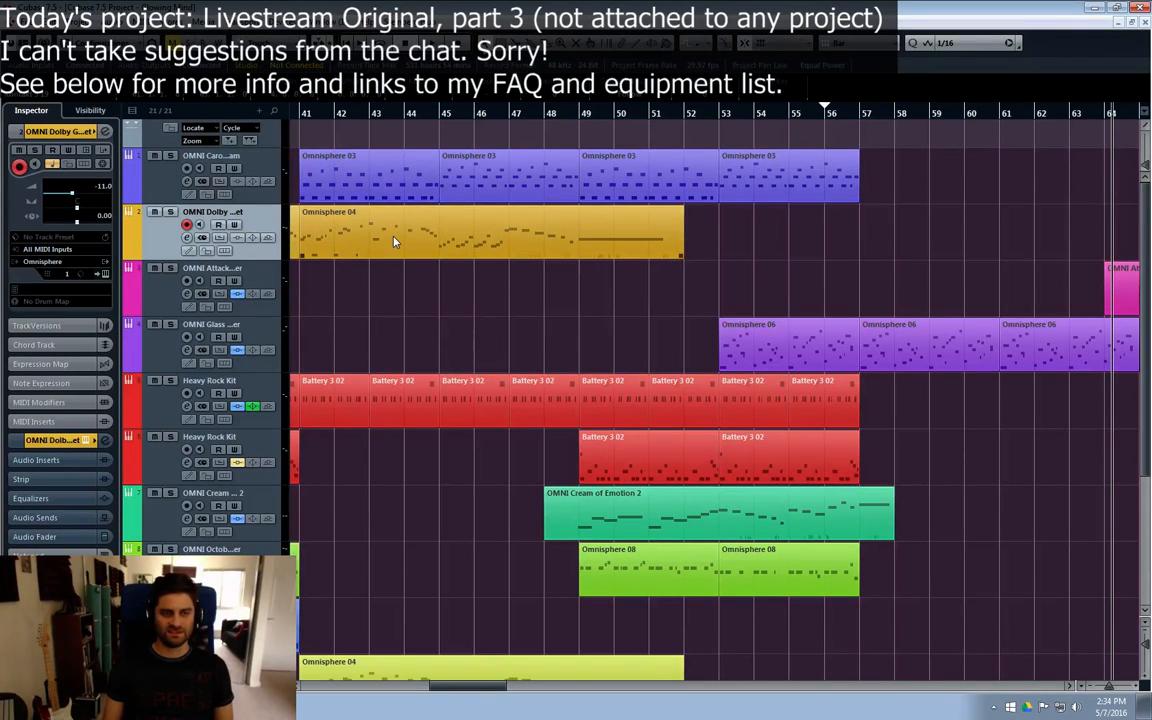
# Step: Check the Omnisphere 03 parts on the first track and open the one at bar 49 in the Key Editor
pyautogui.click(340, 242)
pyautogui.click(370, 190)
pyautogui.click(477, 199)
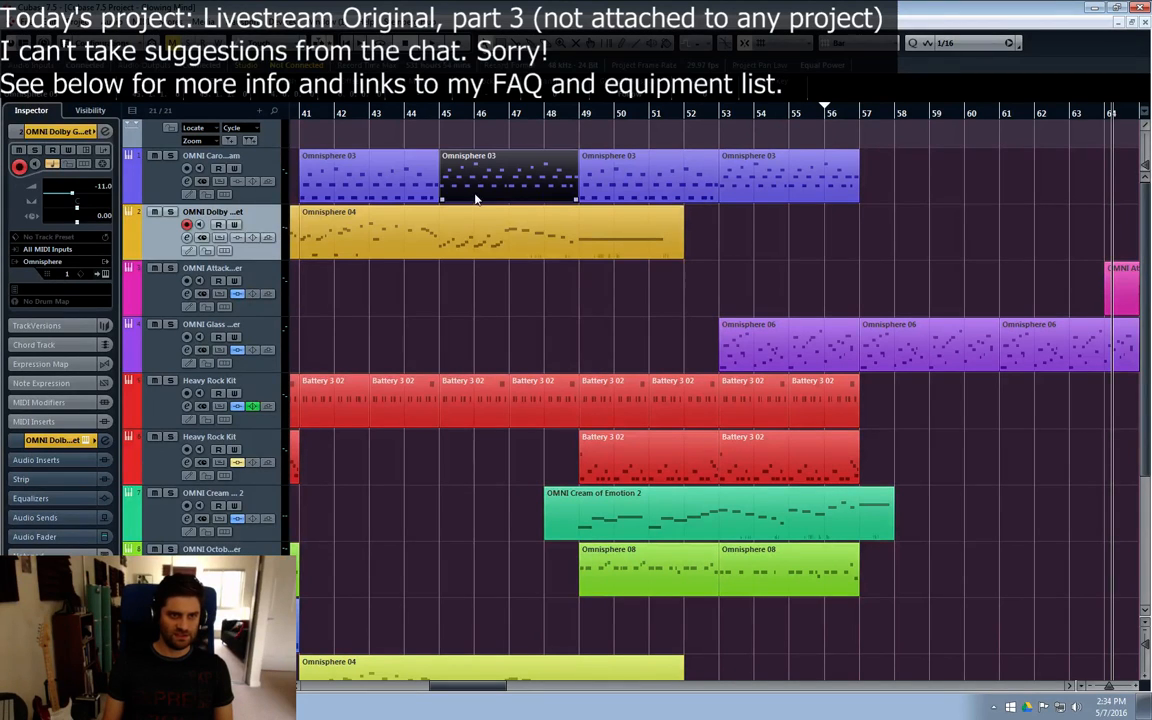
pyautogui.click(605, 199)
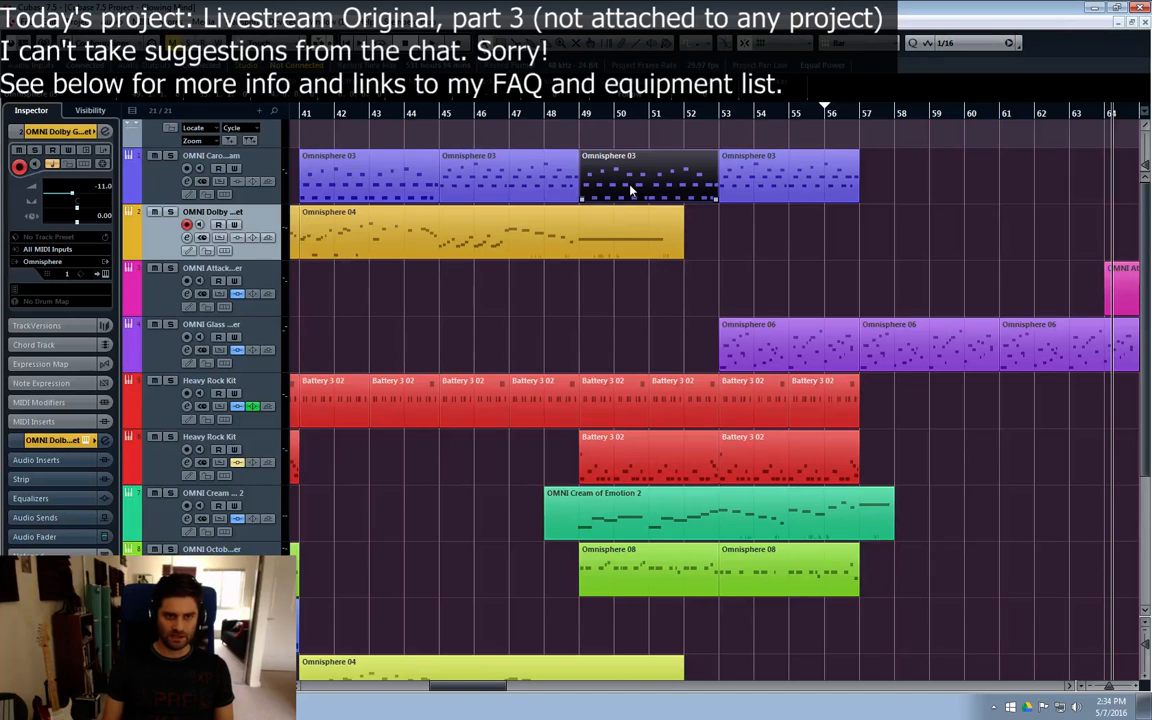
pyautogui.doubleClick(630, 190)
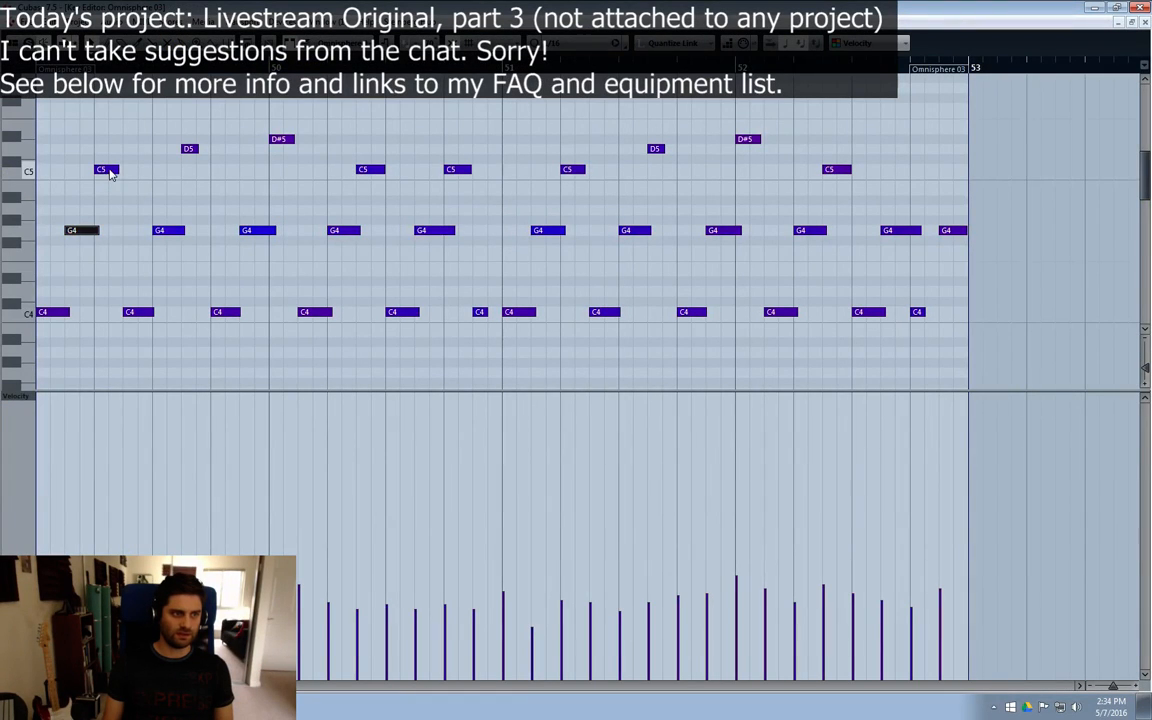
# Step: Audition individual notes in the Omnisphere 03 part at bar 49, review the part in the Key Editor again, and close it
pyautogui.click(164, 233)
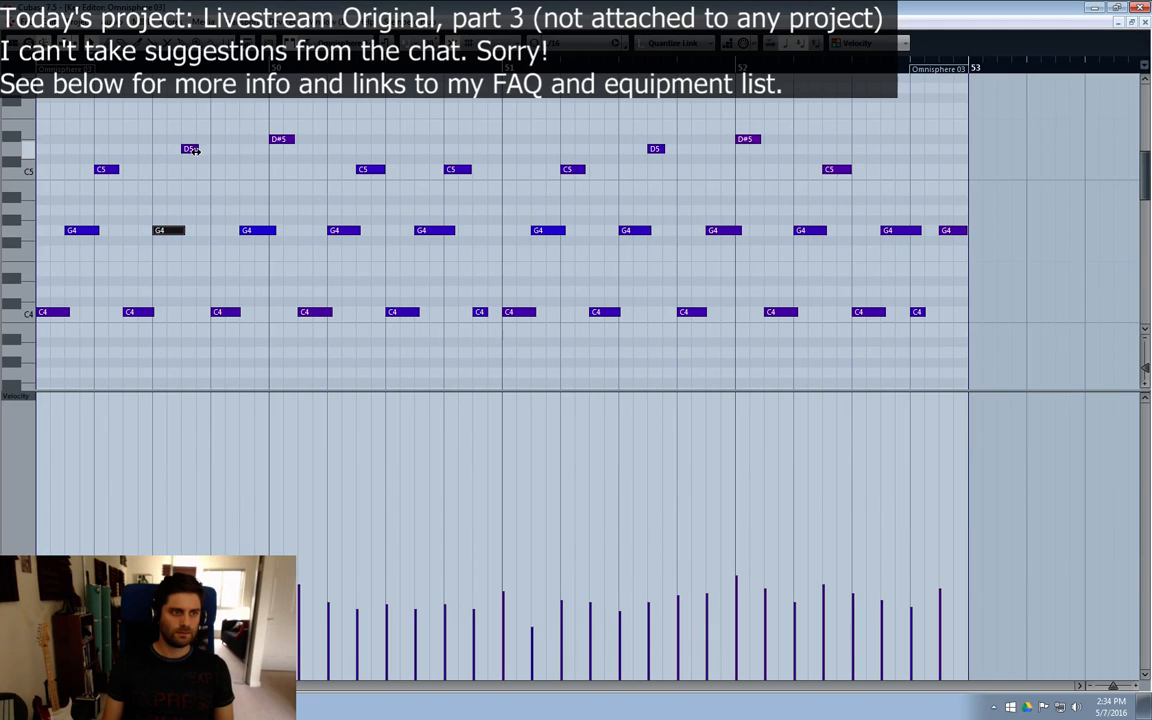
pyautogui.click(192, 149)
pyautogui.click(224, 313)
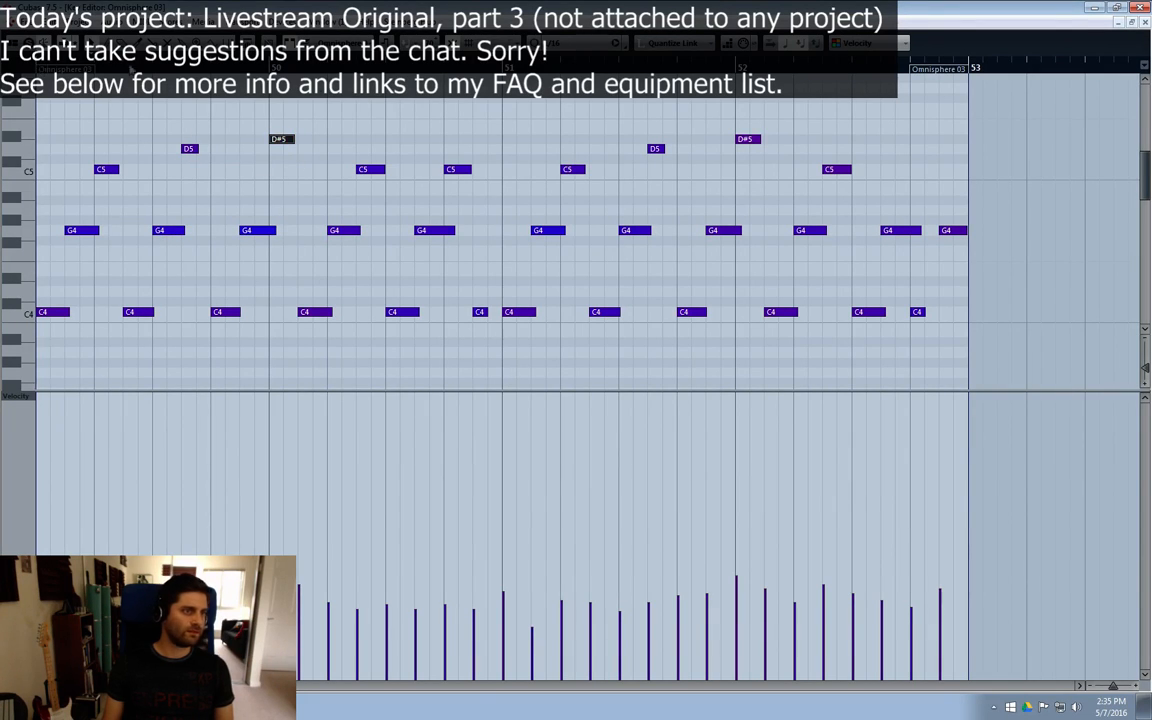
pyautogui.click(1145, 23)
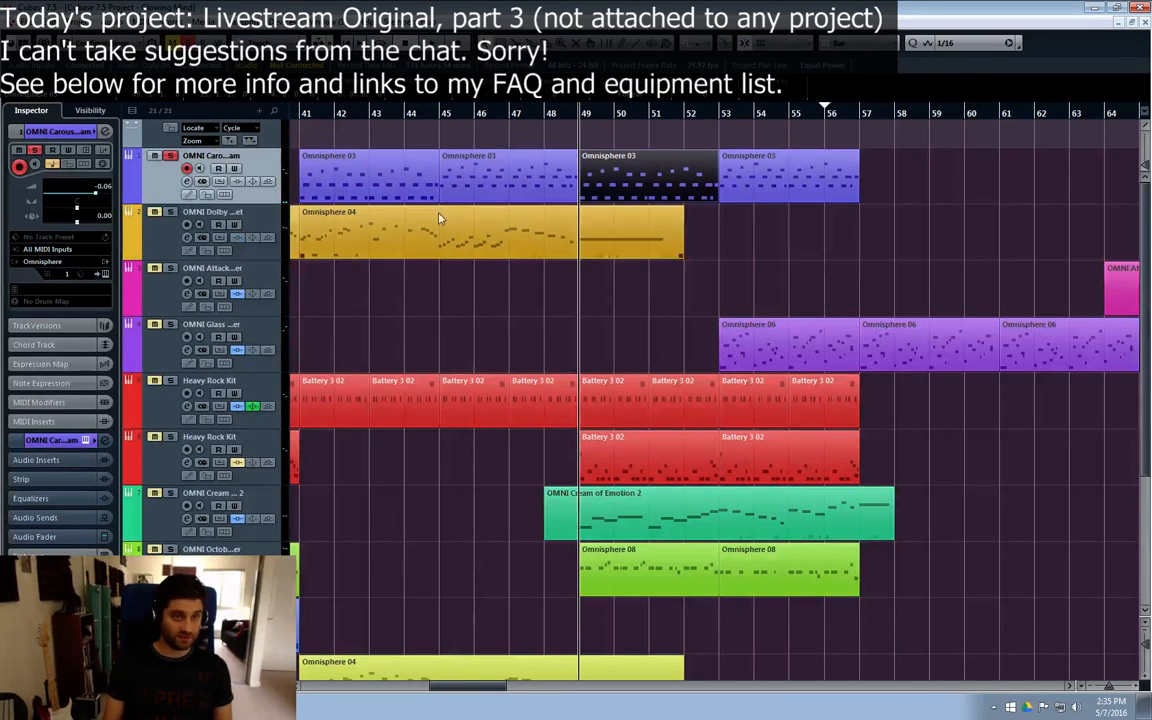
pyautogui.doubleClick(595, 170)
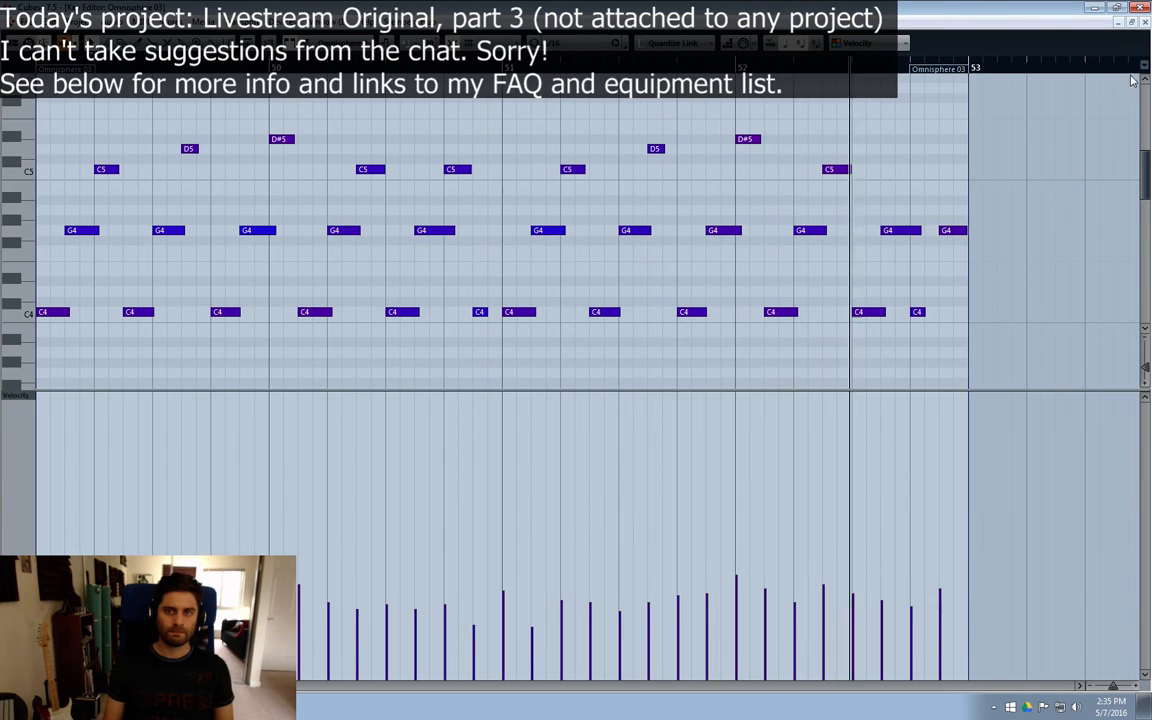
pyautogui.click(1145, 22)
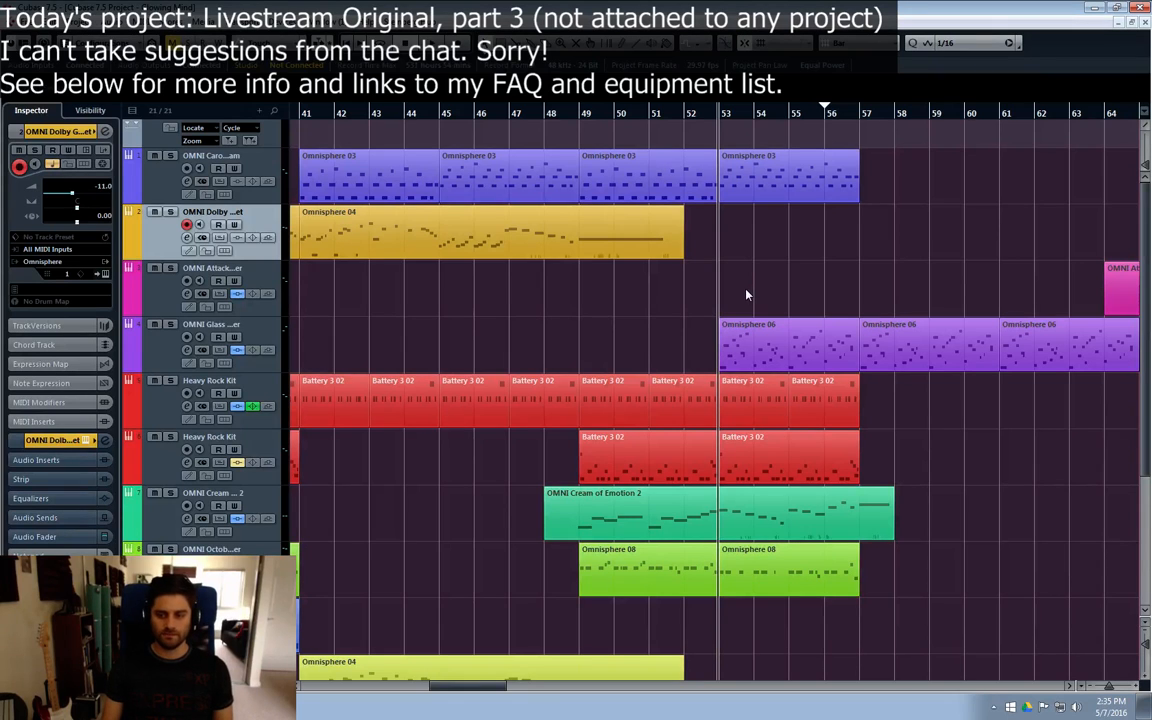
# Step: Select the Signal 2 track, inspect its Kontakt instrument, and close the instrument window
pyautogui.scroll(-2, 452, 522)
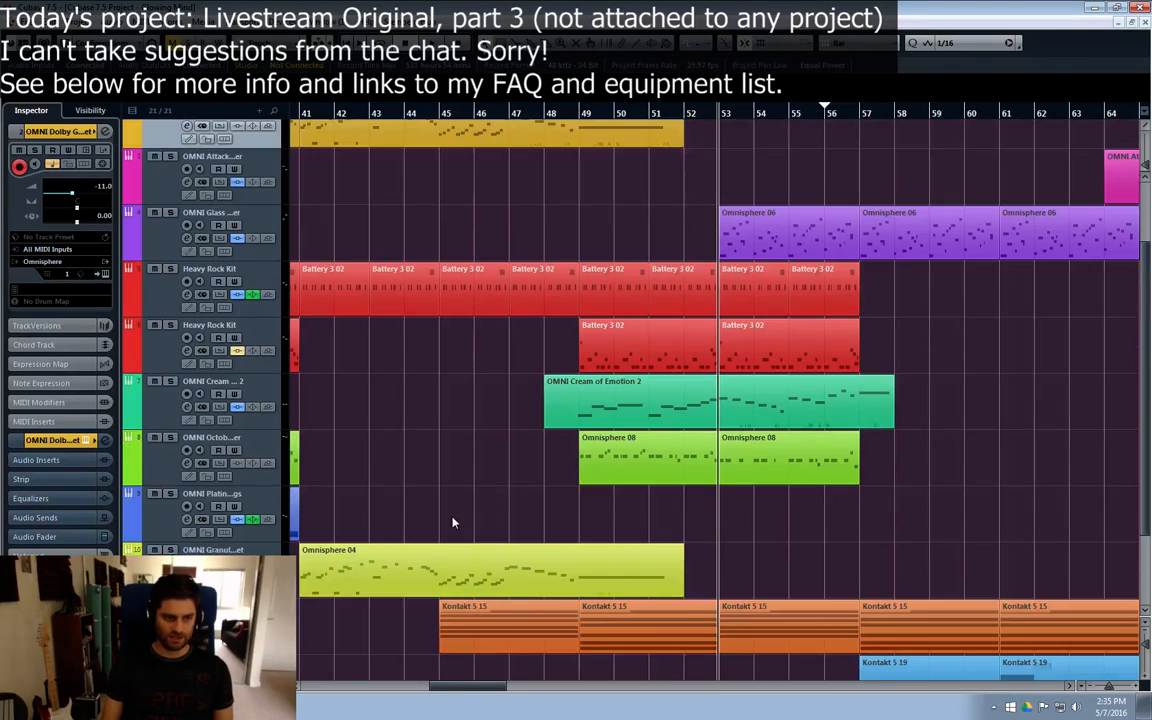
pyautogui.scroll(-2, 452, 522)
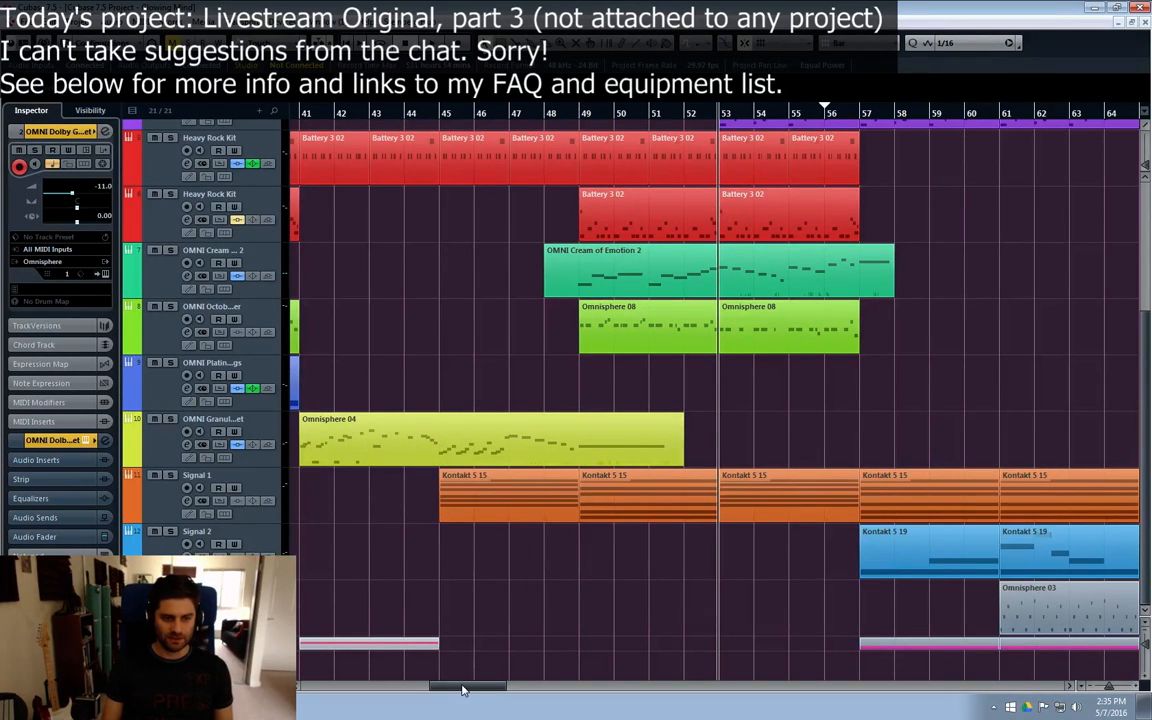
pyautogui.moveTo(462, 688); pyautogui.dragTo(489, 689)
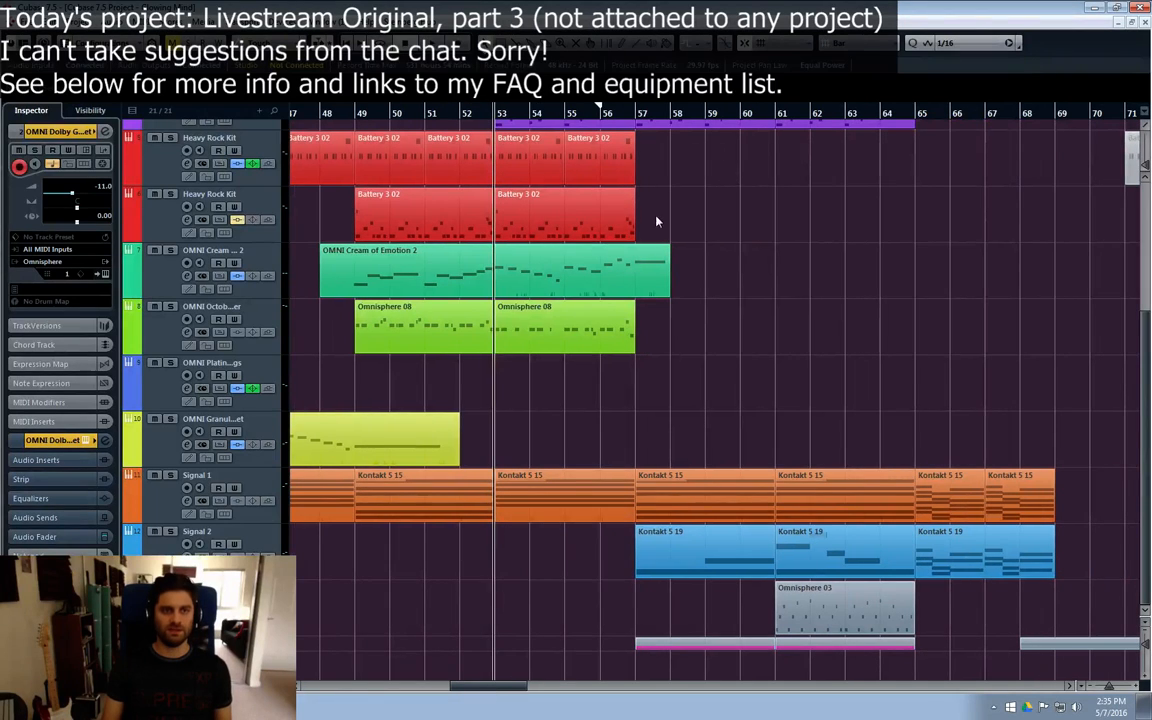
pyautogui.click(466, 120)
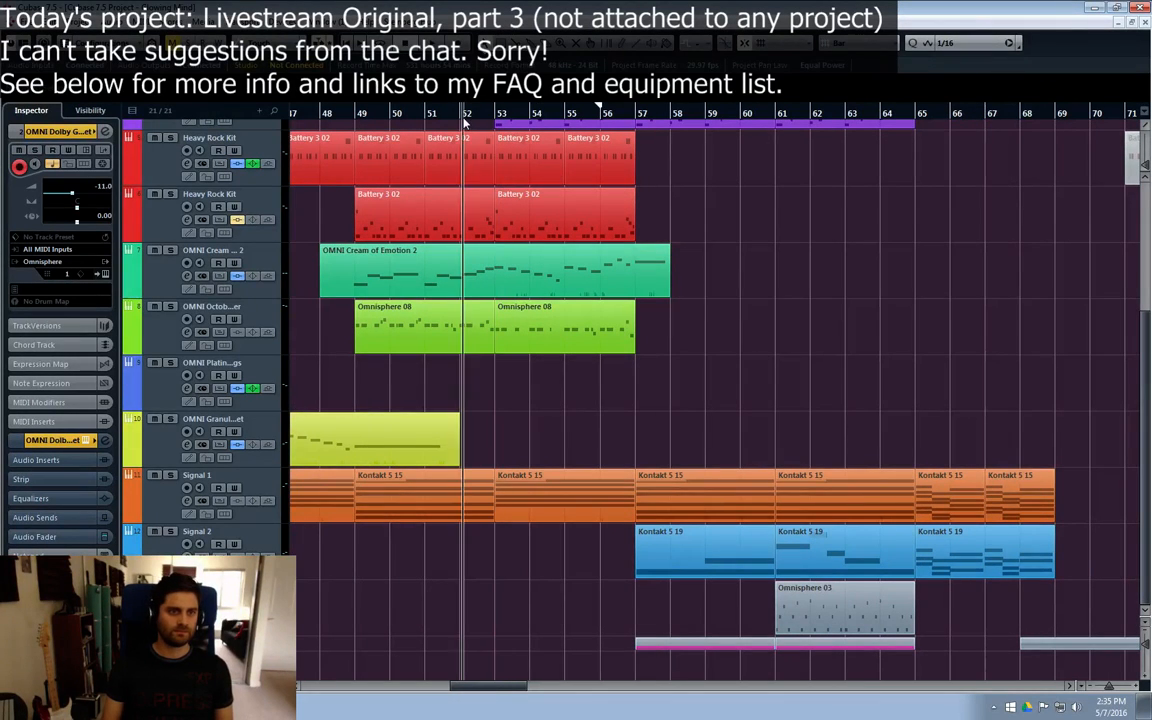
pyautogui.click(633, 541)
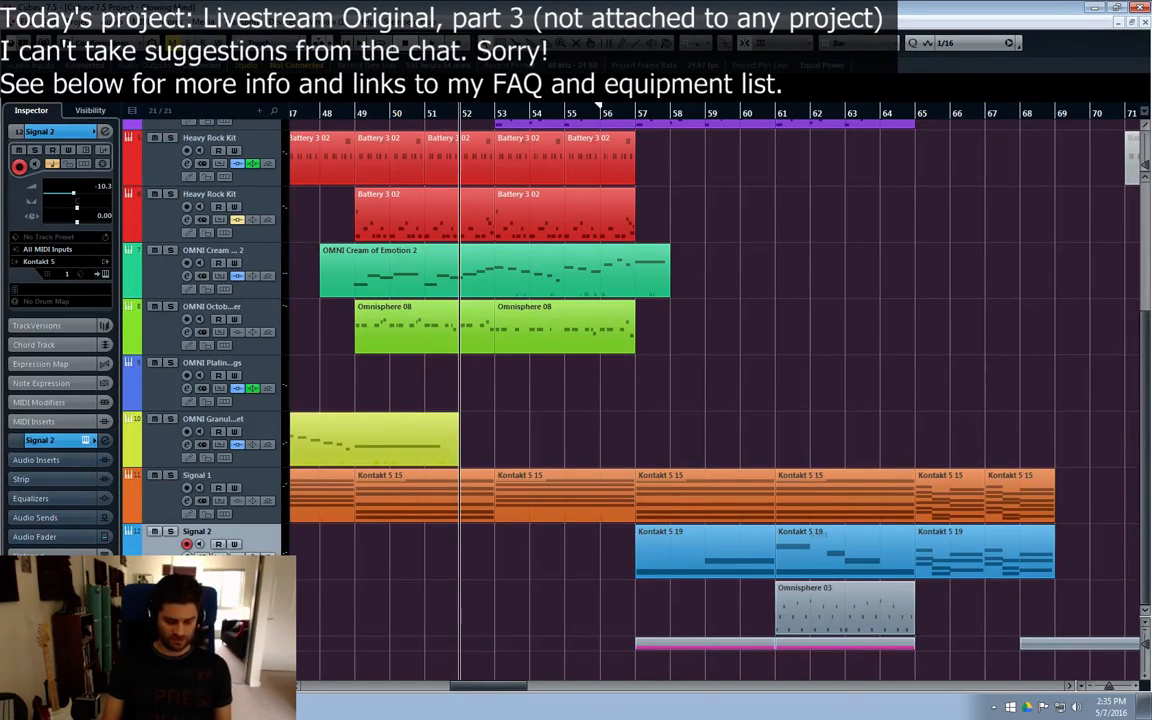
pyautogui.press('e')
pyautogui.press('e')
pyautogui.press('e')
pyautogui.press('e')
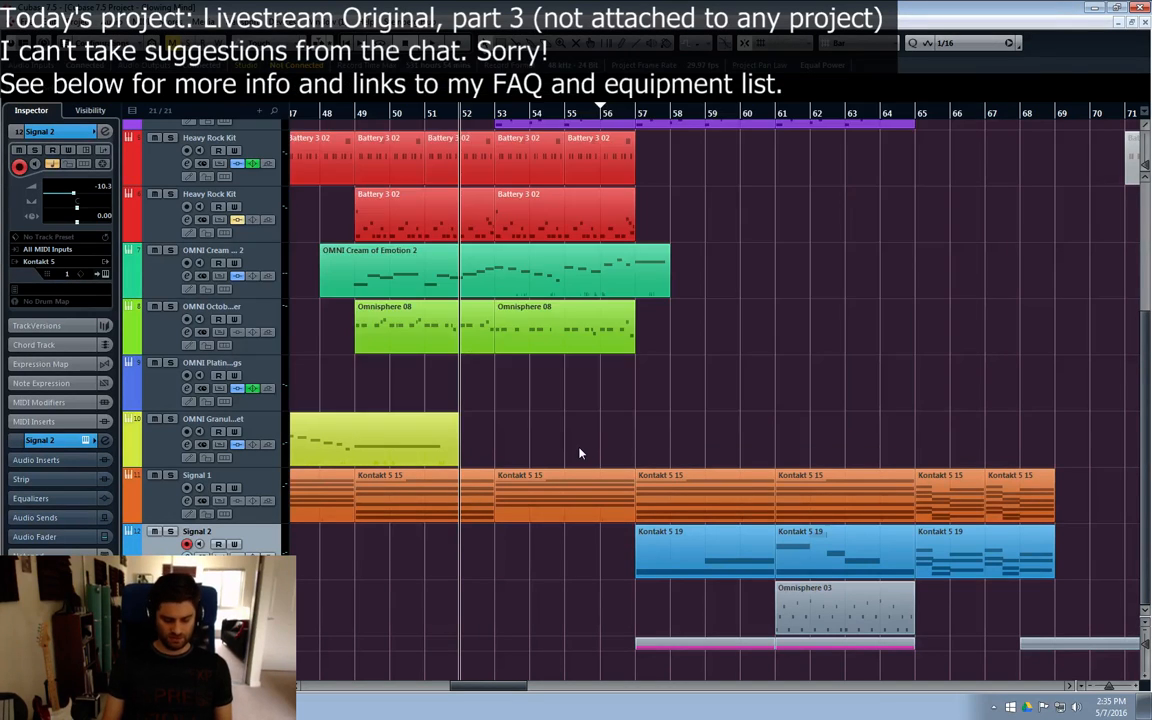
pyautogui.press('e')
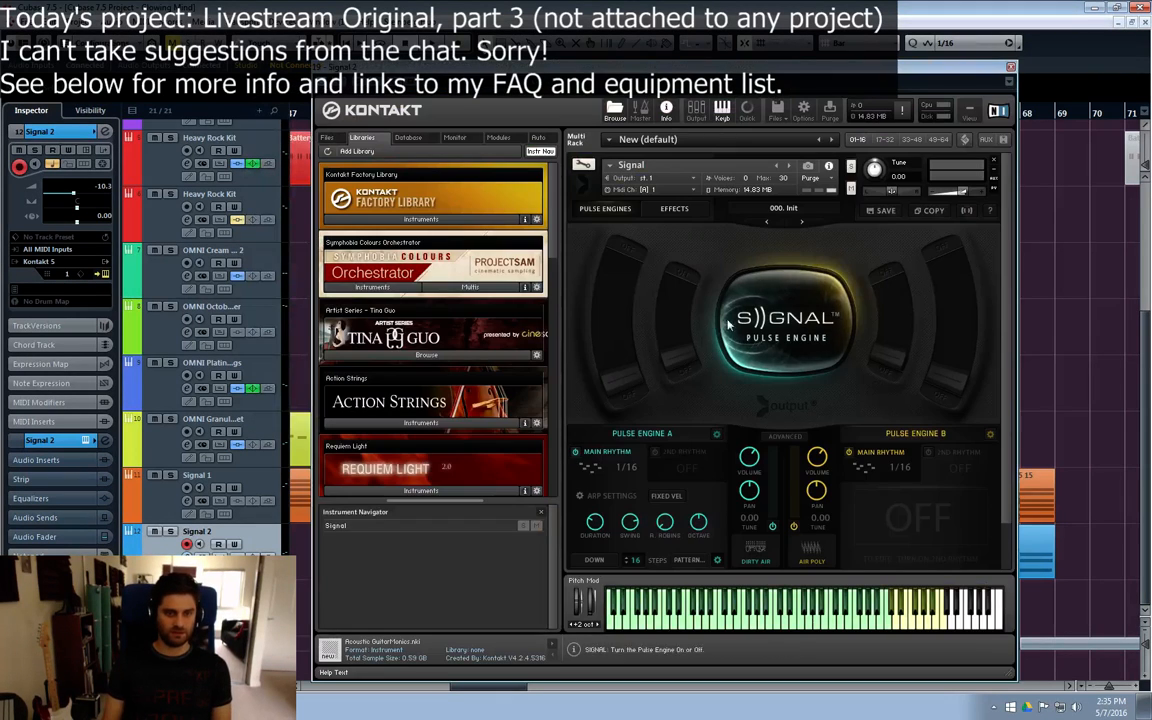
pyautogui.press('e')
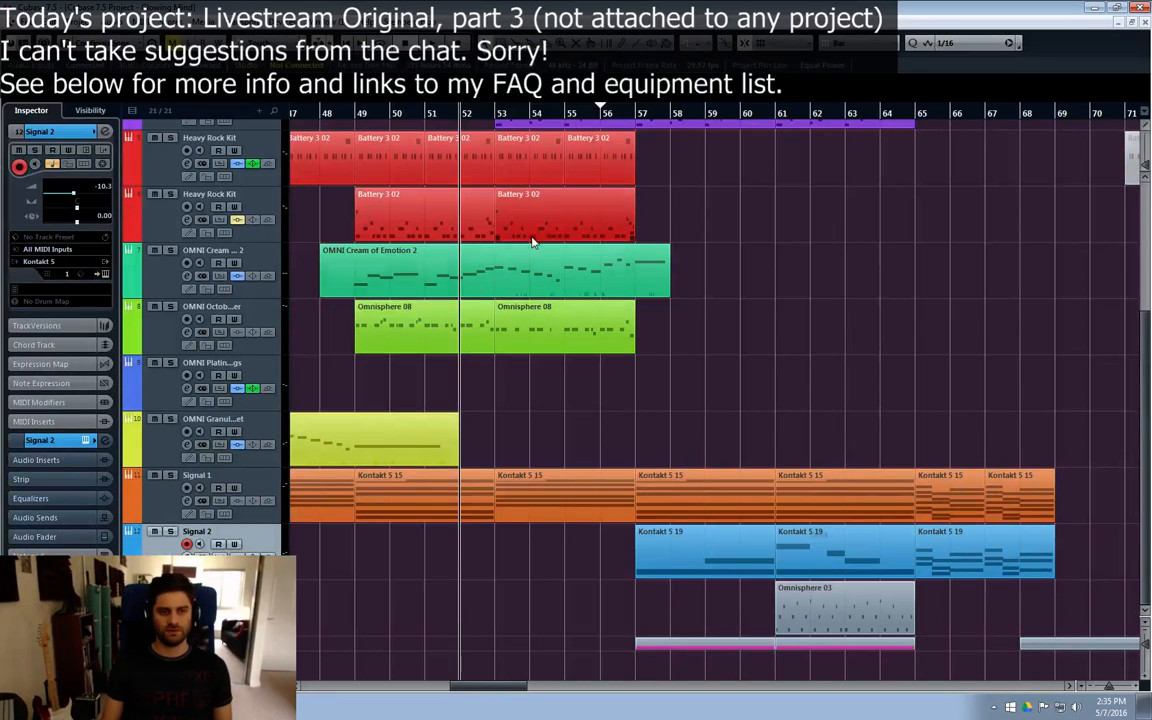
# Step: Play the arrangement from bar 49 into the Signal 2 part at bar 61 while checking the tracks
pyautogui.click(355, 114)
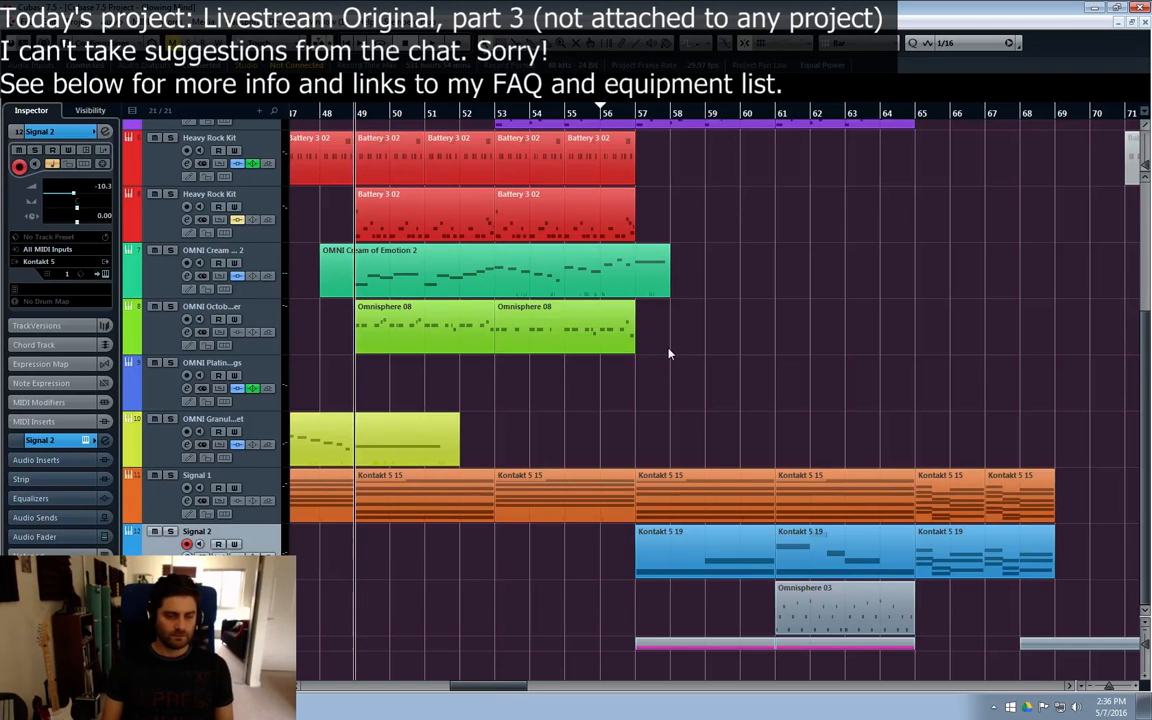
pyautogui.scroll(4, 678, 350)
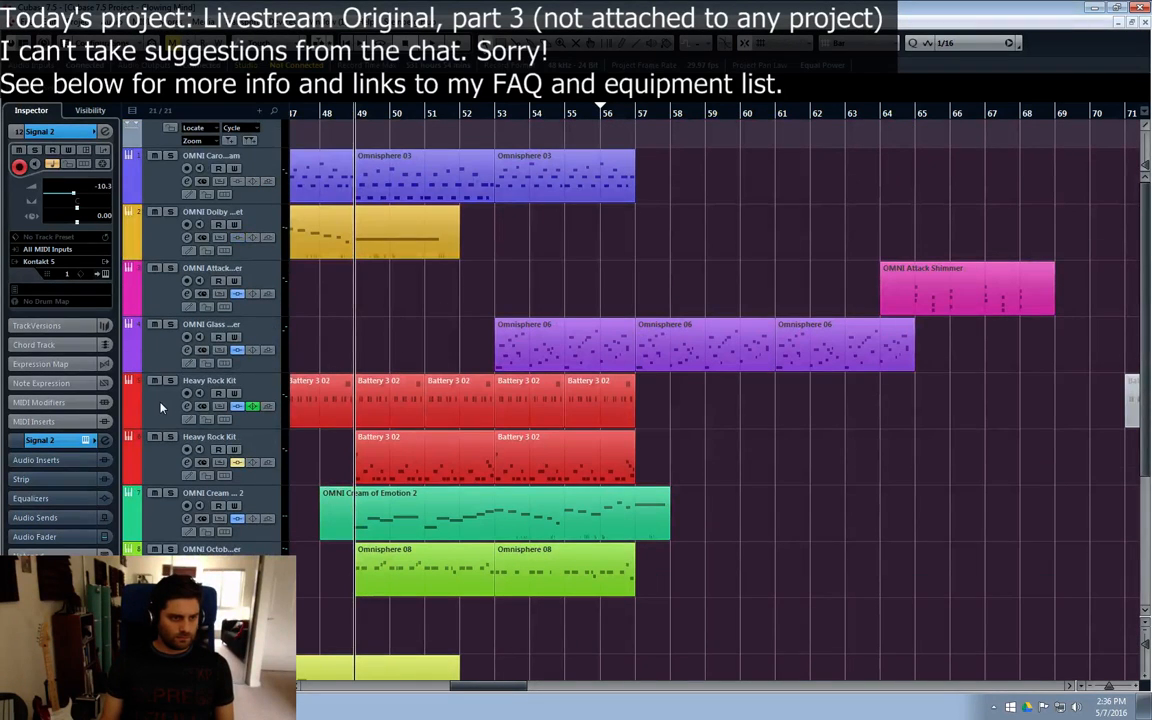
pyautogui.press('space')
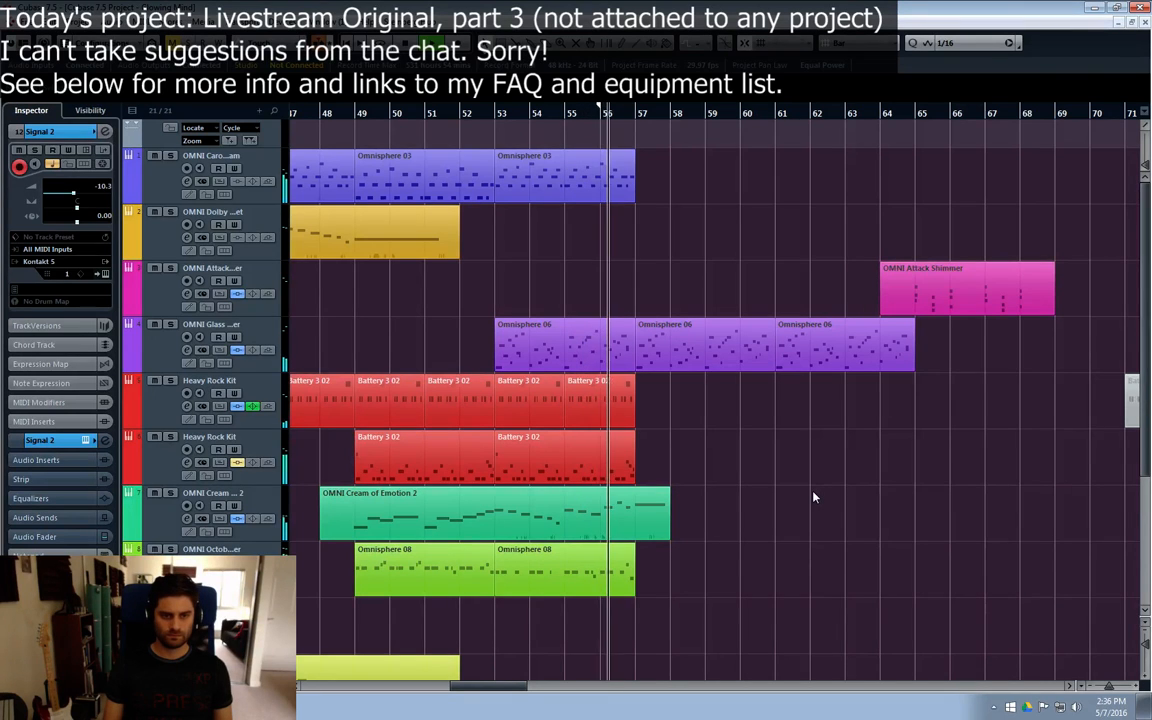
pyautogui.scroll(-4, 813, 497)
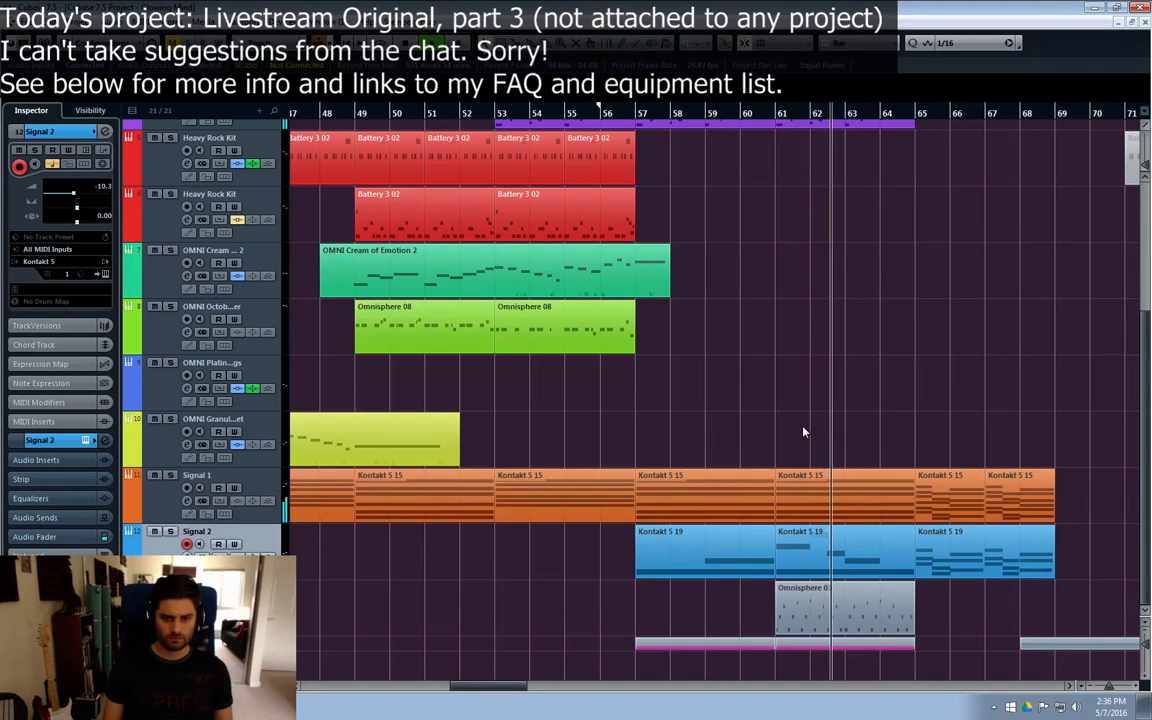
# Step: In the Signal 2 part at bar 61, replace bar 63's D#3 with half-bar D#3 and A#2 notes in bar 64, then play from bar 57
pyautogui.doubleClick(820, 554)
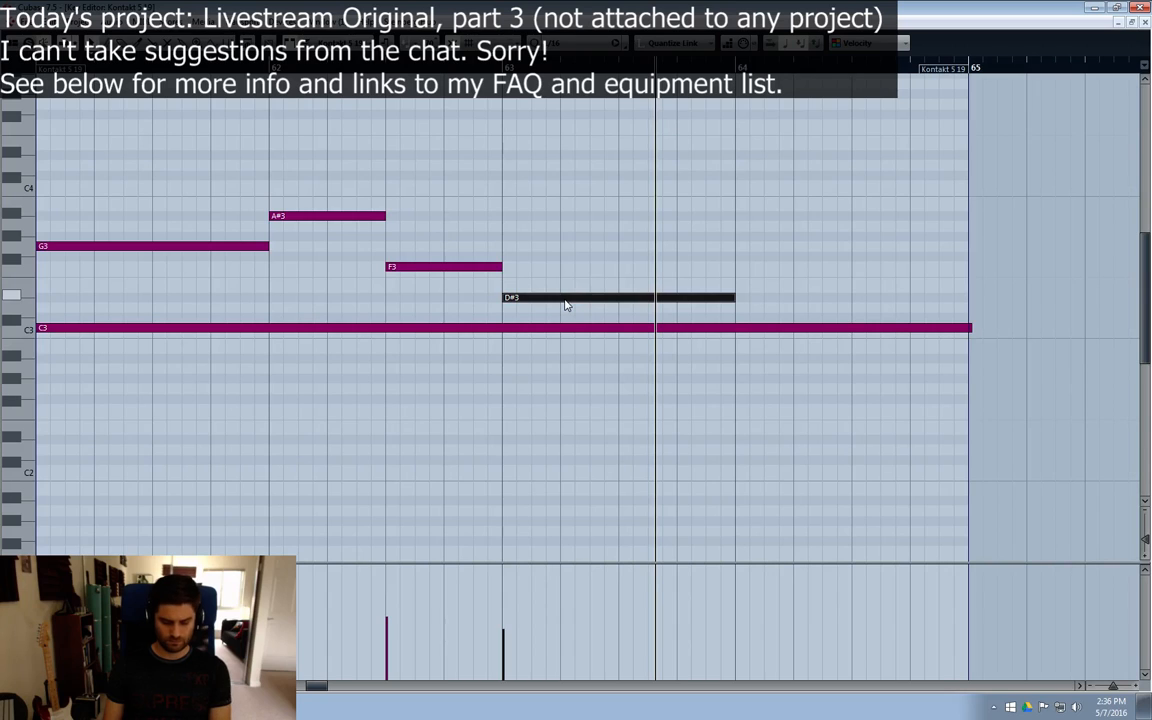
pyautogui.press('Delete')
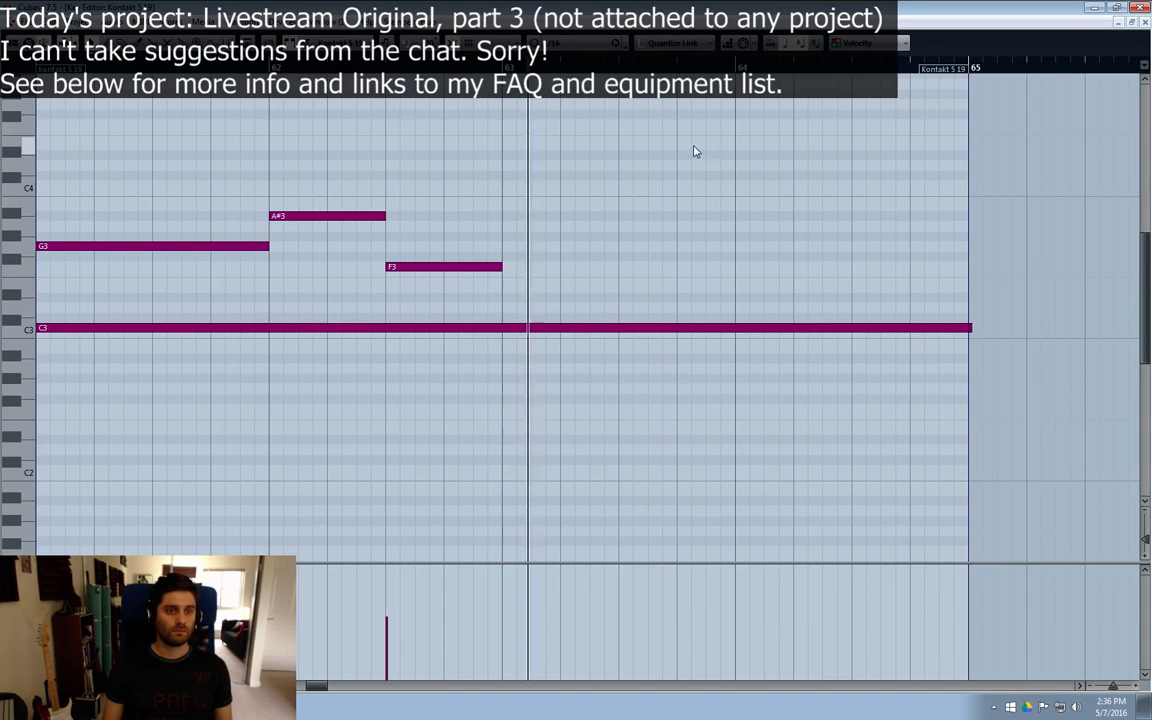
pyautogui.press('8')
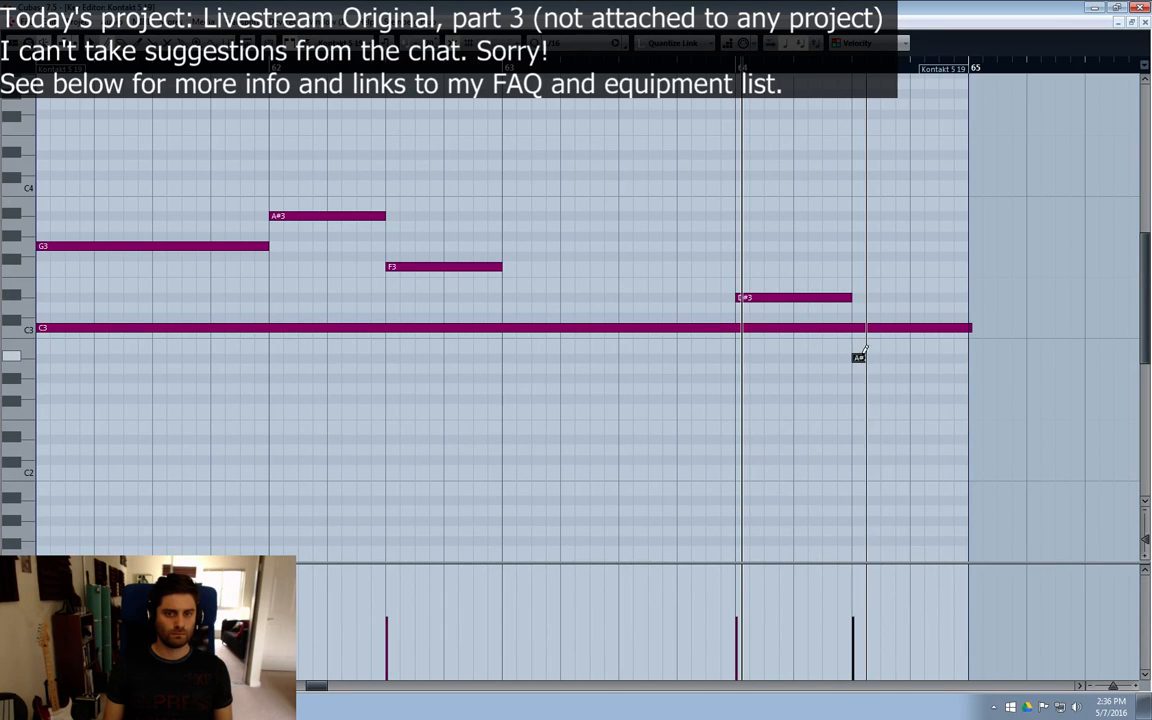
pyautogui.moveTo(865, 352); pyautogui.dragTo(968, 357)
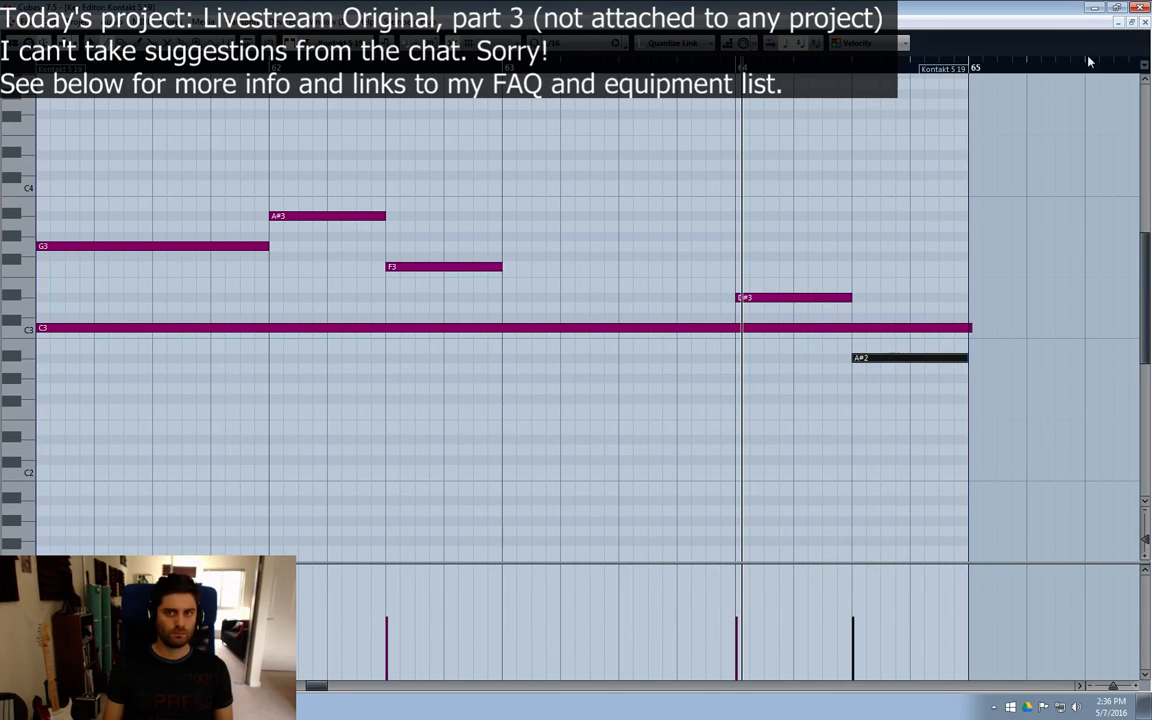
pyautogui.click(1144, 24)
pyautogui.click(641, 115)
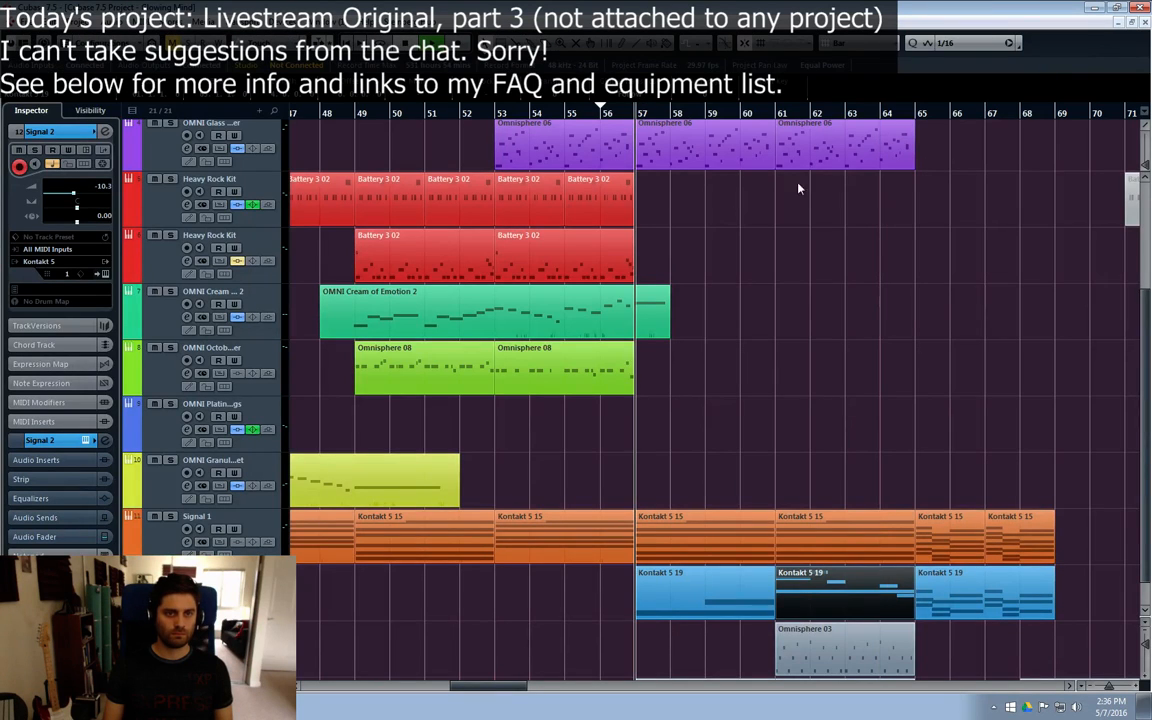
# Step: Try a copy of the lower Heavy Rock Kit track's last Battery 3 02 part at bar 61, and delete the copy
pyautogui.click(882, 309)
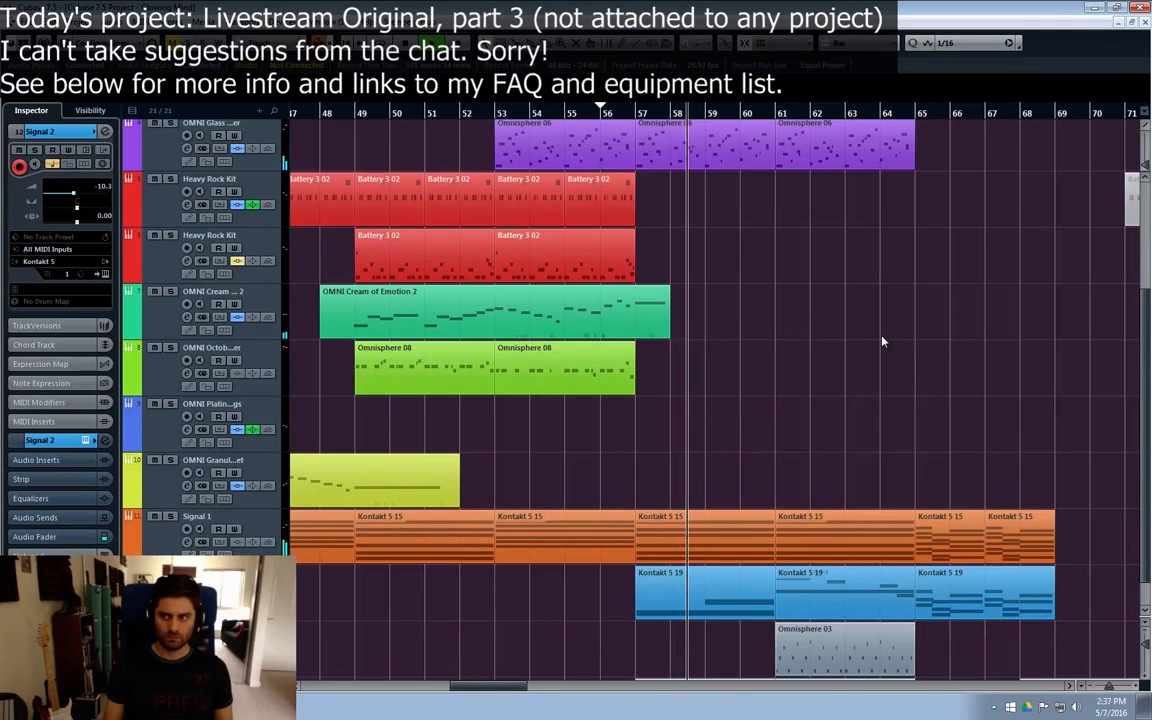
pyautogui.scroll(2, 856, 359)
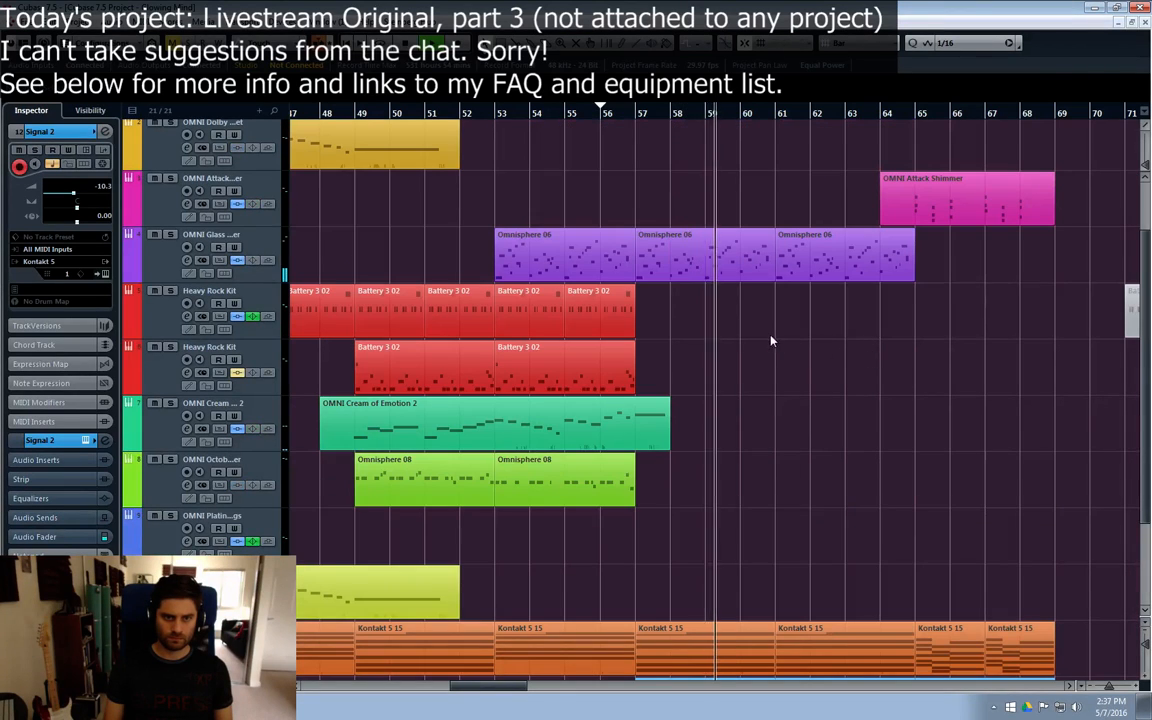
pyautogui.scroll(2, 700, 310)
pyautogui.scroll(-2, 673, 375)
pyautogui.moveTo(574, 352); pyautogui.dragTo(856, 376)
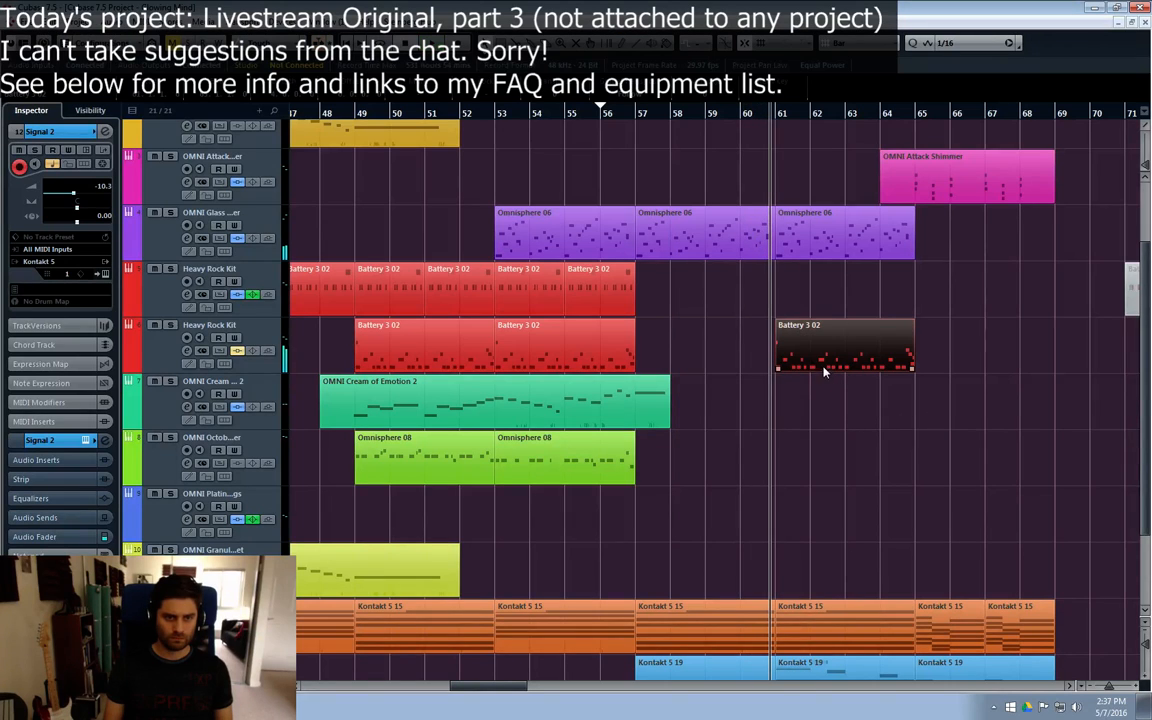
pyautogui.press('Delete')
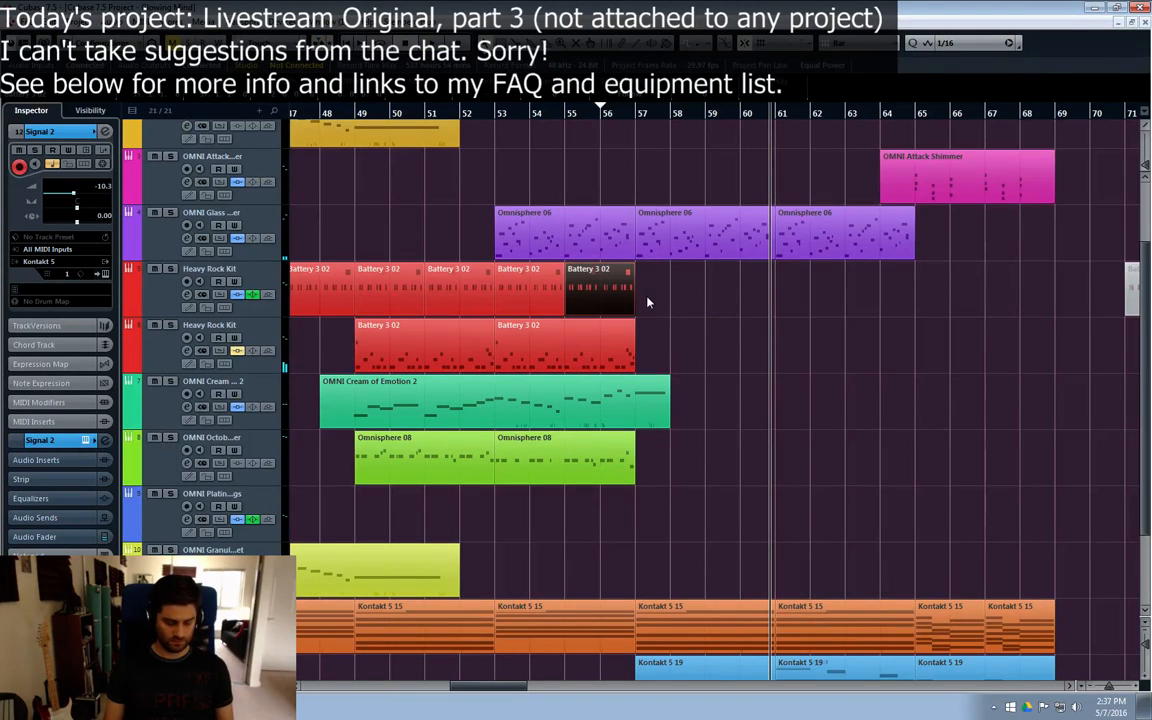
# Step: Copy the upper Heavy Rock Kit track's bar 55 part to bar 61 and duplicate it to fill through bar 64
pyautogui.moveTo(647, 302); pyautogui.dragTo(785, 295)
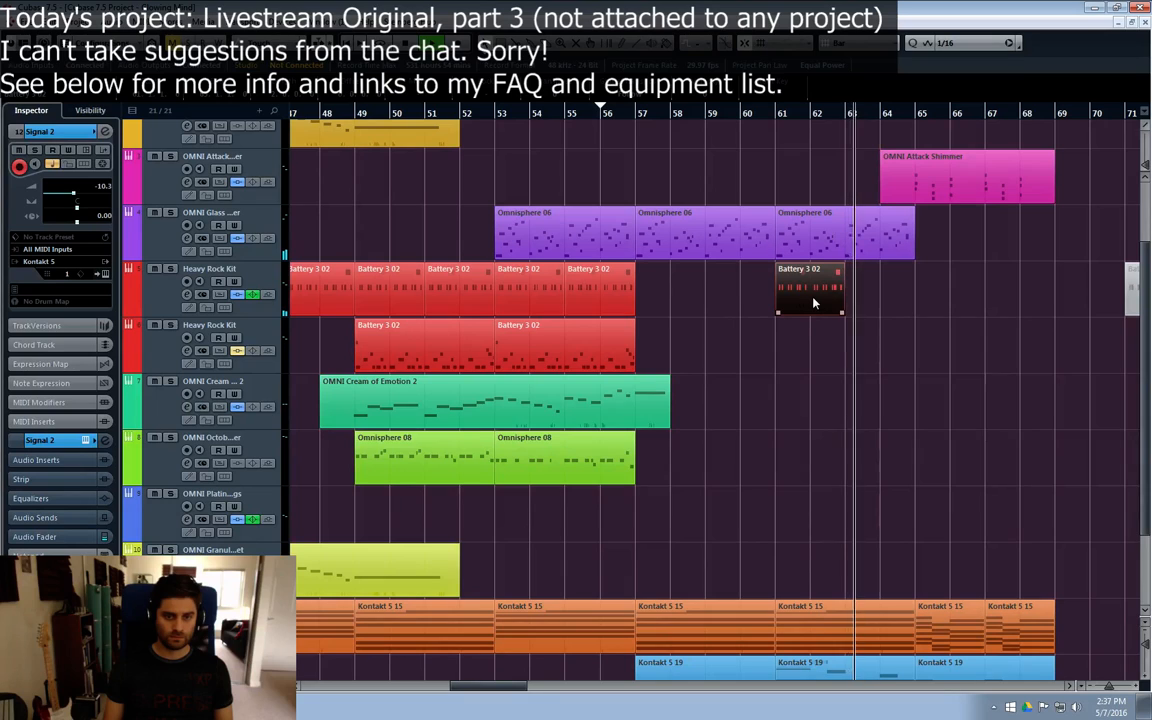
pyautogui.hotkey('ctrl', 'd')
pyautogui.scroll(-3, 901, 396)
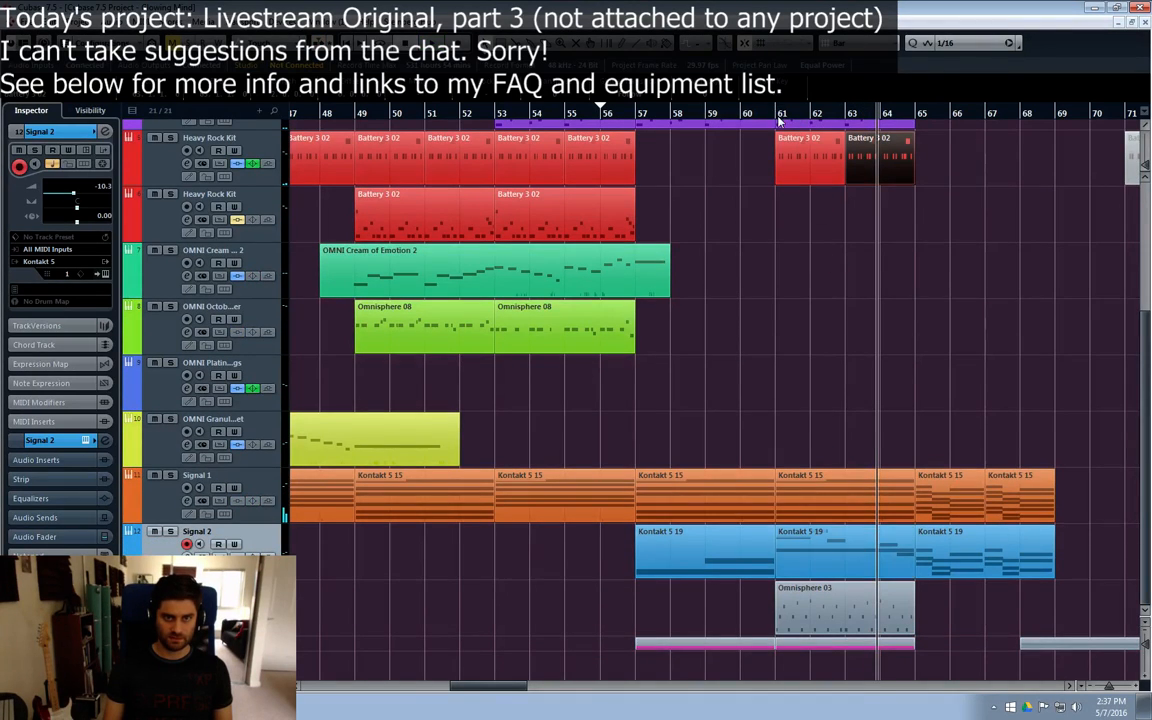
# Step: Split the sustained C3 note at bar 63 in the Signal 2 part at bar 61, and close the Key Editor
pyautogui.doubleClick(790, 545)
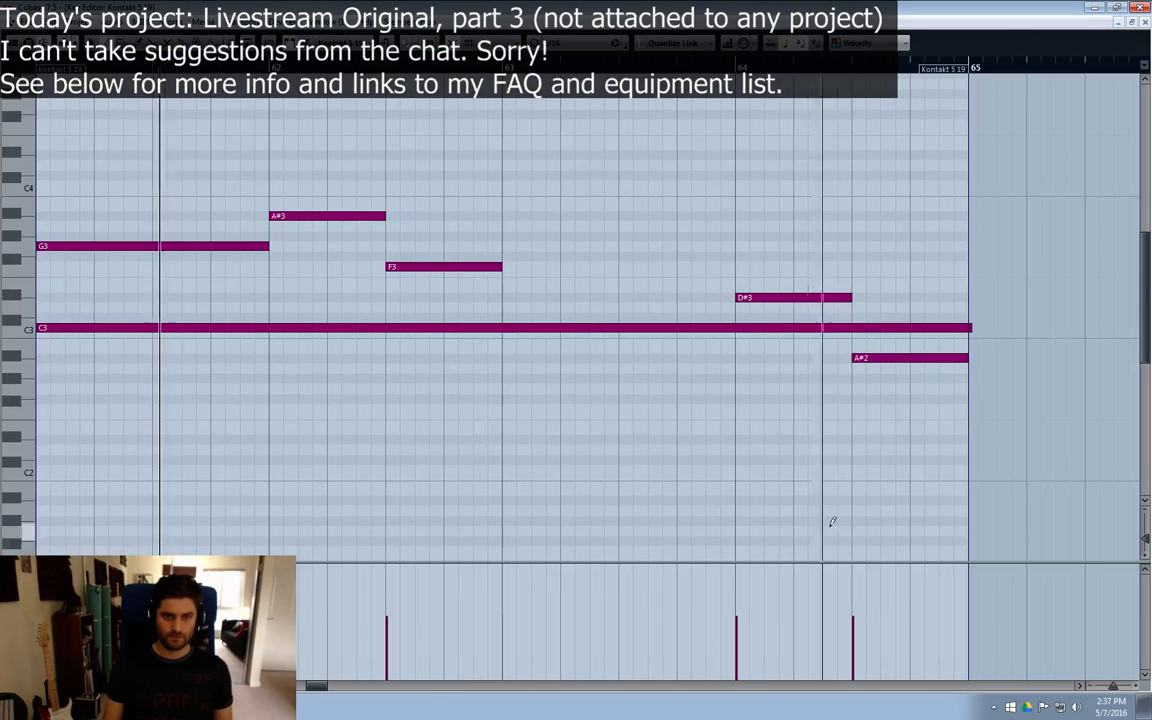
pyautogui.click(505, 328)
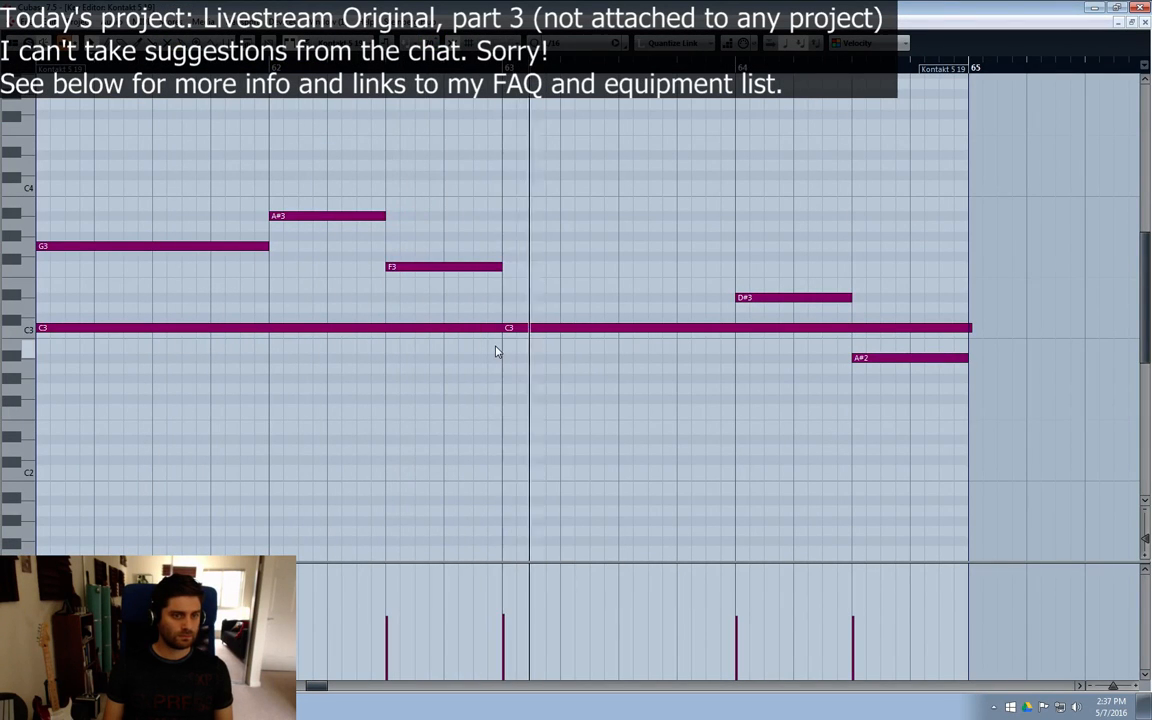
pyautogui.moveTo(313, 688); pyautogui.dragTo(309, 687)
pyautogui.click(1145, 22)
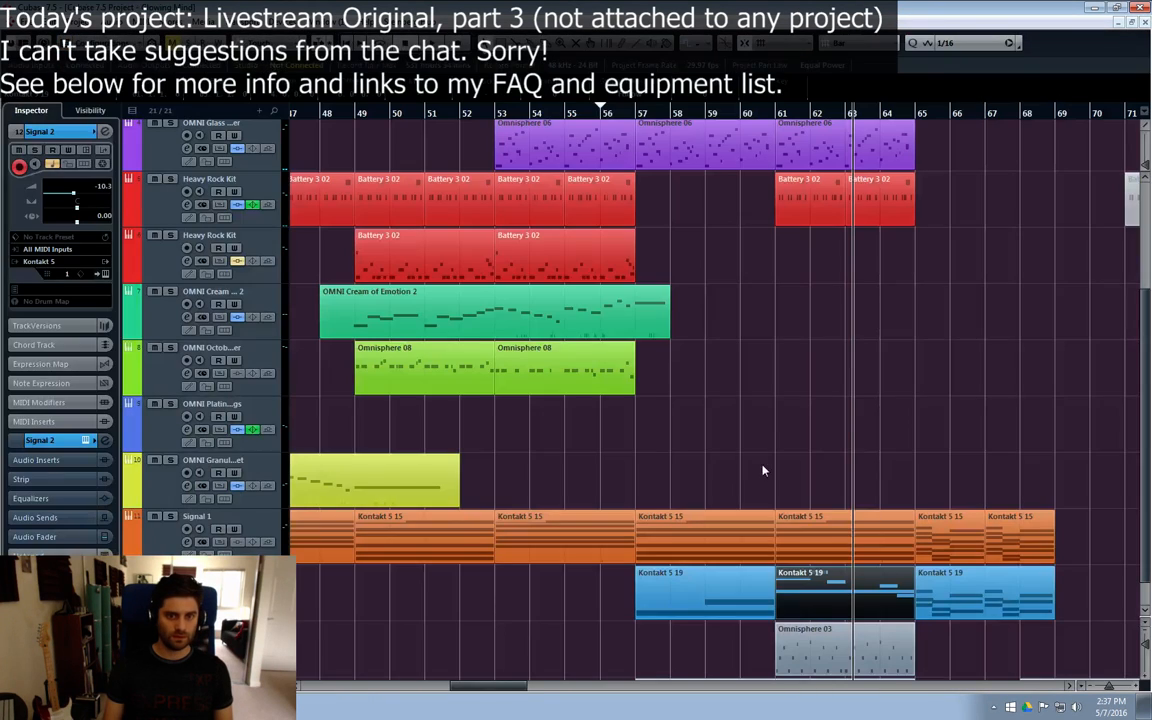
# Step: Trim the C3 and D#3 notes in the Signal 2 part at bar 57 to end at bar 61, and close the Key Editor
pyautogui.doubleClick(748, 574)
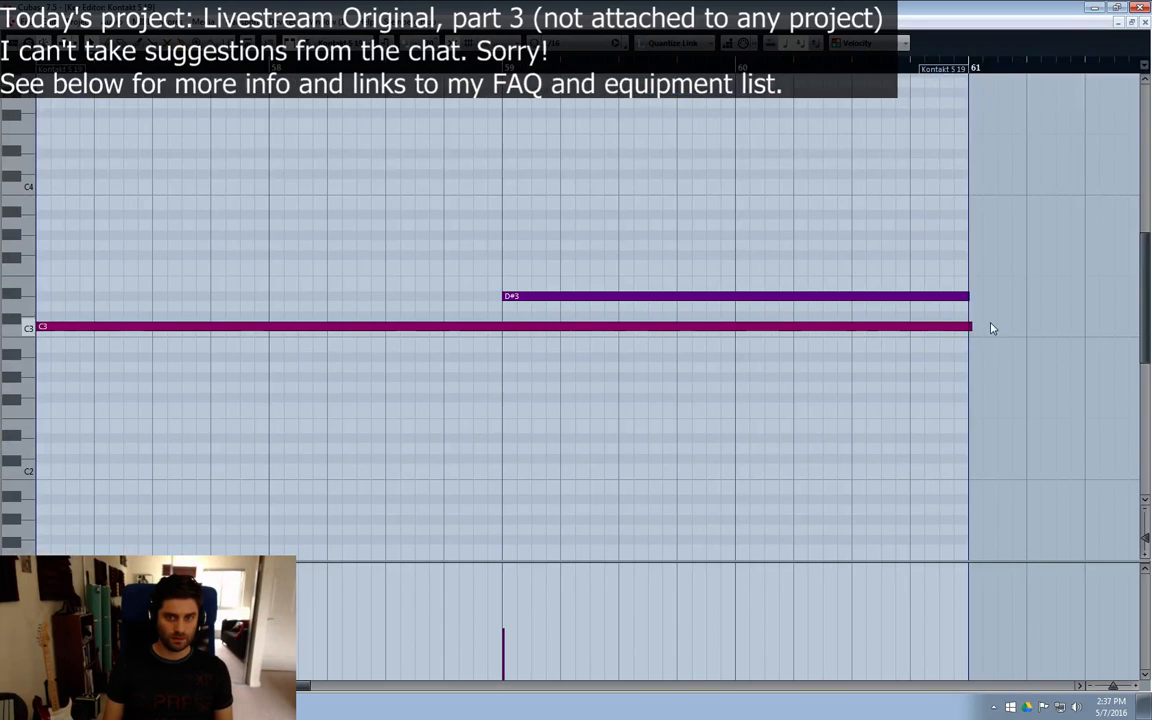
pyautogui.moveTo(971, 326); pyautogui.dragTo(972, 326)
pyautogui.click(963, 296)
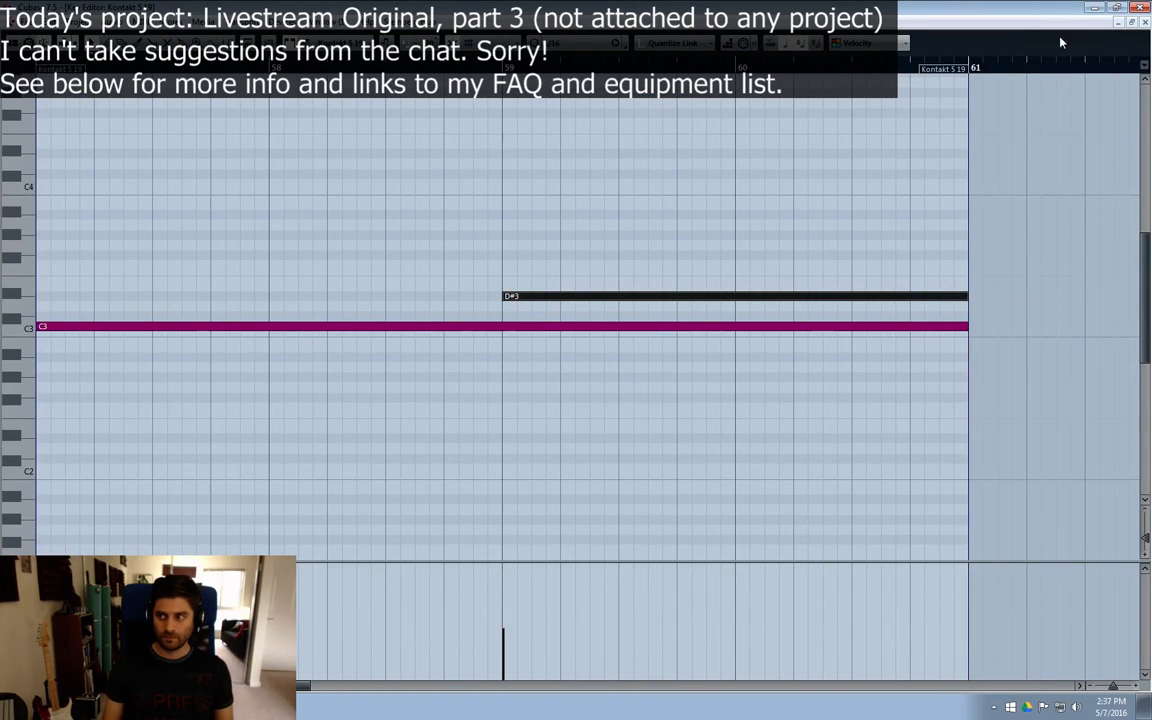
pyautogui.click(1144, 23)
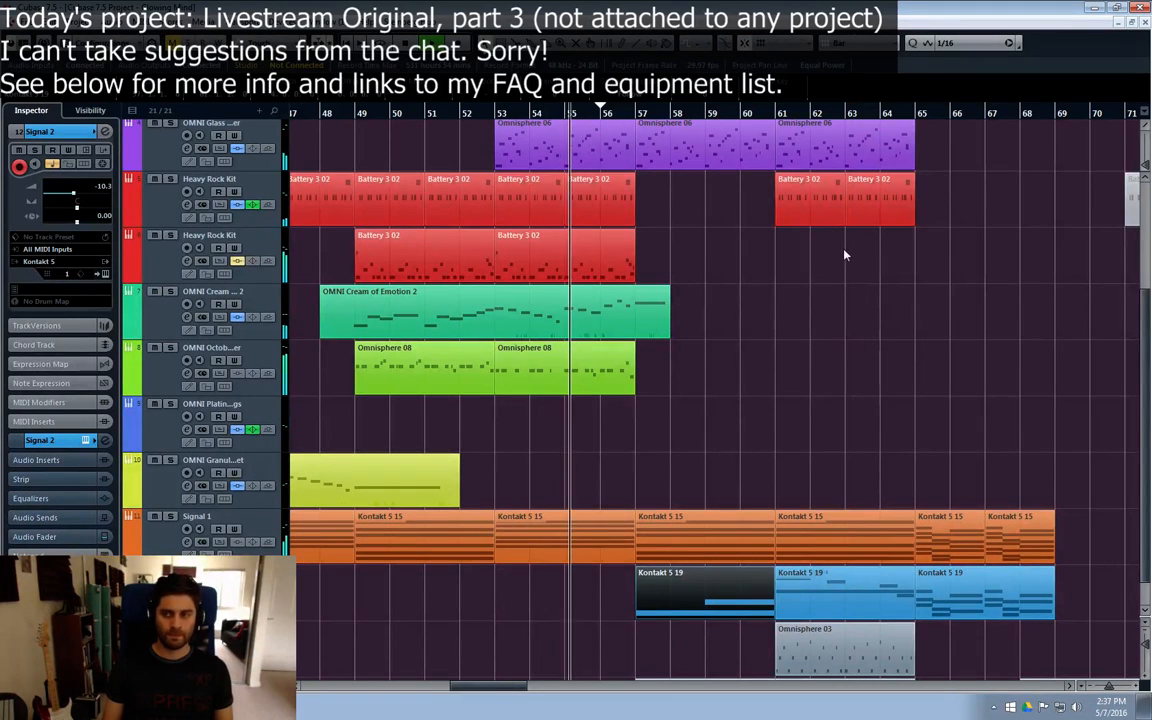
# Step: Inspect the Signal 2 channel settings, close them, and show the Volume automation lane of the upper Heavy Rock Kit track
pyautogui.click(187, 597)
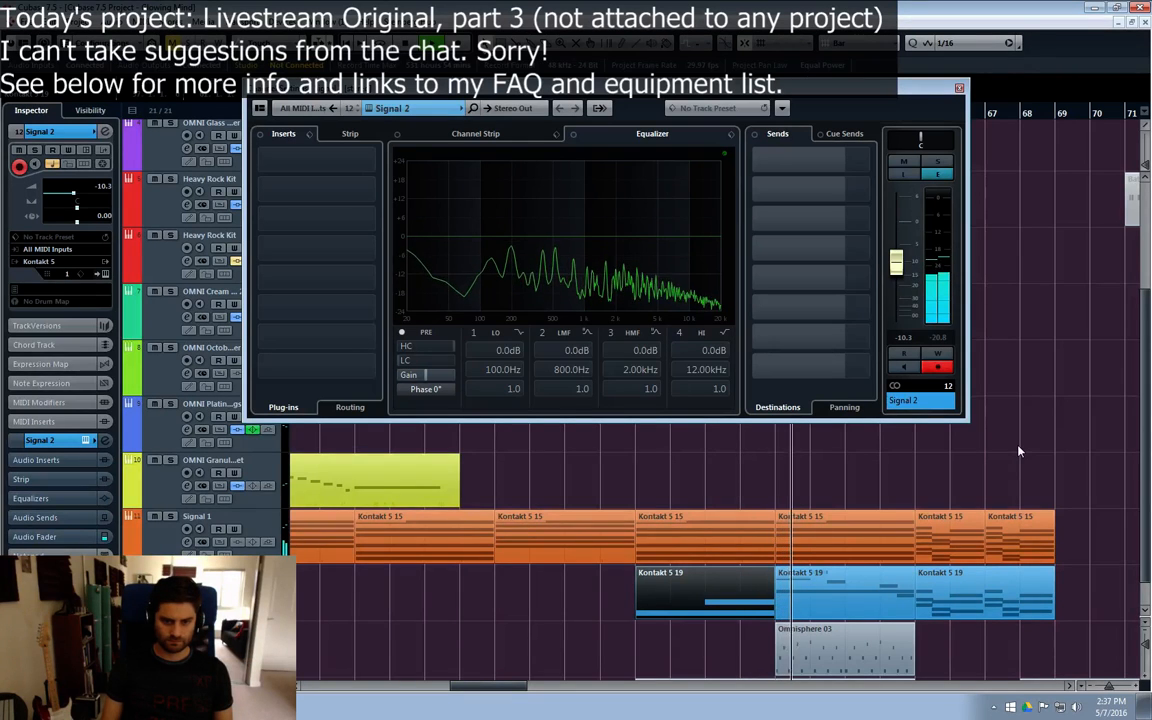
pyautogui.click(959, 88)
pyautogui.scroll(2, 580, 290)
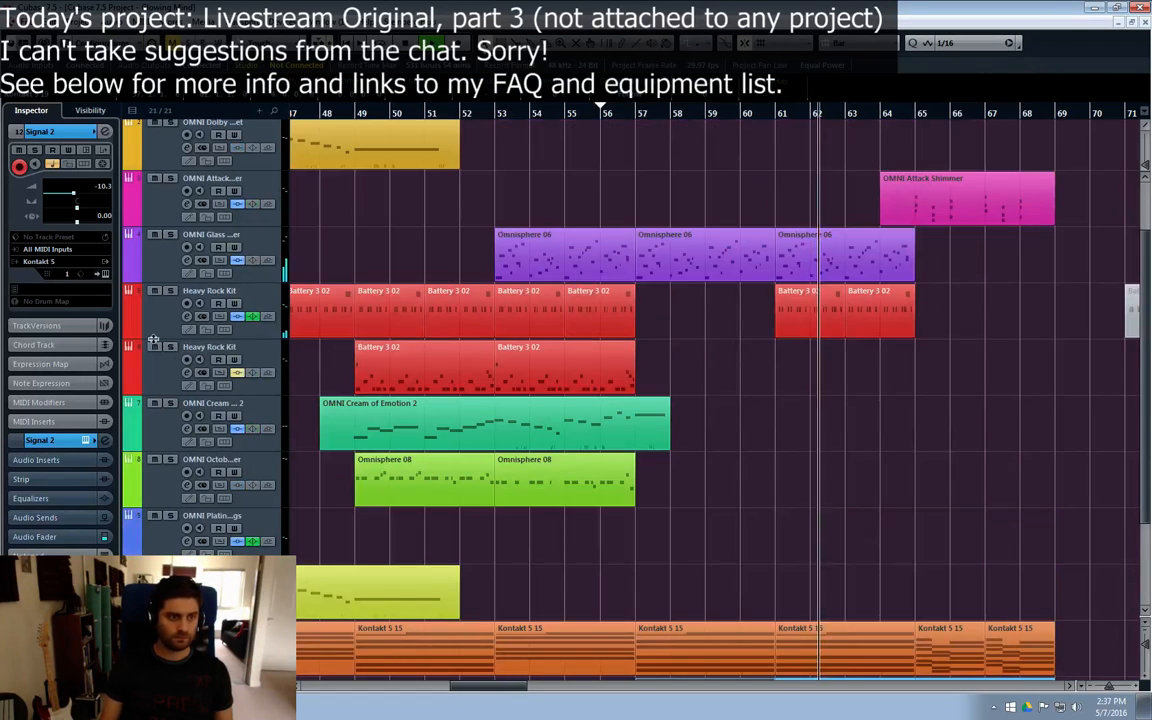
pyautogui.click(130, 333)
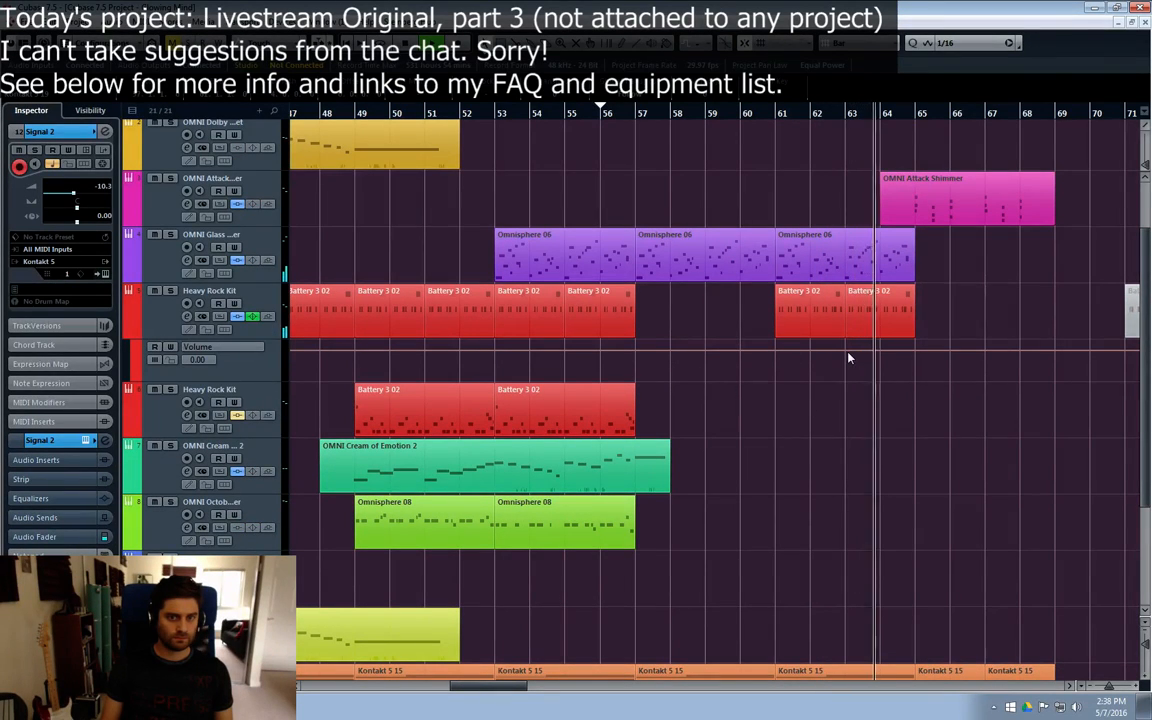
# Step: Mute the A#1 notes and raise the note velocities in the upper Heavy Rock Kit part at bar 61, and close the Key Editor
pyautogui.click(825, 318)
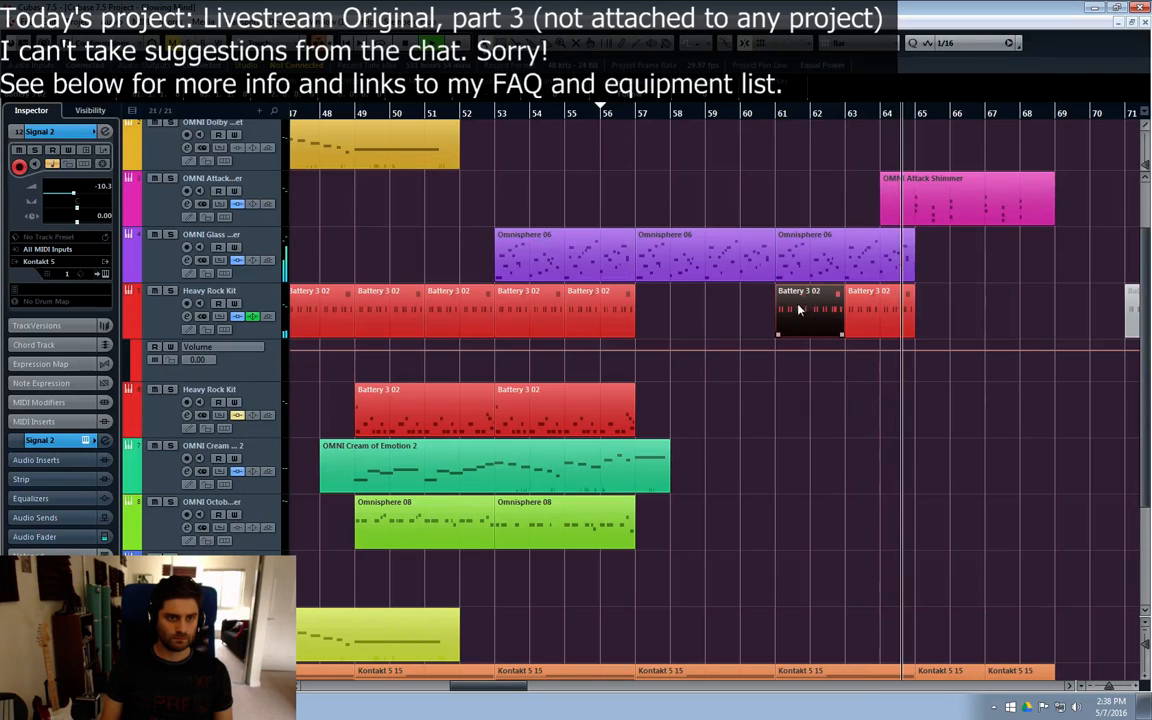
pyautogui.doubleClick(815, 314)
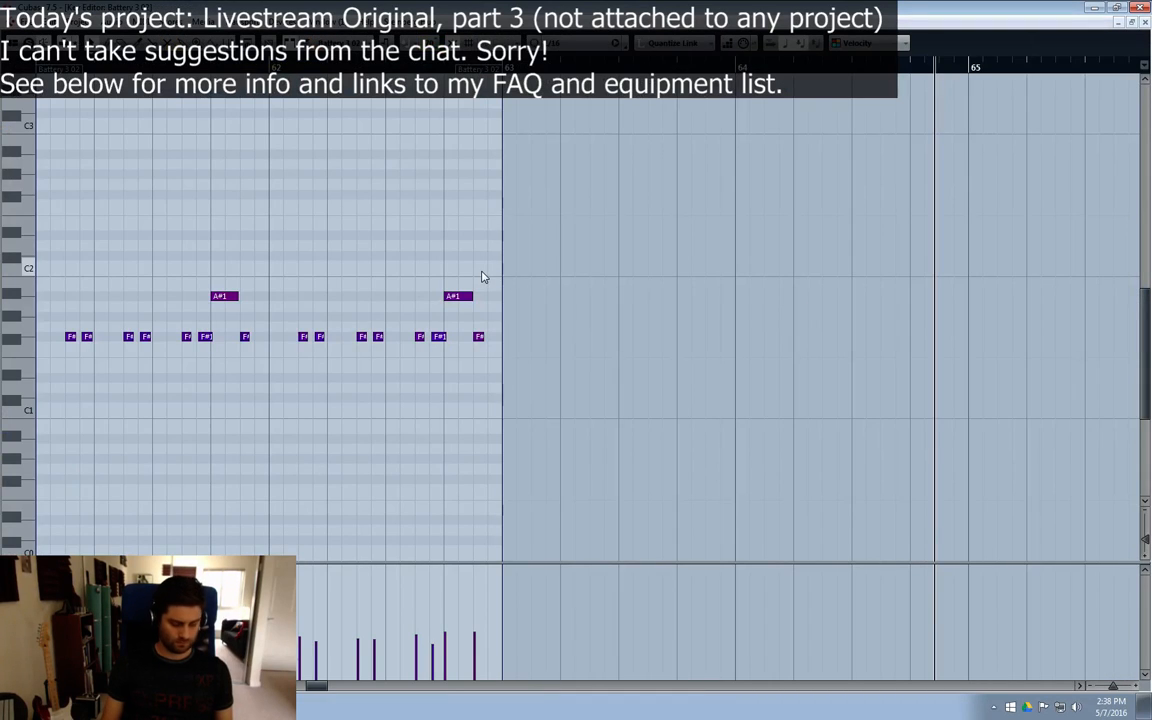
pyautogui.moveTo(494, 270); pyautogui.dragTo(209, 311)
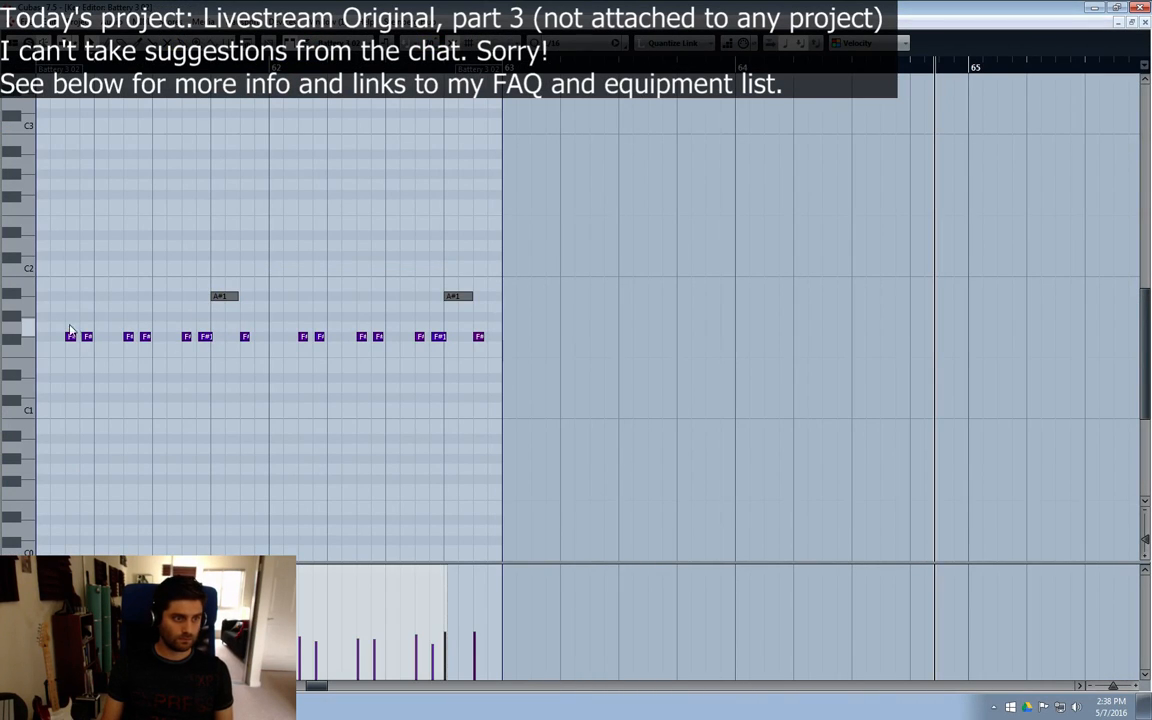
pyautogui.moveTo(43, 304); pyautogui.dragTo(498, 396)
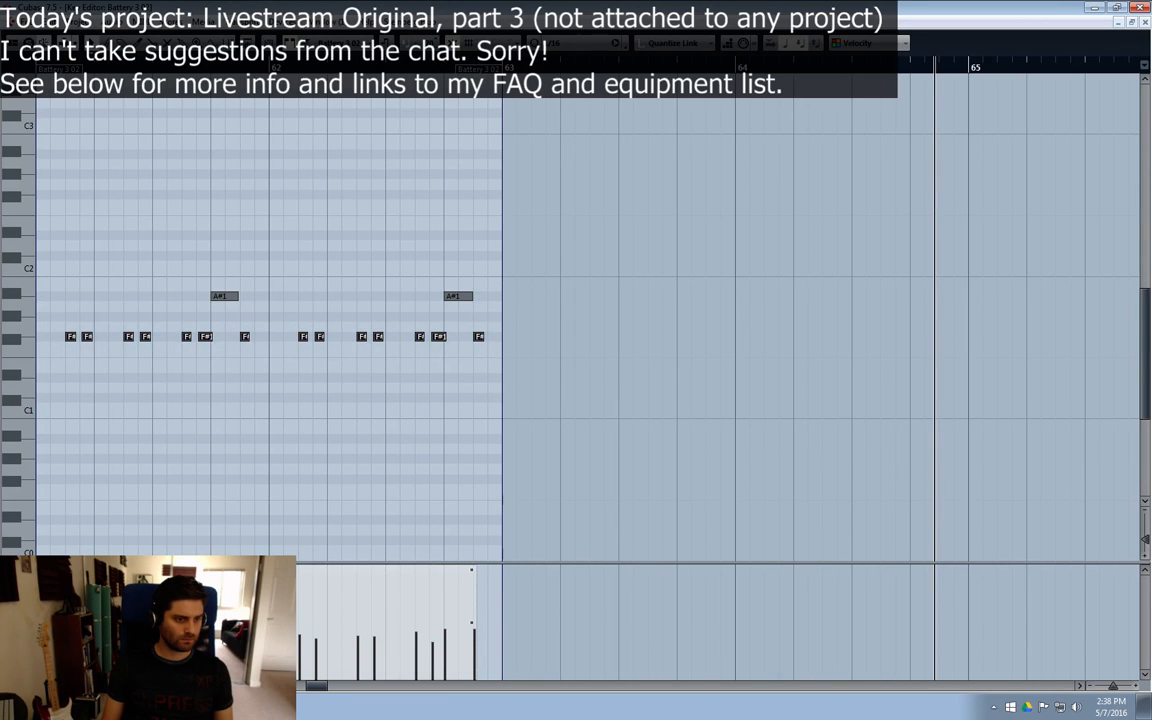
pyautogui.click(1145, 23)
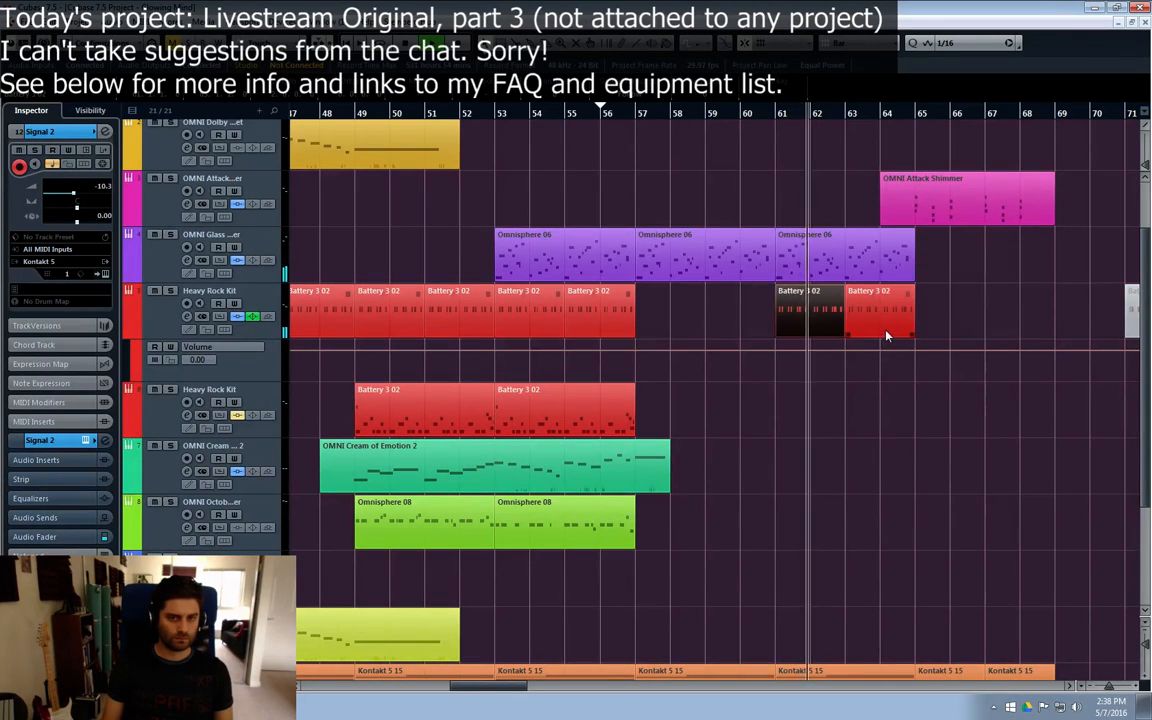
# Step: Replace the upper Heavy Rock Kit part at bar 63 with a duplicate of the edited part at bar 61
pyautogui.click(858, 325)
pyautogui.press('Delete')
pyautogui.click(838, 325)
pyautogui.hotkey('ctrl', 'd')
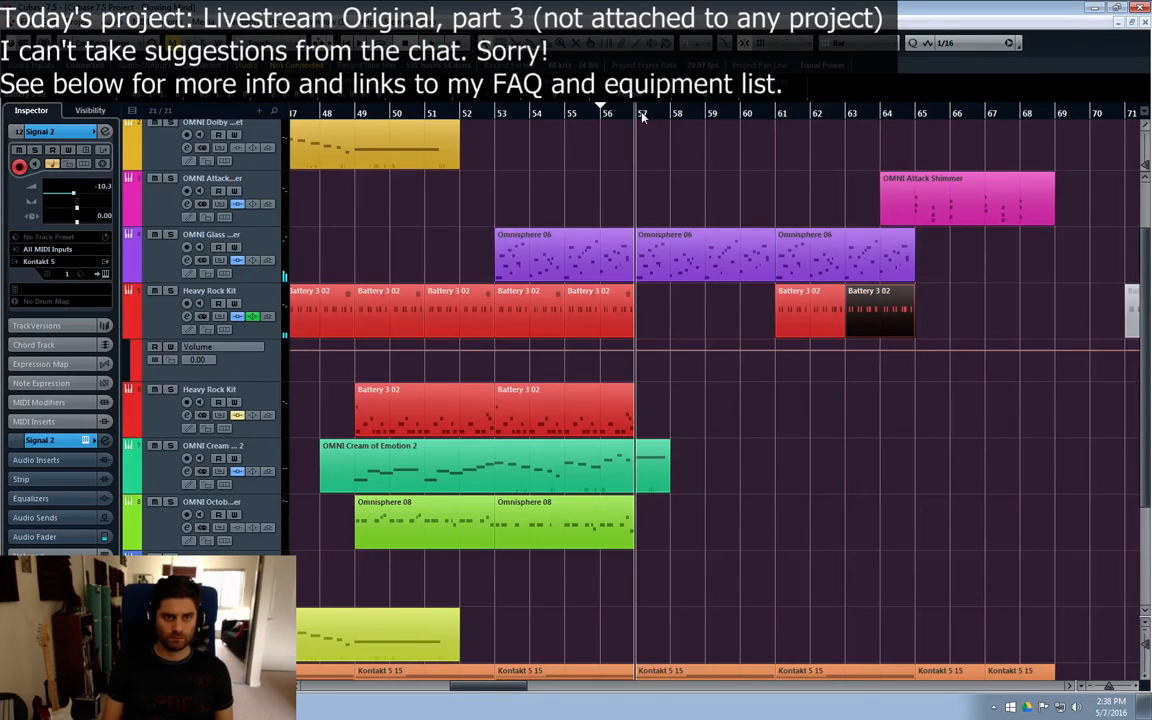
# Step: Check the notes and velocities of the upper Heavy Rock Kit part at bar 61 in the Key Editor, and close it
pyautogui.doubleClick(812, 319)
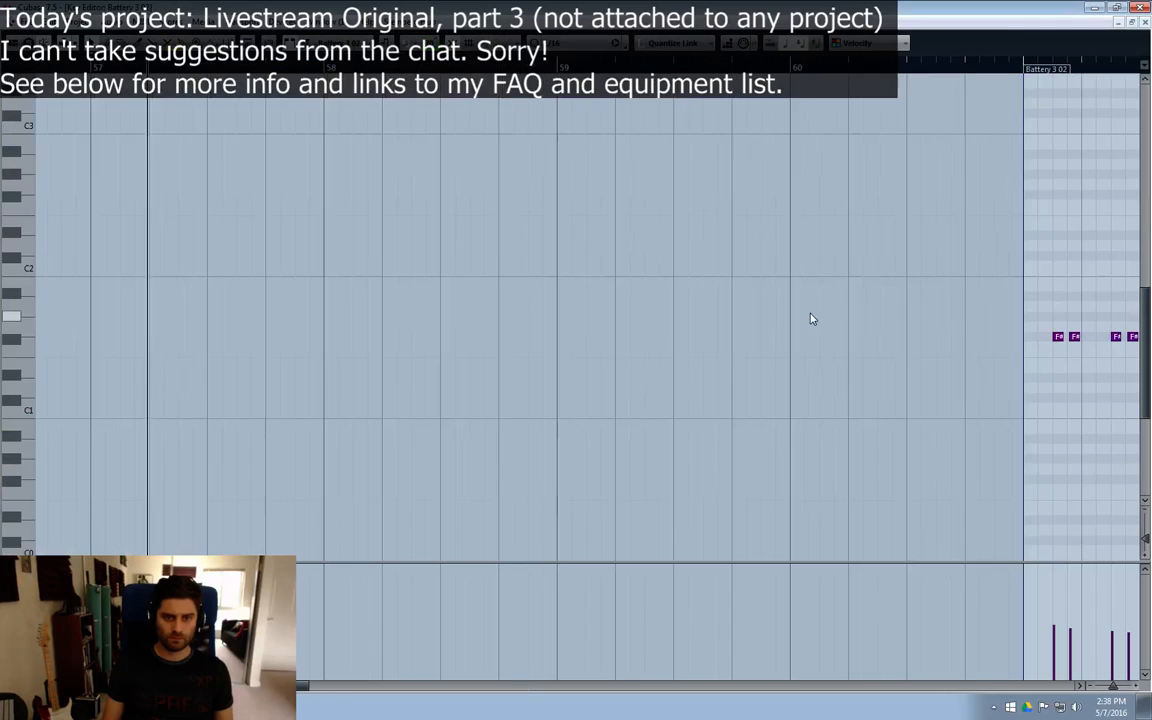
pyautogui.click(1079, 687)
pyautogui.click(1079, 687)
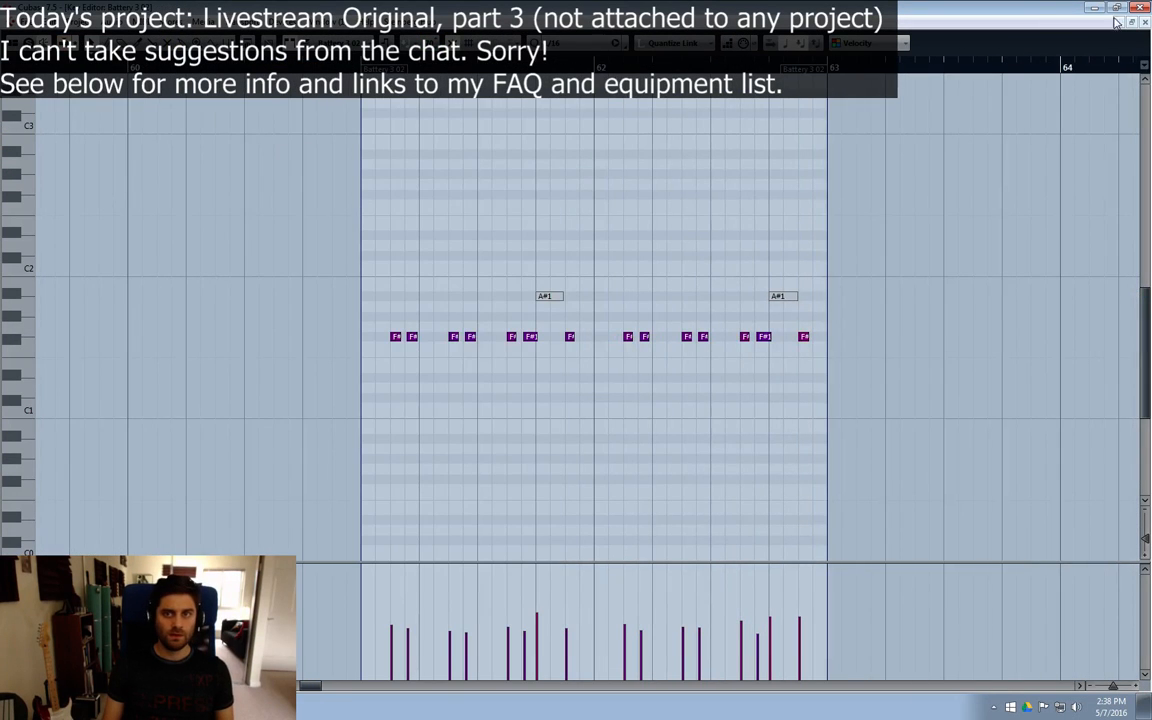
pyautogui.click(1145, 22)
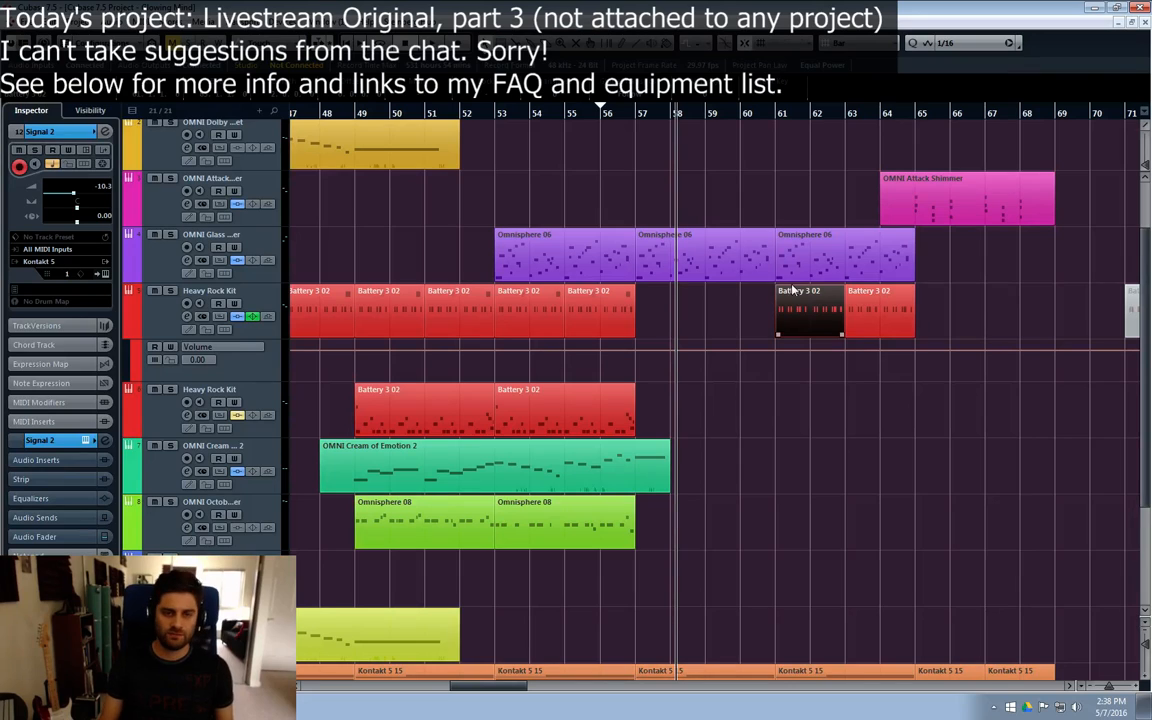
# Step: Listen to the passage with the new drums from bars 60 and 61, and move the playback position to bar 57
pyautogui.click(745, 116)
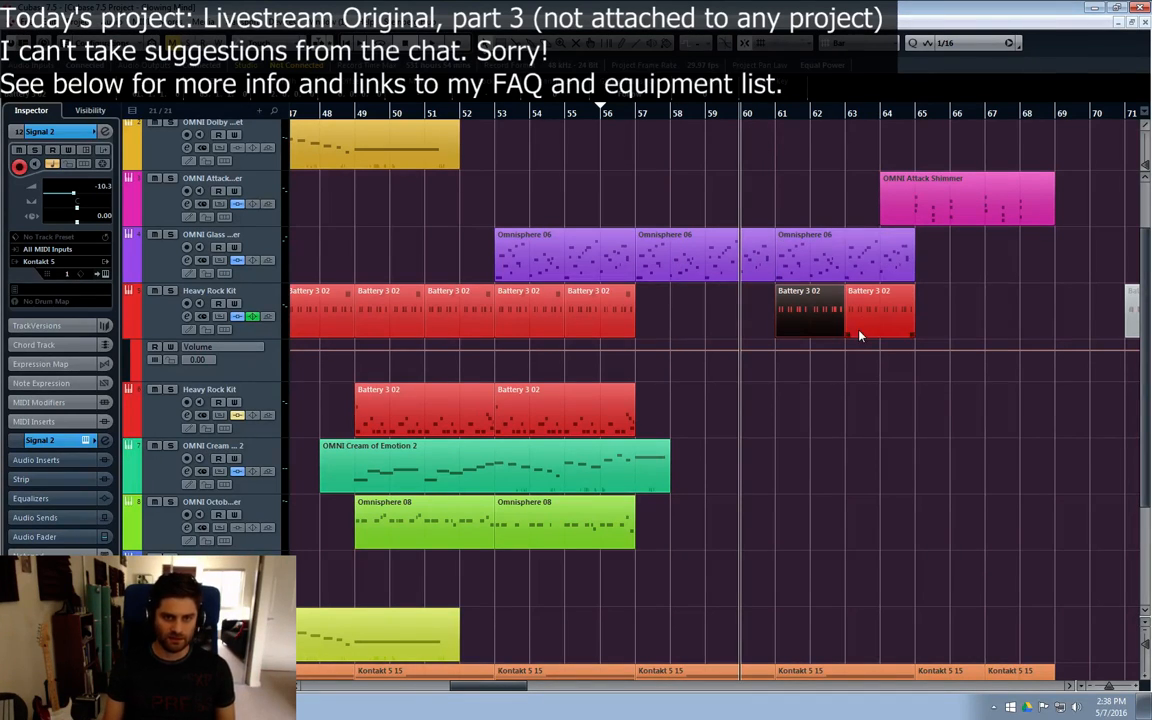
pyautogui.click(778, 116)
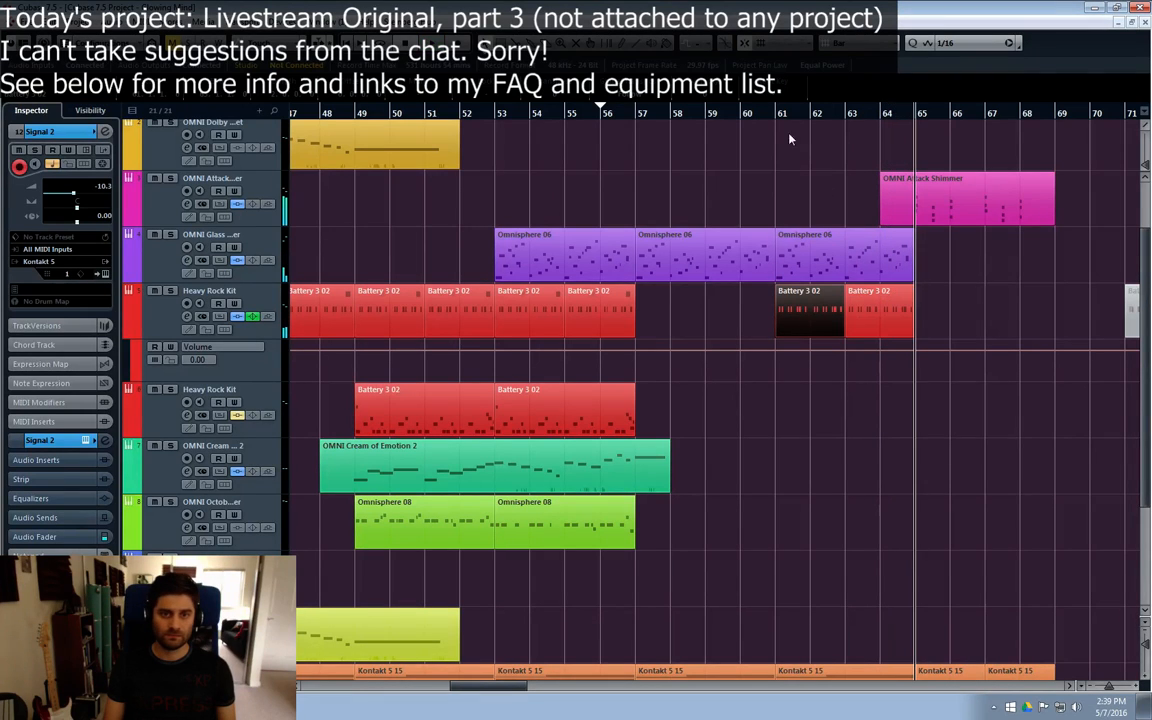
pyautogui.click(747, 116)
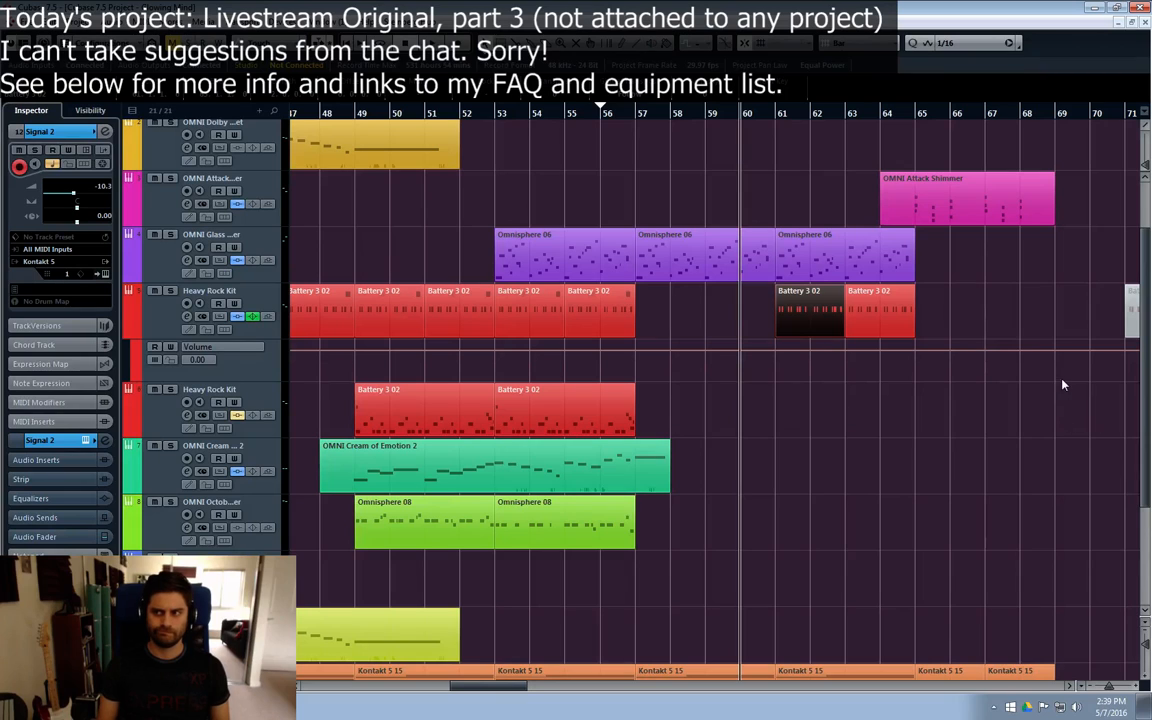
pyautogui.click(643, 113)
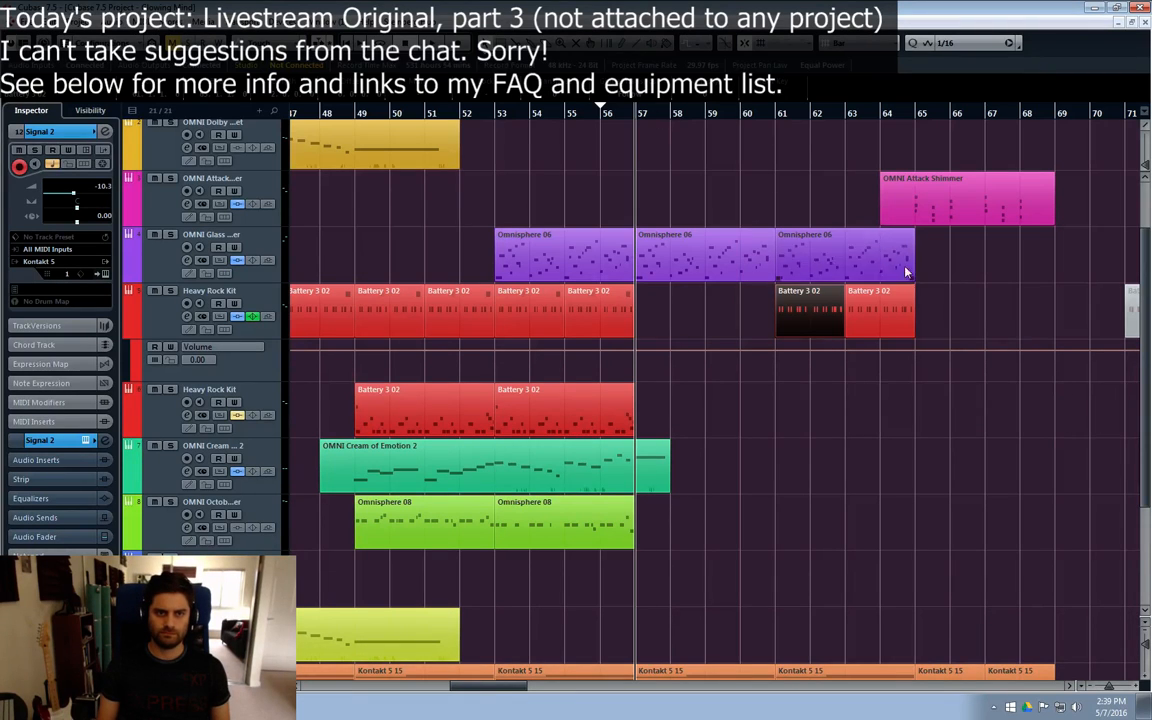
# Step: Hide the Volume automation lane of the upper Heavy Rock Kit track and leave no part selected
pyautogui.click(987, 401)
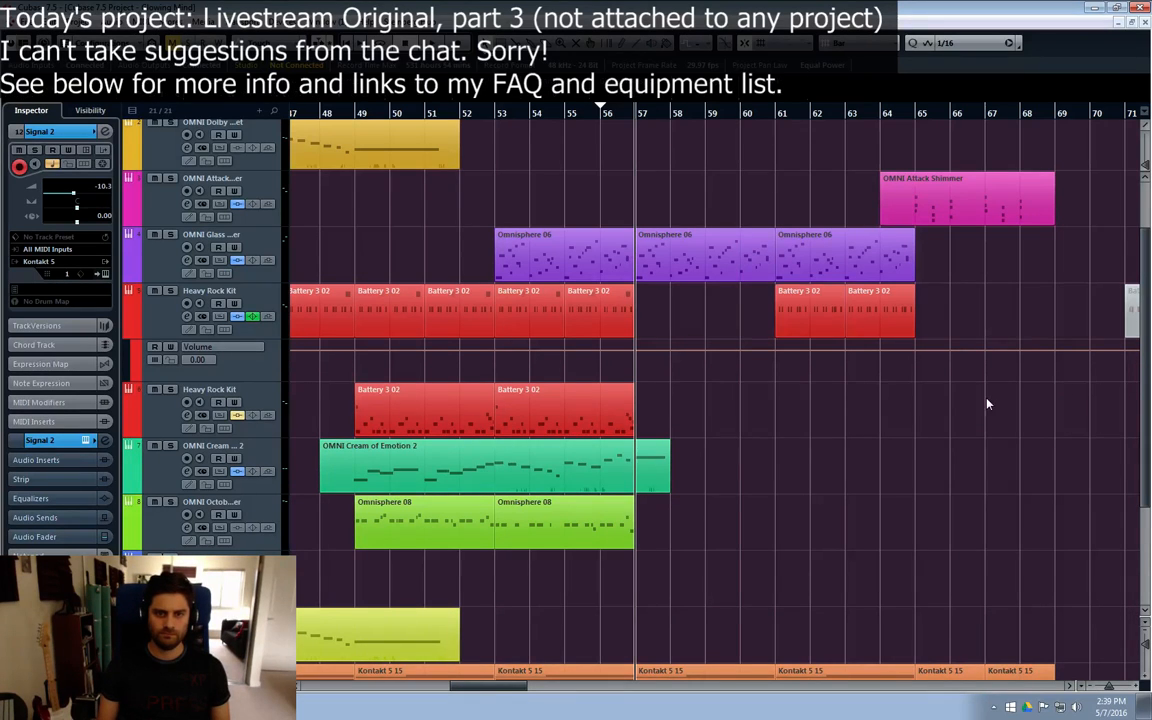
pyautogui.click(121, 322)
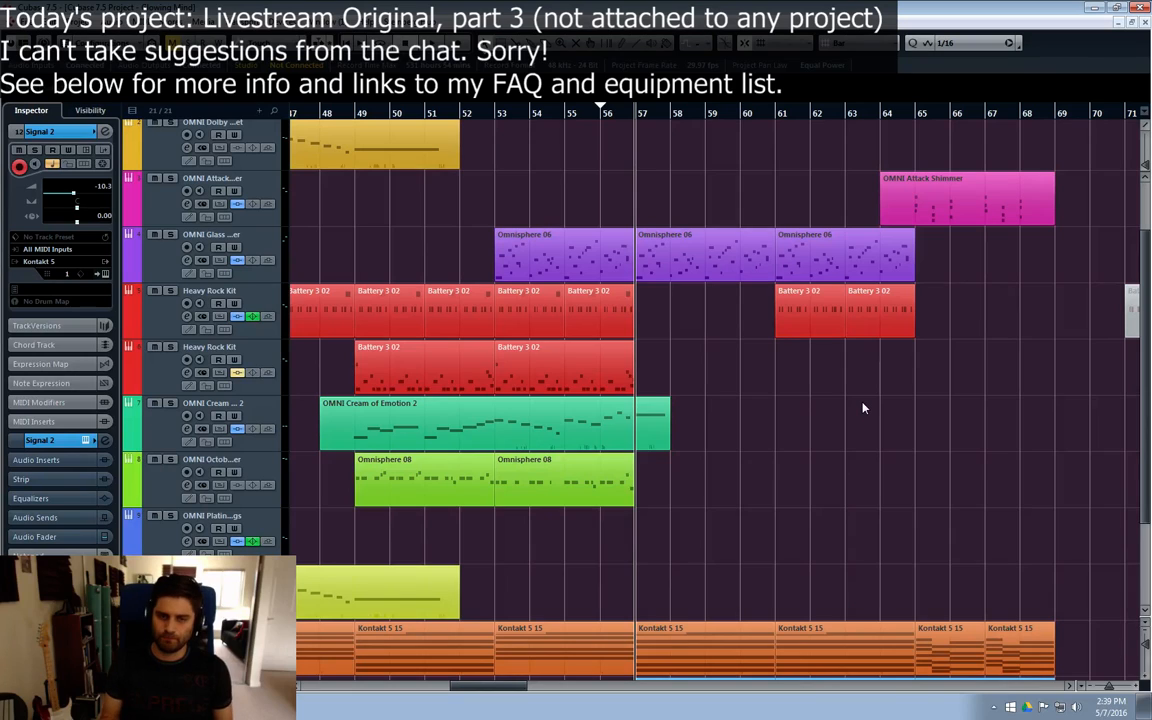
pyautogui.click(815, 305)
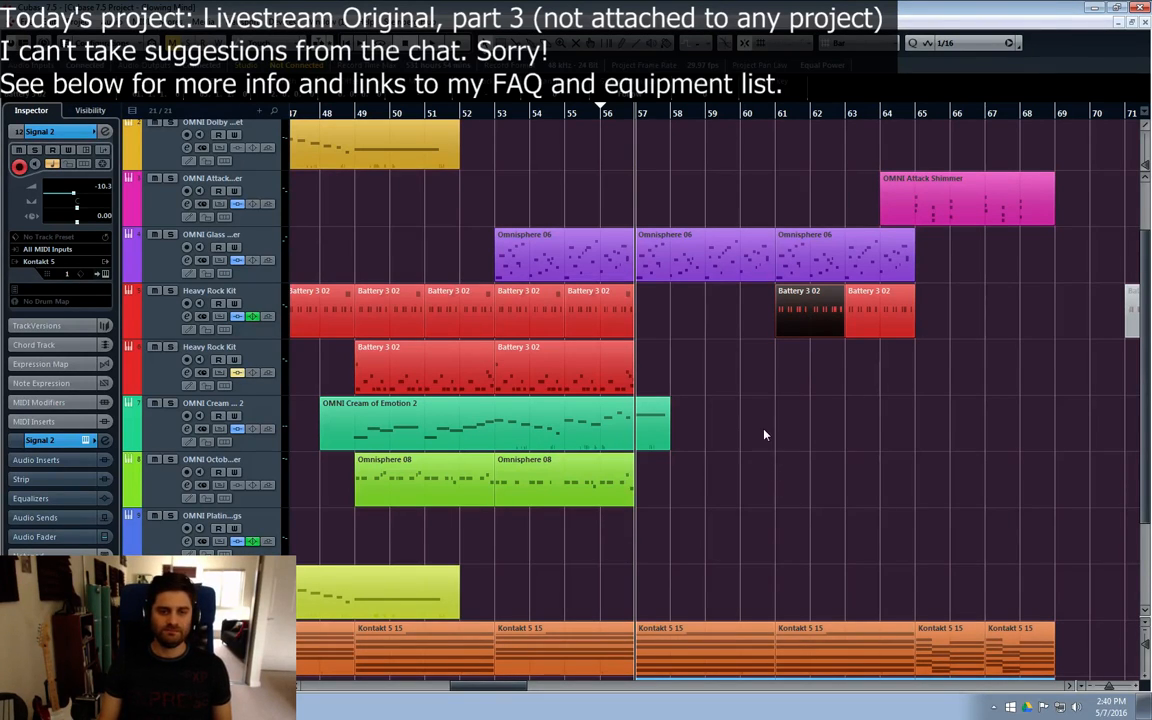
pyautogui.click(744, 323)
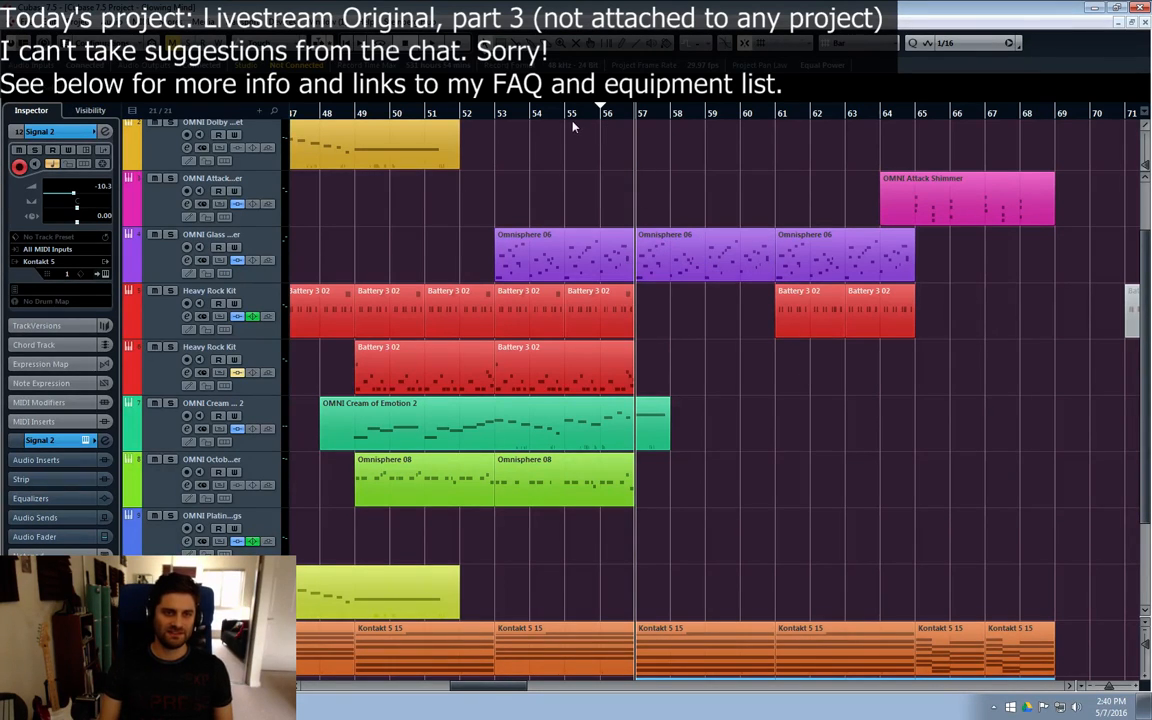
# Step: Play the arrangement from bar 55 to hear the transition into bar 57
pyautogui.click(564, 116)
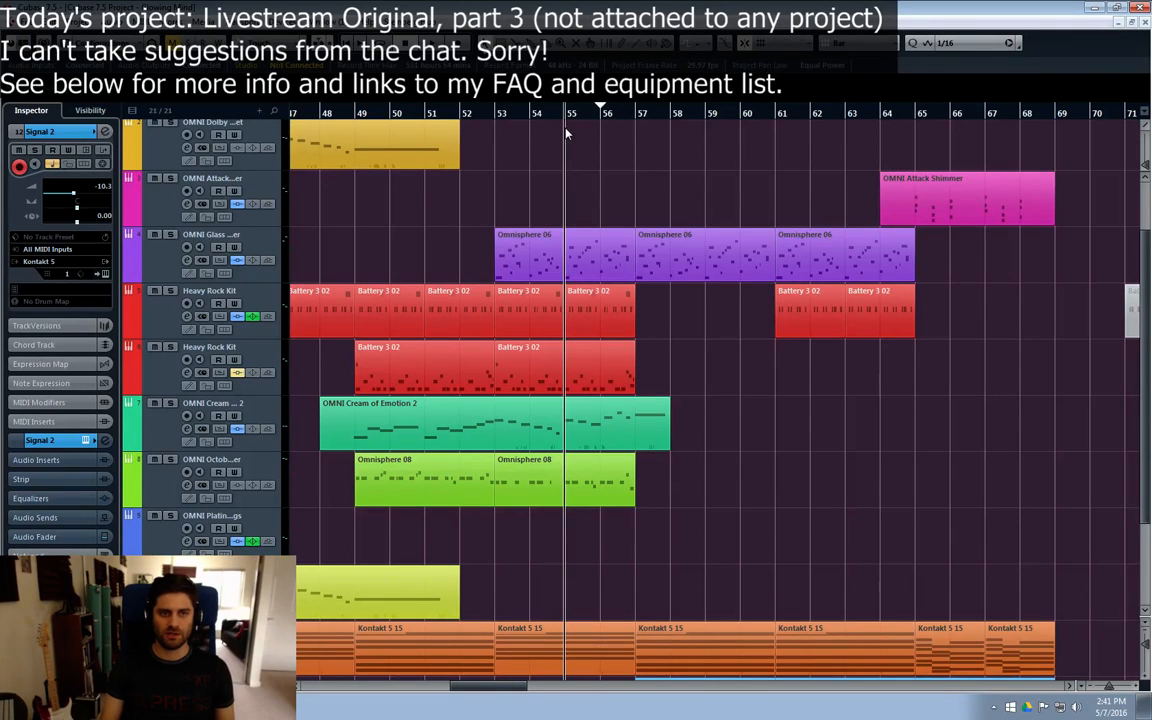
pyautogui.press('space')
pyautogui.press('space')
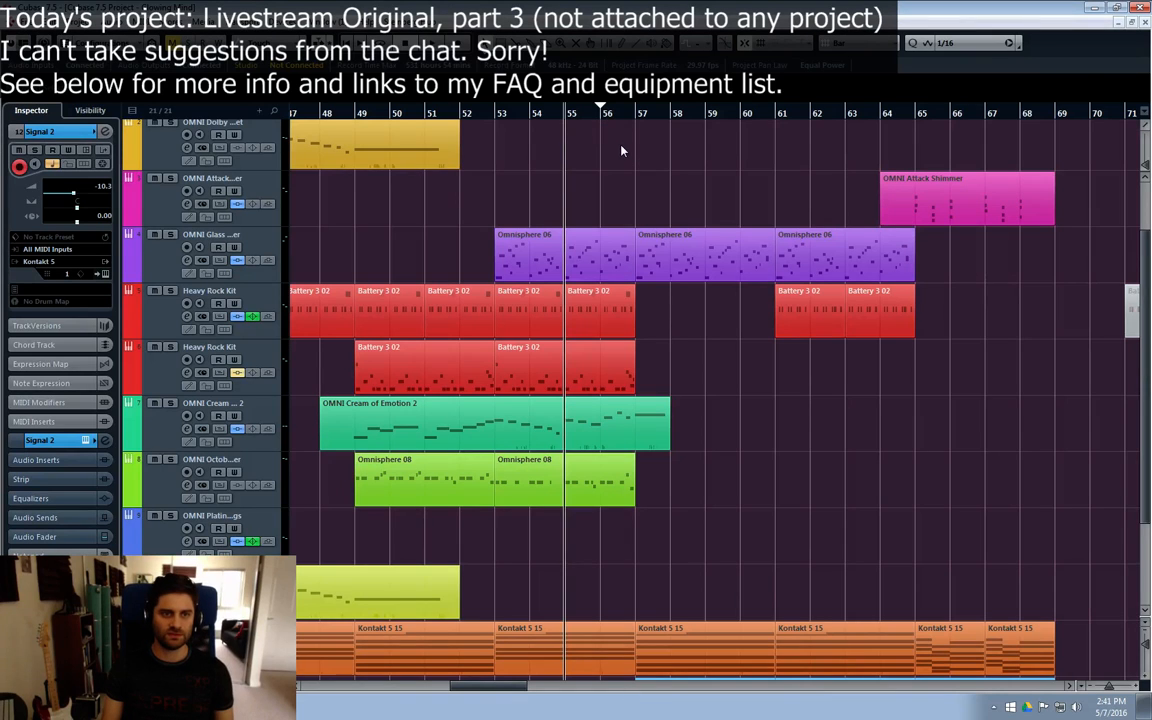
# Step: Insert the DualFilter effect in the first insert slot of the Signal 2 channel
pyautogui.scroll(-2, 700, 393)
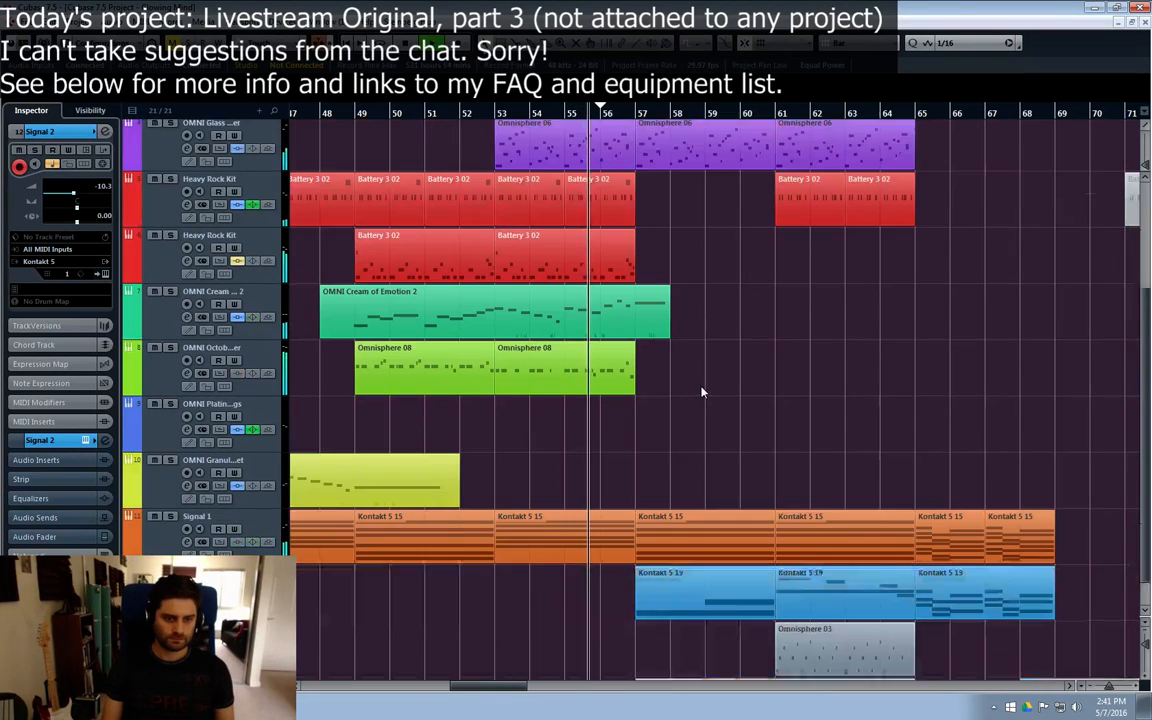
pyautogui.scroll(-1, 702, 393)
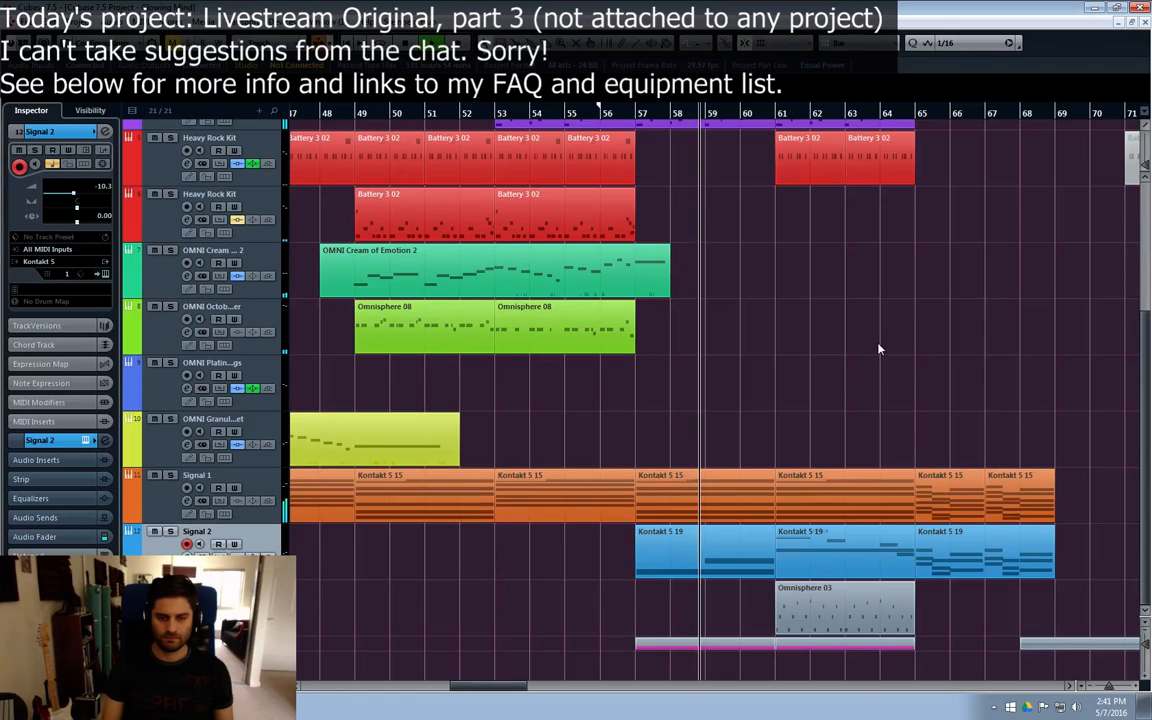
pyautogui.press('e')
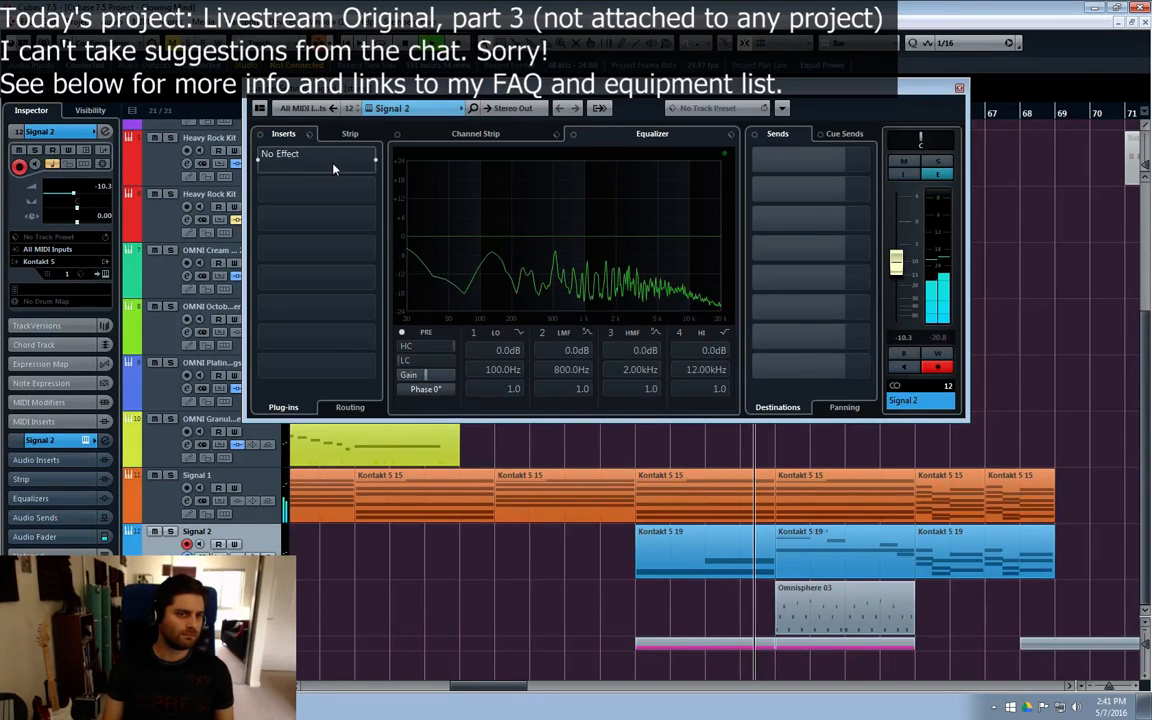
pyautogui.click(334, 168)
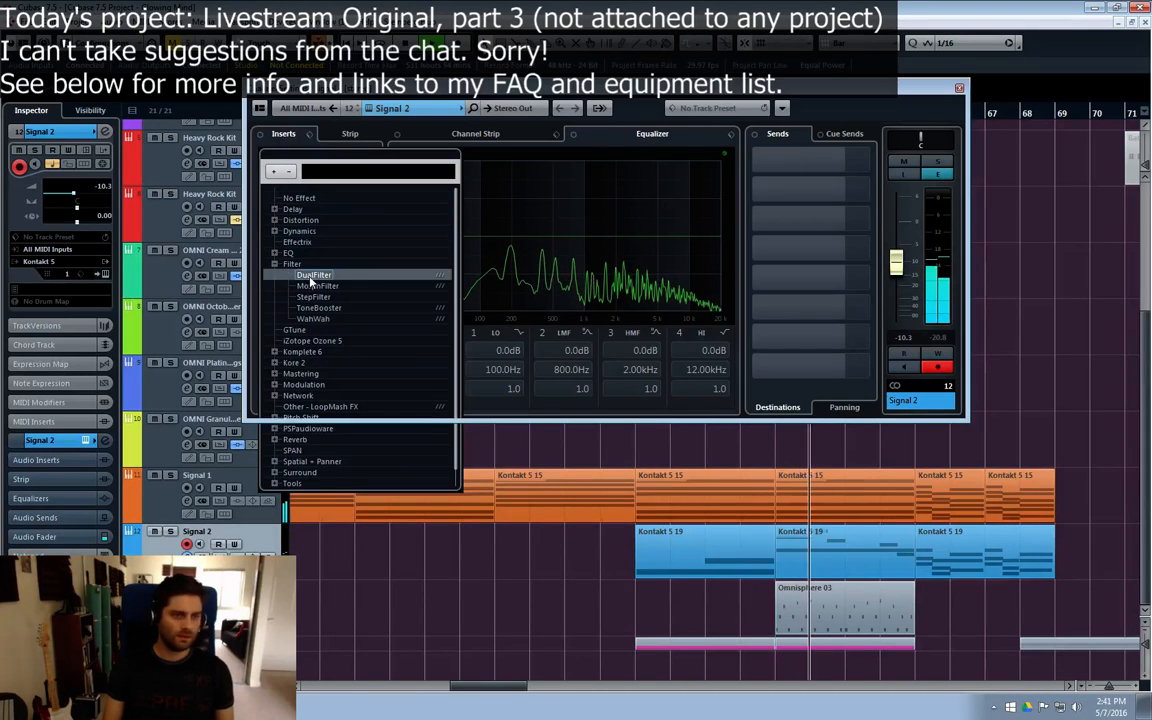
pyautogui.click(312, 275)
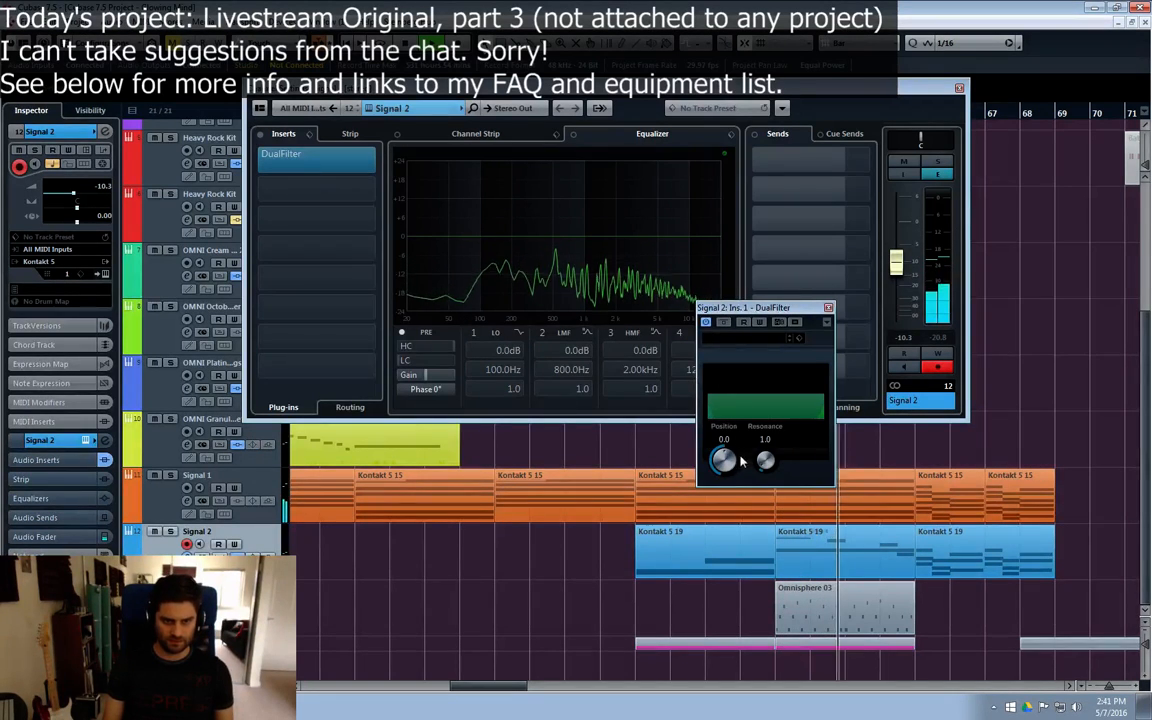
# Step: Set the DualFilter Position on Signal 2 to 27.7 during playback, and close the effect window
pyautogui.moveTo(758, 308); pyautogui.dragTo(391, 447)
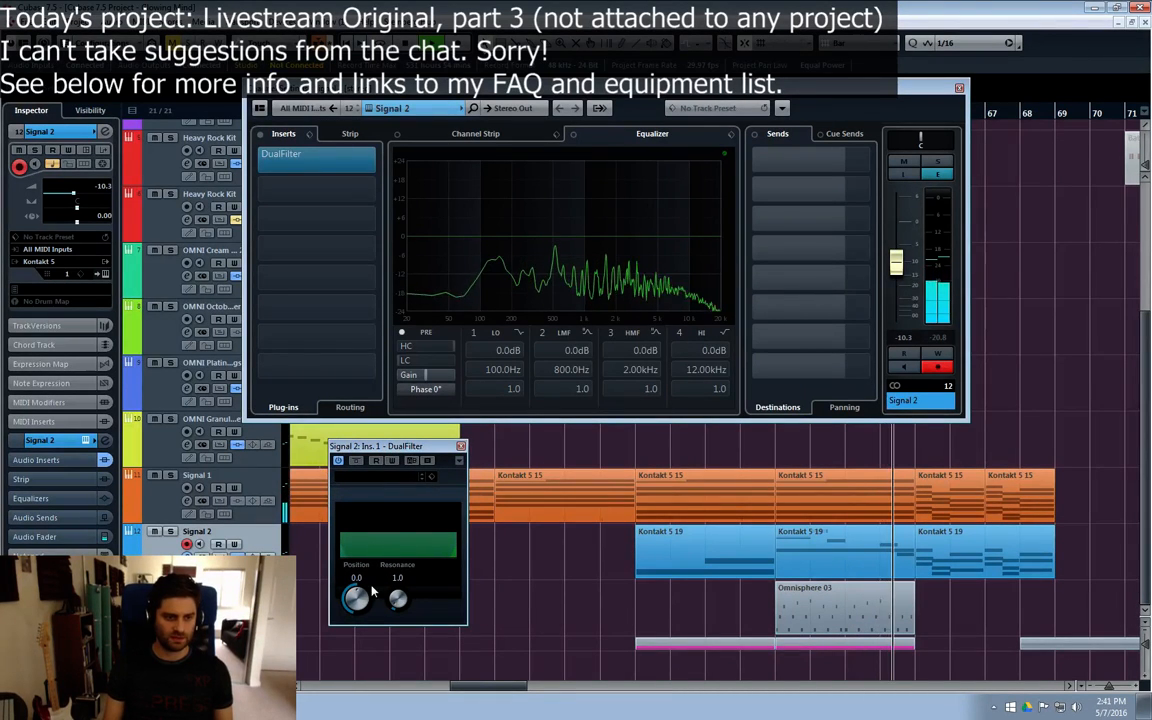
pyautogui.moveTo(372, 592); pyautogui.dragTo(362, 616)
pyautogui.moveTo(606, 88); pyautogui.dragTo(615, 149)
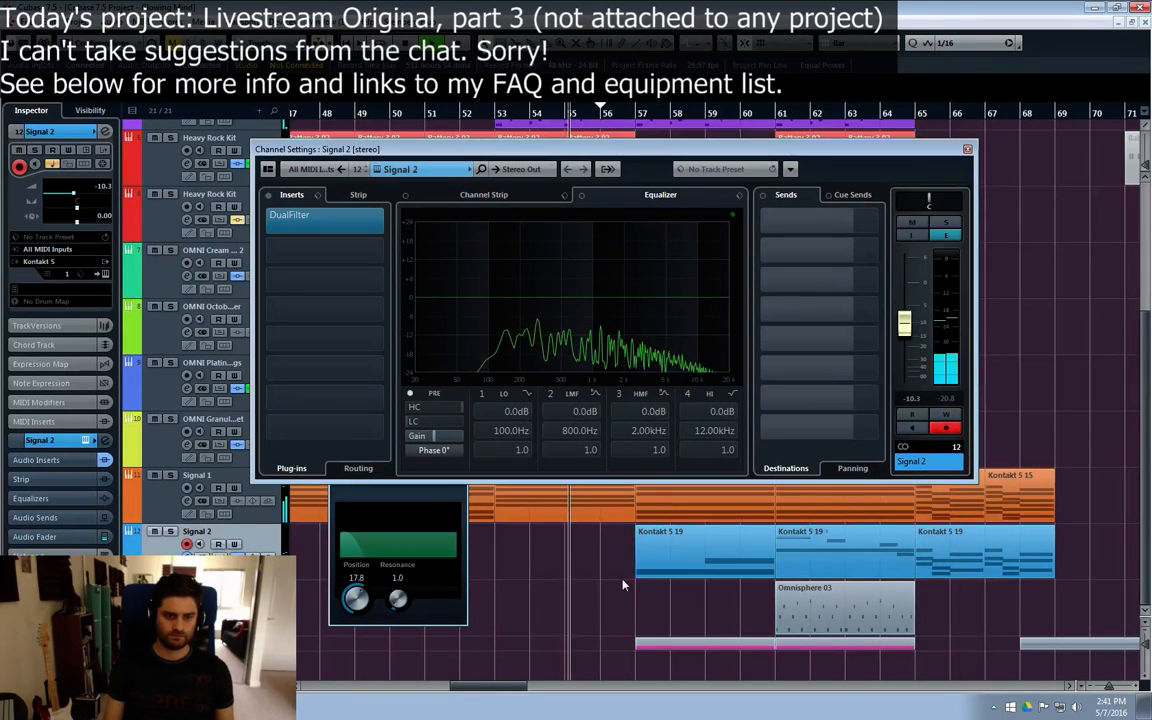
pyautogui.moveTo(356, 590); pyautogui.dragTo(367, 599)
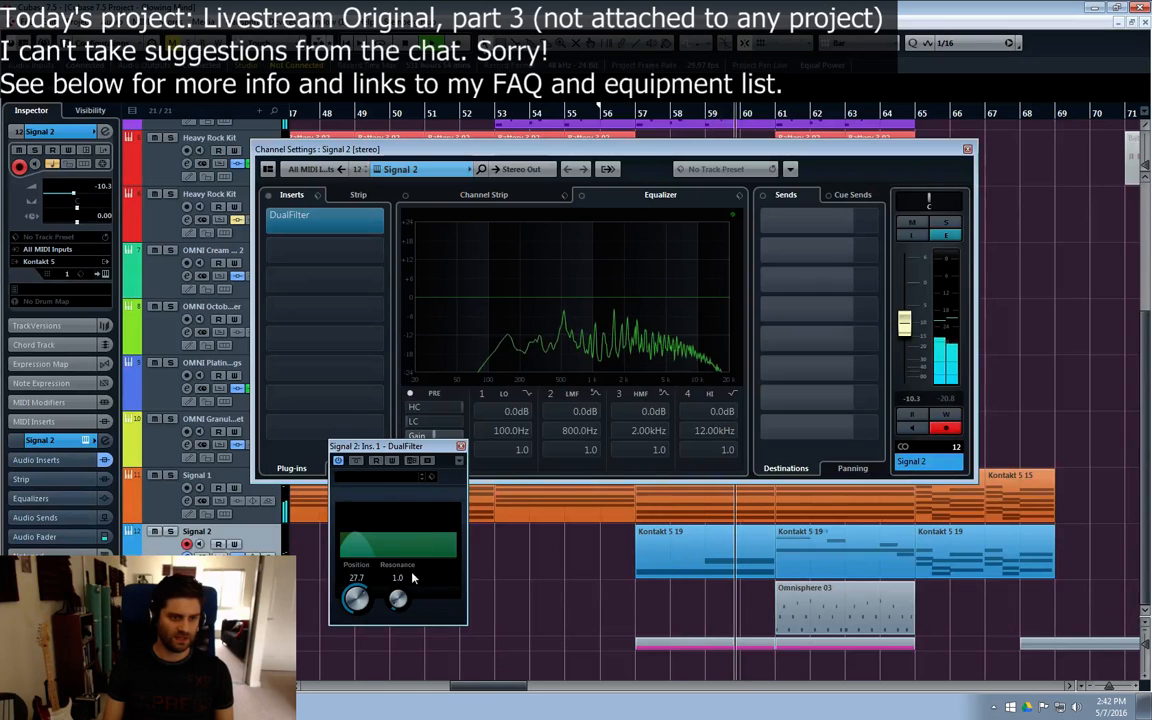
pyautogui.click(460, 445)
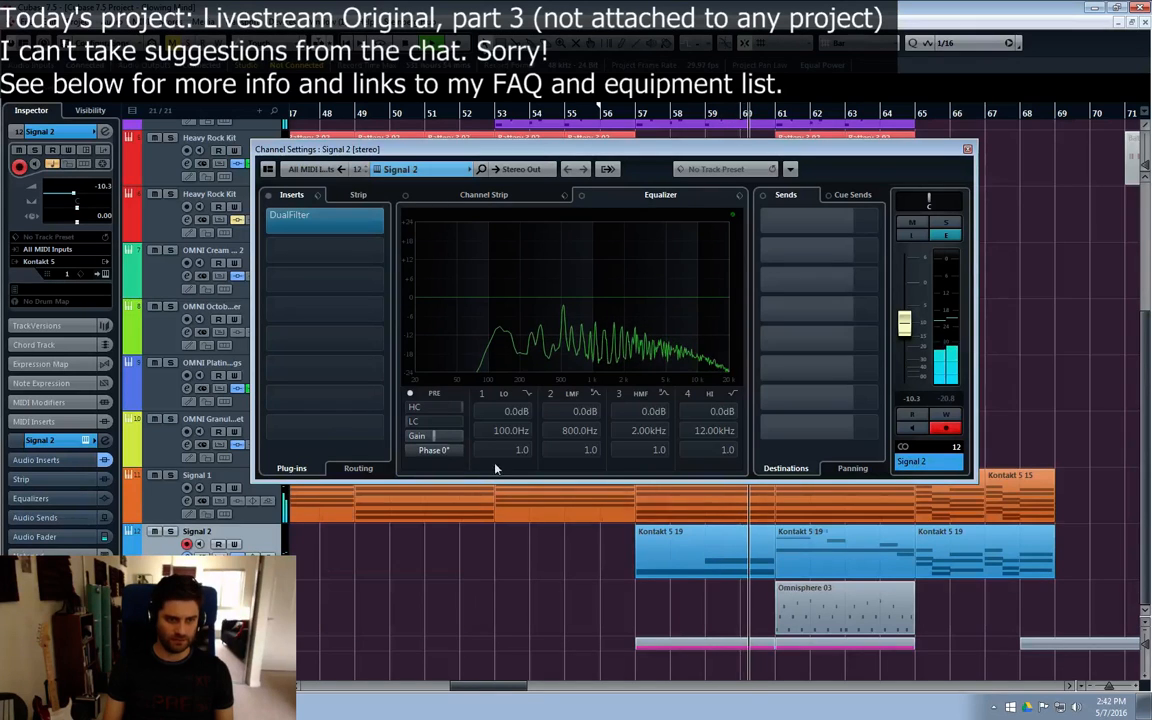
# Step: Compare Signal 2 with DualFilter bypassed and active, reopen the effect's settings, and move the playback position to bar 56
pyautogui.click(268, 221)
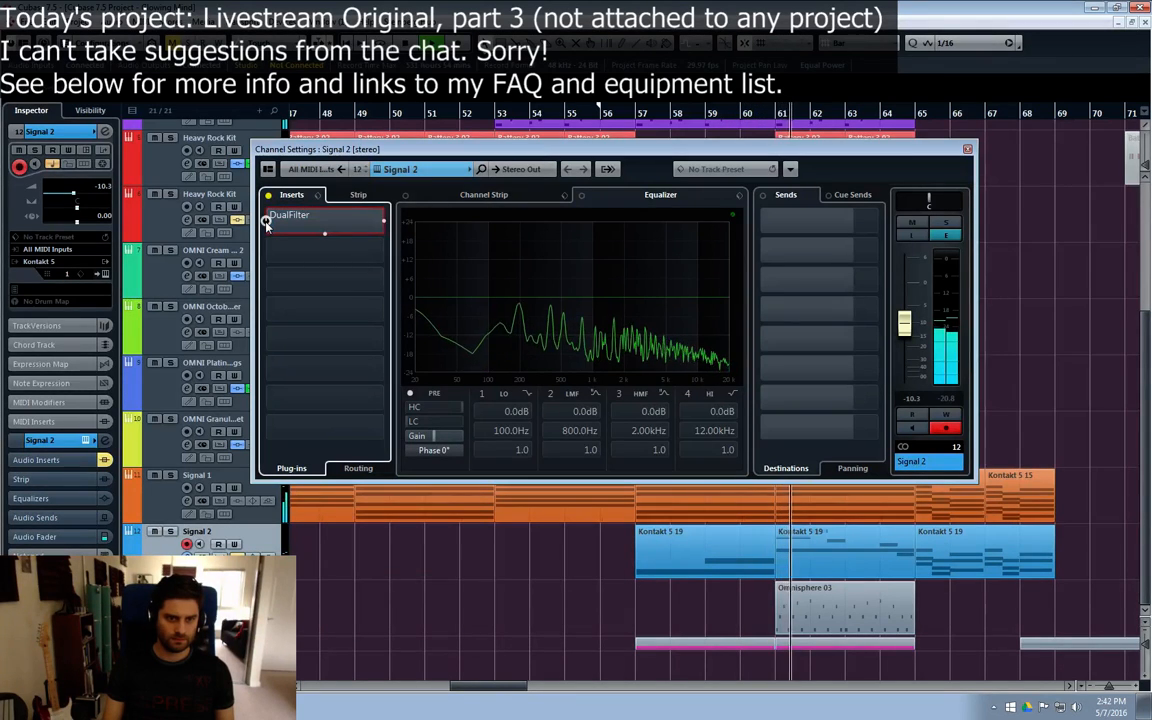
pyautogui.click(267, 222)
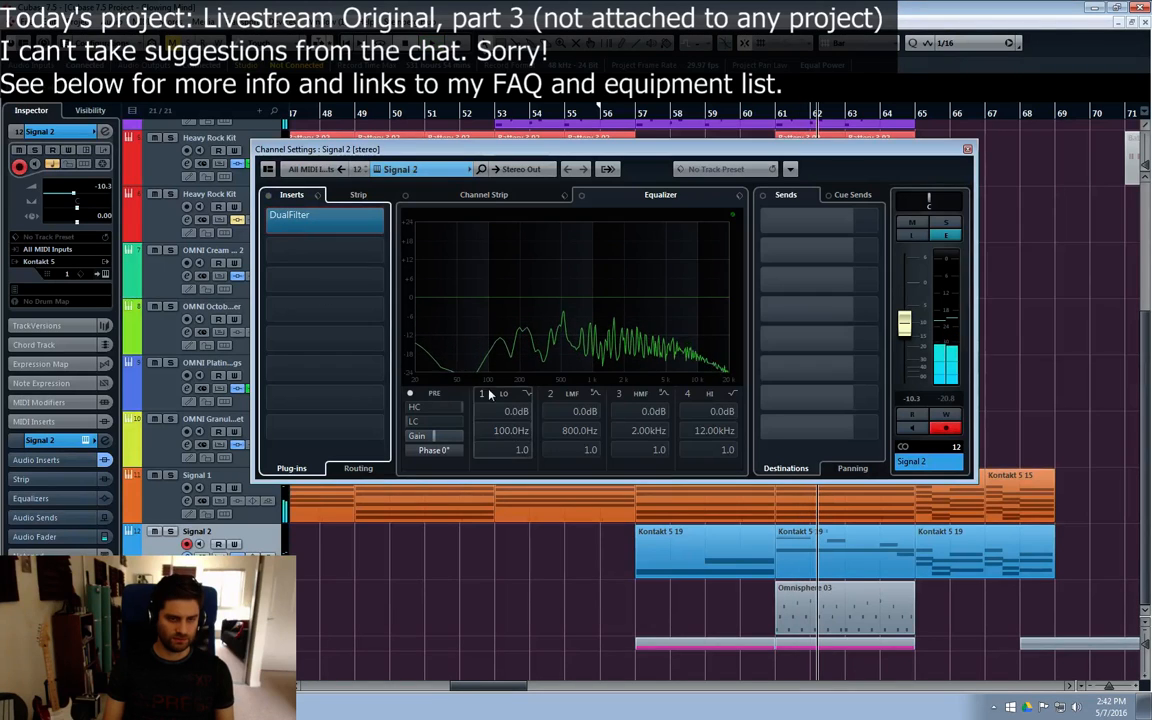
pyautogui.click(289, 214)
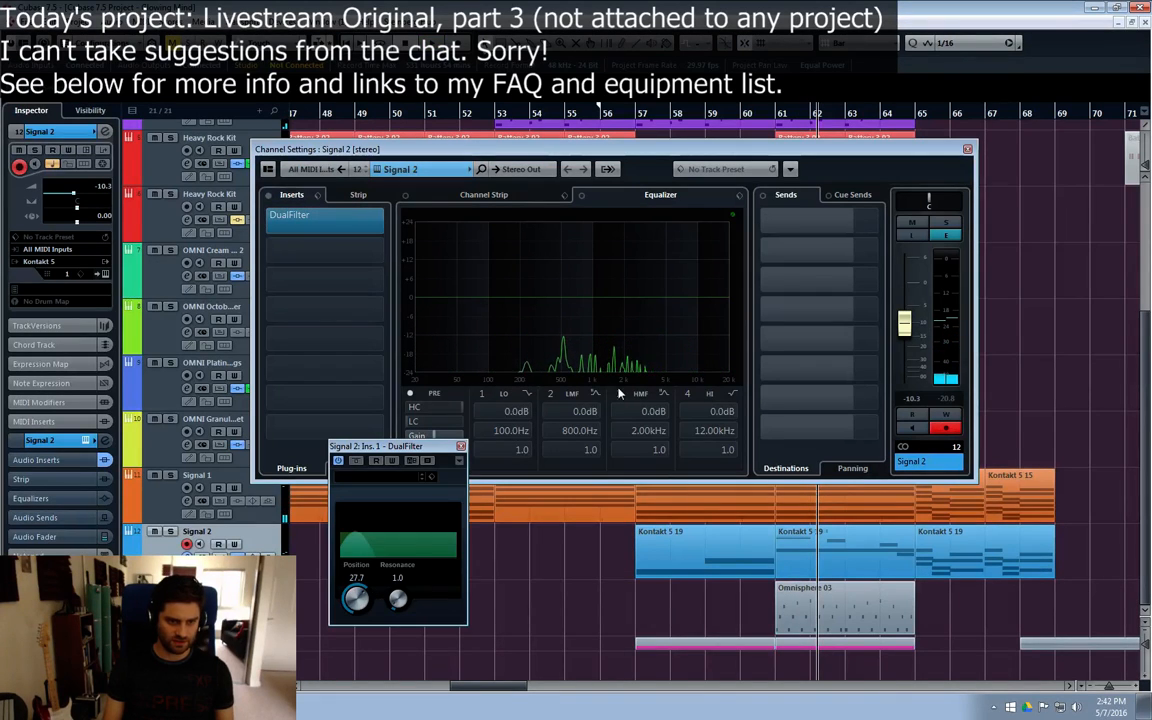
pyautogui.click(602, 113)
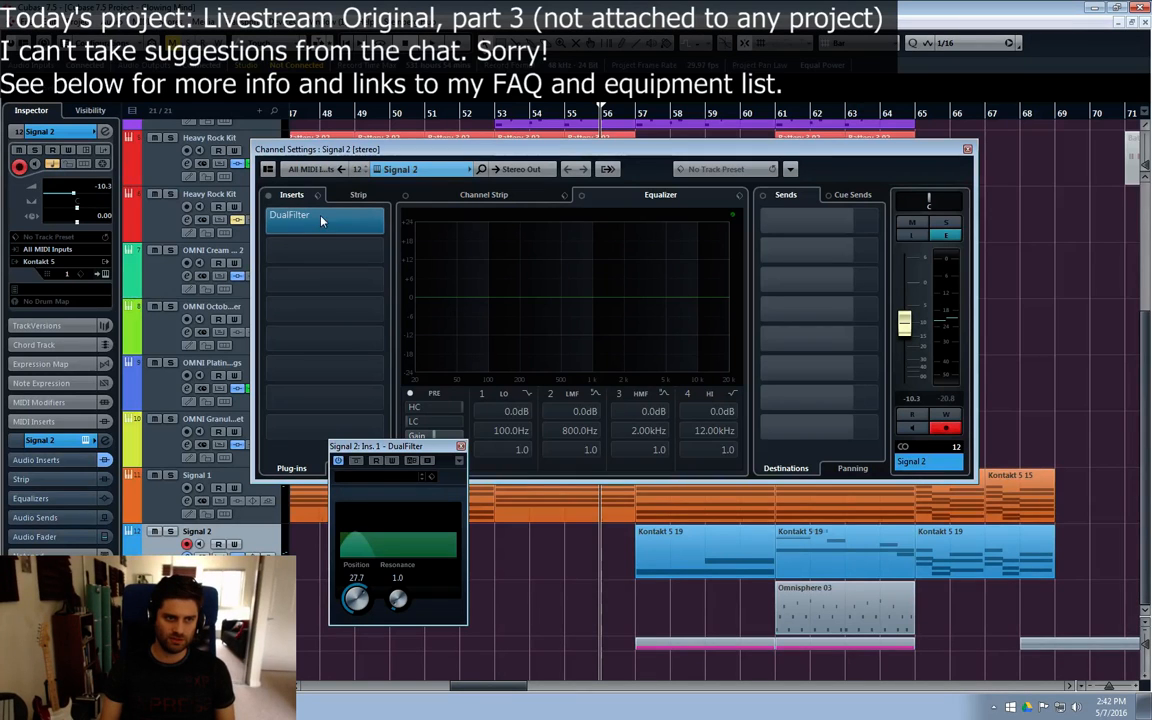
# Step: Play from bar 56, try a DualFilter Position of 34.6 on Signal 2, and compare it with the effect bypassed
pyautogui.moveTo(728, 152); pyautogui.dragTo(728, 197)
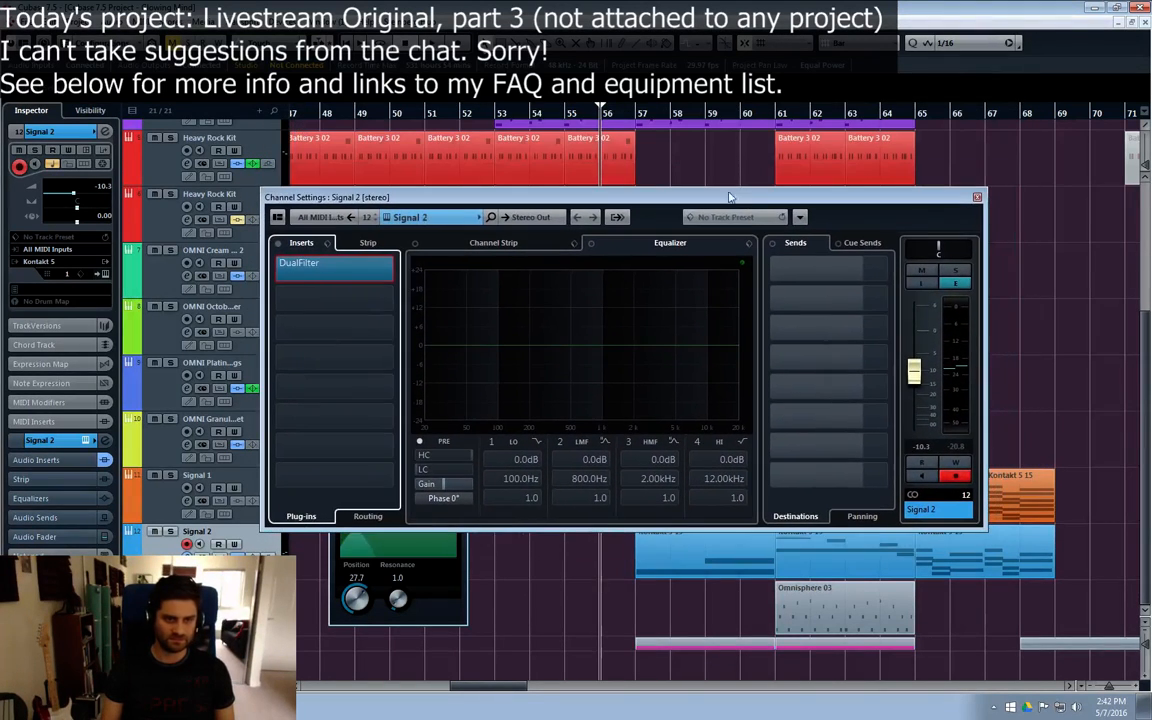
pyautogui.click(604, 121)
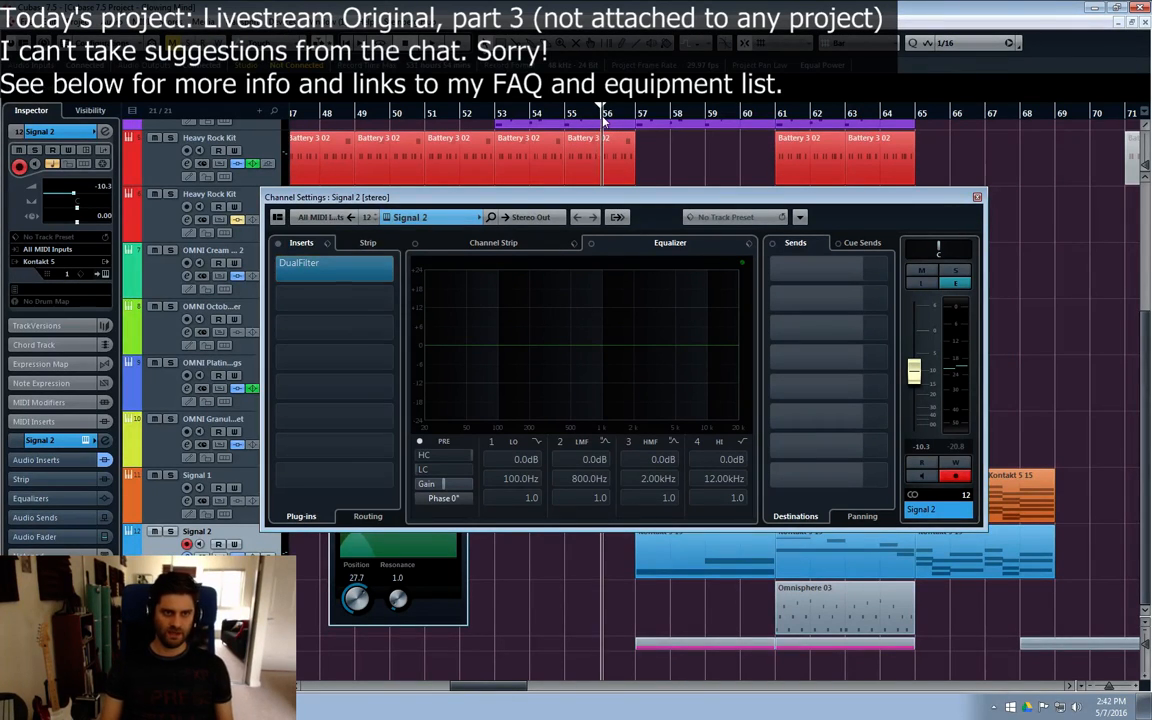
pyautogui.moveTo(626, 201); pyautogui.dragTo(628, 160)
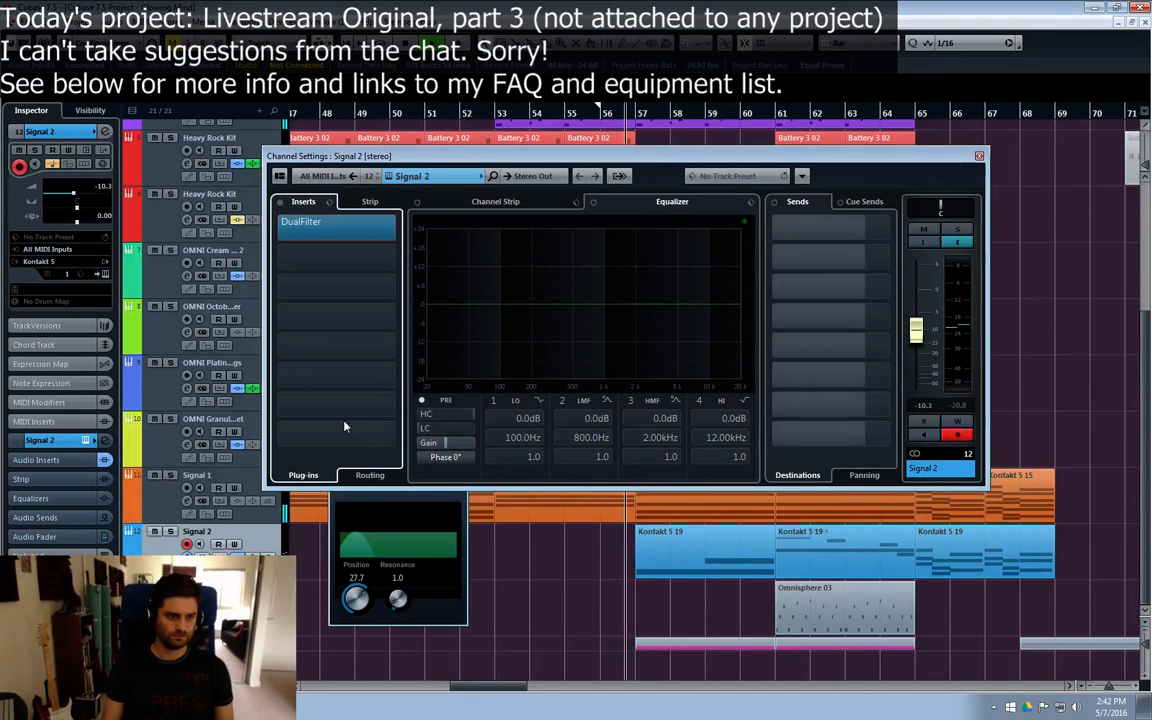
pyautogui.click(424, 506)
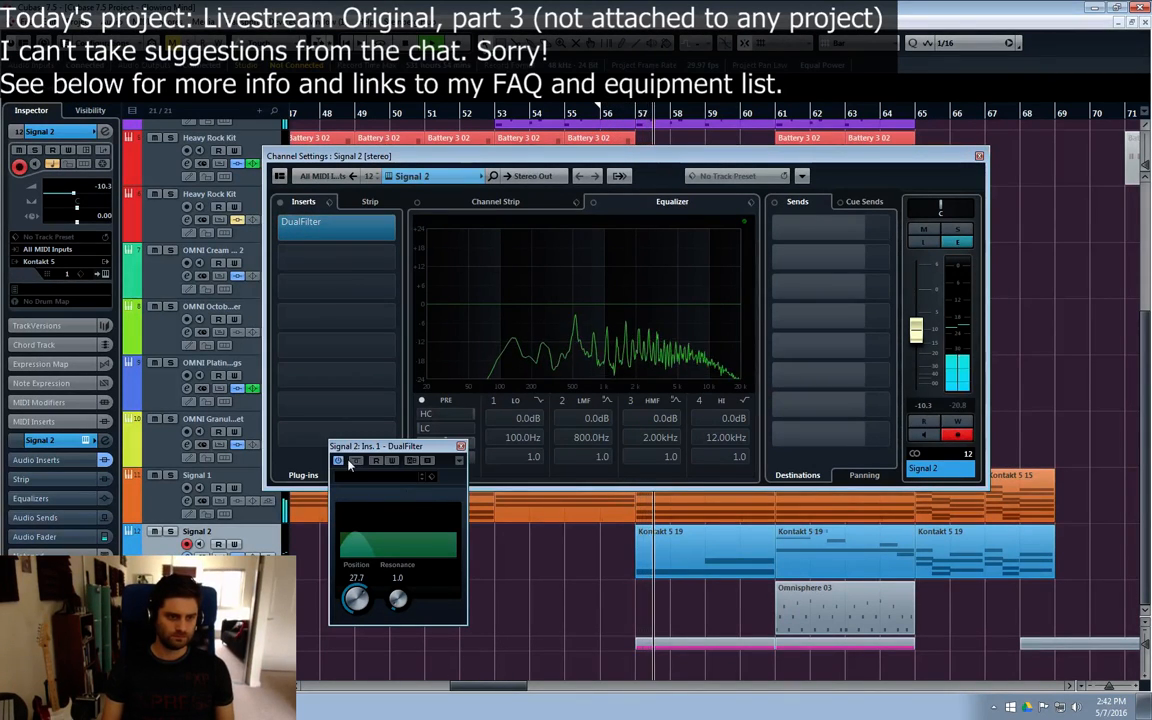
pyautogui.moveTo(356, 598); pyautogui.dragTo(370, 601)
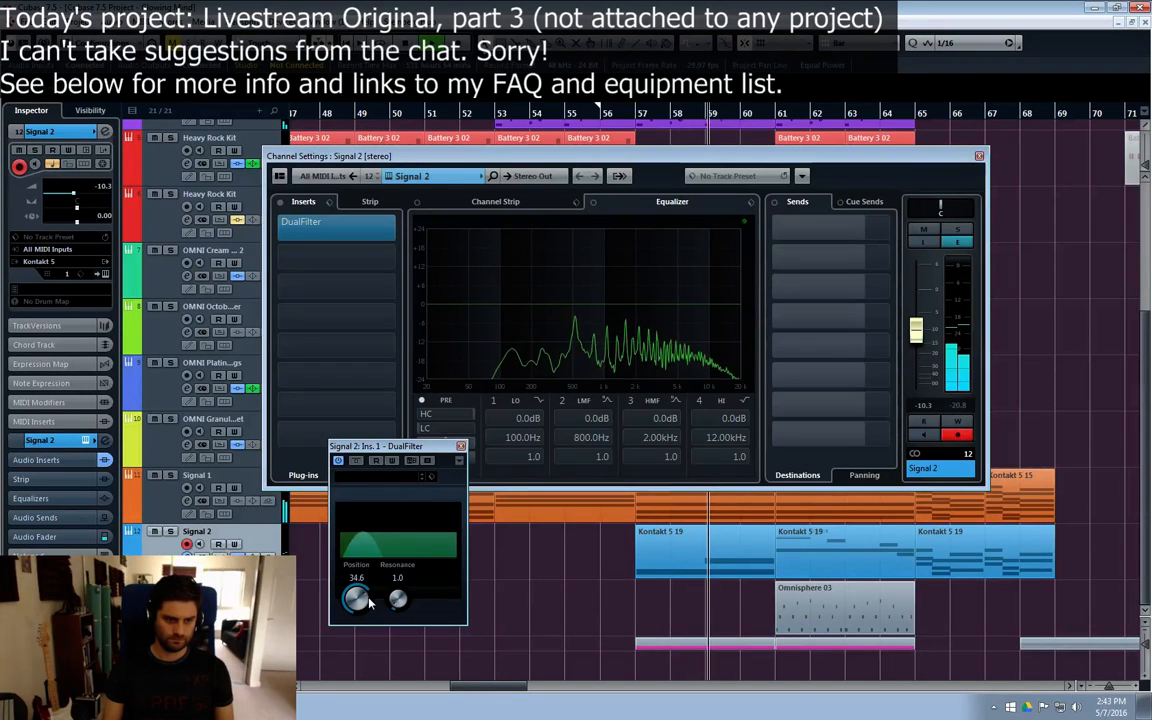
pyautogui.click(341, 461)
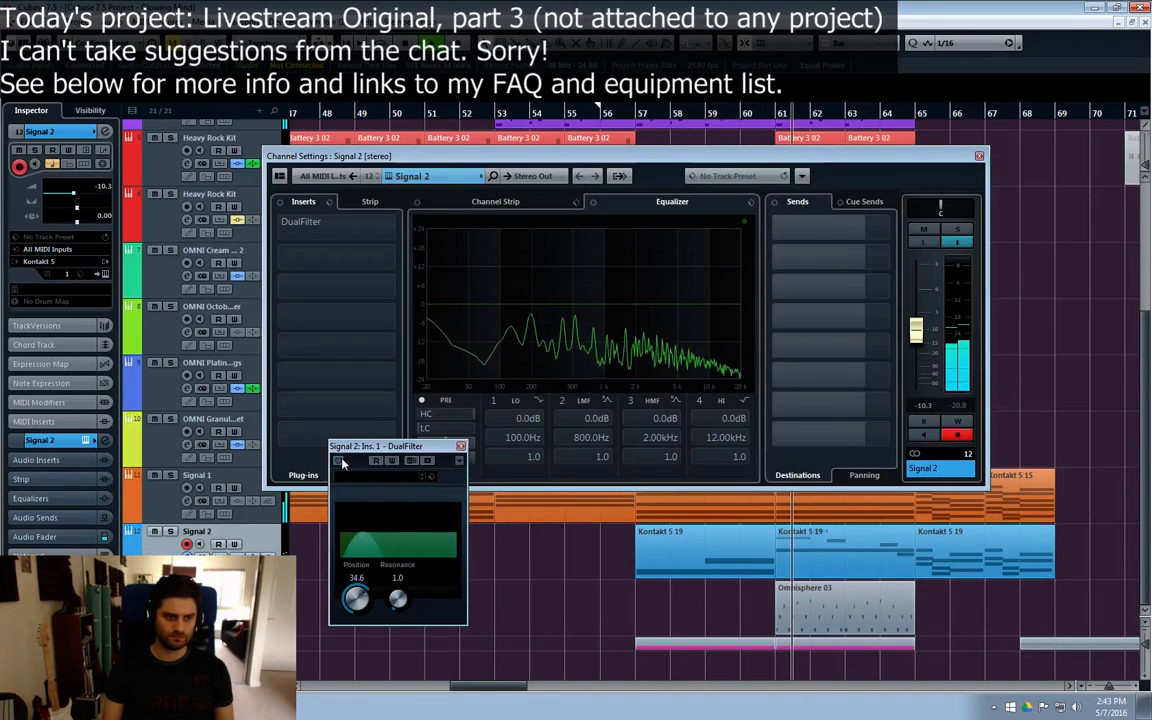
pyautogui.click(339, 461)
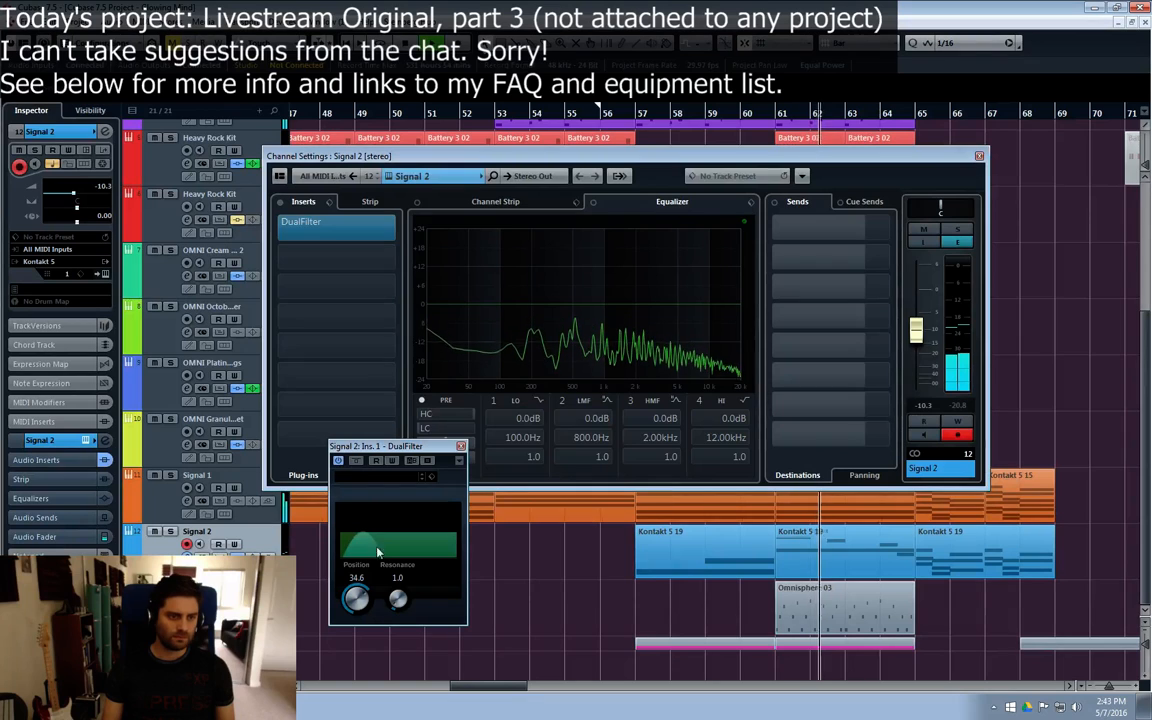
# Step: Set the DualFilter Position on Signal 2 to 25.7, and close the effect and channel settings windows
pyautogui.moveTo(357, 598); pyautogui.dragTo(358, 603)
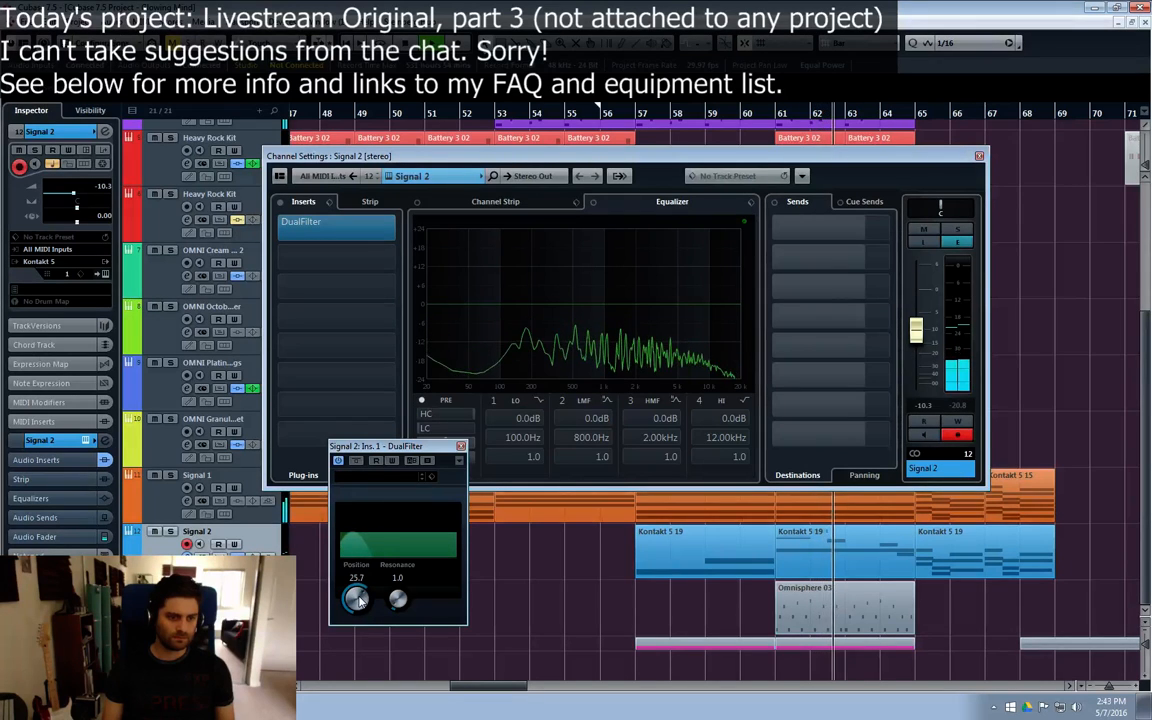
pyautogui.click(461, 446)
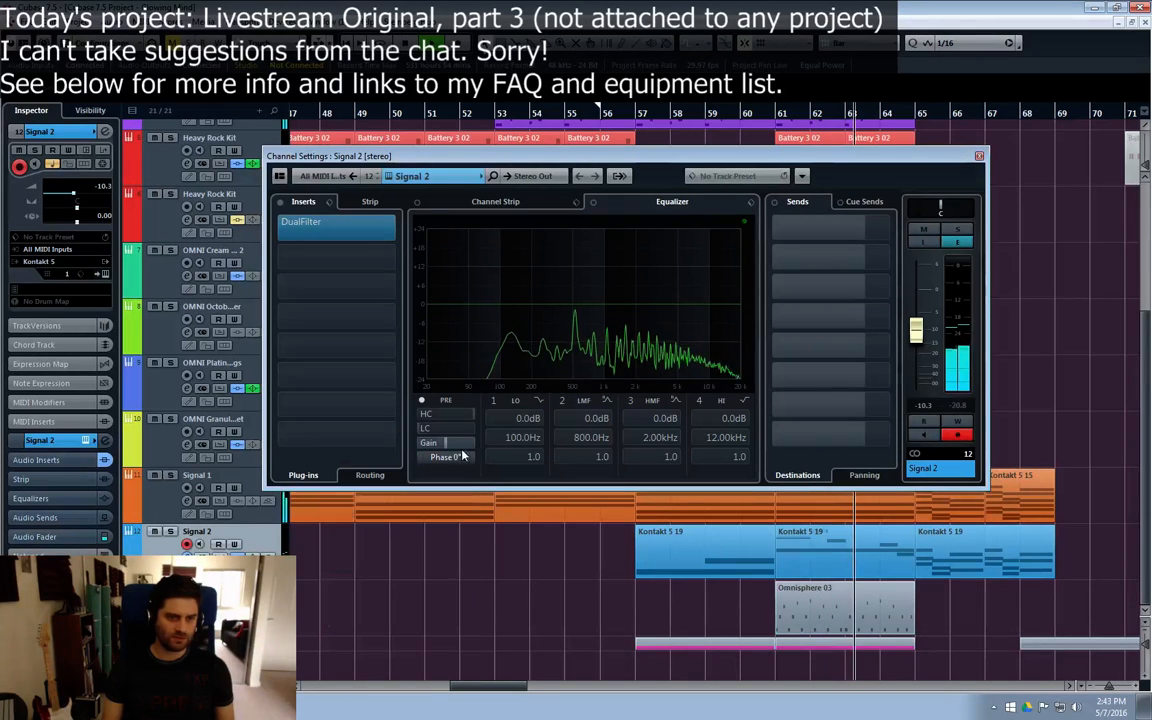
pyautogui.click(979, 157)
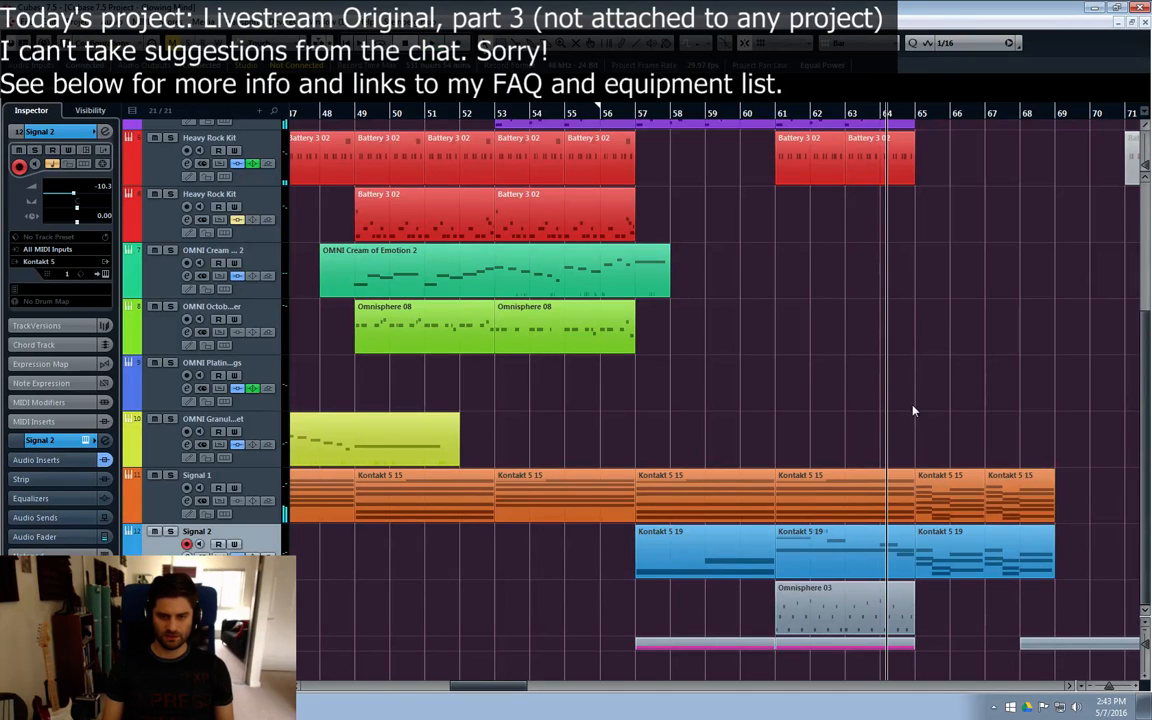
# Step: Move the Signal 1 and Signal 2 parts at bar 65 together to bar 69
pyautogui.moveTo(974, 574); pyautogui.dragTo(973, 573)
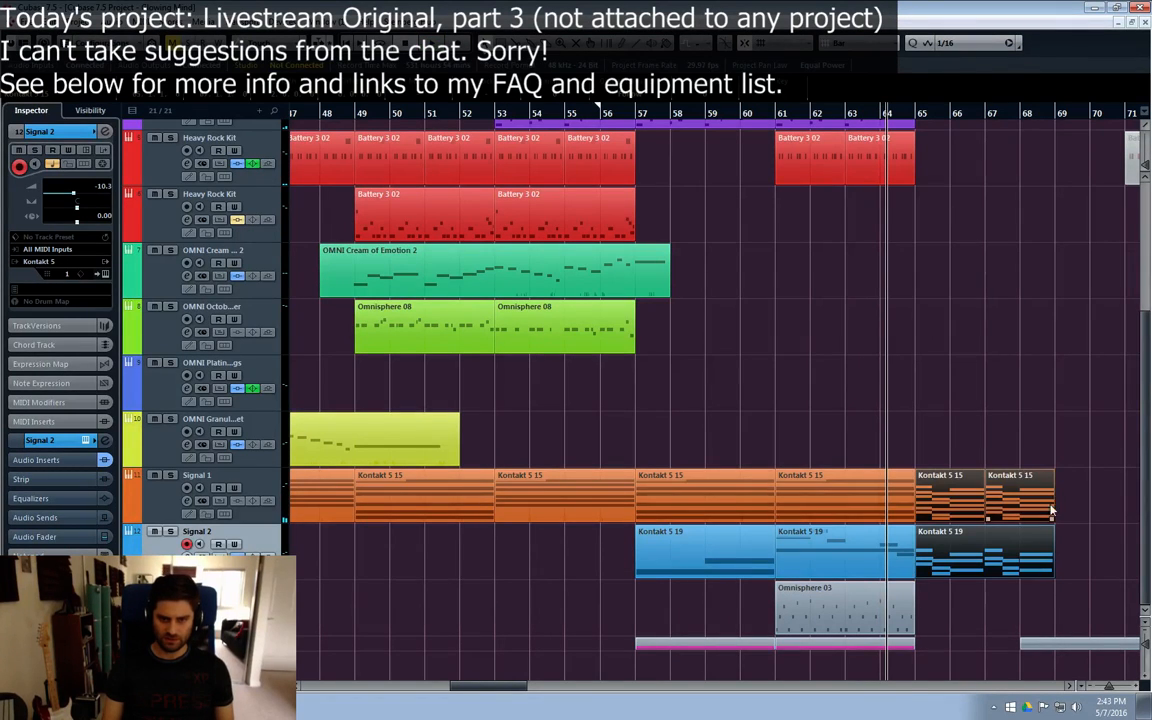
pyautogui.moveTo(1085, 504); pyautogui.dragTo(958, 563)
pyautogui.moveTo(950, 563); pyautogui.dragTo(1078, 559)
# Step: Repeat the Heavy Rock Kit and OMNI Glass parts of bars 61–64 at bar 65, and move the OMNI Attack Shimmer part to bar 68
pyautogui.scroll(4, 923, 391)
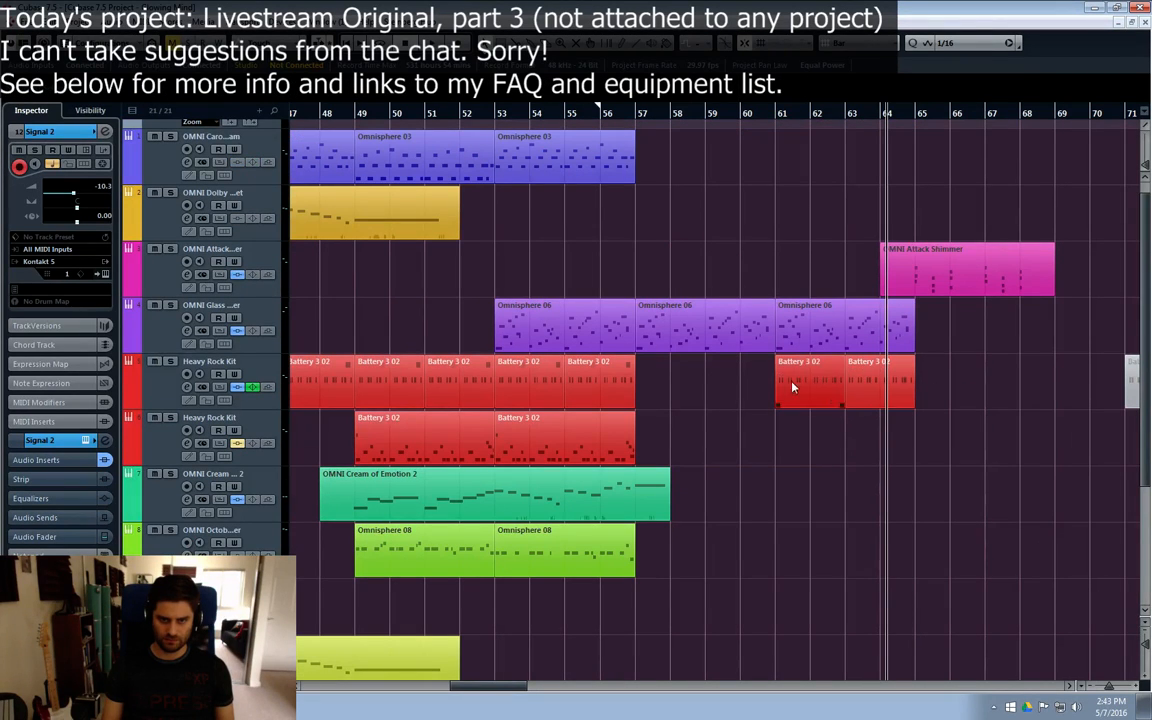
pyautogui.moveTo(957, 406); pyautogui.dragTo(957, 406)
pyautogui.hotkey('ctrl', 'd')
pyautogui.click(832, 345)
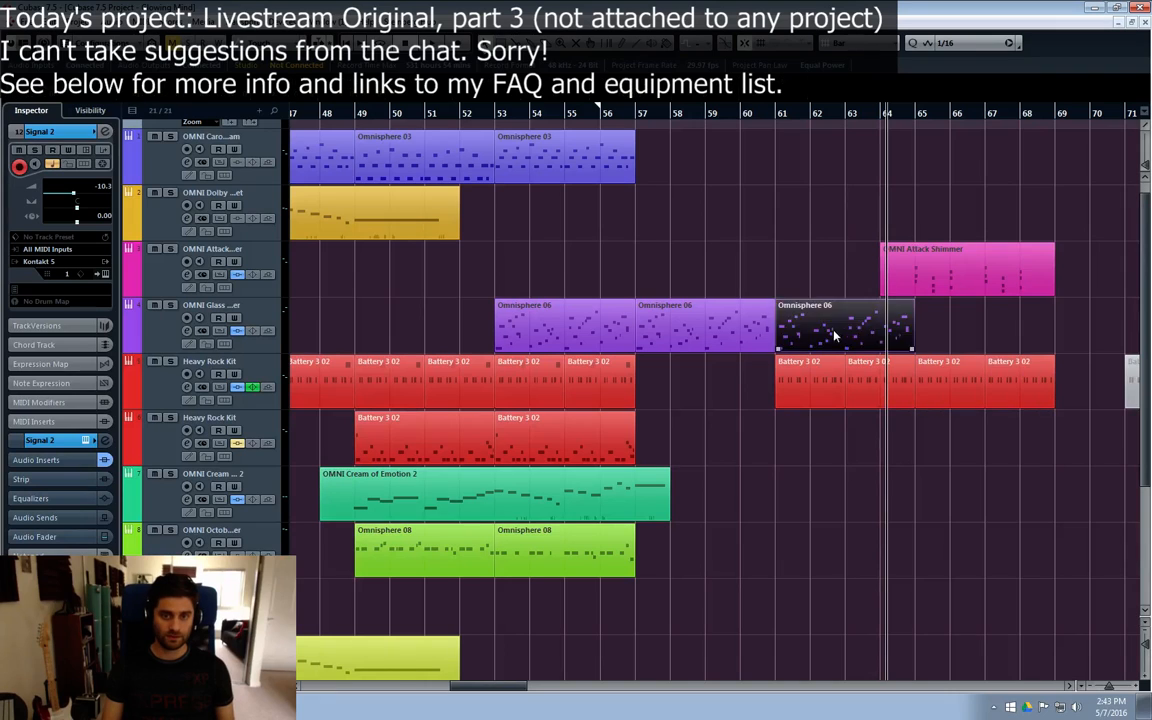
pyautogui.hotkey('ctrl', 'd')
pyautogui.moveTo(934, 262); pyautogui.dragTo(1074, 270)
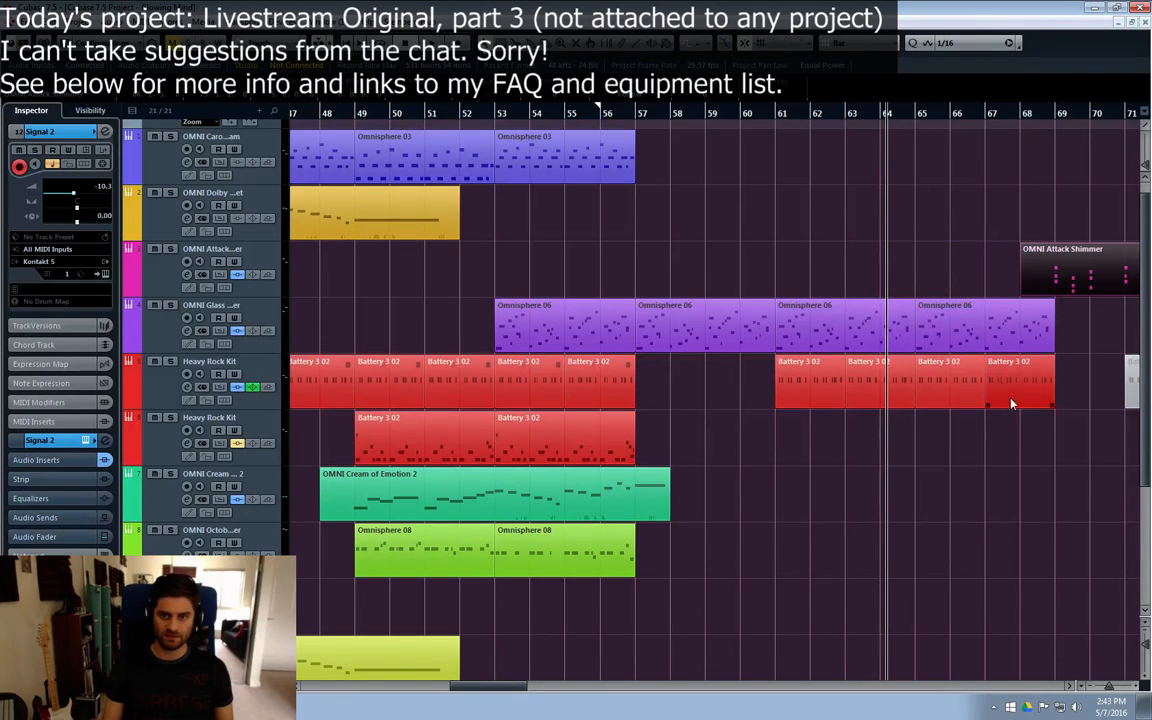
# Step: Open the Heavy Rock Kit part at bar 61, select all its F#1 notes, and close the editor
pyautogui.doubleClick(797, 394)
pyautogui.moveTo(413, 345); pyautogui.dragTo(45, 360)
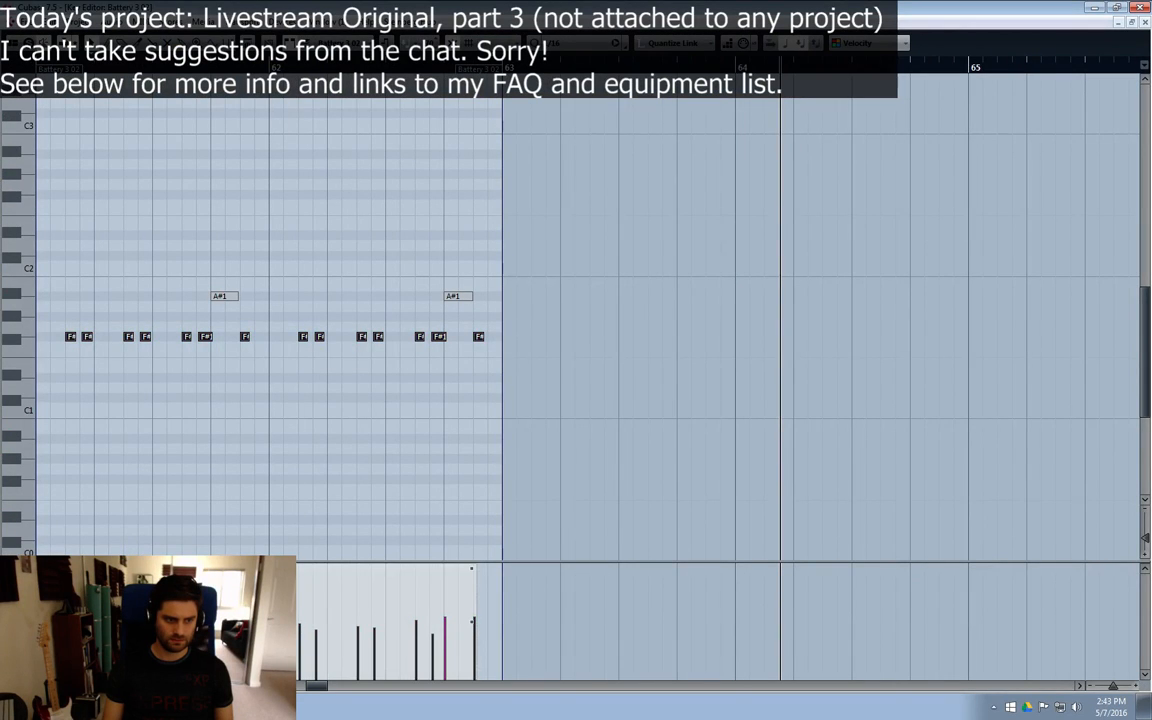
pyautogui.click(1145, 23)
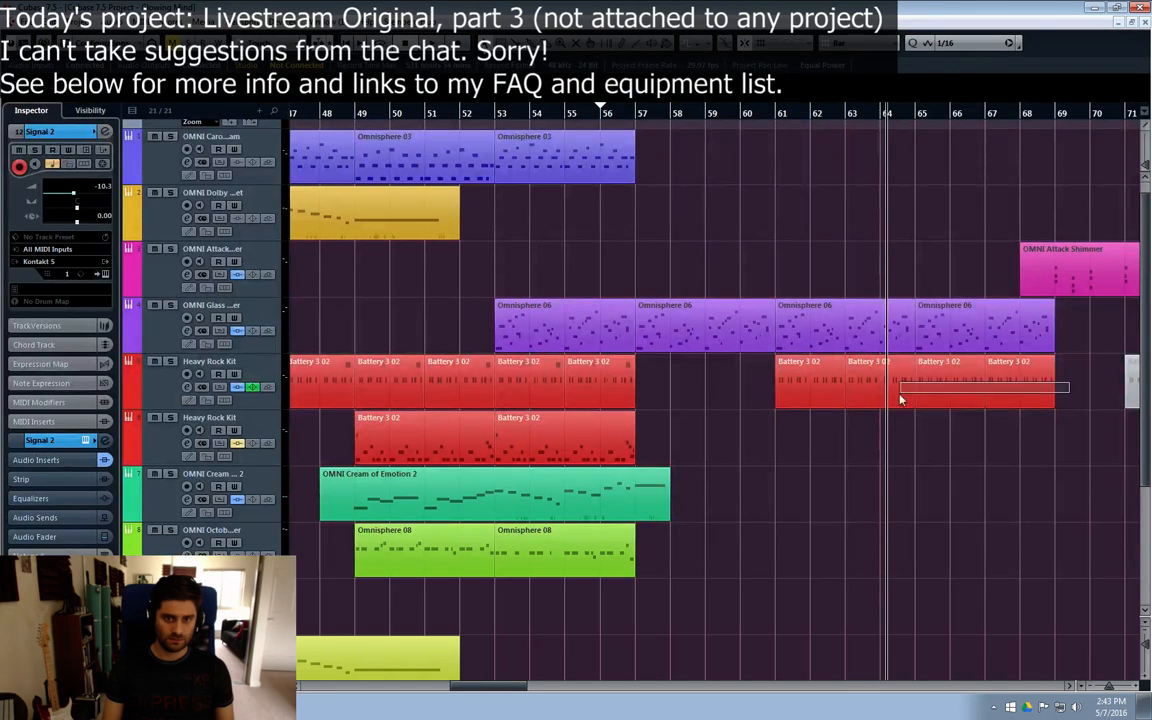
# Step: Replace the Heavy Rock Kit parts between bars 63 and 69 with copies of the bar 61 part, and play from bar 60
pyautogui.moveTo(900, 399); pyautogui.dragTo(883, 400)
pyautogui.press('Delete')
pyautogui.click(820, 405)
pyautogui.hotkey('ctrl', 'd')
pyautogui.hotkey('ctrl', 'd')
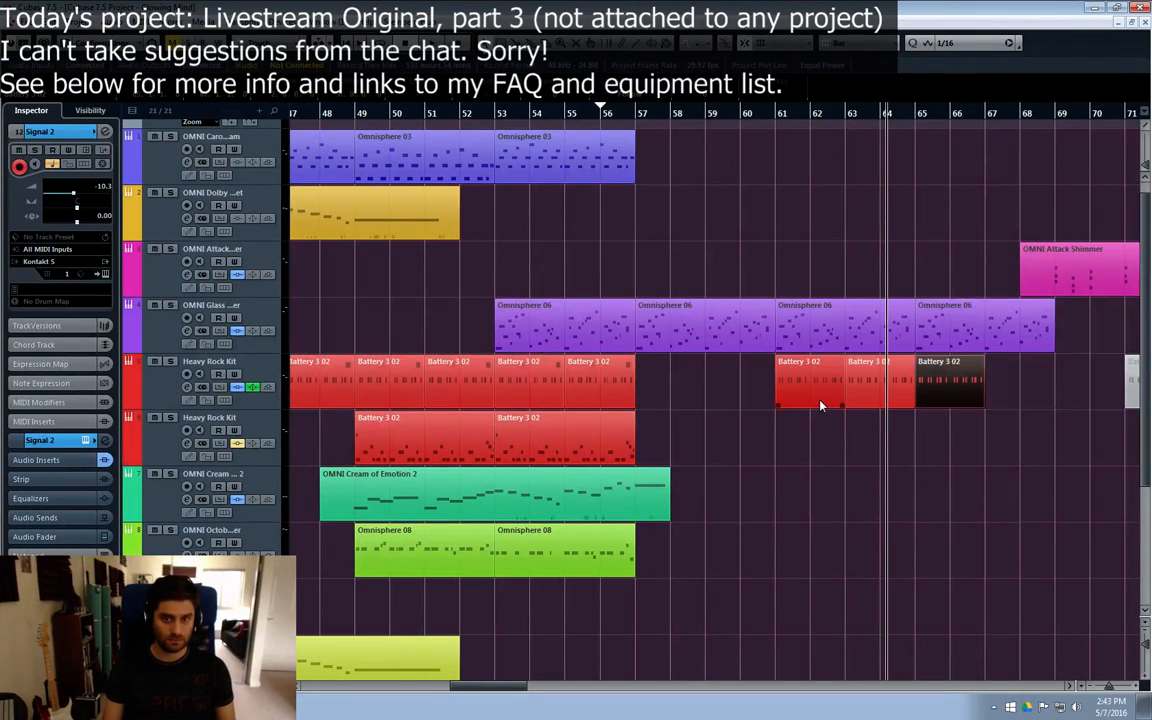
pyautogui.hotkey('ctrl', 'd')
pyautogui.click(748, 114)
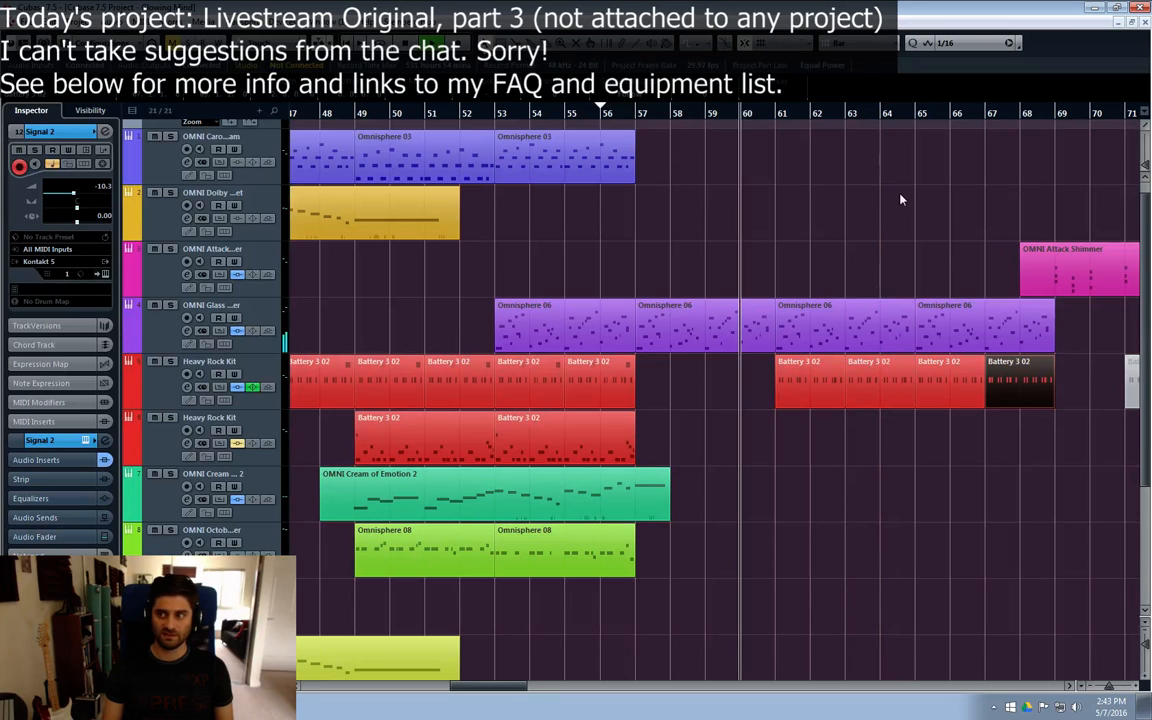
pyautogui.click(955, 213)
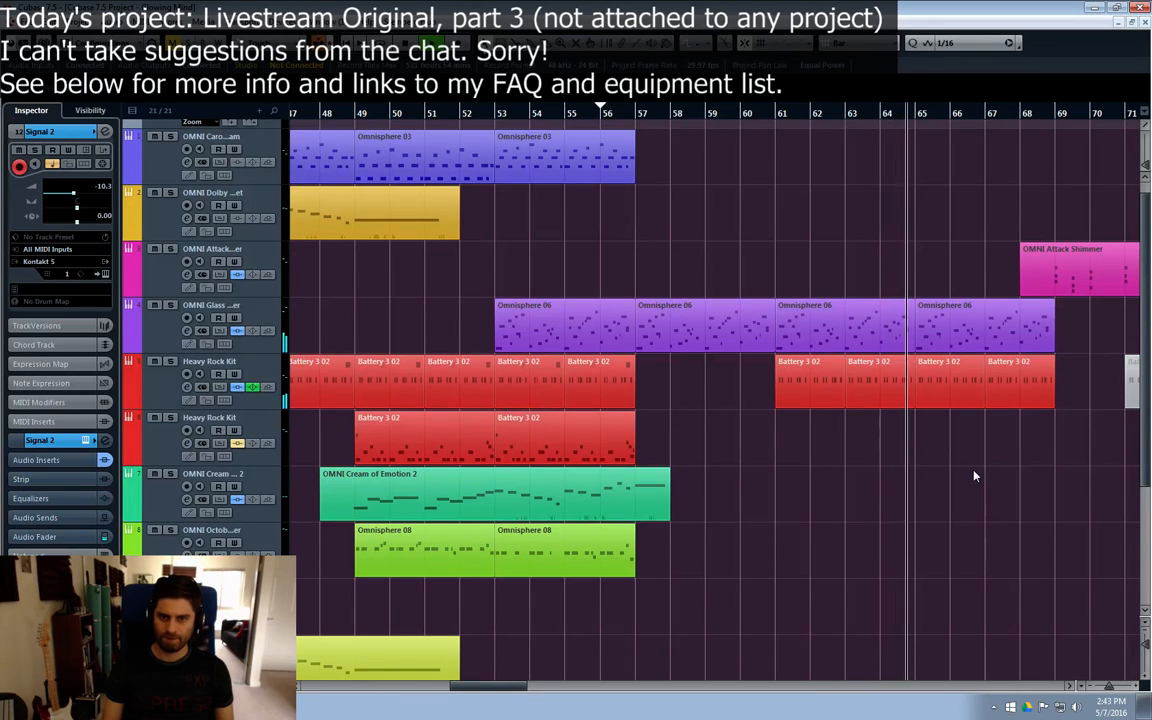
# Step: Shift the Signal 1 and Signal 2 parts from bar 69 to bar 73, and the OMNI Attack Shimmer part to bar 72
pyautogui.scroll(-4, 975, 476)
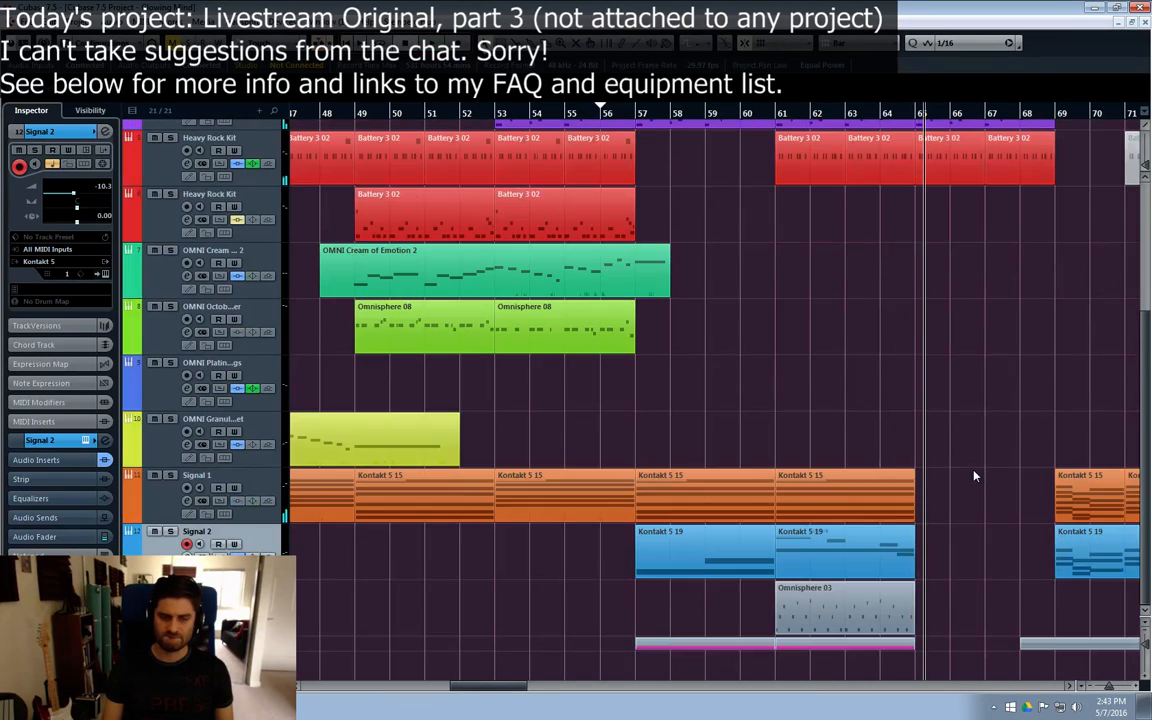
pyautogui.click(1069, 687)
pyautogui.click(1069, 687)
pyautogui.moveTo(679, 521); pyautogui.dragTo(943, 567)
pyautogui.moveTo(763, 561); pyautogui.dragTo(900, 571)
pyautogui.scroll(5, 852, 530)
pyautogui.moveTo(717, 287); pyautogui.dragTo(1116, 300)
pyautogui.scroll(-2, 828, 290)
pyautogui.scroll(-2, 789, 424)
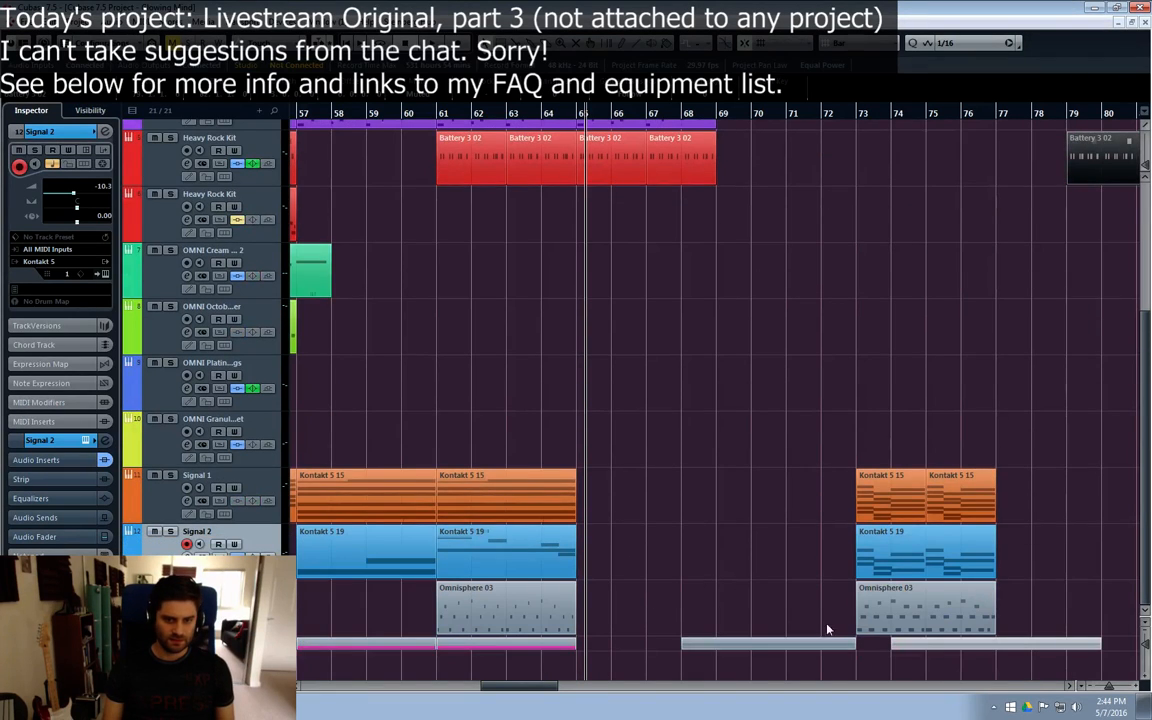
# Step: Bring the Omnisphere 03 part from bar 73 to bar 65, and copy the Signal 2 part at bar 57 to bar 65
pyautogui.moveTo(900, 625); pyautogui.dragTo(621, 625)
pyautogui.scroll(1, 715, 400)
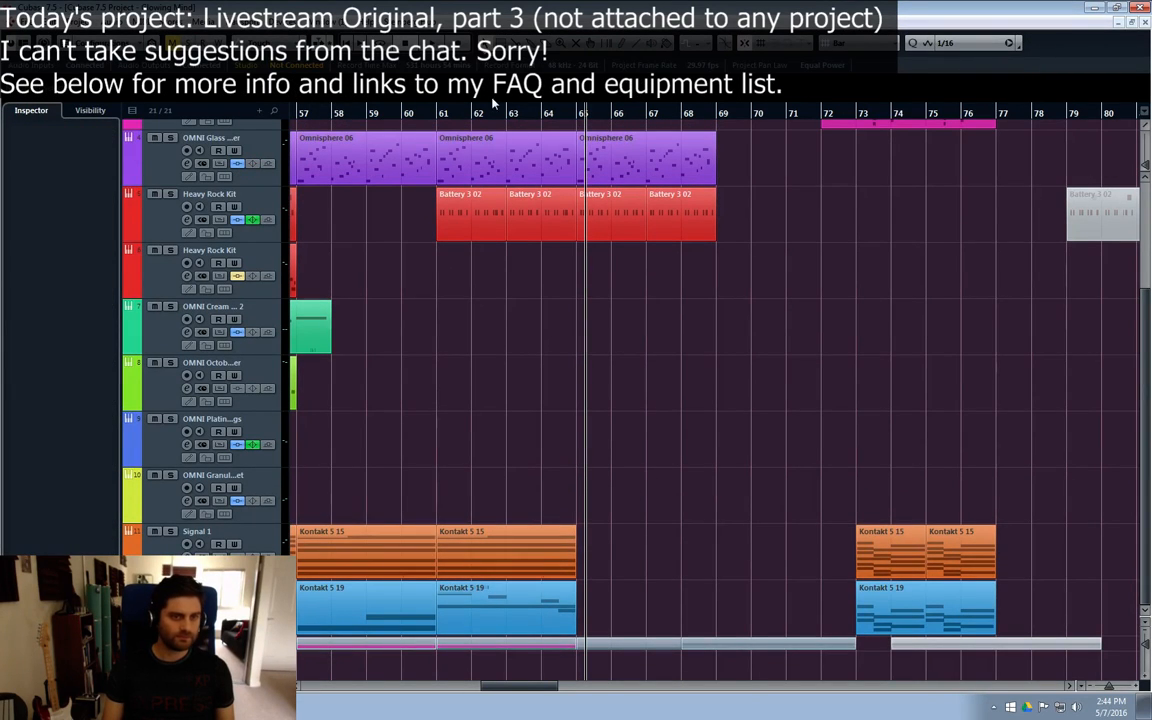
pyautogui.moveTo(397, 617); pyautogui.dragTo(616, 604)
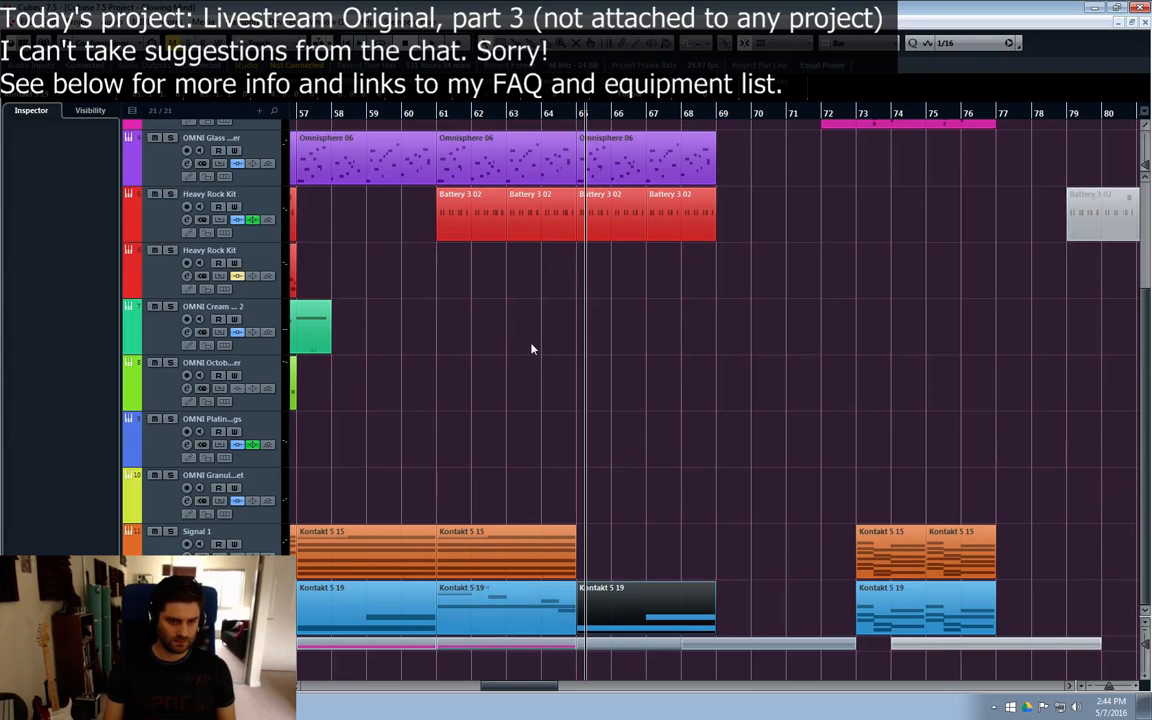
# Step: Play the section from about bar 55, and duplicate the Signal 1 part at bar 61 to bar 65
pyautogui.moveTo(515, 686); pyautogui.dragTo(499, 688)
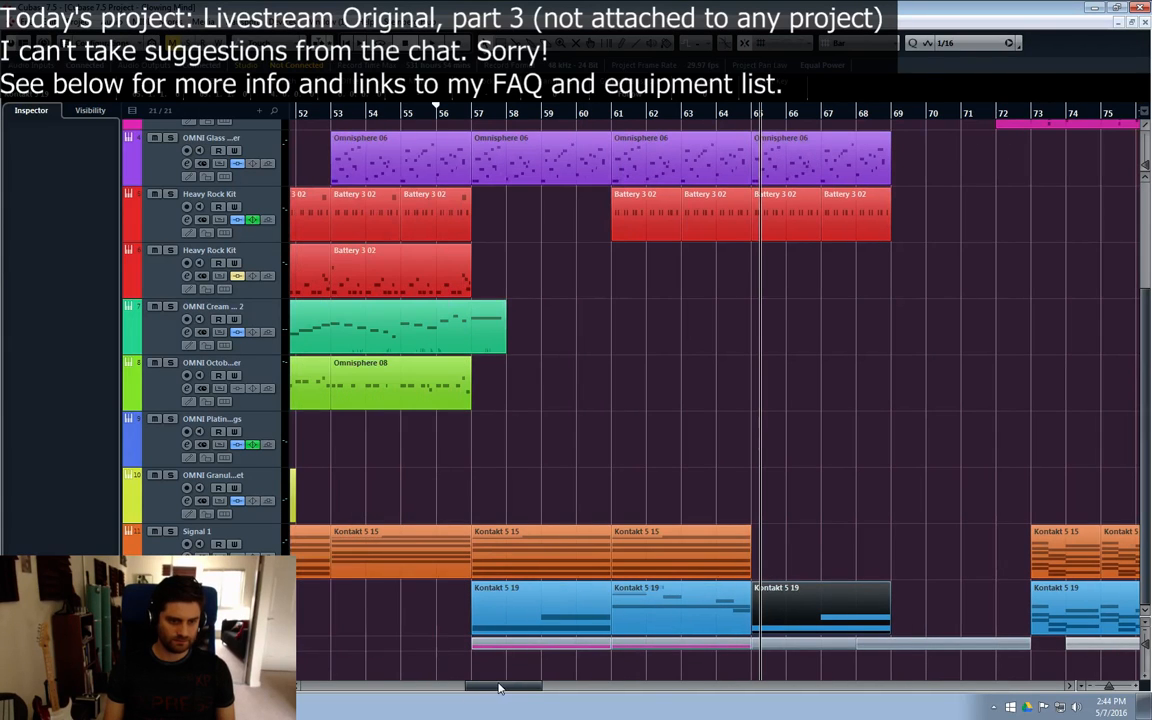
pyautogui.click(417, 120)
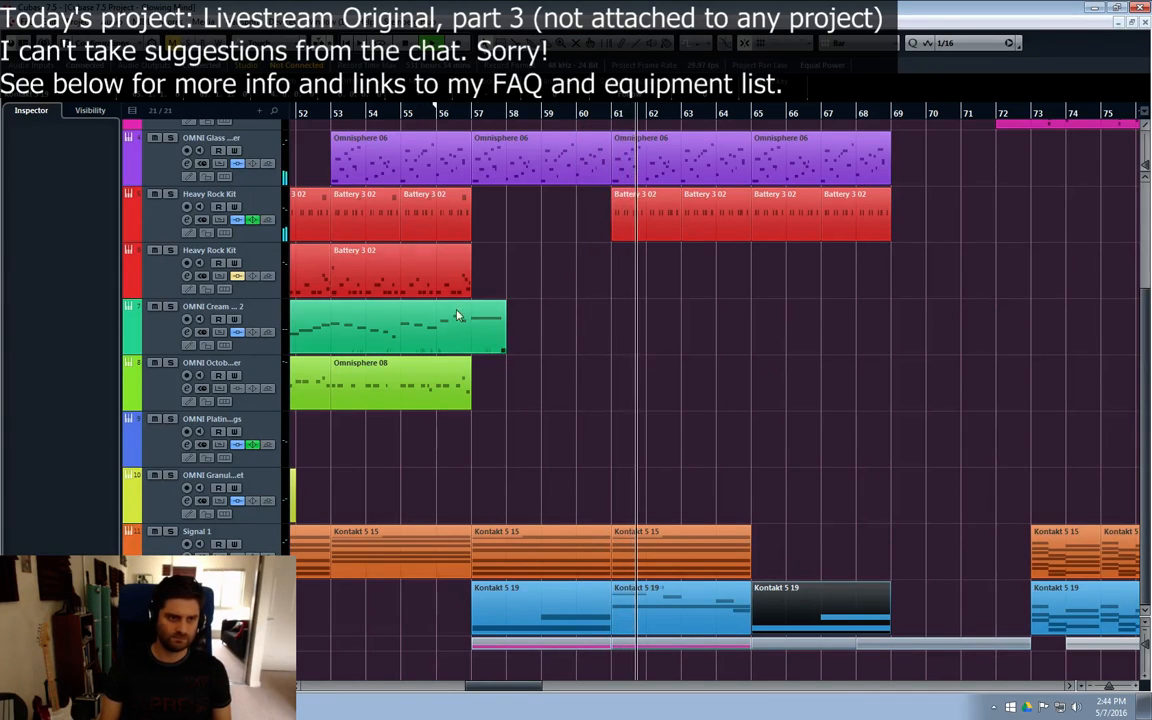
pyautogui.click(632, 234)
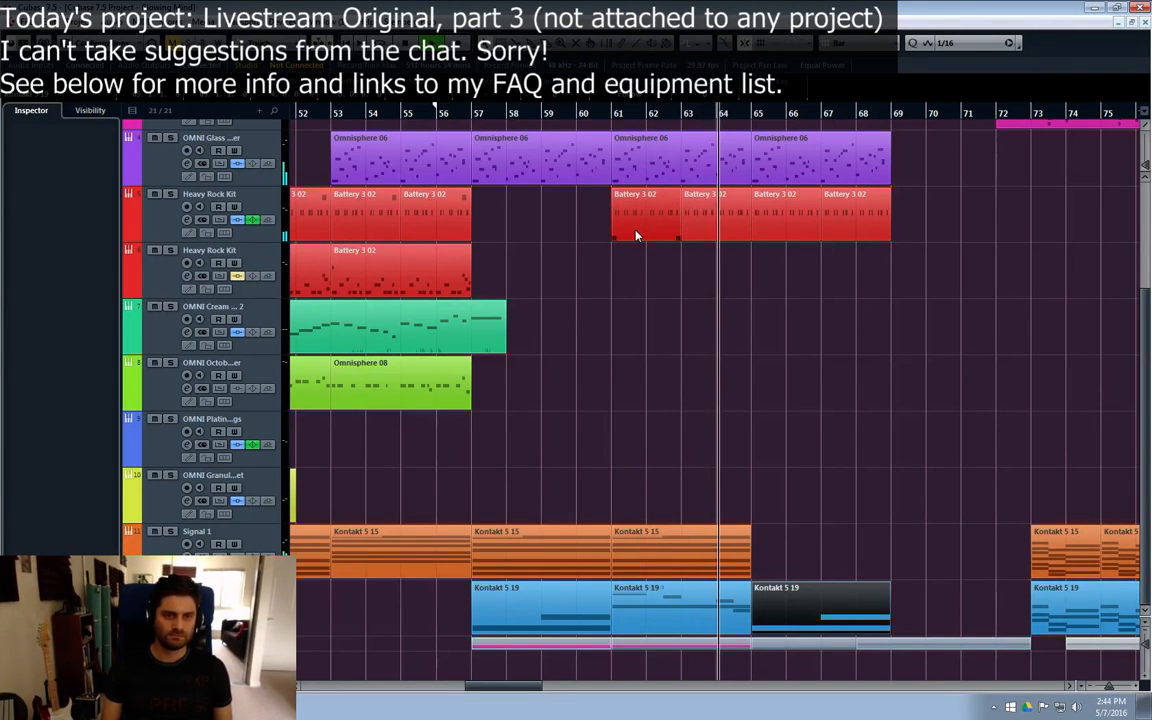
pyautogui.click(726, 547)
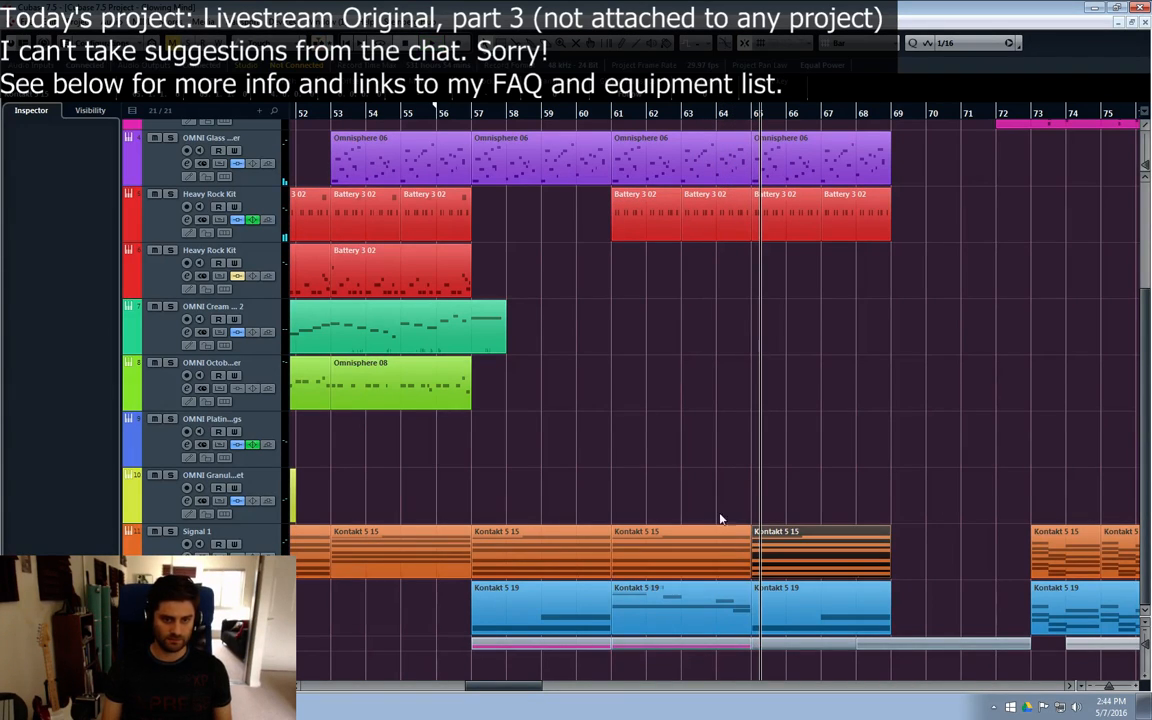
# Step: Add C1 notes on beats one and three of both bars in the Heavy Rock Kit part at bar 61, and close the editor
pyautogui.doubleClick(643, 211)
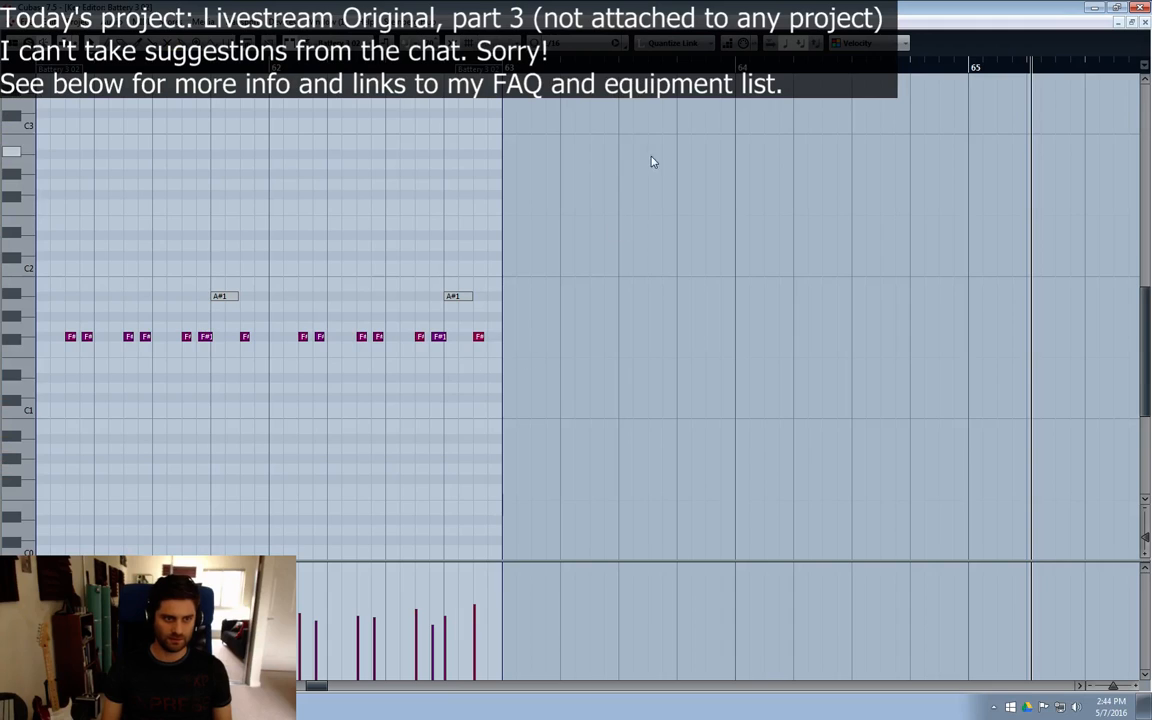
pyautogui.press('8')
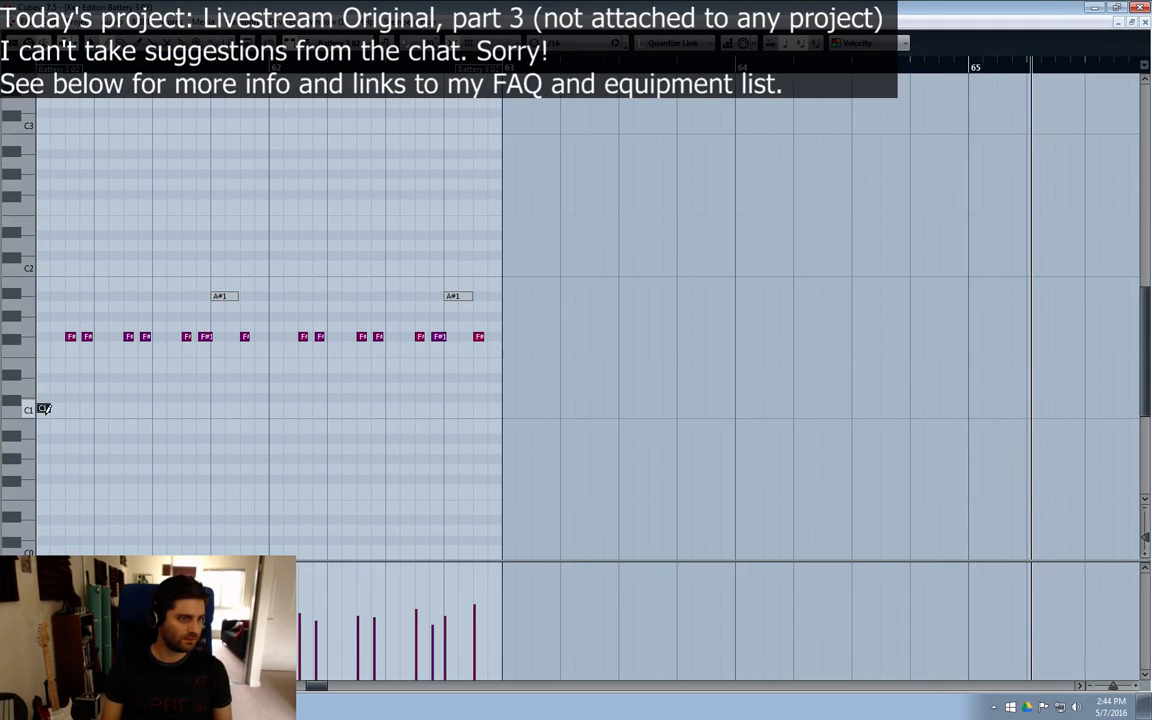
pyautogui.click(157, 408)
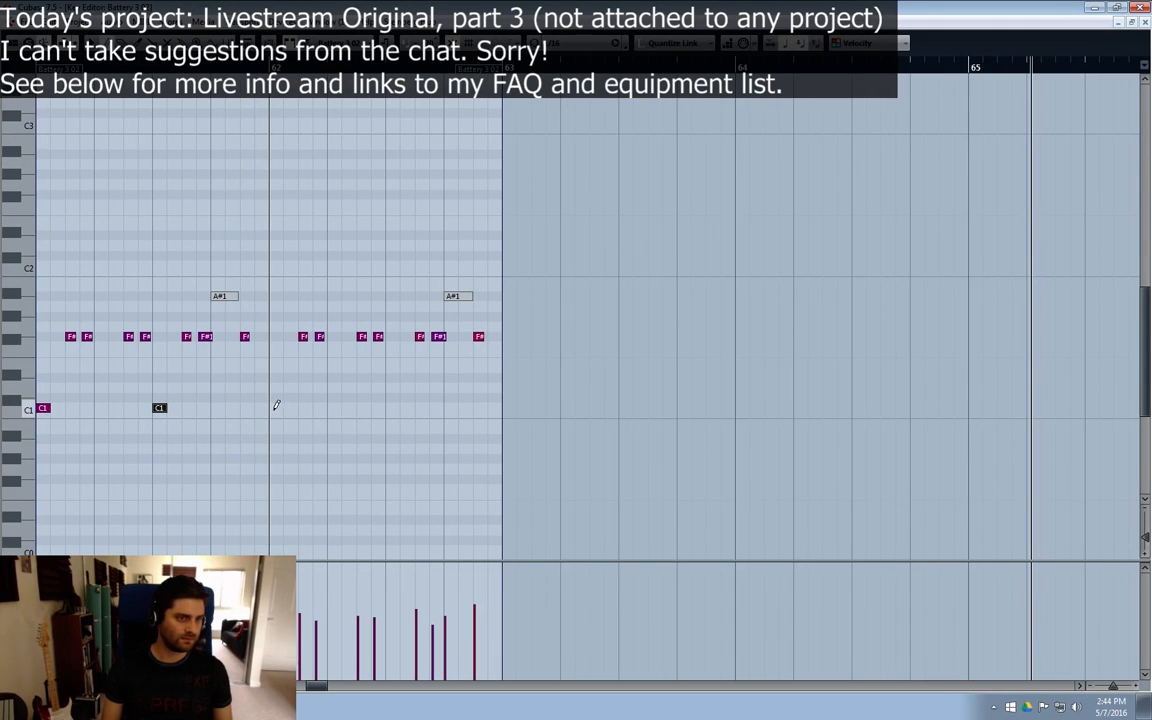
pyautogui.click(276, 407)
pyautogui.click(392, 407)
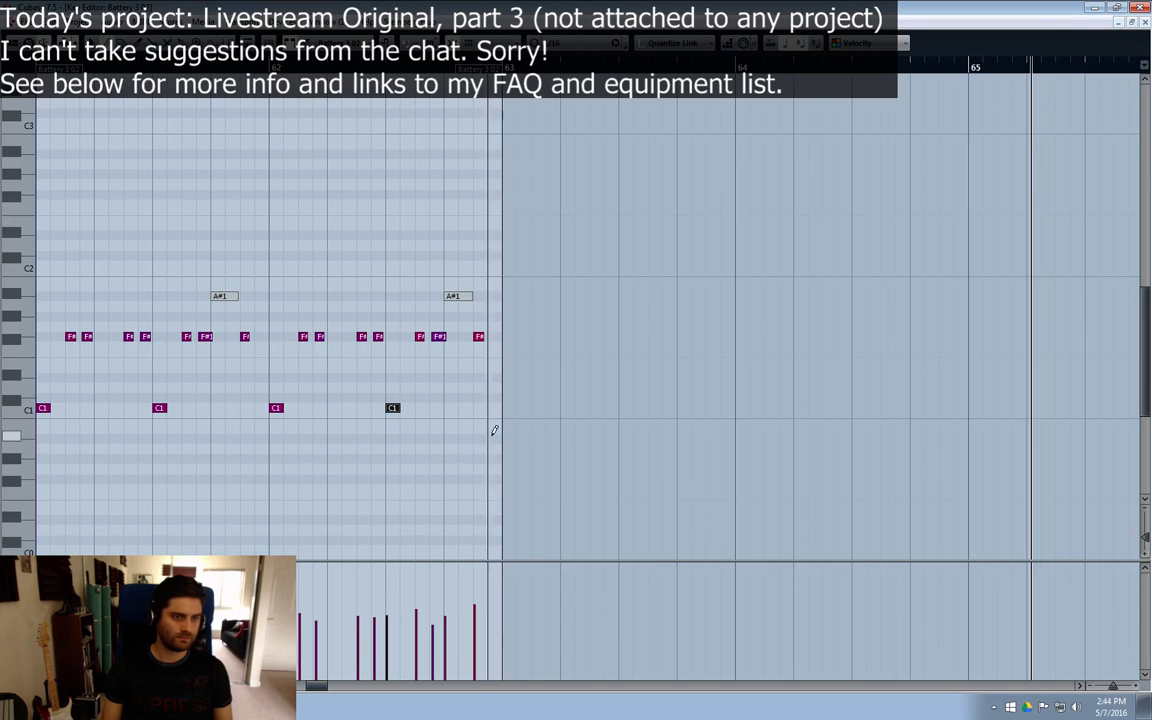
pyautogui.click(1144, 22)
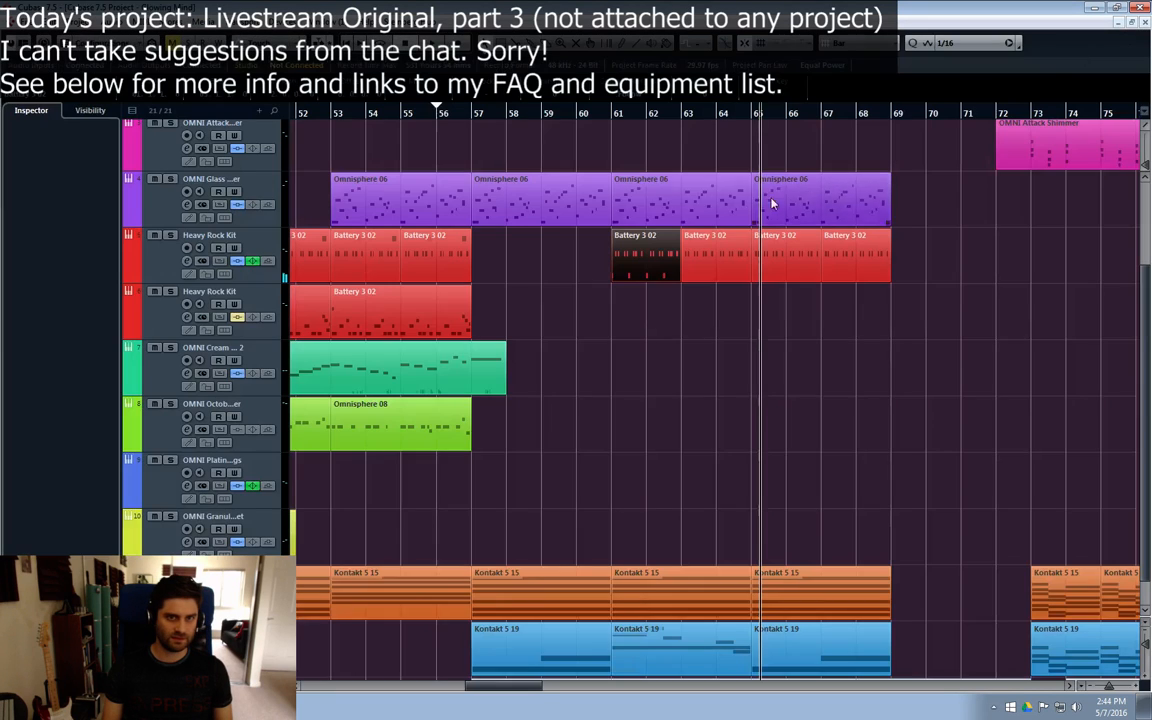
# Step: Play the arrangement from bar 59 to hear the added C1 notes in the drum part
pyautogui.click(579, 116)
pyautogui.click(541, 117)
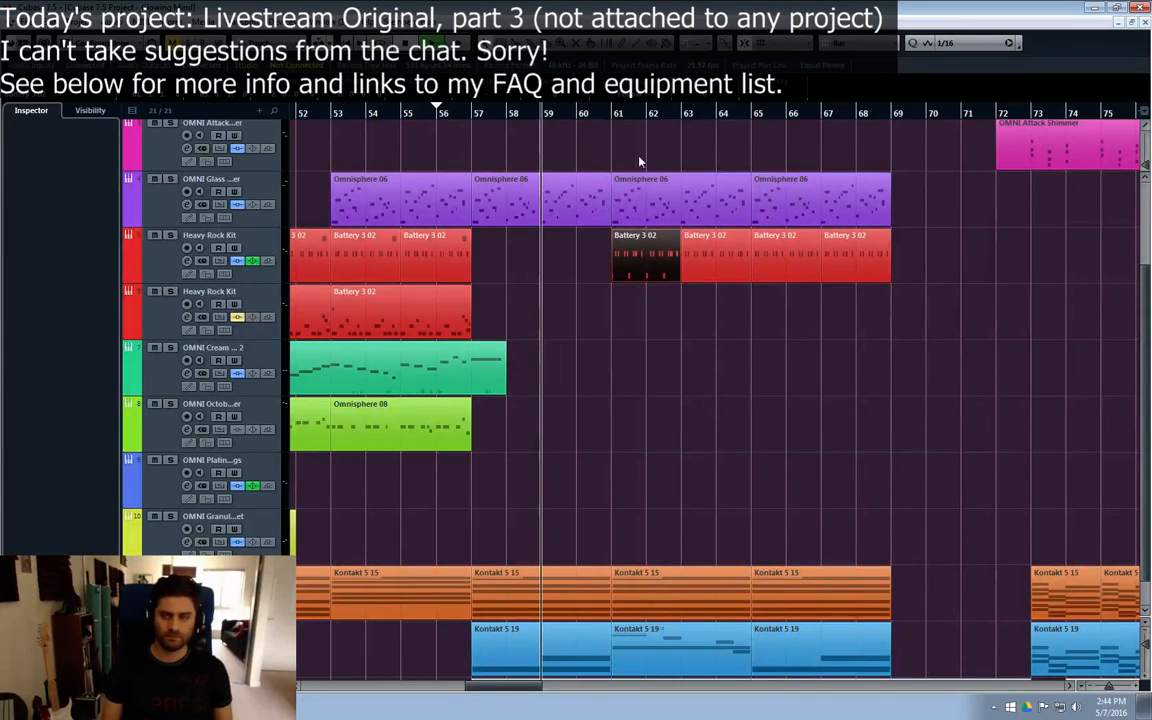
pyautogui.press('space')
pyautogui.click(838, 393)
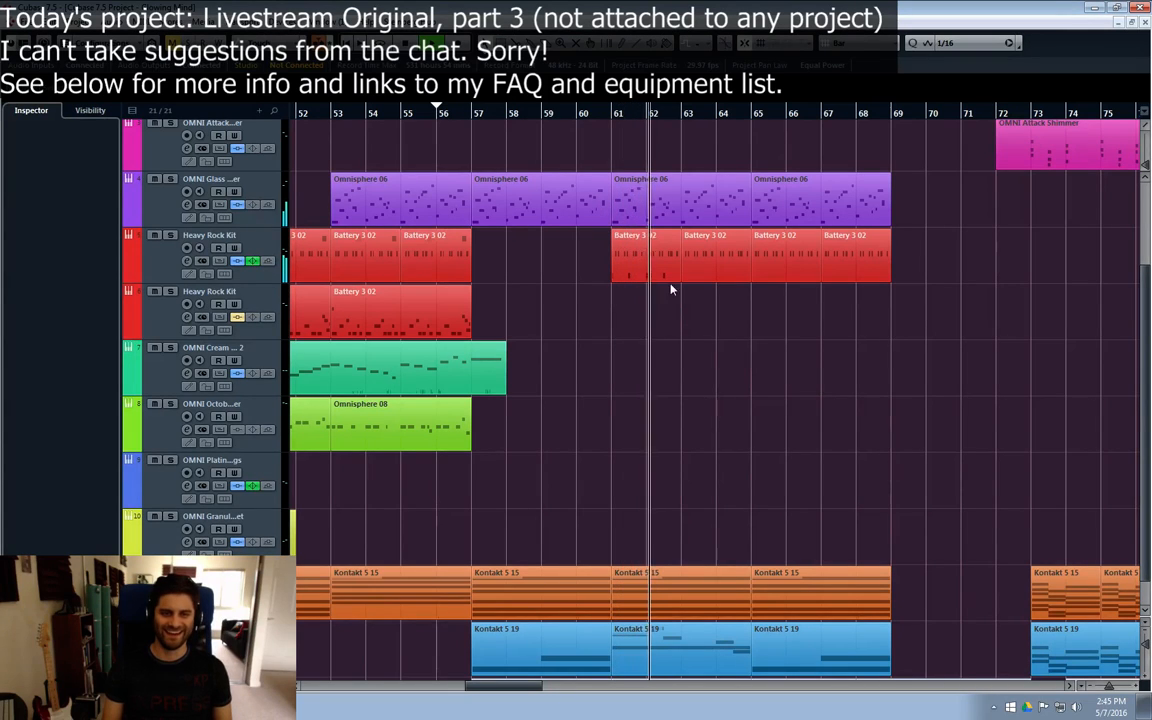
# Step: Replace the Heavy Rock Kit parts between bars 63 and 69 with three duplicates of the part at bar 61
pyautogui.click(704, 279)
pyautogui.moveTo(918, 268); pyautogui.dragTo(705, 257)
pyautogui.press('Delete')
pyautogui.click(648, 261)
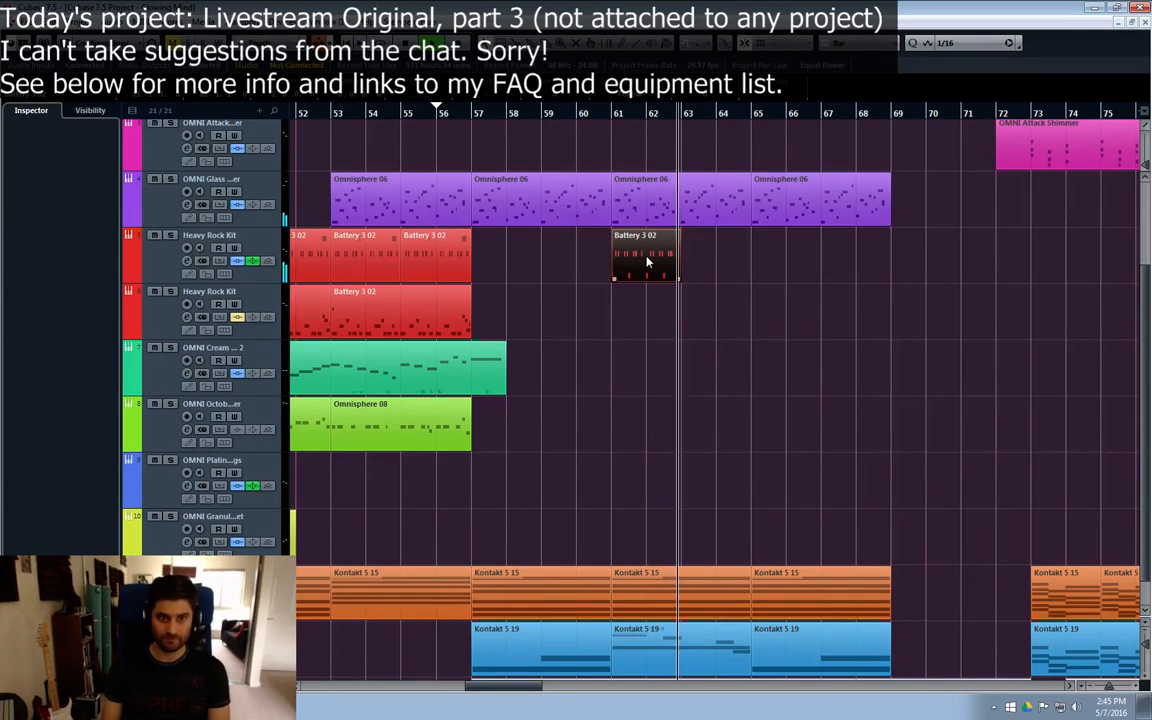
pyautogui.hotkey('ctrl', 'd')
pyautogui.hotkey('ctrl', 'd')
pyautogui.hotkey('ctrl', 'd')
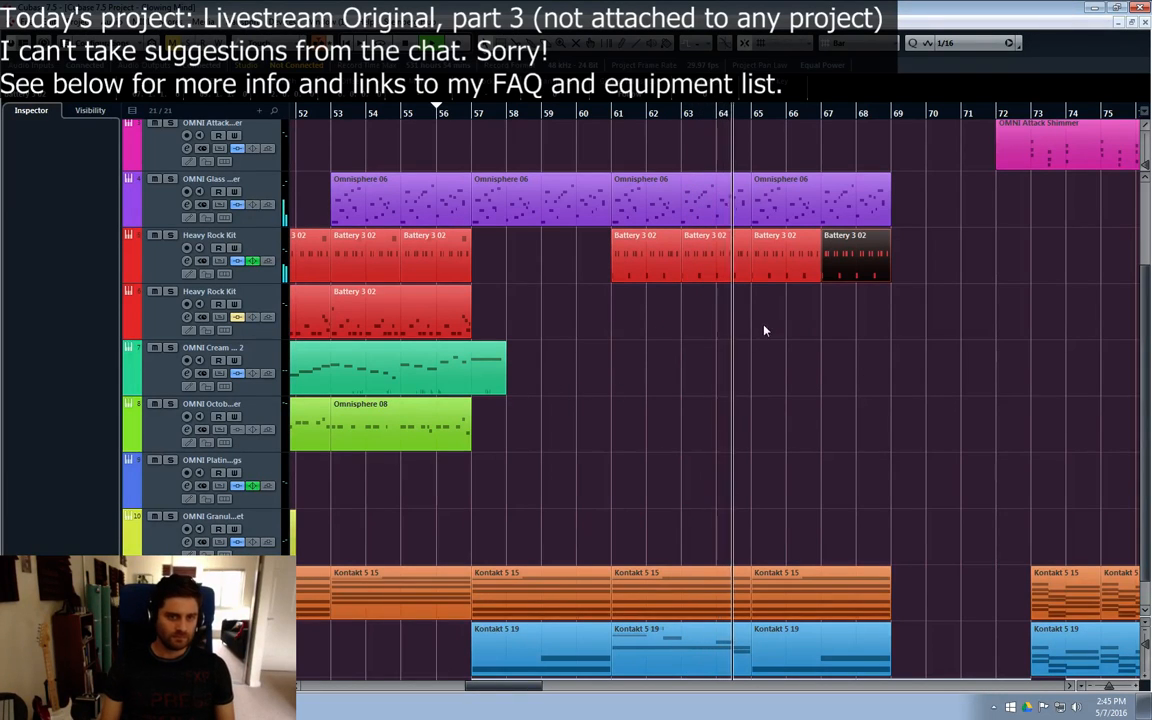
pyautogui.click(926, 269)
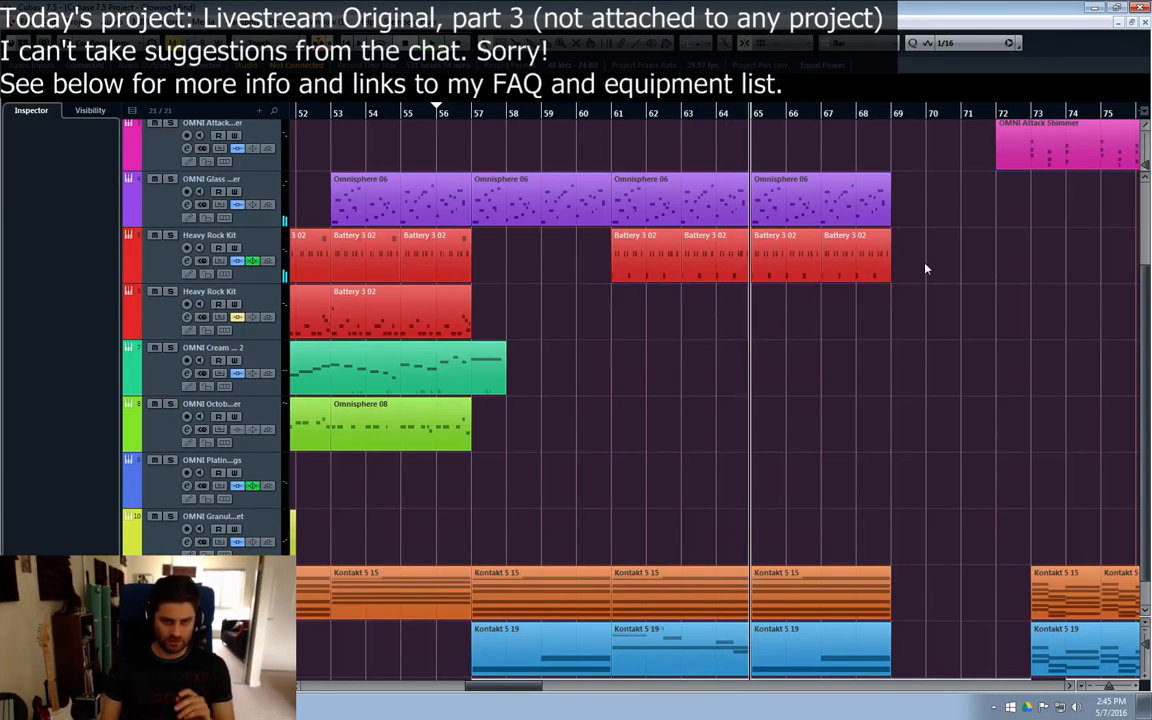
pyautogui.moveTo(719, 258); pyautogui.dragTo(717, 260)
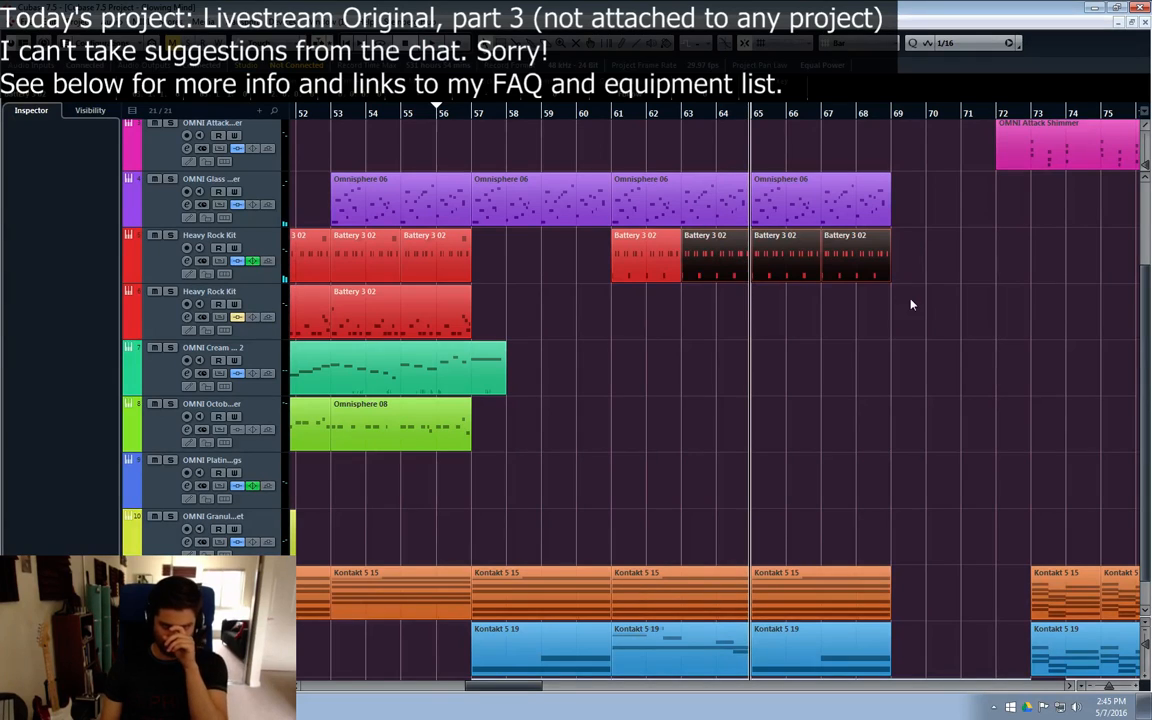
pyautogui.click(657, 278)
pyautogui.click(715, 258)
pyautogui.click(785, 258)
pyautogui.click(853, 258)
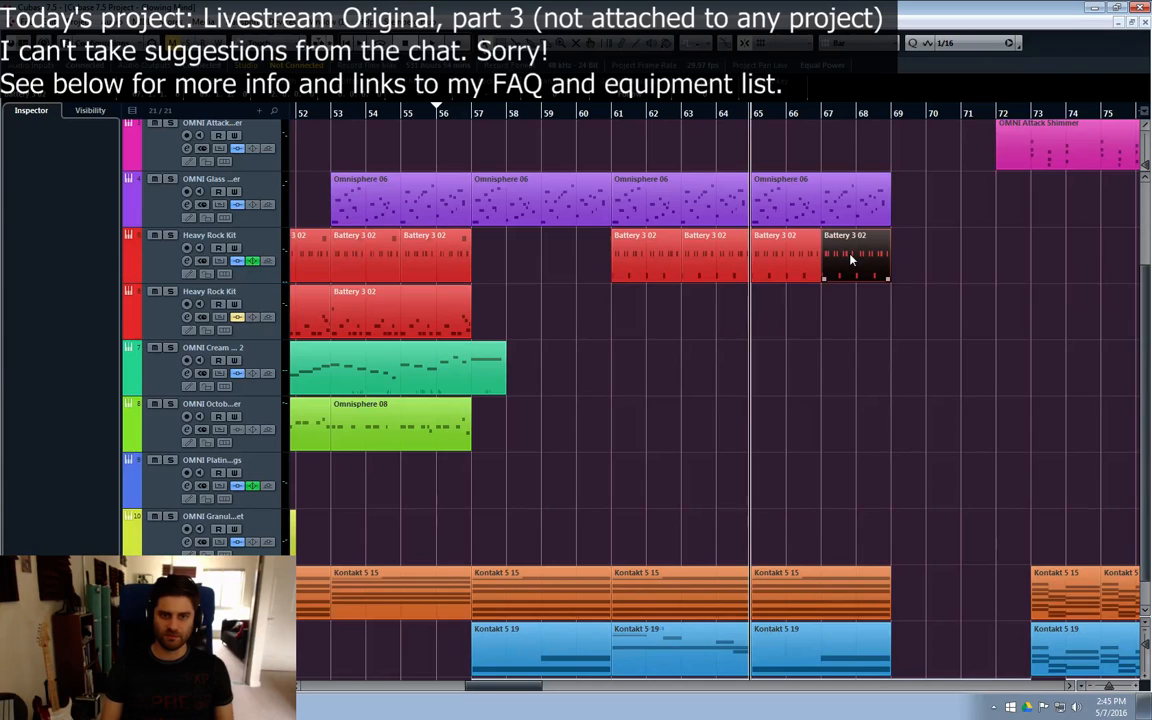
pyautogui.click(618, 268)
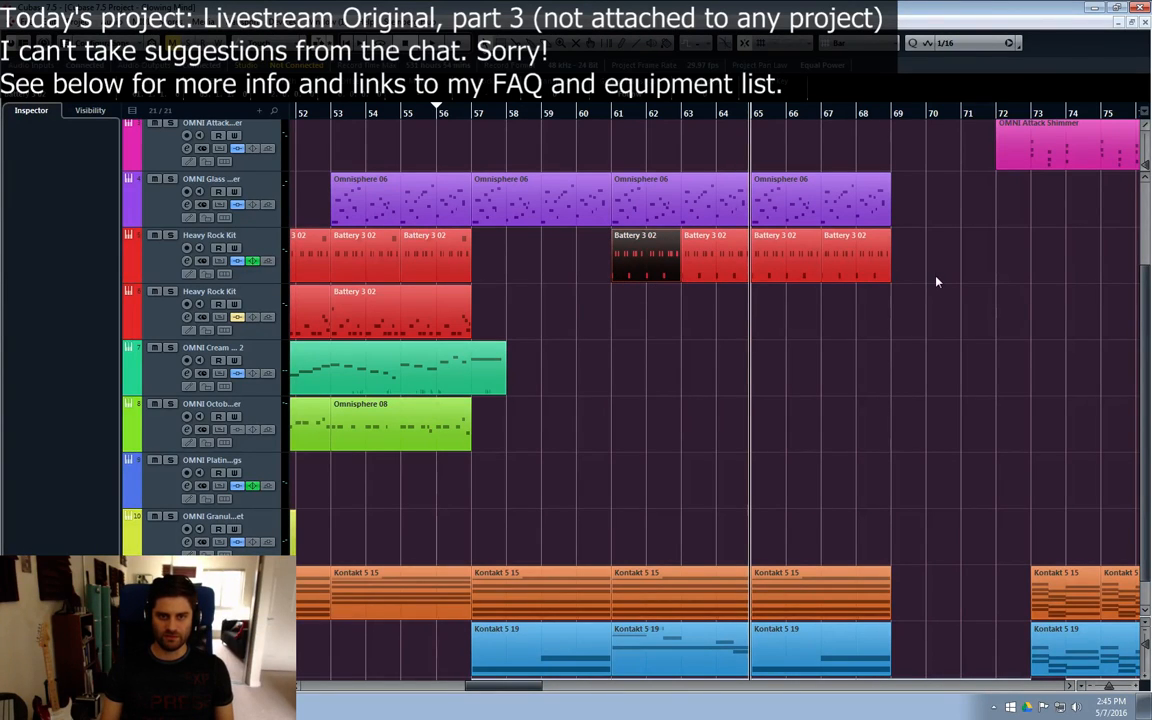
pyautogui.moveTo(936, 277); pyautogui.dragTo(714, 249)
pyautogui.click(644, 265)
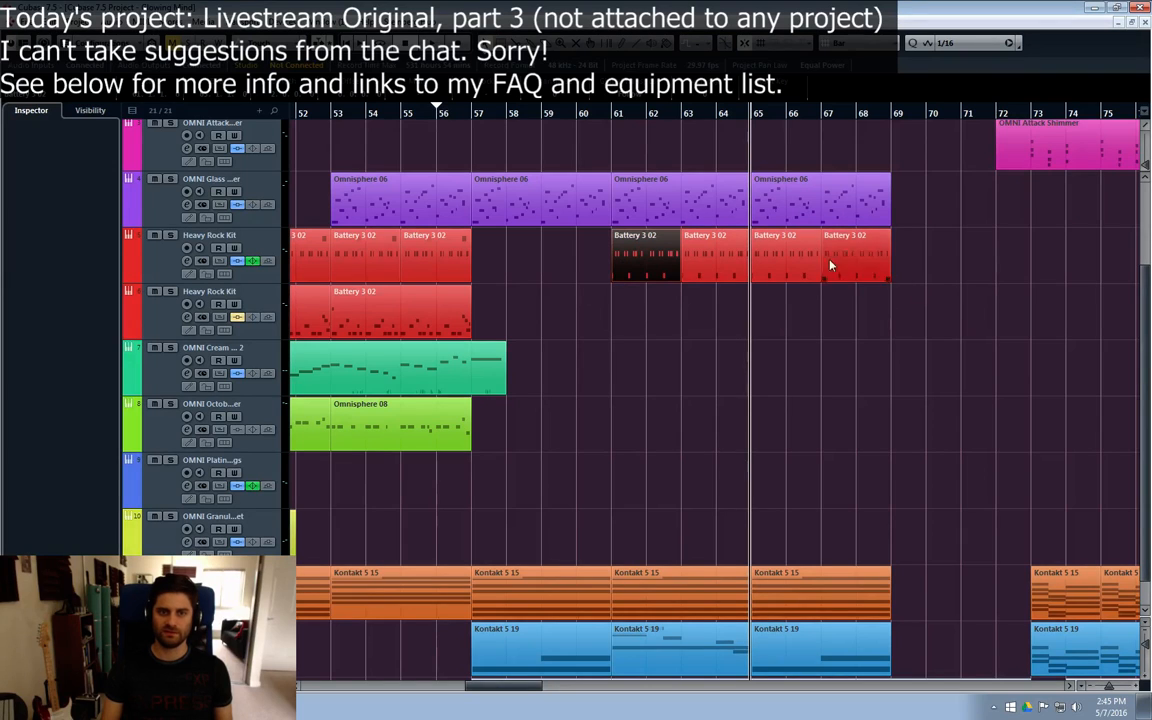
pyautogui.click(858, 305)
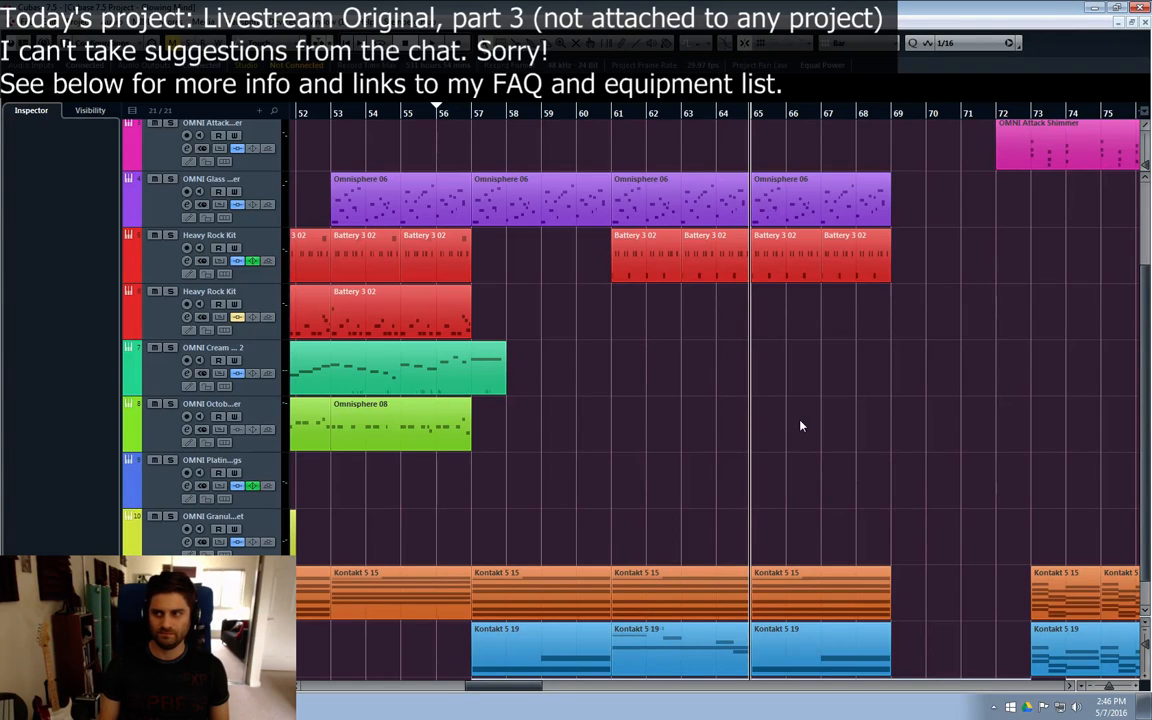
# Step: Play the arrangement from bar 57 to hear the repeated drum part with the other parts
pyautogui.click(475, 116)
pyautogui.hotkey('alt', 'x')
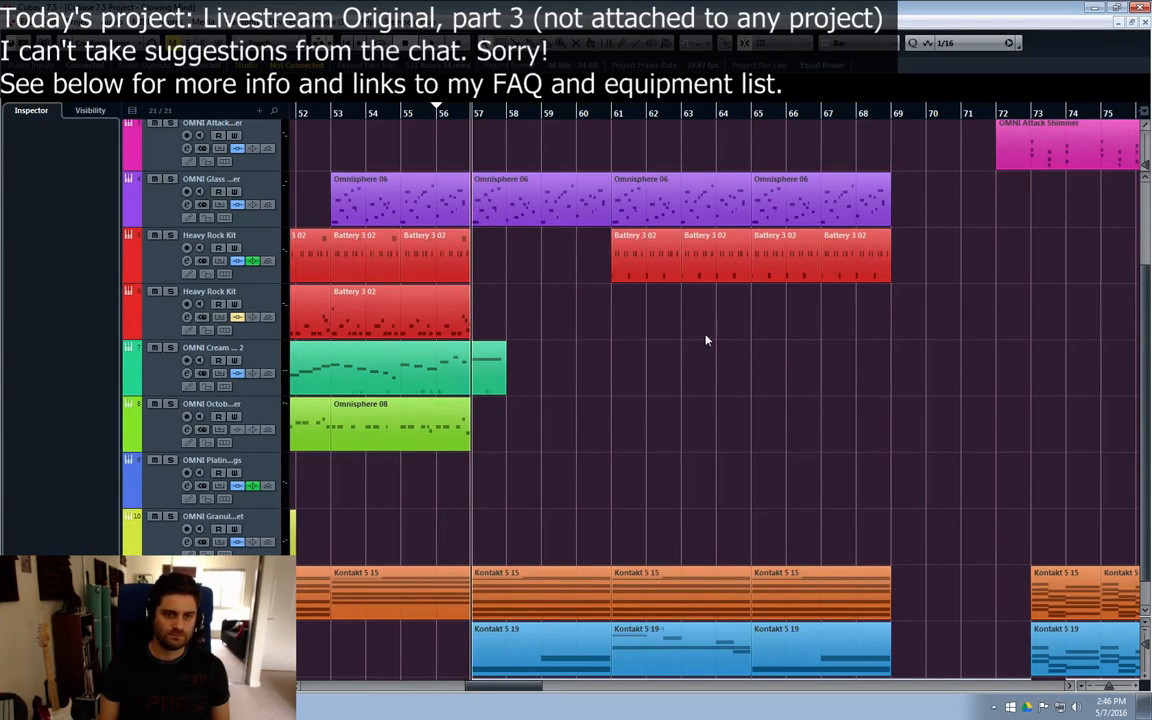
pyautogui.press('space')
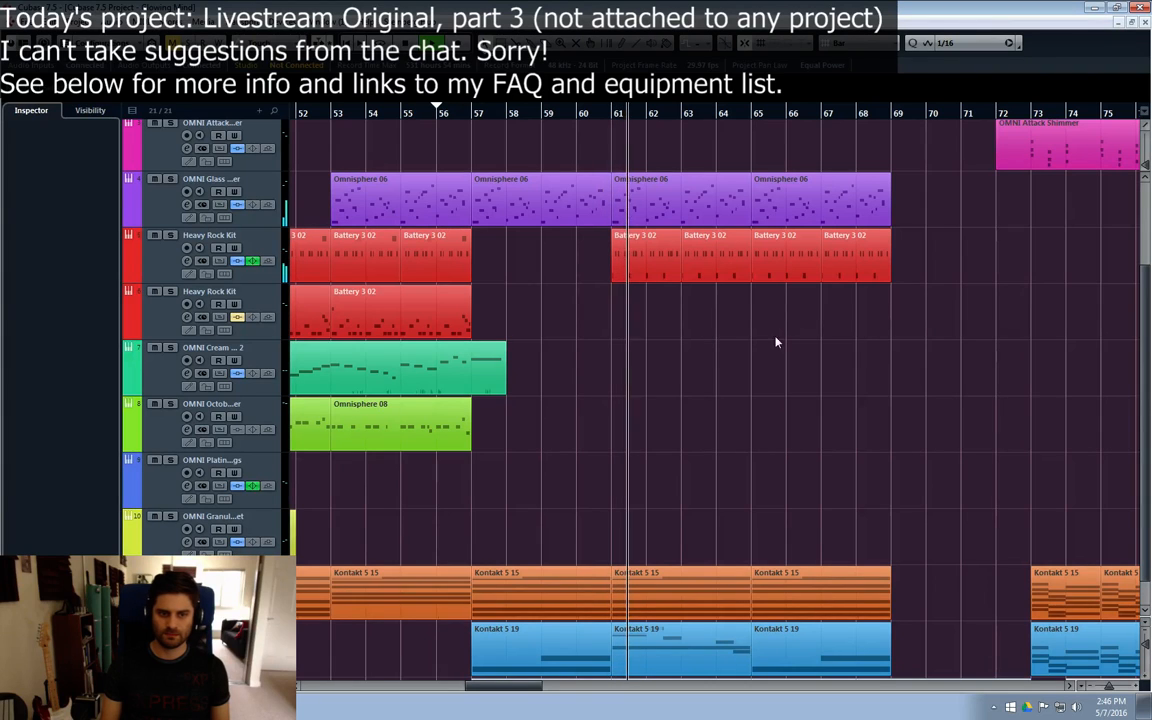
pyautogui.scroll(-1, 640, 414)
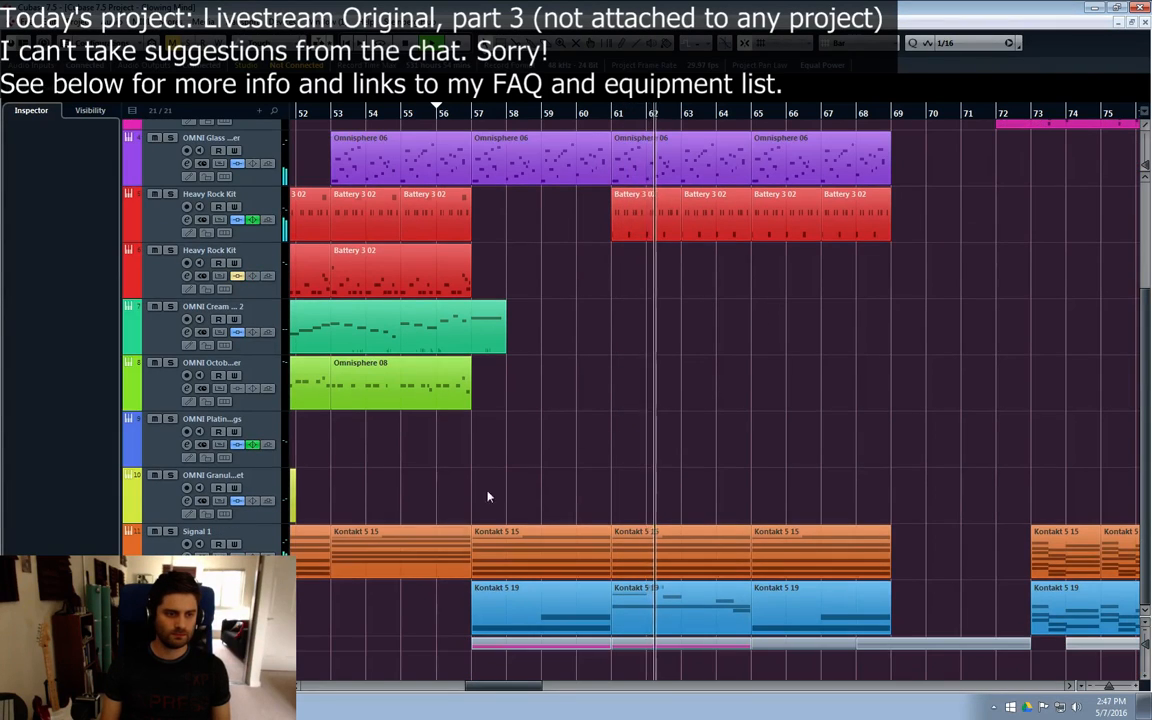
# Step: Trim the second C3 note in the Signal 2 part at bar 61 to end at bar 65, and check the notes in the part at bar 65
pyautogui.click(212, 598)
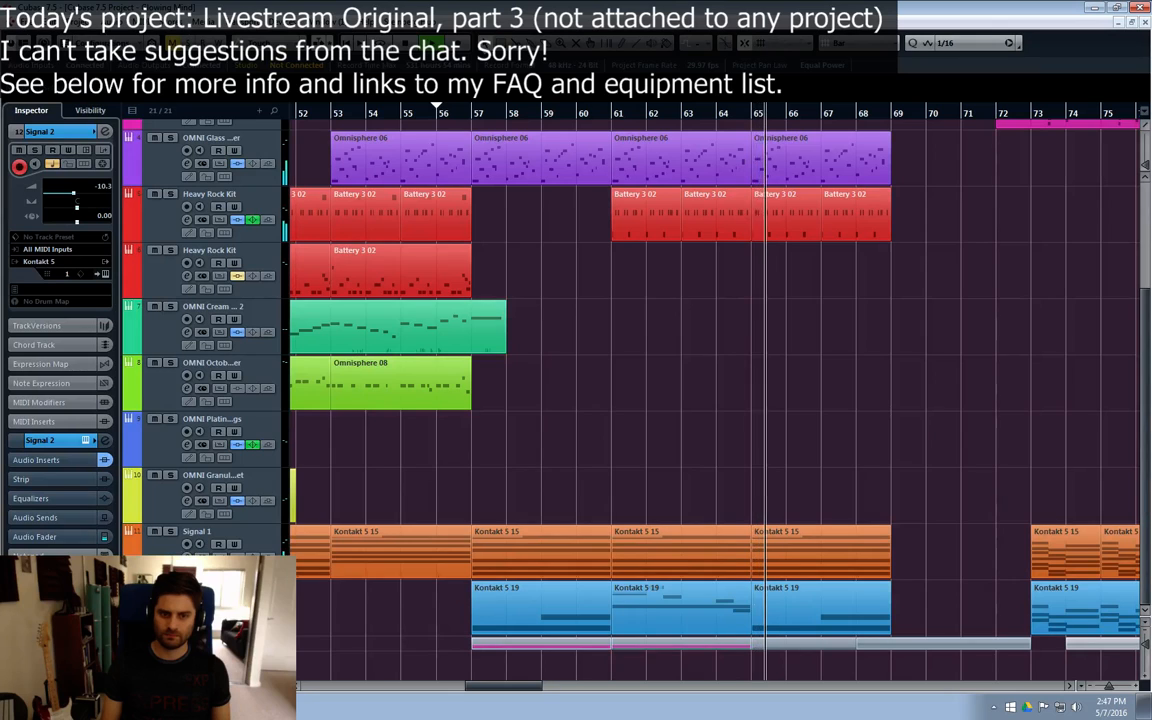
pyautogui.doubleClick(655, 605)
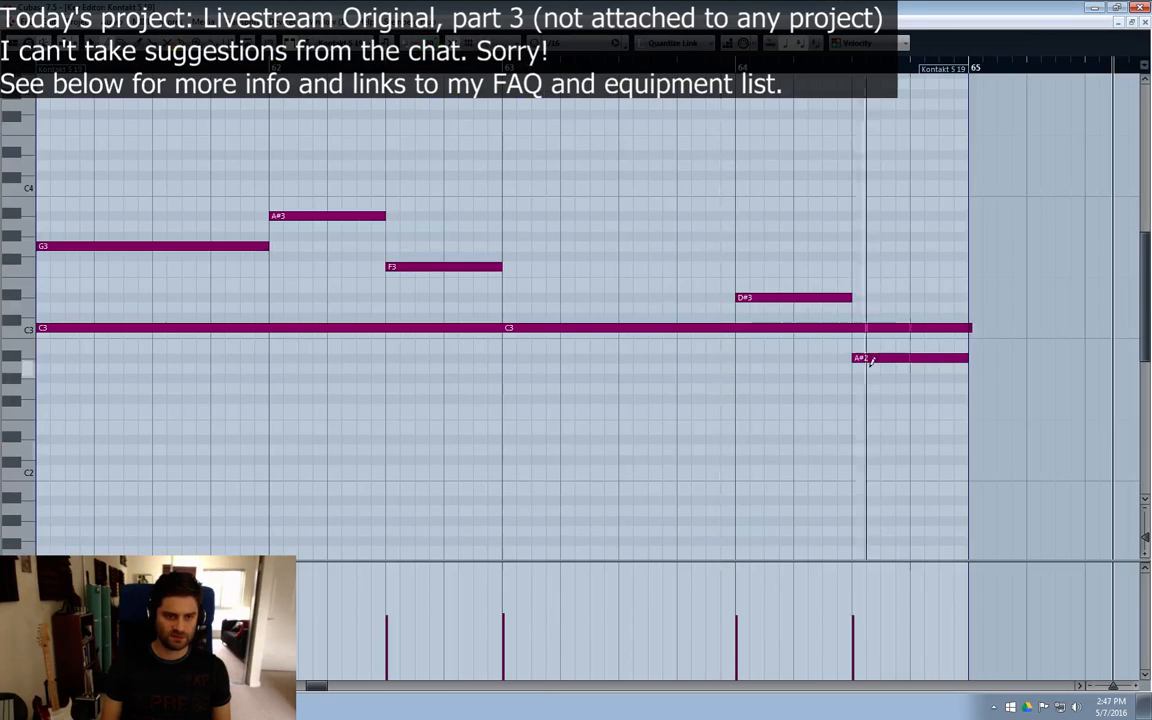
pyautogui.click(970, 328)
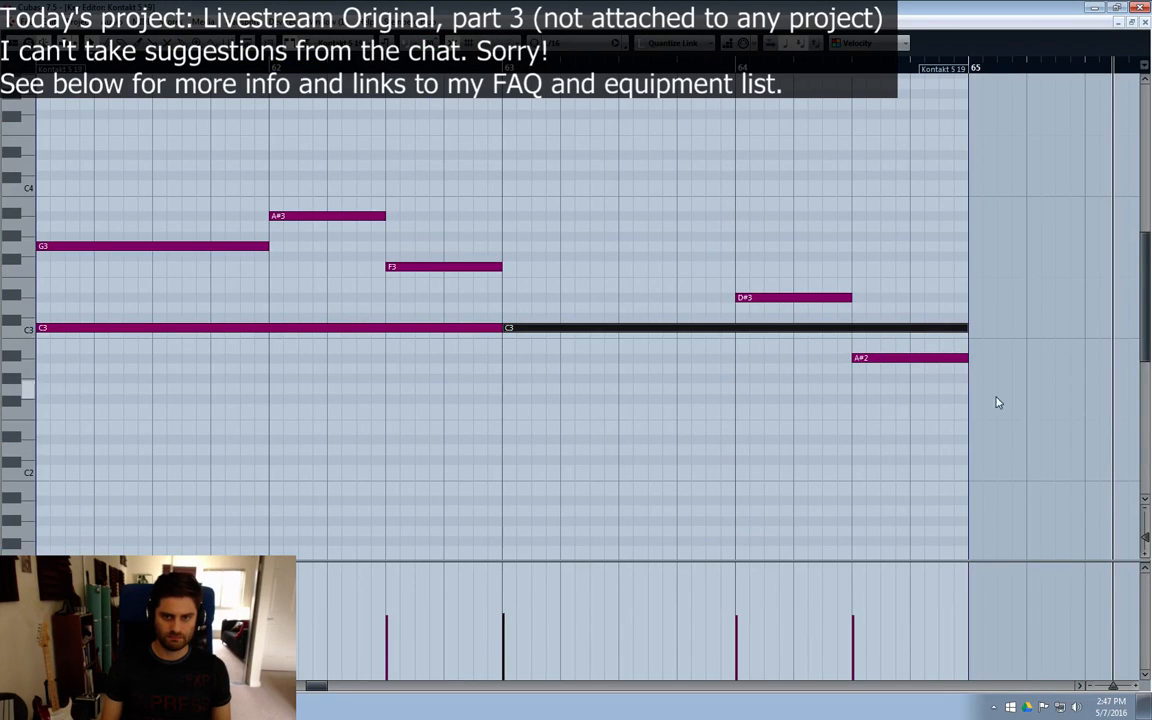
pyautogui.click(968, 360)
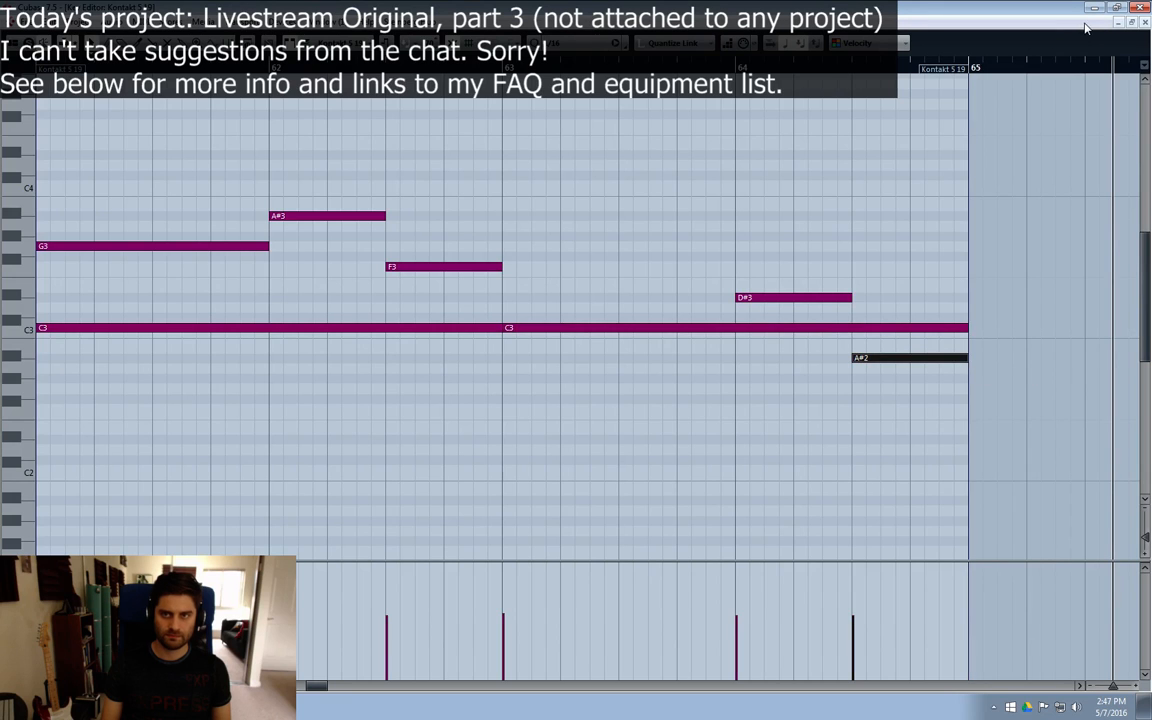
pyautogui.click(1145, 22)
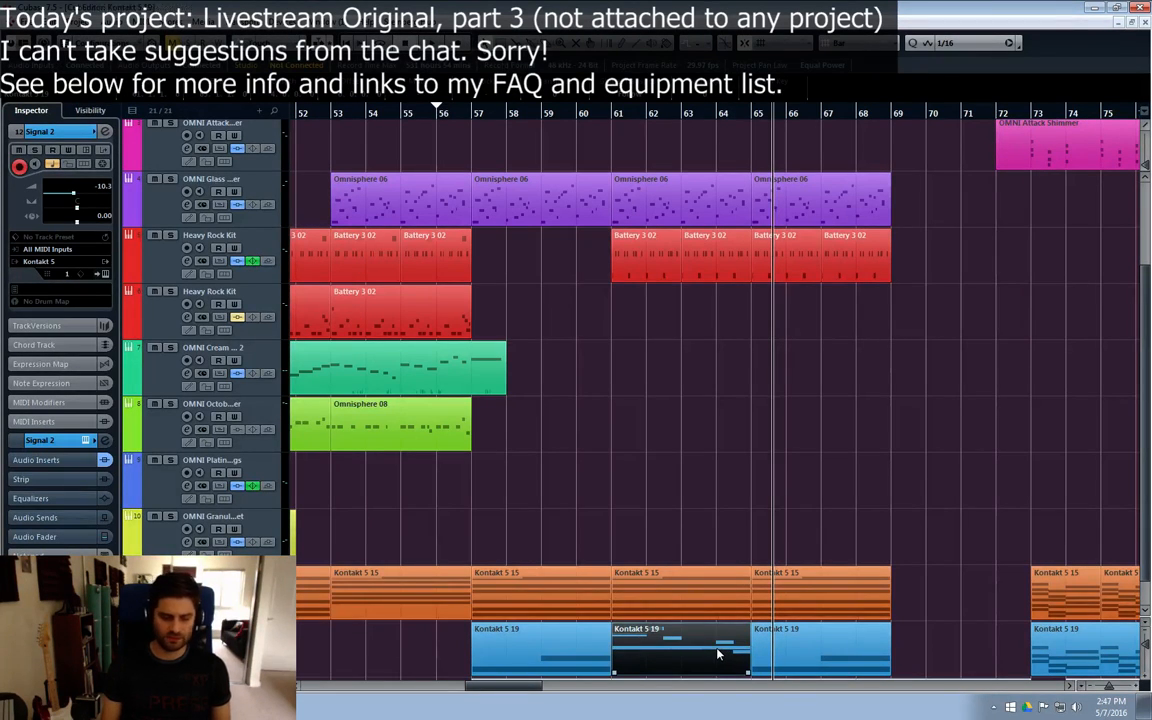
pyautogui.doubleClick(722, 655)
pyautogui.moveTo(970, 327)
pyautogui.mouseDown()
pyautogui.moveTo(920, 327)
pyautogui.moveTo(995, 327)
pyautogui.moveTo(967, 327)
pyautogui.mouseUp()
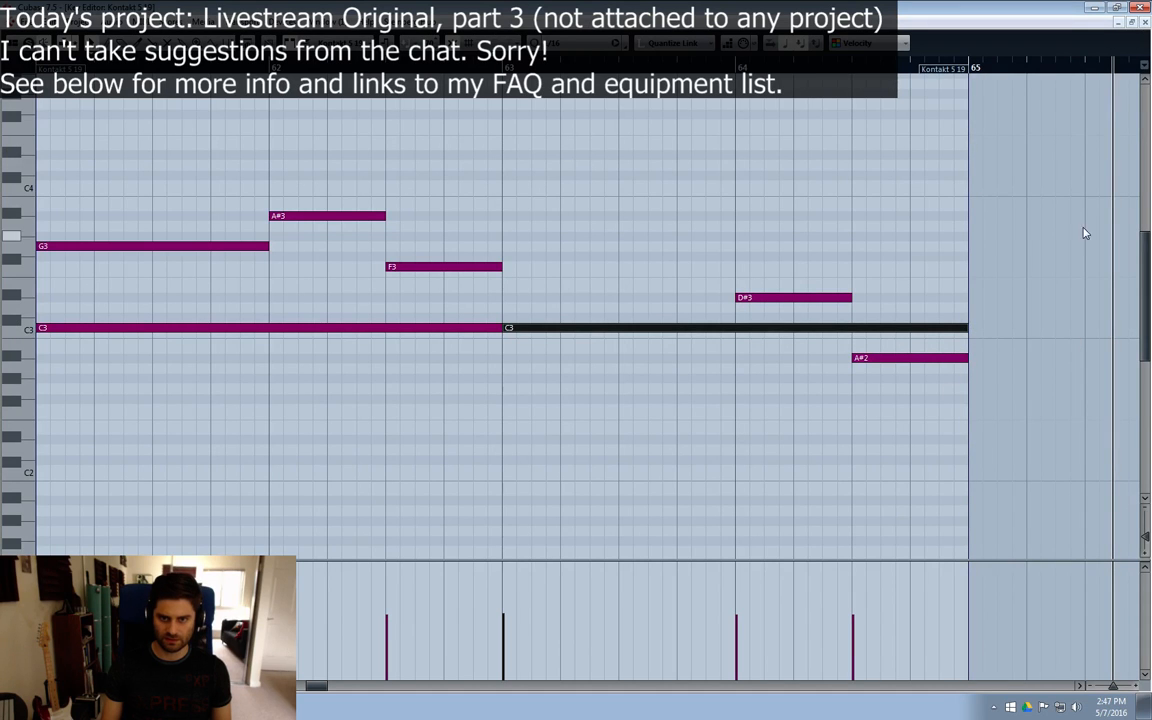
pyautogui.click(1145, 22)
pyautogui.doubleClick(794, 632)
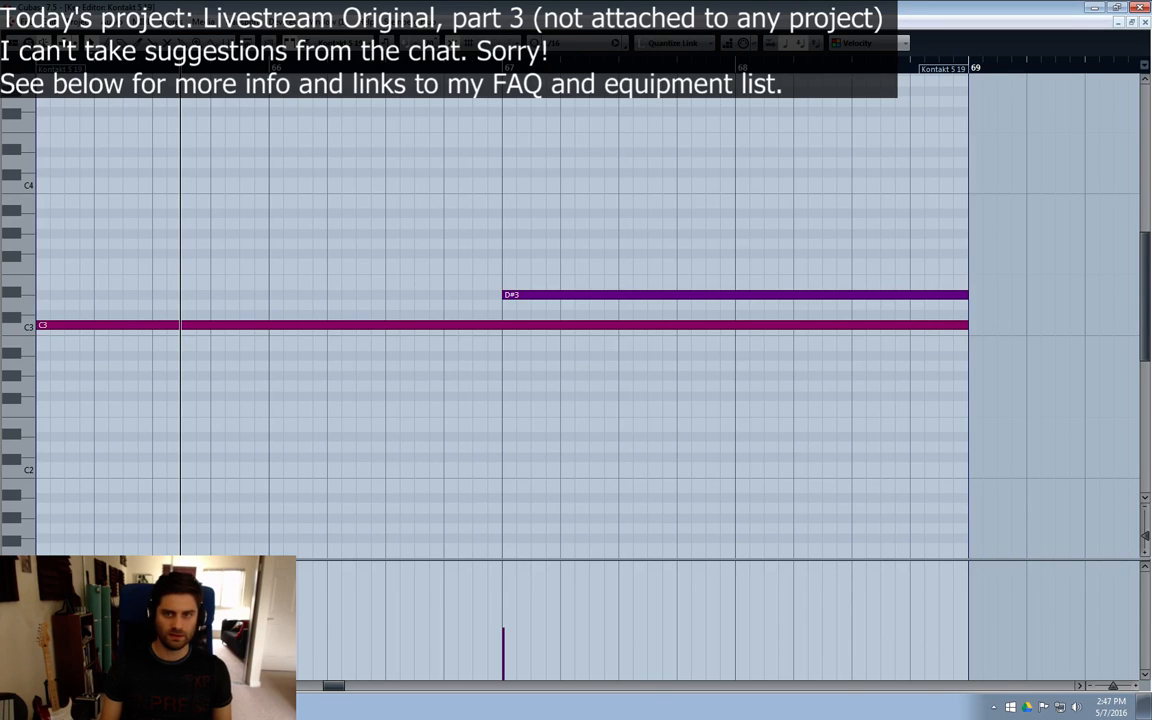
pyautogui.click(1145, 22)
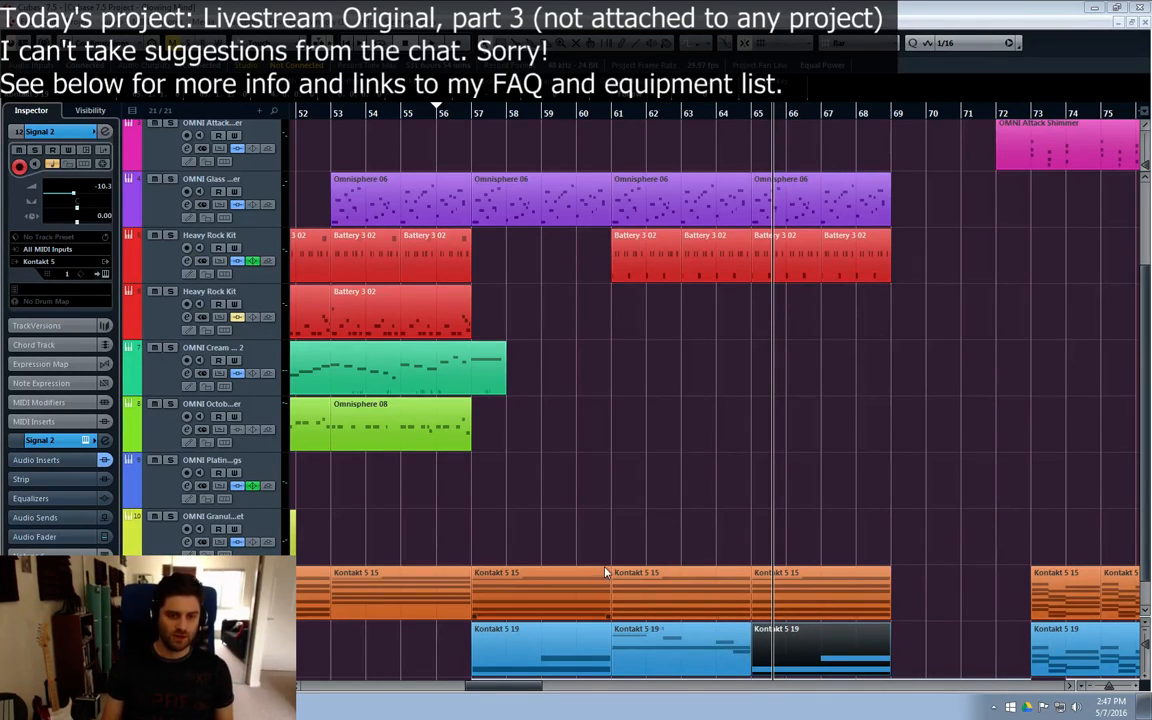
# Step: Play the arrangement from bar 55 to hear the transition into the section at bar 57
pyautogui.scroll(-1, 659, 507)
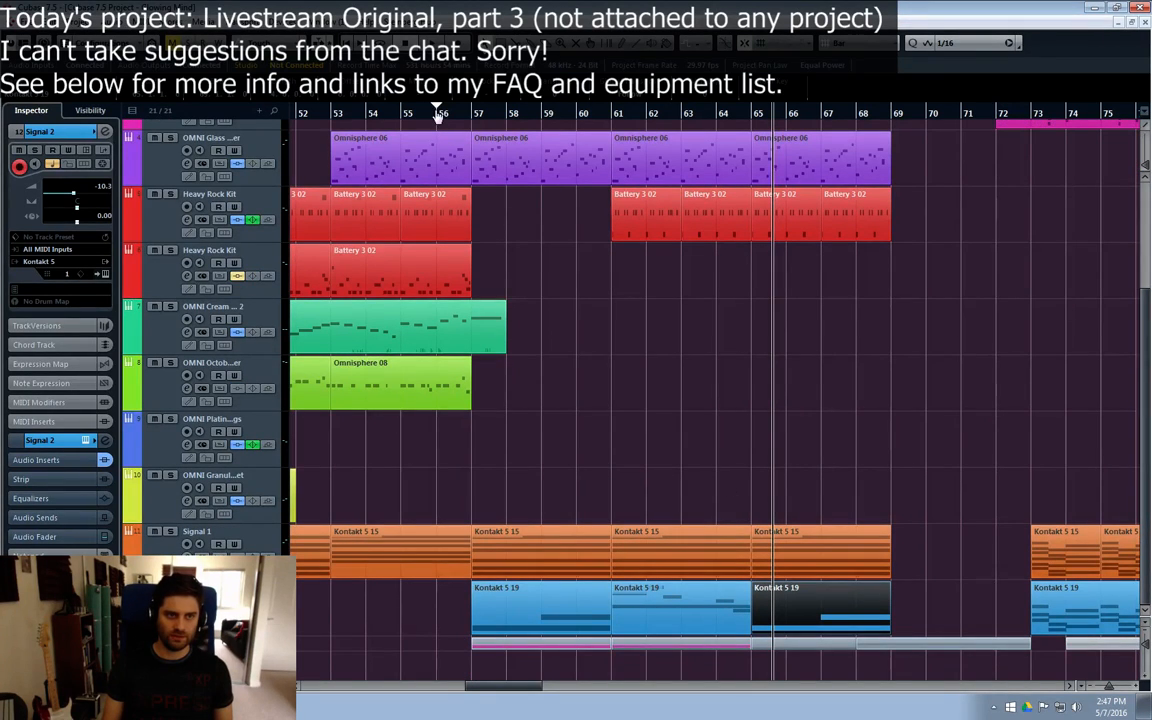
pyautogui.click(410, 118)
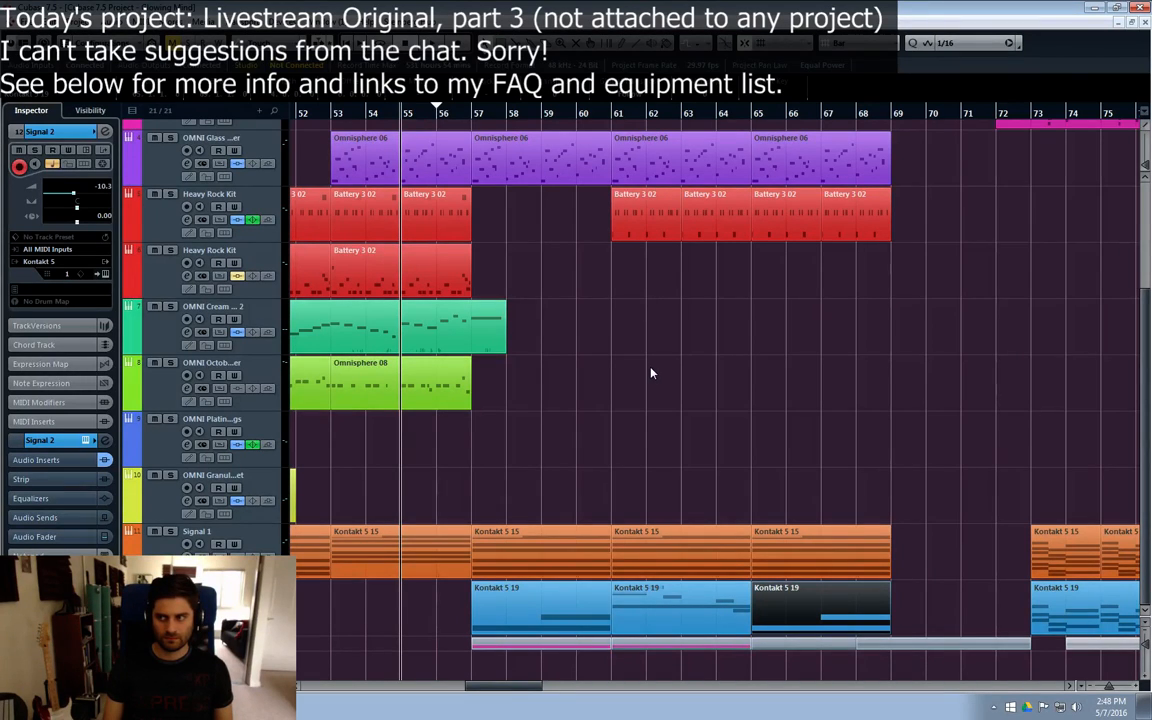
pyautogui.press('space')
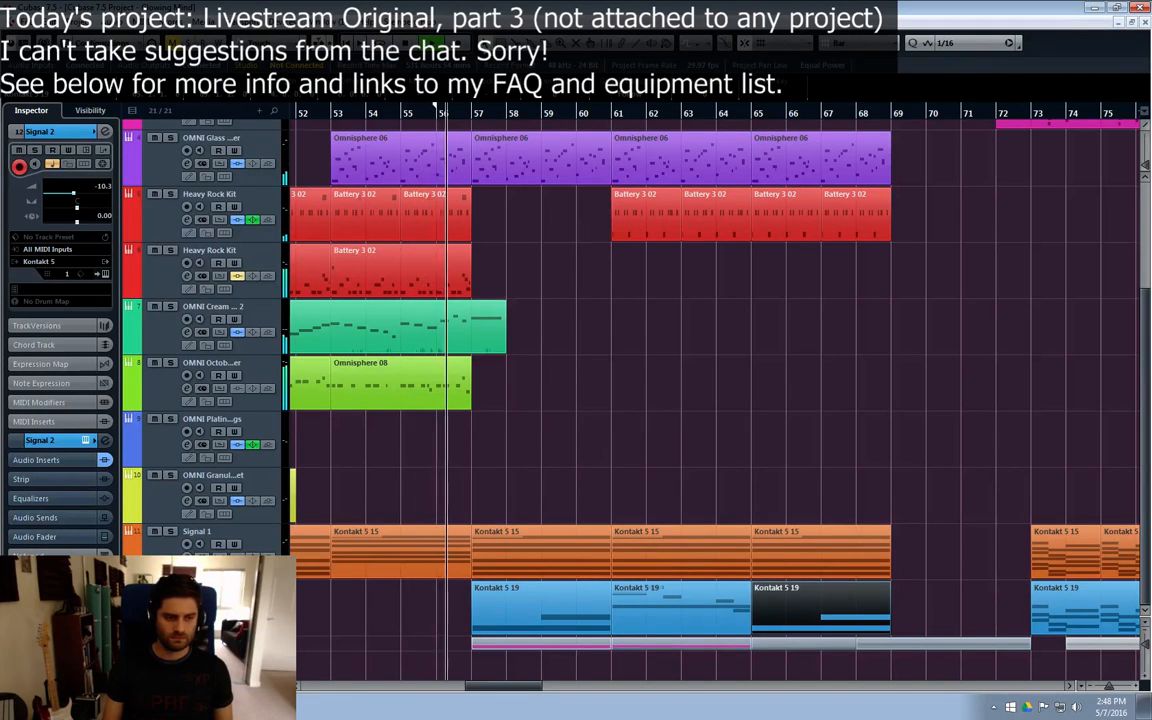
# Step: Add one instrument track with Kontakt 5 16out below the Signal 2 track
pyautogui.rightClick(197, 401)
pyautogui.click(510, 380)
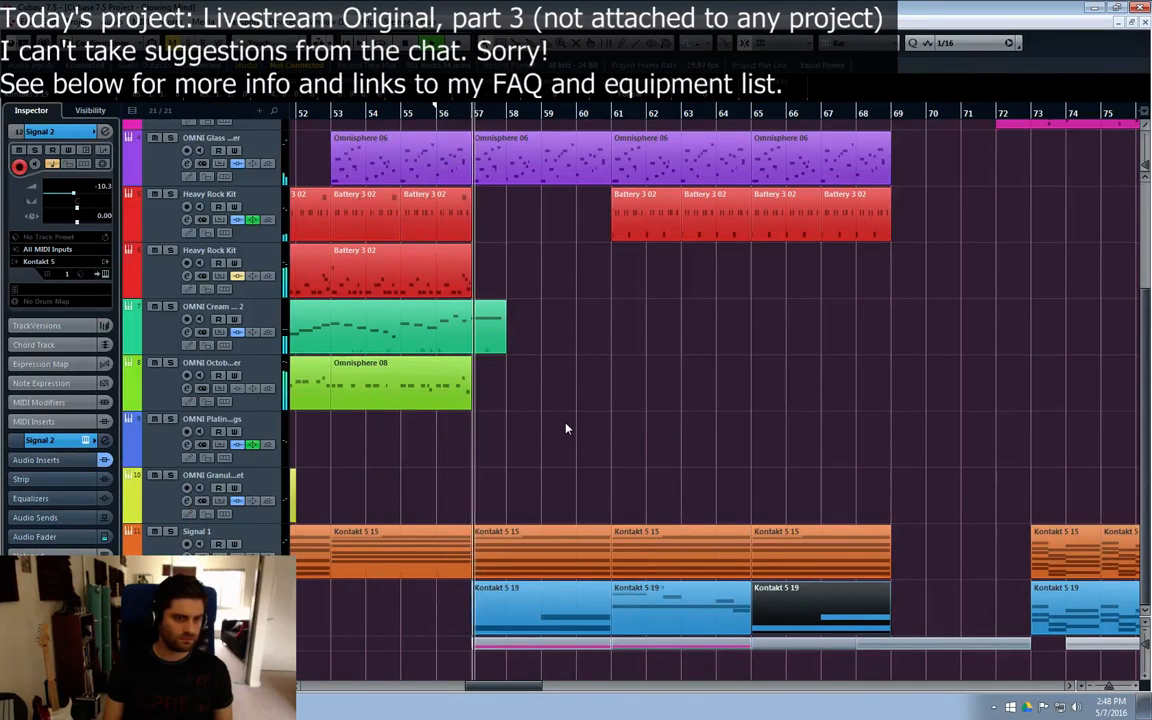
pyautogui.rightClick(220, 378)
pyautogui.click(303, 401)
pyautogui.click(549, 374)
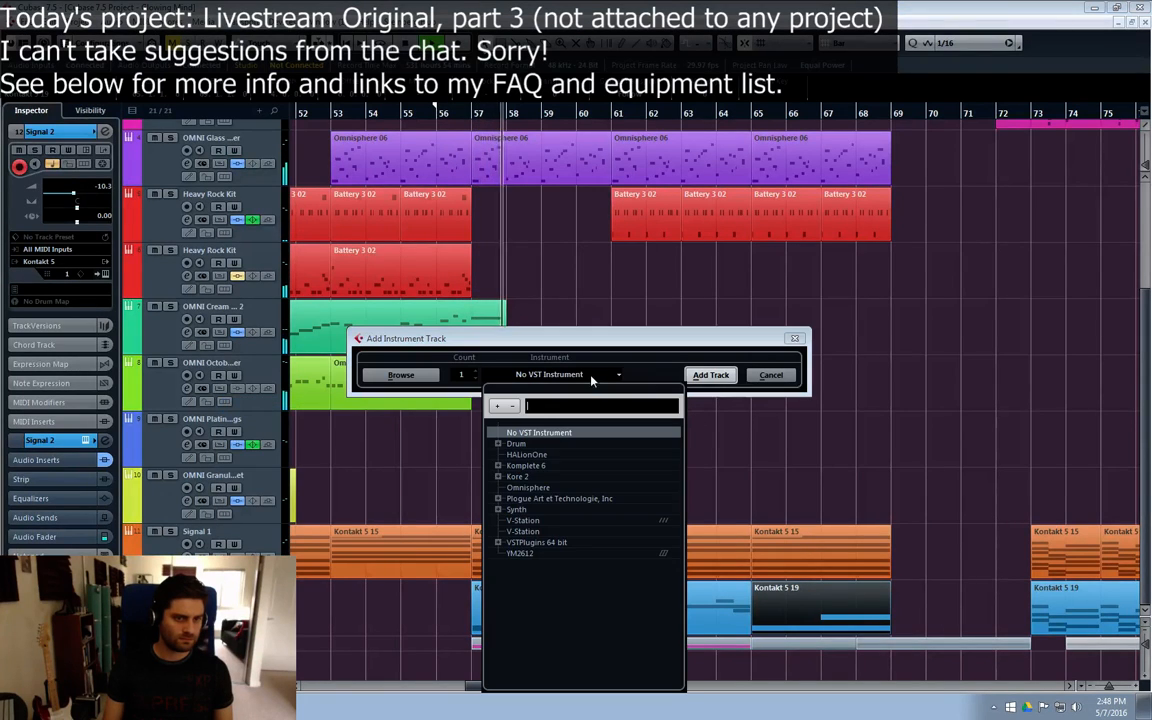
pyautogui.click(498, 542)
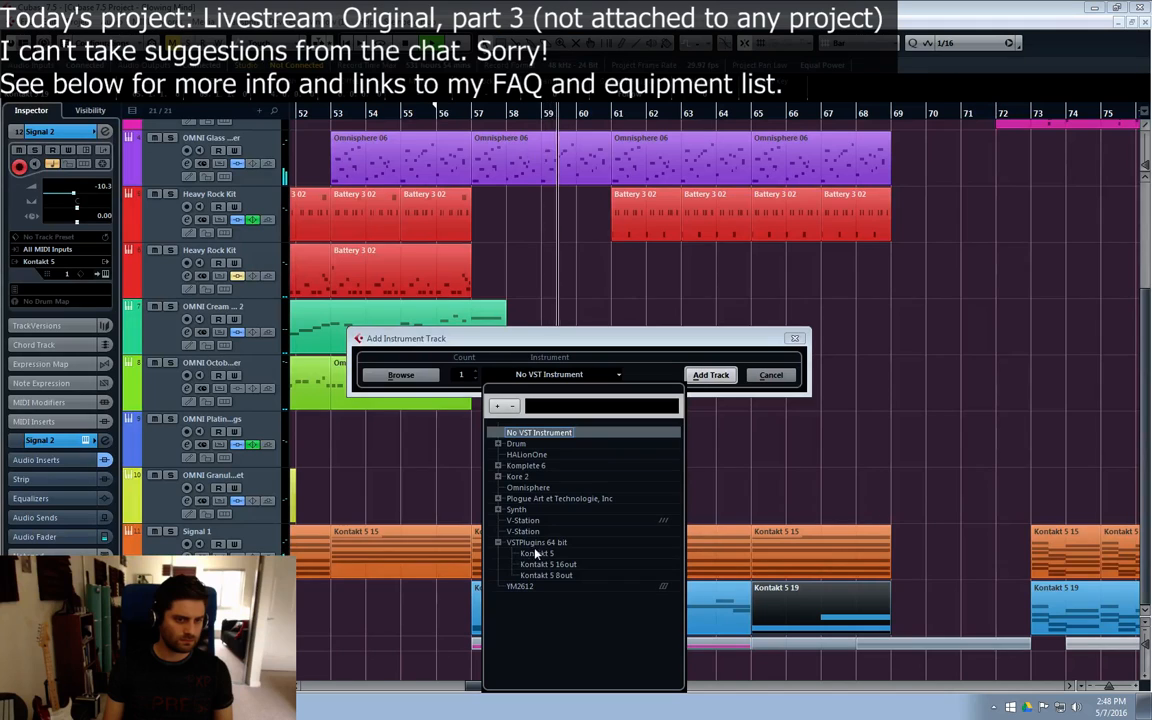
pyautogui.click(544, 566)
pyautogui.click(549, 374)
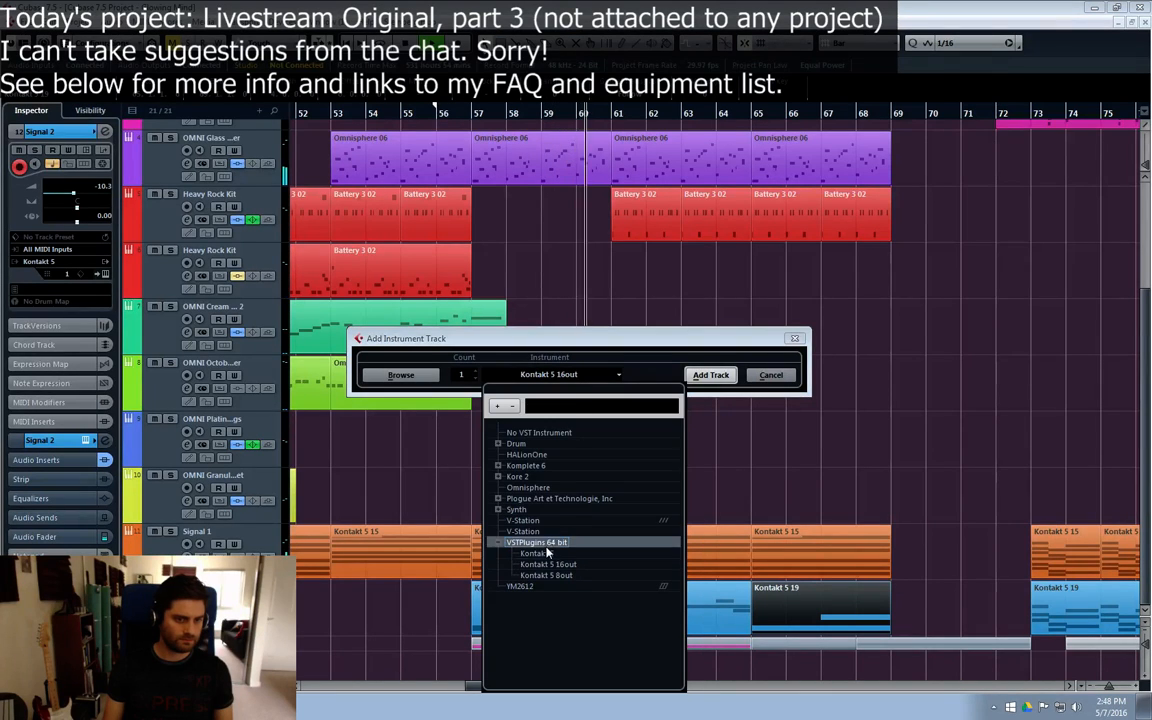
pyautogui.click(726, 392)
pyautogui.click(713, 377)
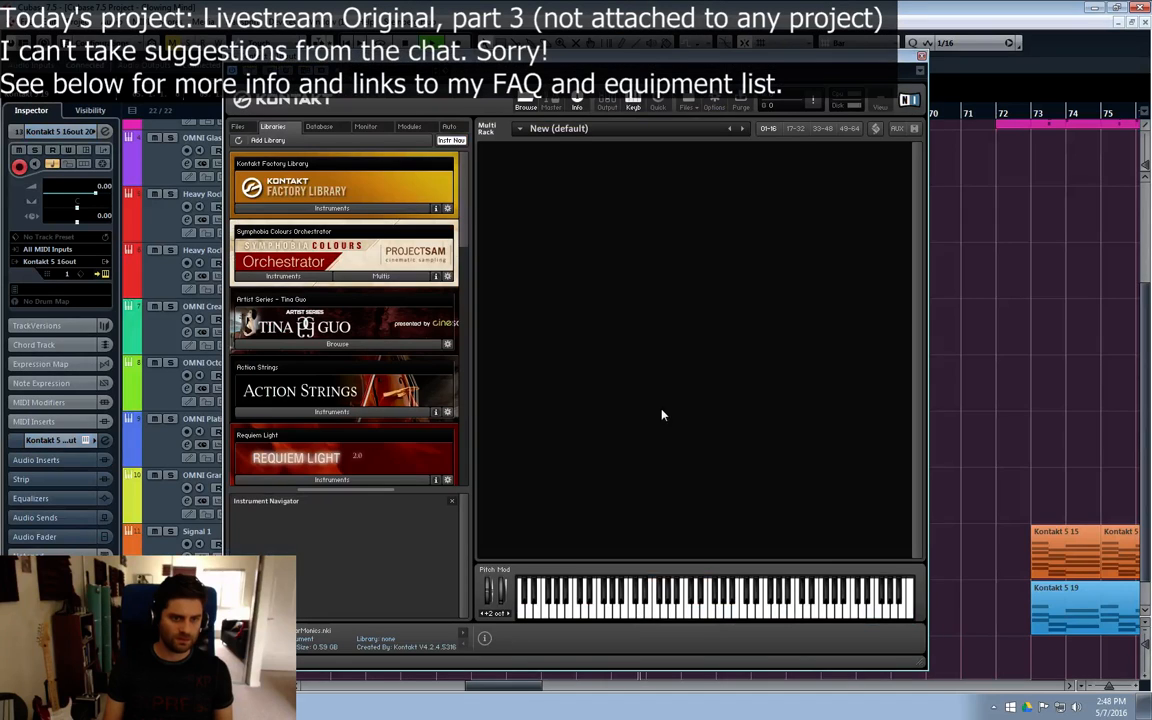
# Step: Close the Kontakt window and remove the new Kontakt 5 16out track
pyautogui.click(921, 57)
pyautogui.scroll(-1, 357, 381)
pyautogui.rightClick(161, 321)
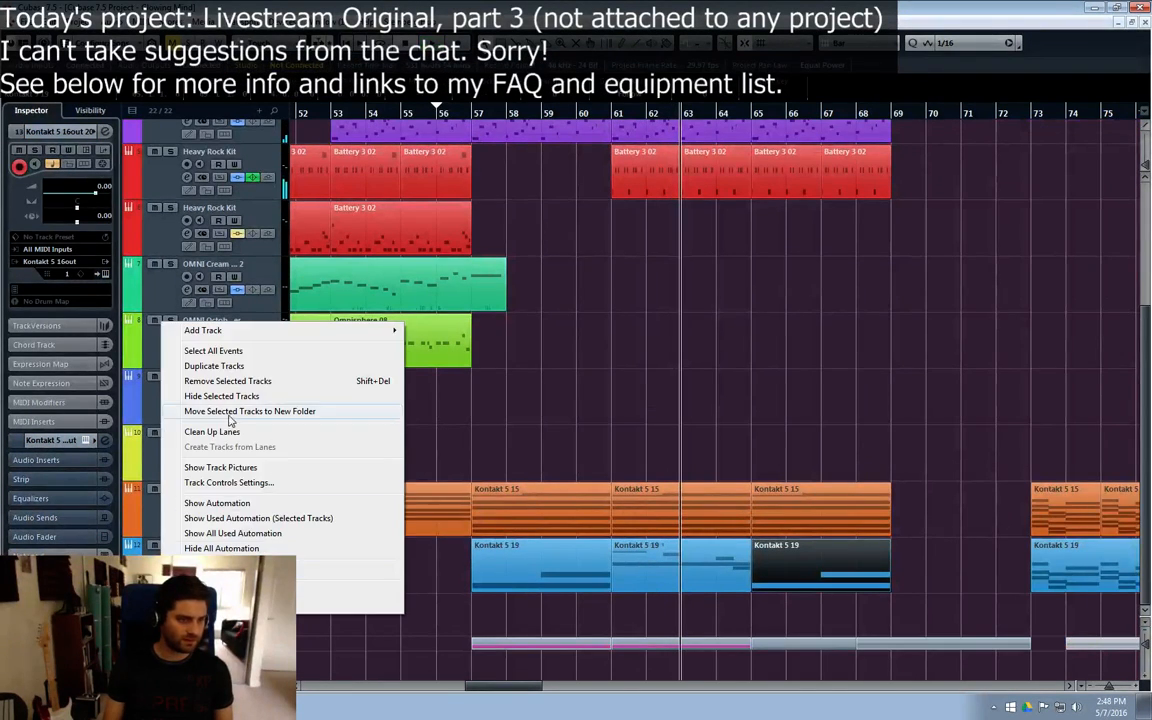
pyautogui.click(229, 381)
# Step: Add one instrument track with the standard Kontakt 5 instrument below the Signal 2 track
pyautogui.rightClick(166, 404)
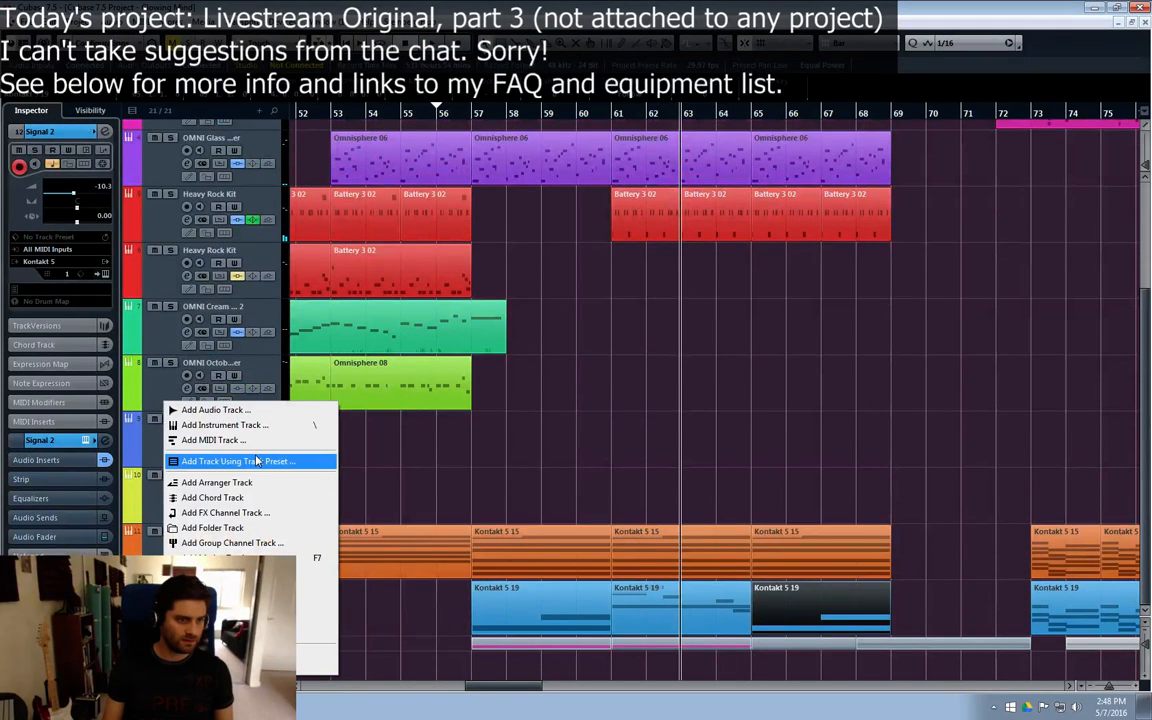
pyautogui.click(225, 425)
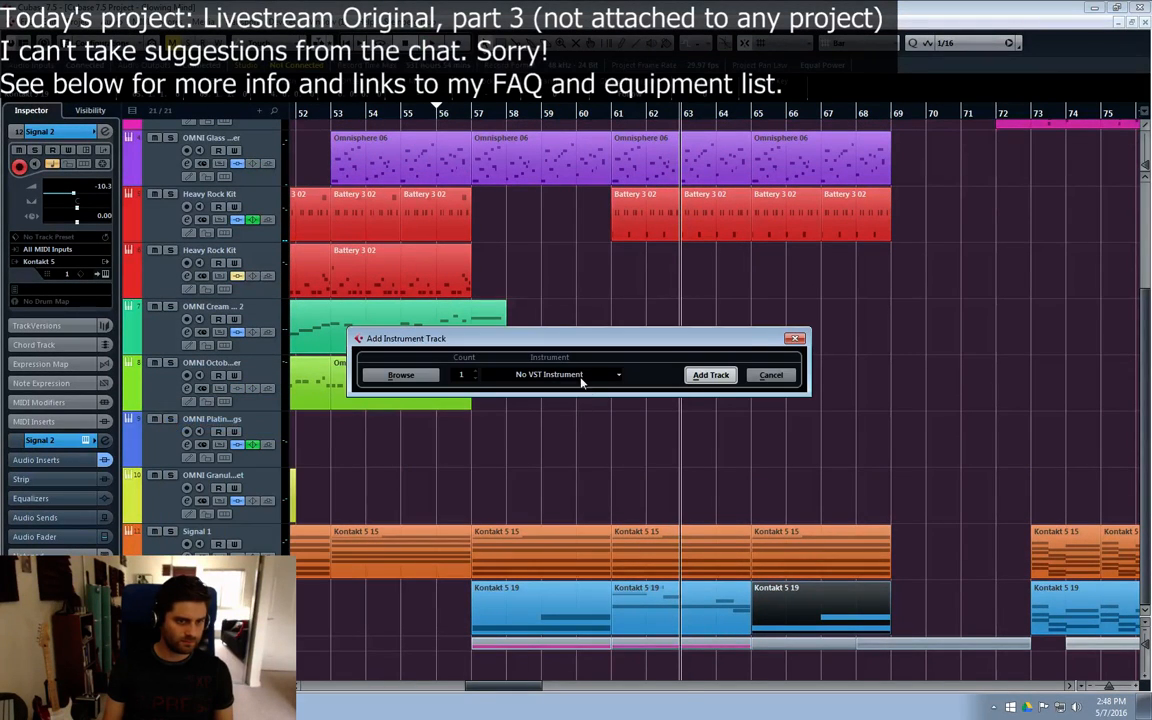
pyautogui.click(570, 374)
pyautogui.click(498, 542)
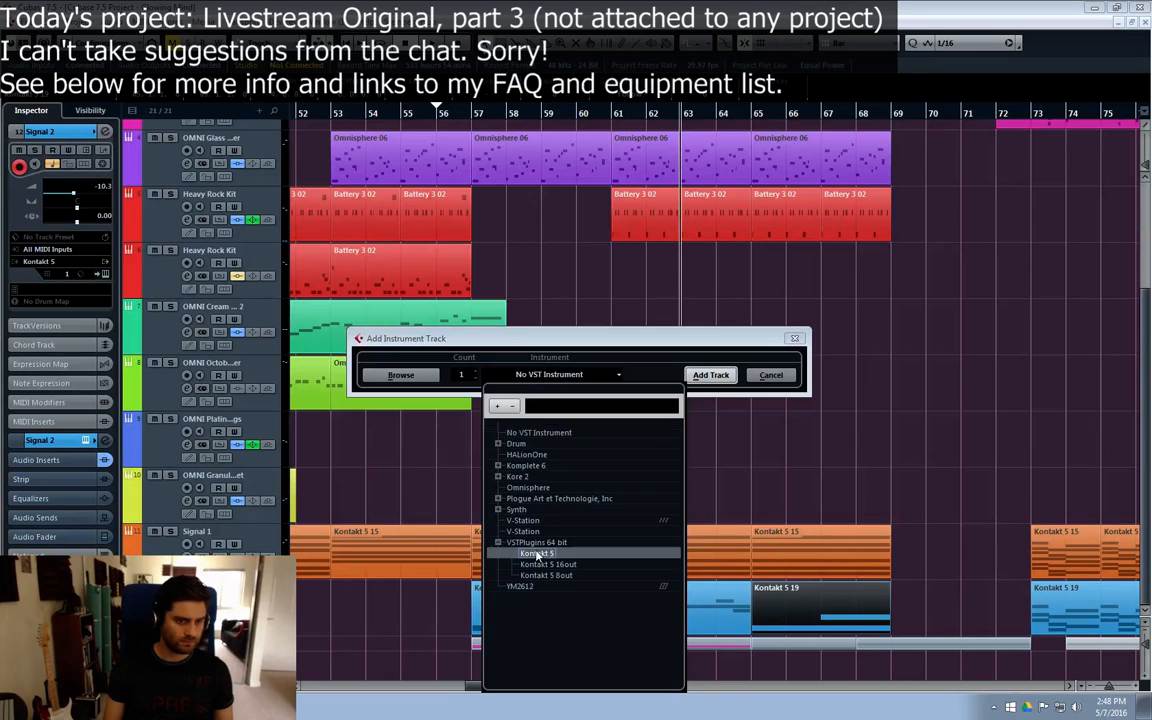
pyautogui.click(525, 553)
pyautogui.click(711, 375)
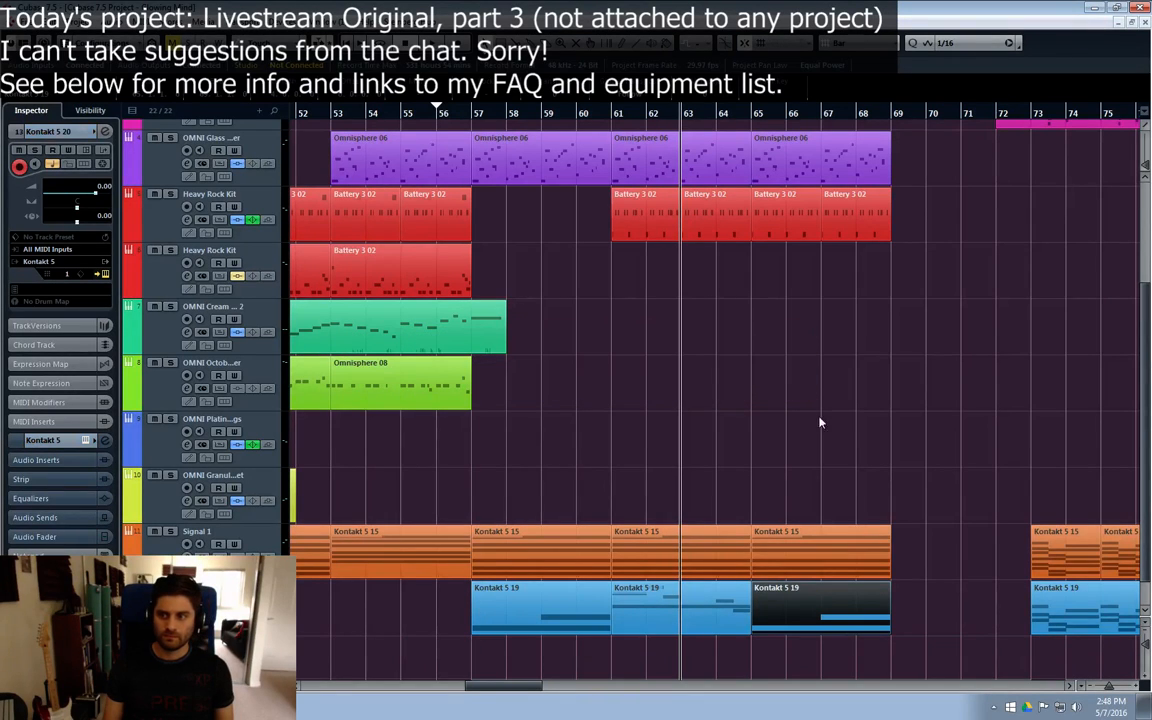
# Step: Move the playback position to bar 56 and load Signal.nki from the Signal library into the new Kontakt 5 track
pyautogui.click(437, 113)
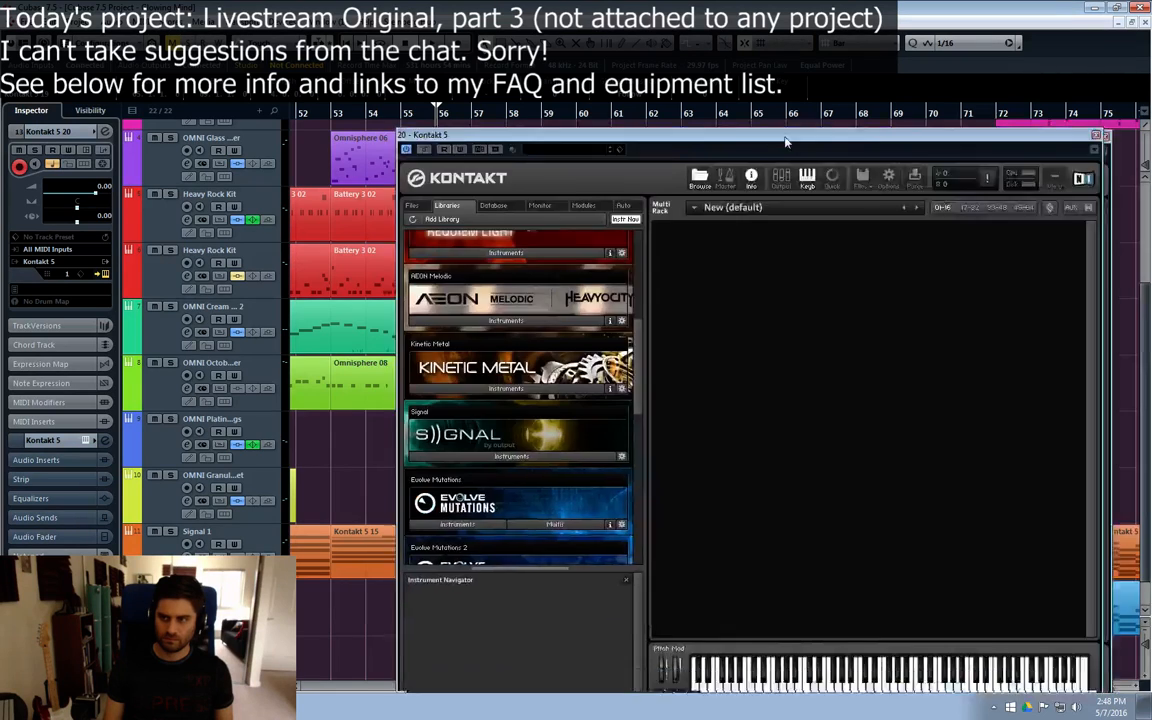
pyautogui.moveTo(787, 143); pyautogui.dragTo(605, 86)
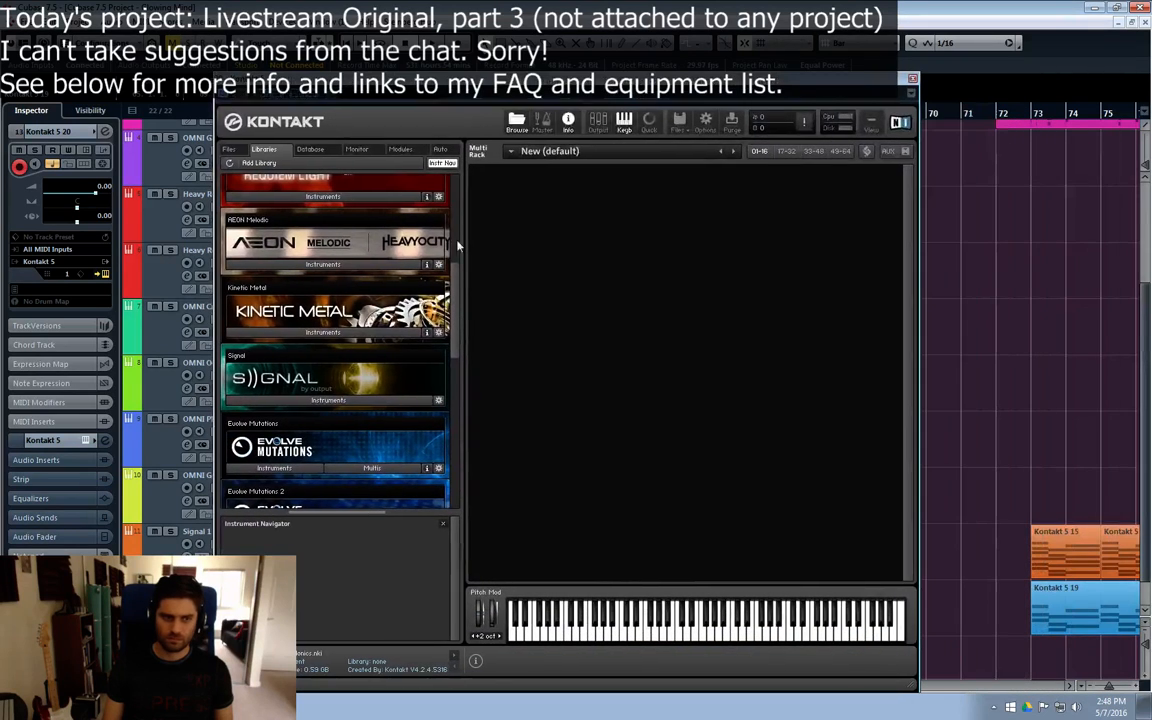
pyautogui.click(305, 399)
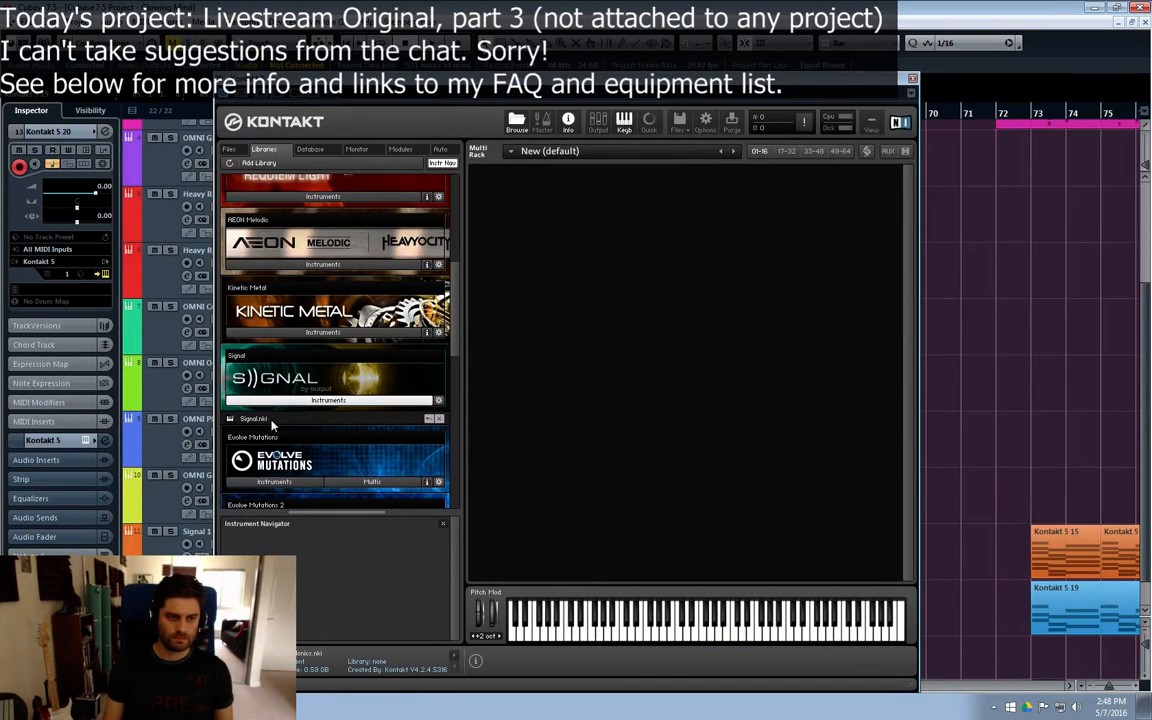
pyautogui.click(267, 420)
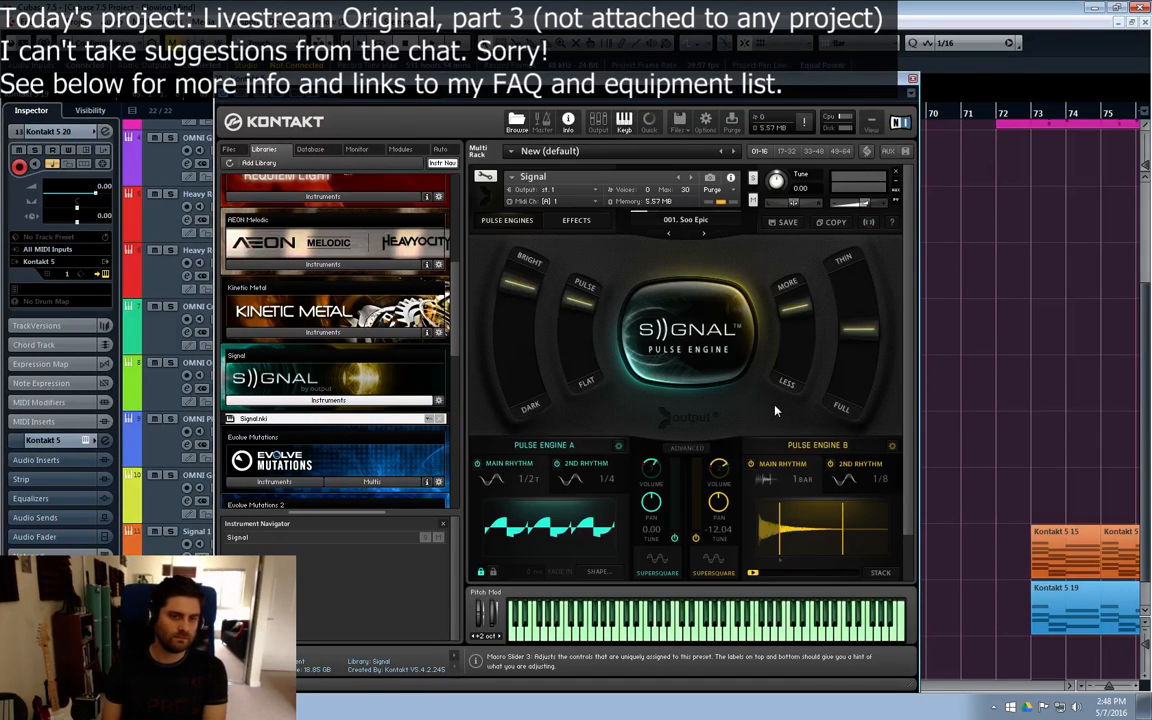
# Step: Browse the Signal presets, choose 000. Init, and show its pulse engine controls
pyautogui.click(670, 234)
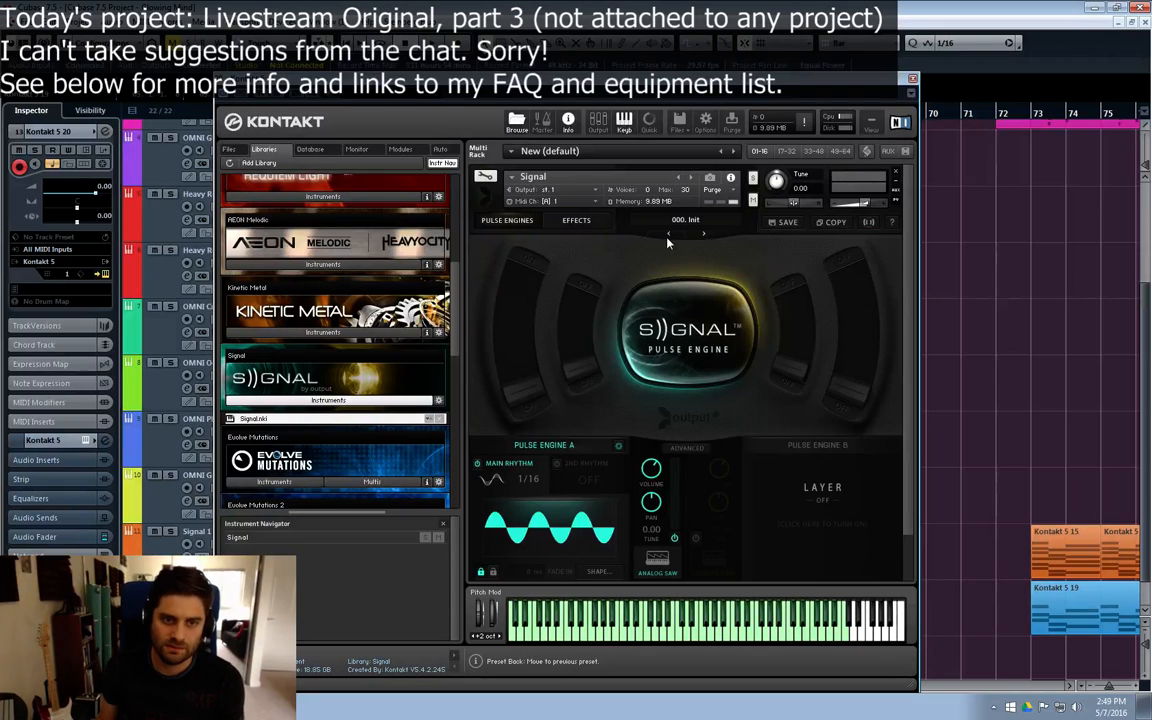
pyautogui.click(668, 235)
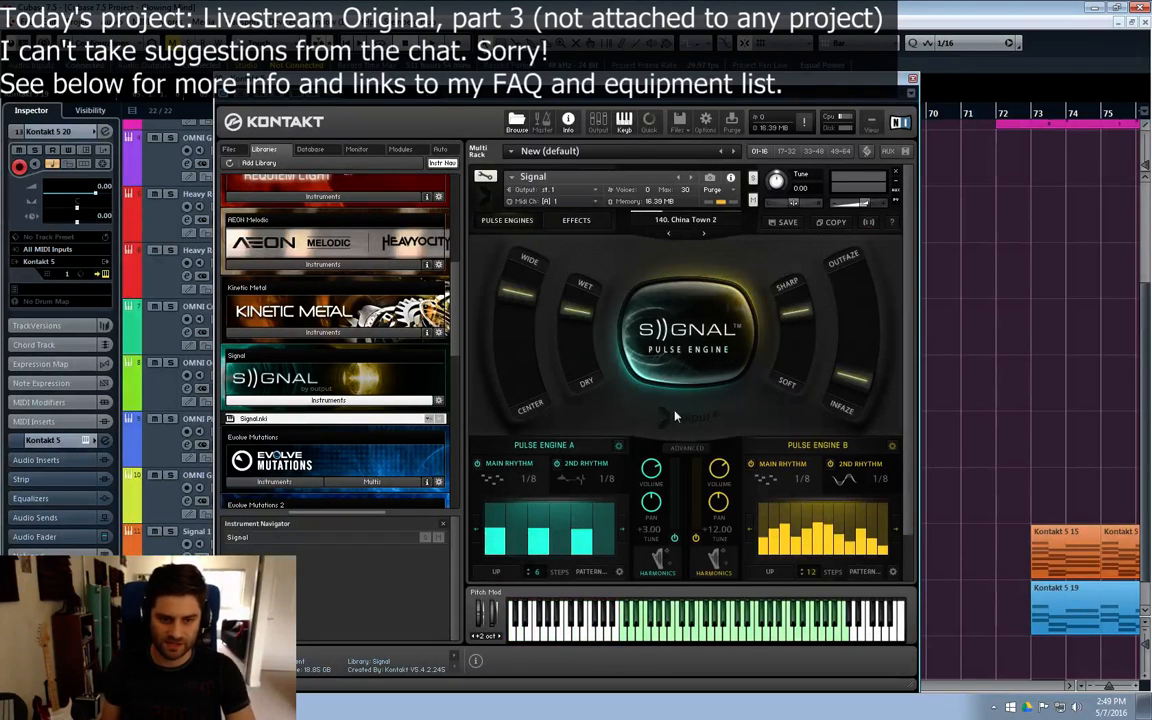
pyautogui.click(702, 232)
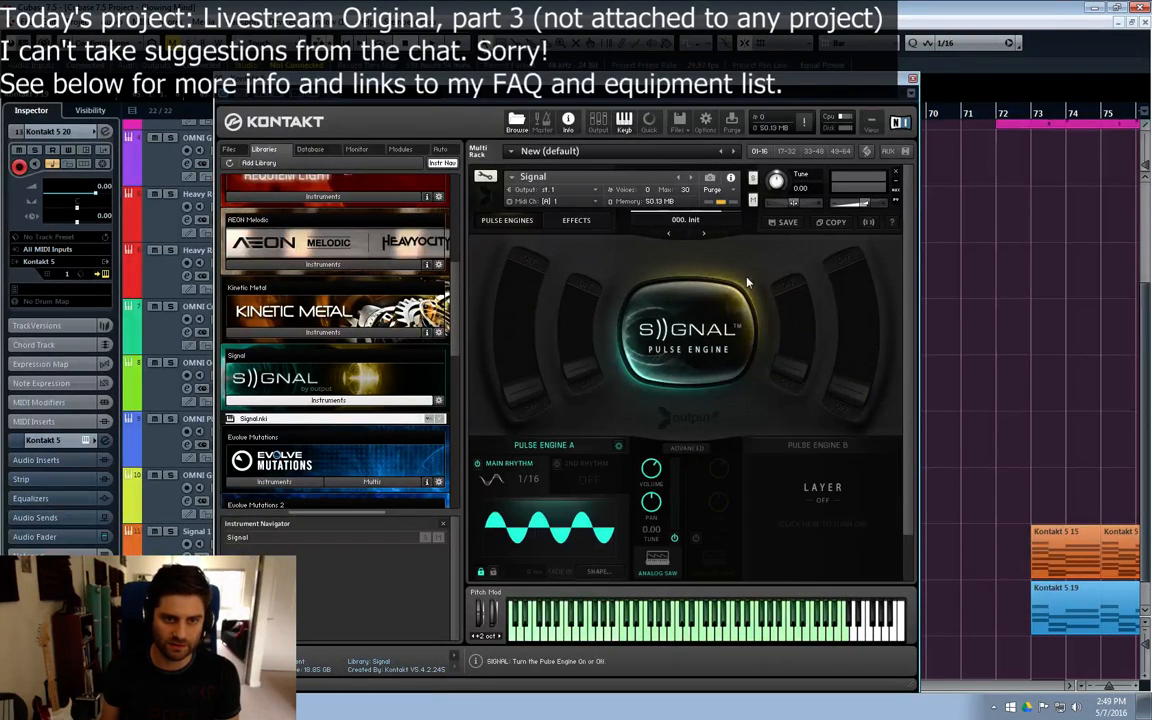
pyautogui.click(658, 328)
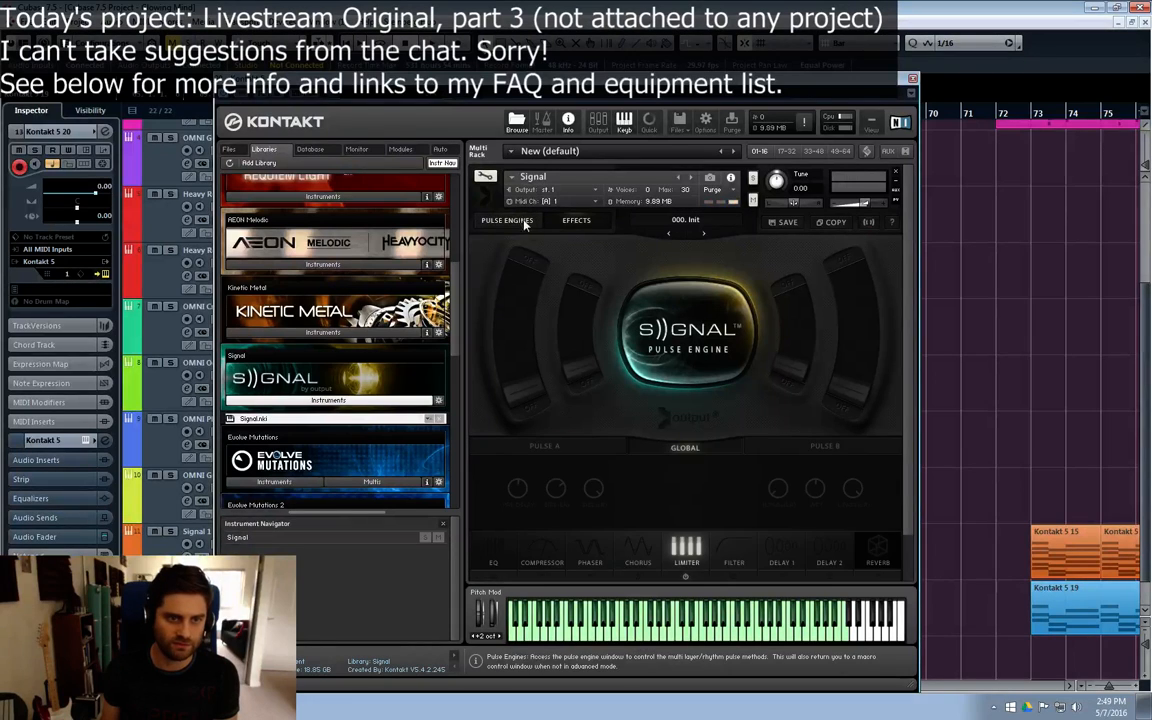
pyautogui.click(658, 328)
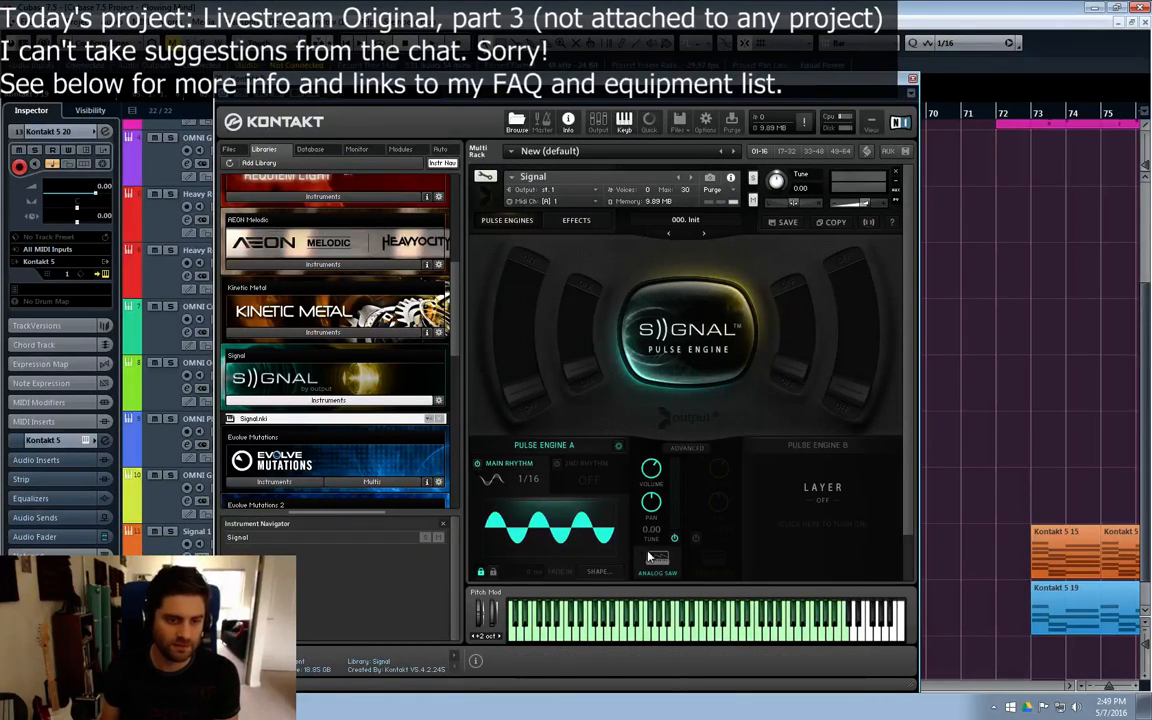
# Step: Audition synth sources such as Gritty Bass, Supersquare, Airy Poly, Particles and Continuum for Pulse Engine A, and apply Singularity
pyautogui.click(651, 557)
pyautogui.click(600, 462)
pyautogui.click(515, 466)
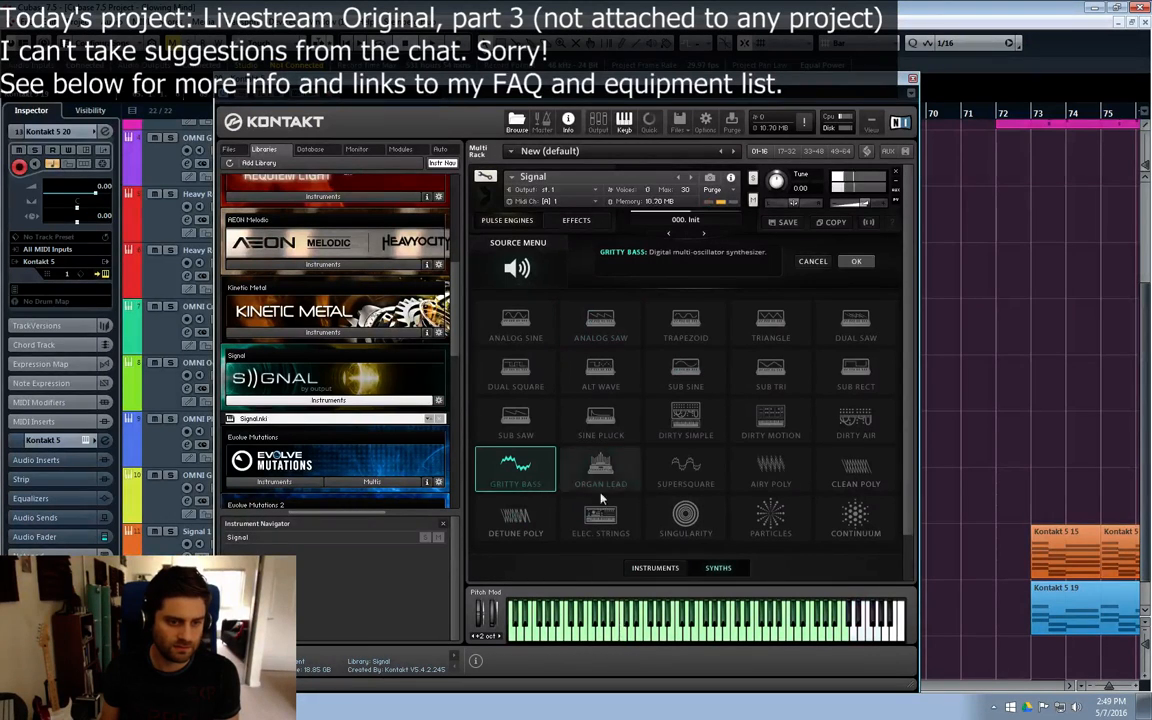
pyautogui.click(684, 468)
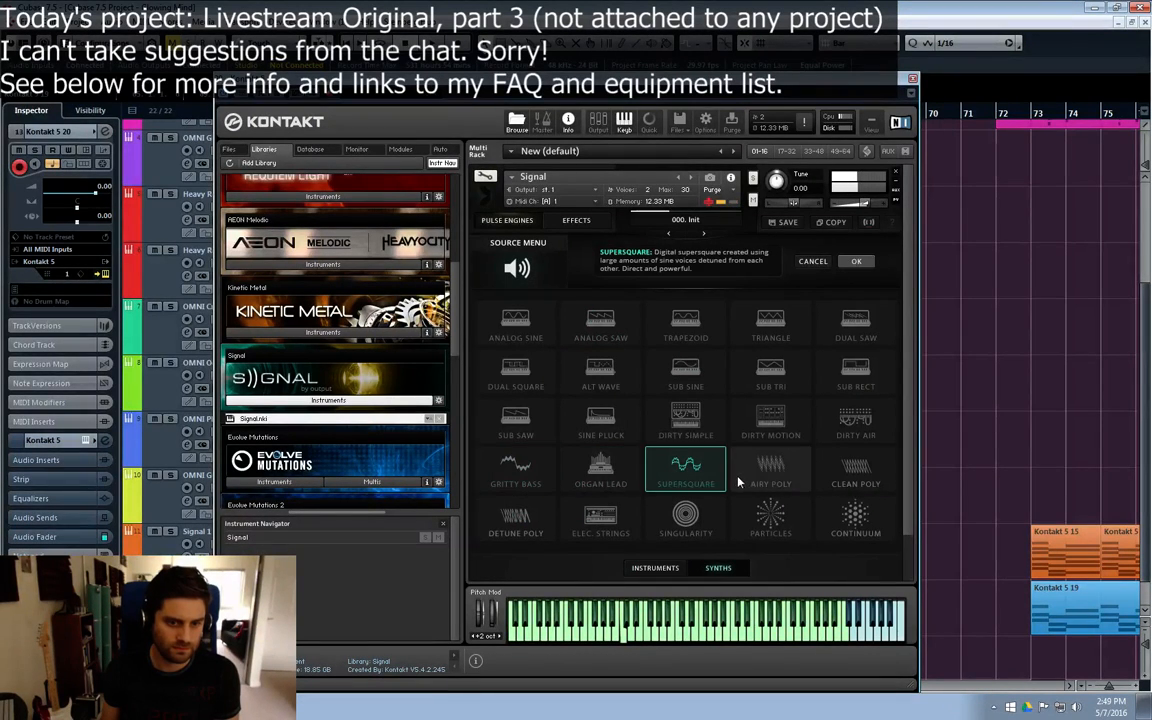
pyautogui.click(768, 468)
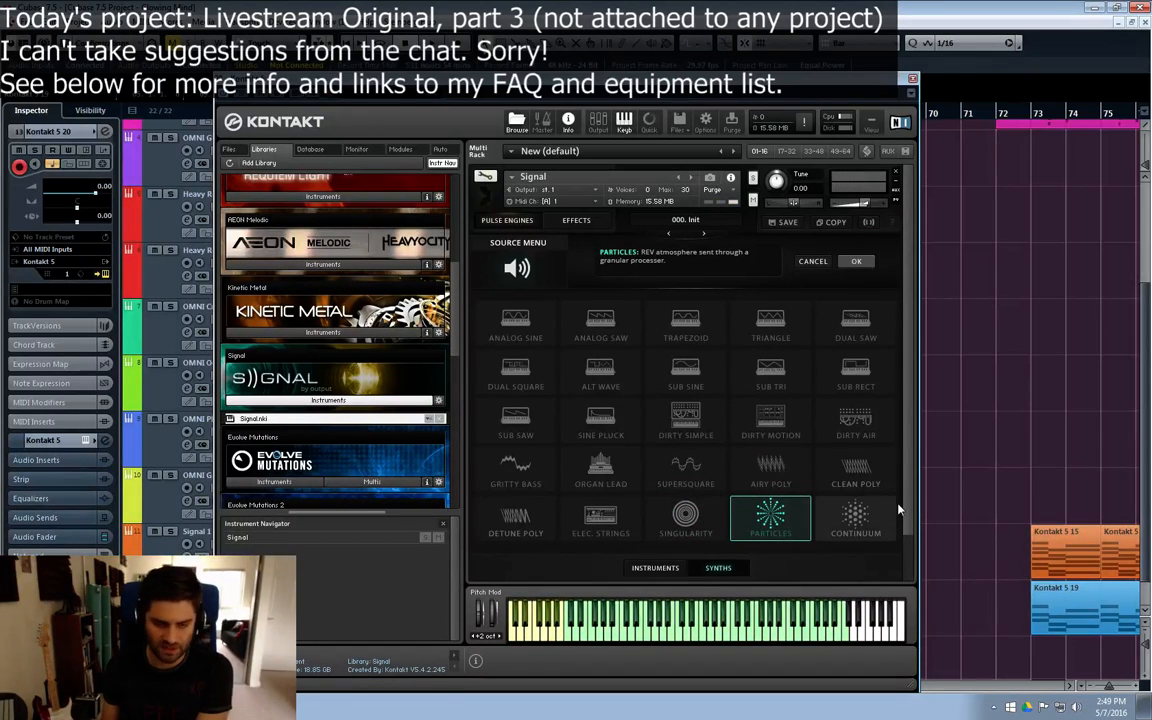
pyautogui.click(855, 520)
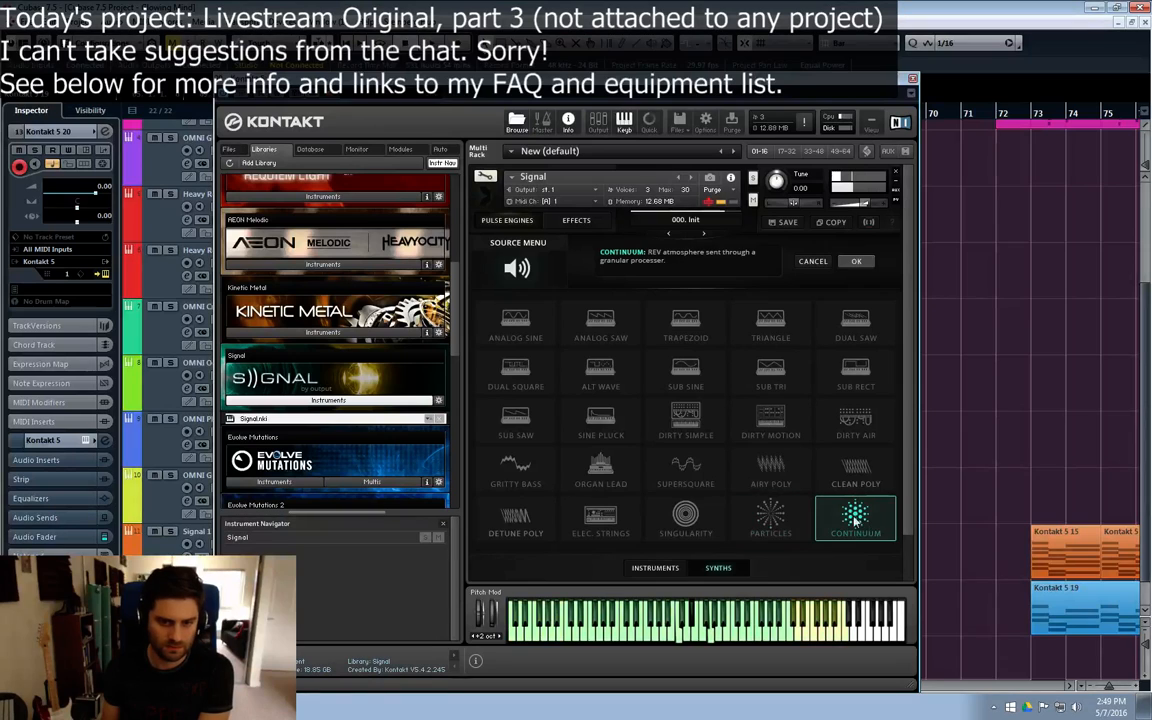
pyautogui.click(779, 534)
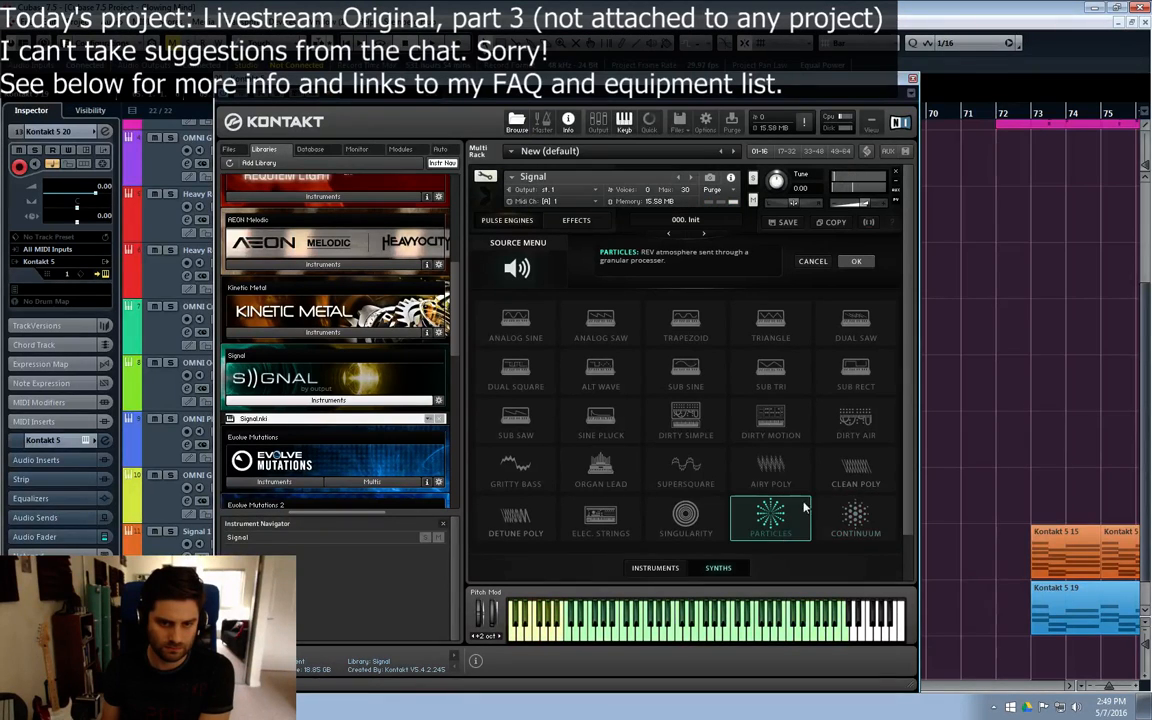
pyautogui.click(835, 487)
pyautogui.click(775, 485)
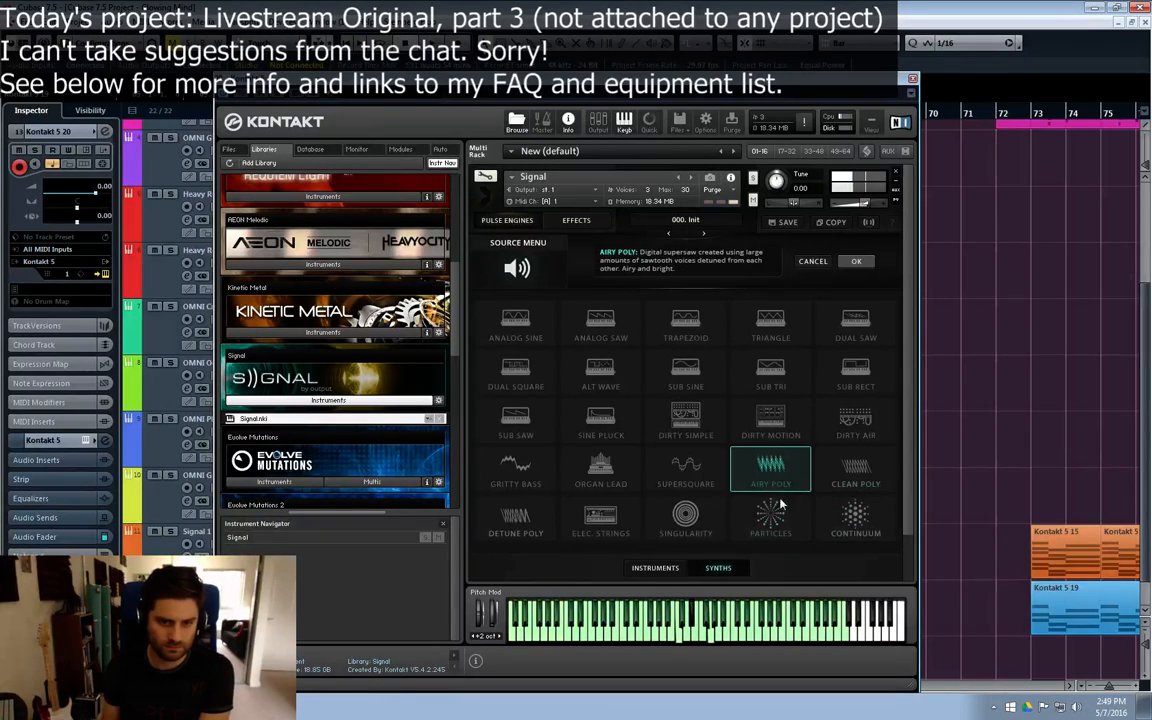
pyautogui.click(686, 472)
pyautogui.click(685, 516)
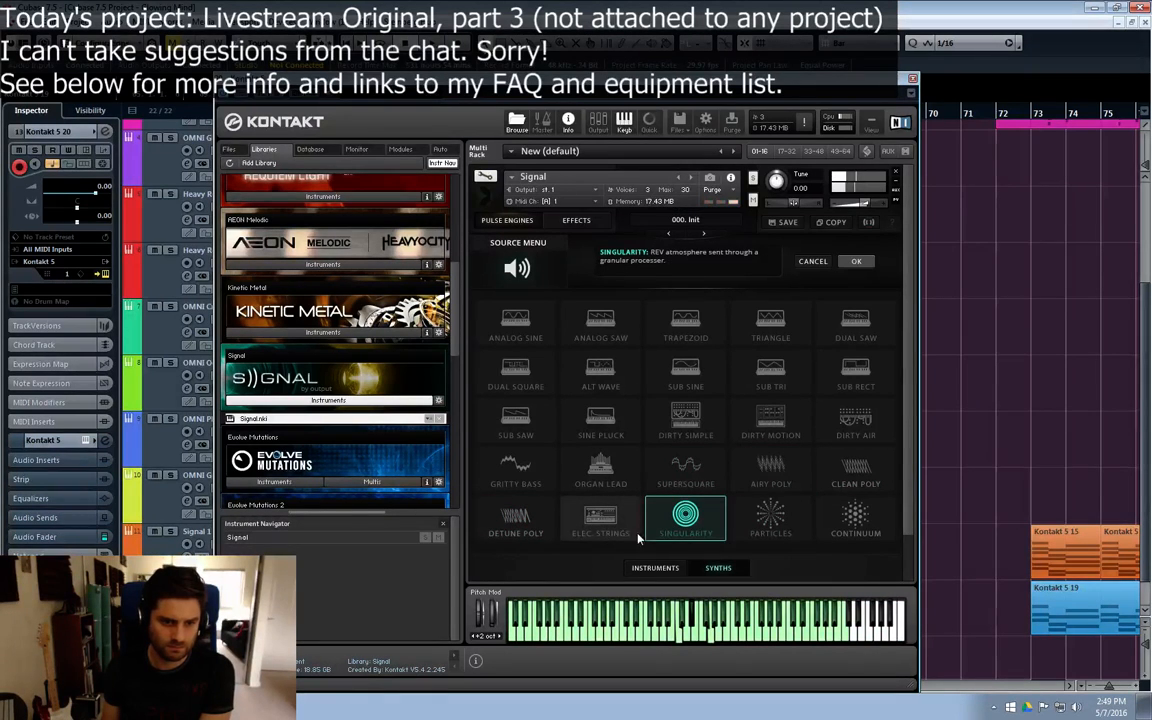
pyautogui.click(849, 261)
# Step: Turn on the Pulse Engine B layer, compare its synth sources, and apply Particles
pyautogui.click(697, 539)
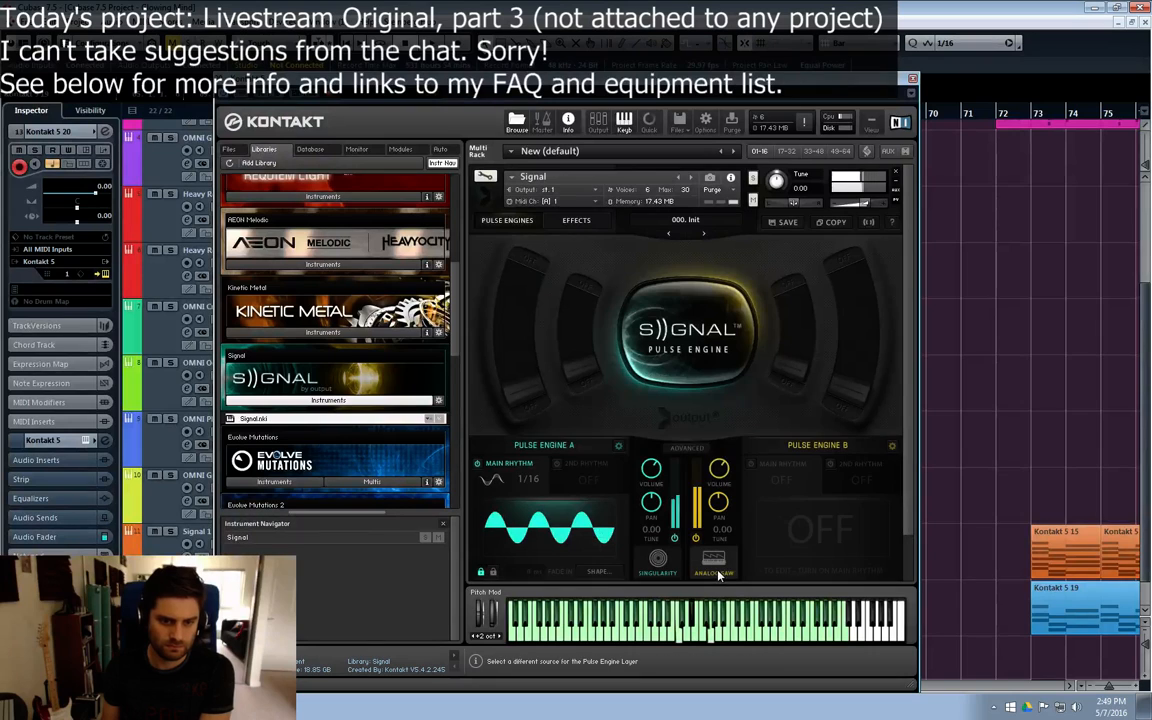
pyautogui.click(717, 569)
pyautogui.click(685, 485)
pyautogui.click(600, 468)
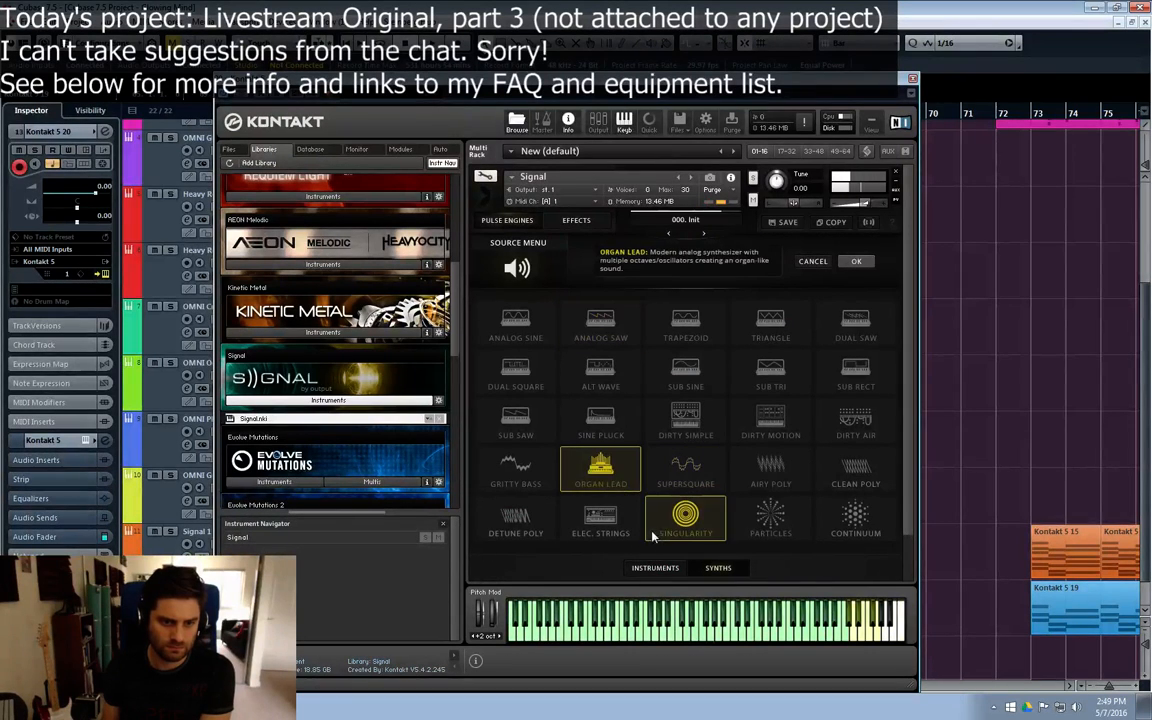
pyautogui.click(770, 516)
pyautogui.click(688, 532)
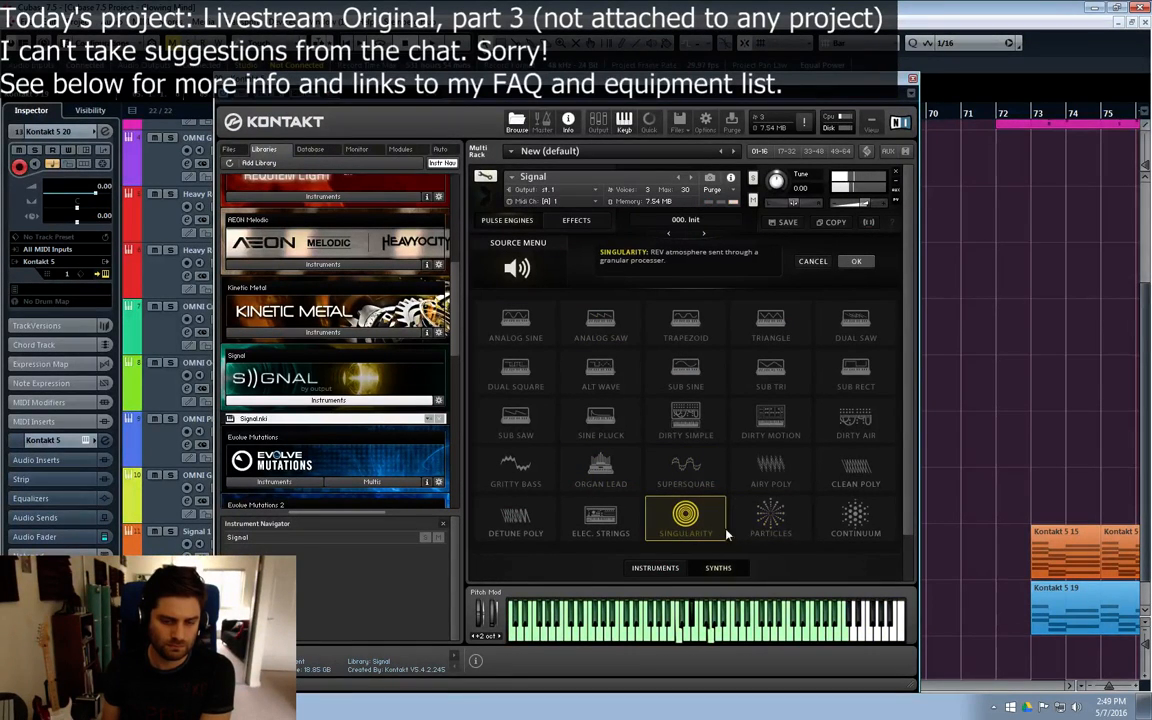
pyautogui.click(764, 530)
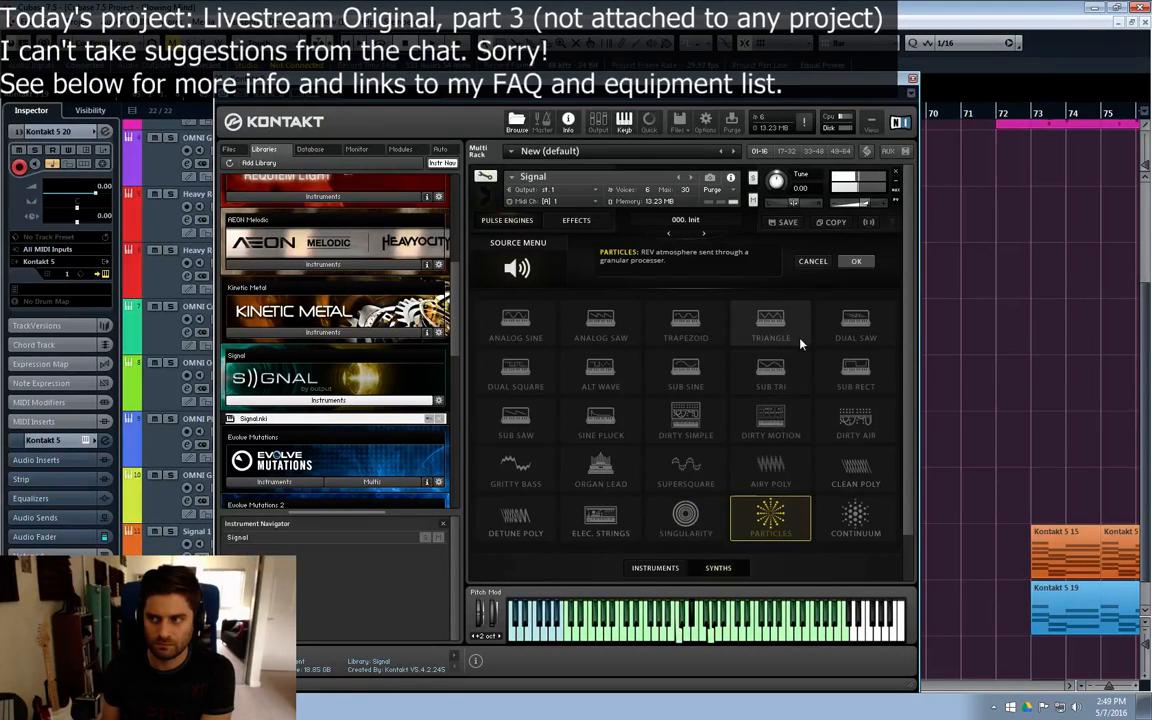
pyautogui.click(854, 261)
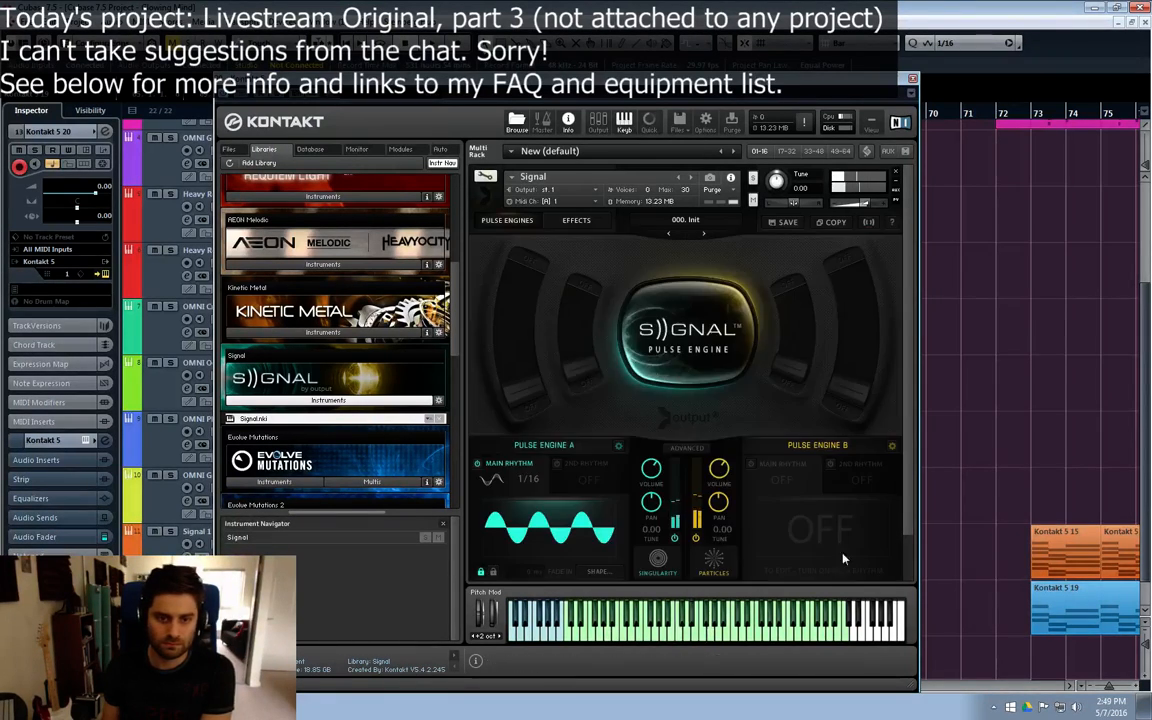
# Step: Turn on Pulse Engine B's main rhythm with the Arp pulse type and try adjusting the swing in its arp settings
pyautogui.click(782, 464)
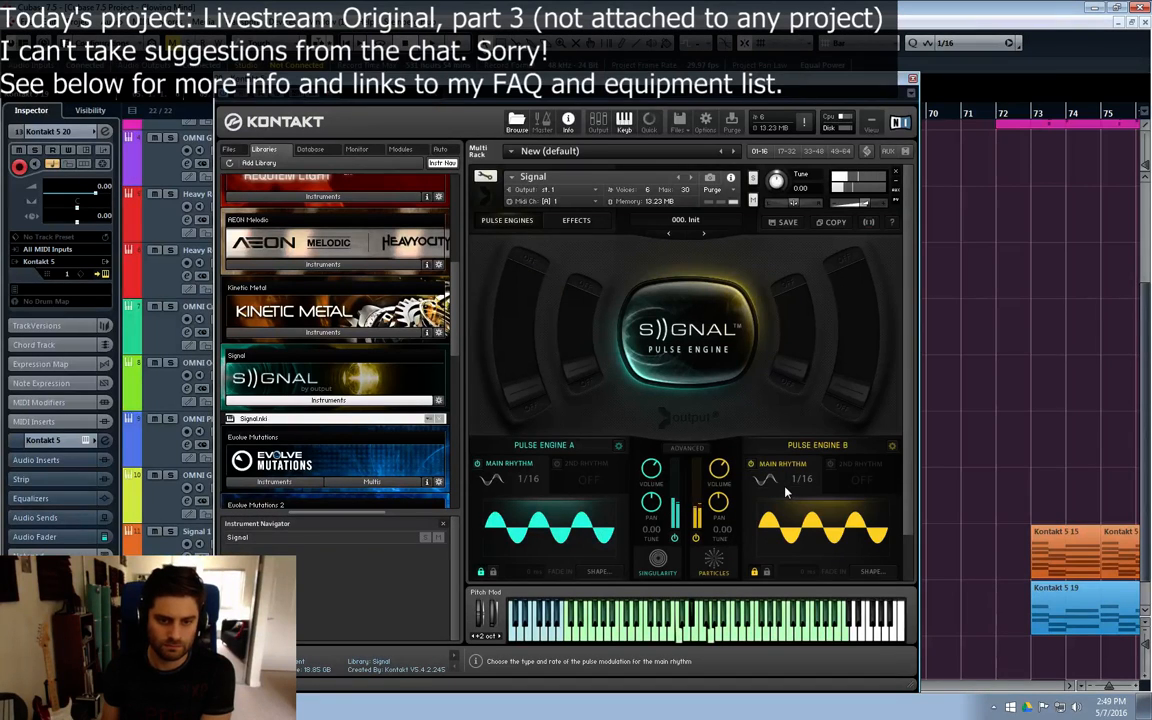
pyautogui.click(786, 491)
pyautogui.click(792, 497)
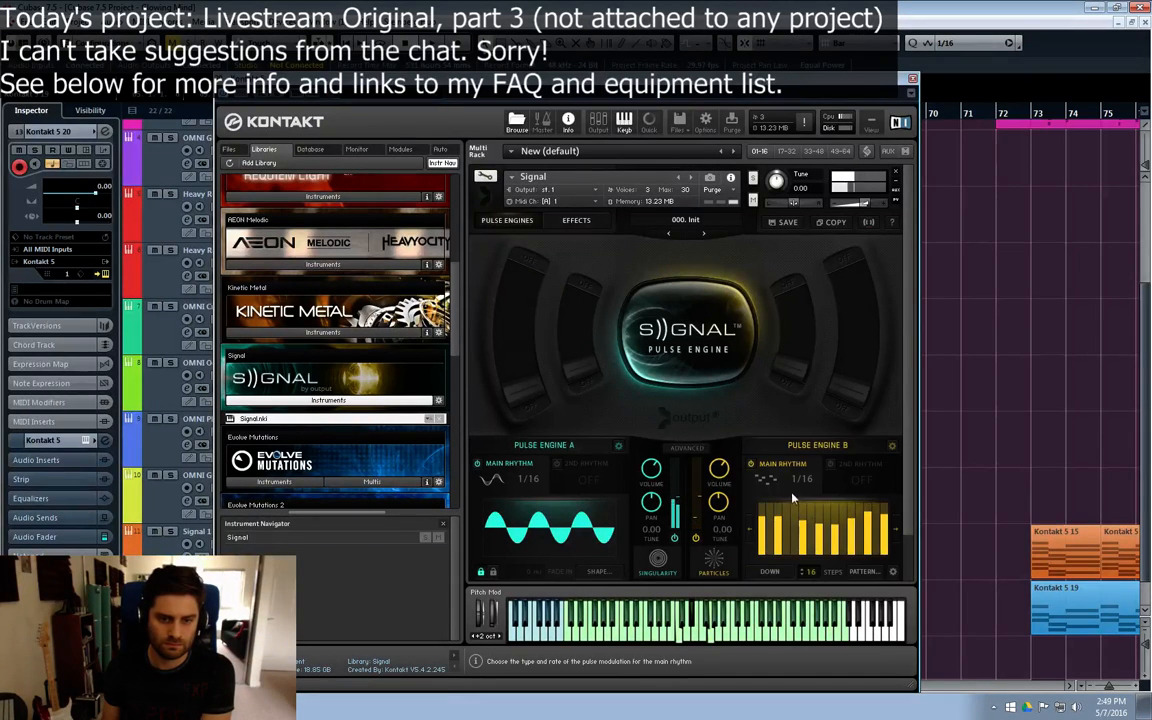
pyautogui.click(766, 479)
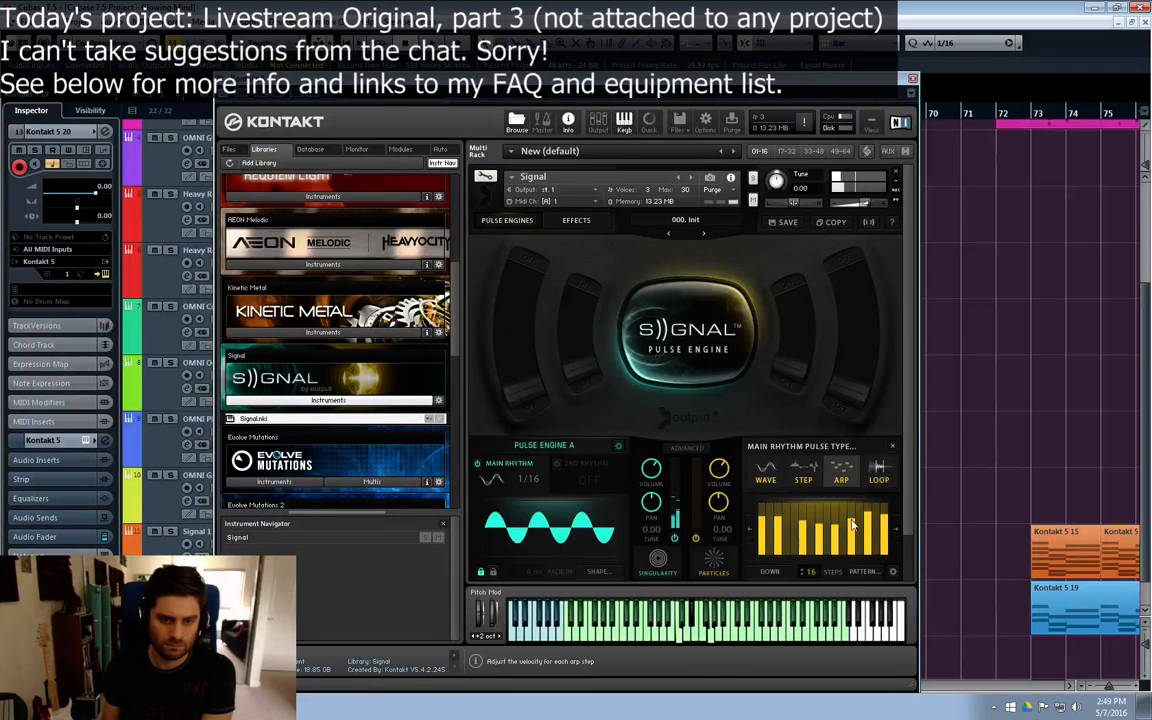
pyautogui.click(893, 572)
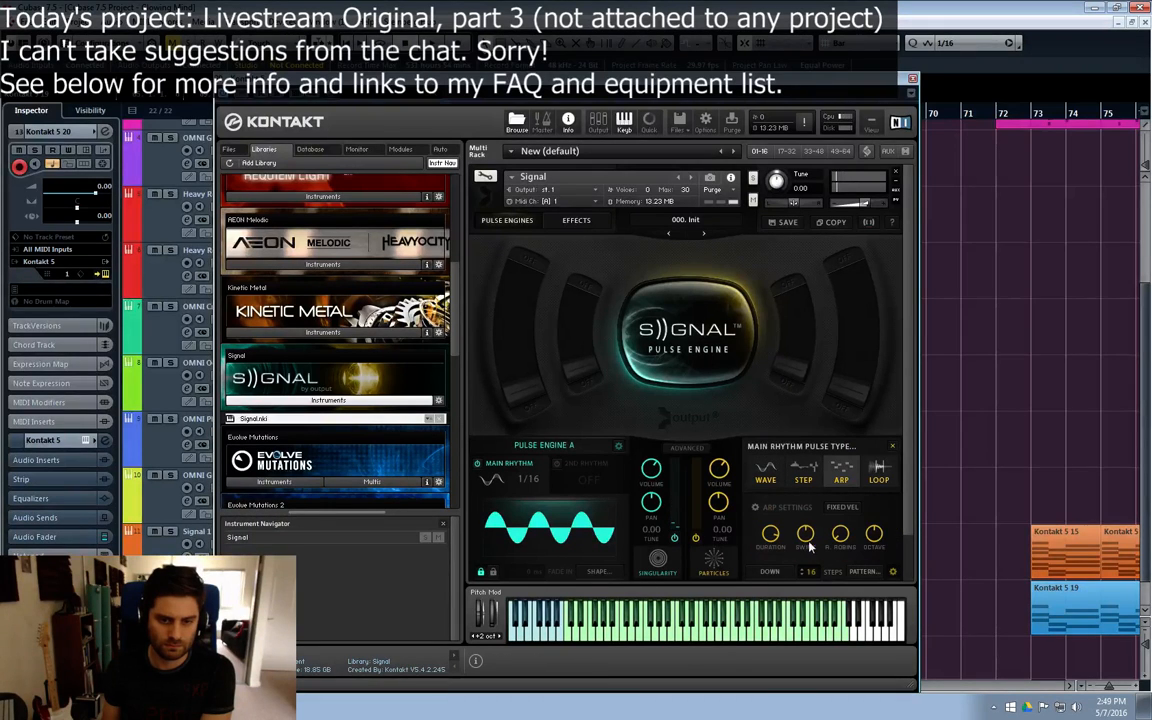
pyautogui.moveTo(808, 538); pyautogui.dragTo(814, 517)
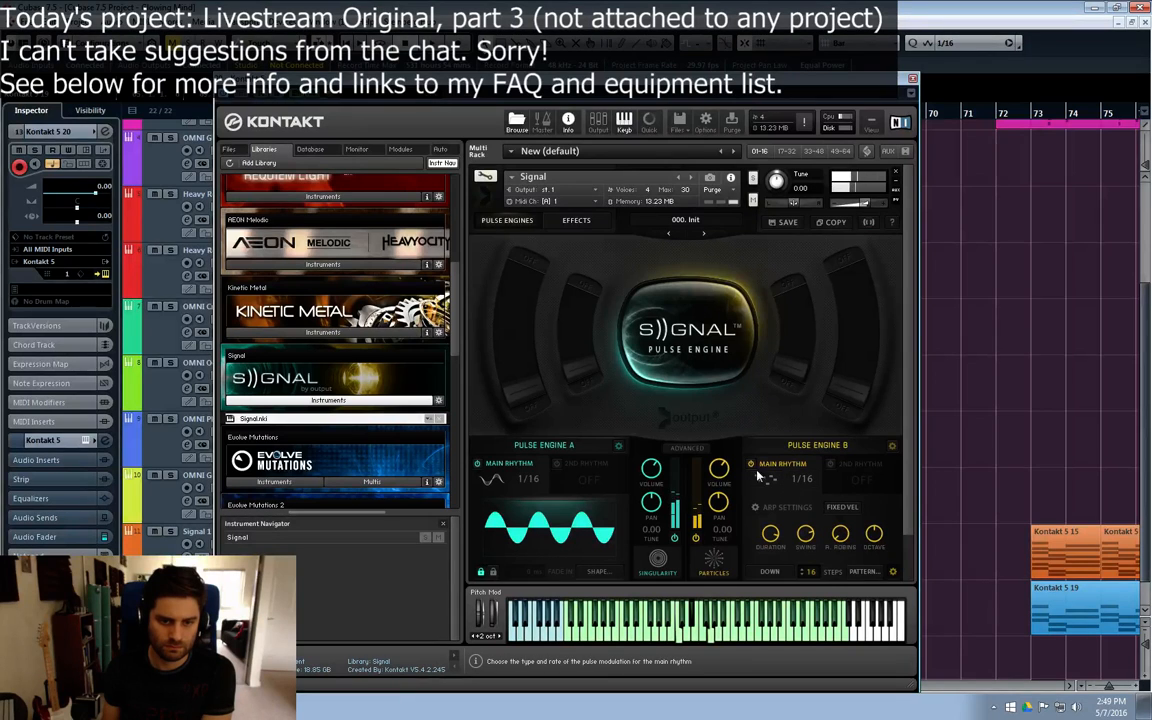
# Step: Turn on Pulse Engine B's 2nd rhythm and set the arp's note order to Chord
pyautogui.click(830, 465)
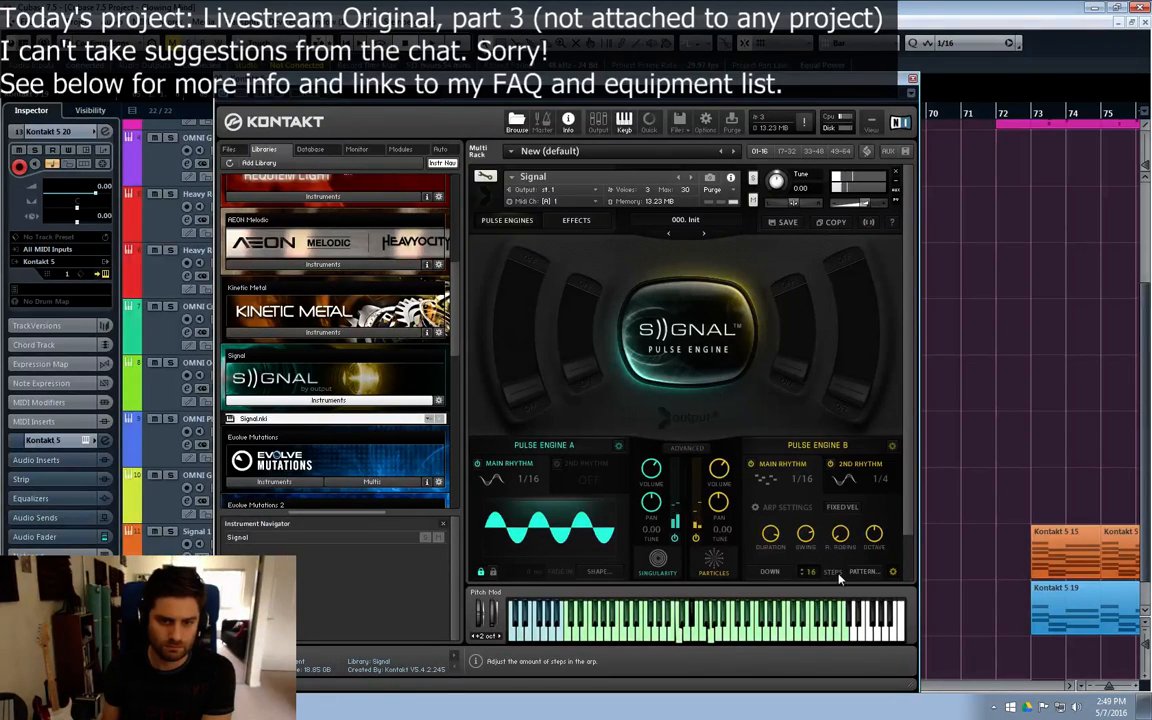
pyautogui.click(770, 572)
pyautogui.click(778, 671)
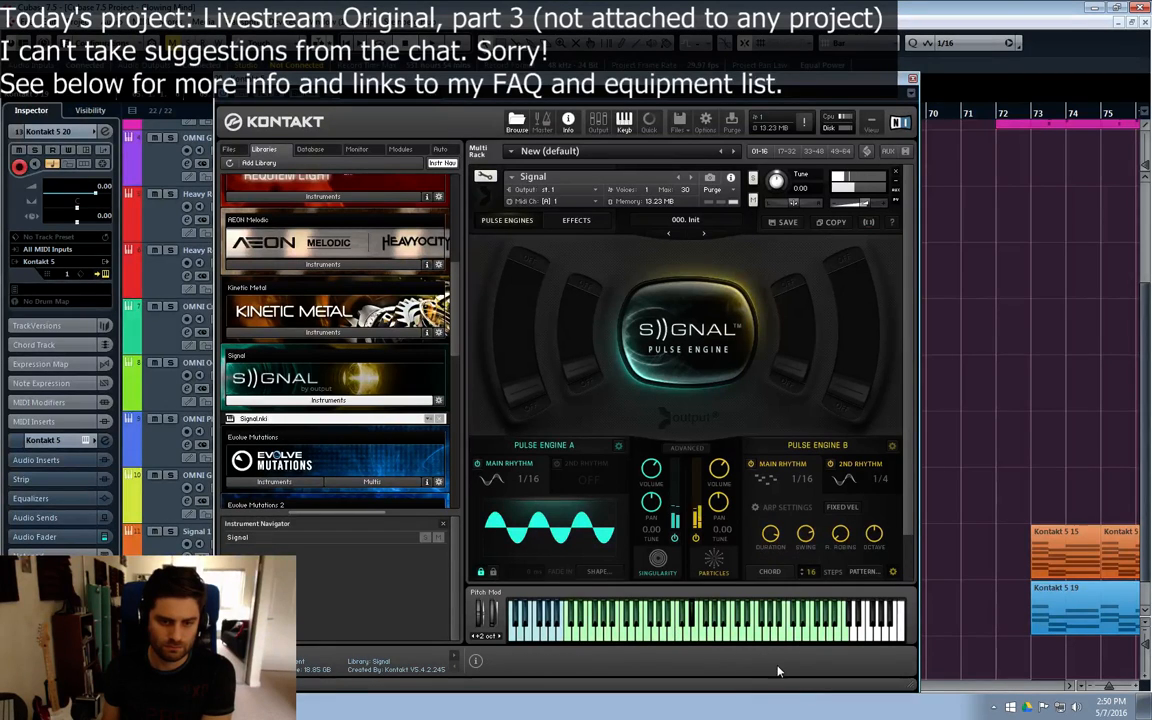
# Step: Audition Simple arp patterns for Pulse Engine B's main rhythm and apply the 16-step pattern in the fifth row, fourth column
pyautogui.click(802, 480)
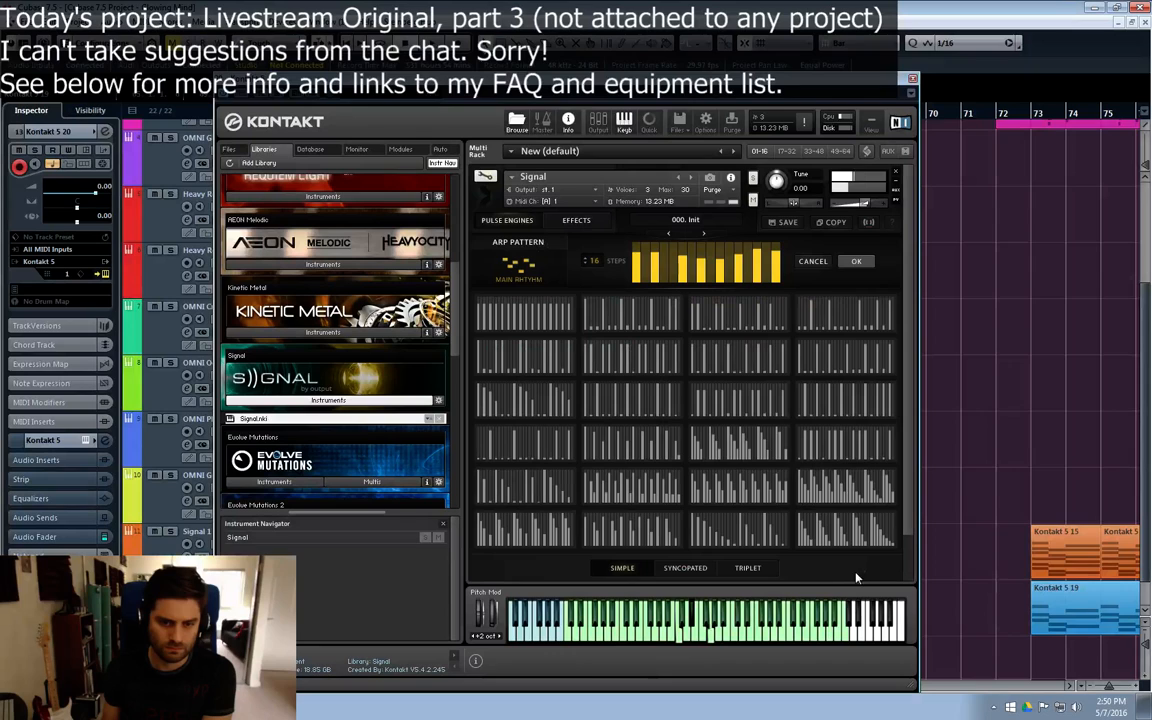
pyautogui.click(786, 456)
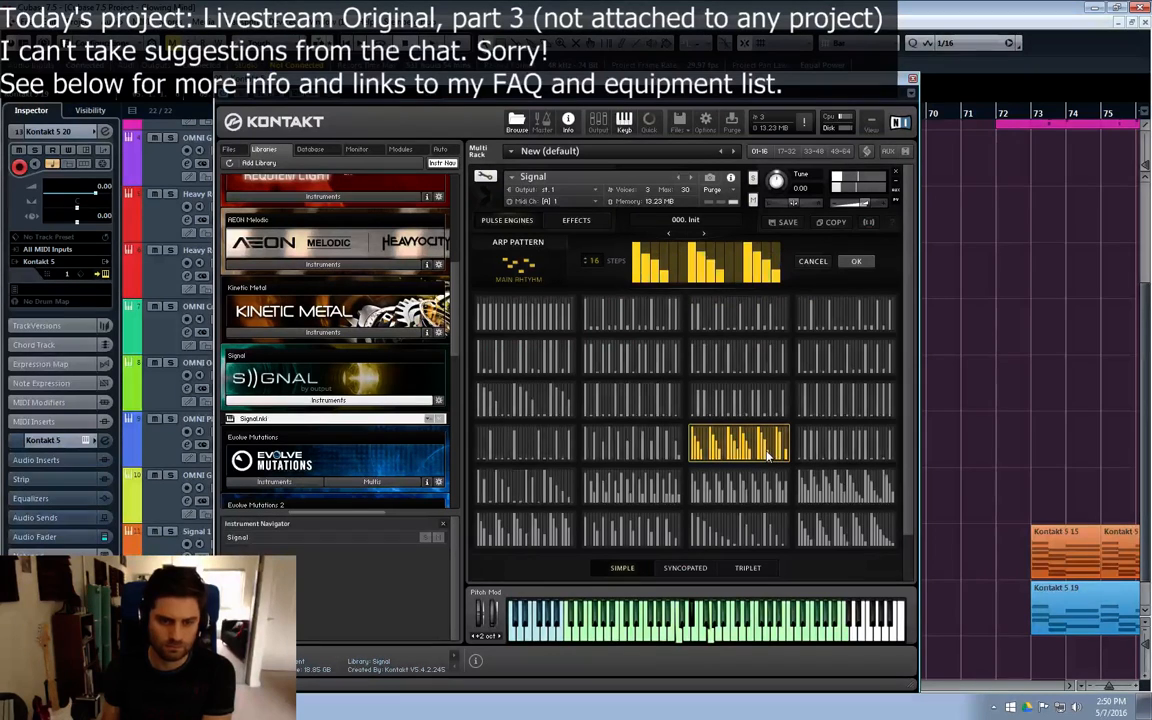
pyautogui.click(822, 452)
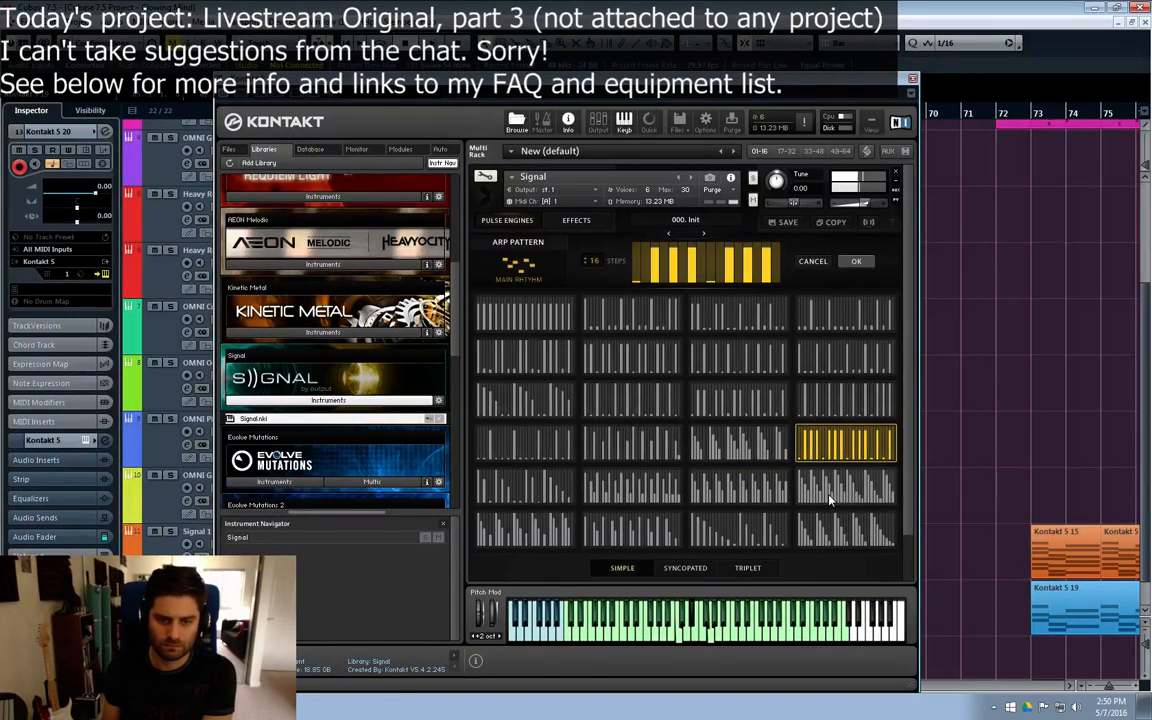
pyautogui.click(829, 498)
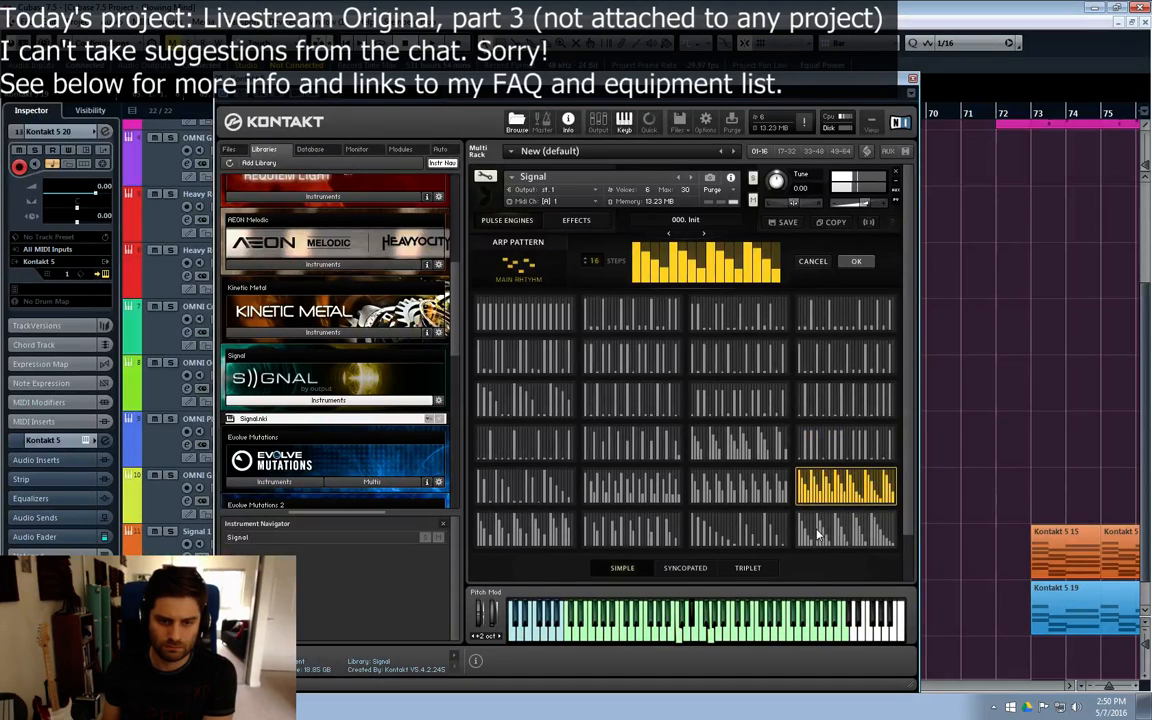
pyautogui.click(632, 530)
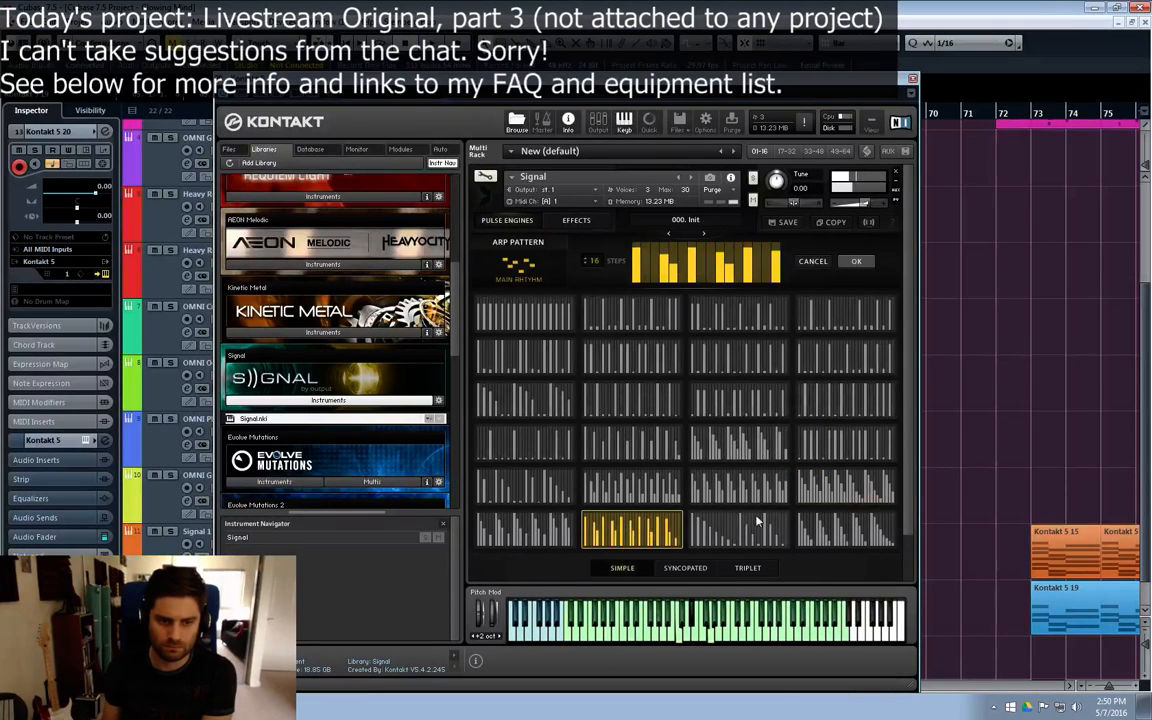
pyautogui.click(848, 494)
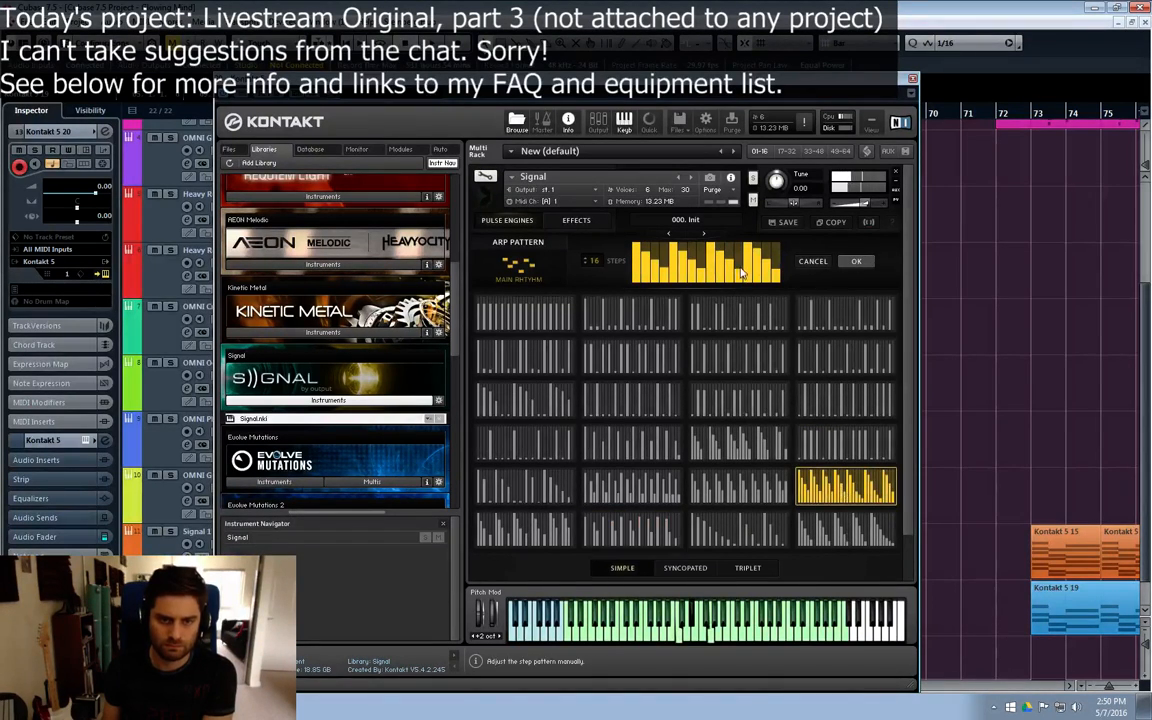
pyautogui.click(857, 261)
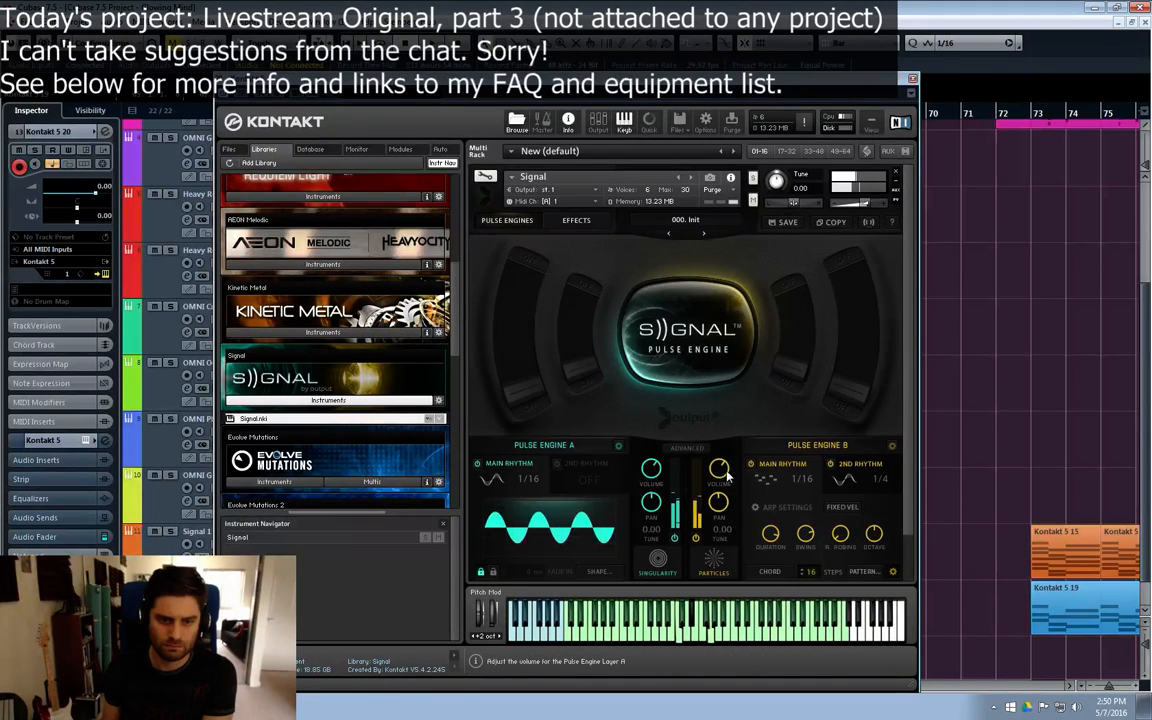
# Step: Switch Pulse Engine A's main rhythm to the Arp type and apply the Syncopated pattern in the fifth row, third column
pyautogui.click(517, 484)
pyautogui.click(598, 476)
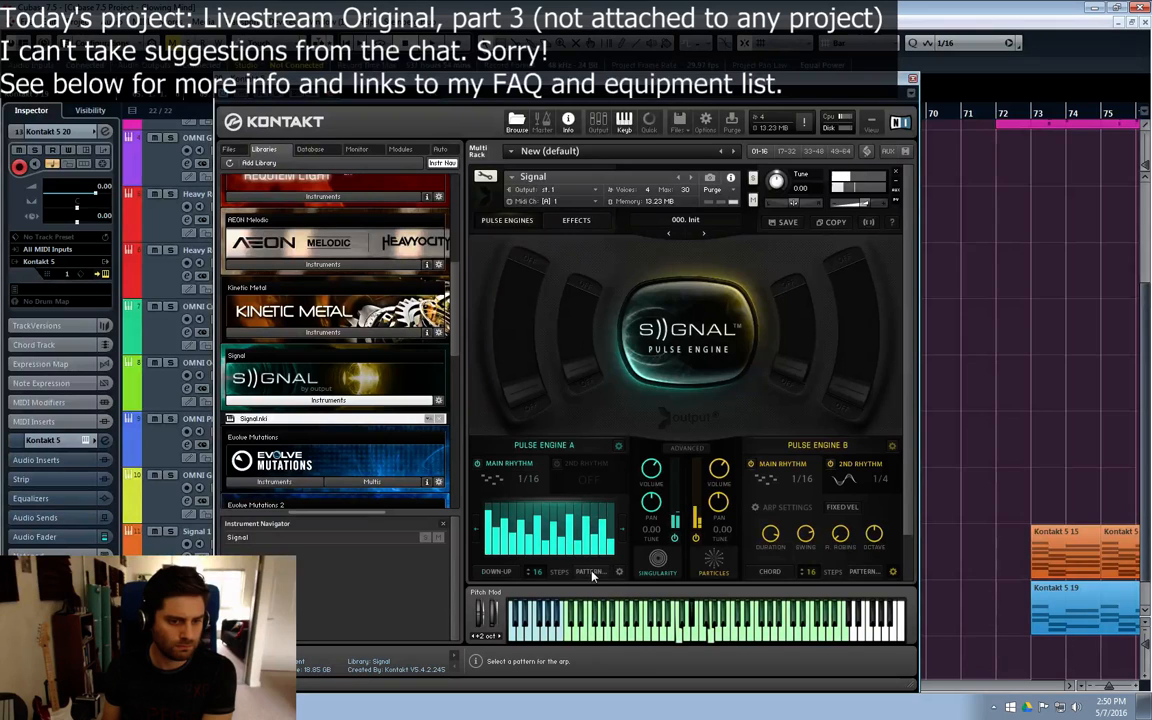
pyautogui.click(590, 572)
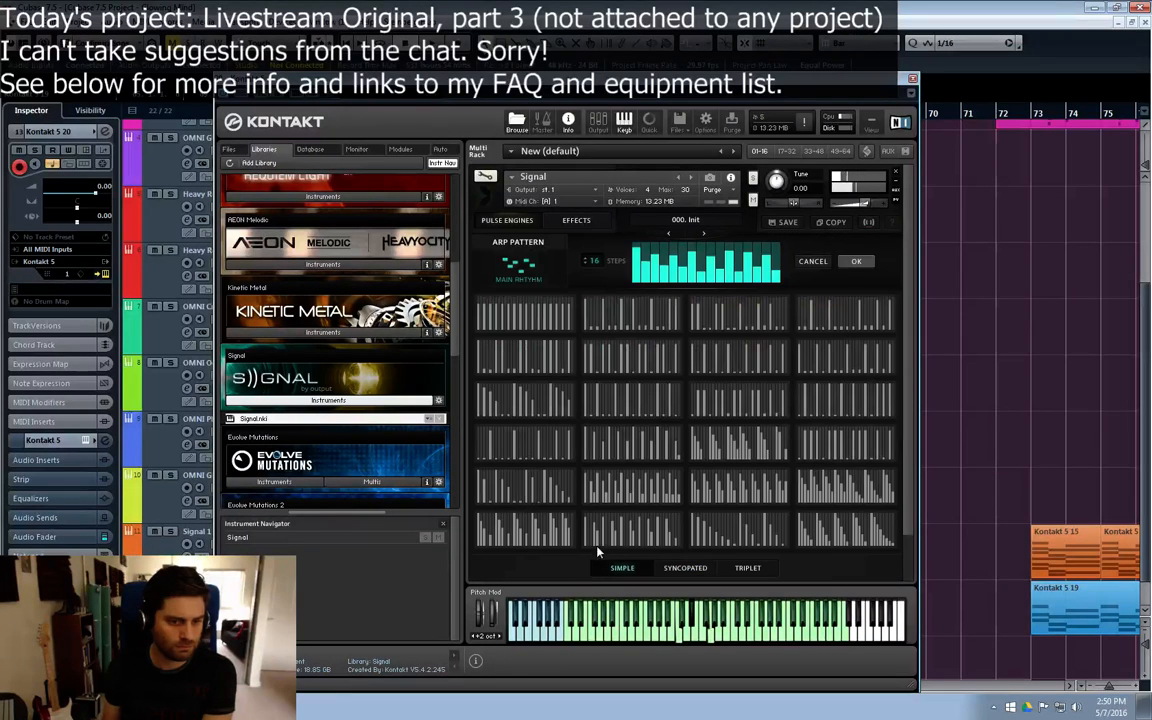
pyautogui.click(668, 567)
pyautogui.click(738, 485)
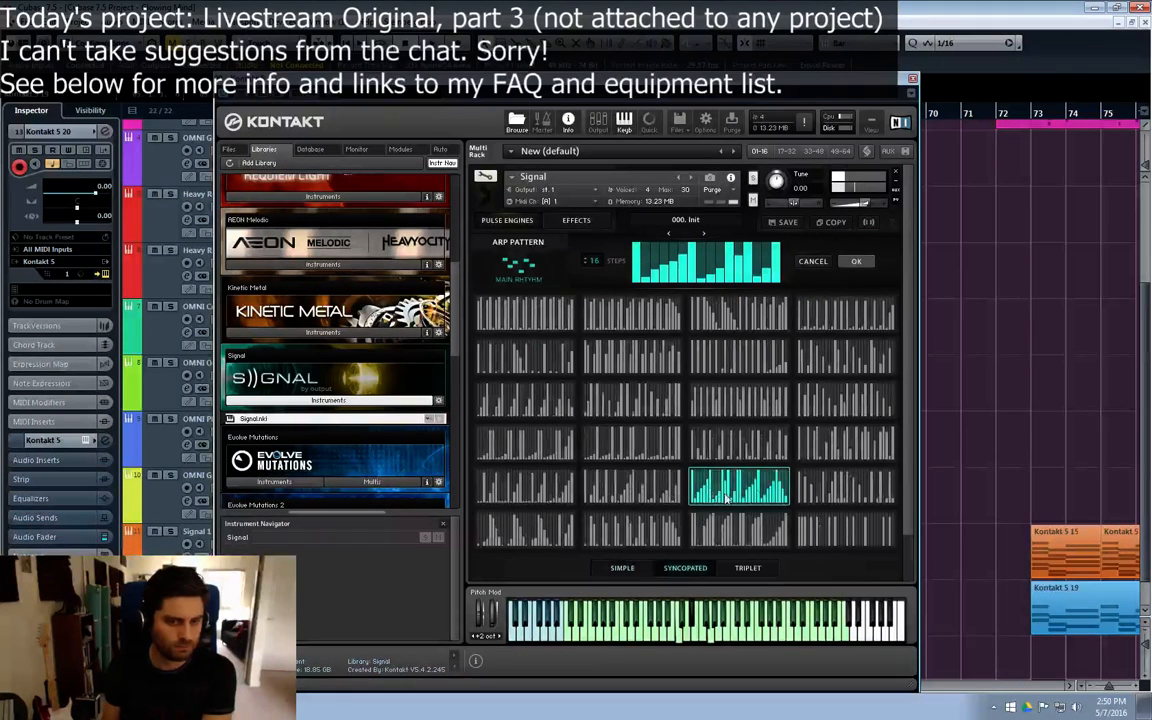
pyautogui.click(854, 264)
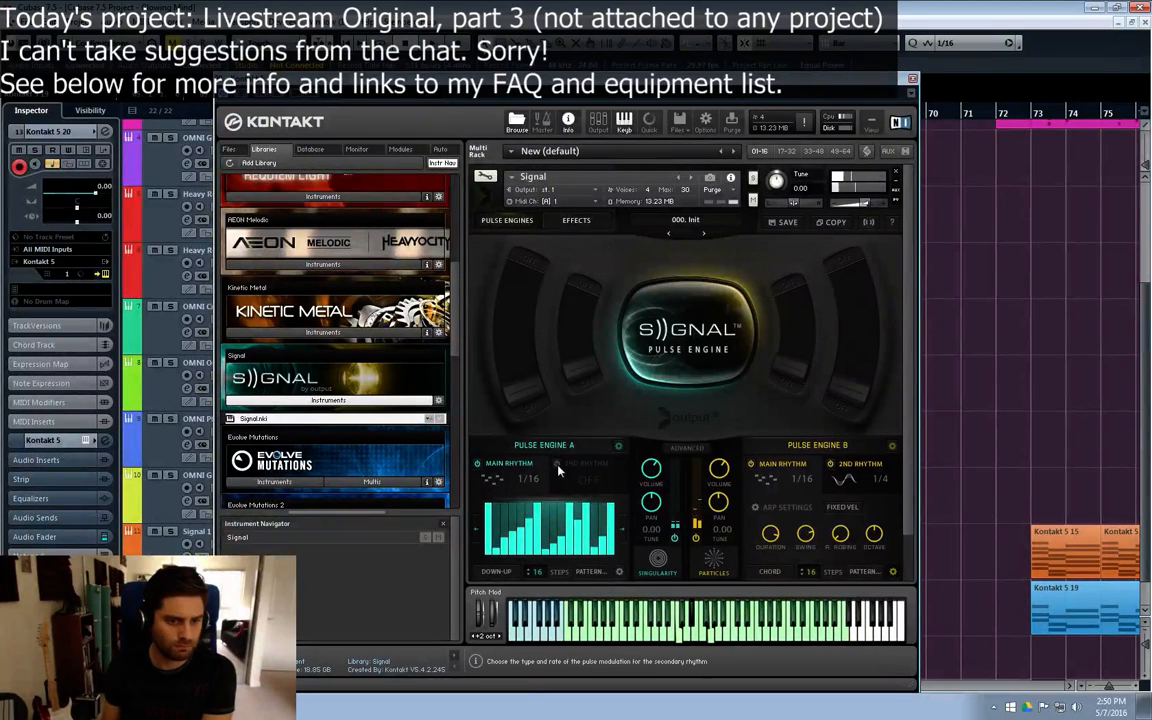
# Step: Try the dotted 1/4 and regular 1/8 rates for Pulse Engine A's main rhythm
pyautogui.click(524, 481)
pyautogui.click(574, 501)
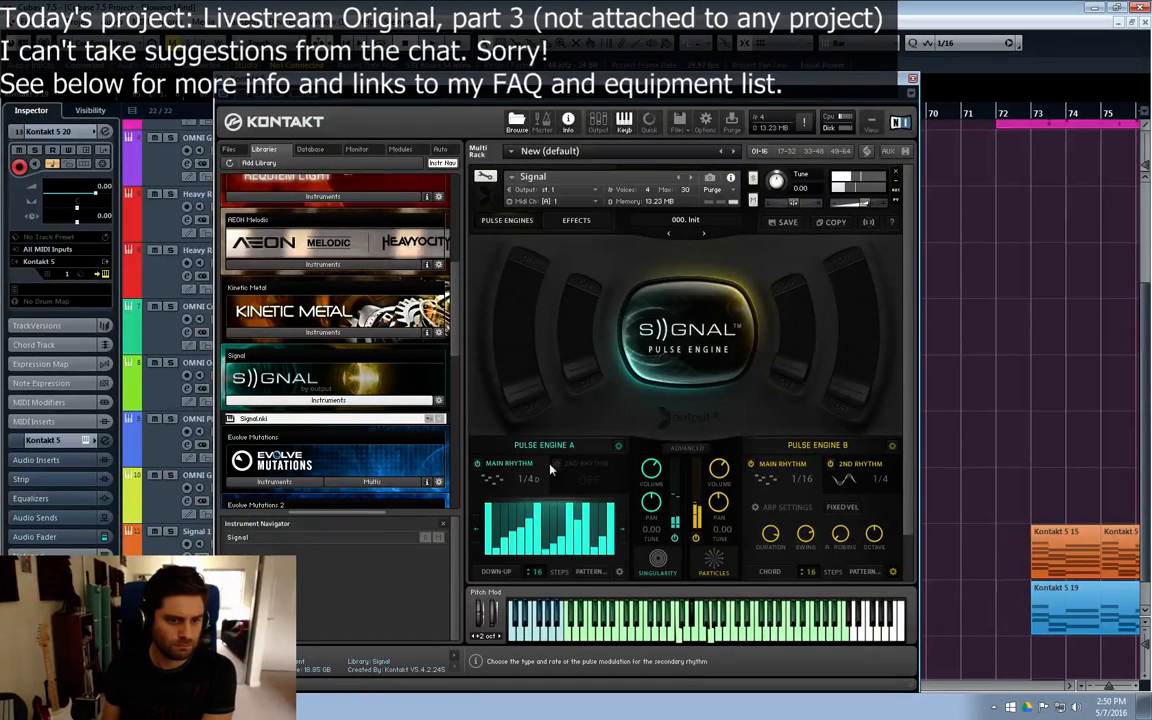
pyautogui.click(530, 478)
pyautogui.click(474, 460)
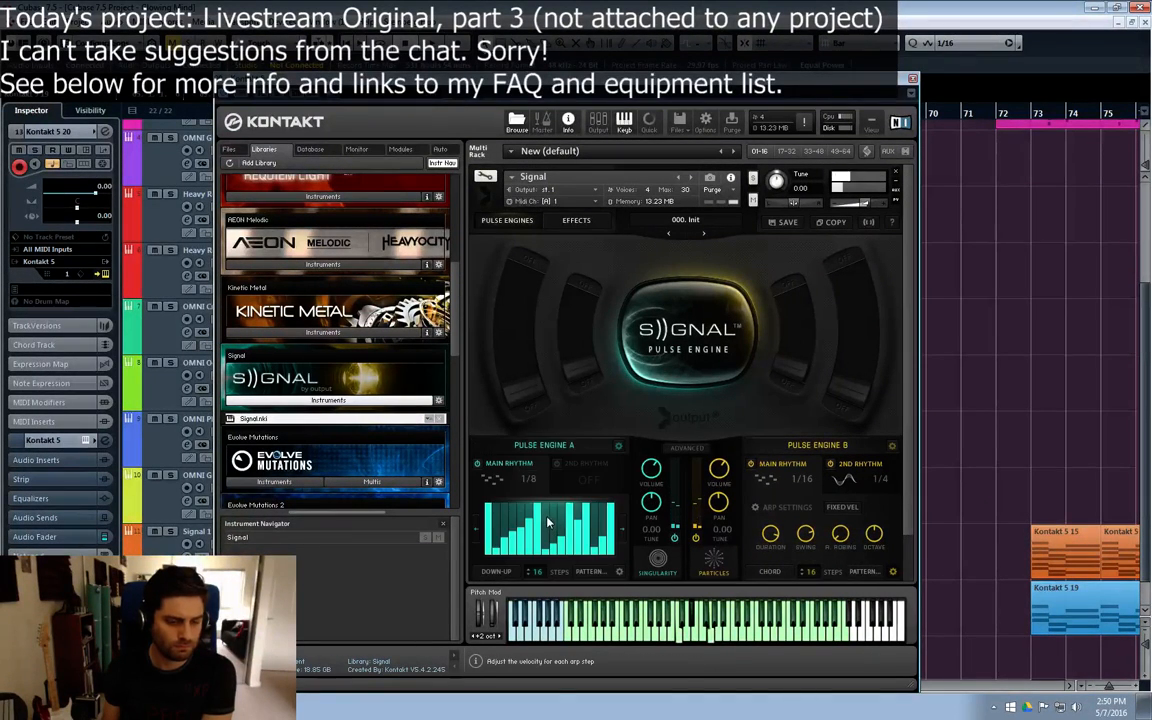
pyautogui.click(530, 478)
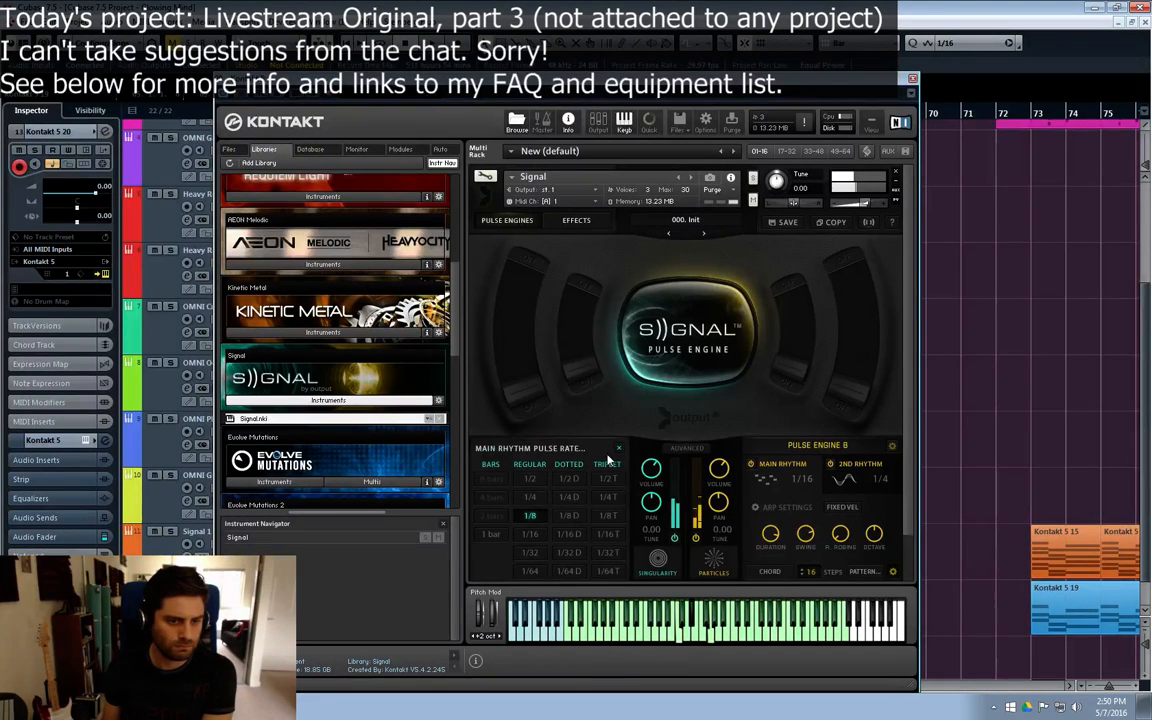
pyautogui.click(618, 449)
# Step: Try the Loop pulse type for Pulse Engine A's main rhythm and move its loop start slightly further into the sample
pyautogui.click(495, 485)
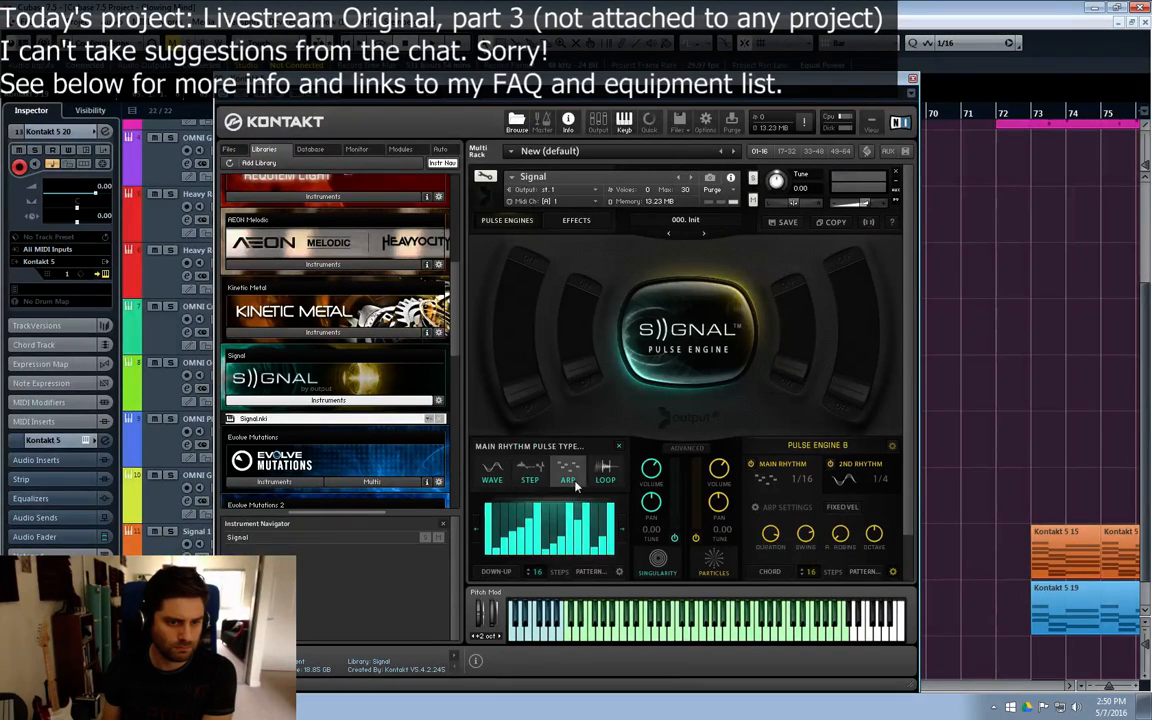
pyautogui.click(605, 472)
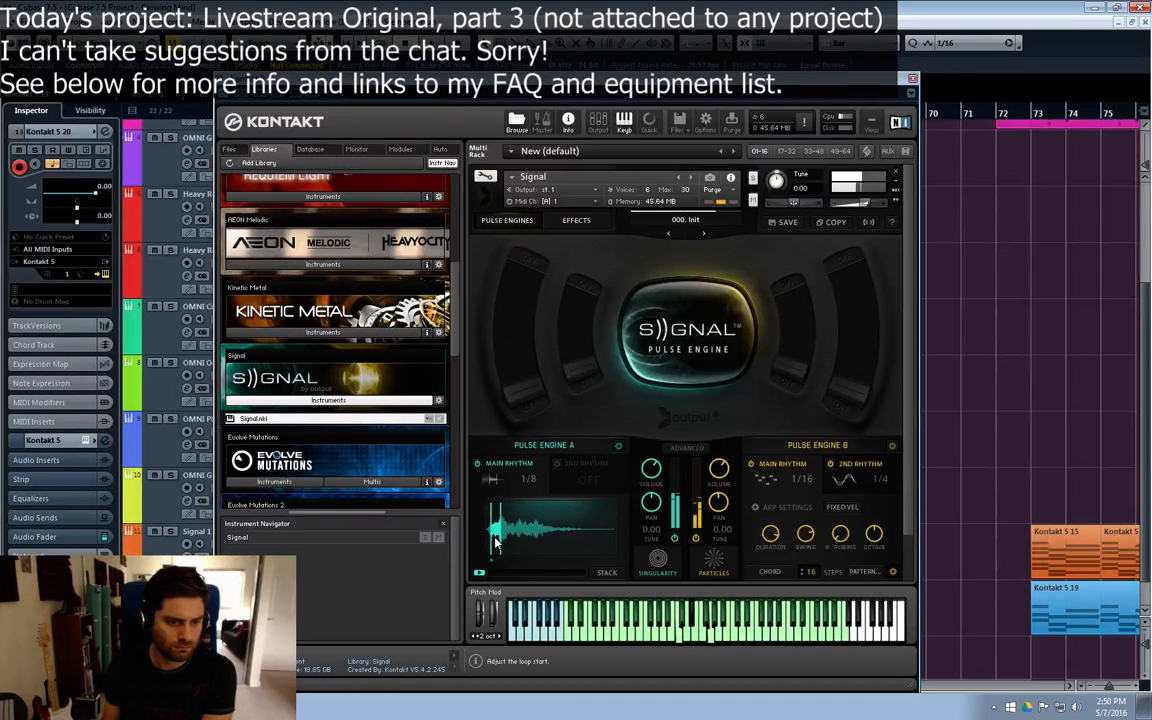
pyautogui.moveTo(496, 541); pyautogui.dragTo(506, 543)
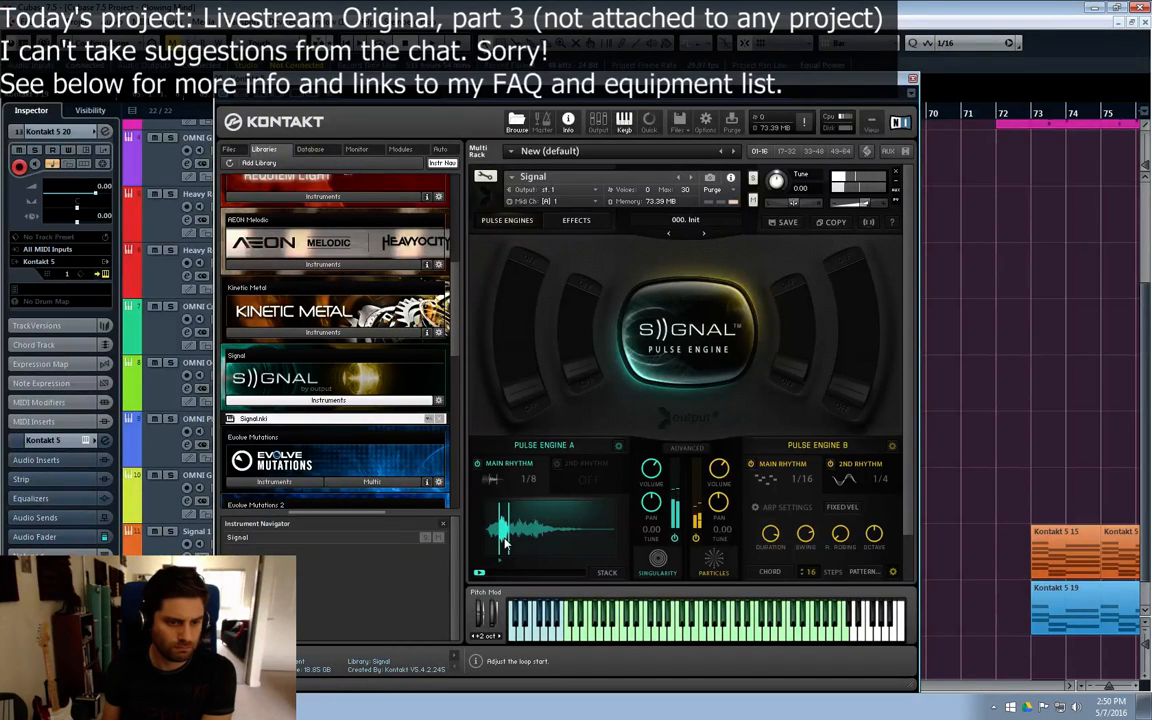
# Step: Set Pulse Engine A's main rhythm to the Wave pulse type at a 1/16 rate
pyautogui.click(492, 479)
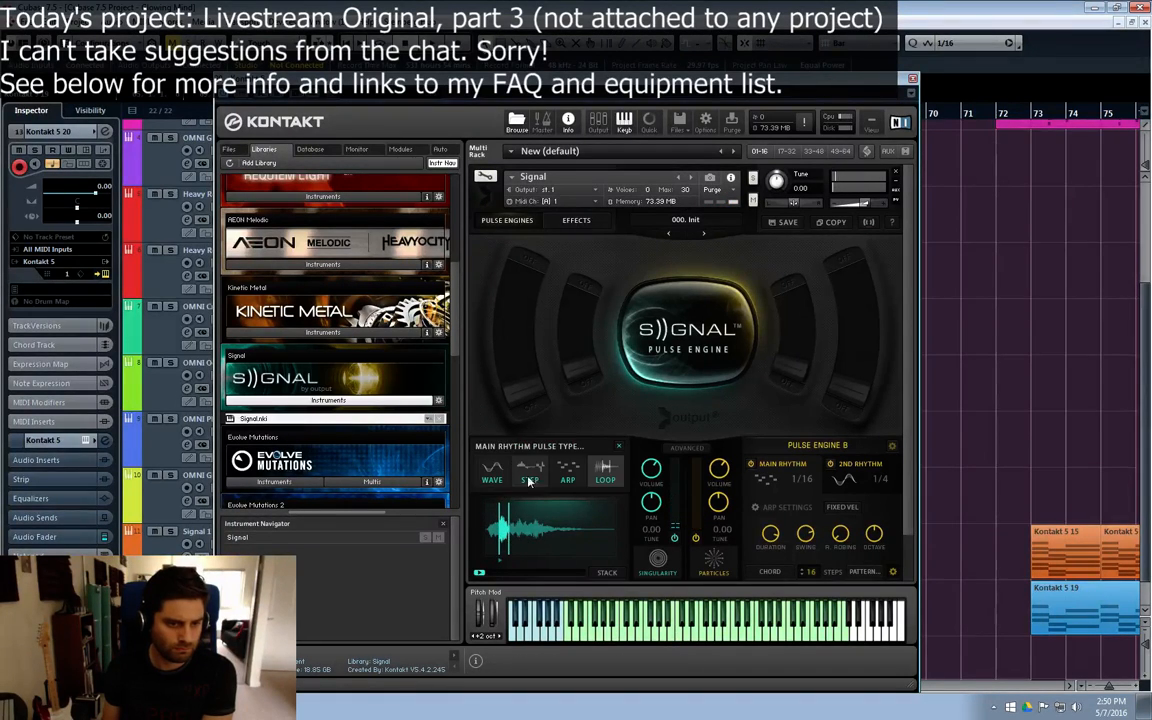
pyautogui.click(495, 475)
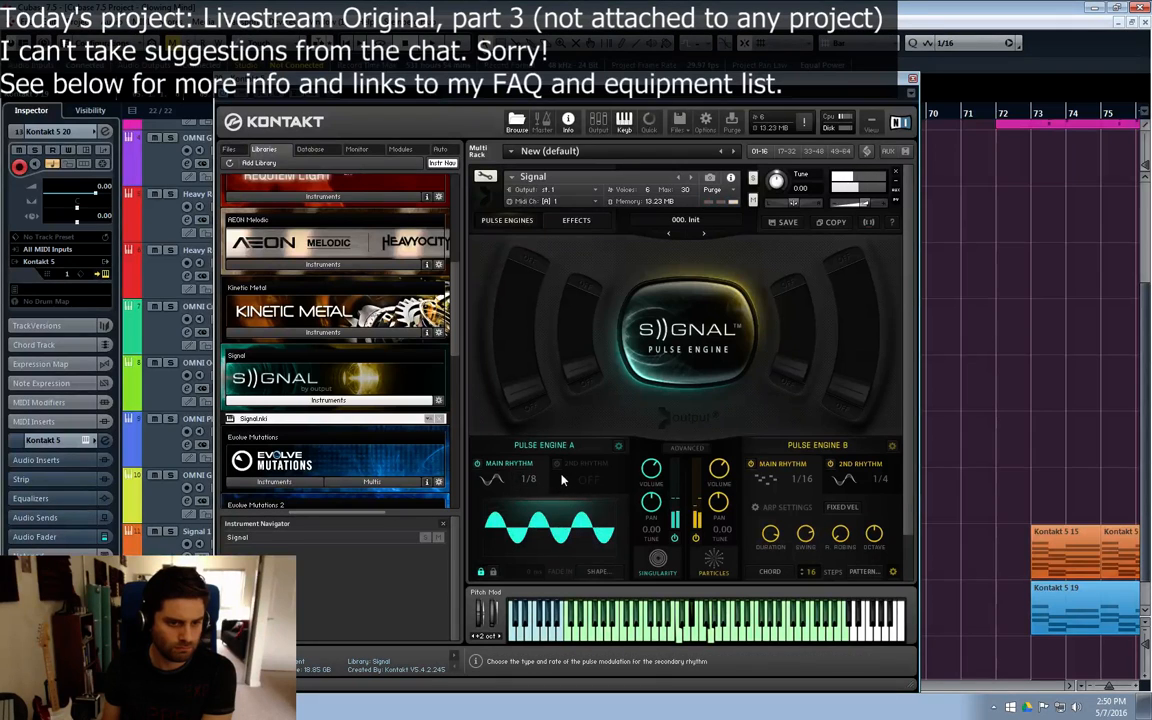
pyautogui.click(535, 479)
pyautogui.click(558, 504)
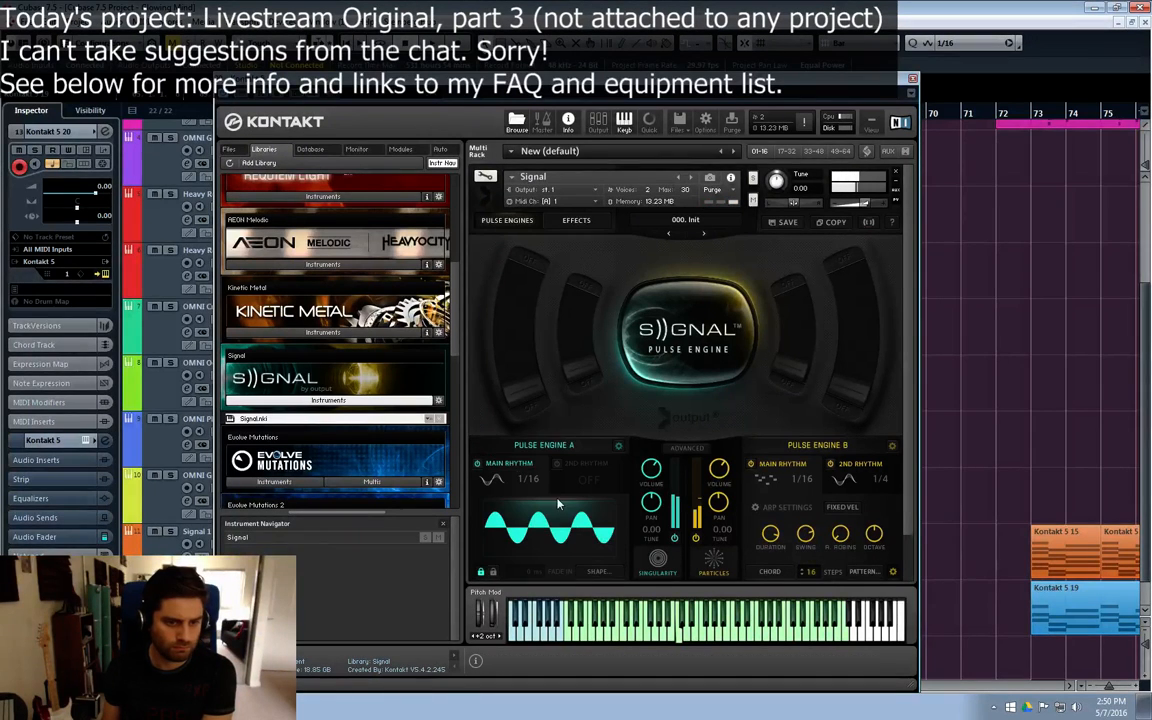
# Step: Audition Simple wave shapes for Pulse Engine A's main rhythm, apply the falling sawtooth in the second row, and turn on the 2nd rhythm
pyautogui.click(492, 479)
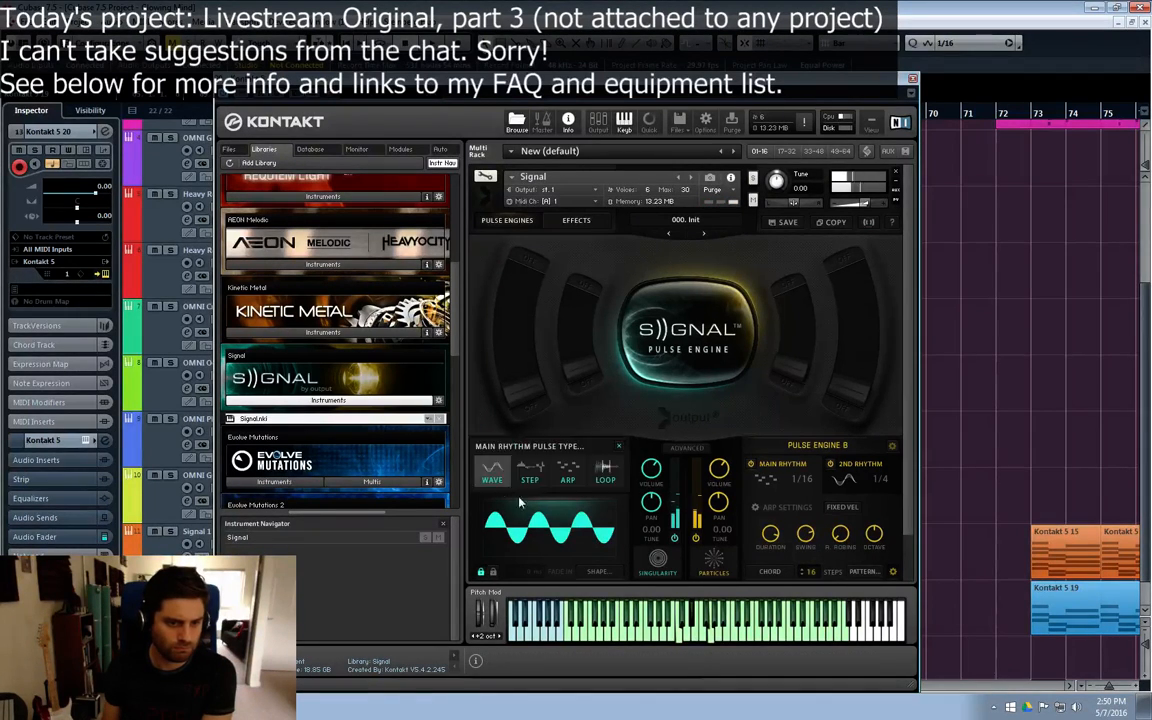
pyautogui.click(518, 504)
pyautogui.click(529, 511)
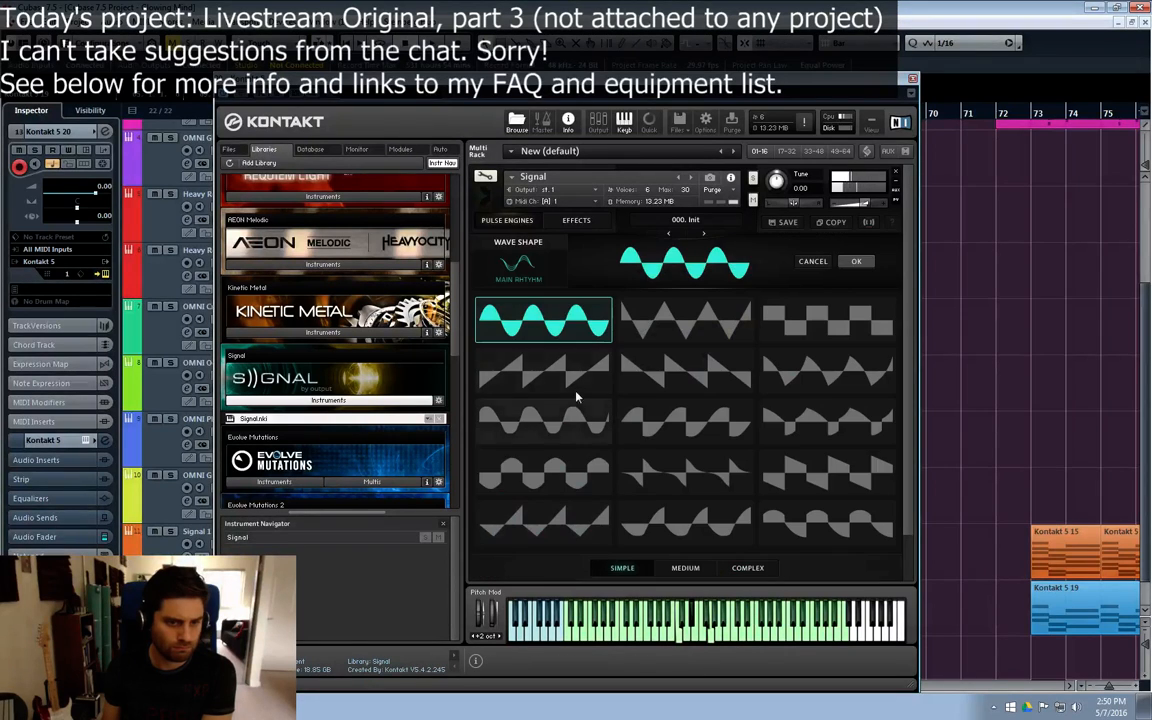
pyautogui.click(685, 322)
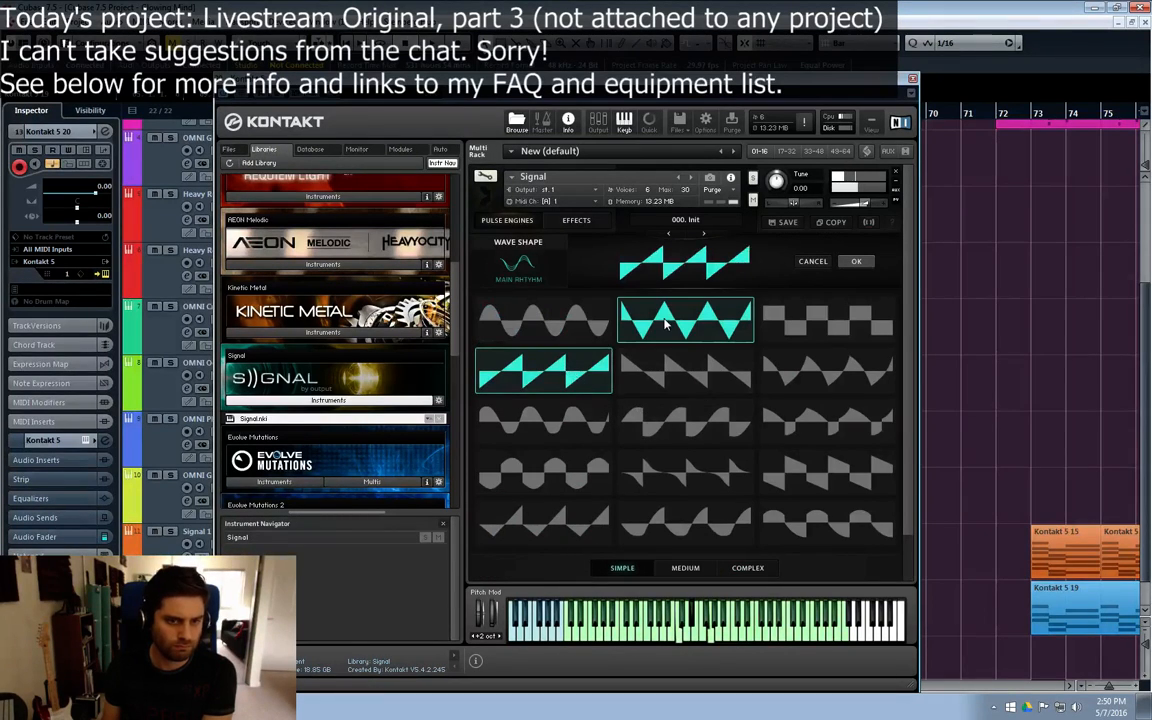
pyautogui.click(712, 378)
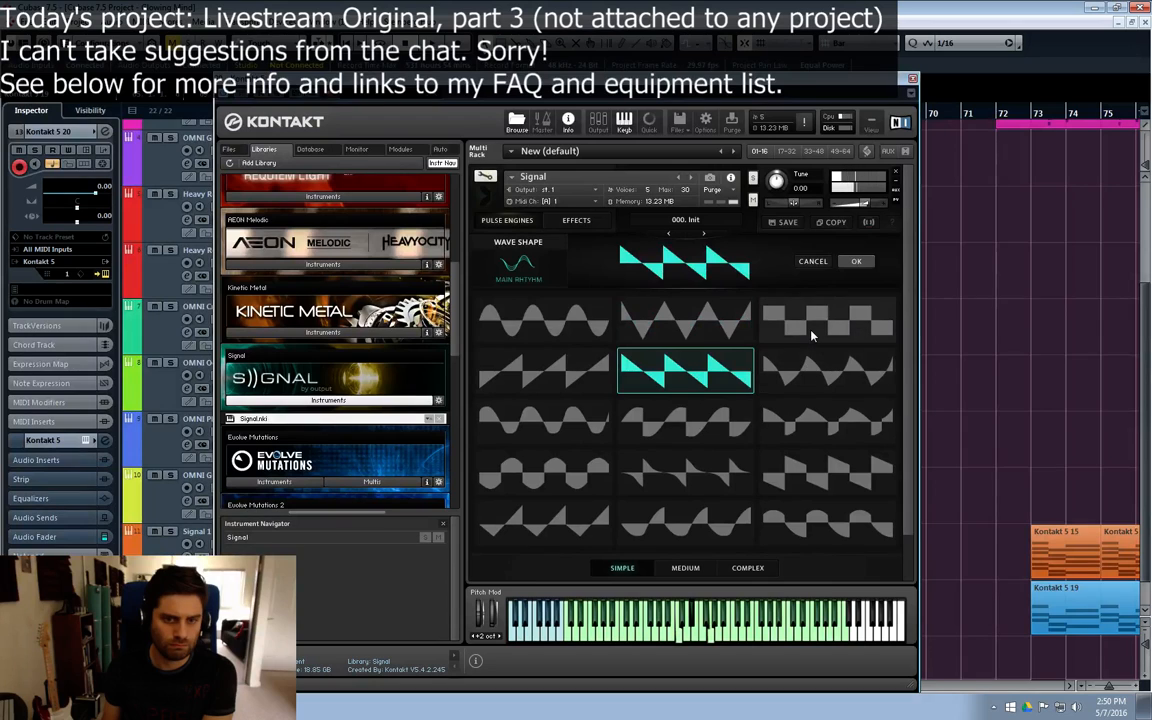
pyautogui.click(812, 333)
pyautogui.click(738, 385)
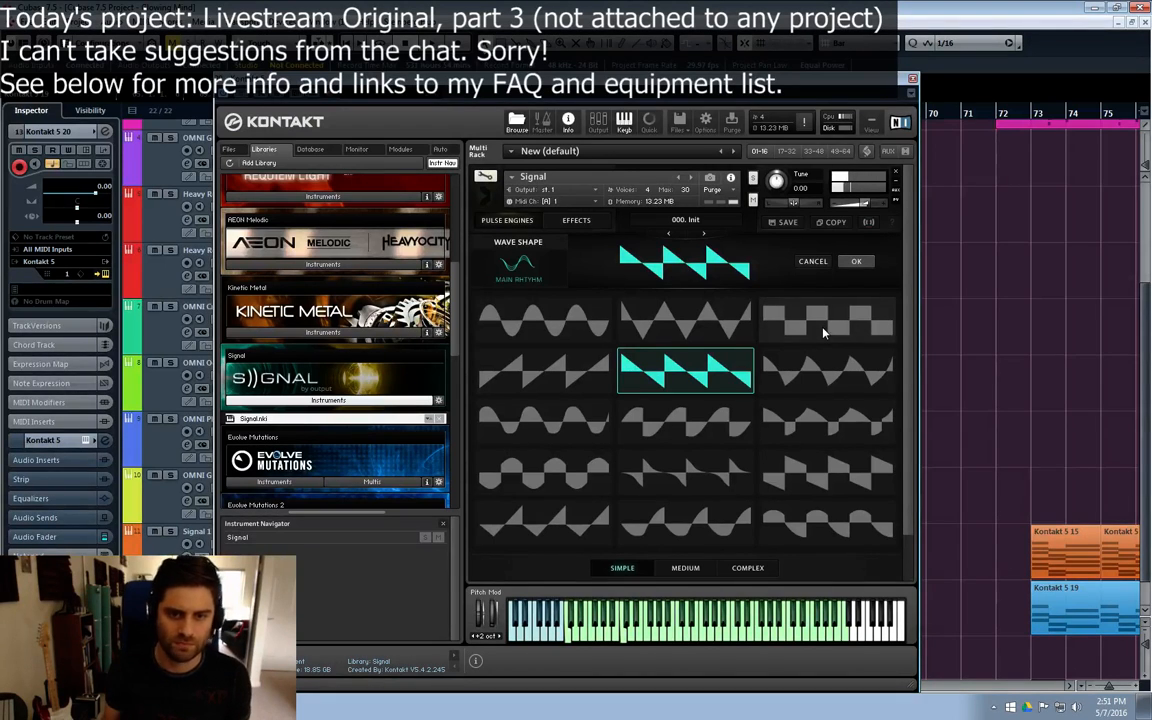
pyautogui.click(854, 262)
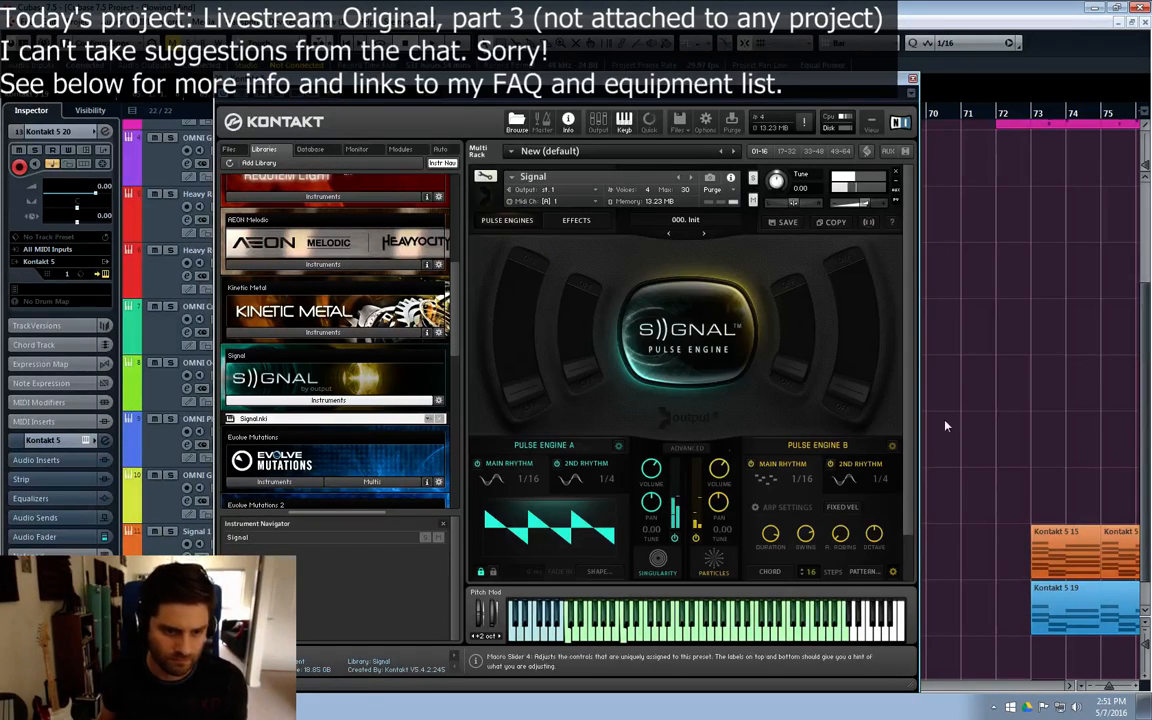
pyautogui.click(600, 577)
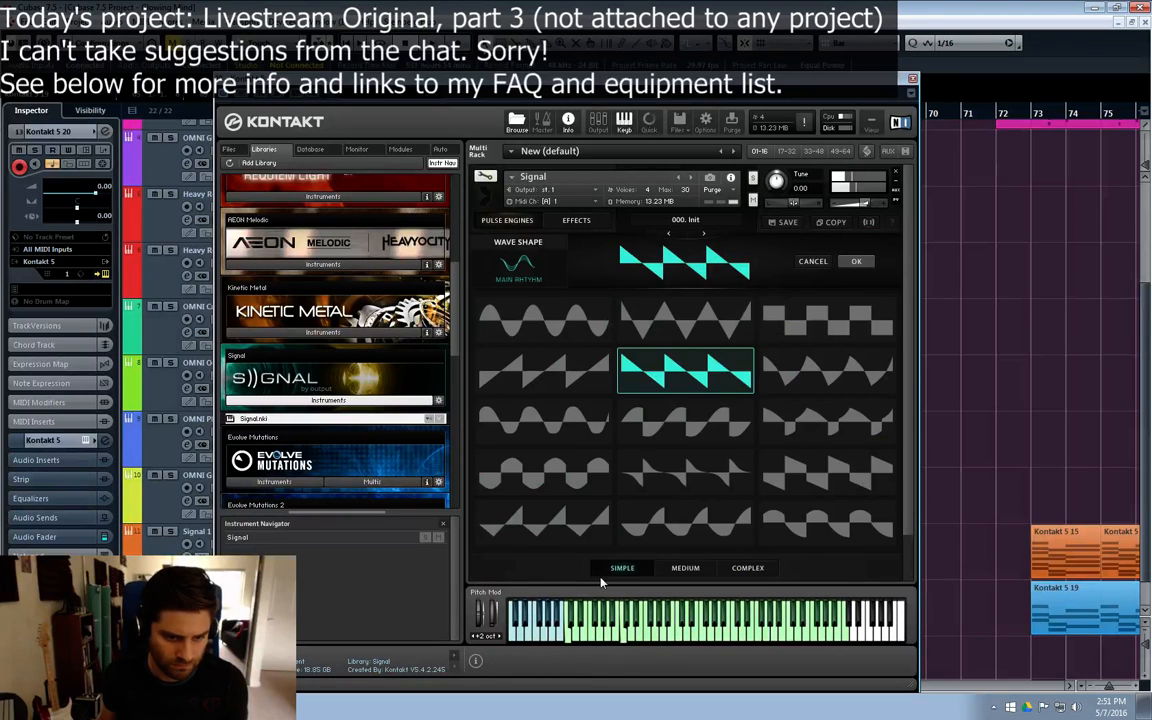
pyautogui.click(863, 261)
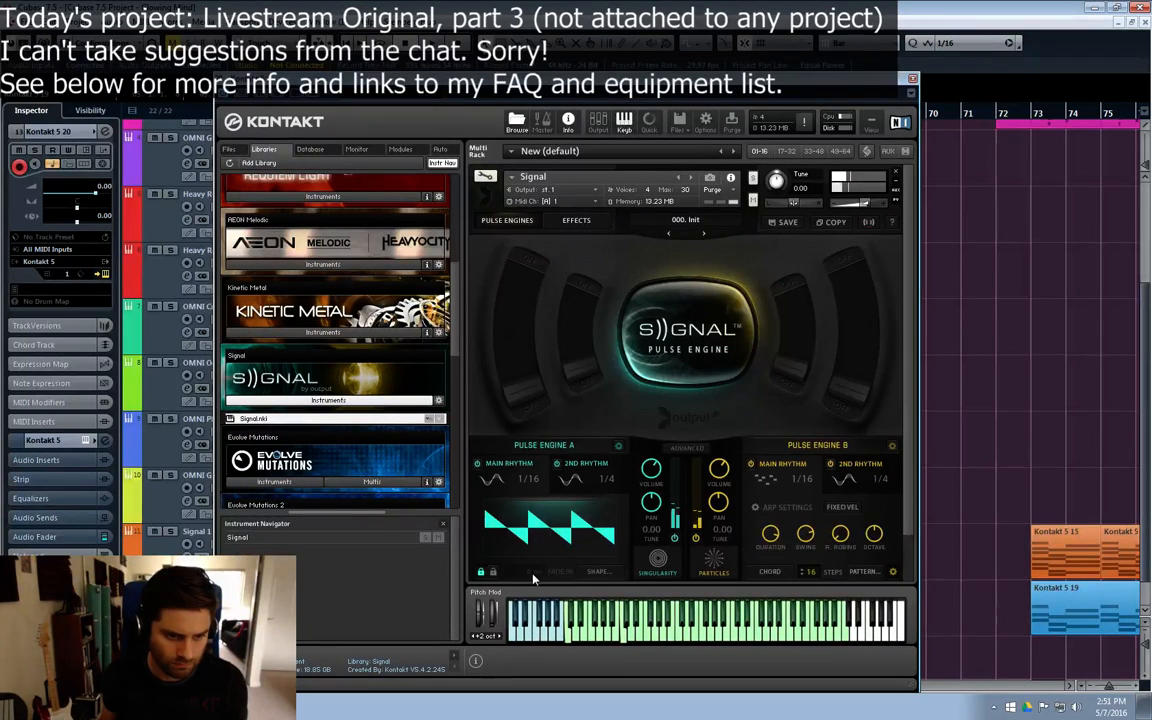
# Step: Close the Kontakt instrument window, clear the event selection, and play the arrangement from about bar 55
pyautogui.click(912, 78)
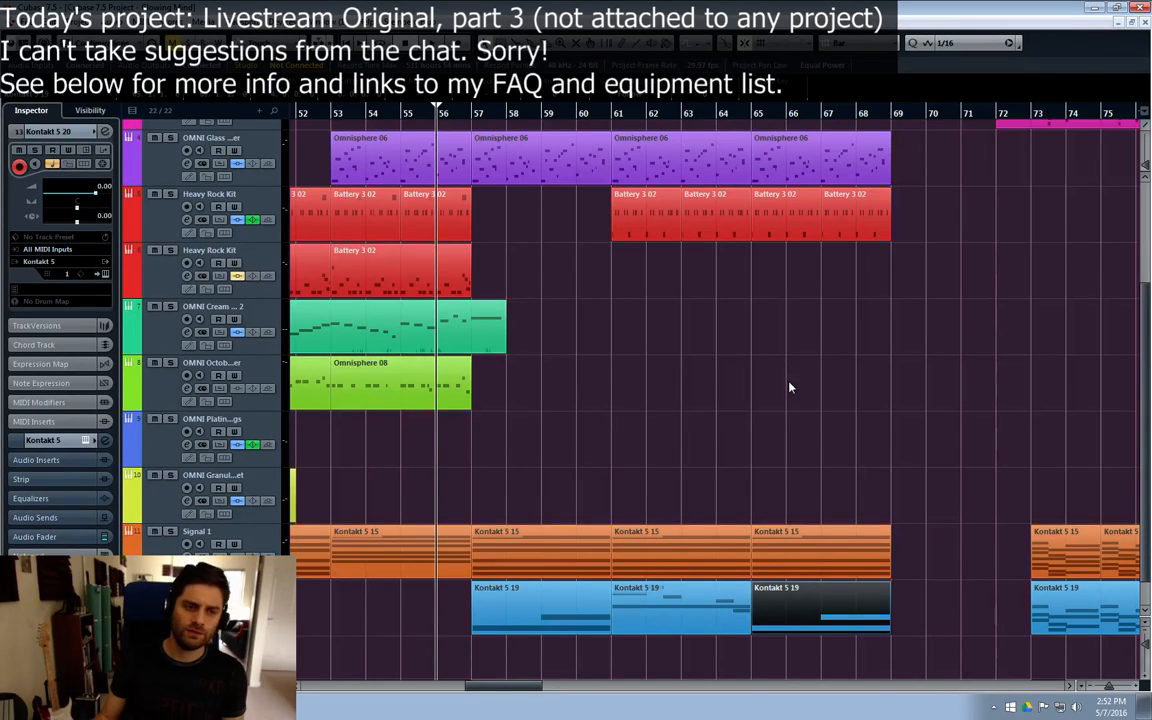
pyautogui.click(560, 355)
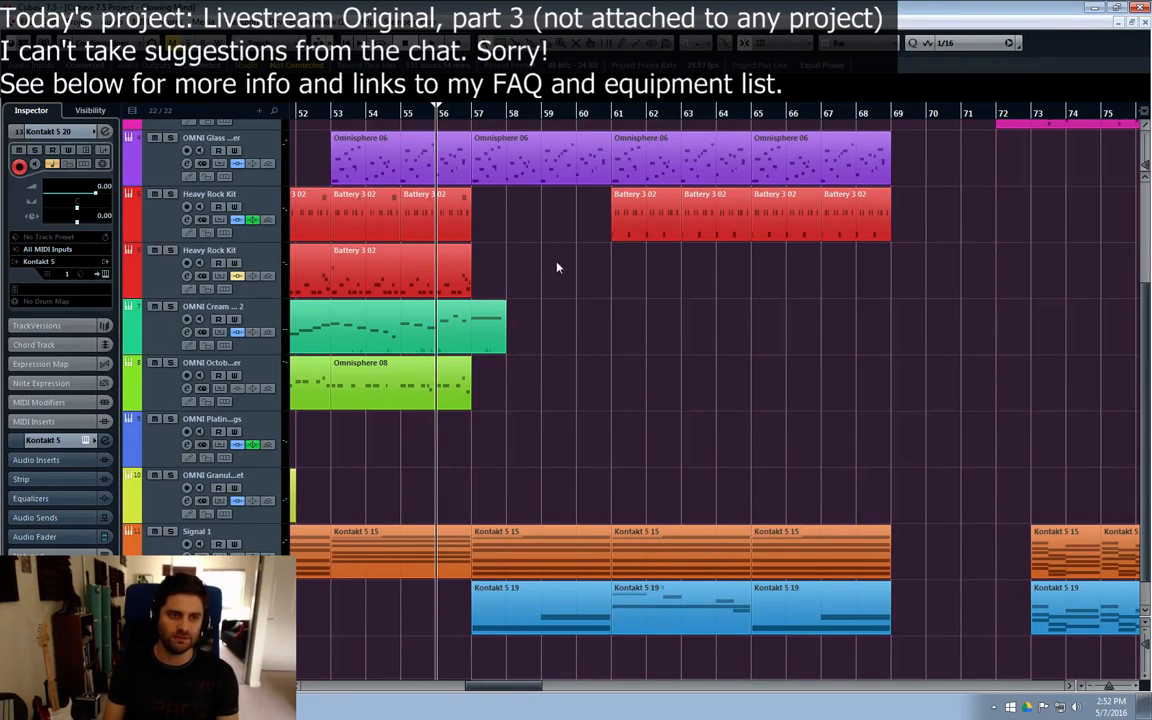
pyautogui.click(407, 115)
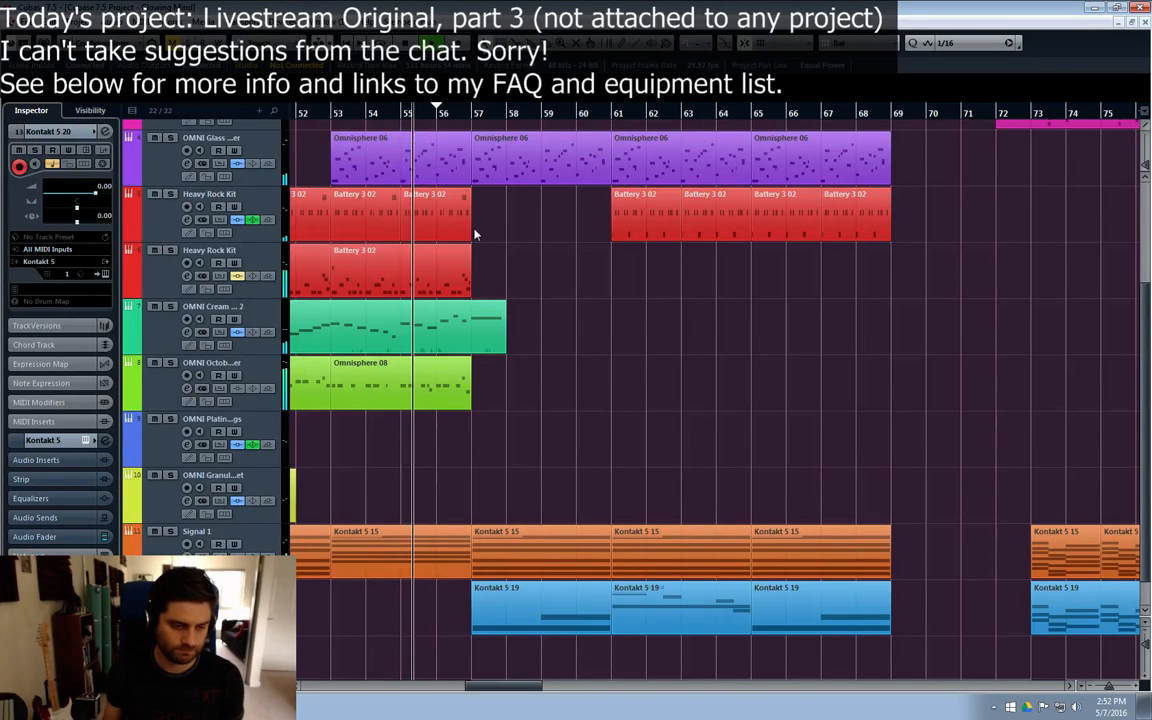
pyautogui.scroll(-1, 610, 350)
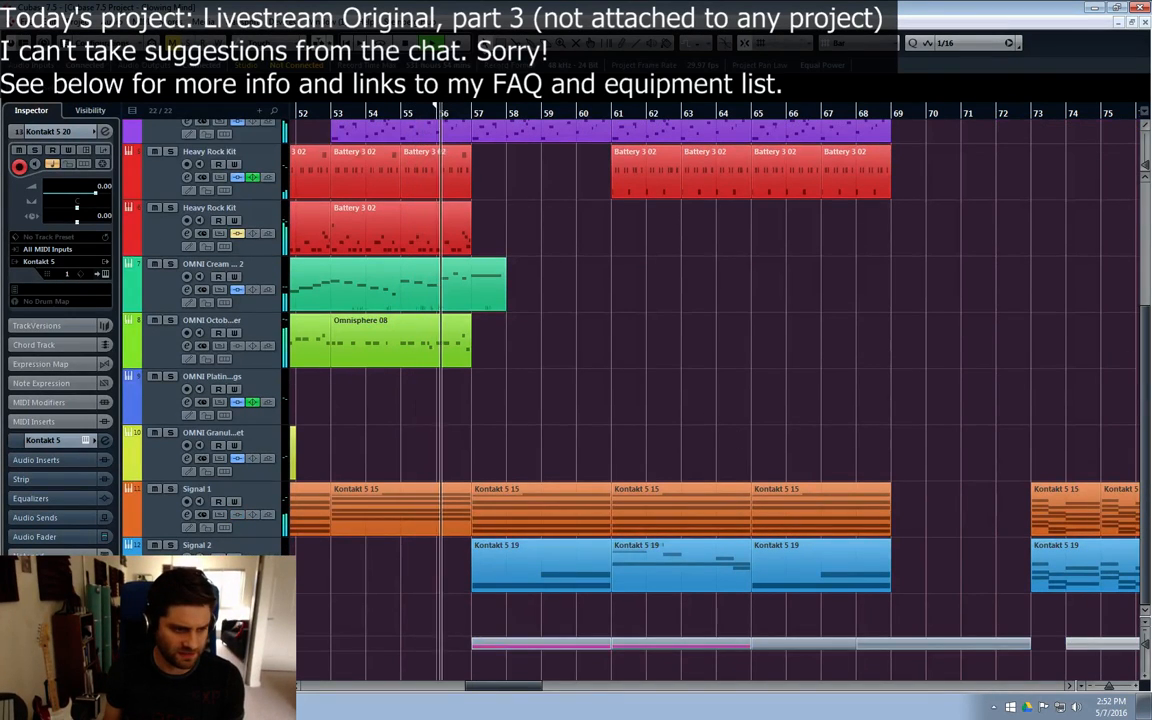
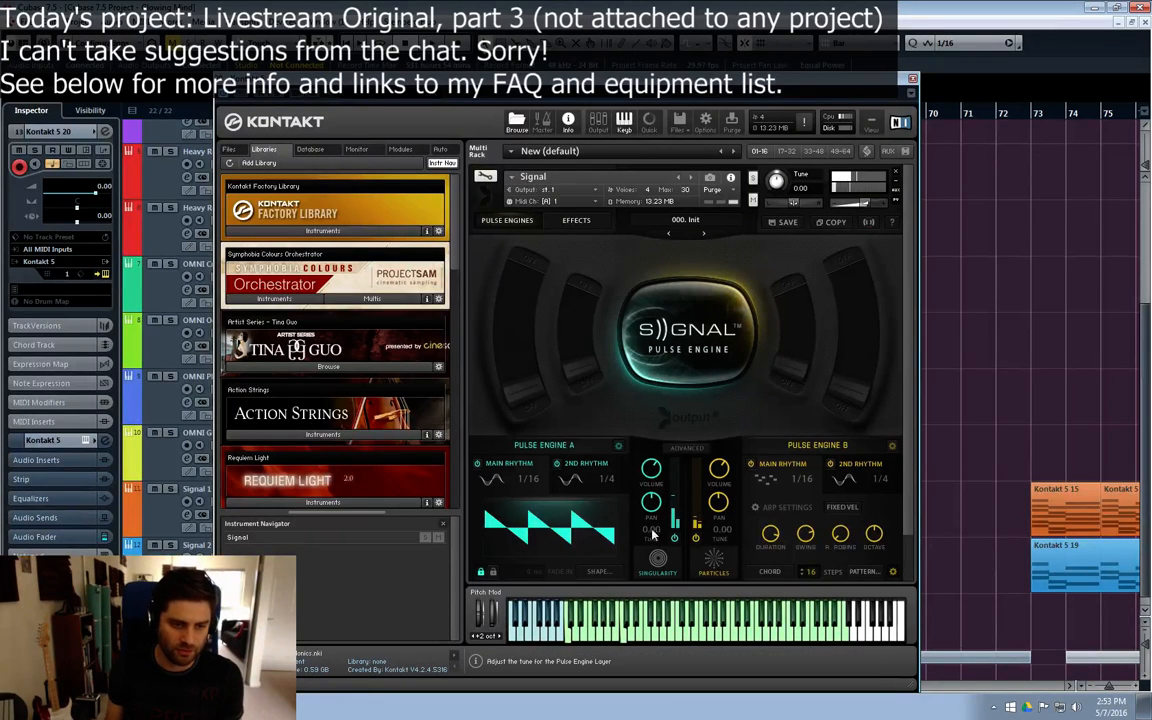
# Step: Compare the Signal sound with the Pulse Engine B layer switched off and back on
pyautogui.click(695, 539)
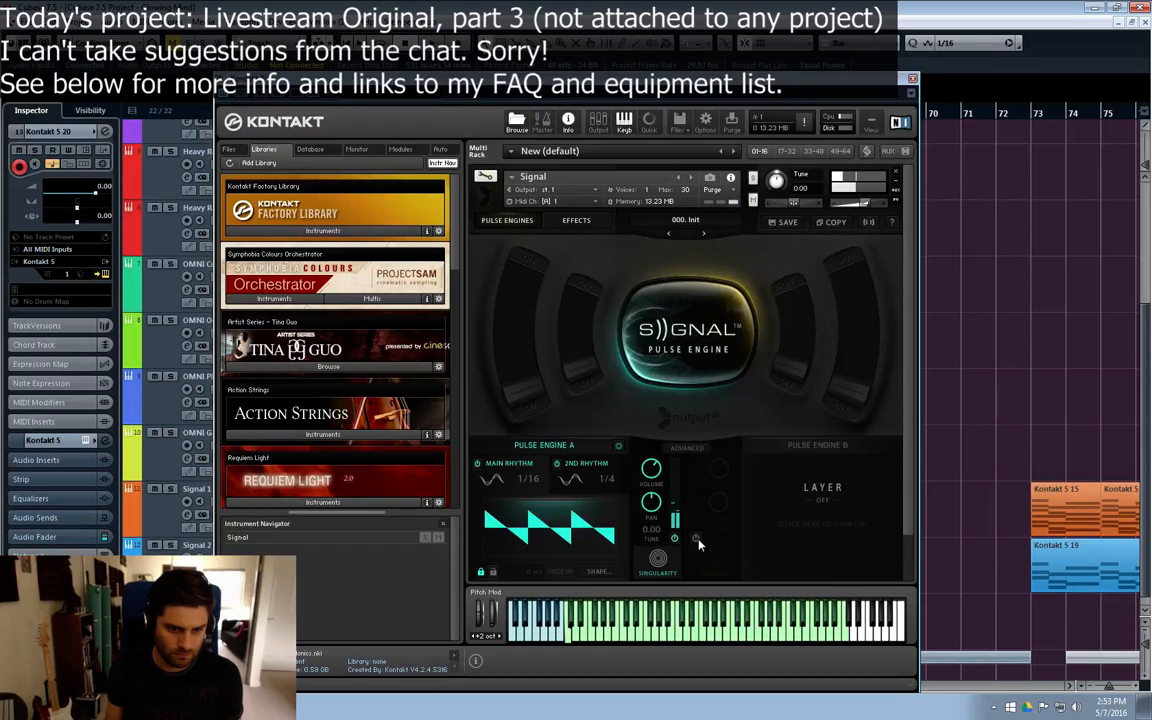
pyautogui.click(696, 539)
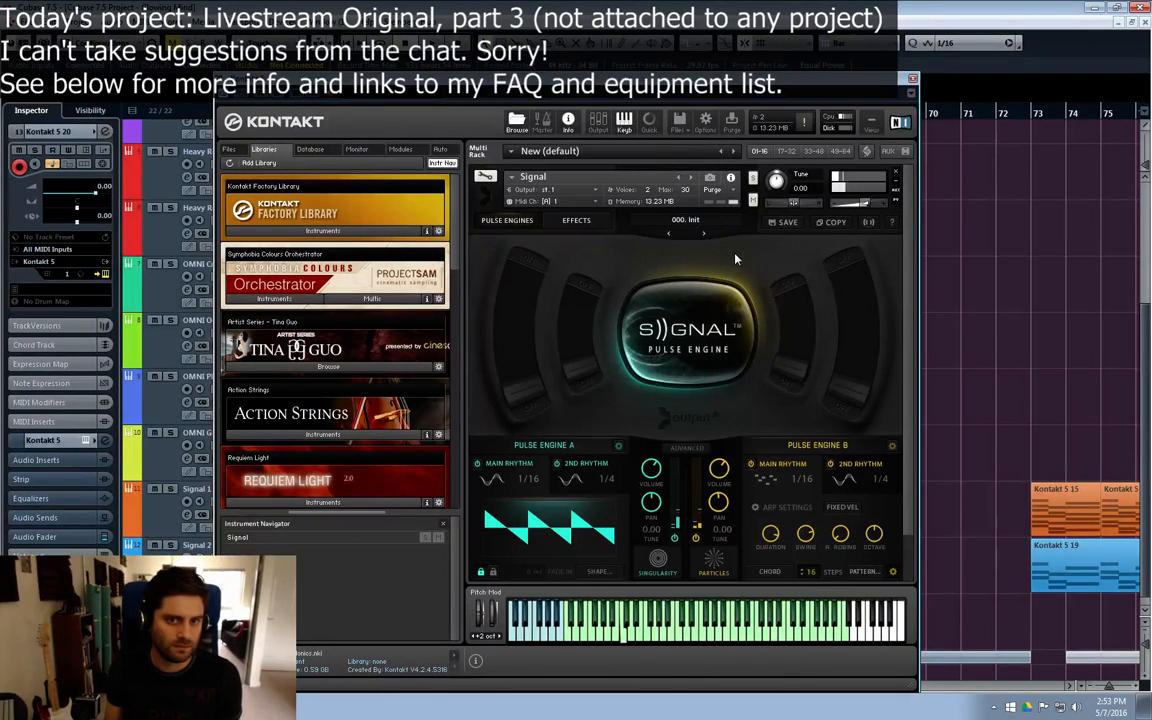
pyautogui.click(789, 224)
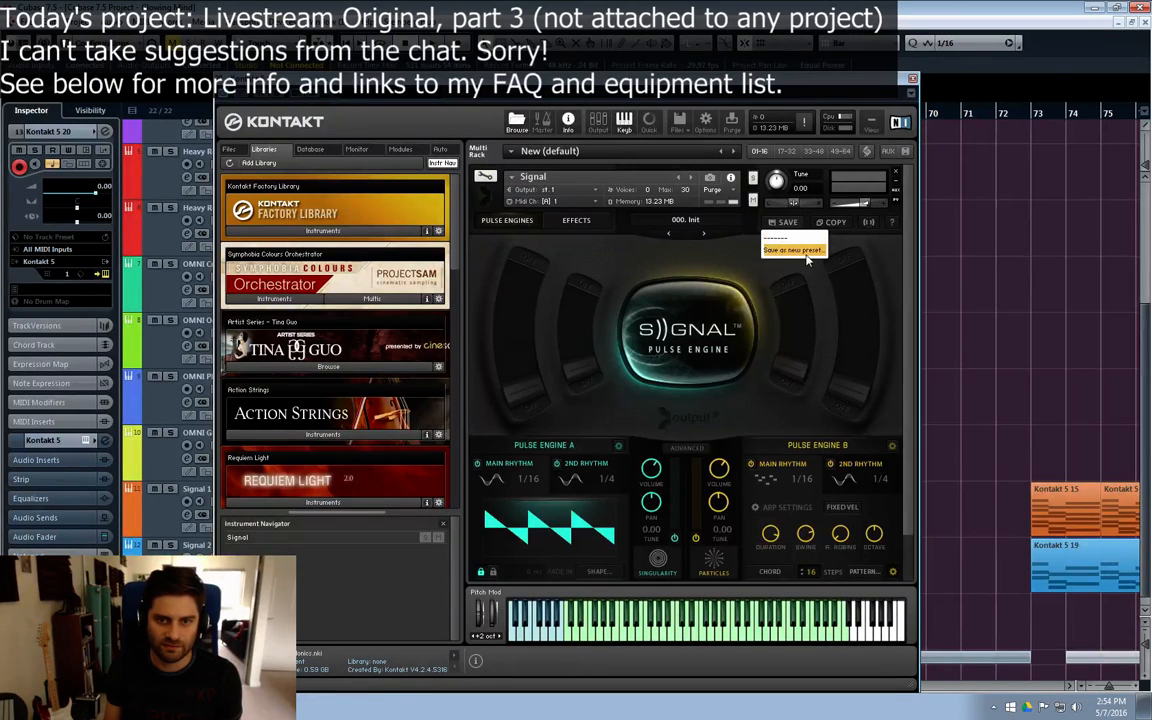
pyautogui.click(800, 251)
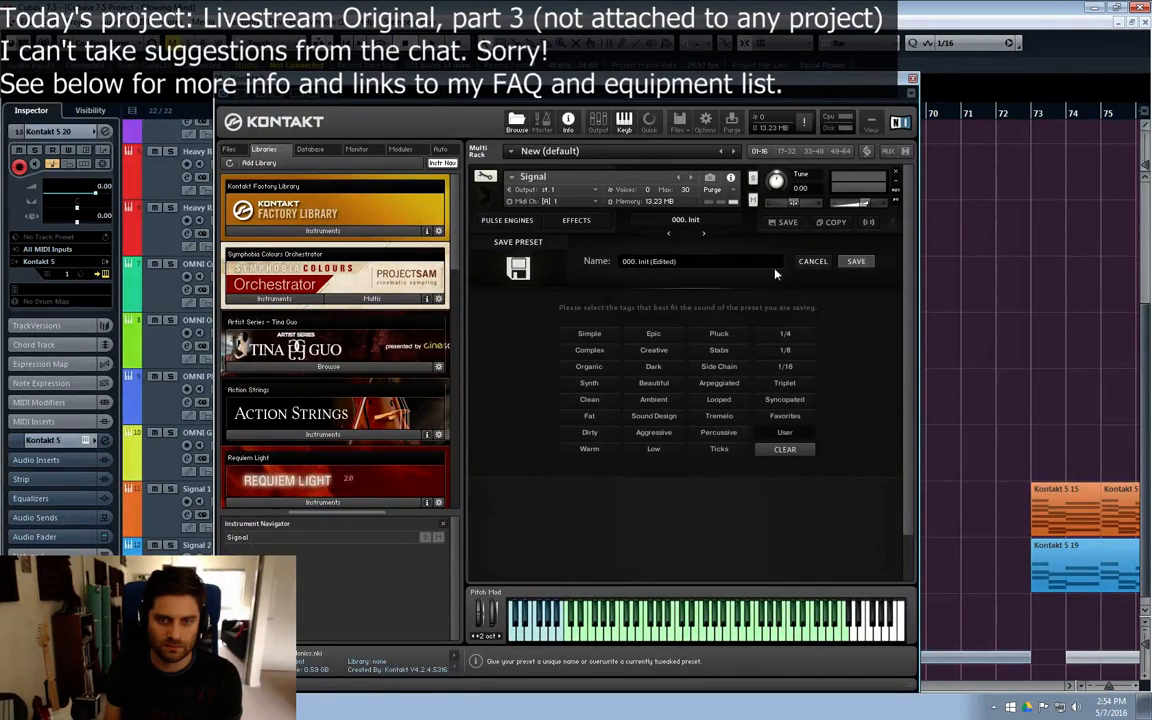
pyautogui.click(808, 265)
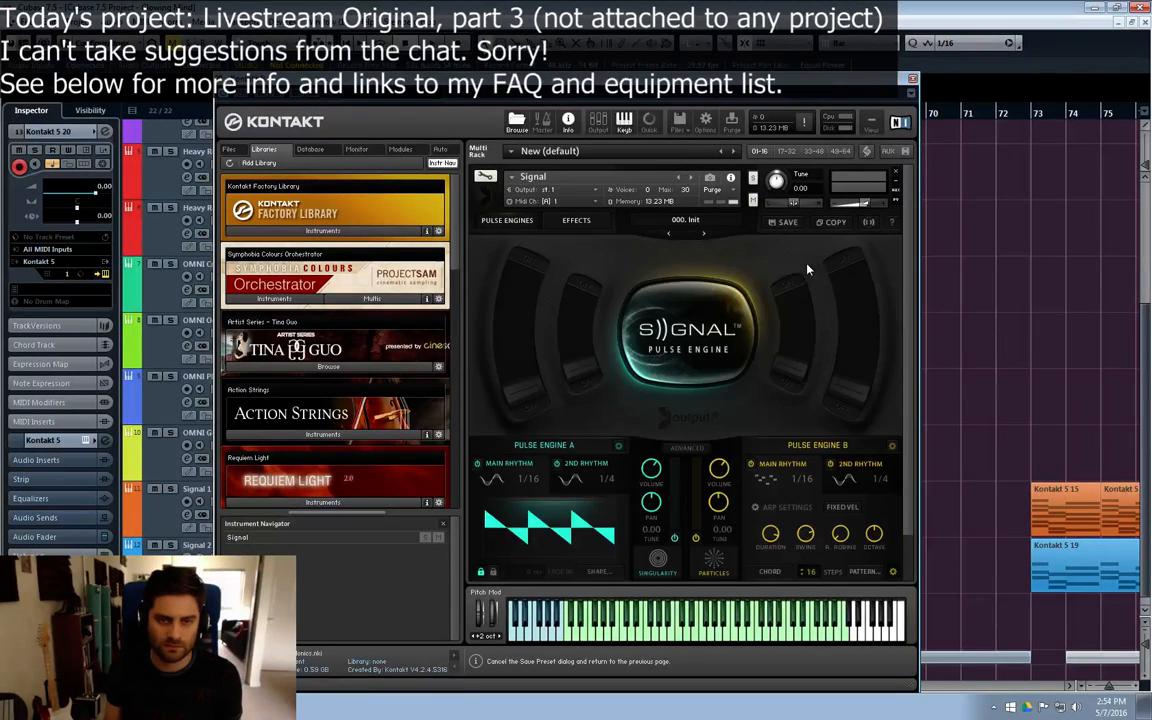
# Step: Return Signal to the 000. Init preset, discarding the edits, and remove the instrument from the rack without saving
pyautogui.click(669, 234)
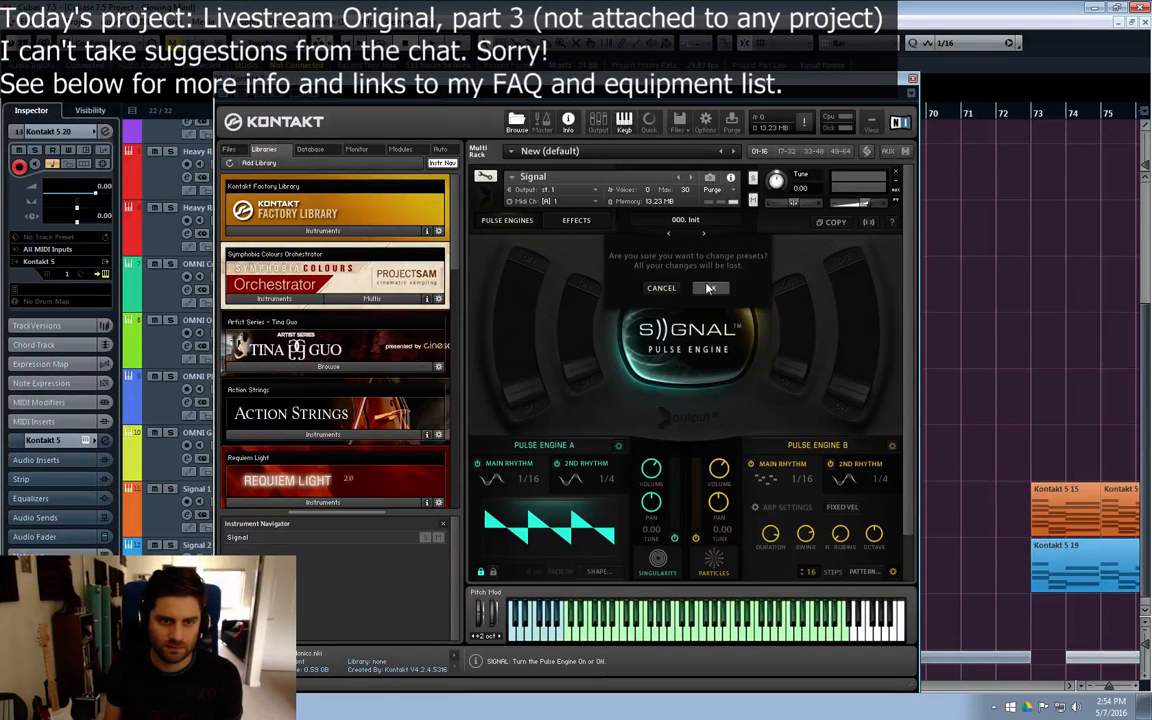
pyautogui.click(704, 234)
pyautogui.click(669, 234)
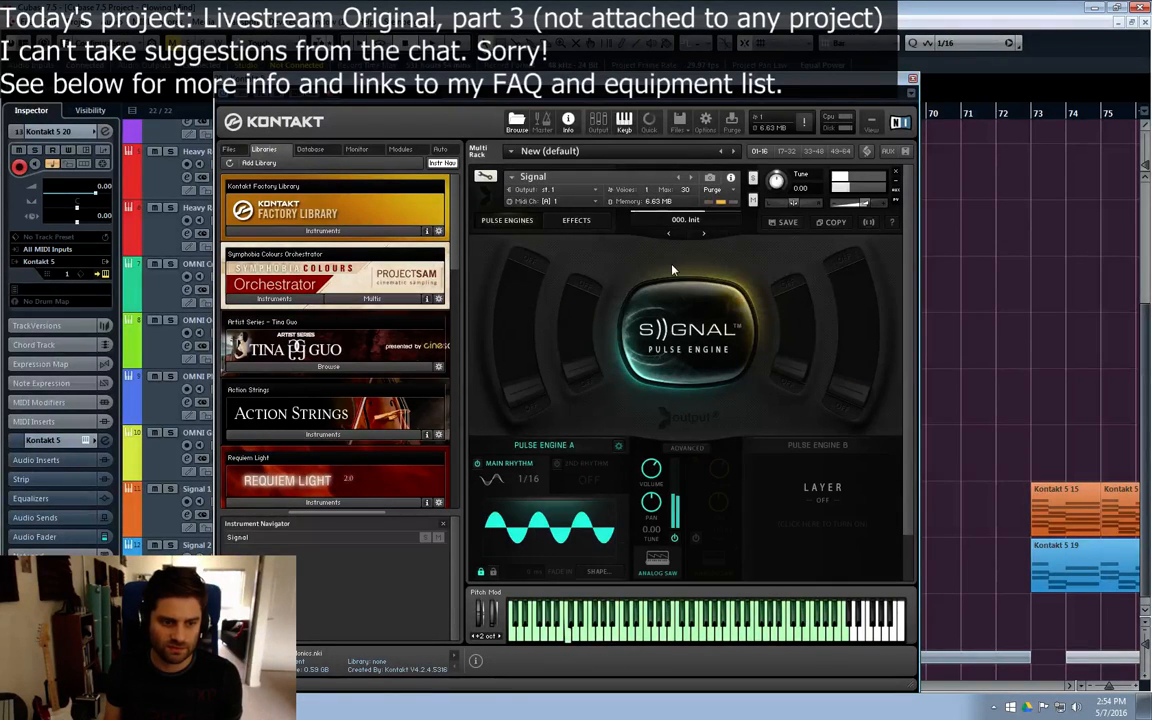
pyautogui.click(896, 173)
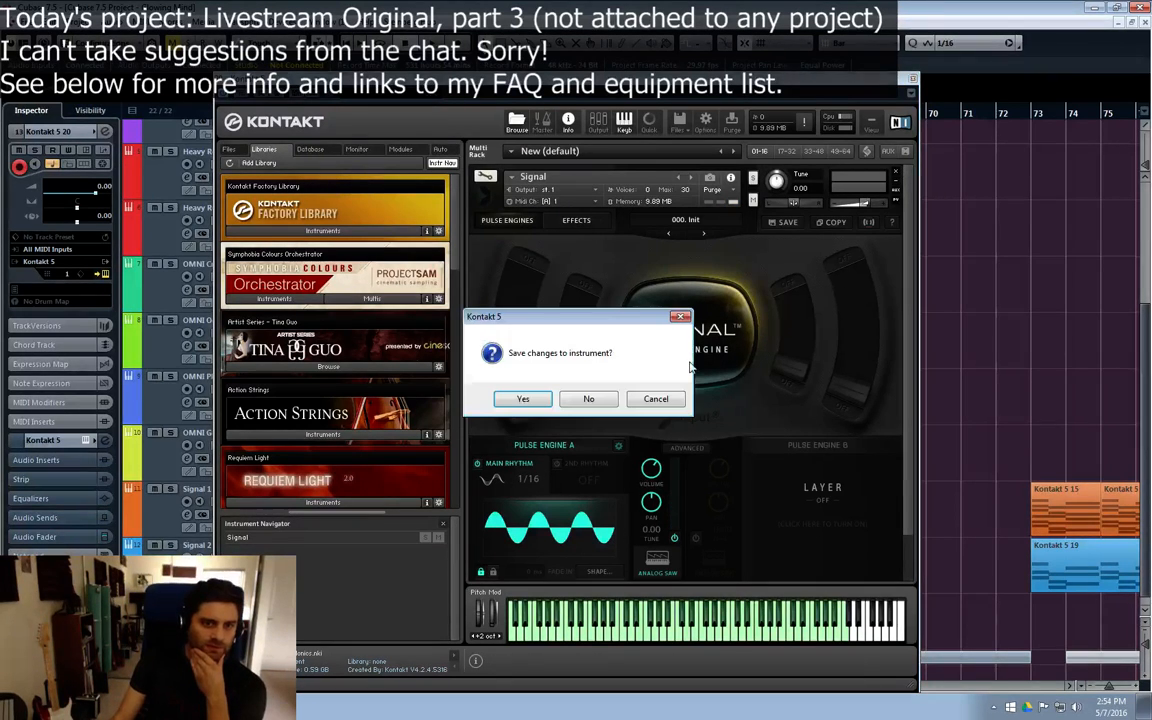
pyautogui.click(586, 399)
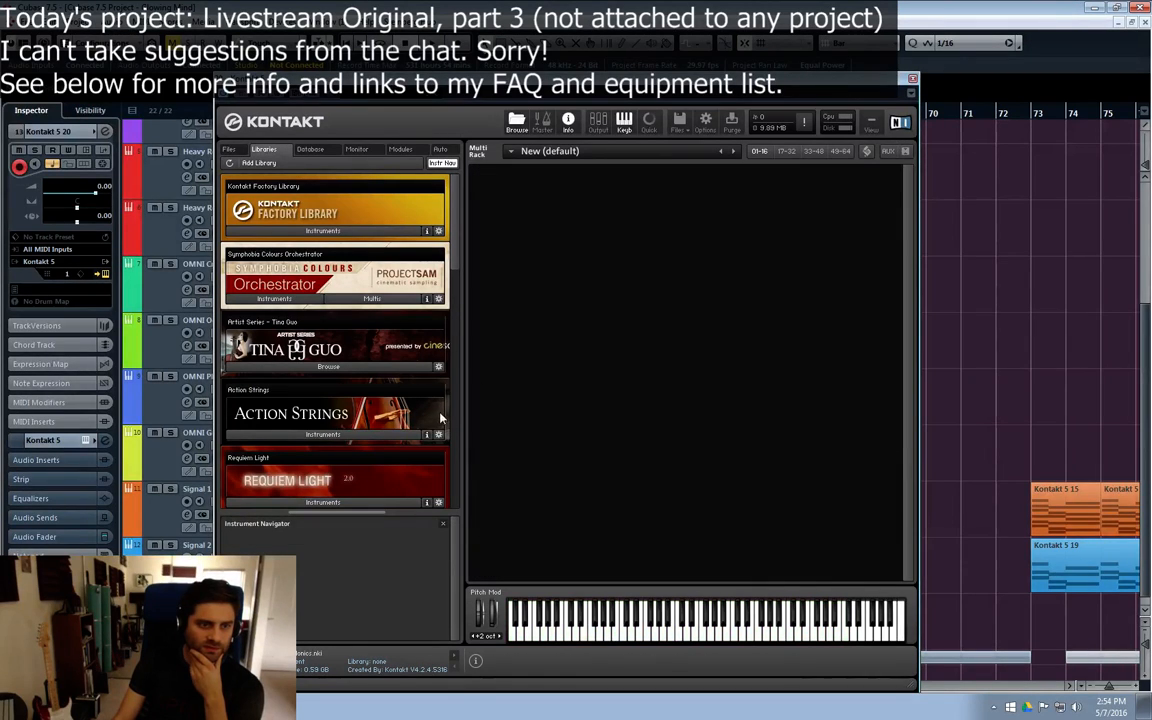
# Step: Try Lead Resonance from the Kinetic Metal library and remove it from the rack without saving
pyautogui.scroll(-5, 462, 310)
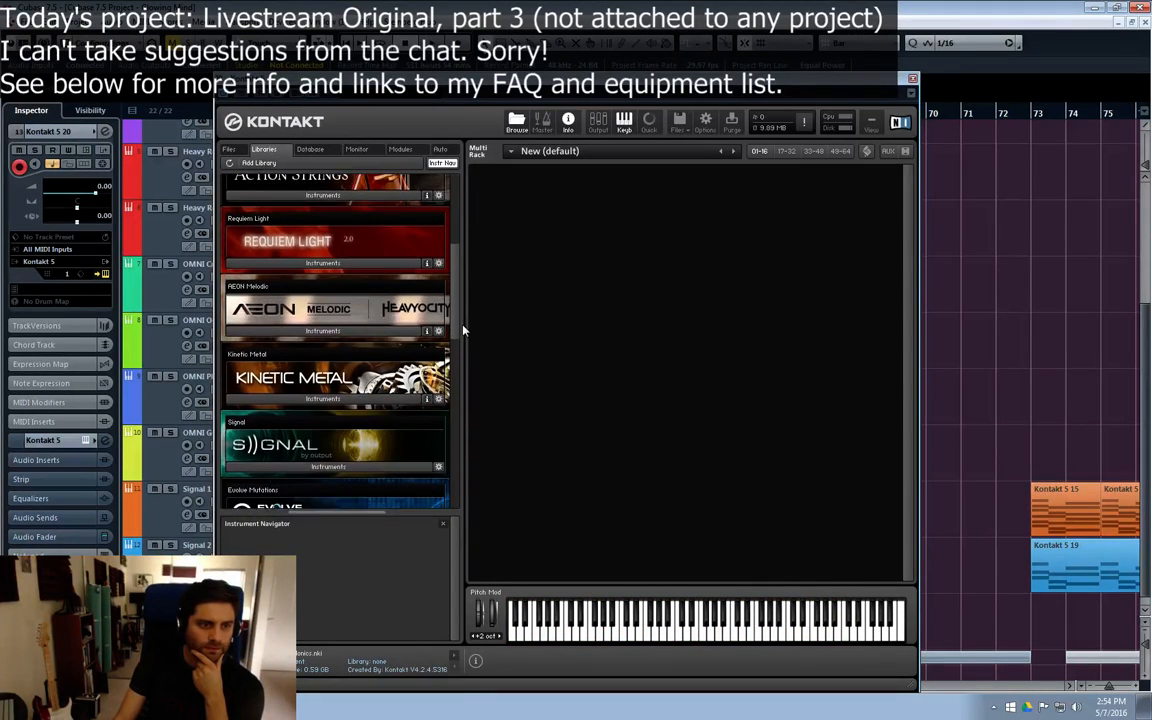
pyautogui.click(322, 351)
pyautogui.scroll(-3, 365, 352)
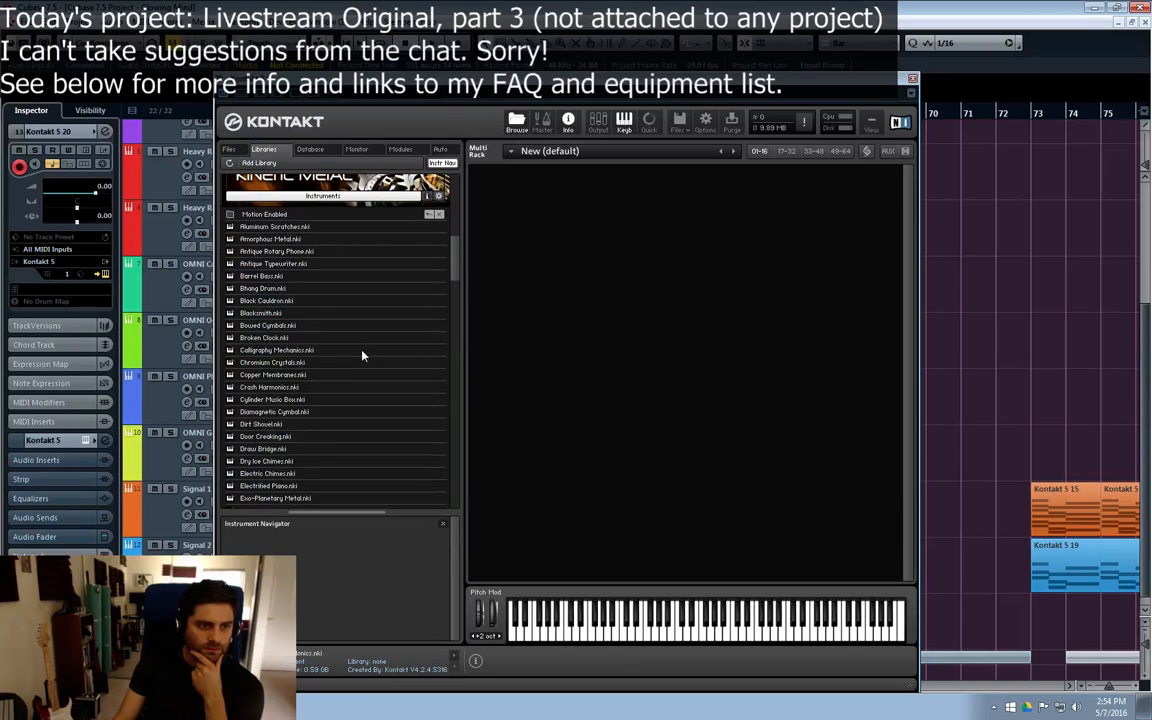
pyautogui.scroll(-5, 369, 357)
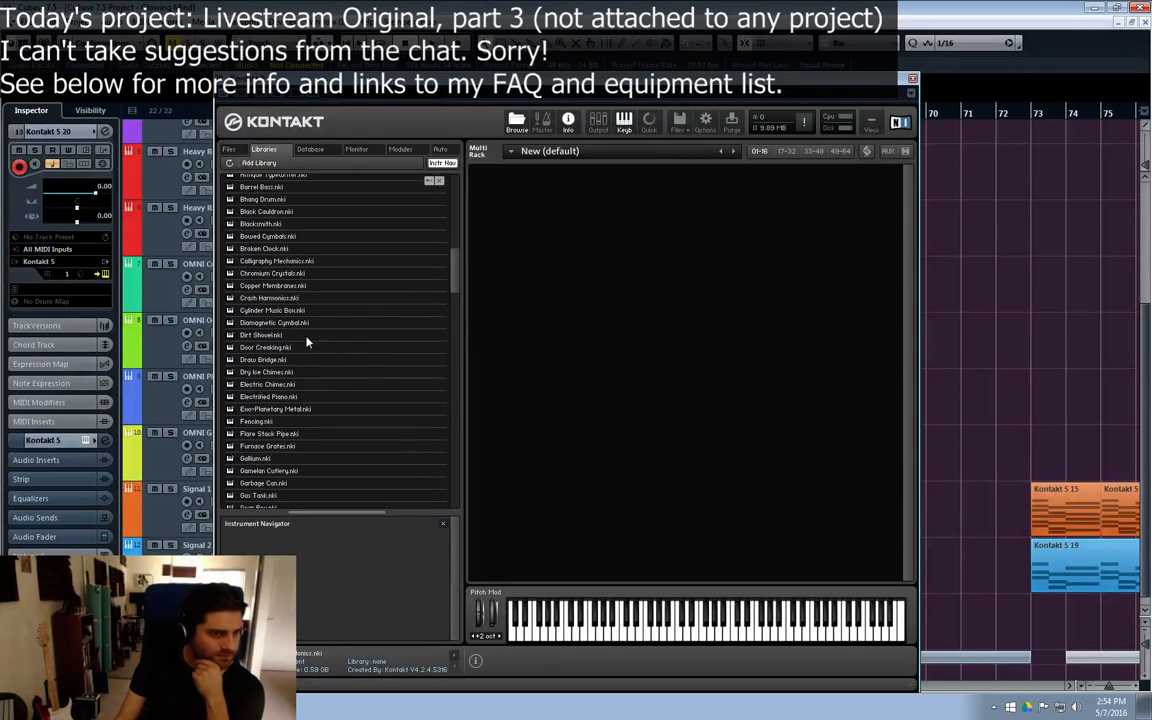
pyautogui.scroll(-5, 283, 440)
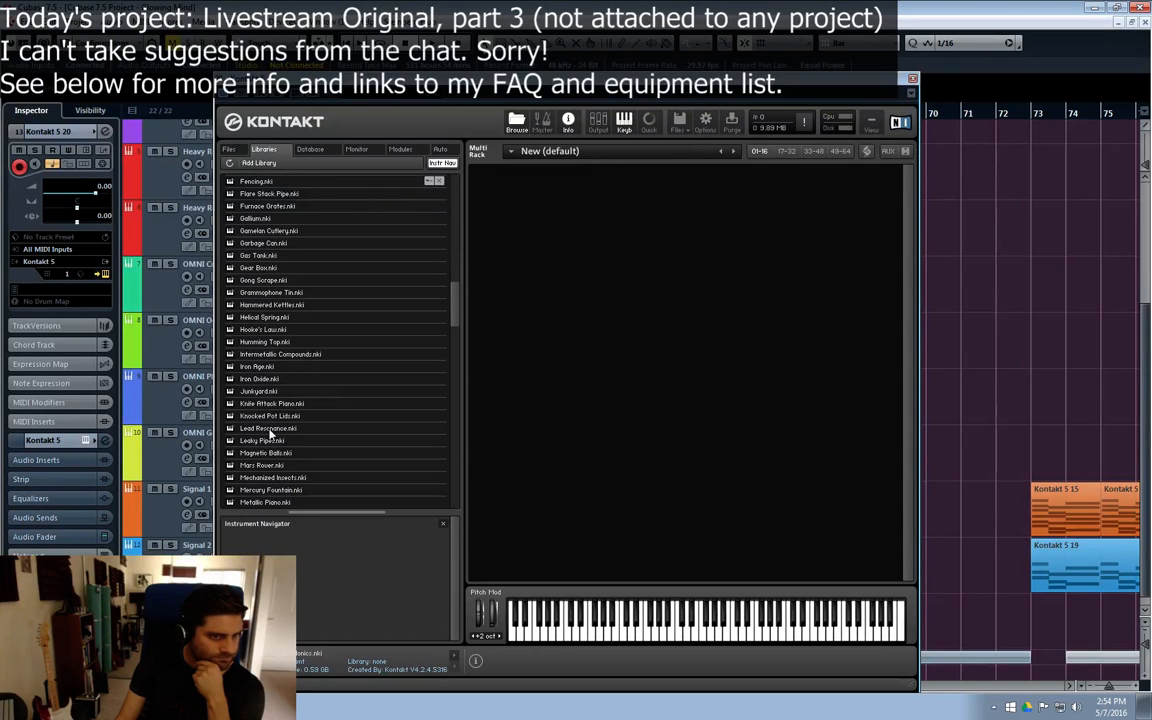
pyautogui.doubleClick(268, 430)
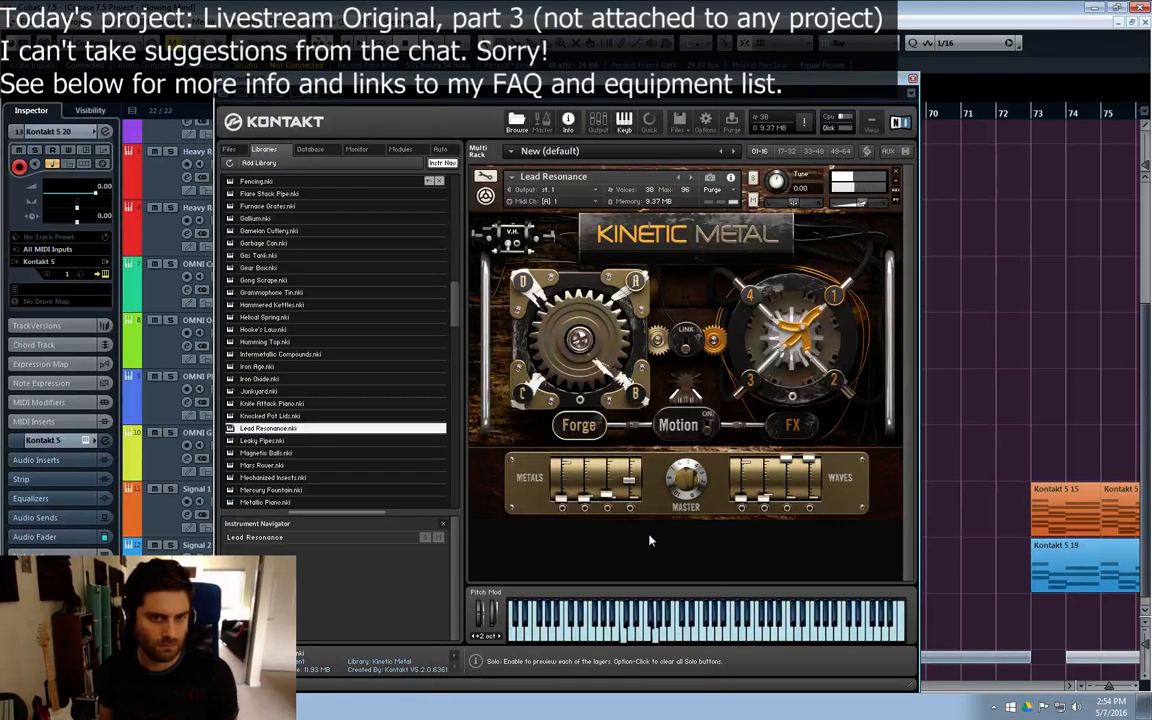
pyautogui.click(896, 171)
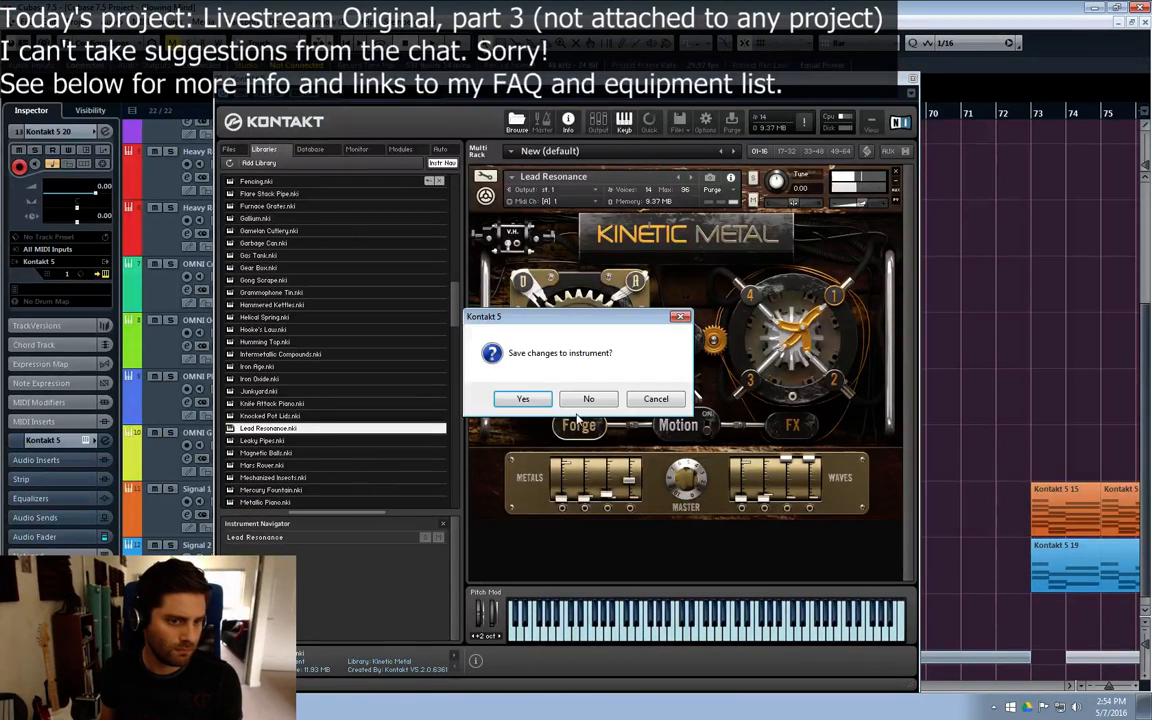
pyautogui.click(585, 399)
# Step: Try Kinetic Metal's Mars Rover and Morning Bells one after the other, removing each without saving
pyautogui.doubleClick(265, 465)
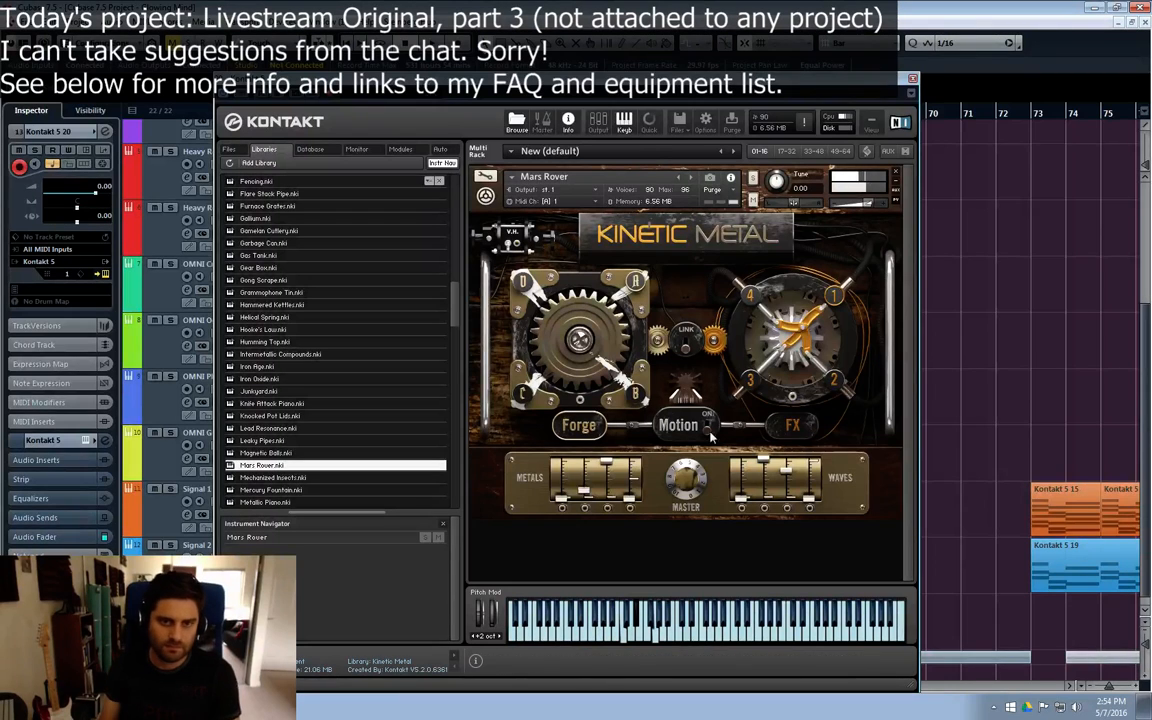
pyautogui.click(898, 174)
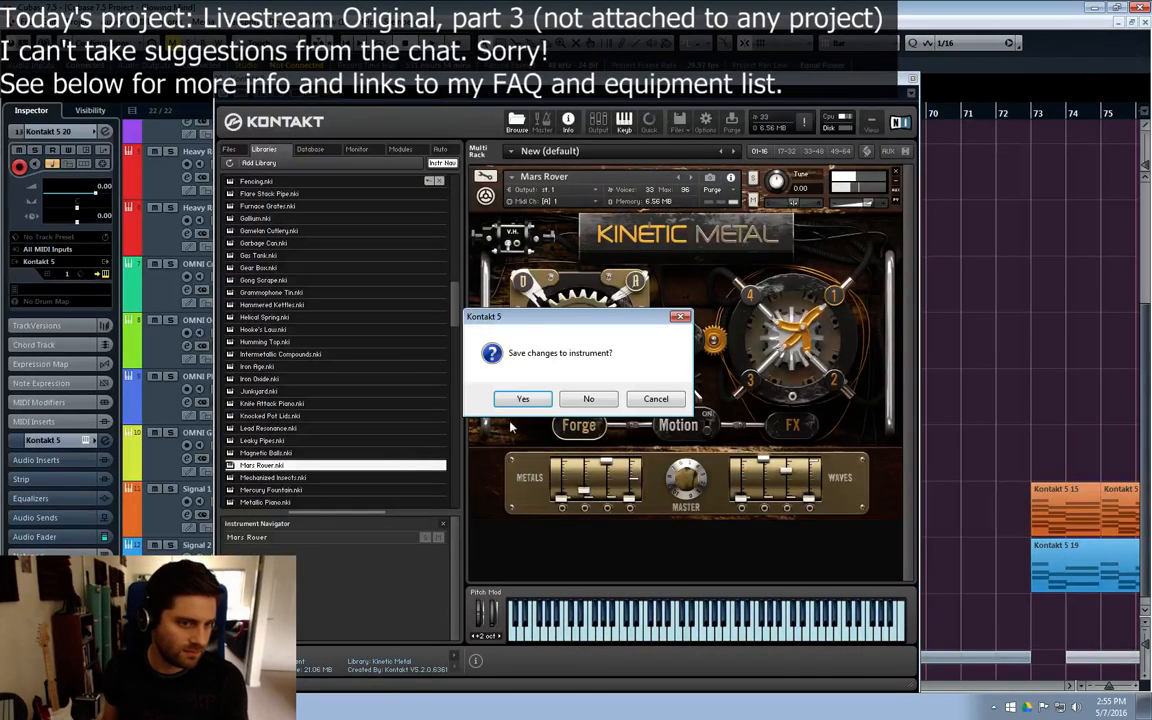
pyautogui.click(588, 398)
pyautogui.scroll(-2, 326, 458)
pyautogui.doubleClick(300, 458)
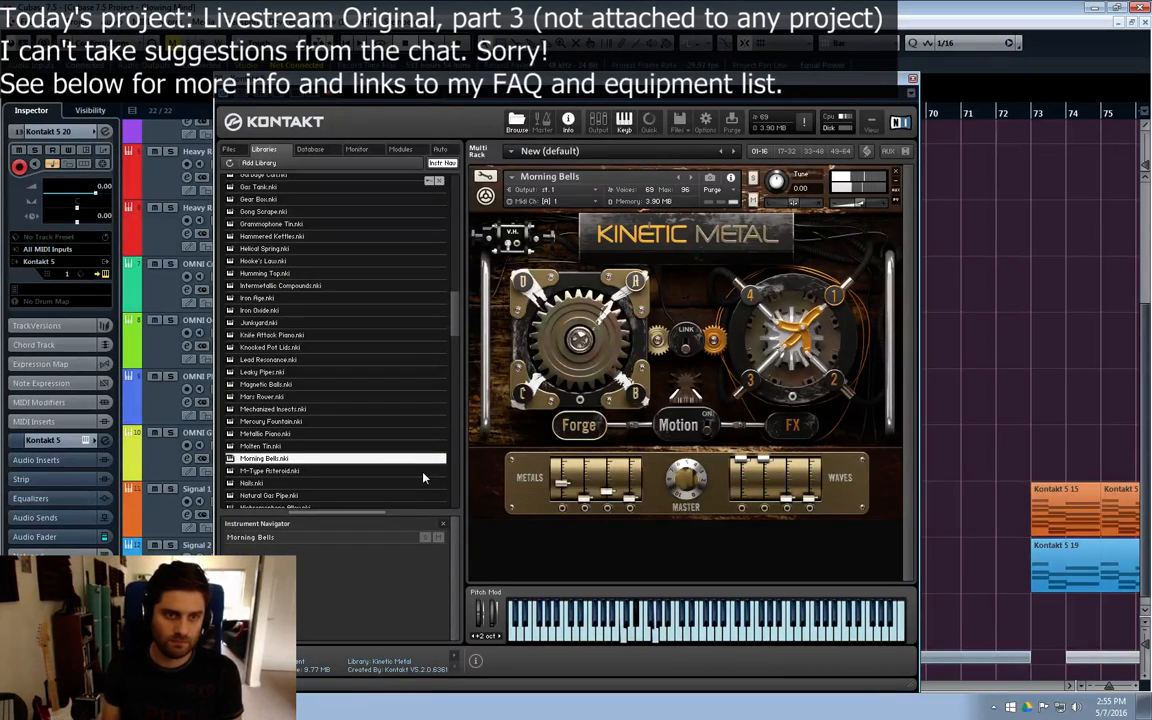
pyautogui.moveTo(596, 350); pyautogui.dragTo(625, 449)
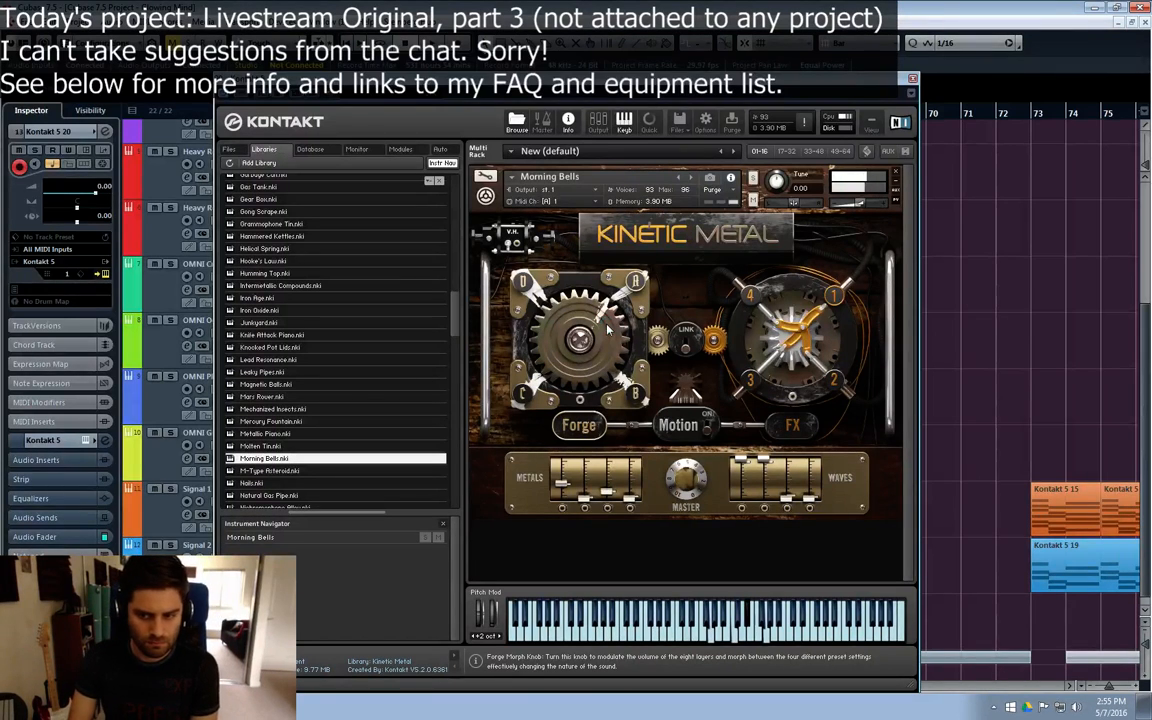
pyautogui.click(895, 181)
pyautogui.click(589, 398)
# Step: Try Kinetic Metal's Nichromophone Alloy, remove it from the rack, and close the Kontakt window
pyautogui.scroll(-1, 413, 425)
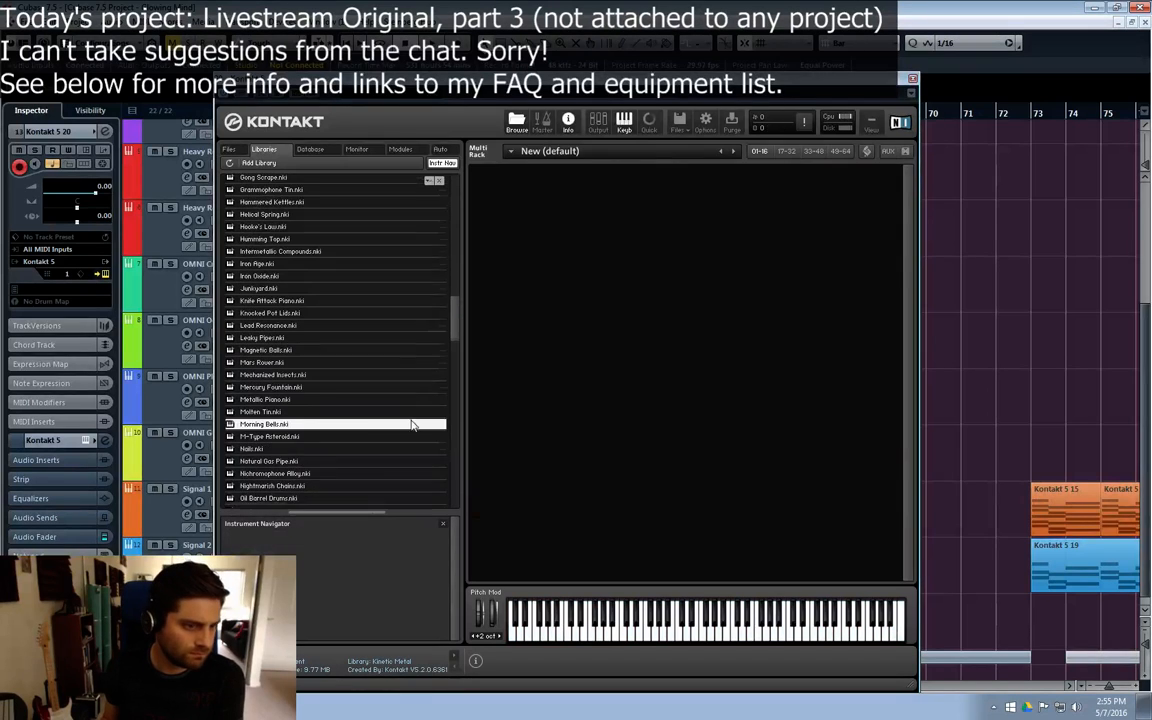
pyautogui.scroll(-1, 413, 425)
pyautogui.click(300, 446)
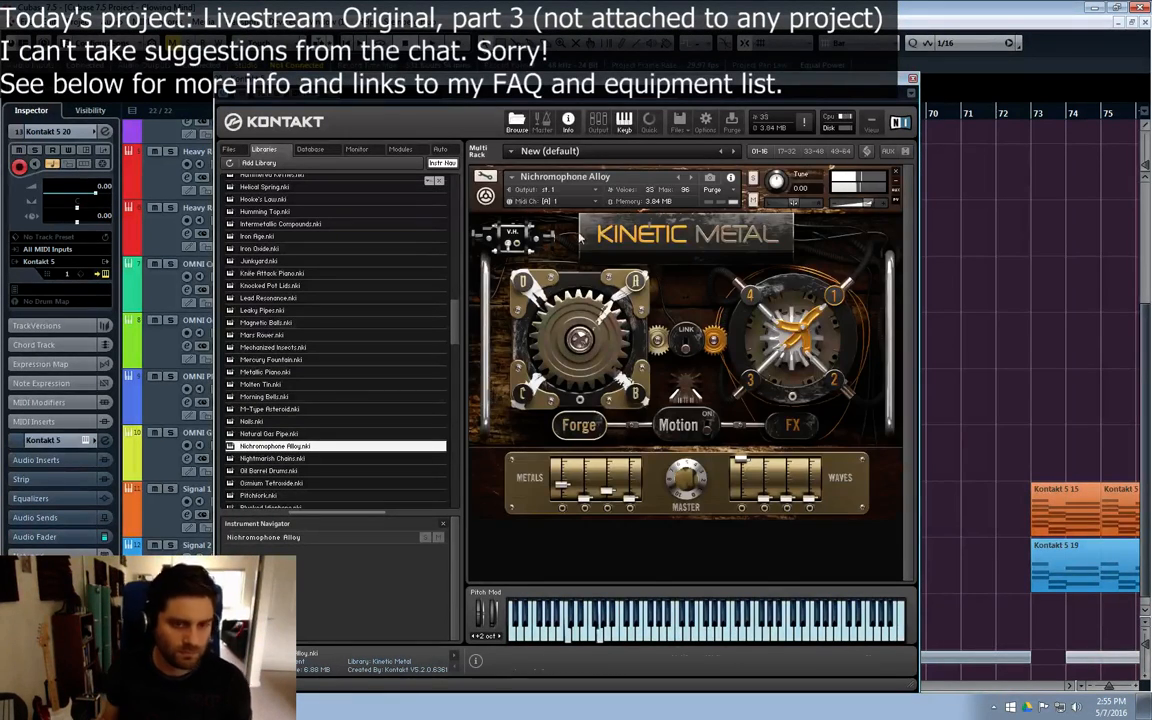
pyautogui.click(895, 172)
pyautogui.scroll(-2, 340, 445)
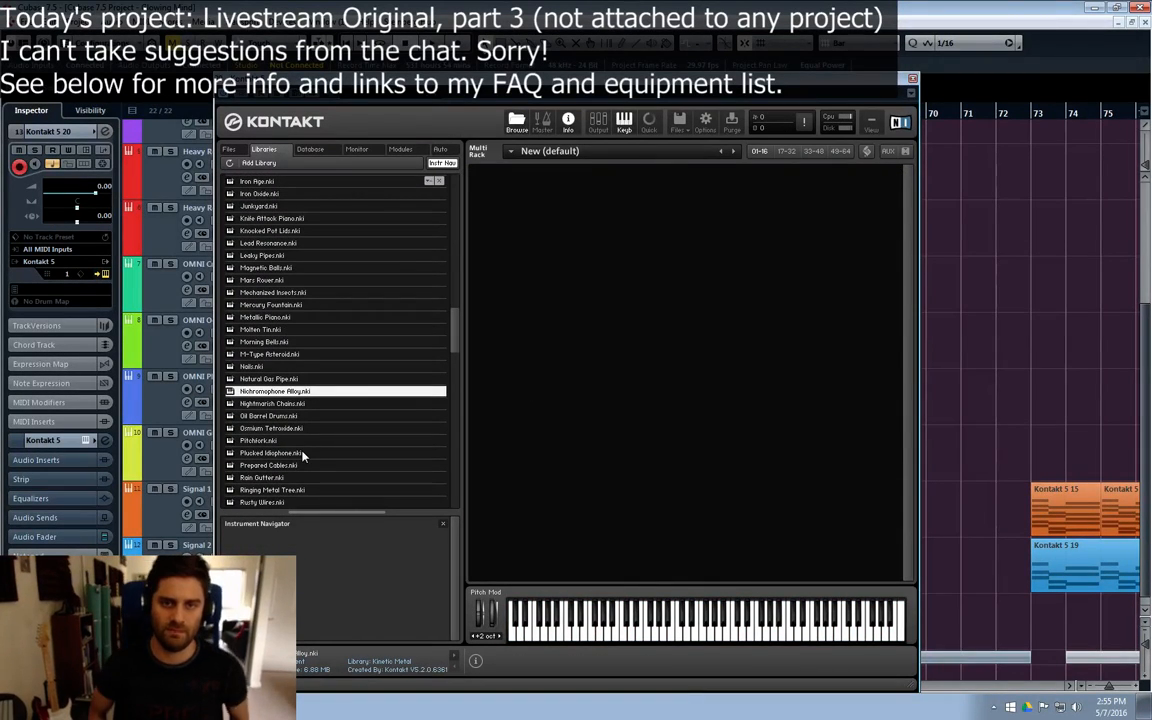
pyautogui.click(912, 78)
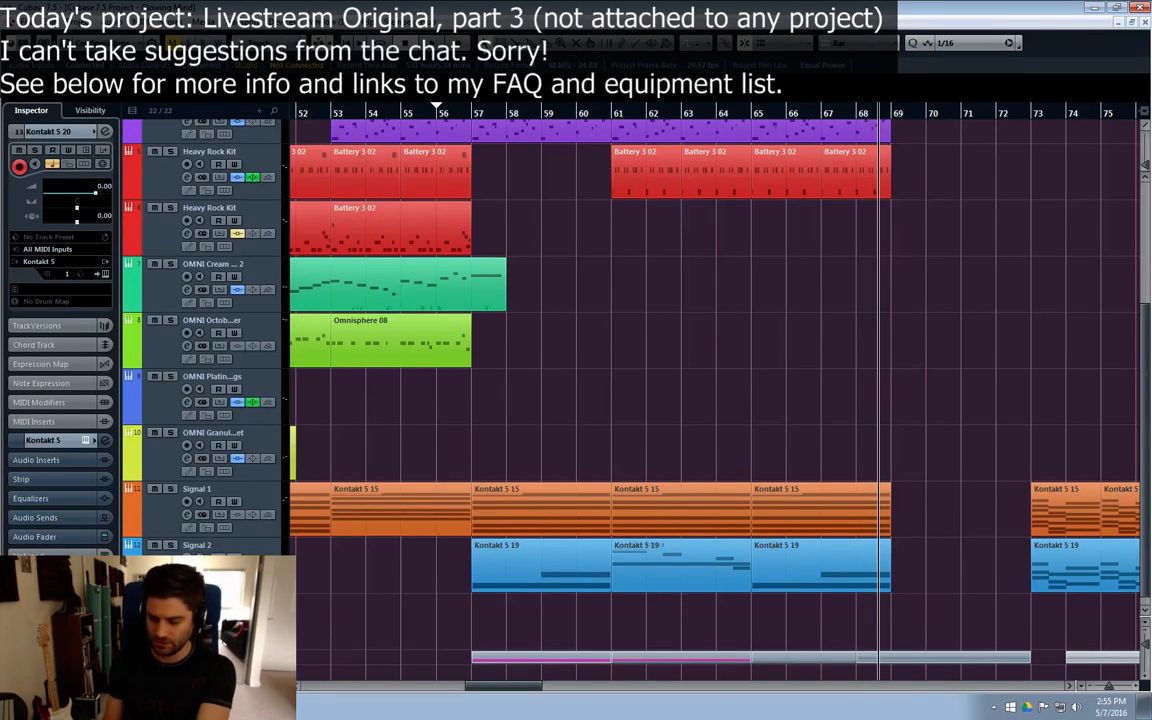
# Step: Remove the selected Kontakt 5 20 instrument track from the project
pyautogui.scroll(-1, 180, 600)
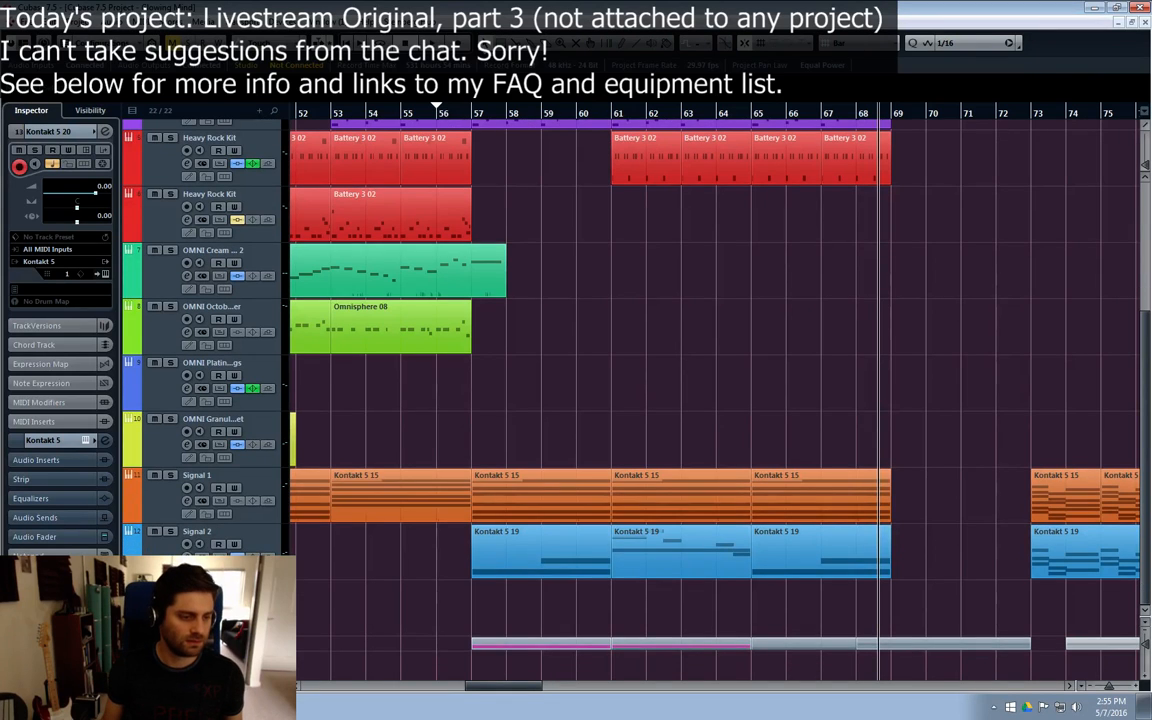
pyautogui.rightClick(163, 325)
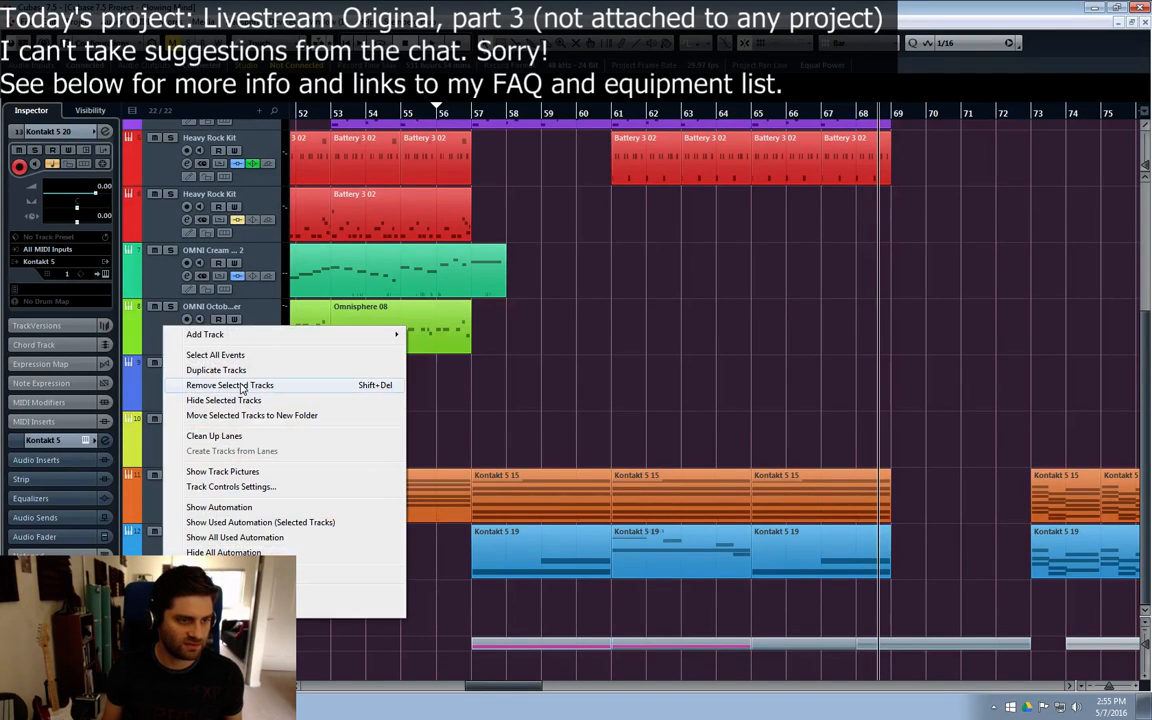
pyautogui.click(240, 385)
# Step: Add one instrument track with Omnisphere as its instrument below the Signal 2 track
pyautogui.rightClick(194, 384)
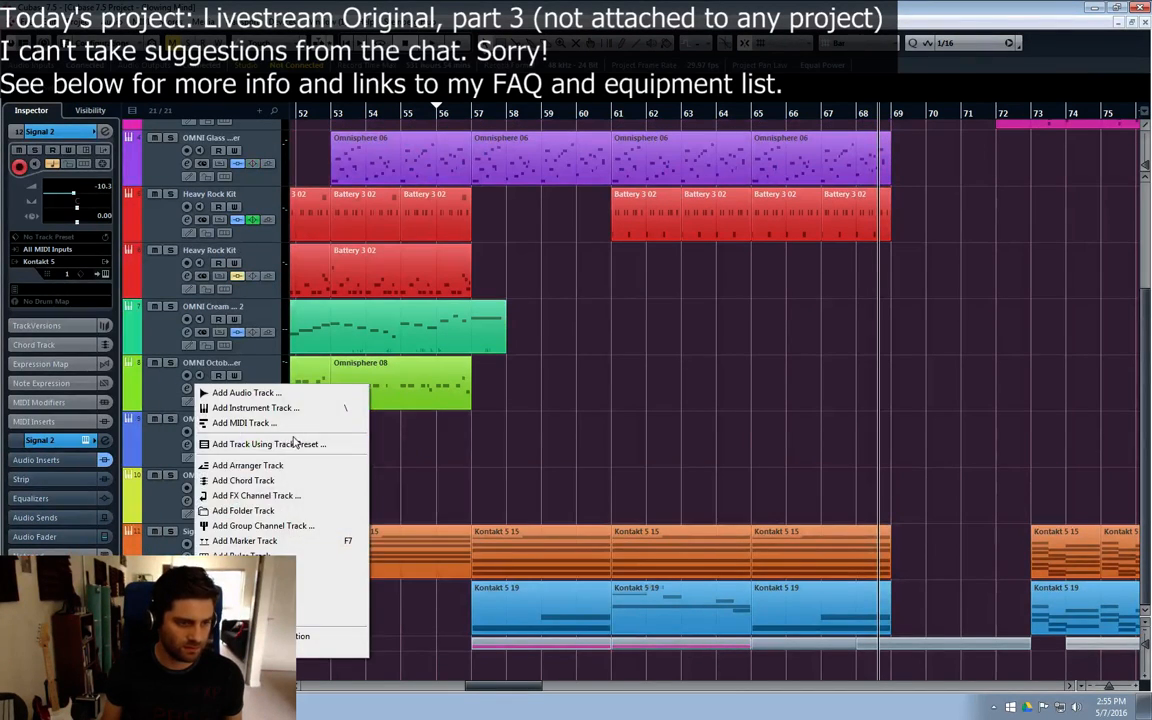
pyautogui.click(276, 410)
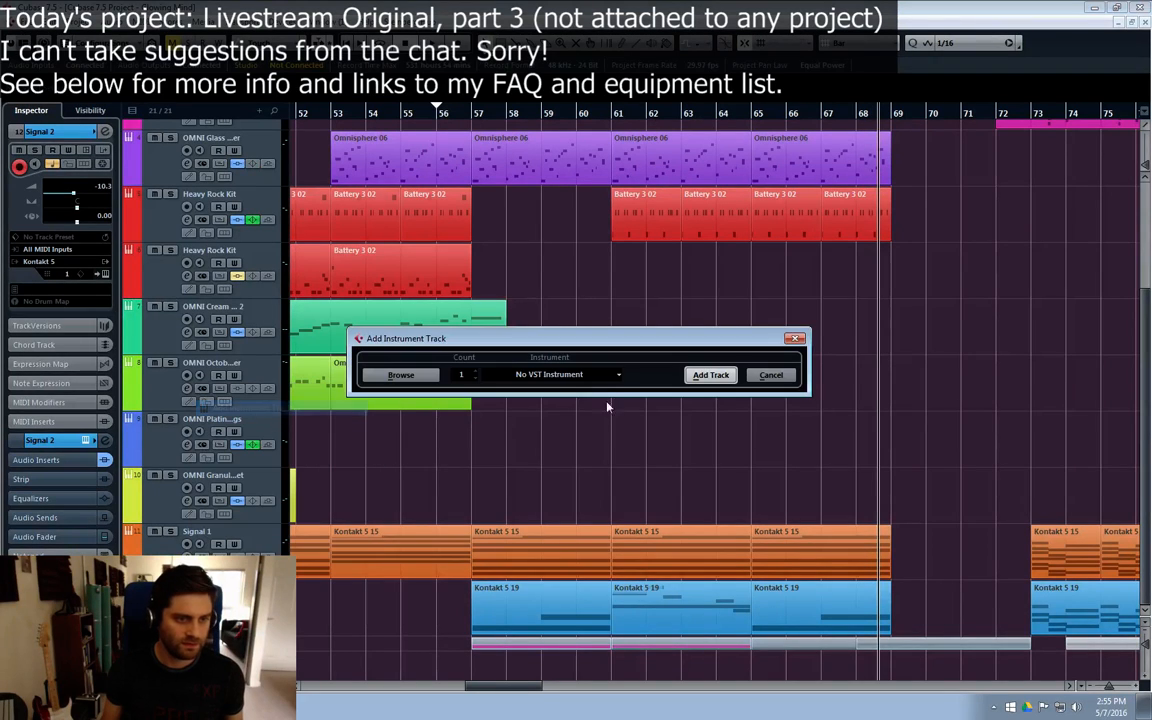
pyautogui.click(590, 376)
pyautogui.click(528, 487)
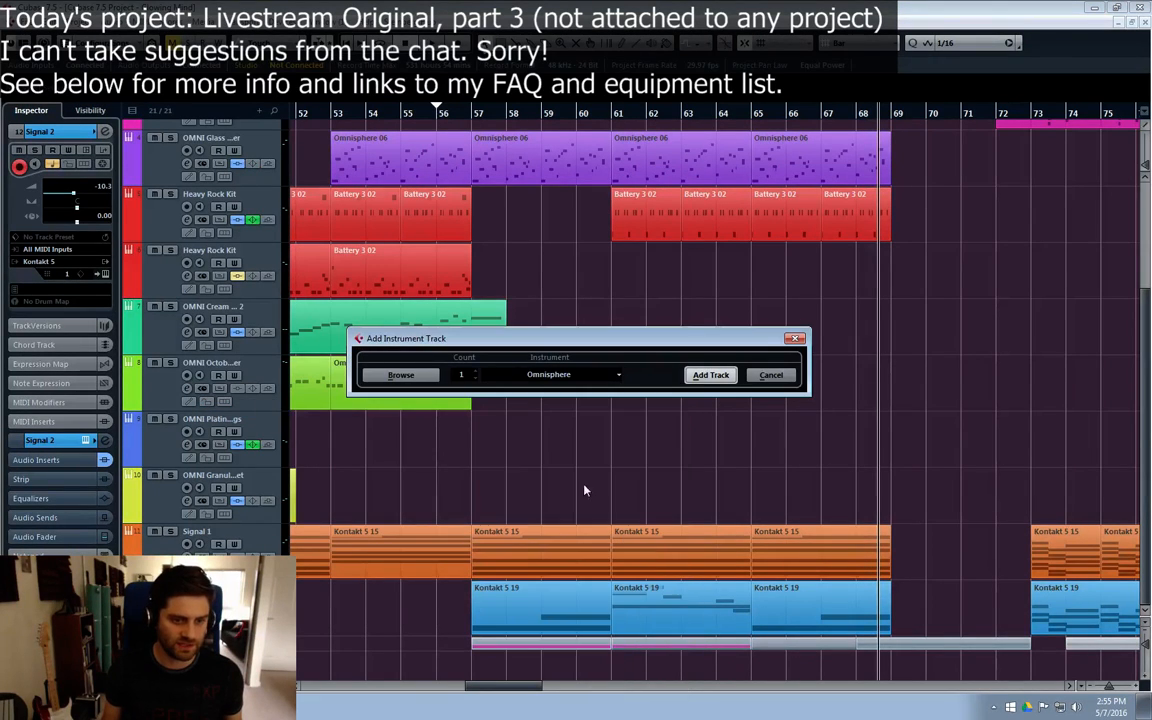
pyautogui.click(700, 378)
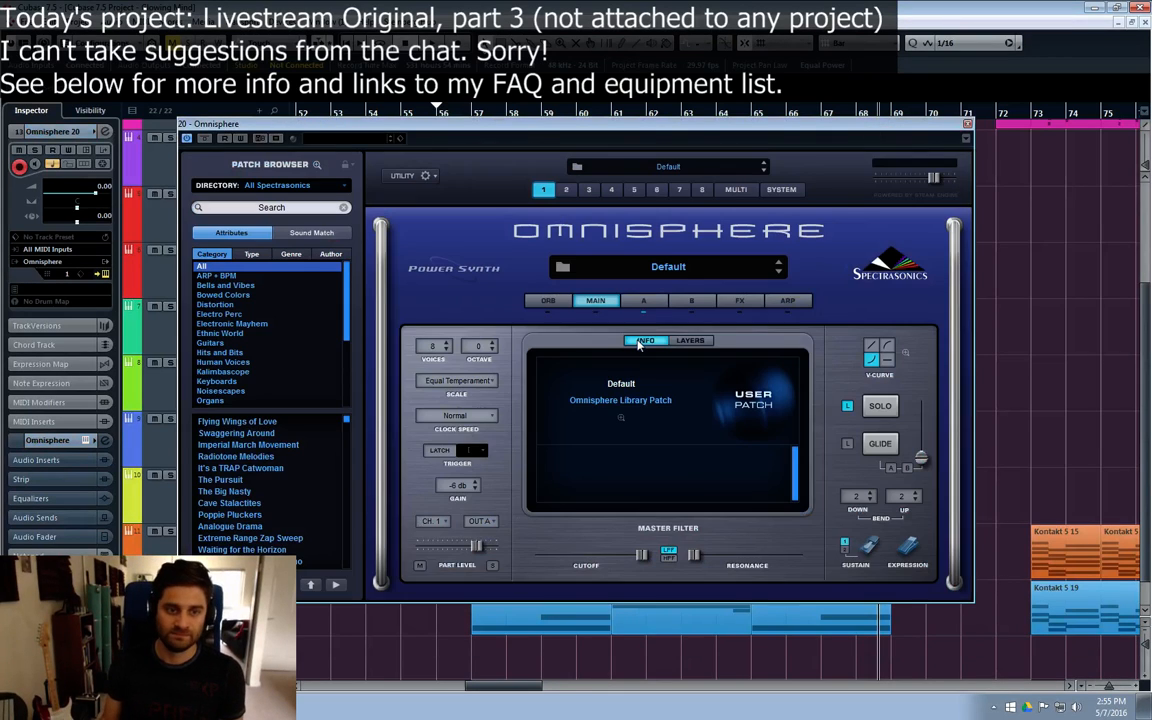
# Step: Audition Omnisphere's Textures Playable patches from Breathy Harmonica Pad down to Dawn Attack, keep Dawn Attack loaded, and close the instrument window
pyautogui.click(318, 166)
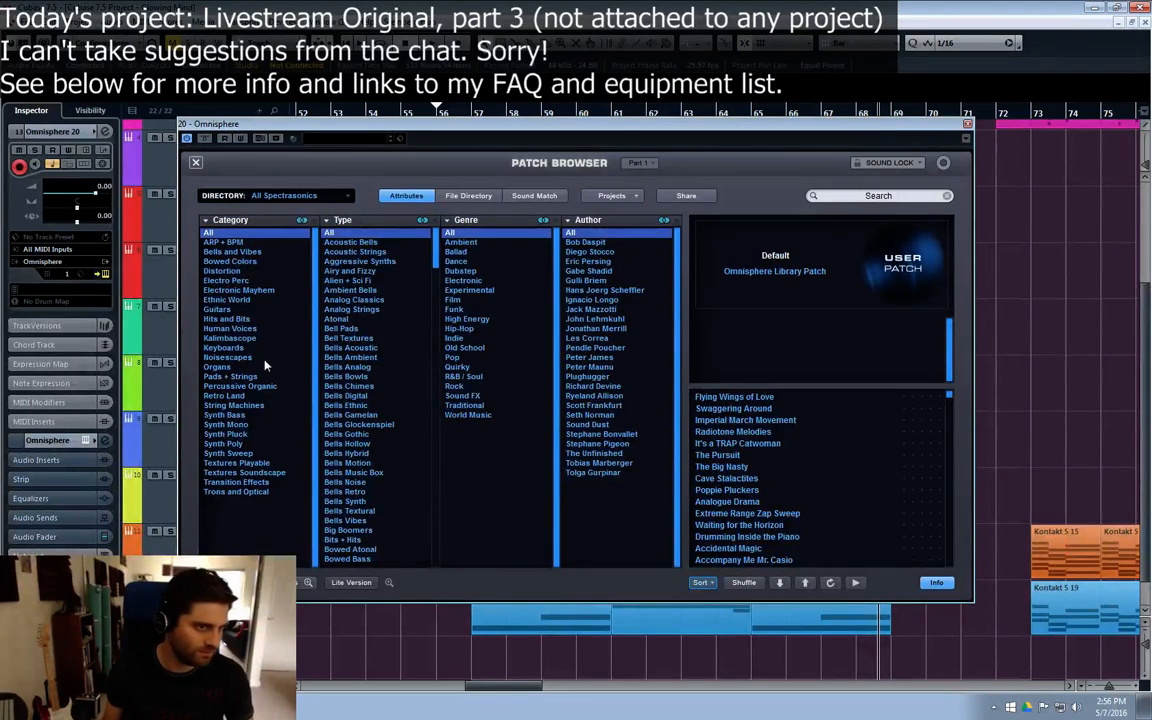
pyautogui.click(240, 463)
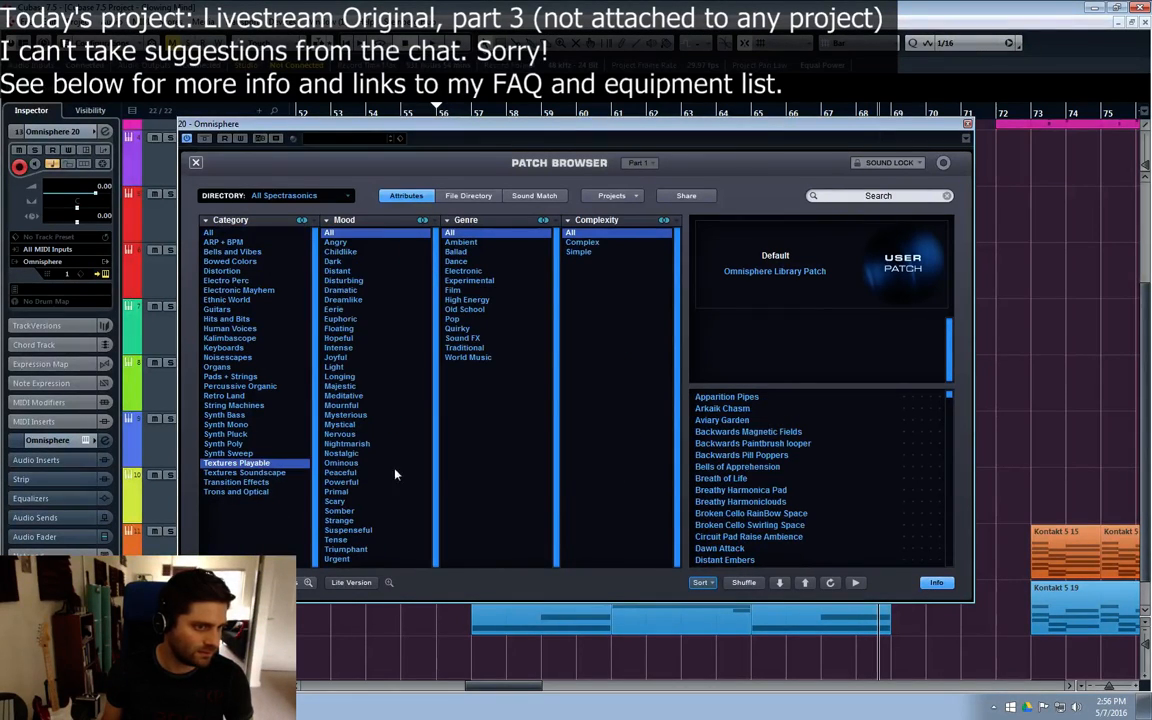
pyautogui.click(789, 494)
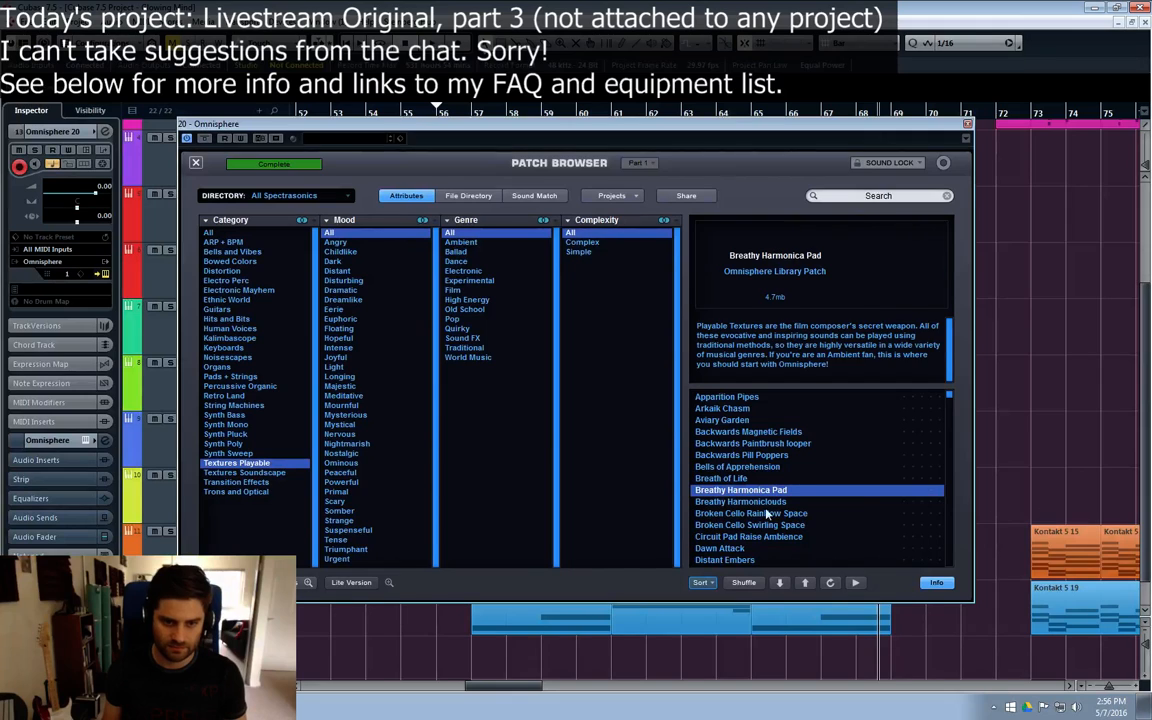
pyautogui.press('Down')
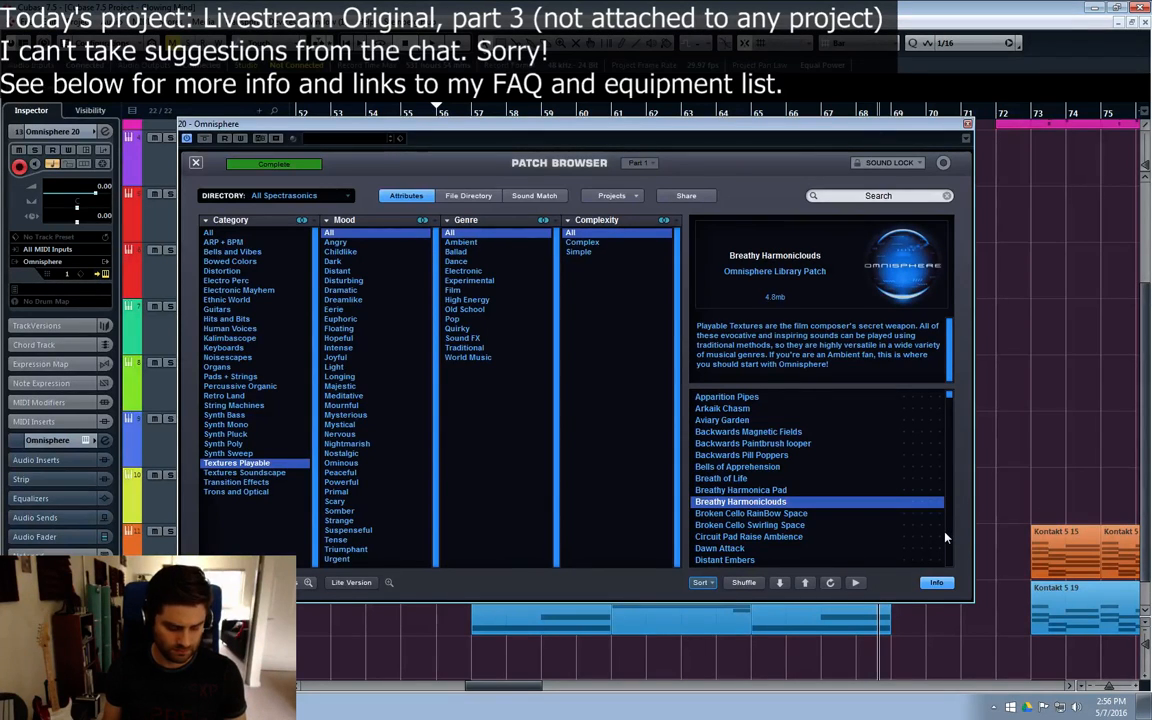
pyautogui.press('Down')
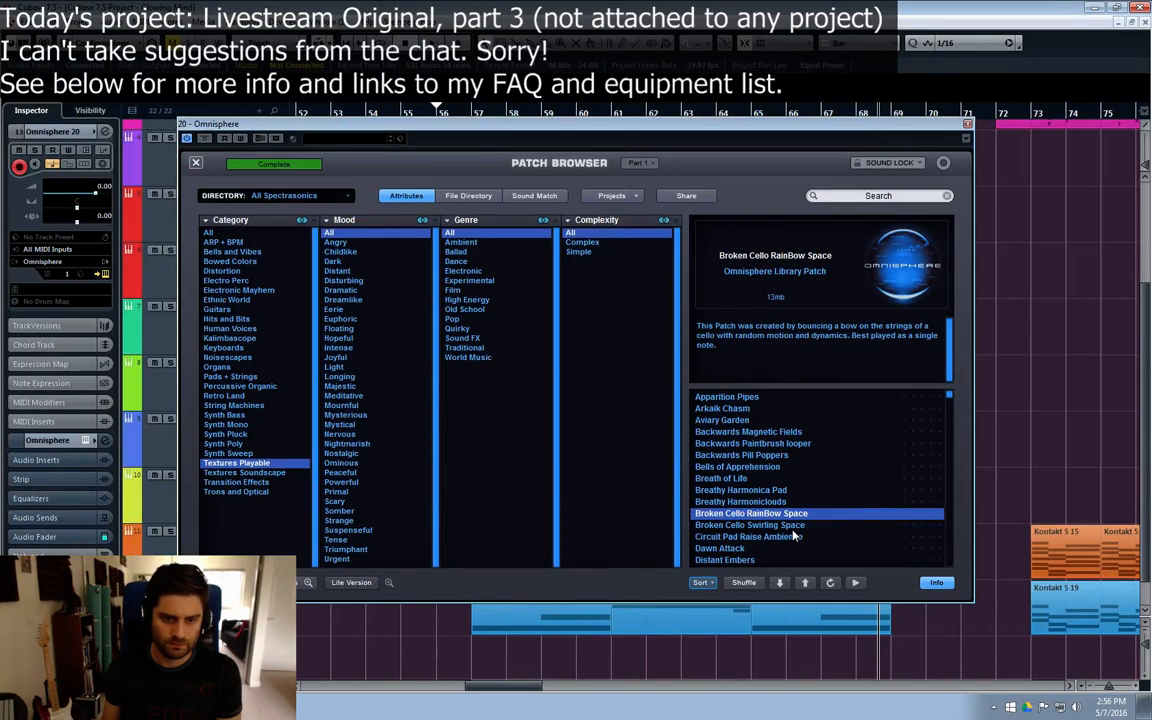
pyautogui.press('Down')
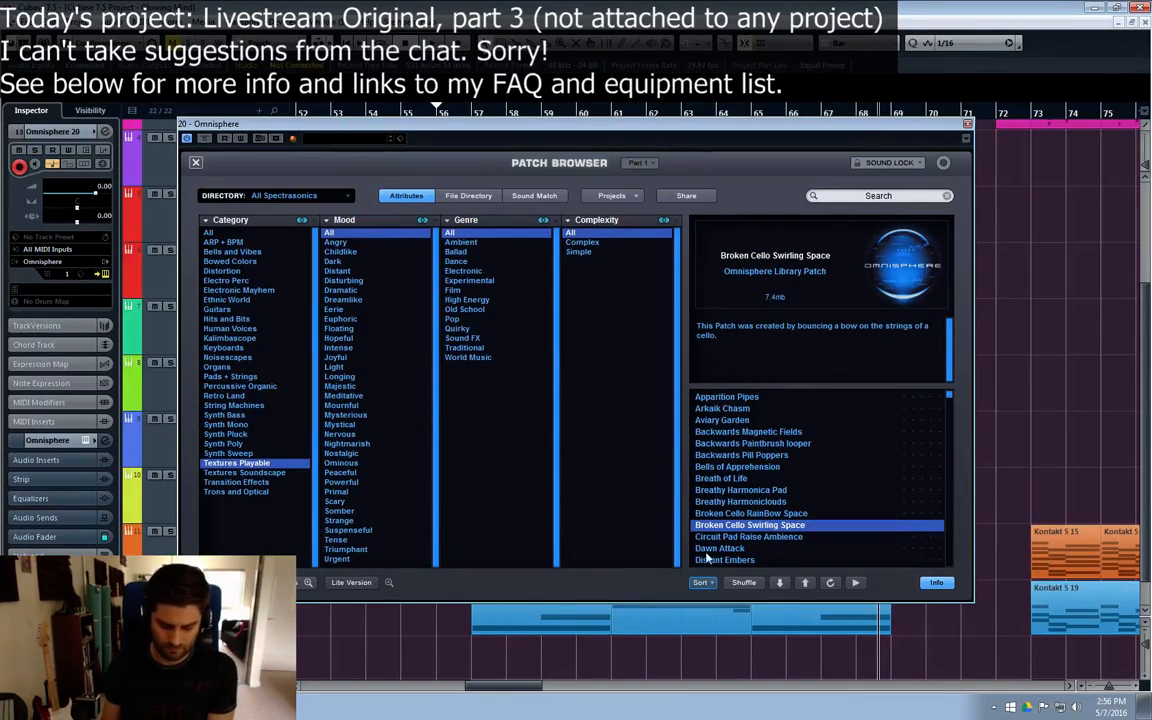
pyautogui.press('Down')
pyautogui.press('Down')
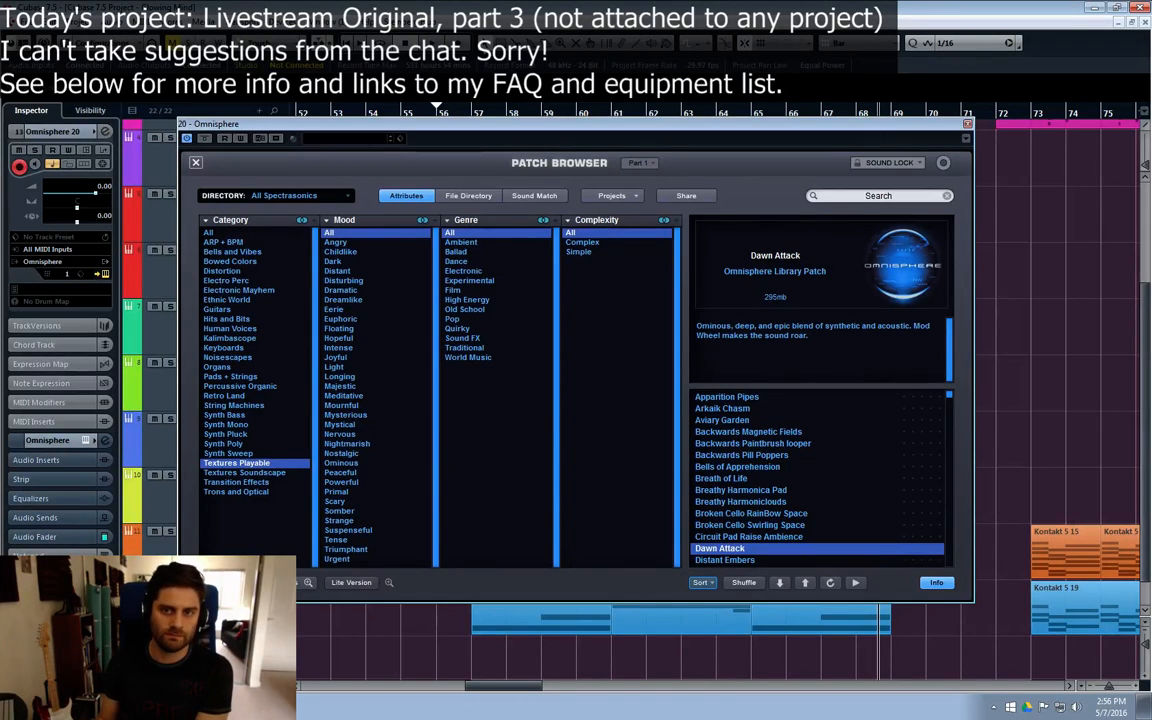
pyautogui.click(968, 127)
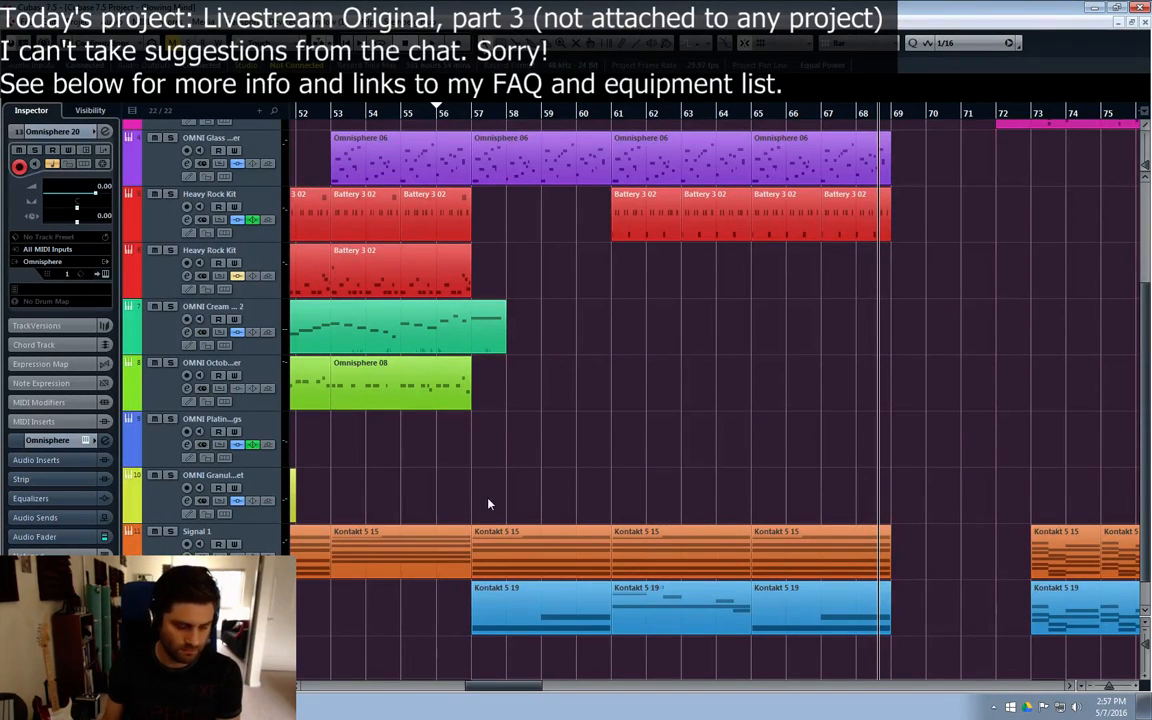
pyautogui.click(104, 274)
pyautogui.click(968, 127)
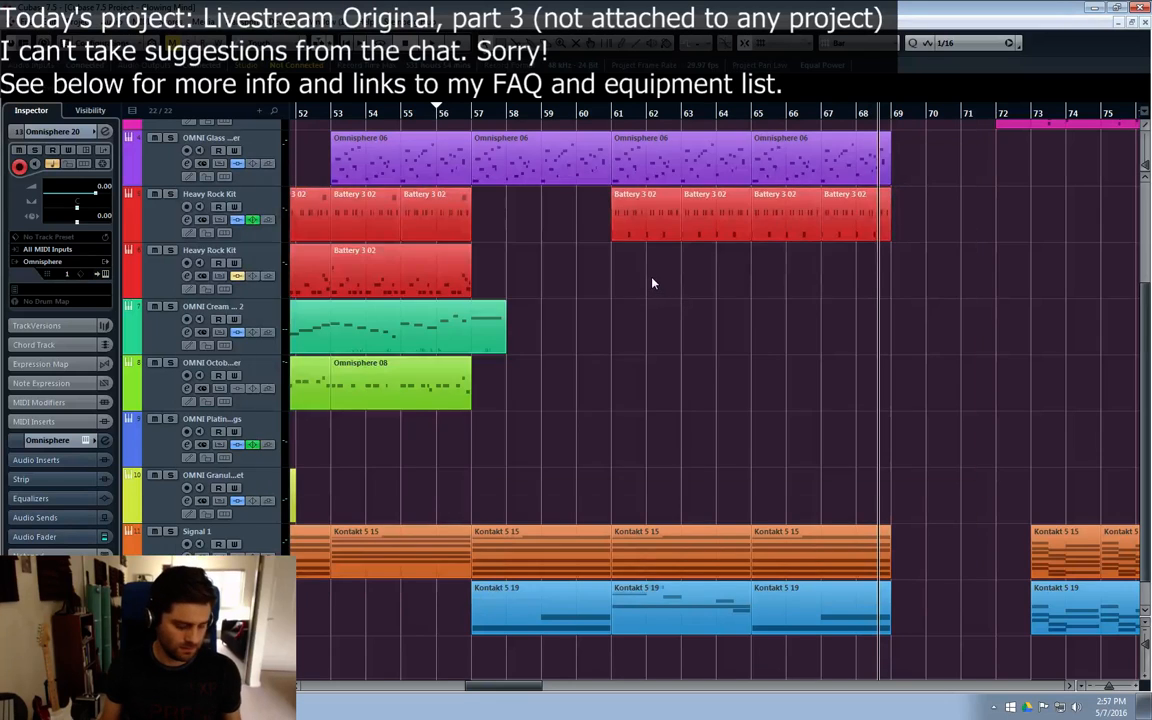
# Step: Insert Effectrix in the first insert slot of the Omnisphere 20 channel and fill its Stutter row across all 32 steps
pyautogui.press('e')
pyautogui.click(310, 220)
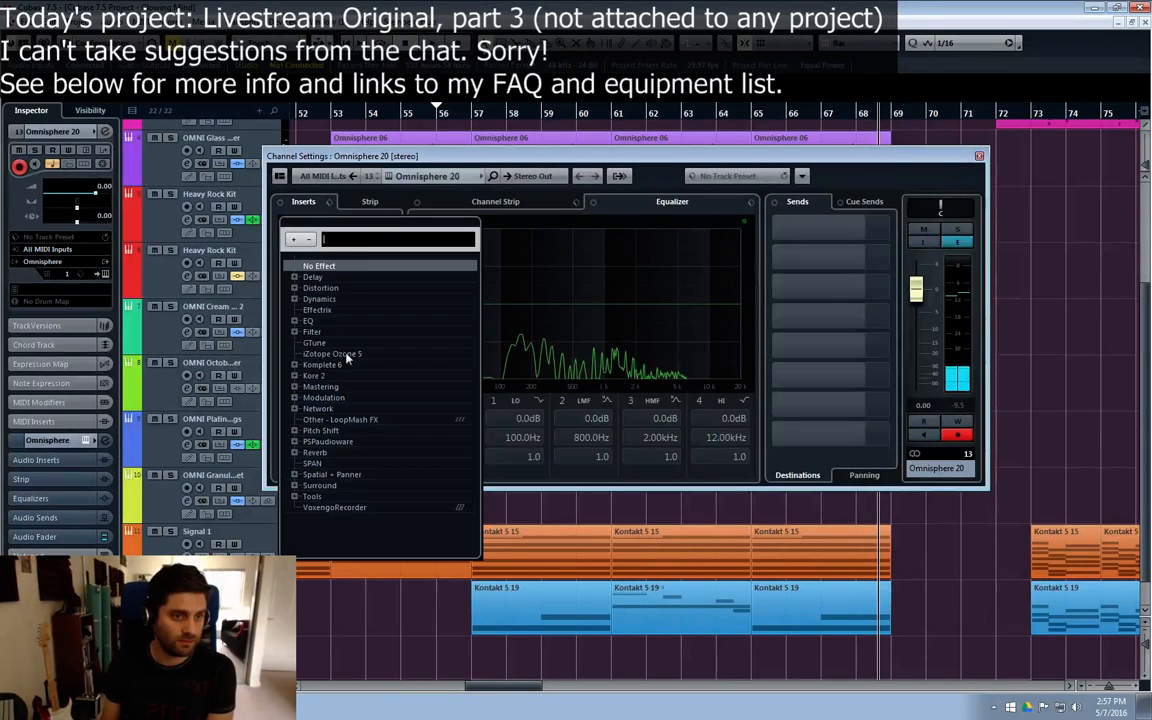
pyautogui.click(316, 310)
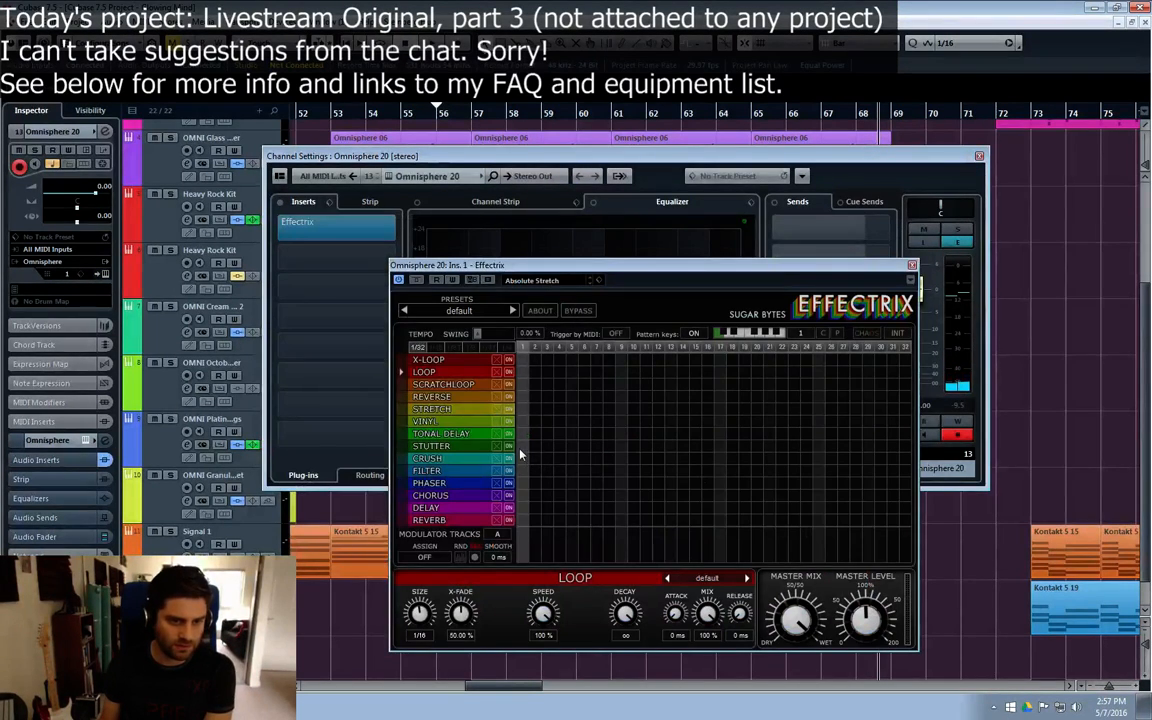
pyautogui.moveTo(519, 453); pyautogui.dragTo(935, 450)
pyautogui.click(445, 446)
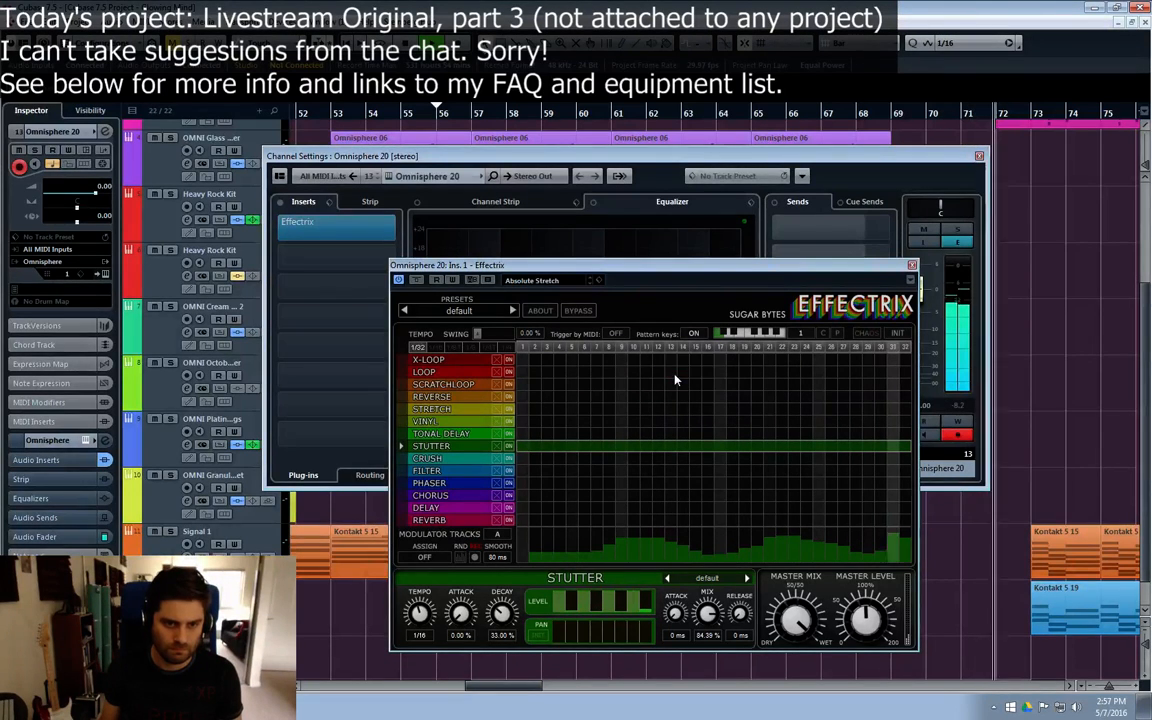
# Step: Add a Loop block on steps 13 to 16 and a Reverse block on steps 22 to 24 of the pattern
pyautogui.moveTo(667, 373); pyautogui.dragTo(712, 373)
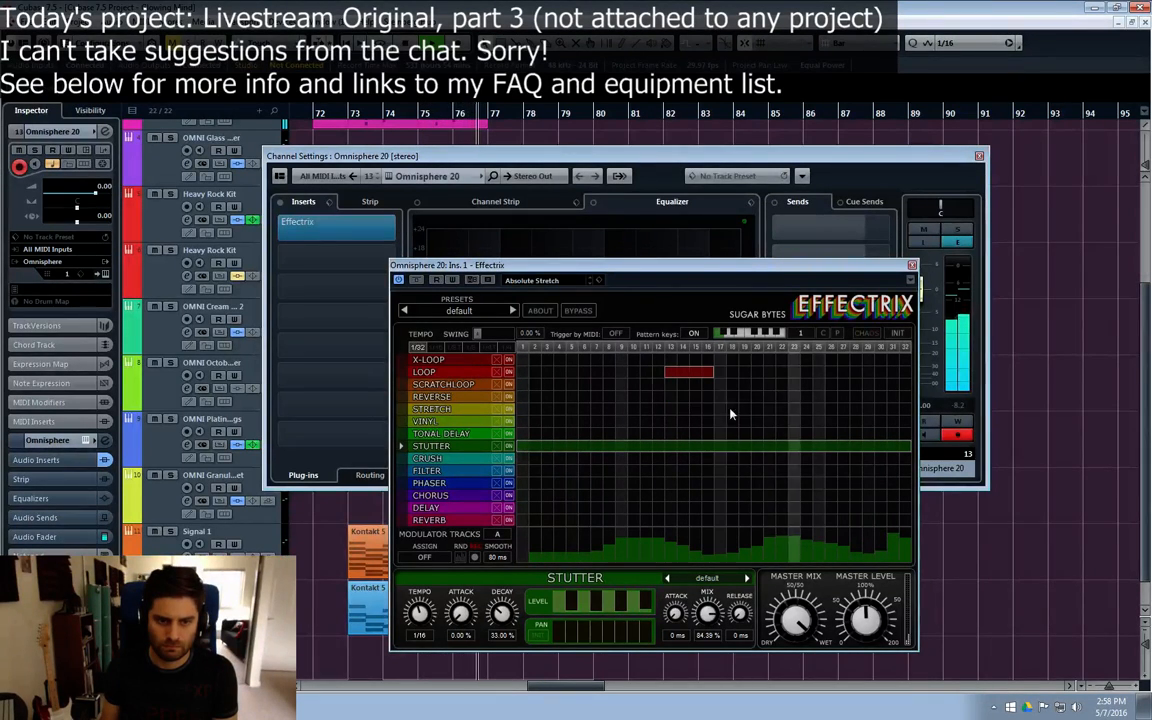
pyautogui.moveTo(766, 397); pyautogui.dragTo(812, 398)
pyautogui.rightClick(787, 396)
pyautogui.rightClick(806, 402)
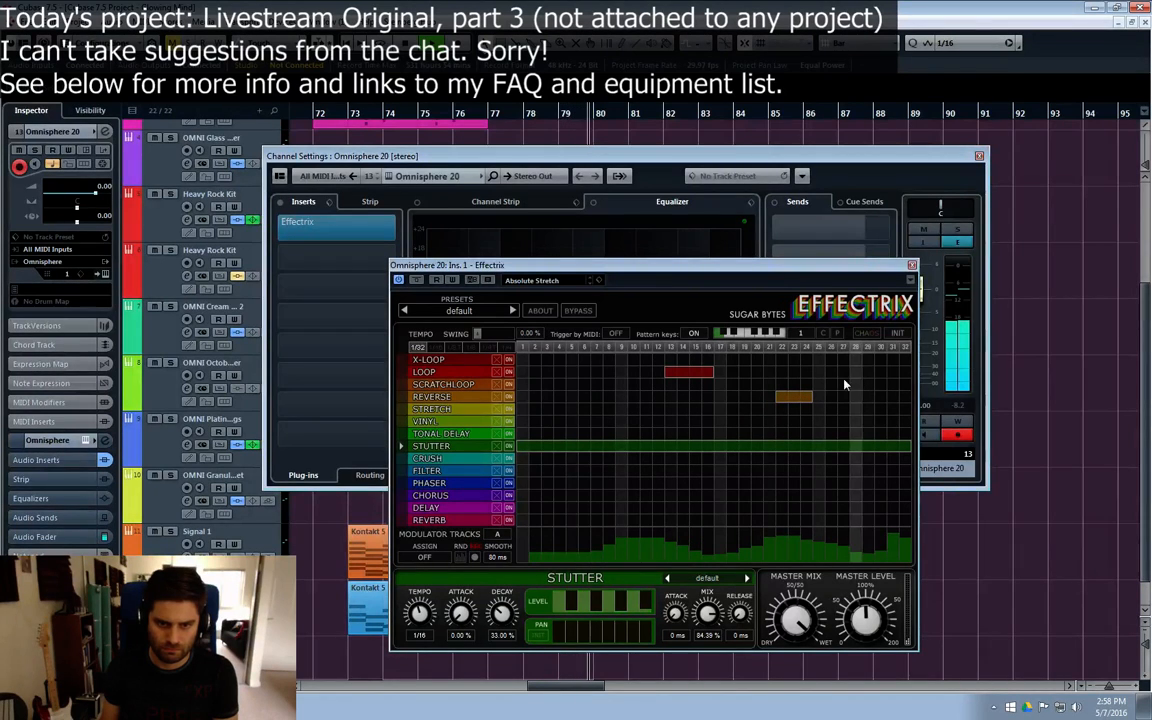
# Step: Try X-Loop, Tonal Delay and Filter blocks one after the other from step 30 of the pattern, removing each
pyautogui.moveTo(890, 373); pyautogui.dragTo(897, 362)
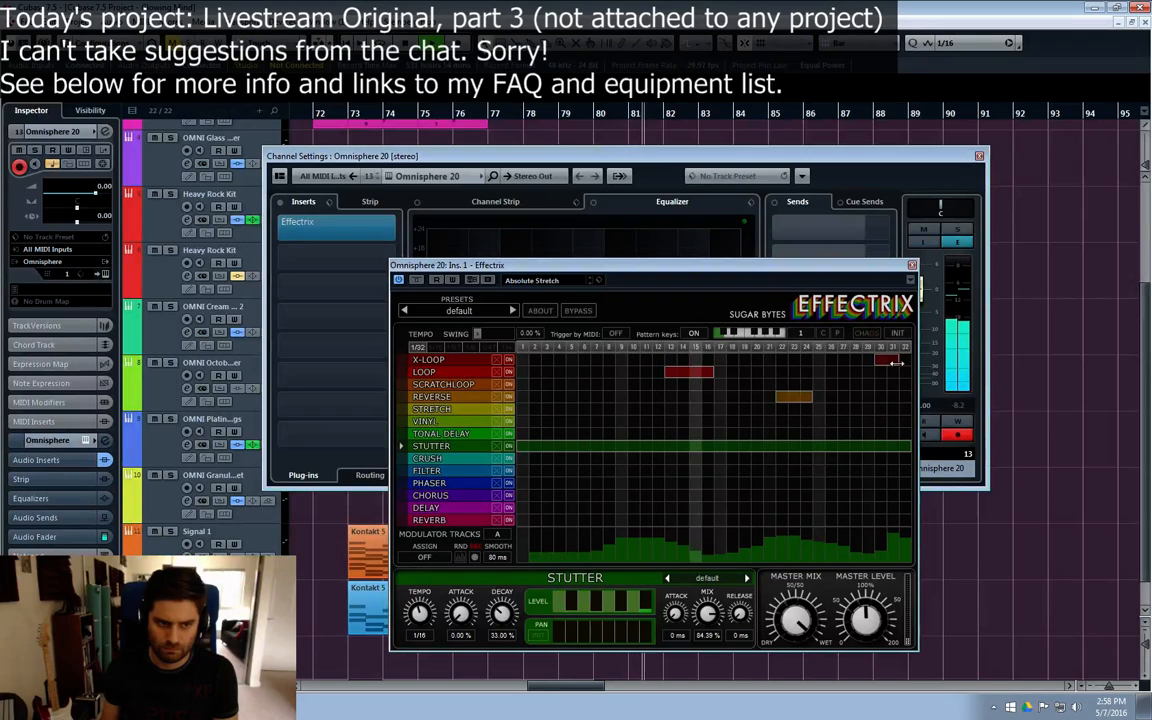
pyautogui.rightClick(889, 363)
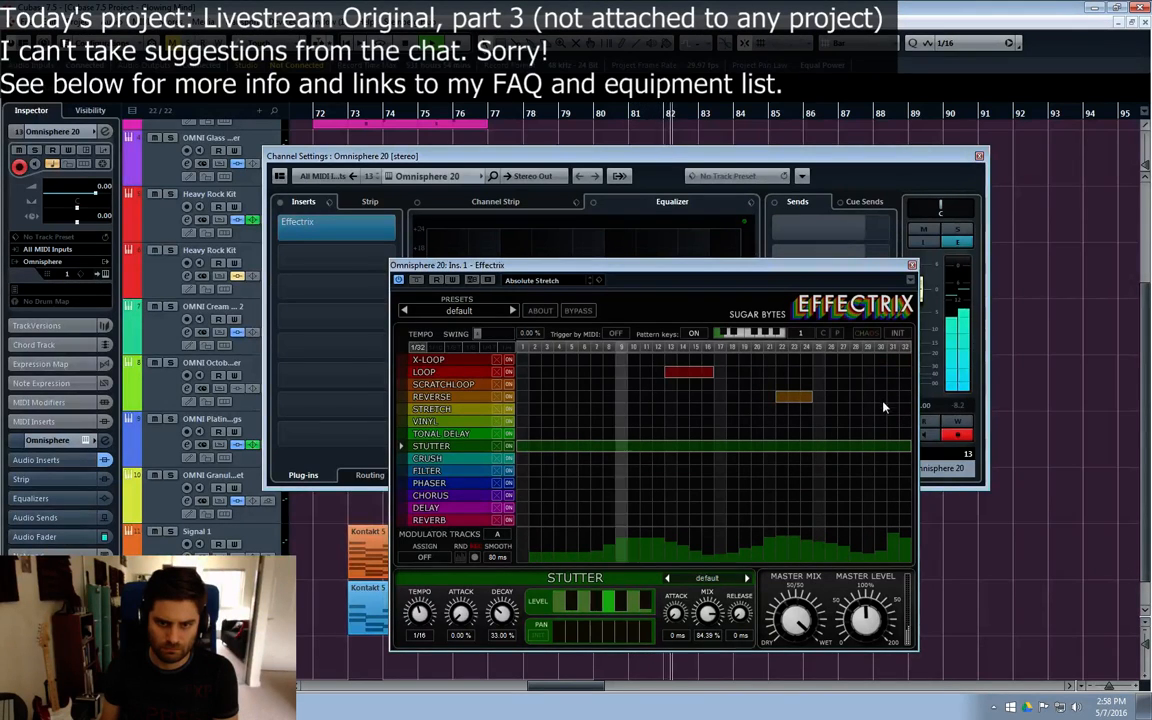
pyautogui.moveTo(880, 421)
pyautogui.mouseDown()
pyautogui.moveTo(898, 422)
pyautogui.moveTo(895, 436)
pyautogui.mouseUp()
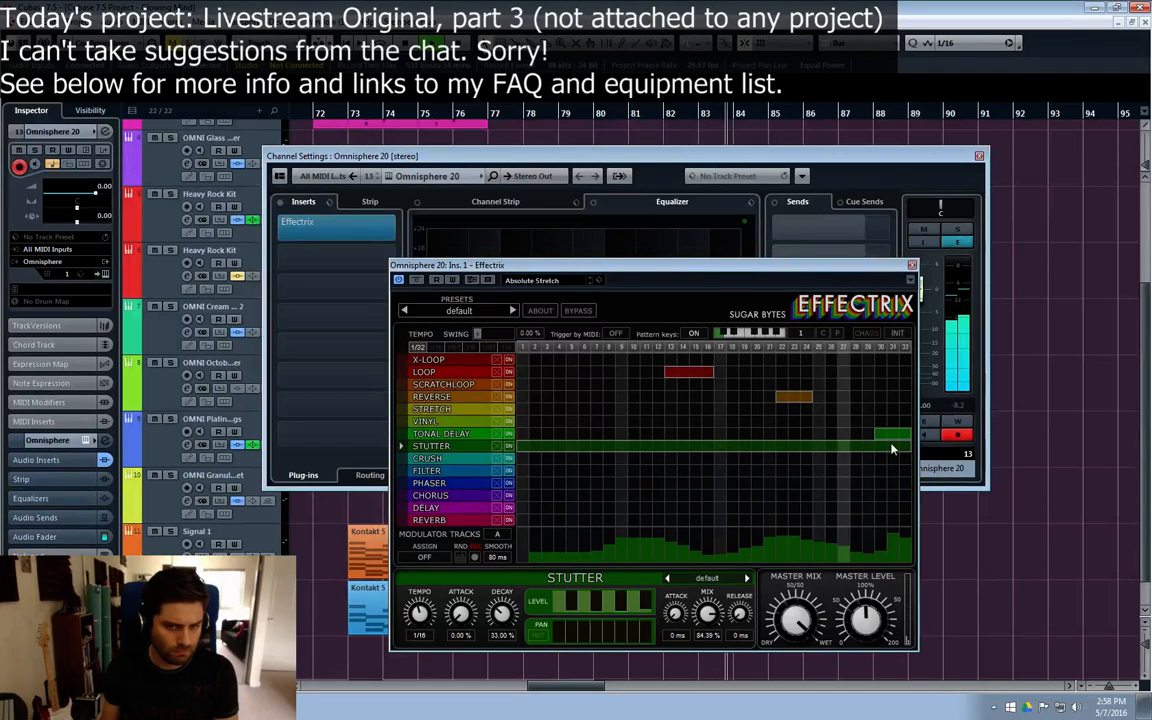
pyautogui.rightClick(883, 436)
pyautogui.moveTo(880, 472); pyautogui.dragTo(907, 469)
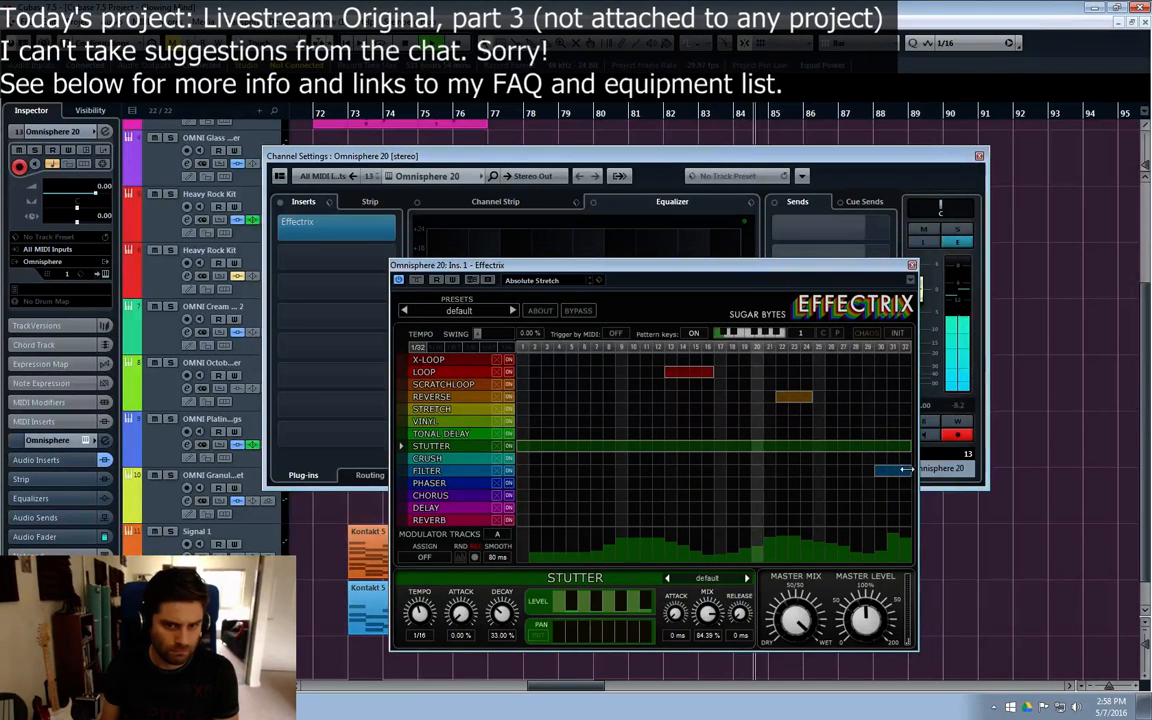
pyautogui.rightClick(893, 471)
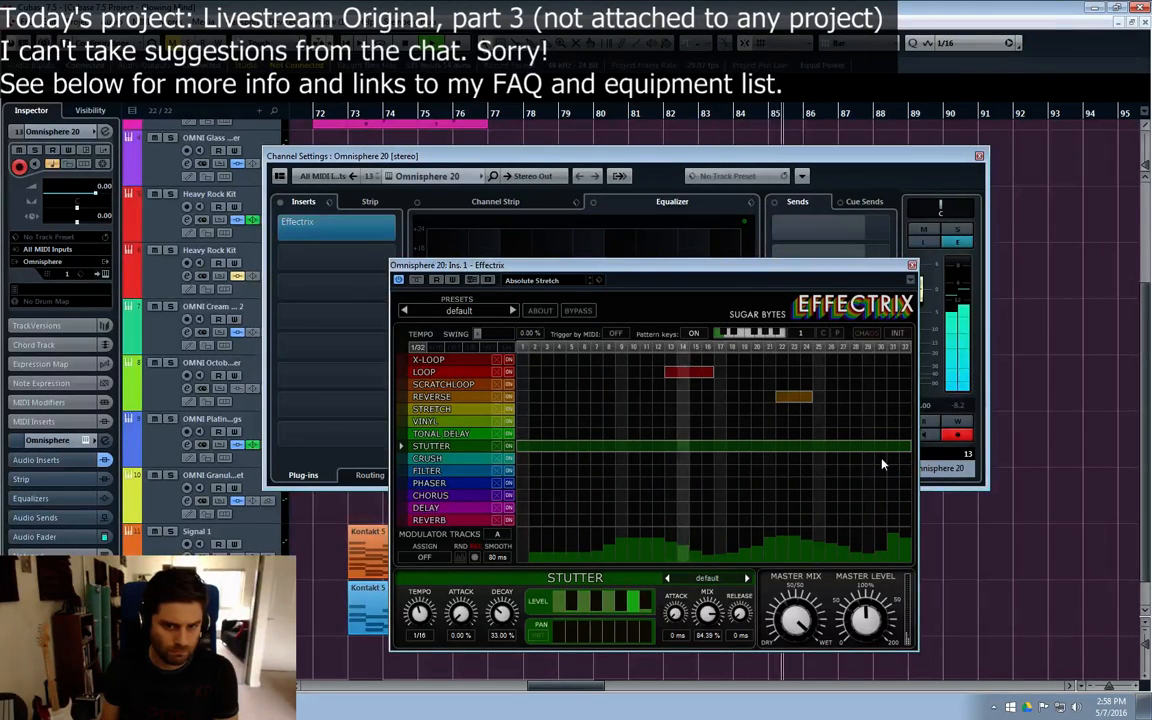
# Step: Try a Filter block on steps 30 to 32 with cutoff 20.0 kHz and resonance 26.50%, and remove the block
pyautogui.moveTo(882, 470); pyautogui.dragTo(904, 470)
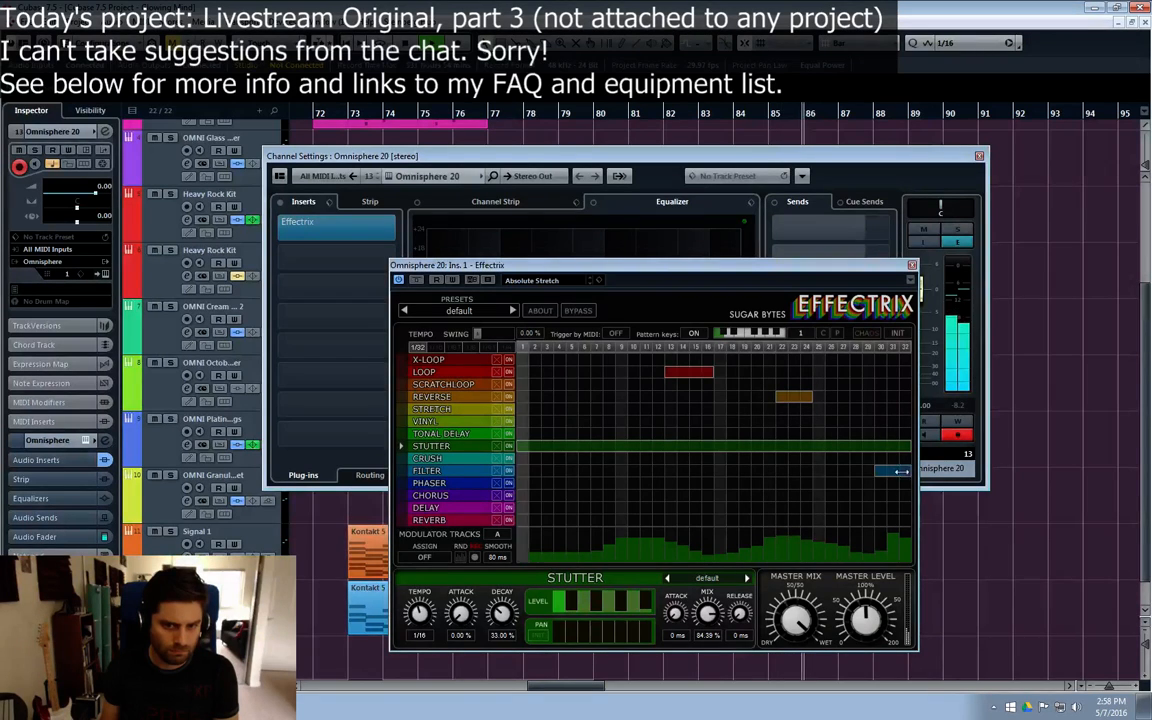
pyautogui.click(428, 471)
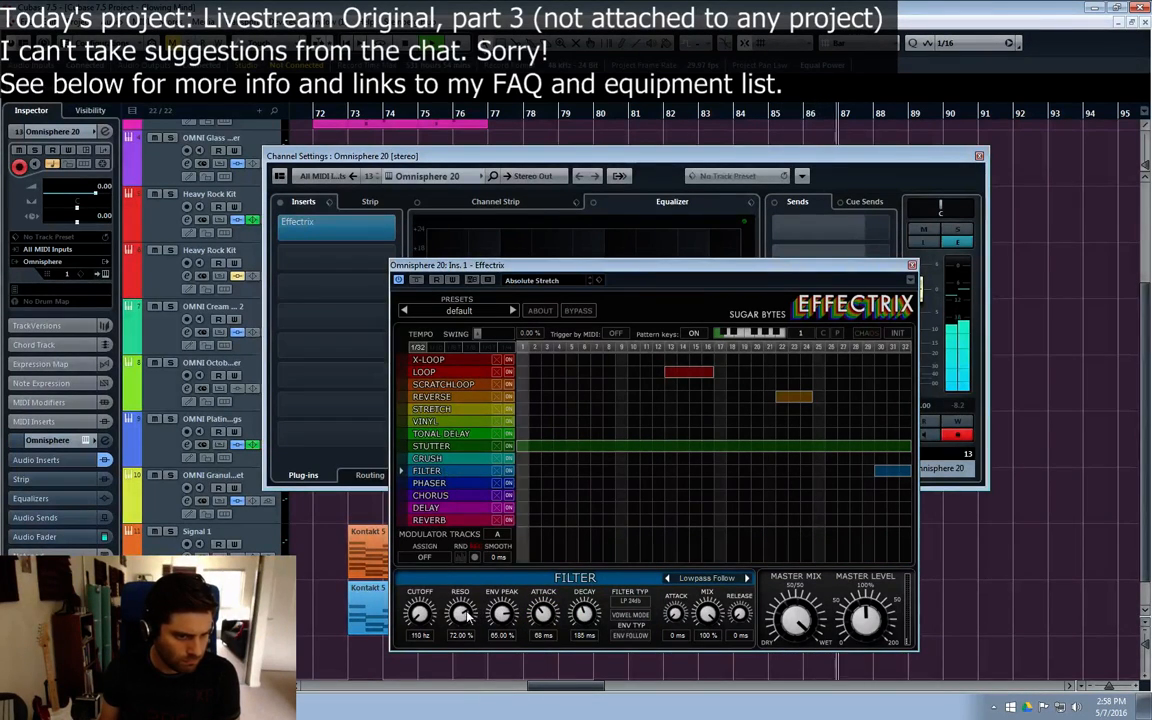
pyautogui.moveTo(422, 615); pyautogui.dragTo(410, 467)
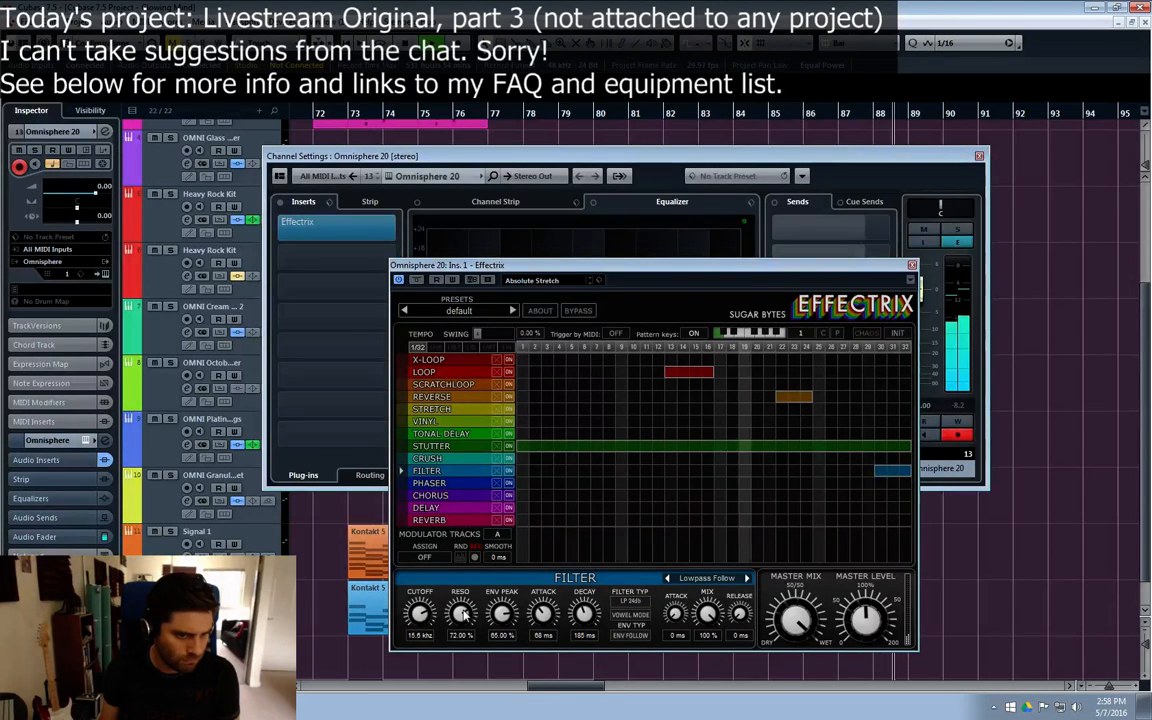
pyautogui.moveTo(463, 614); pyautogui.dragTo(455, 678)
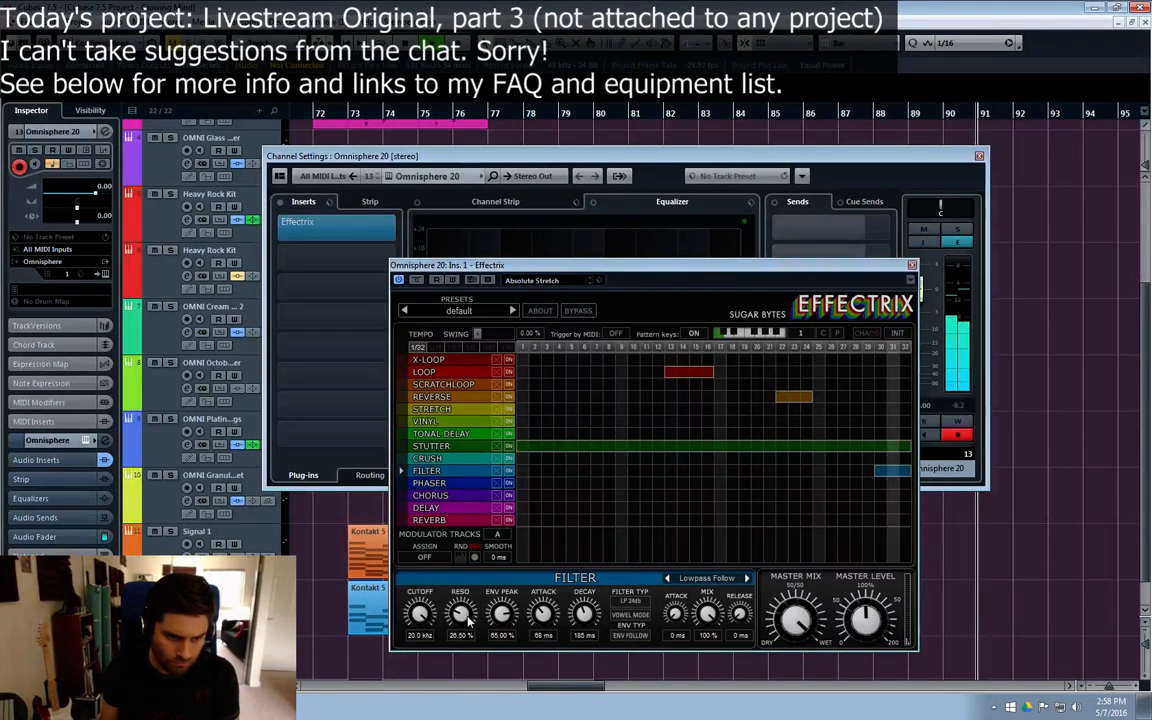
pyautogui.rightClick(877, 472)
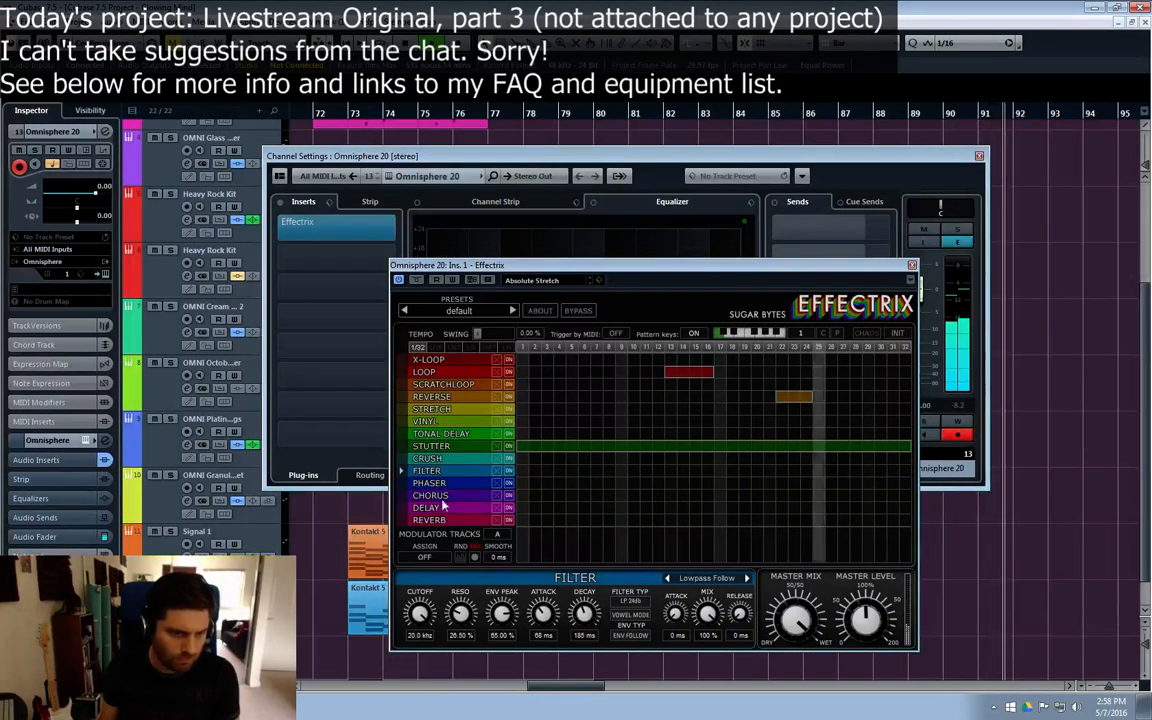
# Step: Try shorter Phaser blocks from step 26, remove them, and draw one Phaser block across steps 26 to 32
pyautogui.click(430, 483)
pyautogui.moveTo(828, 483); pyautogui.dragTo(884, 484)
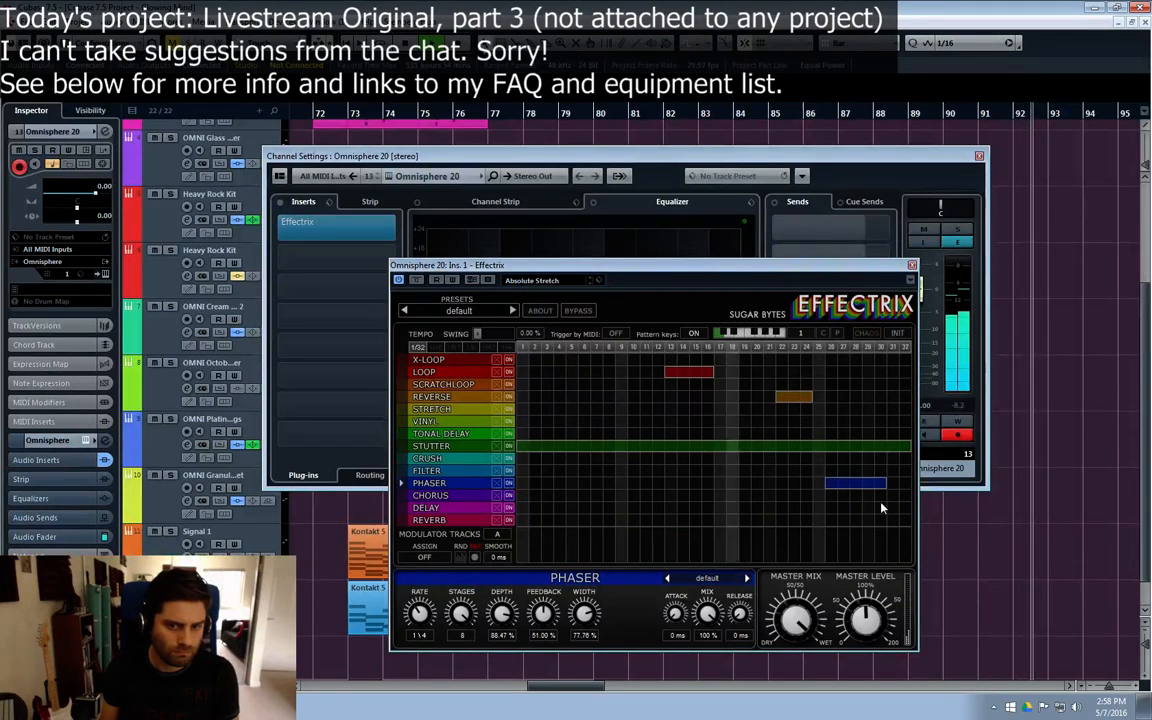
pyautogui.rightClick(842, 484)
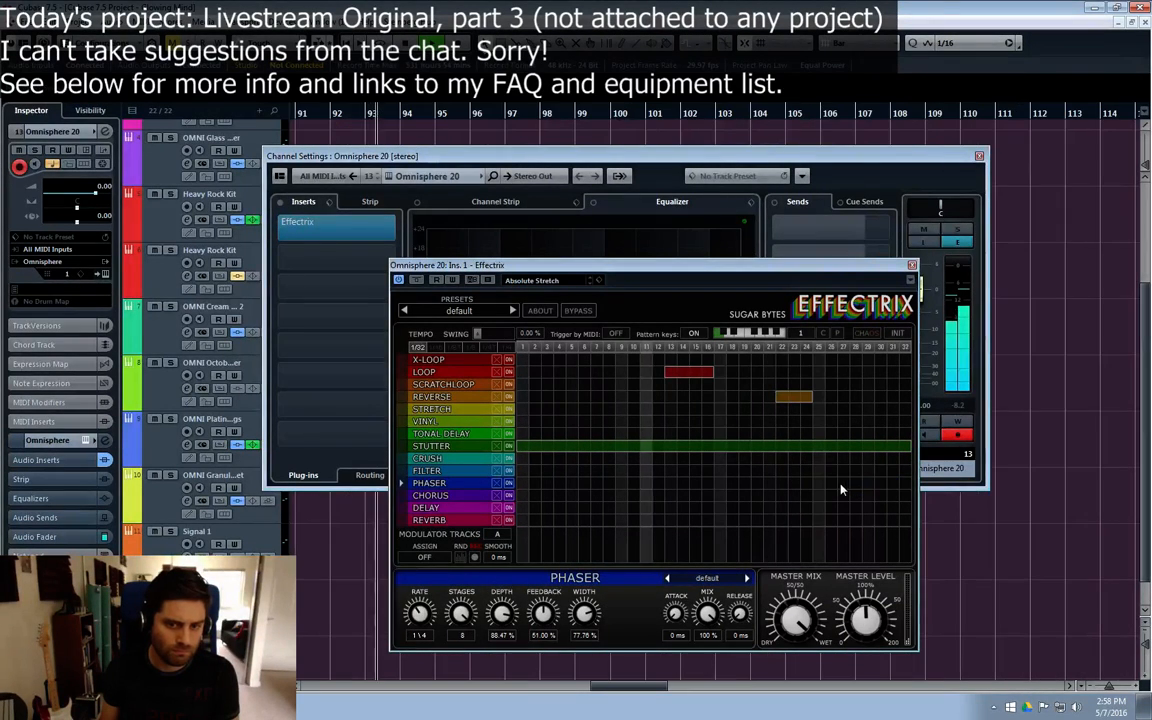
pyautogui.moveTo(831, 484); pyautogui.dragTo(905, 485)
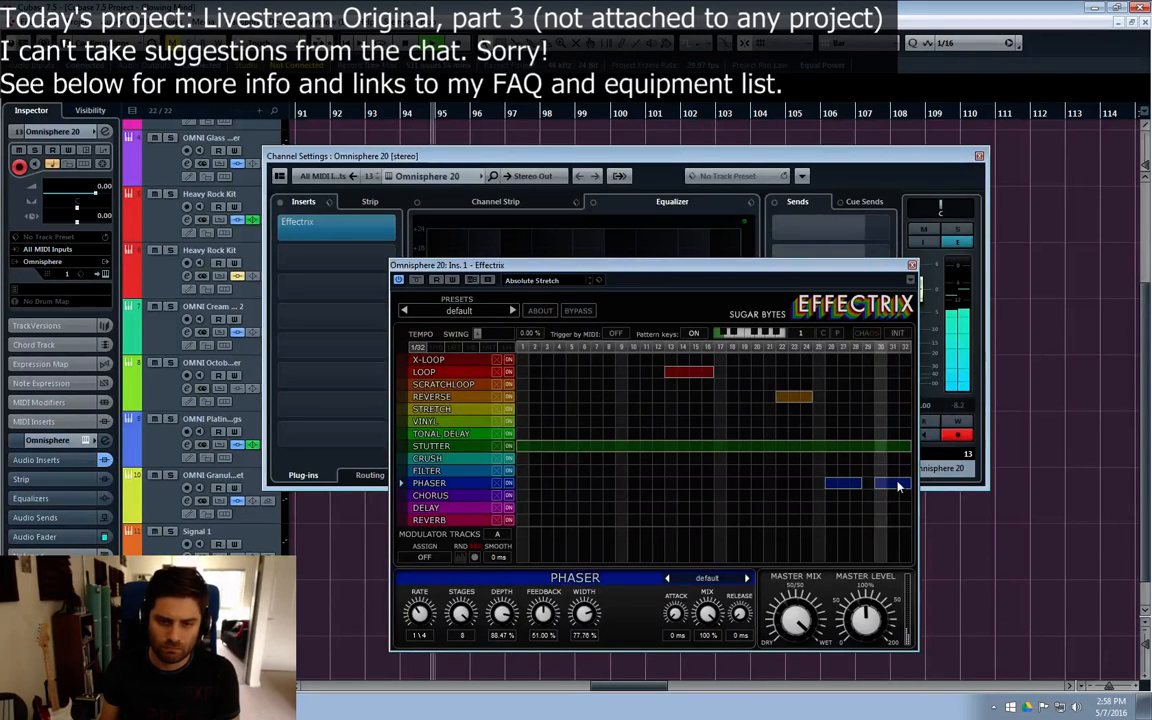
pyautogui.rightClick(889, 484)
pyautogui.rightClick(840, 486)
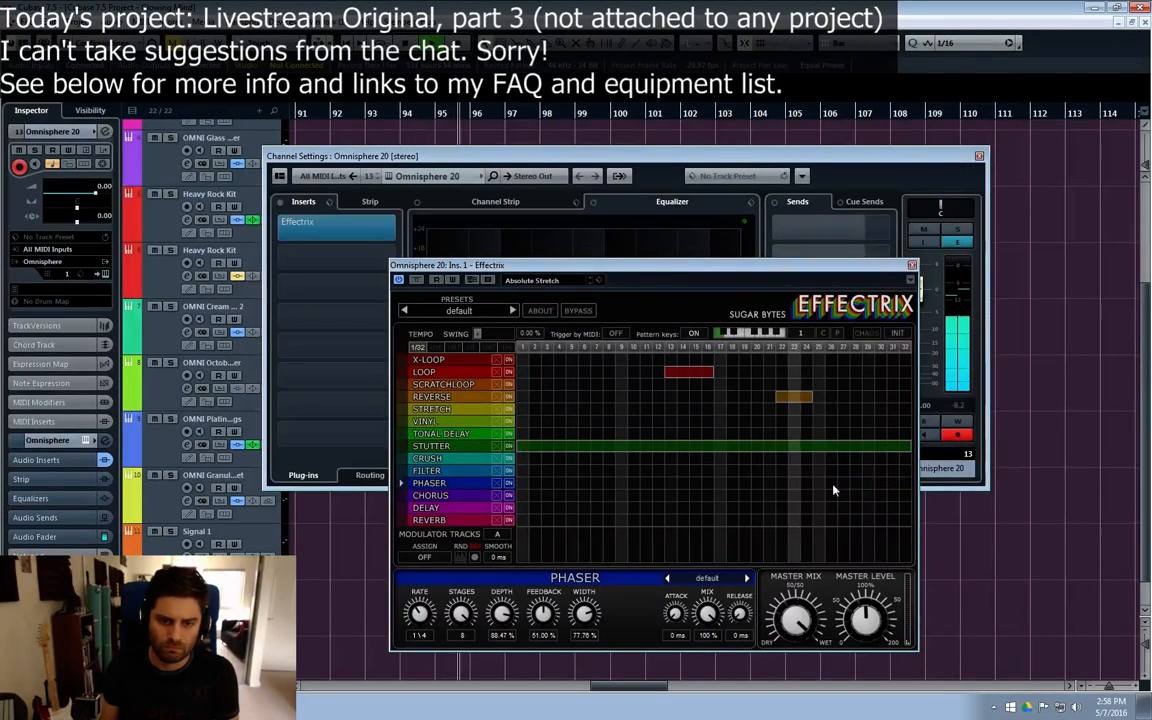
pyautogui.moveTo(831, 484); pyautogui.dragTo(905, 484)
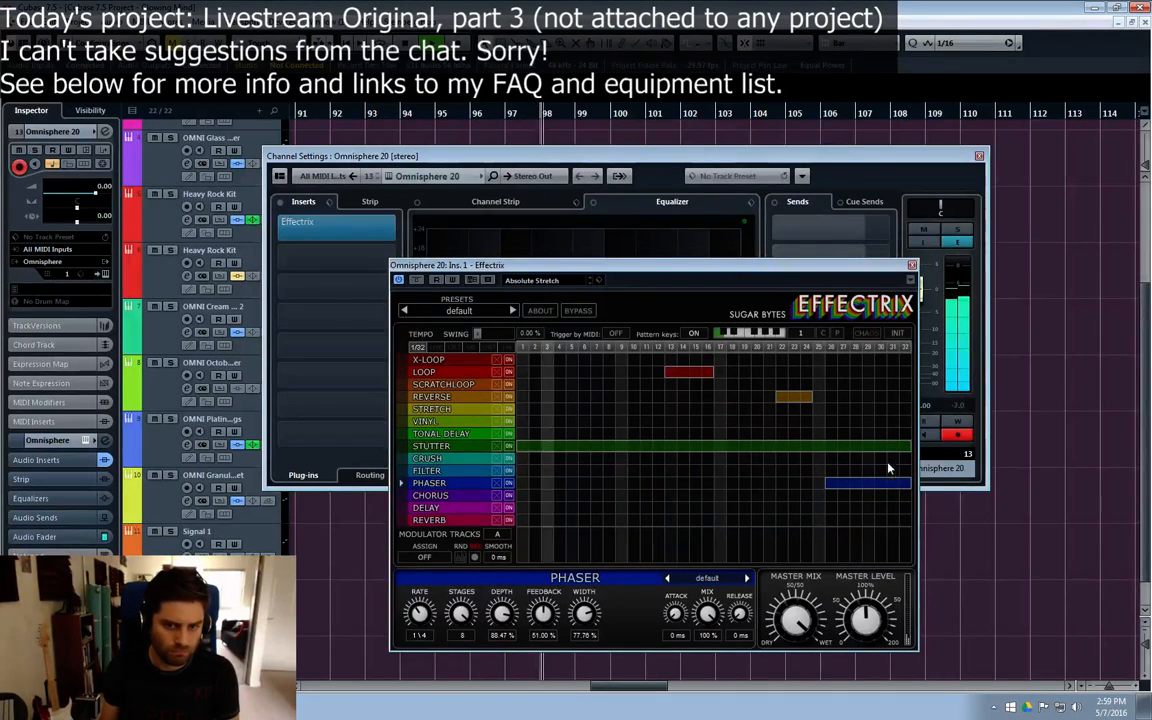
# Step: Try Chorus, Loop and Stretch blocks one after the other at the end of the pattern, within steps 26 to 32, removing each
pyautogui.moveTo(876, 495); pyautogui.dragTo(906, 495)
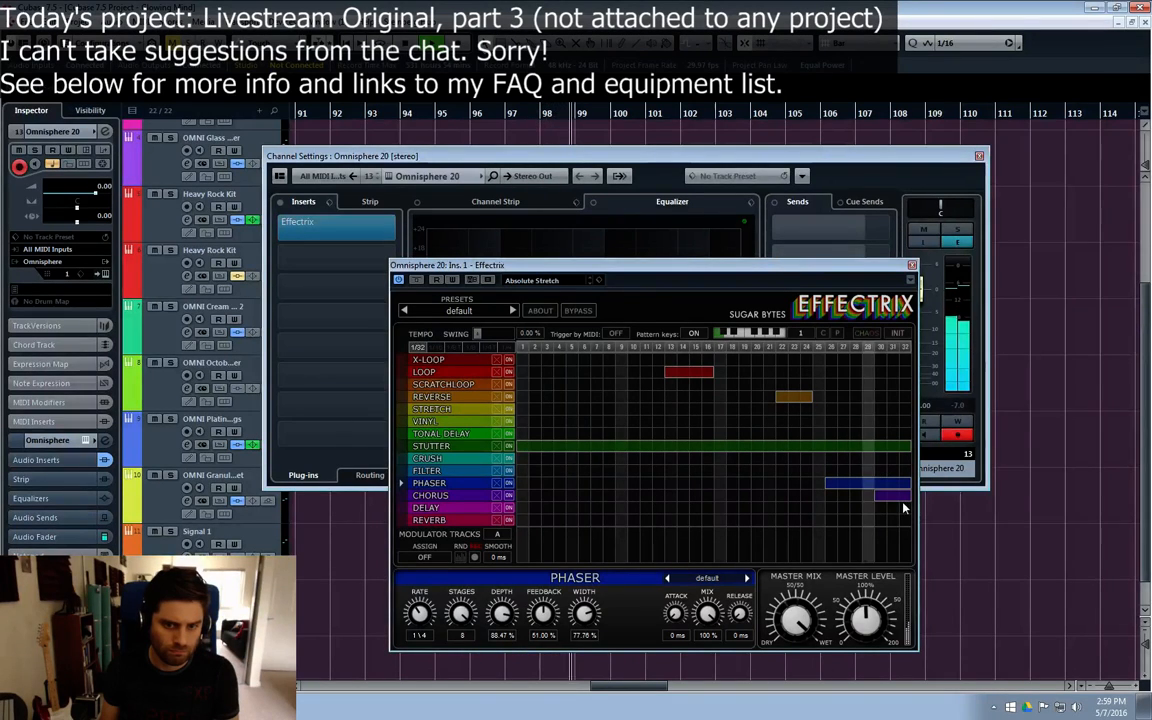
pyautogui.rightClick(889, 497)
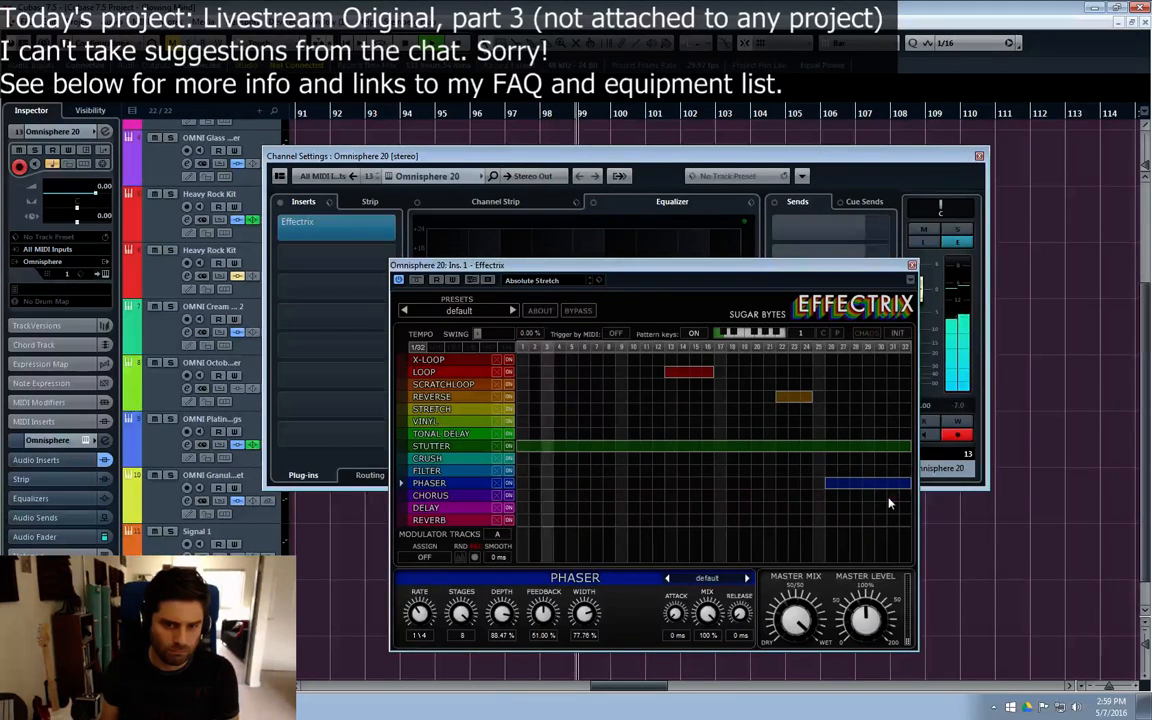
pyautogui.moveTo(877, 372)
pyautogui.mouseDown()
pyautogui.moveTo(905, 373)
pyautogui.moveTo(905, 410)
pyautogui.mouseUp()
pyautogui.rightClick(889, 374)
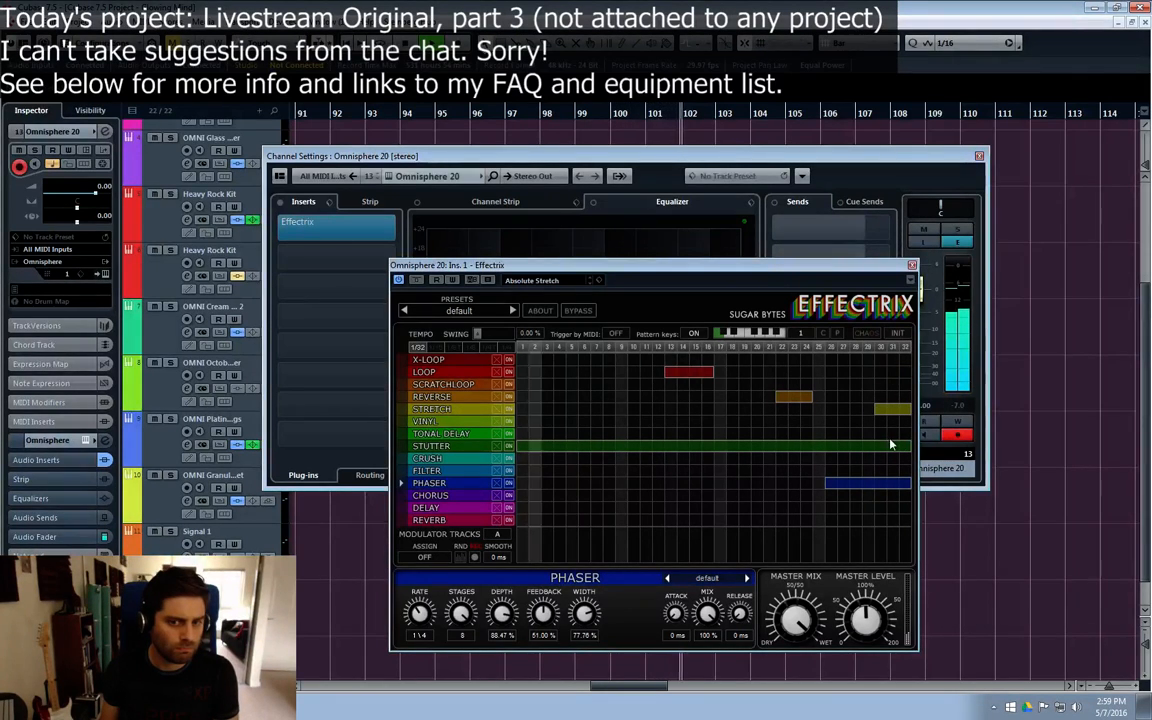
pyautogui.rightClick(882, 411)
pyautogui.moveTo(868, 410); pyautogui.dragTo(904, 411)
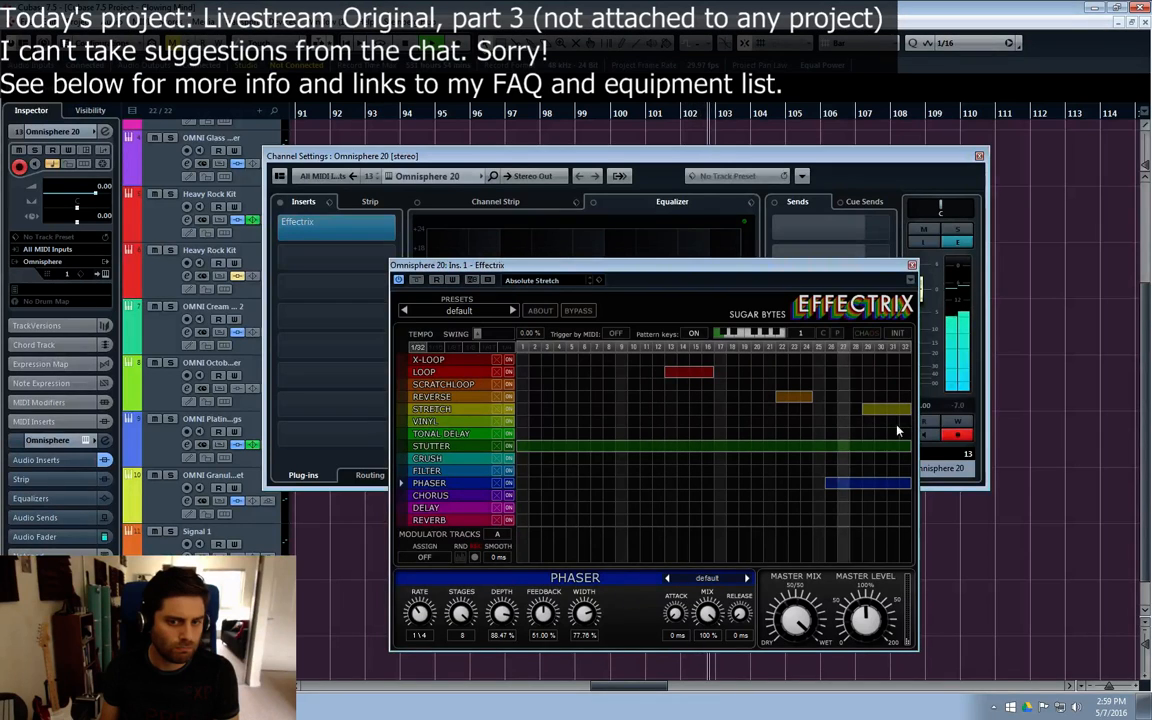
pyautogui.rightClick(868, 410)
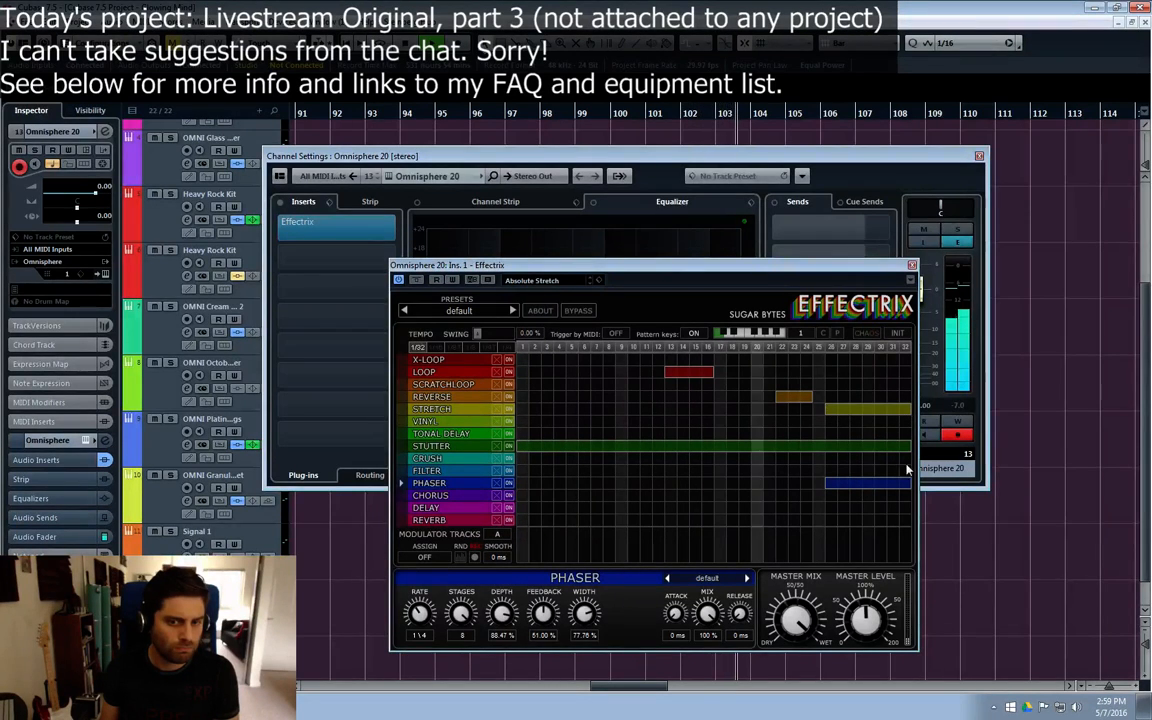
pyautogui.rightClick(838, 411)
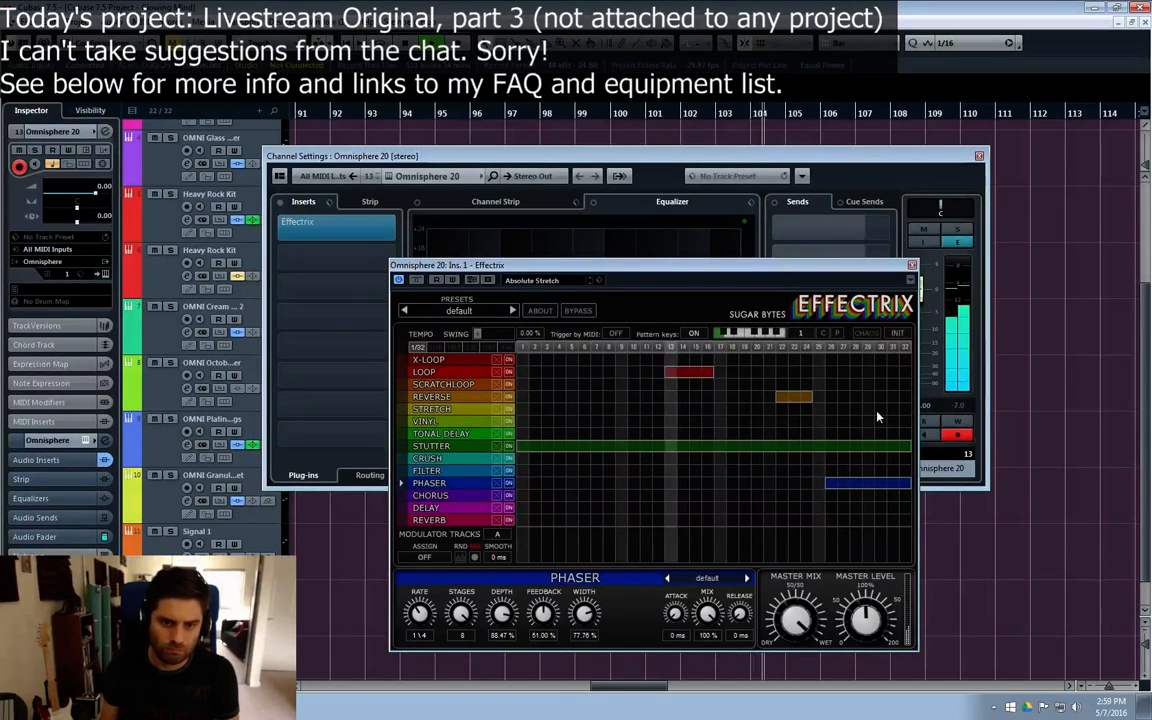
# Step: Draw a Stretch block across steps 29 to 32 of the Effectrix pattern and close the plug-in and channel settings
pyautogui.moveTo(866, 409); pyautogui.dragTo(906, 434)
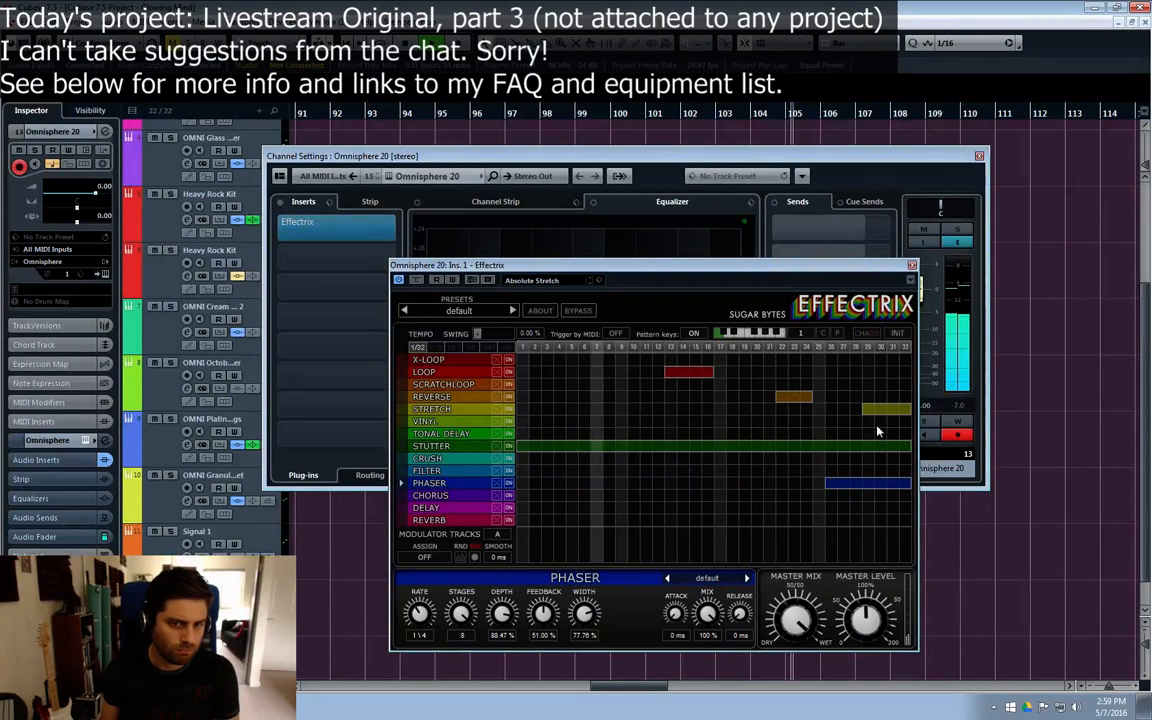
pyautogui.rightClick(897, 440)
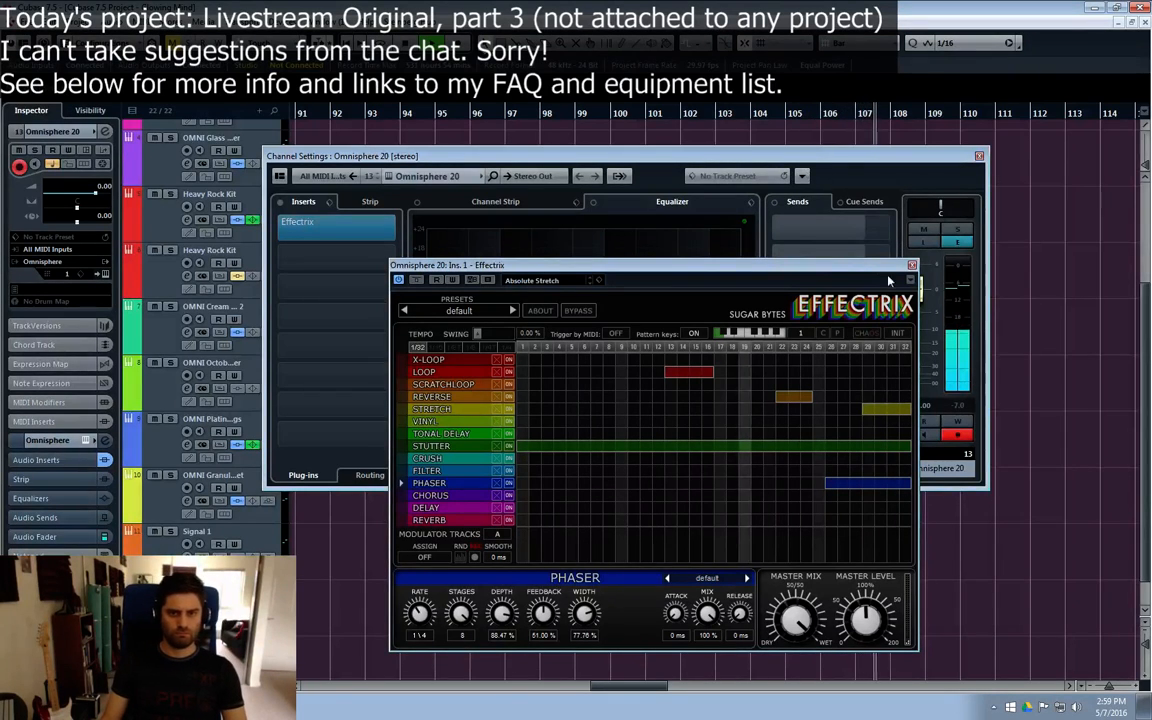
pyautogui.click(911, 265)
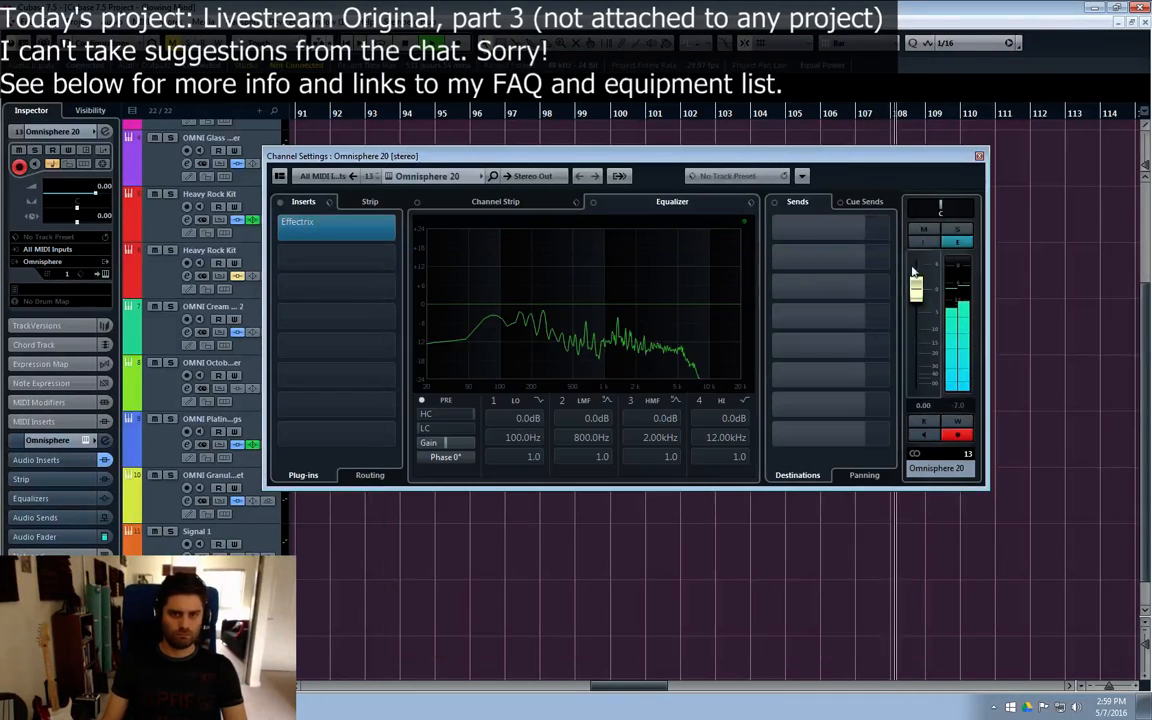
pyautogui.click(979, 156)
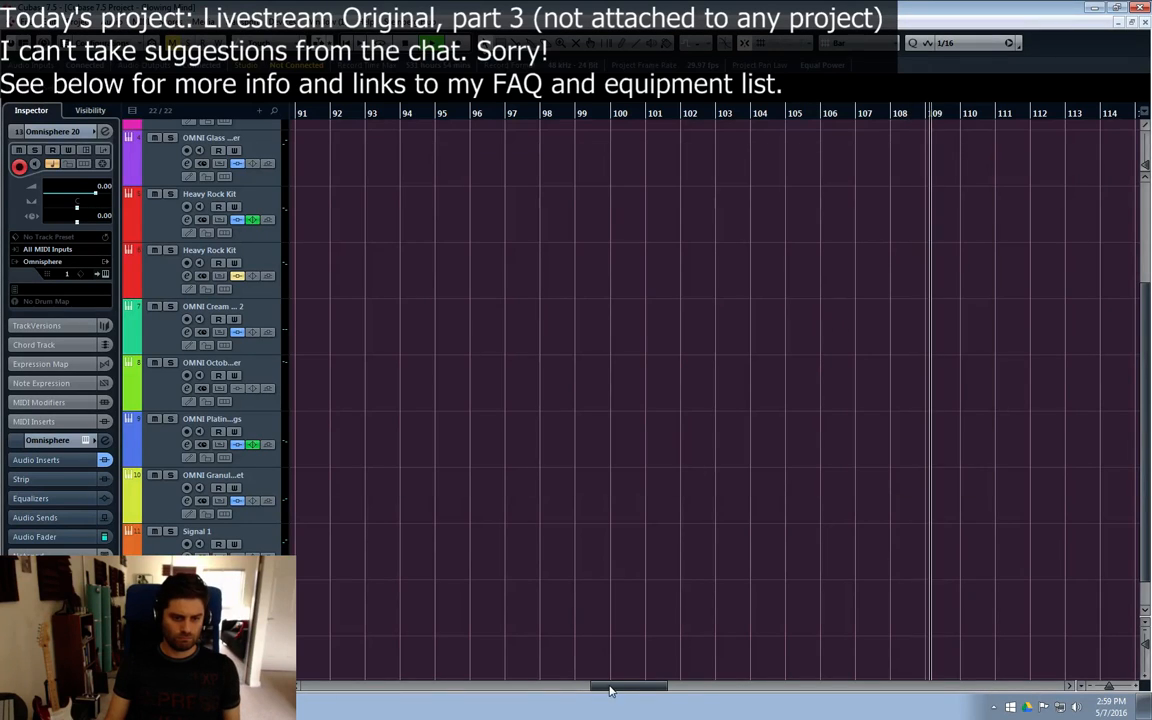
# Step: Play from bar 55, lower the Omnisphere 20 channel volume to -5.29 dB, and record a texture part on its track from bar 58
pyautogui.moveTo(620, 690); pyautogui.dragTo(505, 688)
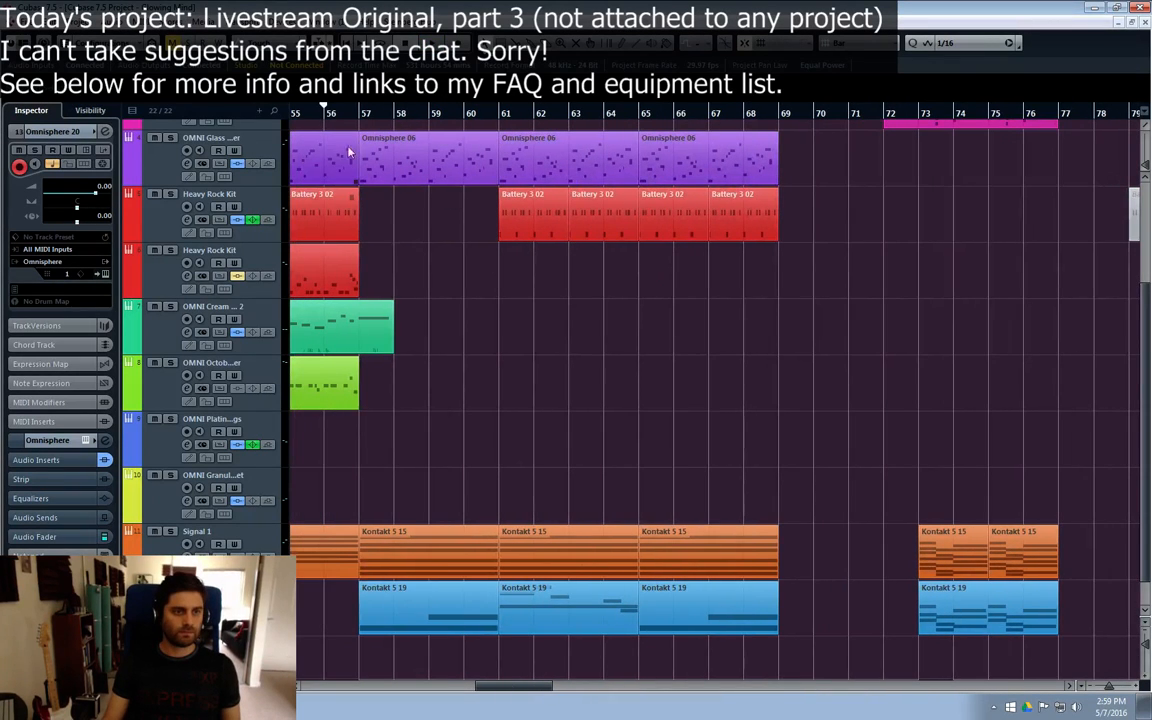
pyautogui.click(293, 118)
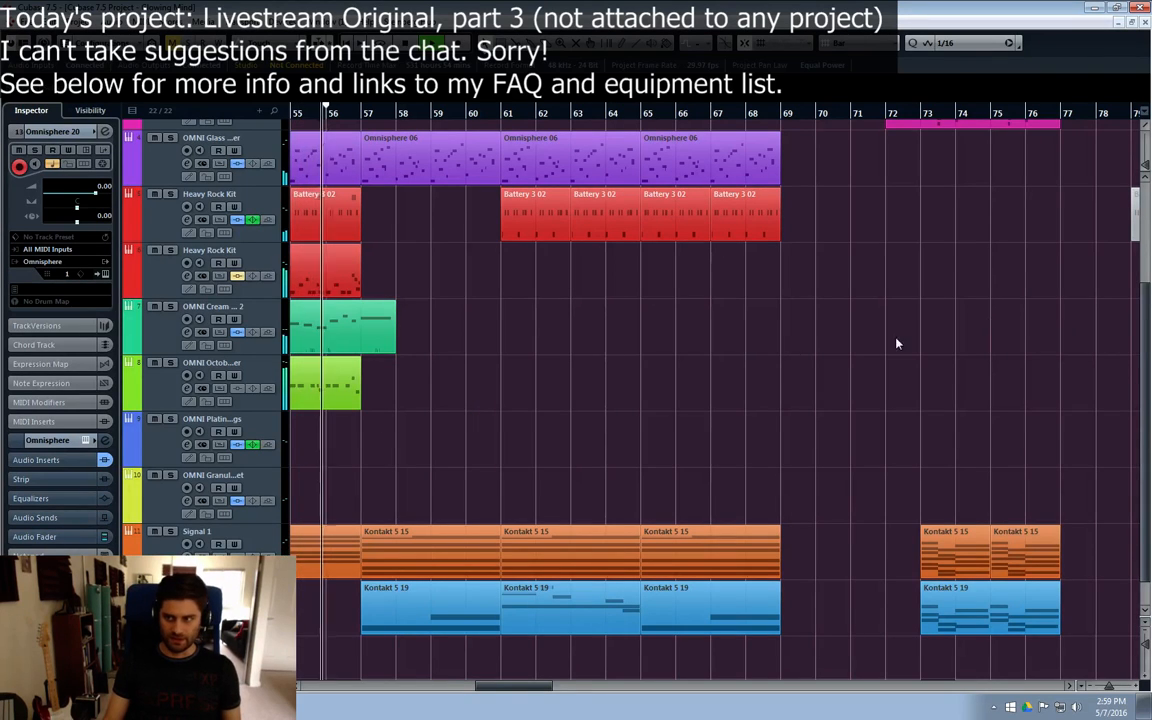
pyautogui.press('e')
pyautogui.moveTo(916, 290); pyautogui.dragTo(916, 315)
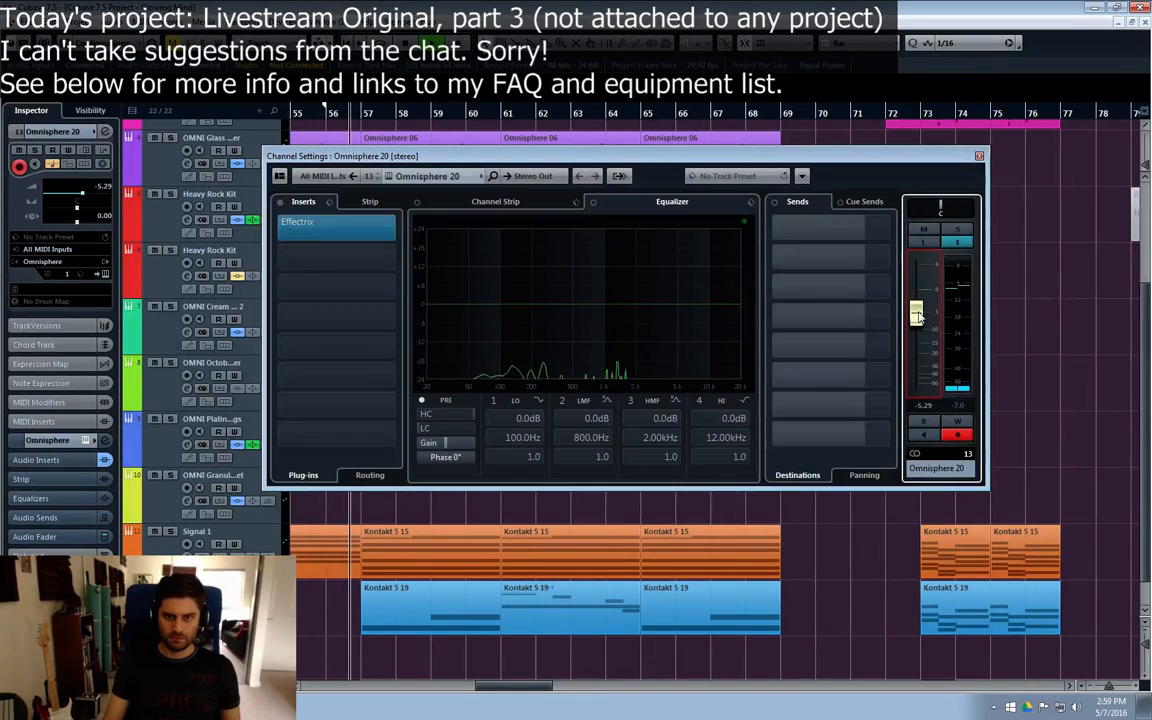
pyautogui.click(979, 157)
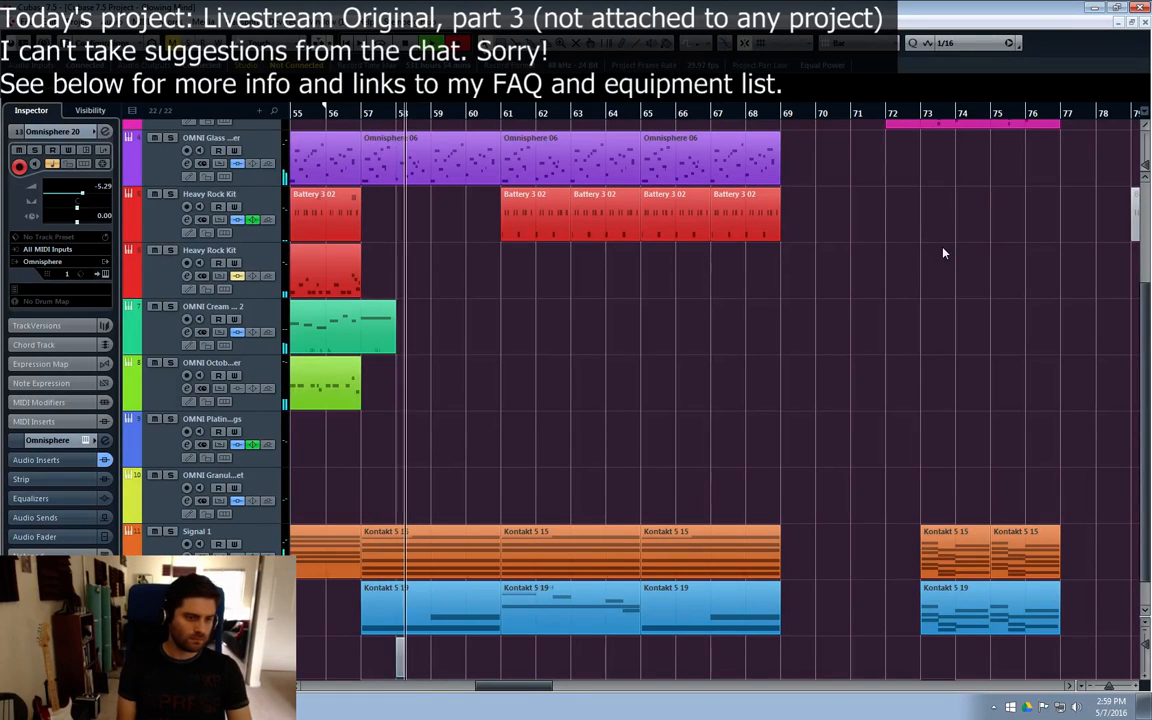
# Step: Add a long G5 note from bar 65 to bar 69 in the recorded Omnisphere 20 part
pyautogui.scroll(-1, 918, 425)
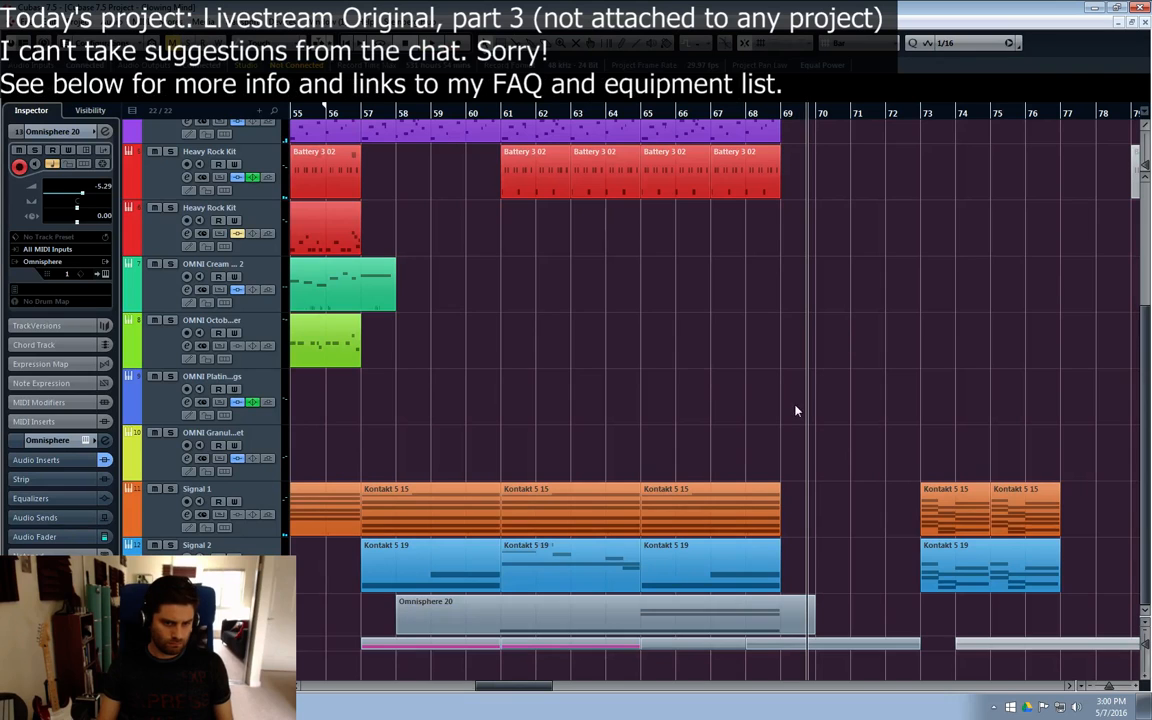
pyautogui.doubleClick(635, 625)
pyautogui.click(1006, 195)
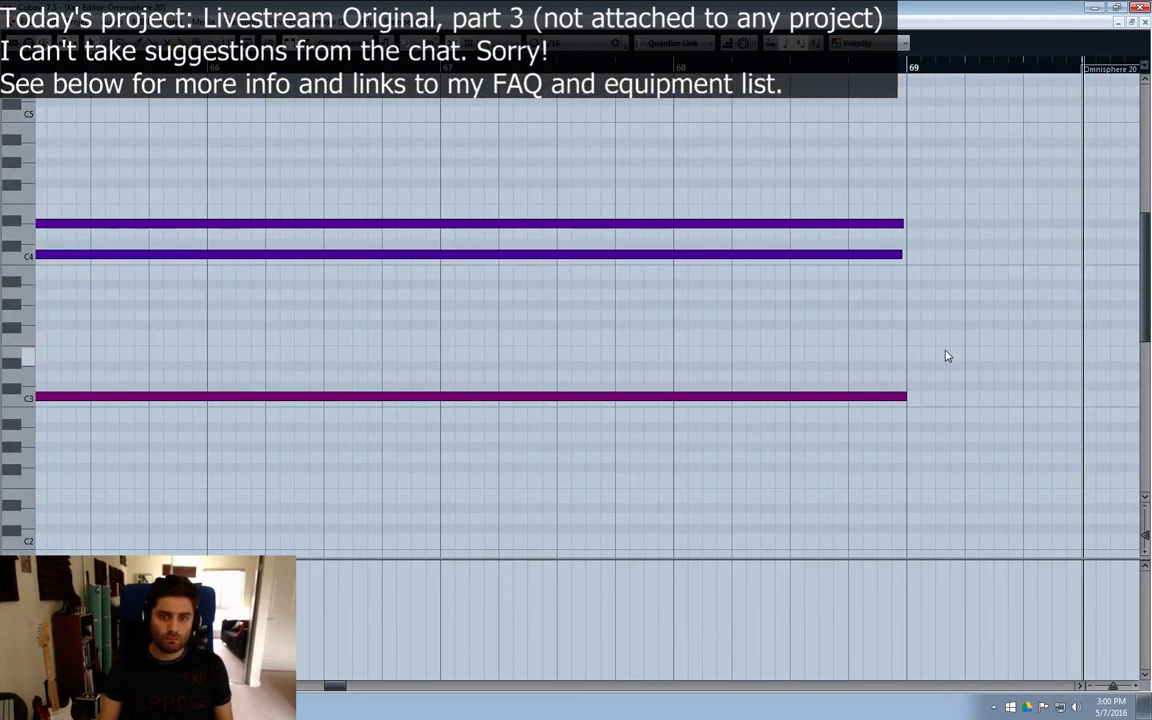
pyautogui.moveTo(341, 686)
pyautogui.mouseDown()
pyautogui.moveTo(312, 686)
pyautogui.moveTo(325, 686)
pyautogui.mouseUp()
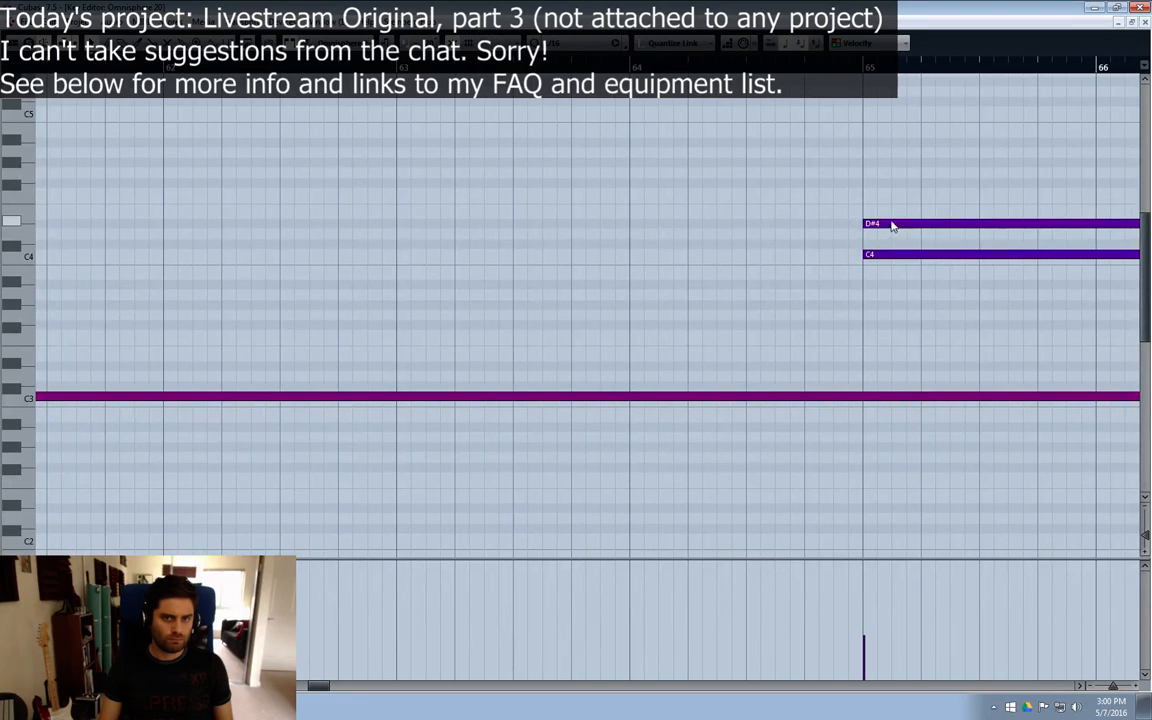
pyautogui.scroll(3, 900, 146)
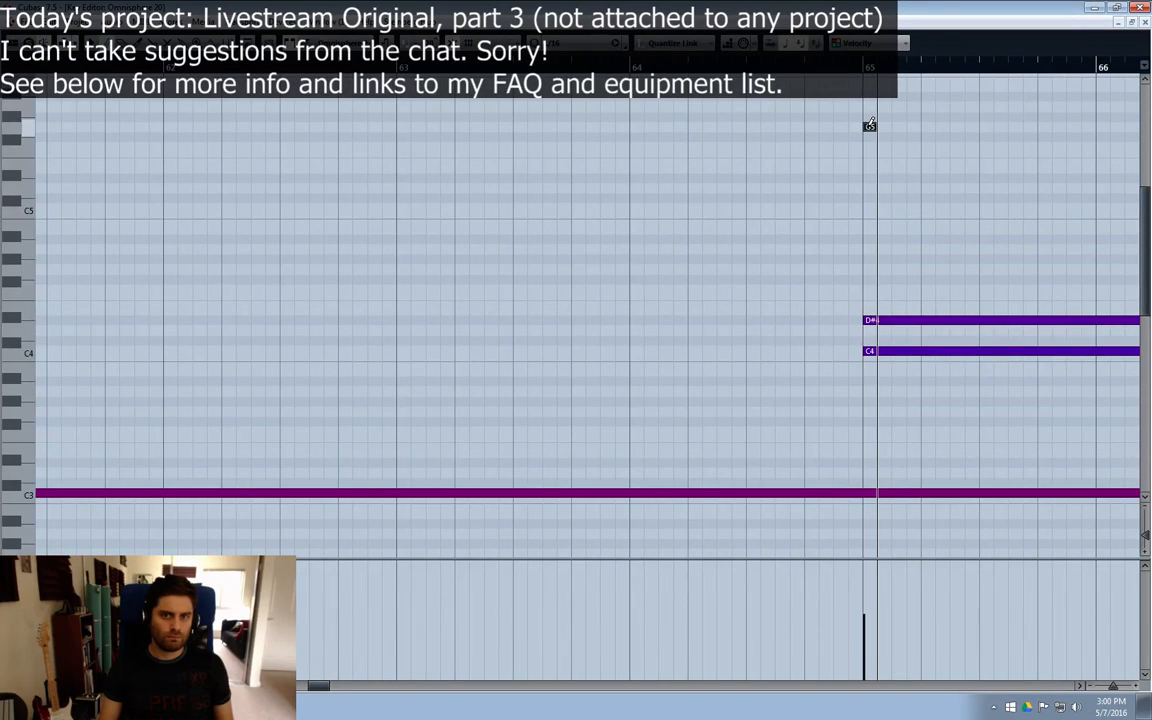
pyautogui.moveTo(870, 125)
pyautogui.mouseDown()
pyautogui.moveTo(1140, 126)
pyautogui.moveTo(1058, 126)
pyautogui.mouseUp()
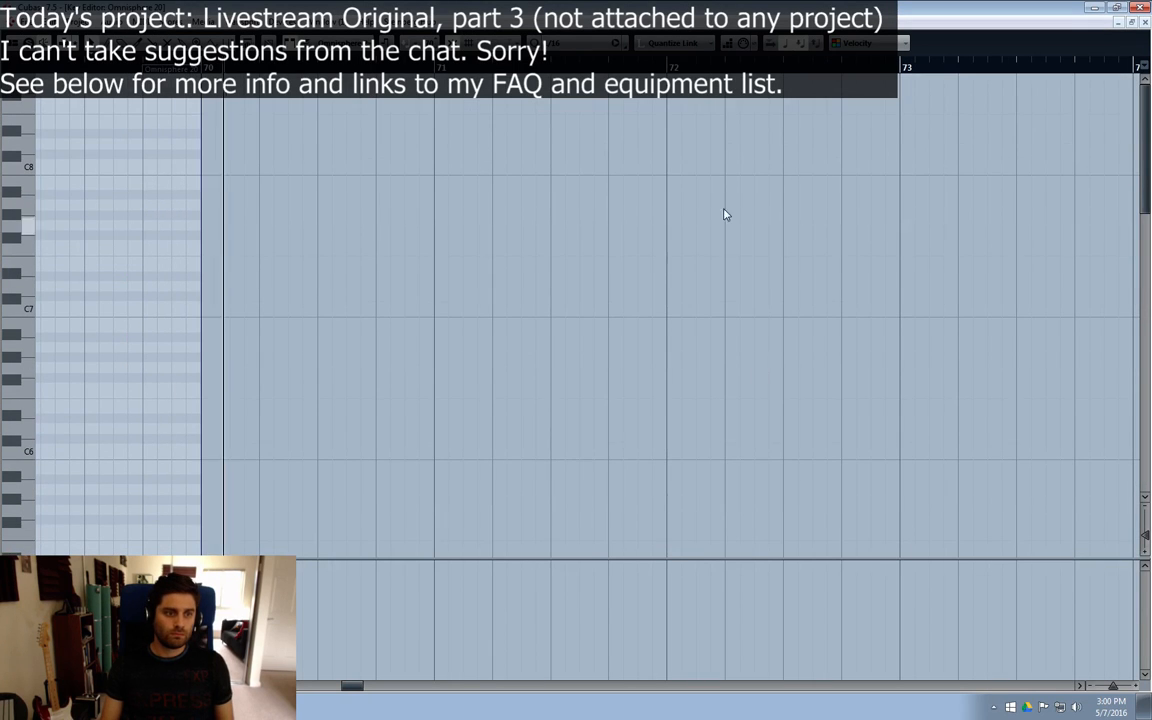
pyautogui.click(1145, 22)
# Step: Lower the Omnisphere 20 channel volume to -8.61 dB while the section plays
pyautogui.click(477, 526)
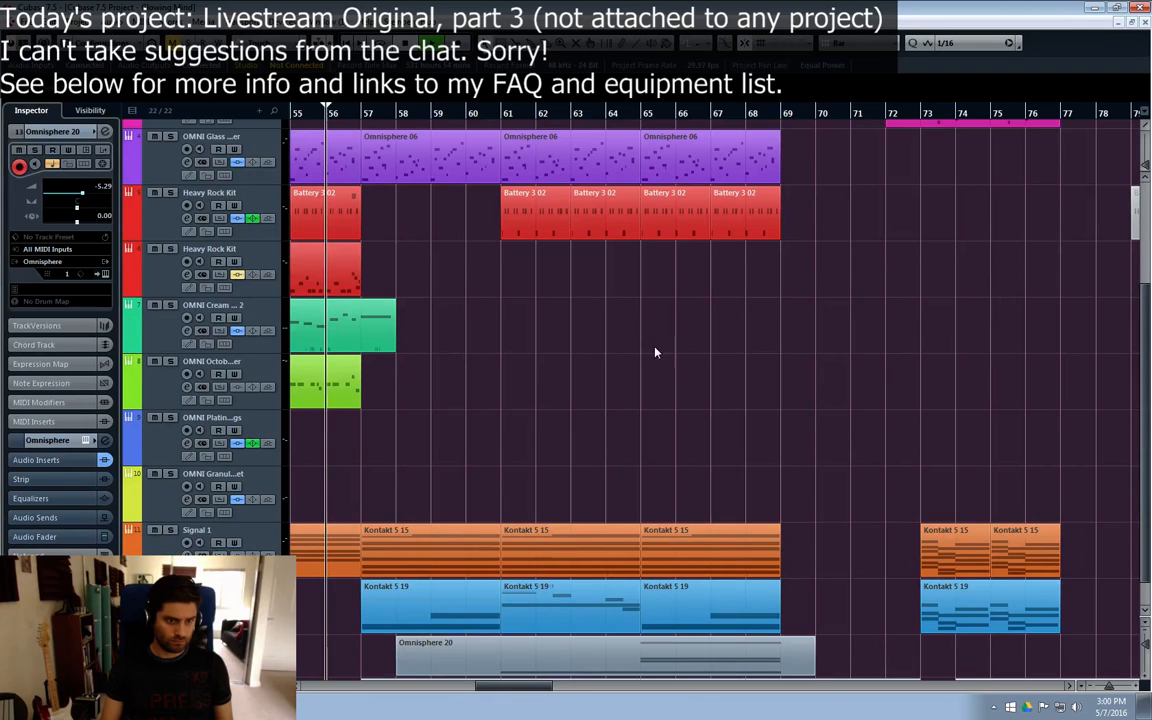
pyautogui.scroll(-1, 656, 350)
pyautogui.click(187, 627)
pyautogui.moveTo(919, 315); pyautogui.dragTo(919, 322)
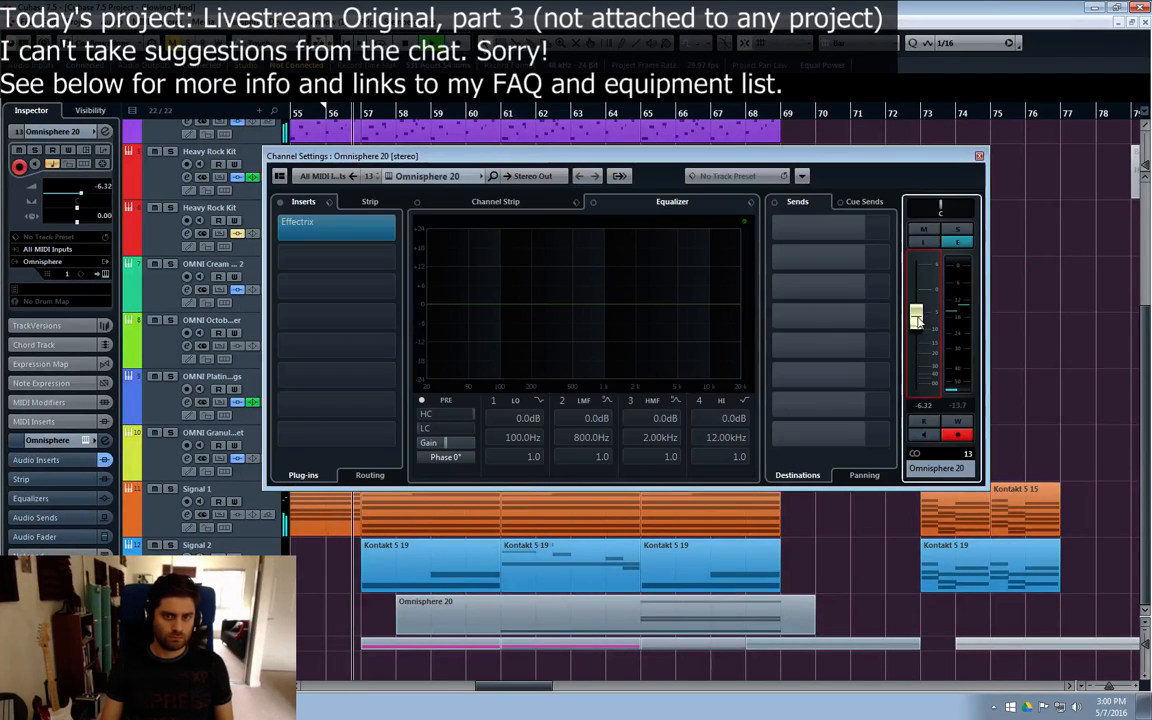
pyautogui.moveTo(847, 158); pyautogui.dragTo(902, 130)
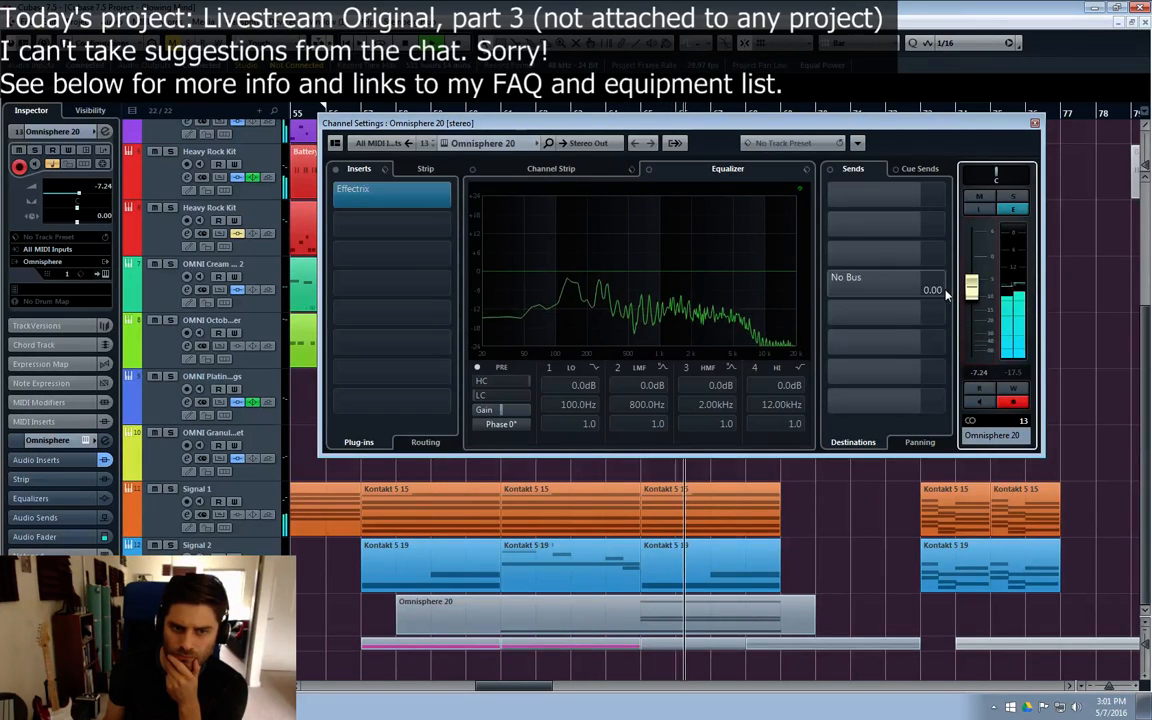
pyautogui.moveTo(976, 293); pyautogui.dragTo(977, 298)
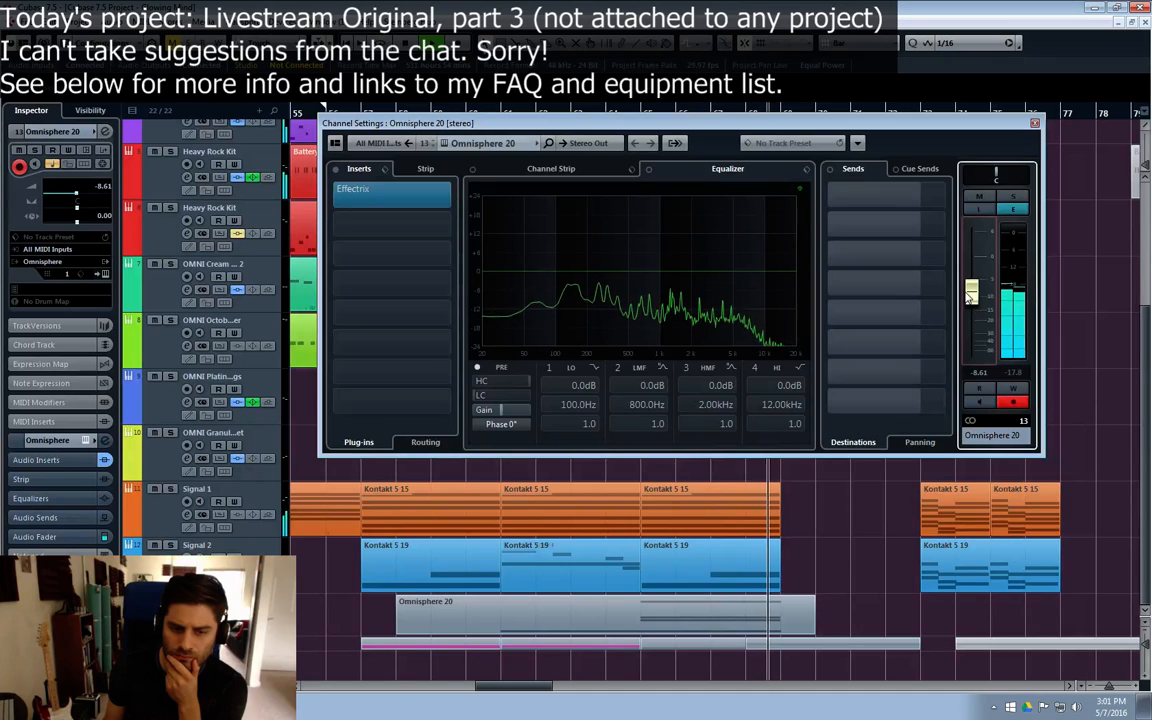
pyautogui.click(1034, 123)
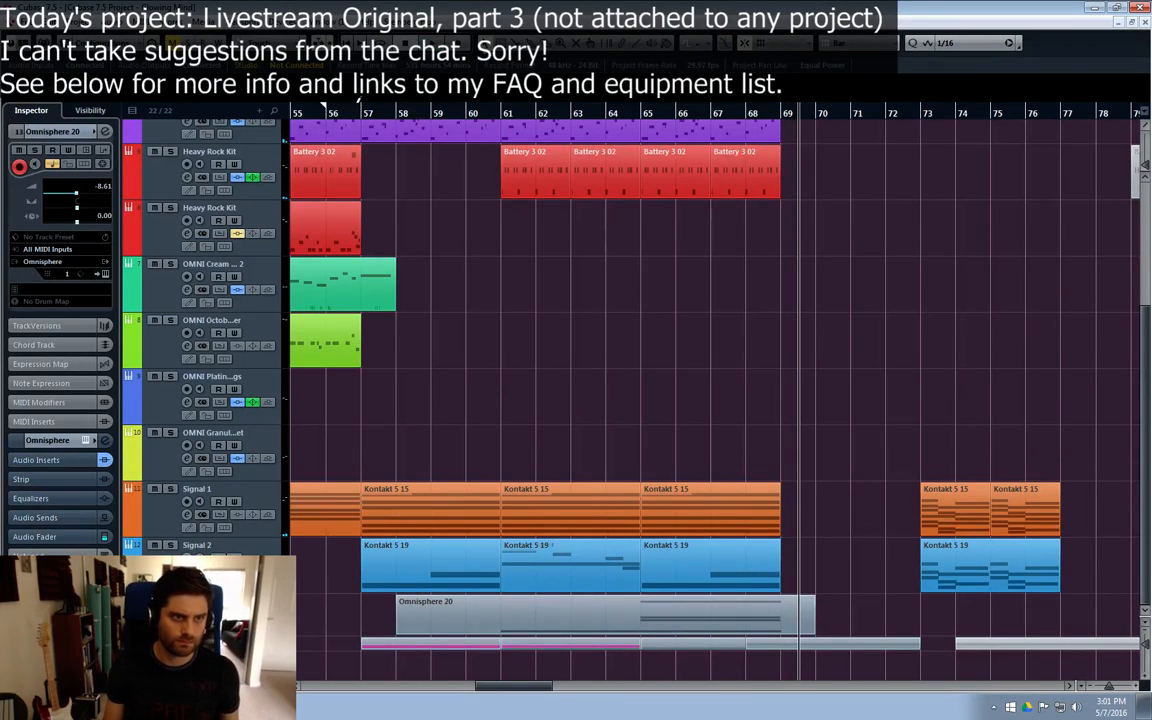
# Step: Replay the section from bar 56 and set the Omnisphere 20 channel volume to -9.66 dB
pyautogui.click(325, 125)
pyautogui.click(321, 117)
pyautogui.press('space')
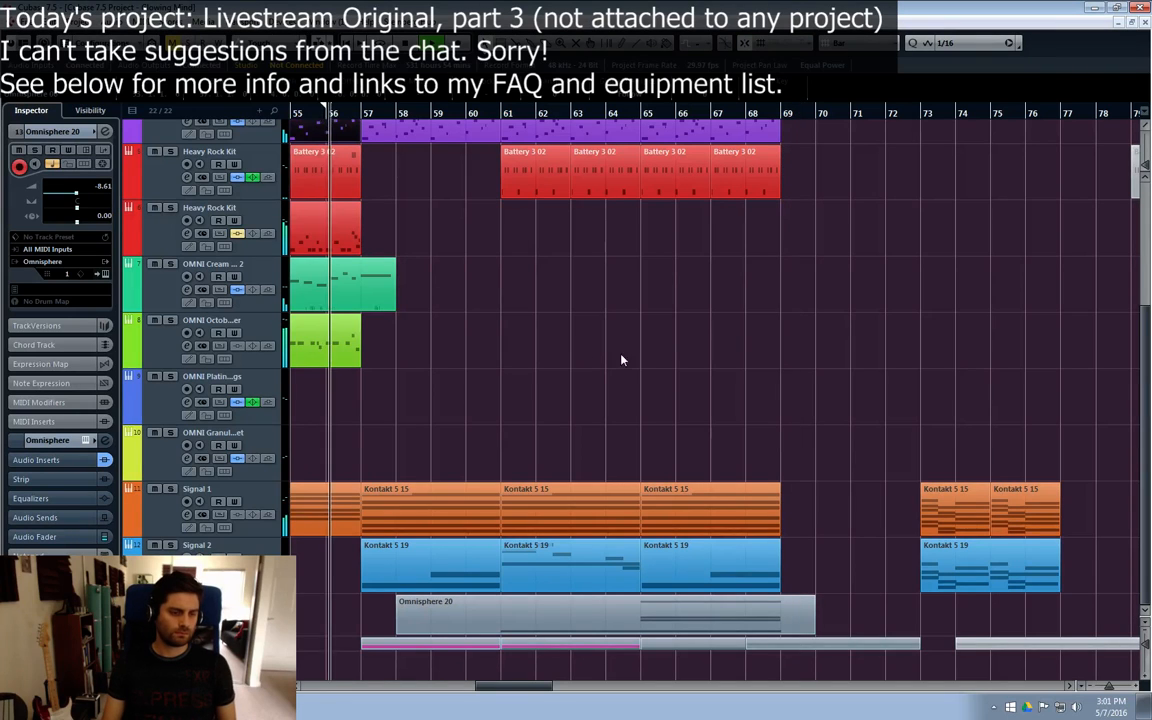
pyautogui.click(617, 348)
pyautogui.click(105, 131)
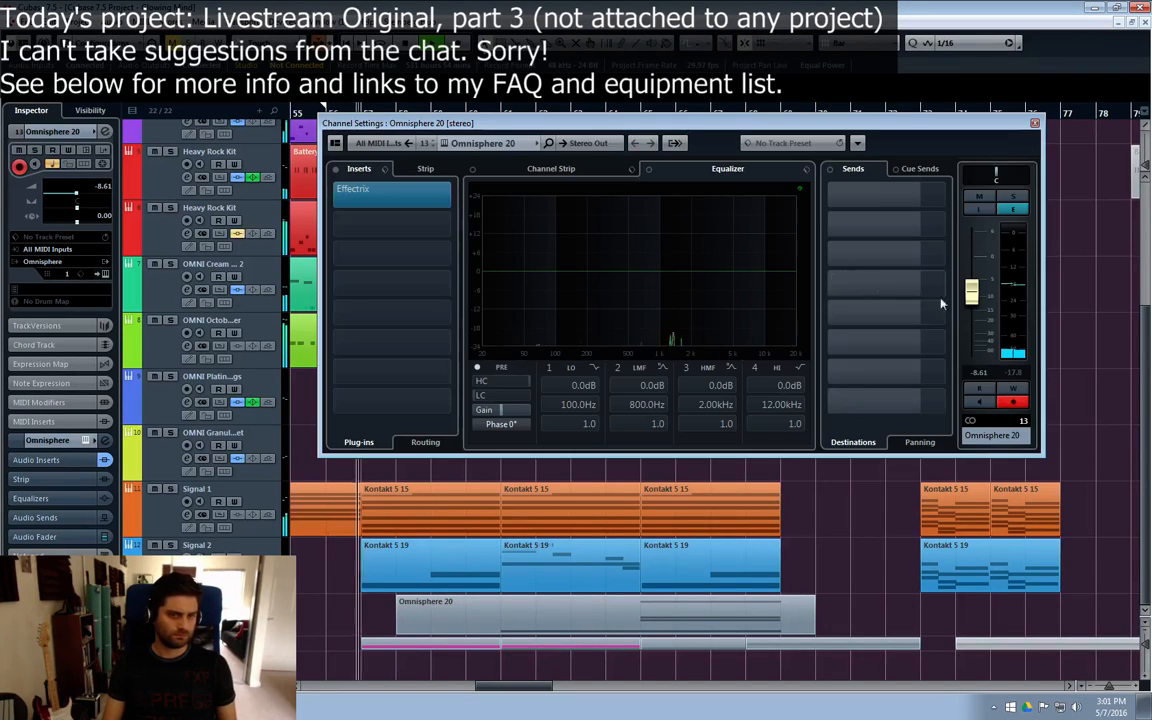
pyautogui.click(968, 296)
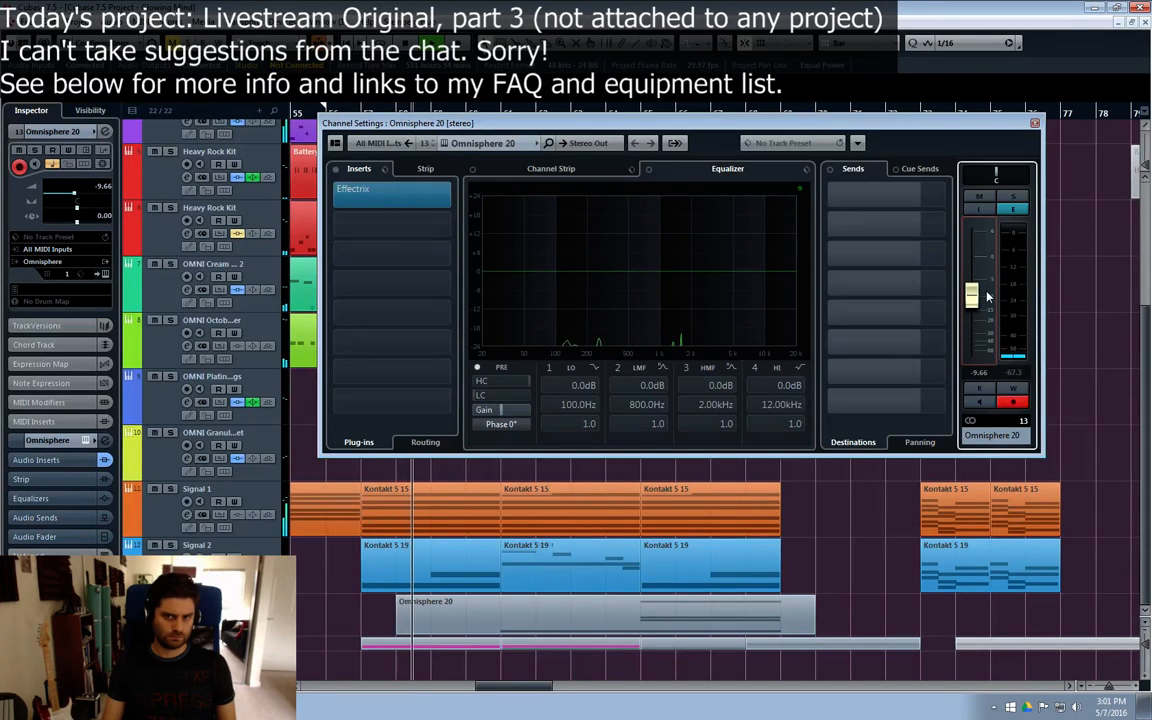
# Step: Remove the portion of the Omnisphere 20 part before bar 61 and close its channel settings
pyautogui.keyDown('alt'); pyautogui.click(503, 628); pyautogui.keyUp('alt')
pyautogui.click(482, 626)
pyautogui.press('Delete')
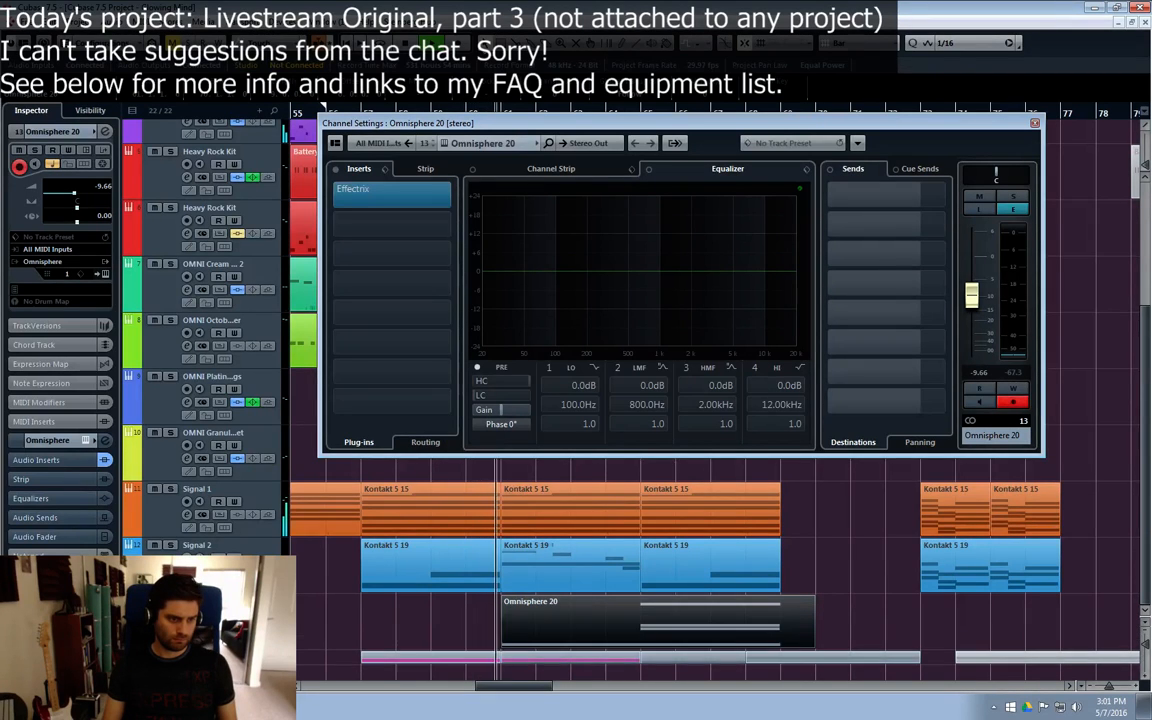
pyautogui.click(864, 550)
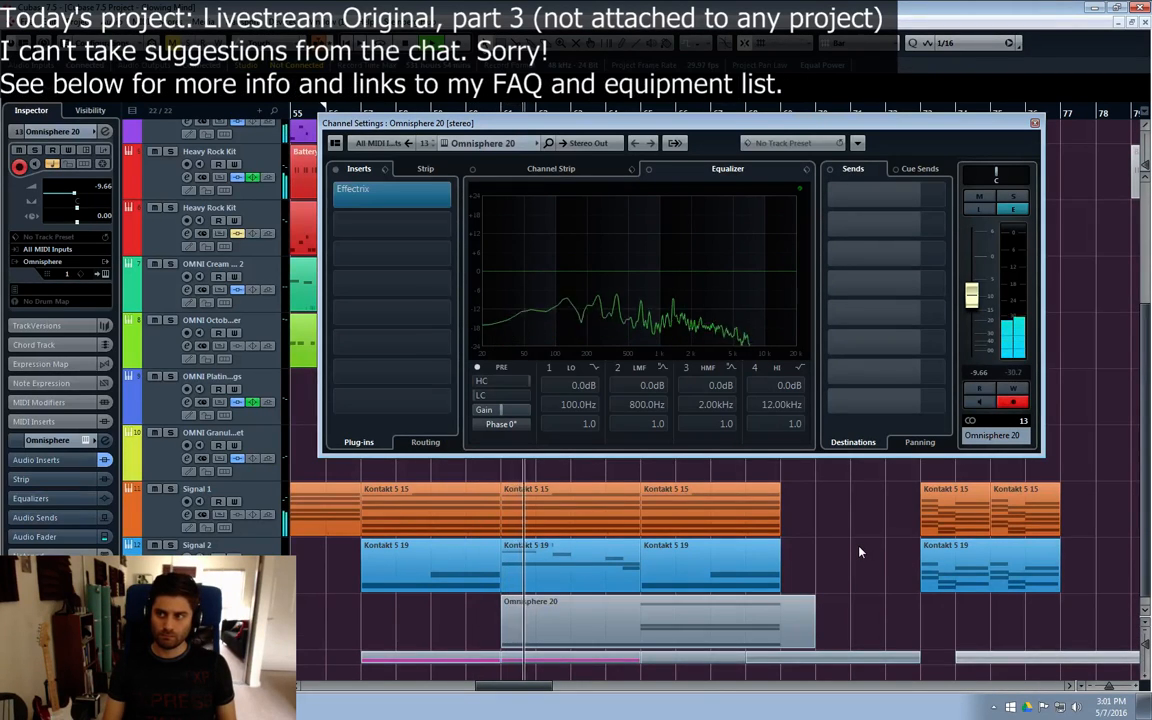
pyautogui.press('Escape')
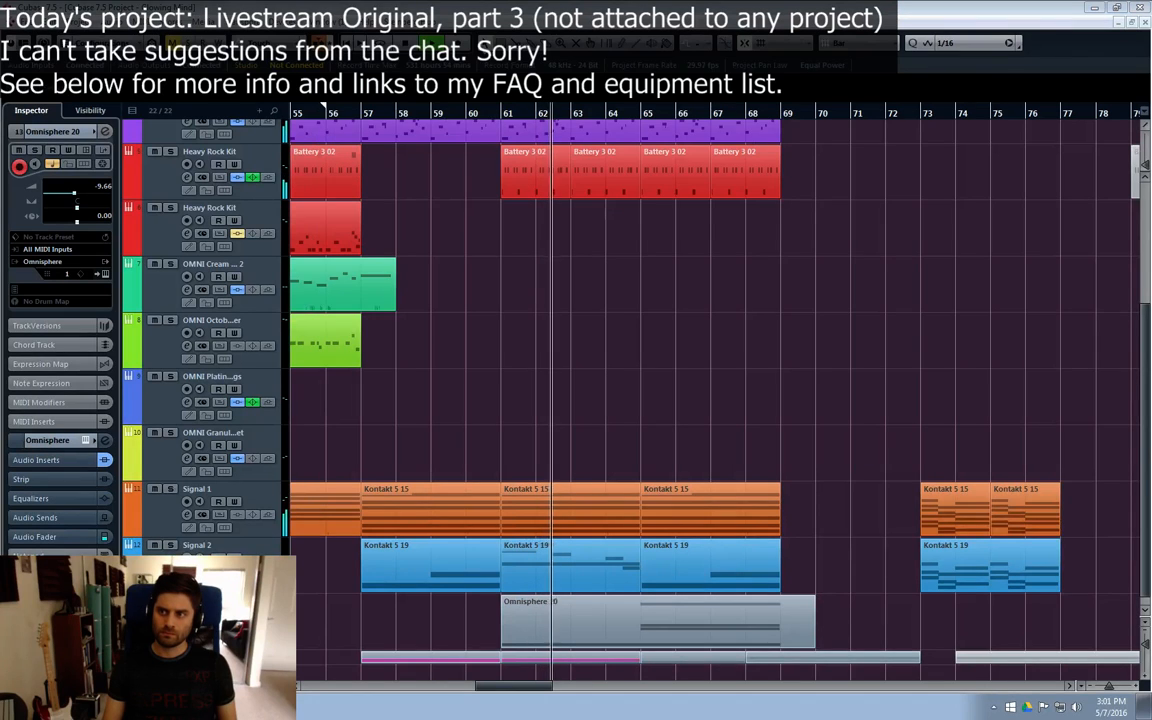
pyautogui.press('e')
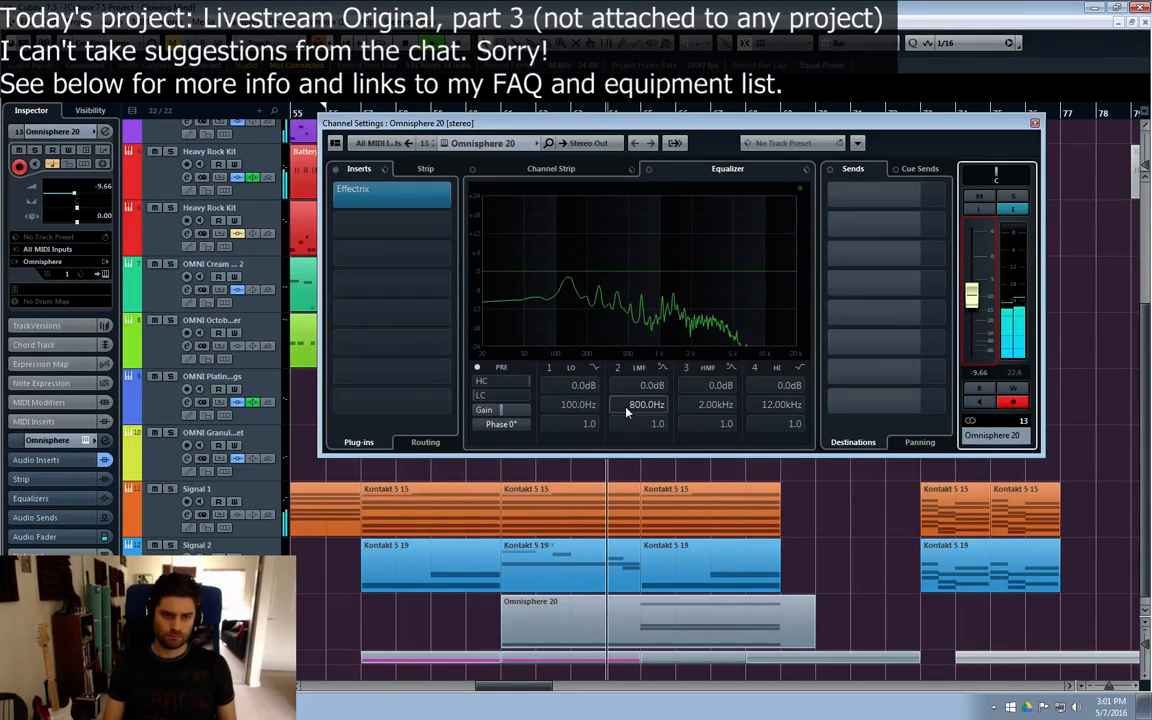
pyautogui.press('Escape')
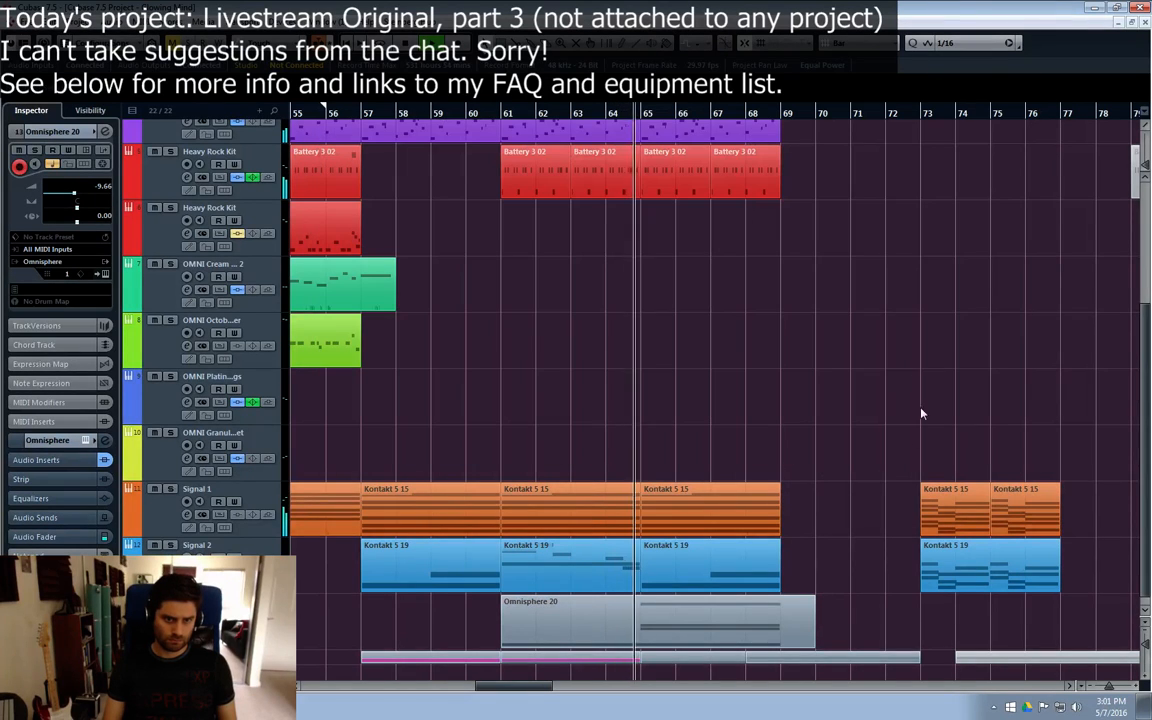
# Step: Mute the long D#4 and C4 notes from bar 65 in the Omnisphere 20 part and close the editor
pyautogui.doubleClick(670, 625)
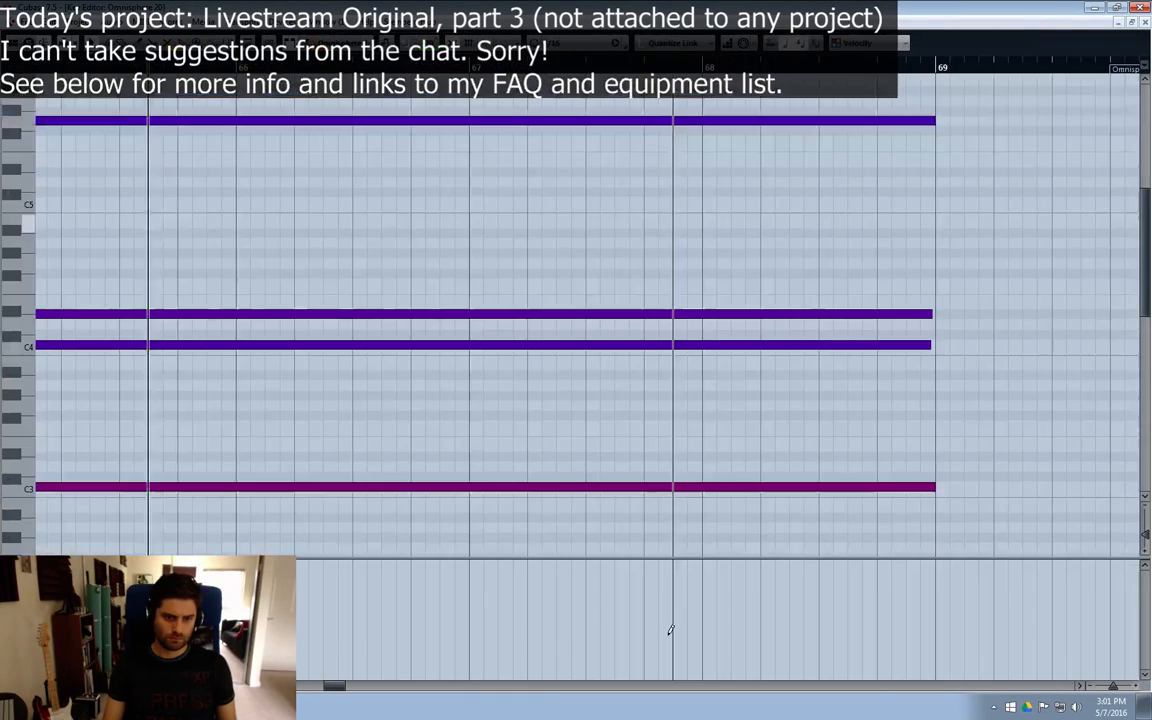
pyautogui.press('7')
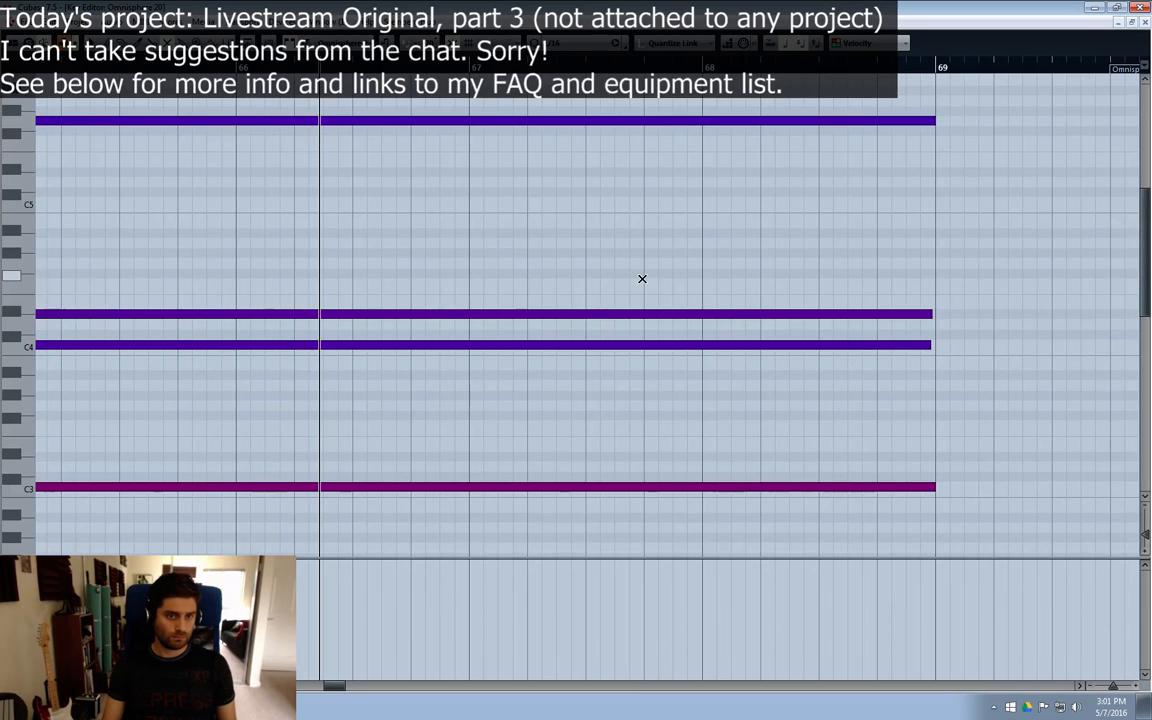
pyautogui.moveTo(643, 278); pyautogui.dragTo(608, 390)
pyautogui.press('1')
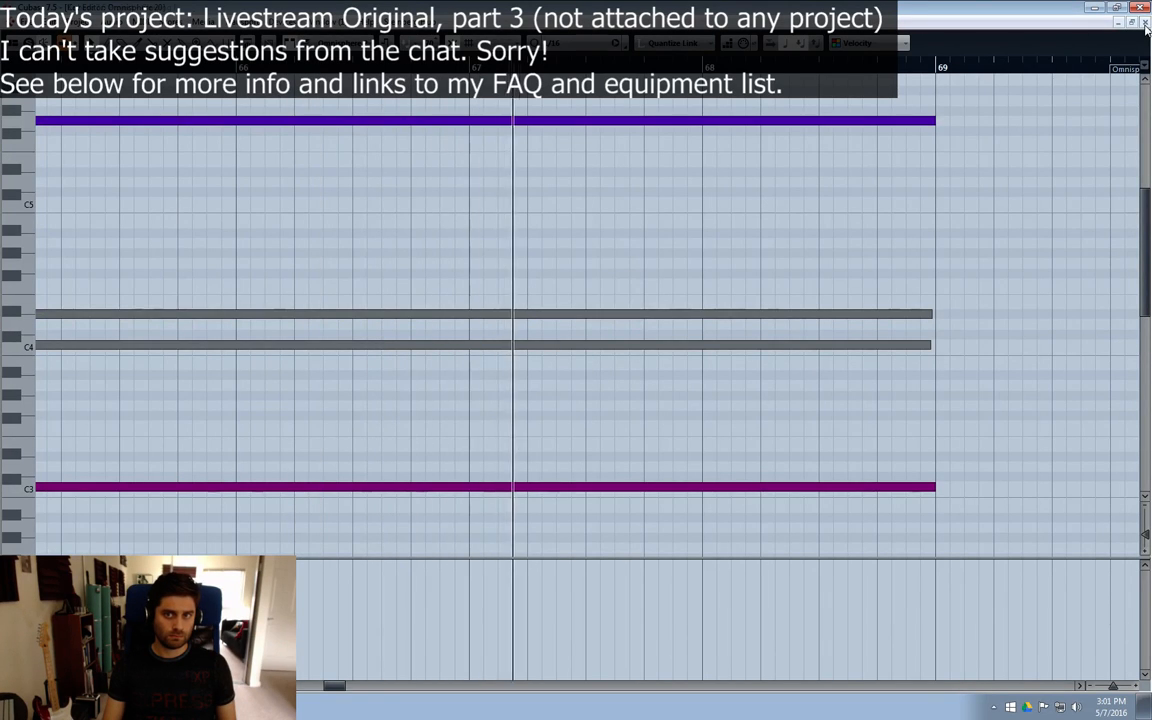
pyautogui.press('Escape')
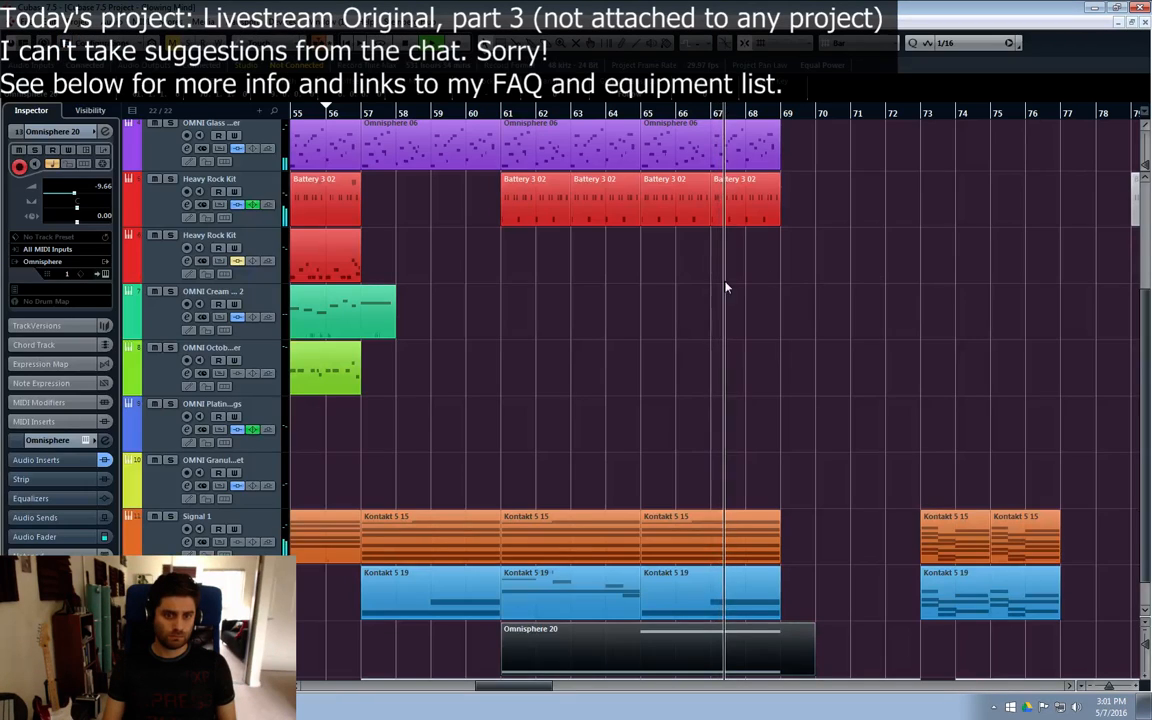
# Step: Play back the section from just before bar 57 to check the edited Omnisphere 20 part, and cue bar 56 again
pyautogui.click(355, 113)
pyautogui.click(820, 401)
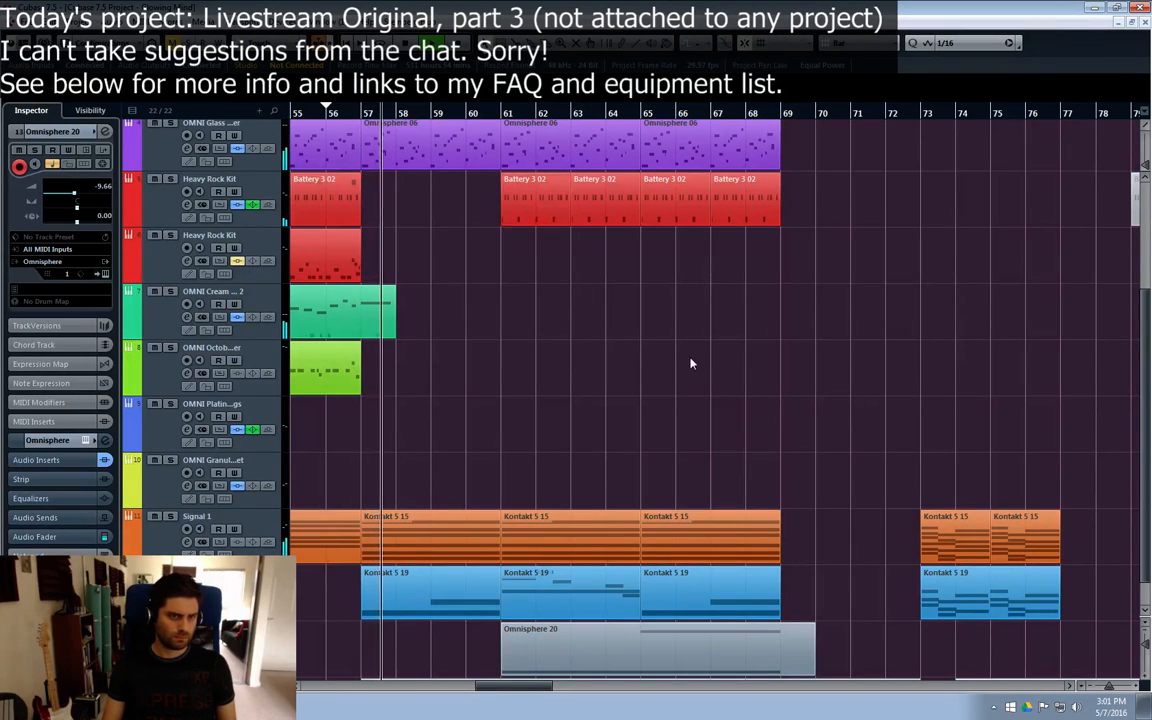
pyautogui.click(328, 113)
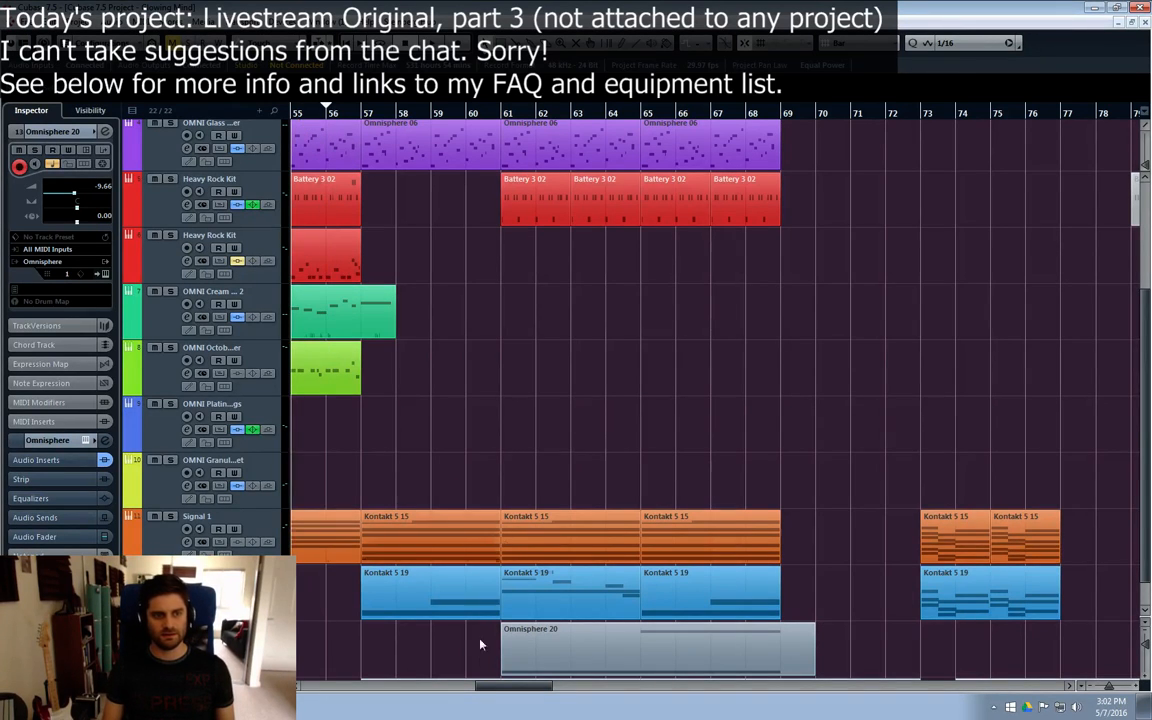
# Step: Move the playback position back to bar 49, at the start of the first Omnisphere 08 part
pyautogui.moveTo(480, 688)
pyautogui.mouseDown()
pyautogui.moveTo(455, 692)
pyautogui.moveTo(477, 692)
pyautogui.mouseUp()
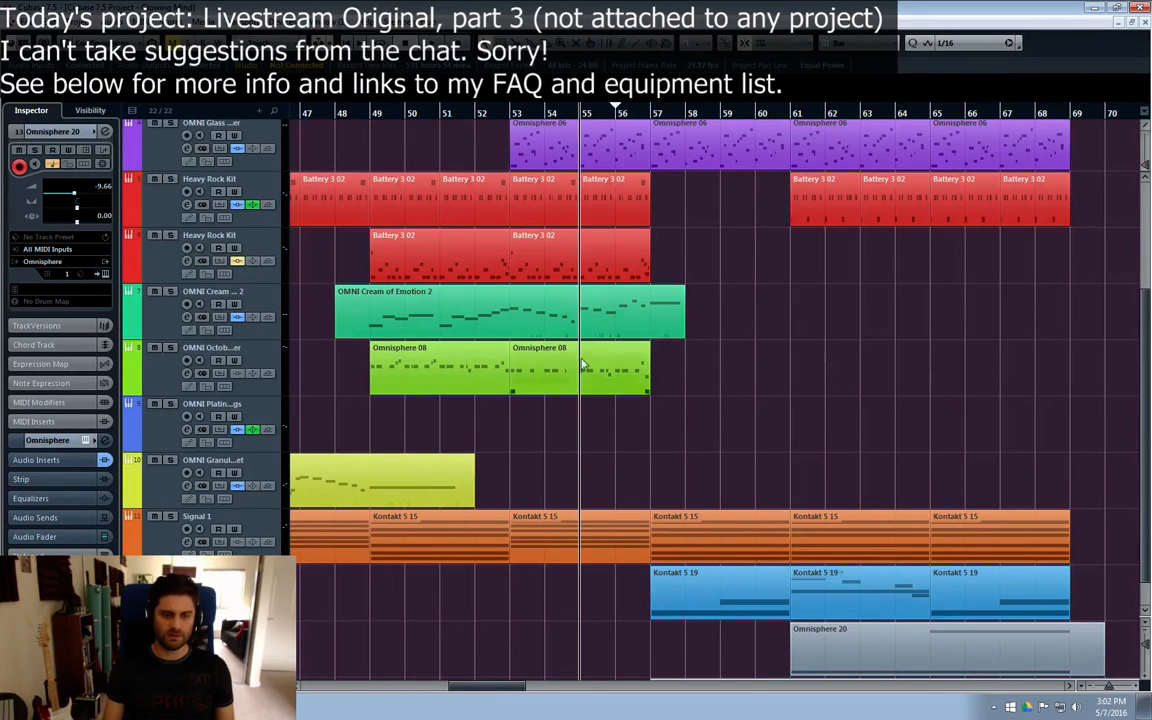
pyautogui.click(441, 114)
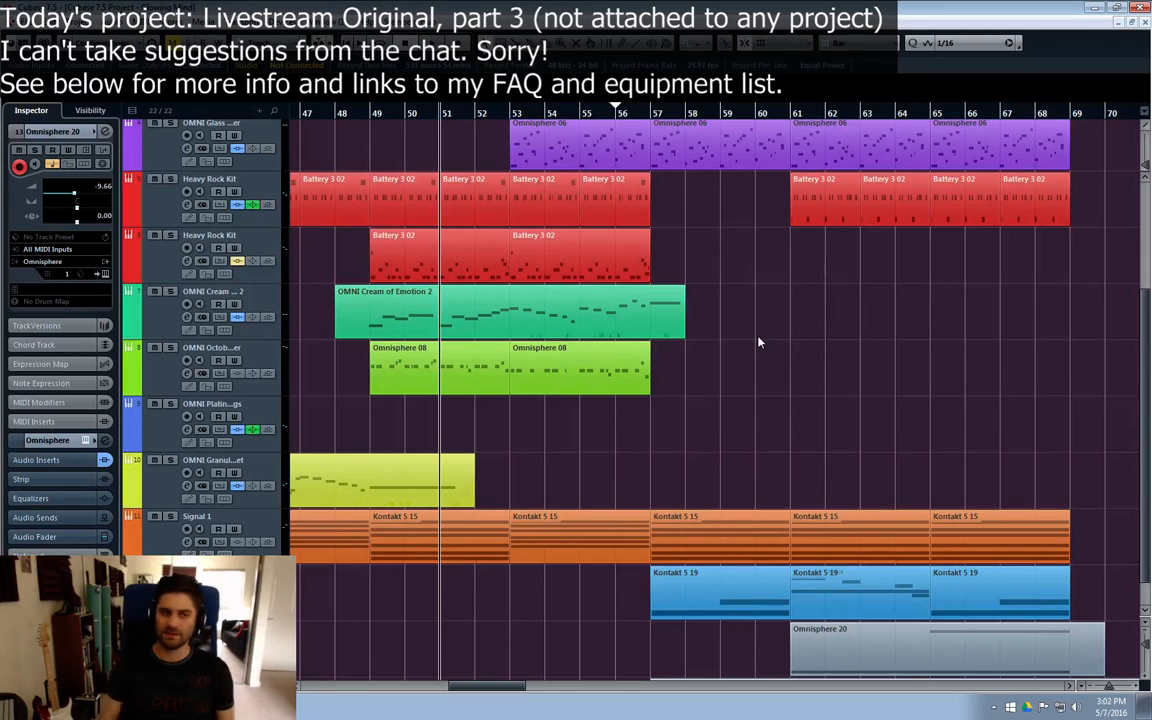
pyautogui.click(374, 117)
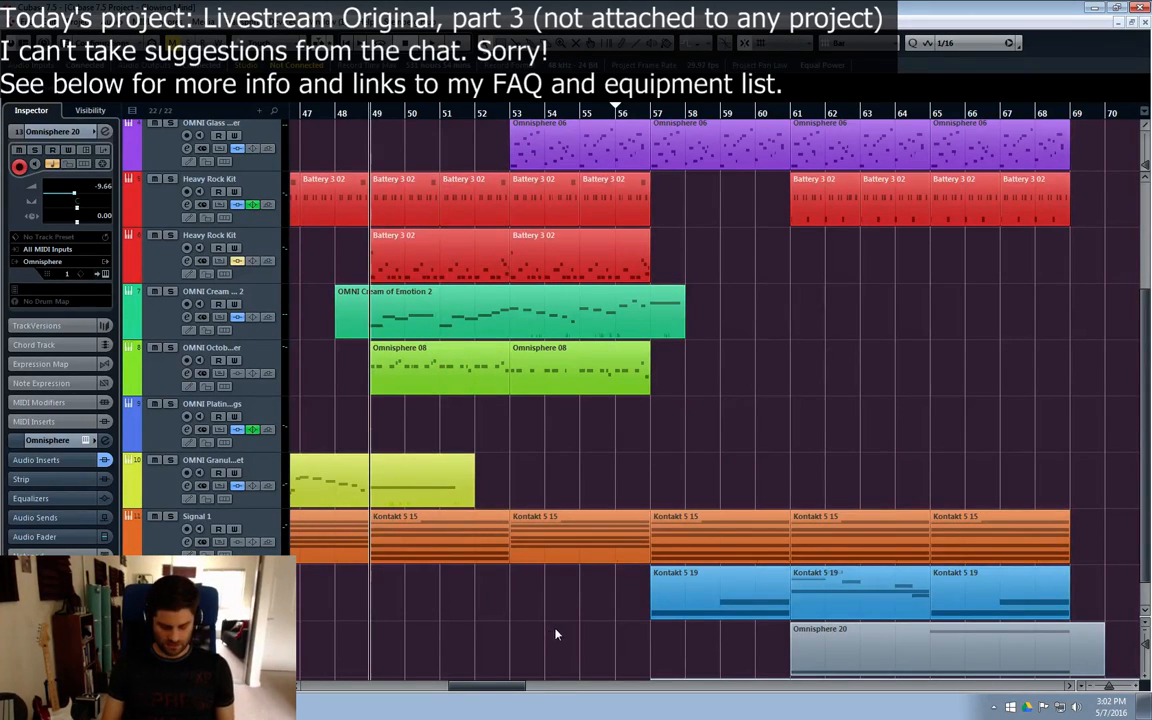
# Step: Return to the beginning of the project and play the arrangement from bar 1
pyautogui.press('.')
pyautogui.scroll(3, 511, 474)
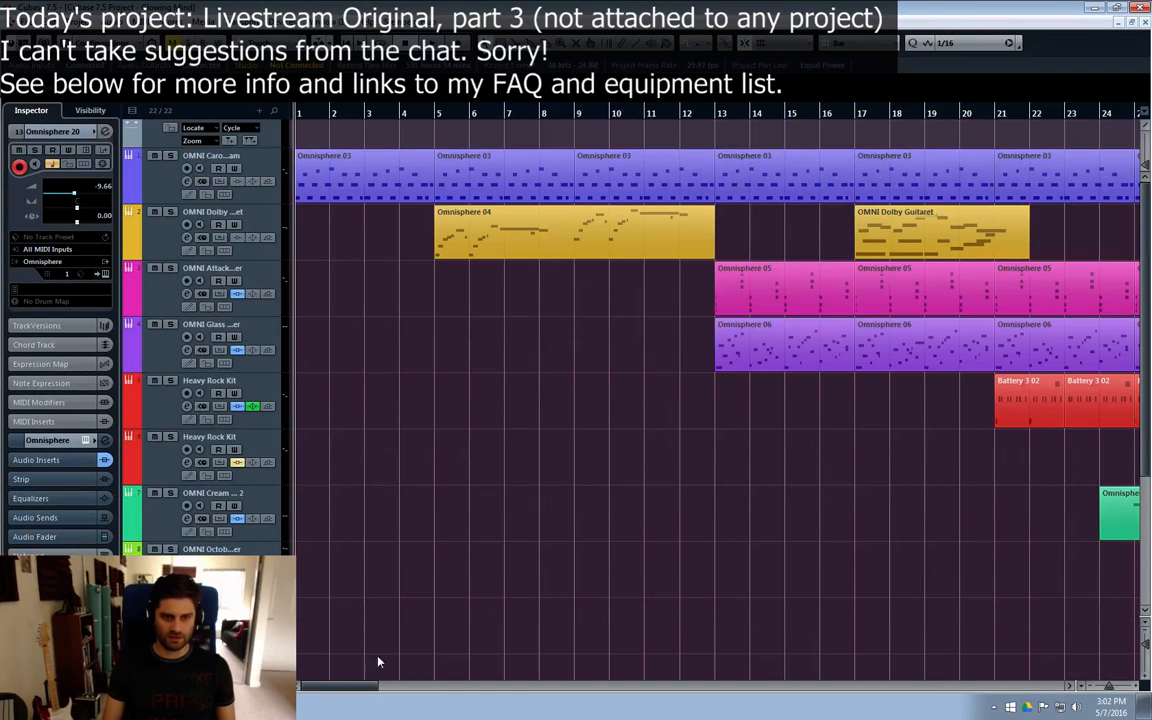
pyautogui.press('space')
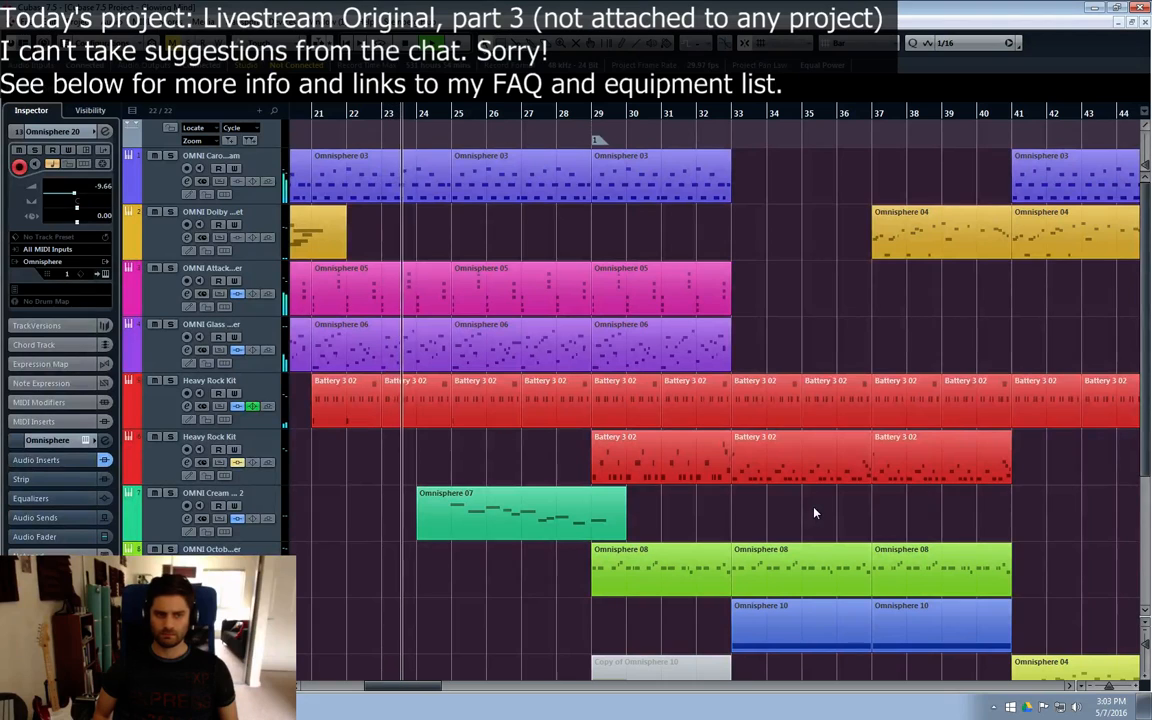
# Step: Mute the low C1 notes in the Battery 3 02 parts at bars 21 and 25 on the upper Heavy Rock Kit track
pyautogui.doubleClick(330, 398)
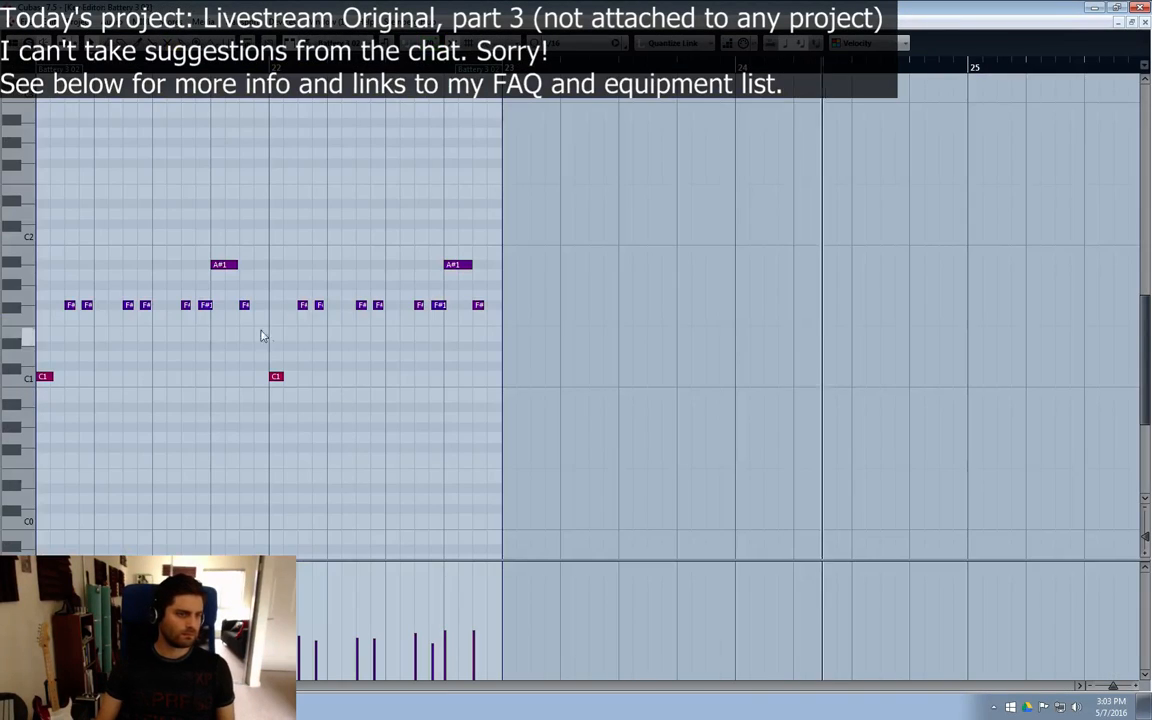
pyautogui.moveTo(312, 344); pyautogui.dragTo(42, 436)
pyautogui.click(1145, 22)
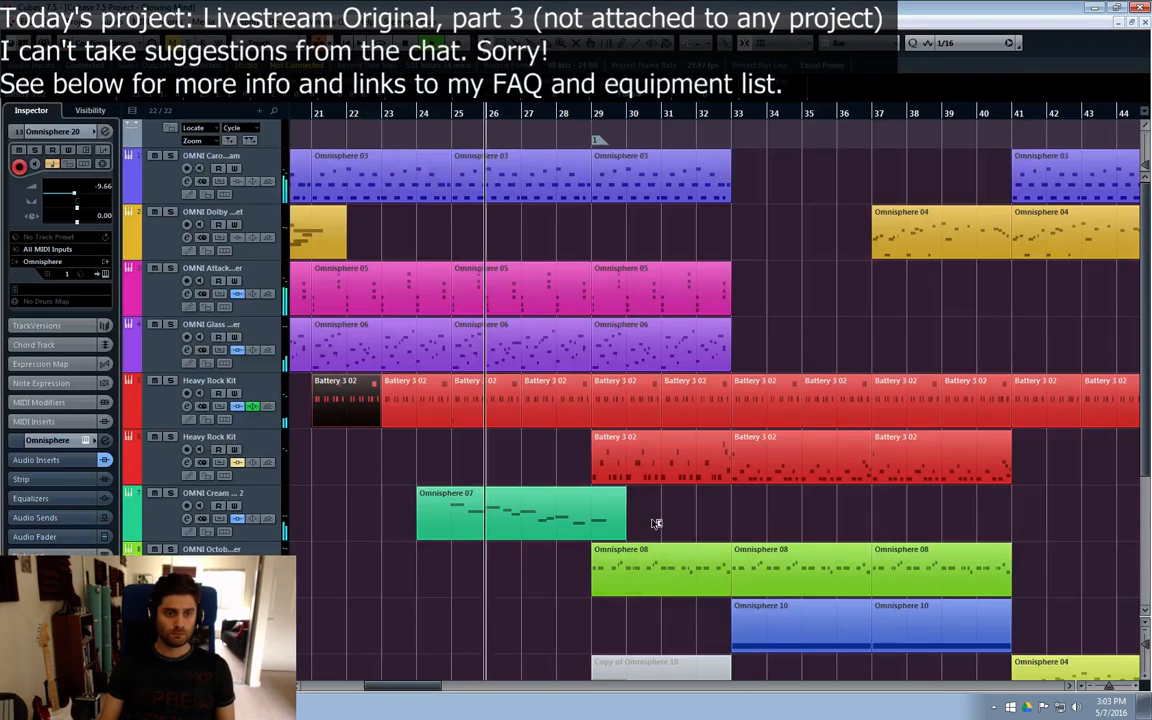
pyautogui.doubleClick(455, 400)
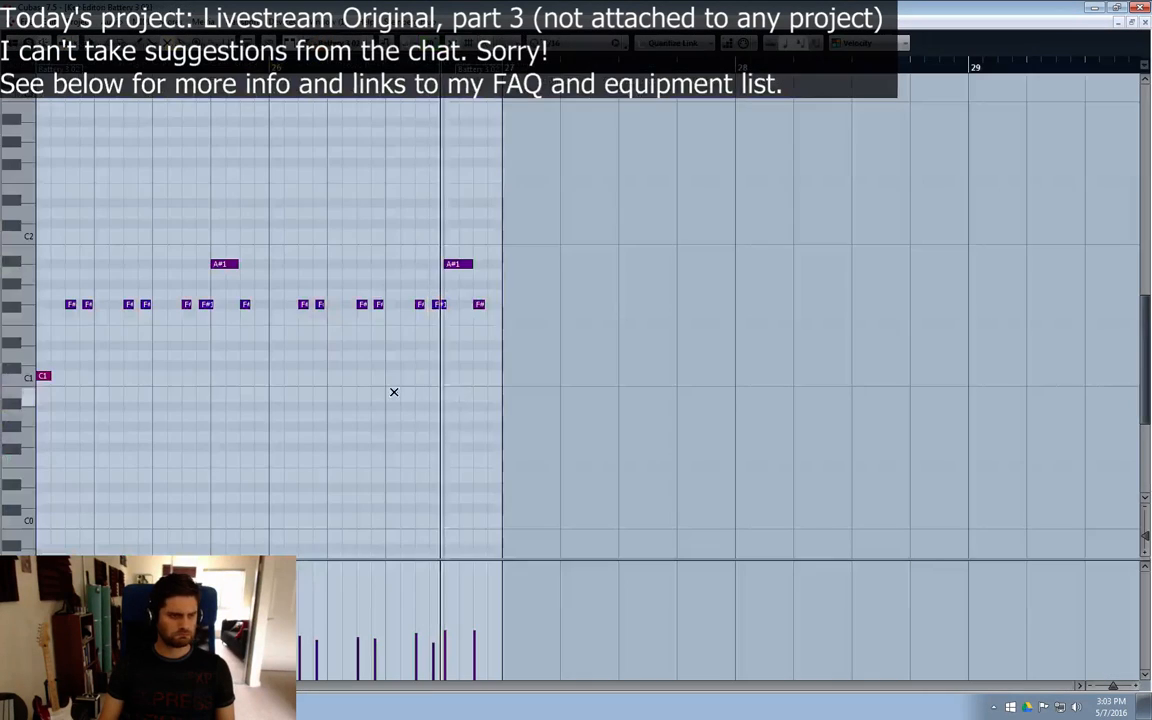
pyautogui.moveTo(43, 420); pyautogui.dragTo(42, 420)
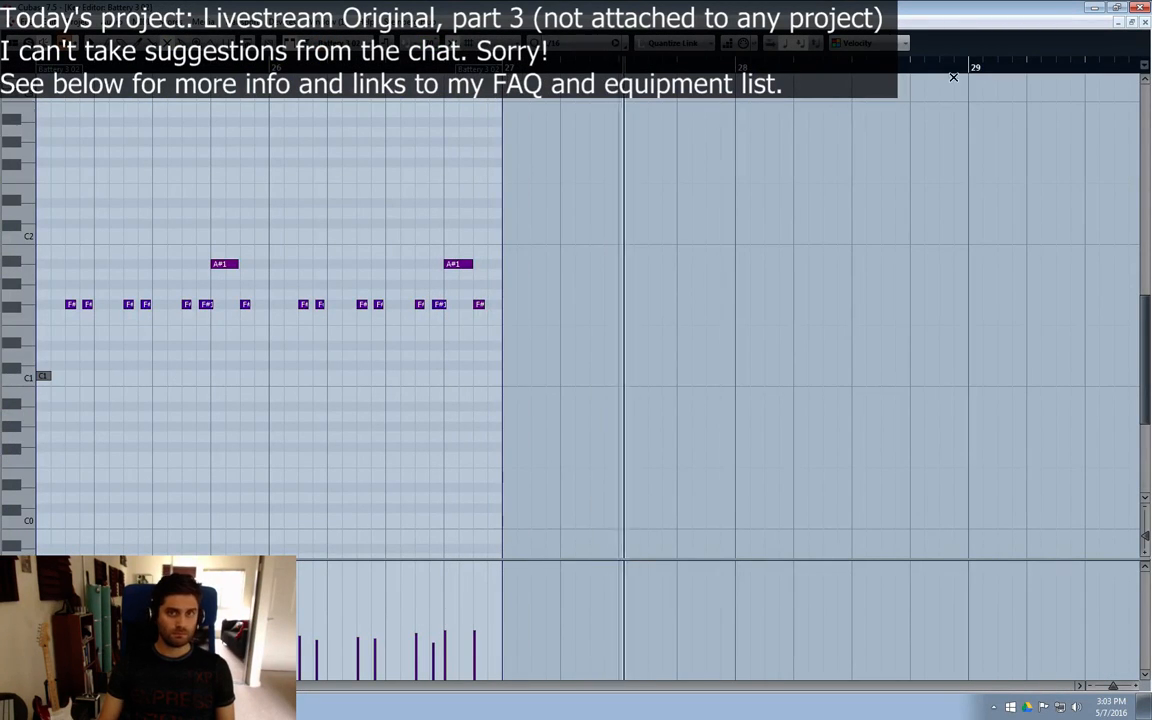
pyautogui.click(1145, 22)
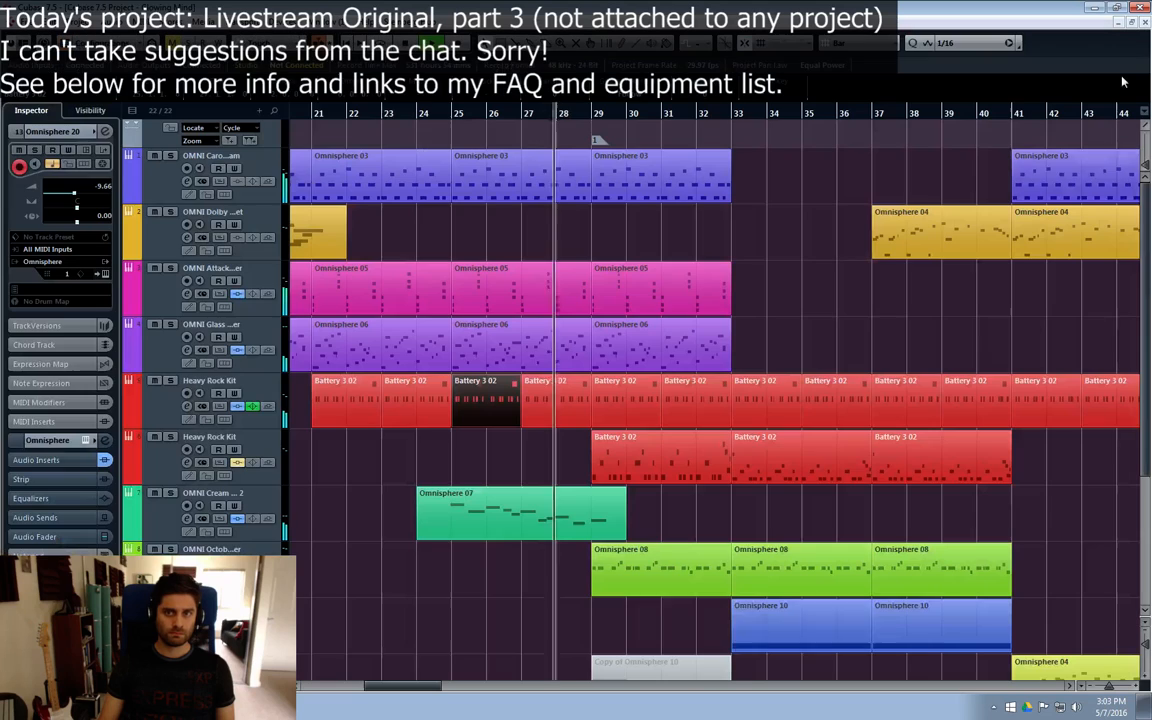
pyautogui.click(728, 532)
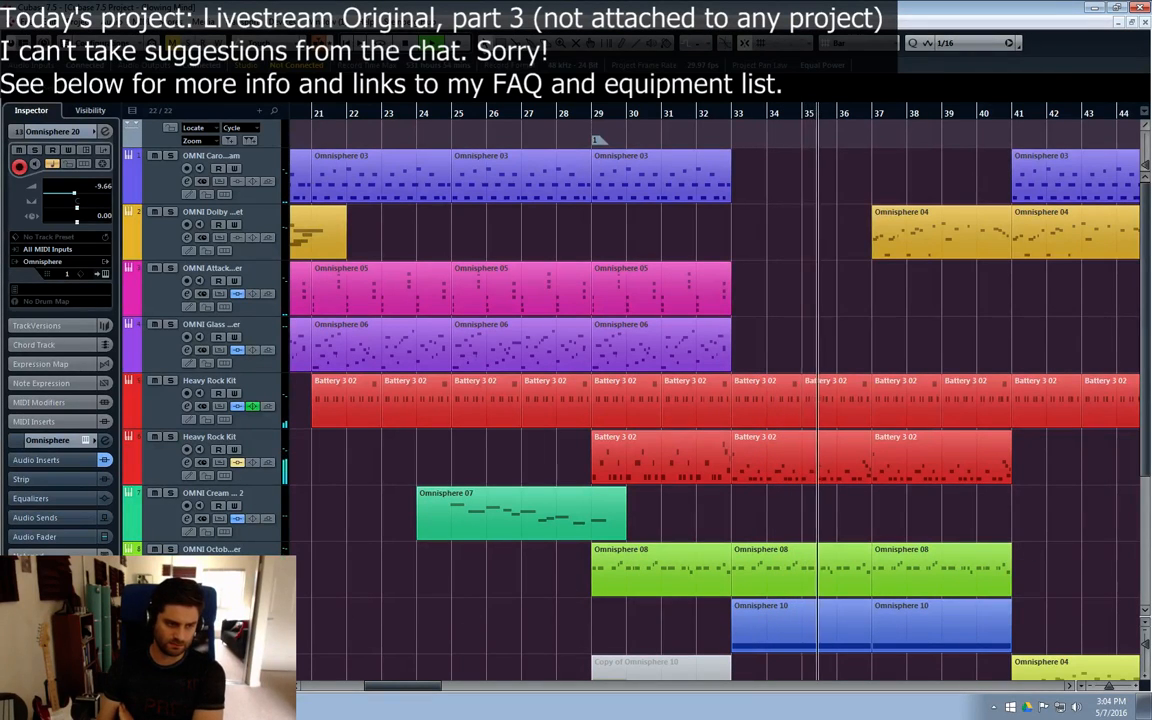
# Step: Copy the Omnisphere 10 part at bar 37 to bar 61 on the OMNI Platinum track
pyautogui.click(250, 614)
pyautogui.scroll(-2, 600, 557)
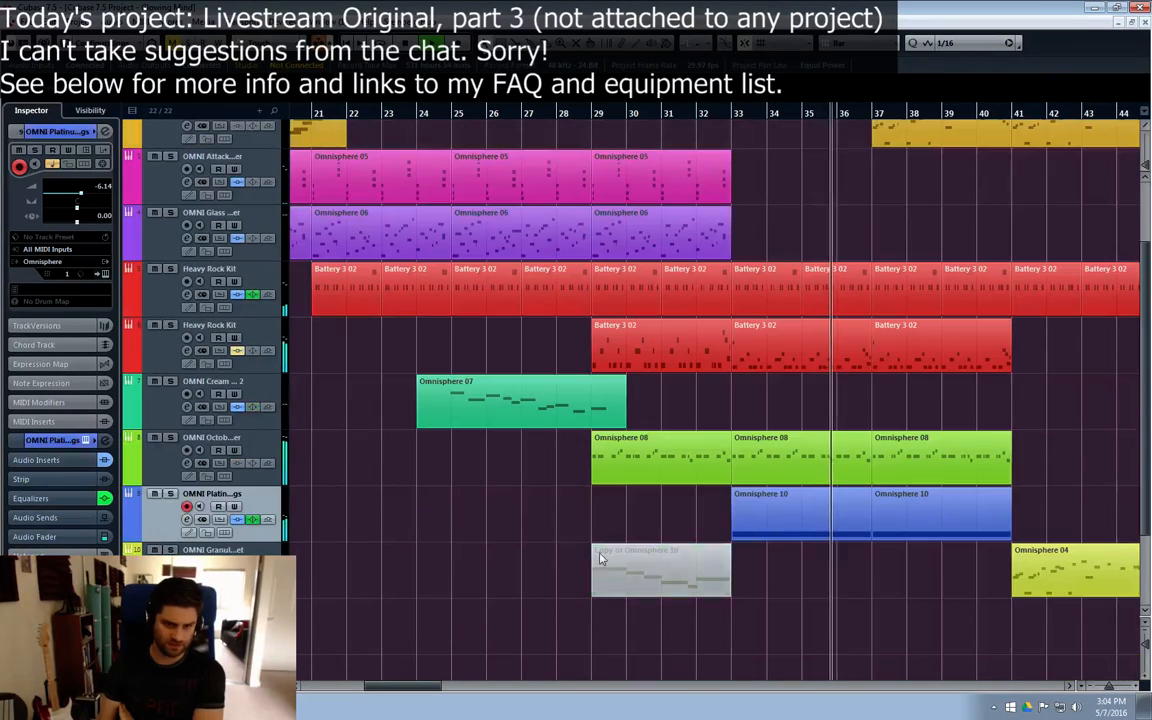
pyautogui.click(170, 494)
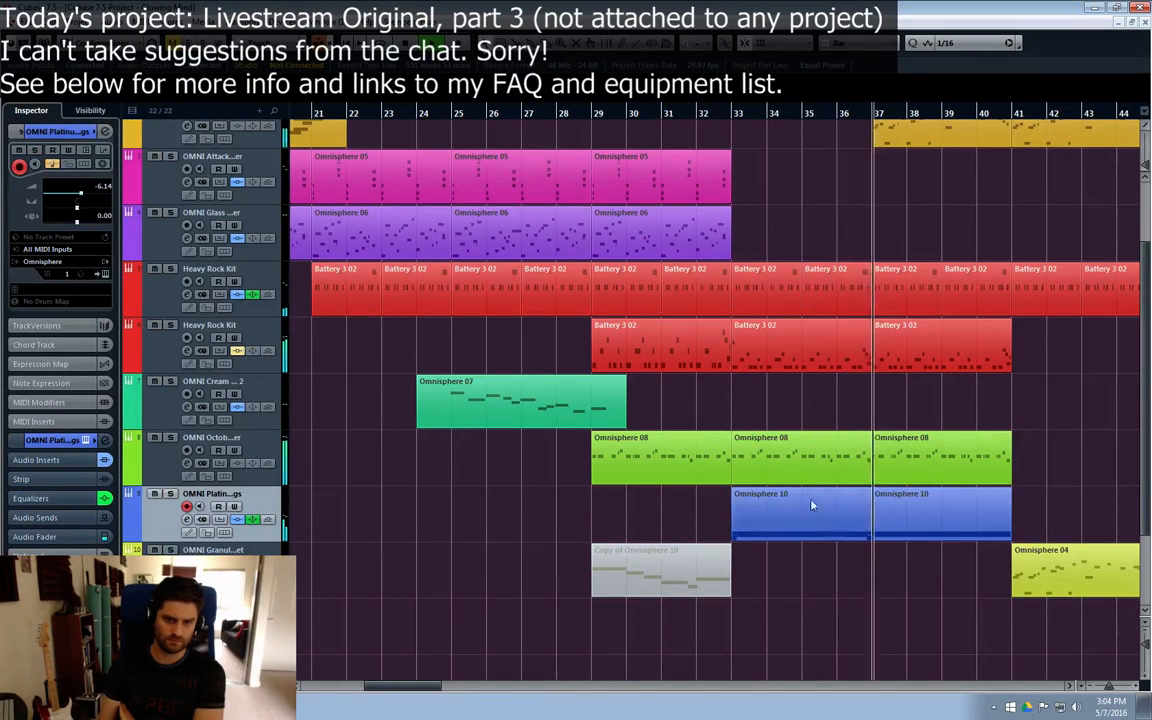
pyautogui.moveTo(393, 687); pyautogui.dragTo(416, 687)
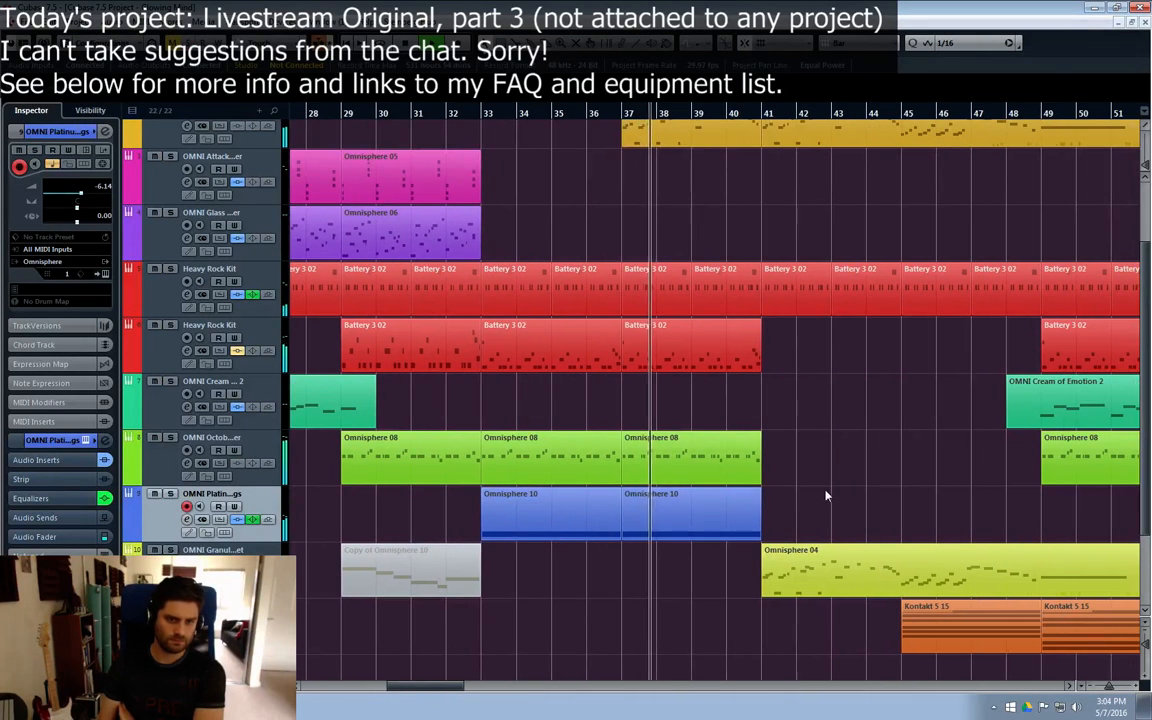
pyautogui.moveTo(660, 520); pyautogui.dragTo(995, 518)
pyautogui.moveTo(418, 687); pyautogui.dragTo(458, 660)
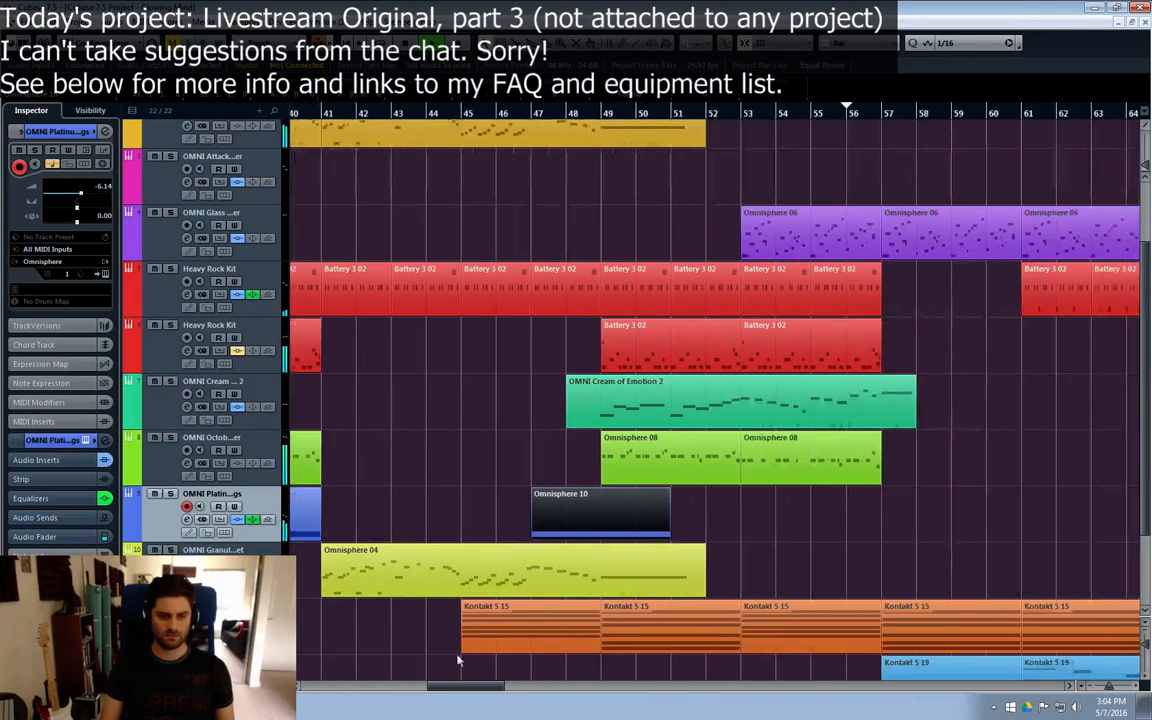
pyautogui.moveTo(537, 523); pyautogui.dragTo(1026, 520)
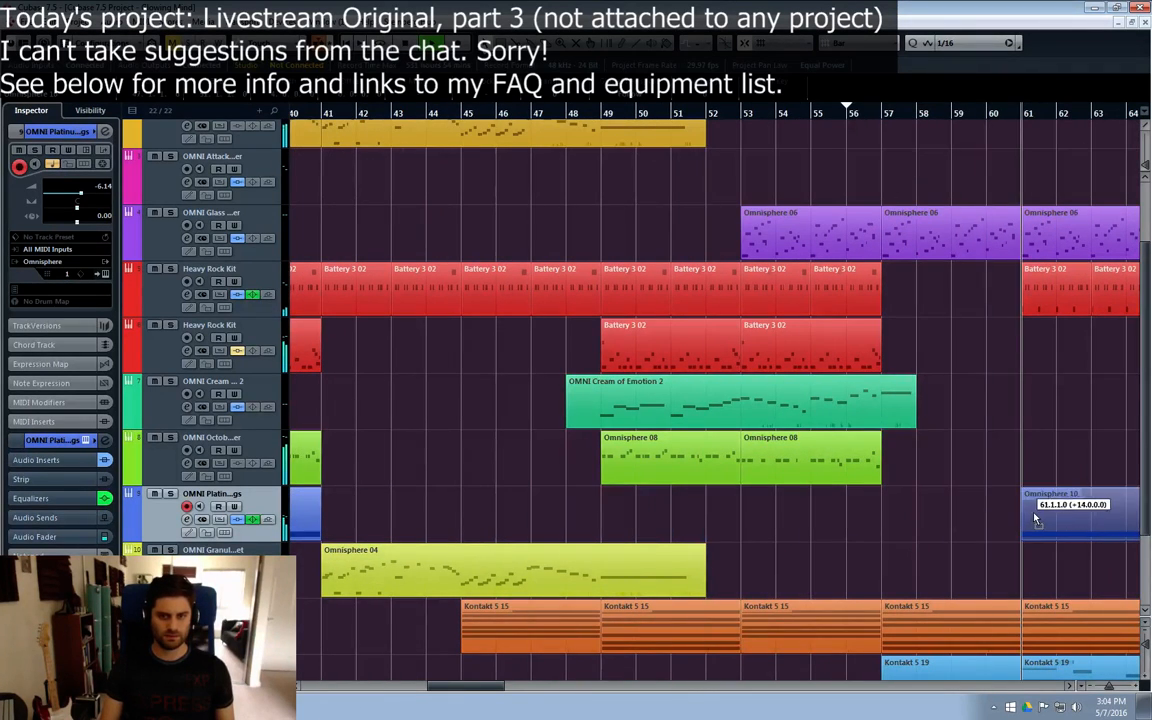
# Step: Follow playback from bar 43 into the section at bar 61 to hear the copied Omnisphere 10 part in context
pyautogui.moveTo(462, 688); pyautogui.dragTo(449, 690)
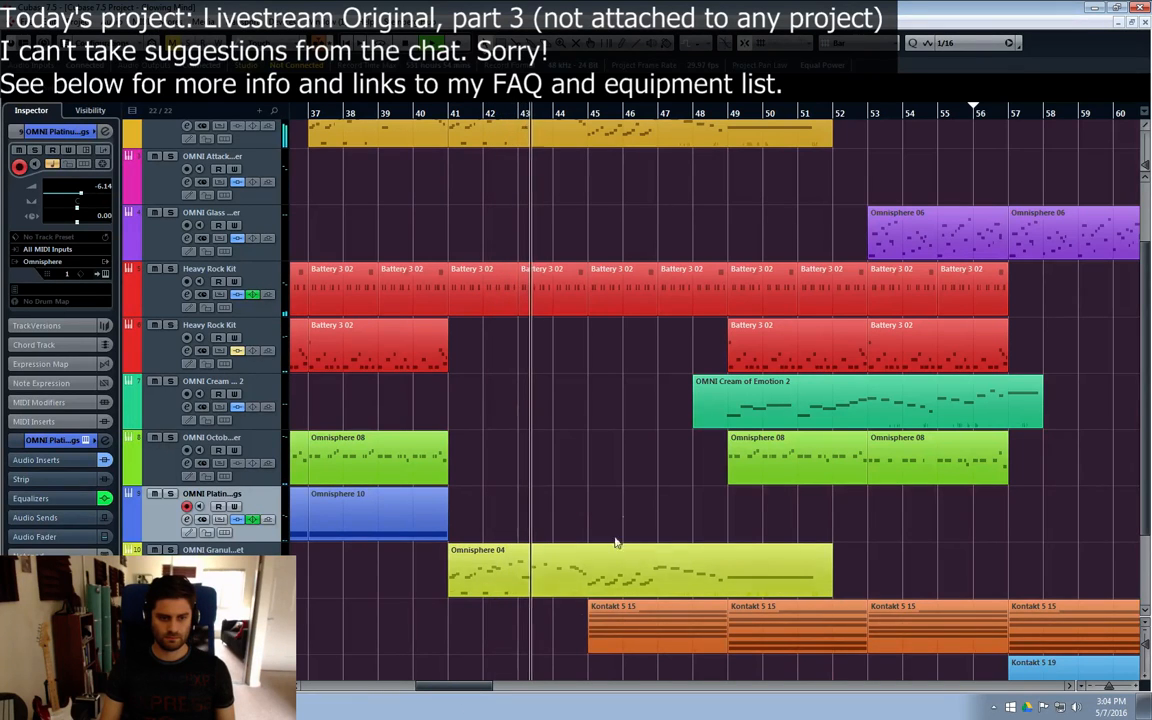
pyautogui.scroll(2, 620, 490)
pyautogui.scroll(-4, 612, 500)
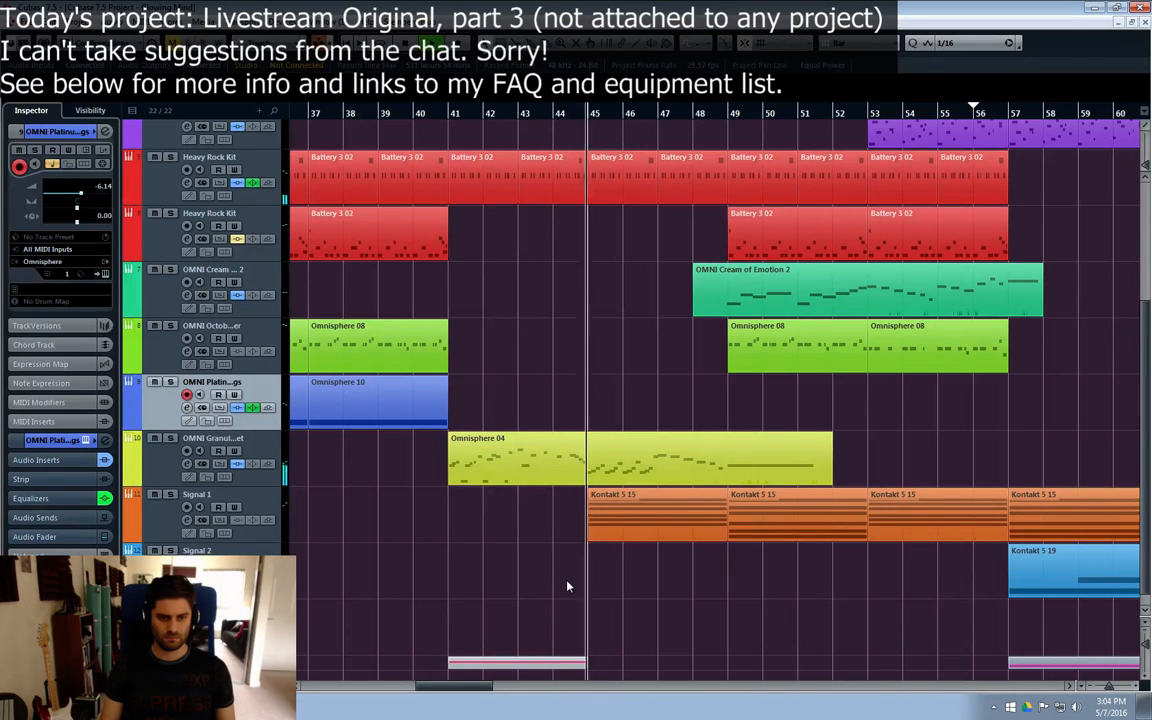
pyautogui.moveTo(456, 686); pyautogui.dragTo(473, 696)
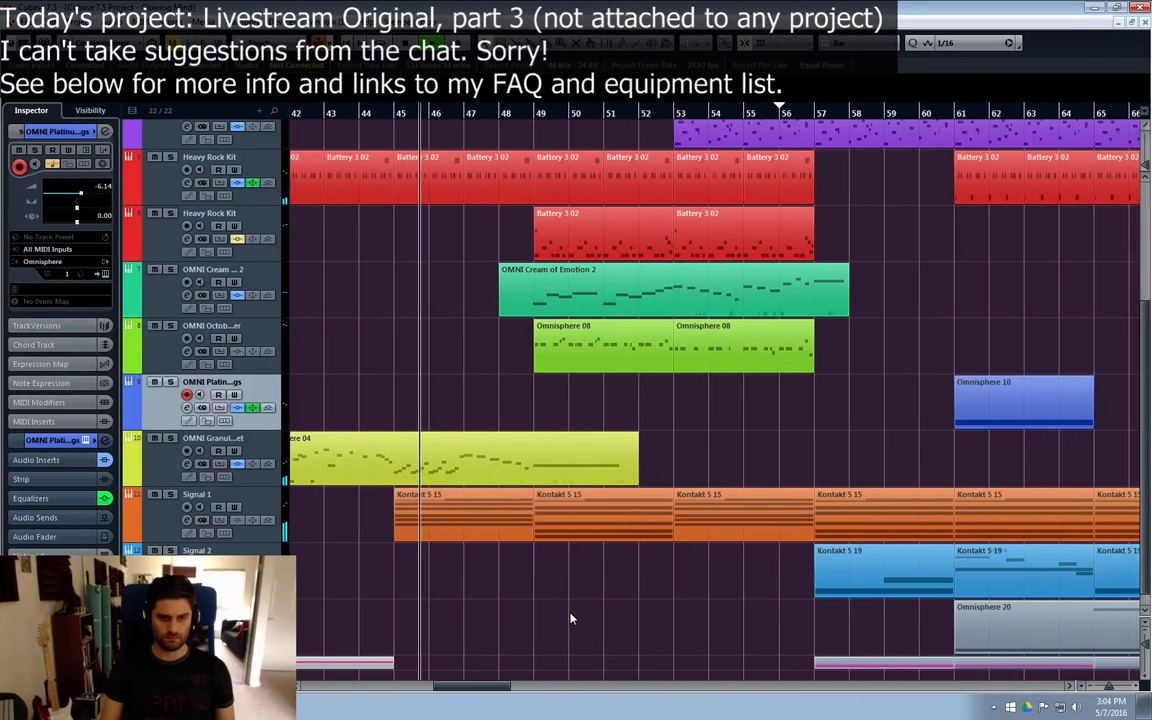
pyautogui.hscroll(3, 503, 690)
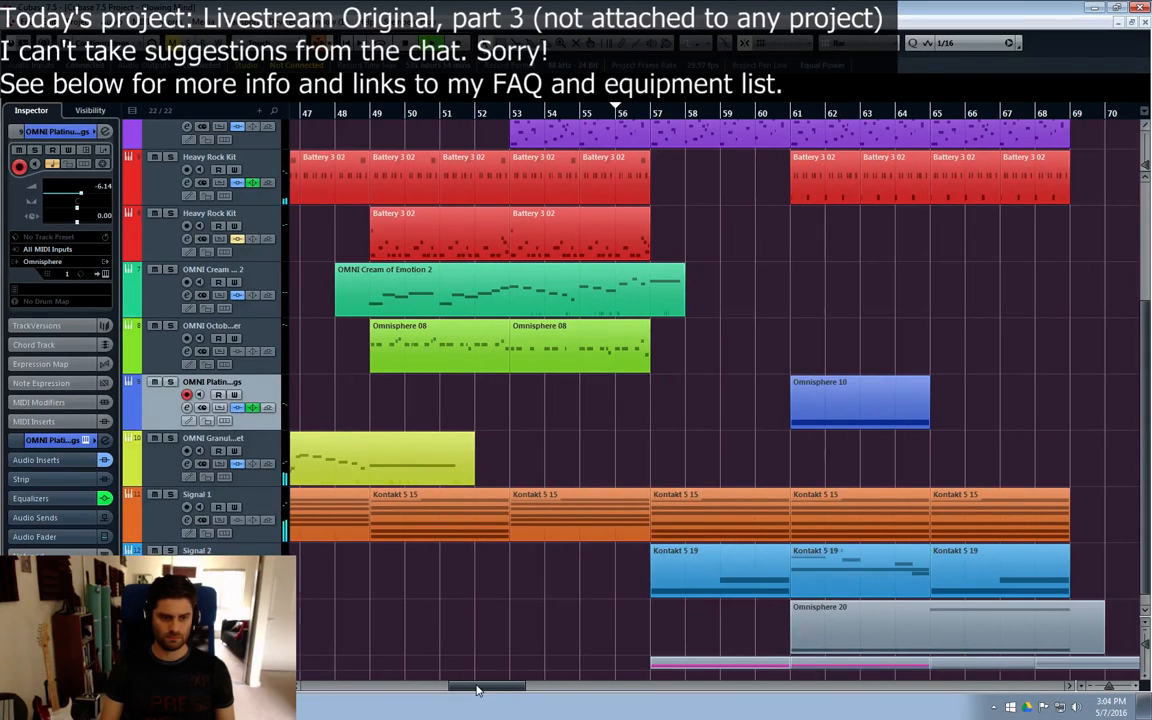
pyautogui.moveTo(478, 689); pyautogui.dragTo(468, 687)
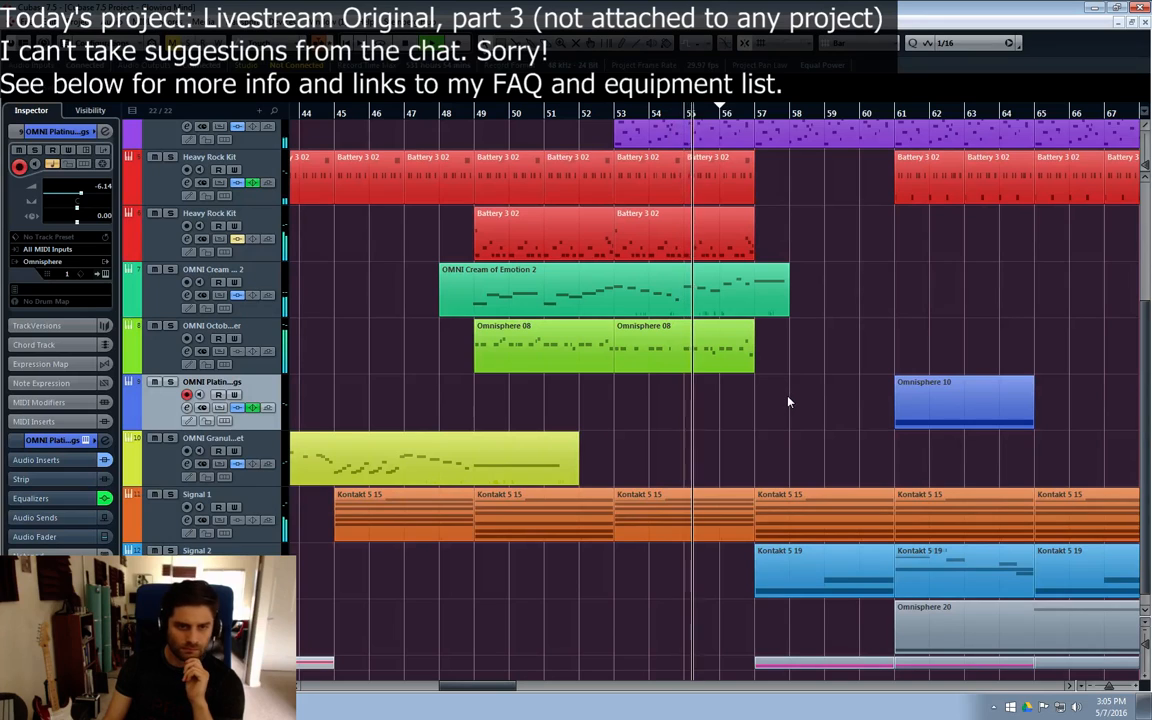
pyautogui.moveTo(467, 690); pyautogui.dragTo(483, 692)
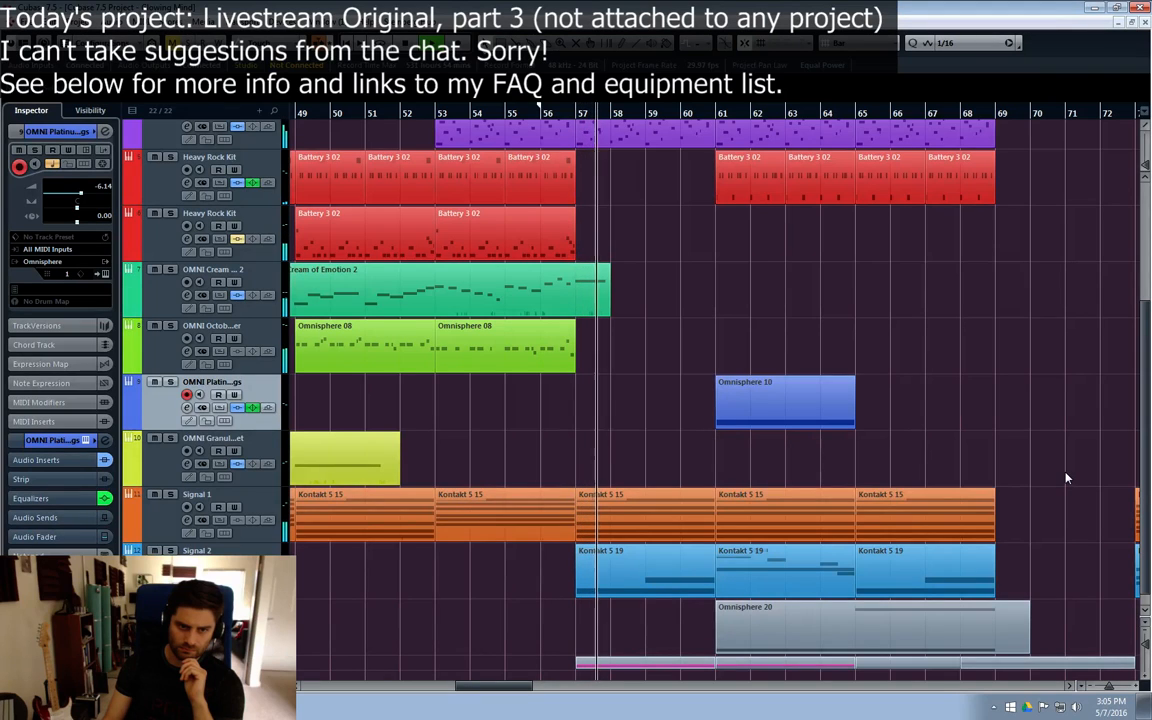
pyautogui.hscroll(3, 921, 442)
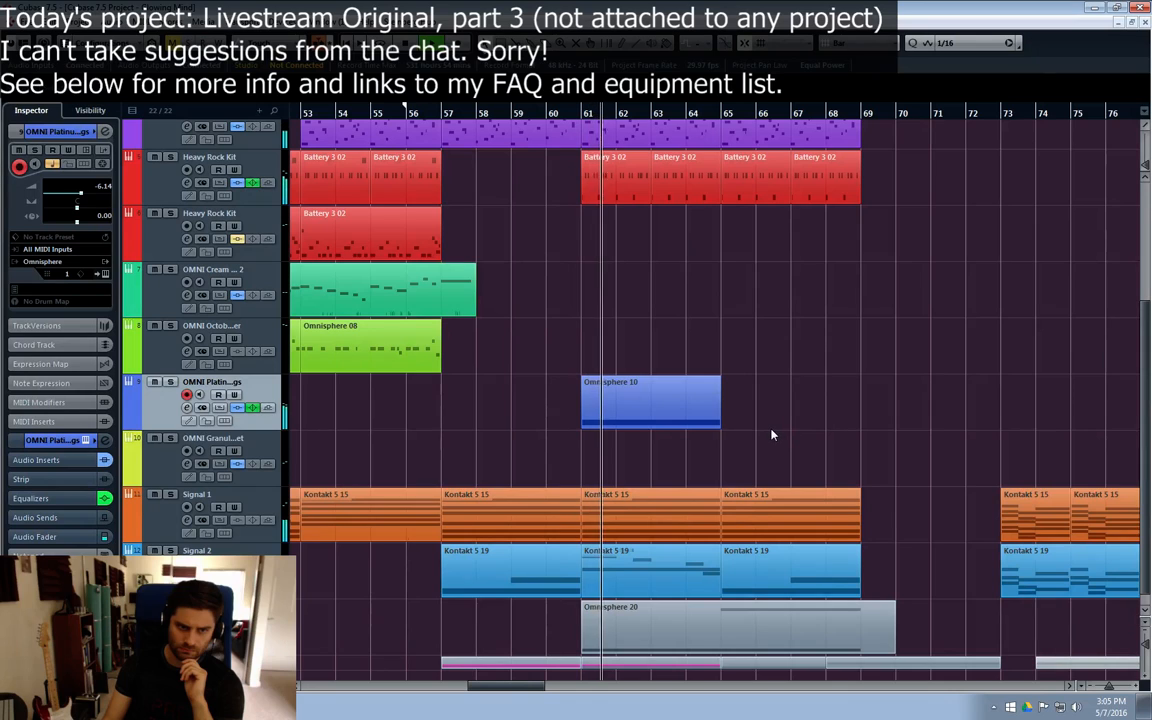
# Step: Mute the copied Omnisphere 10 part at bar 61, stop playback at bar 56, and delete the copy
pyautogui.click(660, 419)
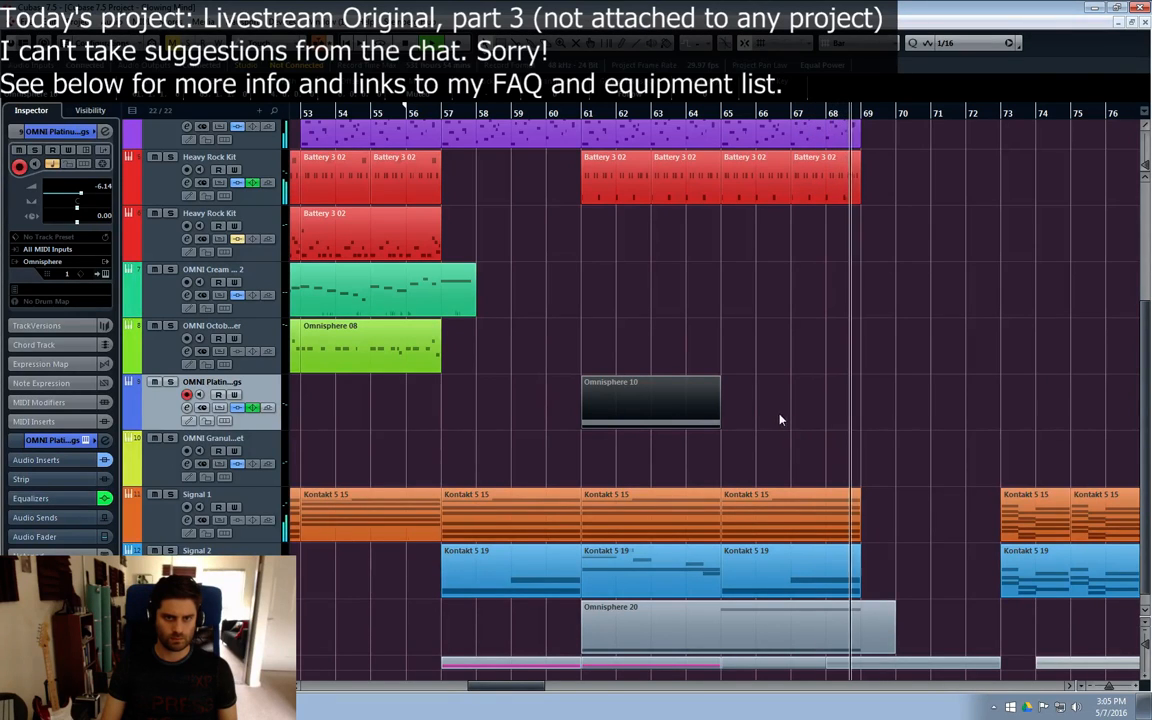
pyautogui.press('space')
pyautogui.click(656, 370)
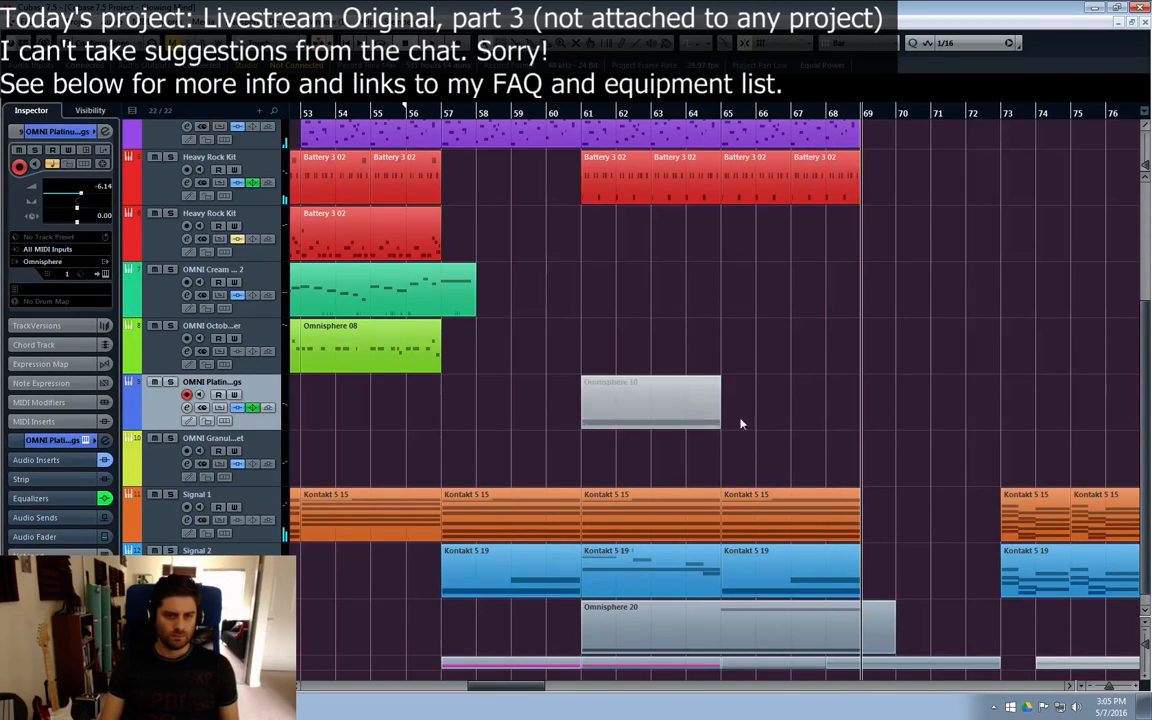
pyautogui.click(406, 110)
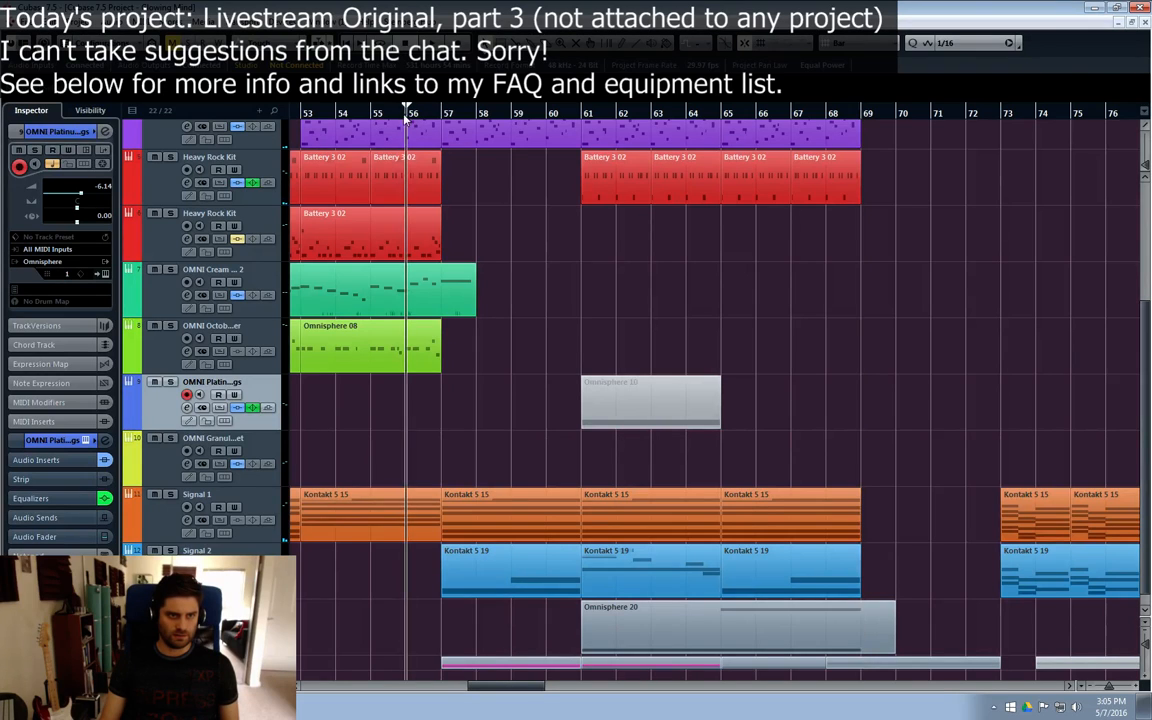
pyautogui.press('Delete')
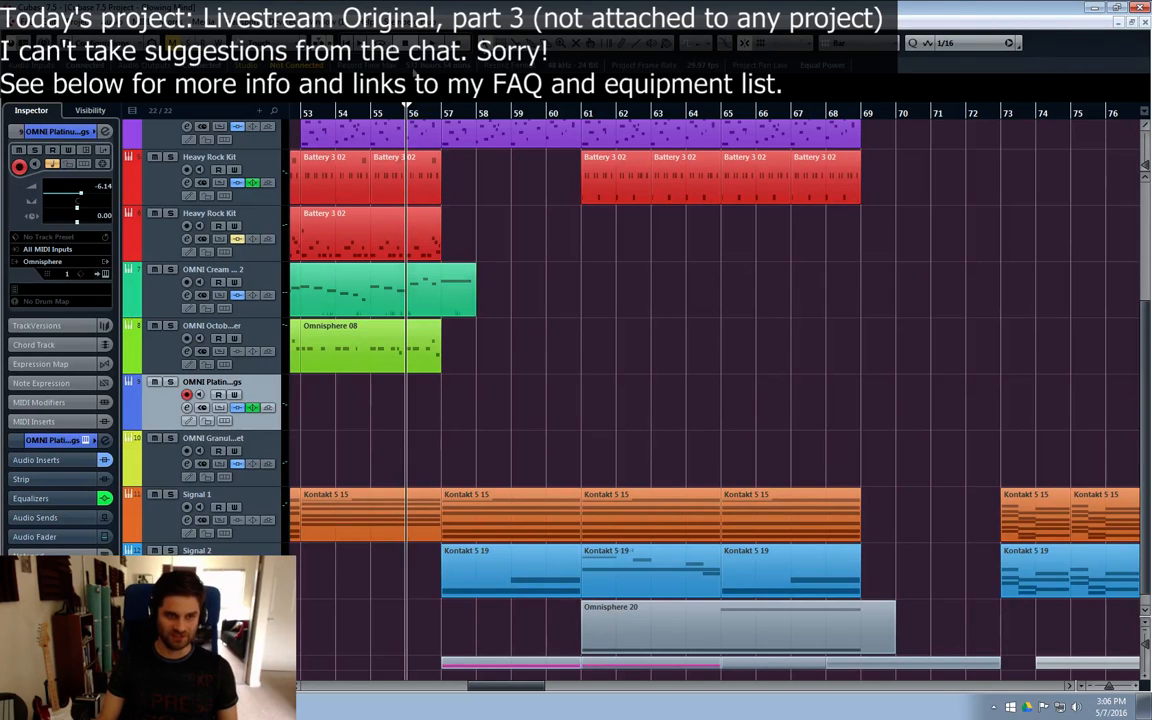
# Step: Move the playback position back to bar 49 and select the Omnisphere 20 track
pyautogui.click(380, 112)
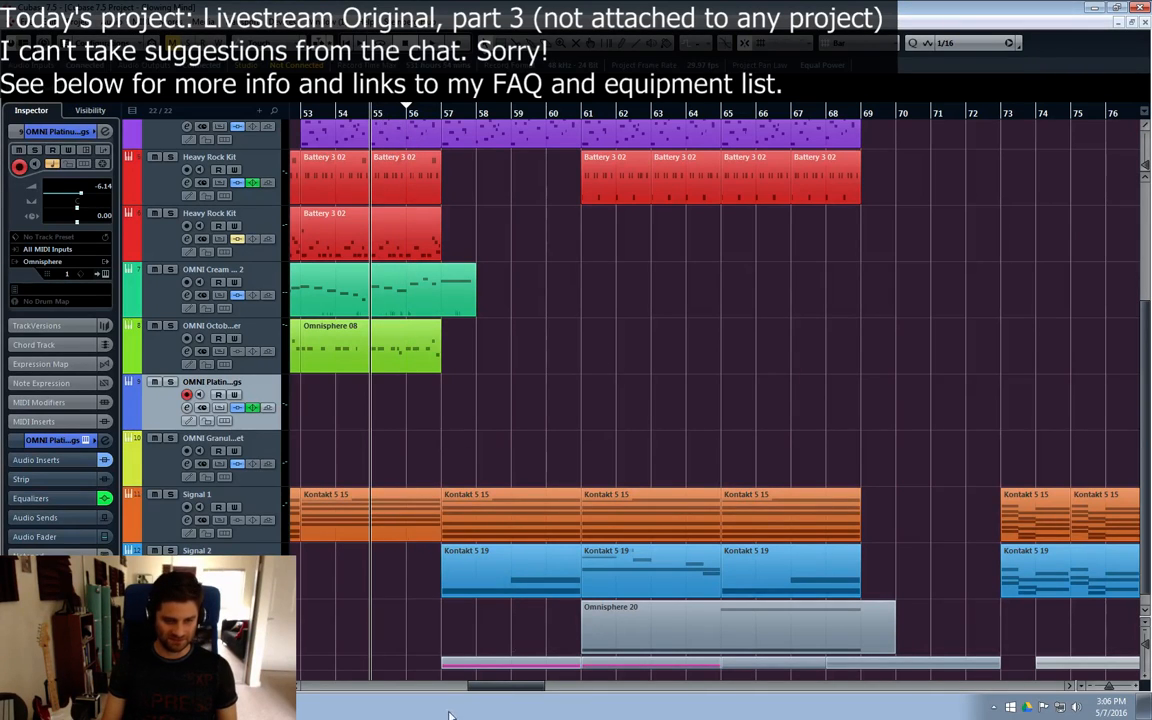
pyautogui.moveTo(490, 695); pyautogui.dragTo(493, 692)
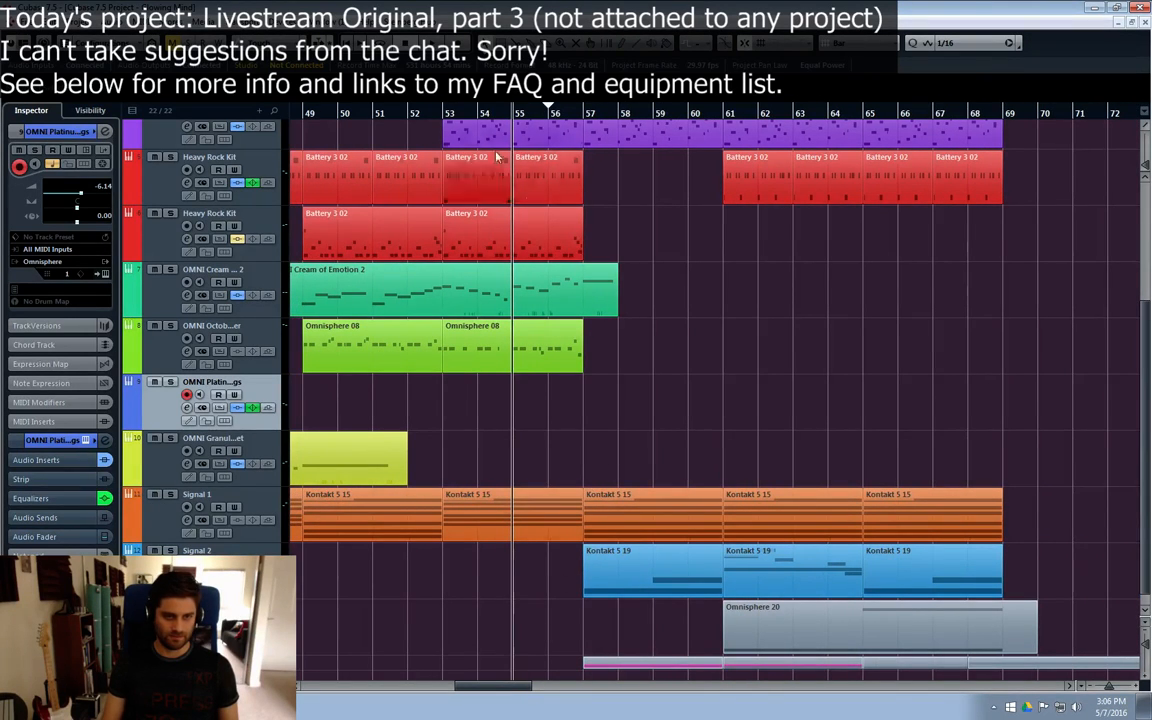
pyautogui.click(445, 118)
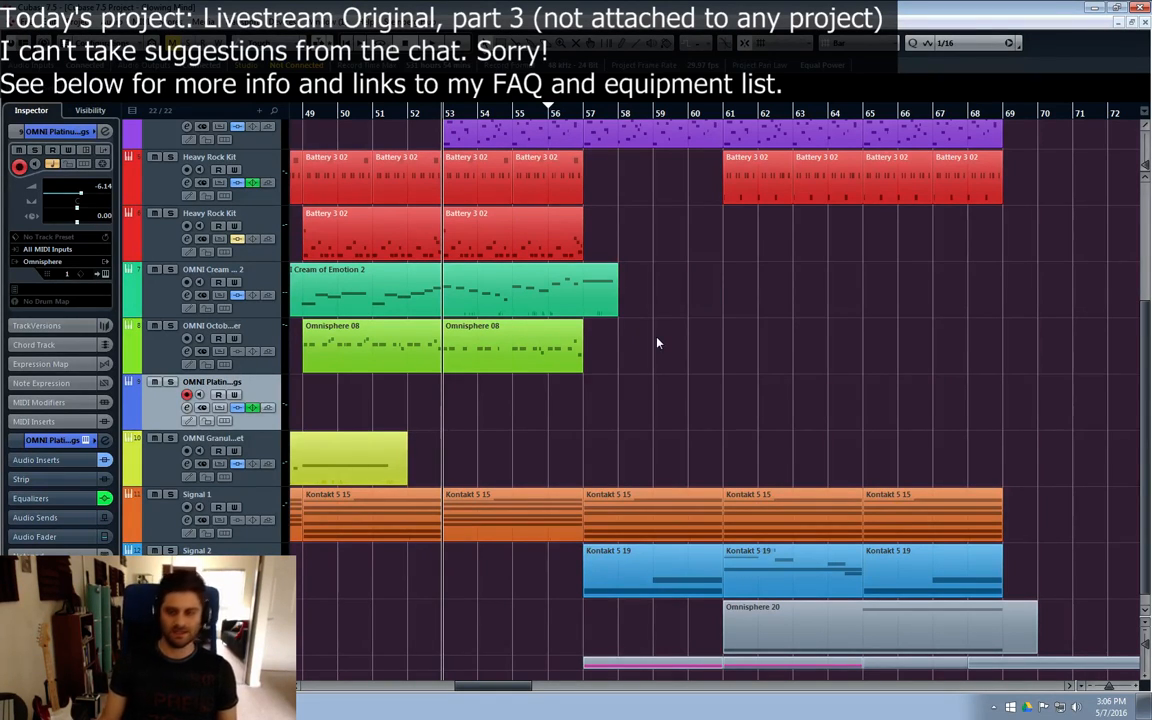
pyautogui.scroll(-1, 472, 455)
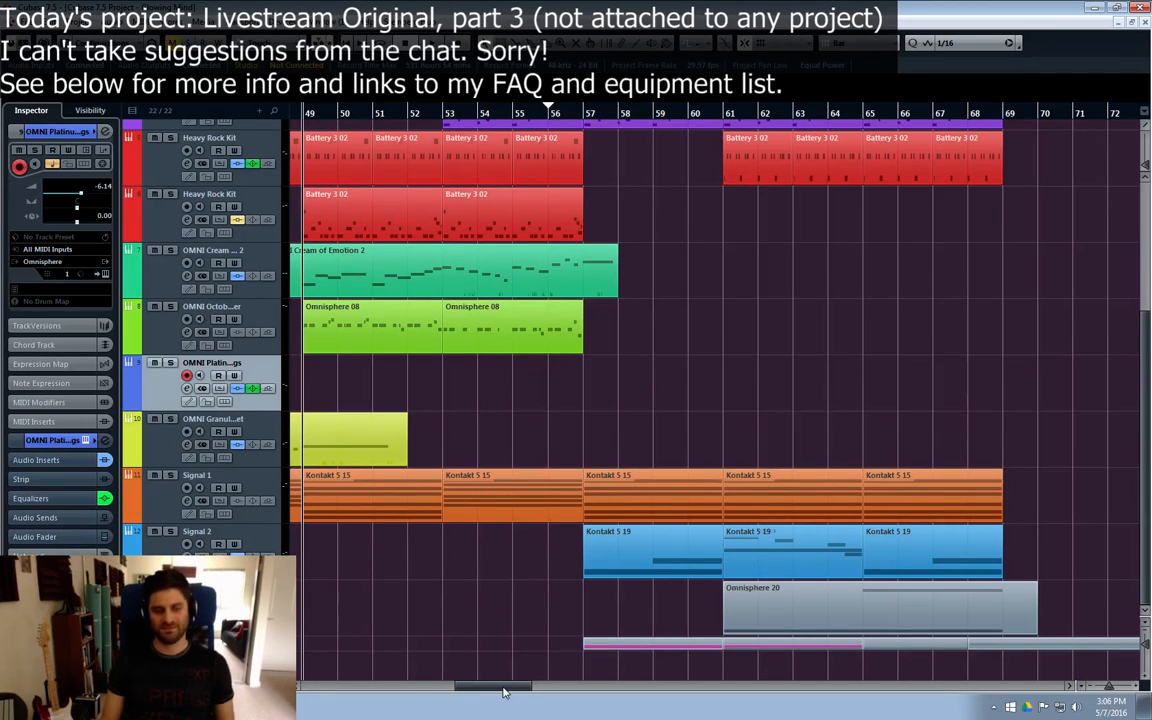
pyautogui.moveTo(501, 688); pyautogui.dragTo(490, 690)
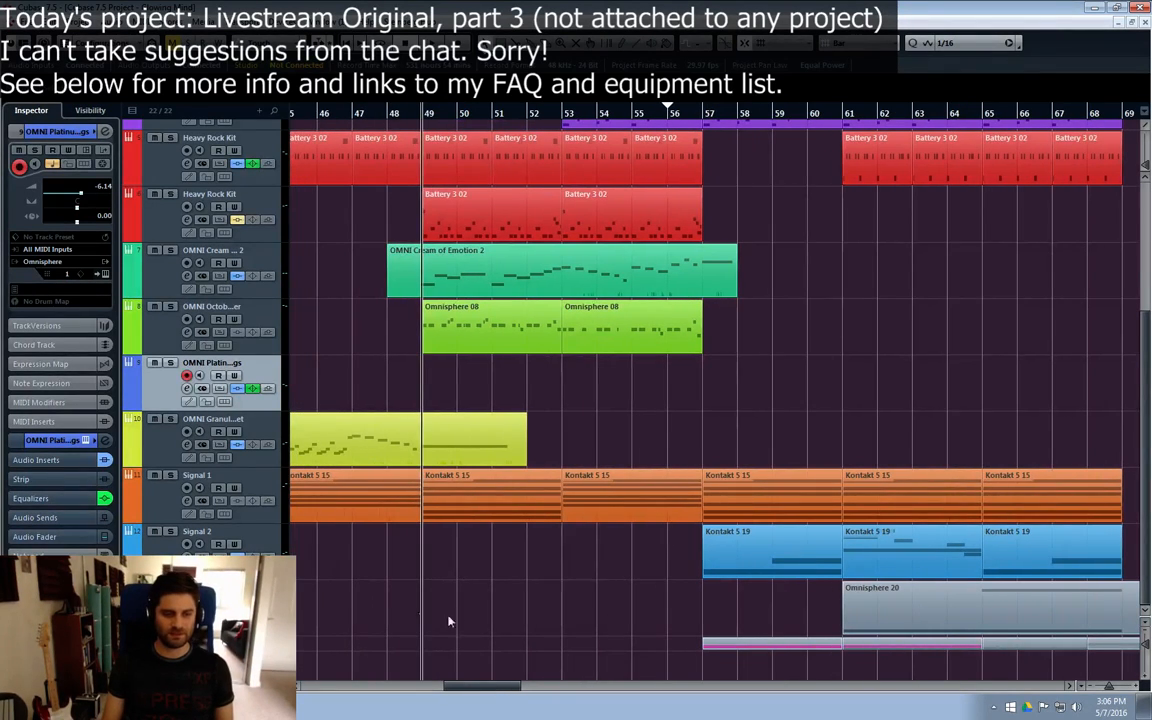
pyautogui.click(220, 606)
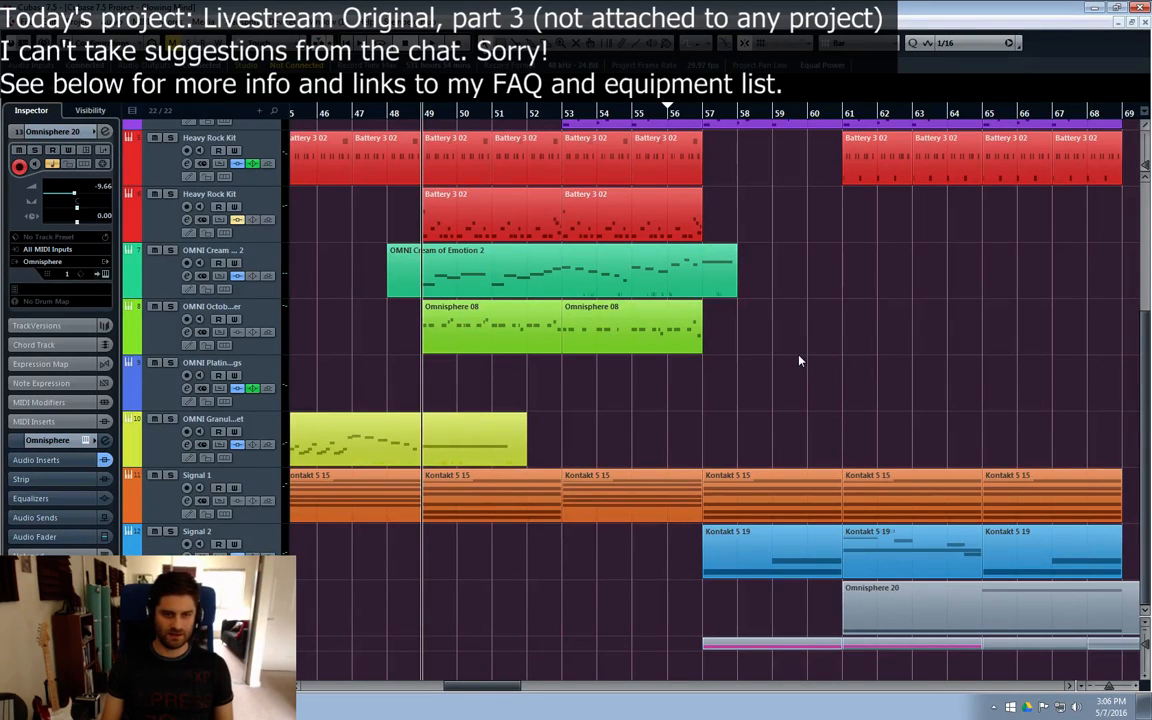
pyautogui.moveTo(800, 356); pyautogui.dragTo(805, 420)
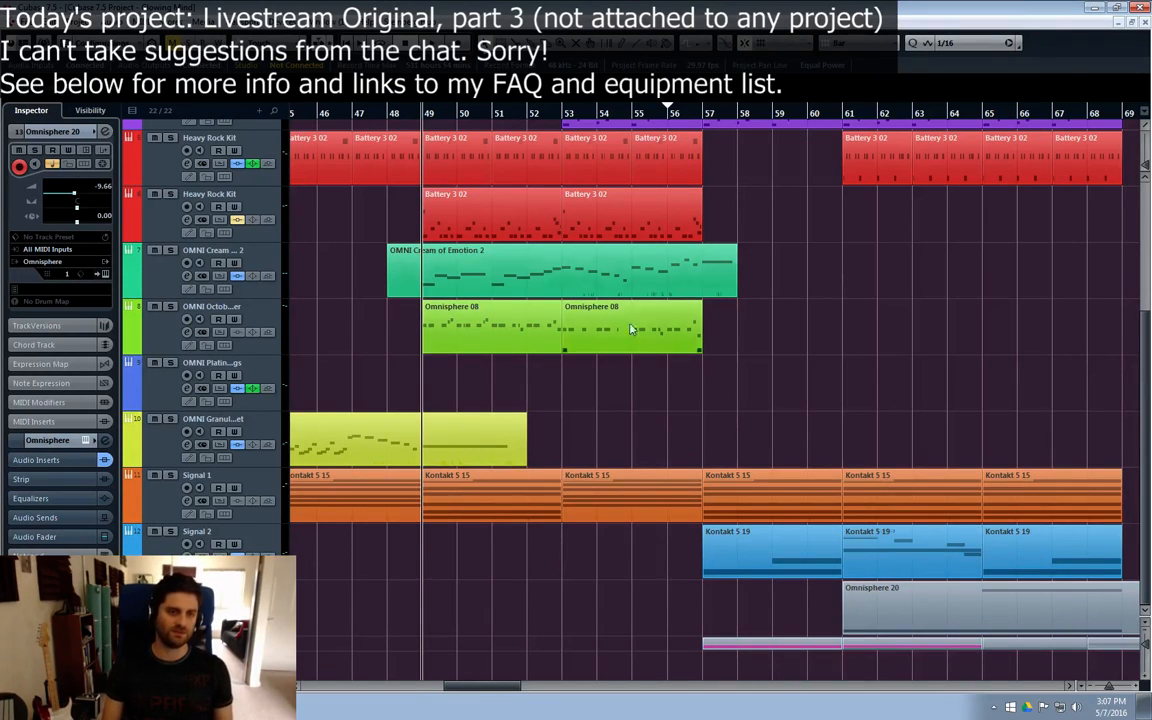
# Step: Play the arrangement from bar 48, following it towards the Omnisphere 20 part at bar 61
pyautogui.click(388, 118)
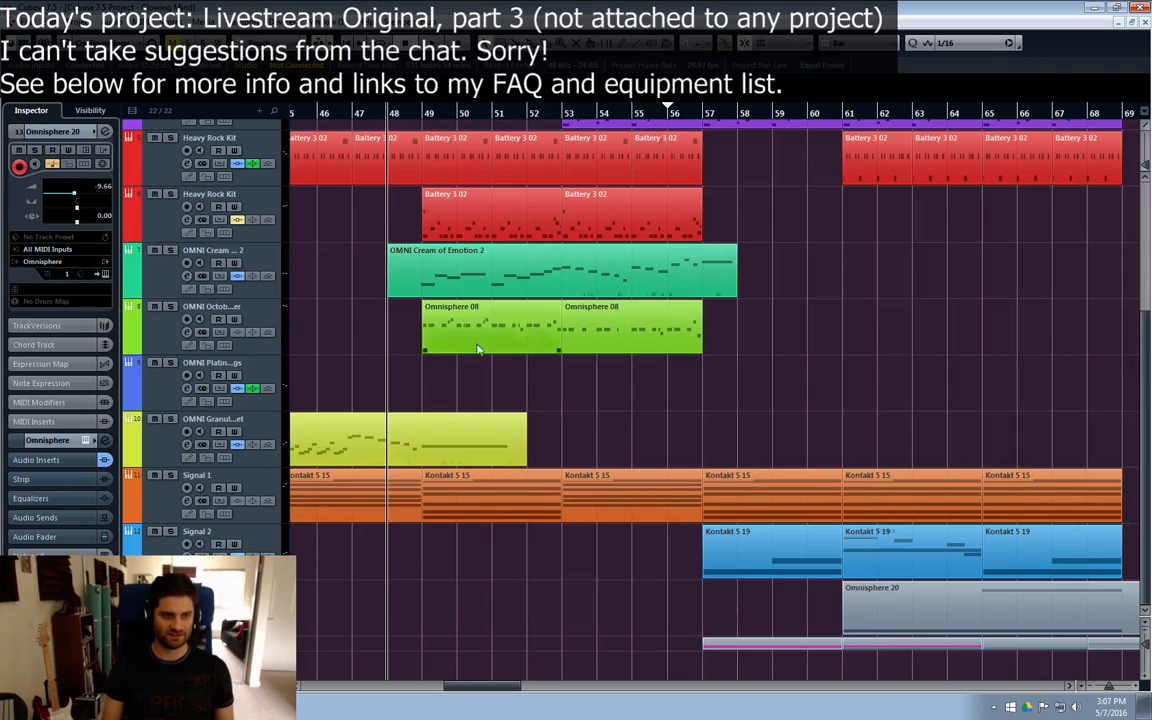
pyautogui.click(793, 302)
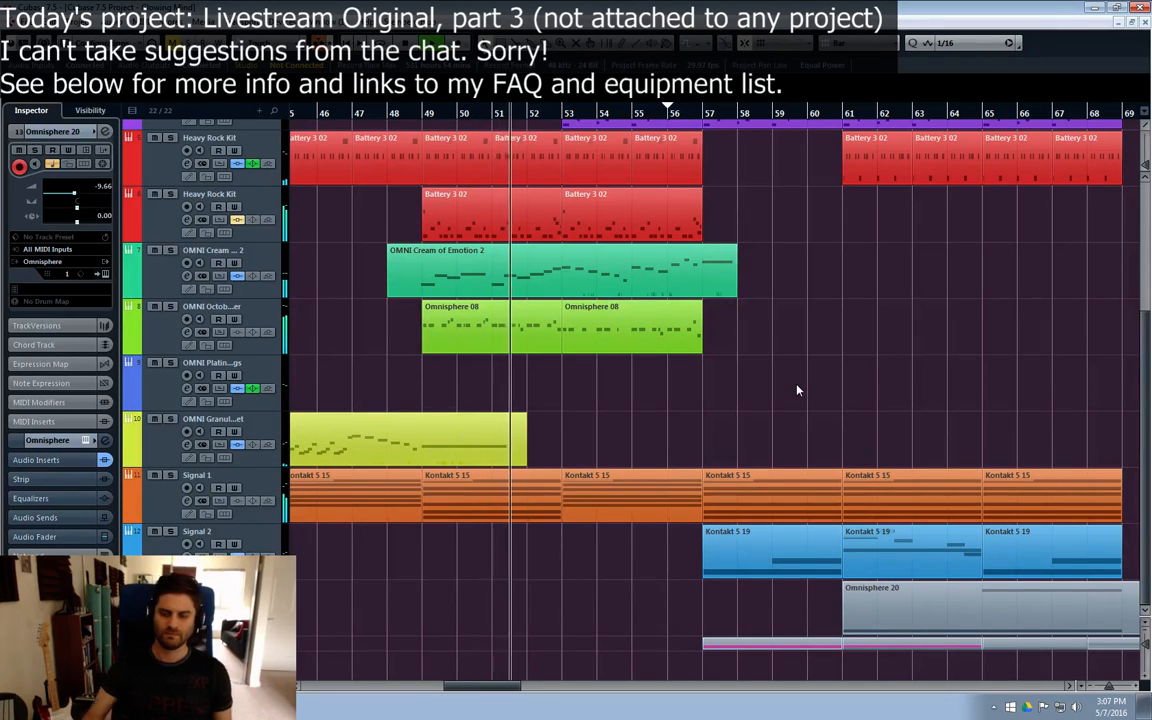
pyautogui.scroll(2, 850, 400)
pyautogui.scroll(-2, 846, 437)
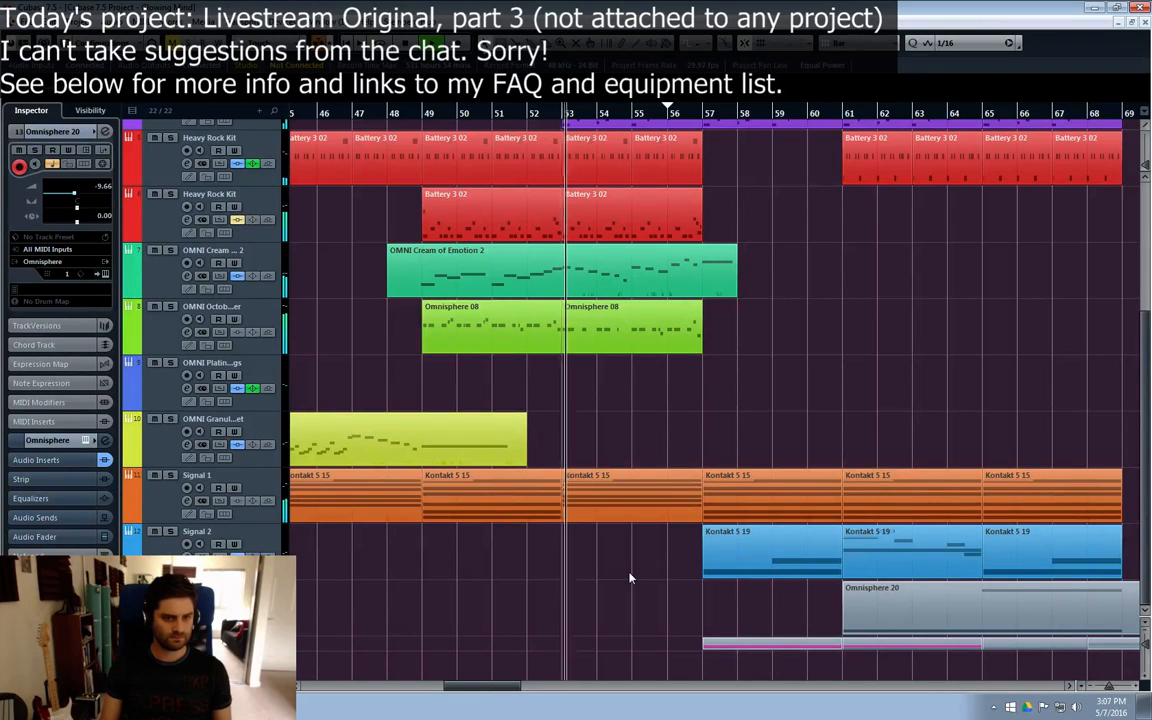
pyautogui.moveTo(500, 687); pyautogui.dragTo(526, 688)
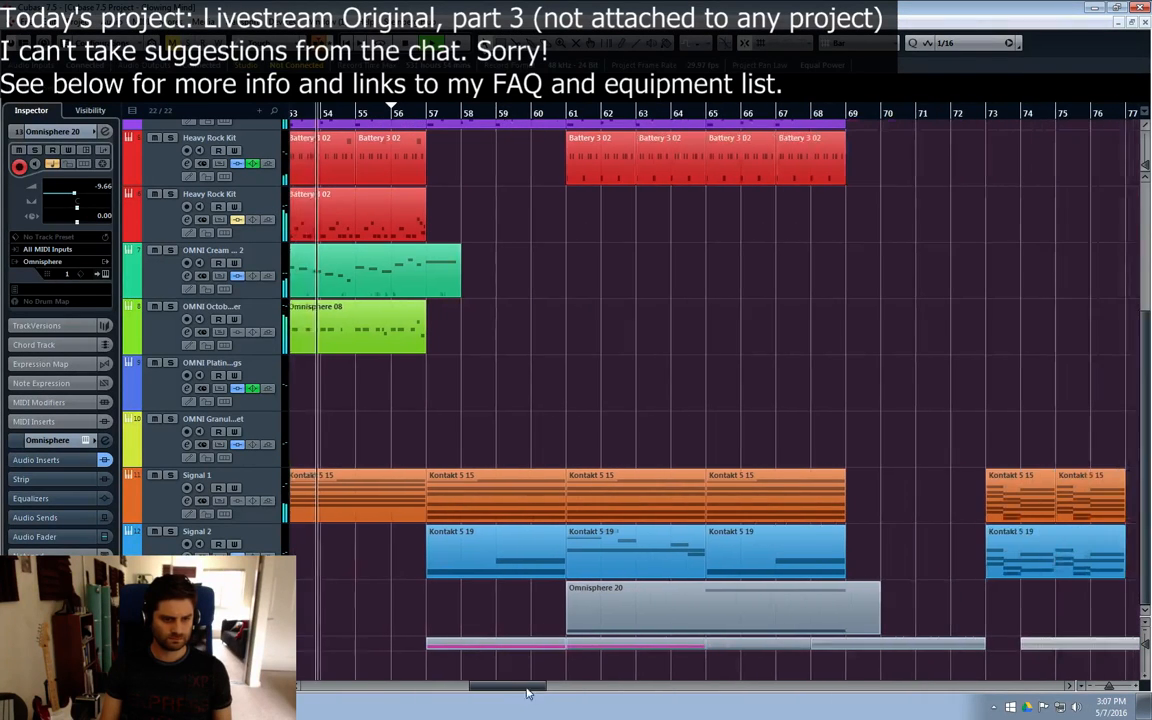
# Step: Solo the Signal 1 track, play it from bar 57 to about bar 59, and turn the solo off again
pyautogui.click(160, 500)
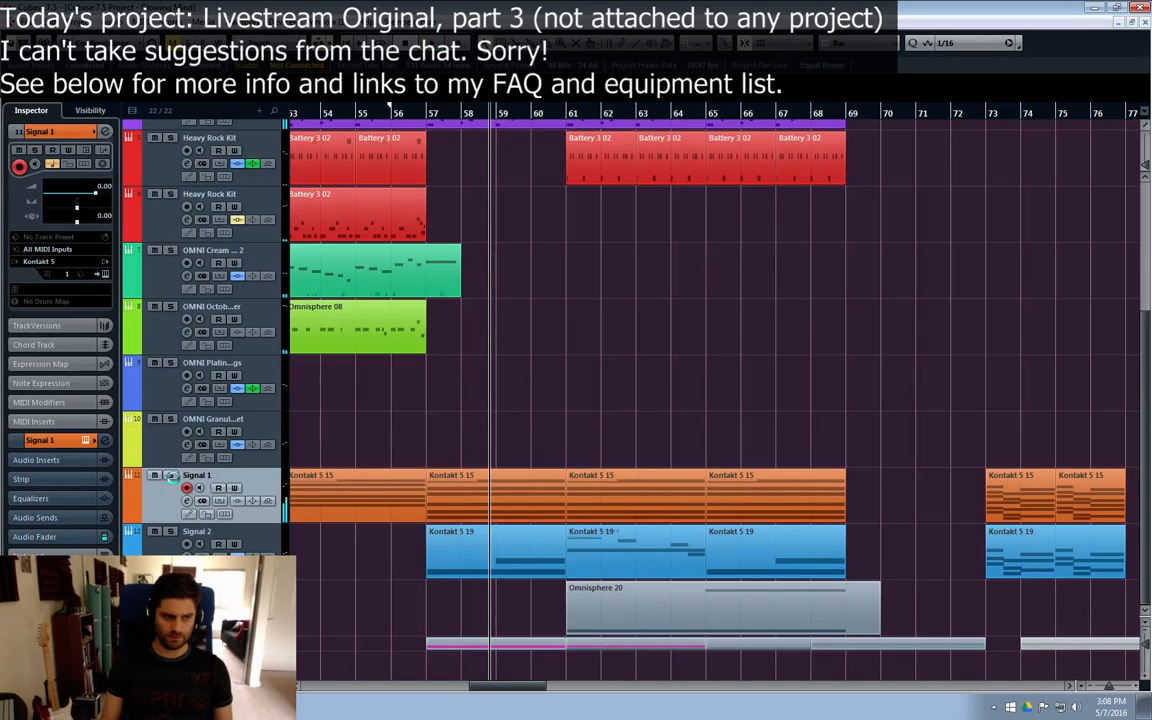
pyautogui.click(171, 476)
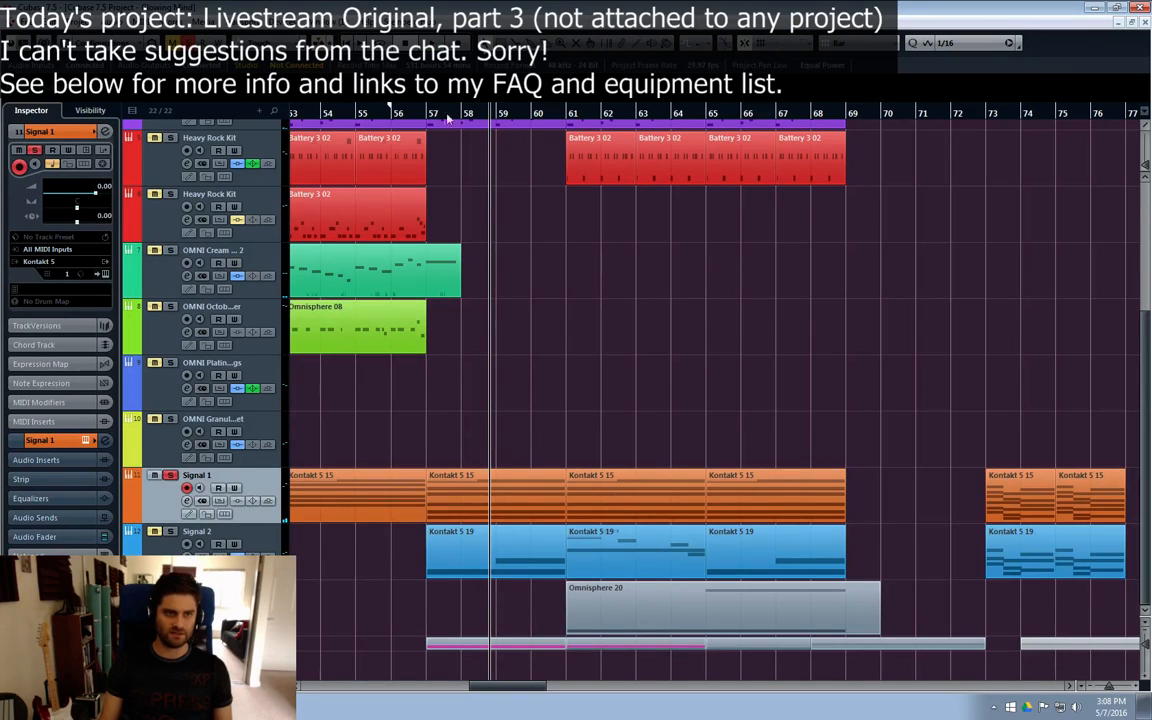
pyautogui.press('space')
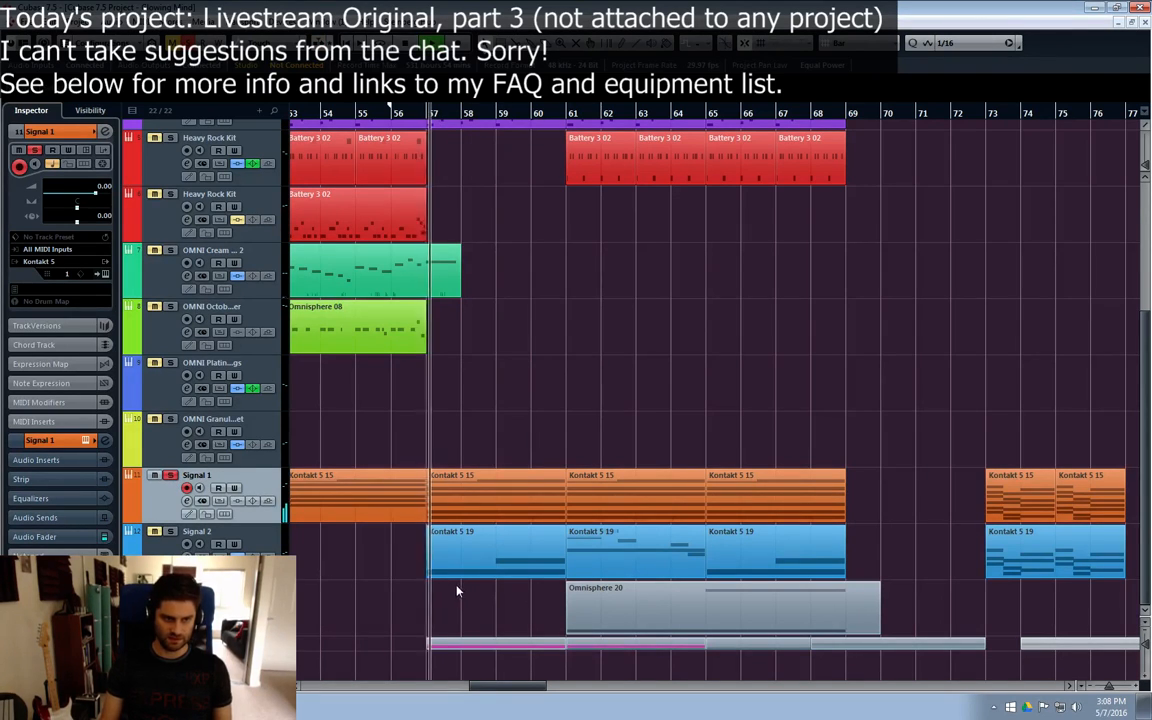
pyautogui.press('space')
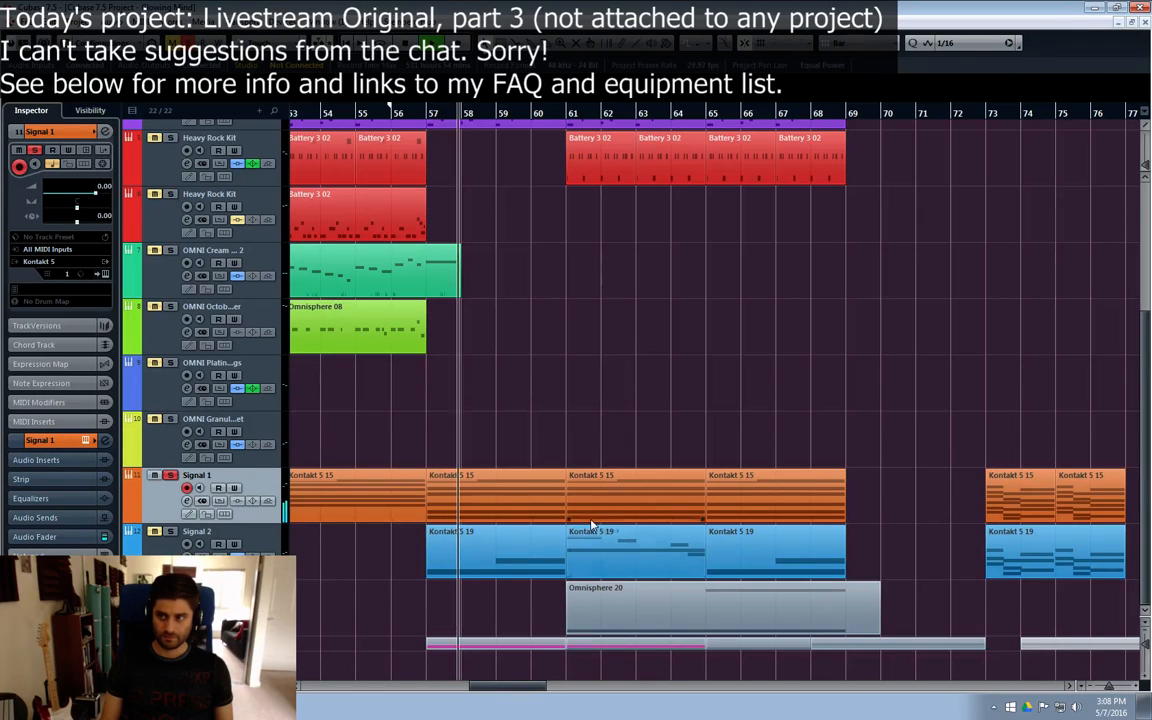
pyautogui.click(171, 478)
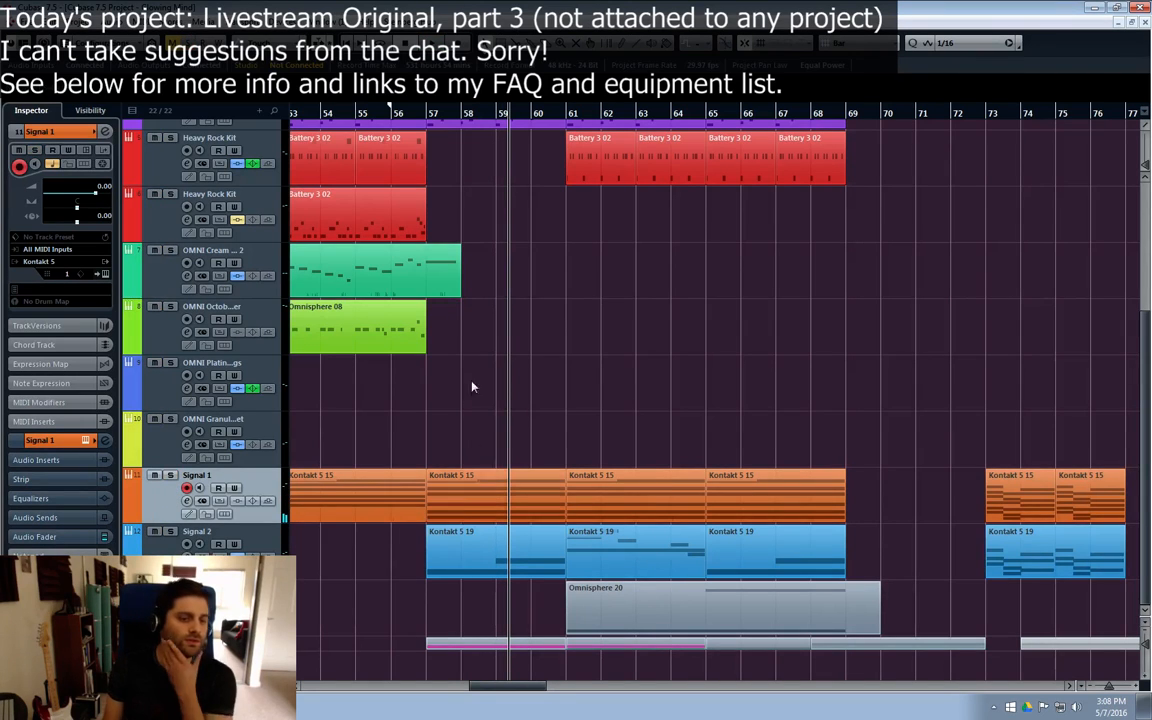
# Step: Duplicate the Signal 1 track with all its Kontakt parts
pyautogui.rightClick(140, 500)
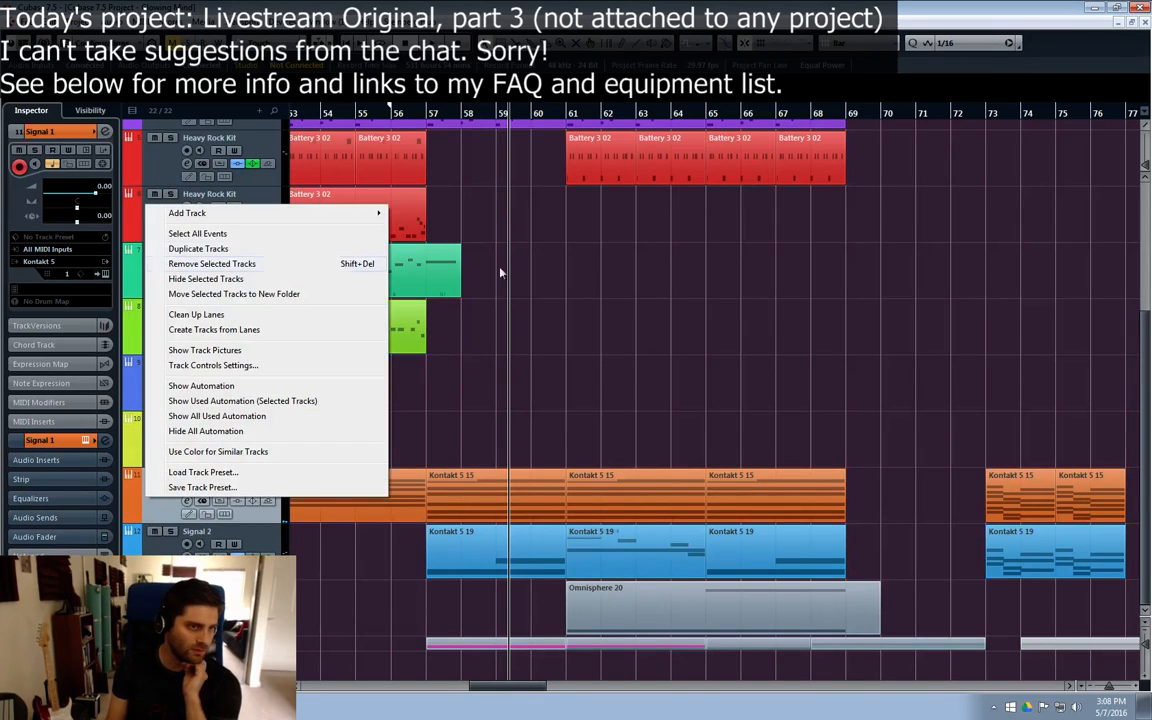
pyautogui.click(572, 313)
pyautogui.rightClick(160, 519)
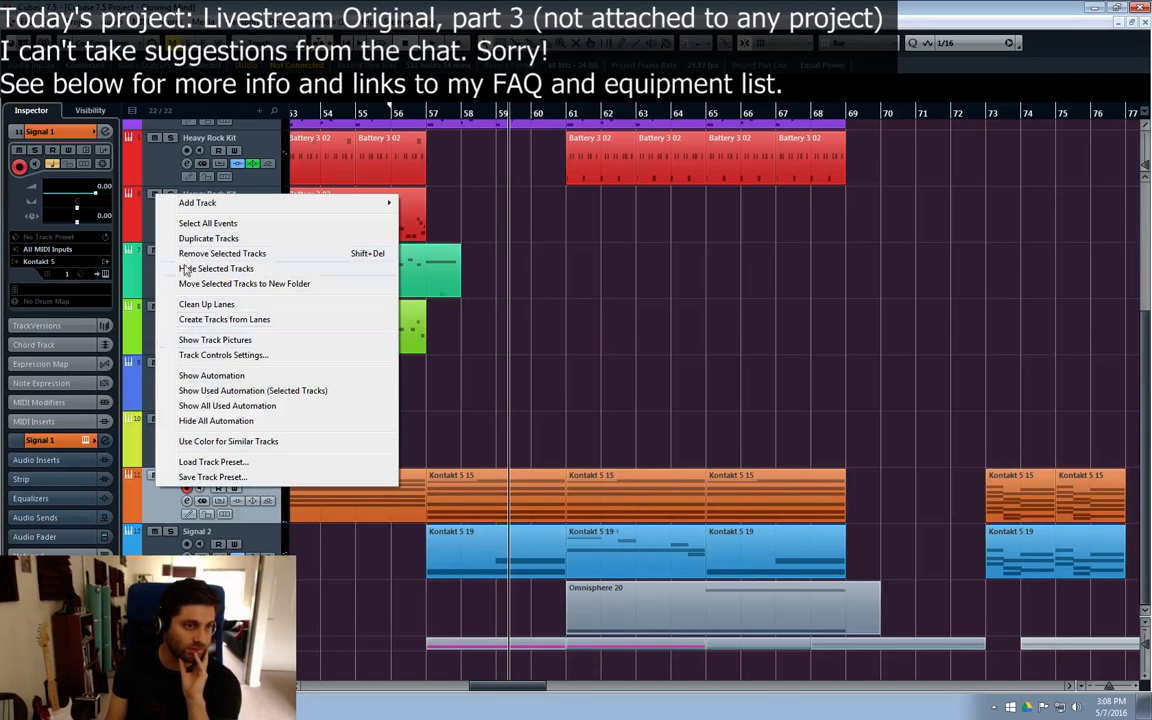
pyautogui.click(232, 240)
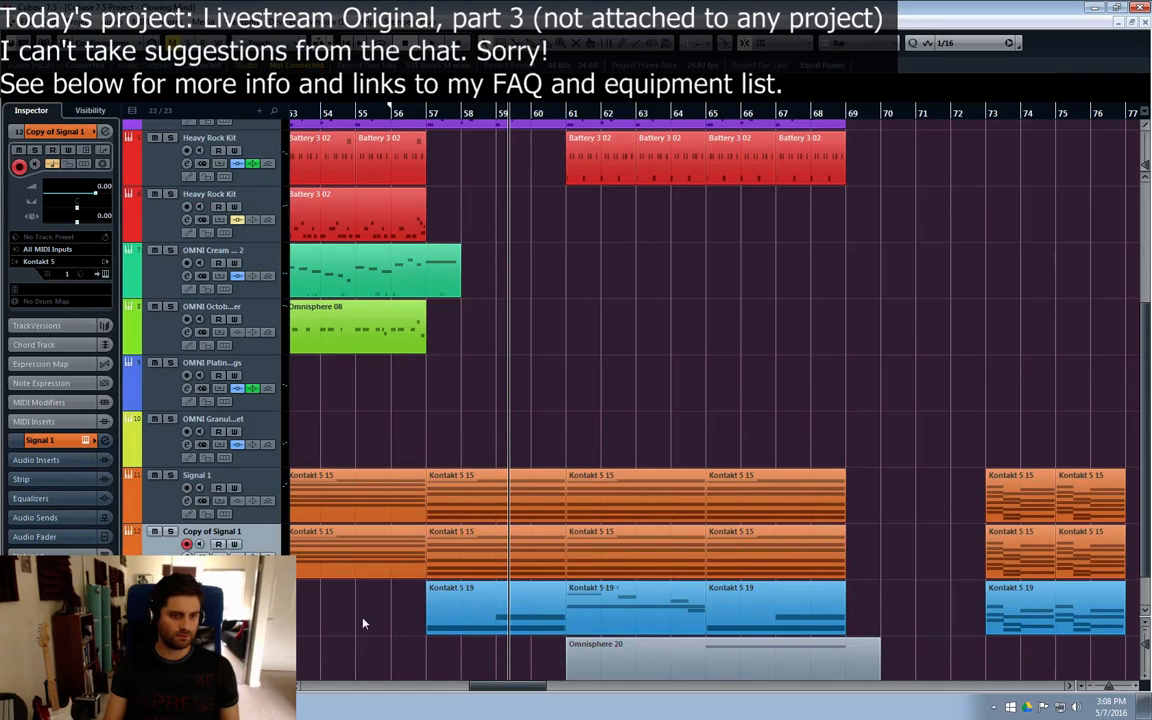
# Step: Delete the Kontakt 5 15 parts before bar 61 on the duplicated Signal 1 track
pyautogui.moveTo(510, 690); pyautogui.dragTo(475, 690)
pyautogui.moveTo(373, 563); pyautogui.dragTo(725, 571)
pyautogui.press('Delete')
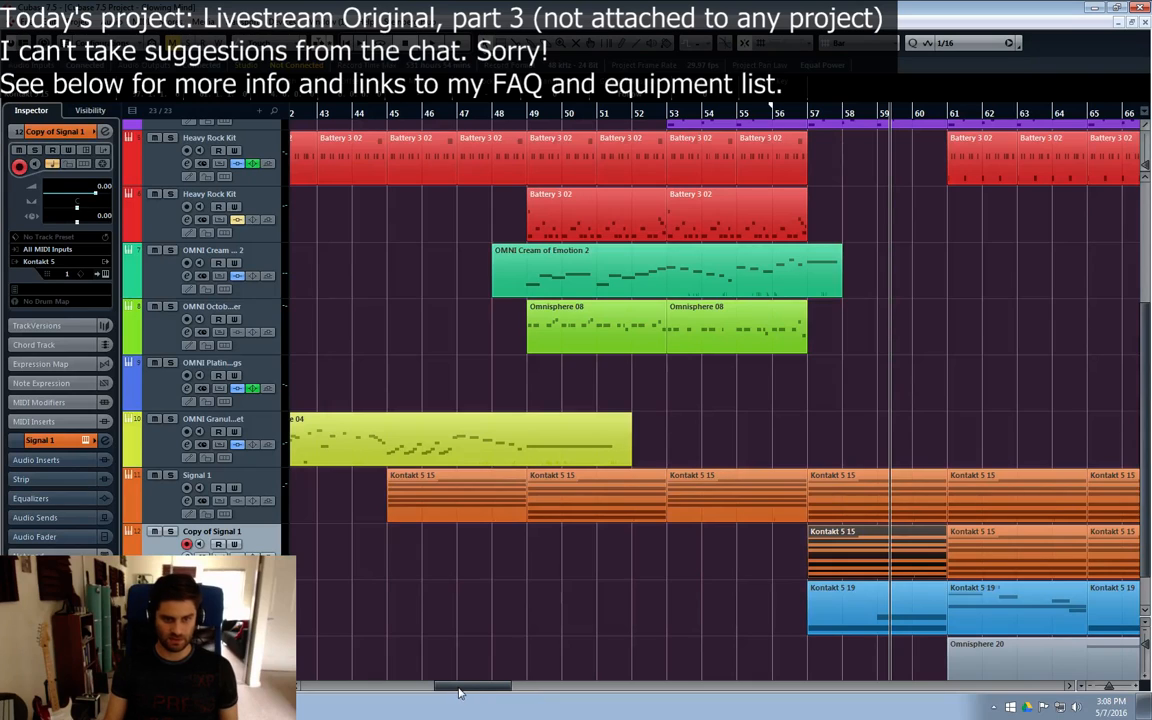
pyautogui.hscroll(3, 420, 625)
pyautogui.moveTo(558, 567); pyautogui.dragTo(698, 567)
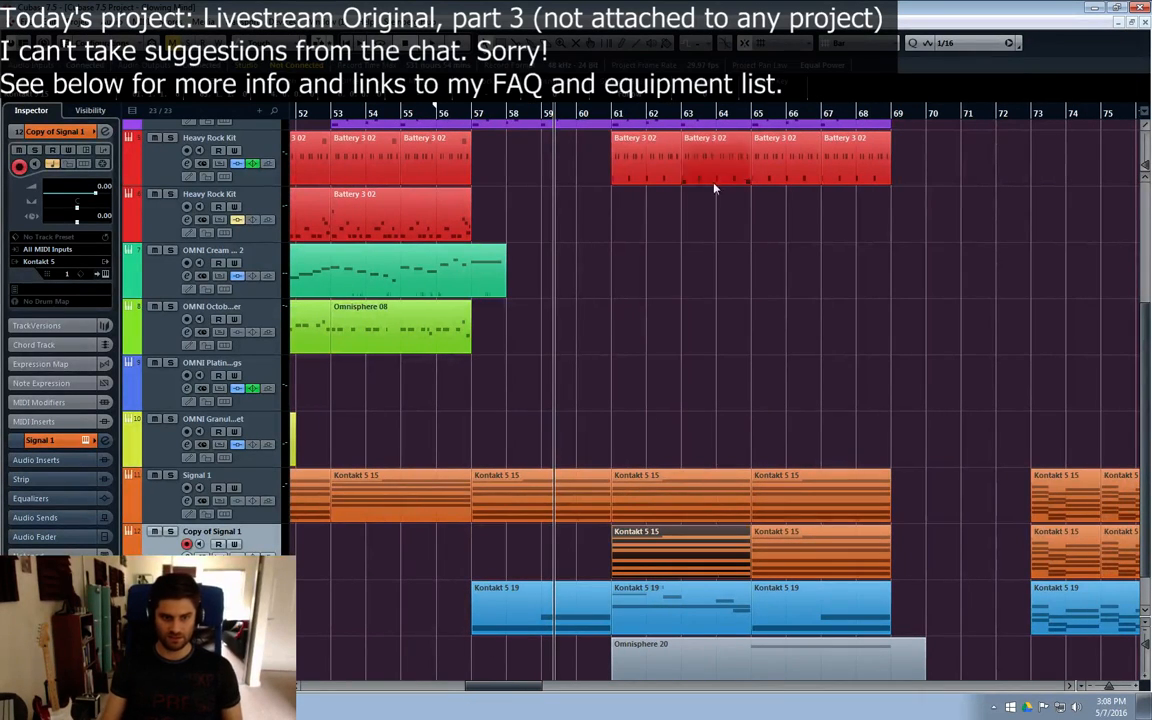
# Step: Move playback to bar 61, audition synth sources for Pulse Engine A in the copy's Signal instrument, and set it to Sub Rect
pyautogui.click(614, 116)
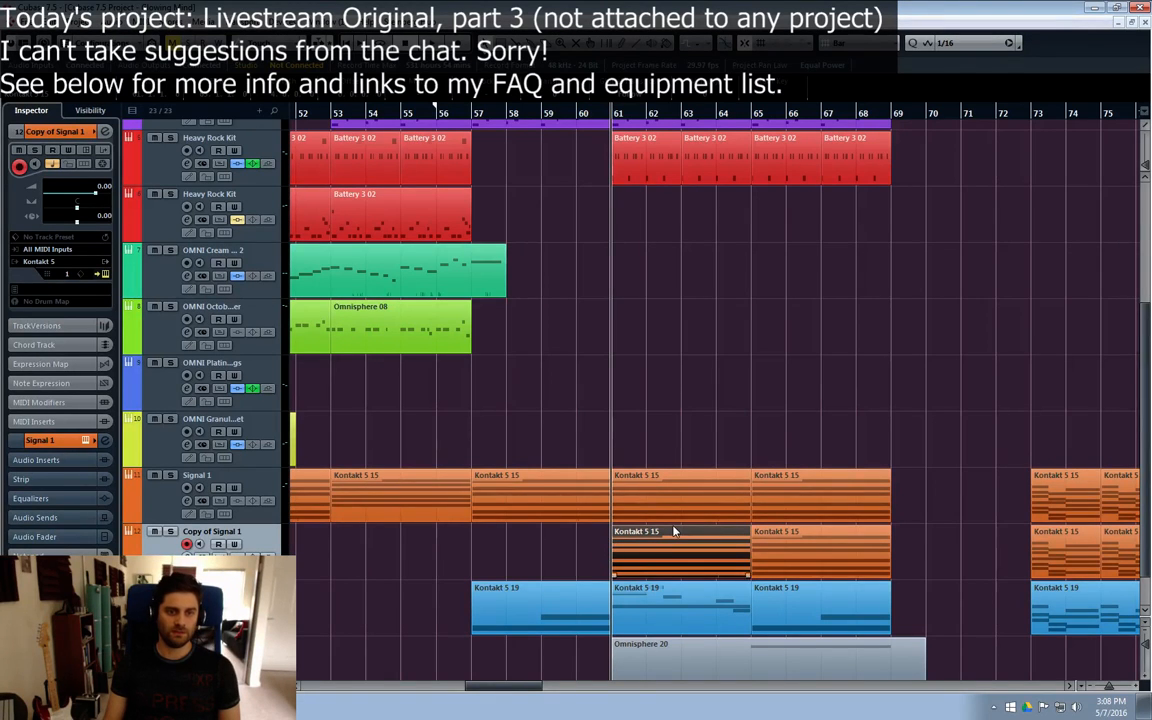
pyautogui.moveTo(1151, 240); pyautogui.dragTo(632, 86)
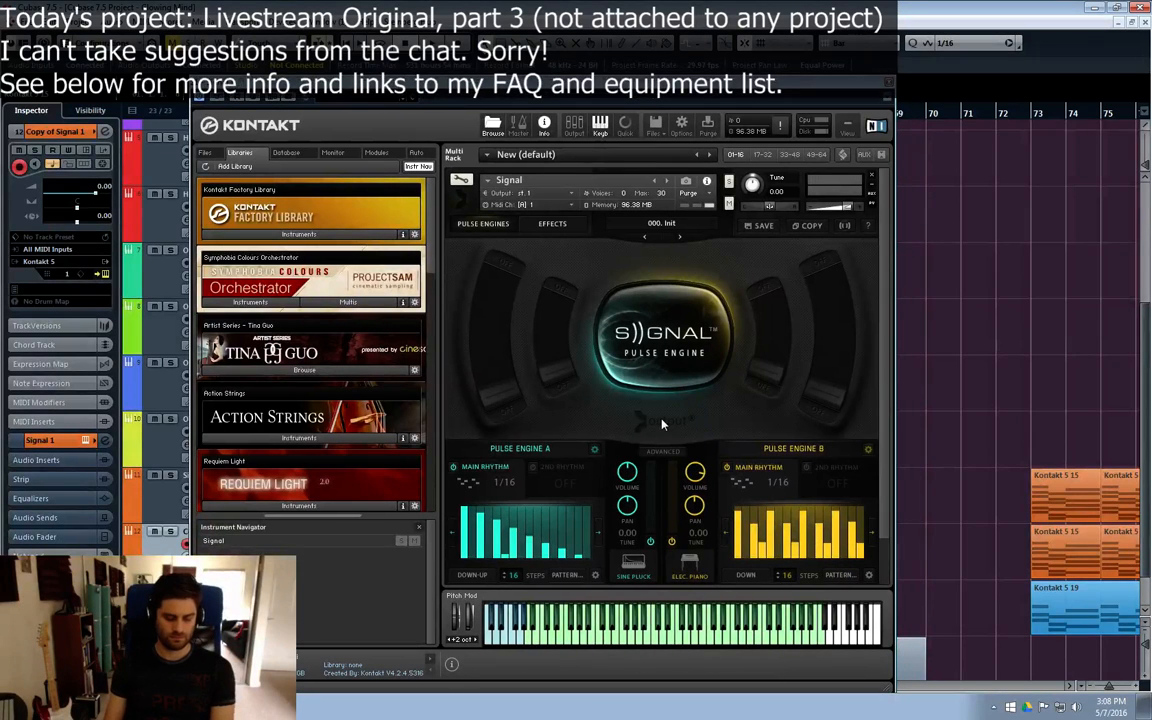
pyautogui.click(634, 577)
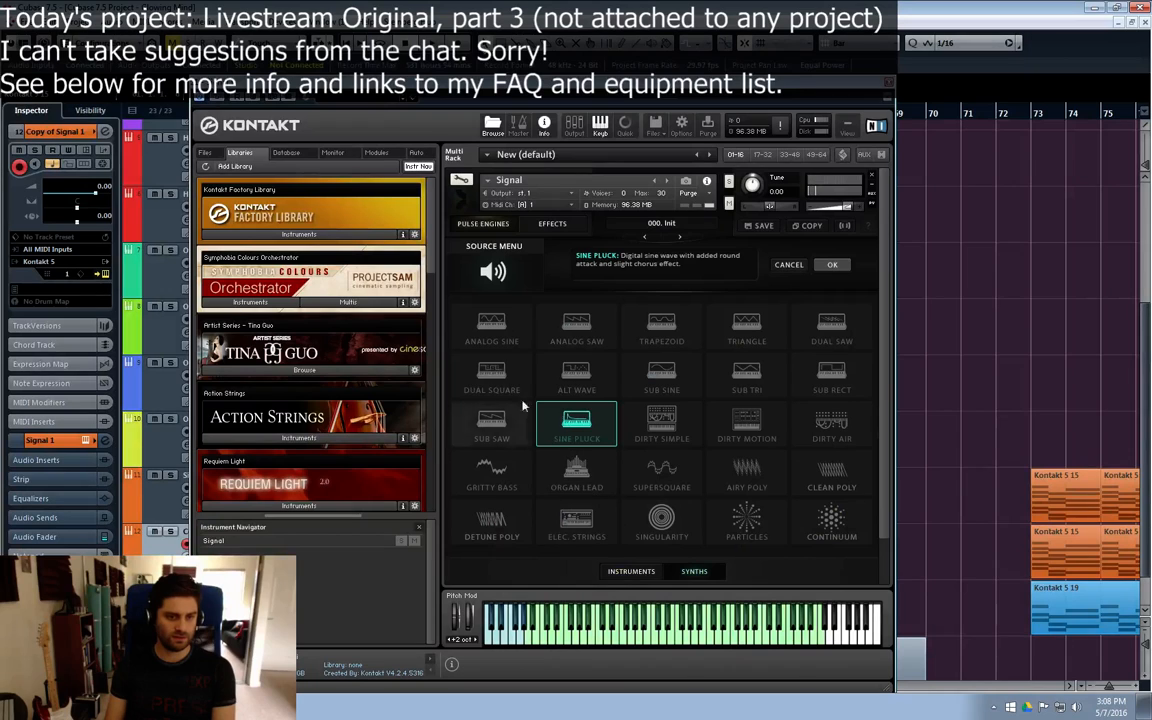
pyautogui.click(500, 384)
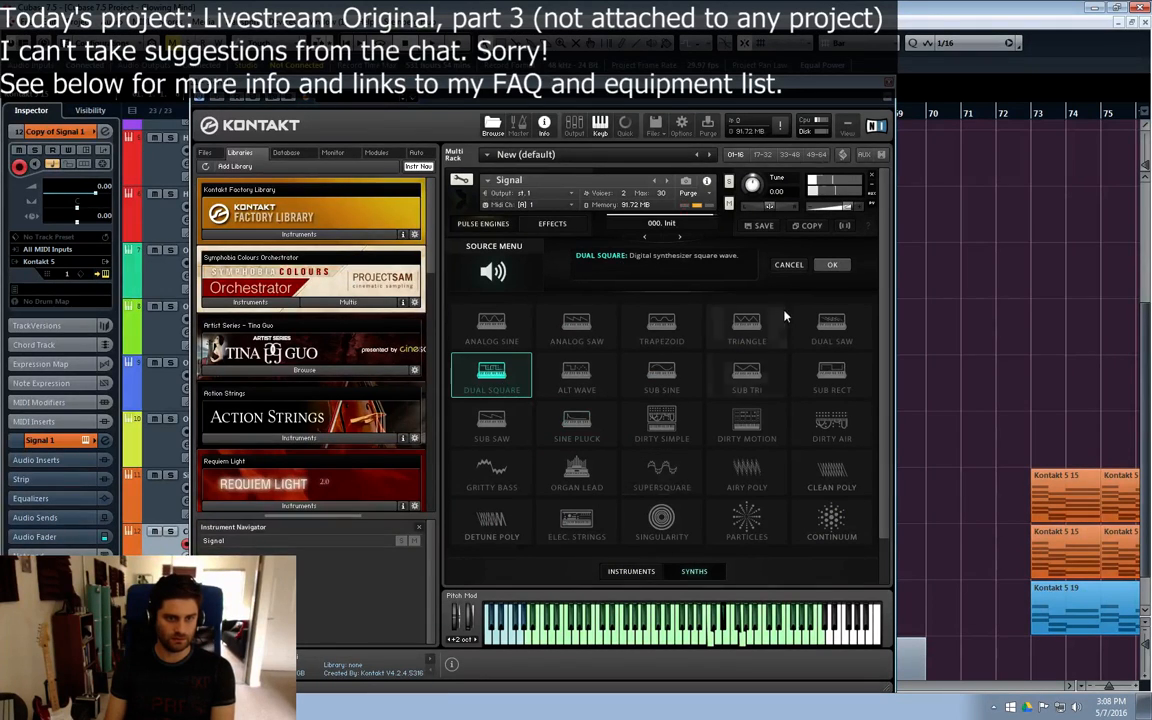
pyautogui.click(760, 324)
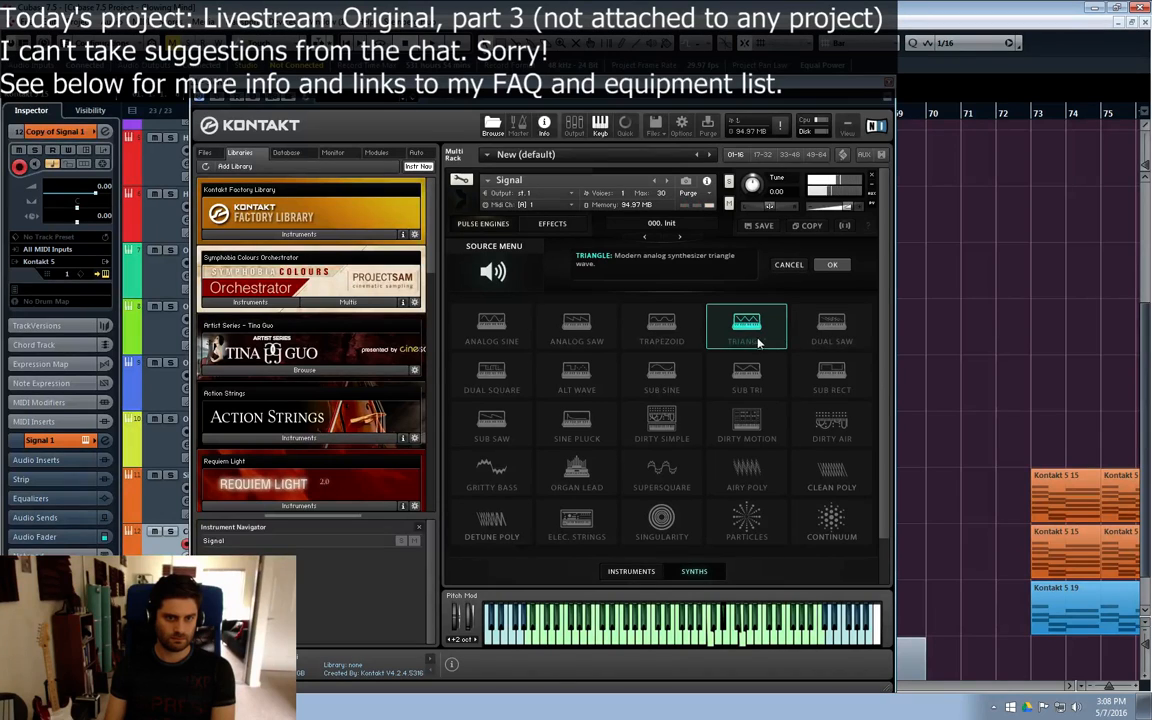
pyautogui.click(815, 326)
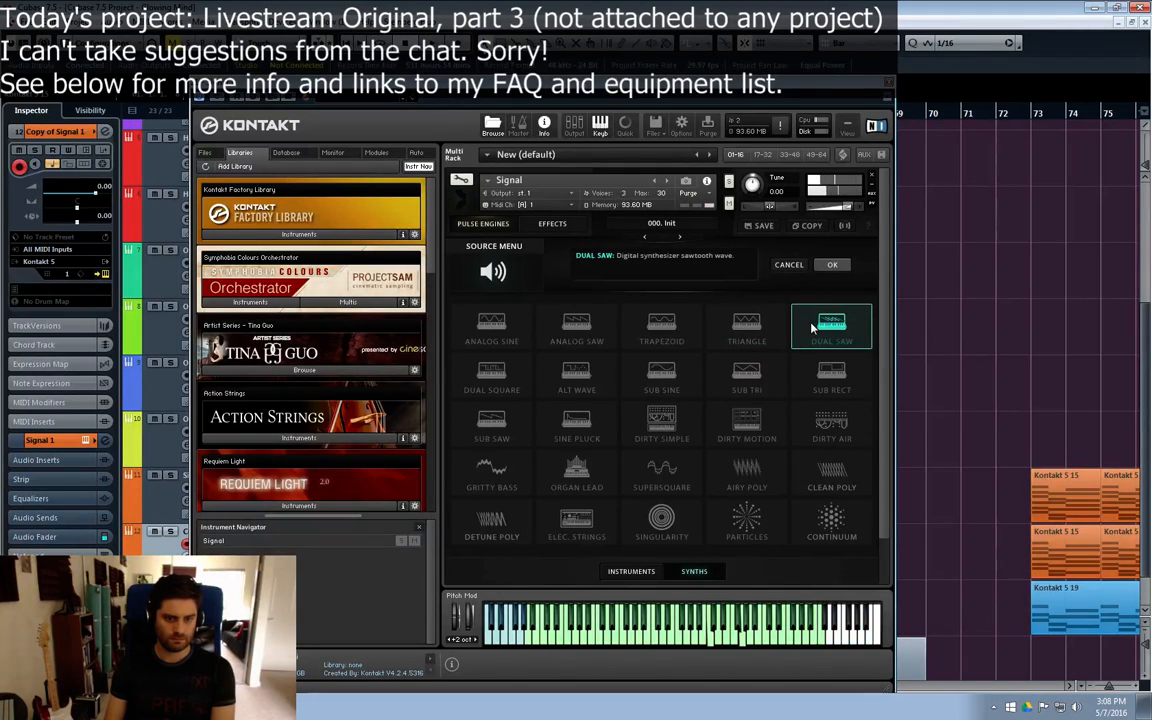
pyautogui.click(748, 376)
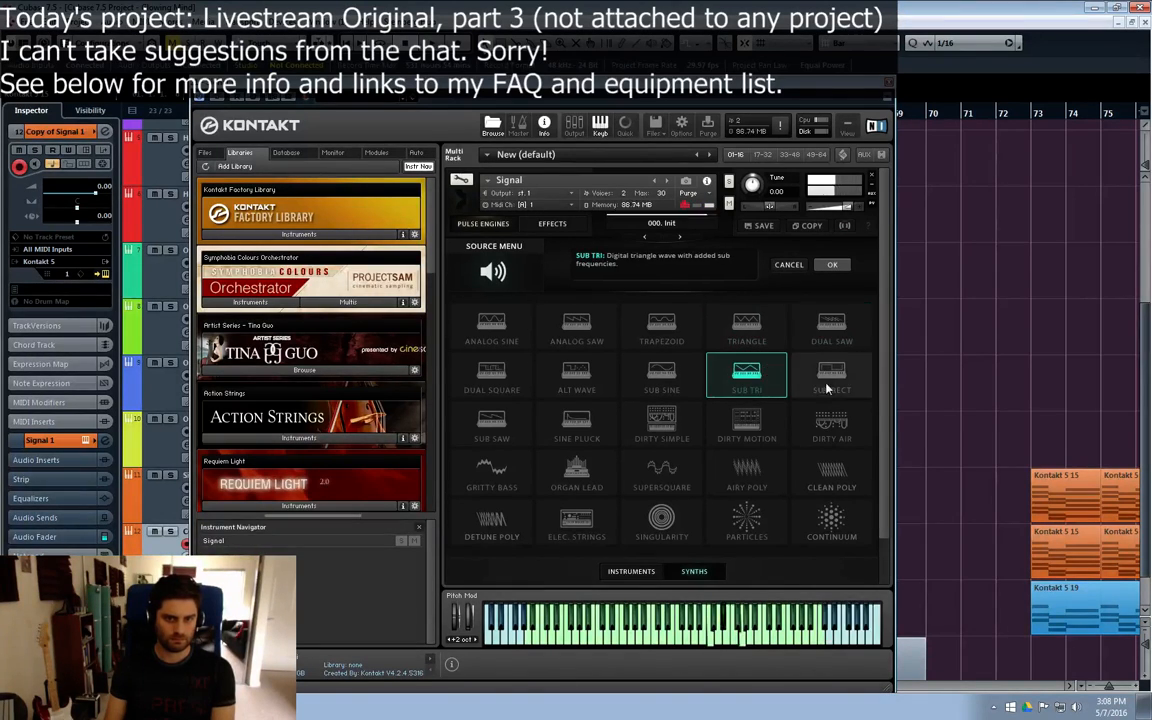
pyautogui.click(813, 390)
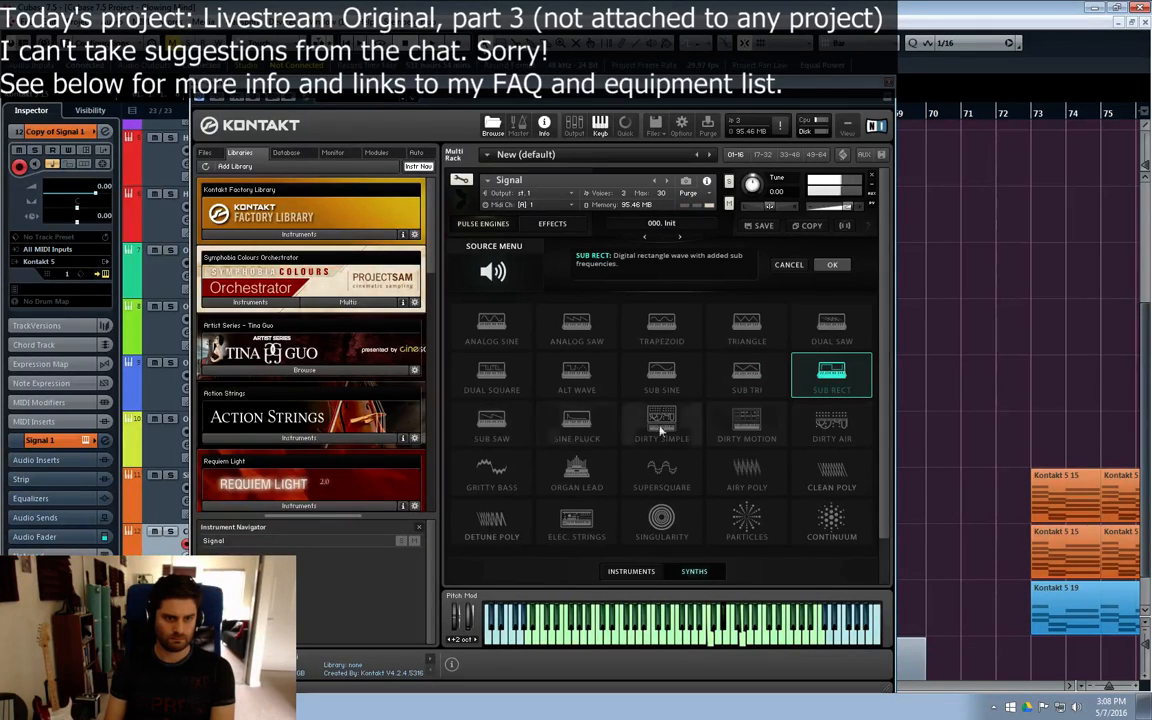
pyautogui.click(832, 267)
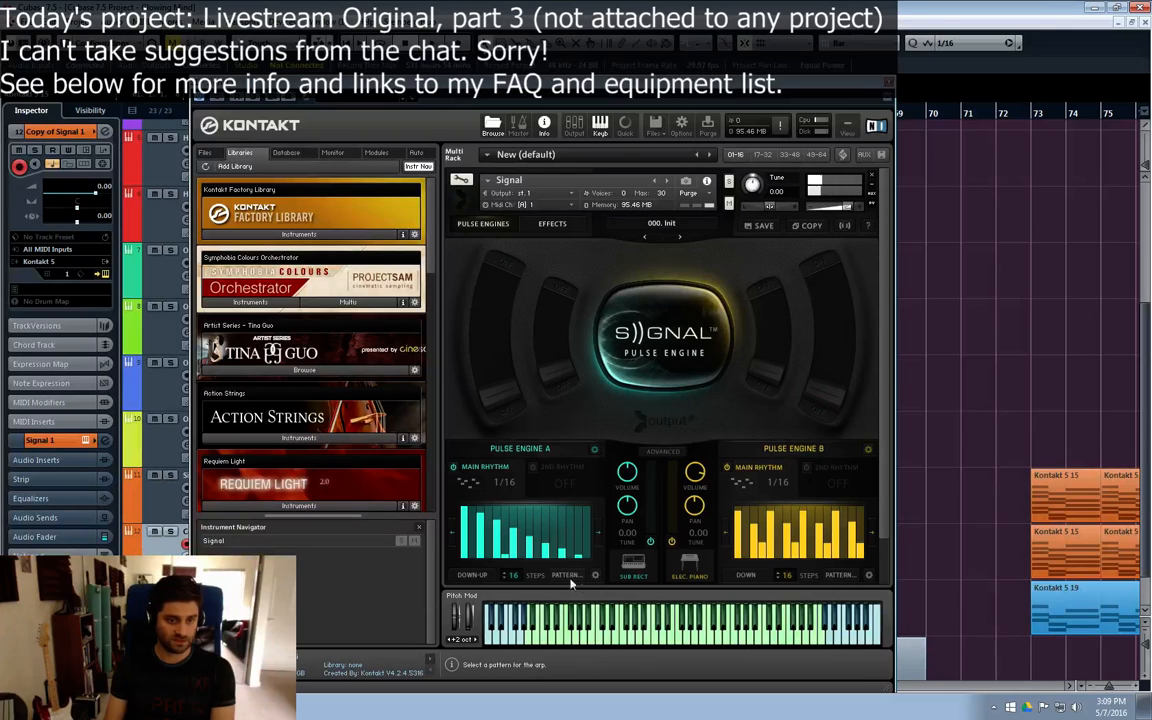
# Step: Show Pulse Engine A's arp settings and audition synth sources for Pulse Engine B, selecting Dual Square
pyautogui.click(574, 577)
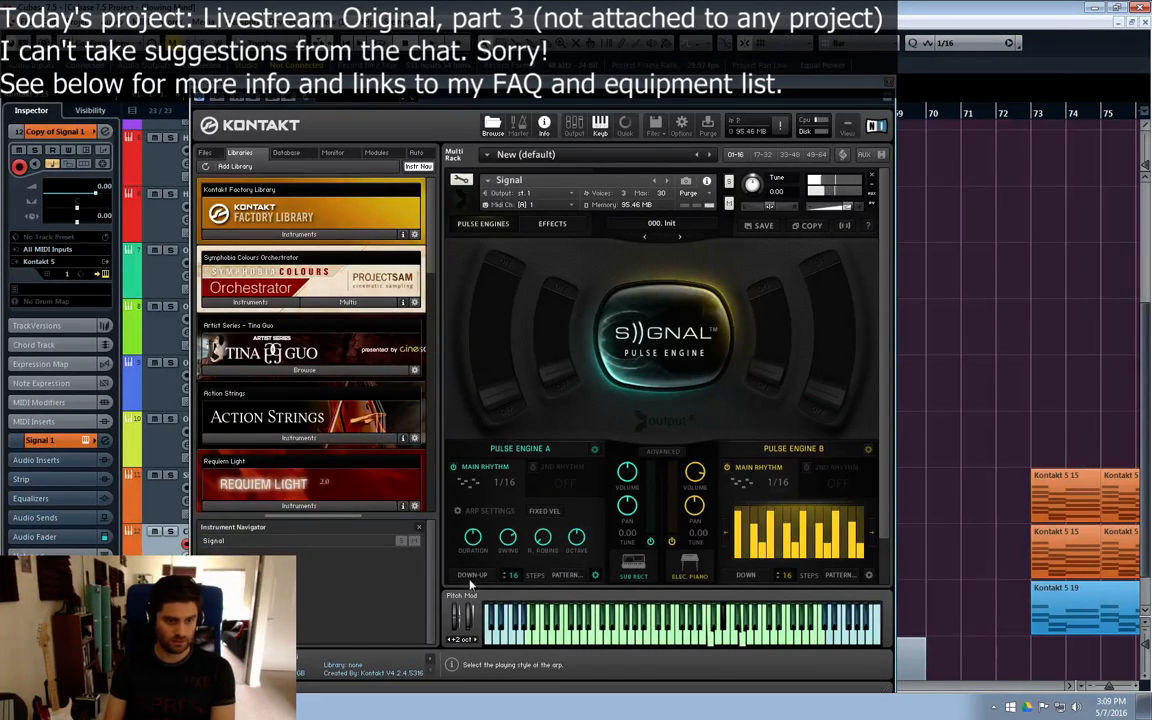
pyautogui.click(688, 552)
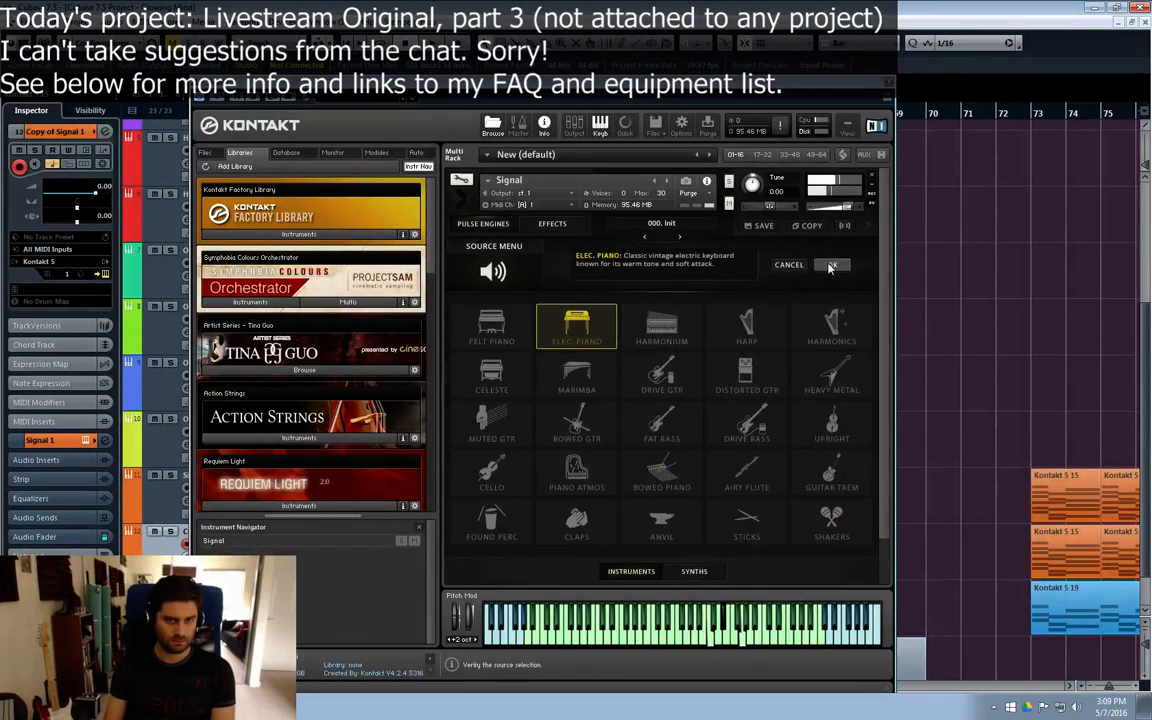
pyautogui.click(694, 571)
pyautogui.click(576, 378)
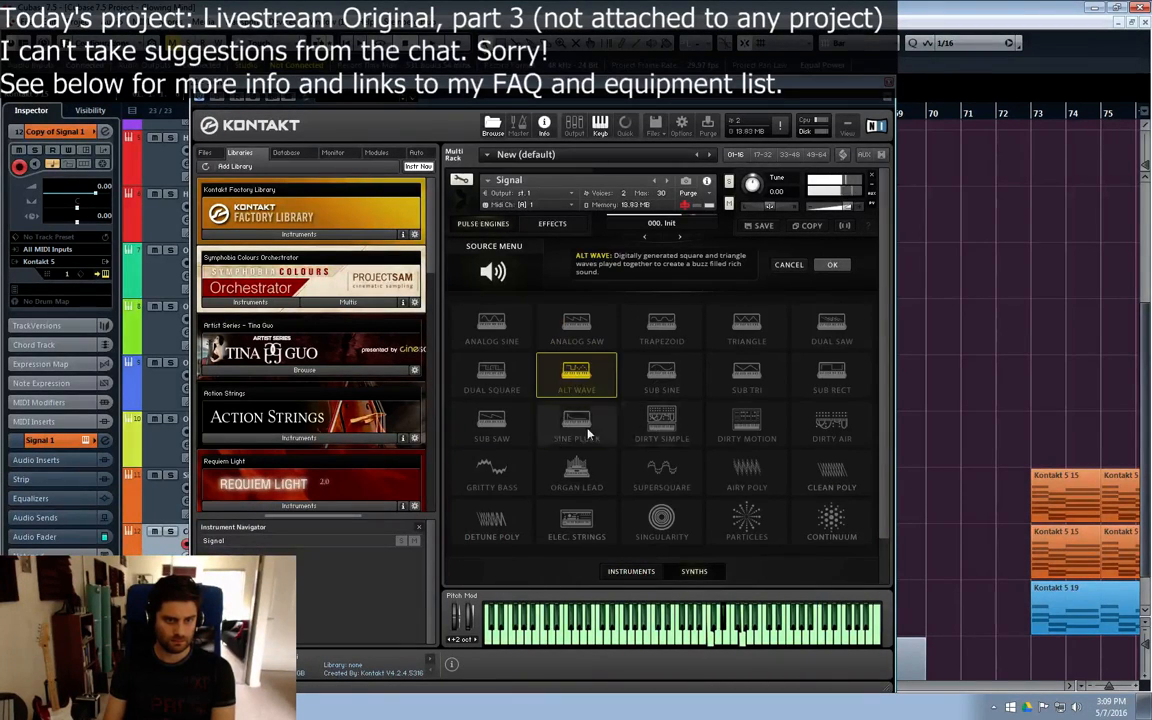
pyautogui.click(576, 425)
pyautogui.click(710, 380)
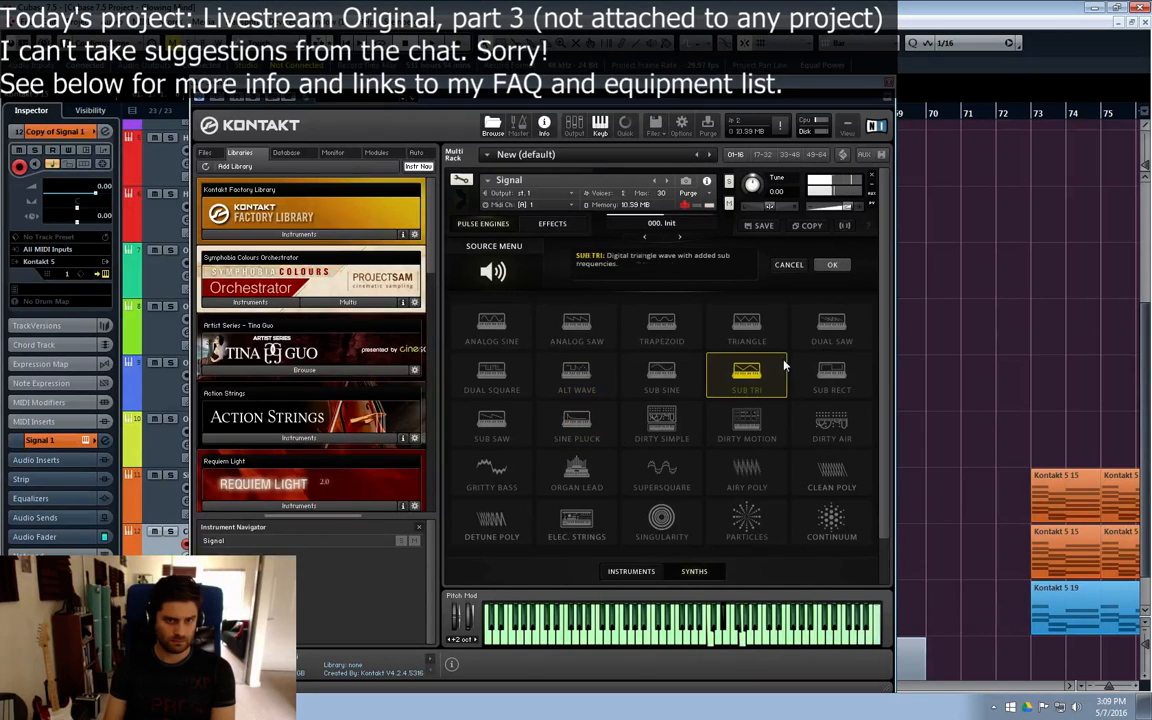
pyautogui.click(690, 383)
pyautogui.click(584, 342)
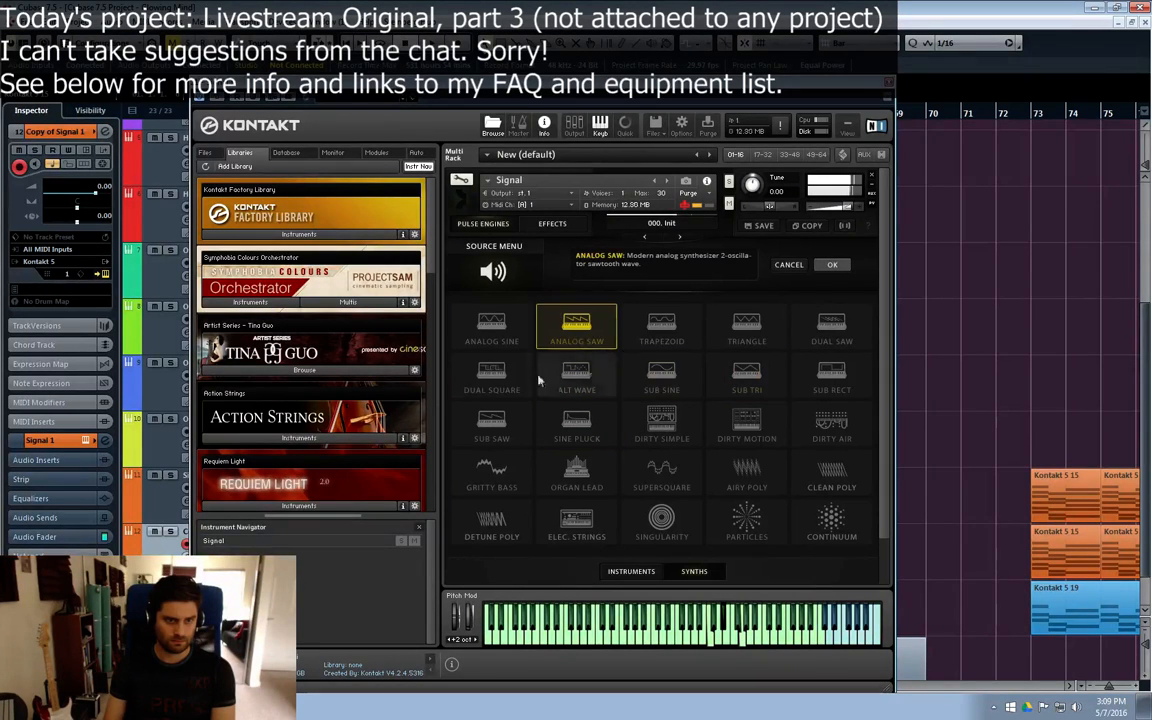
pyautogui.click(518, 381)
# Step: Lower the Copy of Signal 1 channel volume to -12.2 dB and accept Dual Square as Pulse Engine B's source
pyautogui.press('e')
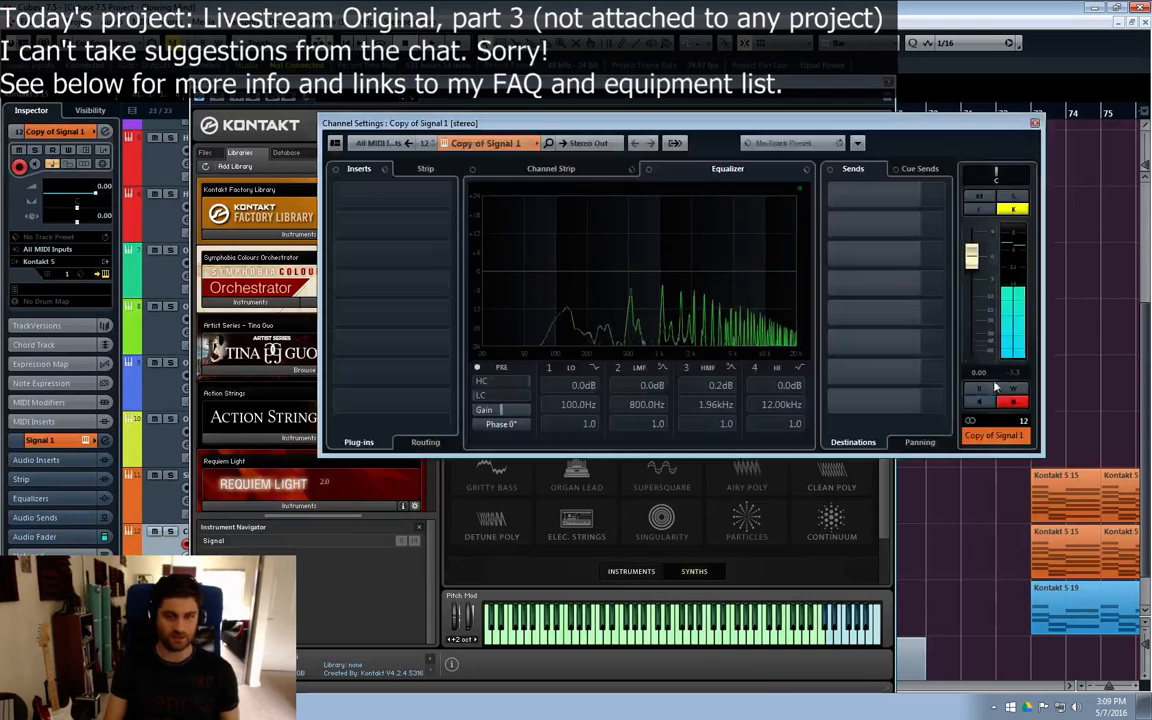
pyautogui.moveTo(972, 259); pyautogui.dragTo(970, 306)
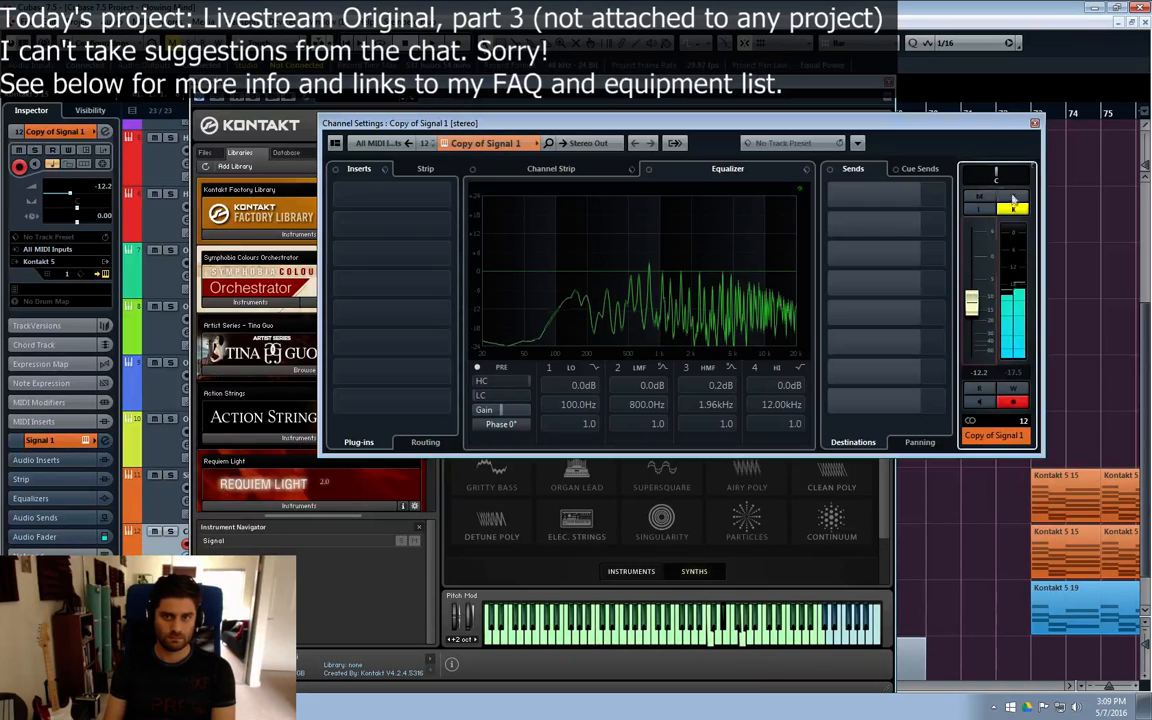
pyautogui.click(1035, 123)
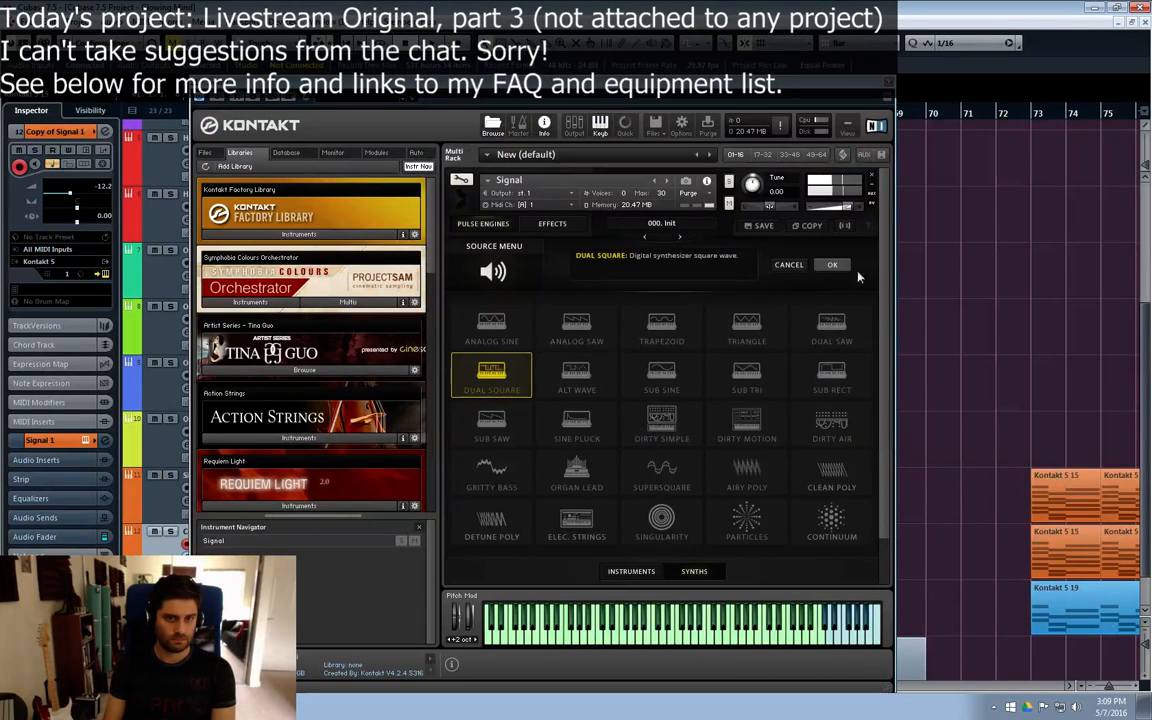
pyautogui.click(832, 264)
# Step: Adjust the arp swing of Pulse Engine B and check the Signal instrument's effects page before closing Kontakt
pyautogui.click(868, 576)
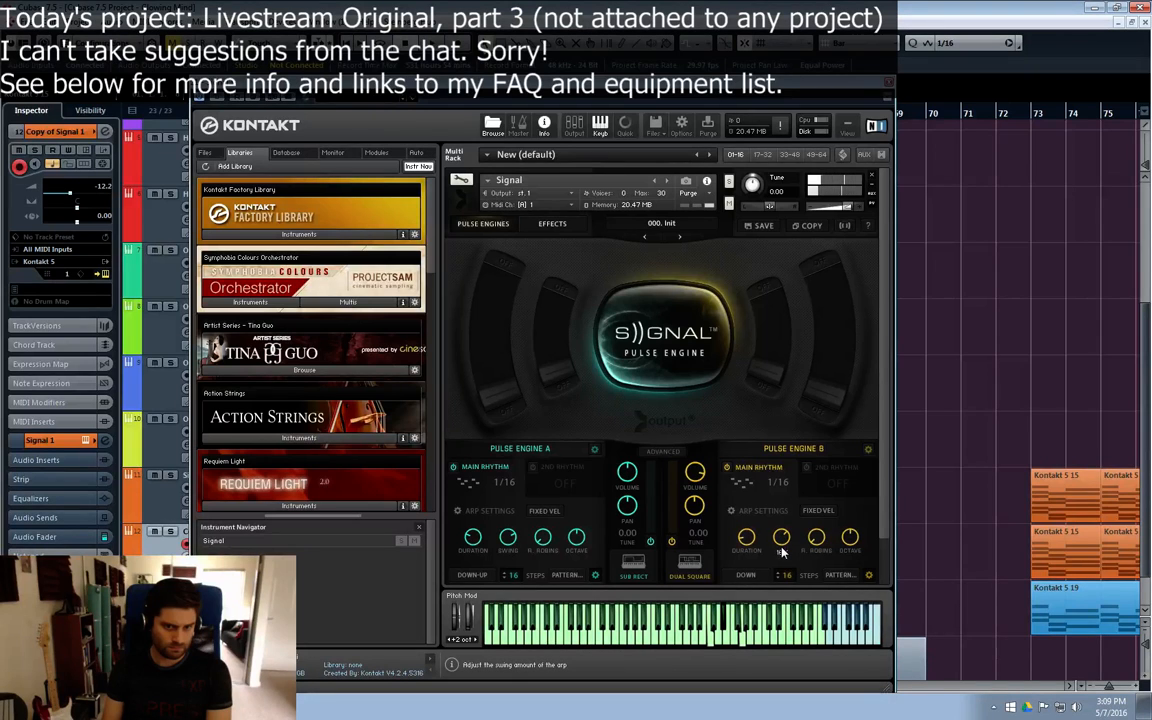
pyautogui.moveTo(781, 547)
pyautogui.mouseDown()
pyautogui.moveTo(777, 557)
pyautogui.moveTo(786, 533)
pyautogui.mouseUp()
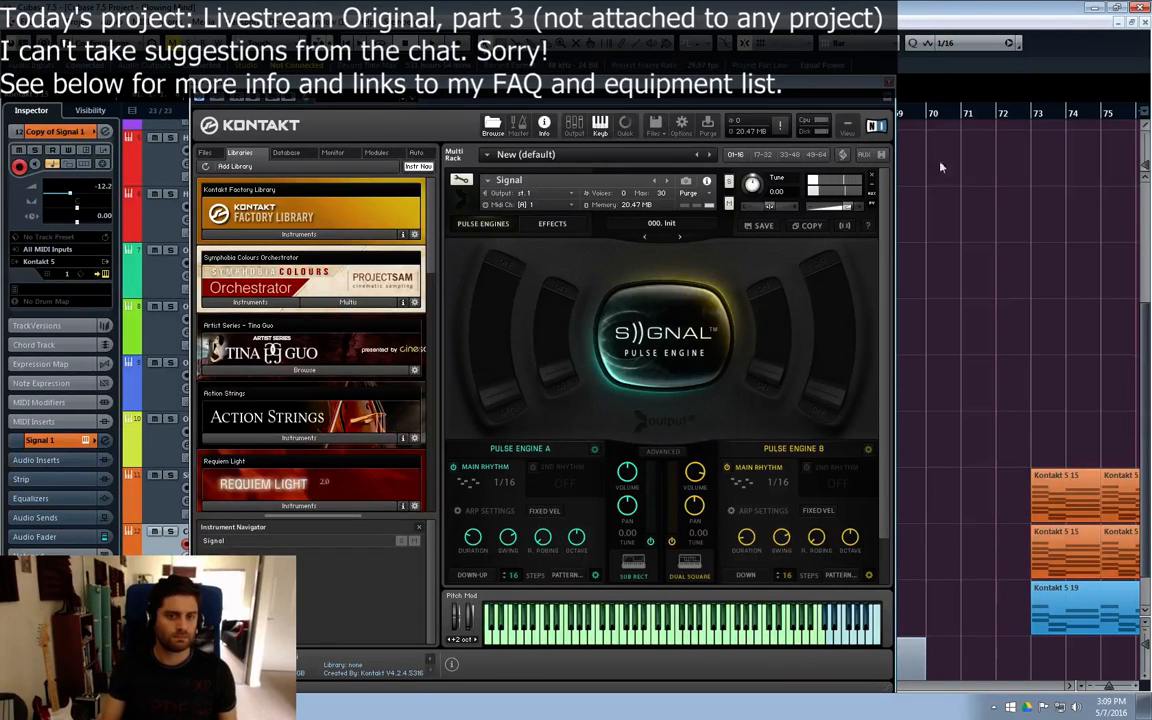
pyautogui.click(585, 227)
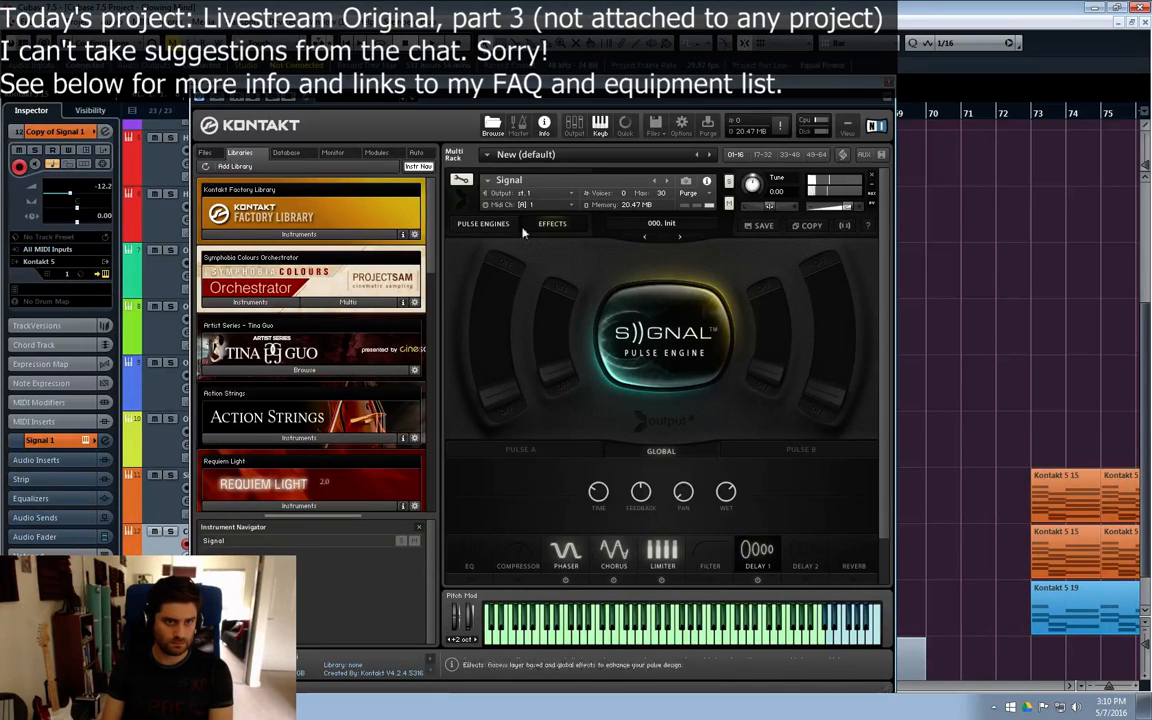
pyautogui.click(483, 223)
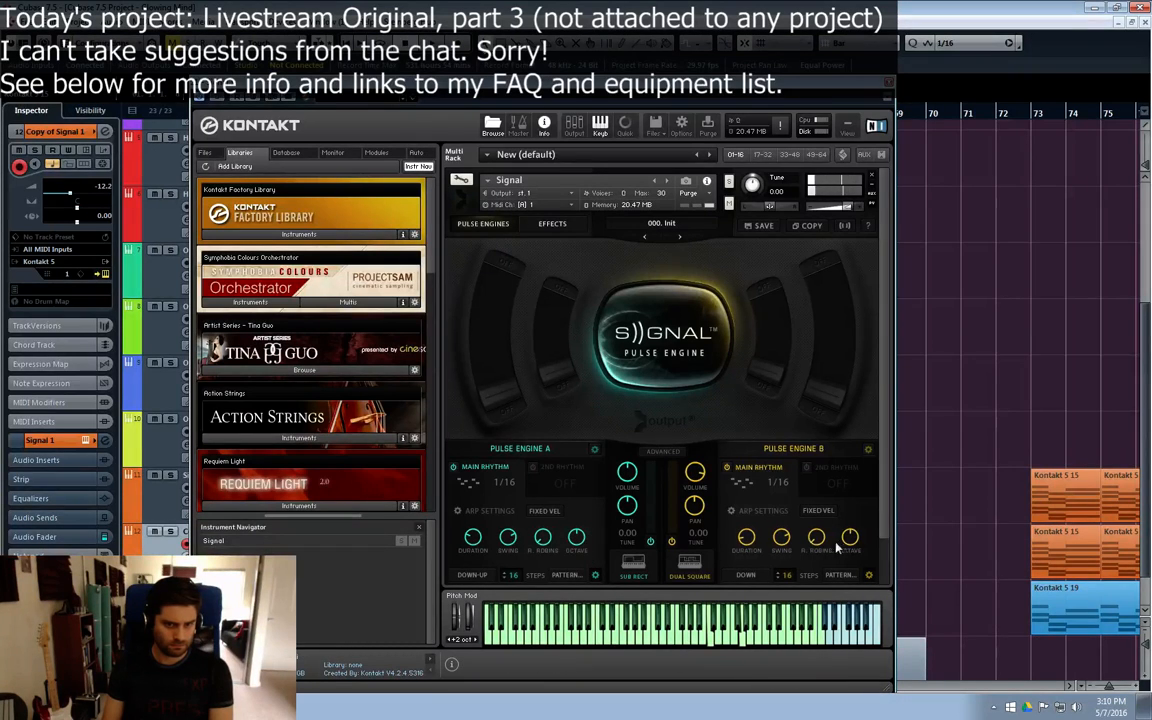
pyautogui.click(889, 83)
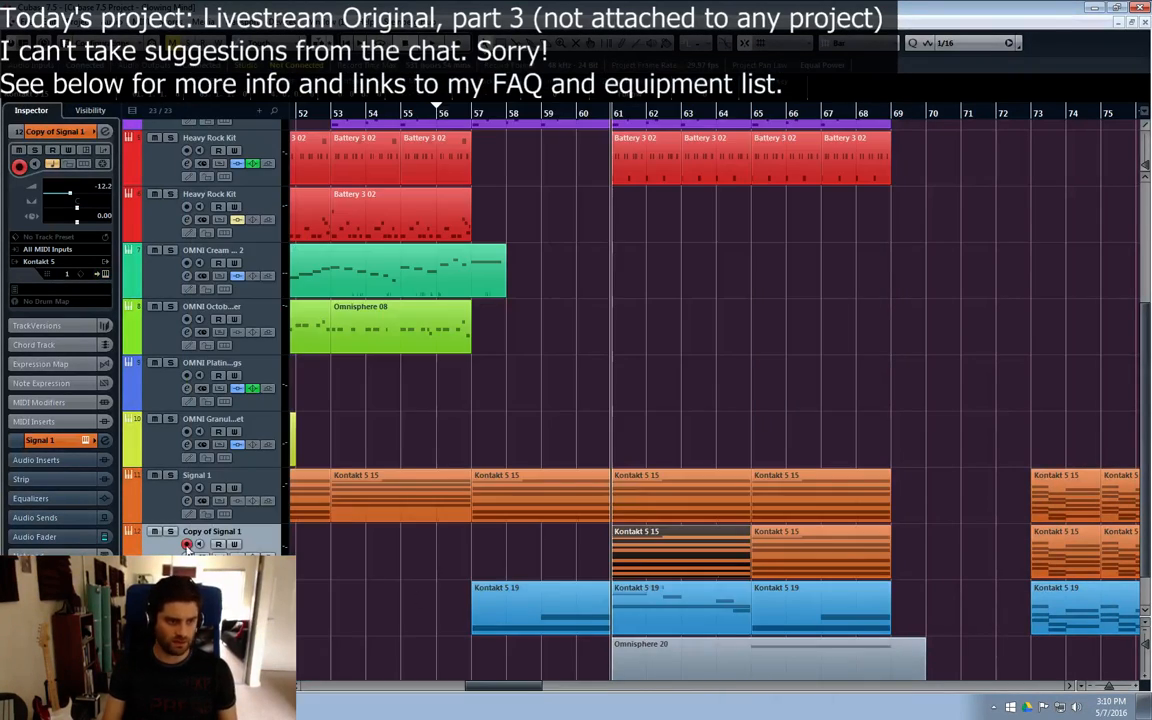
# Step: Solo the Copy of Signal 1 track and deselect its part at bar 61
pyautogui.click(170, 531)
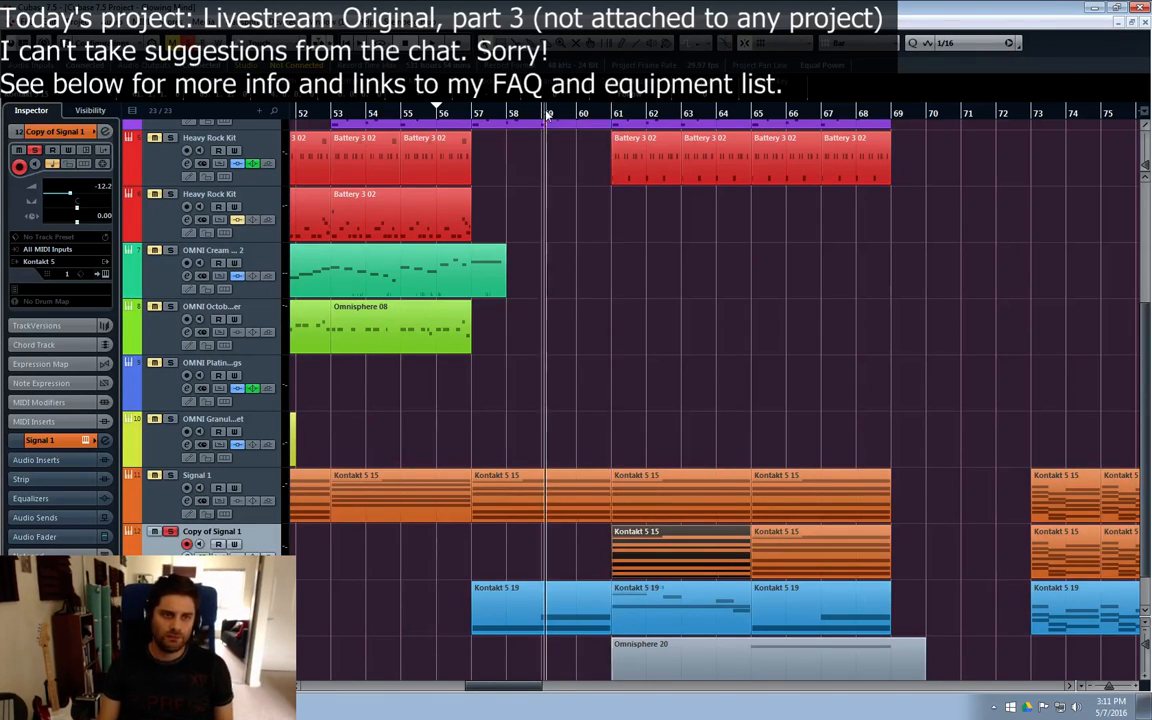
pyautogui.click(660, 345)
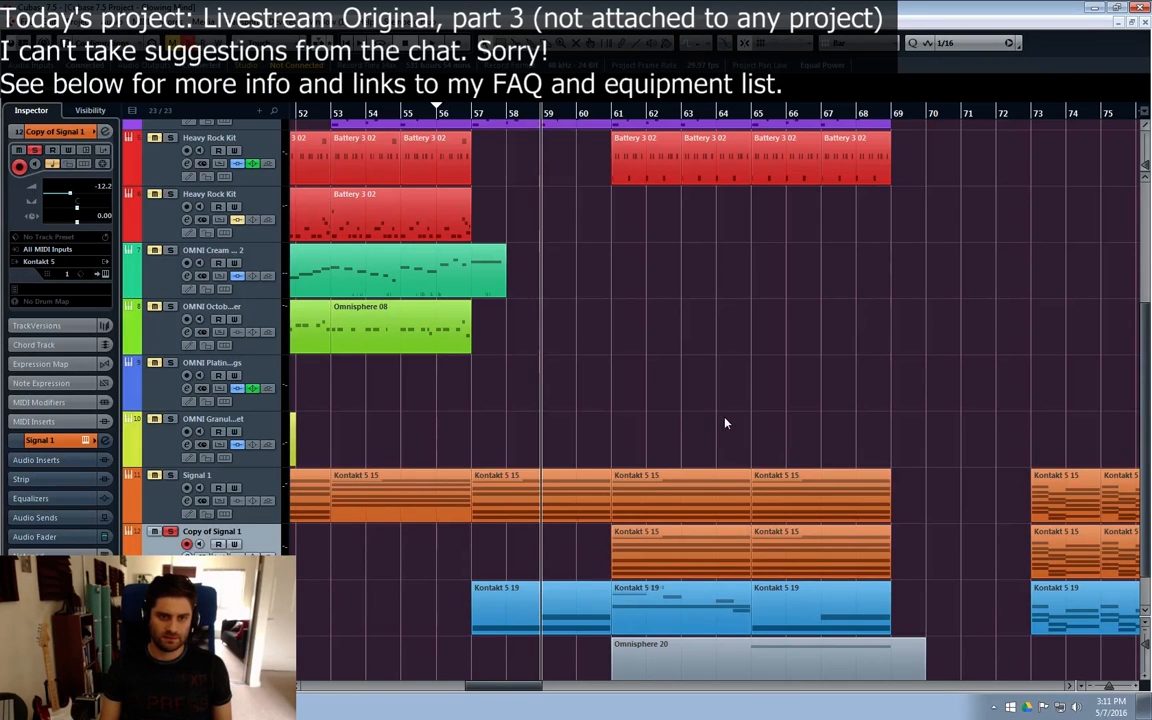
pyautogui.moveTo(778, 418); pyautogui.dragTo(647, 364)
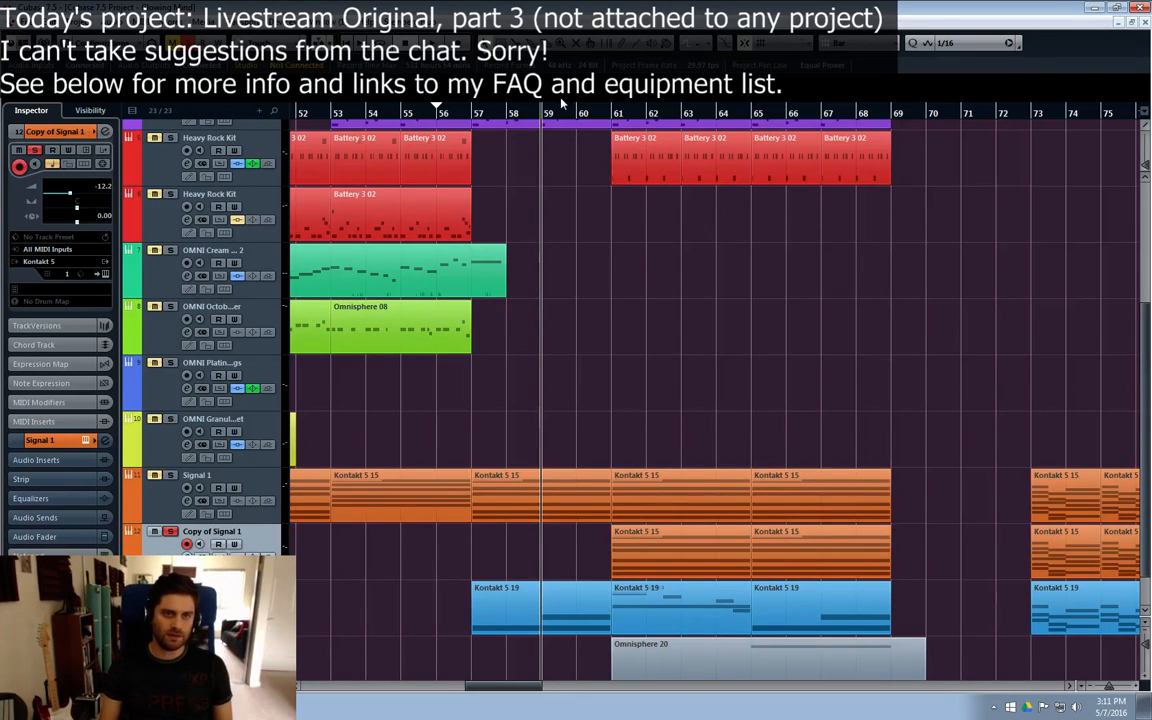
# Step: Play the soloed part from bar 60, set the locator range from bar 61 to bar 69 and restart playback there
pyautogui.click(577, 110)
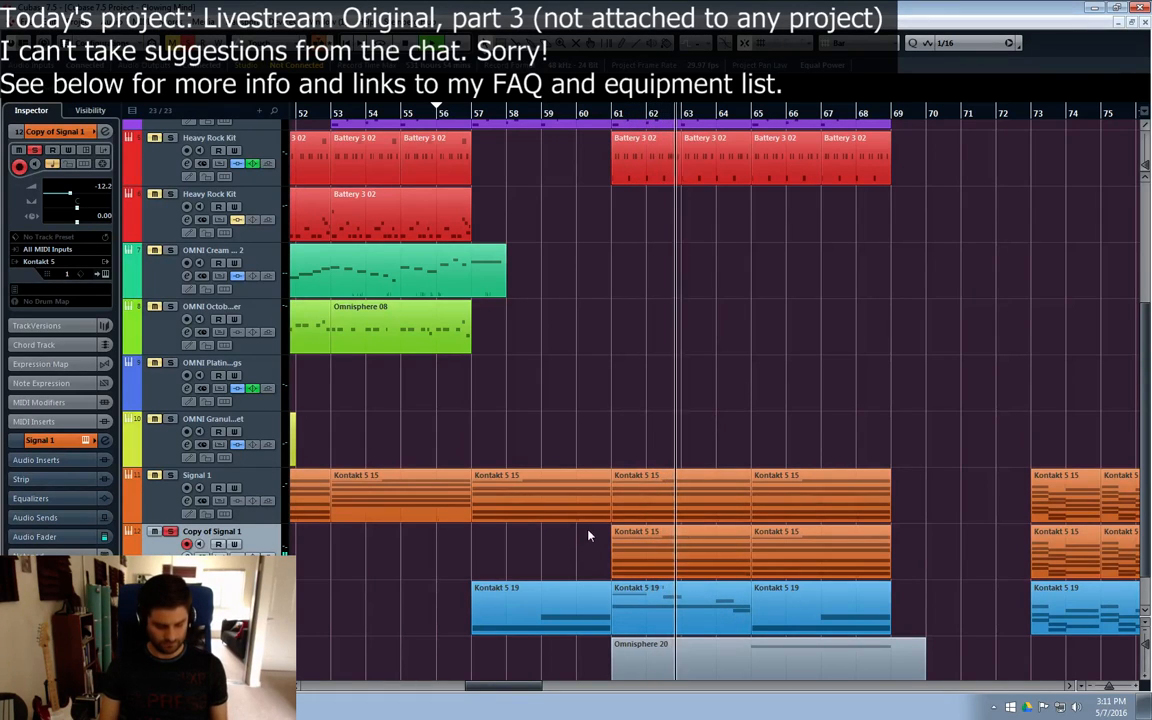
pyautogui.press('space')
pyautogui.click(612, 115)
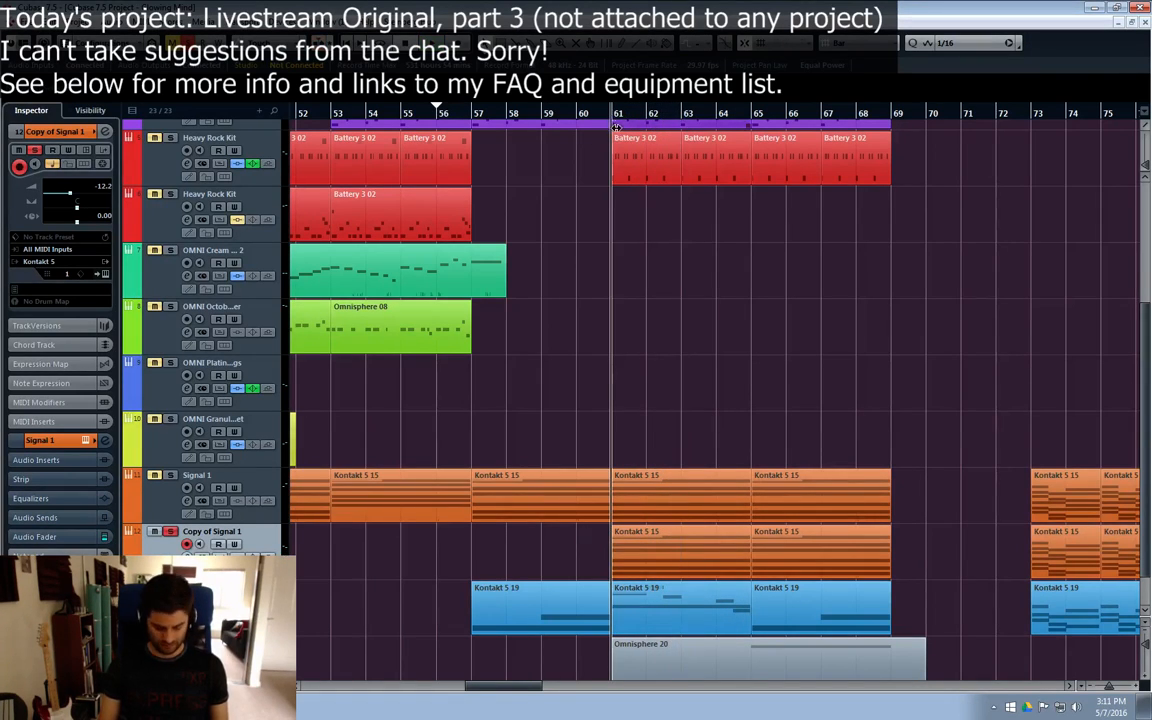
pyautogui.keyDown('alt'); pyautogui.click(612, 115); pyautogui.keyUp('alt')
pyautogui.click(893, 115)
pyautogui.press('ctrl+KP_2')
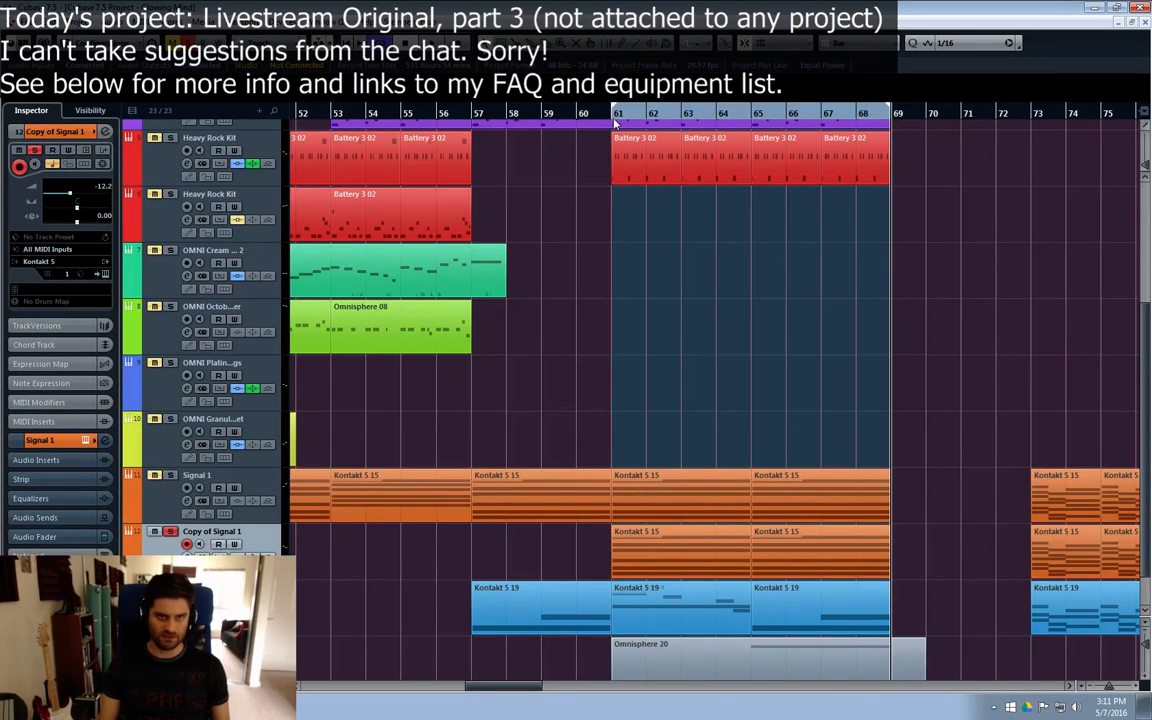
pyautogui.press('space')
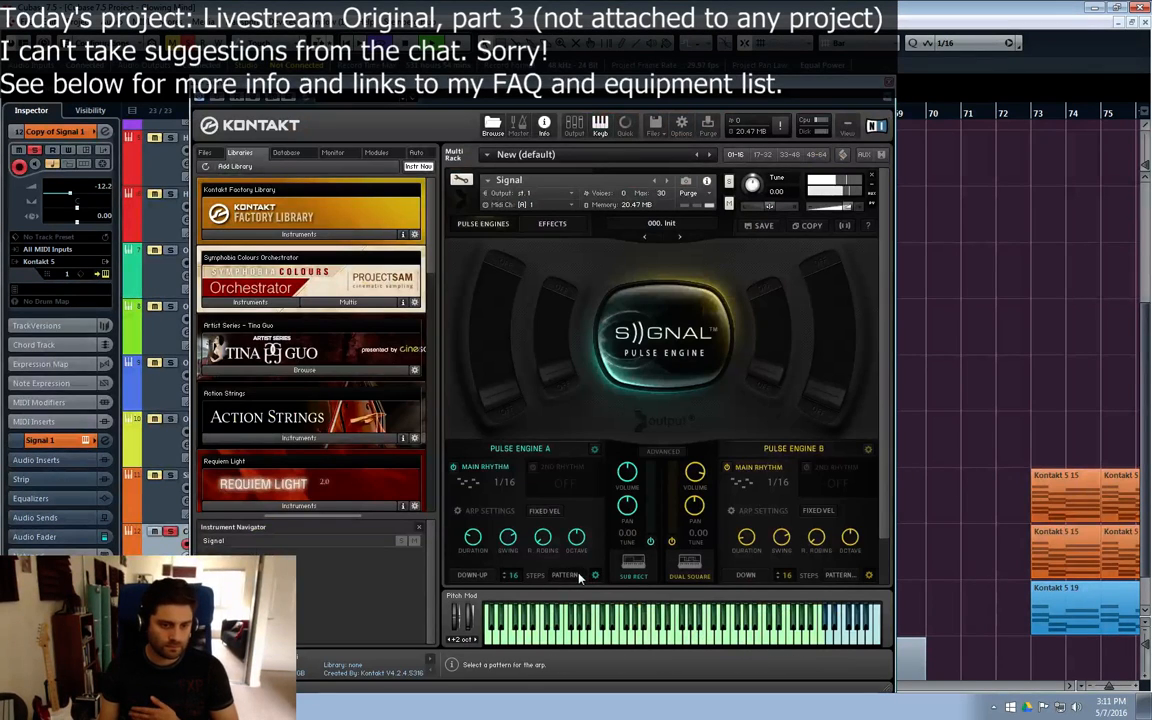
# Step: Look through the arp patterns and try the second rhythm on Pulse Engine A and Pulse Engine B, switching it off on both
pyautogui.click(580, 576)
pyautogui.click(735, 528)
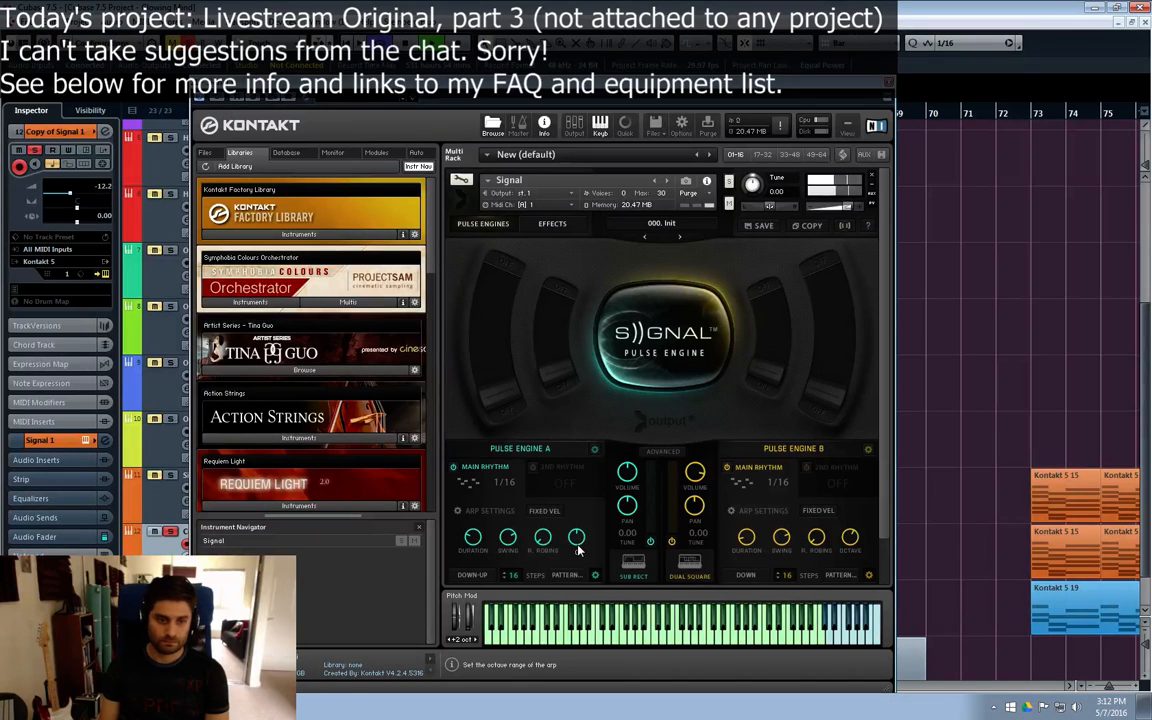
pyautogui.click(533, 468)
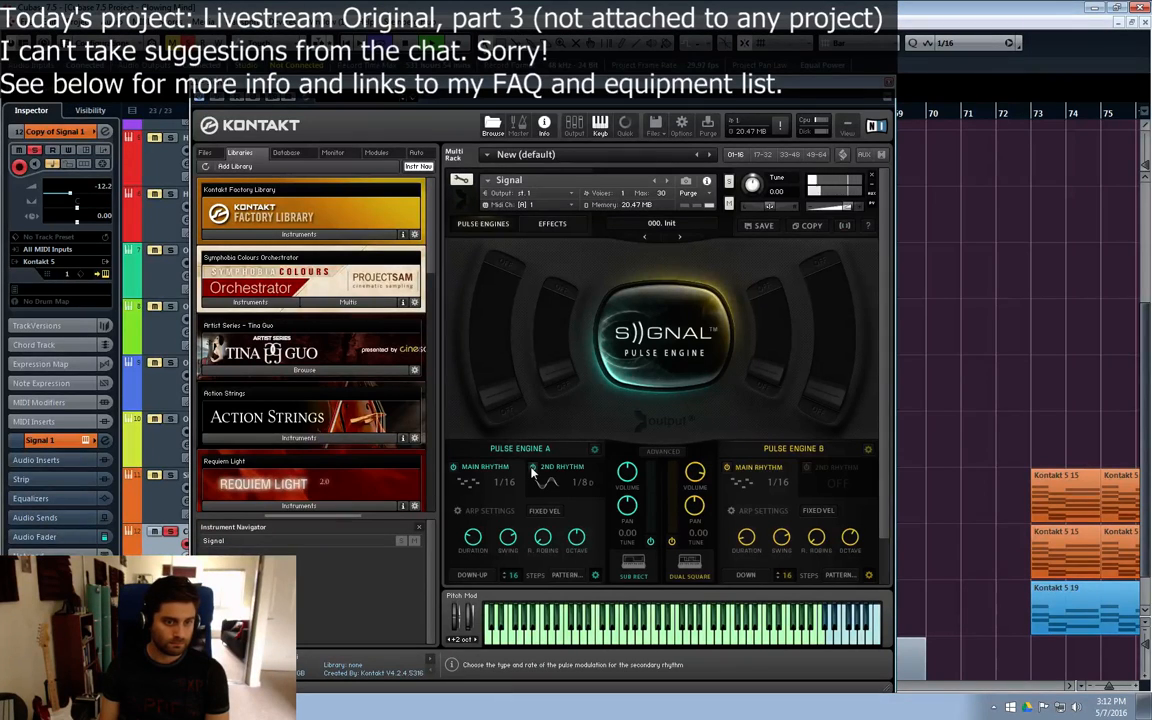
pyautogui.click(533, 468)
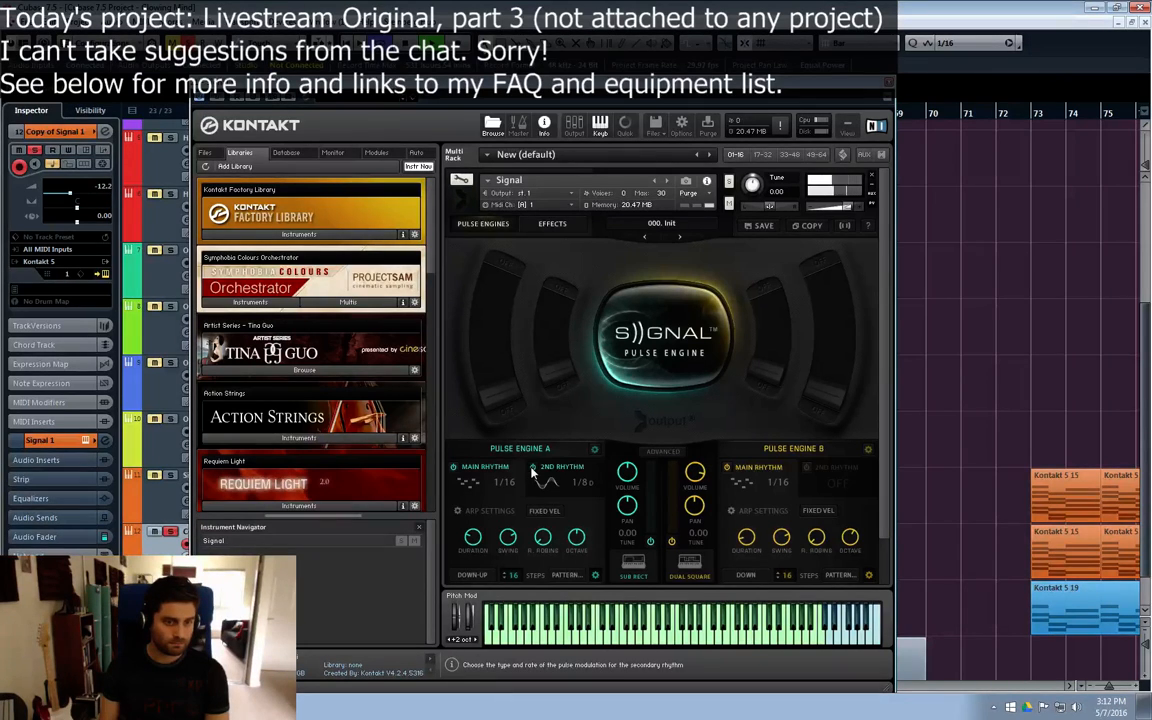
pyautogui.click(805, 468)
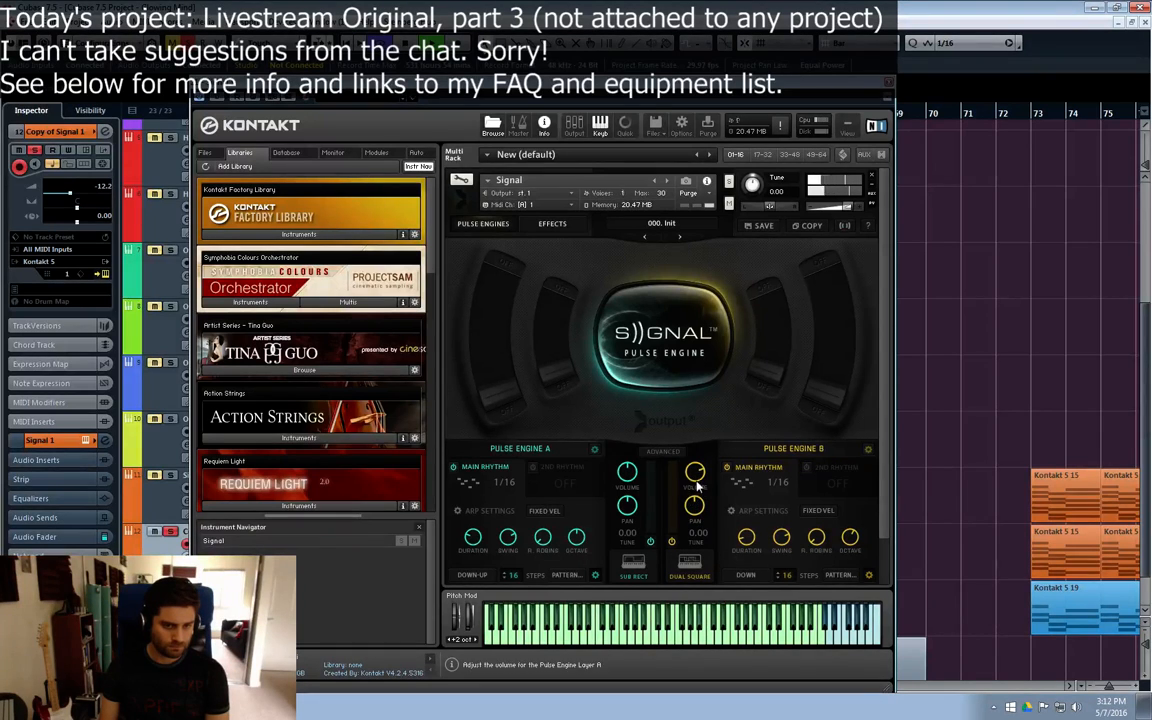
# Step: Set Pulse Engine A's volume to -0.2 and adjust the time of Delay 1 in the global effects
pyautogui.moveTo(636, 473); pyautogui.dragTo(637, 462)
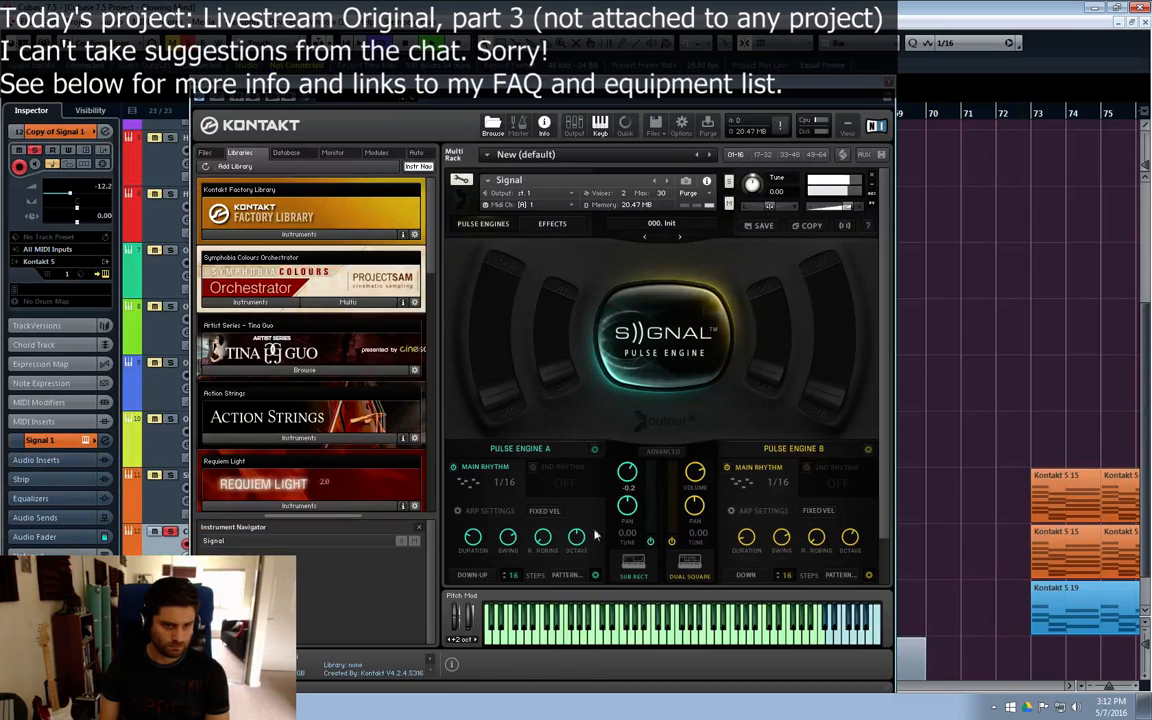
pyautogui.click(662, 451)
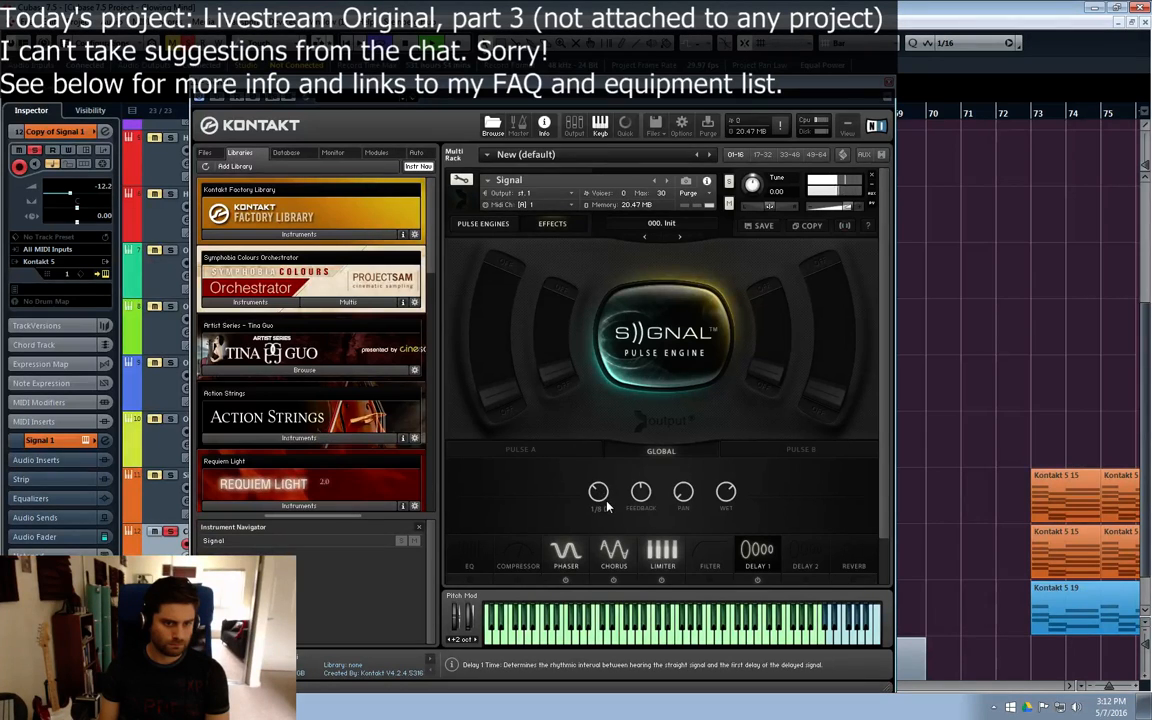
pyautogui.click(600, 498)
# Step: Enable the global reverb, audition Large Hall and Medium Hall, and choose the Grand Cathedral impulse response
pyautogui.click(851, 557)
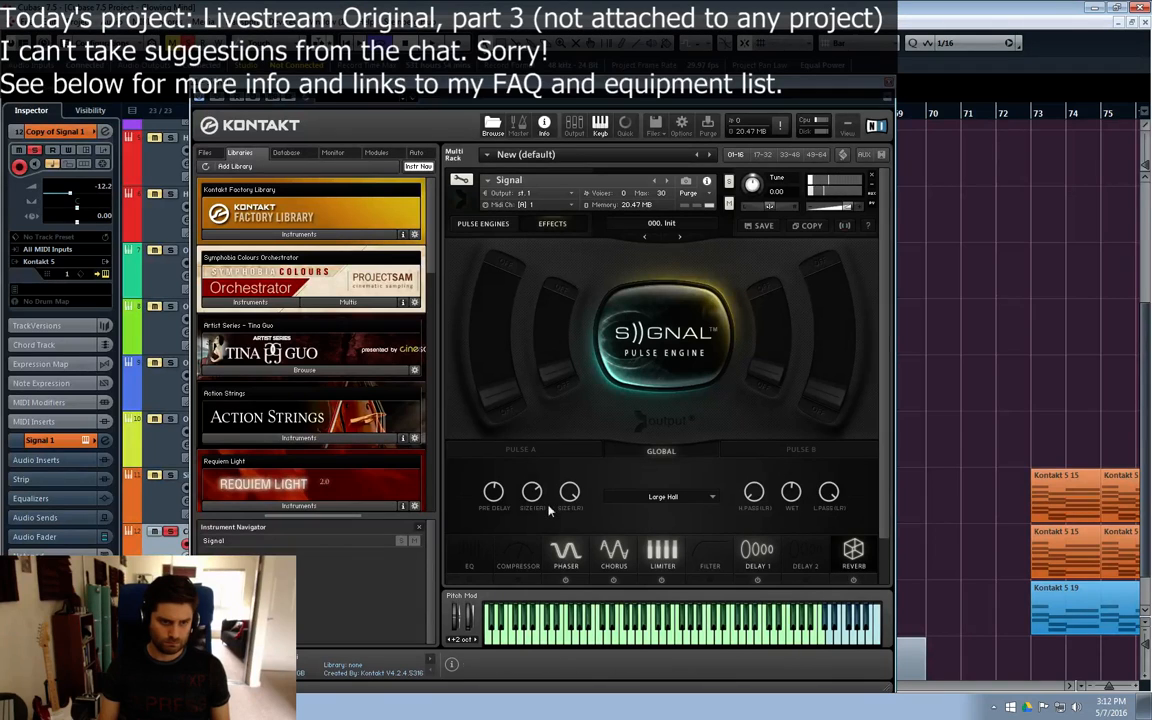
pyautogui.click(713, 476)
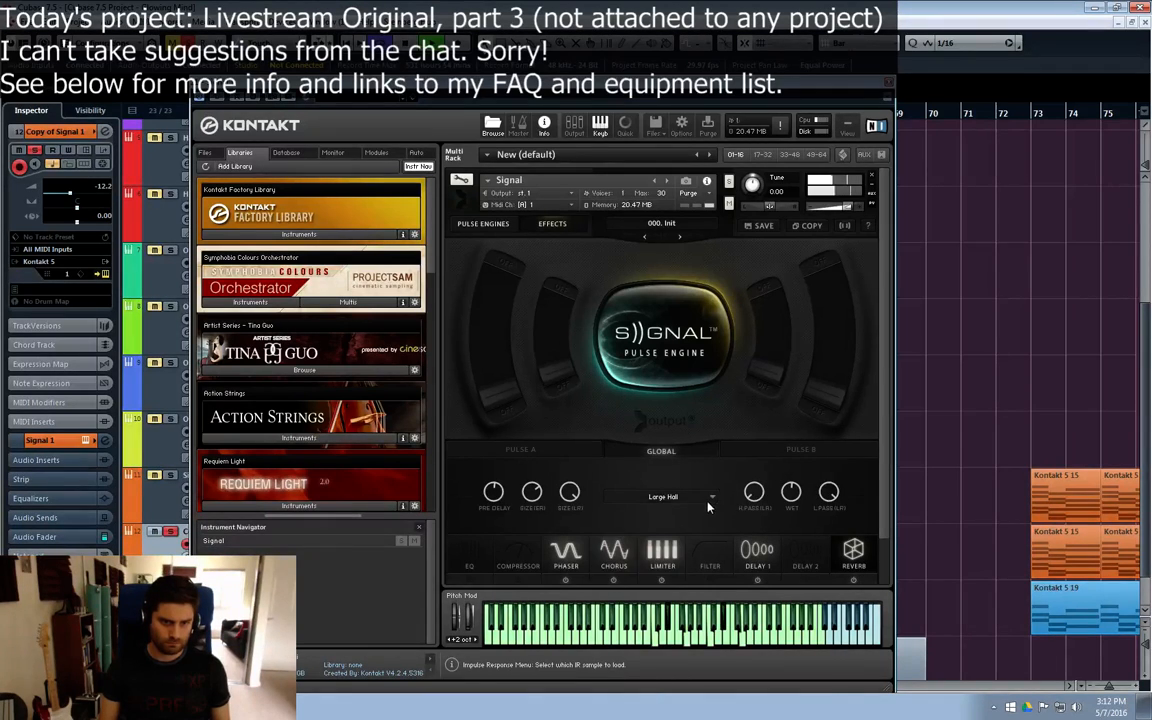
pyautogui.click(702, 497)
pyautogui.click(645, 571)
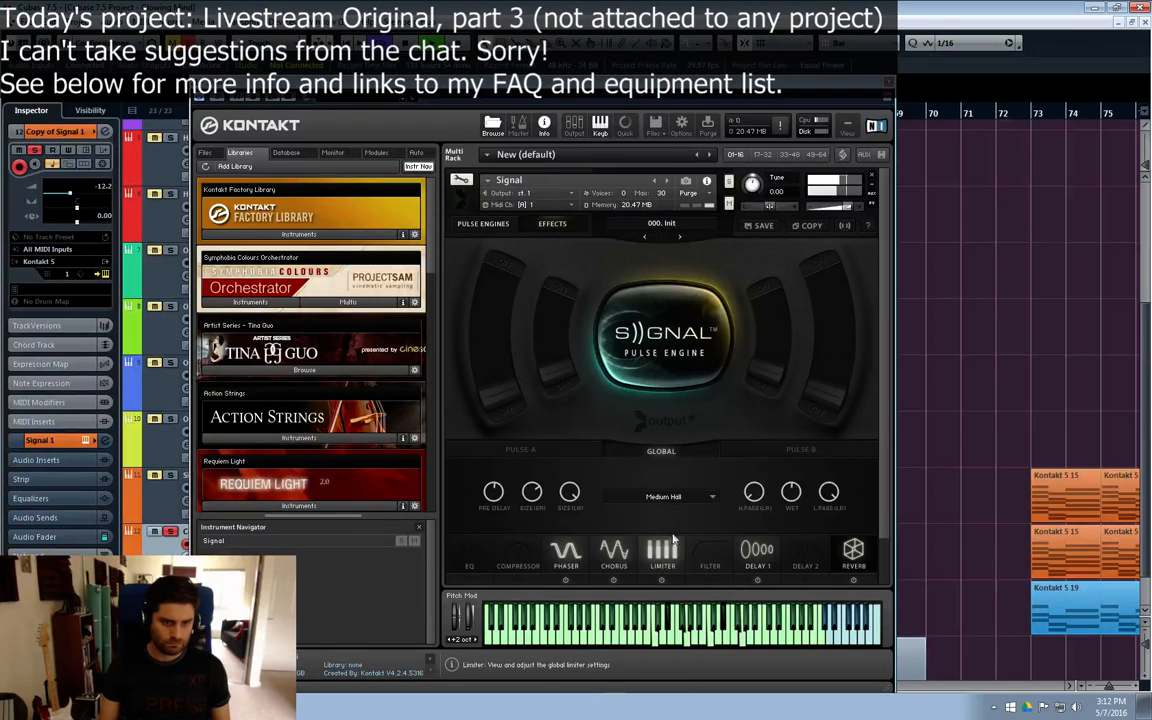
pyautogui.click(709, 503)
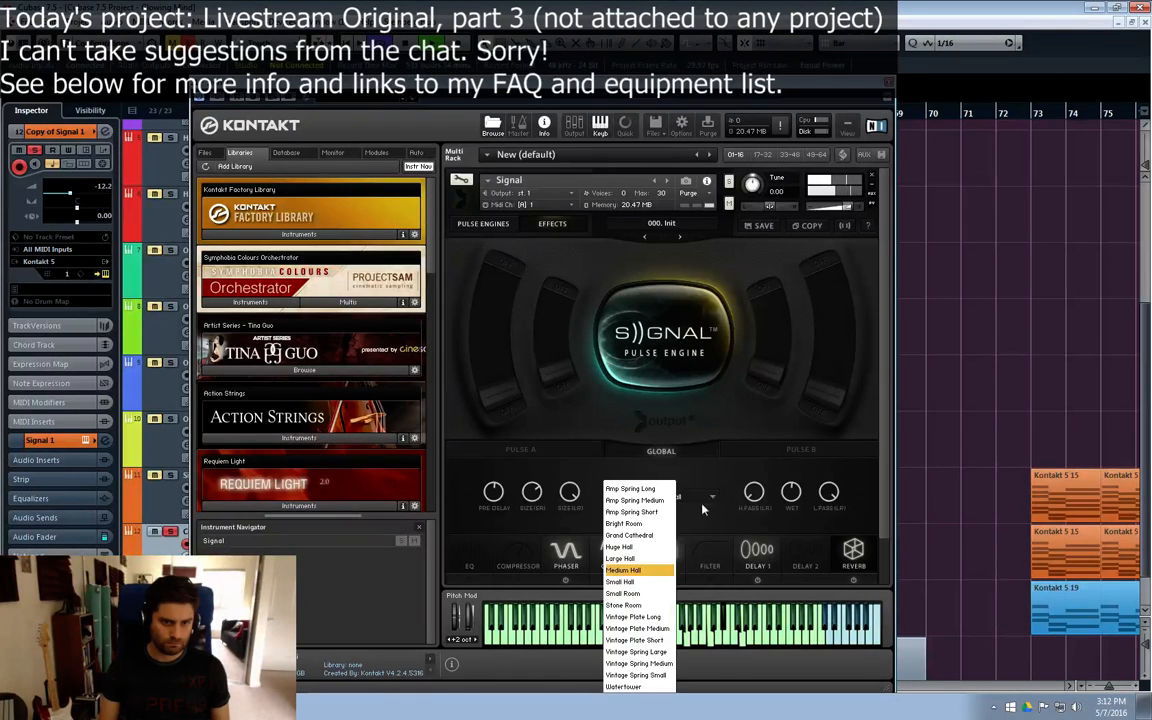
pyautogui.click(645, 535)
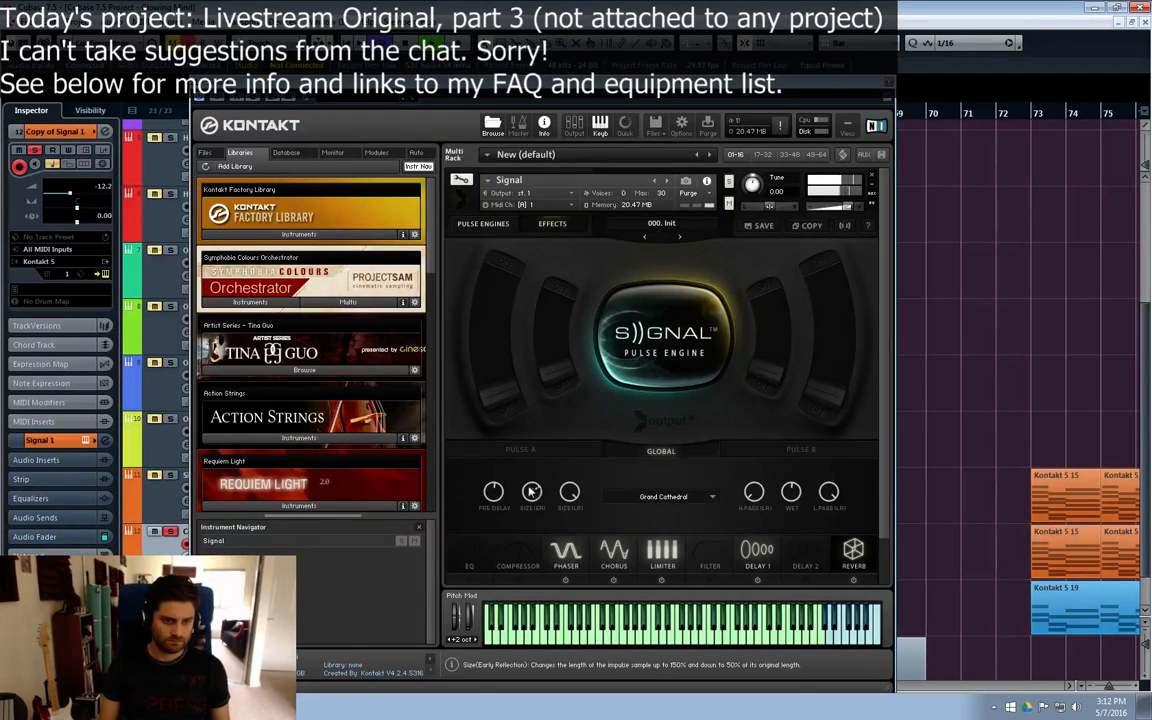
pyautogui.click(537, 490)
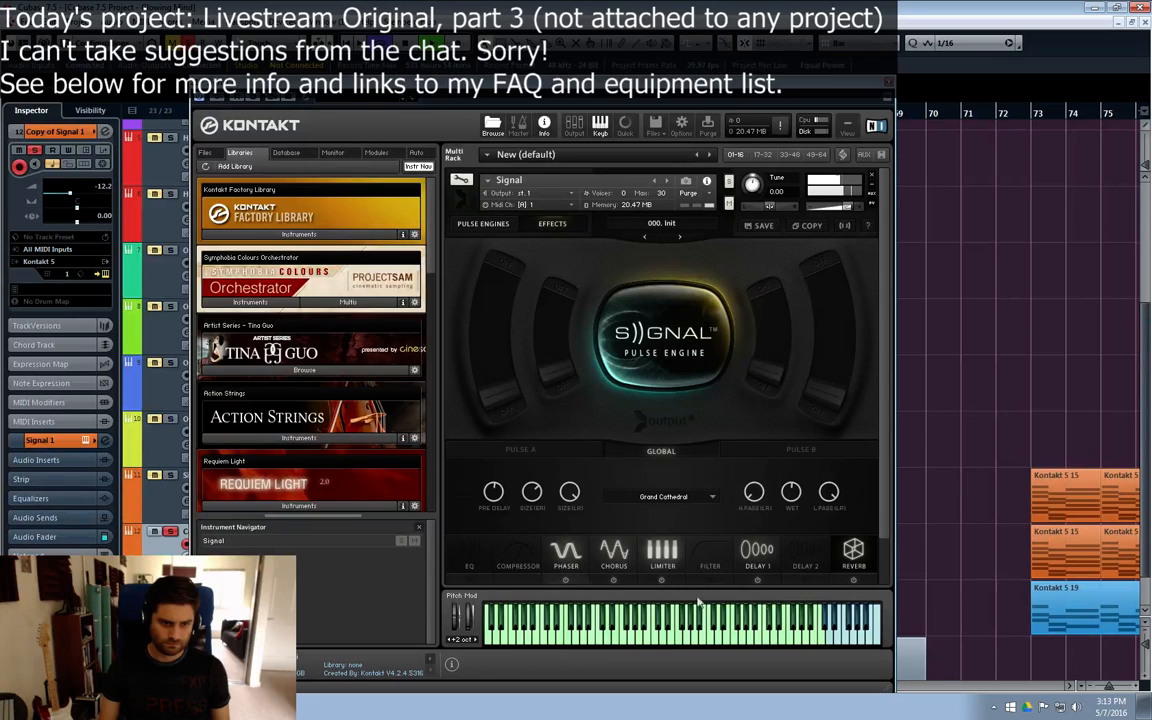
# Step: Review the global settings of Delay 2, the reverb and Delay 1 in the Signal instrument
pyautogui.click(800, 578)
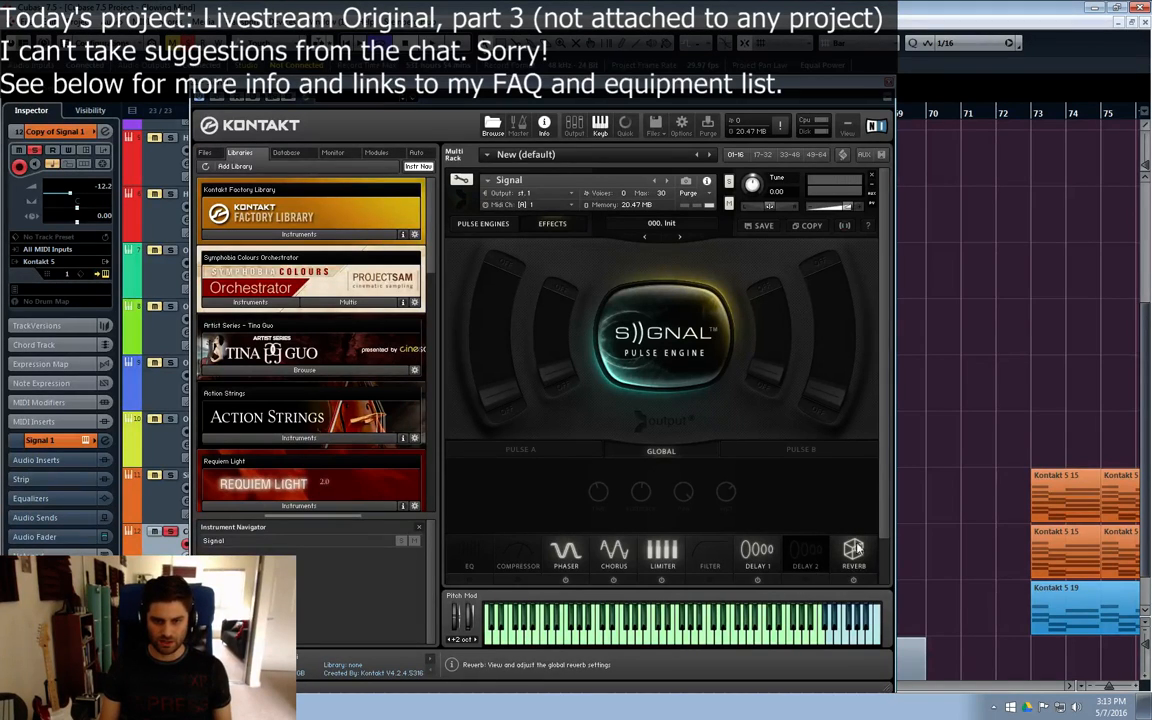
pyautogui.click(855, 549)
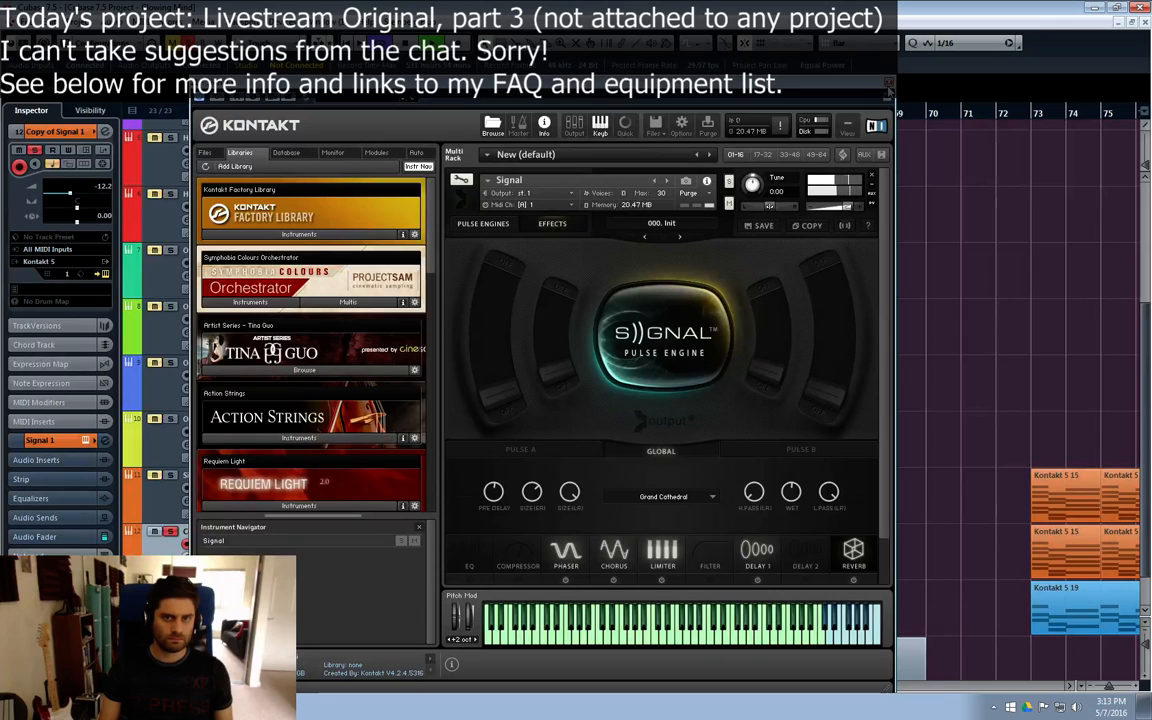
pyautogui.click(755, 560)
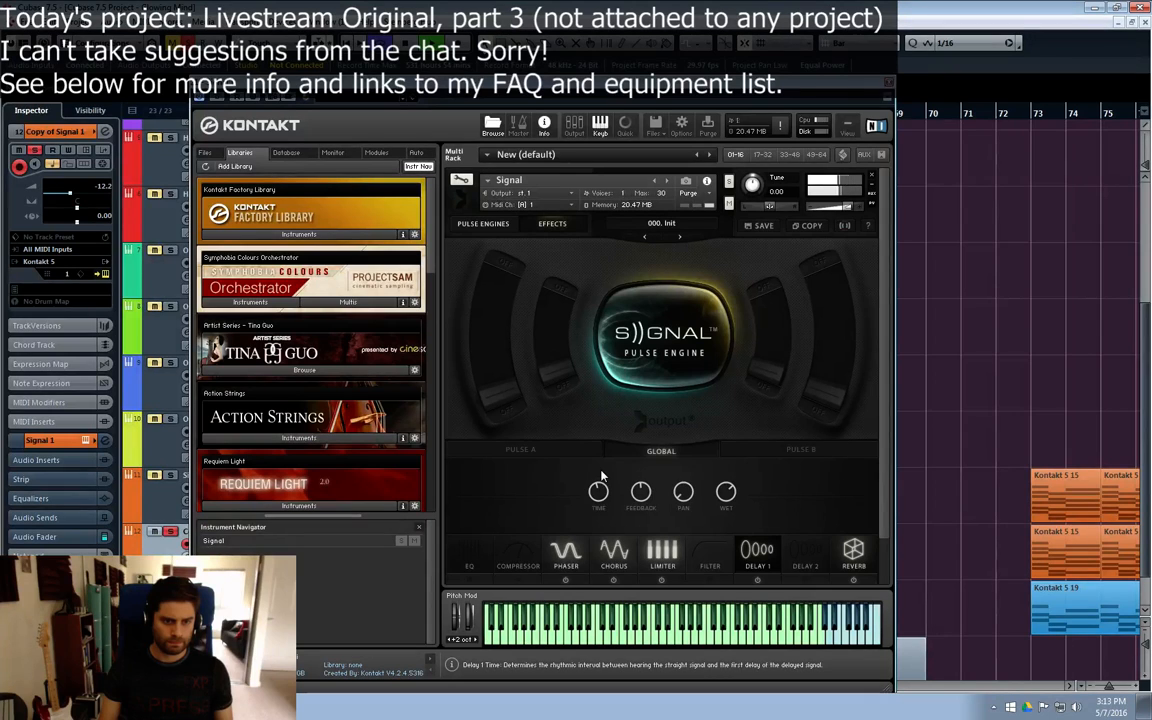
pyautogui.moveTo(606, 494)
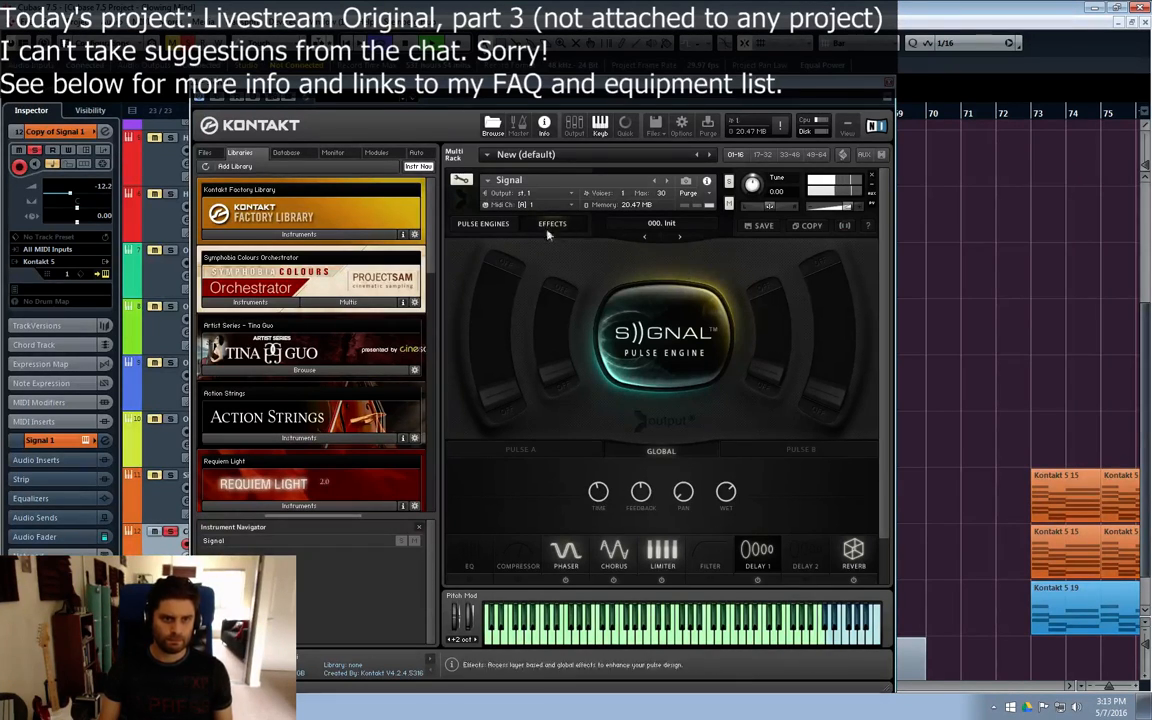
# Step: Return to the Signal instrument's pulse engines page, reposition the Kontakt window and close it
pyautogui.click(483, 224)
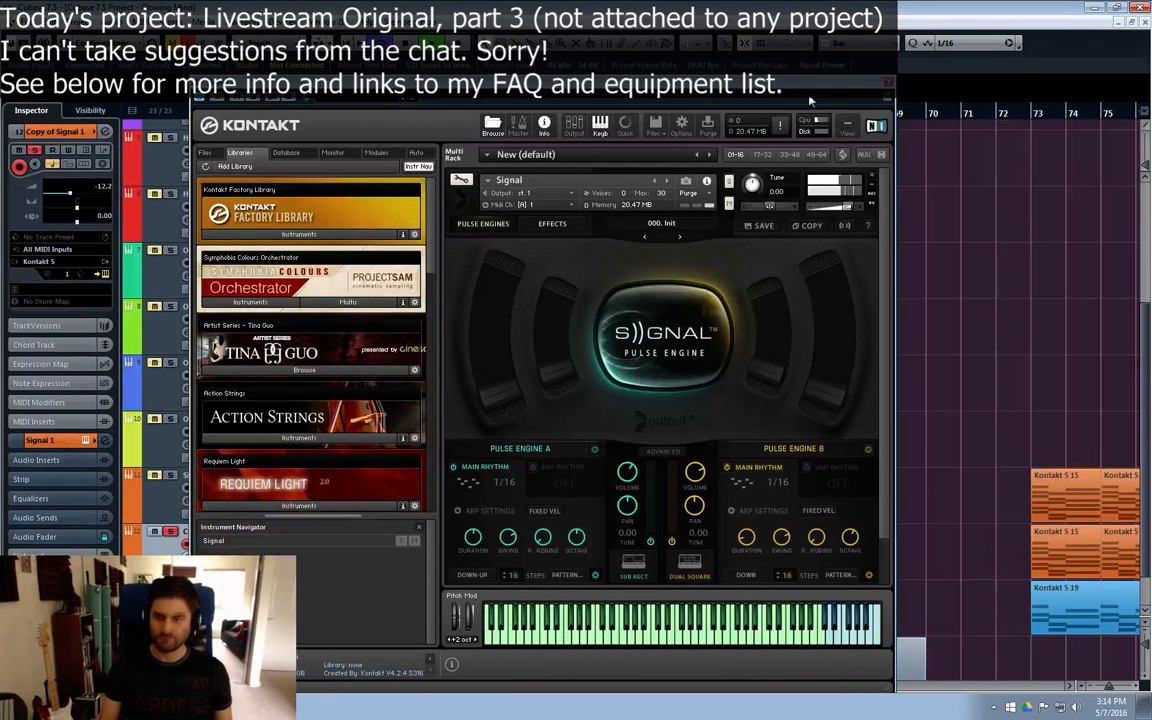
pyautogui.moveTo(888, 93); pyautogui.dragTo(900, 78)
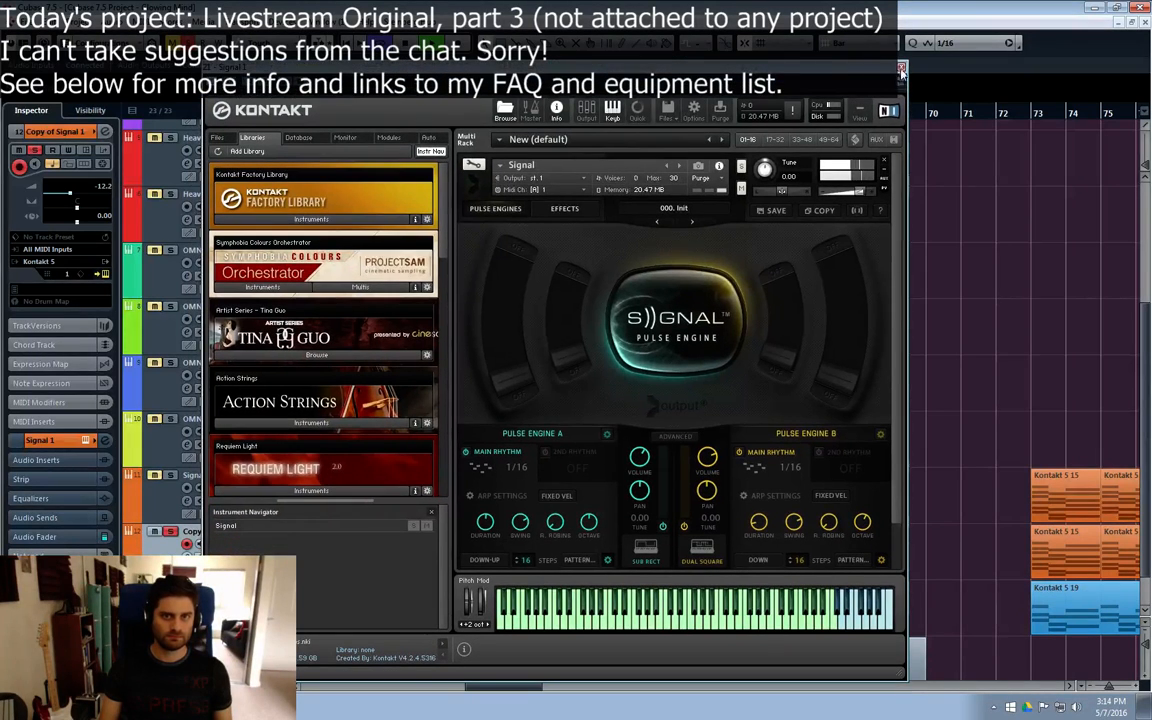
pyautogui.click(545, 453)
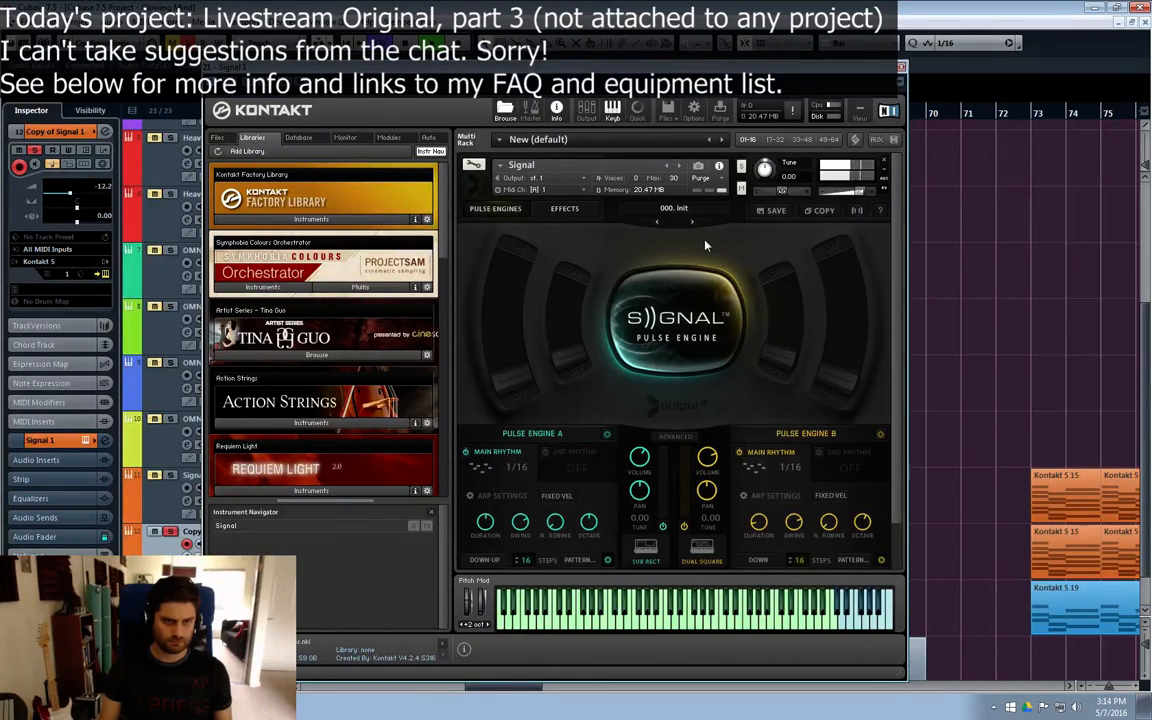
pyautogui.click(901, 67)
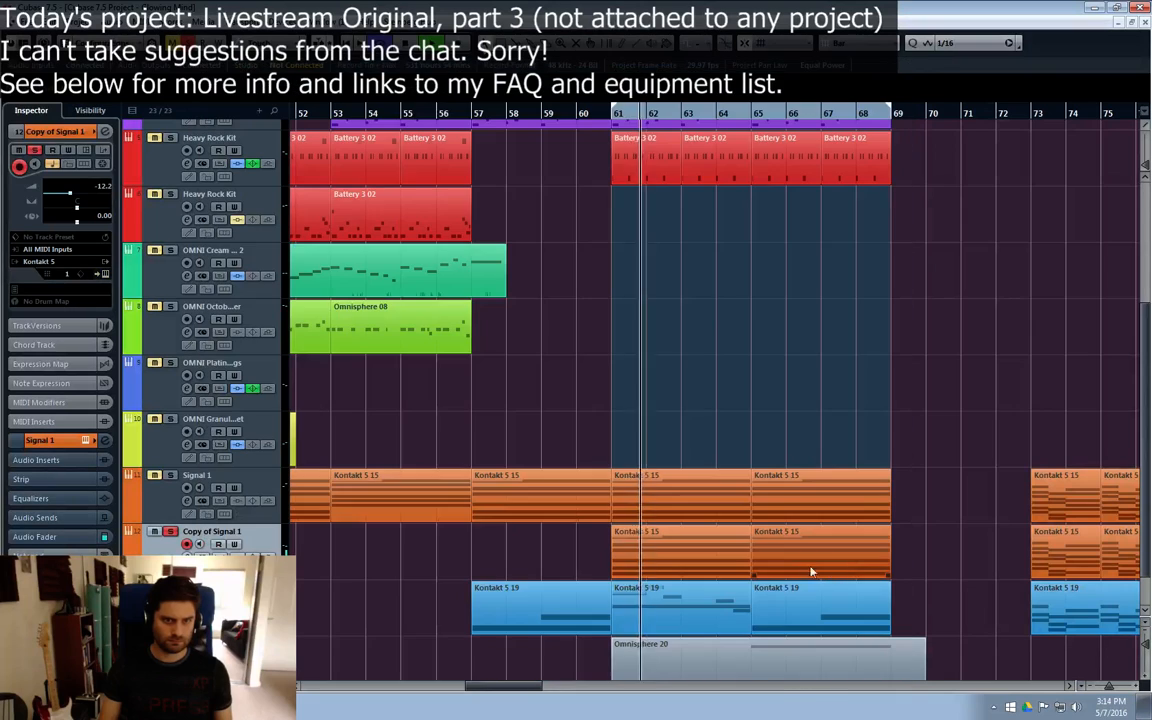
# Step: Unsolo the Copy of Signal 1 track and lower its channel volume to -17.5 dB
pyautogui.doubleClick(755, 552)
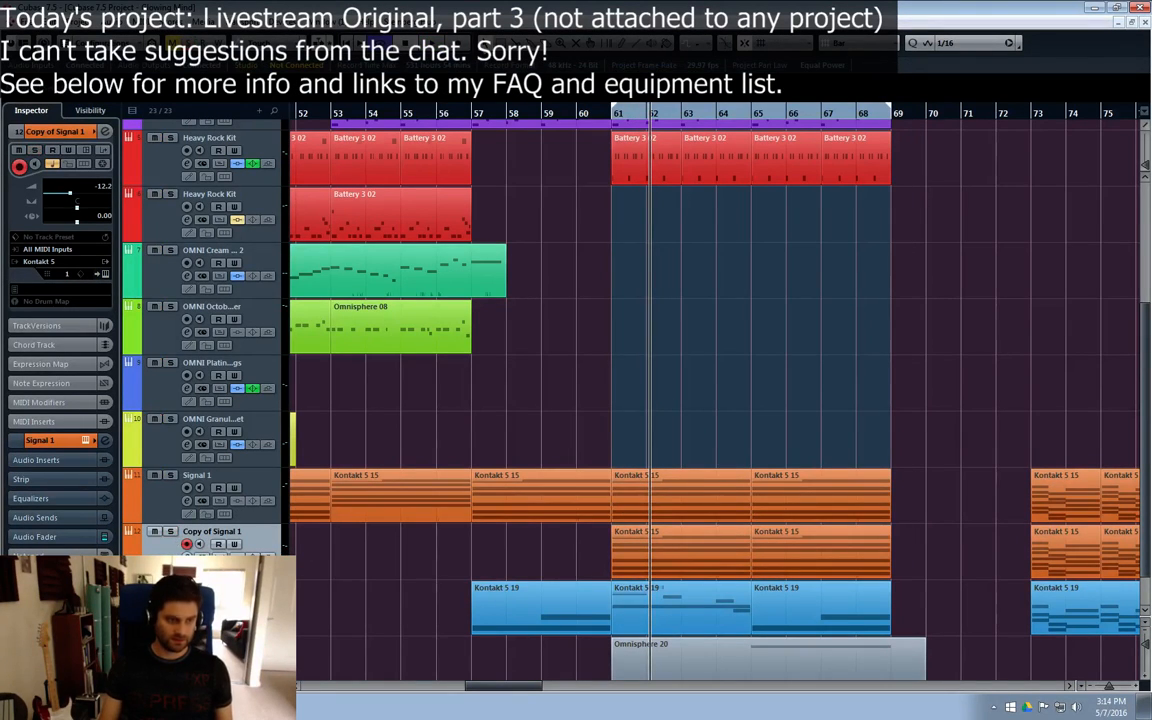
pyautogui.click(171, 532)
pyautogui.moveTo(973, 298); pyautogui.dragTo(976, 317)
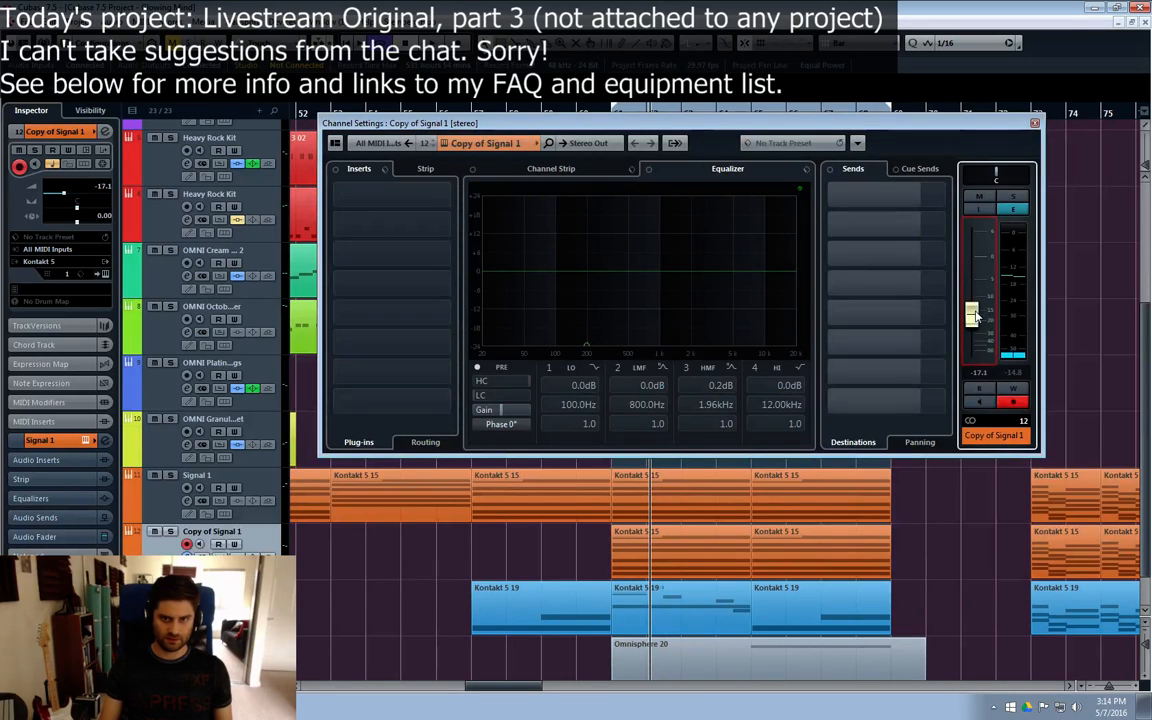
pyautogui.click(1034, 122)
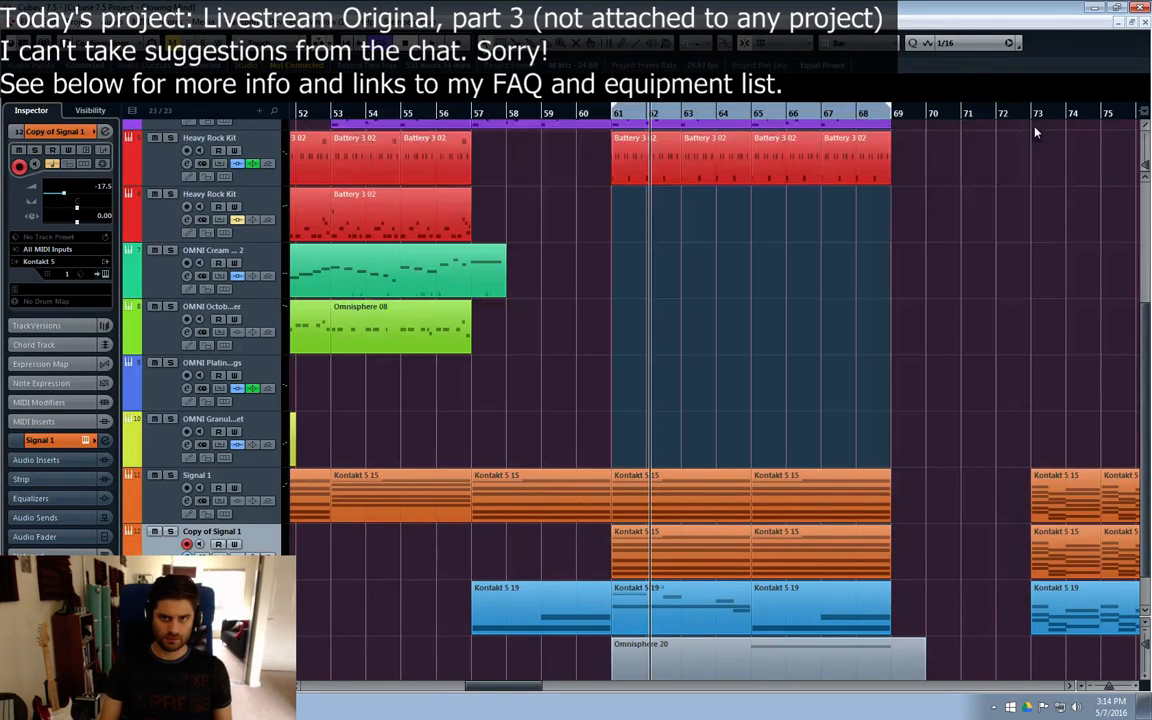
# Step: Play from bar 55 and try a -10 dB cut at 805.1 Hz in Copy of Signal 1's equalizer, easing it to -1.7 dB and disabling the band
pyautogui.click(403, 115)
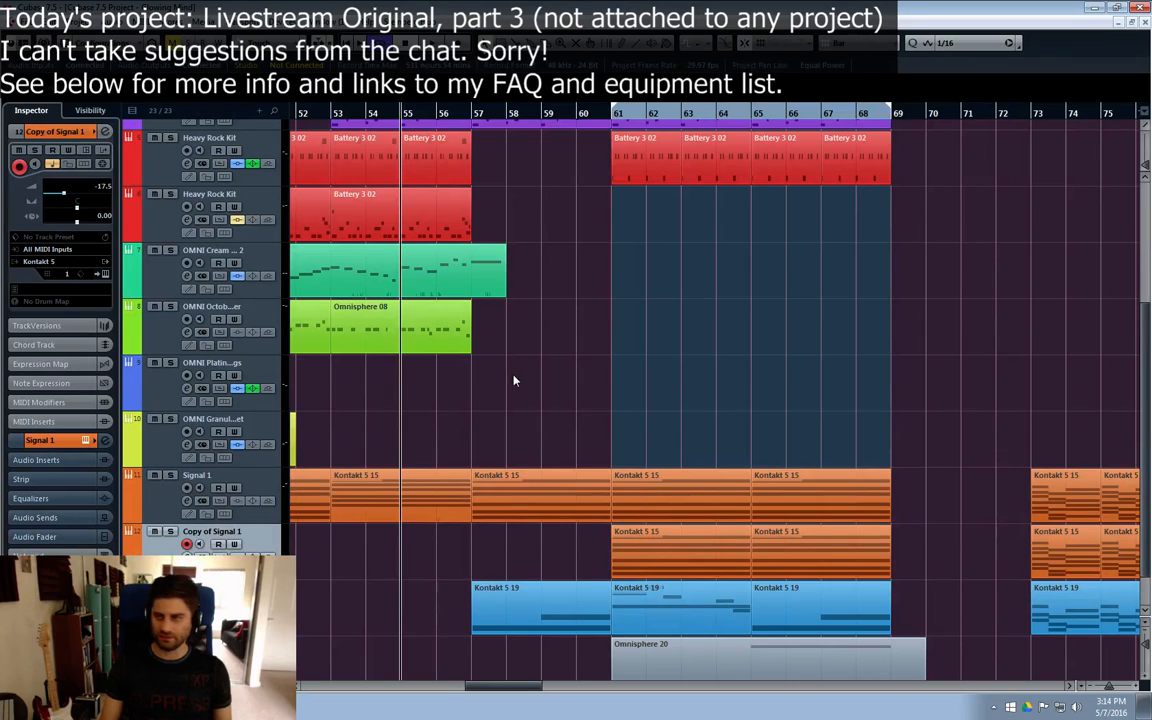
pyautogui.press('space')
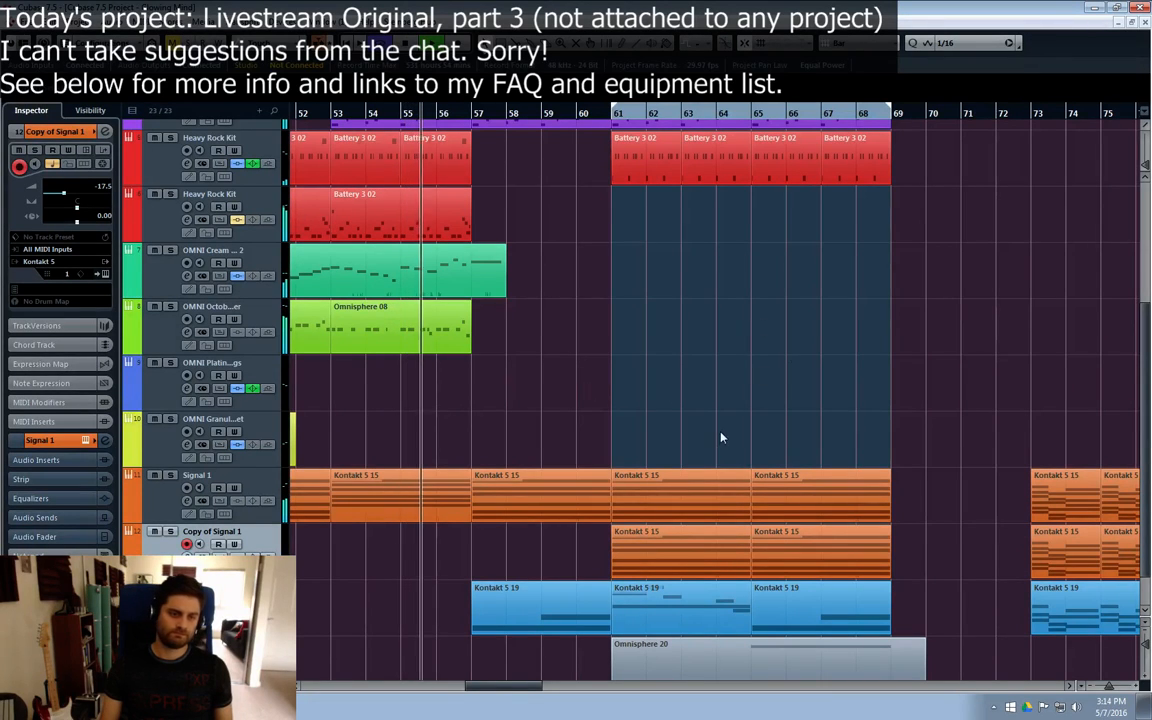
pyautogui.click(187, 558)
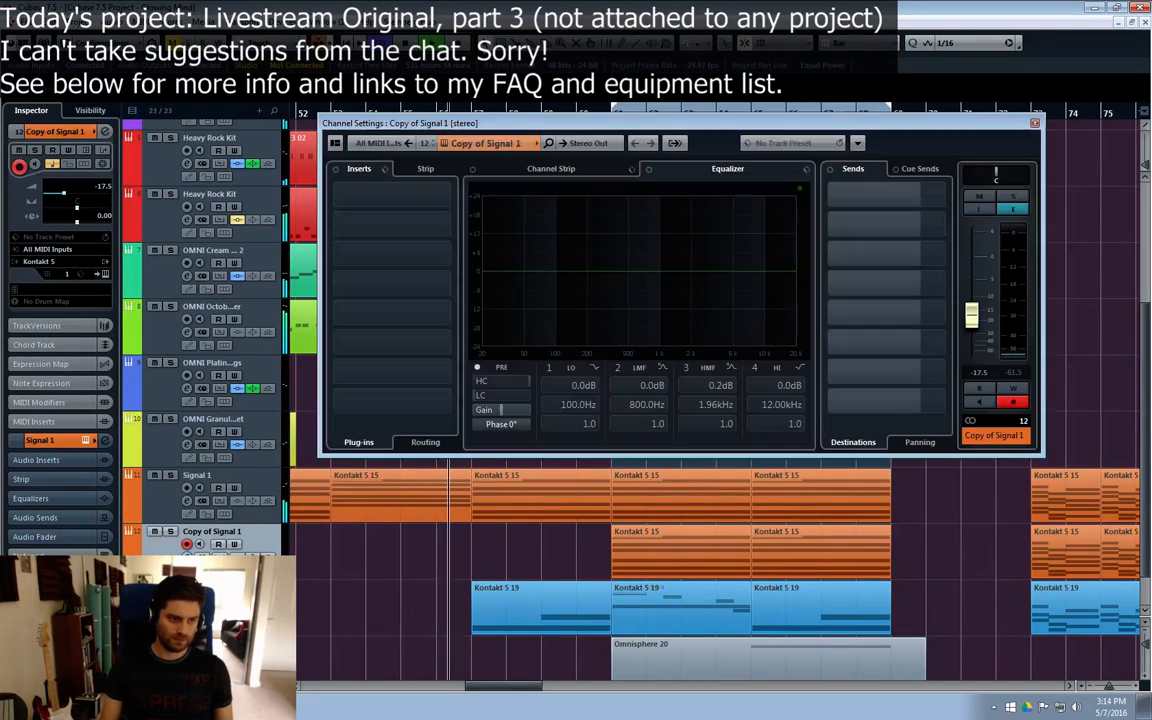
pyautogui.click(646, 283)
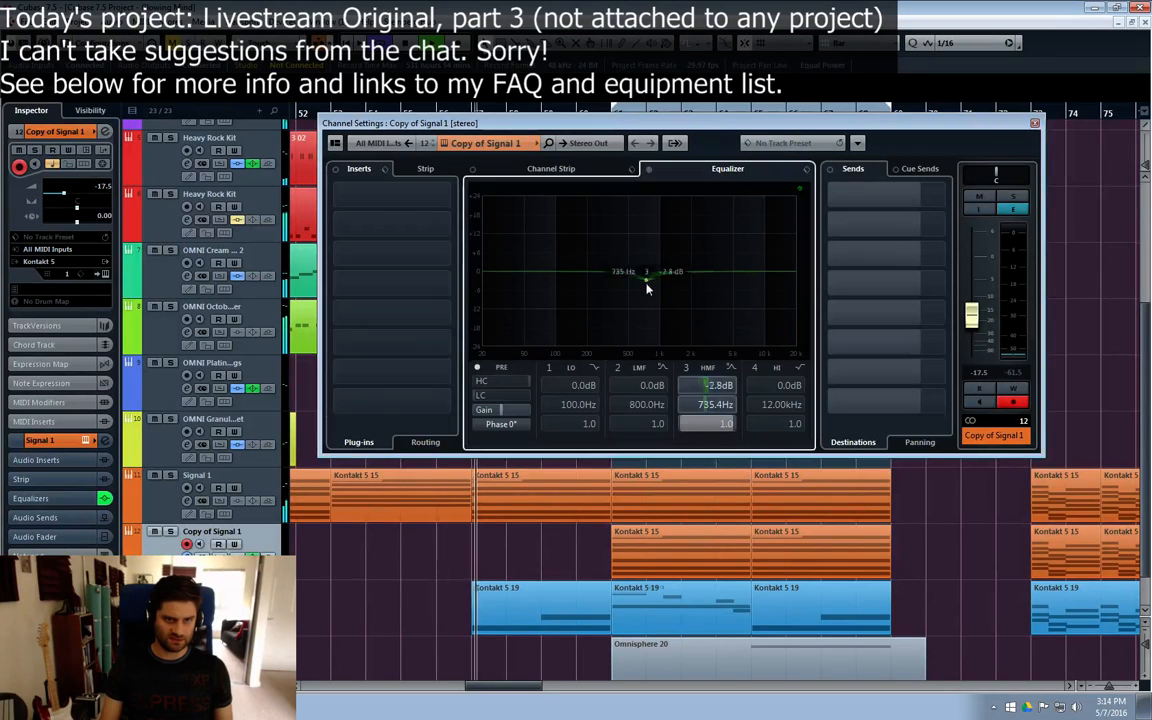
pyautogui.moveTo(647, 283); pyautogui.dragTo(651, 306)
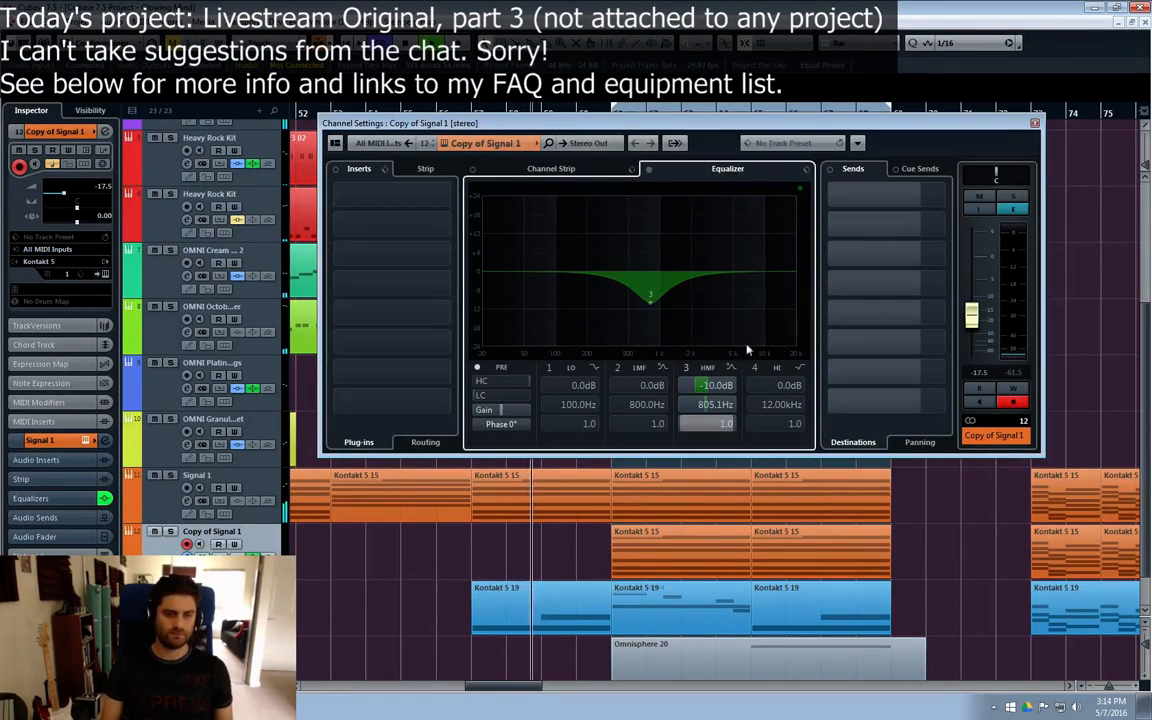
pyautogui.moveTo(651, 302); pyautogui.dragTo(650, 283)
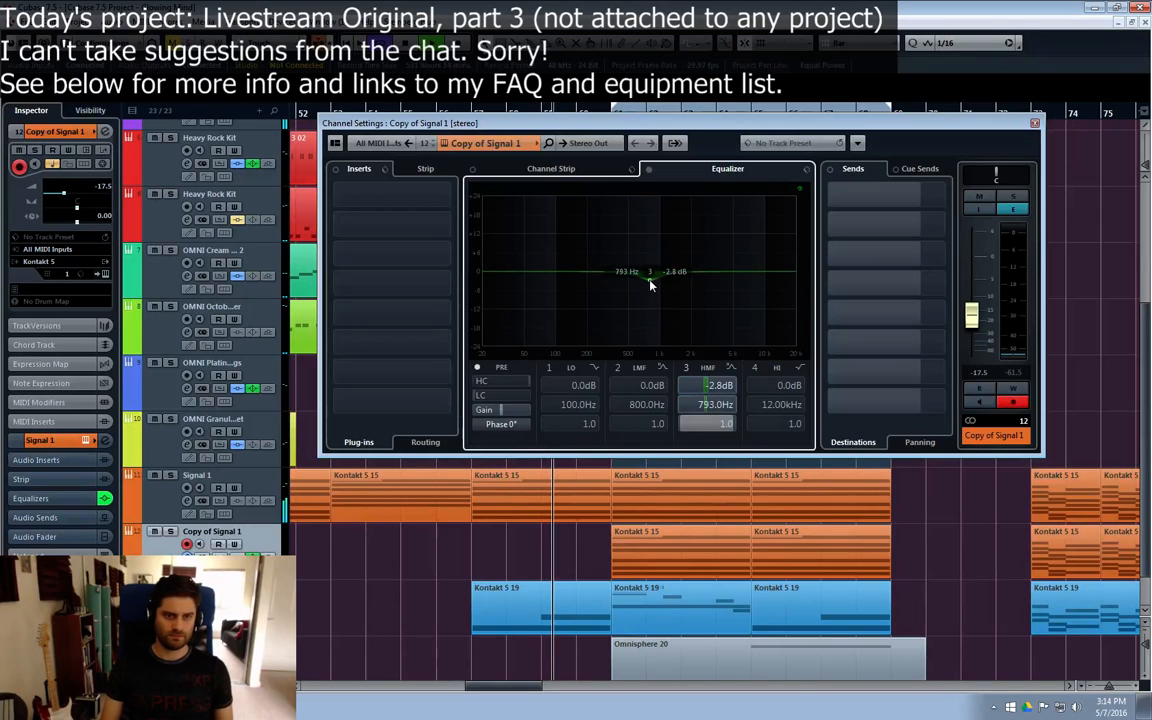
pyautogui.click(685, 369)
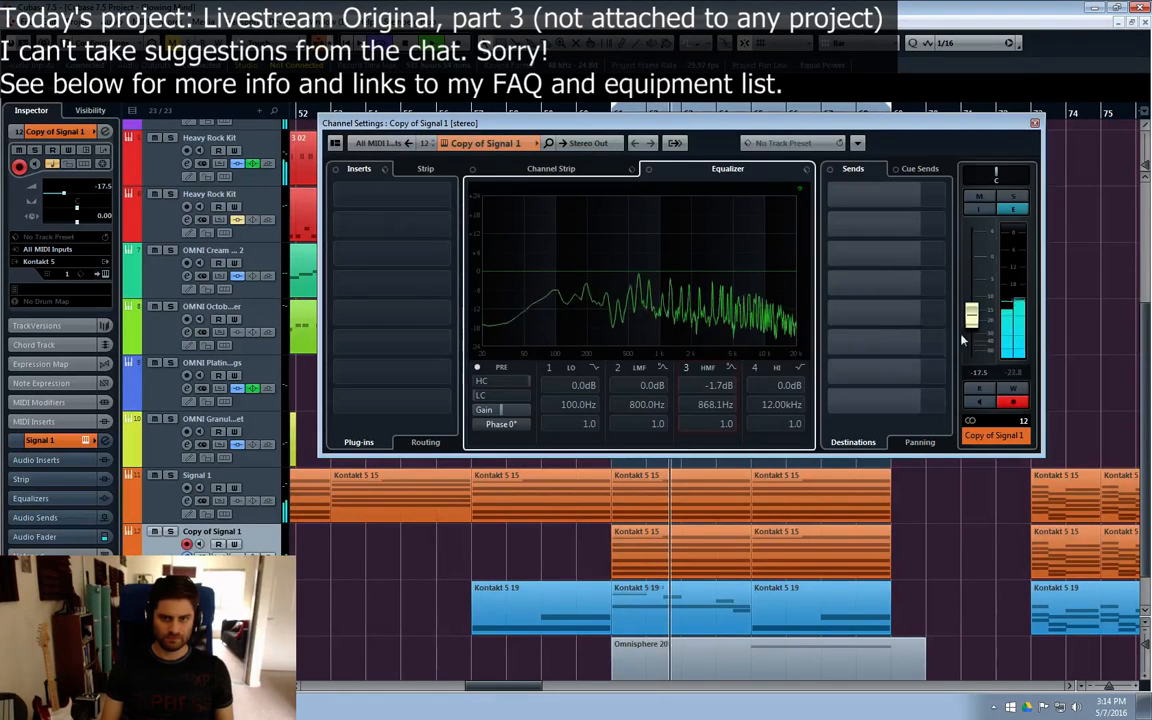
# Step: Raise the Copy of Signal 1 channel volume to -14.4 dB
pyautogui.moveTo(971, 320); pyautogui.dragTo(968, 318)
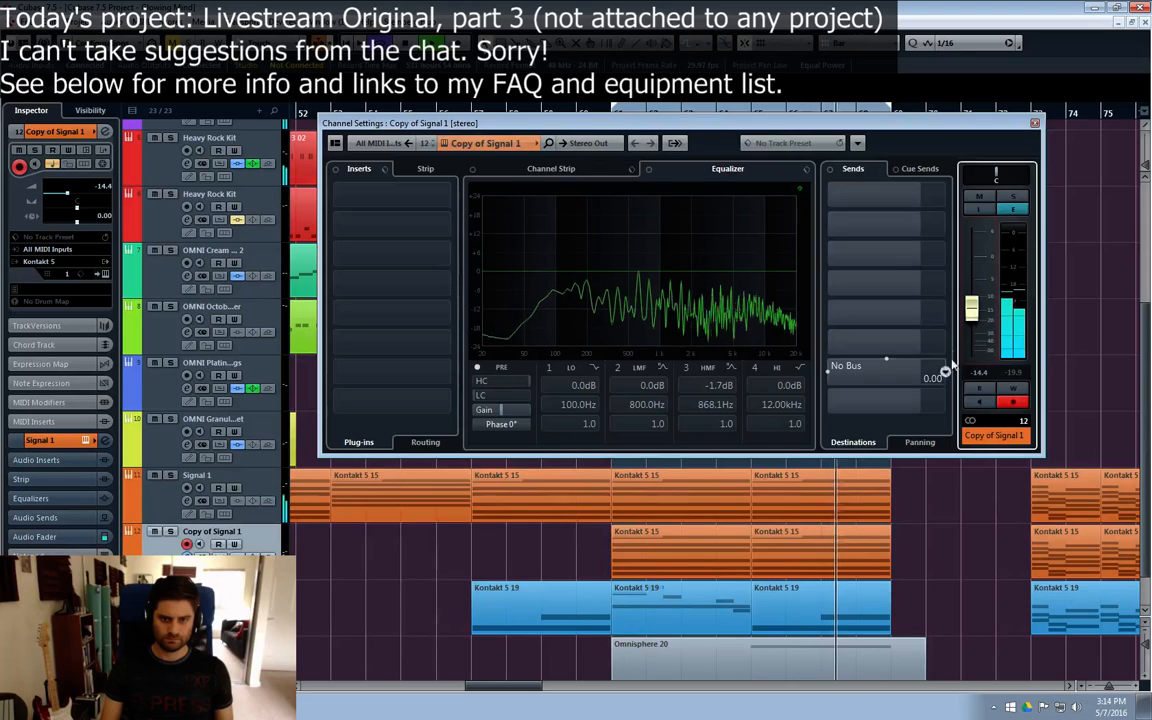
# Step: Close Copy of Signal 1's channel settings and listen through the passage to bar 69, reviewing the upper tracks
pyautogui.click(1035, 123)
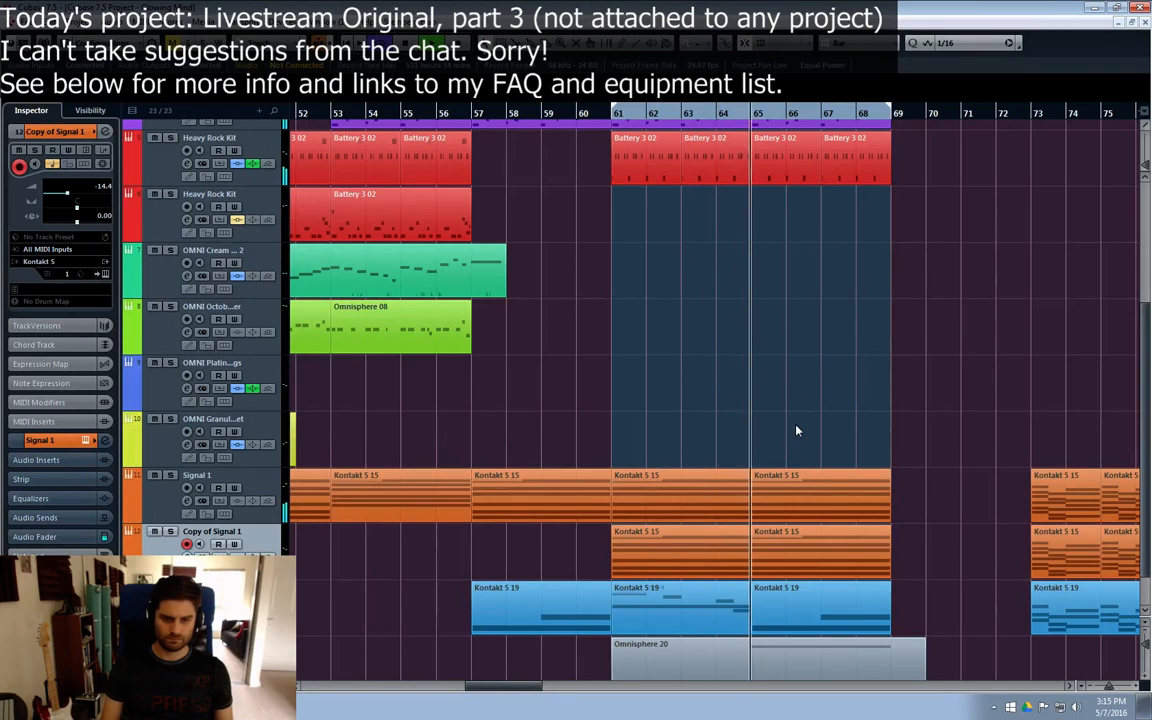
pyautogui.scroll(2, 802, 385)
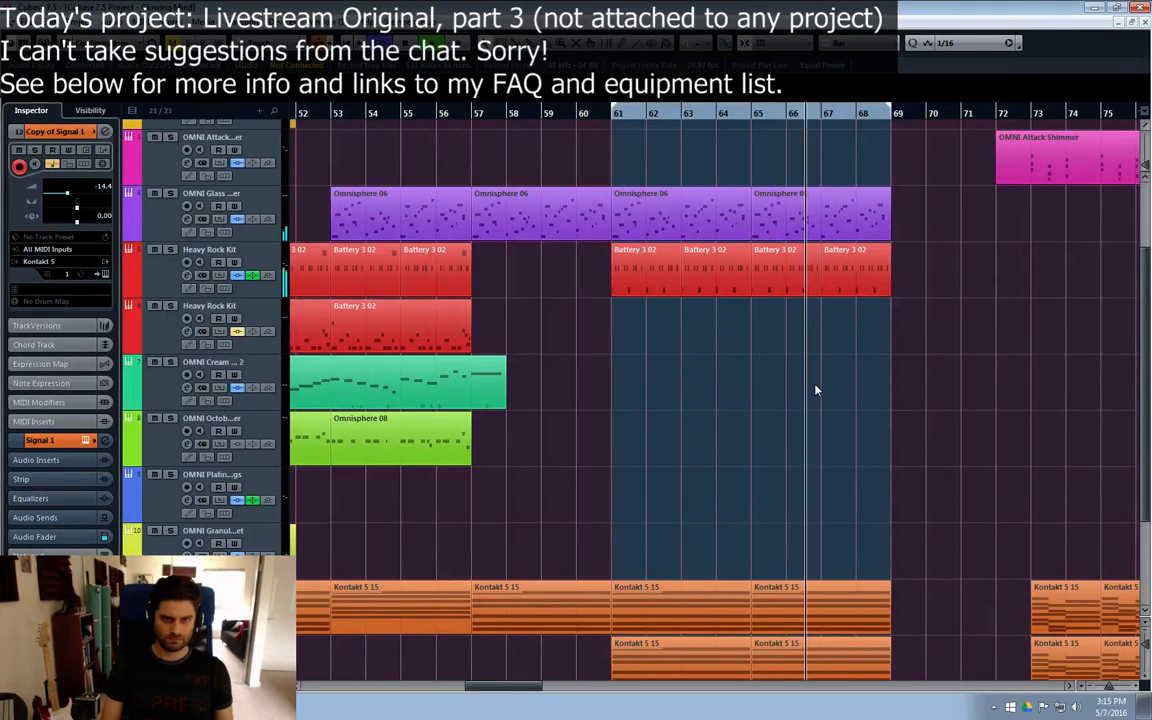
pyautogui.scroll(2, 815, 390)
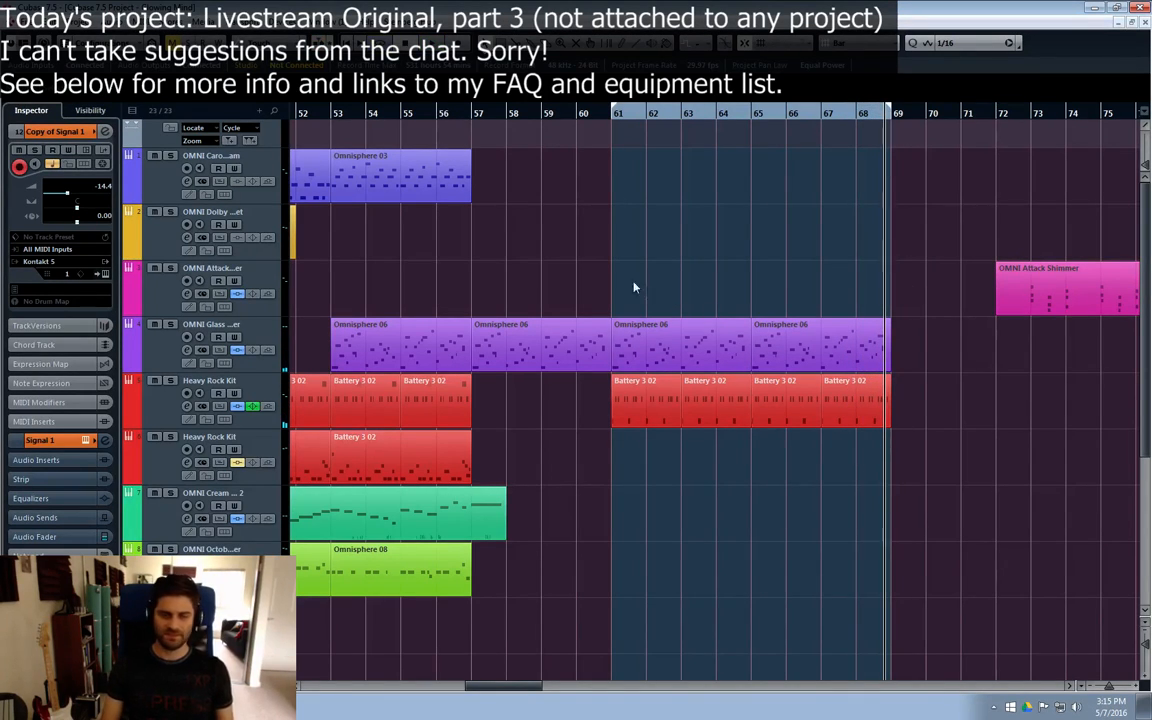
pyautogui.click(928, 414)
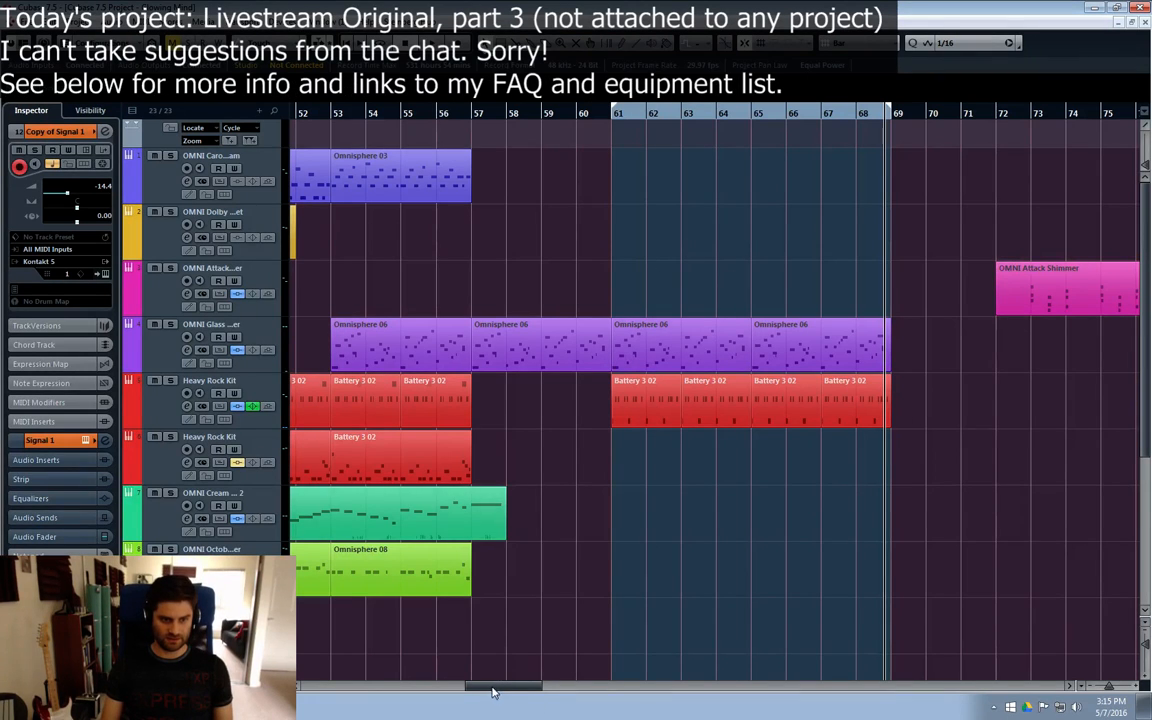
# Step: Play the arrangement from bar 1 and review it through bar 35
pyautogui.moveTo(492, 692); pyautogui.dragTo(326, 688)
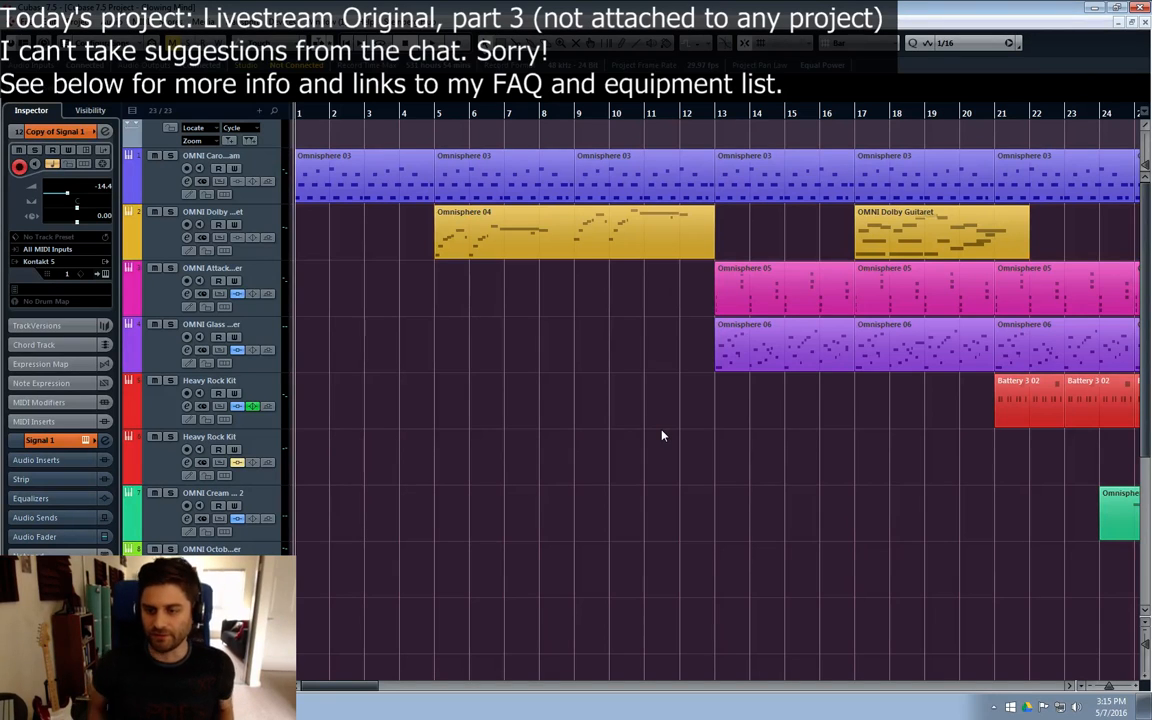
pyautogui.press('space')
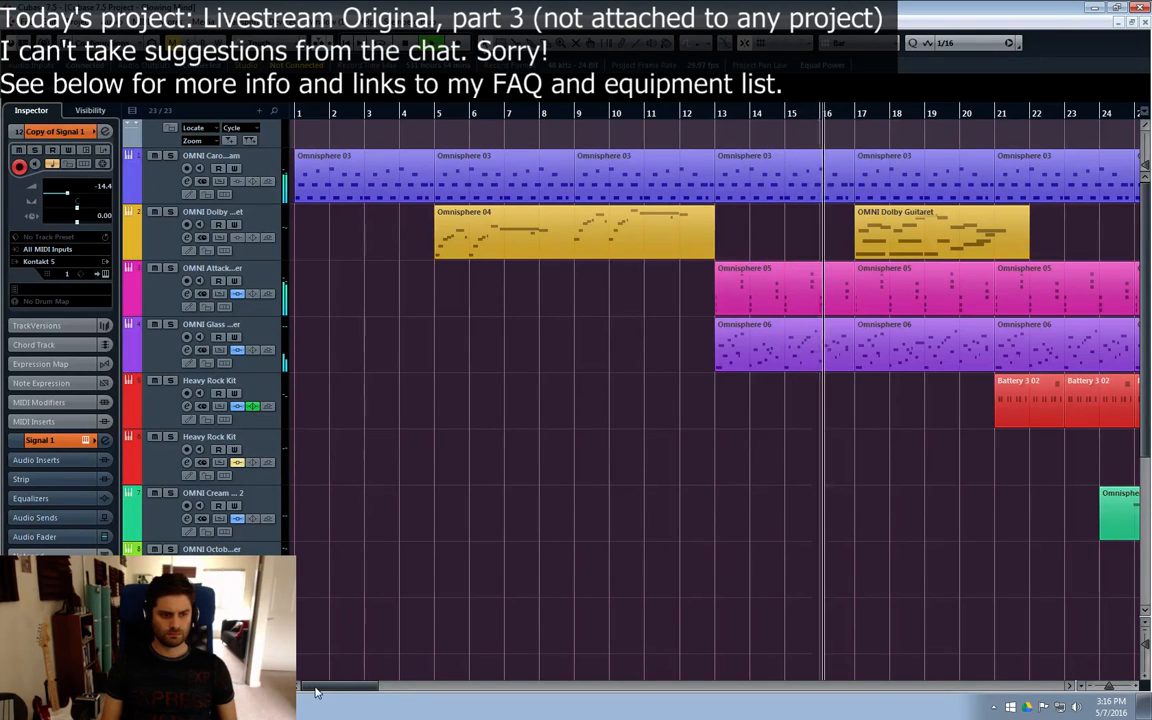
pyautogui.moveTo(316, 689); pyautogui.dragTo(394, 692)
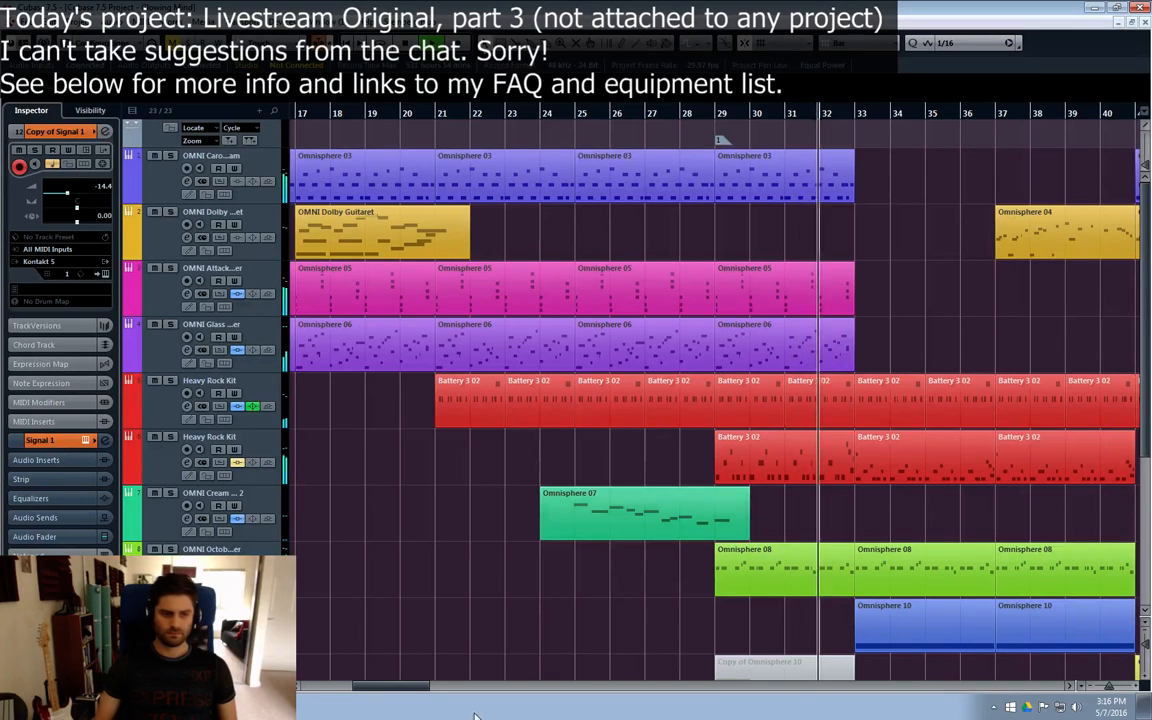
pyautogui.moveTo(383, 688); pyautogui.dragTo(427, 697)
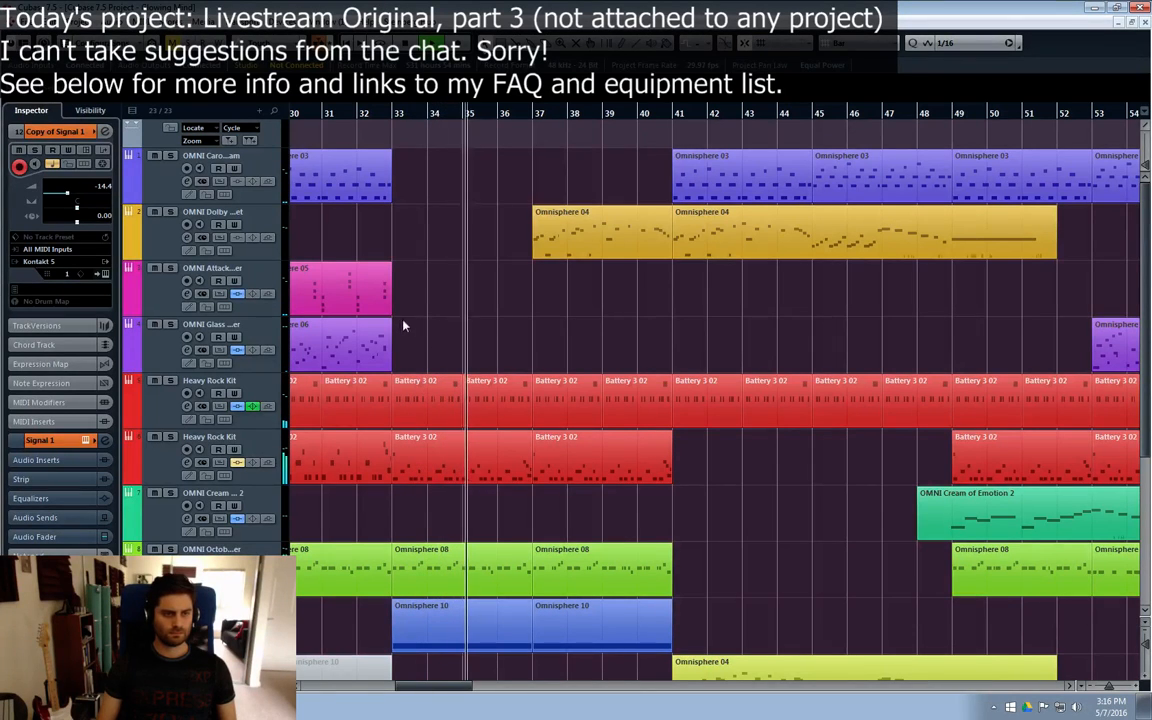
# Step: Extend the OMNI Attack Shimmer track's Omnisphere 05 part to bar 34 and copy the C0, D#0 and G0 chord from bar 32 to bar 33
pyautogui.moveTo(388, 313); pyautogui.dragTo(412, 316)
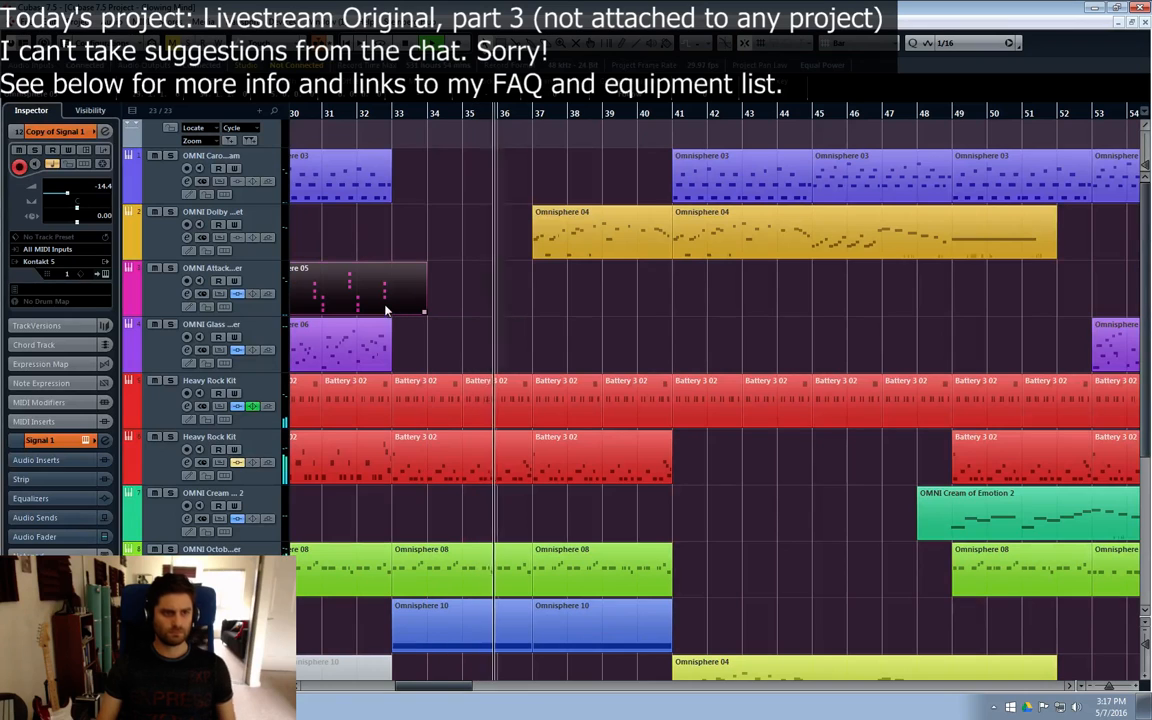
pyautogui.doubleClick(388, 311)
pyautogui.moveTo(270, 686); pyautogui.dragTo(232, 686)
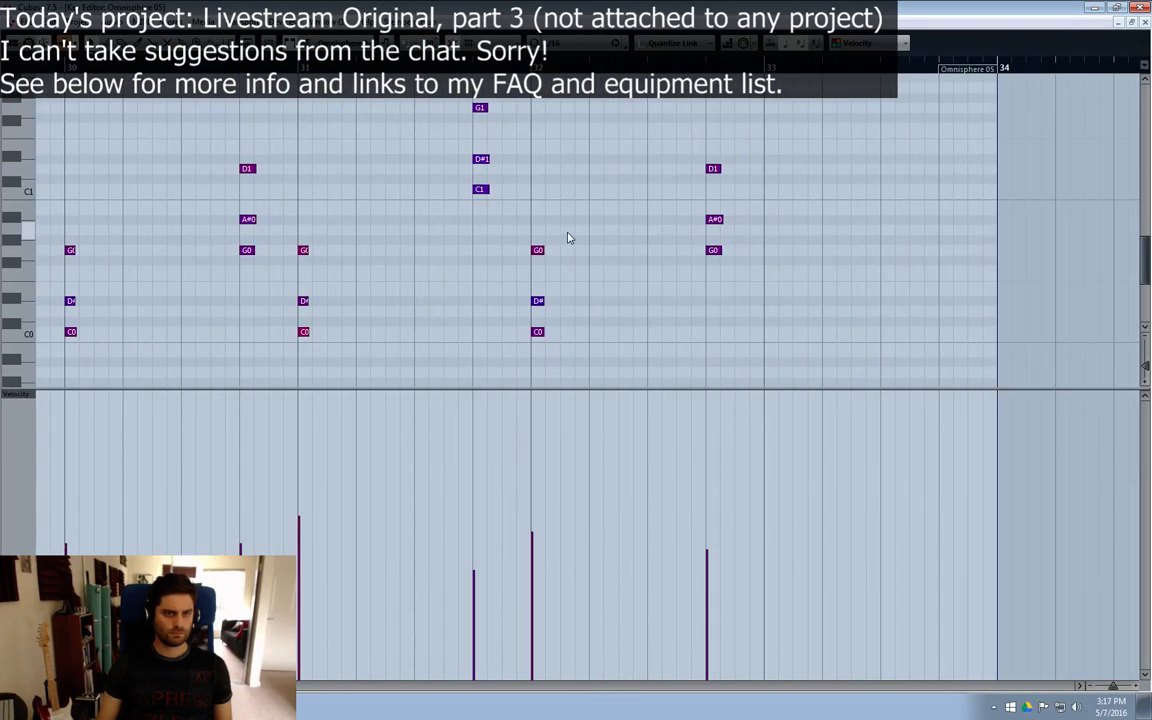
pyautogui.moveTo(567, 237); pyautogui.dragTo(772, 338)
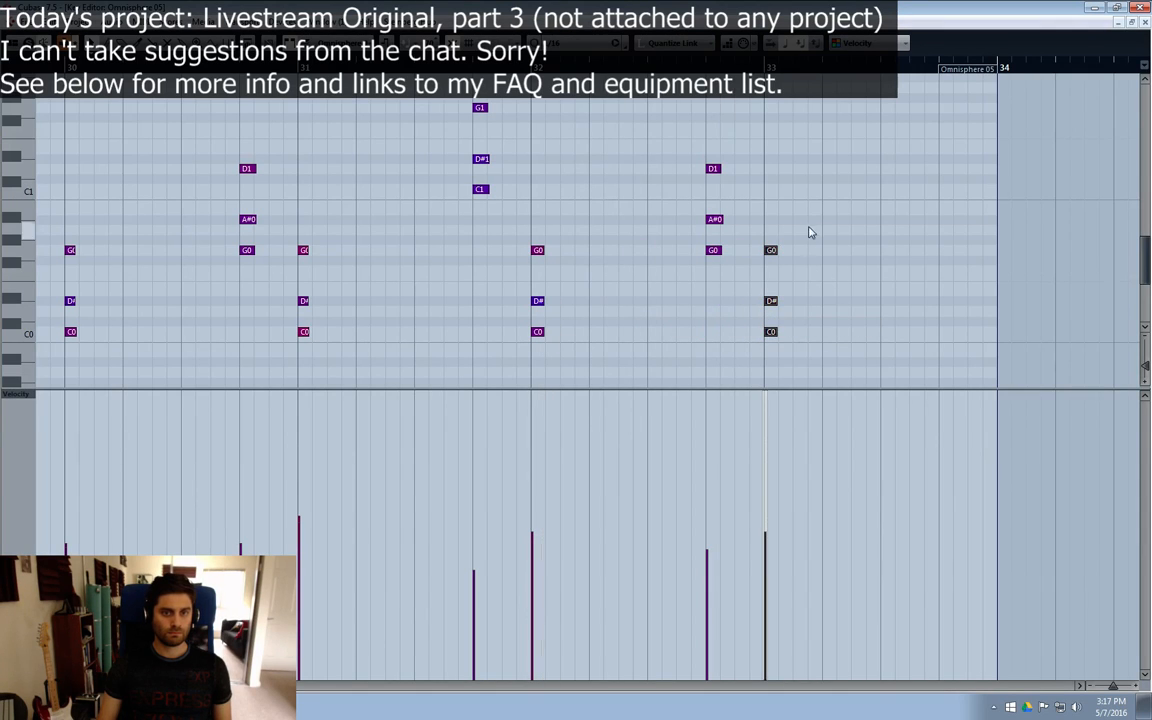
pyautogui.moveTo(809, 228); pyautogui.dragTo(774, 356)
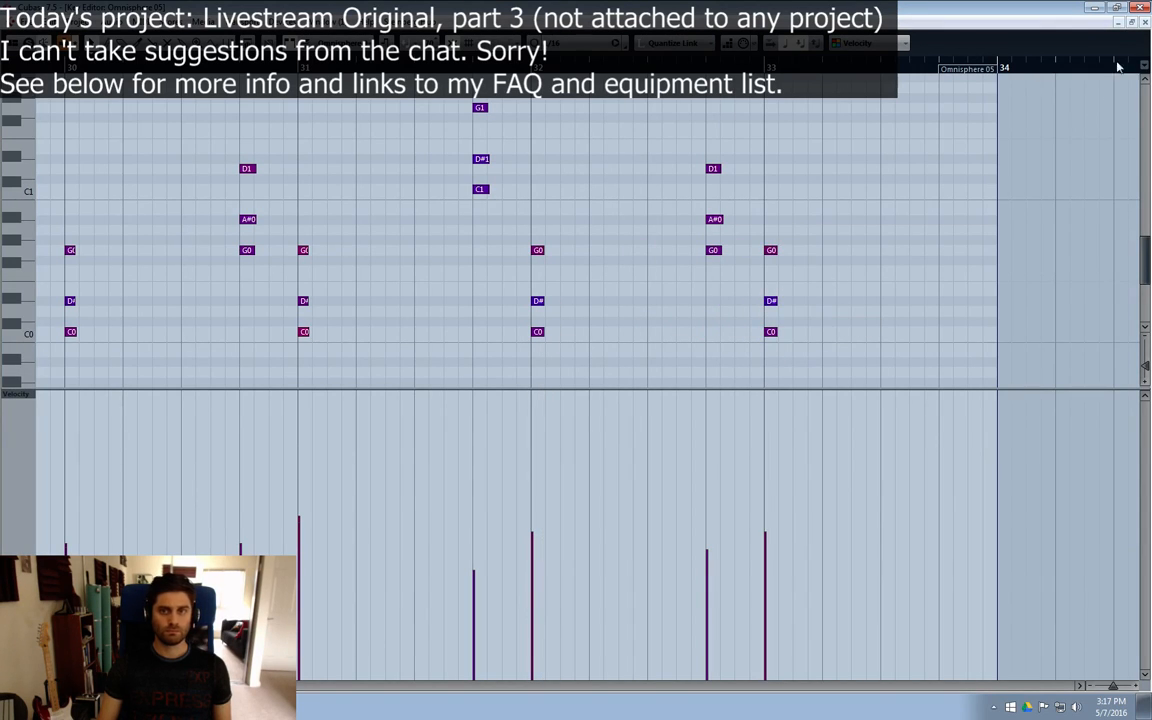
pyautogui.click(1144, 22)
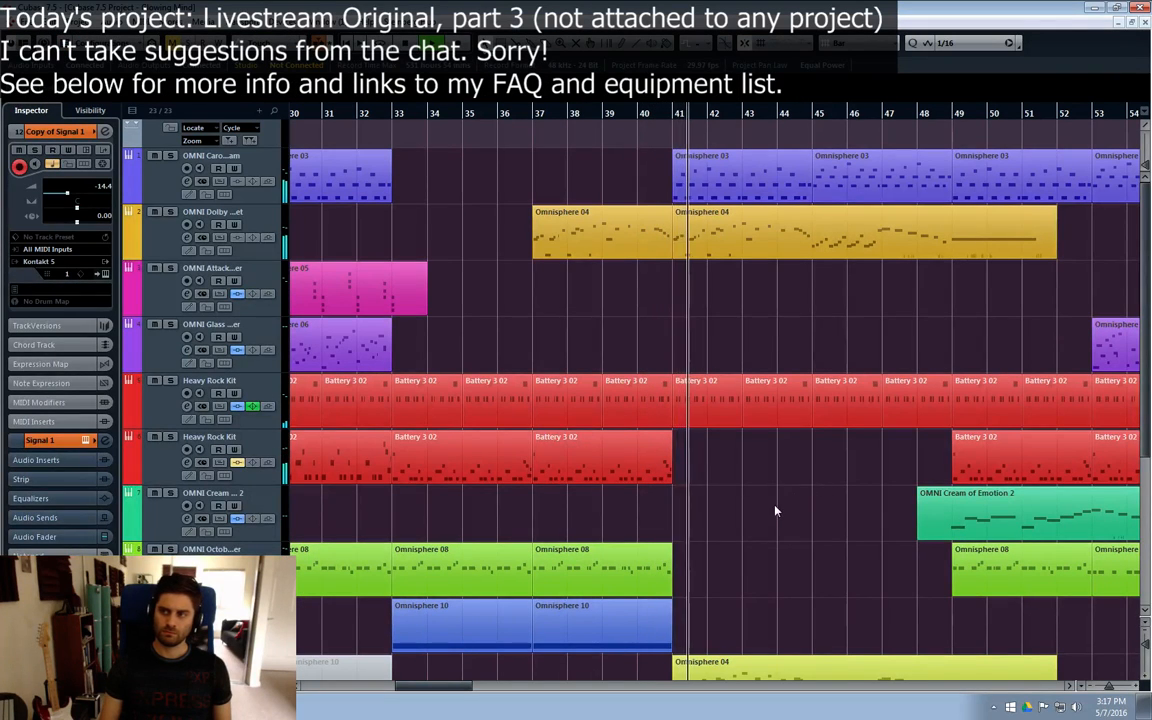
# Step: Split the extended Omnisphere 05 part at bar 33 and copy the resulting one-bar part to bar 41
pyautogui.keyDown('alt'); pyautogui.click(404, 312); pyautogui.keyUp('alt')
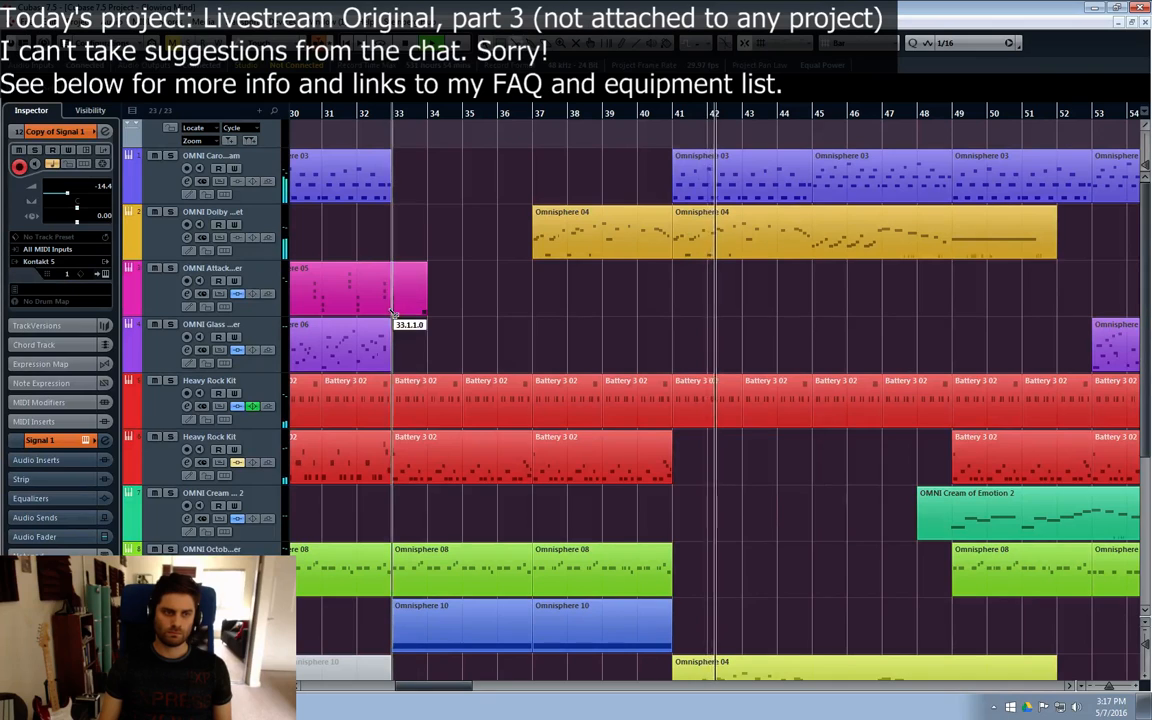
pyautogui.moveTo(404, 310); pyautogui.dragTo(684, 300)
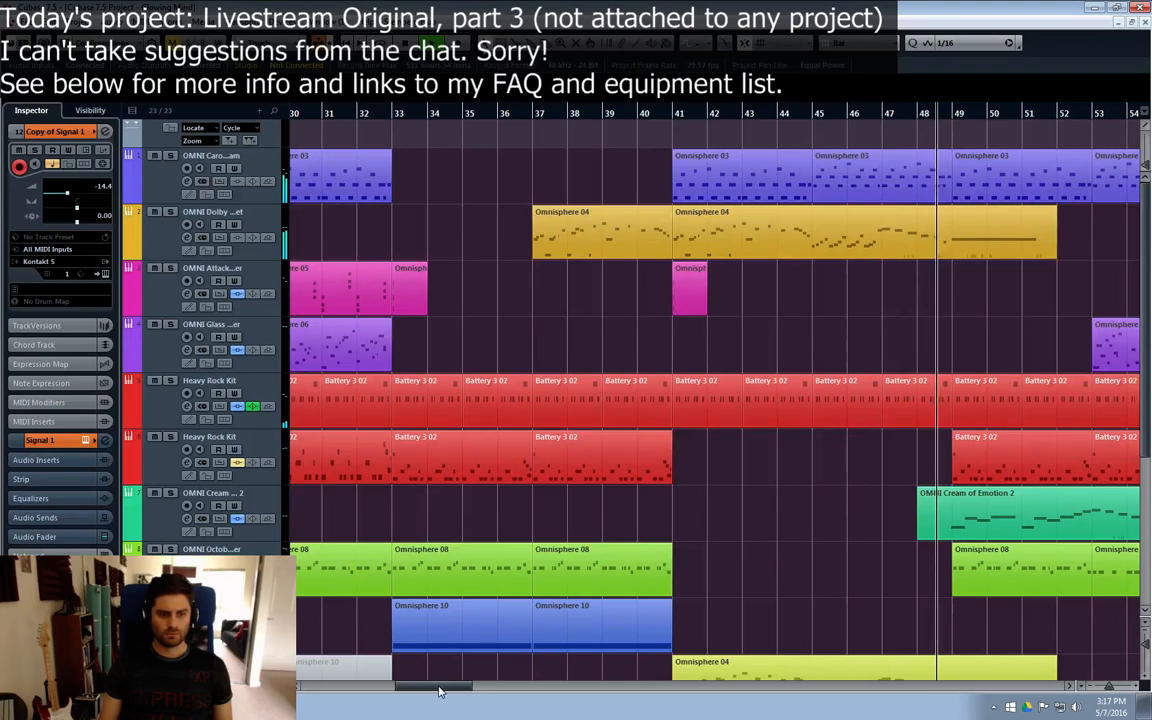
# Step: Listen on to bar 69, stop playback, and check the ruler in seconds before switching it back to bars
pyautogui.moveTo(438, 690); pyautogui.dragTo(481, 690)
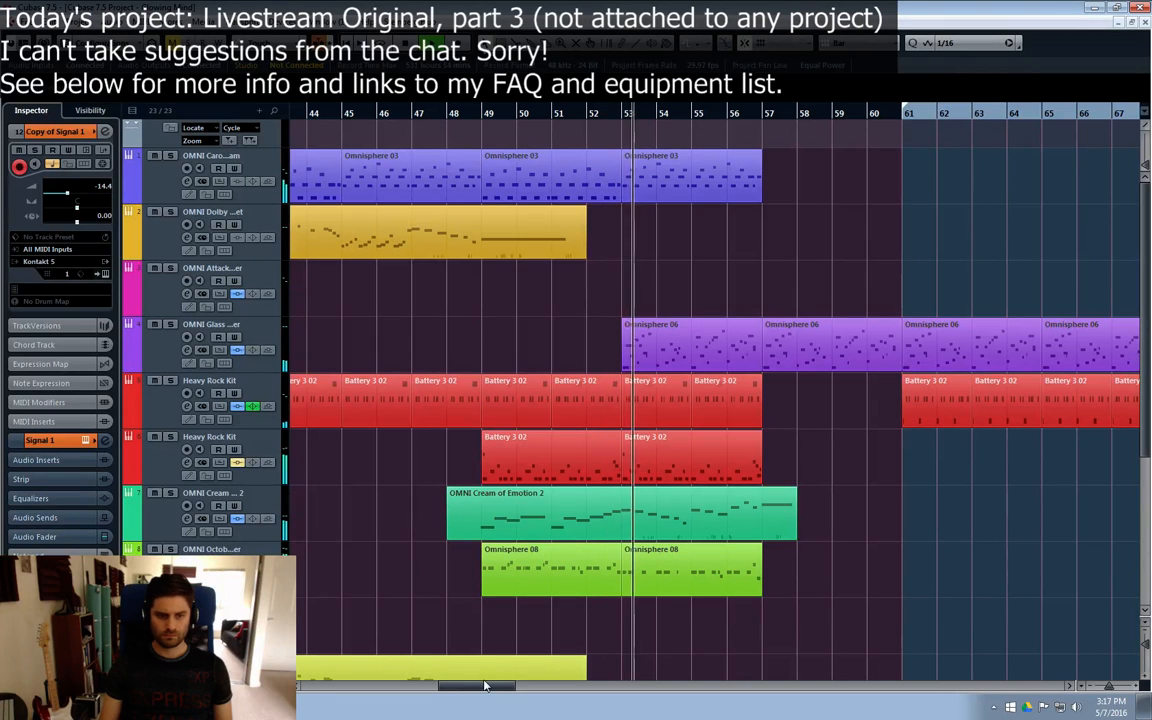
pyautogui.moveTo(479, 686); pyautogui.dragTo(498, 686)
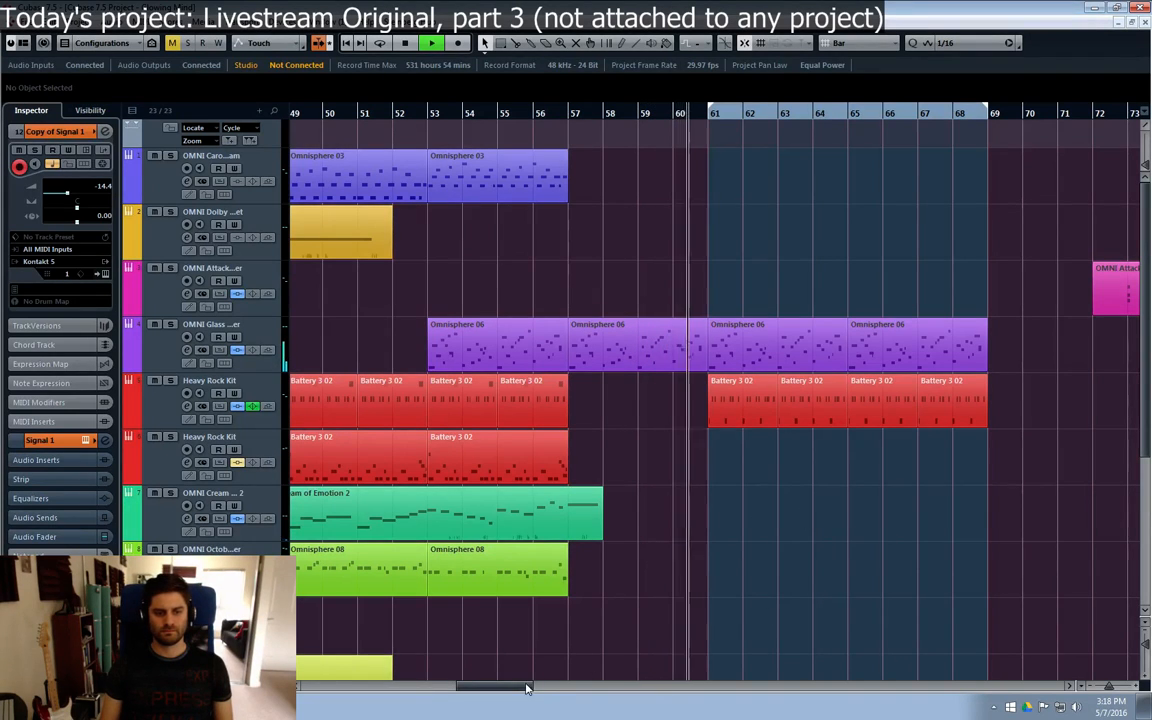
pyautogui.moveTo(528, 688); pyautogui.dragTo(547, 689)
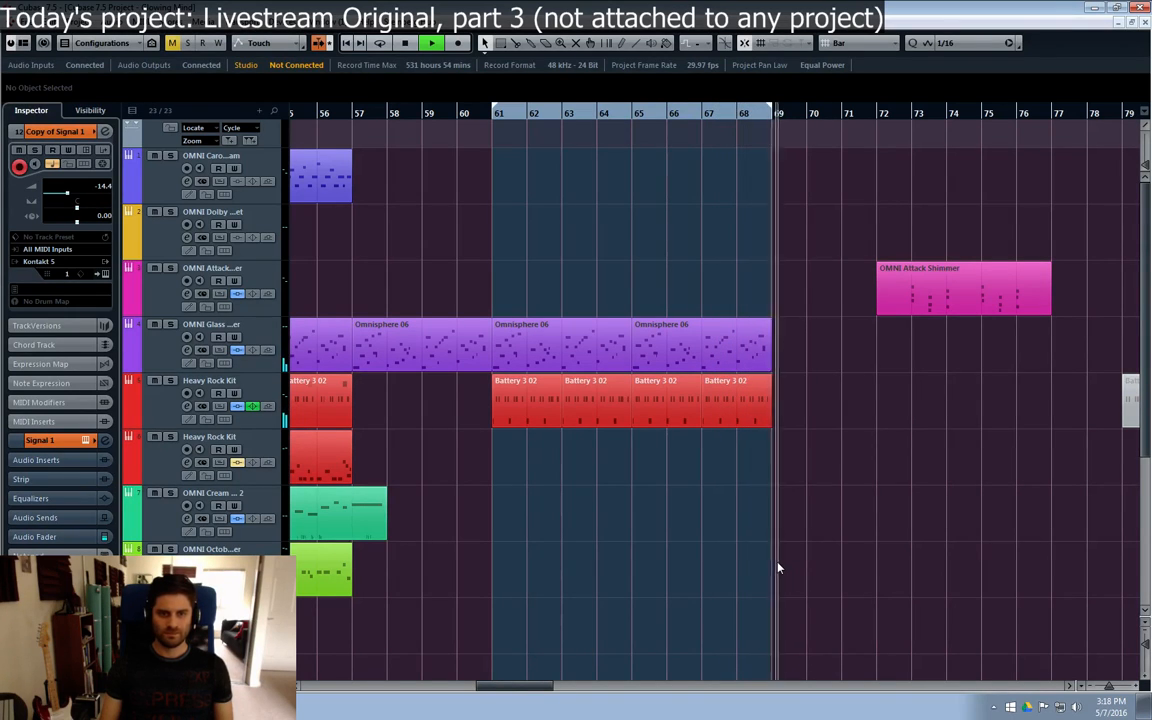
pyautogui.press('space')
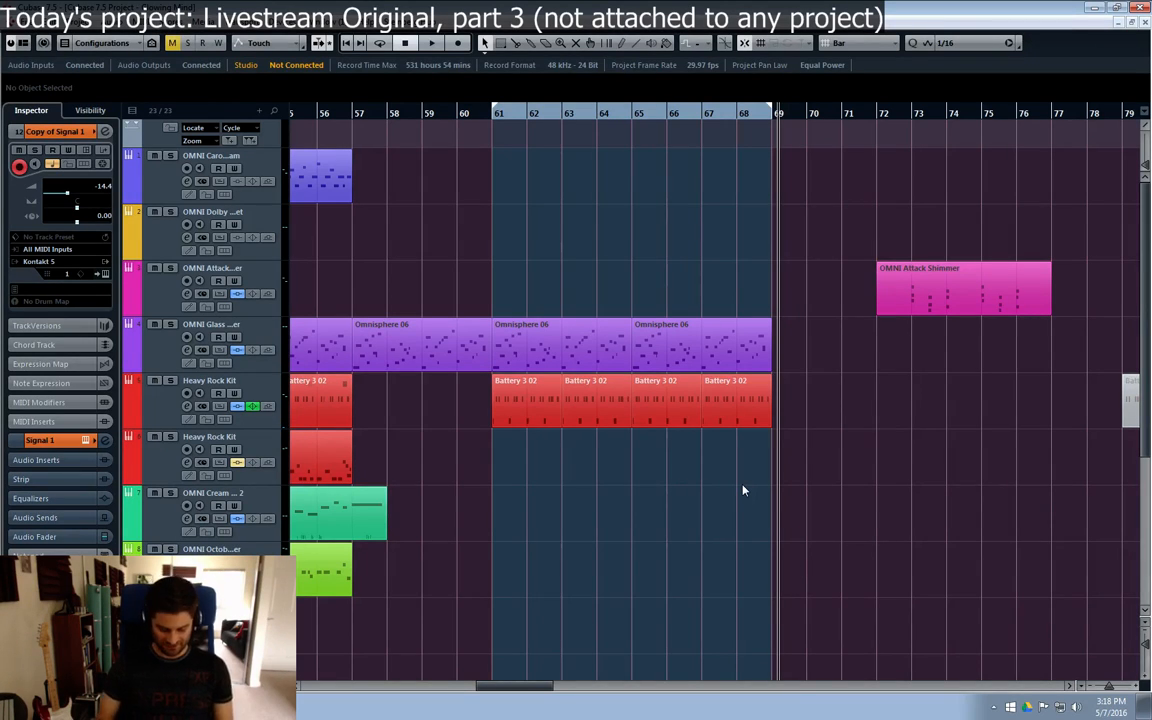
pyautogui.press('.')
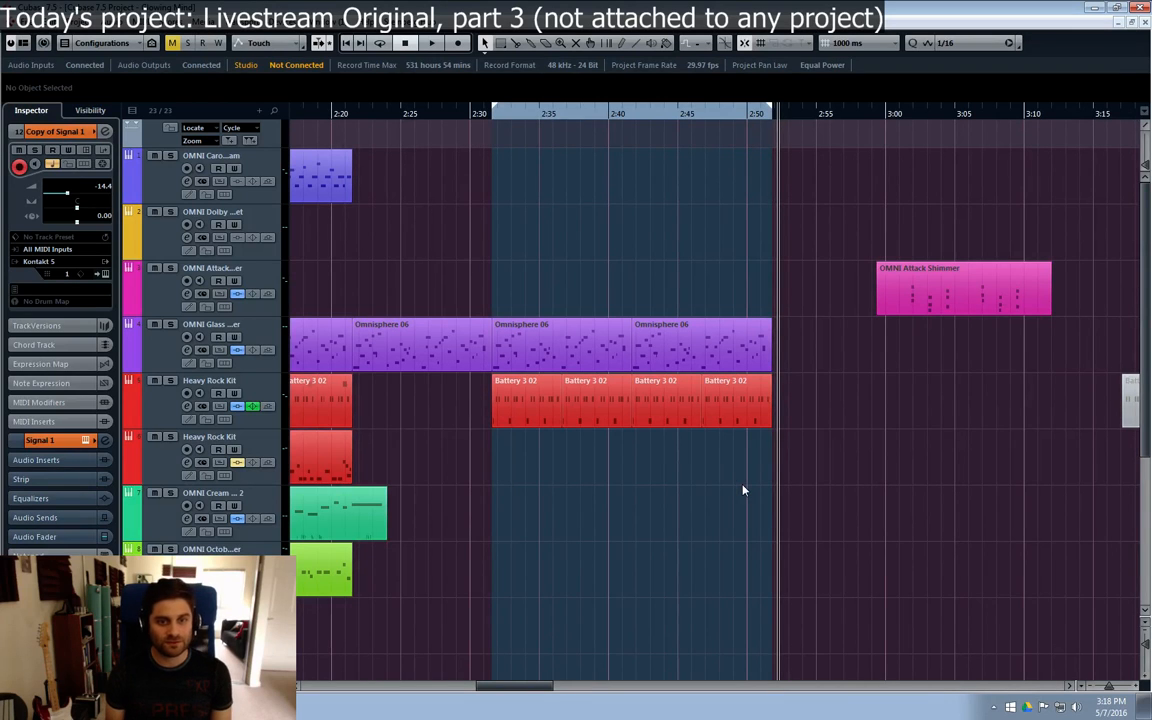
pyautogui.press('.')
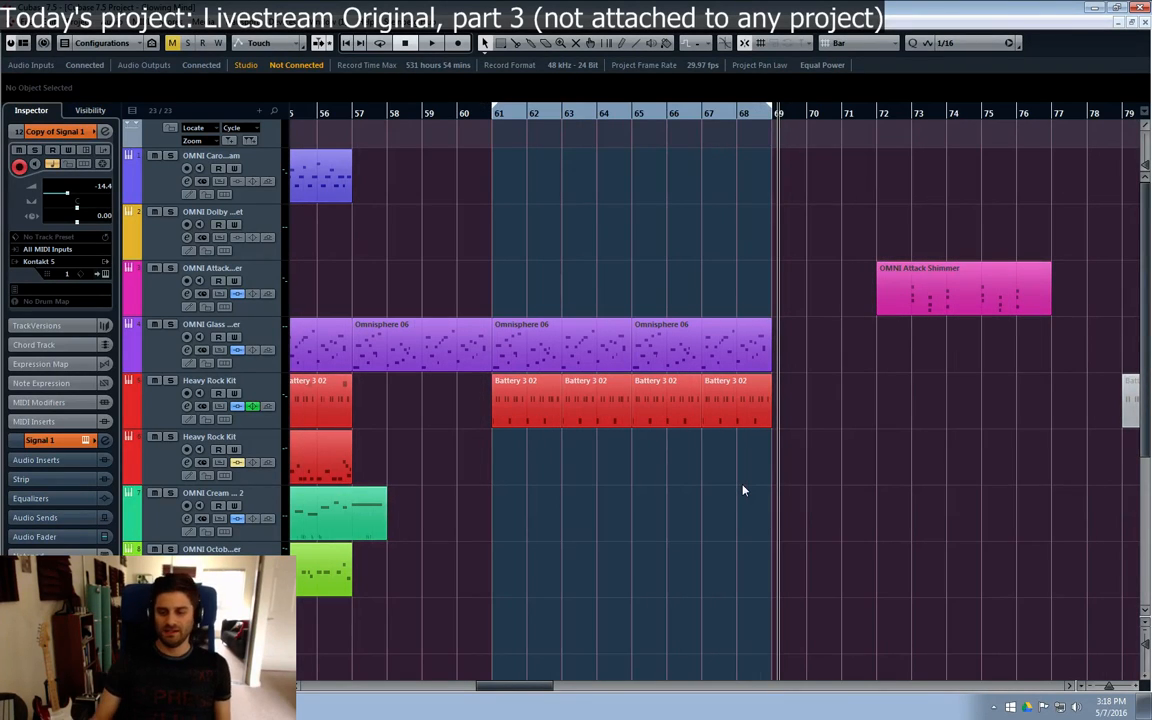
# Step: Try playing from bar 31 with the one-bar Omnisphere 05 part at bar 33 muted, and unmute it
pyautogui.moveTo(522, 690); pyautogui.dragTo(428, 688)
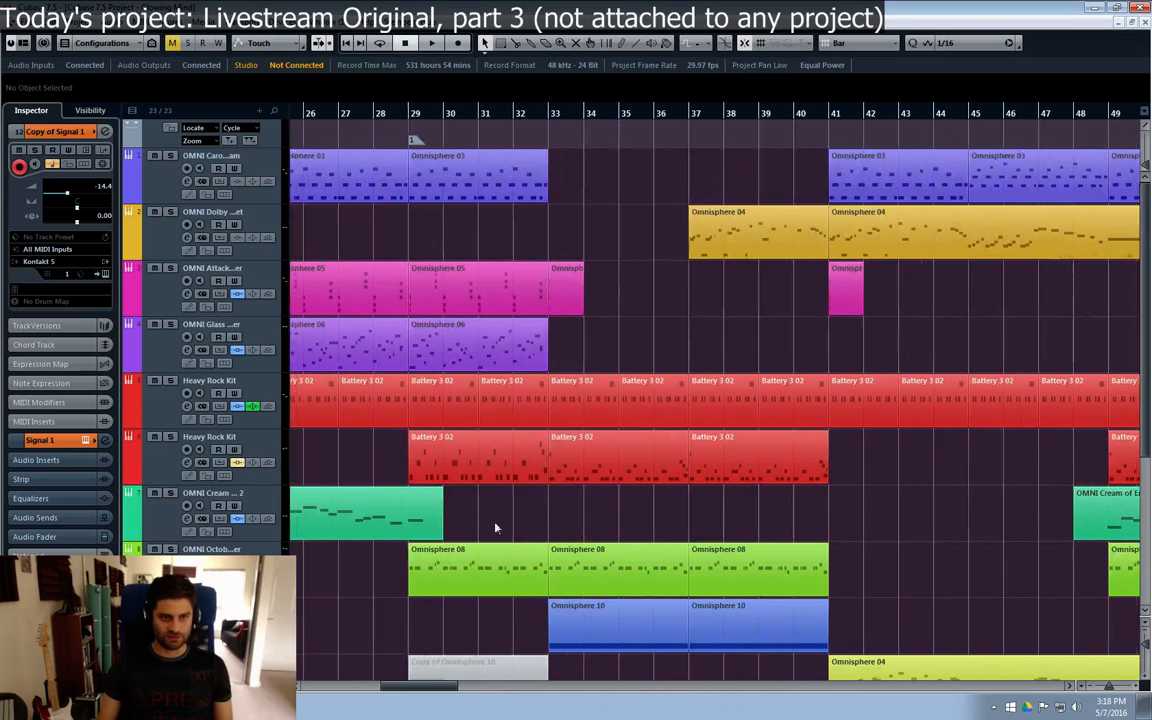
pyautogui.click(450, 160)
pyautogui.click(369, 135)
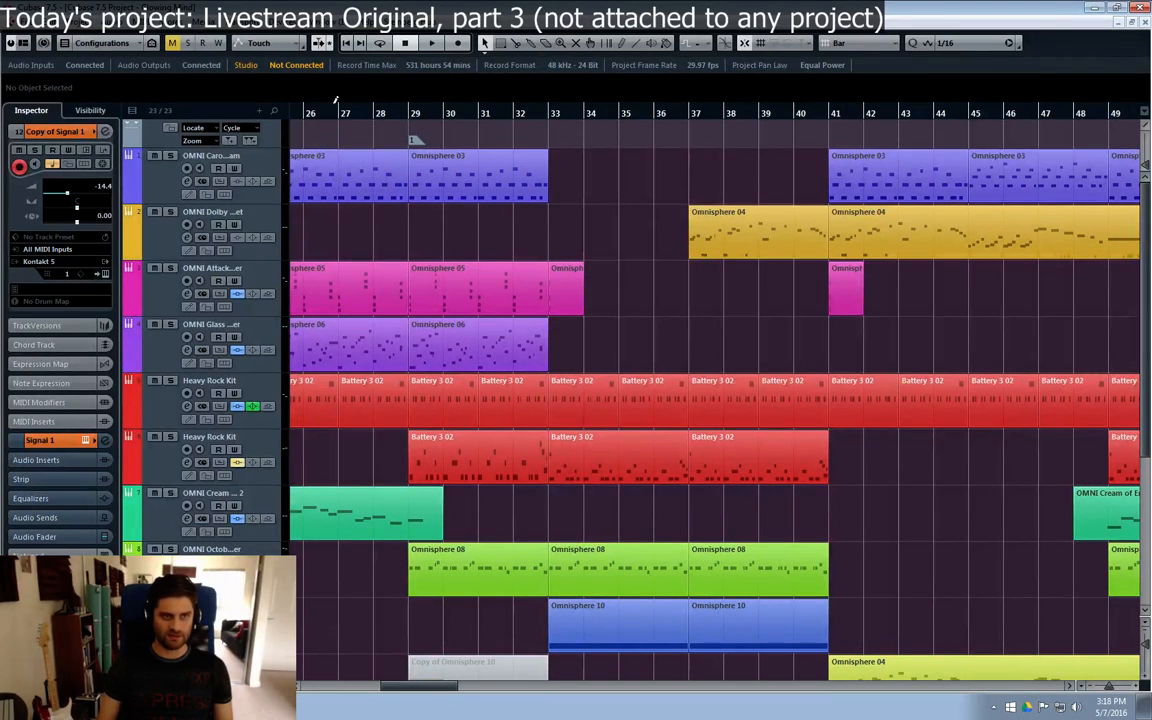
pyautogui.click(415, 113)
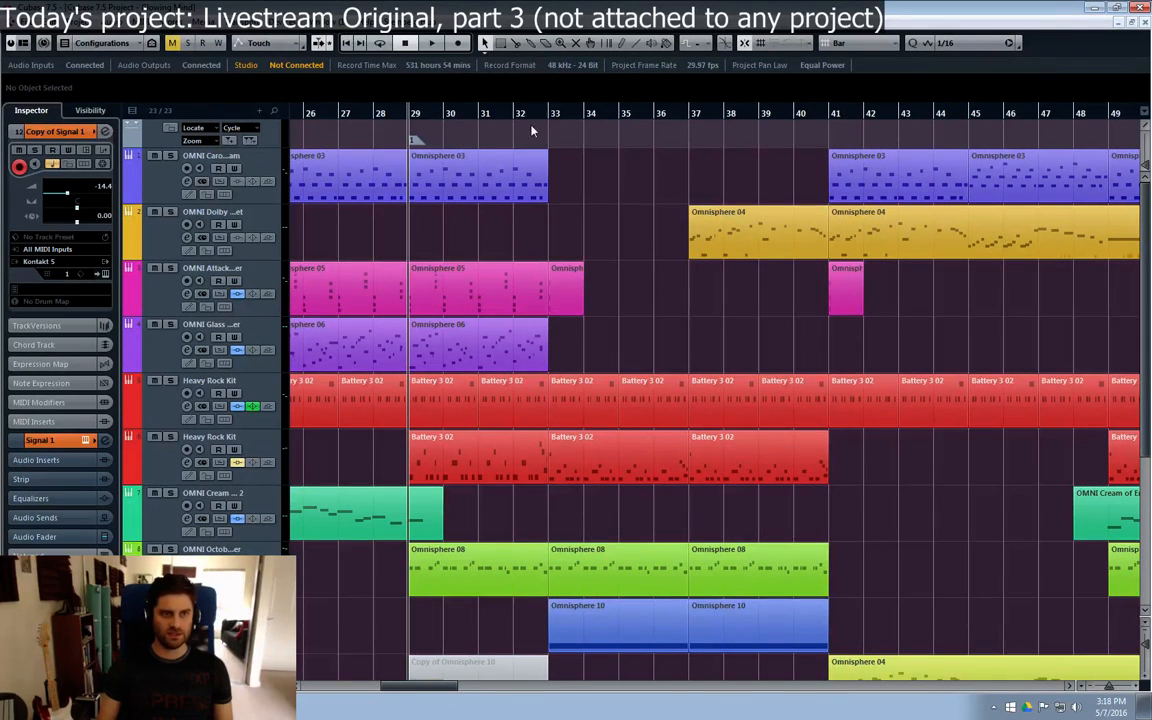
pyautogui.click(563, 300)
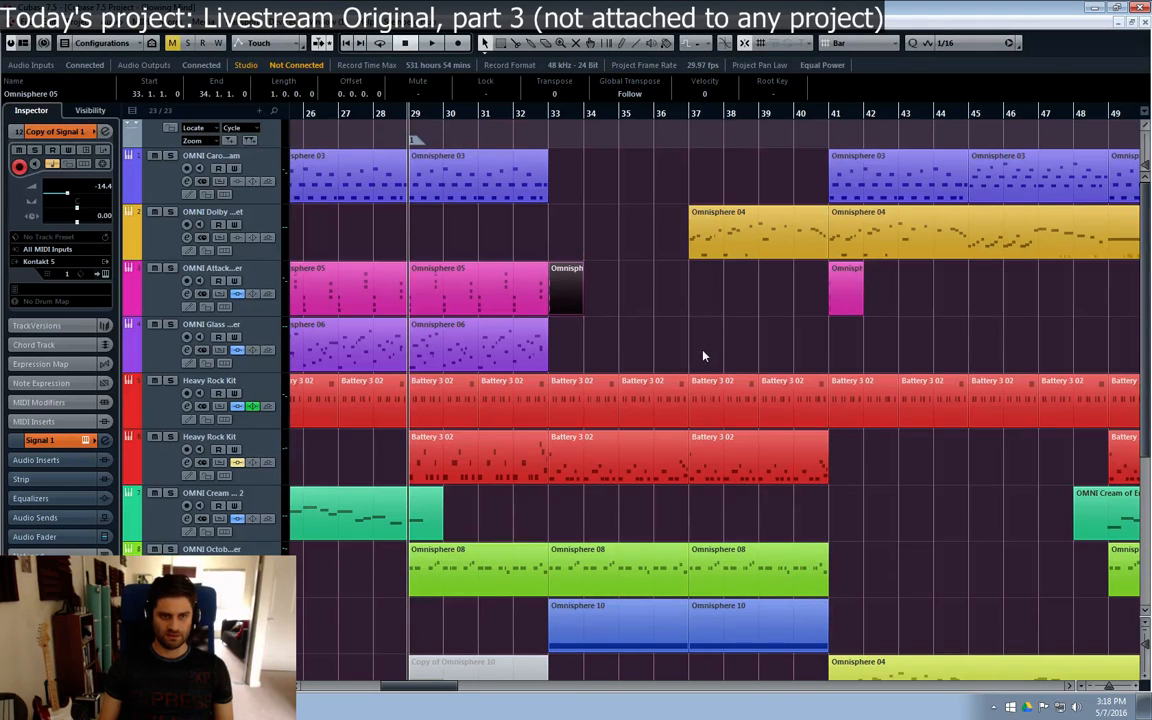
pyautogui.click(698, 353)
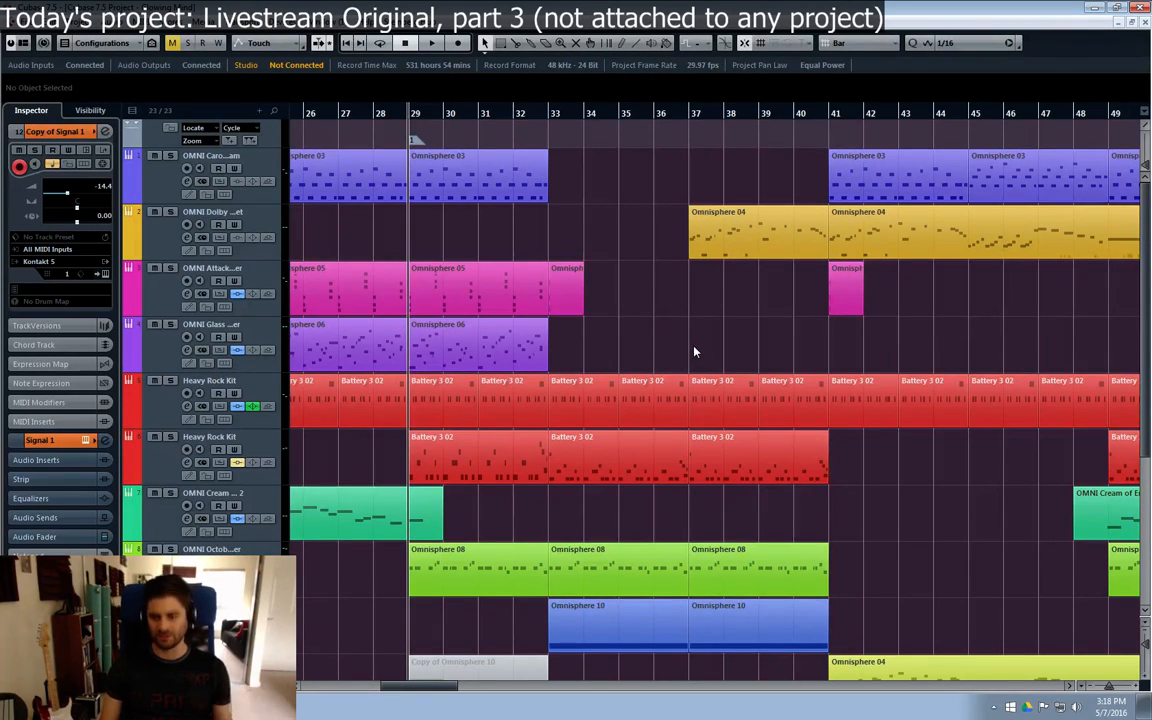
pyautogui.click(505, 114)
pyautogui.click(571, 289)
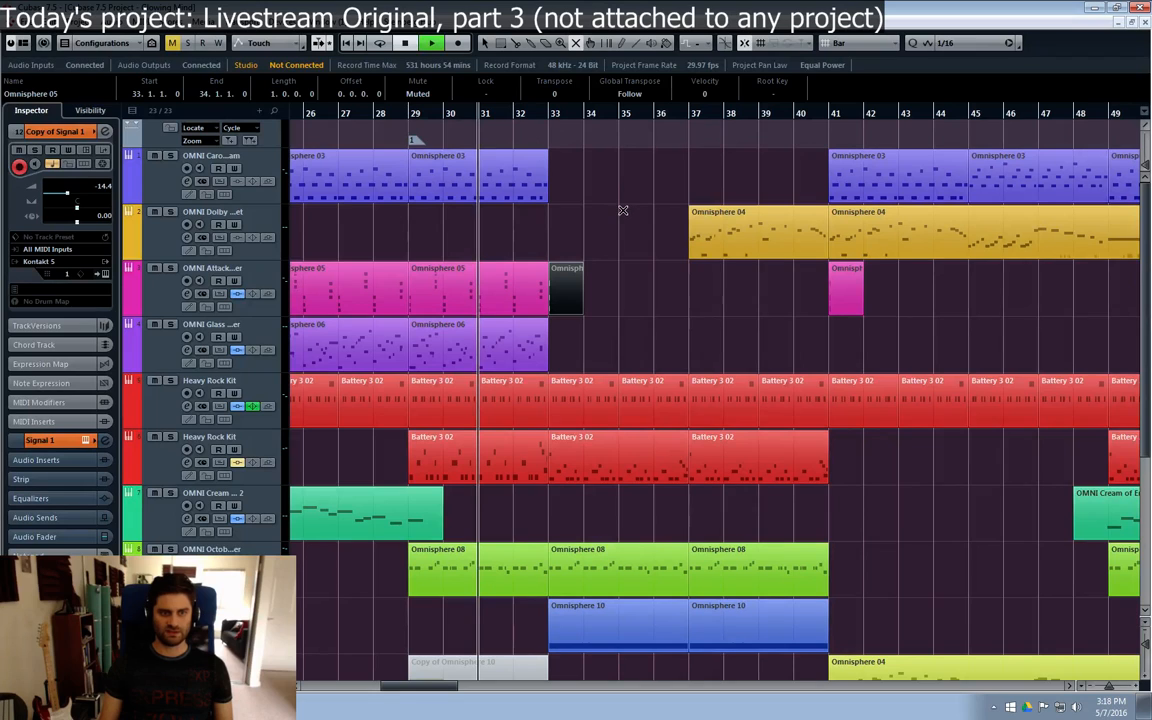
pyautogui.press('1')
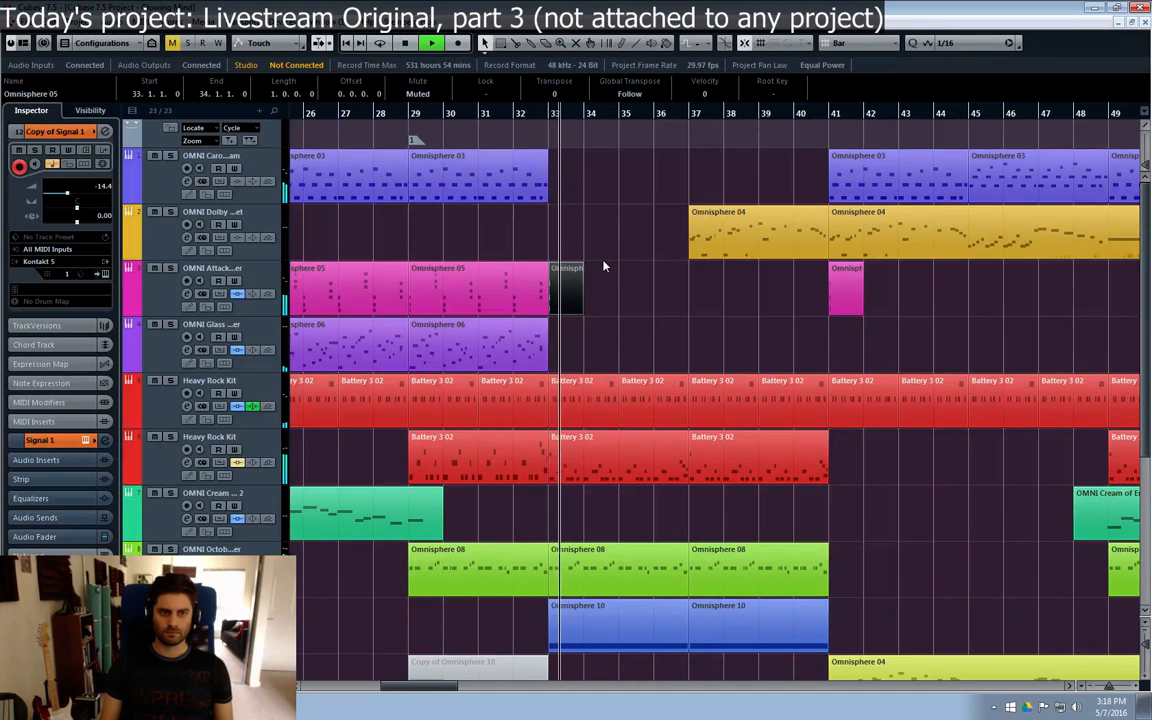
pyautogui.press('space')
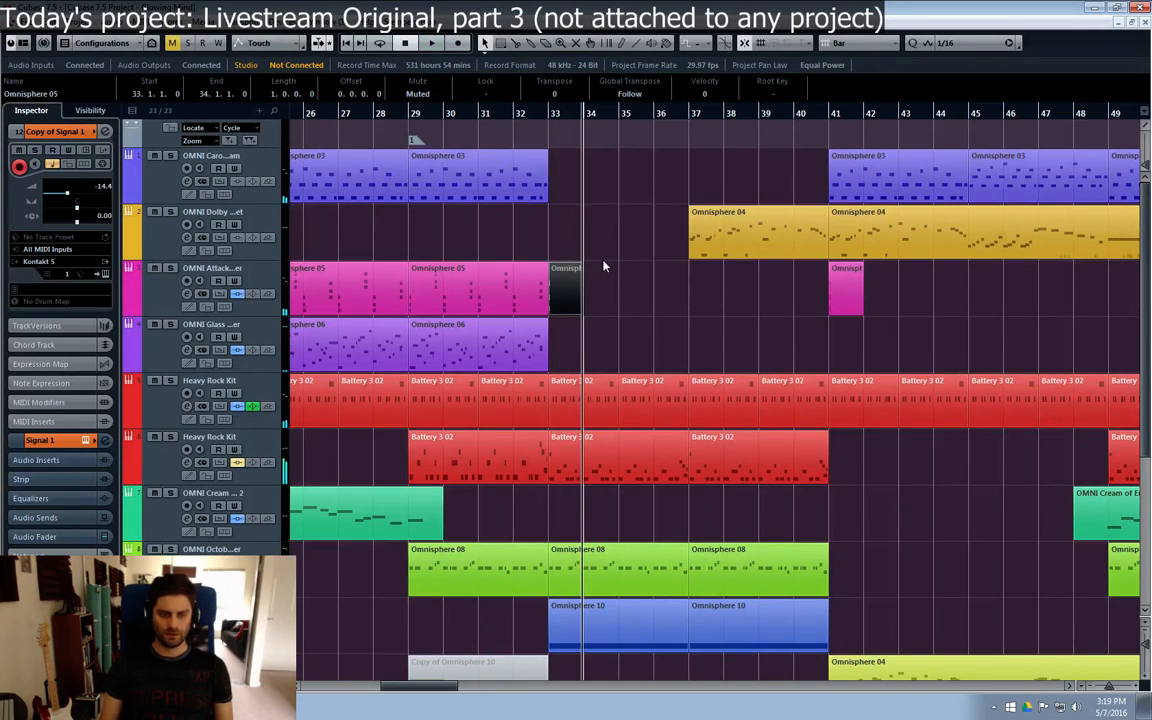
pyautogui.press('7')
pyautogui.press('1')
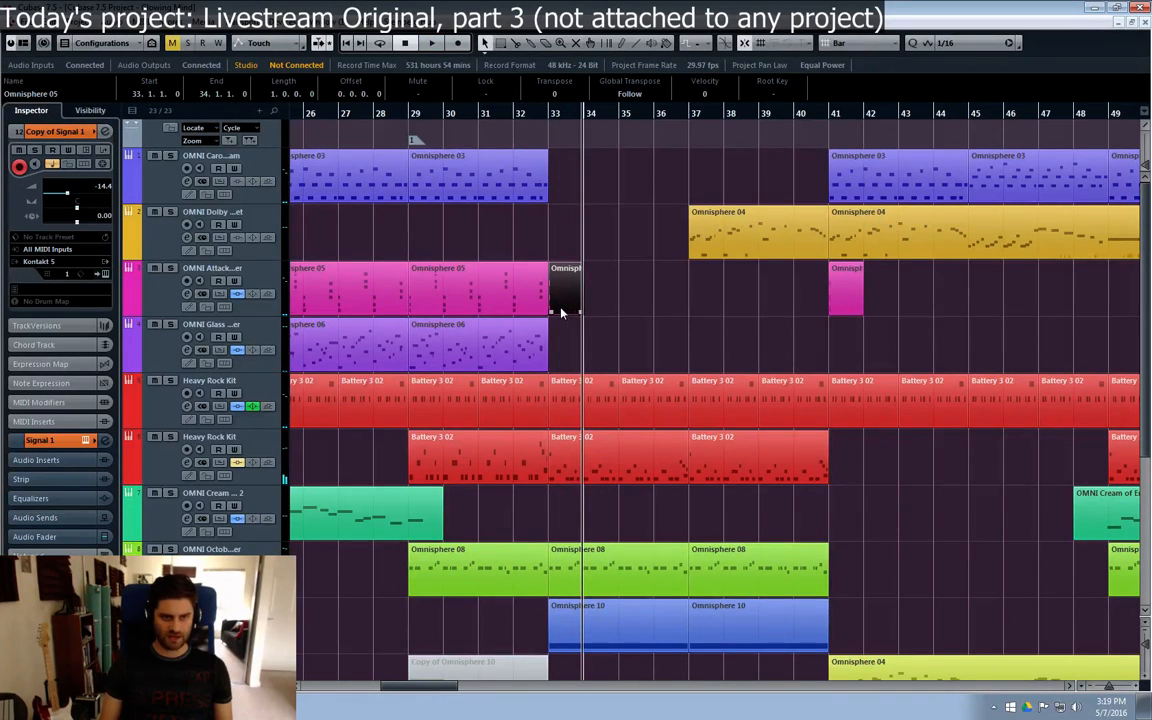
# Step: Inspect the bar 33 part's chord in the key editor, close it, and play the arrangement from bar 31 to about bar 43
pyautogui.doubleClick(561, 307)
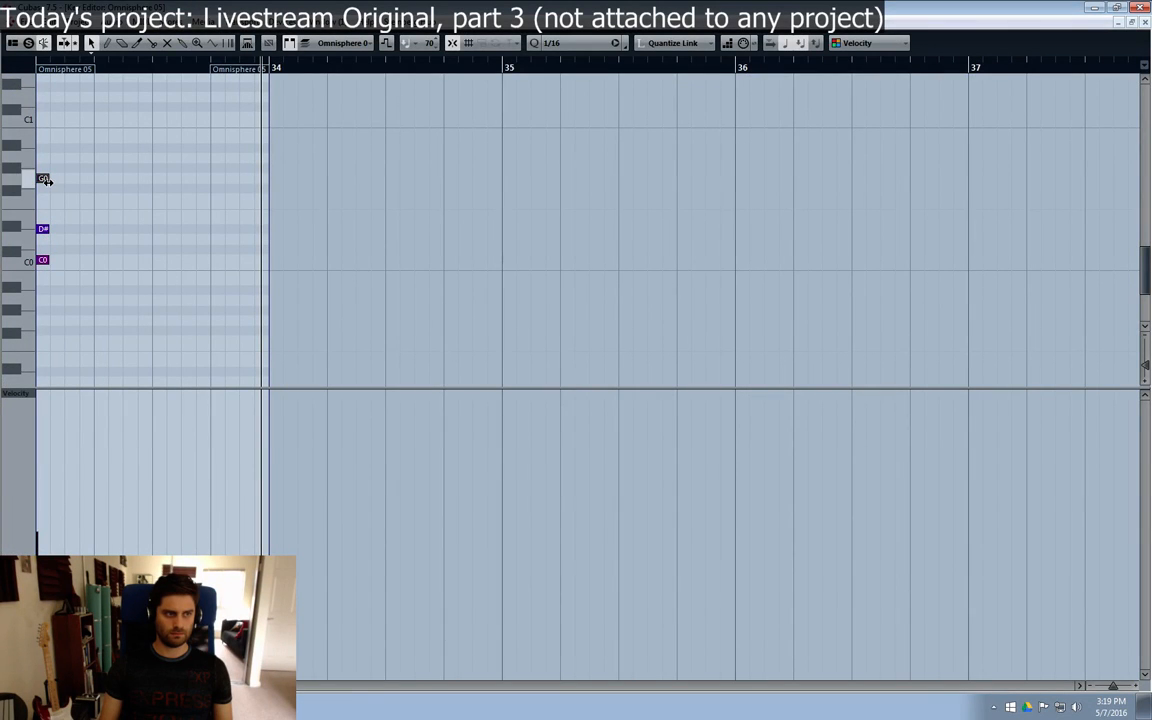
pyautogui.click(1146, 22)
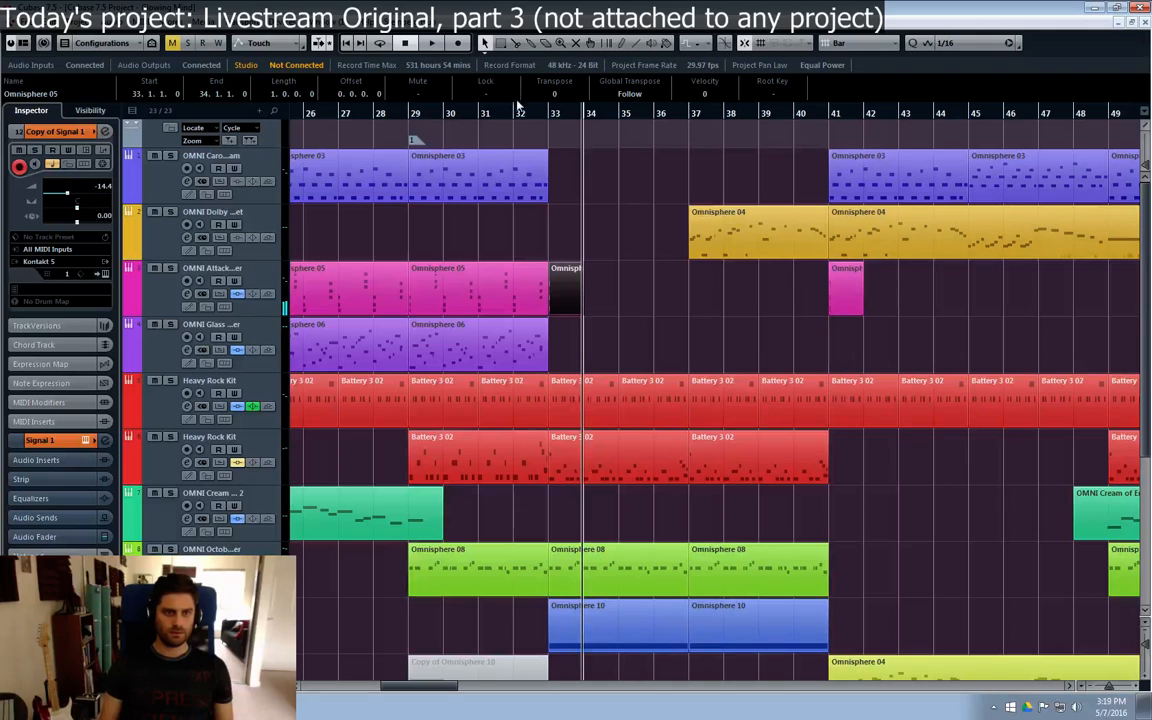
pyautogui.click(479, 116)
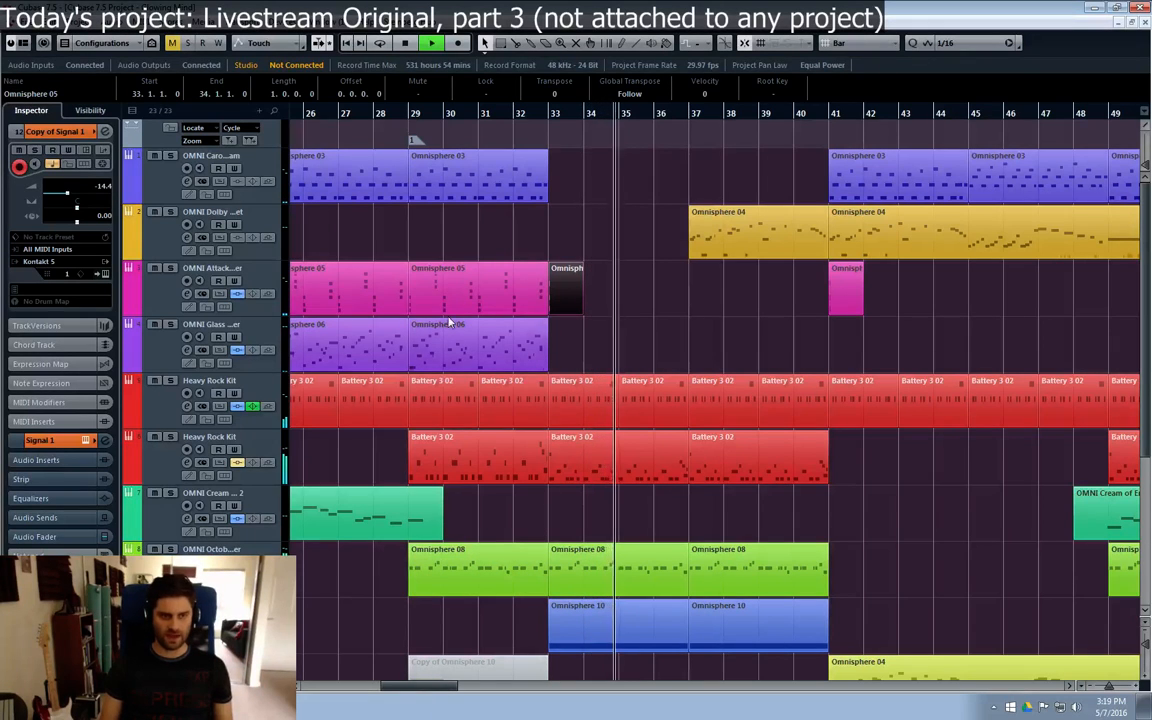
pyautogui.moveTo(407, 686); pyautogui.dragTo(419, 686)
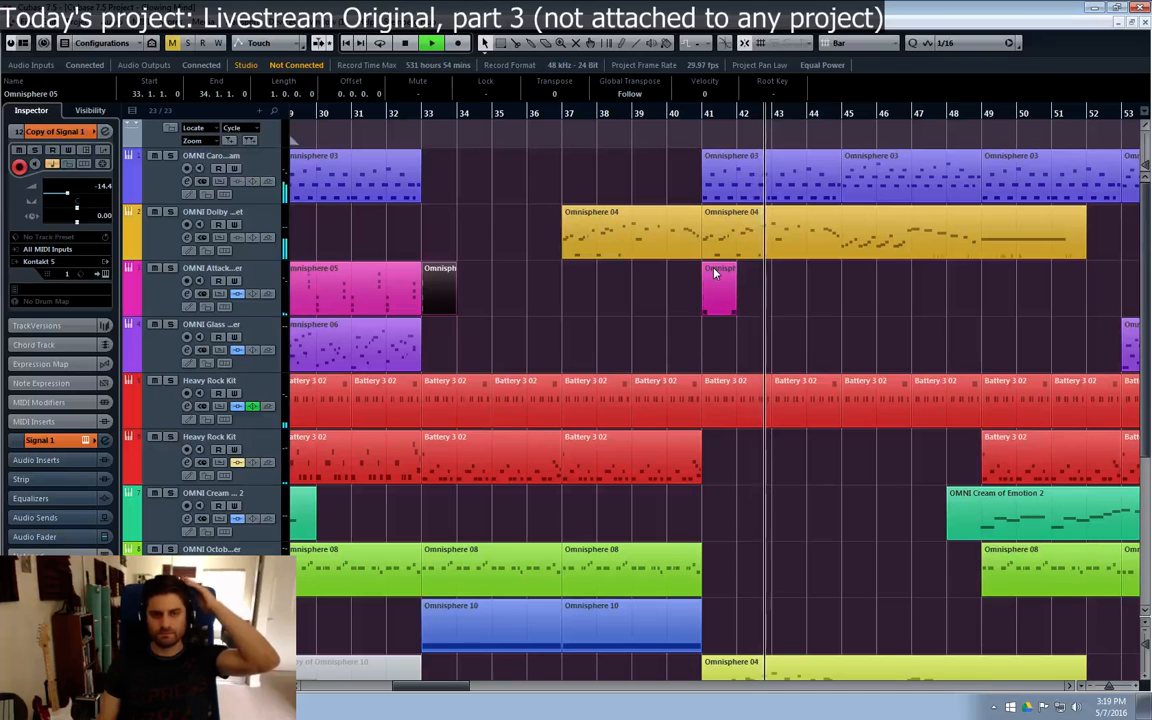
pyautogui.press('space')
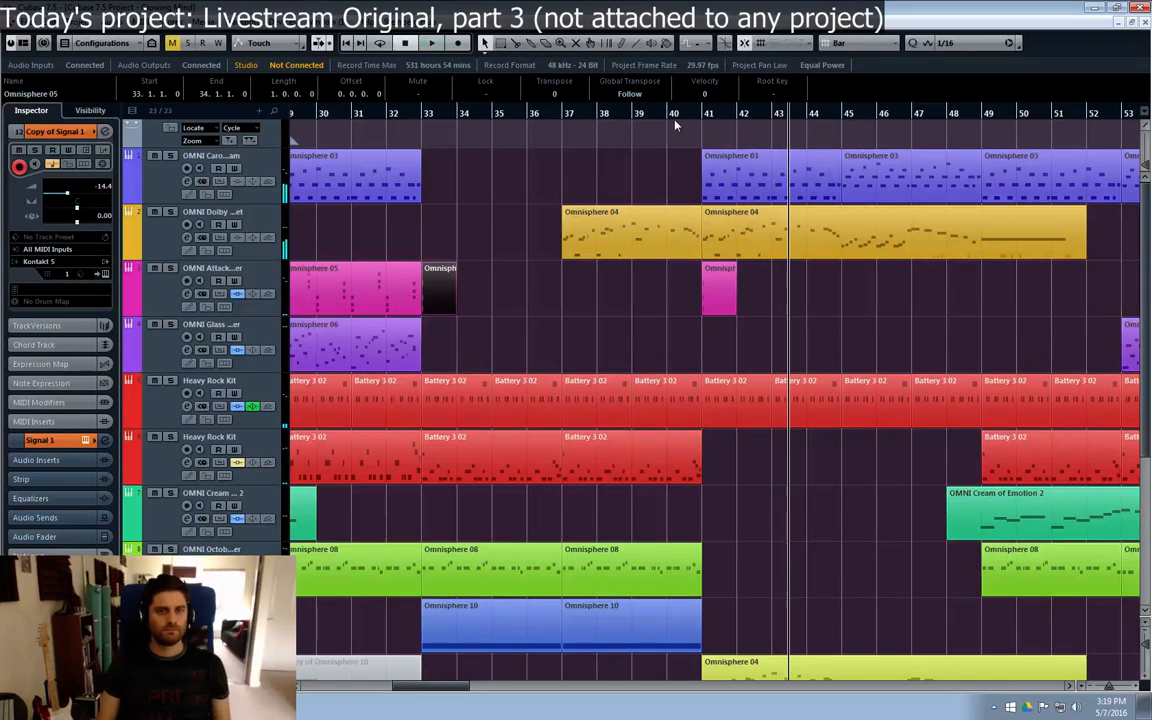
# Step: Play the arrangement from bar 40 to check the Omnisphere 05 accent at bar 41, and stop playback
pyautogui.click(673, 117)
pyautogui.click(714, 284)
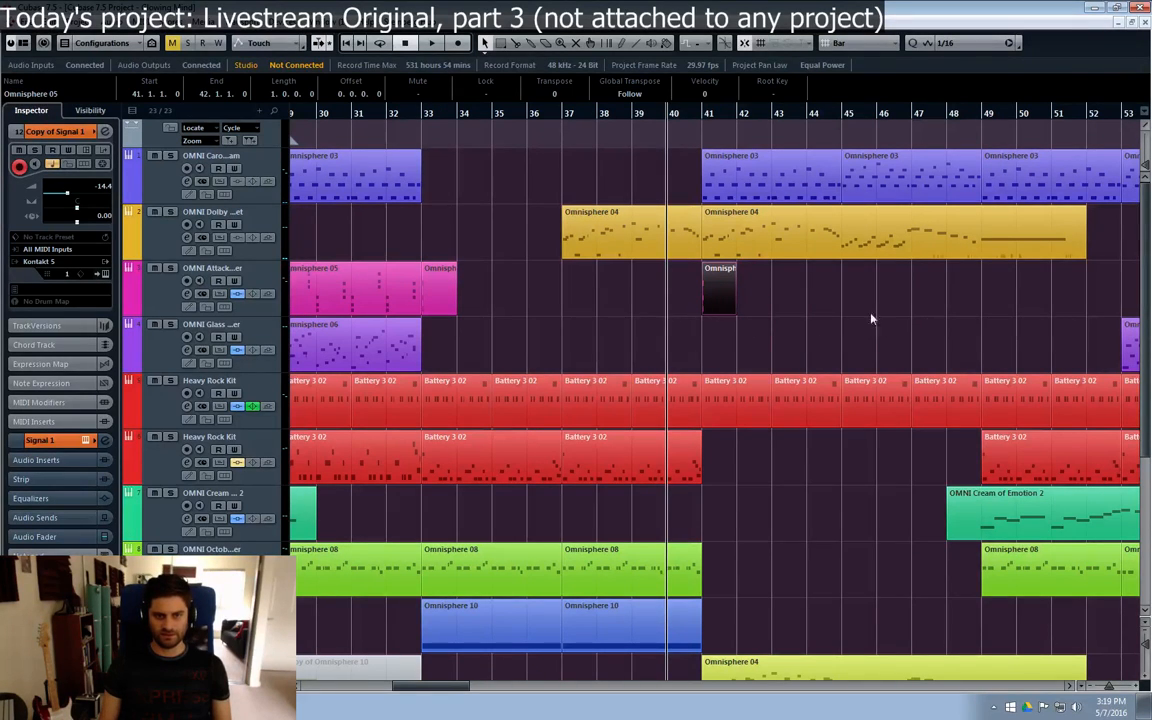
pyautogui.press('space')
pyautogui.click(820, 331)
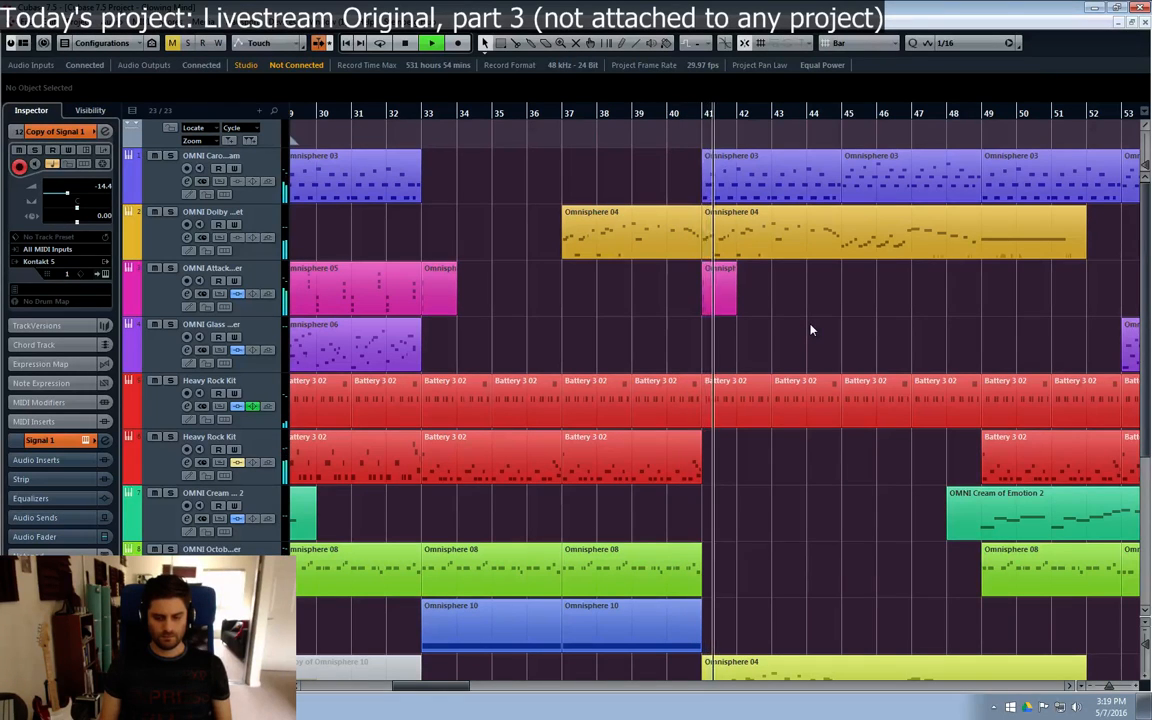
pyautogui.press('space')
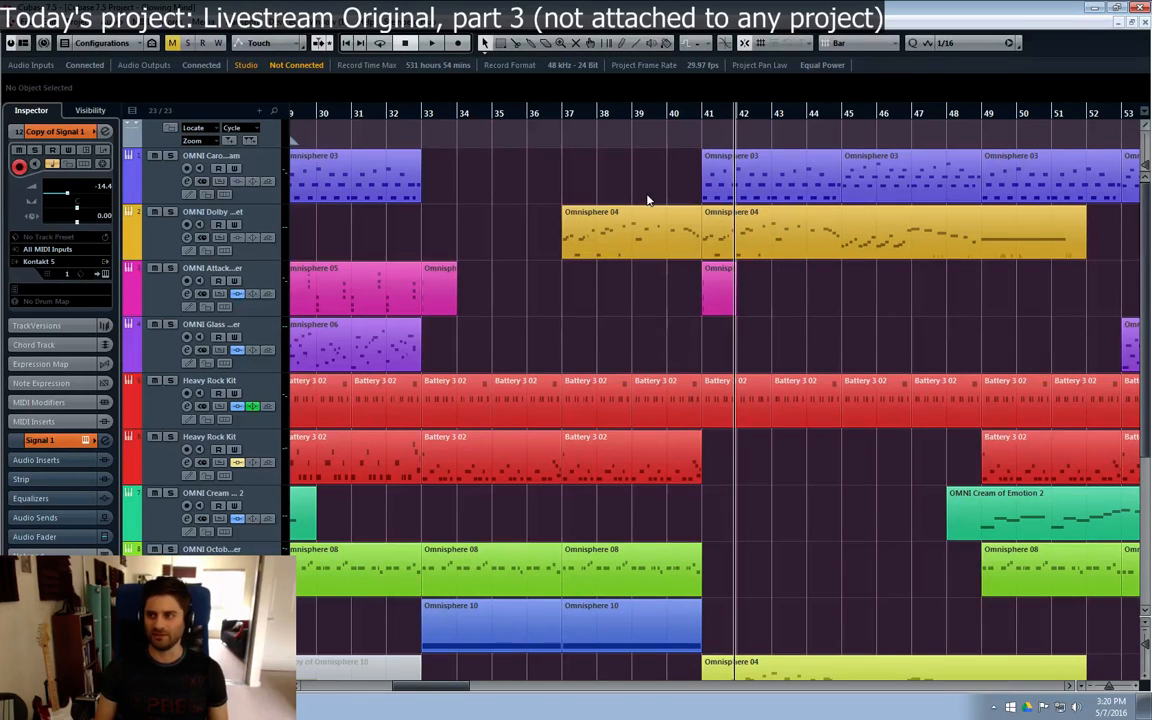
pyautogui.click(597, 115)
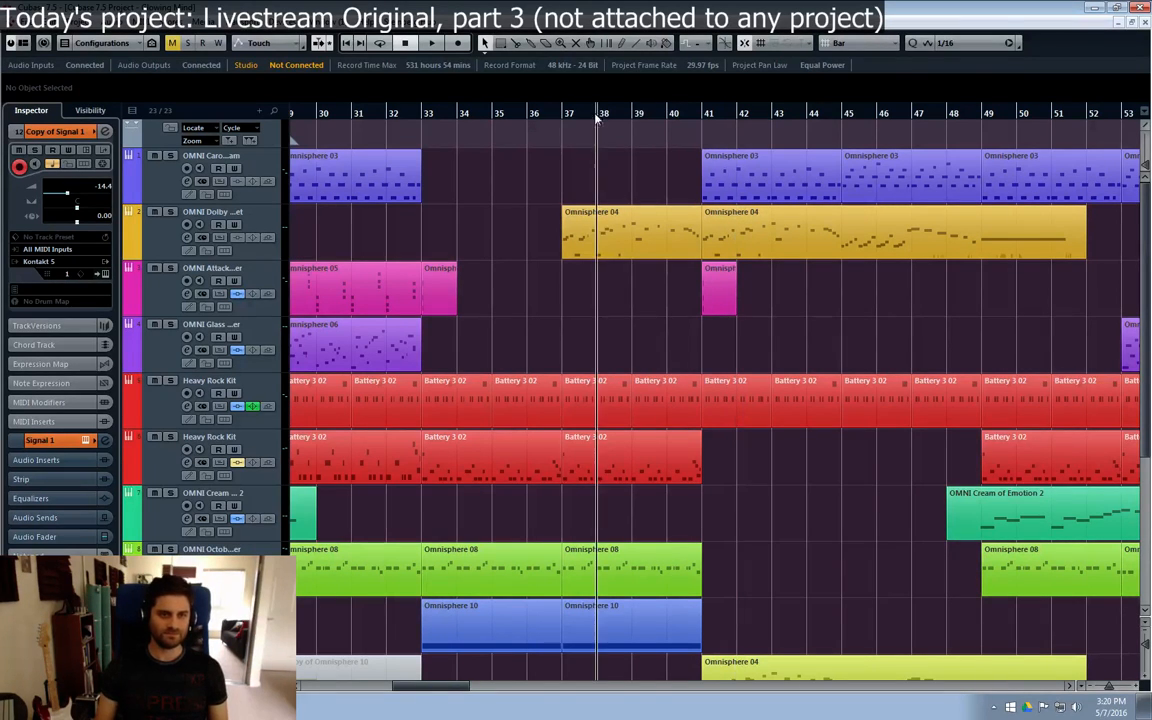
pyautogui.click(570, 117)
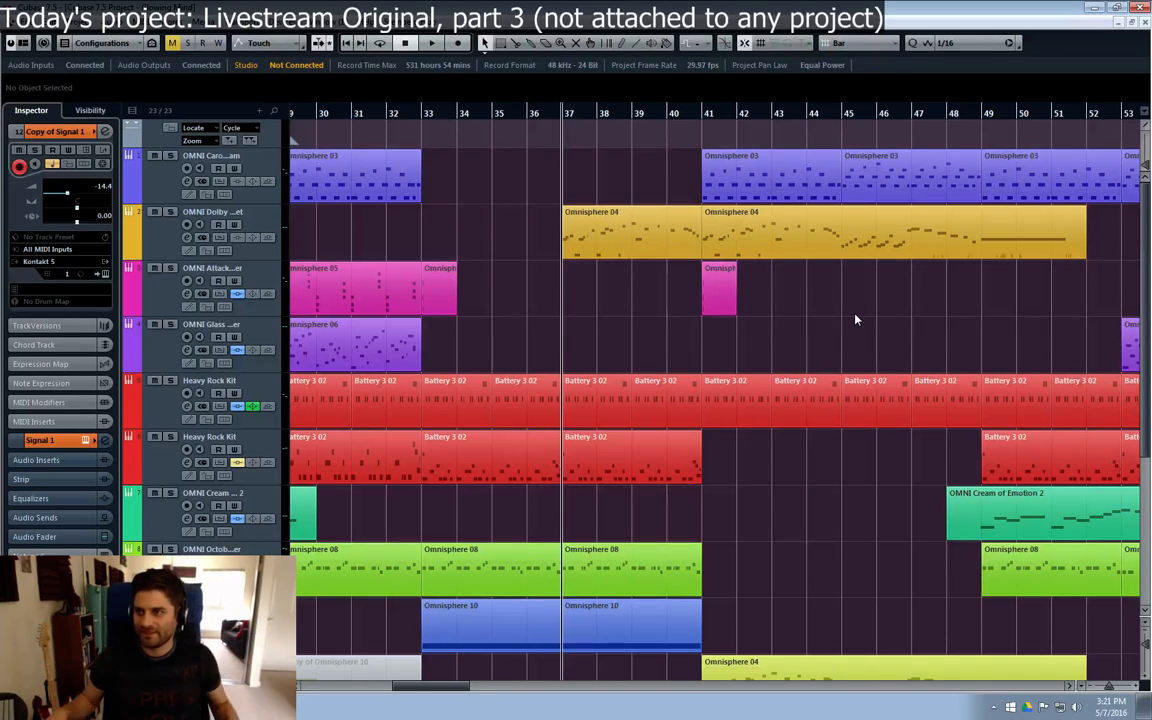
pyautogui.click(425, 117)
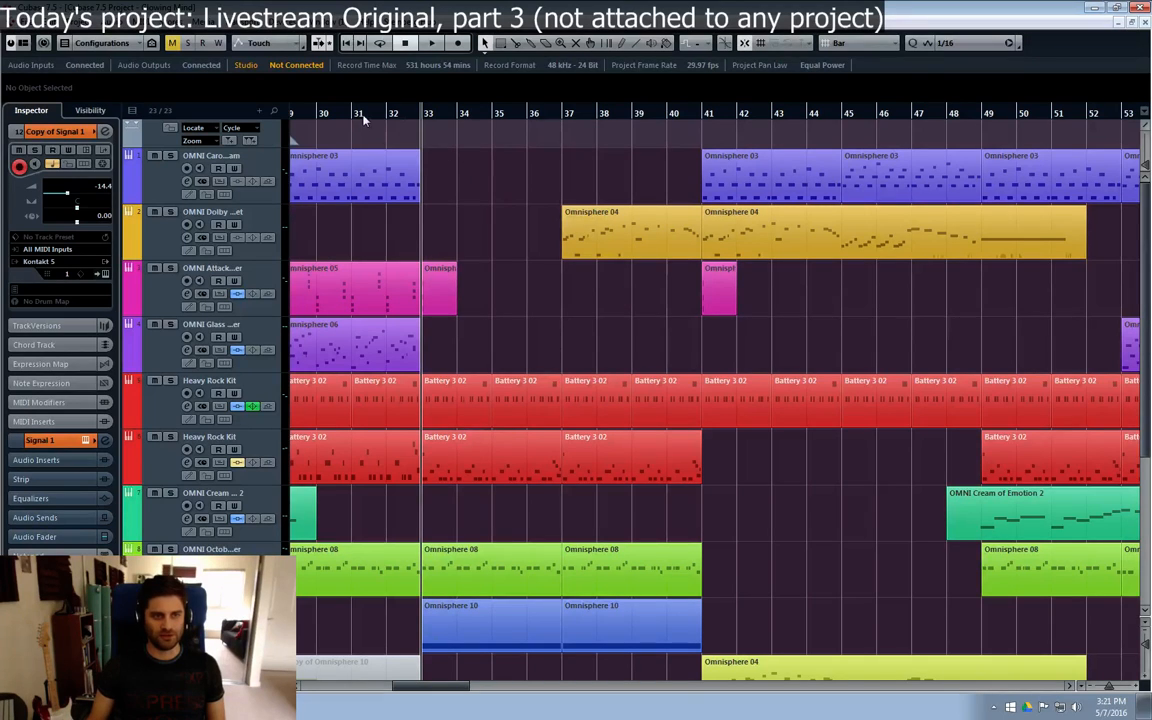
pyautogui.click(398, 126)
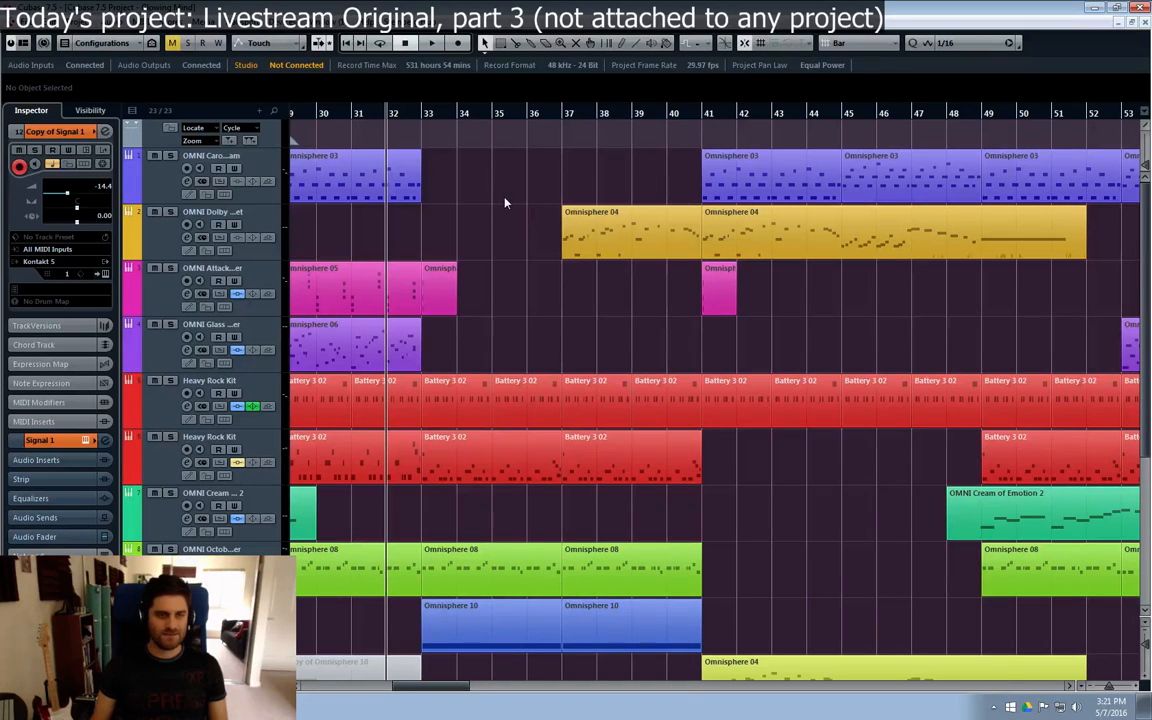
pyautogui.click(428, 114)
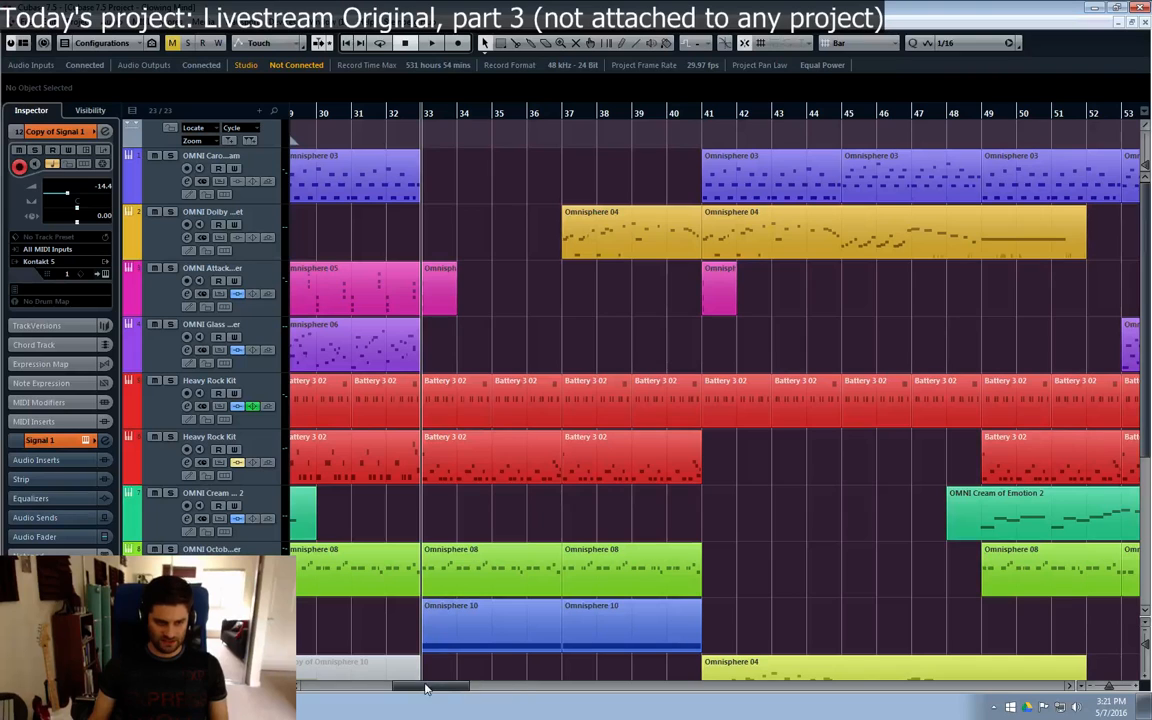
# Step: Play the arrangement from bar 55 and examine the parts on all tracks up to about bar 65
pyautogui.moveTo(425, 688); pyautogui.dragTo(455, 688)
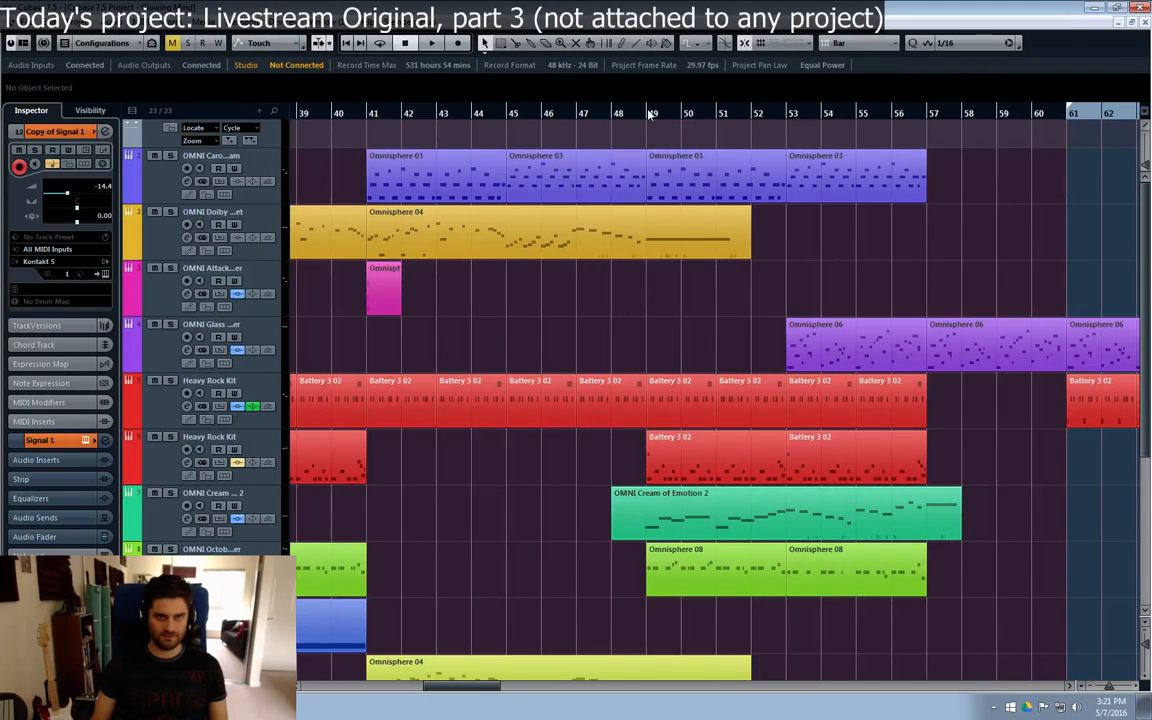
pyautogui.click(578, 118)
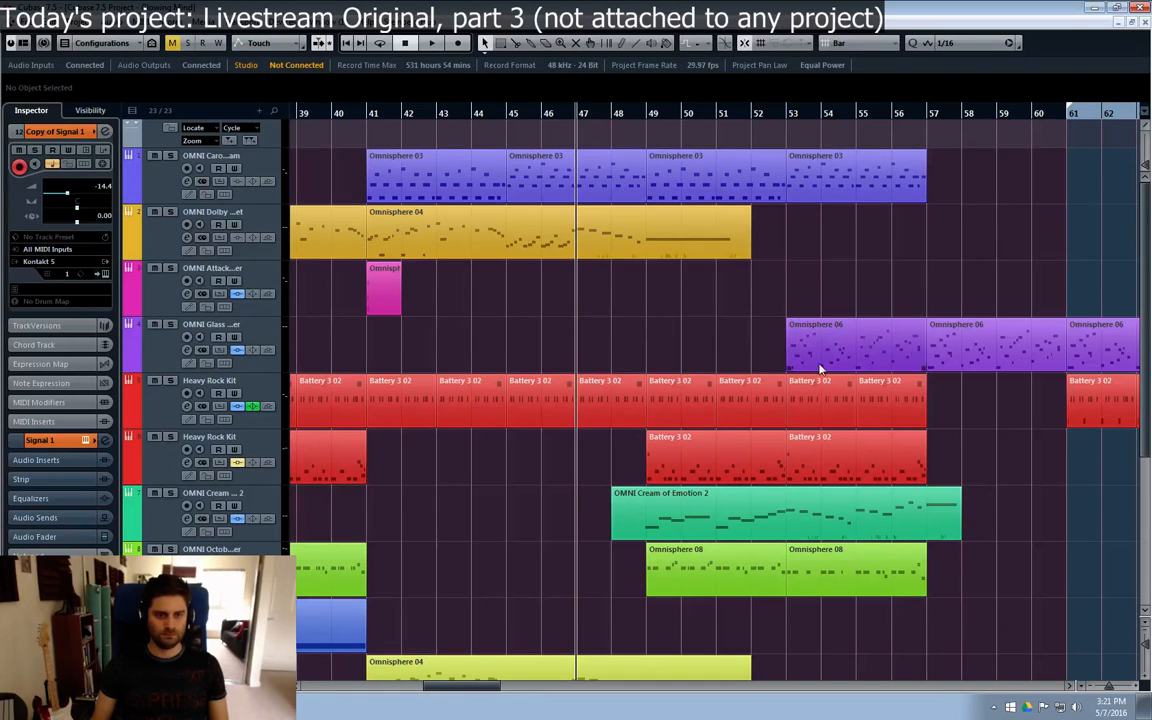
pyautogui.click(857, 117)
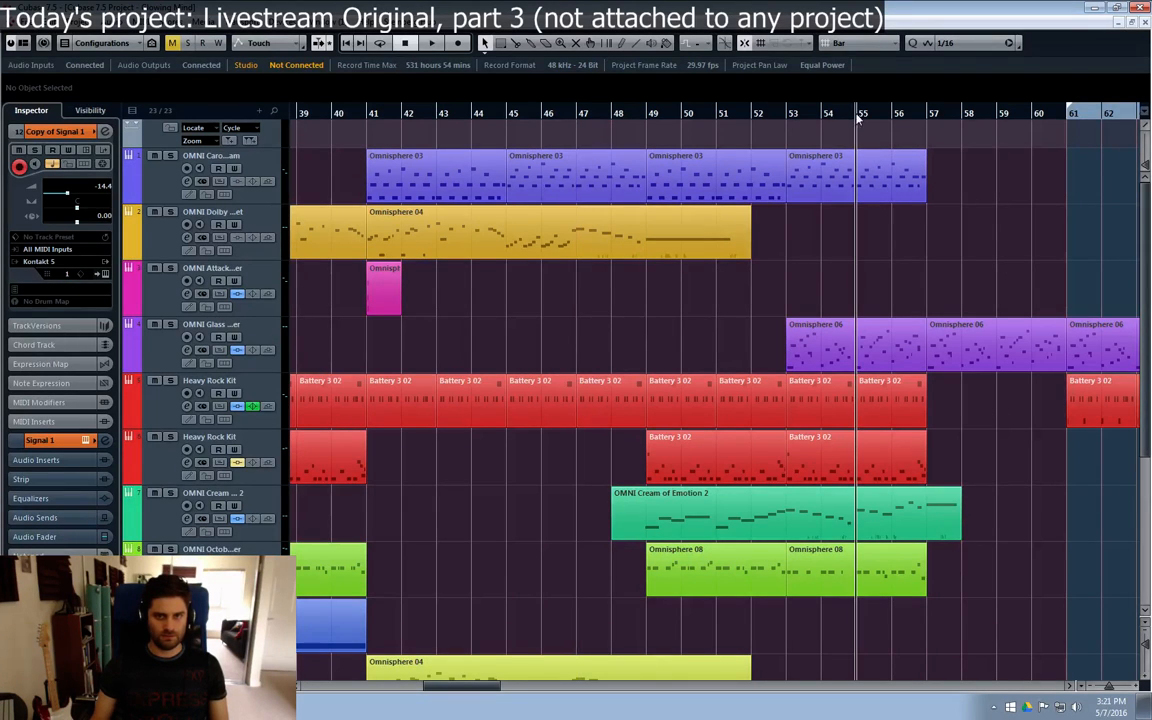
pyautogui.moveTo(491, 687); pyautogui.dragTo(521, 697)
pyautogui.press('space')
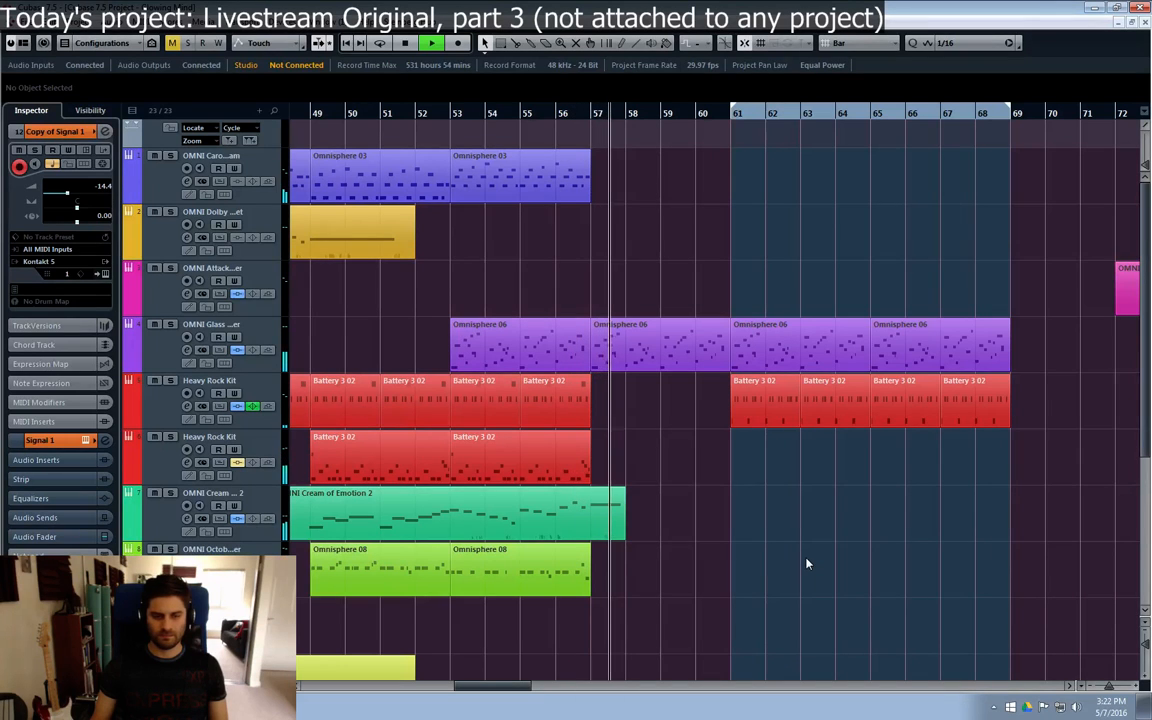
pyautogui.scroll(-5, 806, 563)
pyautogui.scroll(3, 803, 563)
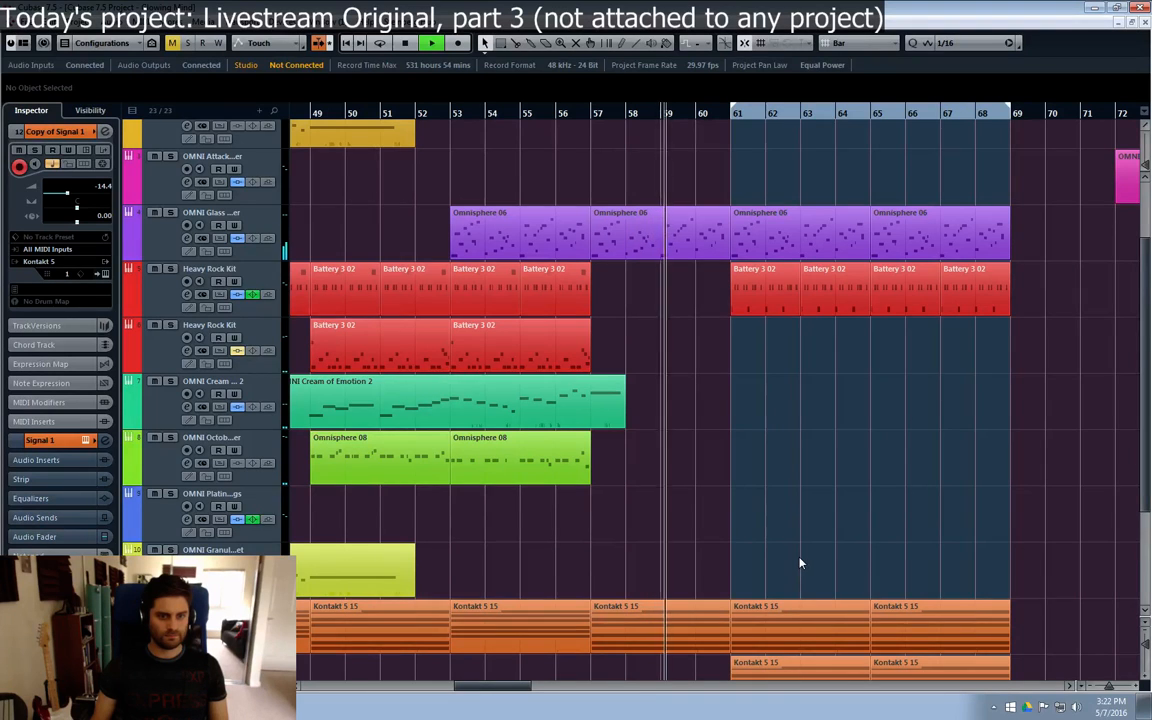
pyautogui.scroll(-3, 800, 563)
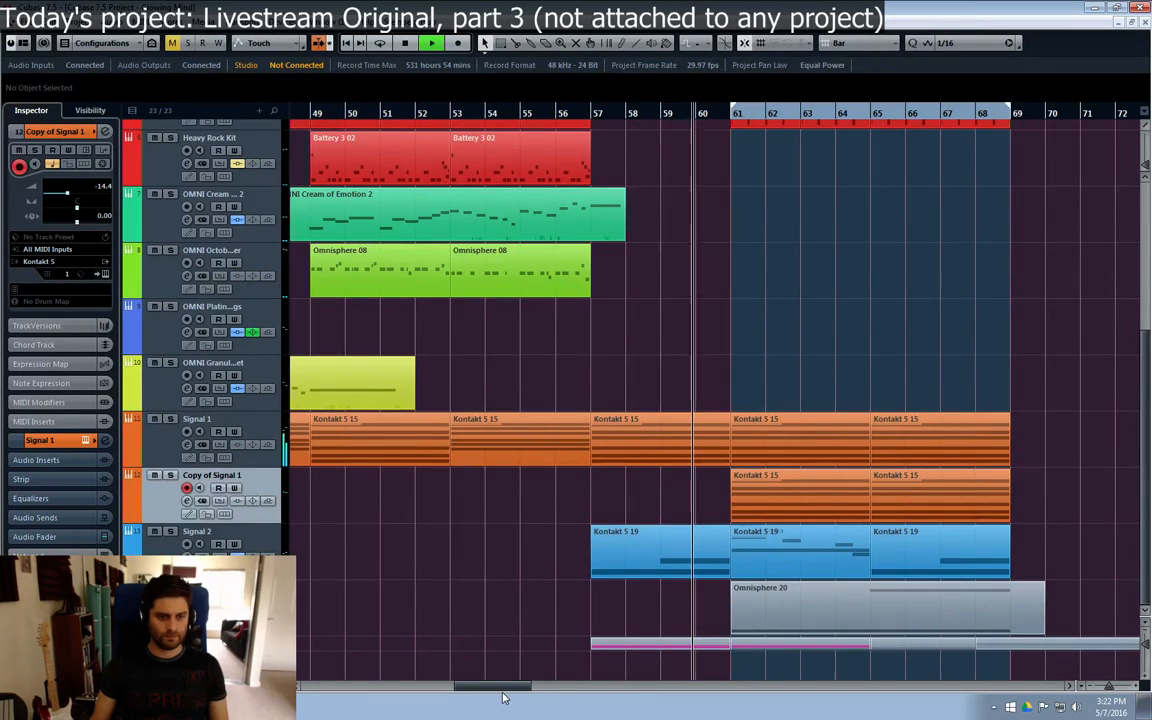
pyautogui.moveTo(504, 688); pyautogui.dragTo(520, 688)
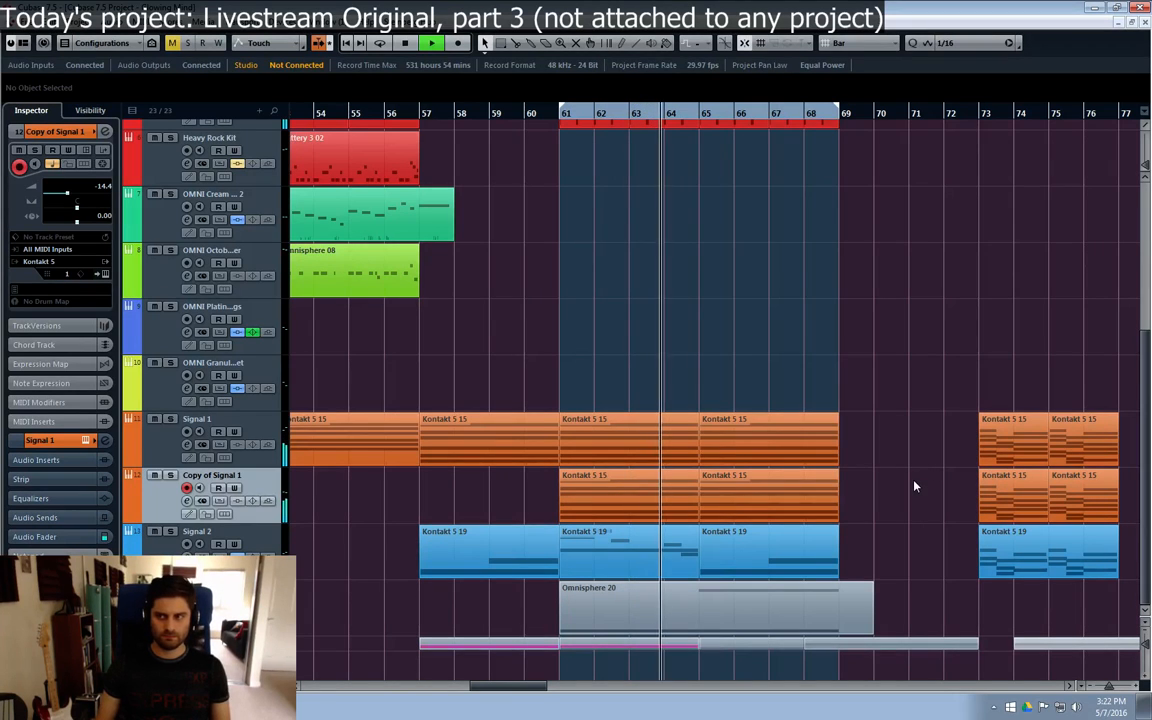
pyautogui.scroll(4, 901, 488)
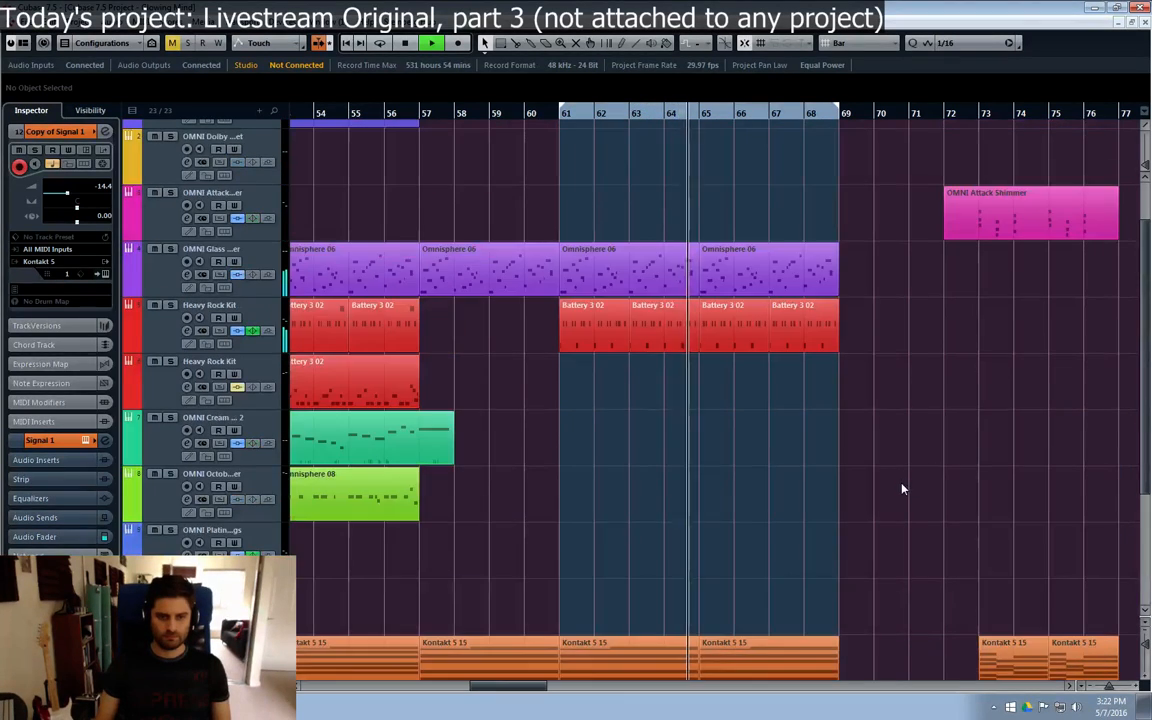
pyautogui.scroll(1, 901, 488)
# Step: Try copying the Omnisphere 03 part at bar 53 to bar 65, and delete the copy
pyautogui.click(335, 181)
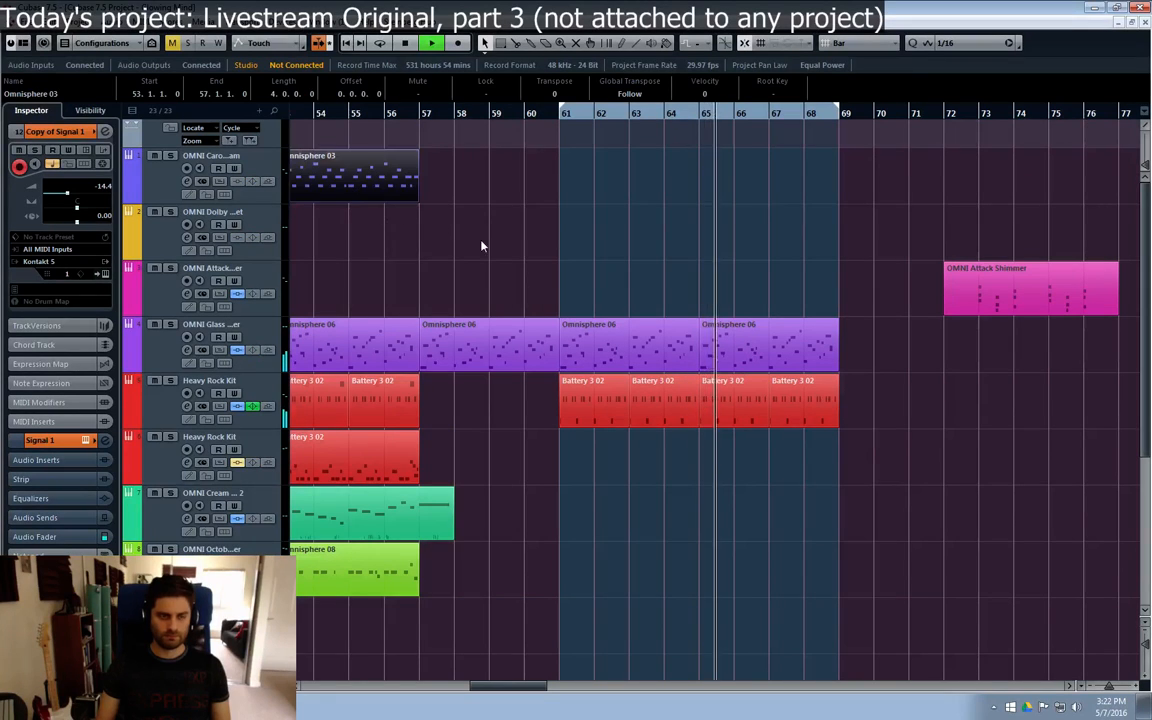
pyautogui.moveTo(330, 180); pyautogui.dragTo(730, 184)
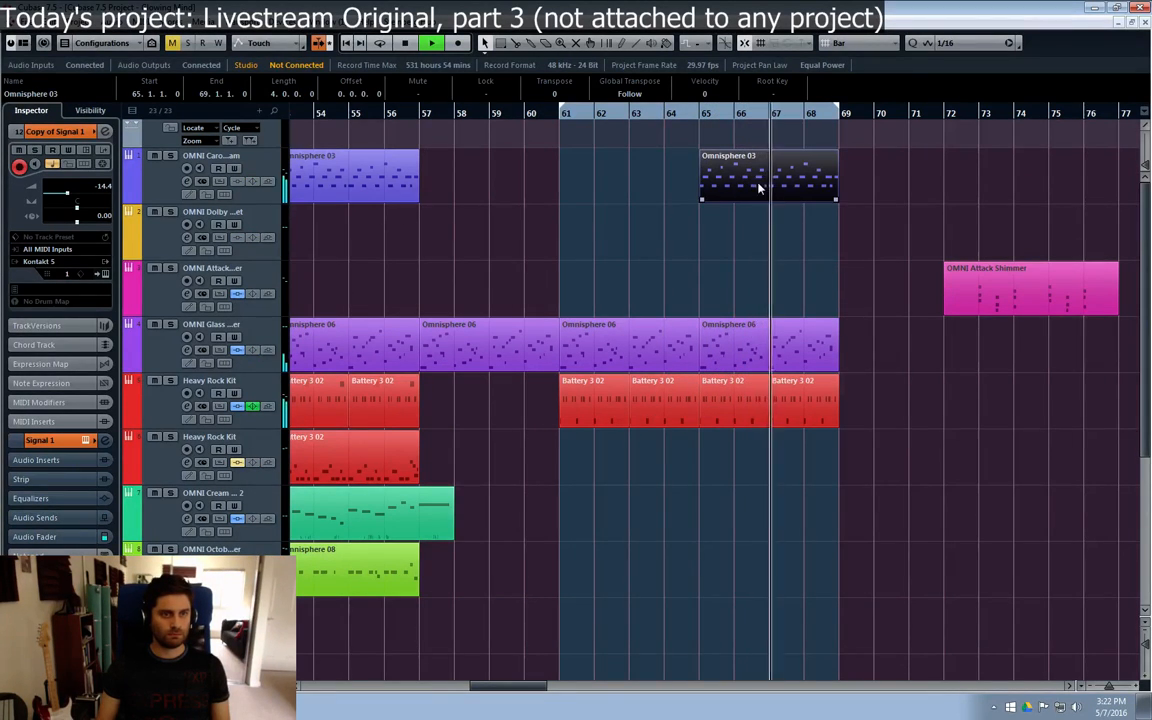
pyautogui.press('Delete')
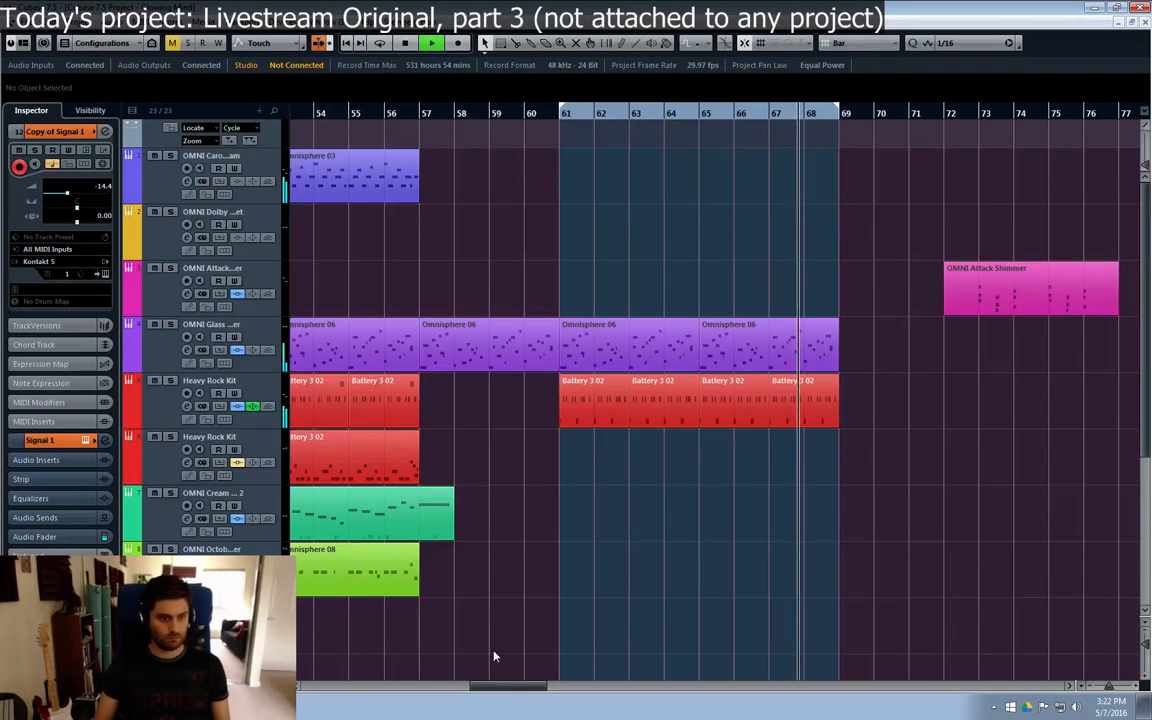
# Step: Solo the top OMNI track and audition its Omnisphere 03 part from bar 41
pyautogui.moveTo(493, 687); pyautogui.dragTo(458, 688)
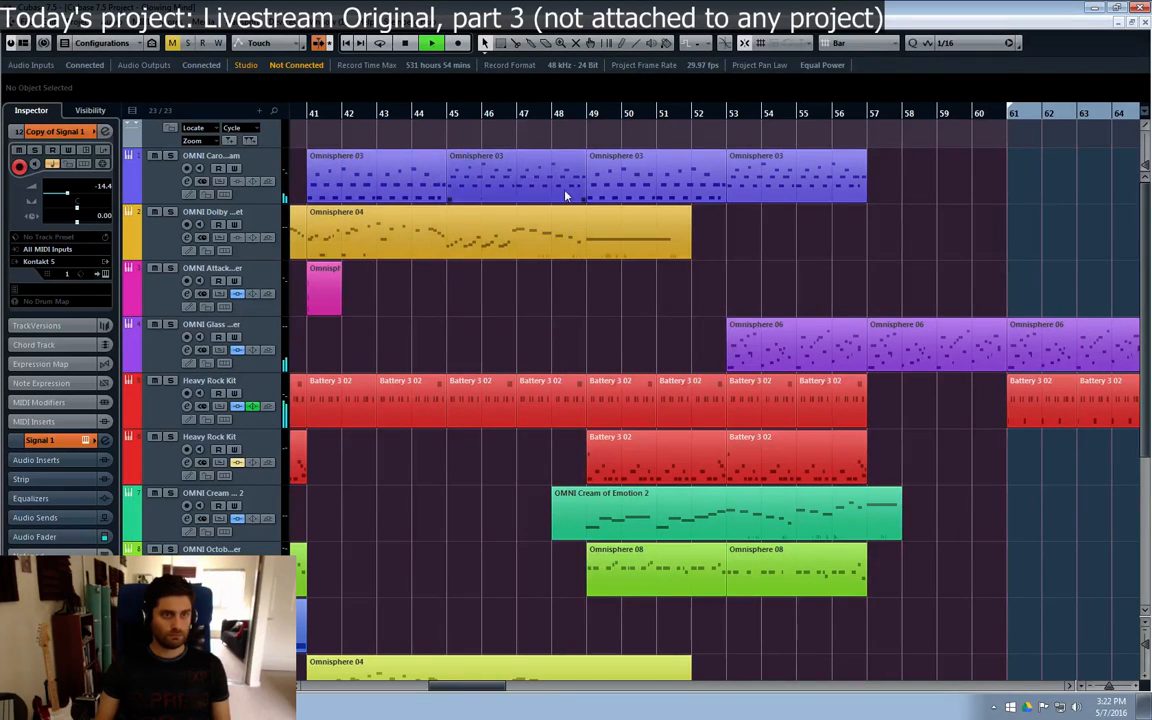
pyautogui.press('space')
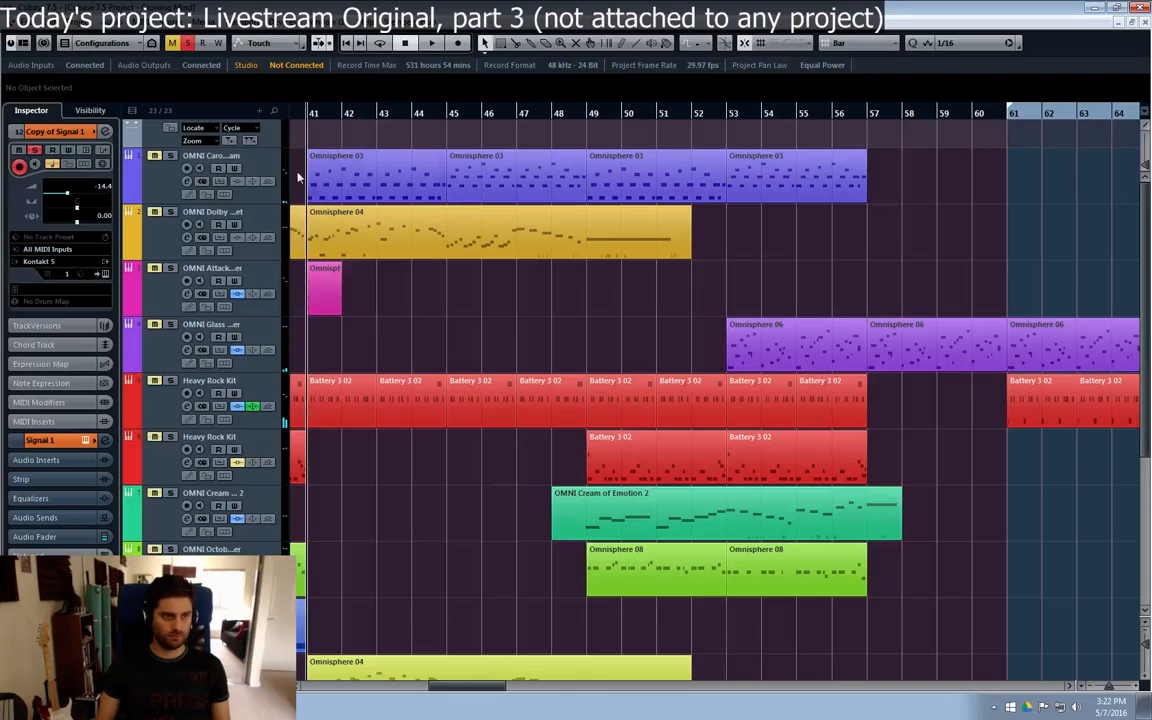
pyautogui.click(165, 182)
pyautogui.press('space')
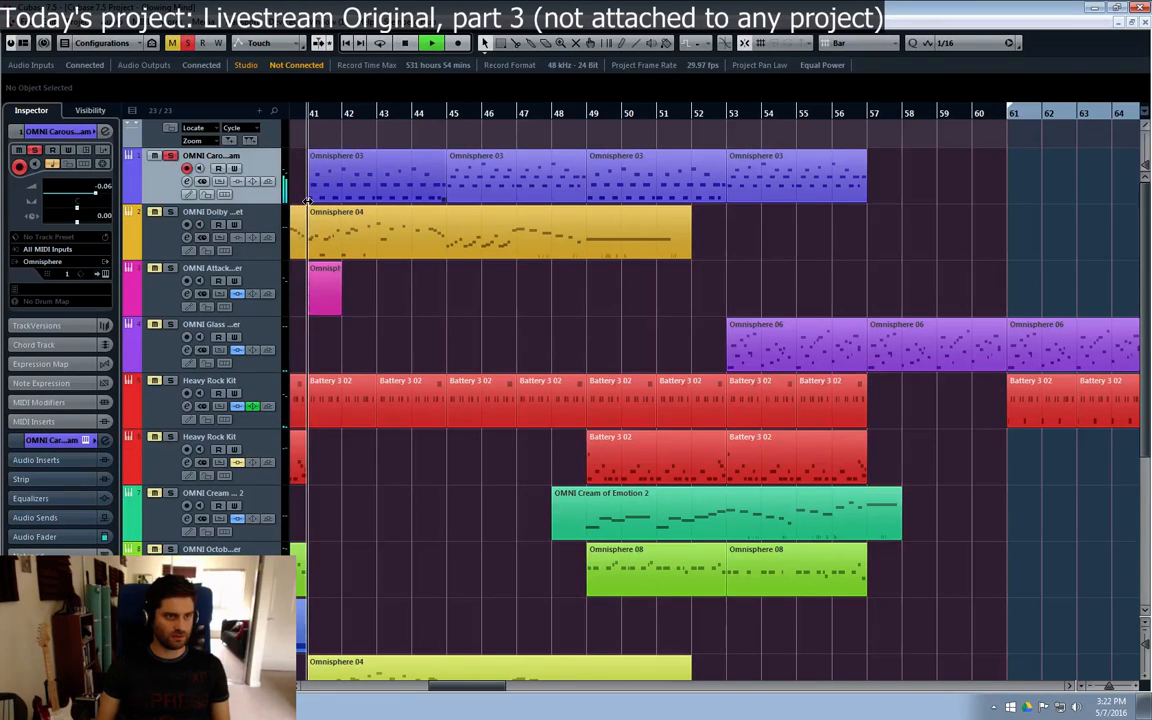
pyautogui.press('space')
# Step: Copy the four-bar Omnisphere 03 part at bar 41 to bar 65 and listen to that section up to bar 69
pyautogui.click(371, 194)
pyautogui.moveTo(498, 187); pyautogui.dragTo(1093, 180)
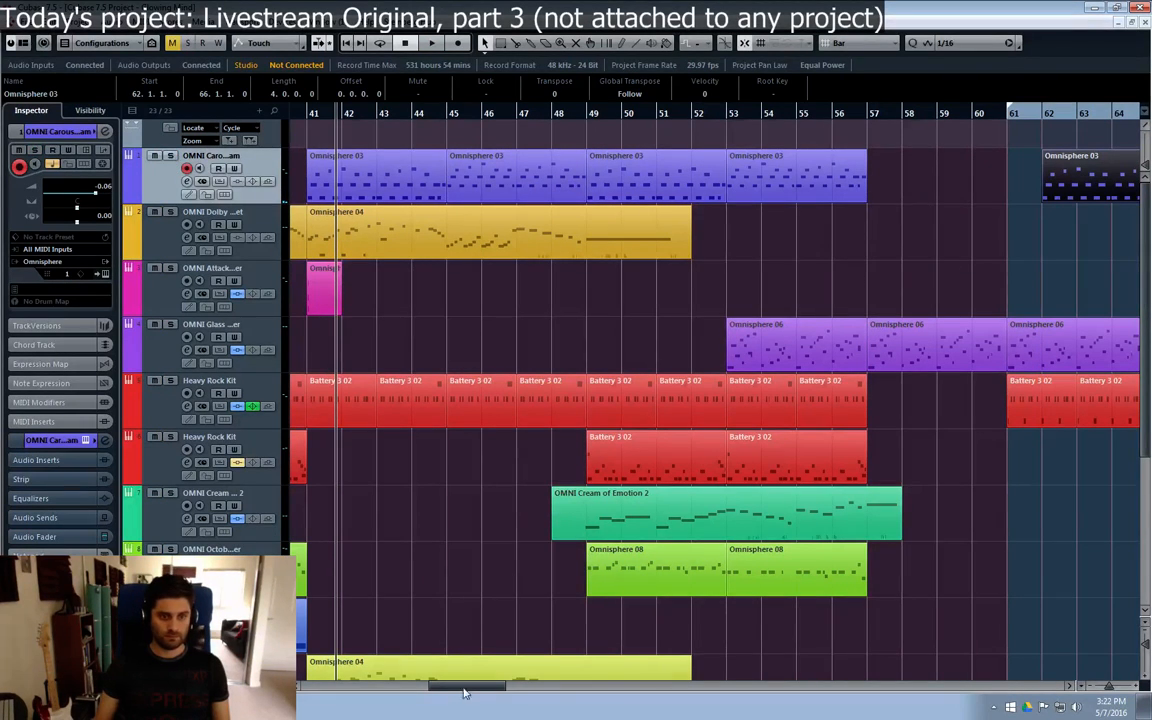
pyautogui.moveTo(441, 690); pyautogui.dragTo(477, 690)
pyautogui.moveTo(745, 187); pyautogui.dragTo(850, 187)
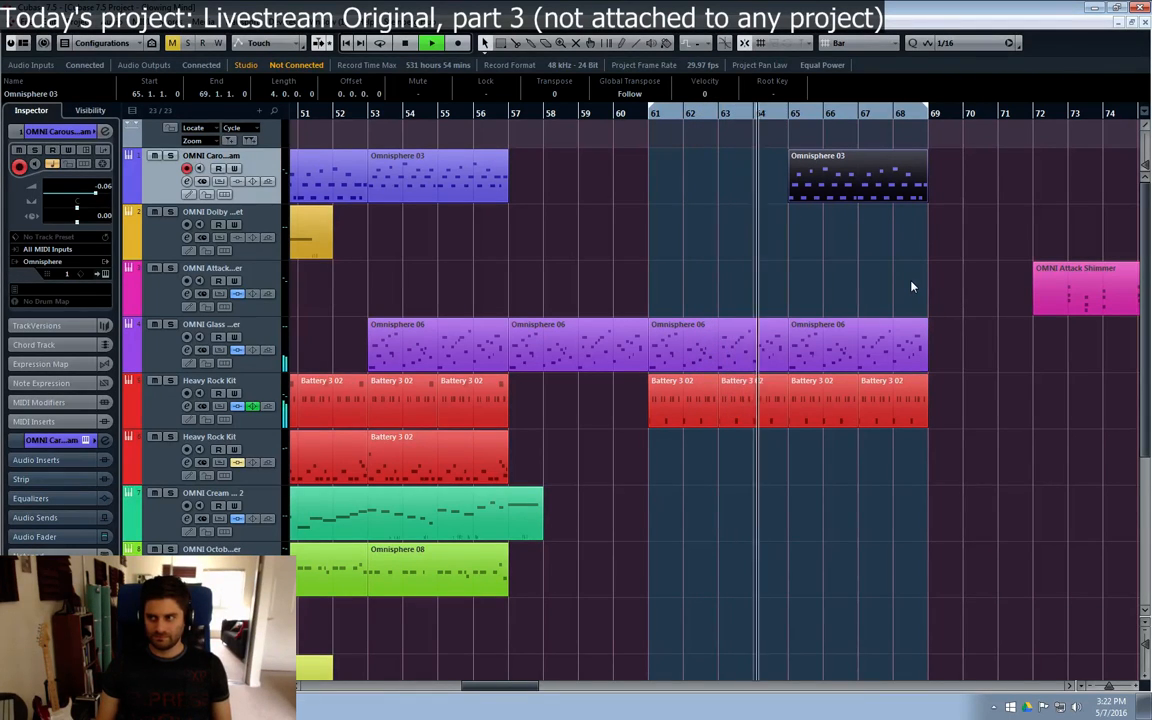
pyautogui.click(945, 248)
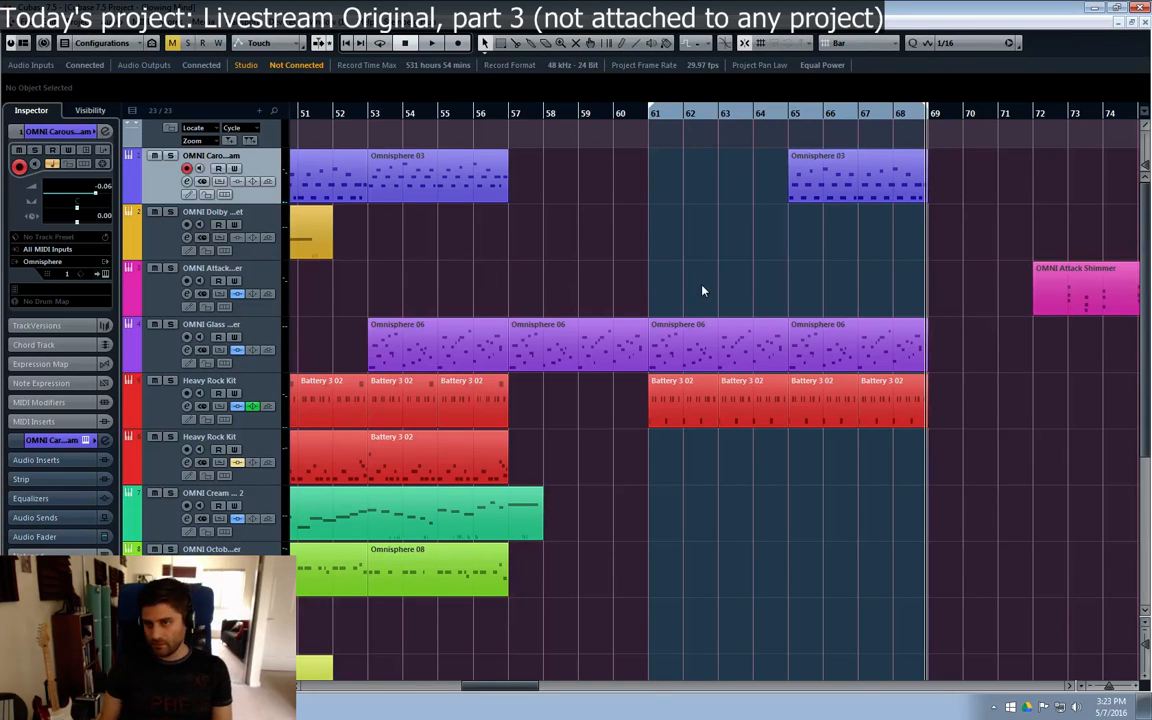
# Step: Return to the project start, set the left locator to bar 1, enable cycle mode, and play the arrangement
pyautogui.press('.')
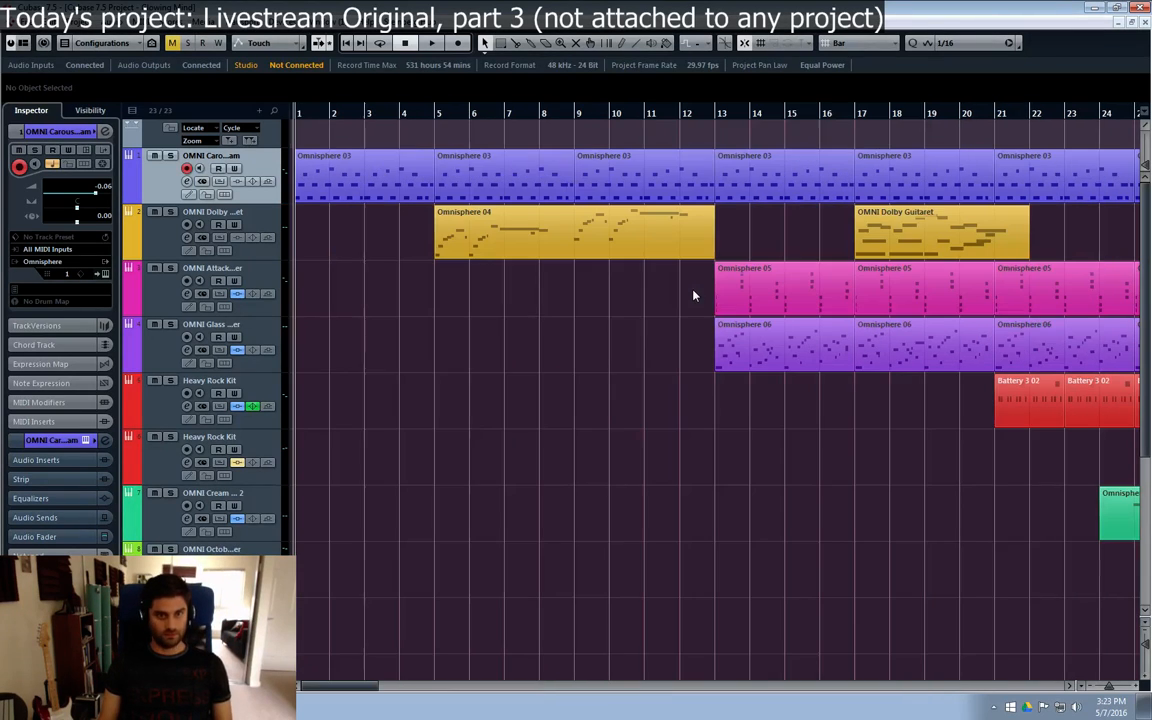
pyautogui.press('ctrl+KP_1')
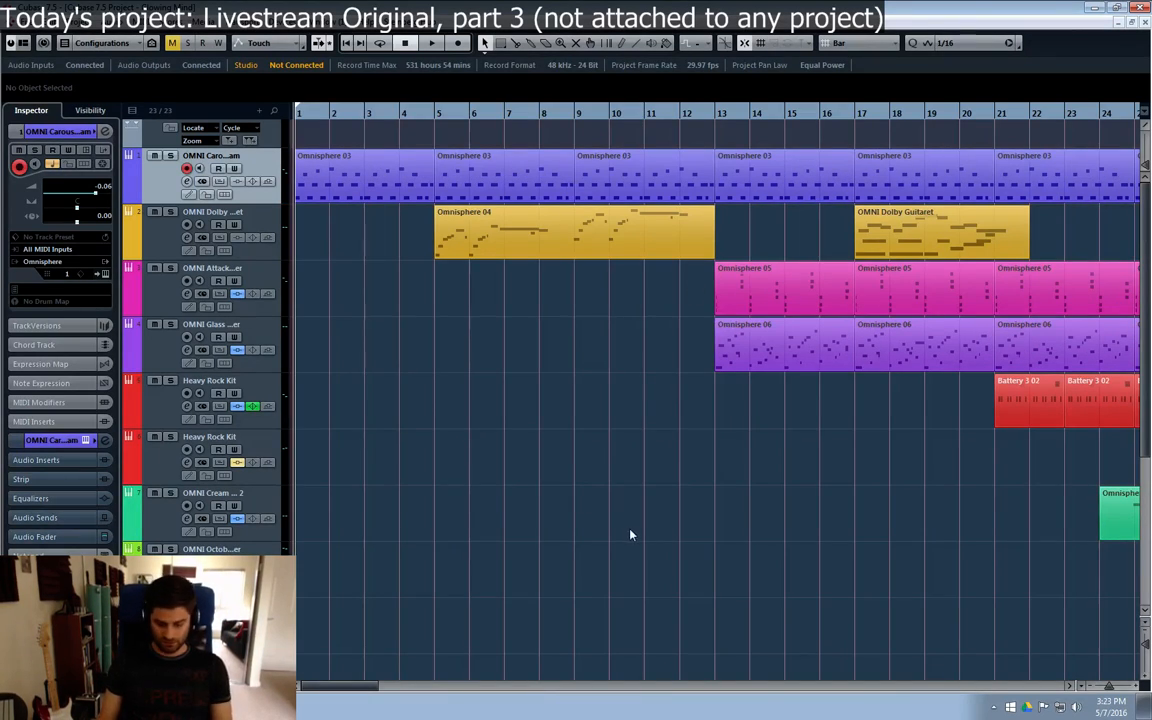
pyautogui.moveTo(346, 688)
pyautogui.mouseDown()
pyautogui.moveTo(519, 684)
pyautogui.moveTo(336, 668)
pyautogui.mouseUp()
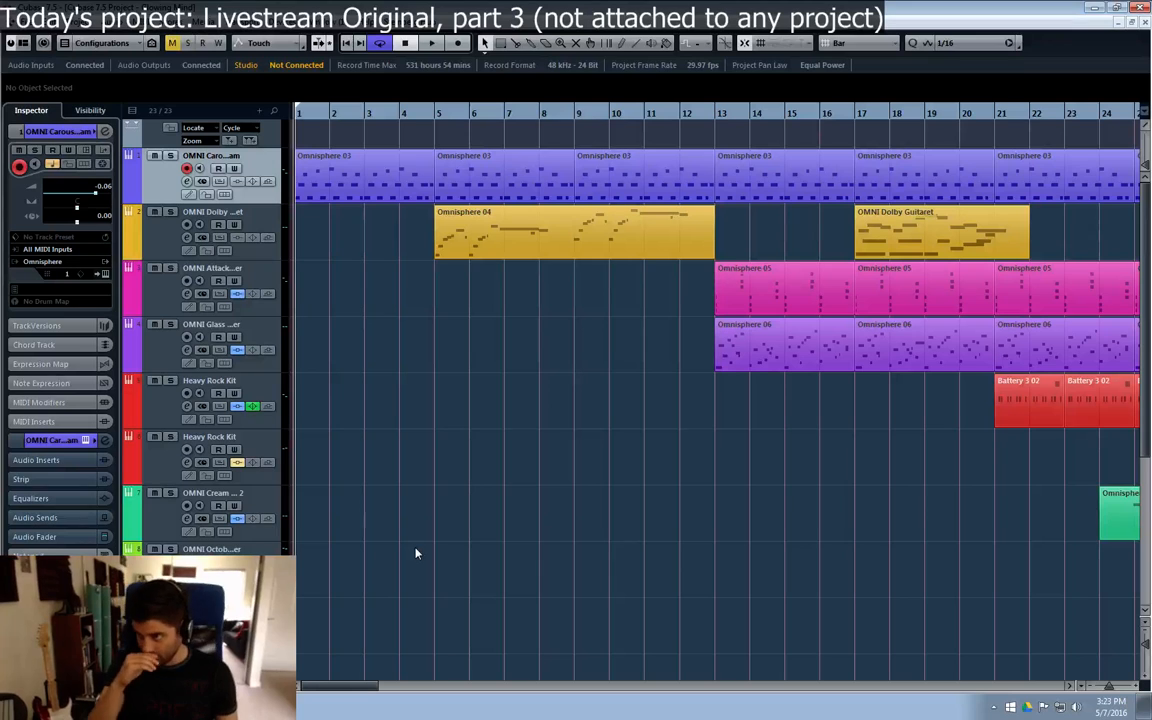
pyautogui.press('space')
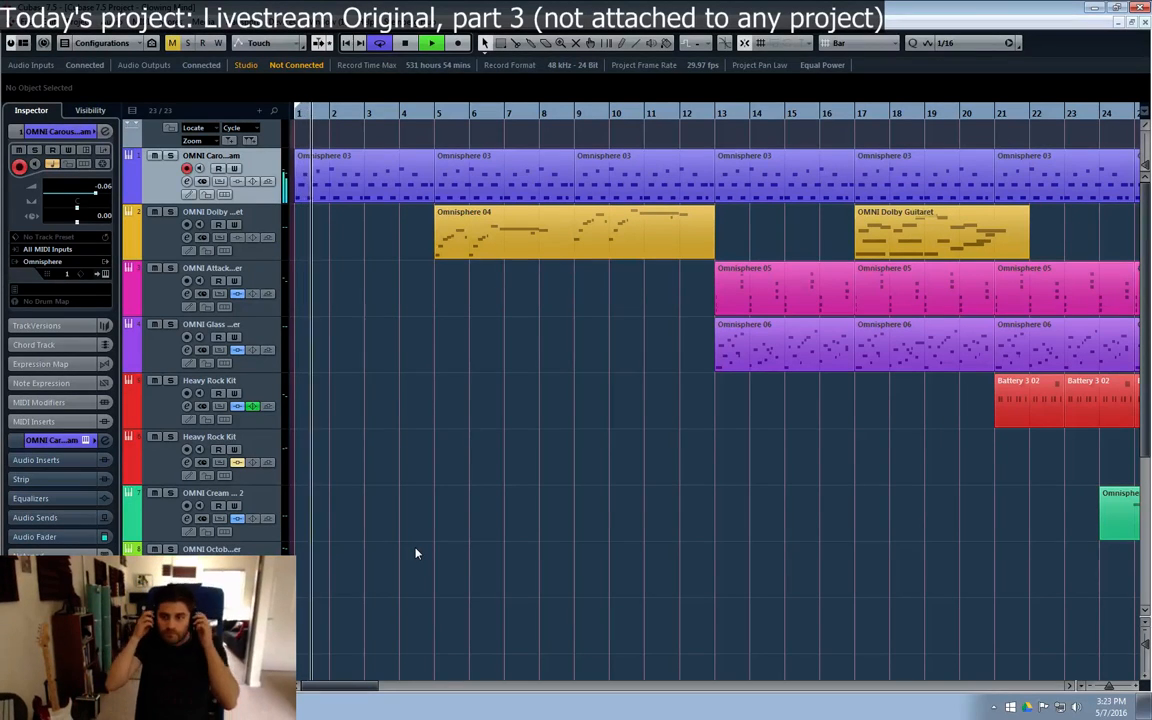
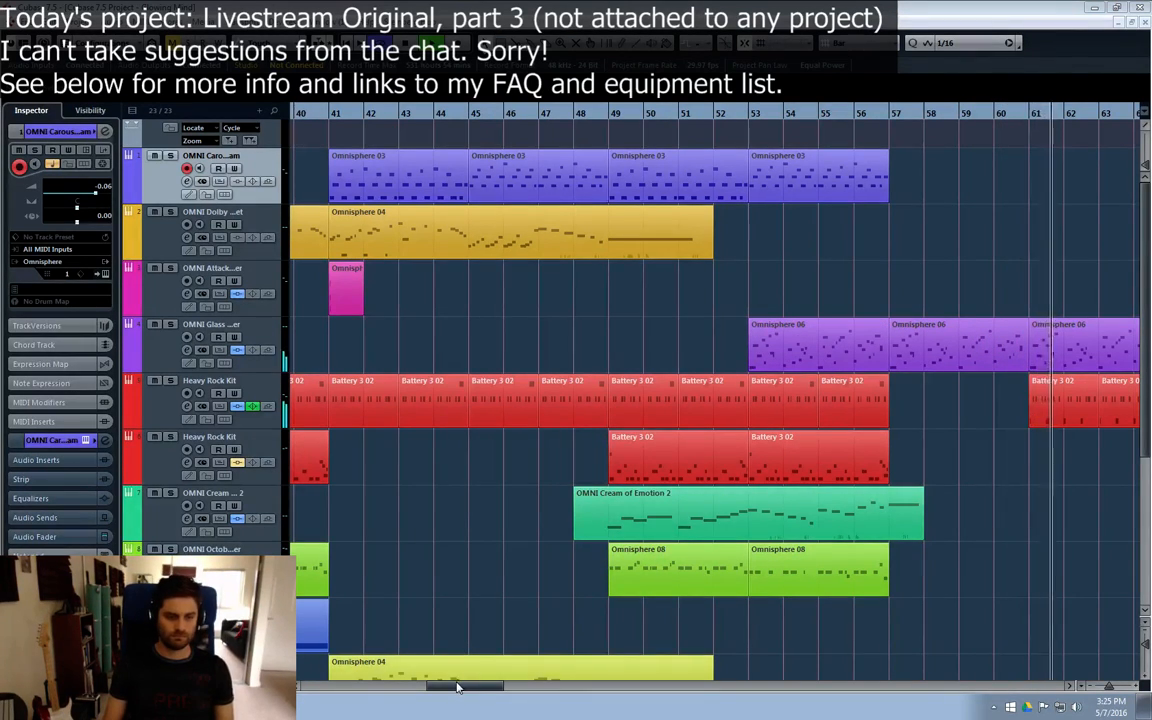
# Step: Follow playback through bars 61 to 68 and select the second Heavy Rock Kit track
pyautogui.moveTo(466, 683)
pyautogui.mouseDown()
pyautogui.moveTo(506, 688)
pyautogui.moveTo(485, 688)
pyautogui.mouseUp()
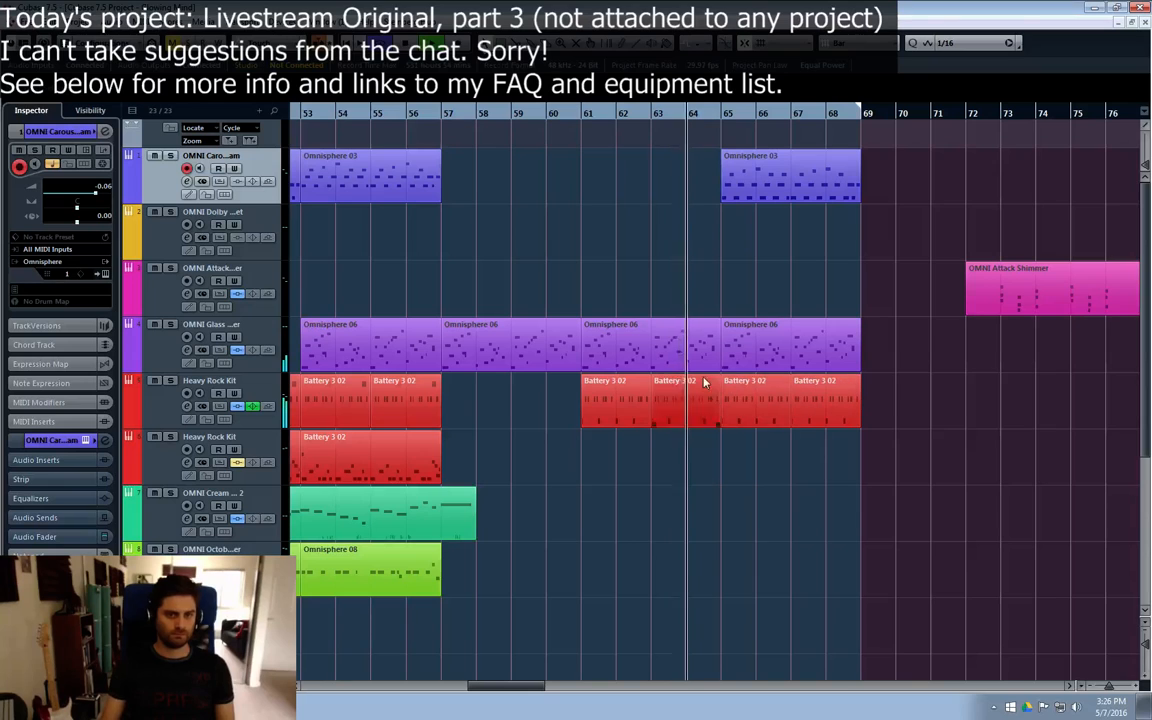
pyautogui.click(170, 424)
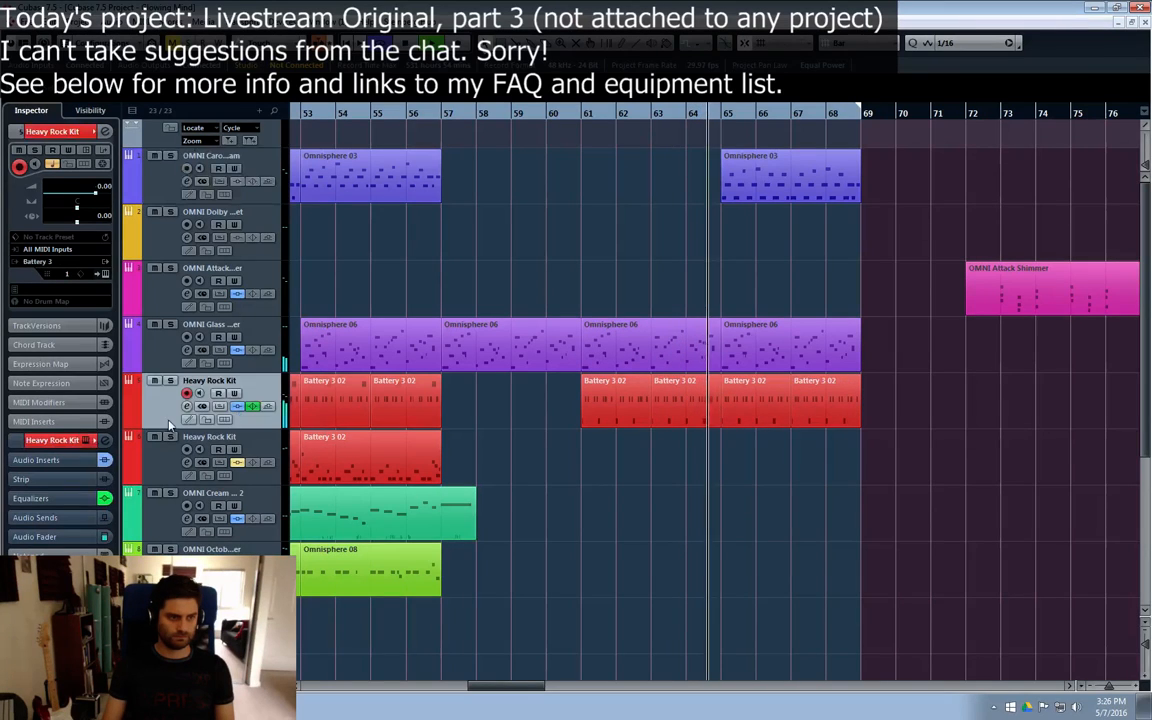
pyautogui.click(159, 472)
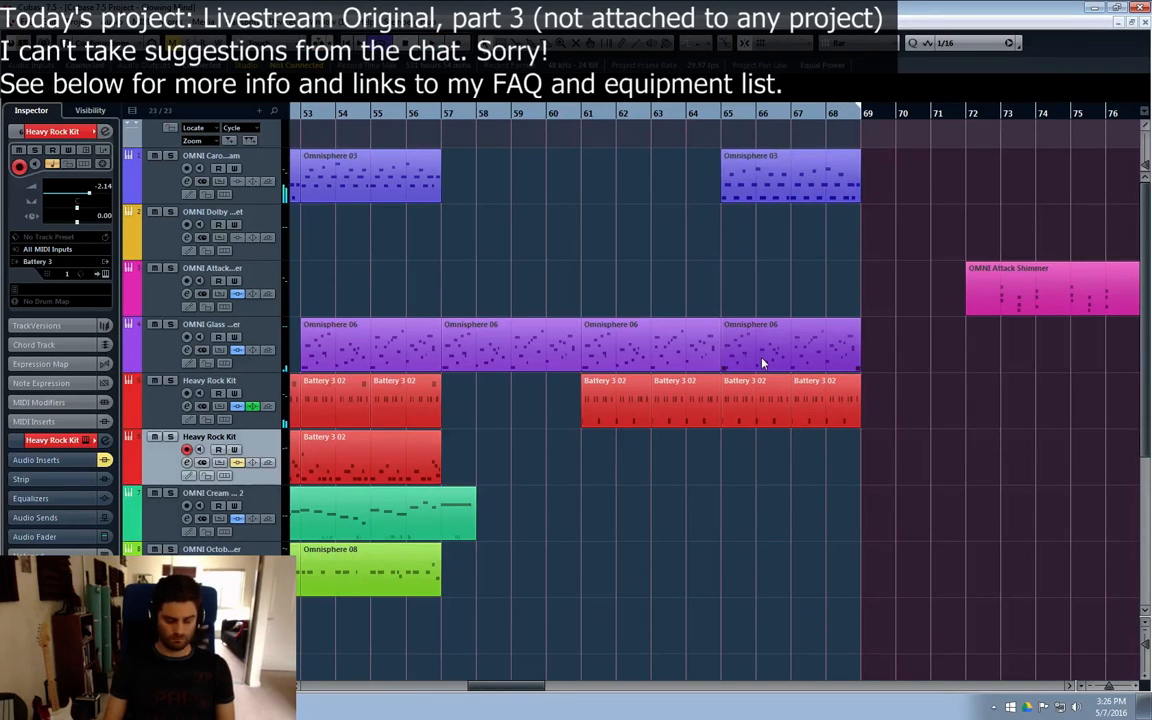
# Step: Move the playback position to bar 57 and check the parts placed between bars 61 and 69
pyautogui.click(757, 166)
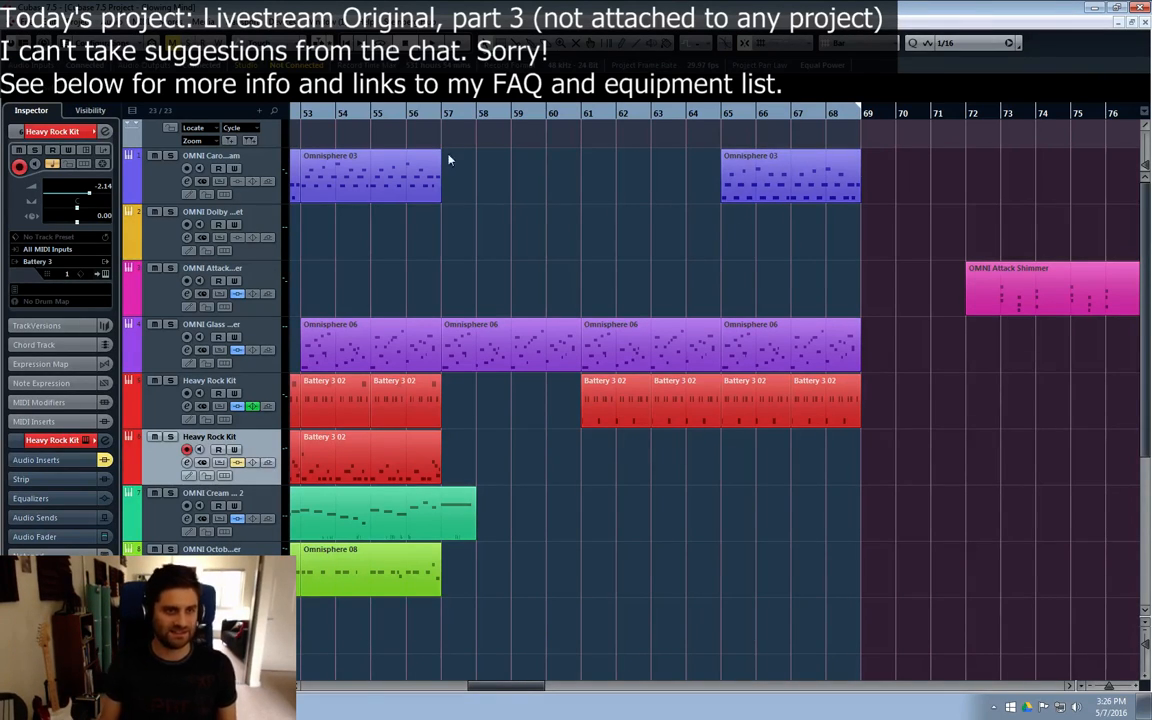
pyautogui.click(441, 112)
pyautogui.click(632, 339)
pyautogui.click(768, 424)
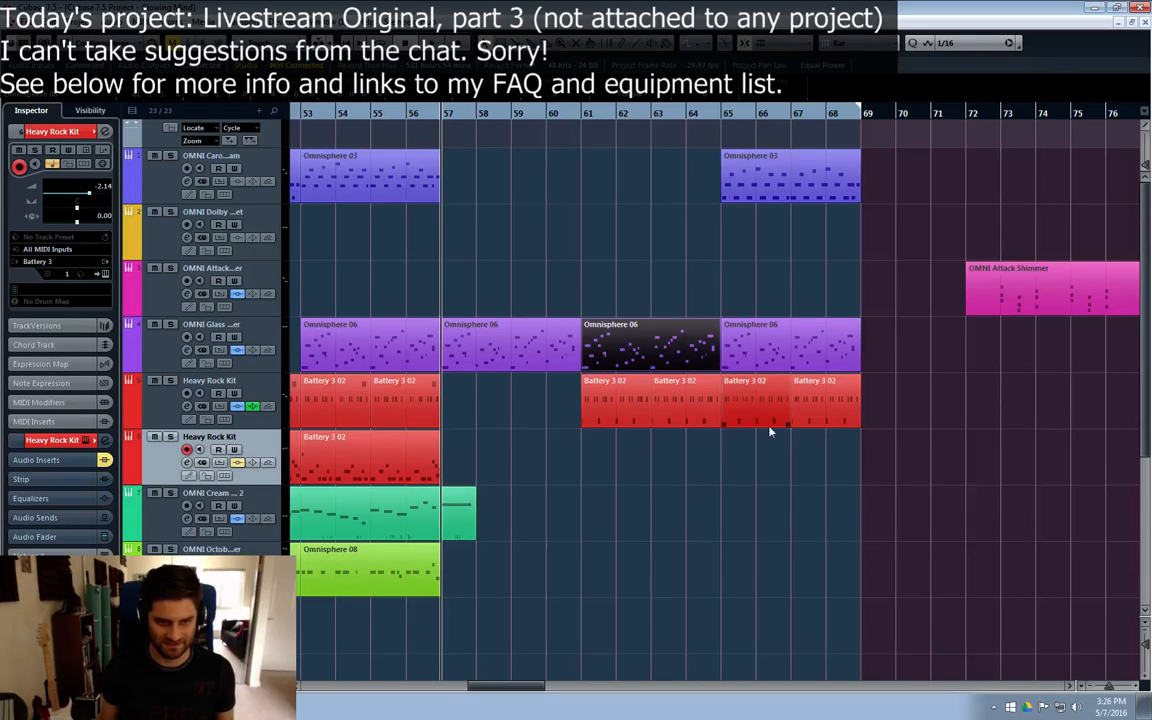
pyautogui.click(701, 472)
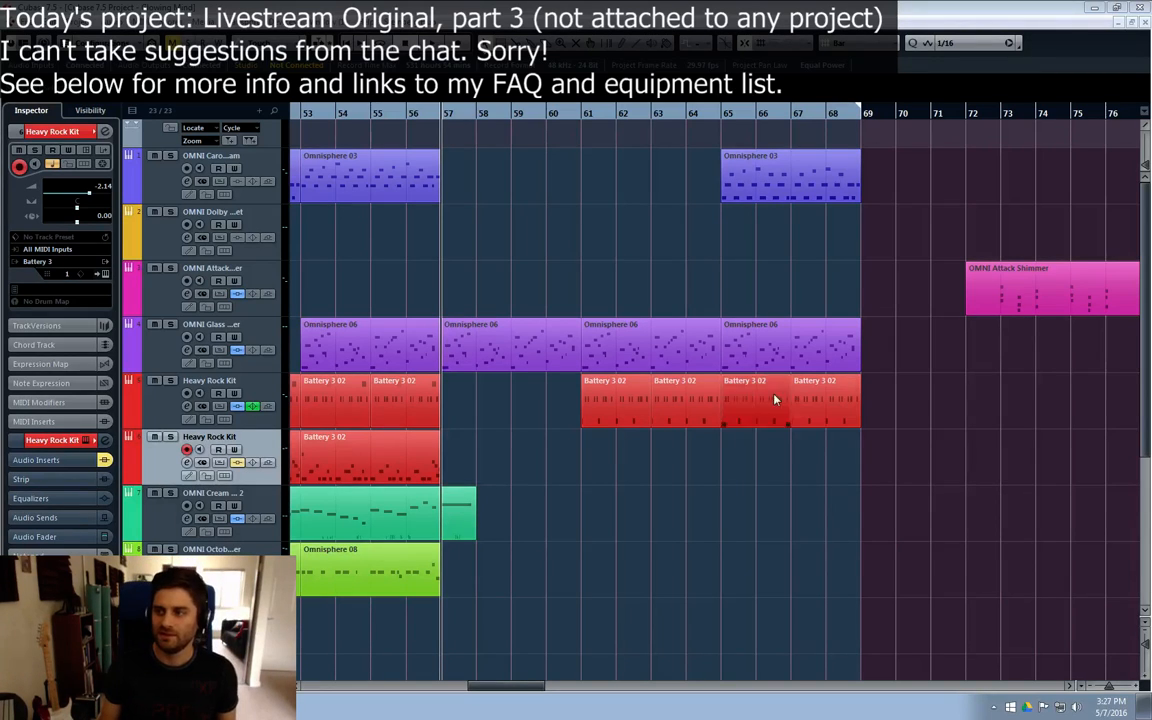
# Step: Review the section between bars 41 and 57, moving the playback position among bars 49, 45 and 41
pyautogui.moveTo(513, 686); pyautogui.dragTo(475, 686)
pyautogui.click(576, 228)
pyautogui.click(736, 307)
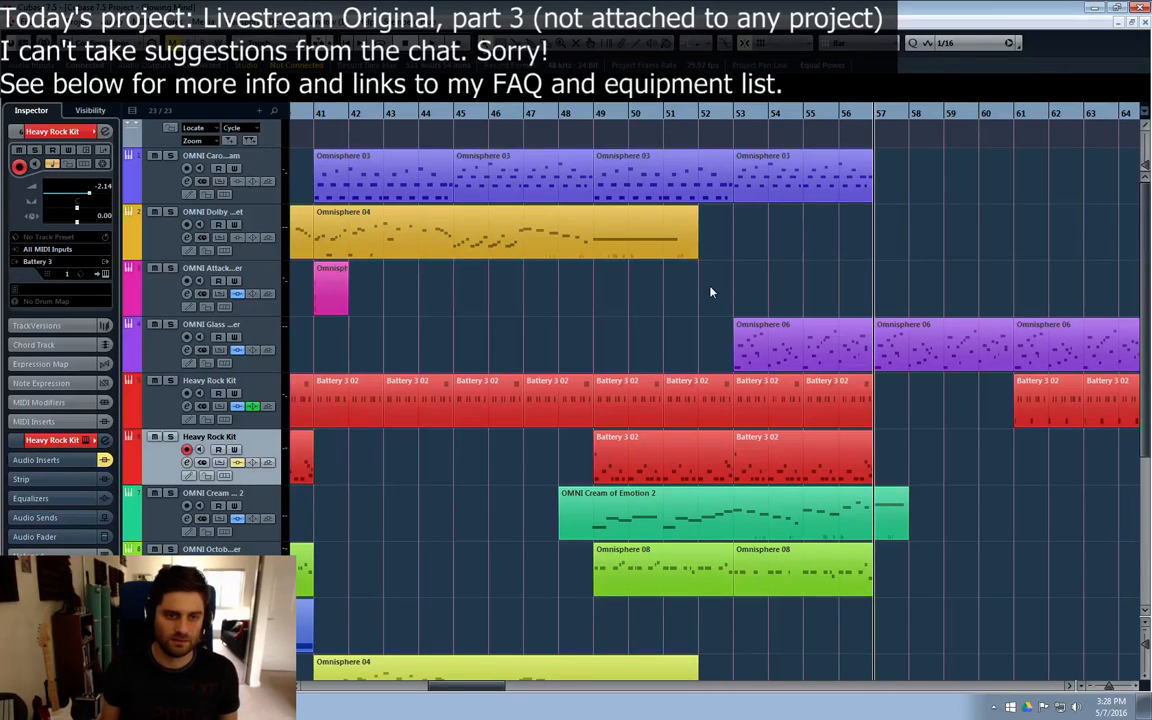
pyautogui.click(596, 113)
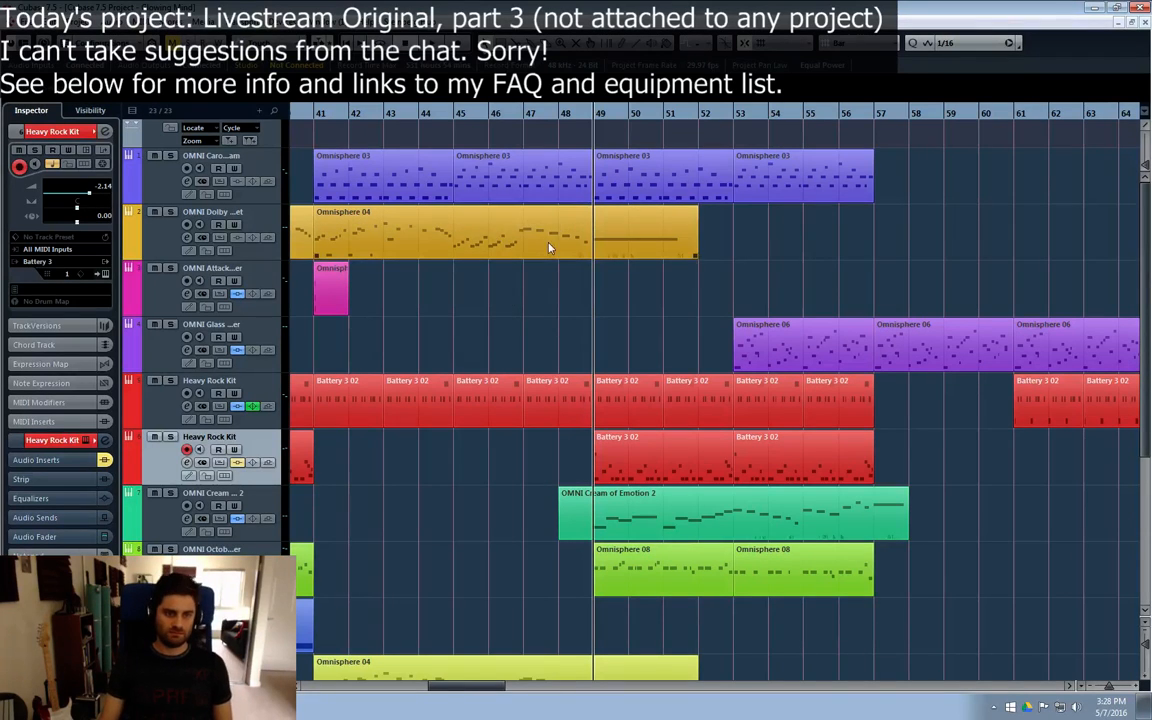
pyautogui.click(305, 113)
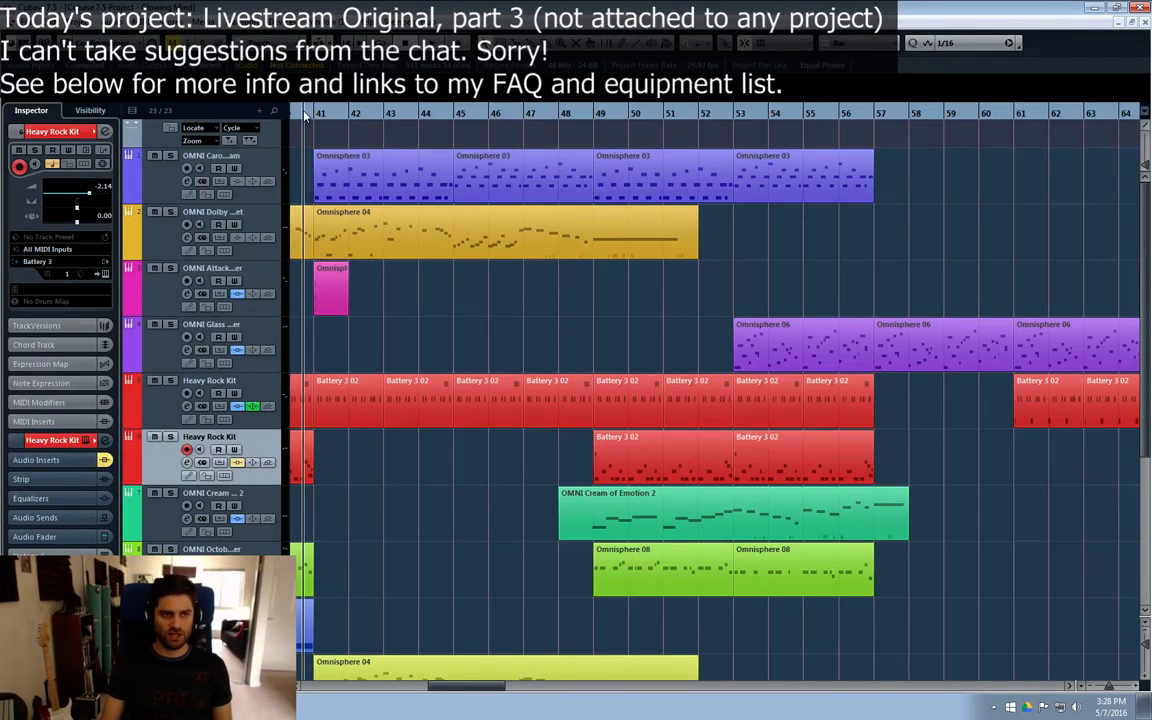
pyautogui.click(418, 115)
pyautogui.click(447, 116)
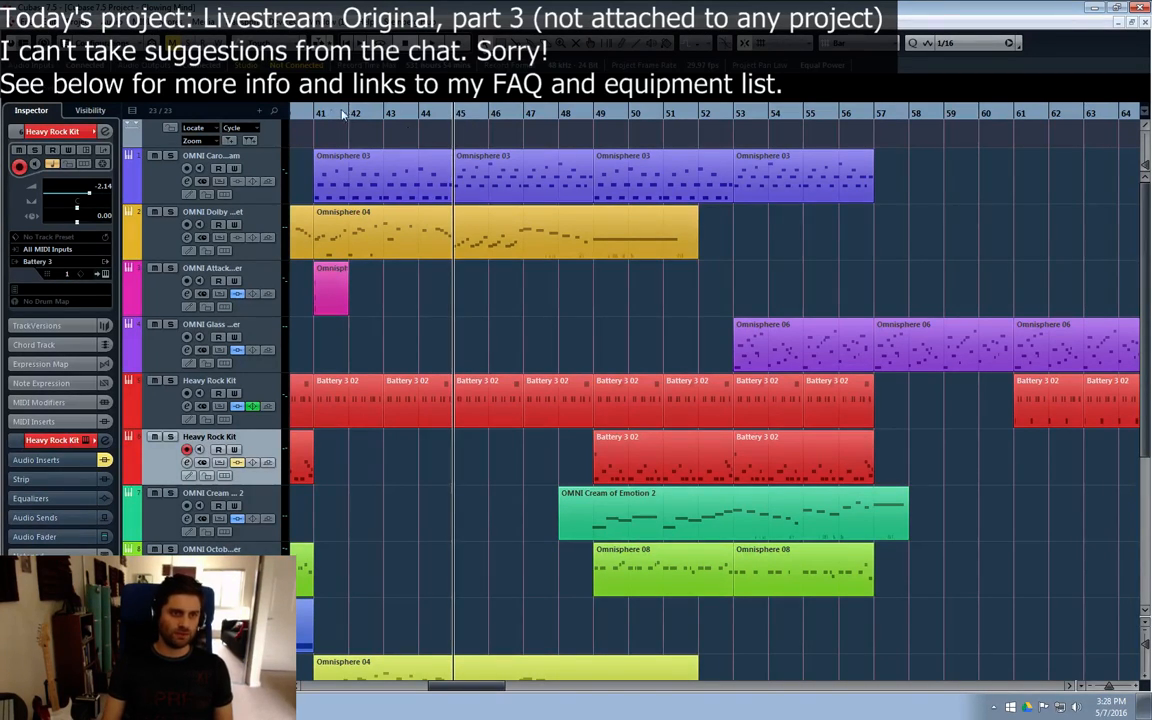
pyautogui.click(310, 110)
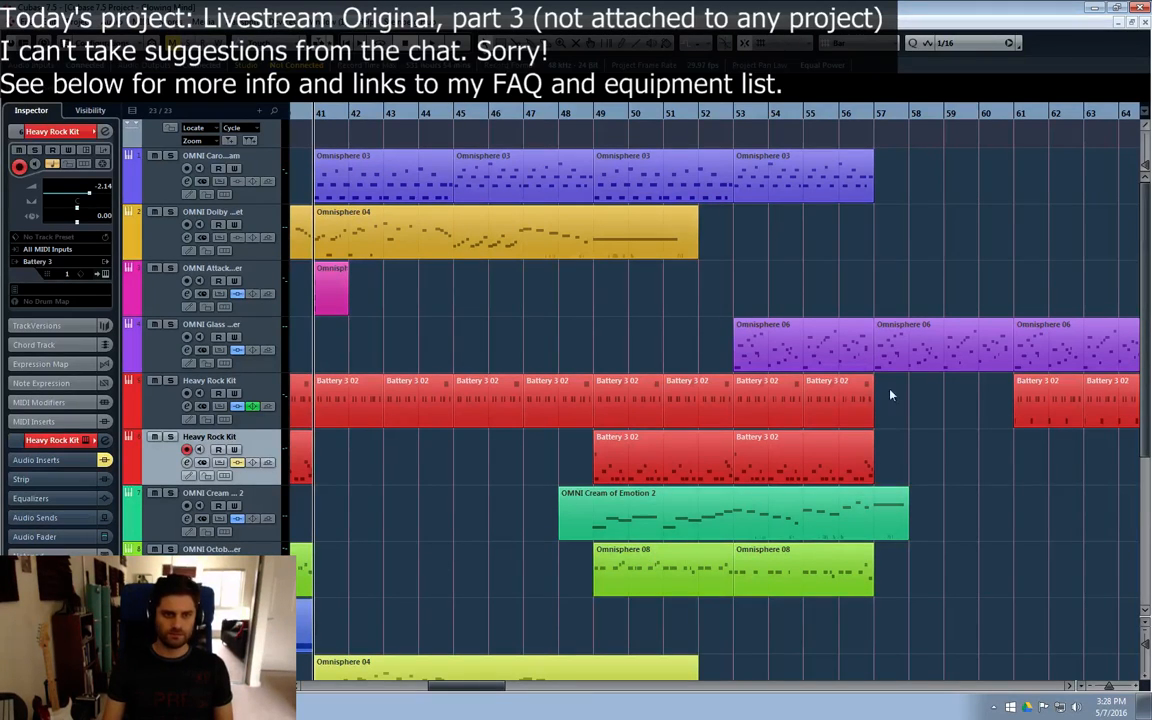
# Step: Play the arrangement from bar 55 towards bar 69, checking the Signal 2 and first Heavy Rock Kit tracks
pyautogui.moveTo(479, 688); pyautogui.dragTo(490, 691)
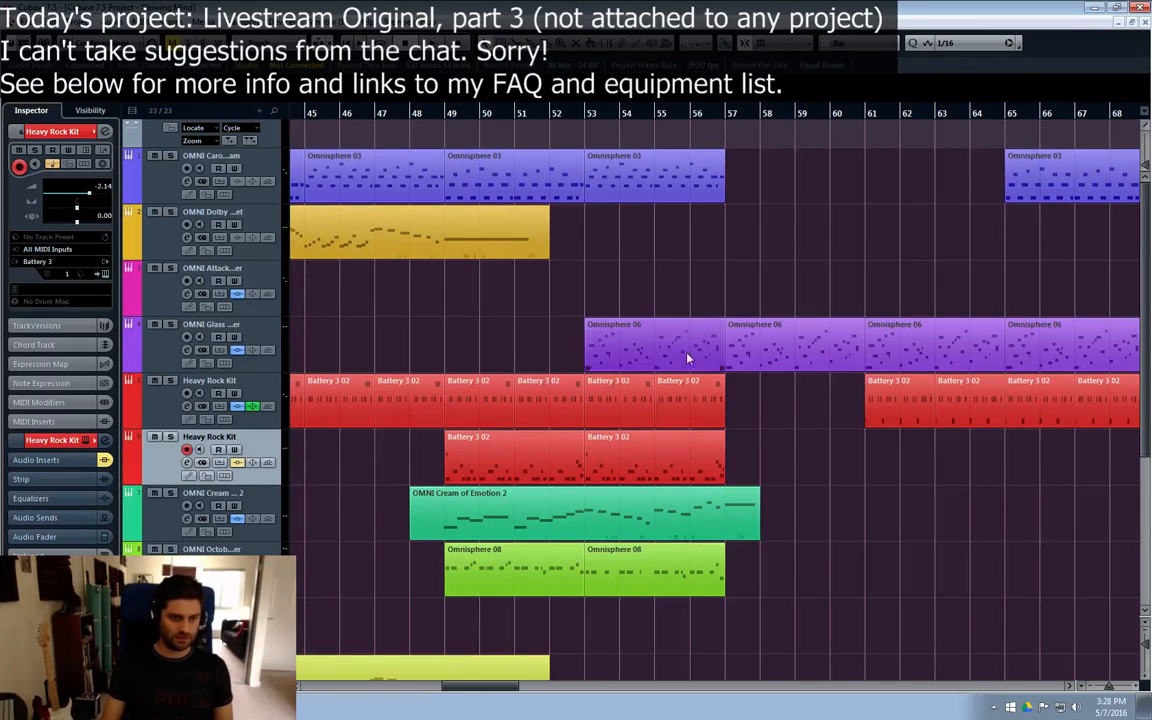
pyautogui.click(657, 115)
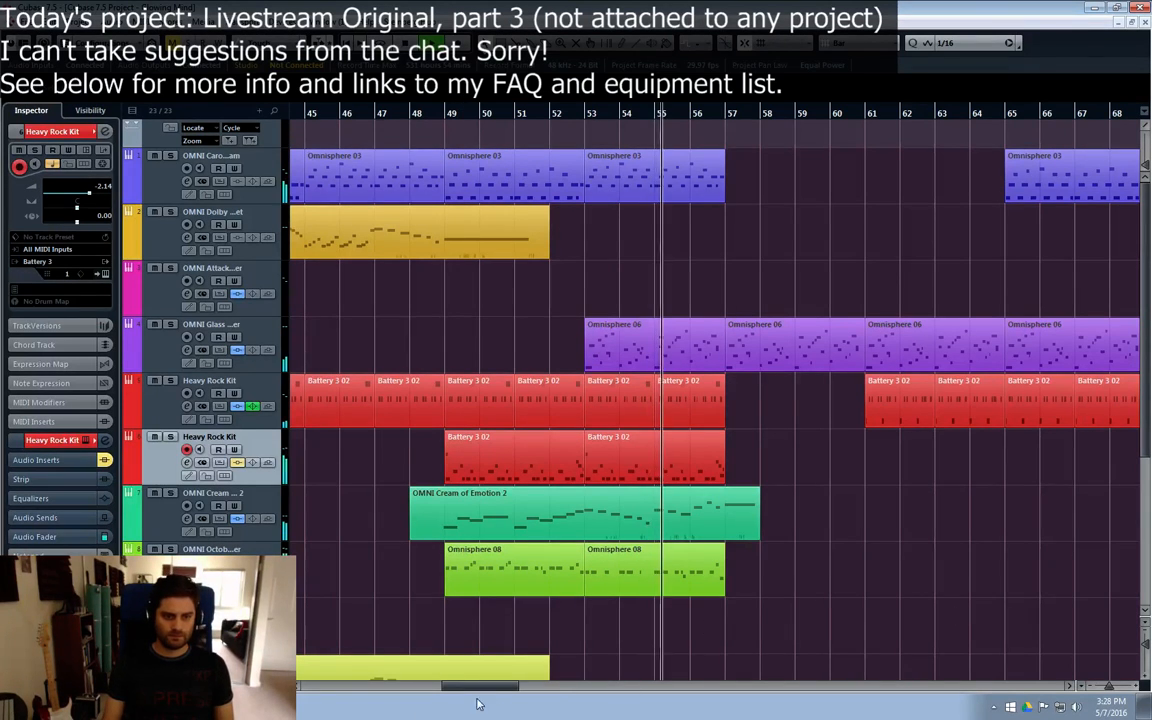
pyautogui.moveTo(468, 692); pyautogui.dragTo(489, 696)
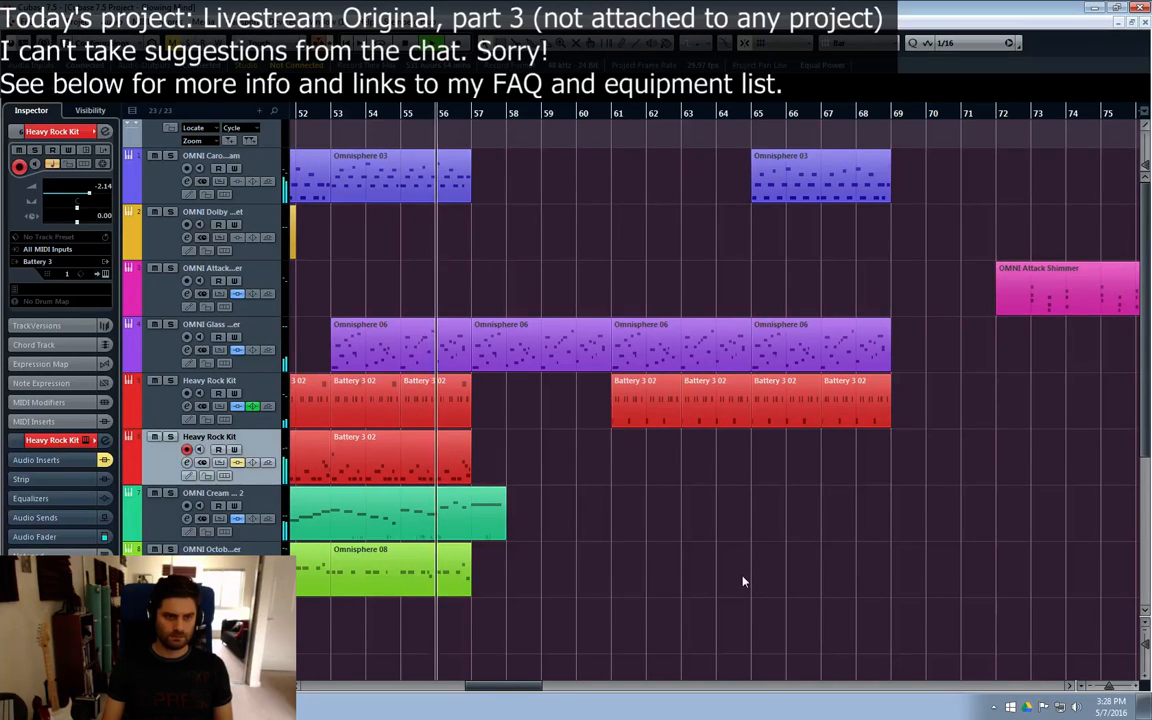
pyautogui.scroll(-4, 742, 570)
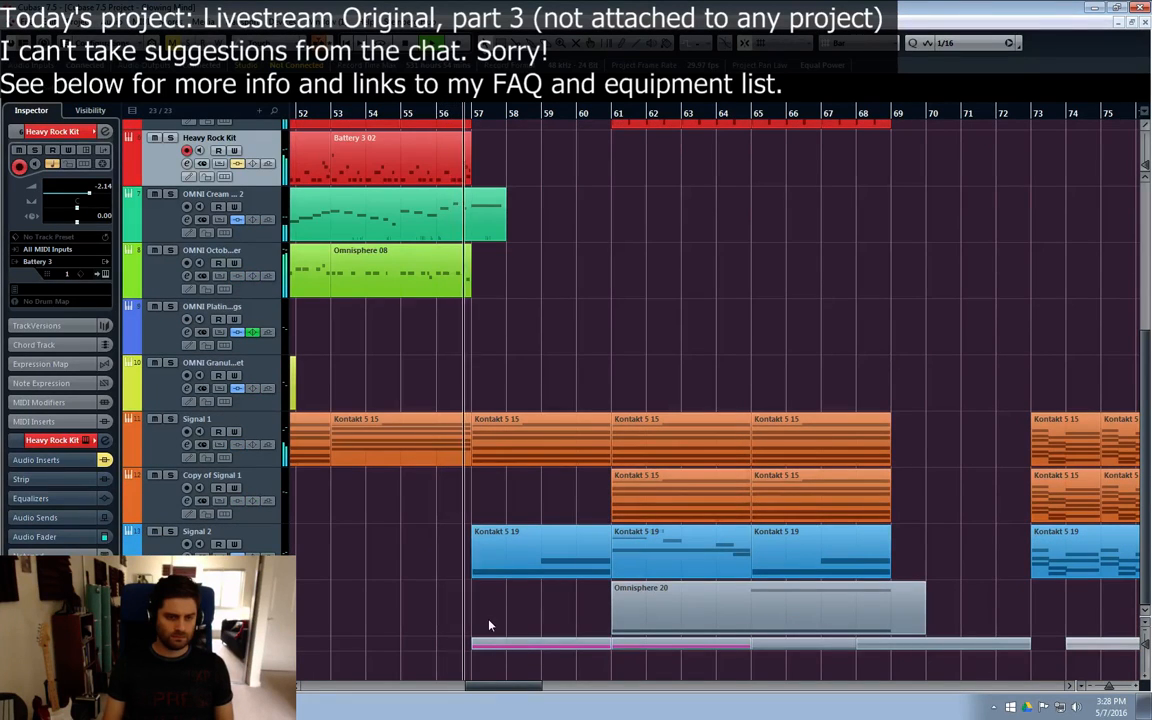
pyautogui.click(208, 556)
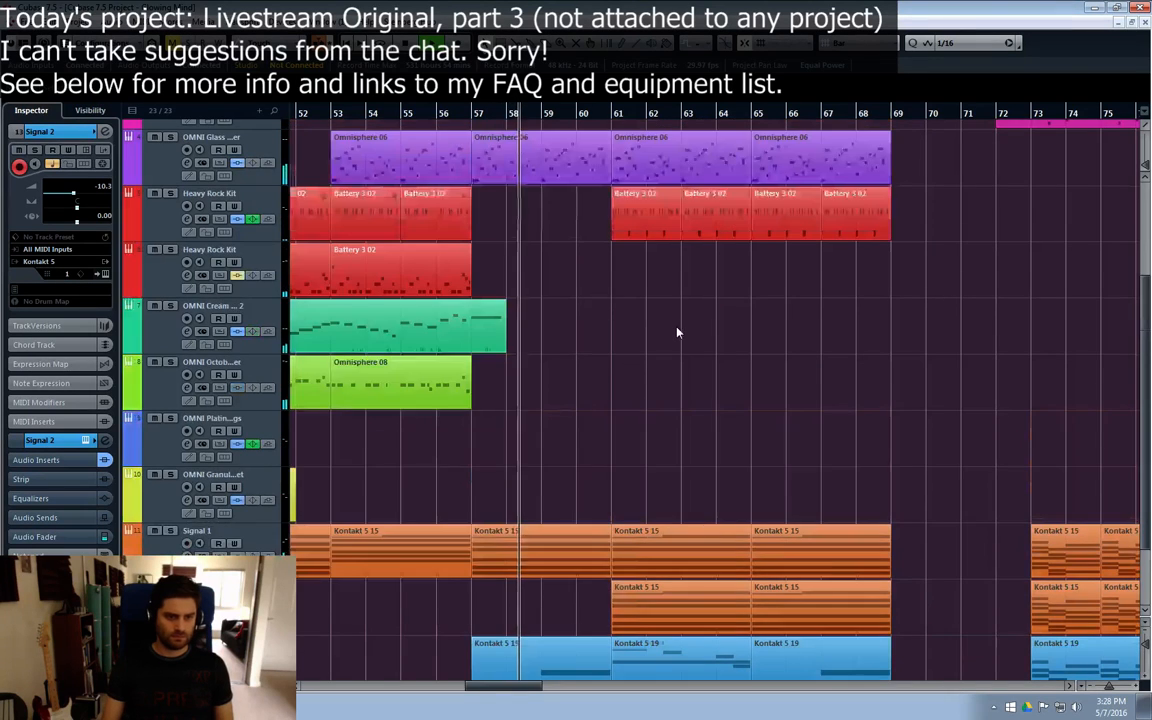
pyautogui.scroll(4, 608, 293)
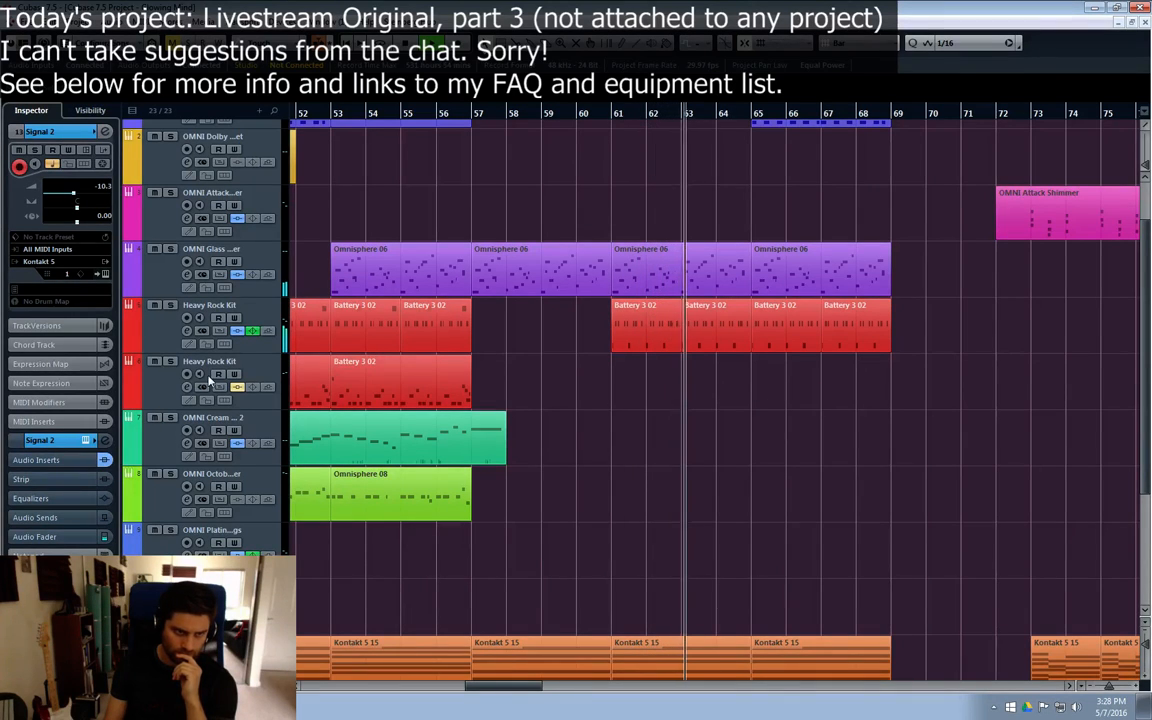
pyautogui.click(170, 331)
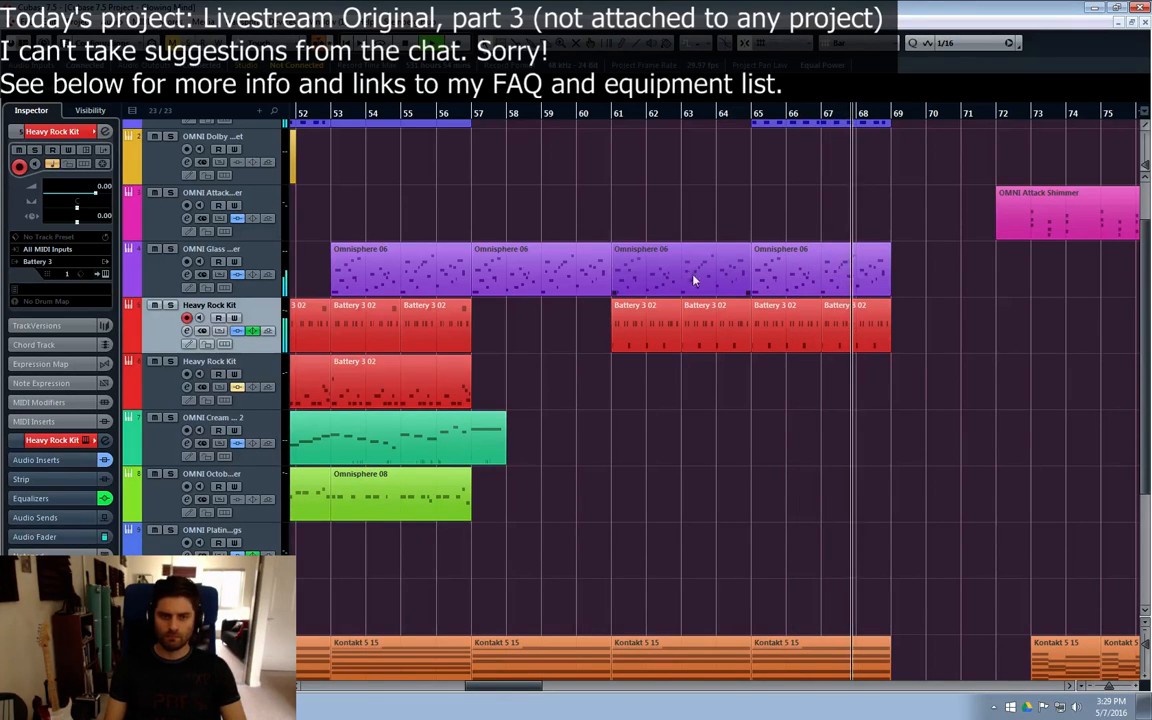
# Step: Reposition playback to bar 56 and listen to the transition and following section up to bar 69
pyautogui.click(581, 114)
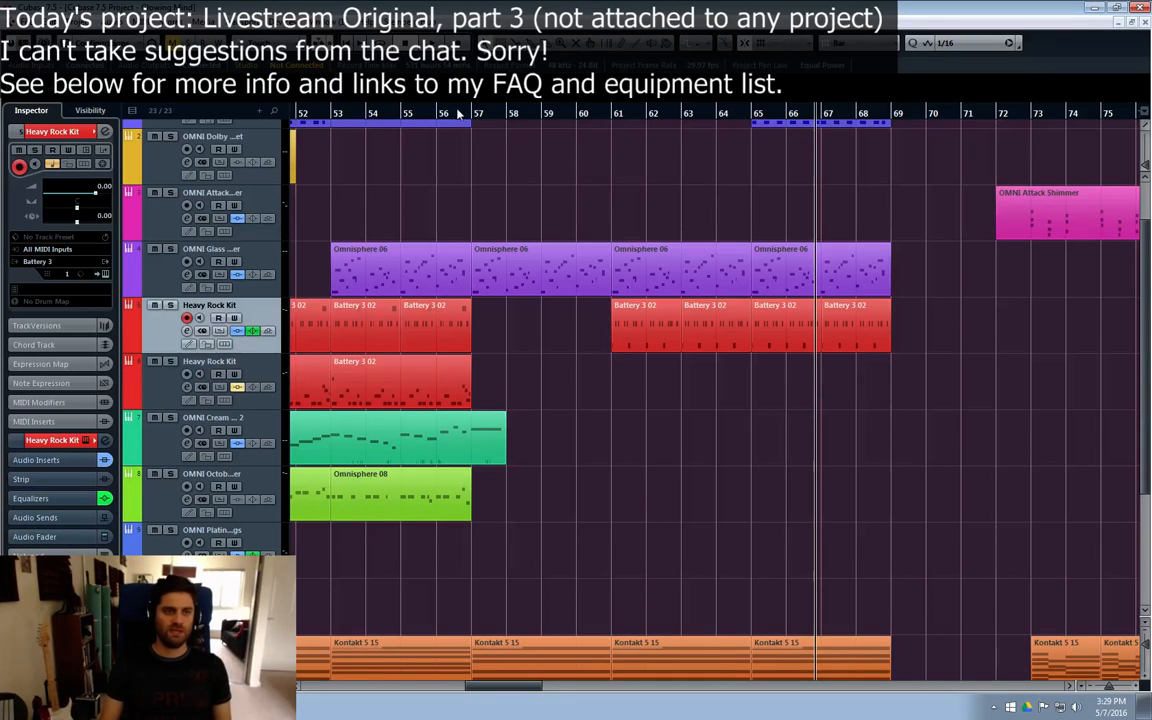
pyautogui.click(407, 118)
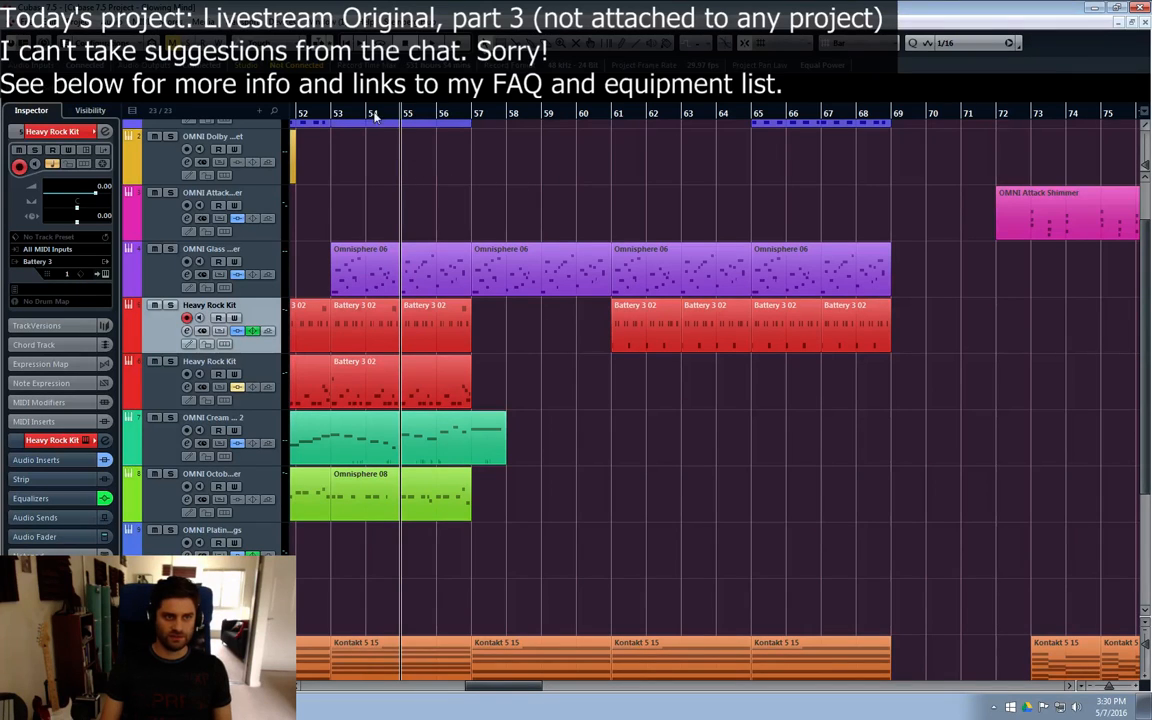
pyautogui.click(331, 113)
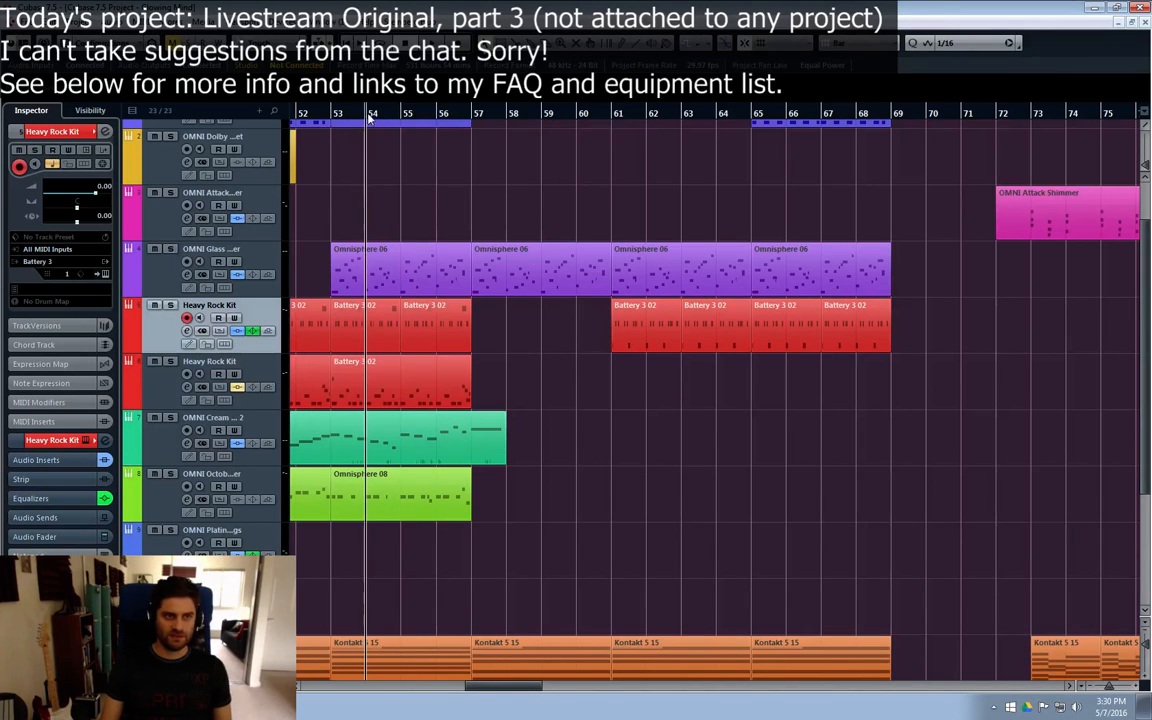
pyautogui.click(436, 117)
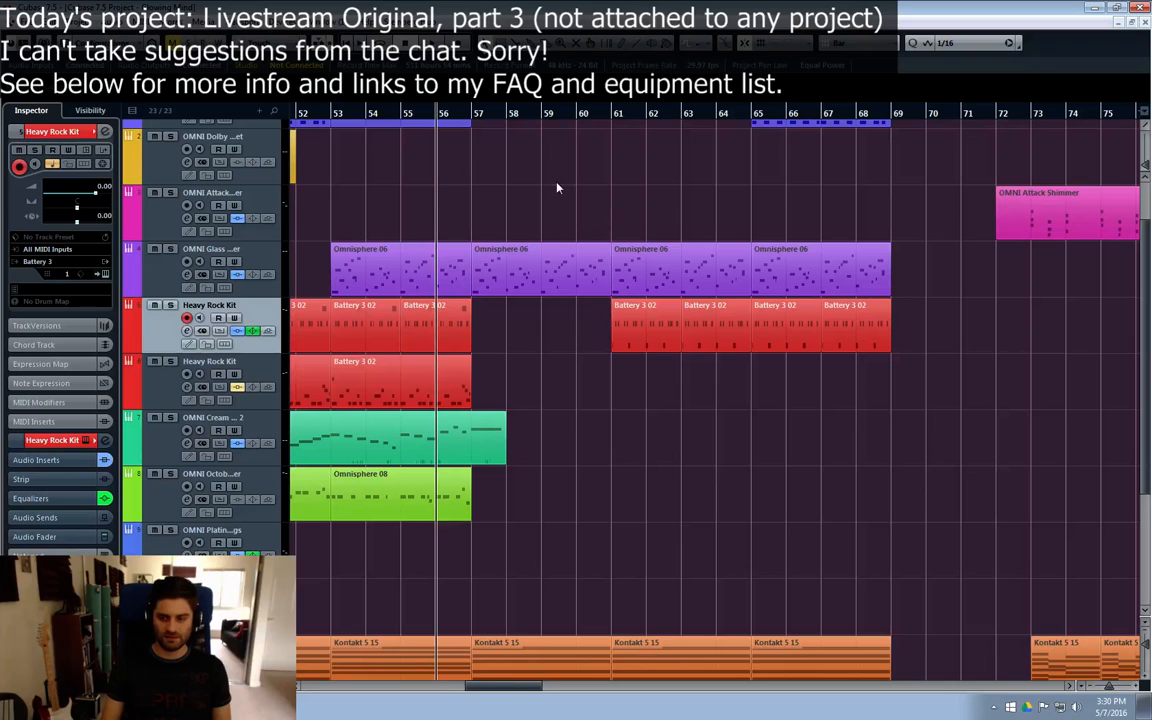
pyautogui.scroll(2, 580, 416)
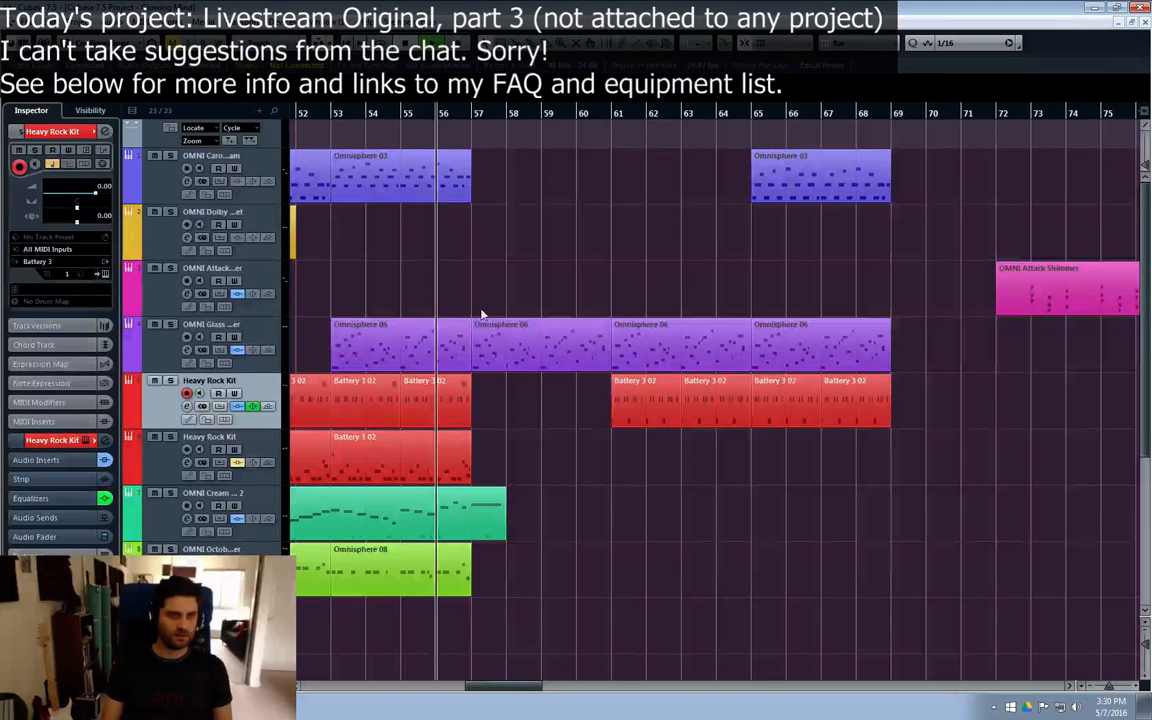
pyautogui.press('space')
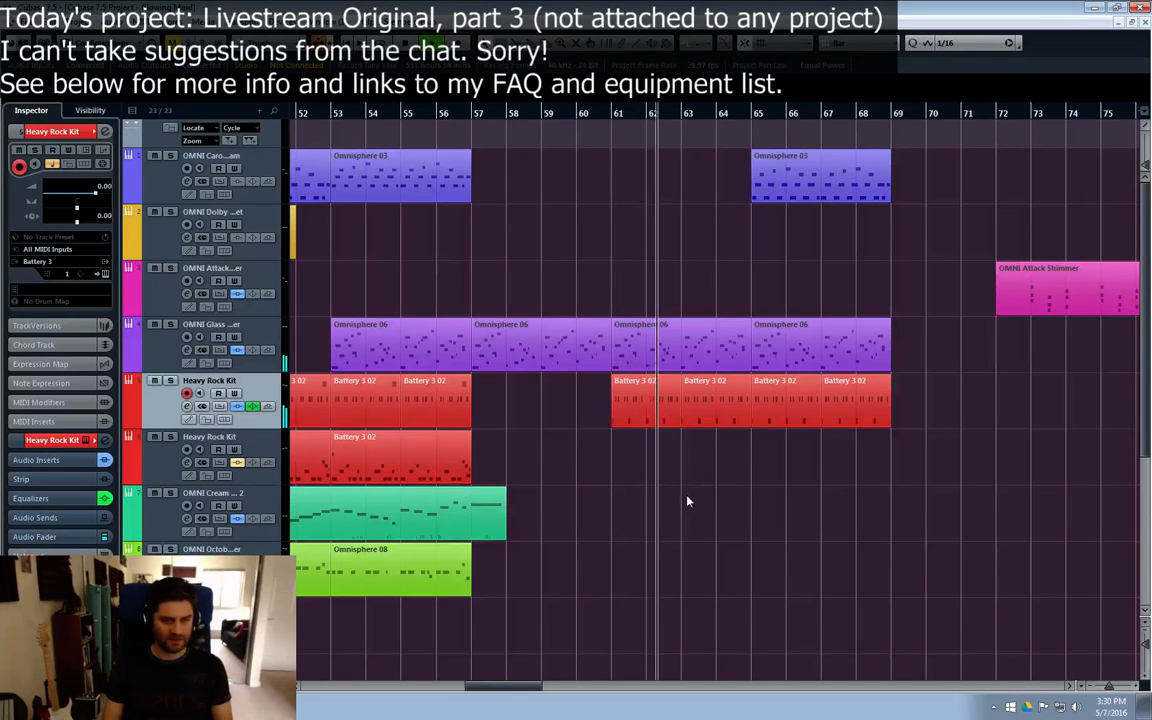
pyautogui.moveTo(510, 687)
pyautogui.mouseDown()
pyautogui.moveTo(444, 697)
pyautogui.moveTo(512, 690)
pyautogui.mouseUp()
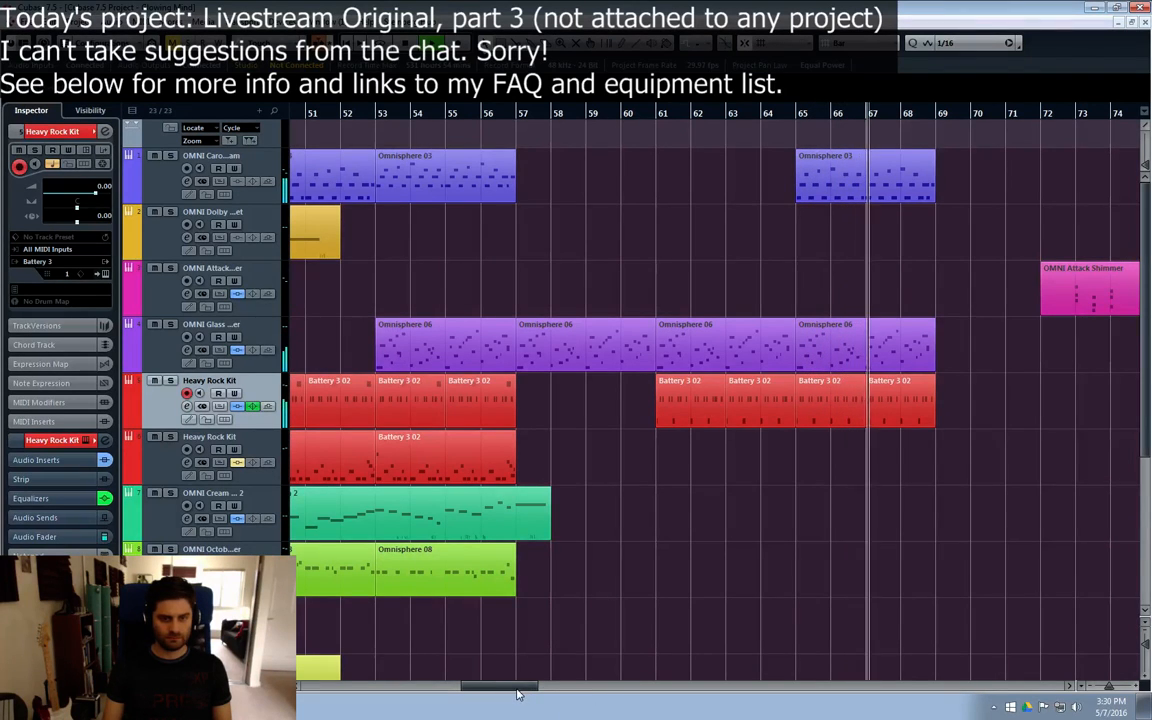
pyautogui.moveTo(514, 689); pyautogui.dragTo(522, 689)
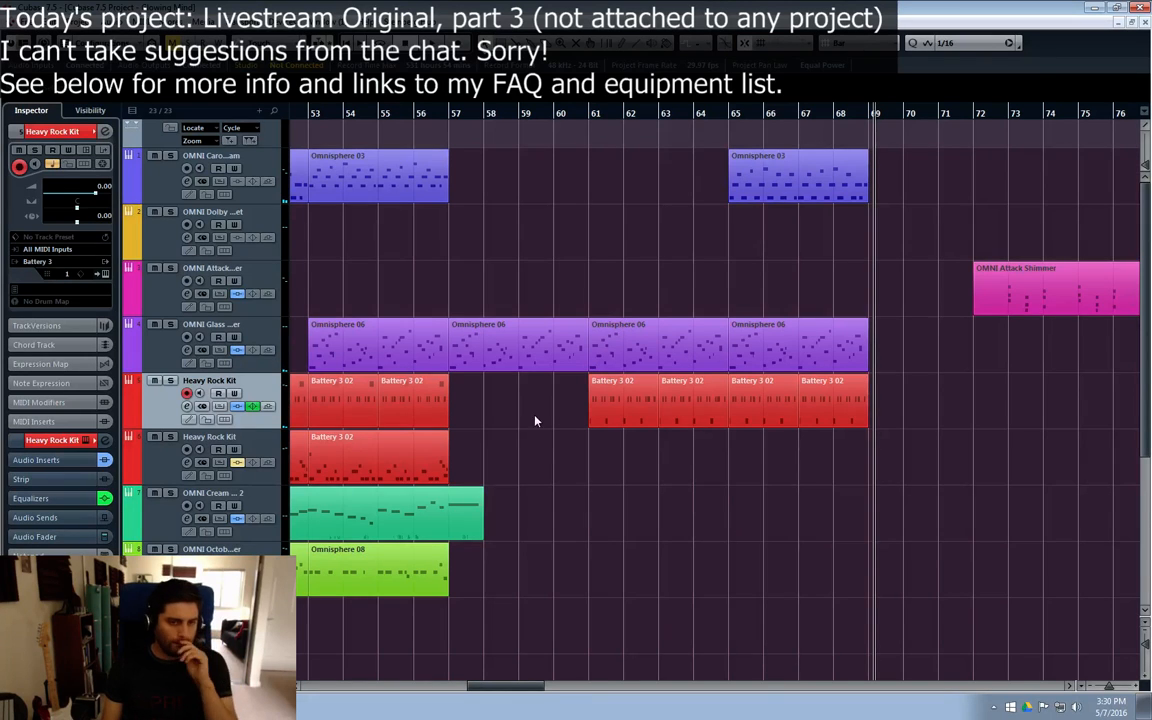
pyautogui.scroll(-4, 160, 420)
pyautogui.scroll(3, 145, 341)
# Step: Add one Battery 3 instrument track directly below the second Heavy Rock Kit track
pyautogui.click(184, 333)
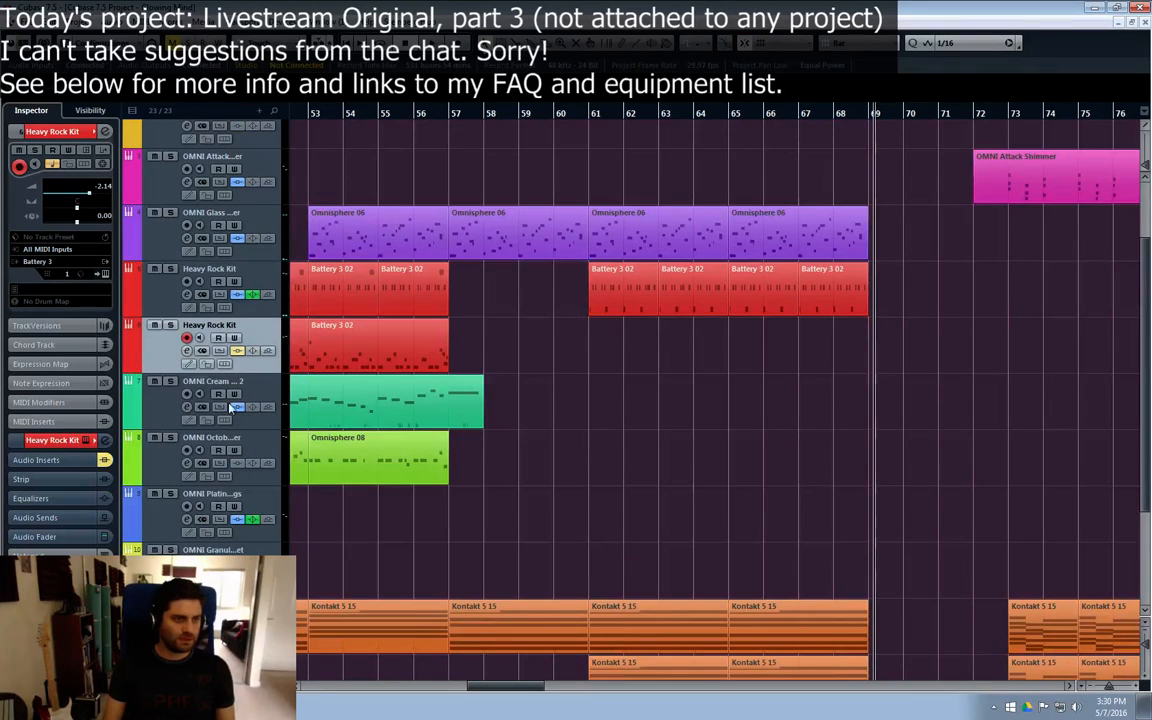
pyautogui.scroll(-5, 226, 420)
pyautogui.rightClick(179, 386)
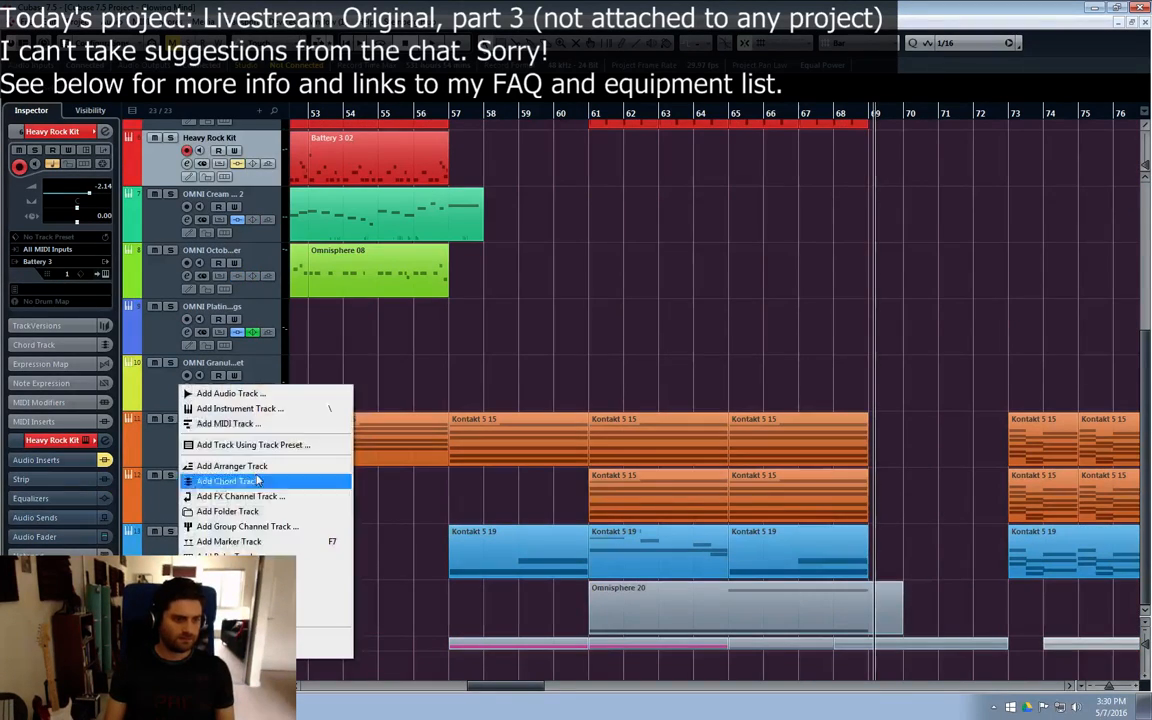
pyautogui.click(262, 418)
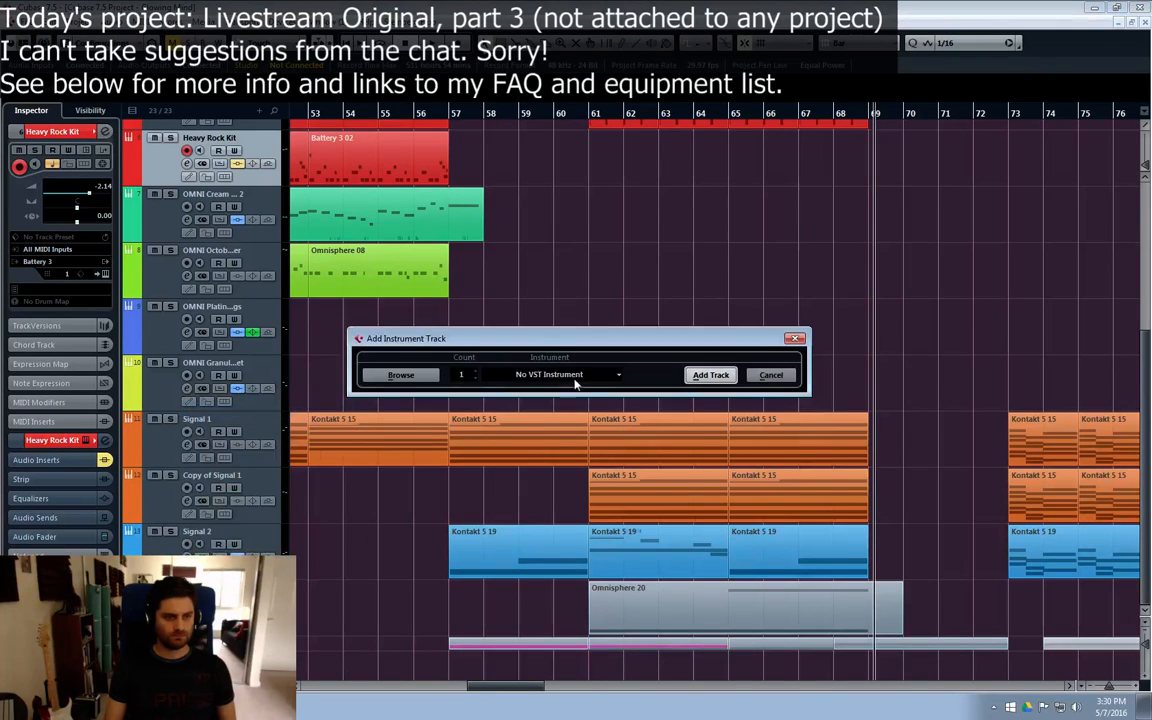
pyautogui.click(578, 376)
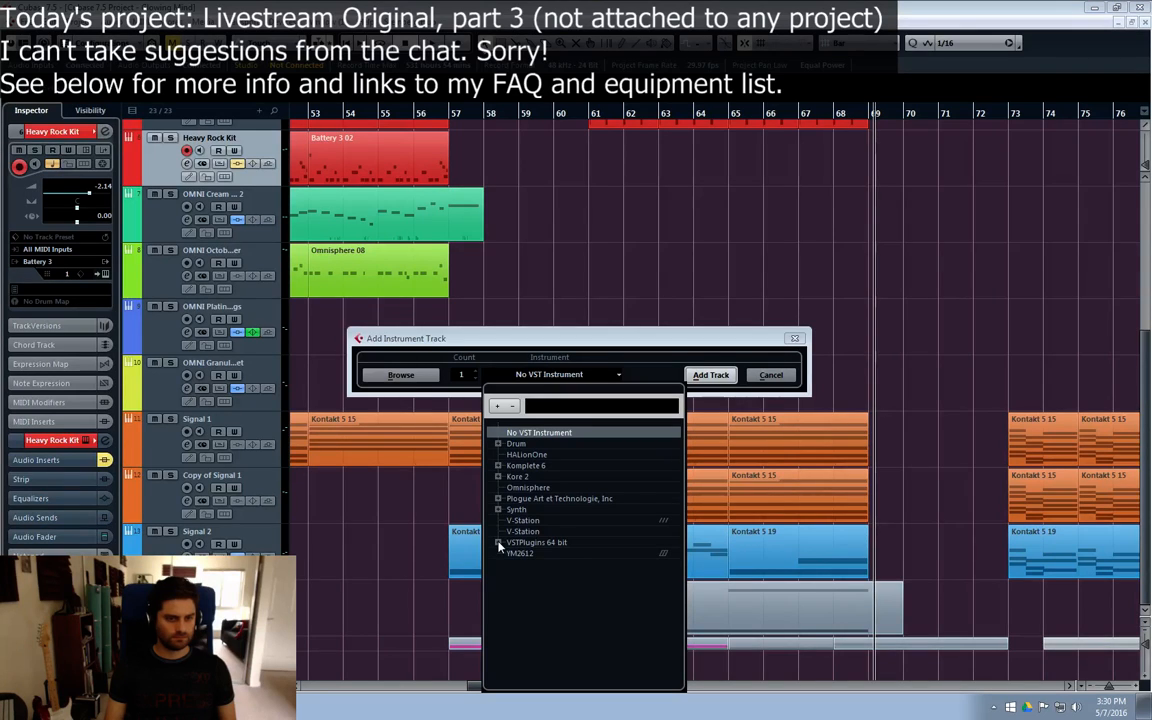
pyautogui.click(498, 543)
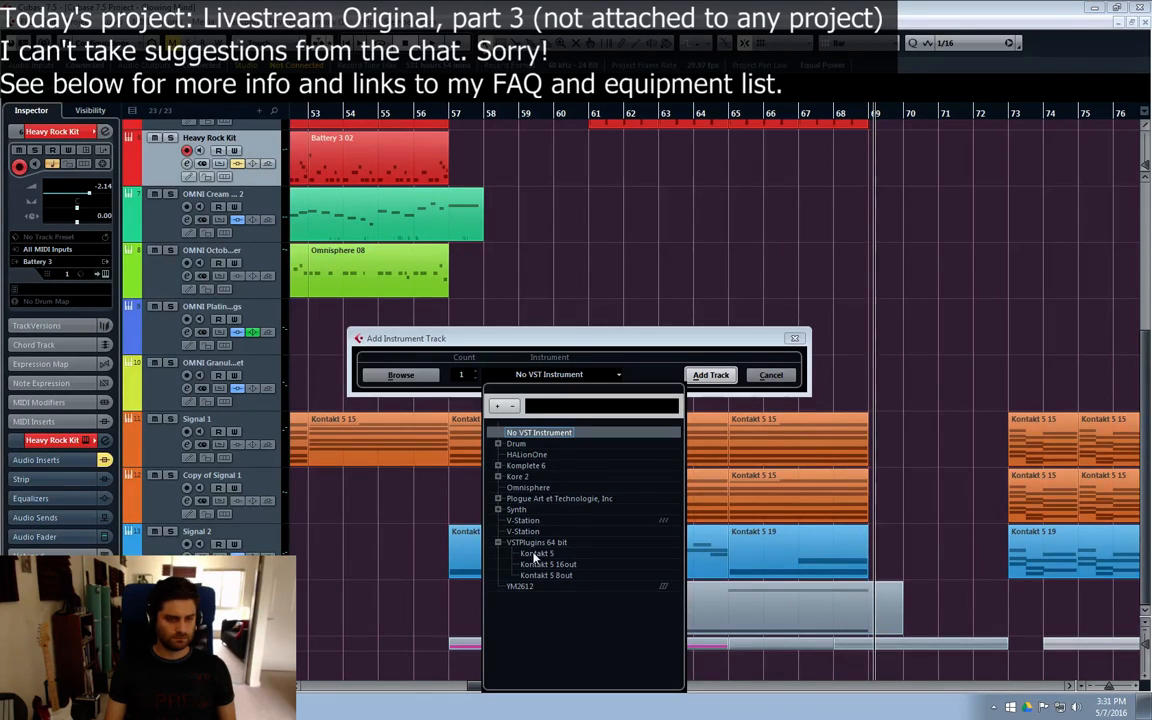
pyautogui.click(535, 554)
pyautogui.click(545, 375)
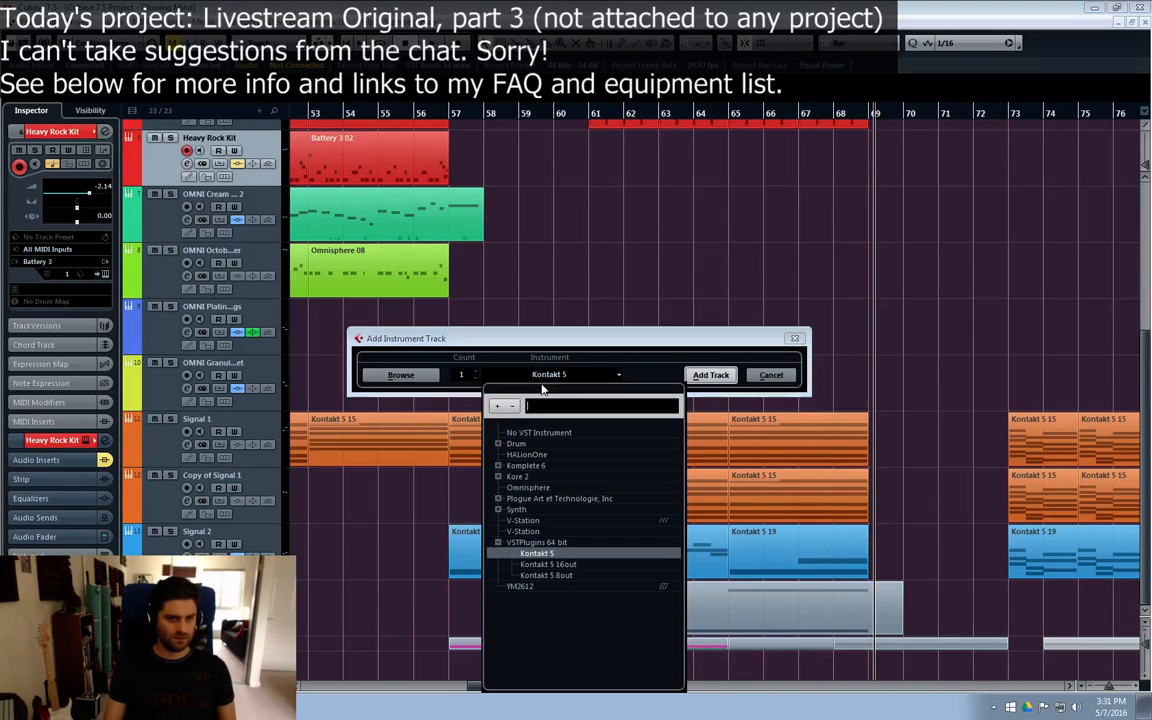
pyautogui.click(496, 466)
pyautogui.click(532, 499)
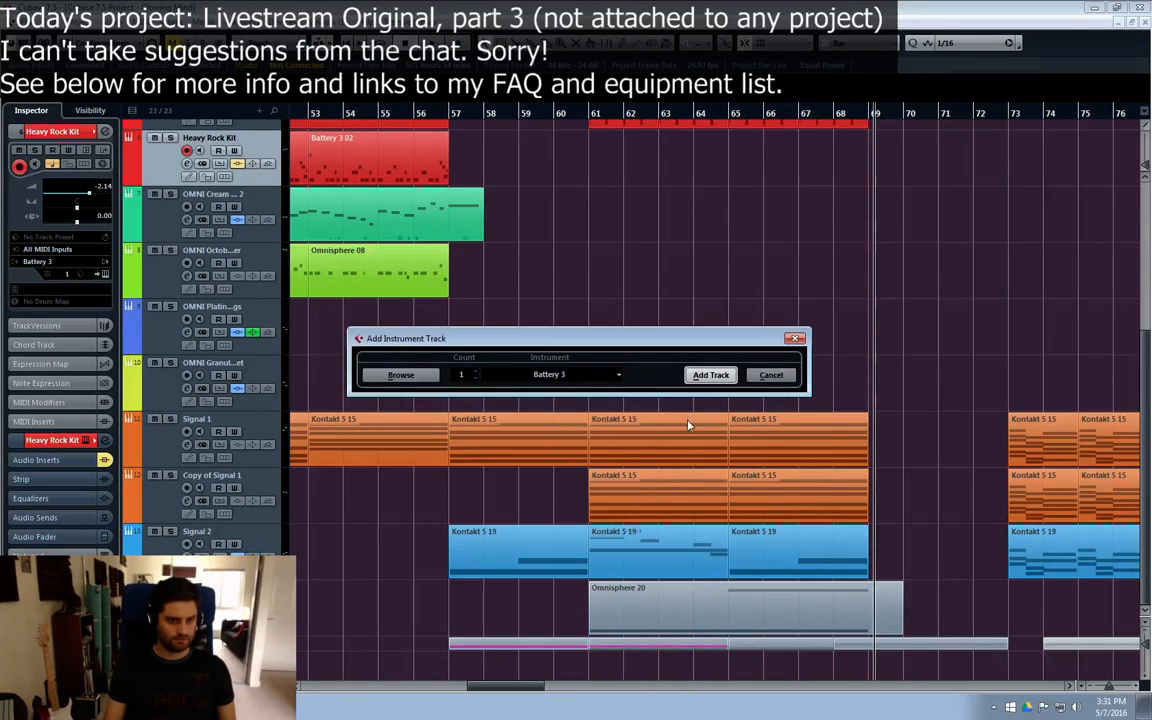
pyautogui.click(709, 376)
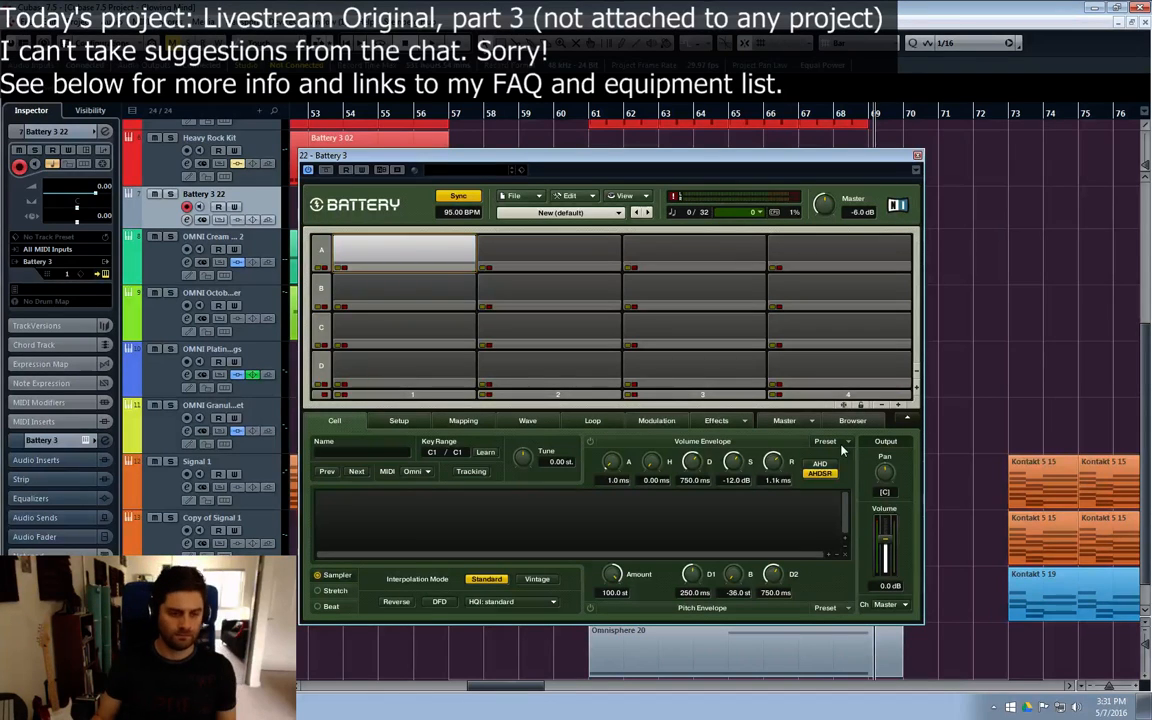
# Step: Load the Dusty Circuit kit from the Synthetic Kits into the new Battery 3 instrument and close its window
pyautogui.click(618, 222)
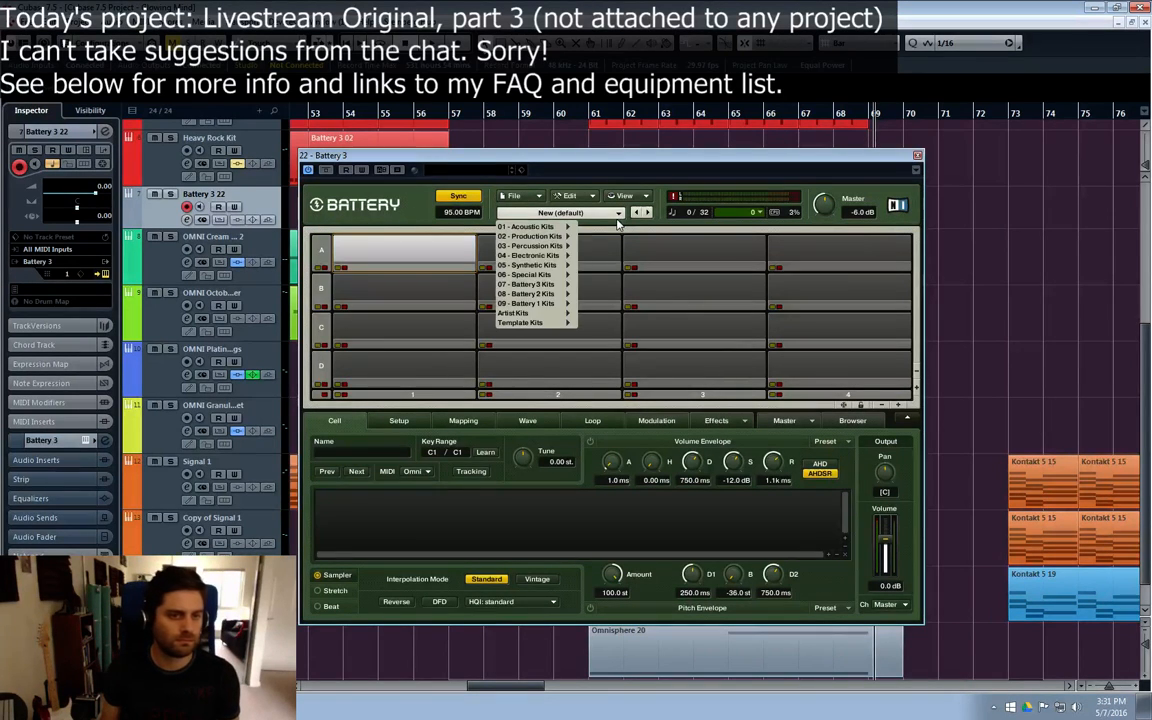
pyautogui.moveTo(545, 266)
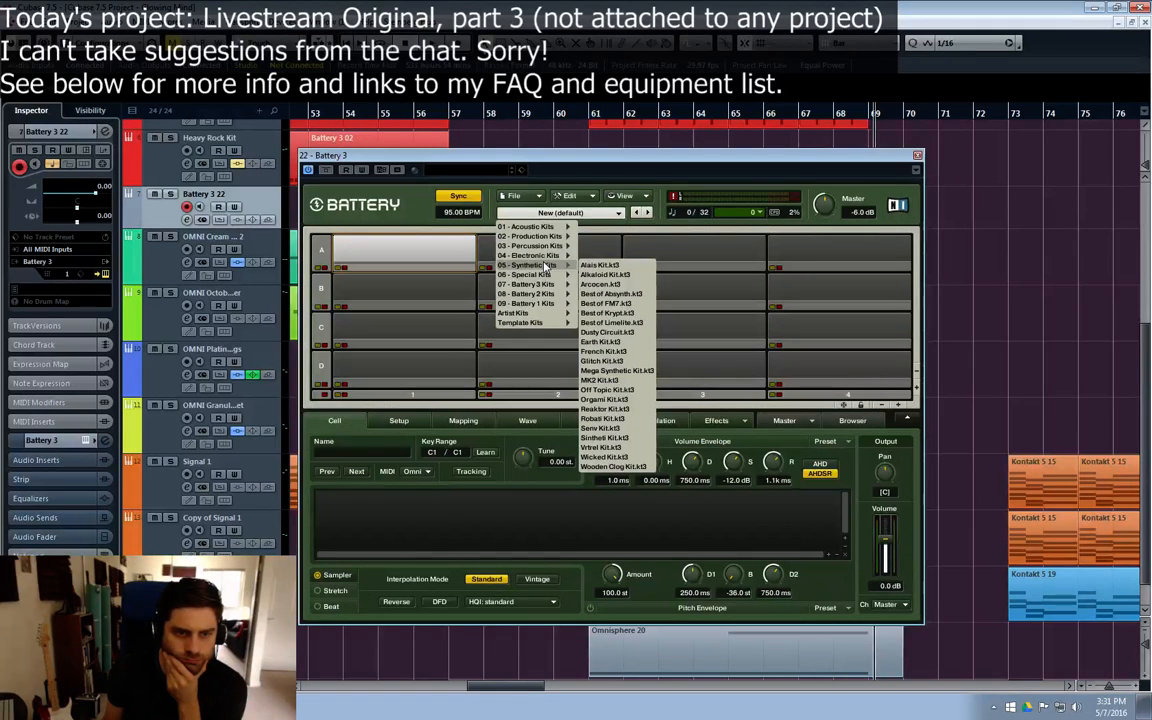
pyautogui.click(606, 332)
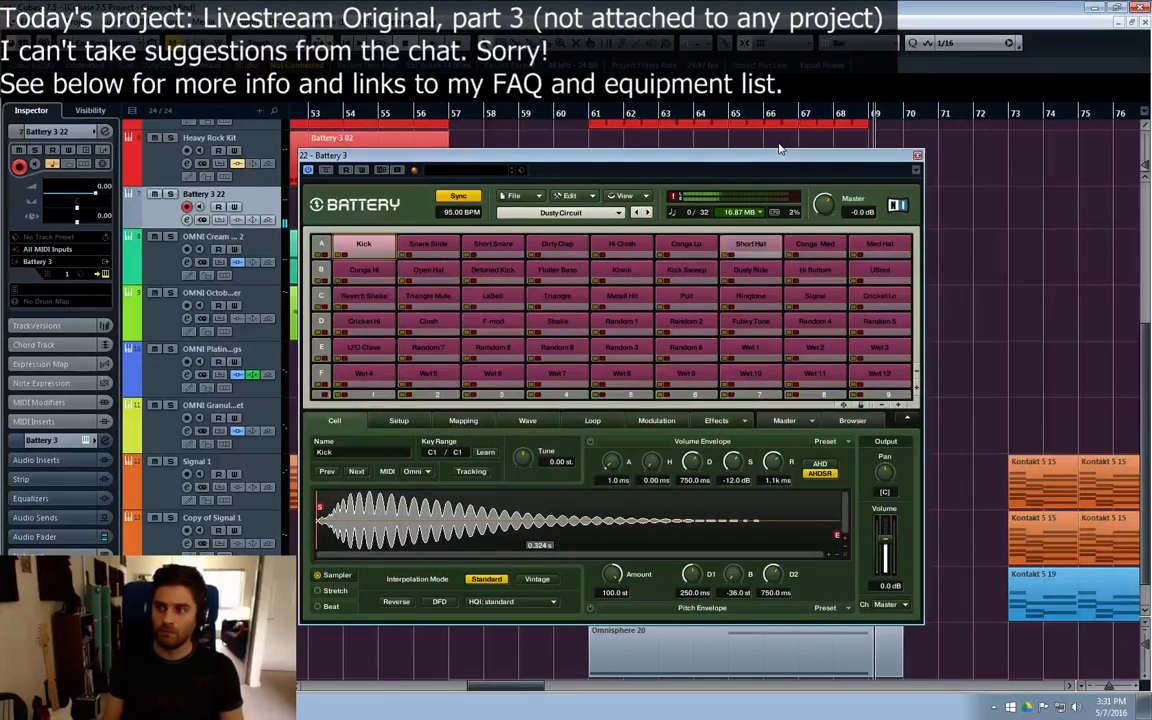
pyautogui.moveTo(891, 162); pyautogui.dragTo(928, 152)
pyautogui.click(954, 145)
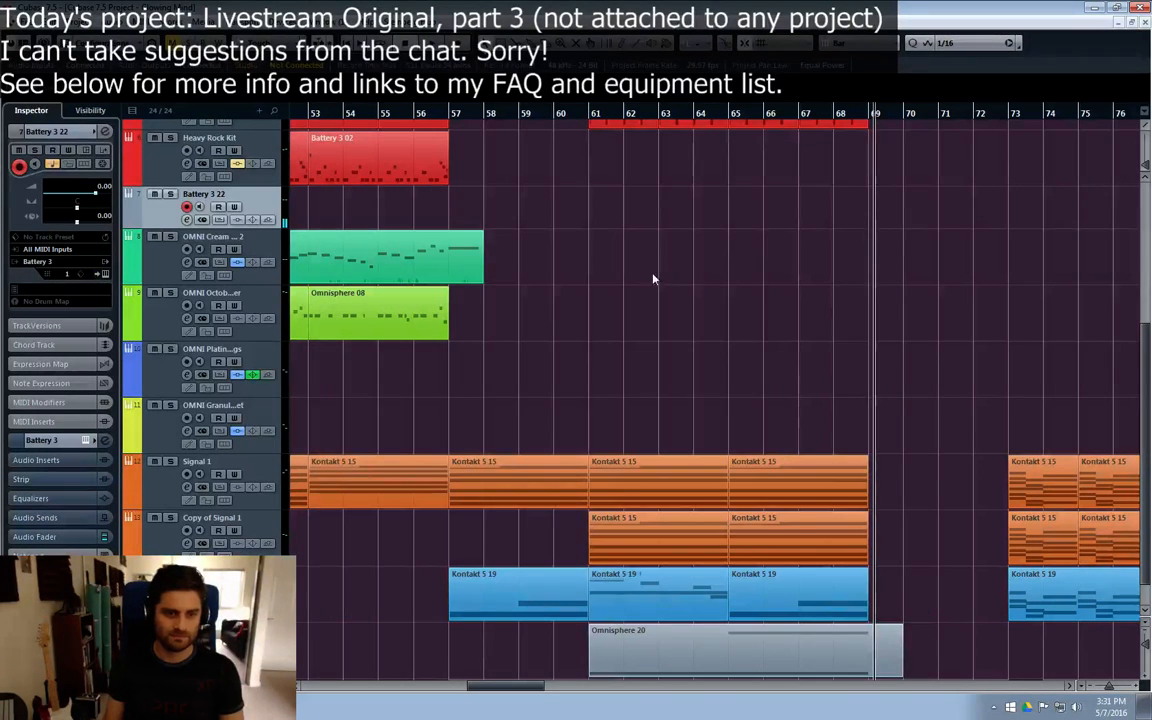
# Step: Reposition playback to bar 60 and bar 59, checking the Heavy Rock Kit parts and listening to the section
pyautogui.click(567, 114)
pyautogui.scroll(5, 525, 246)
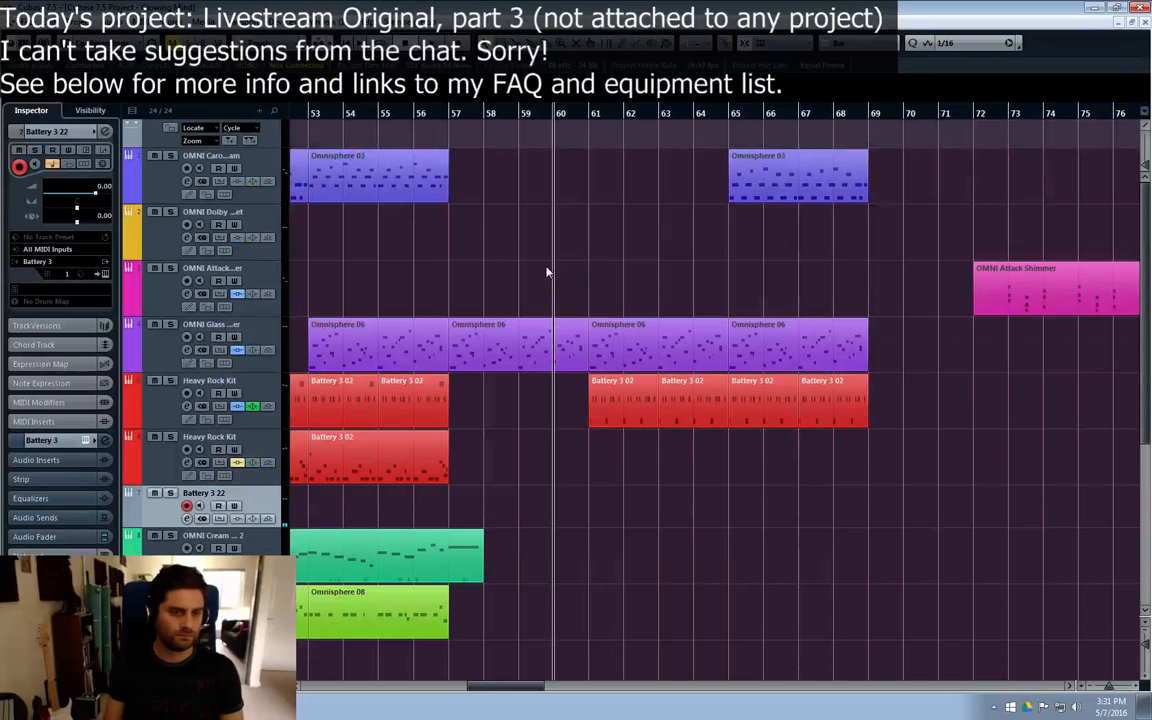
pyautogui.click(420, 447)
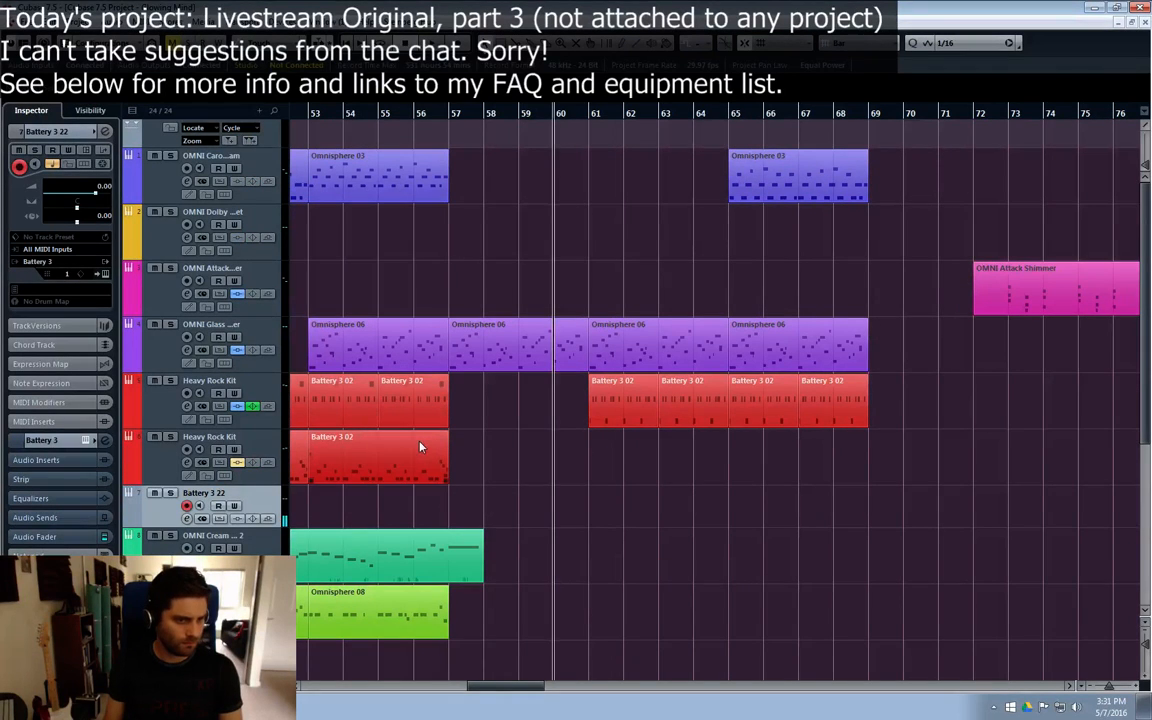
pyautogui.click(376, 407)
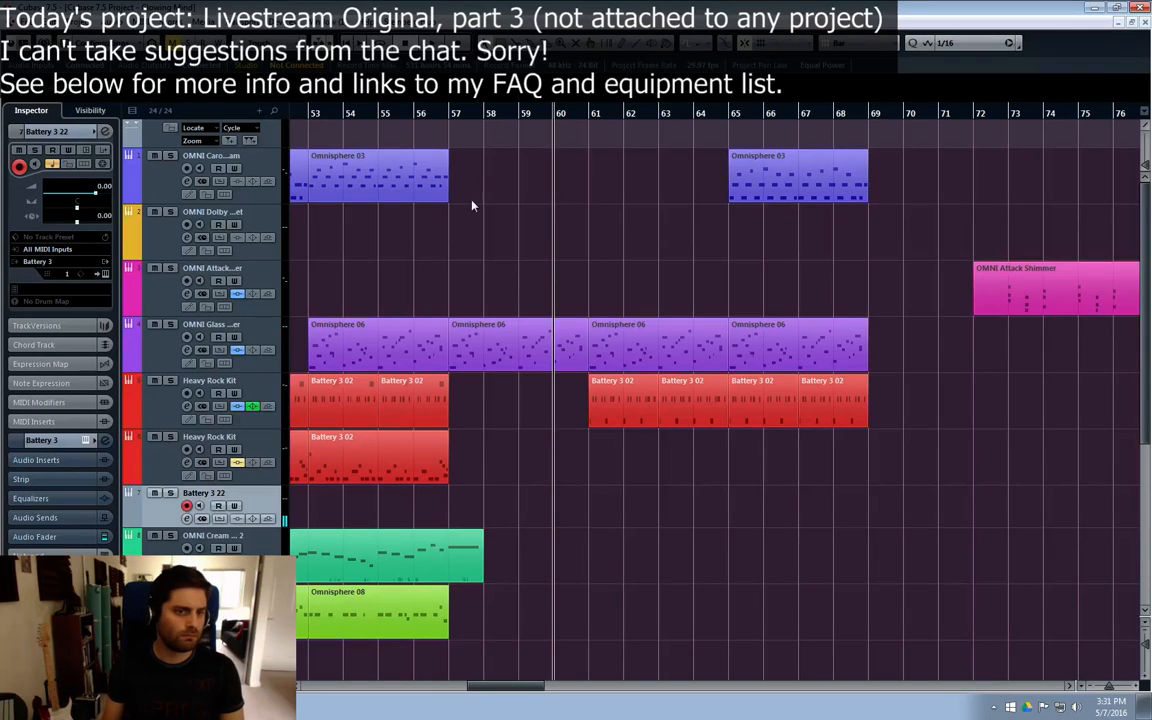
pyautogui.click(522, 113)
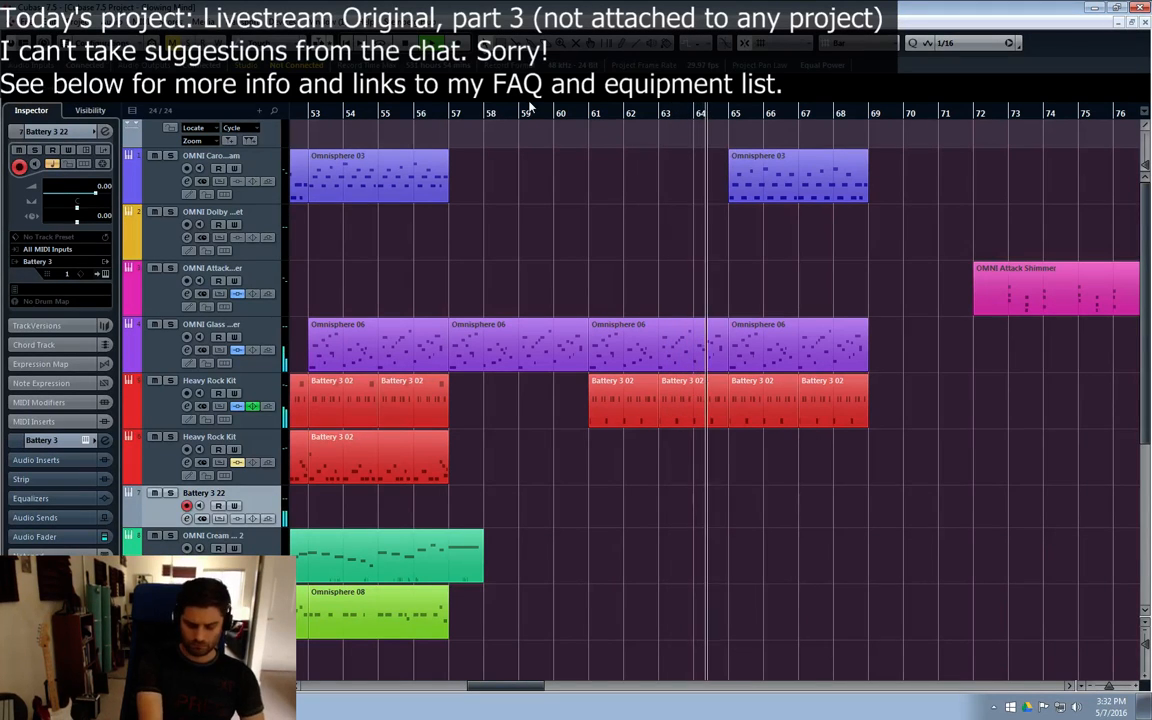
# Step: Record a trial drum take on the Battery 3 22 track from bar 64 and delete it
pyautogui.press('KP_Multiply')
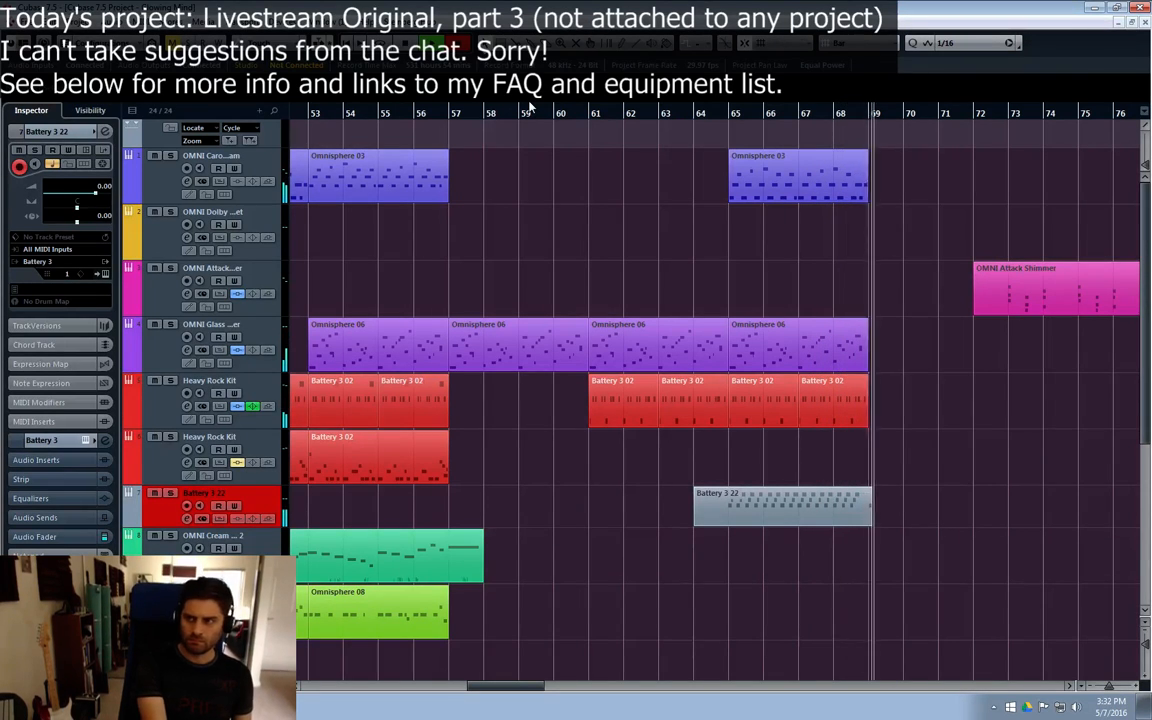
pyautogui.press('space')
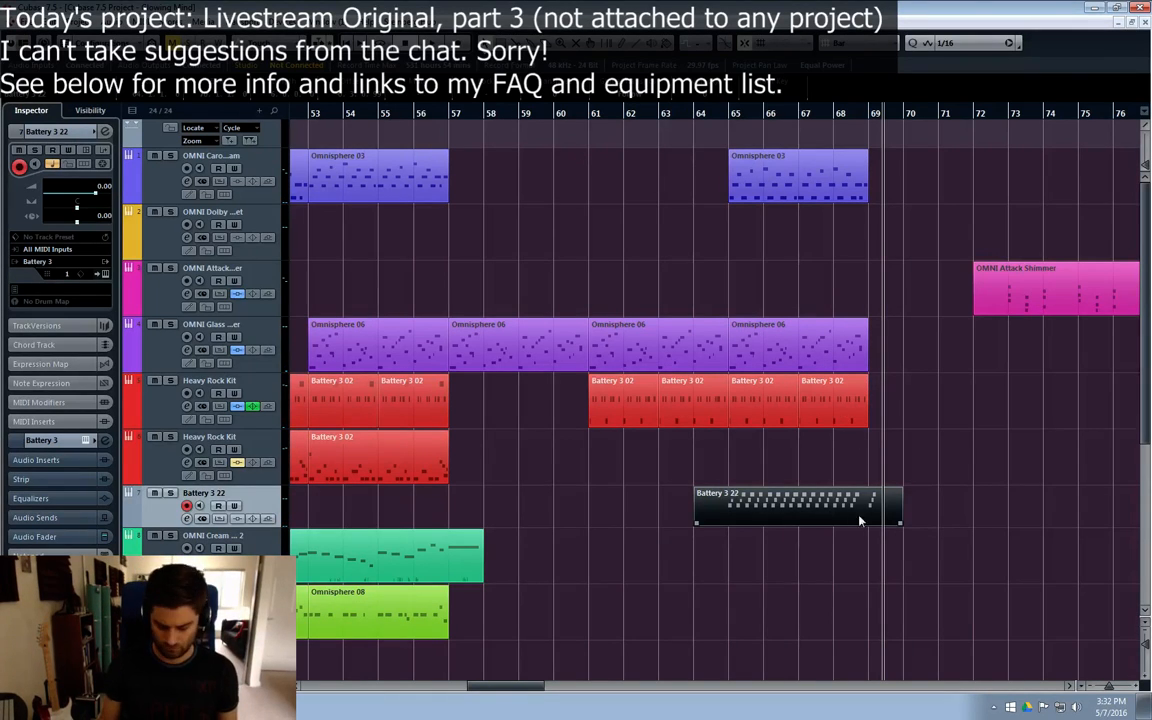
pyautogui.press('Delete')
# Step: Record a drum pattern on the Battery 3 22 track from bar 61 to just past bar 65
pyautogui.click(628, 115)
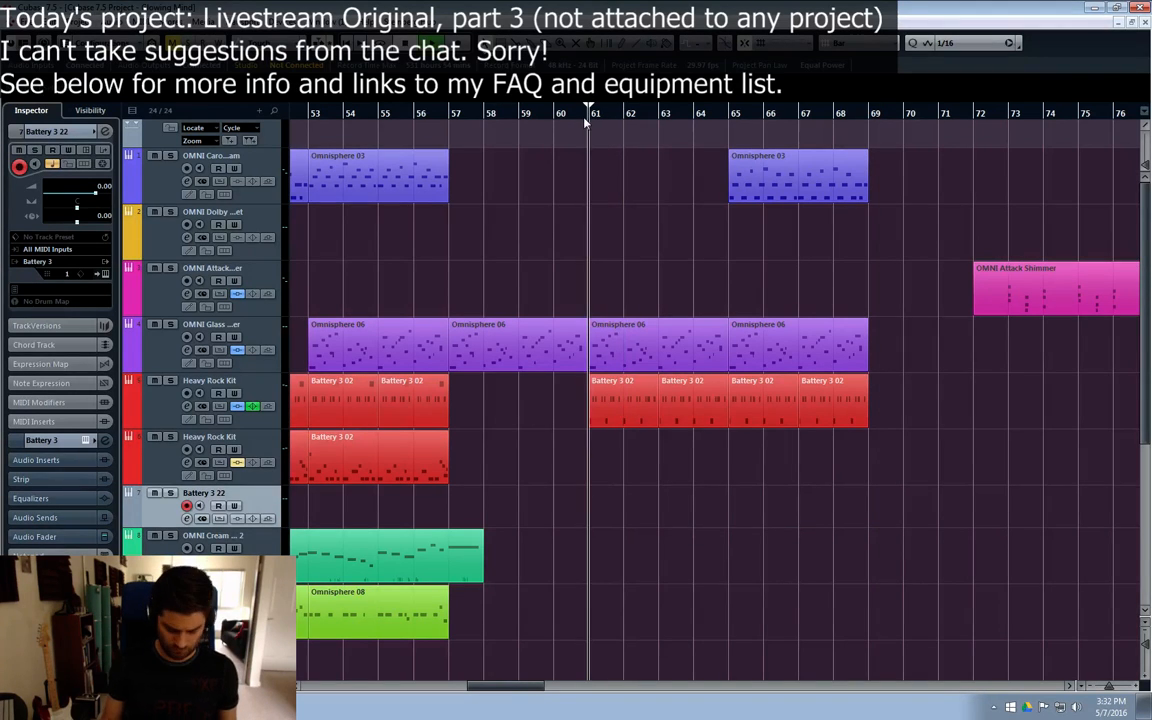
pyautogui.press('KP_Multiply')
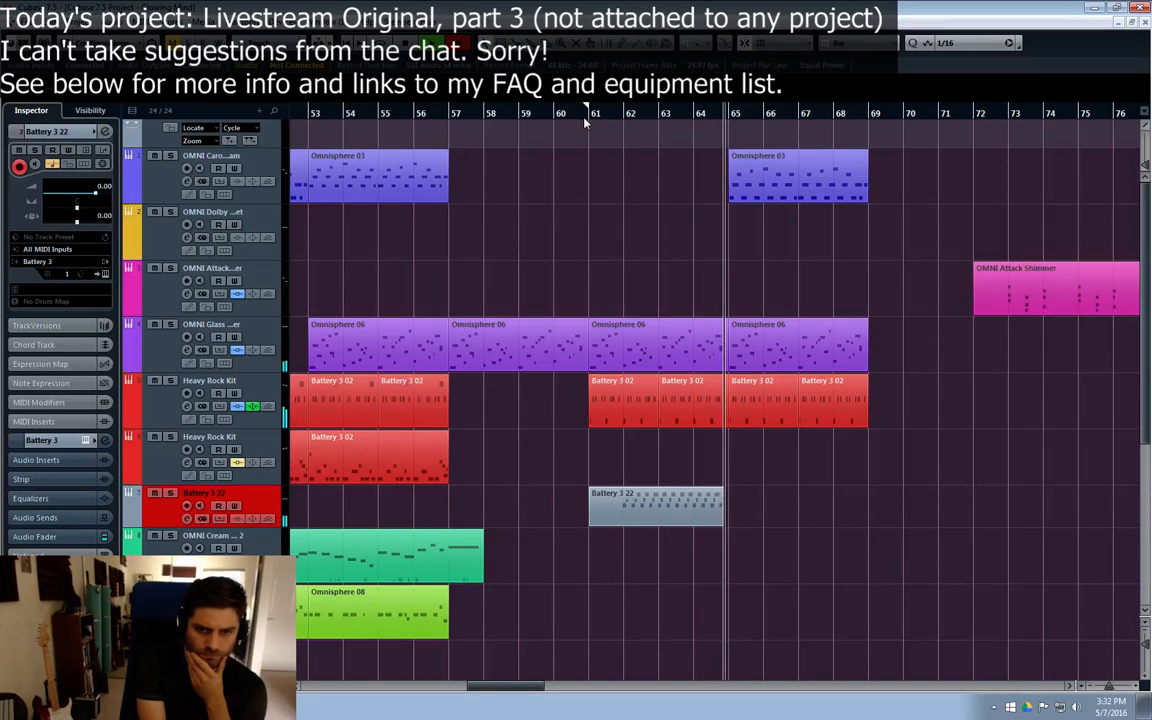
pyautogui.press('space')
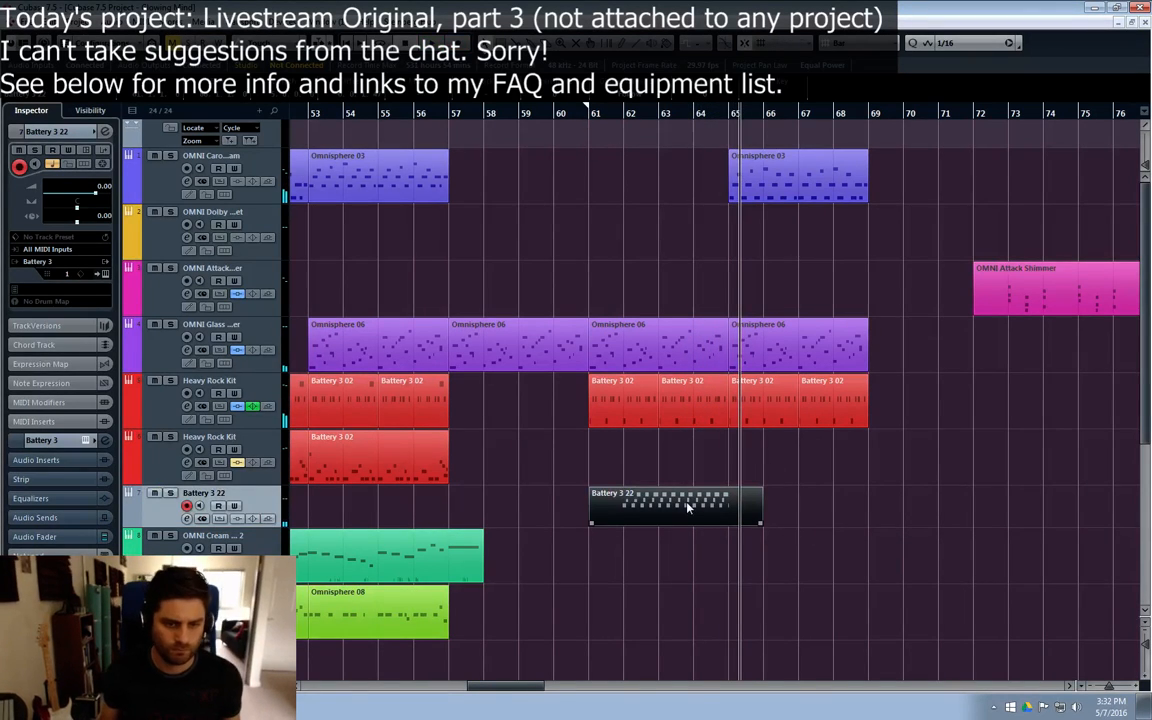
# Step: Open the recorded Battery 3 22 part and quantize the notes from bar 64 onward to 1/16 Sw-50
pyautogui.doubleClick(620, 457)
pyautogui.moveTo(1007, 181); pyautogui.dragTo(748, 323)
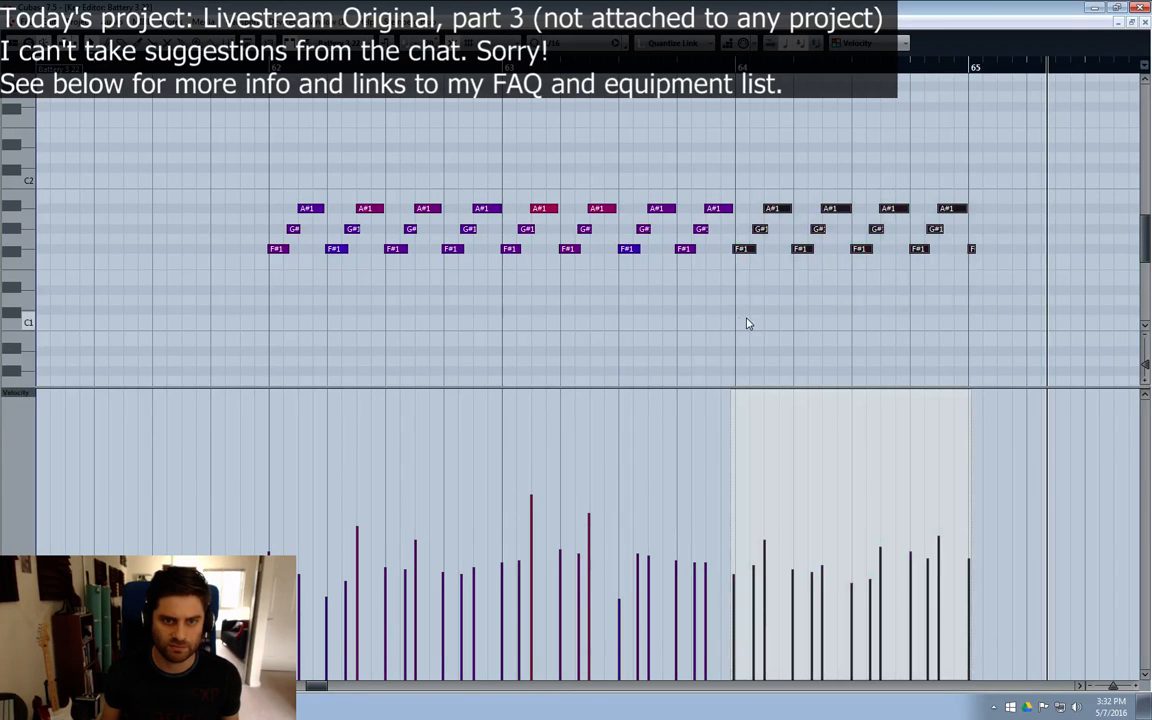
pyautogui.click(615, 45)
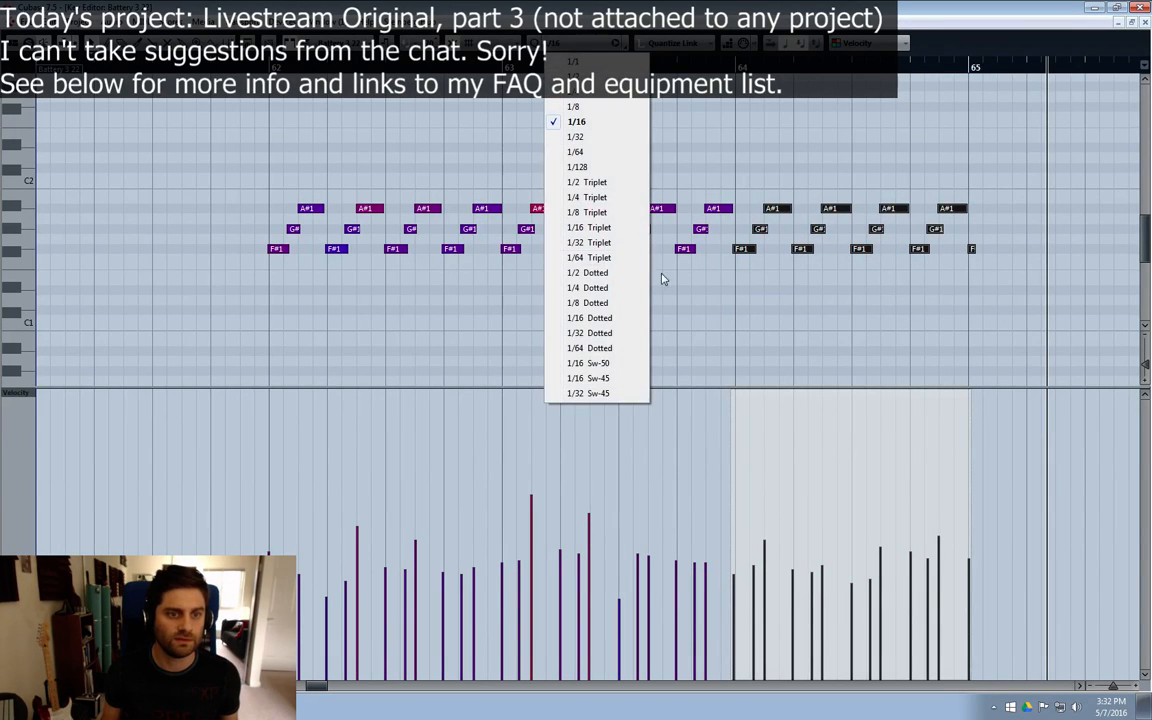
pyautogui.click(598, 363)
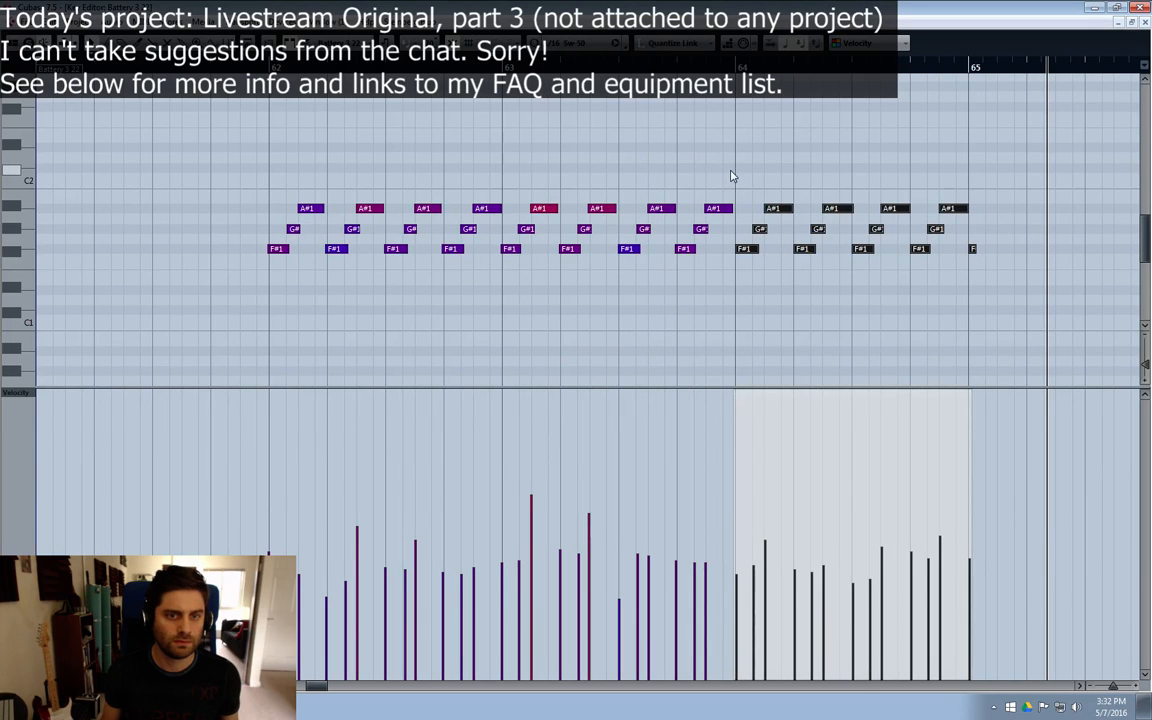
# Step: Delete the notes before bar 64 and the stray note at bar 65, and duplicate the bar 64 pattern into bar 65
pyautogui.moveTo(731, 175)
pyautogui.mouseDown()
pyautogui.moveTo(278, 265)
pyautogui.moveTo(319, 260)
pyautogui.mouseUp()
pyautogui.press('Delete')
pyautogui.moveTo(990, 239); pyautogui.dragTo(966, 302)
pyautogui.moveTo(990, 145); pyautogui.dragTo(678, 328)
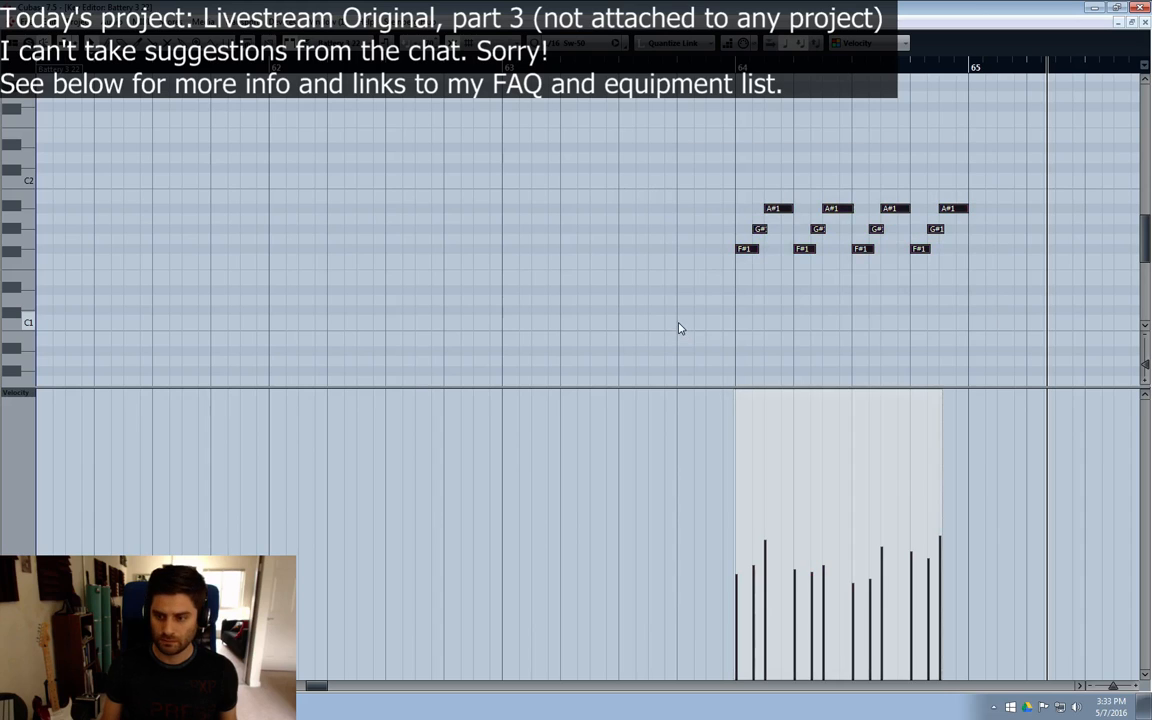
pyautogui.hotkey('ctrl', 'd')
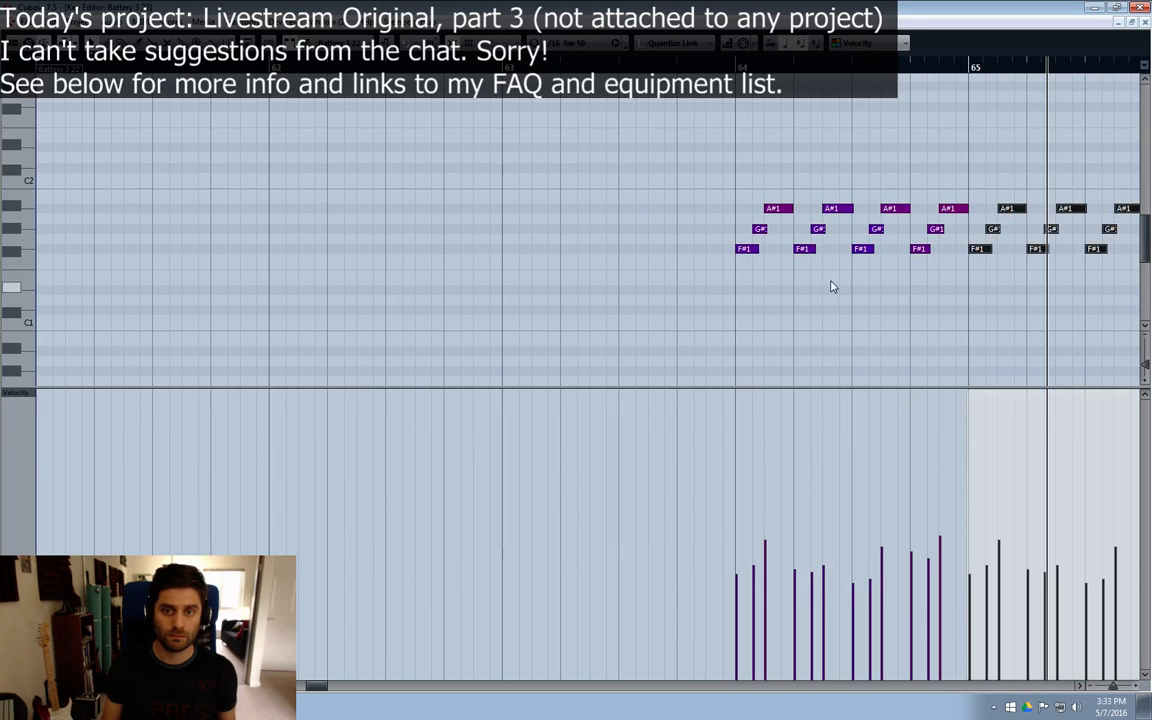
# Step: Close the editor, split the Battery 3 22 part at bar 64 and delete the empty piece before it
pyautogui.click(1145, 23)
pyautogui.press('3')
pyautogui.click(696, 505)
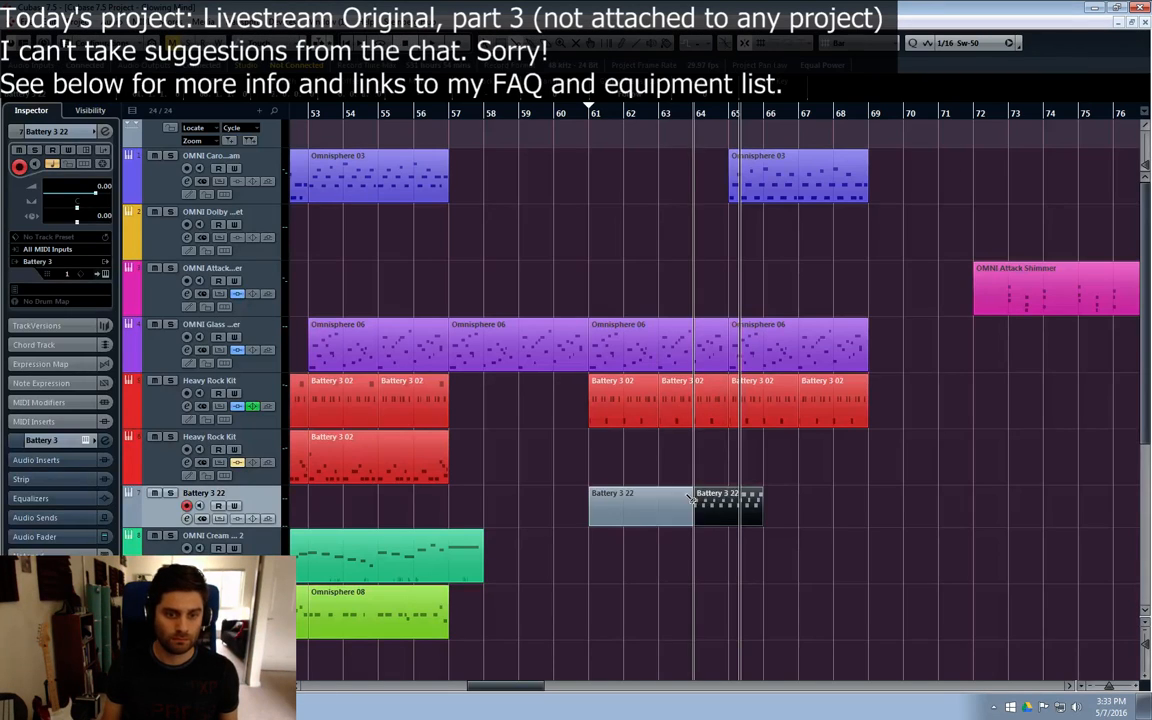
pyautogui.press('1')
pyautogui.click(638, 513)
pyautogui.press('Delete')
# Step: Move the two-bar Battery 3 22 part to bar 63, duplicate it at bar 65, and make its track taller
pyautogui.moveTo(697, 505); pyautogui.dragTo(661, 505)
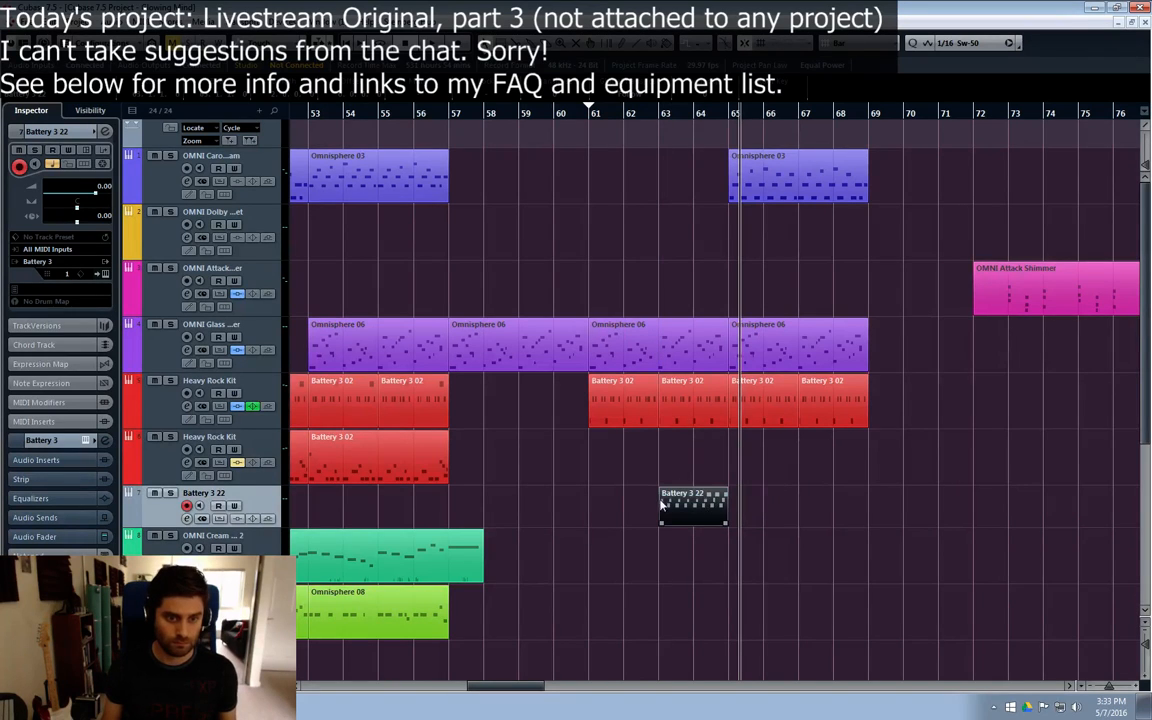
pyautogui.hotkey('ctrl', 'd')
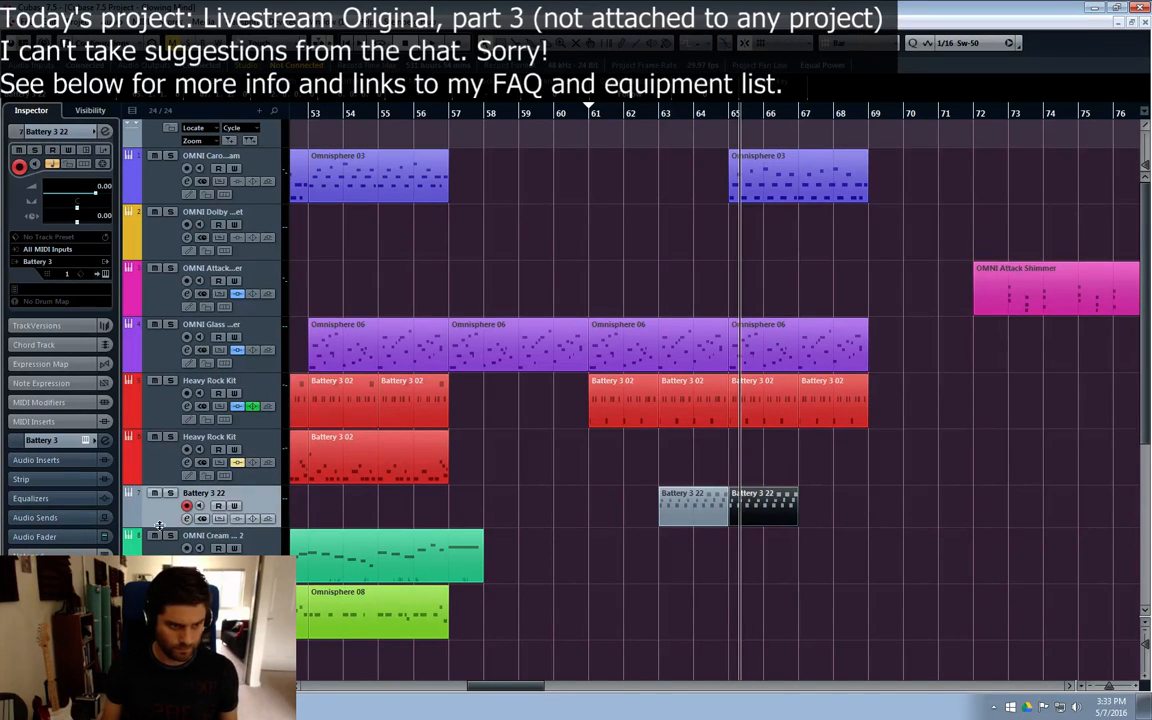
pyautogui.moveTo(163, 529); pyautogui.dragTo(163, 543)
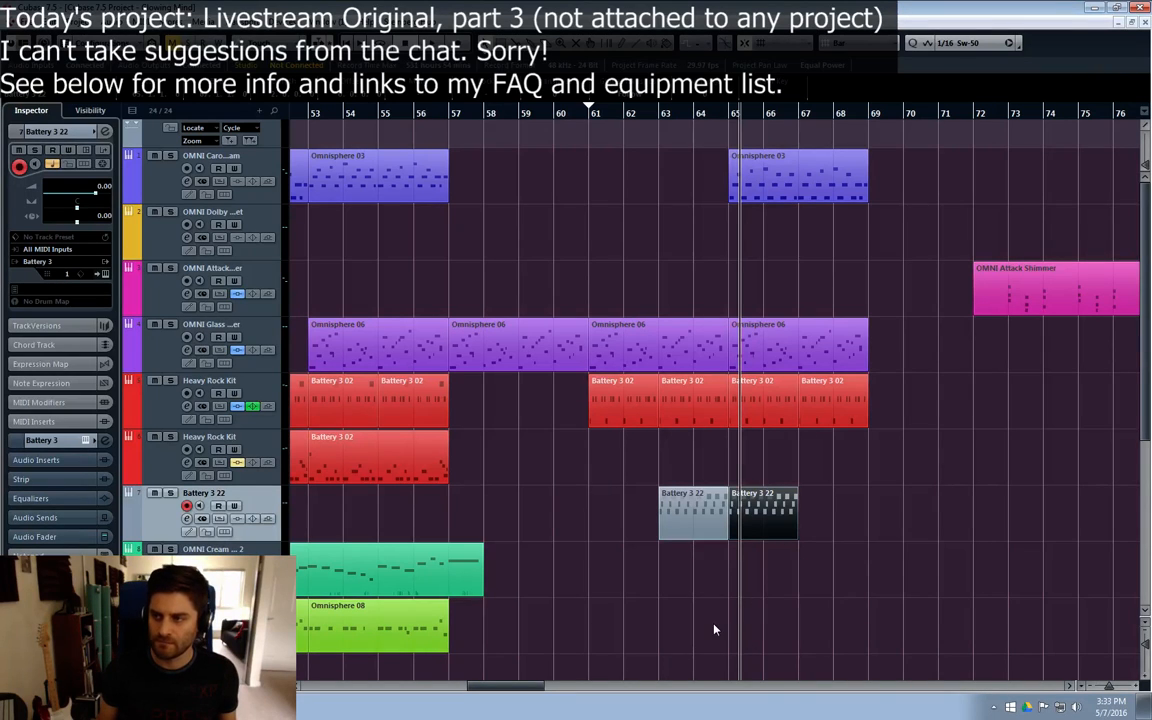
# Step: Play from bar 61 and browse the delay insert effects in the Battery 3 22 channel settings without loading one
pyautogui.click(590, 110)
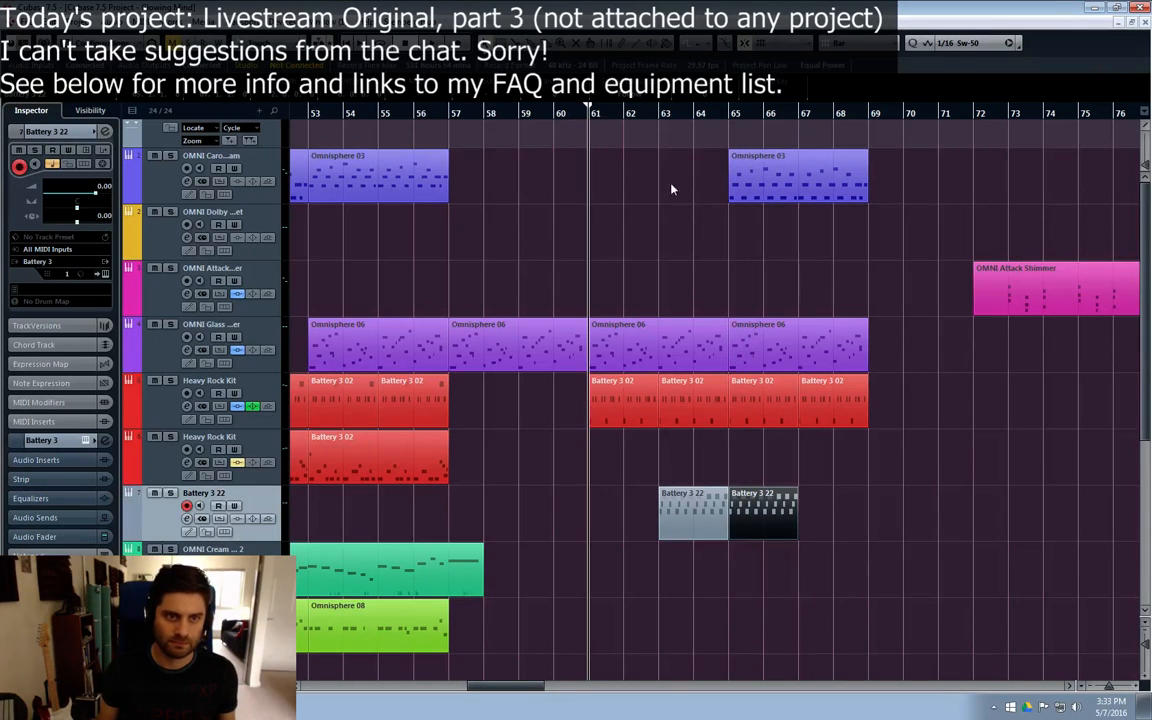
pyautogui.press('space')
pyautogui.click(187, 519)
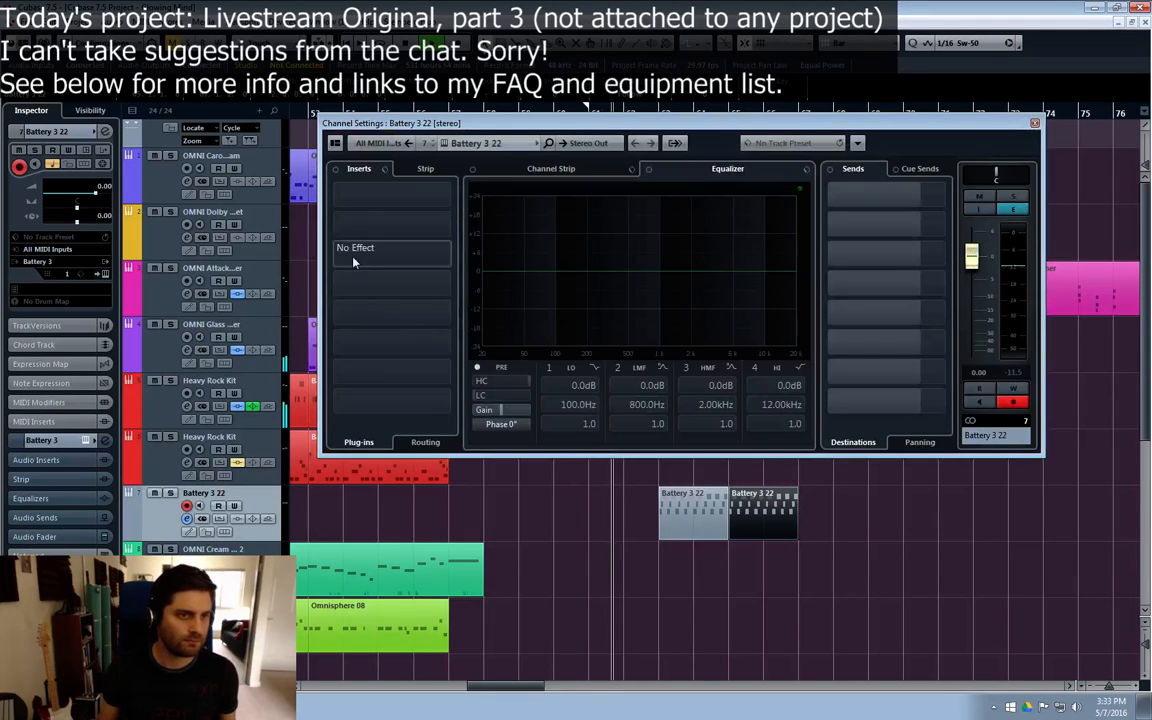
pyautogui.click(345, 200)
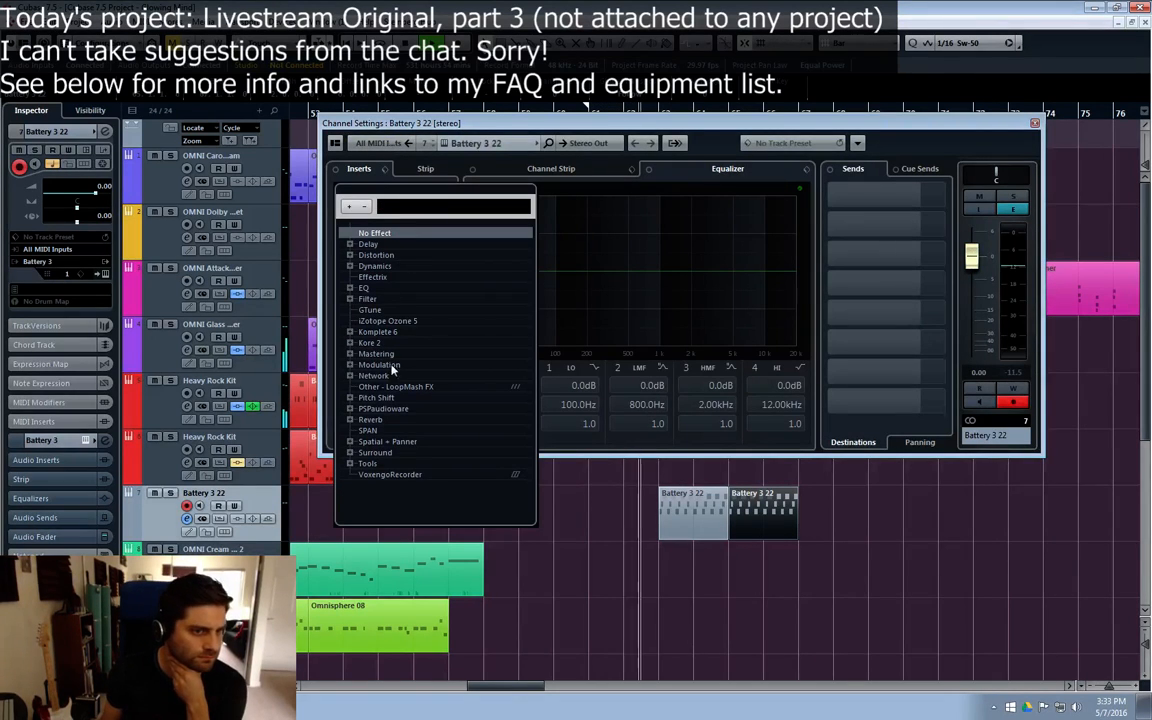
pyautogui.click(350, 244)
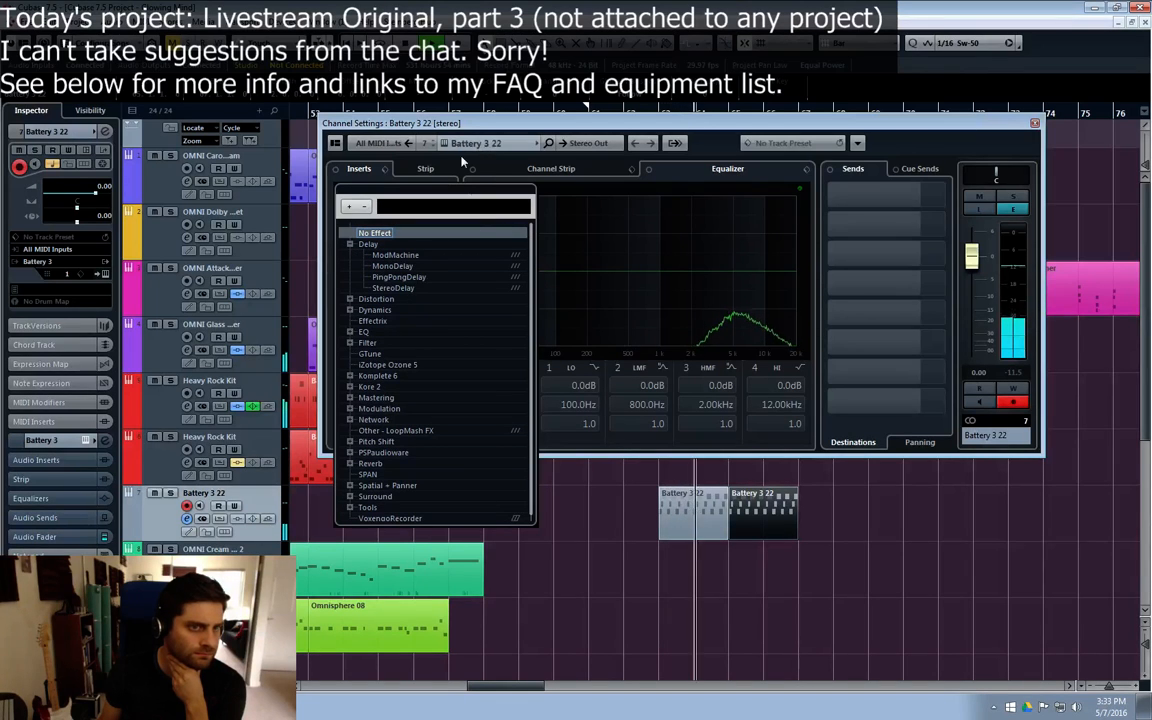
pyautogui.click(493, 127)
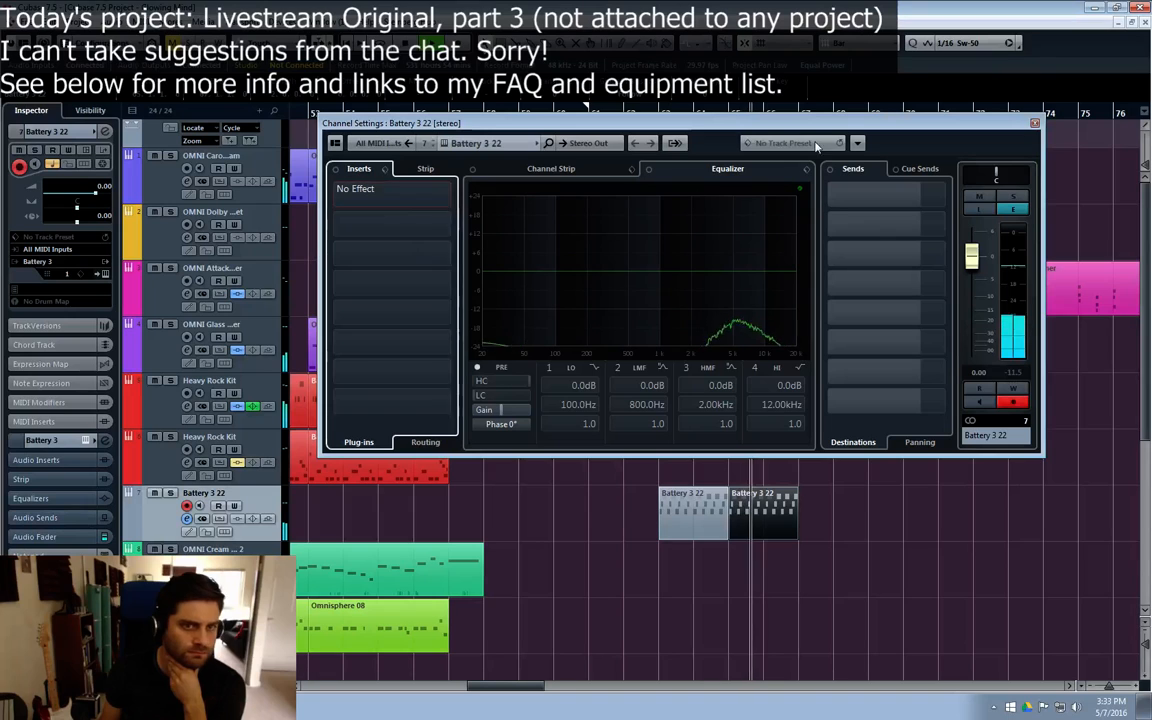
pyautogui.click(1035, 123)
# Step: Raise the velocity of the A#1 note on the second beat of bar 64 in the first Battery 3 22 part
pyautogui.doubleClick(680, 527)
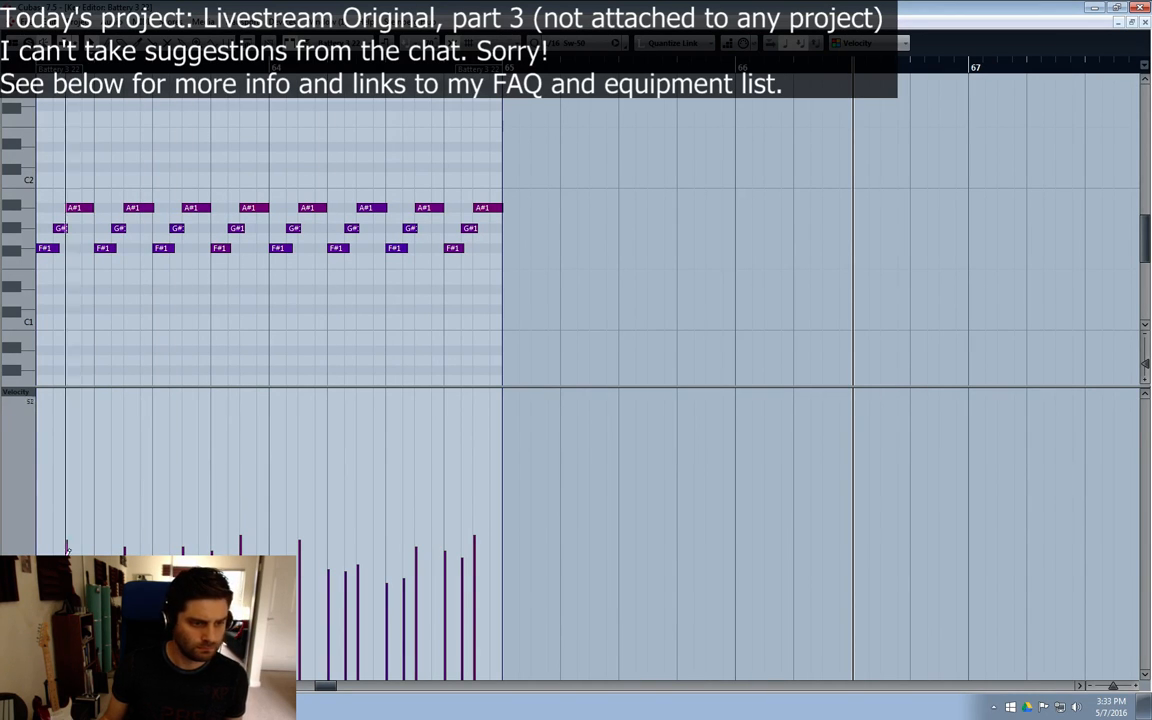
pyautogui.click(358, 548)
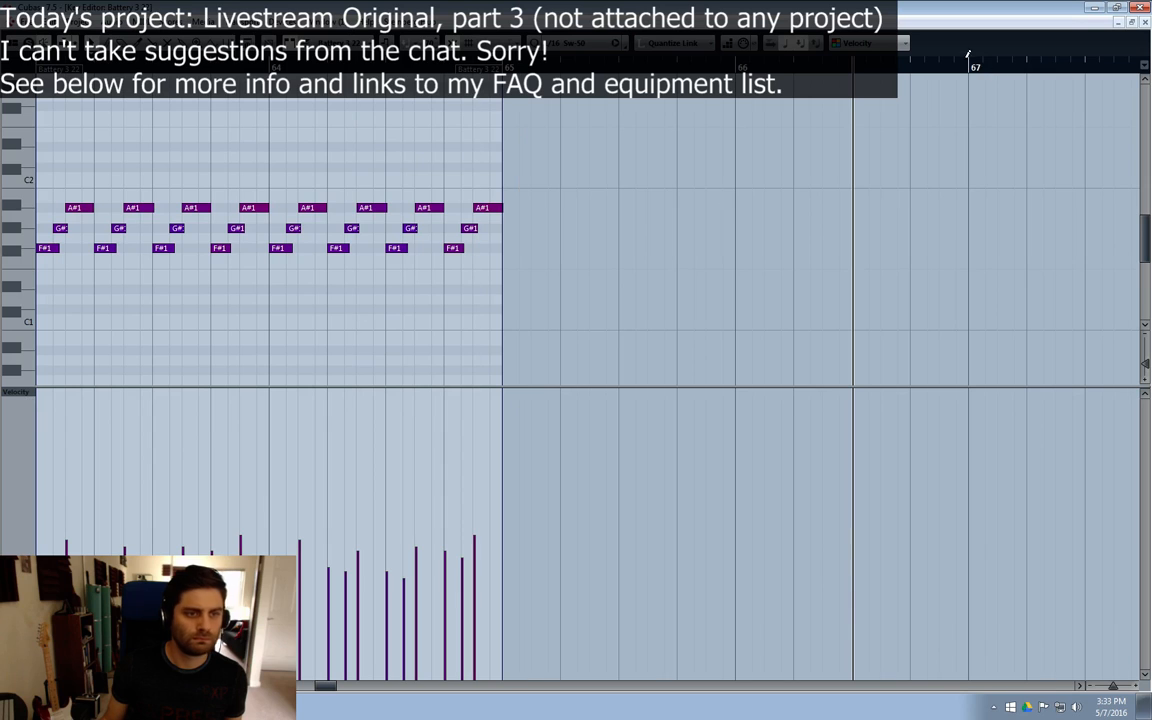
pyautogui.click(1143, 23)
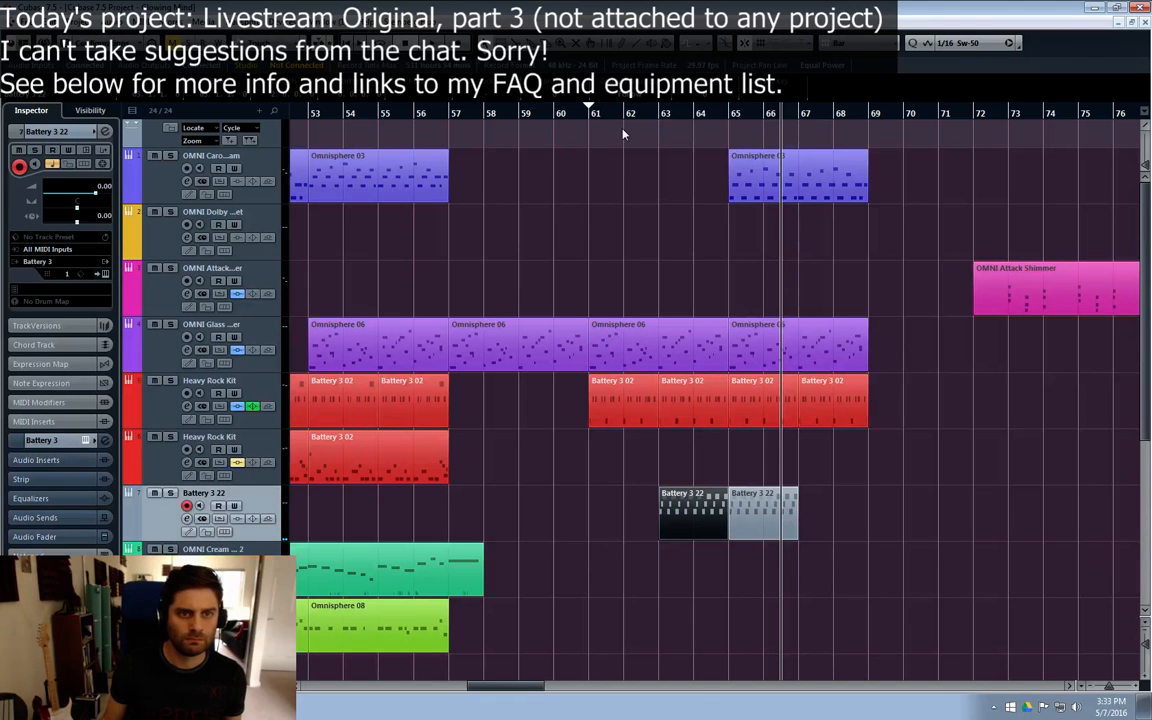
# Step: Play the section from bar 61 and duplicate the second Battery 3 22 part to fill bars 67 to 69
pyautogui.press('space')
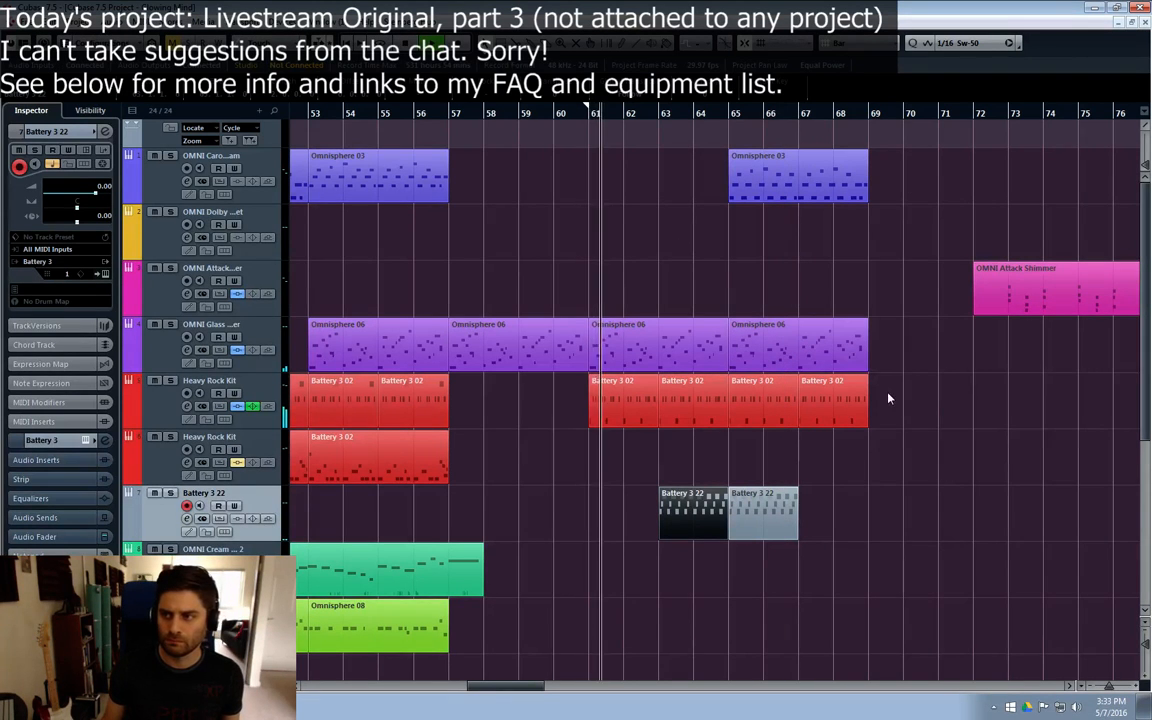
pyautogui.click(932, 481)
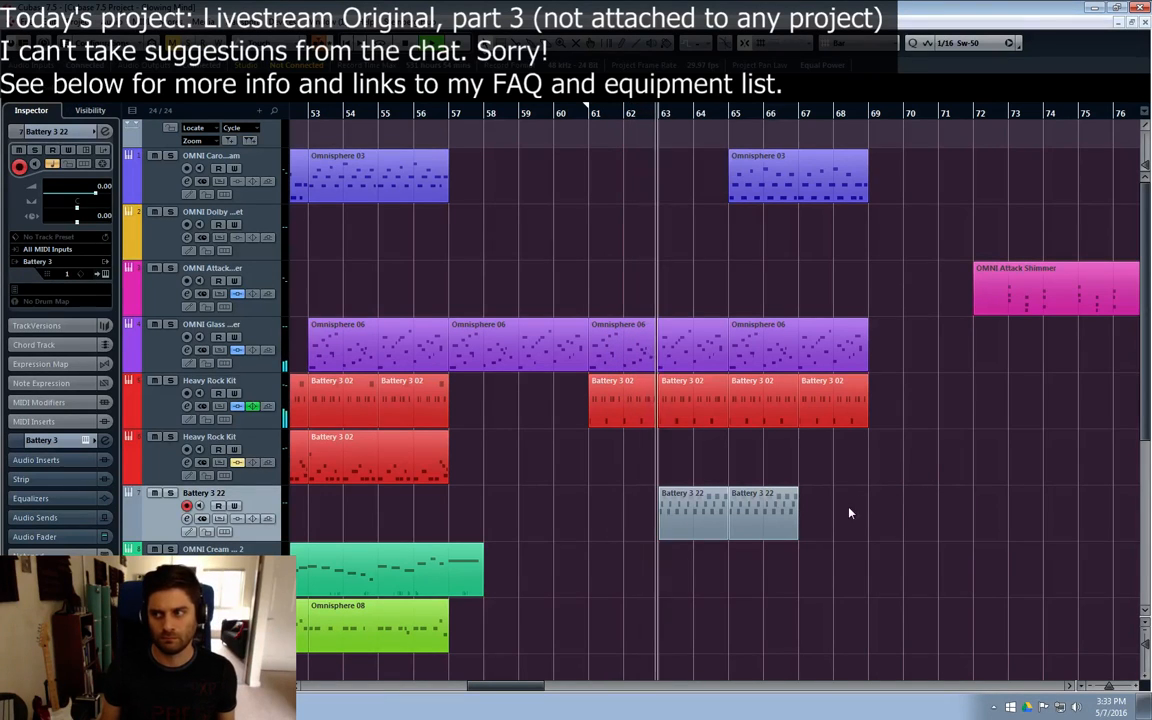
pyautogui.click(787, 527)
pyautogui.hotkey('ctrl', 'd')
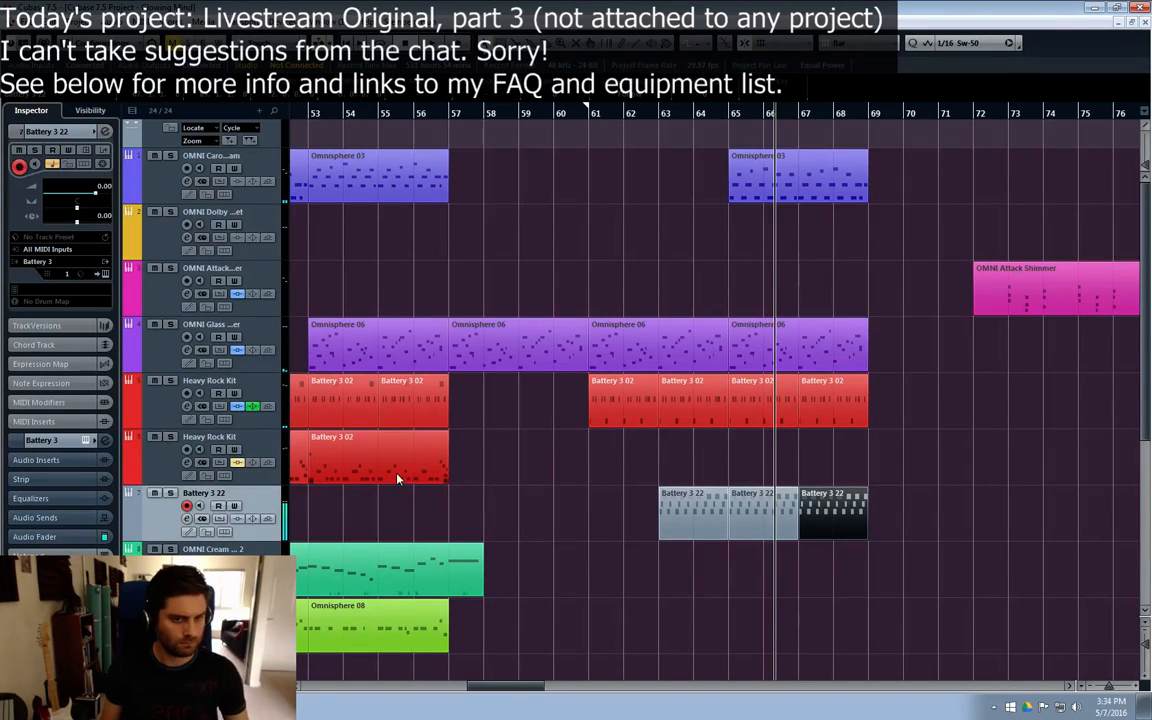
# Step: Record a new D1 drum pattern on the lower Heavy Rock Kit track from bar 62 and check its notes in the Key Editor
pyautogui.click(160, 442)
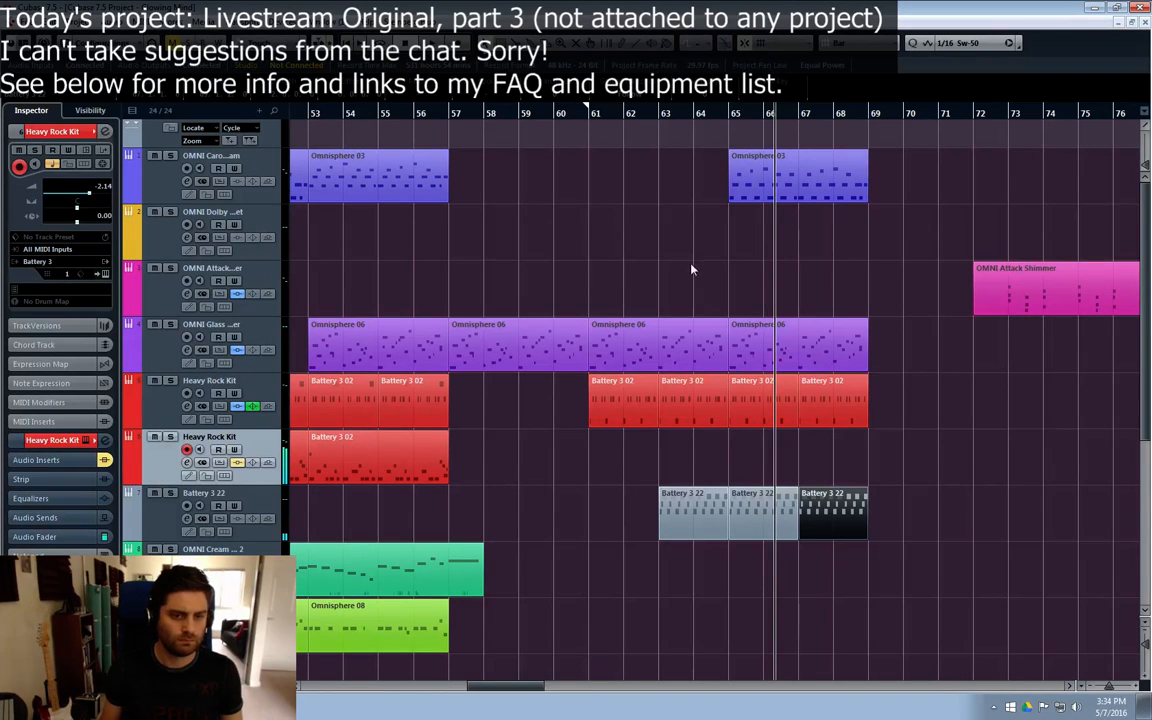
pyautogui.click(625, 117)
pyautogui.press('KP_Multiply')
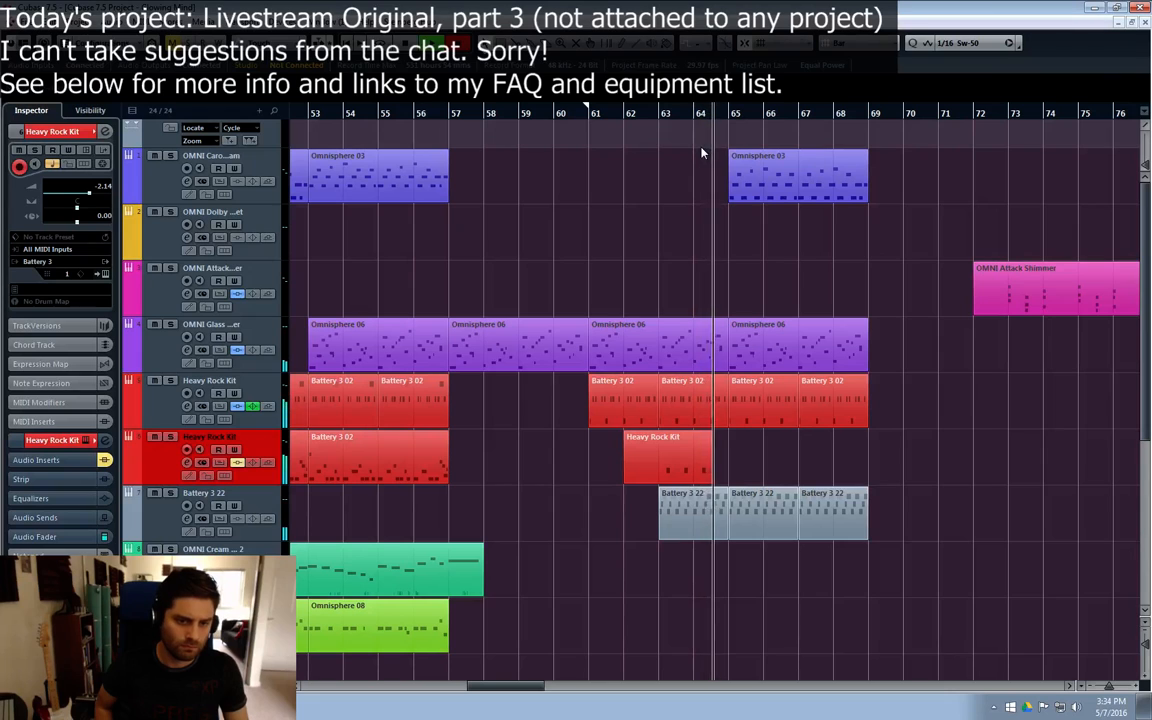
pyautogui.press('space')
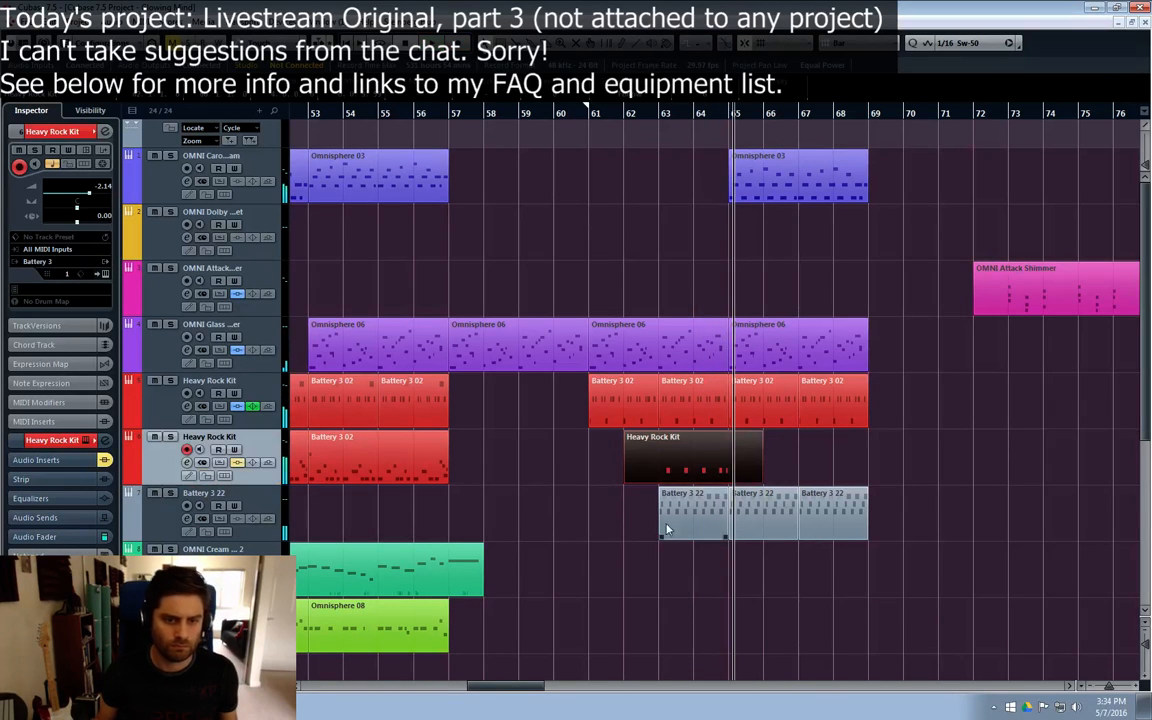
pyautogui.doubleClick(670, 462)
pyautogui.click(670, 462)
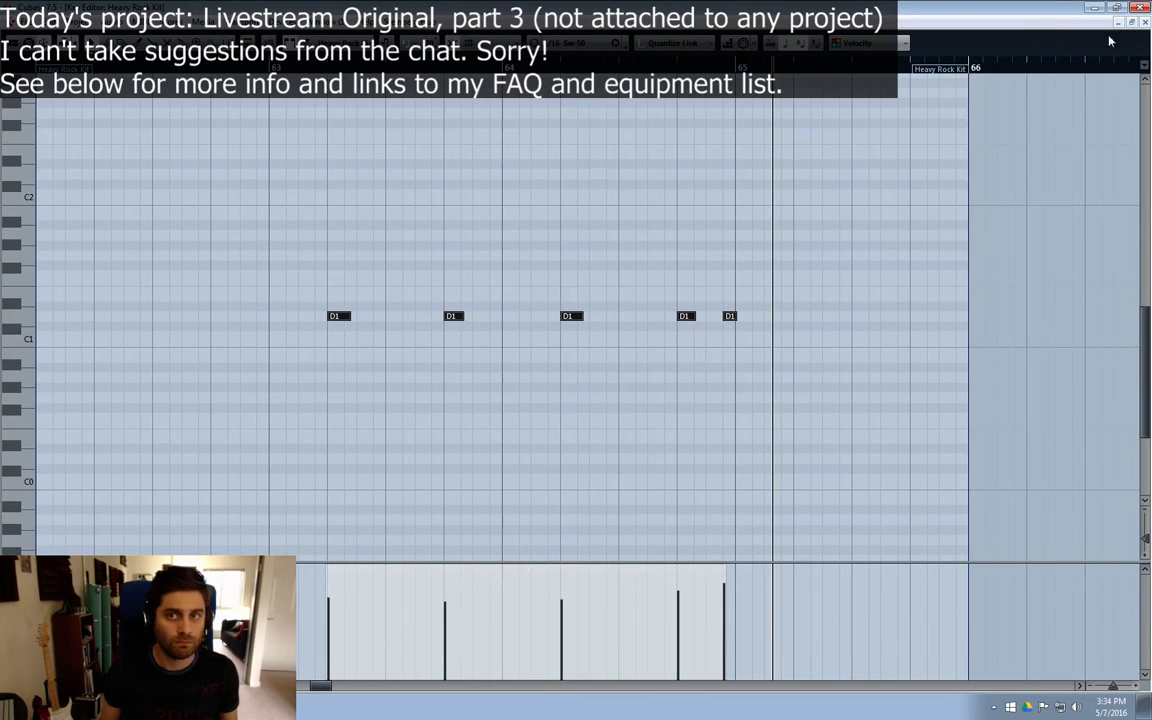
pyautogui.click(1145, 22)
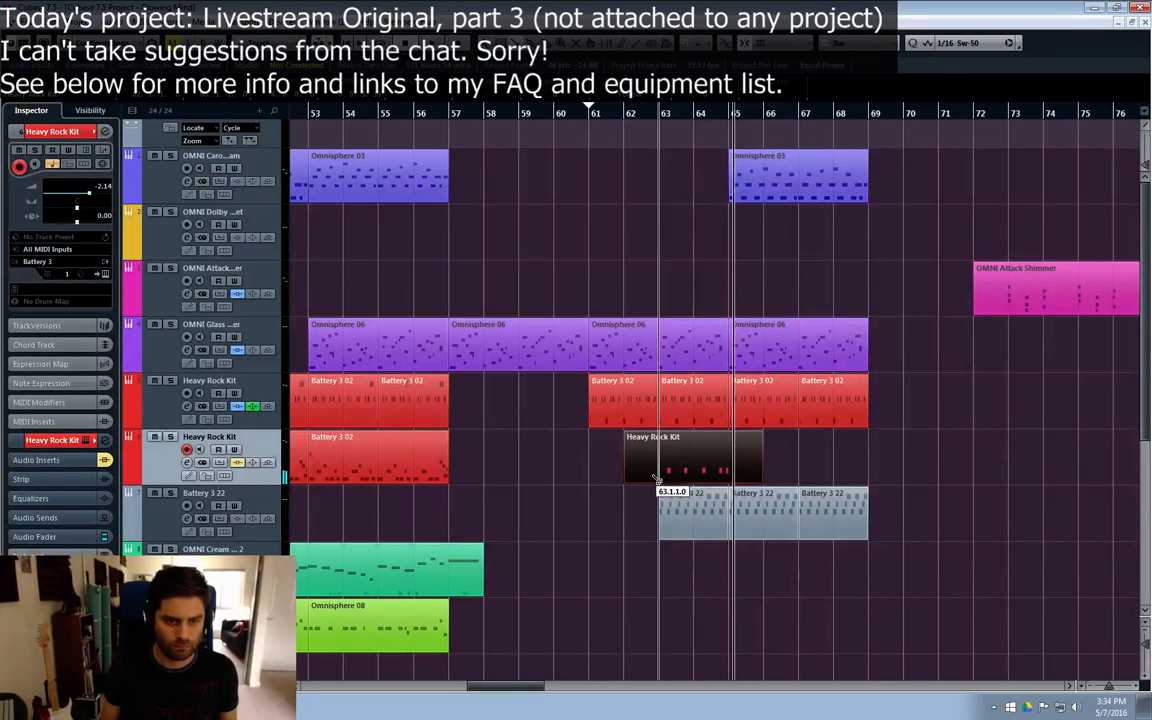
# Step: Split the new Heavy Rock Kit recording at bars 63 and 65 and delete the pieces before and after that range
pyautogui.keyDown('alt'); pyautogui.click(657, 479); pyautogui.keyUp('alt')
pyautogui.keyDown('alt'); pyautogui.click(742, 478); pyautogui.keyUp('alt')
pyautogui.click(632, 461)
pyautogui.press('Delete')
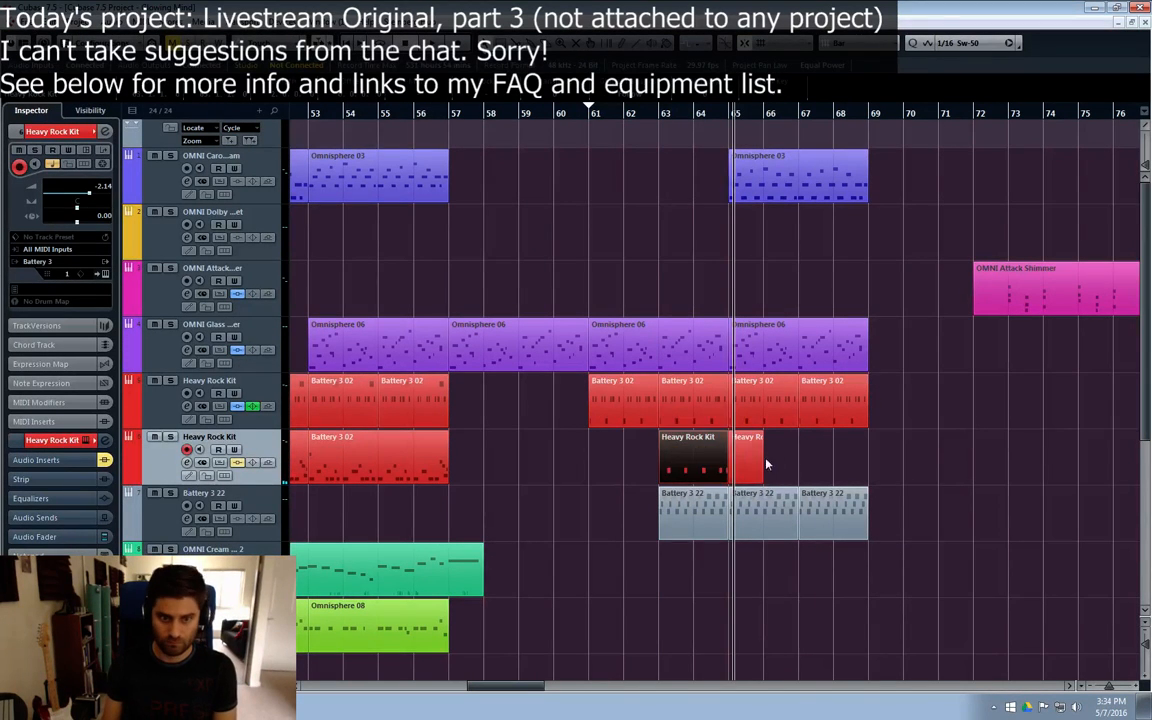
pyautogui.click(752, 465)
pyautogui.press('Delete')
# Step: Move the trimmed two-bar Heavy Rock Kit part to bar 65 and duplicate it at bar 67
pyautogui.moveTo(707, 468); pyautogui.dragTo(774, 470)
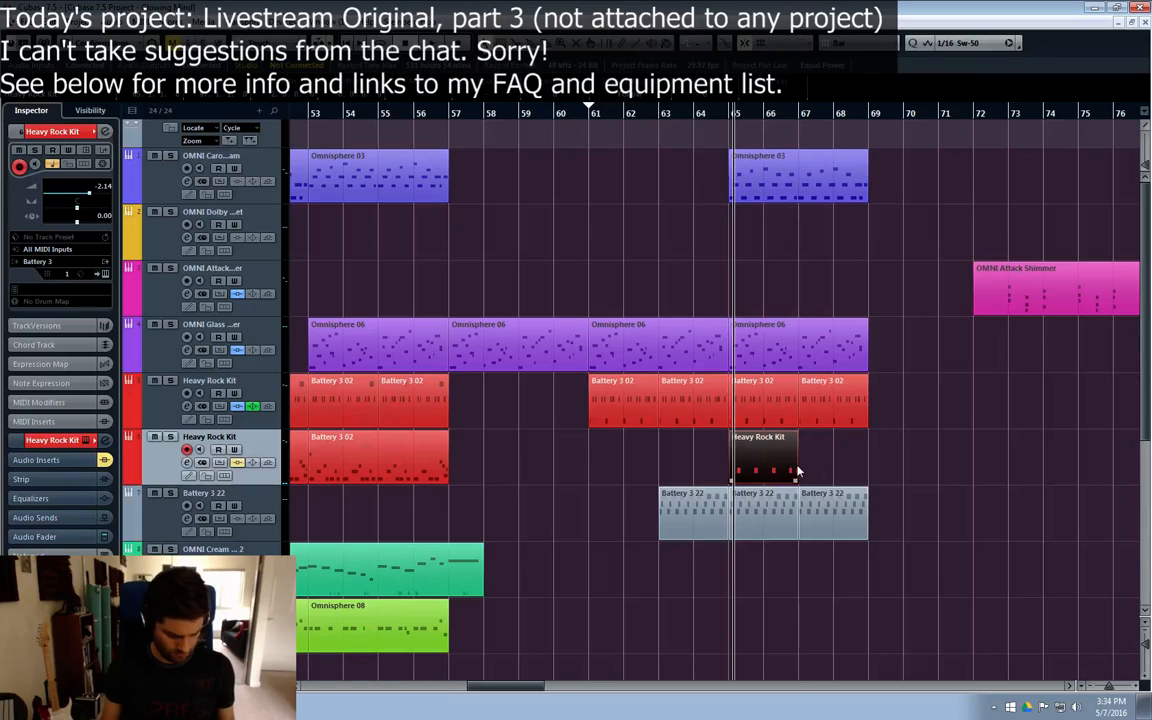
pyautogui.hotkey('ctrl', 'd')
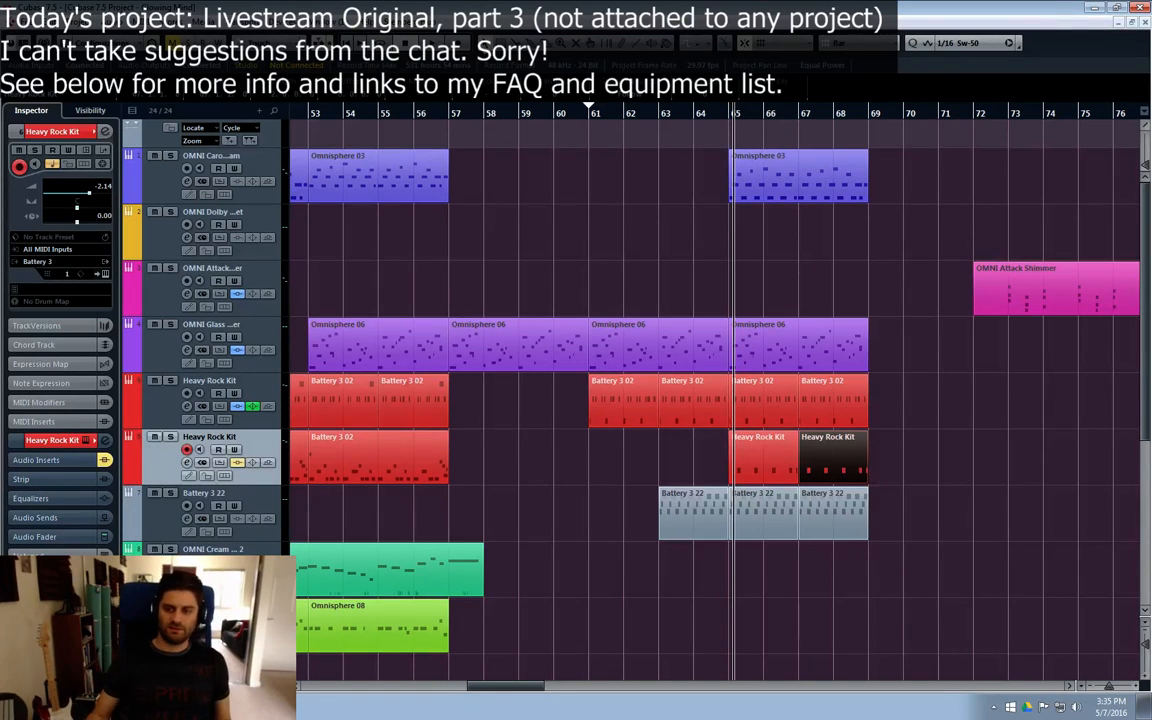
# Step: Play from bar 57 and load DualFilter as the first insert on the Battery 3 22 channel, with Position at 41.6
pyautogui.click(653, 114)
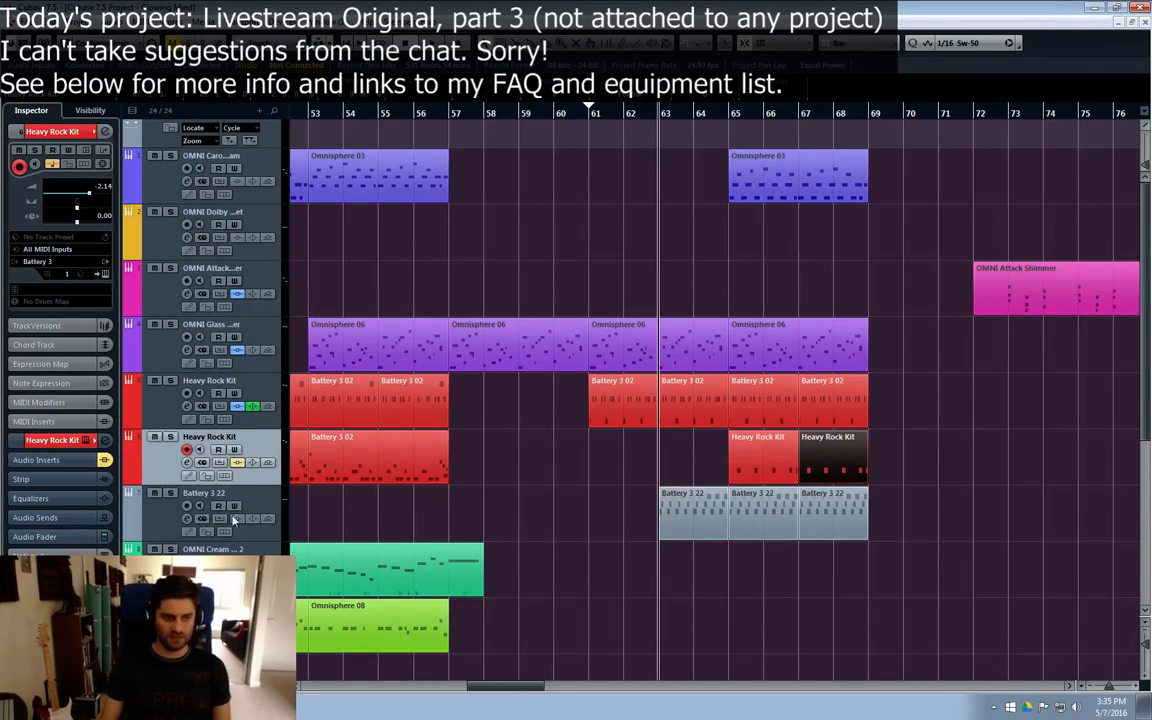
pyautogui.click(160, 522)
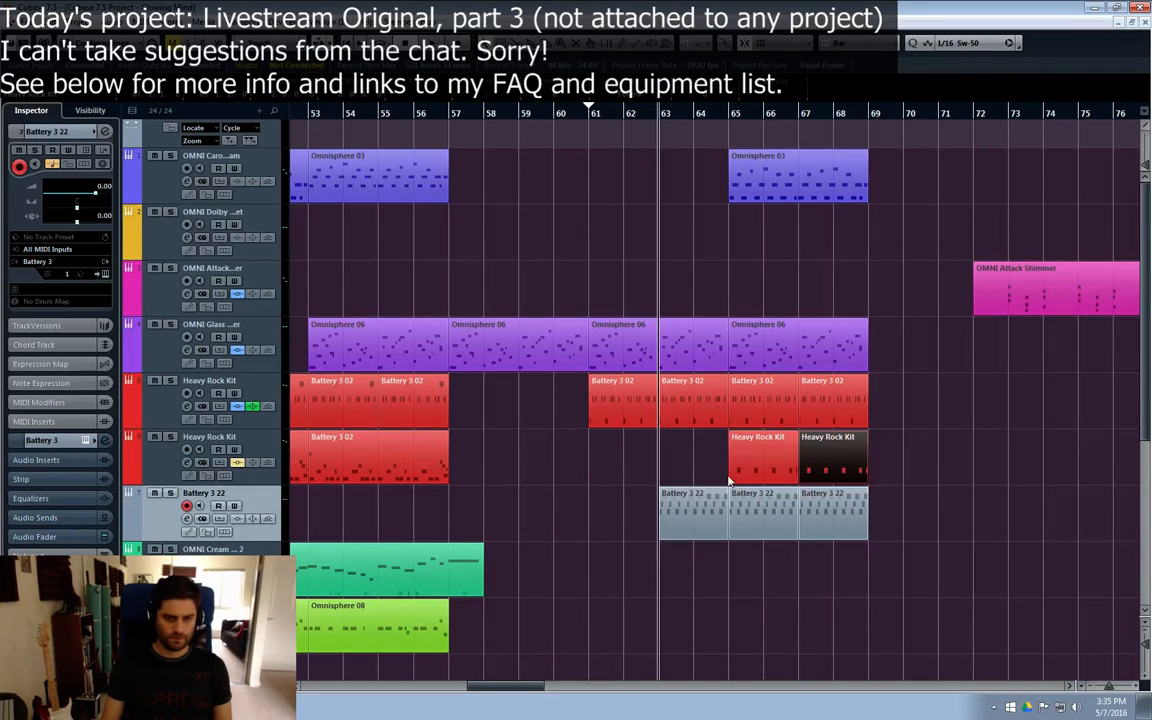
pyautogui.click(589, 113)
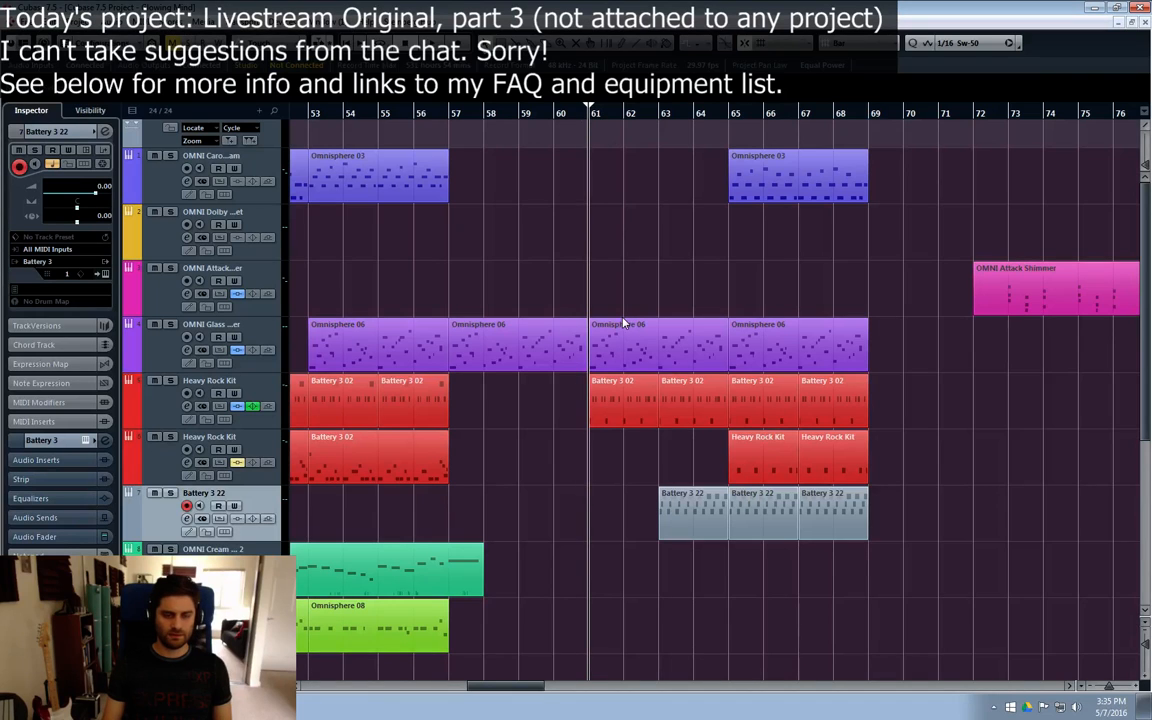
pyautogui.click(442, 112)
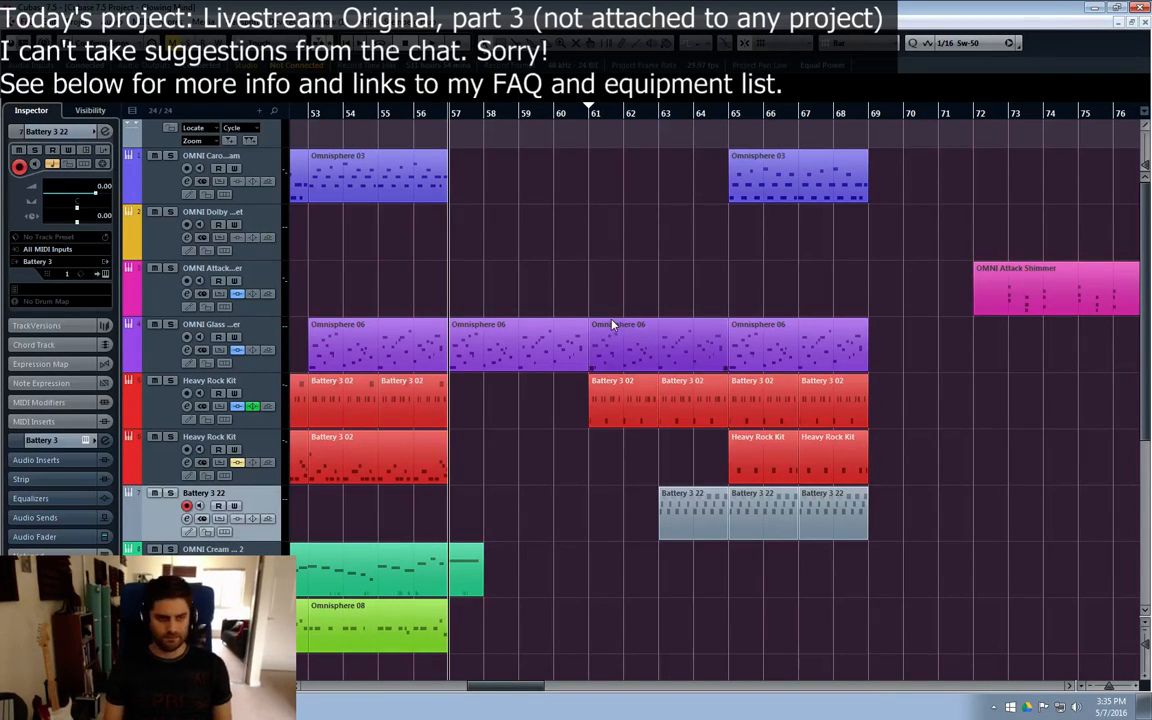
pyautogui.press('space')
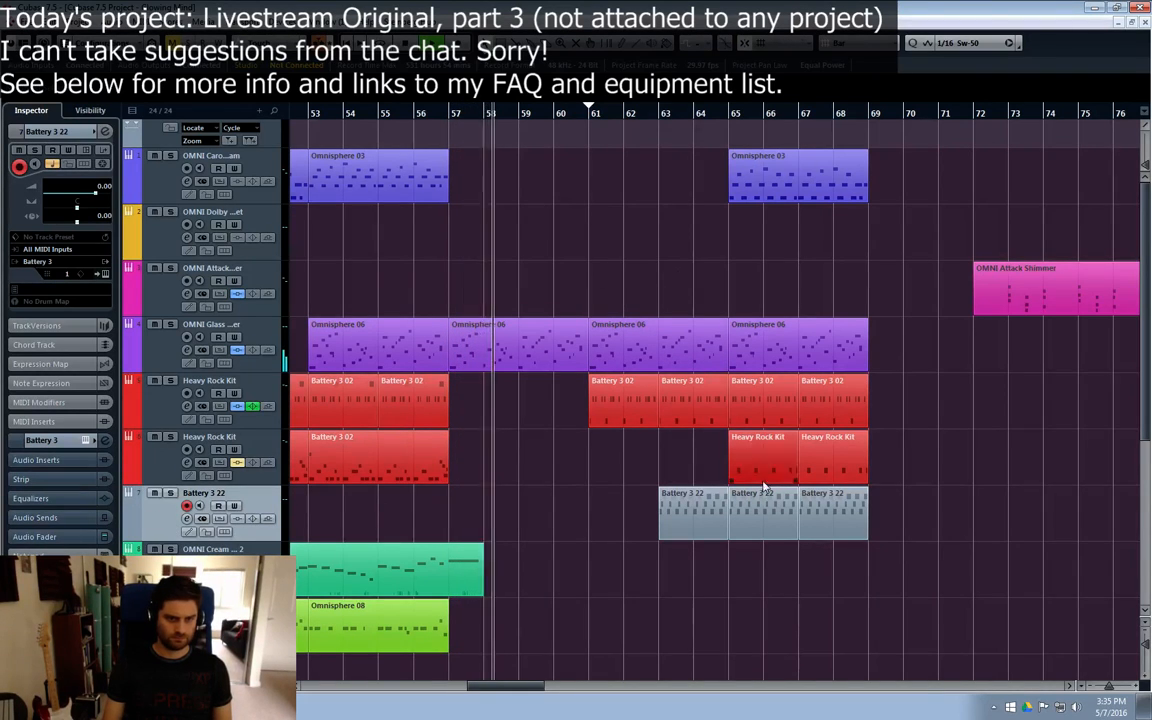
pyautogui.click(186, 519)
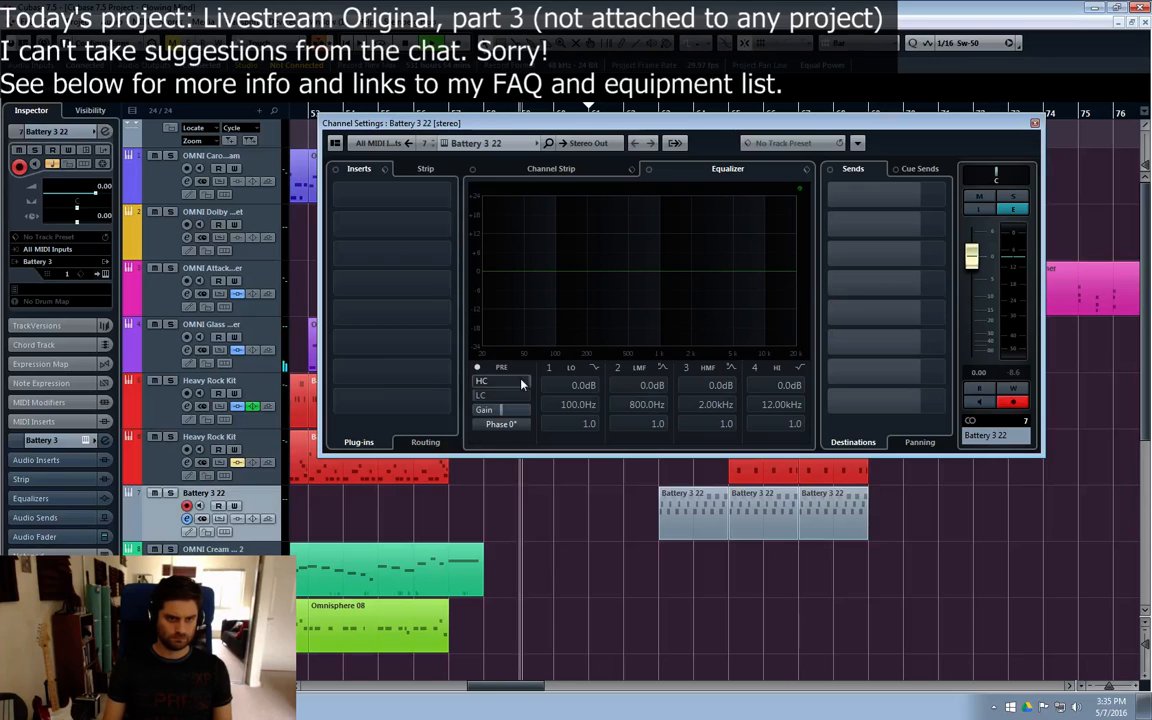
pyautogui.click(370, 192)
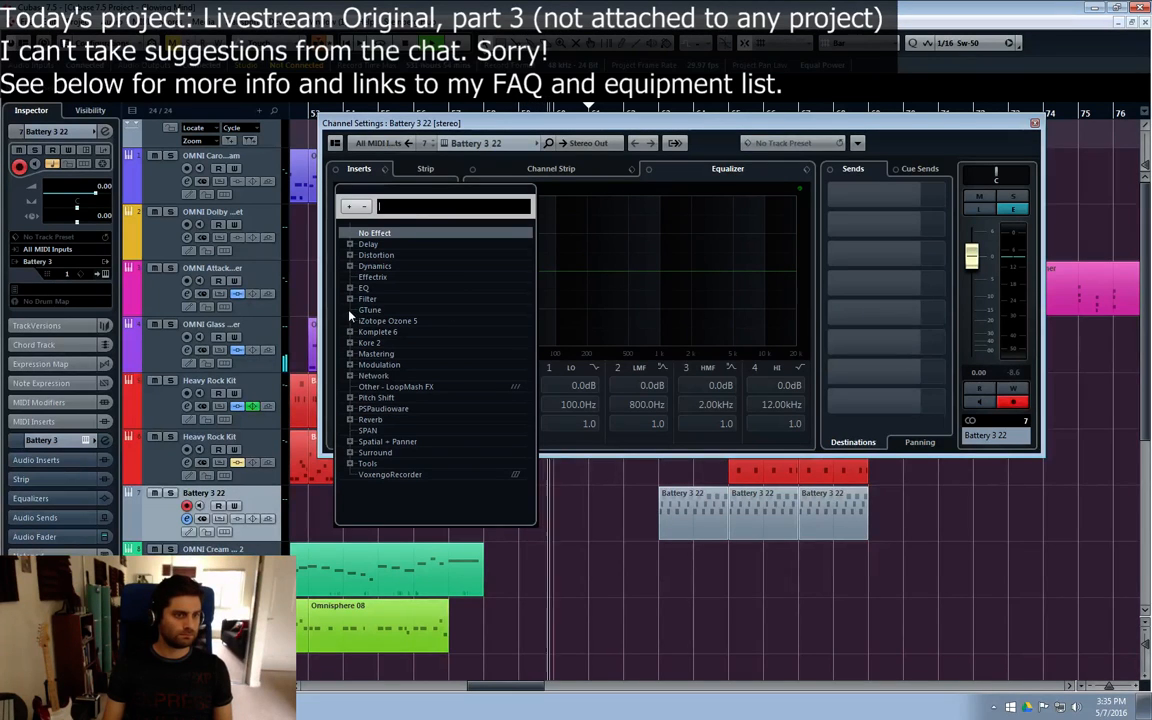
pyautogui.click(356, 298)
pyautogui.doubleClick(392, 311)
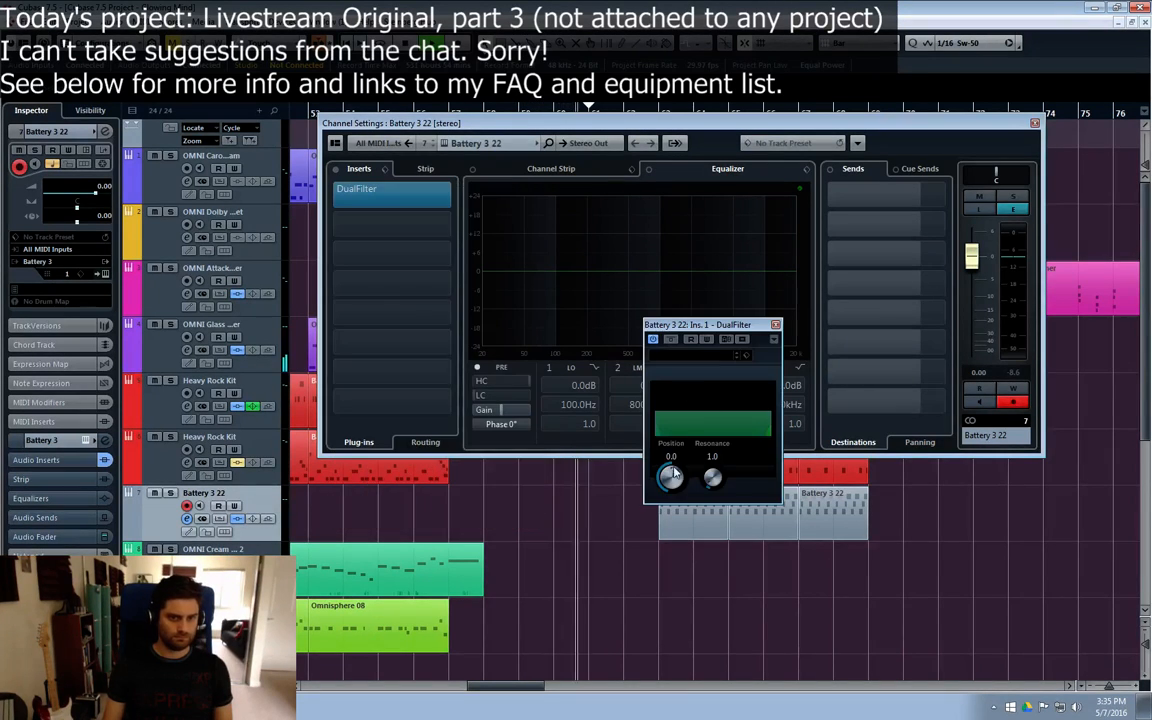
pyautogui.moveTo(669, 477)
pyautogui.mouseDown()
pyautogui.moveTo(679, 459)
pyautogui.moveTo(677, 473)
pyautogui.mouseUp()
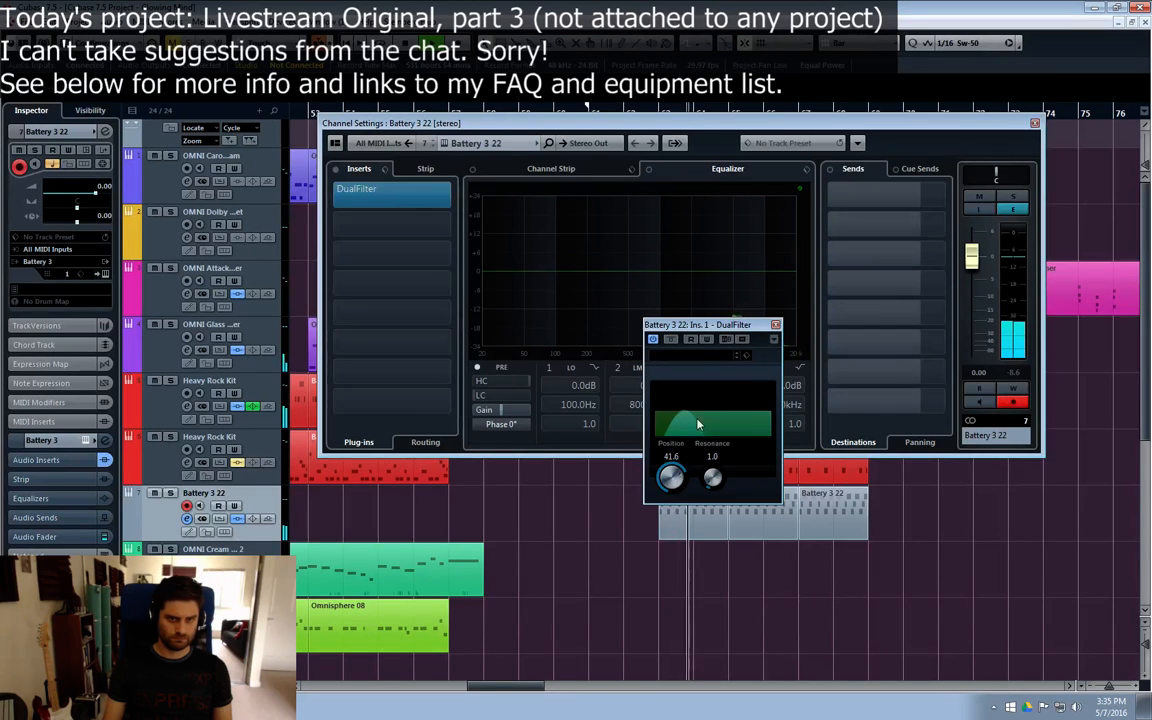
pyautogui.click(775, 325)
# Step: Lower the Battery 3 22 channel volume to -2.75 dB
pyautogui.click(392, 218)
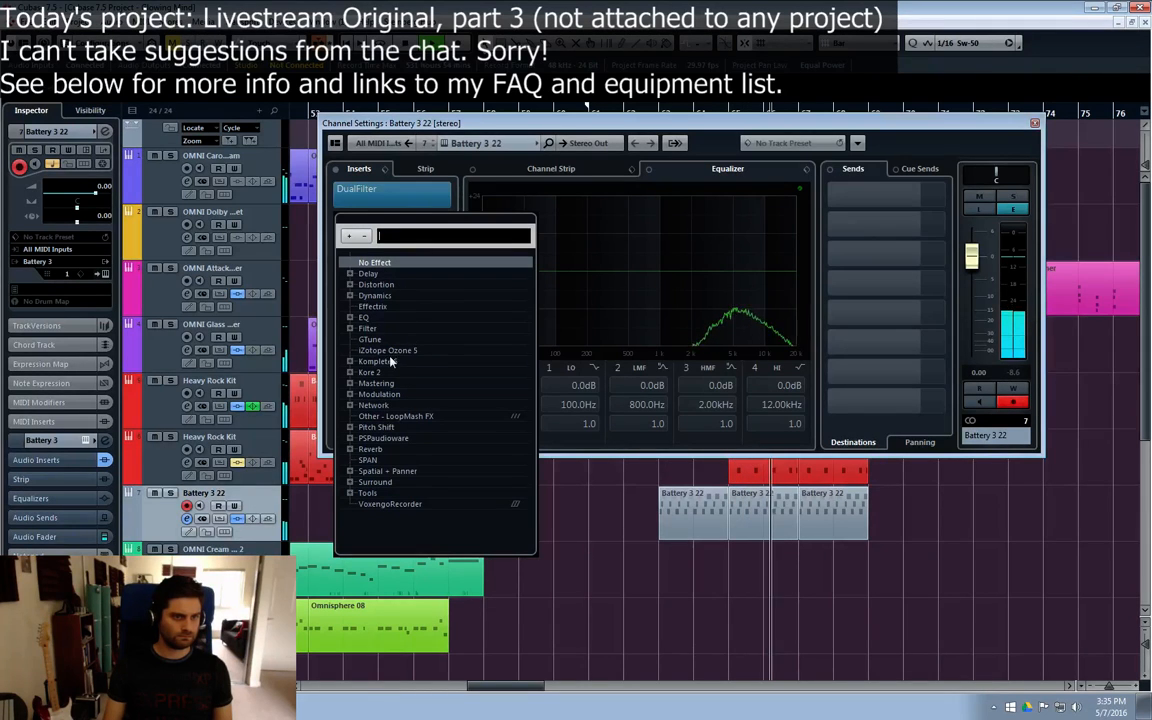
pyautogui.click(975, 258)
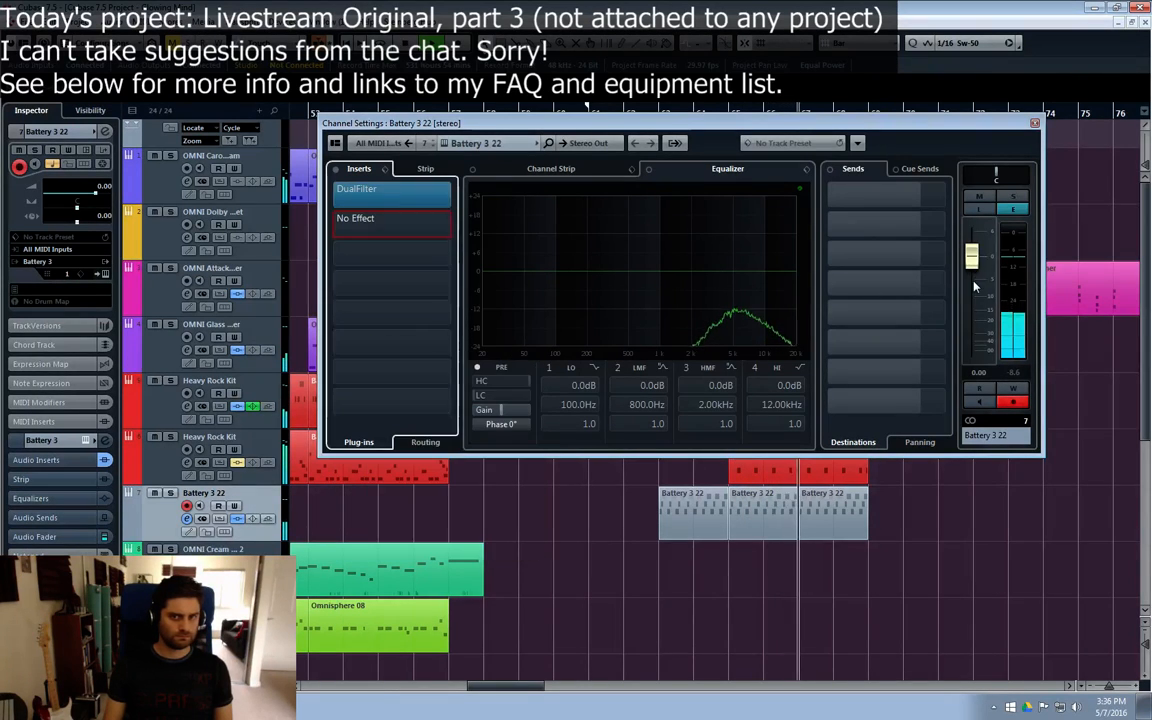
pyautogui.moveTo(975, 258); pyautogui.dragTo(972, 272)
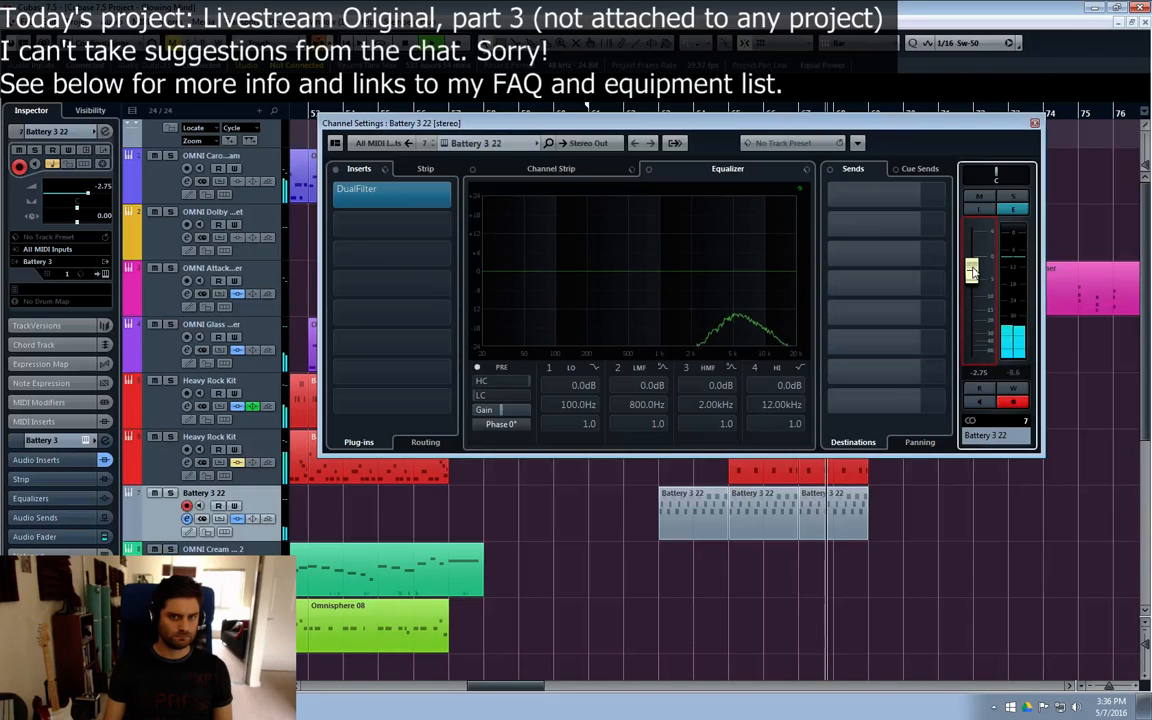
# Step: Load PingPongDelay as the second insert on the Battery 3 22 channel and set its delay time to 1/8
pyautogui.click(345, 220)
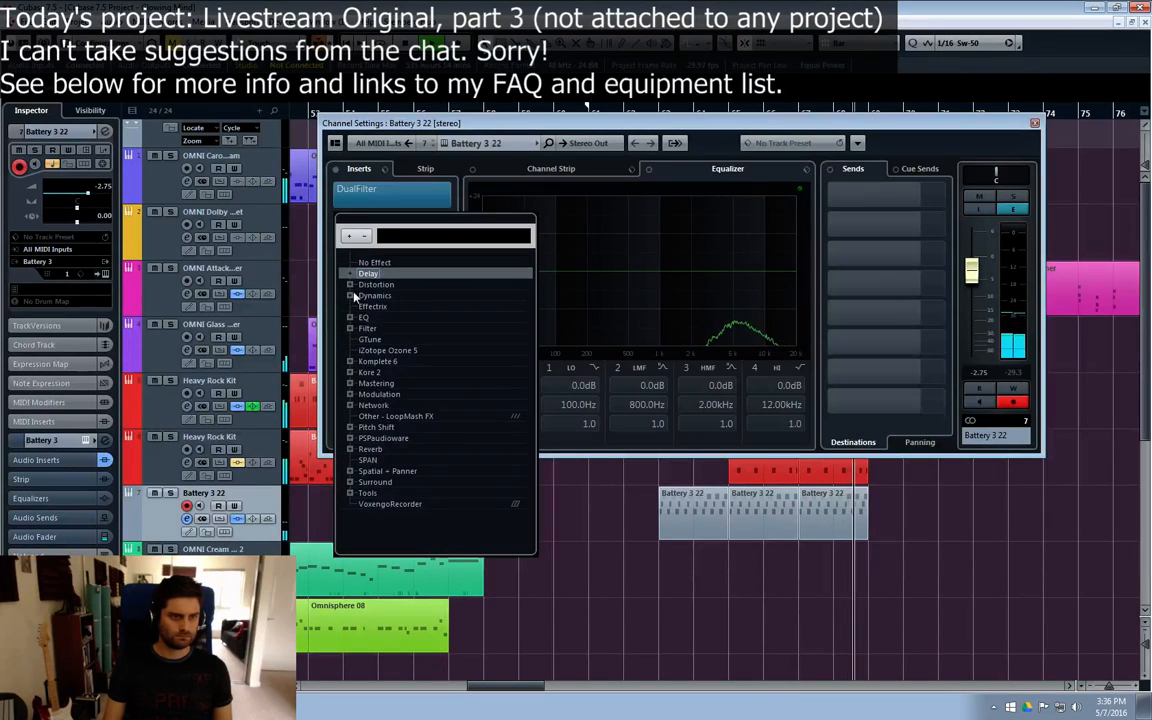
pyautogui.click(351, 274)
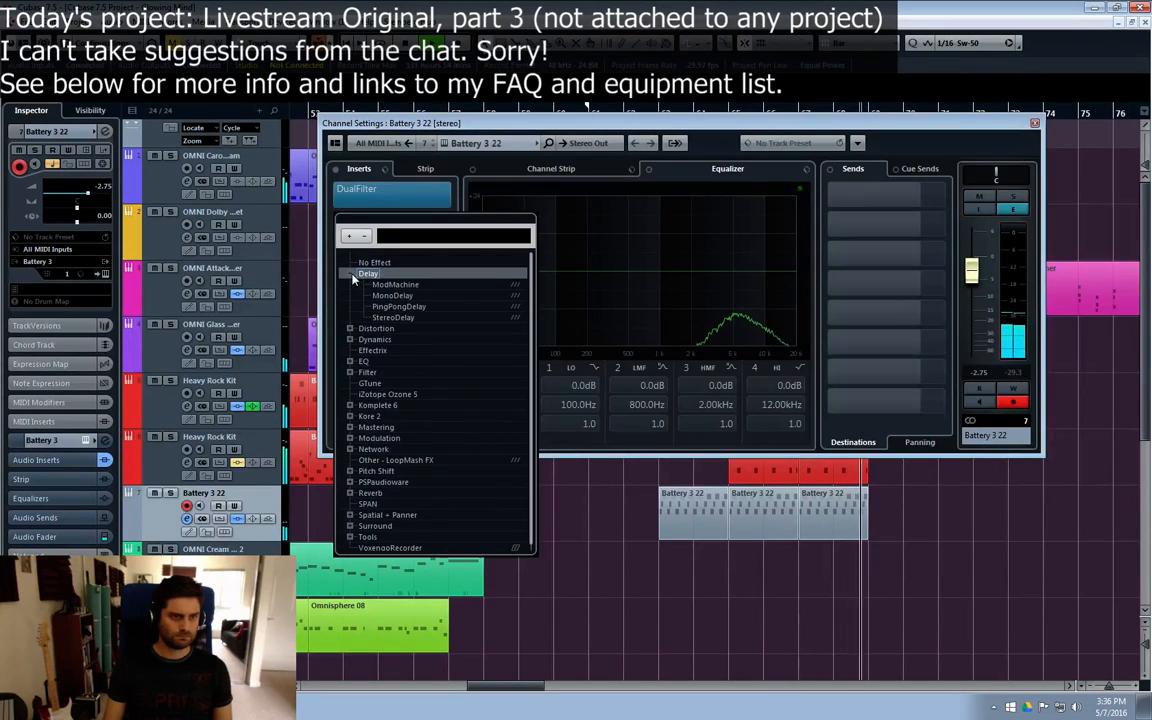
pyautogui.click(400, 306)
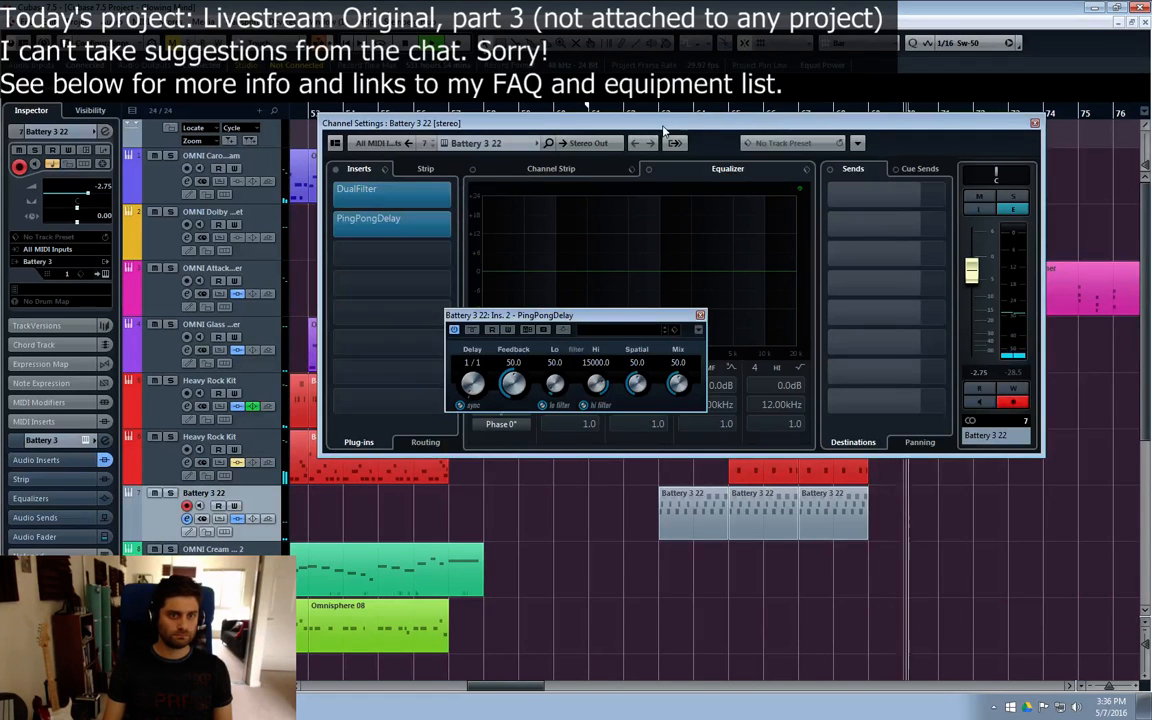
pyautogui.moveTo(663, 130); pyautogui.dragTo(613, 362)
pyautogui.click(657, 117)
pyautogui.click(471, 380)
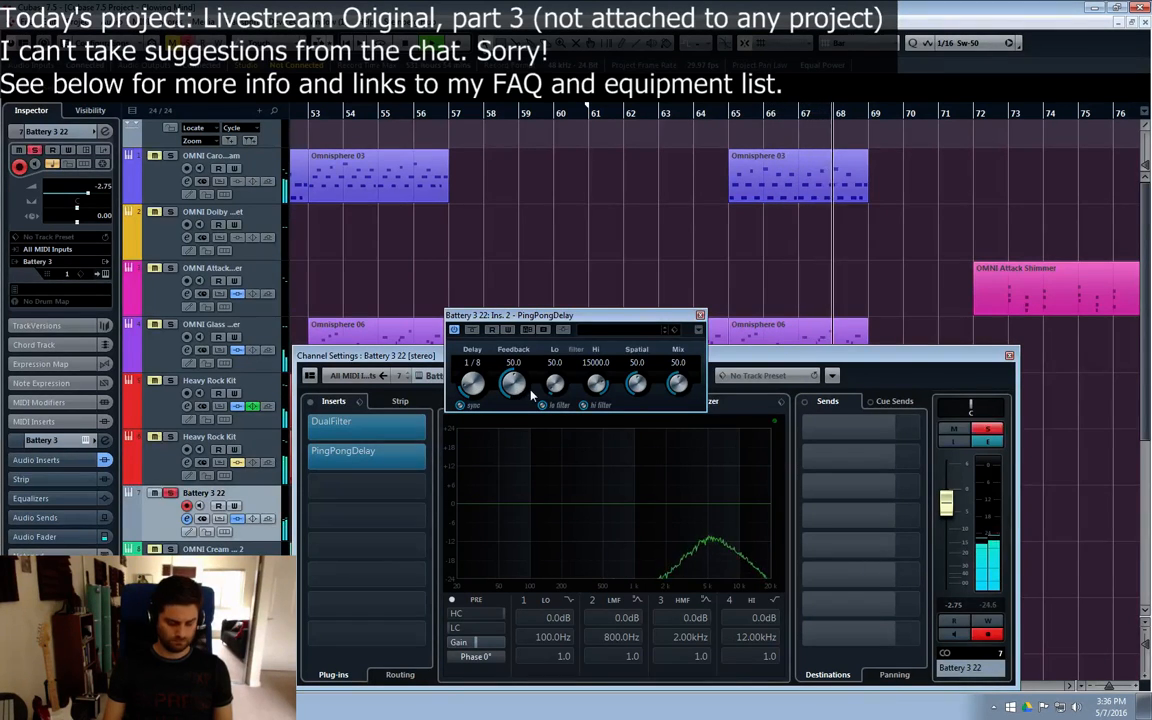
# Step: Enable the high-mid EQ band at 4.99 kHz and 0.0 dB on Battery 3 22 and close the channel and delay windows
pyautogui.click(679, 502)
pyautogui.moveTo(679, 502); pyautogui.dragTo(714, 510)
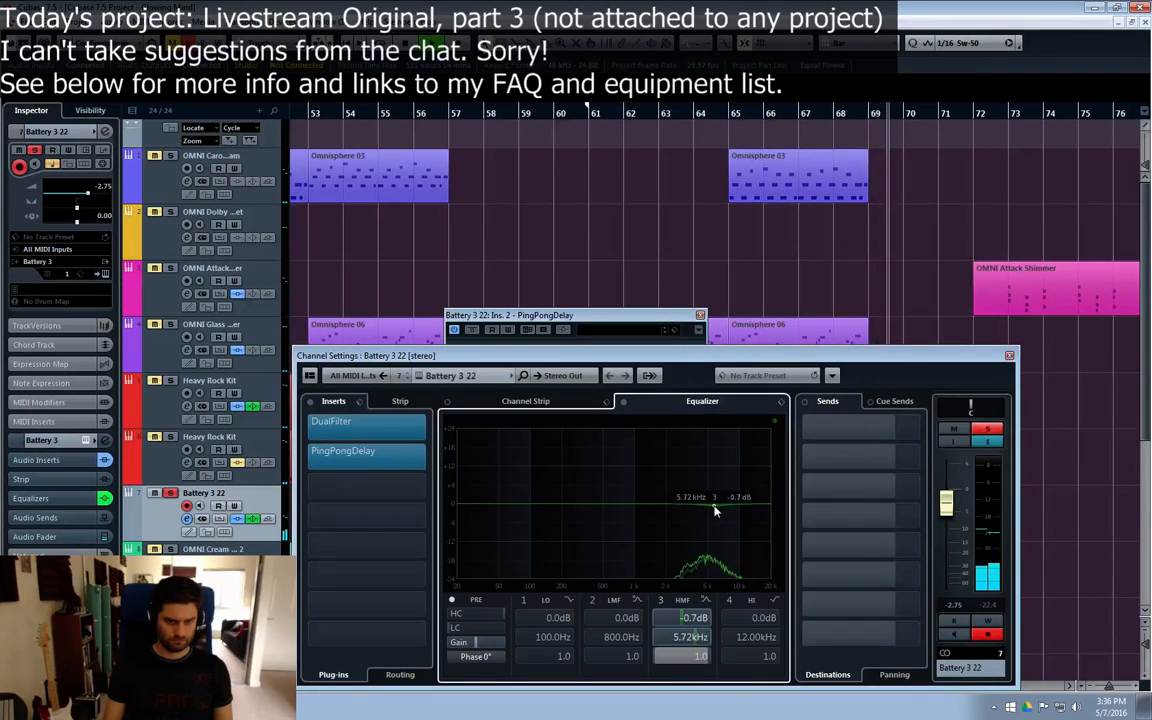
pyautogui.moveTo(660, 335); pyautogui.dragTo(591, 264)
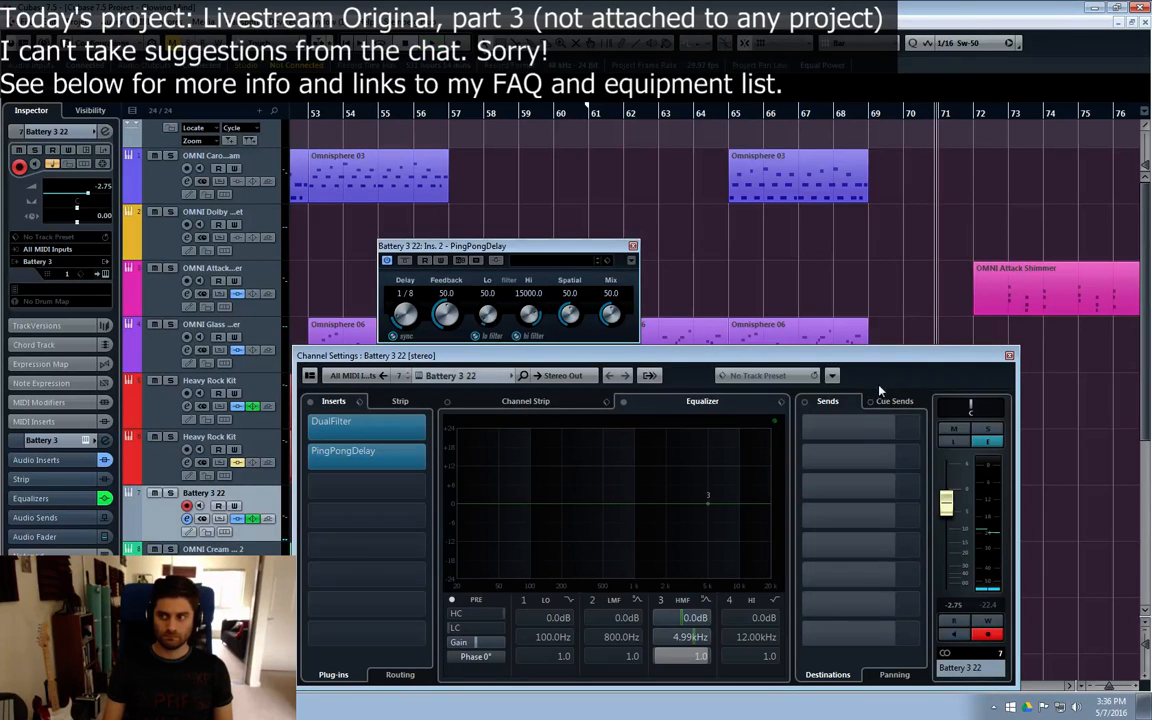
pyautogui.moveTo(816, 366); pyautogui.dragTo(809, 286)
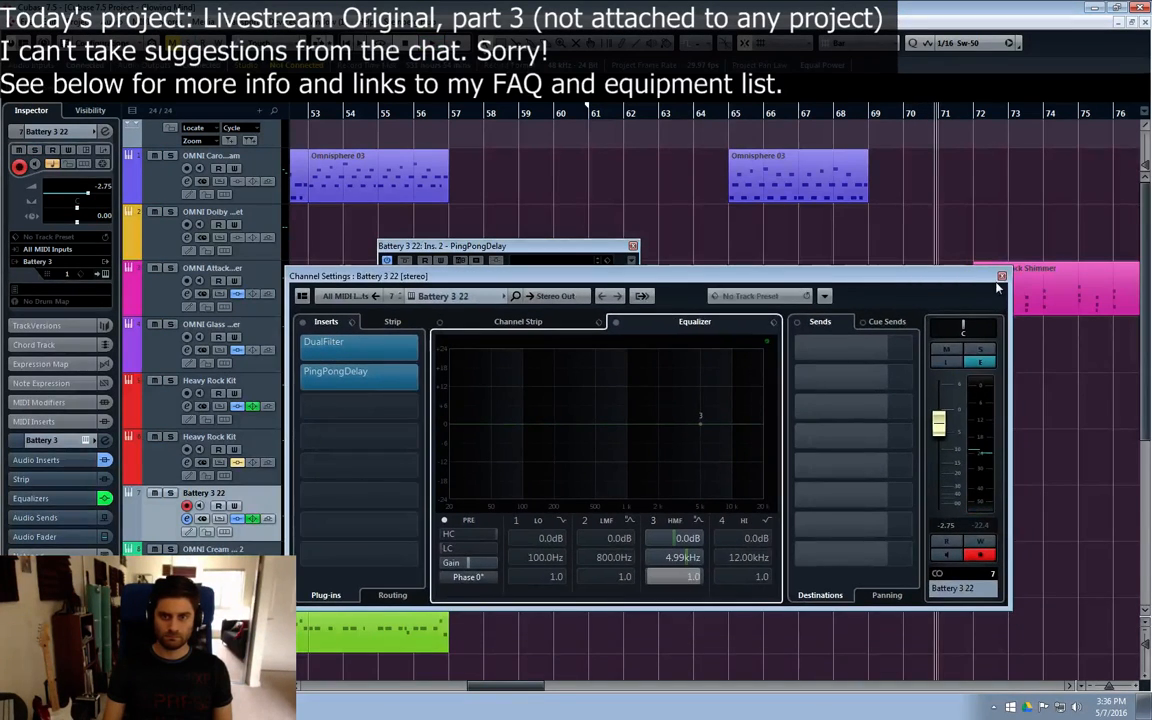
pyautogui.click(1002, 276)
pyautogui.moveTo(549, 241); pyautogui.dragTo(561, 251)
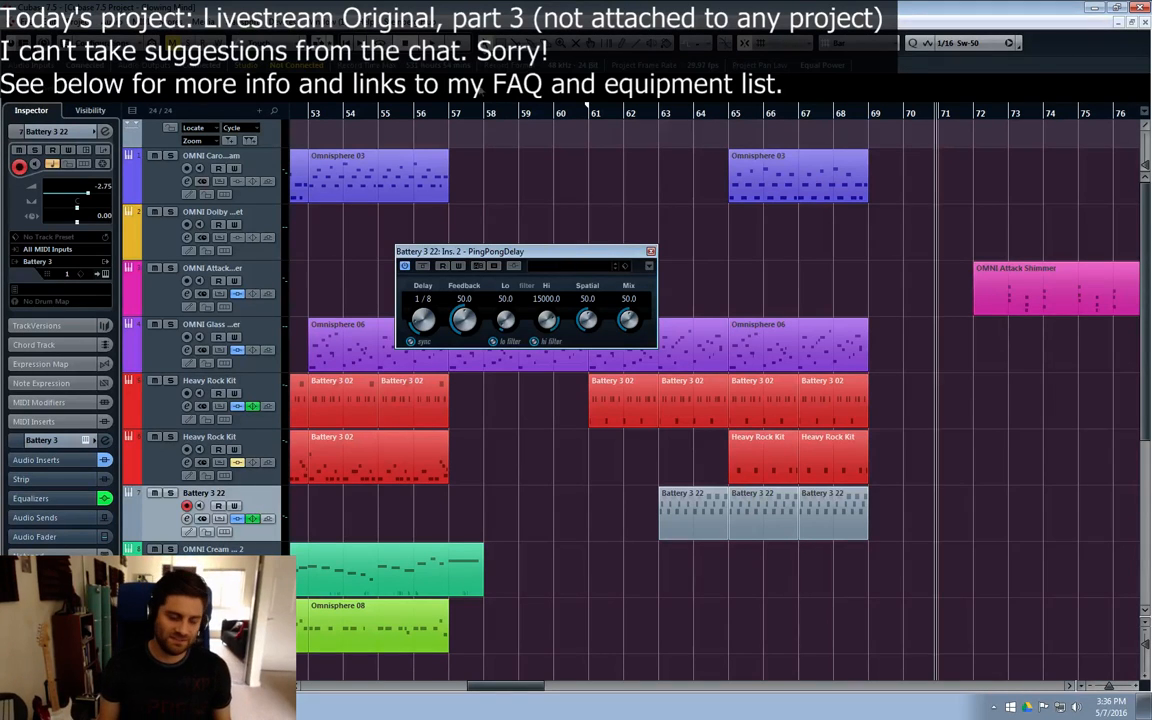
pyautogui.click(650, 251)
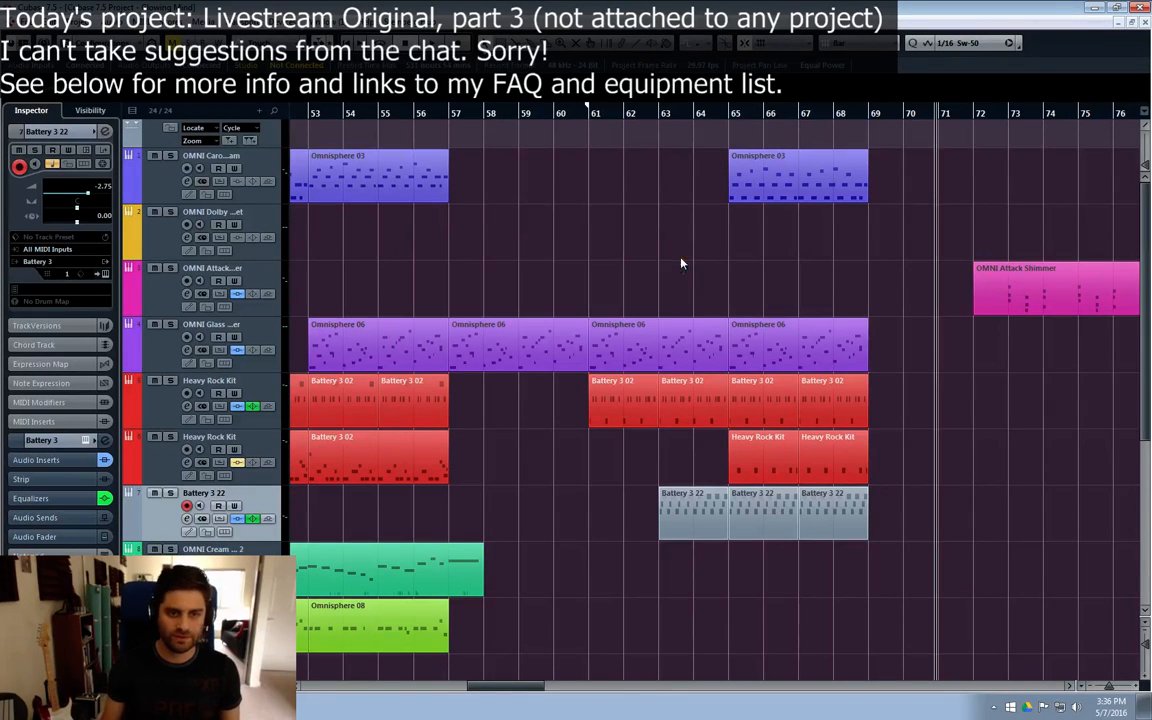
# Step: Play back the arrangement through the drum entry at bar 61 to hear the filtered and delayed Battery 3 22 part
pyautogui.click(453, 115)
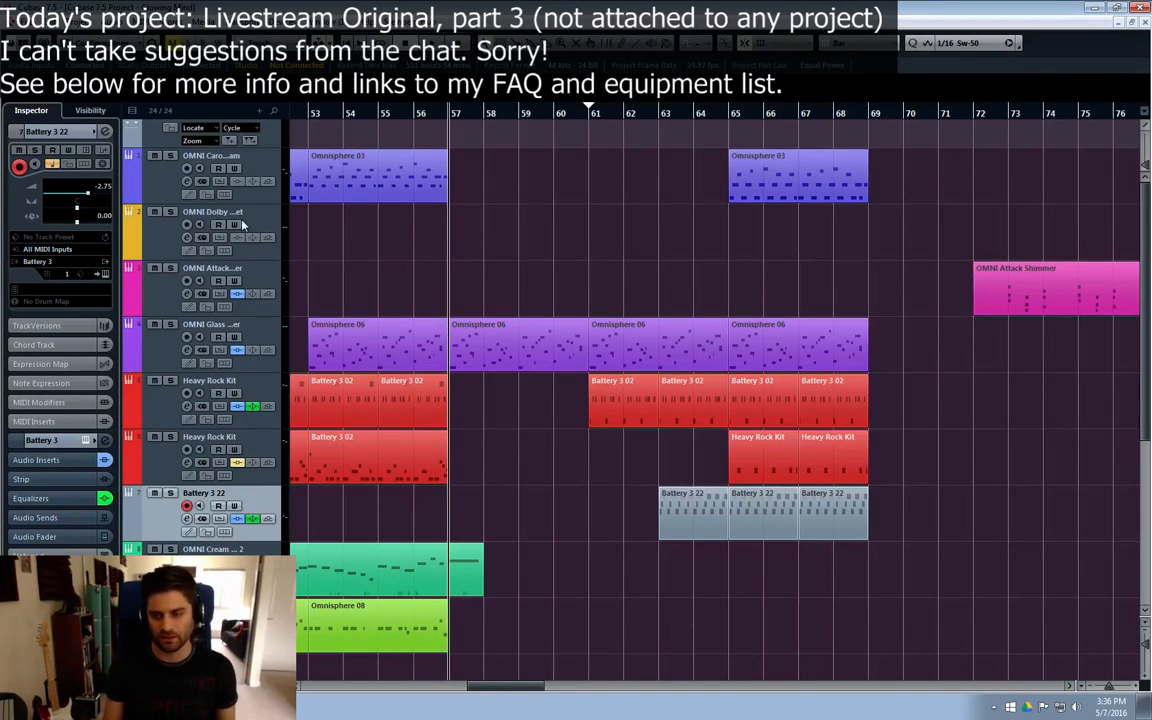
pyautogui.click(410, 113)
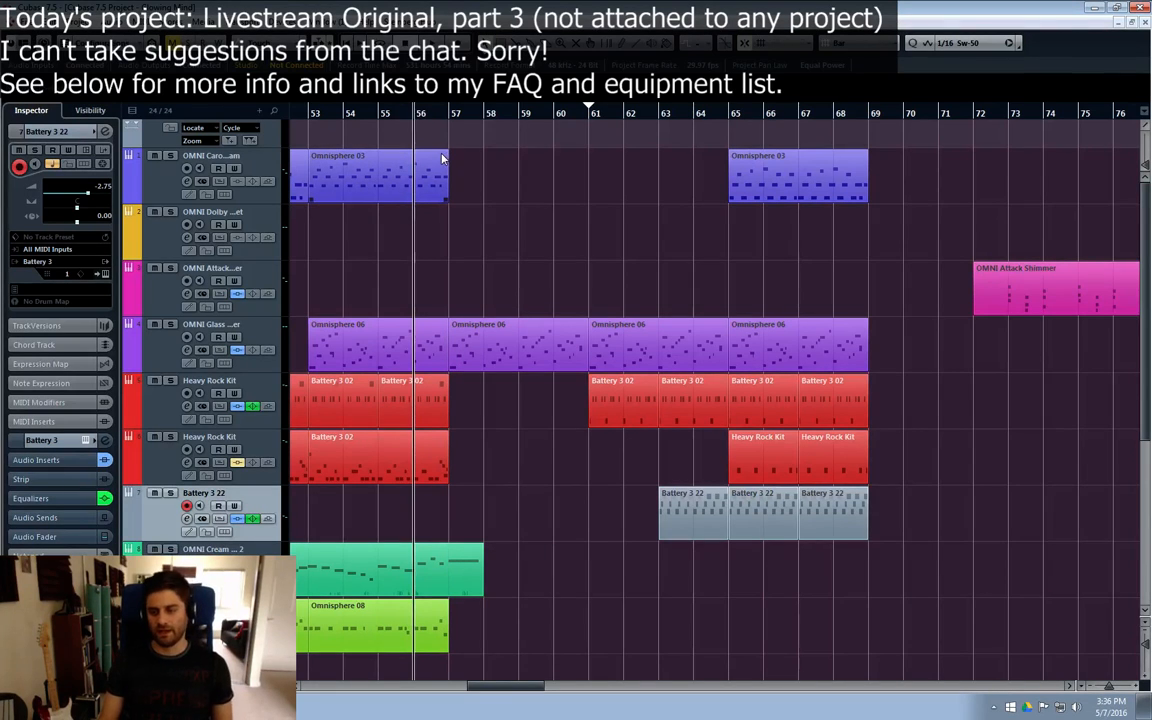
pyautogui.click(376, 112)
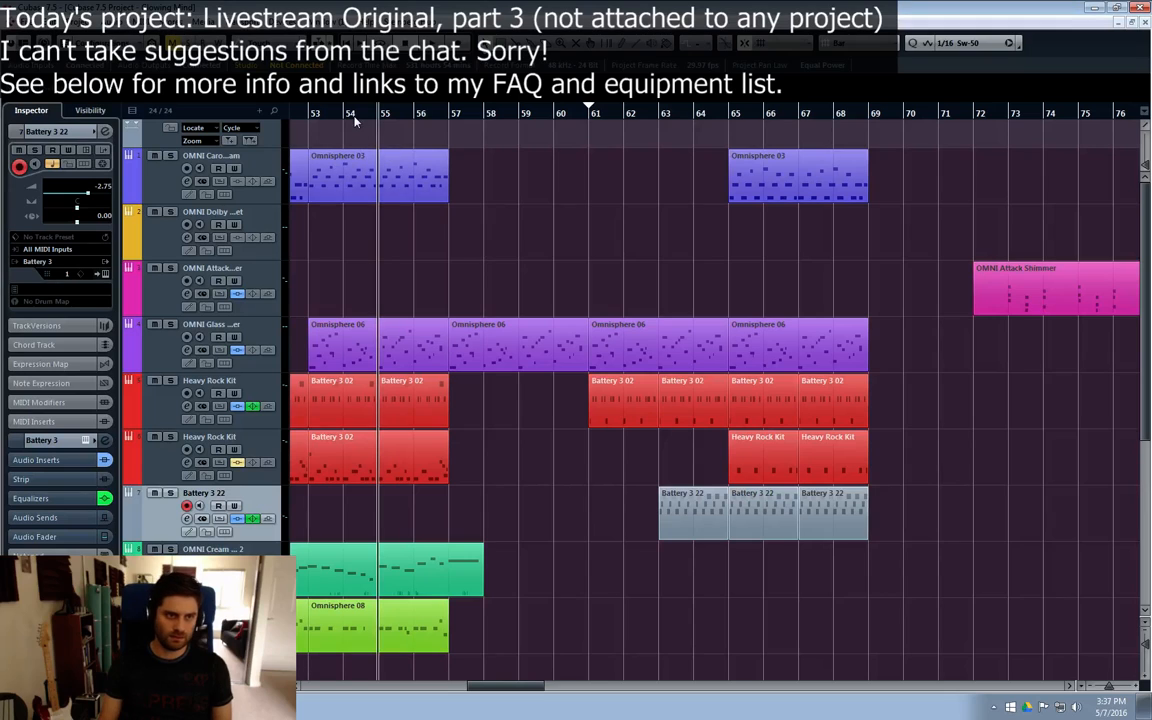
pyautogui.click(421, 115)
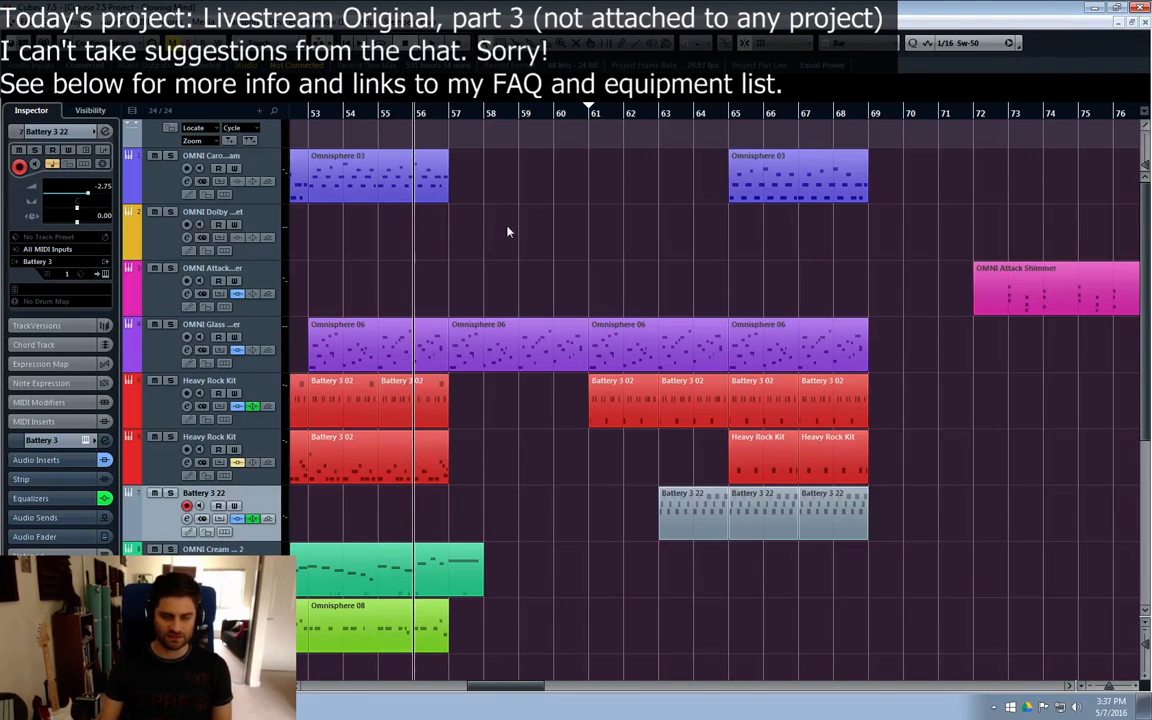
pyautogui.press('KP_Decimal')
pyautogui.moveTo(338, 684); pyautogui.dragTo(498, 687)
pyautogui.press('space')
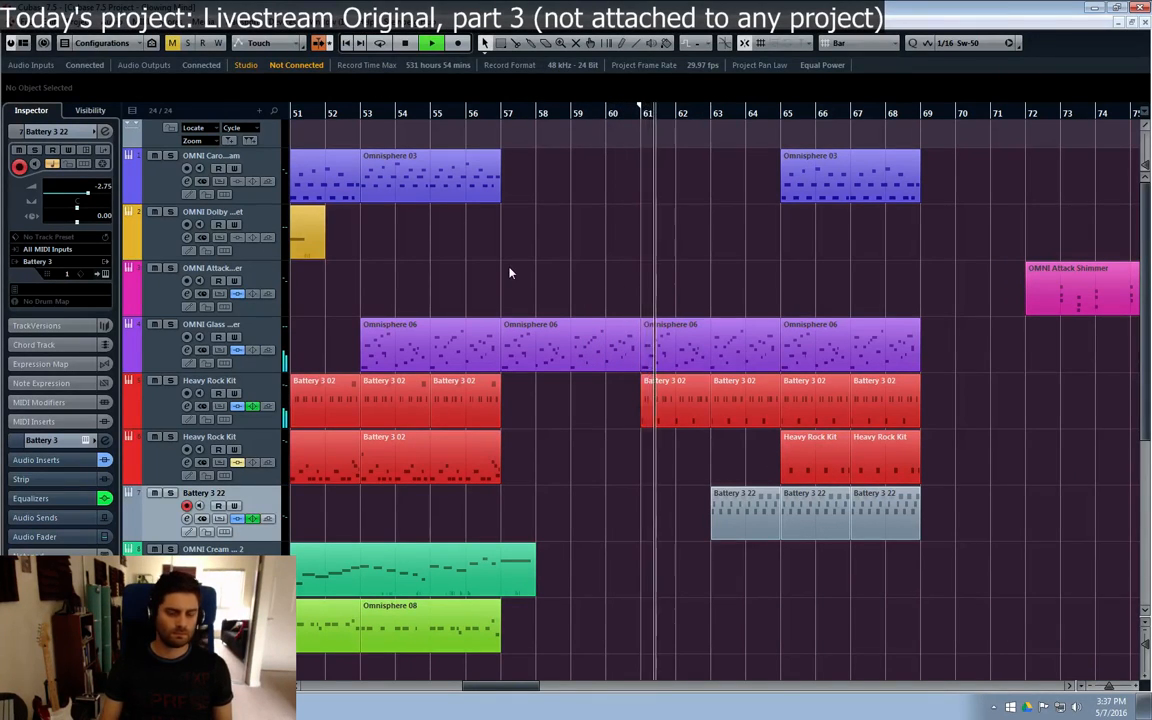
# Step: Move the Battery 3 22 high-mid EQ band to 13.93 kHz at 2.8 dB and lower the channel volume to -3.75 dB
pyautogui.click(187, 519)
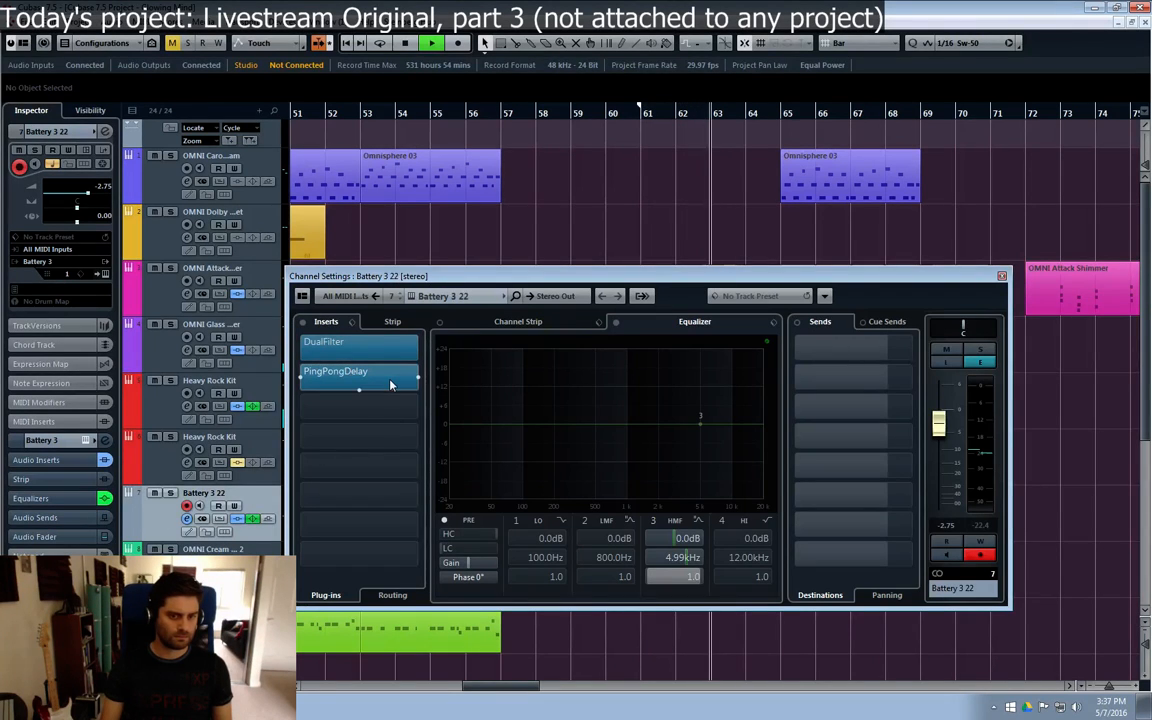
pyautogui.moveTo(700, 423); pyautogui.dragTo(748, 420)
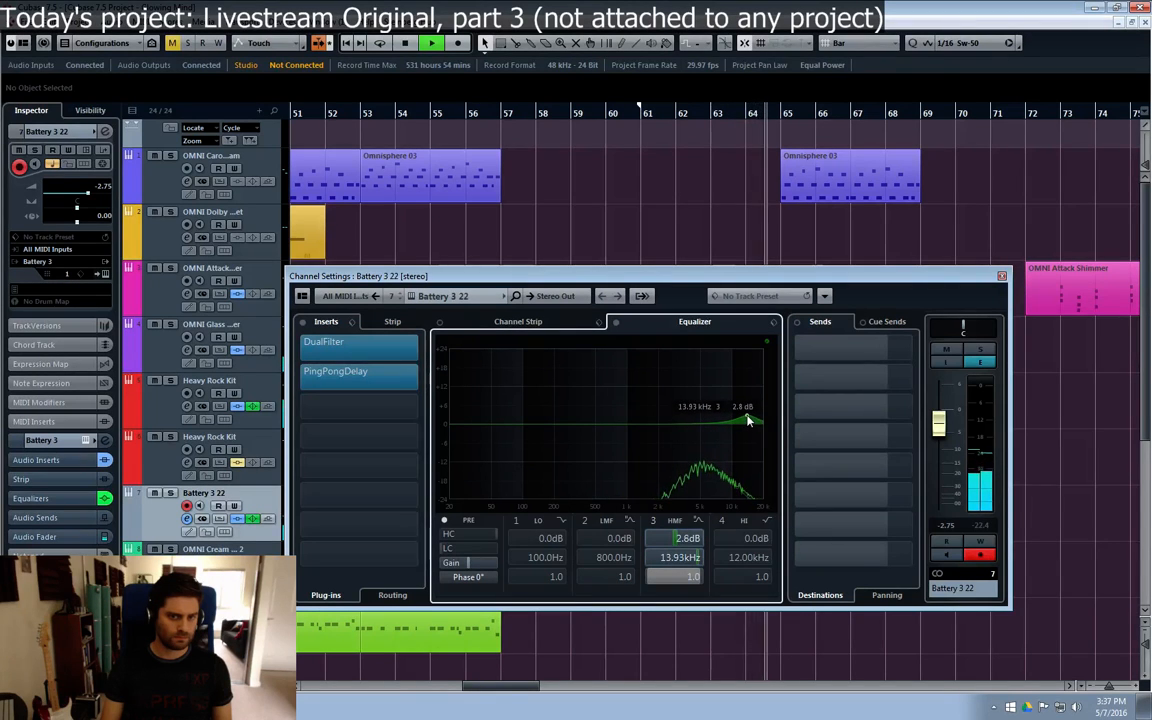
pyautogui.moveTo(939, 425); pyautogui.dragTo(940, 437)
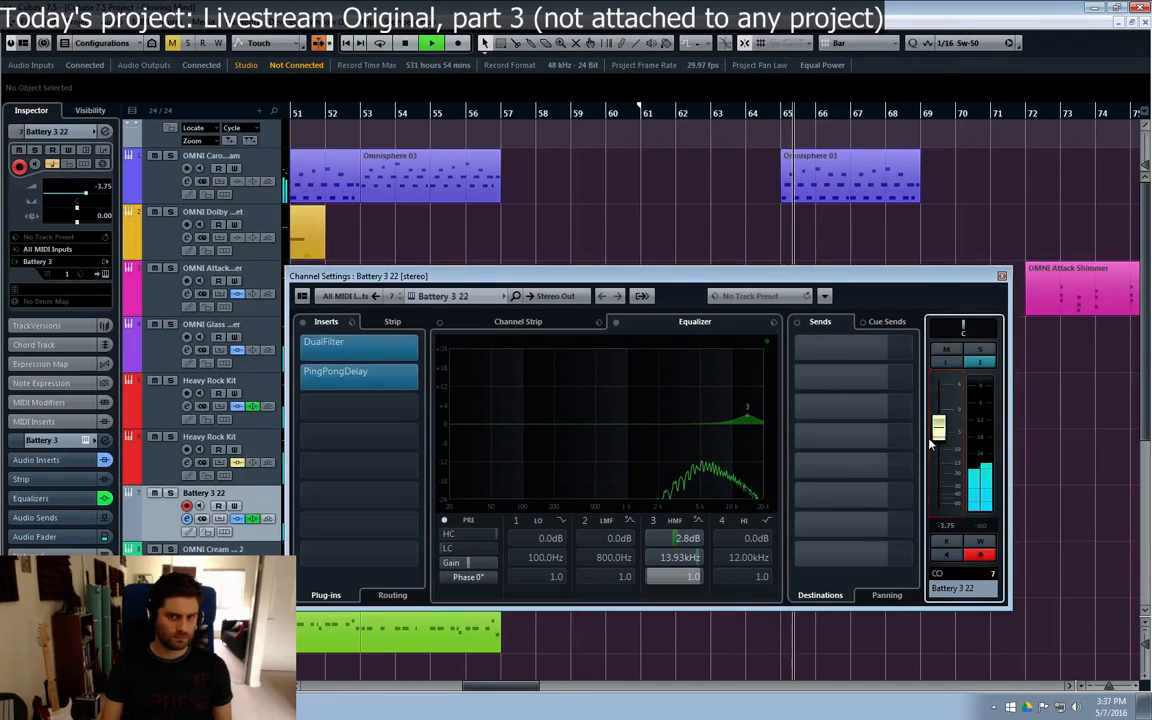
pyautogui.click(1002, 275)
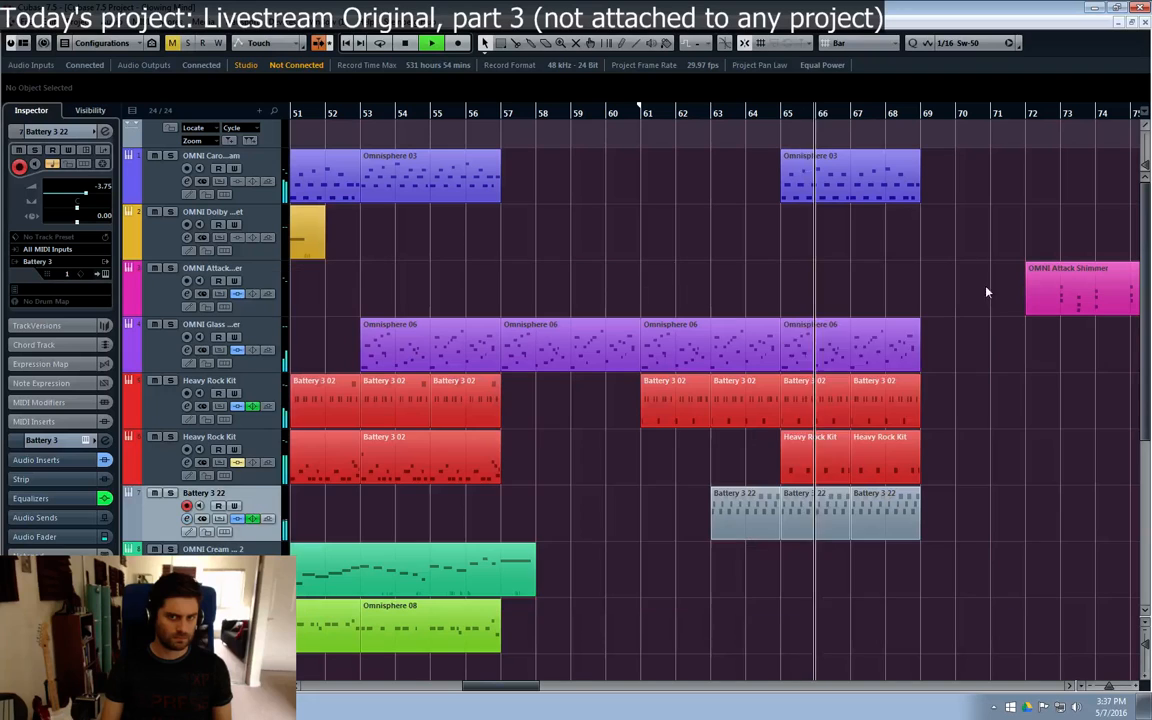
# Step: Stop playback, relocate to bar 55 and play the arrangement to hear the transition out of the earlier drum section
pyautogui.click(810, 467)
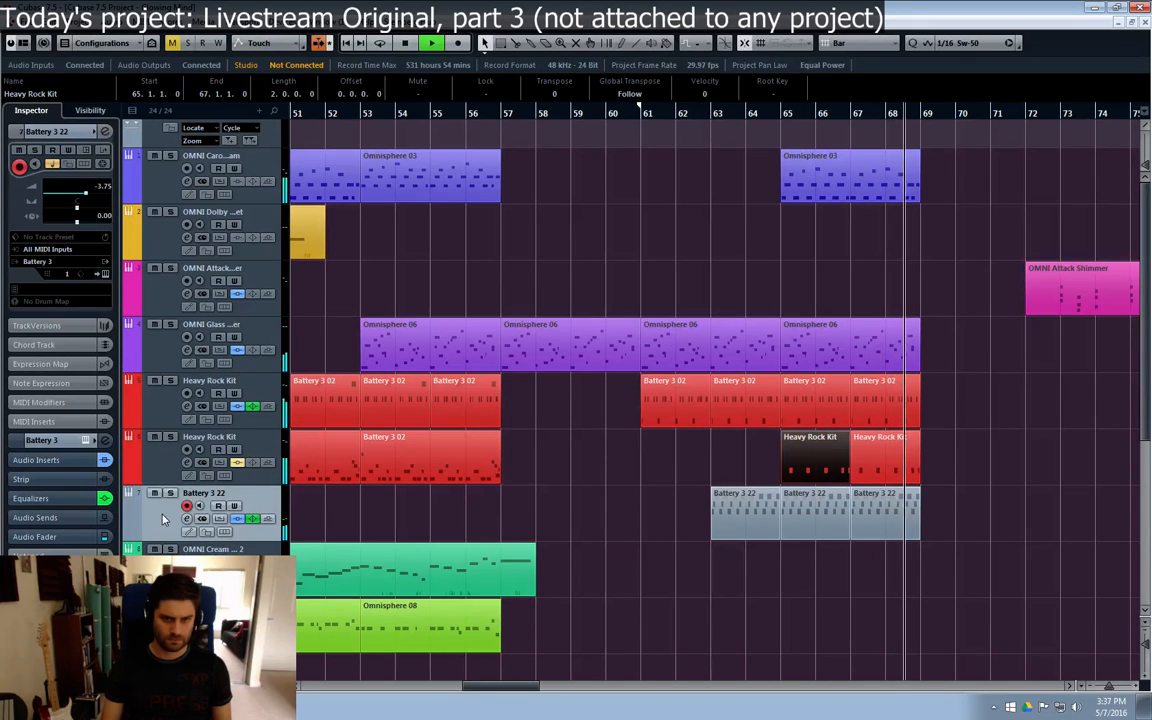
pyautogui.press('space')
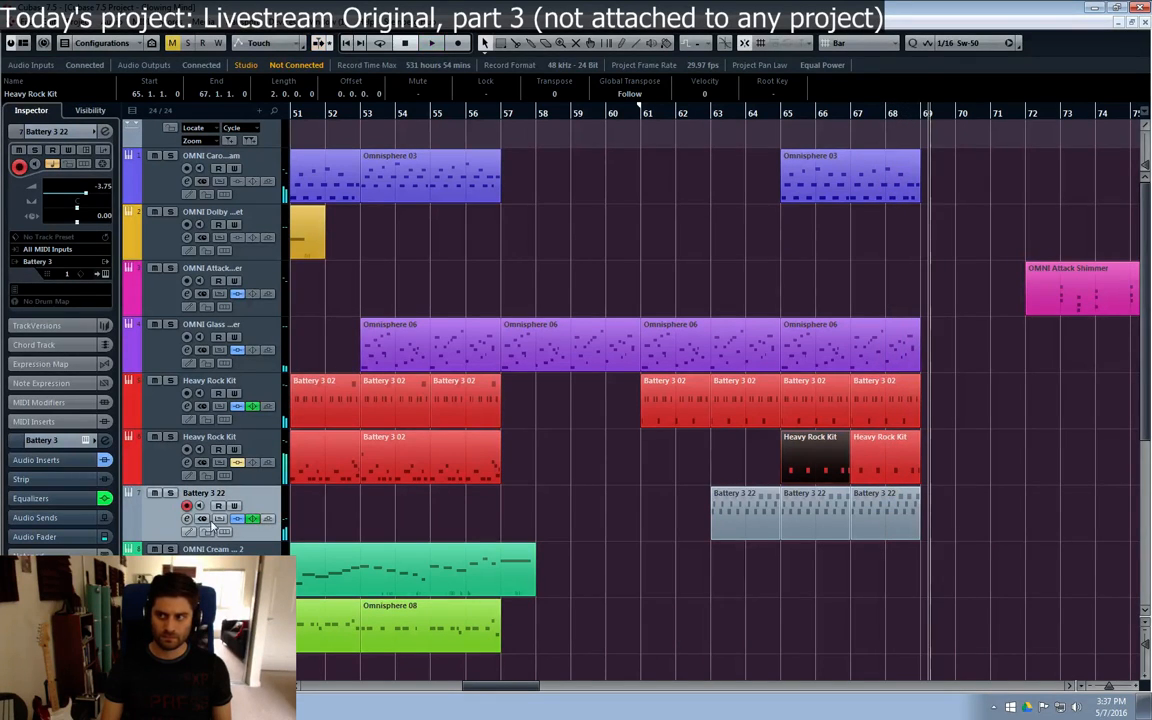
pyautogui.click(708, 116)
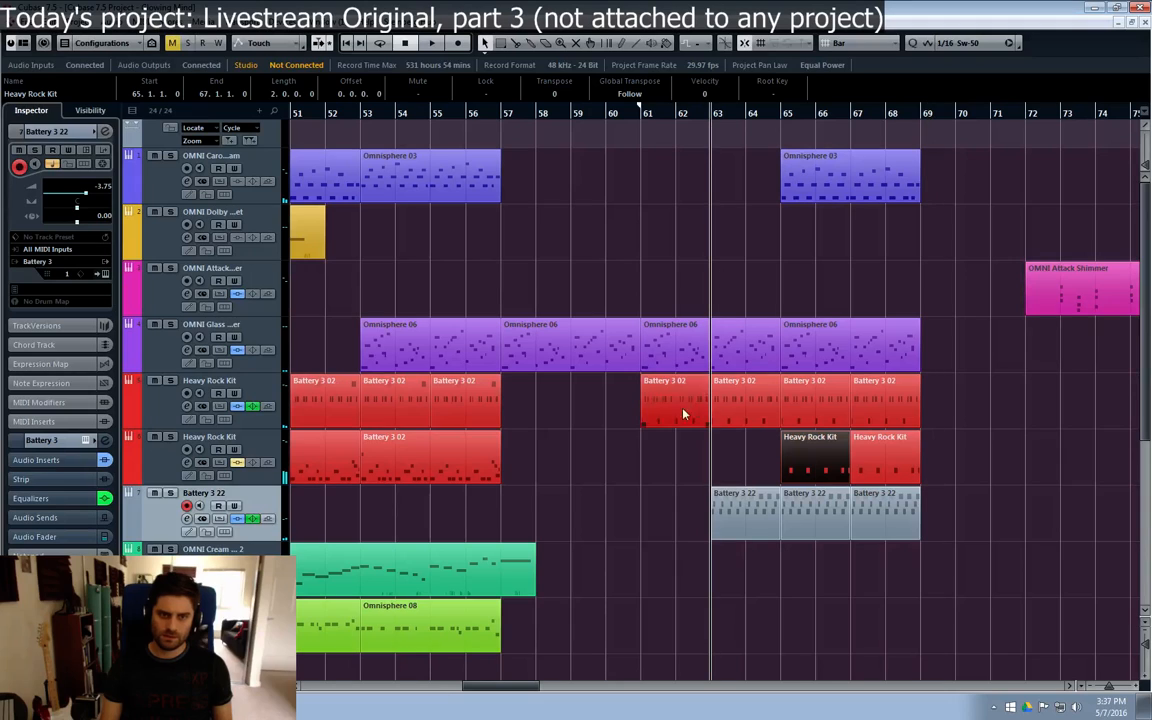
pyautogui.click(508, 118)
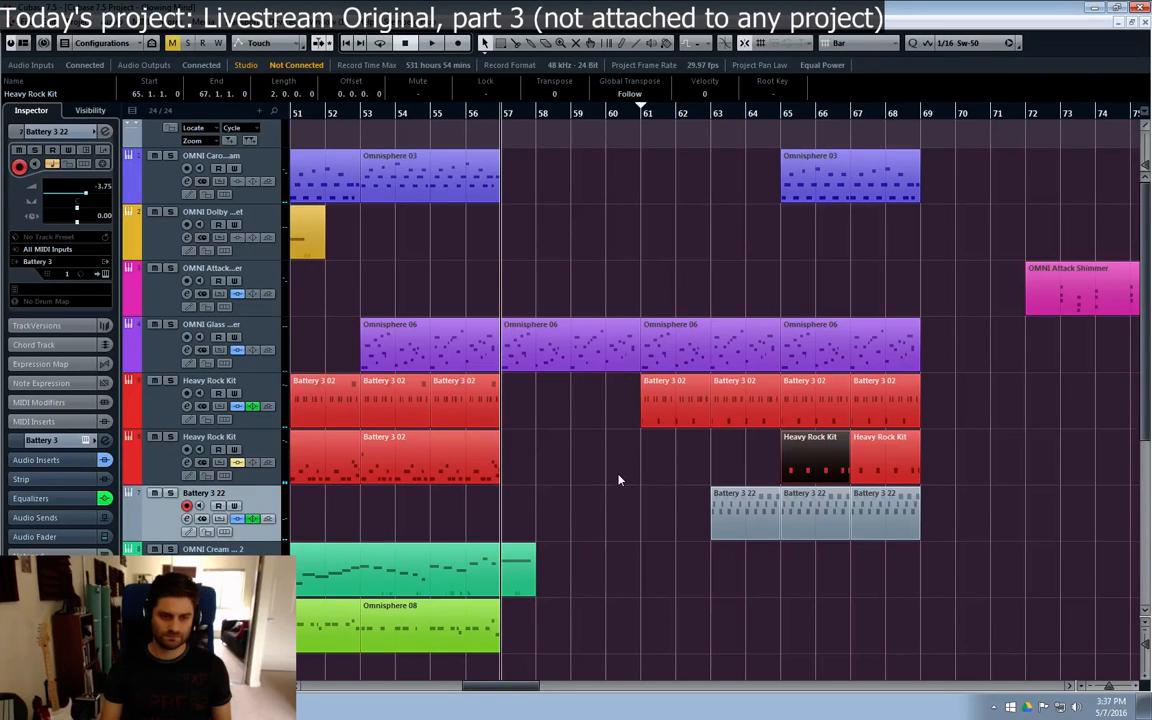
pyautogui.click(430, 113)
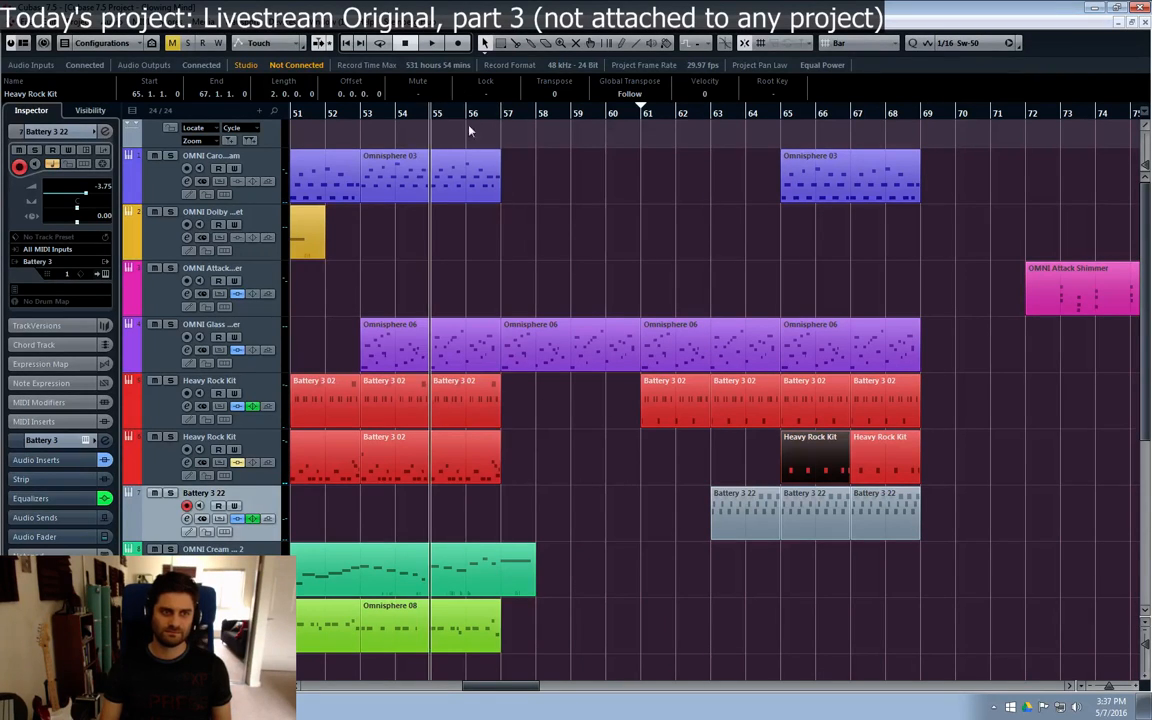
pyautogui.press('space')
pyautogui.click(618, 281)
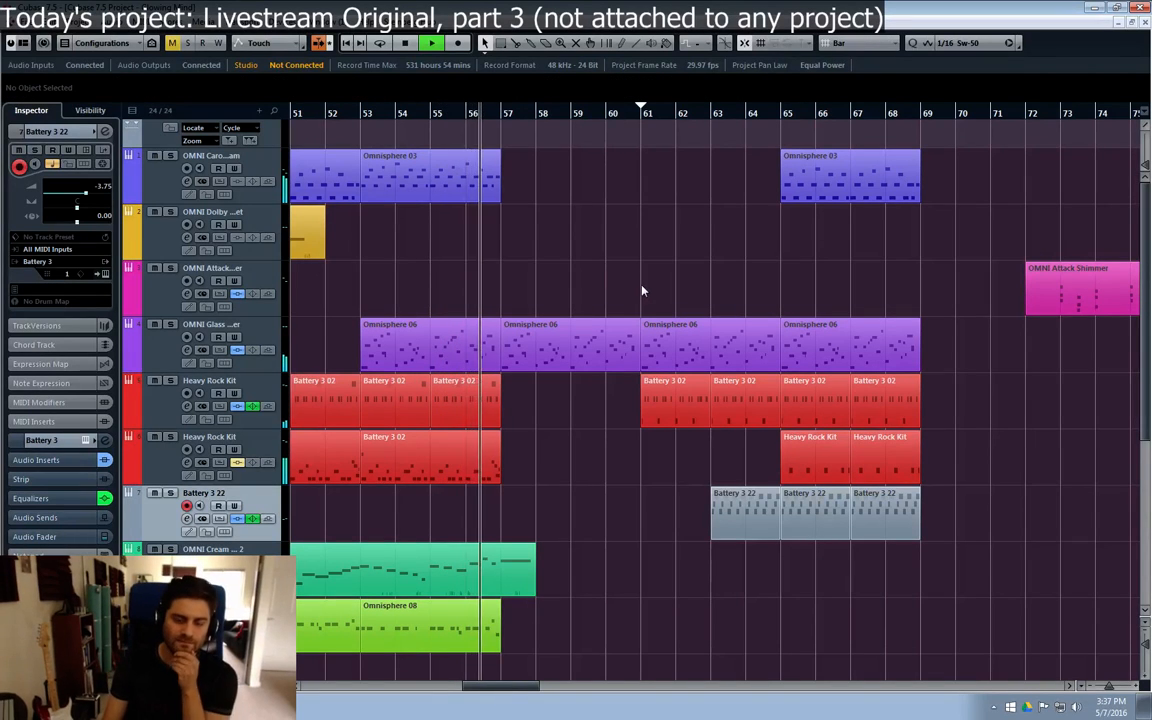
# Step: Mute the two Heavy Rock Kit parts at bars 65 to 69 as a listening test and delete both
pyautogui.press('7')
pyautogui.click(816, 466)
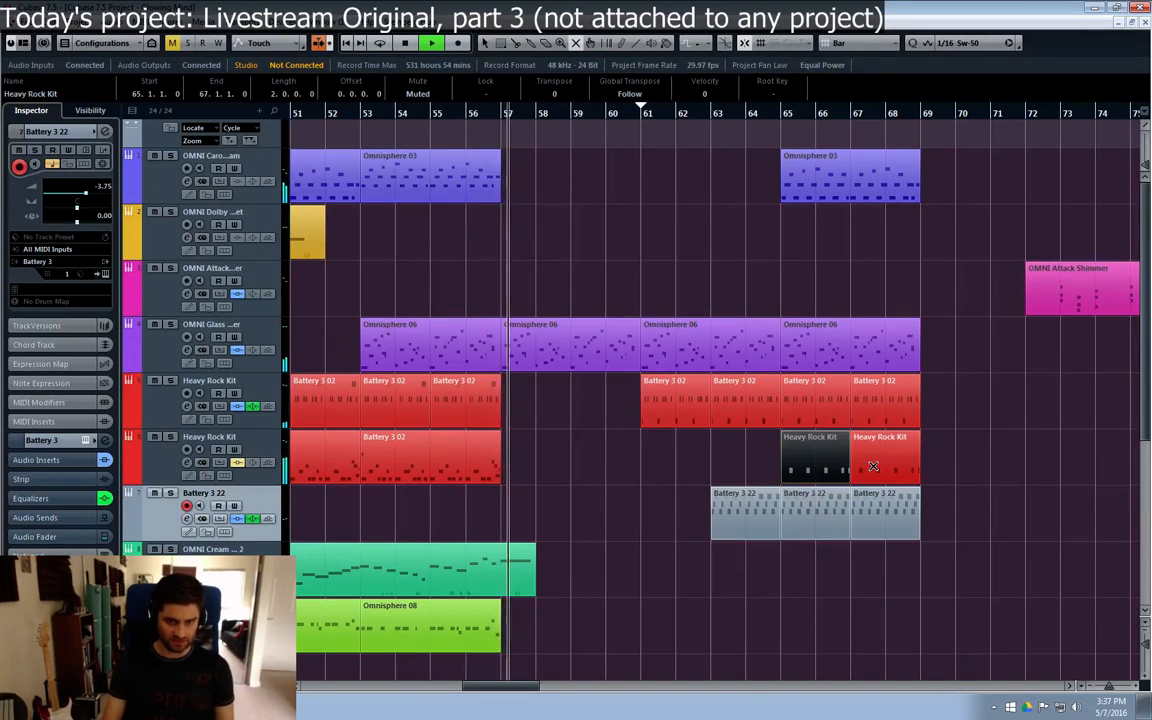
pyautogui.click(873, 466)
pyautogui.press('1')
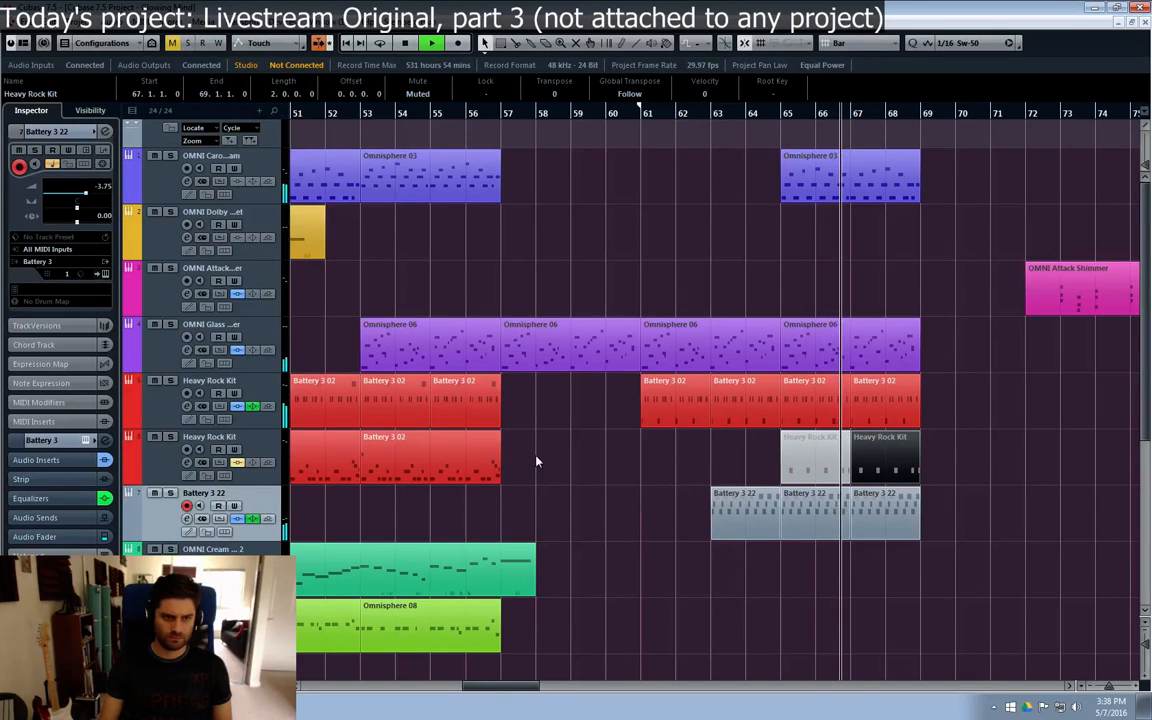
pyautogui.moveTo(952, 462); pyautogui.dragTo(748, 474)
pyautogui.press('Delete')
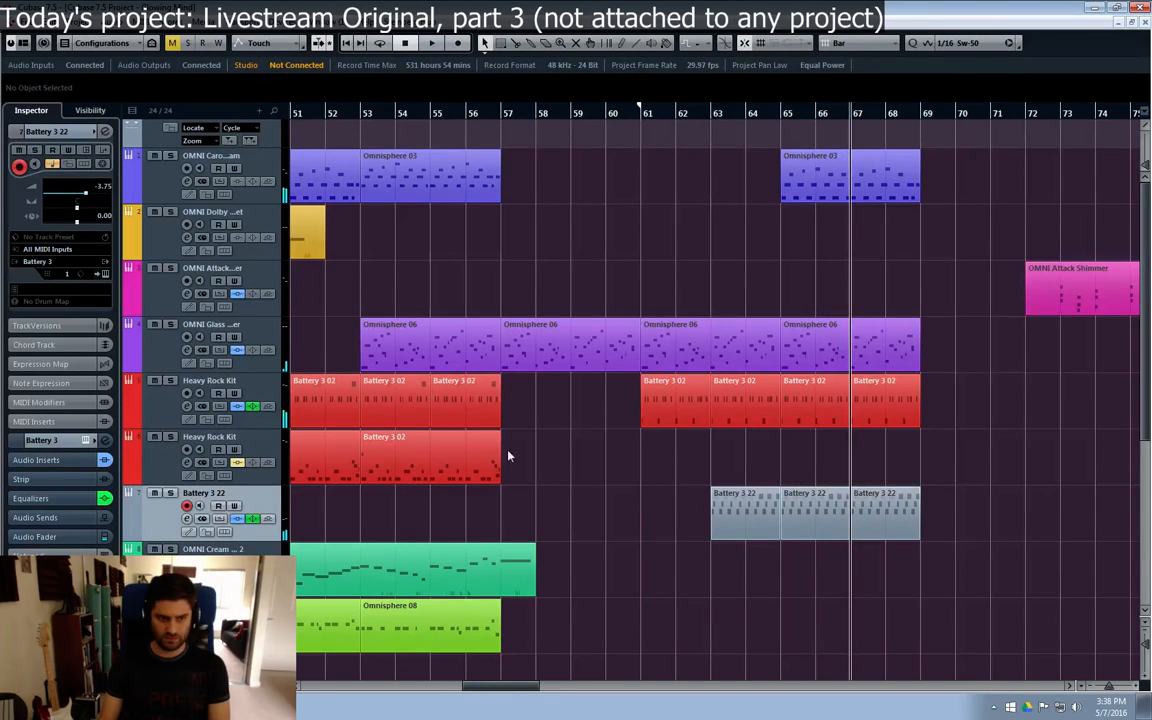
# Step: Copy the Battery 3 02 part at bar 53 on the second Heavy Rock Kit track to bar 65
pyautogui.click(476, 460)
pyautogui.hotkey('ctrl', 'd')
pyautogui.moveTo(617, 476); pyautogui.dragTo(896, 470)
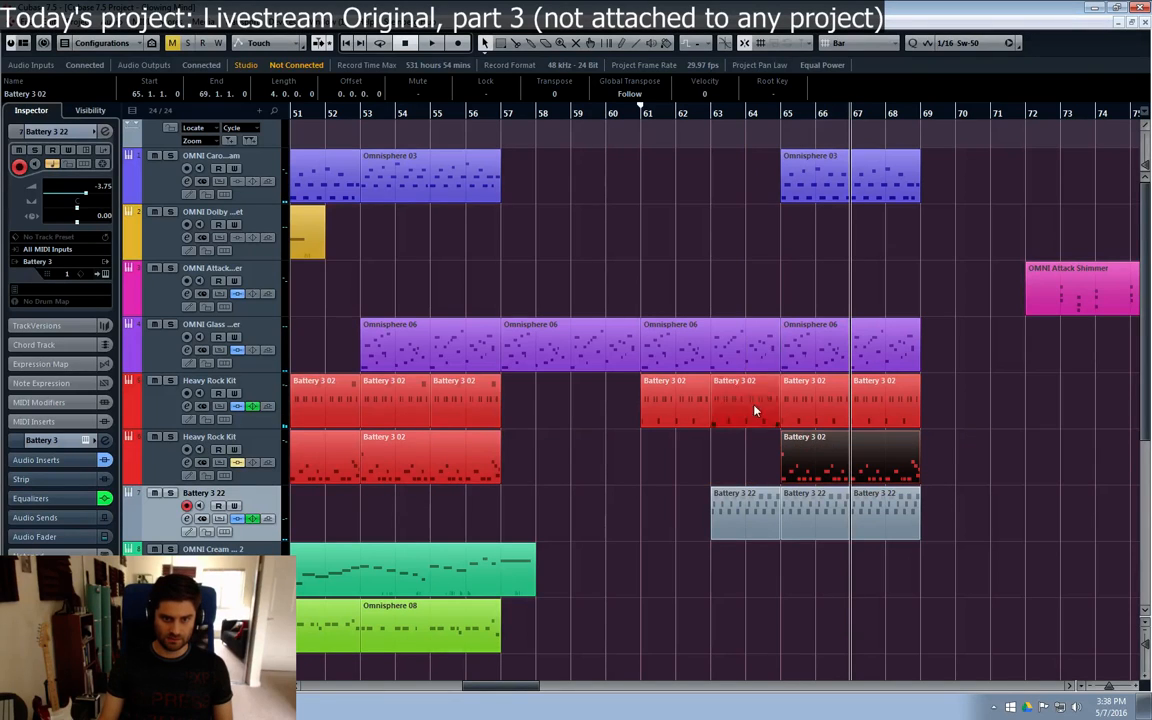
# Step: Play back from bar 57 to hear the copied drum part at bar 65 in context
pyautogui.click(510, 116)
pyautogui.press('space')
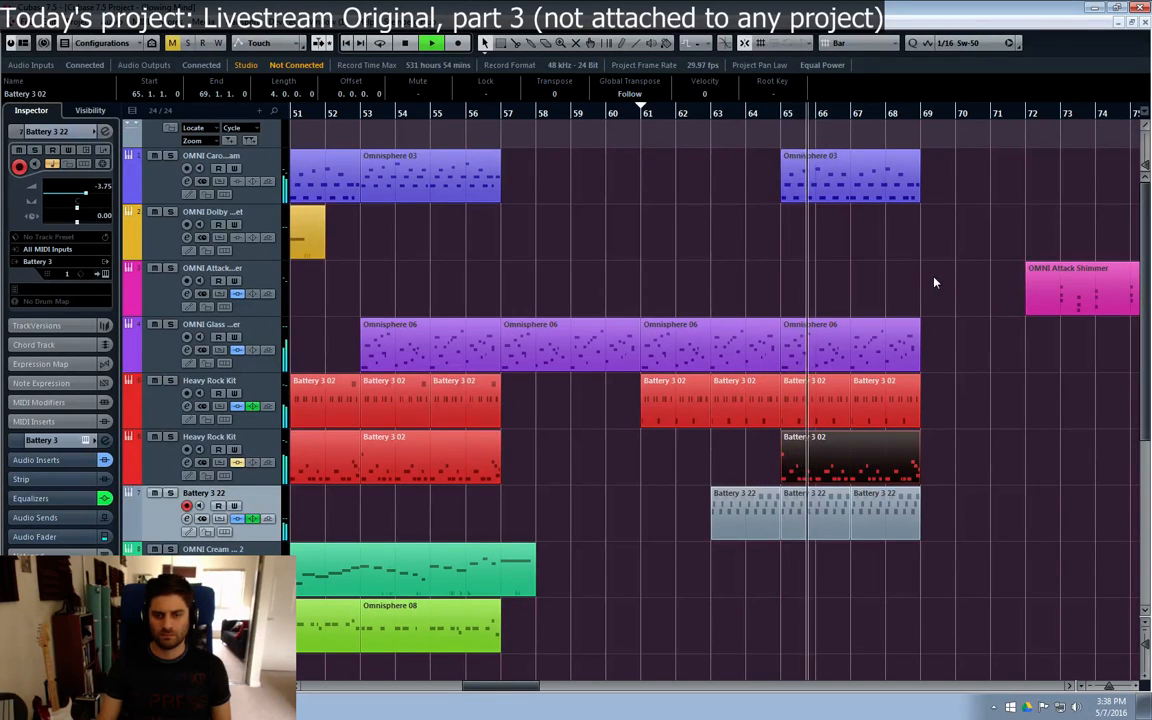
pyautogui.click(968, 417)
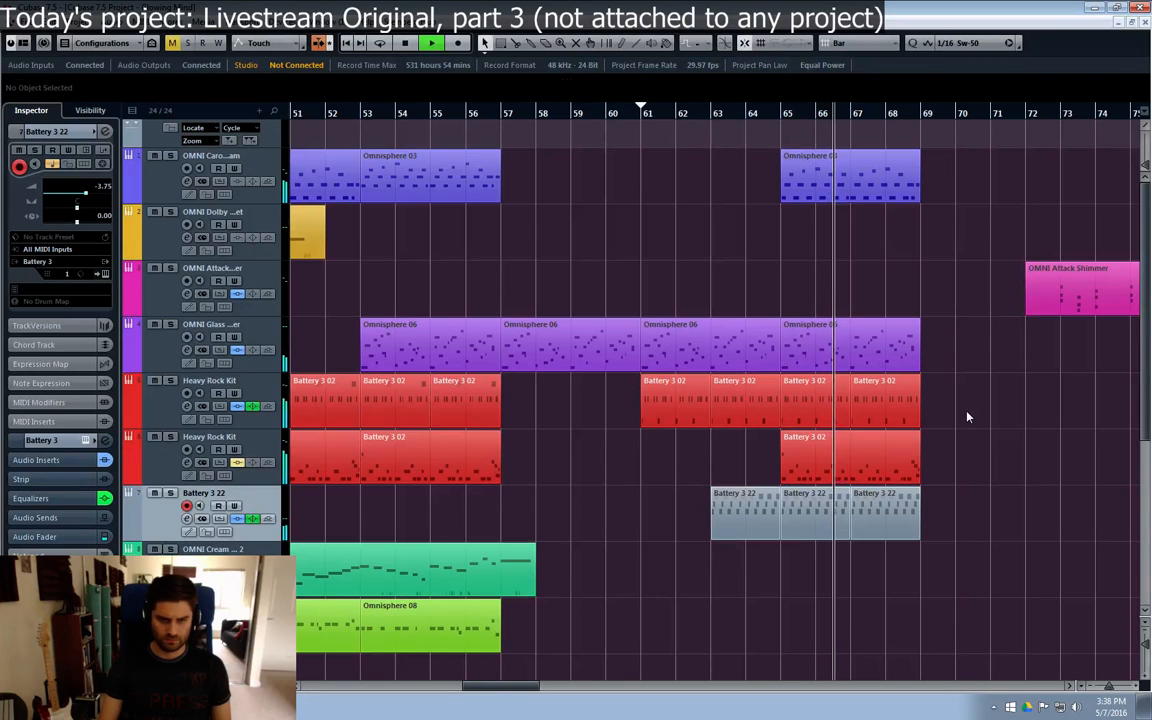
# Step: Mute the Omnisphere 03 part at bars 65 to 69
pyautogui.press('7')
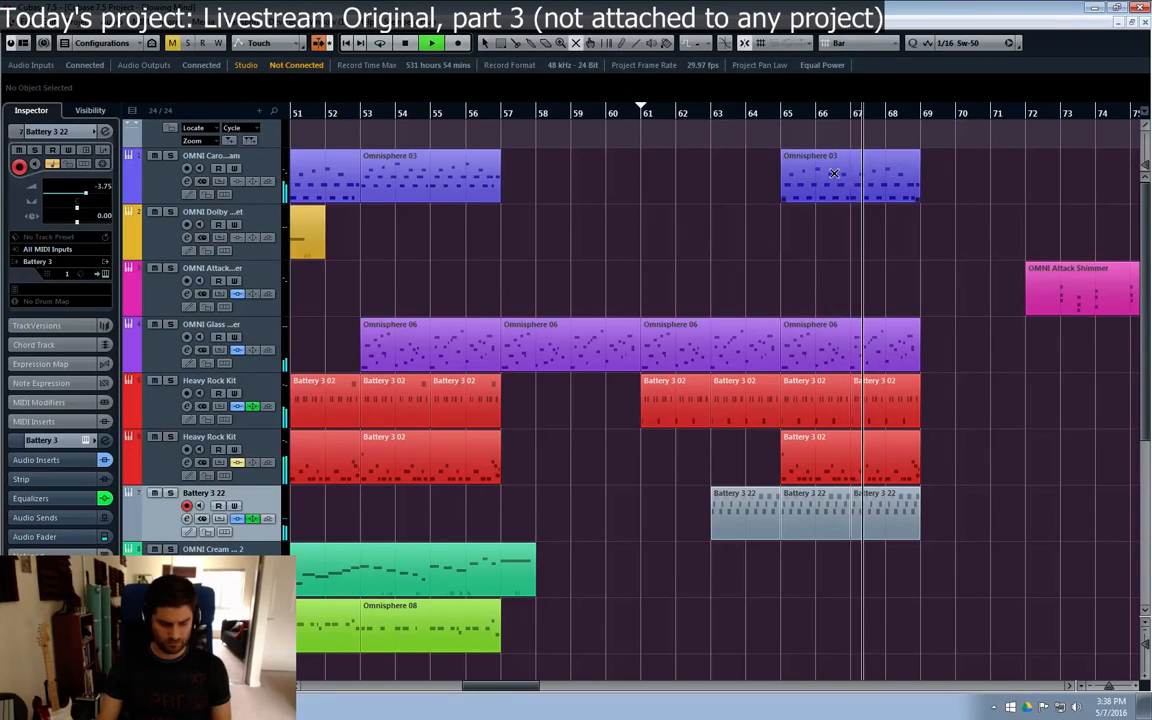
pyautogui.click(833, 173)
pyautogui.press('1')
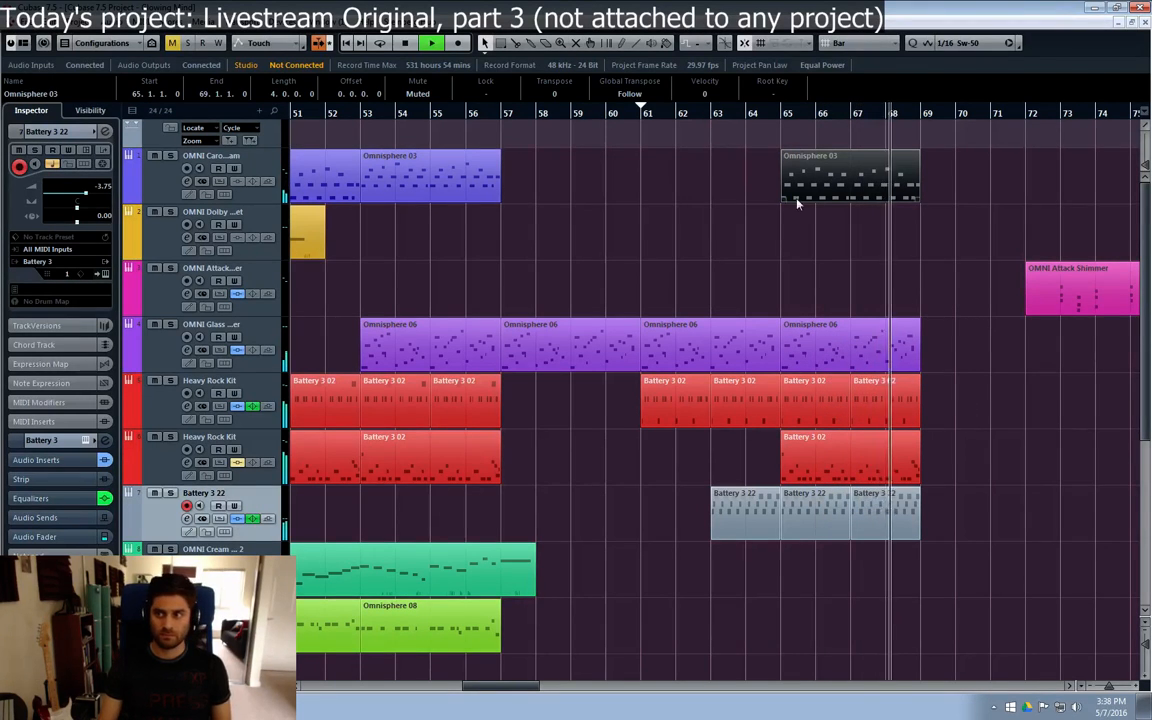
# Step: Play back from bar 60 and look over all tracks in bars 61 to 69
pyautogui.click(609, 128)
pyautogui.click(912, 297)
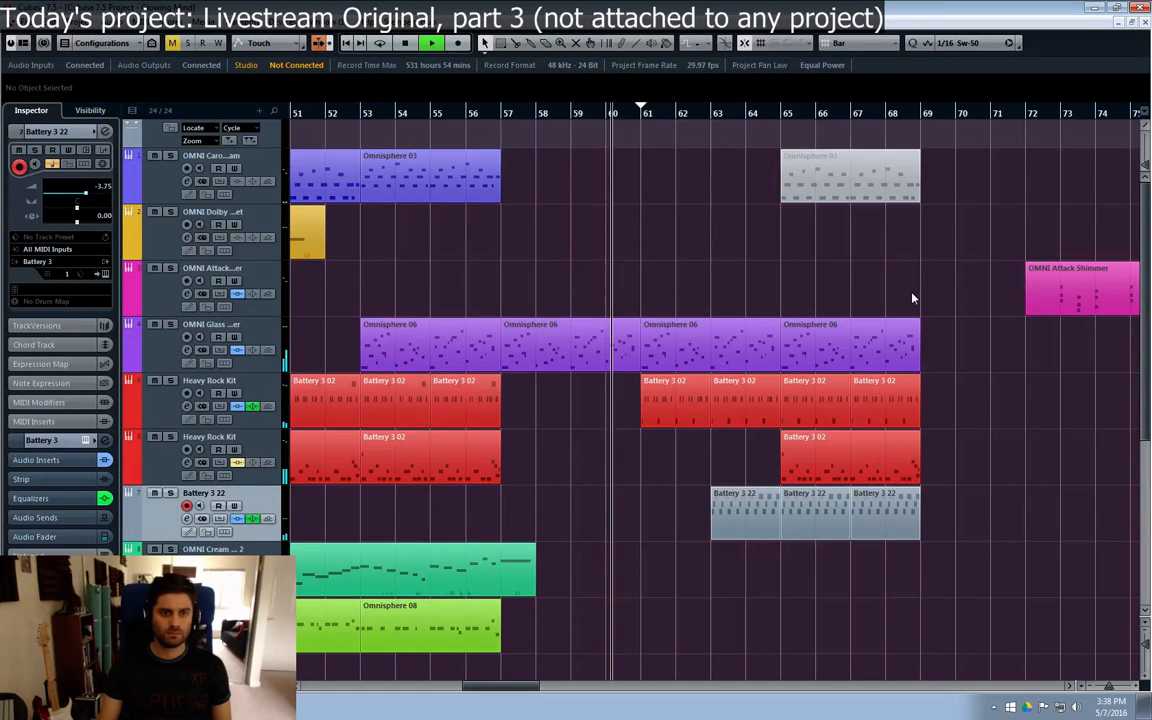
pyautogui.scroll(-5, 912, 297)
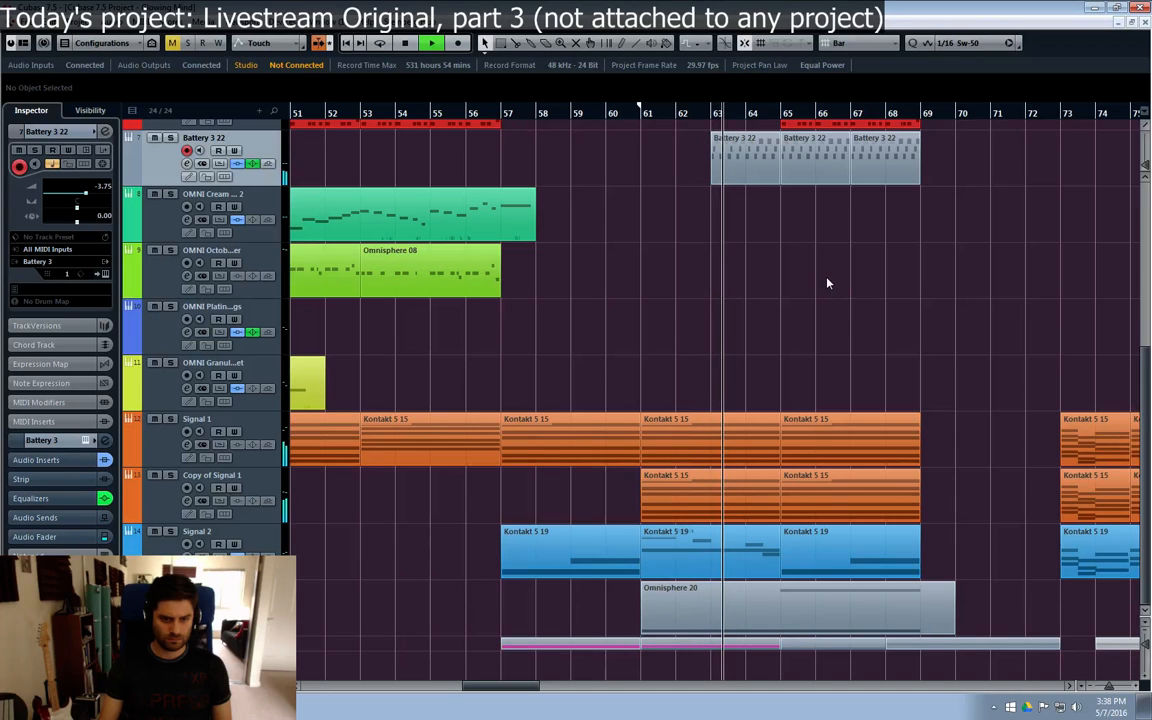
pyautogui.scroll(4, 900, 303)
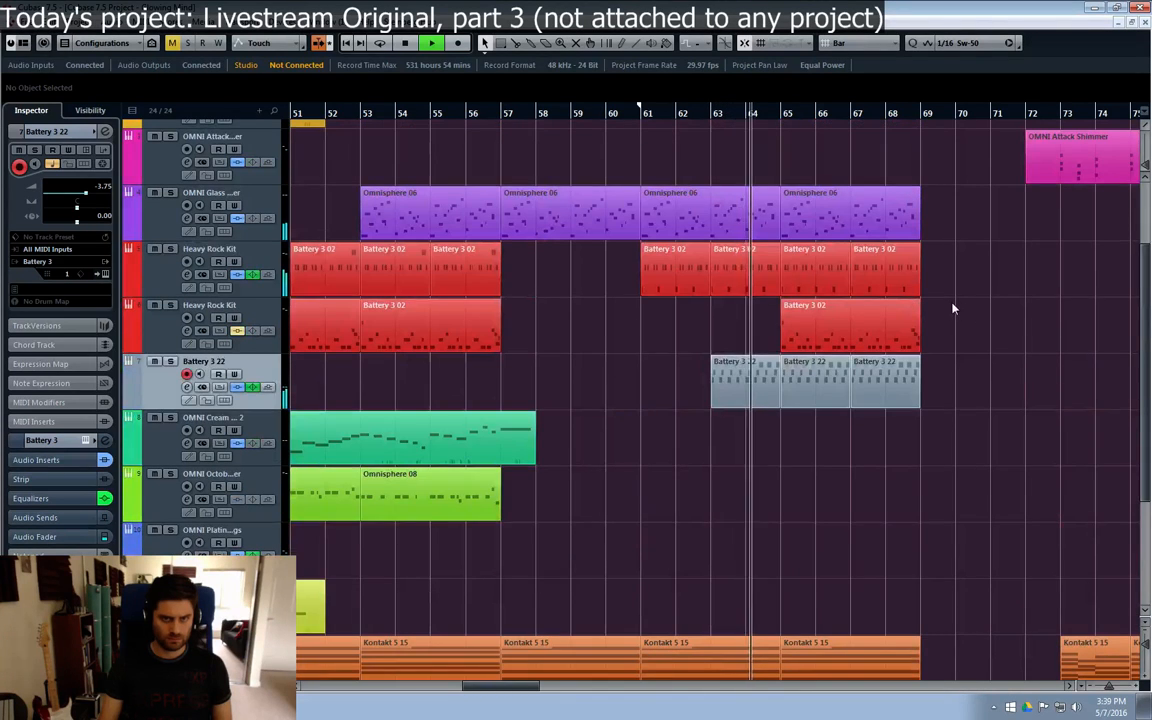
pyautogui.scroll(2, 952, 309)
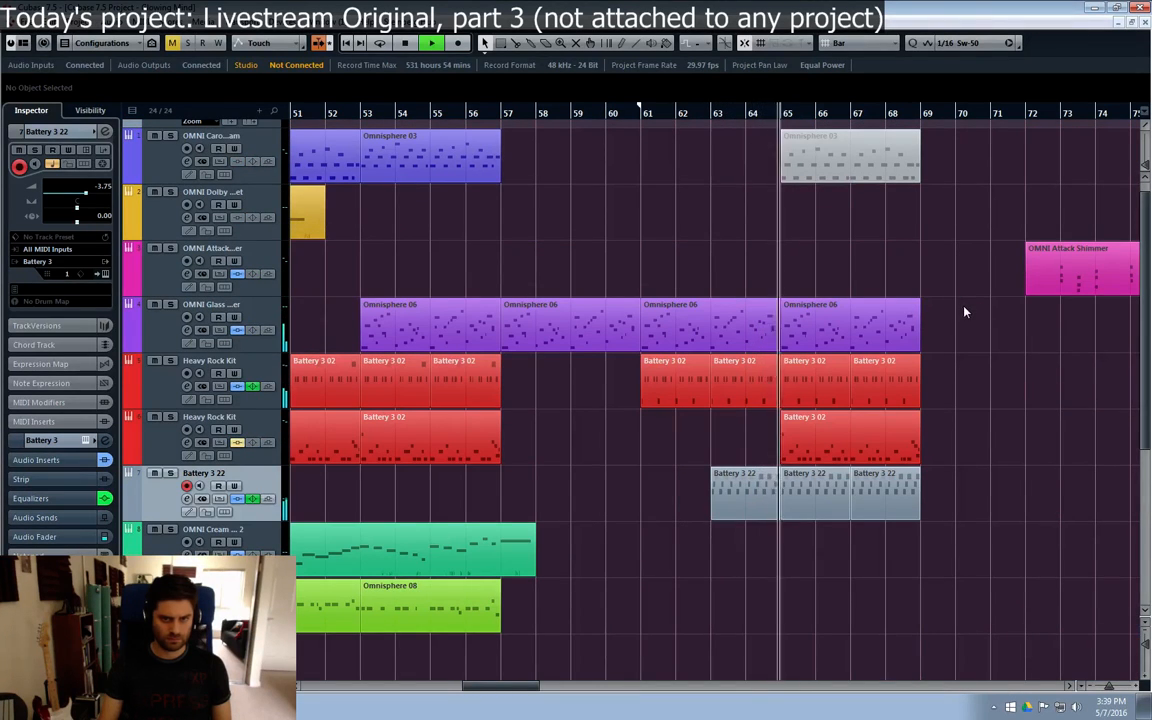
# Step: Mute the opening C#2 note in the second Heavy Rock Kit track's Battery 3 02 part at bar 65
pyautogui.doubleClick(812, 442)
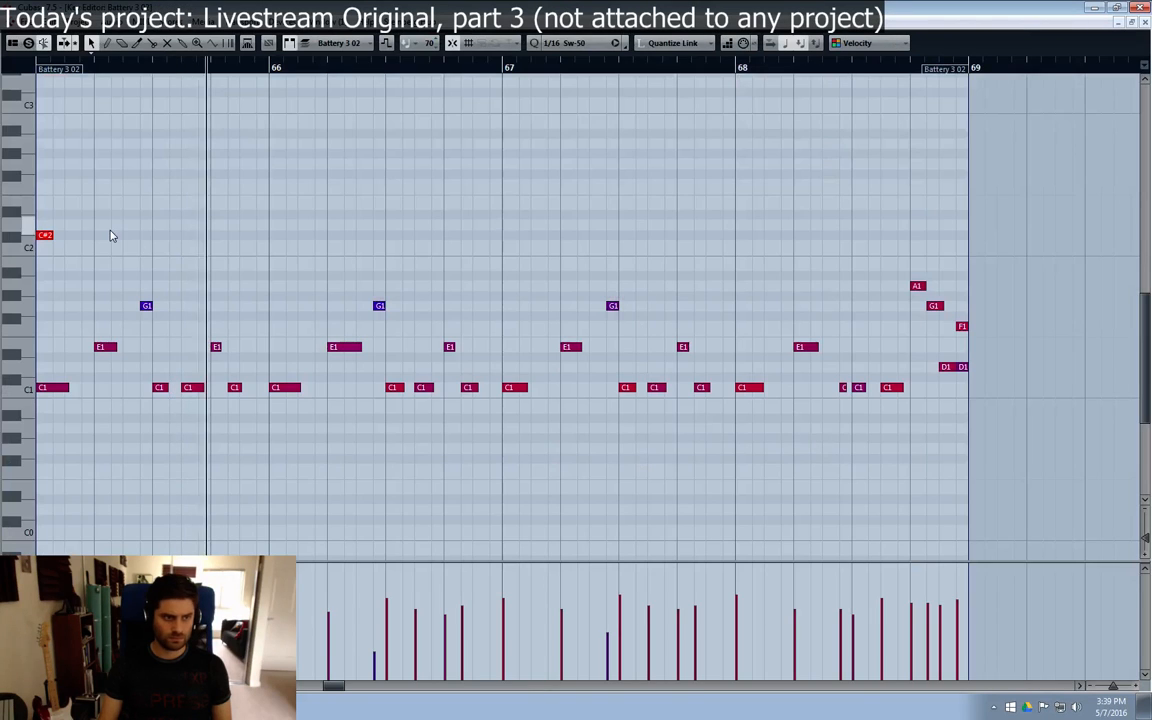
pyautogui.press('7')
pyautogui.moveTo(80, 190); pyautogui.dragTo(32, 255)
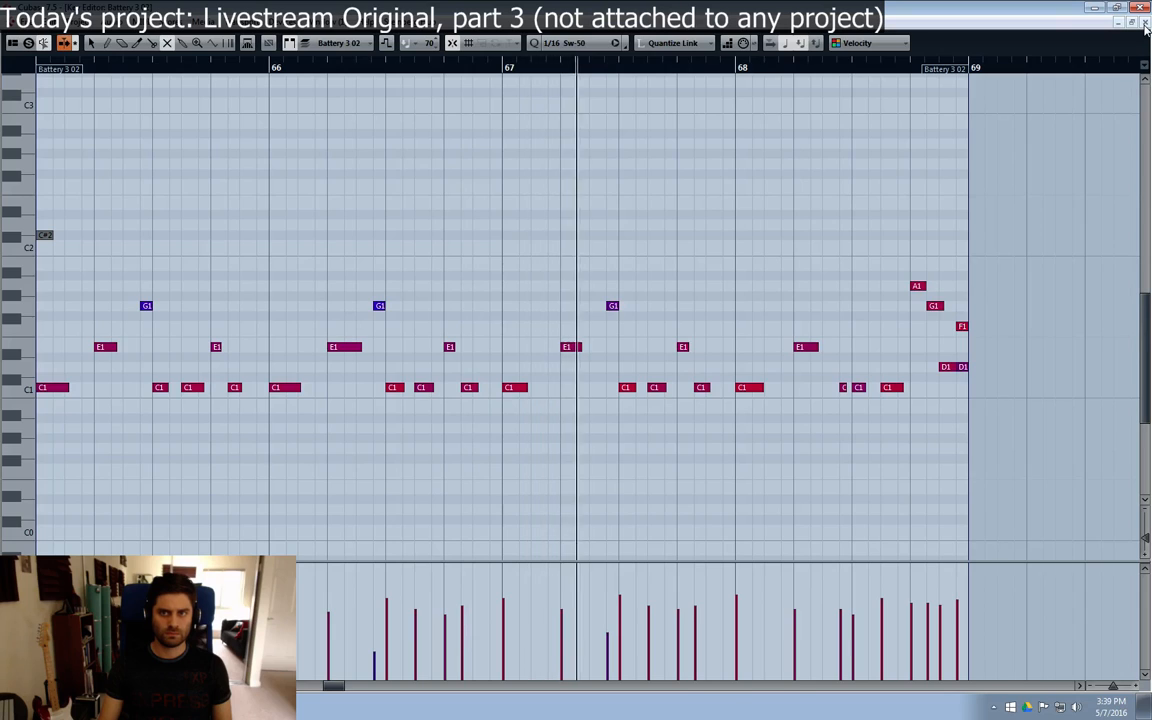
pyautogui.click(1146, 27)
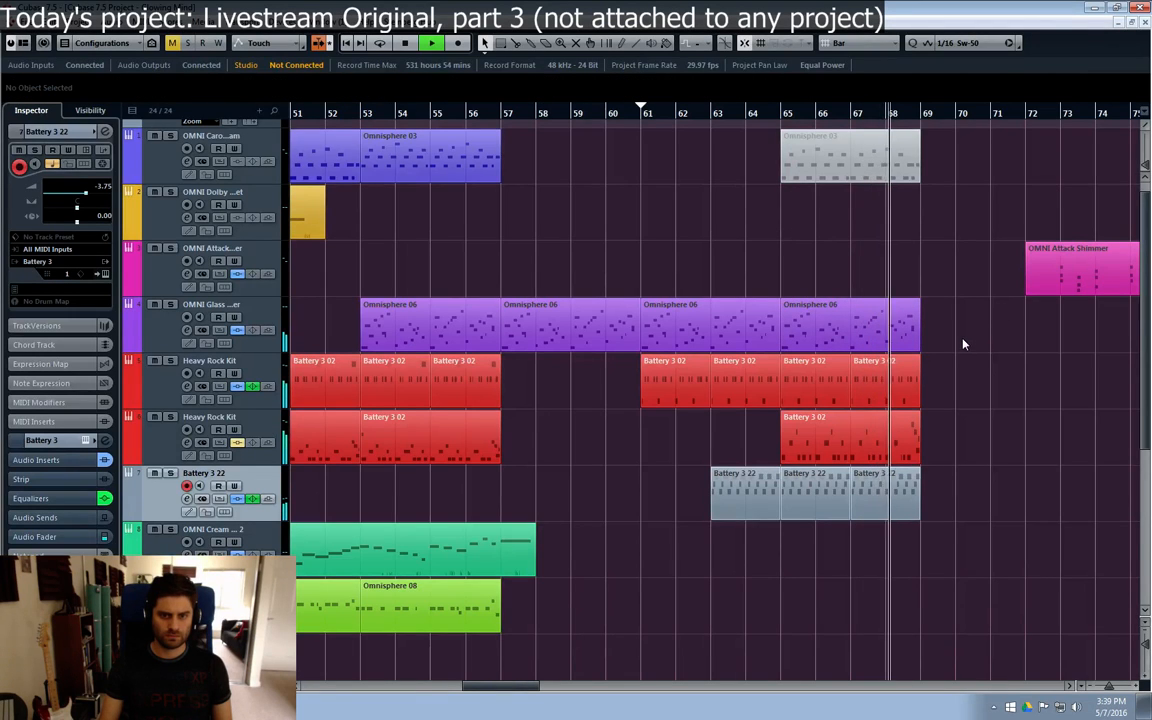
# Step: Mute the C1 notes in the first Heavy Rock Kit track's Battery 3 02 parts at bars 65 and 67
pyautogui.doubleClick(805, 378)
pyautogui.moveTo(419, 362); pyautogui.dragTo(47, 408)
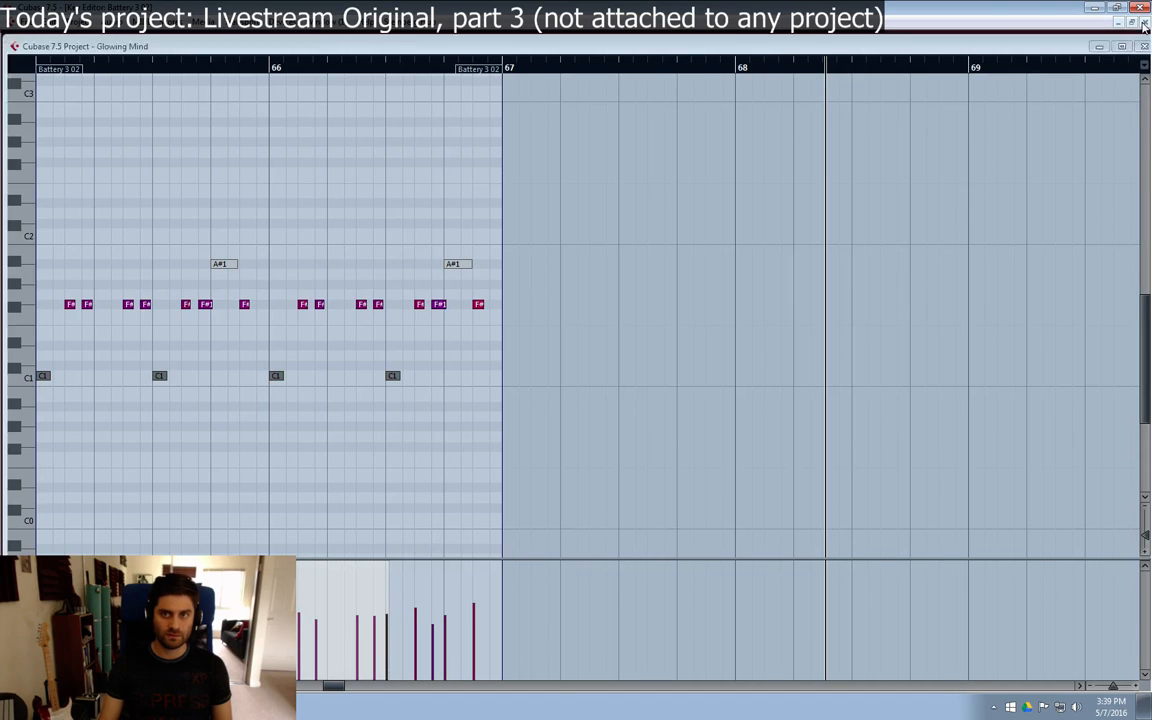
pyautogui.click(1145, 22)
pyautogui.doubleClick(795, 390)
pyautogui.moveTo(437, 344); pyautogui.dragTo(44, 404)
pyautogui.click(1099, 46)
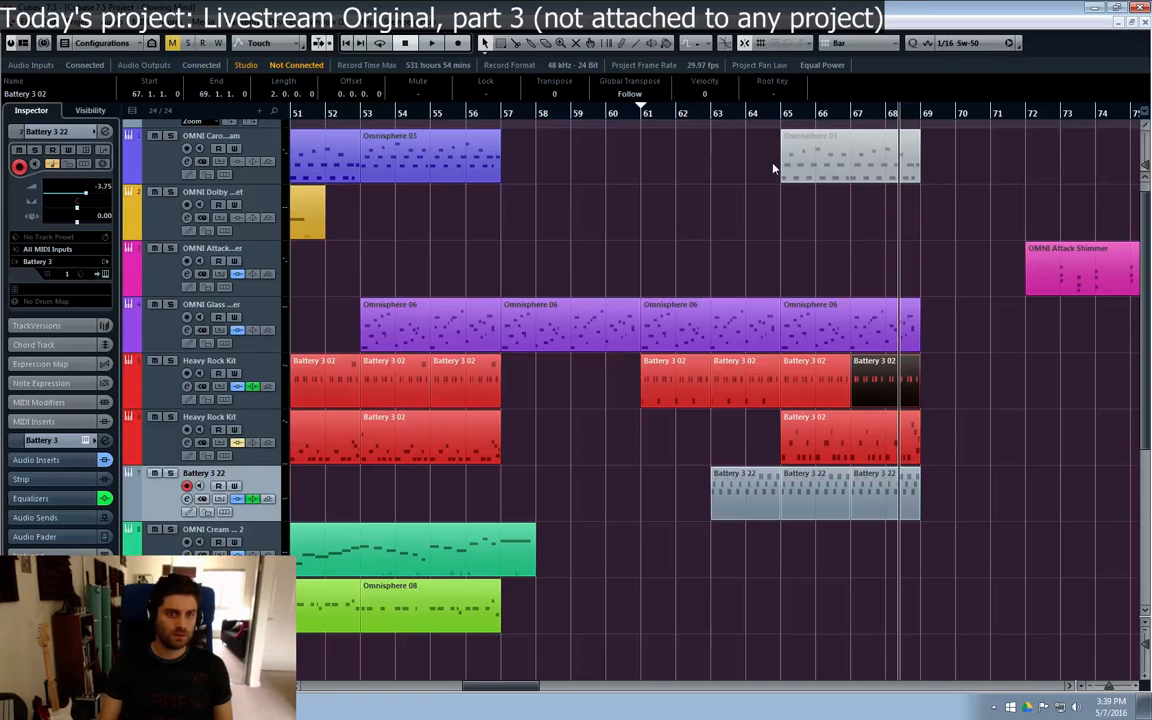
# Step: Play back from bar 57 and check the OMNI Glass Hammer channel settings while listening
pyautogui.click(646, 115)
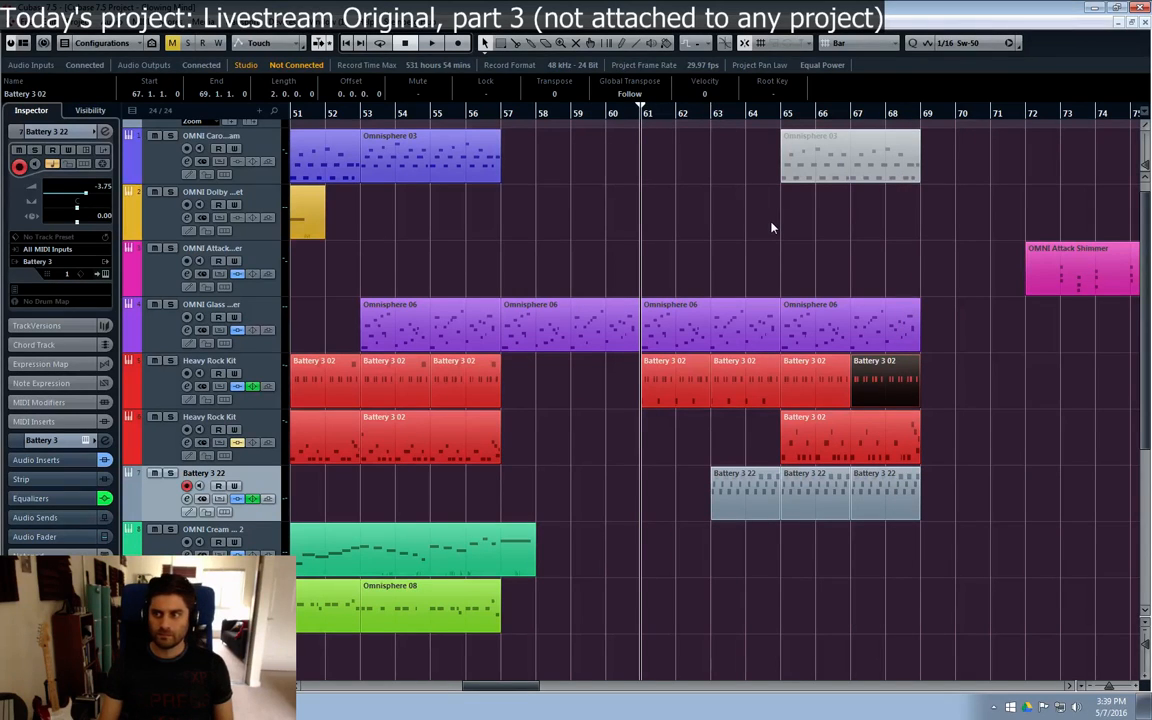
pyautogui.click(507, 120)
pyautogui.press('space')
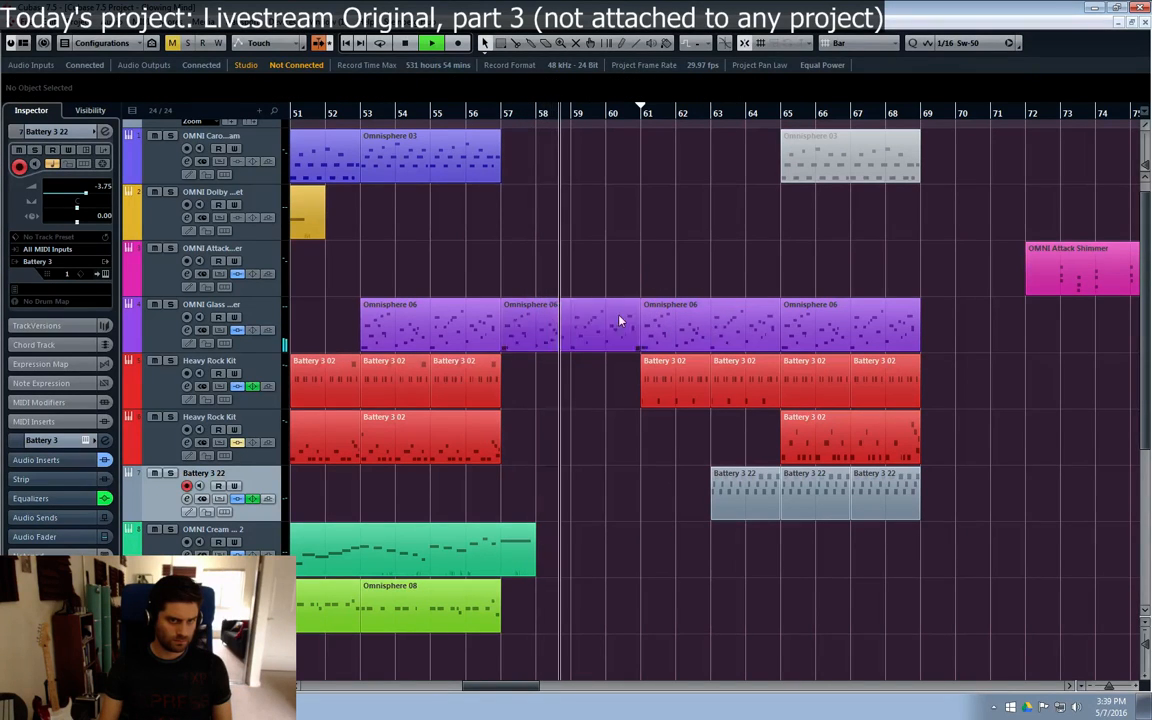
pyautogui.click(157, 342)
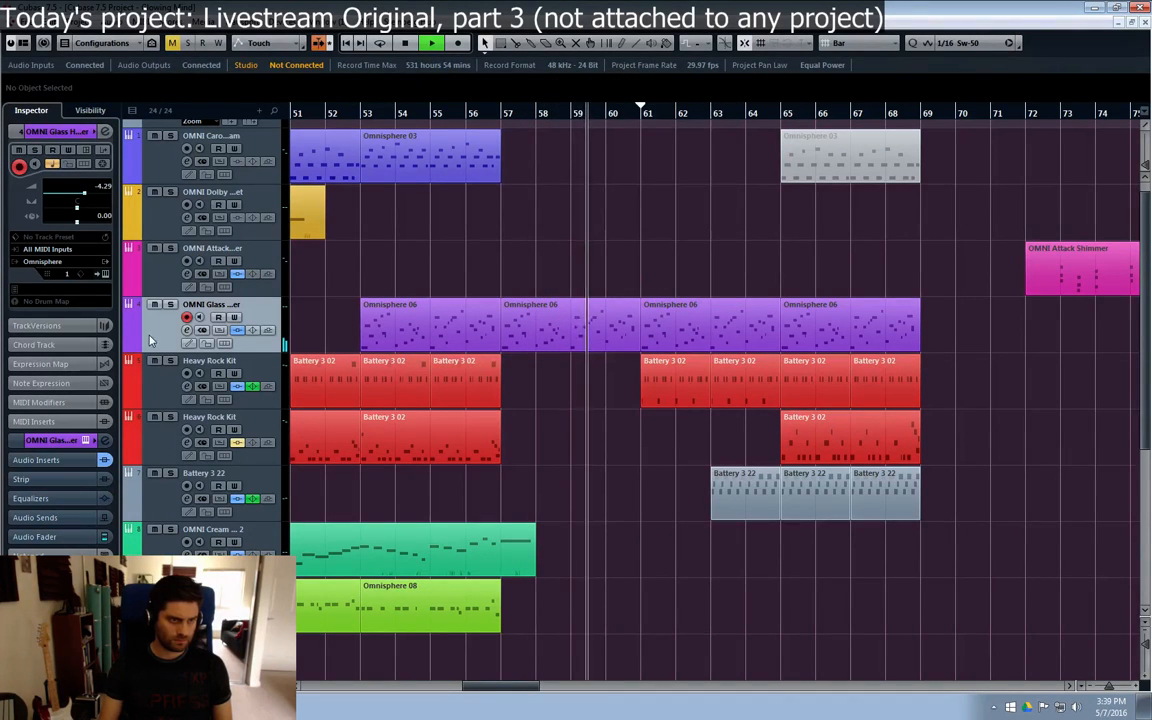
pyautogui.click(128, 346)
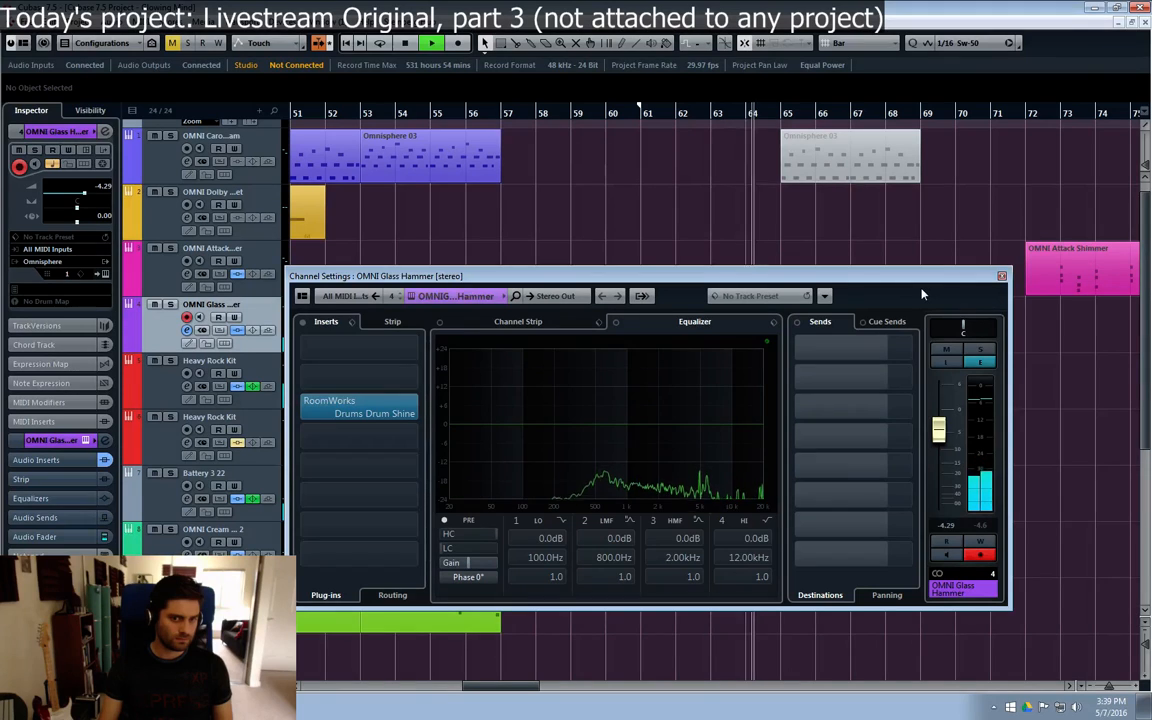
pyautogui.click(1002, 279)
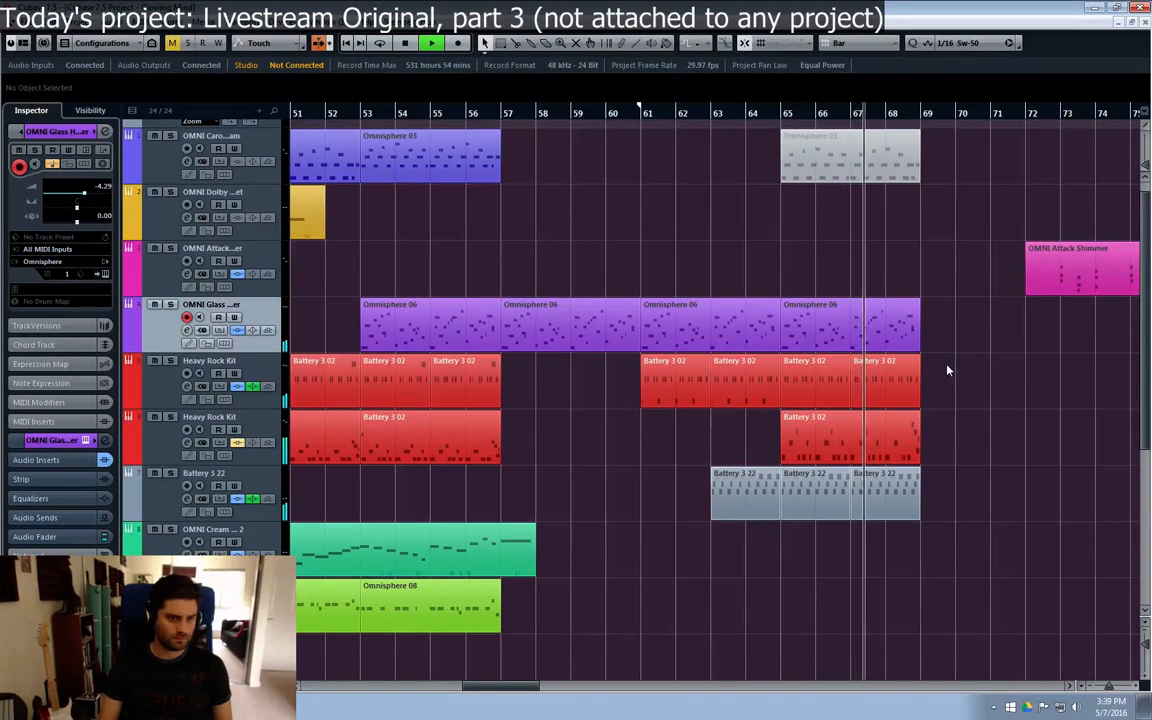
# Step: Copy the green Omnisphere 08 part from bar 53 to bar 65 and inspect its notes in the Key Editor
pyautogui.click(437, 617)
pyautogui.moveTo(437, 617); pyautogui.dragTo(858, 615)
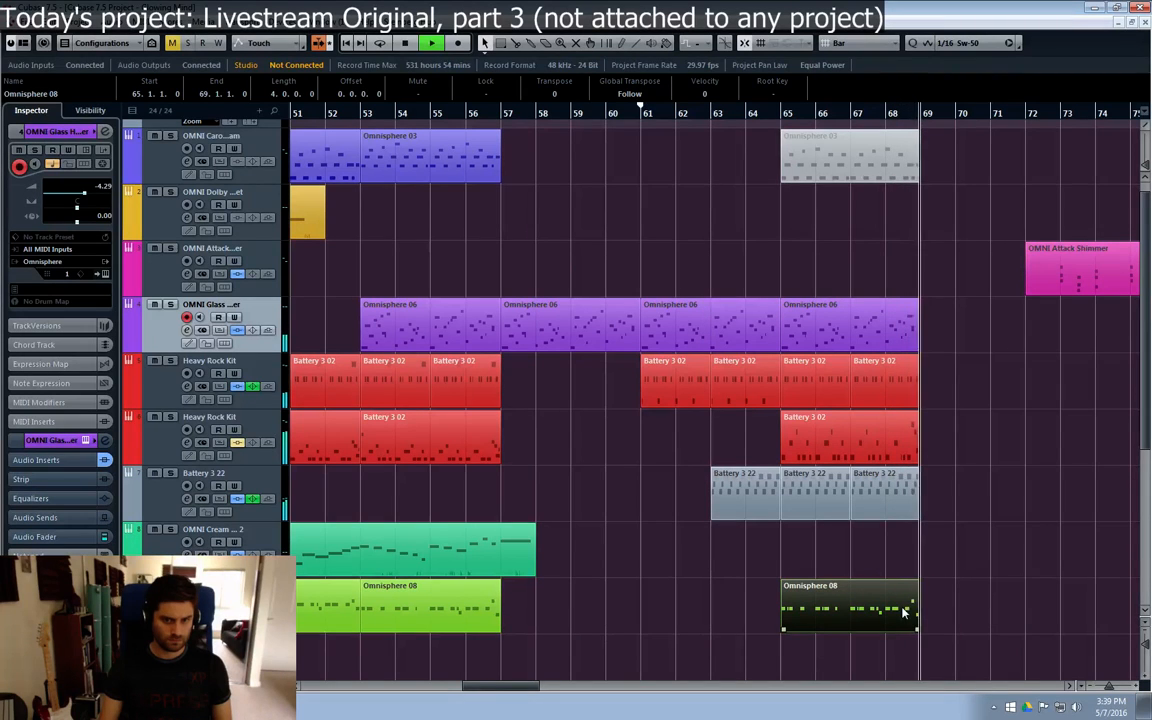
pyautogui.doubleClick(856, 602)
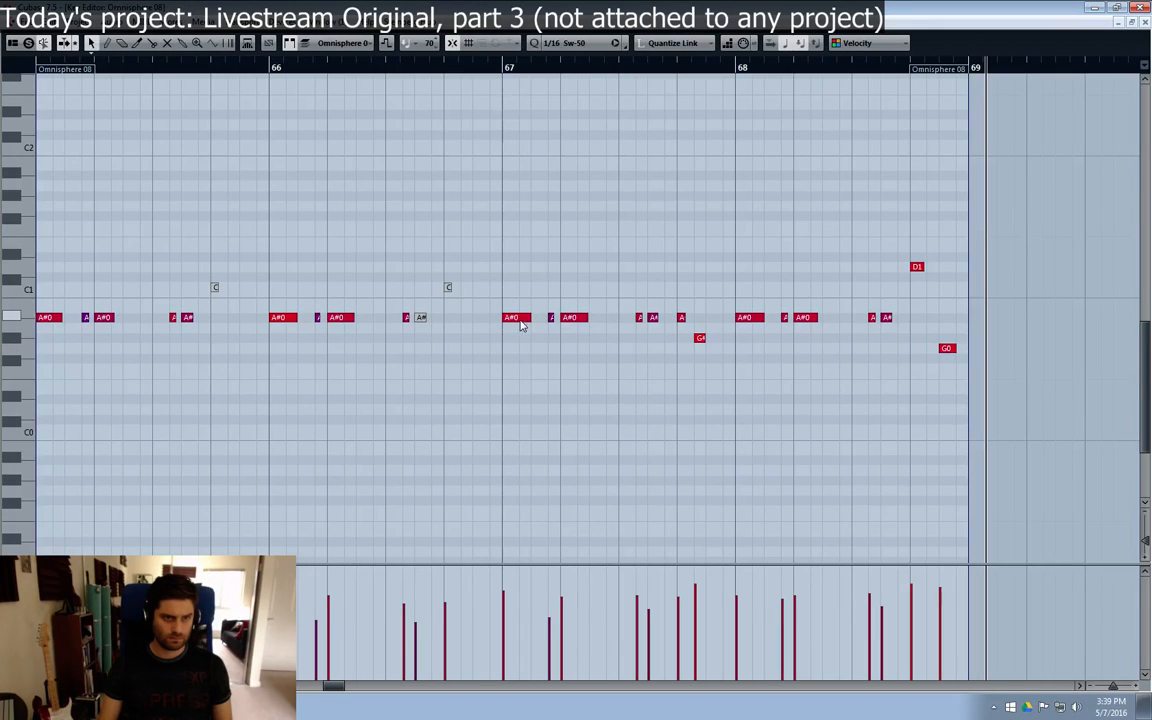
pyautogui.doubleClick(518, 320)
pyautogui.click(1132, 24)
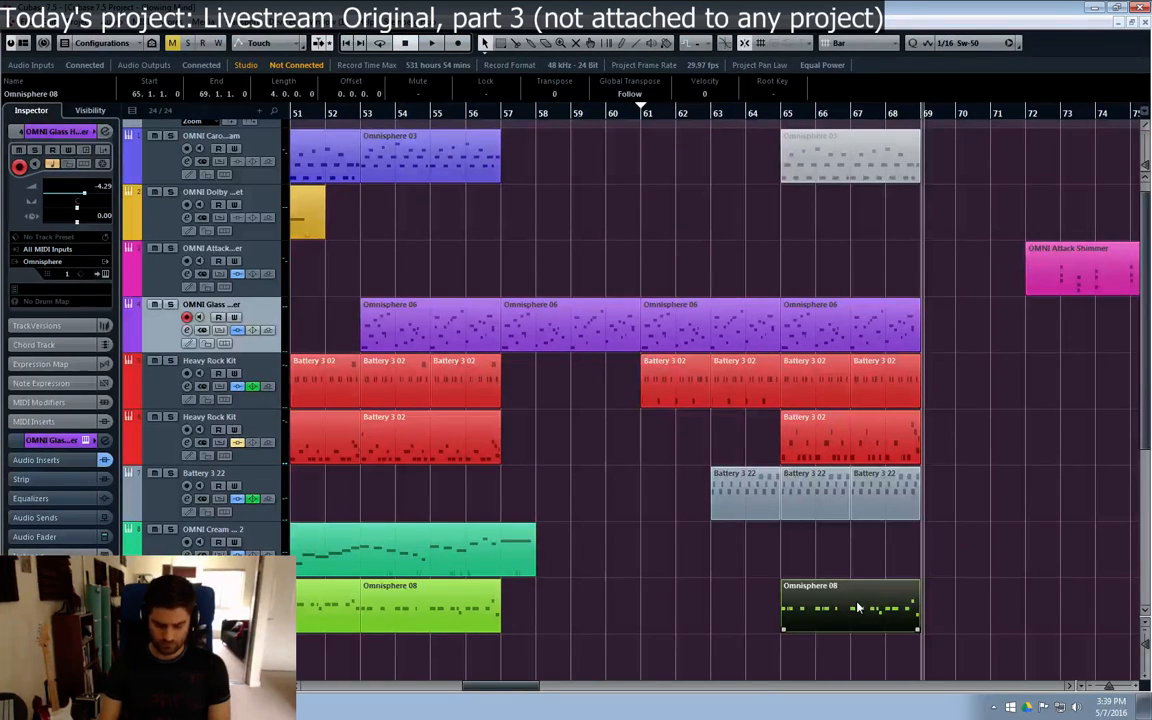
# Step: Replace the green Omnisphere 08 part at bar 65 with a copy of an earlier Omnisphere 08 part
pyautogui.press('Delete')
pyautogui.moveTo(500, 690); pyautogui.dragTo(438, 688)
pyautogui.click(432, 608)
pyautogui.click(660, 593)
pyautogui.click(777, 597)
pyautogui.hotkey('ctrl', 'd')
pyautogui.moveTo(351, 590); pyautogui.dragTo(977, 595)
pyautogui.moveTo(474, 692); pyautogui.dragTo(537, 692)
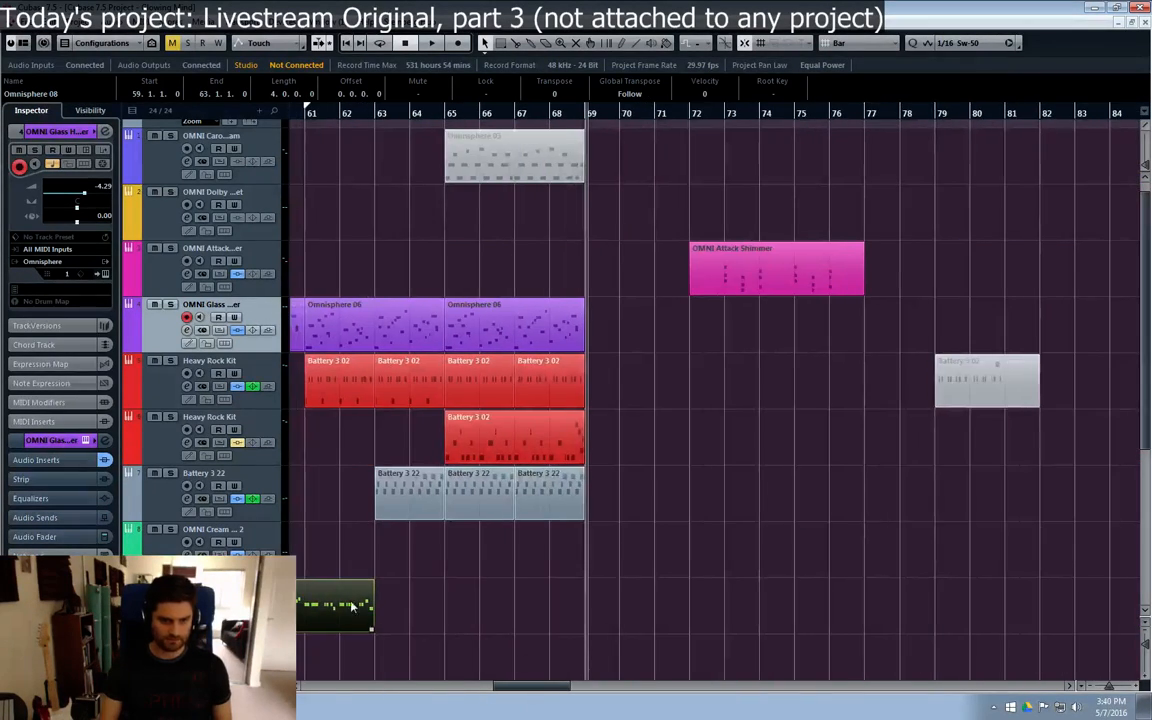
pyautogui.moveTo(365, 605); pyautogui.dragTo(575, 606)
pyautogui.moveTo(506, 687); pyautogui.dragTo(476, 688)
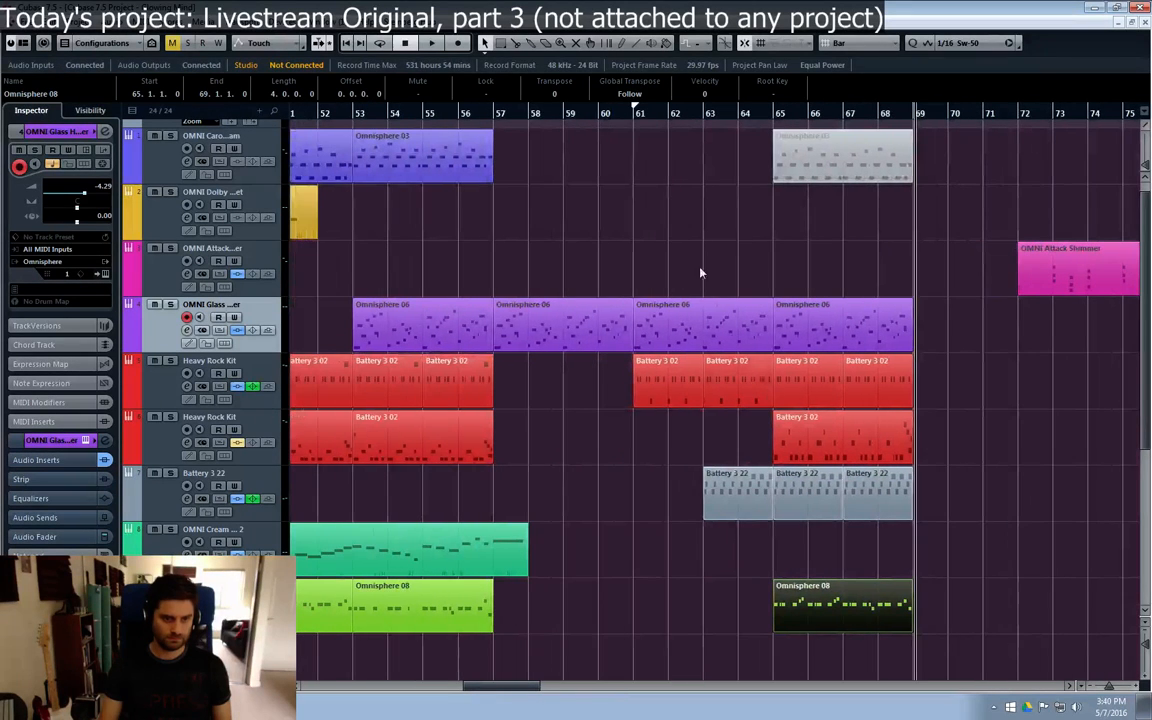
# Step: Mute the D1 and D#1 notes in bars 65 and 66 of the new green Omnisphere 08 part
pyautogui.click(499, 114)
pyautogui.doubleClick(785, 614)
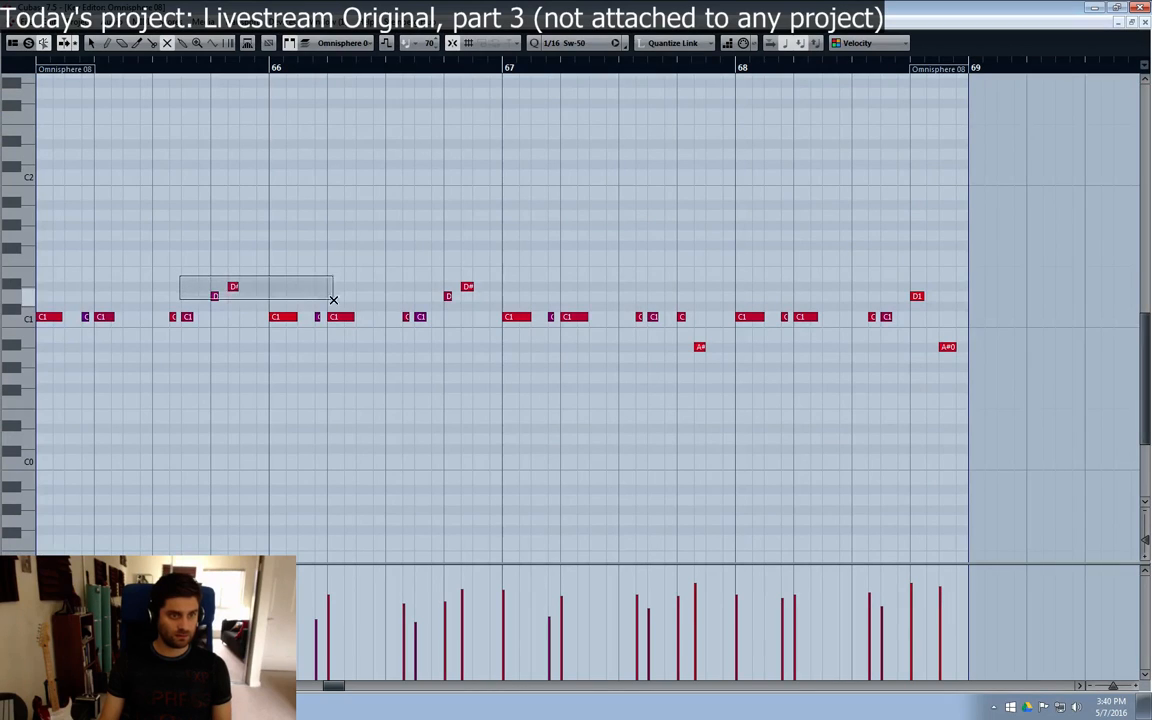
pyautogui.moveTo(333, 299); pyautogui.dragTo(478, 304)
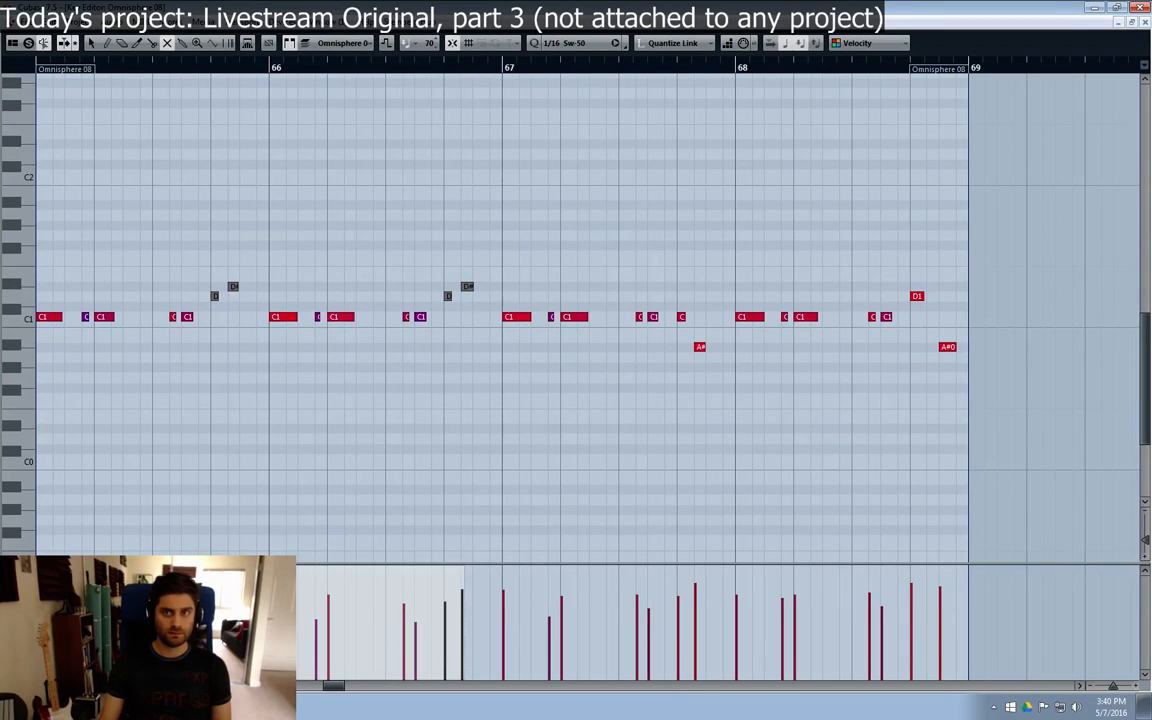
pyautogui.click(1142, 22)
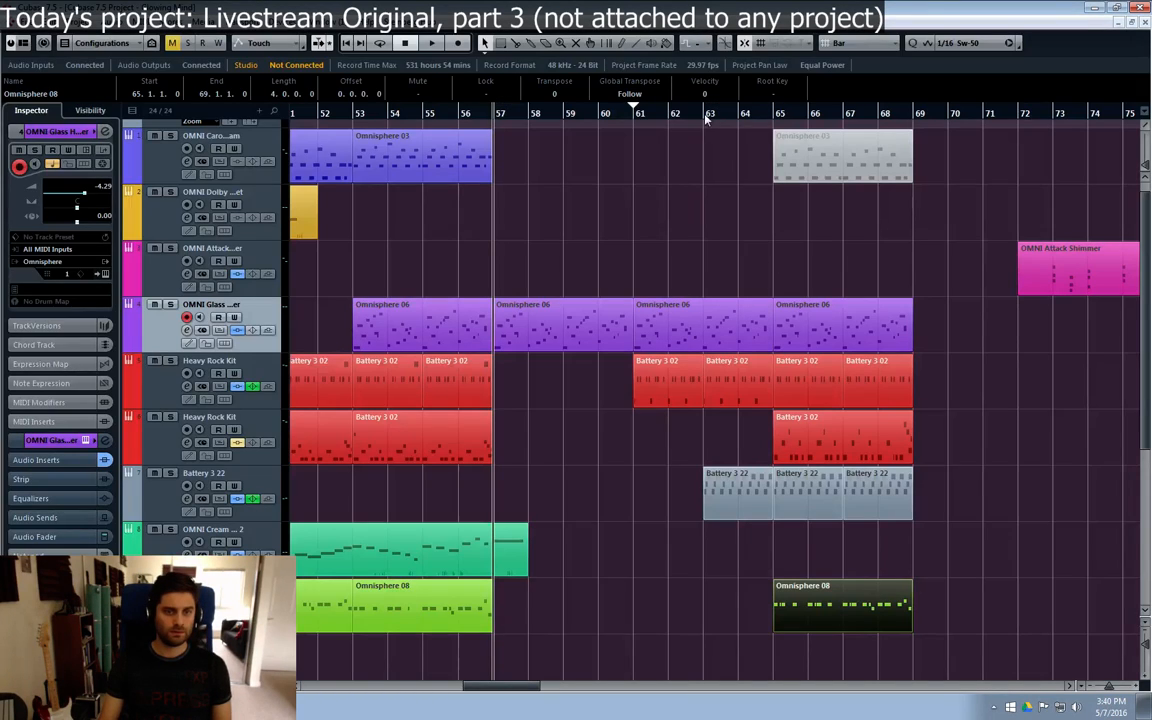
# Step: Play back the section from bar 57, and play the whole arrangement from bar 1
pyautogui.press('space')
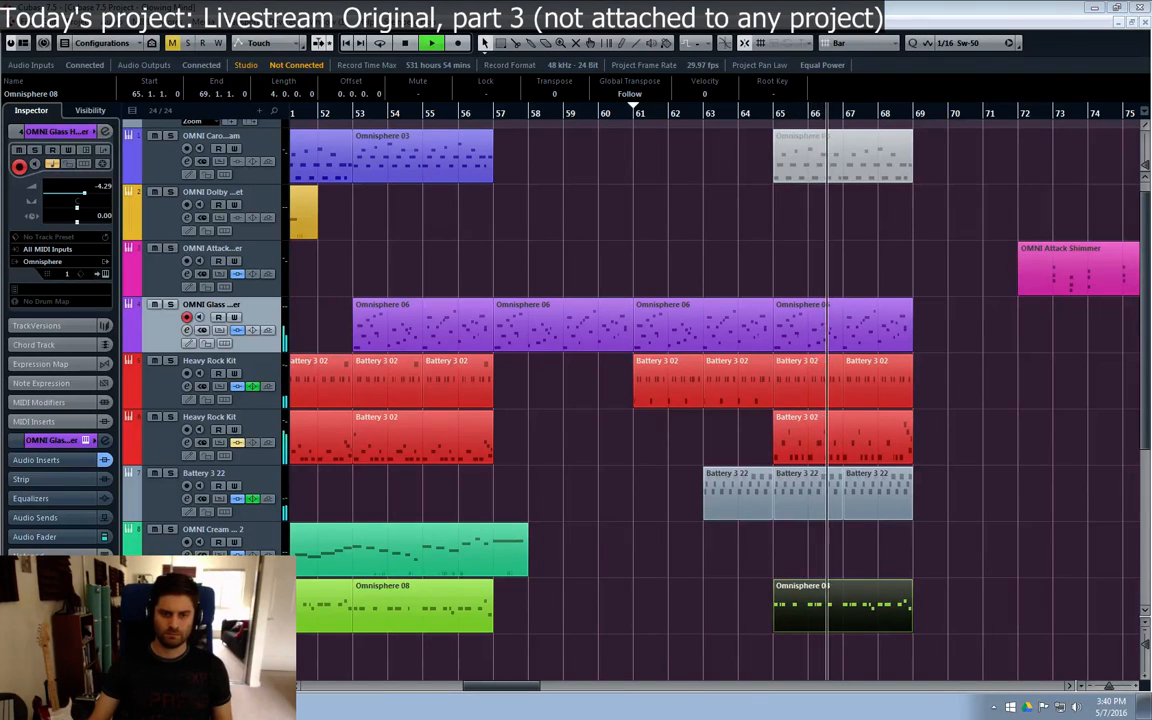
pyautogui.click(965, 415)
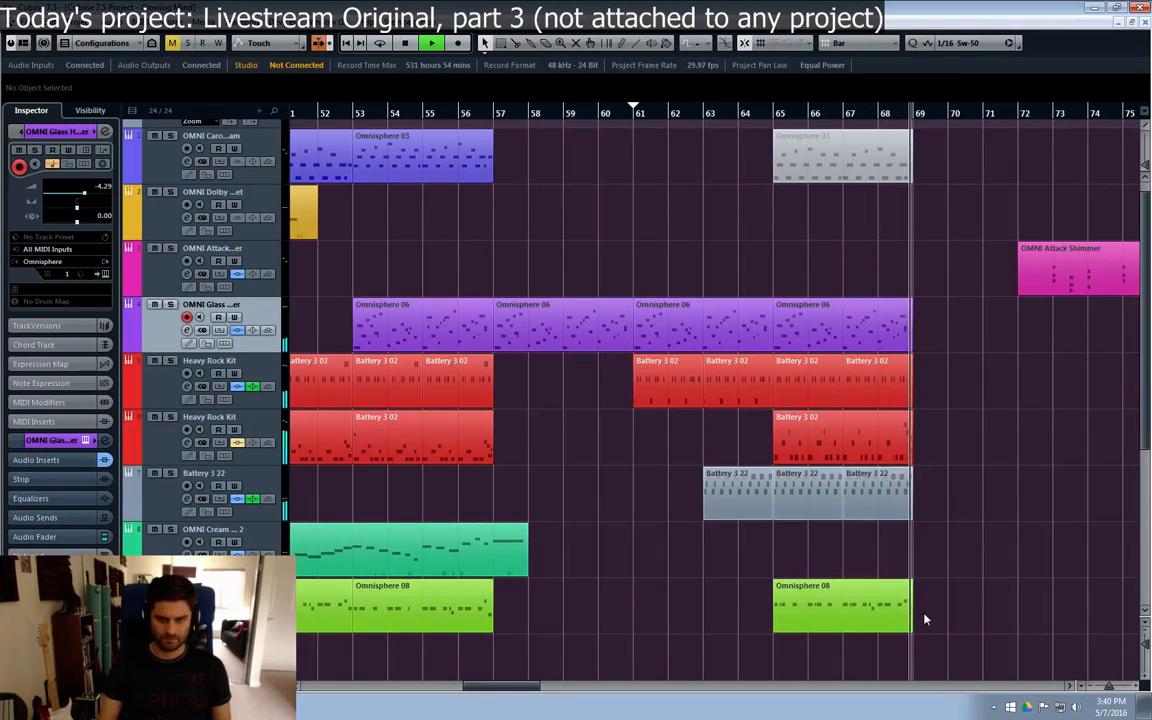
pyautogui.press('space')
pyautogui.click(495, 116)
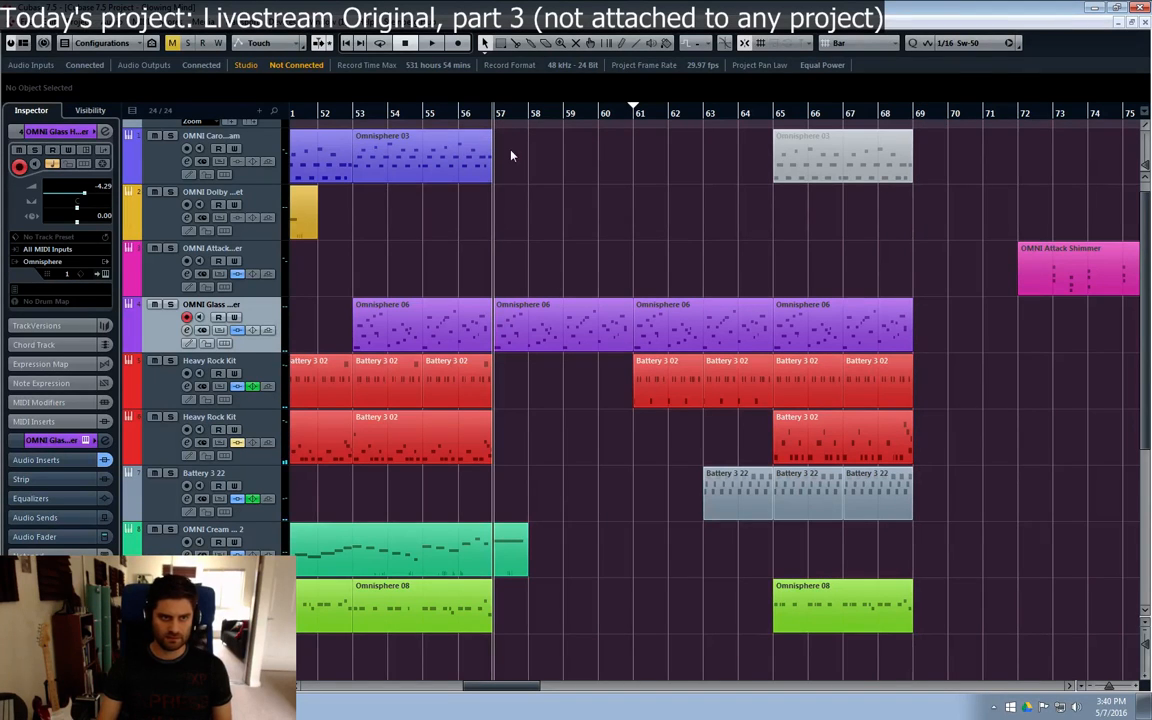
pyautogui.press('KP_Decimal')
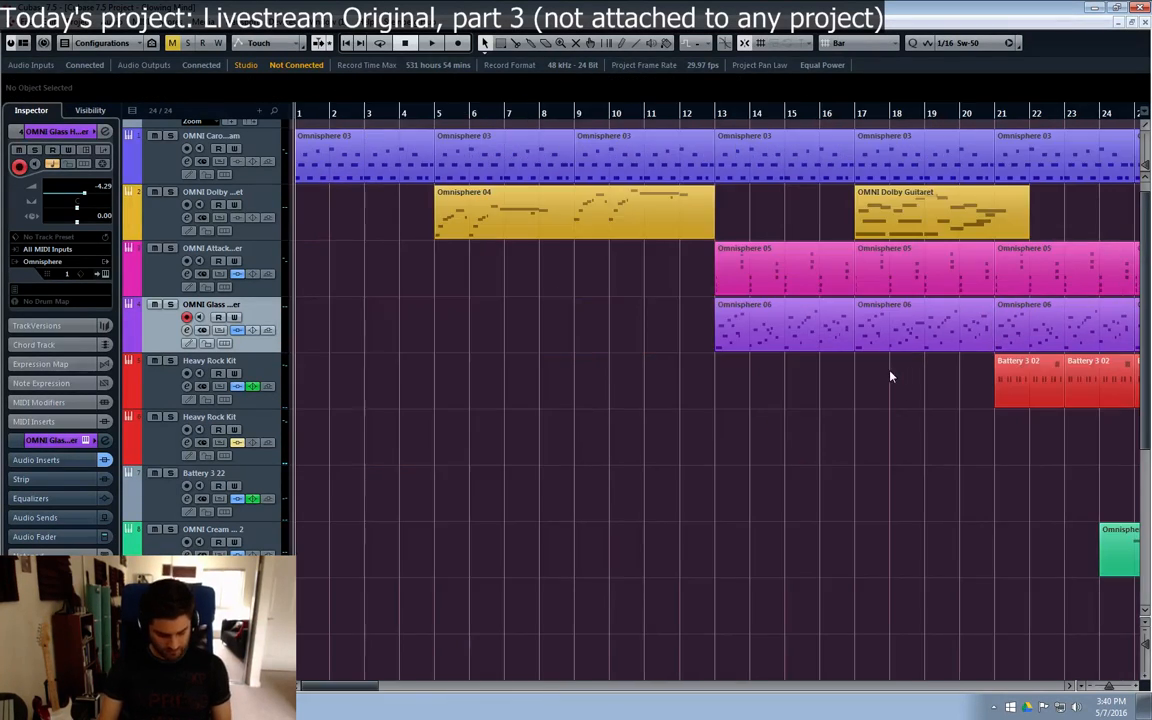
pyautogui.press('space')
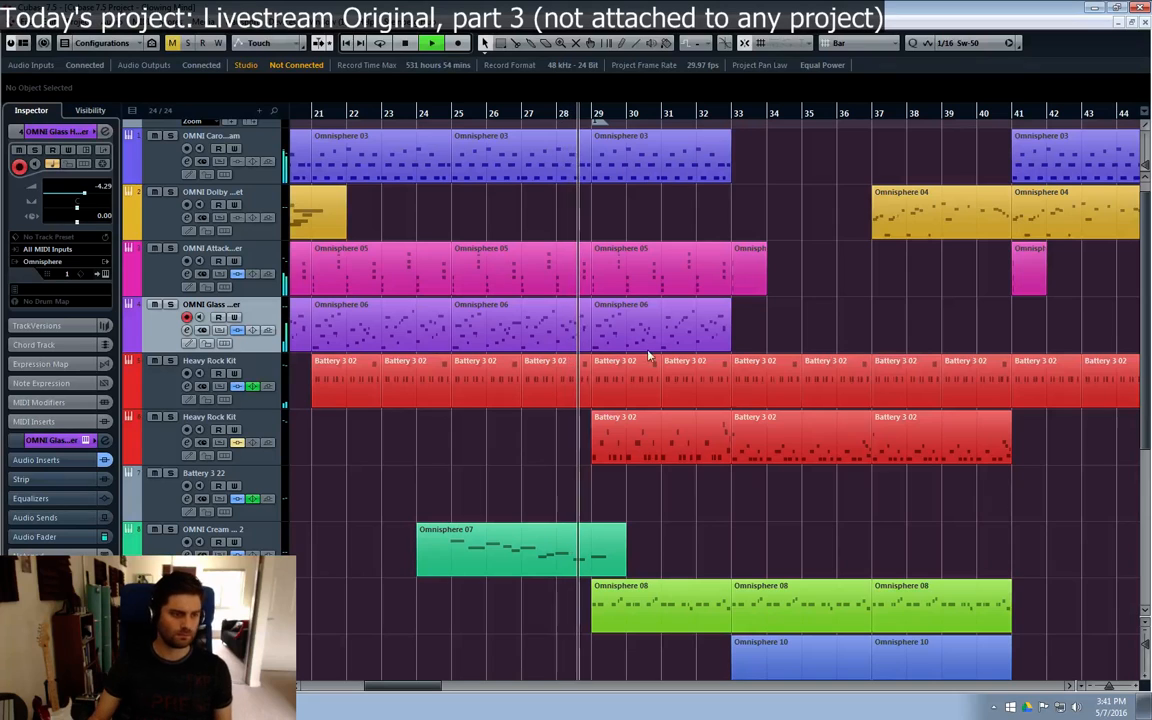
# Step: Set the OMNI Cream of Emotion 2 channel volume to -10.3 dB during playback
pyautogui.click(155, 530)
pyautogui.click(155, 530)
pyautogui.click(187, 555)
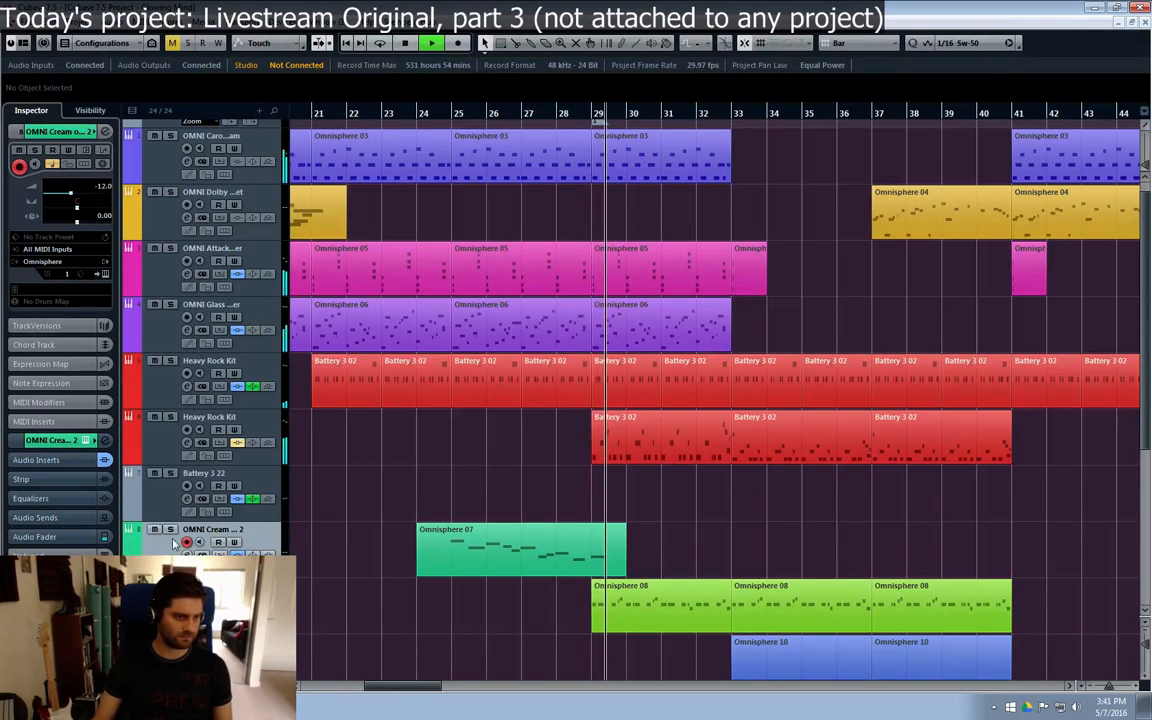
pyautogui.moveTo(938, 457); pyautogui.dragTo(940, 452)
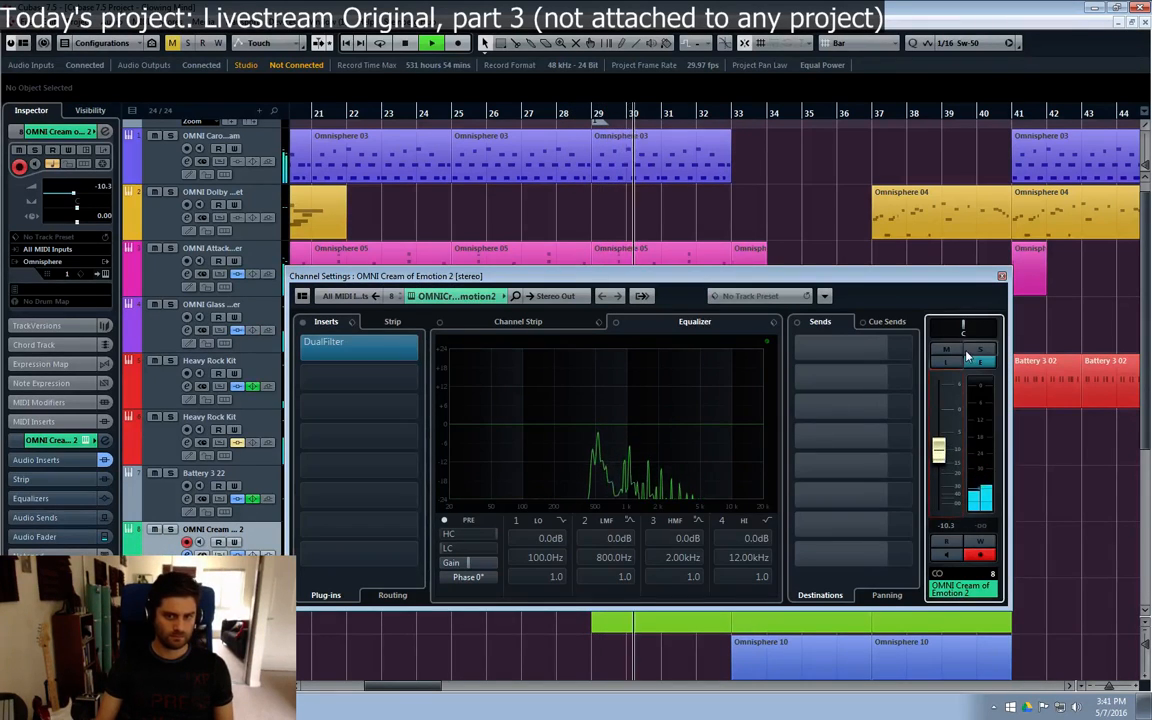
pyautogui.click(1002, 276)
# Step: Copy the one-bar Omnisphere 05 part on the OMNI Attack track from bar 41 to bar 49
pyautogui.moveTo(410, 687); pyautogui.dragTo(418, 687)
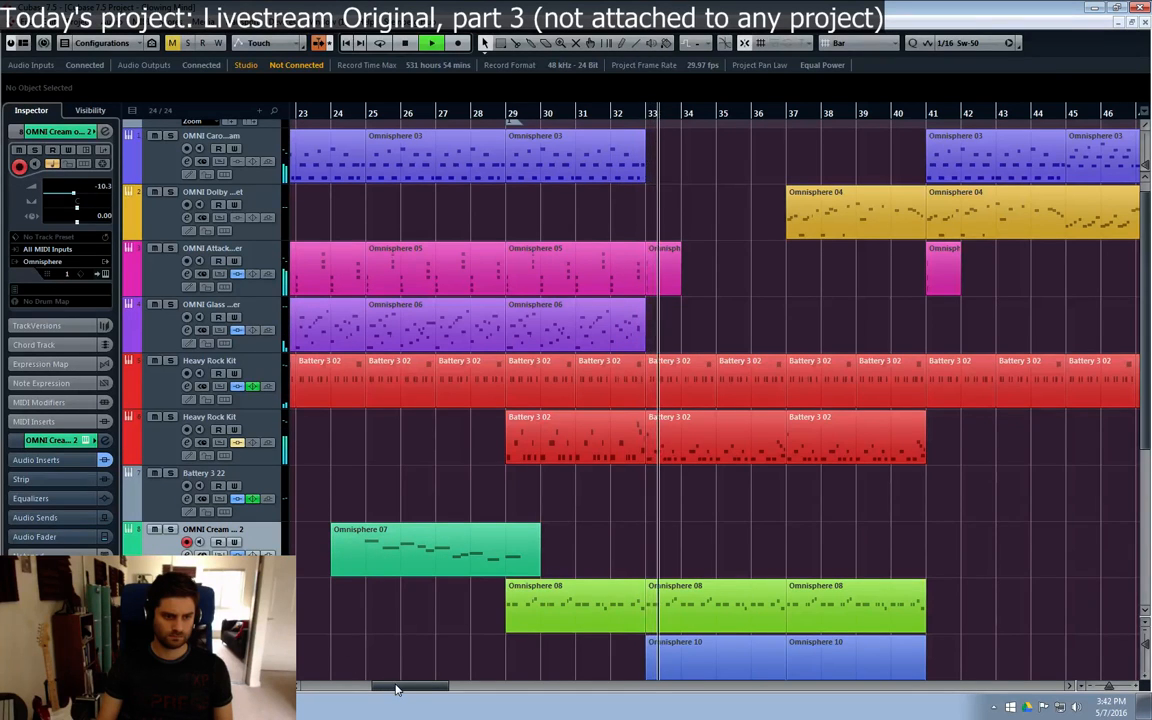
pyautogui.moveTo(395, 687)
pyautogui.mouseDown()
pyautogui.moveTo(431, 687)
pyautogui.moveTo(411, 690)
pyautogui.mouseUp()
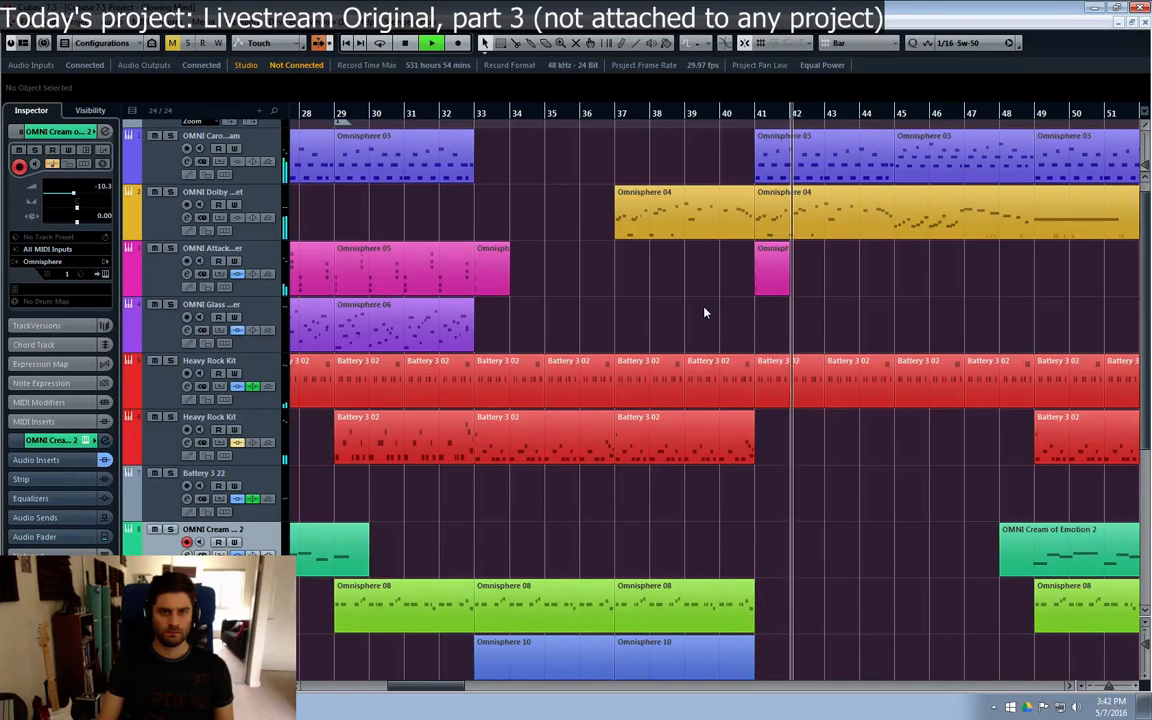
pyautogui.click(768, 287)
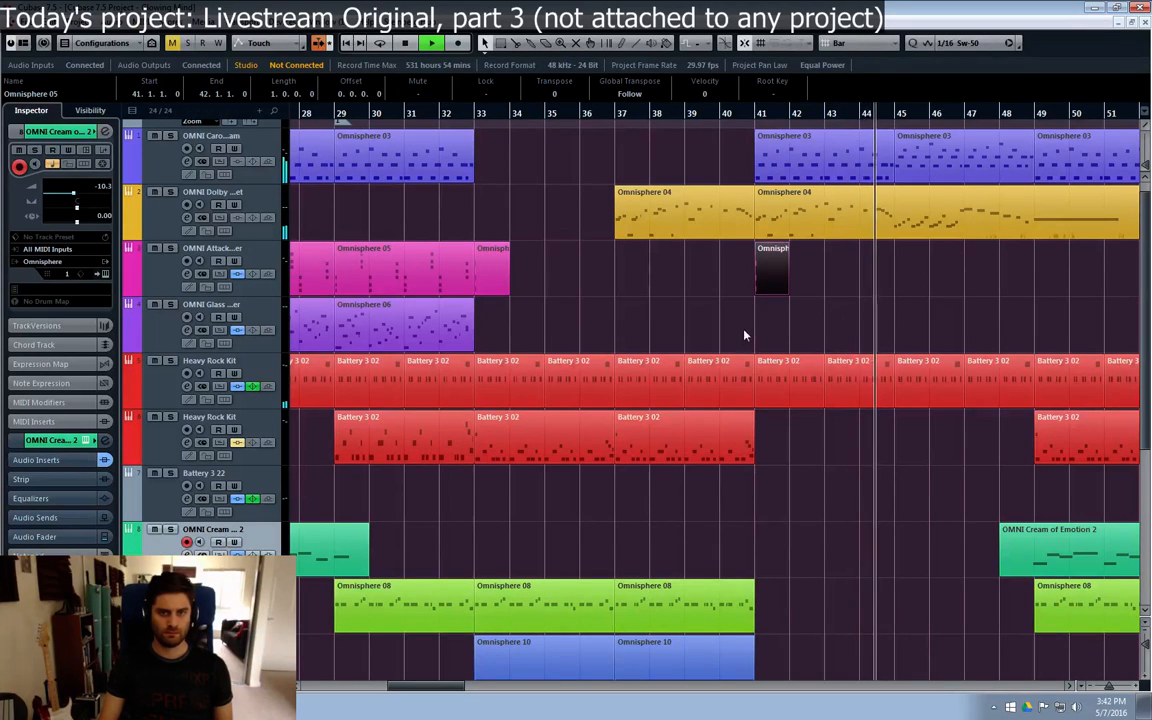
pyautogui.hotkey('ctrl', 'd')
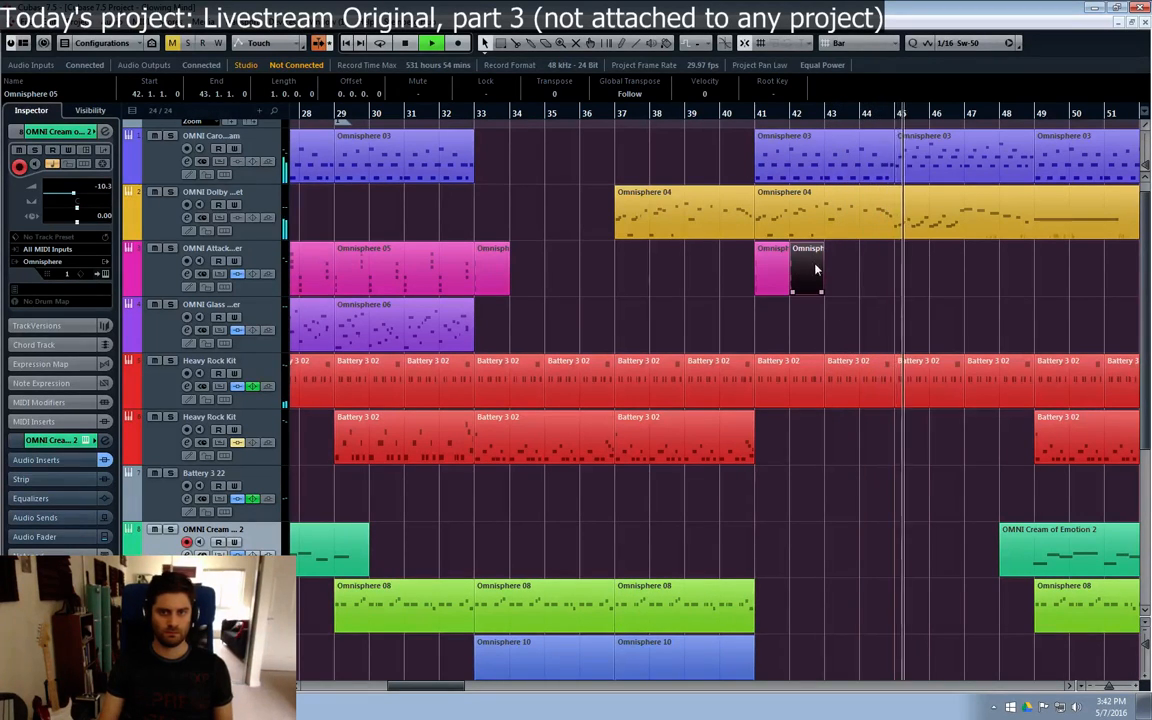
pyautogui.moveTo(816, 290); pyautogui.dragTo(1052, 286)
pyautogui.click(979, 331)
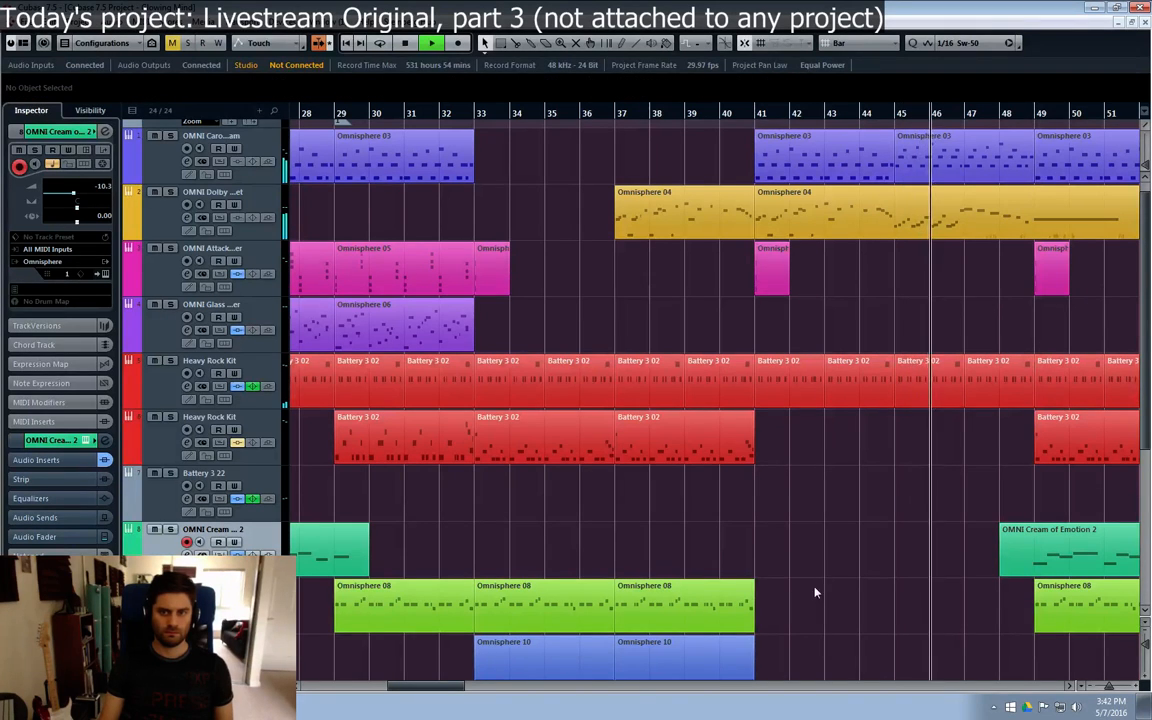
# Step: Listen to the arrangement through to bar 69 and look over the lower Omnisphere and Kontakt tracks
pyautogui.moveTo(431, 686); pyautogui.dragTo(450, 686)
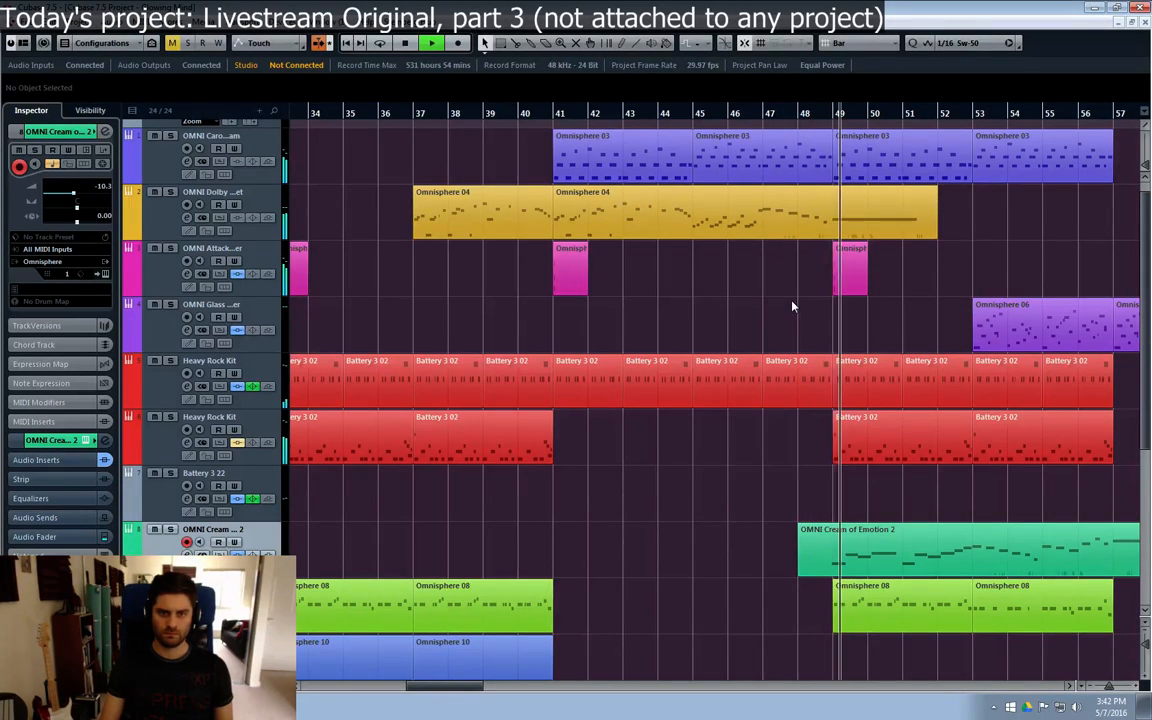
pyautogui.moveTo(457, 686); pyautogui.dragTo(481, 687)
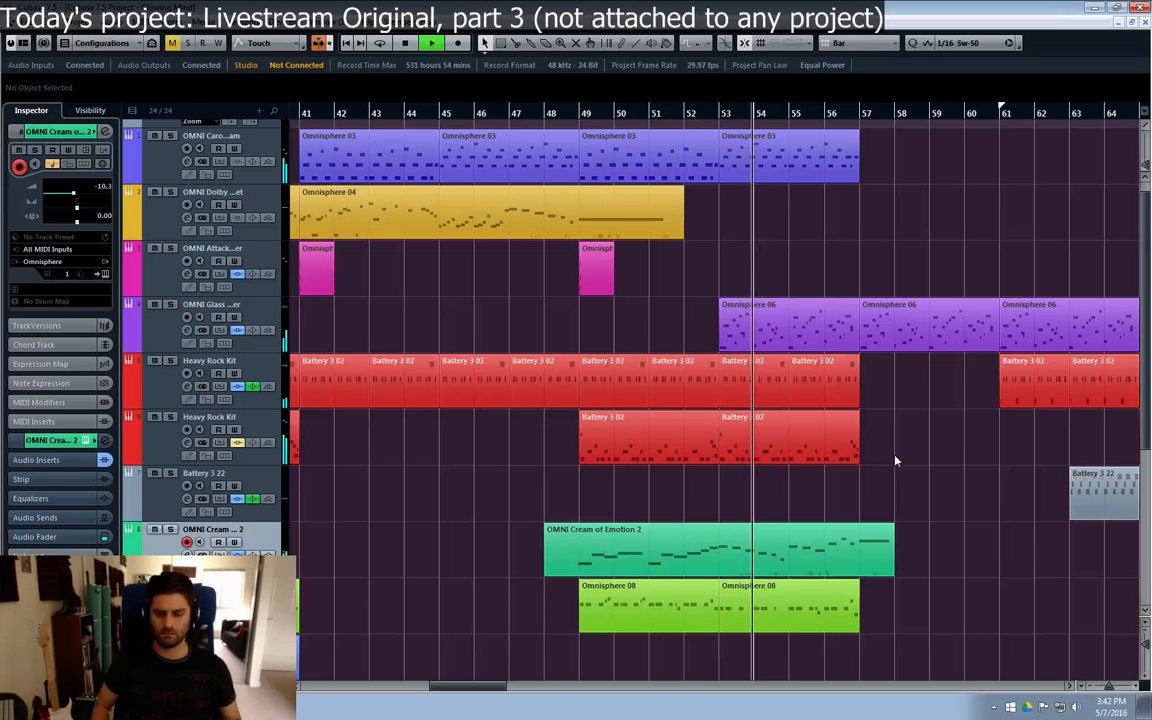
pyautogui.click(673, 374)
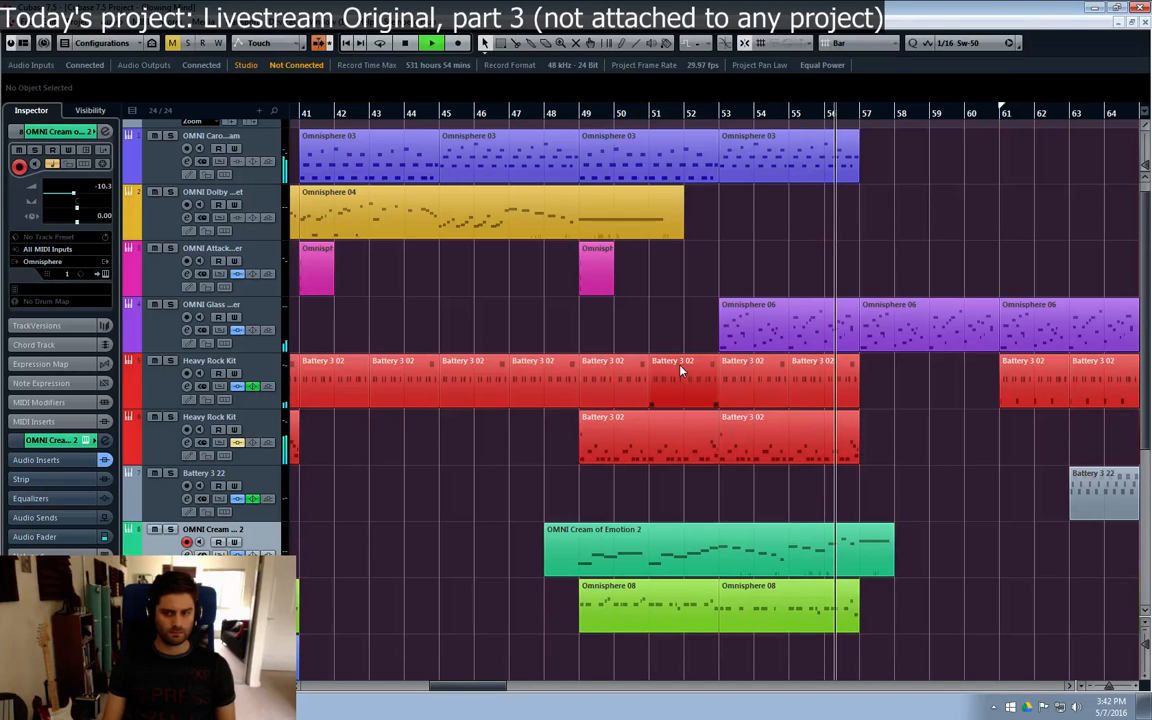
pyautogui.click(928, 505)
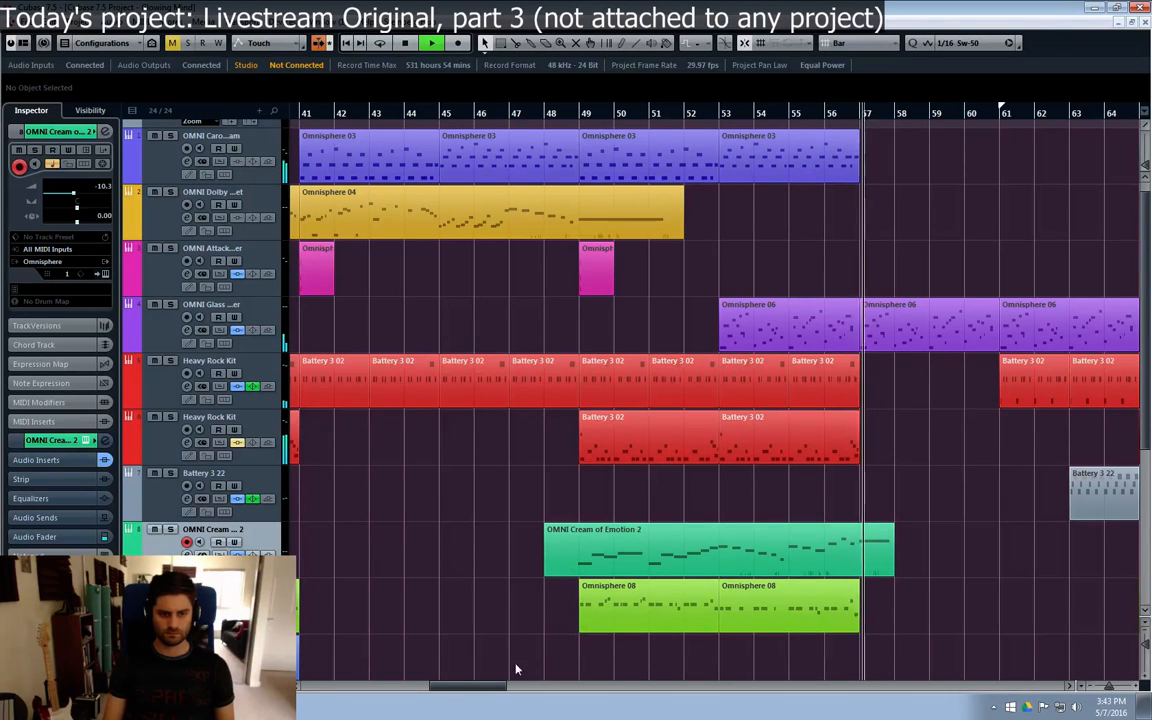
pyautogui.hscroll(5, 630, 592)
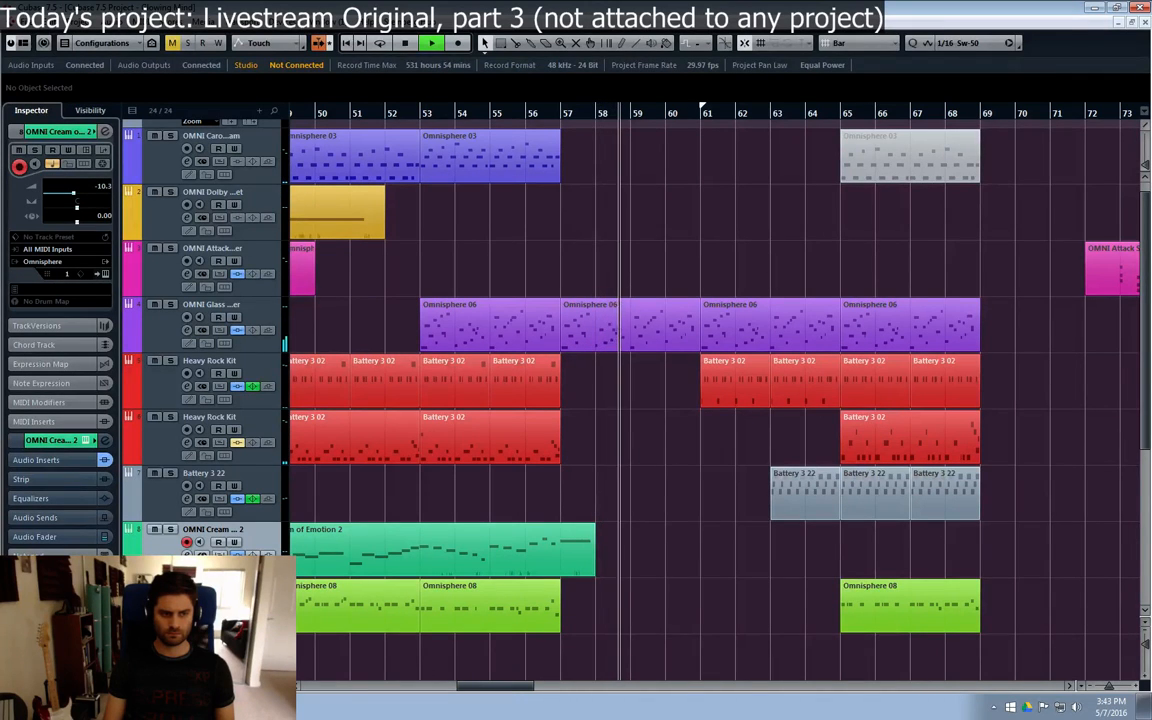
pyautogui.scroll(-2, 446, 627)
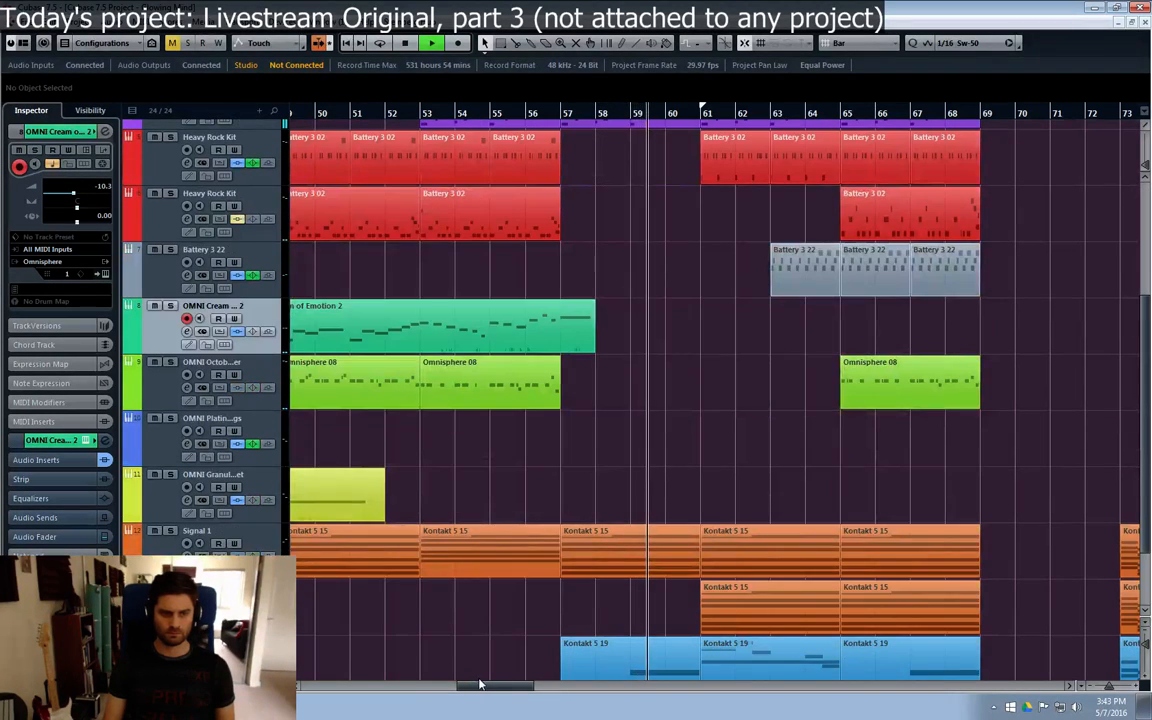
pyautogui.moveTo(465, 687)
pyautogui.mouseDown()
pyautogui.moveTo(424, 689)
pyautogui.moveTo(483, 690)
pyautogui.mouseUp()
pyautogui.click(158, 503)
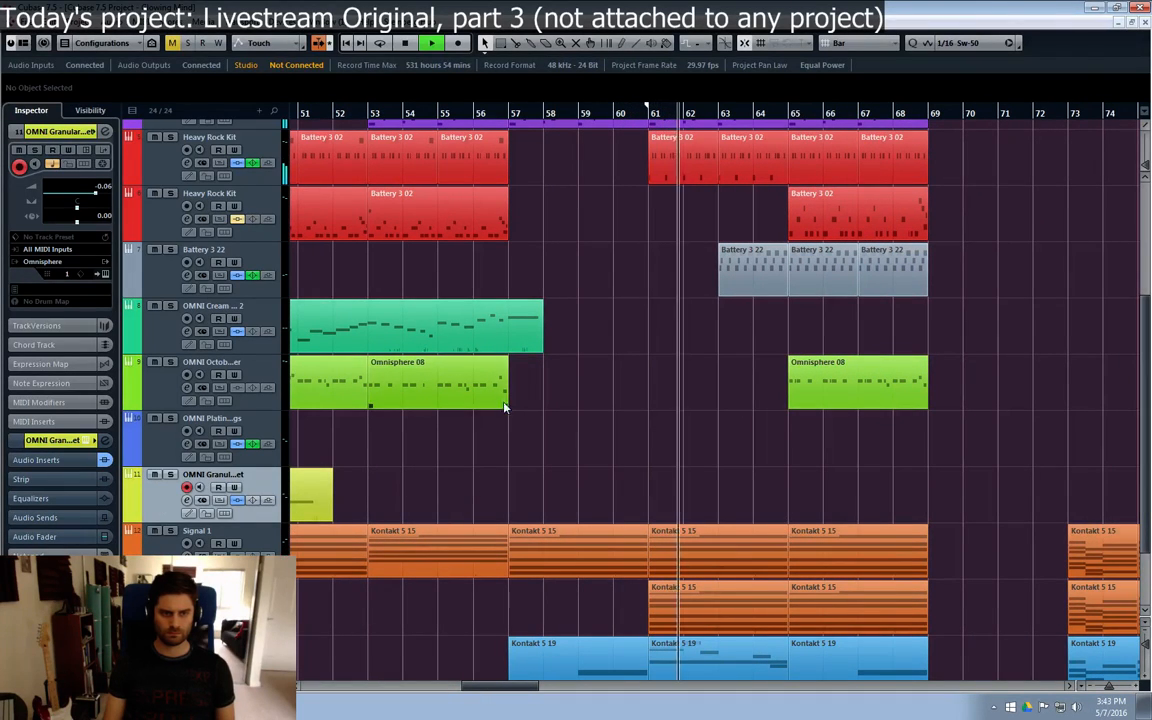
pyautogui.click(140, 320)
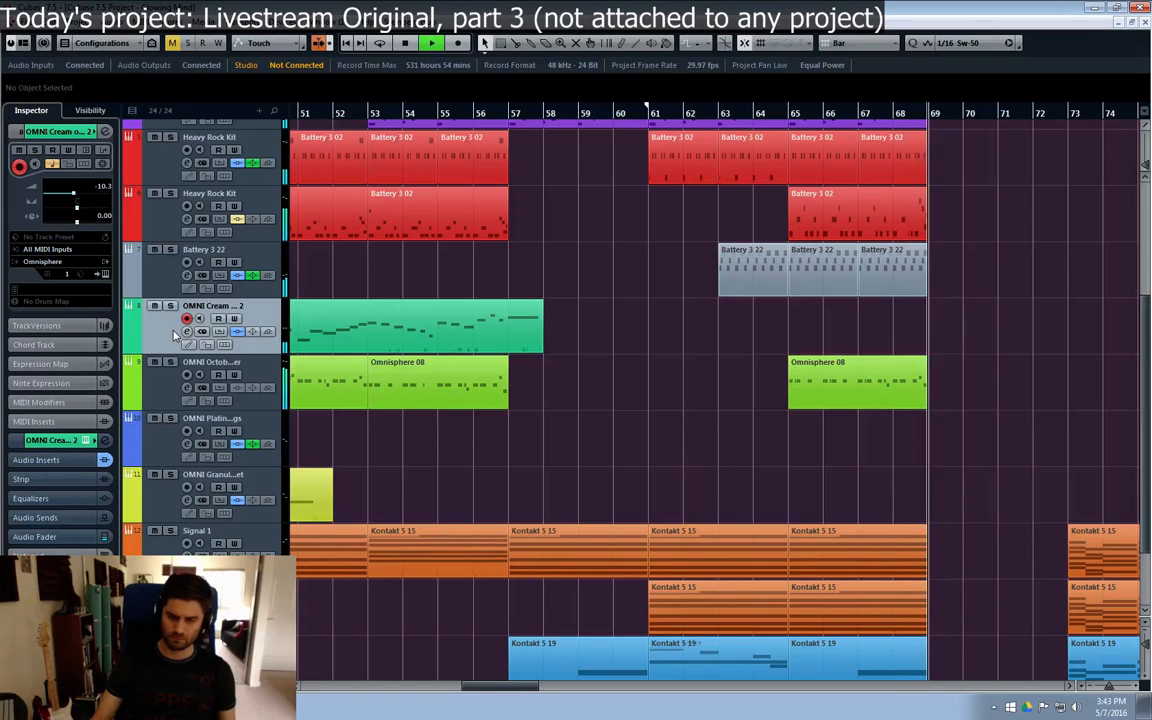
pyautogui.press('space')
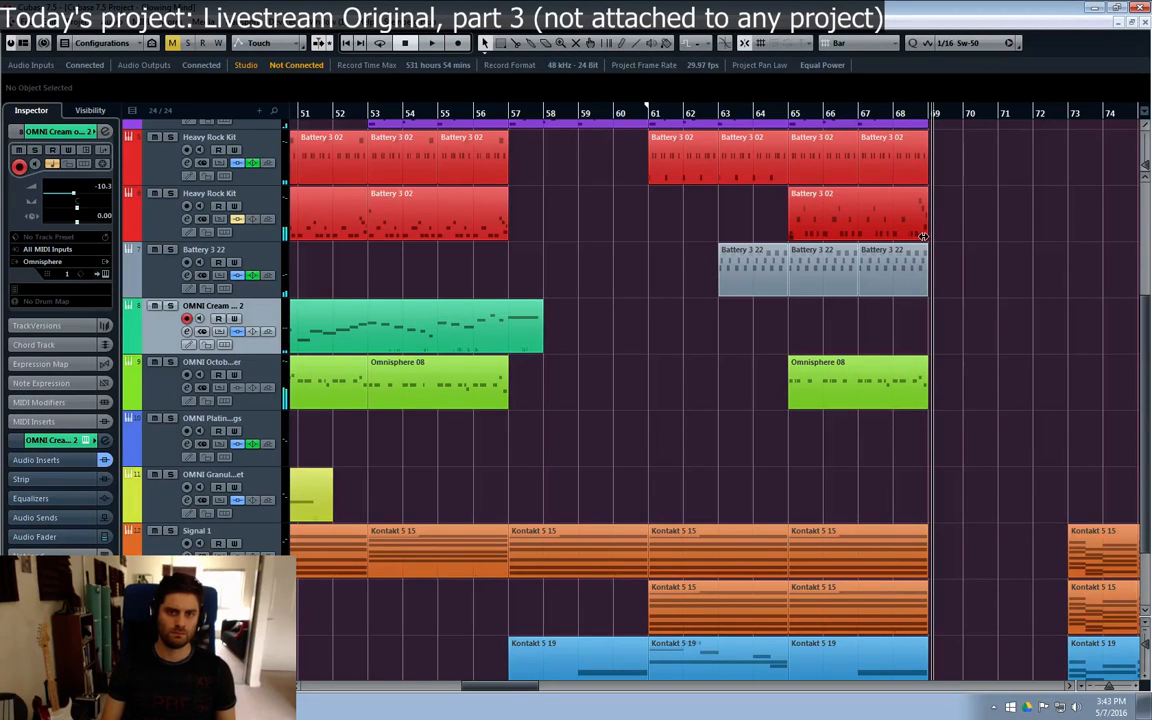
# Step: Examine the closing D1 notes of the second Heavy Rock Kit track's Battery 3 02 part at bar 65 in the Key Editor
pyautogui.doubleClick(918, 234)
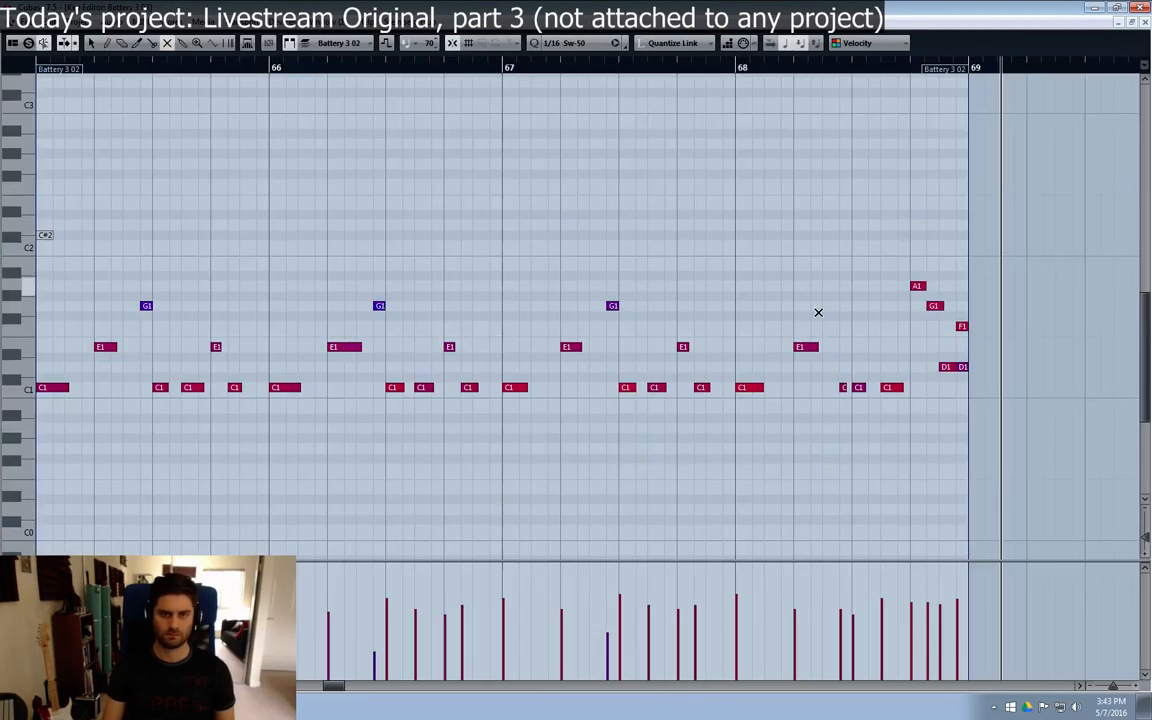
pyautogui.press('1')
pyautogui.click(945, 368)
pyautogui.click(964, 368)
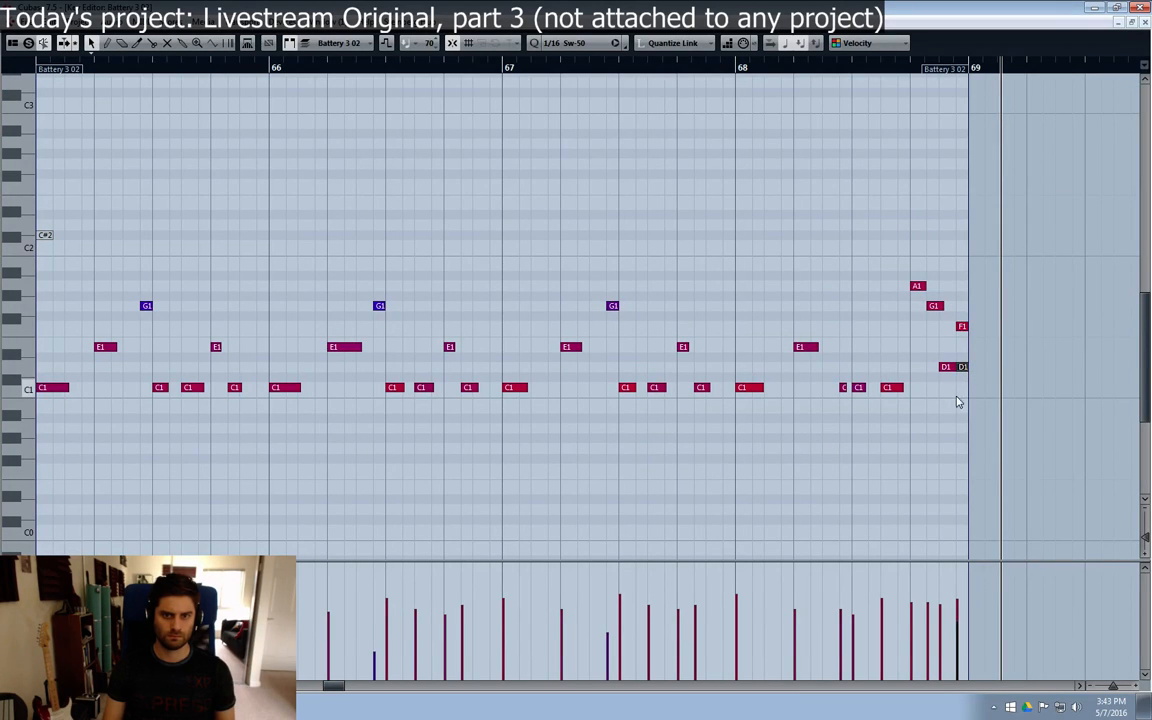
pyautogui.click(1145, 22)
pyautogui.click(951, 484)
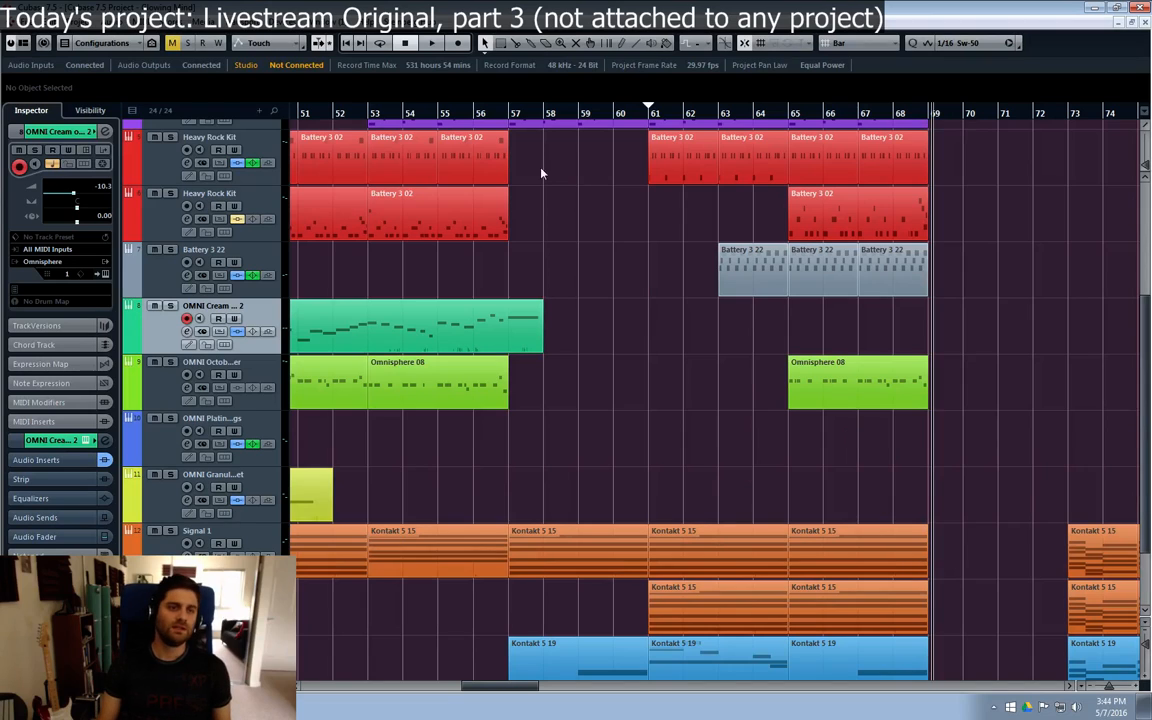
pyautogui.click(363, 115)
pyautogui.scroll(4, 567, 217)
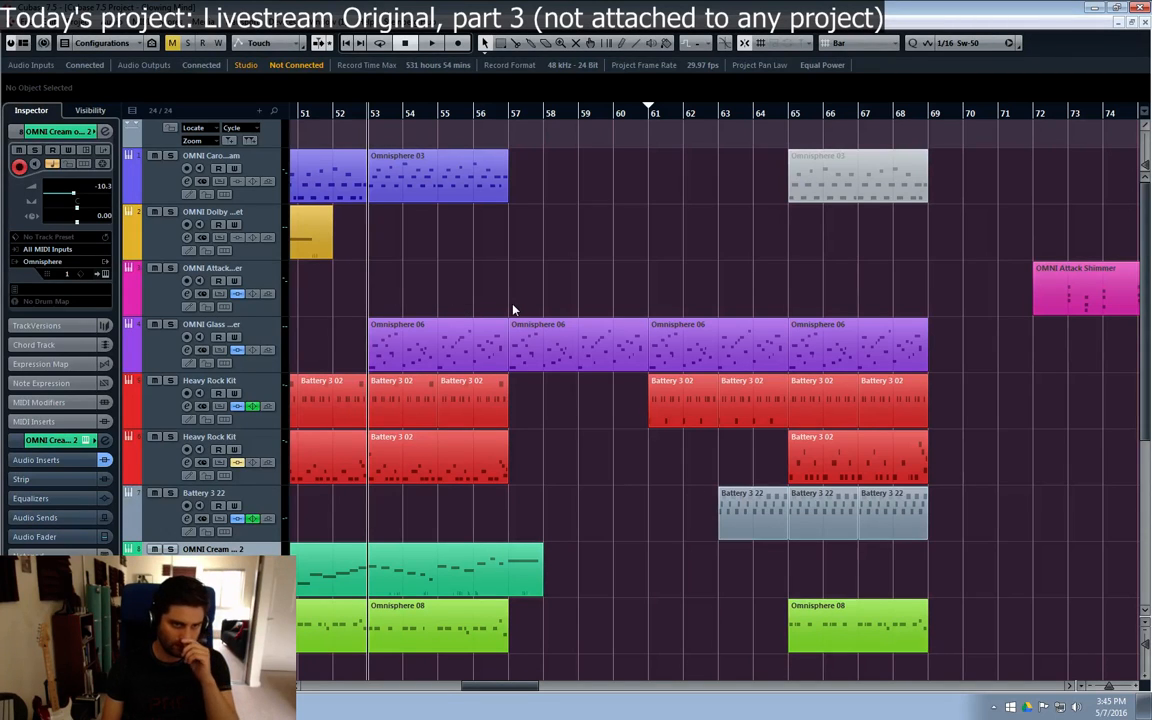
pyautogui.moveTo(512, 304); pyautogui.dragTo(371, 276)
pyautogui.moveTo(455, 302); pyautogui.dragTo(457, 305)
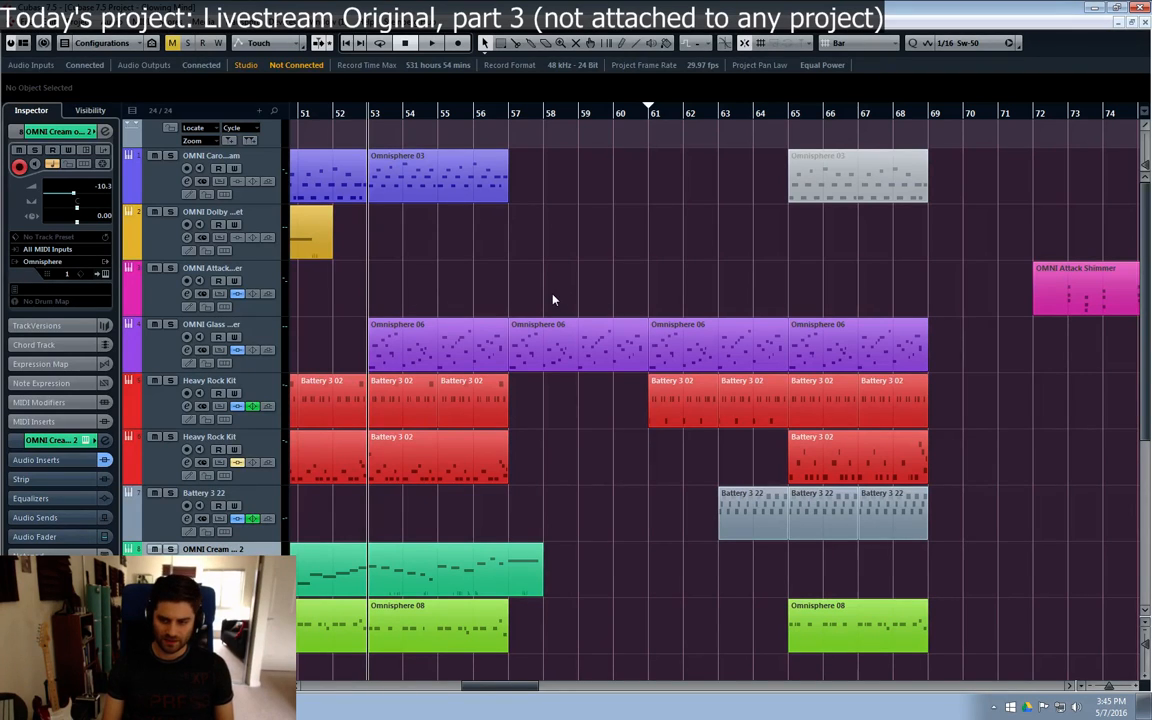
pyautogui.moveTo(540, 292); pyautogui.dragTo(573, 299)
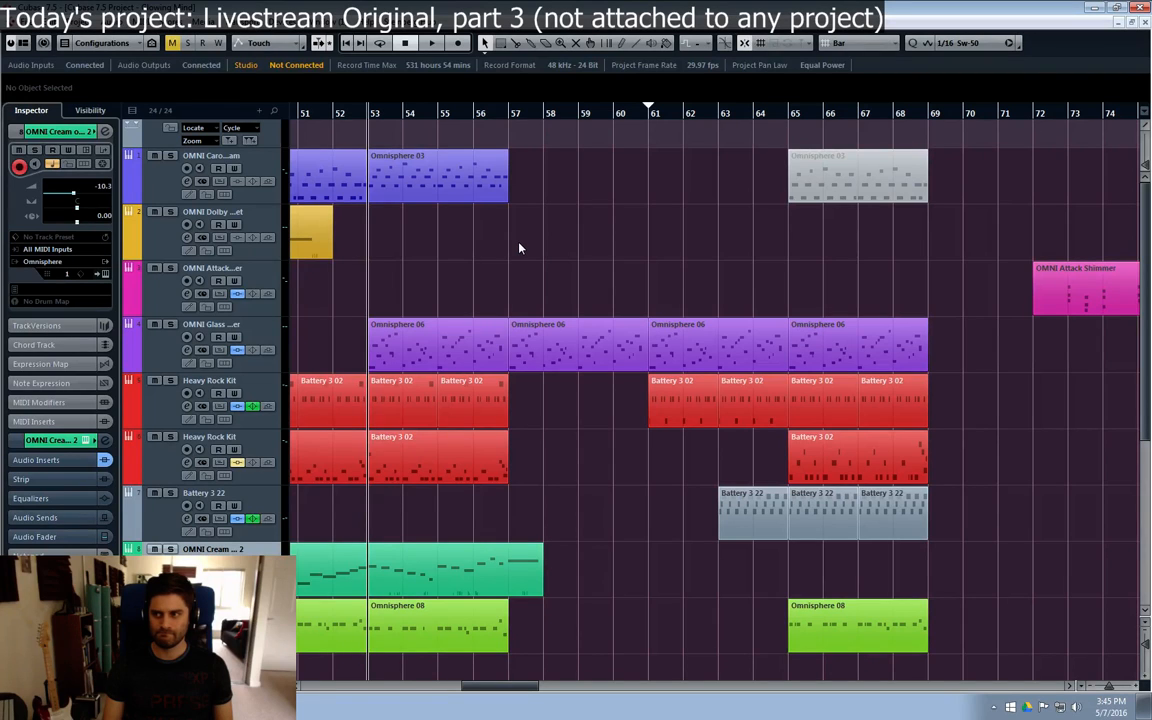
# Step: Play back from bar 56 and follow the section leading into bars 61 to 69
pyautogui.click(475, 115)
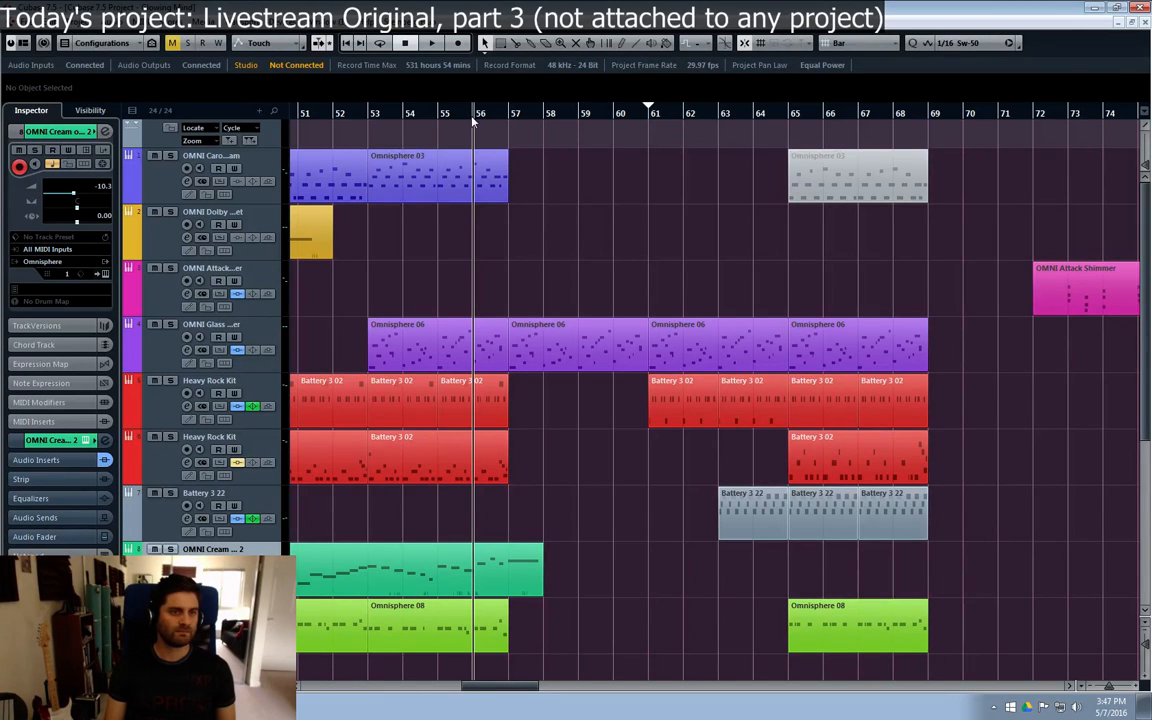
pyautogui.press('space')
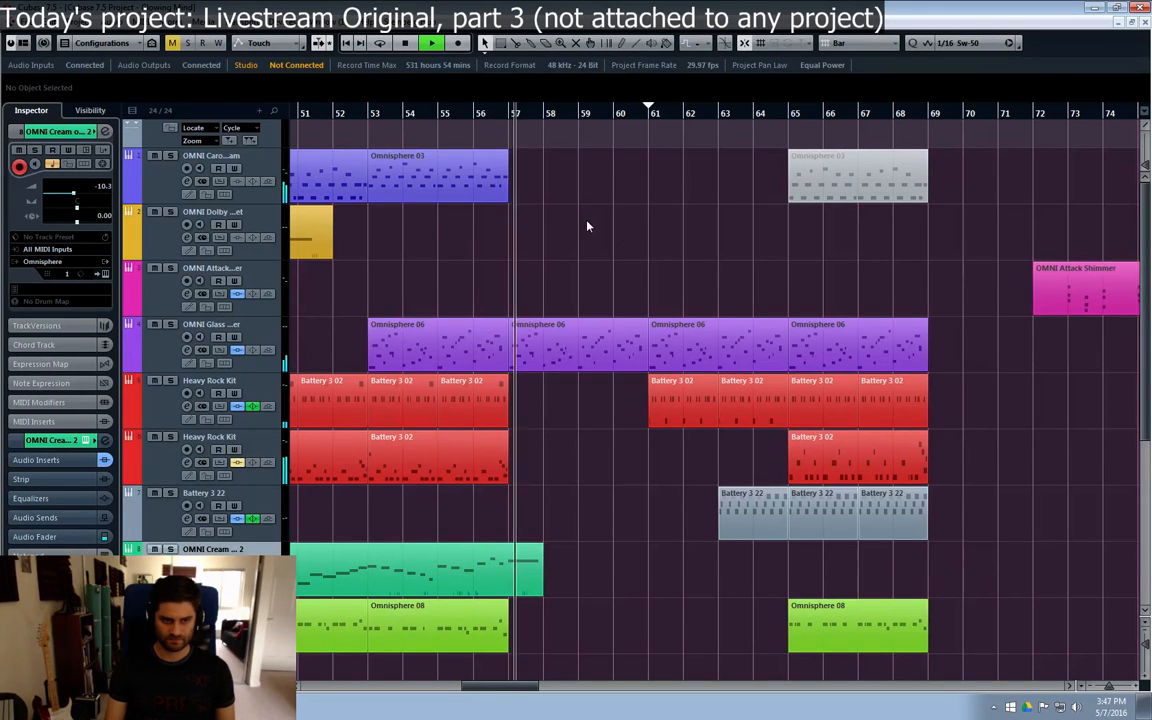
pyautogui.moveTo(510, 686); pyautogui.dragTo(534, 686)
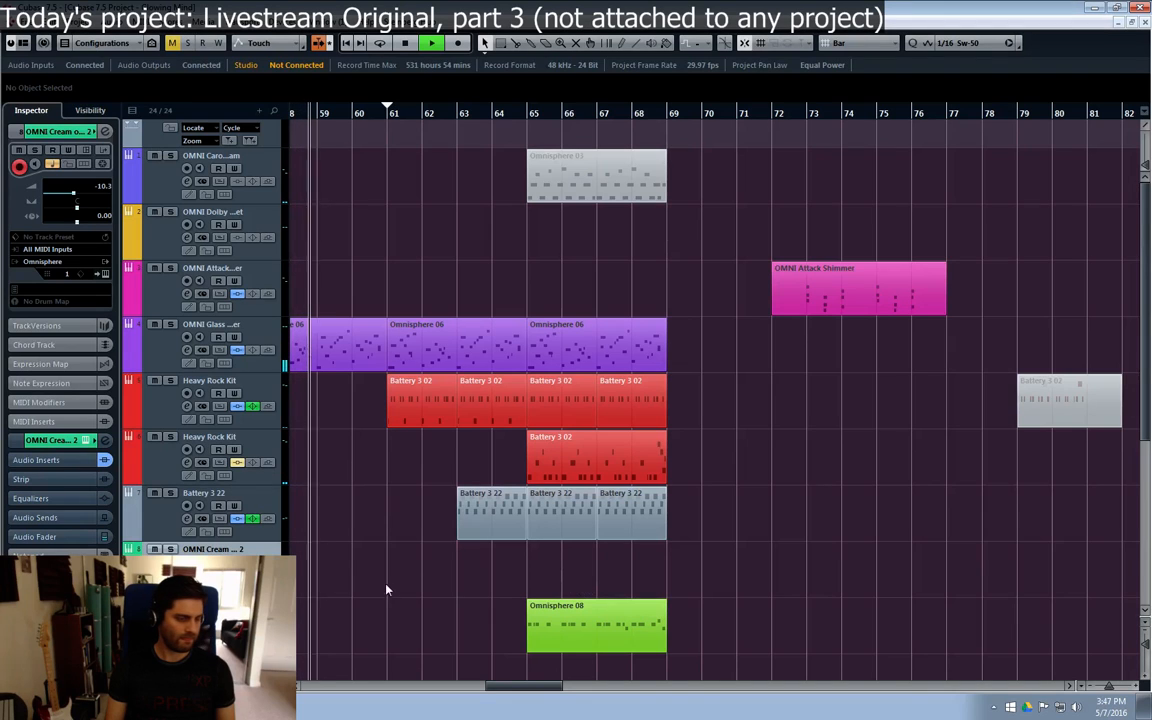
# Step: Try a copy of the two-bar Battery 3 22 part at bar 61
pyautogui.scroll(-2, 400, 597)
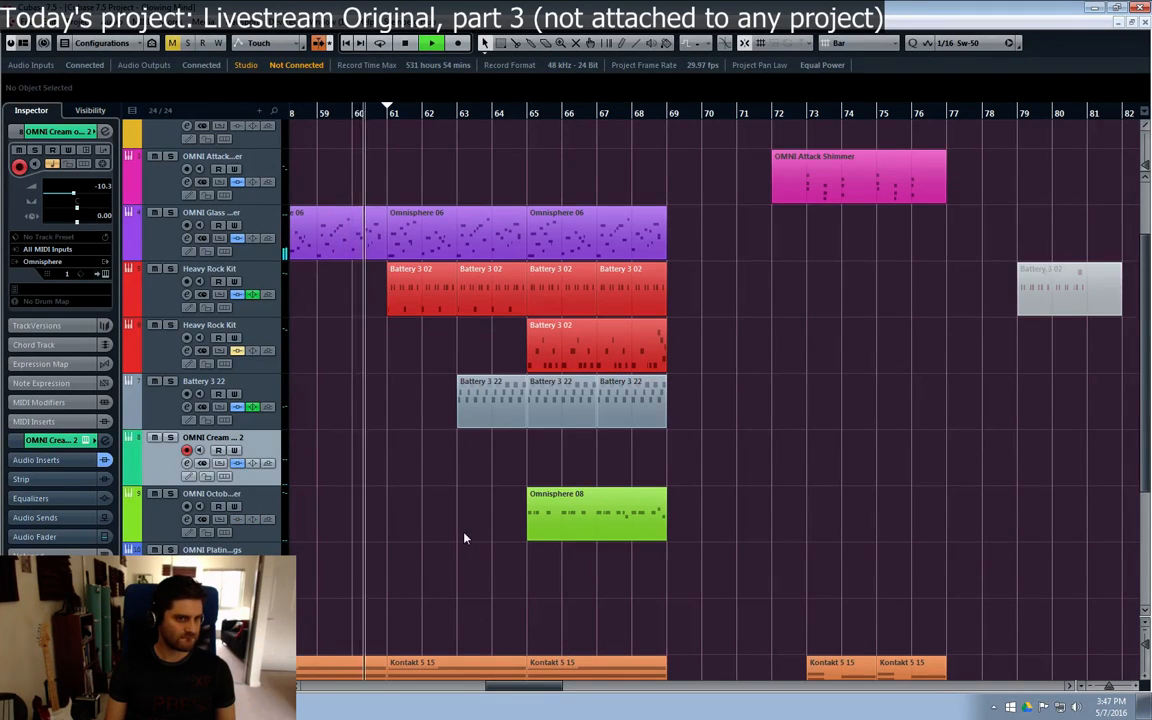
pyautogui.click(630, 404)
pyautogui.moveTo(663, 404); pyautogui.dragTo(455, 420)
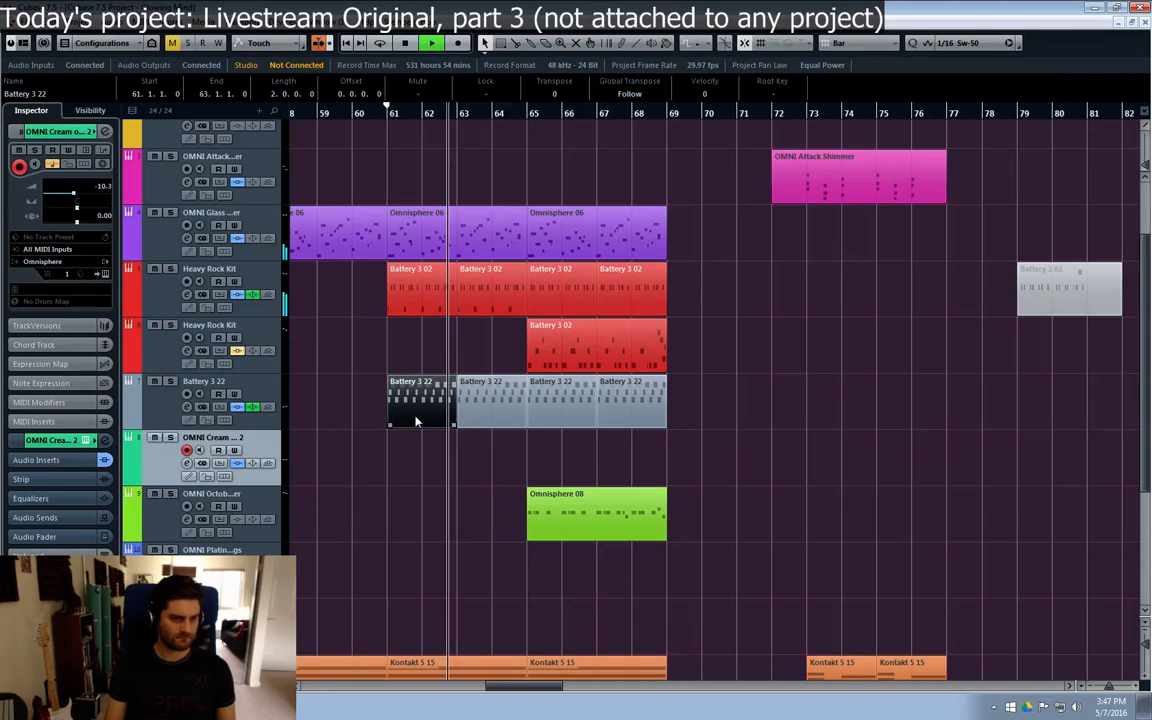
pyautogui.press('Delete')
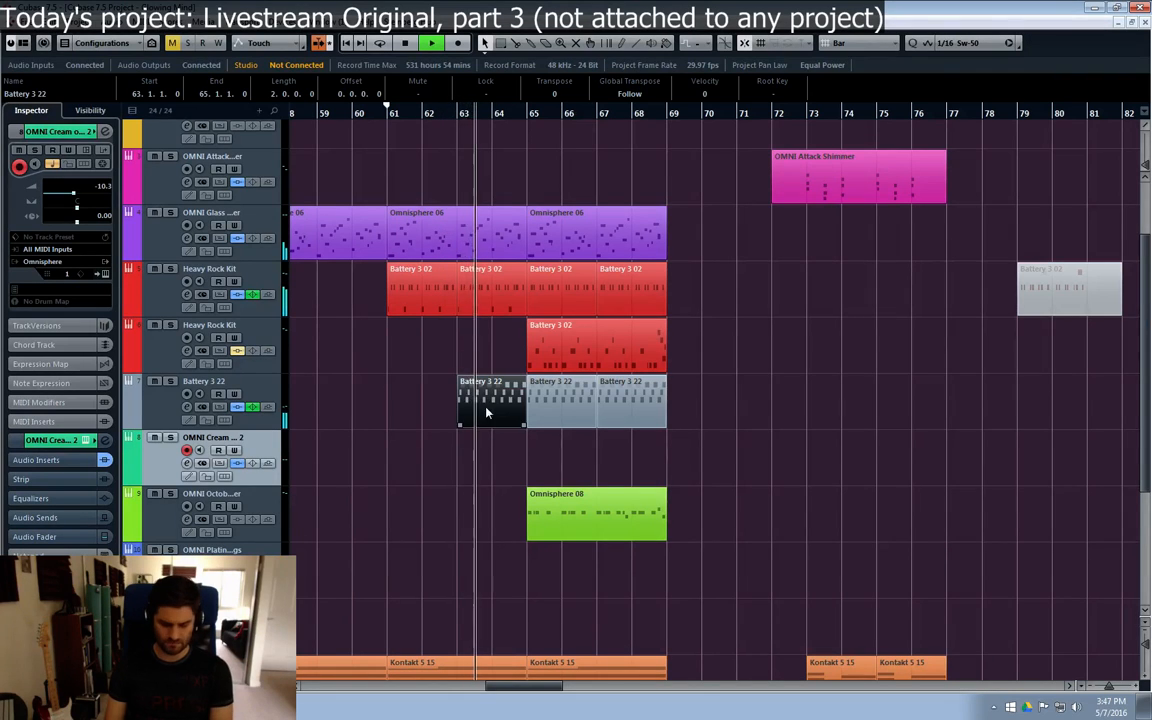
# Step: Change the Battery 3 22 track's colour from grey to blue and clear the part selection
pyautogui.click(168, 420)
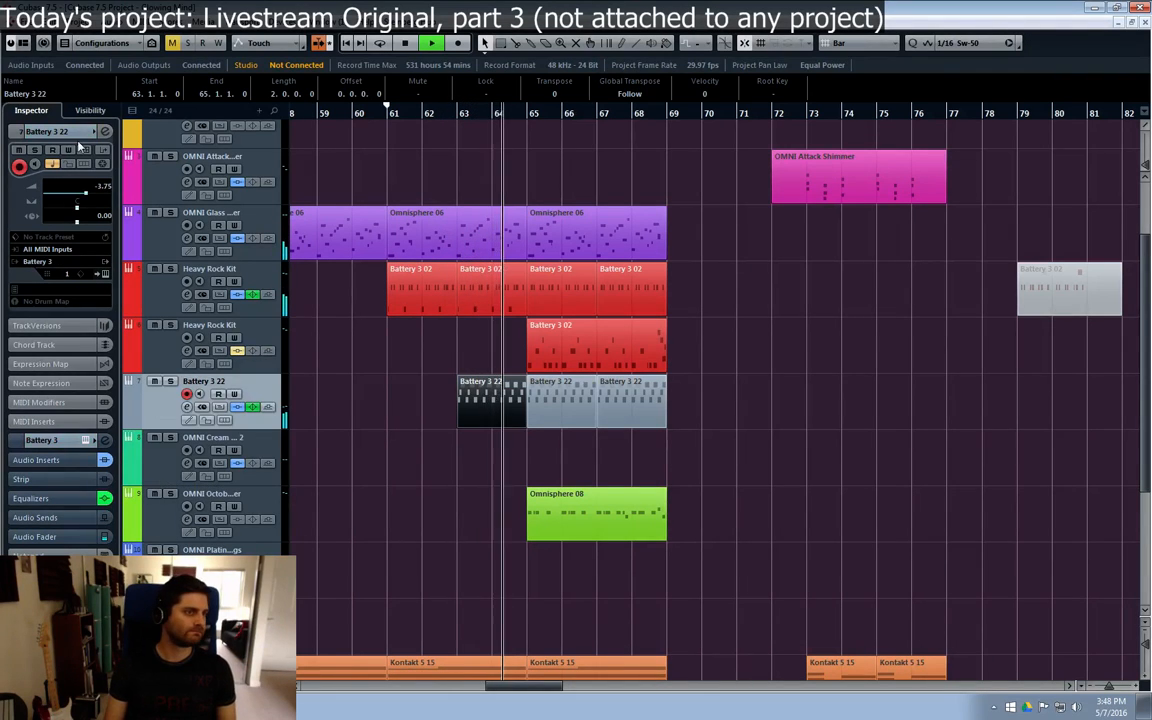
pyautogui.scroll(-3, 74, 136)
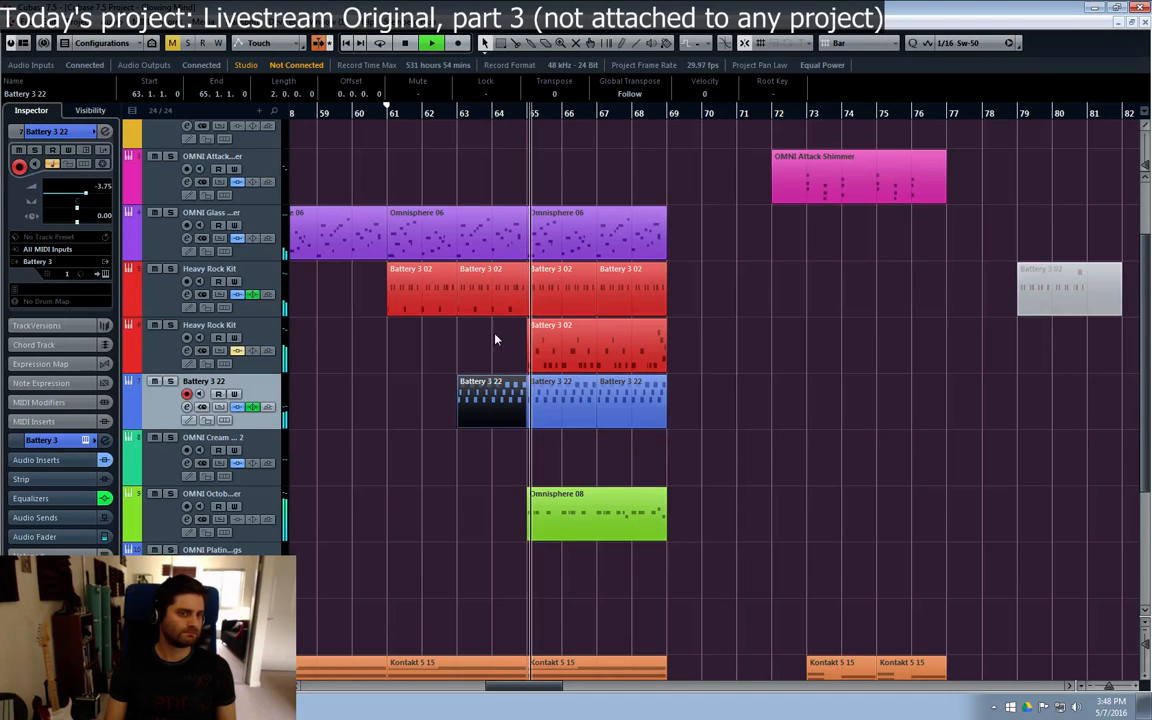
pyautogui.click(779, 457)
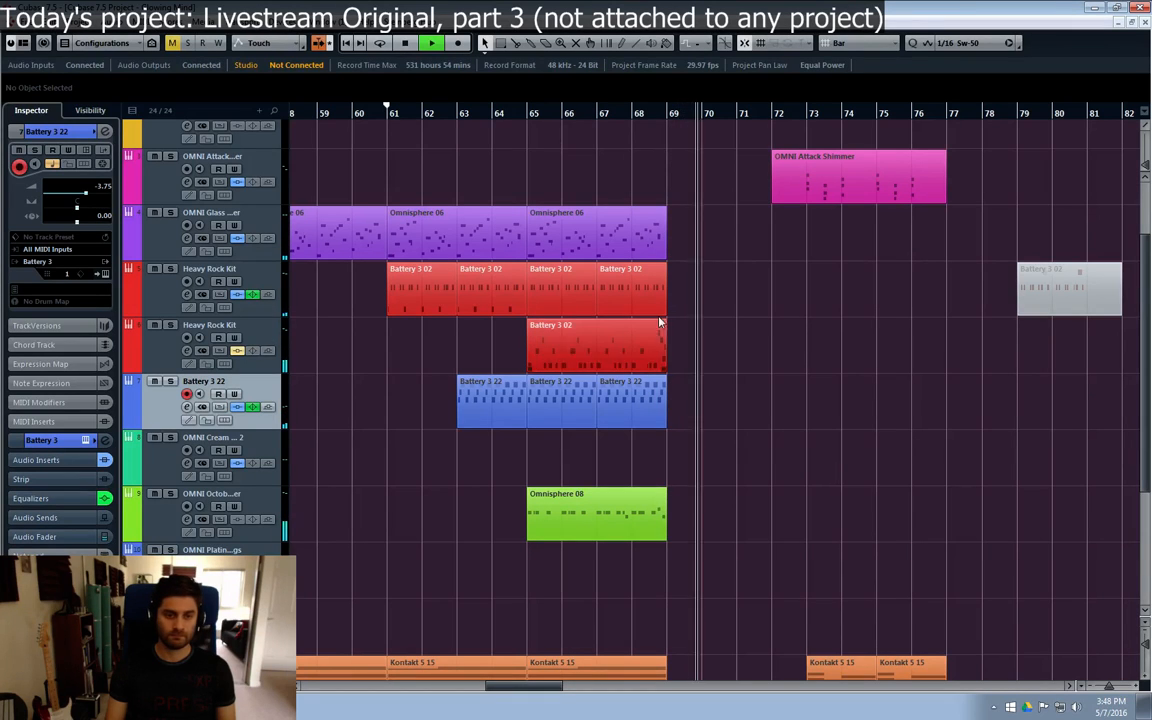
# Step: Start playback from bar 57 and move the OMNI Attack Shimmer part to start at bar 68
pyautogui.click(386, 113)
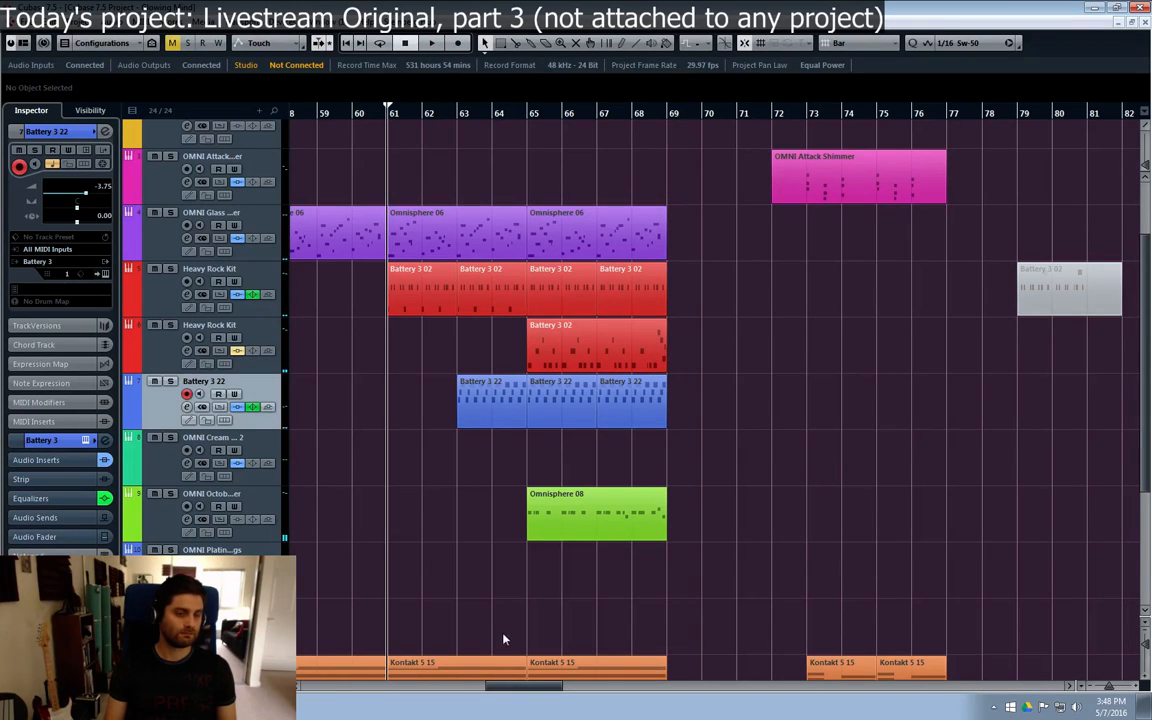
pyautogui.moveTo(499, 686); pyautogui.dragTo(475, 686)
pyautogui.click(510, 113)
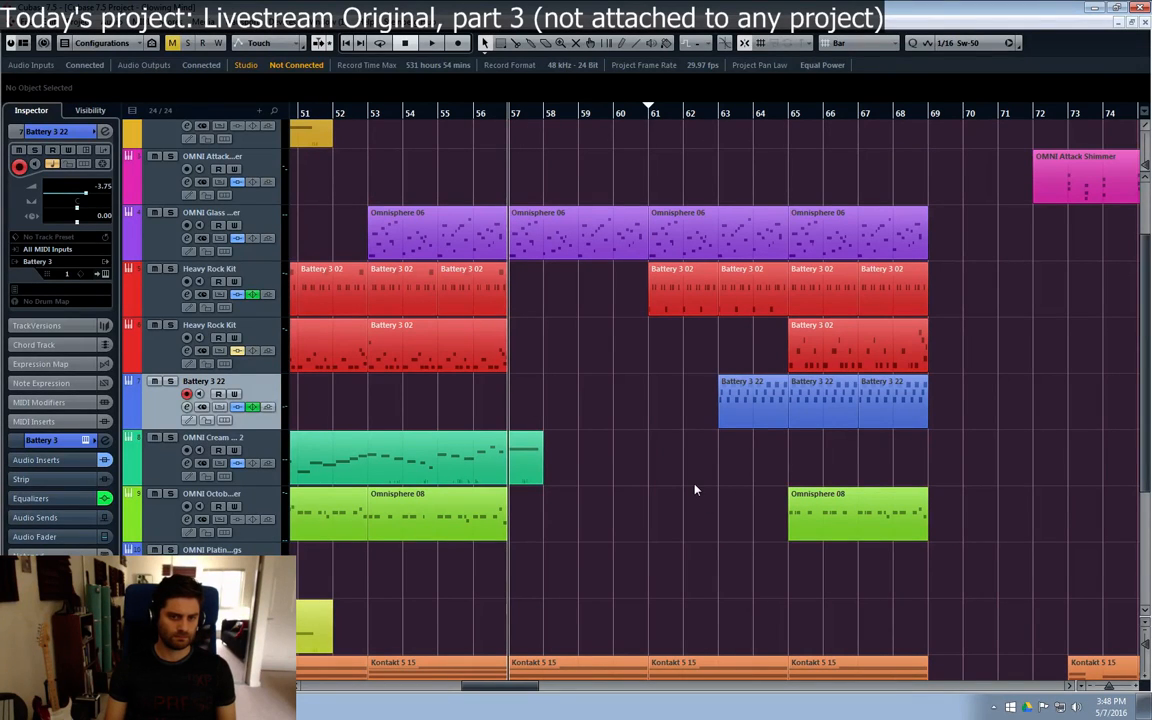
pyautogui.press('space')
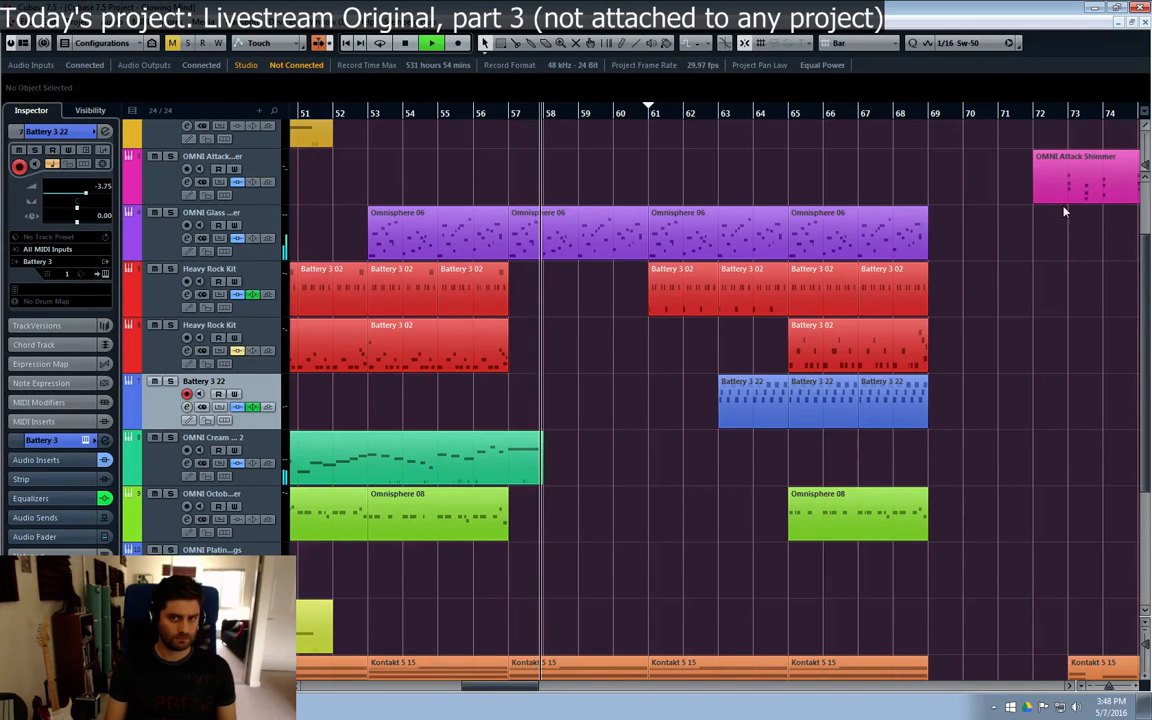
pyautogui.moveTo(1080, 175); pyautogui.dragTo(946, 187)
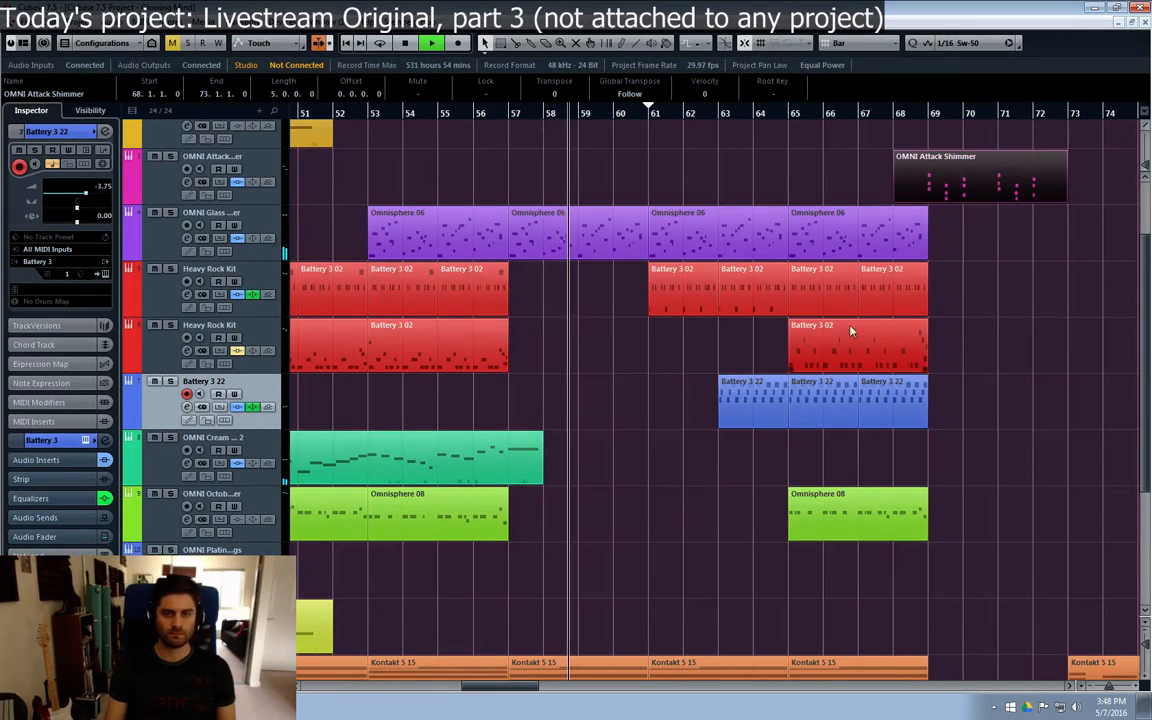
# Step: Duplicate the Omnisphere 06, both Heavy Rock Kit and Battery 3 22 parts of bars 65 to 69 so they continue from bar 69 to 73
pyautogui.scroll(2, 932, 322)
pyautogui.click(918, 362)
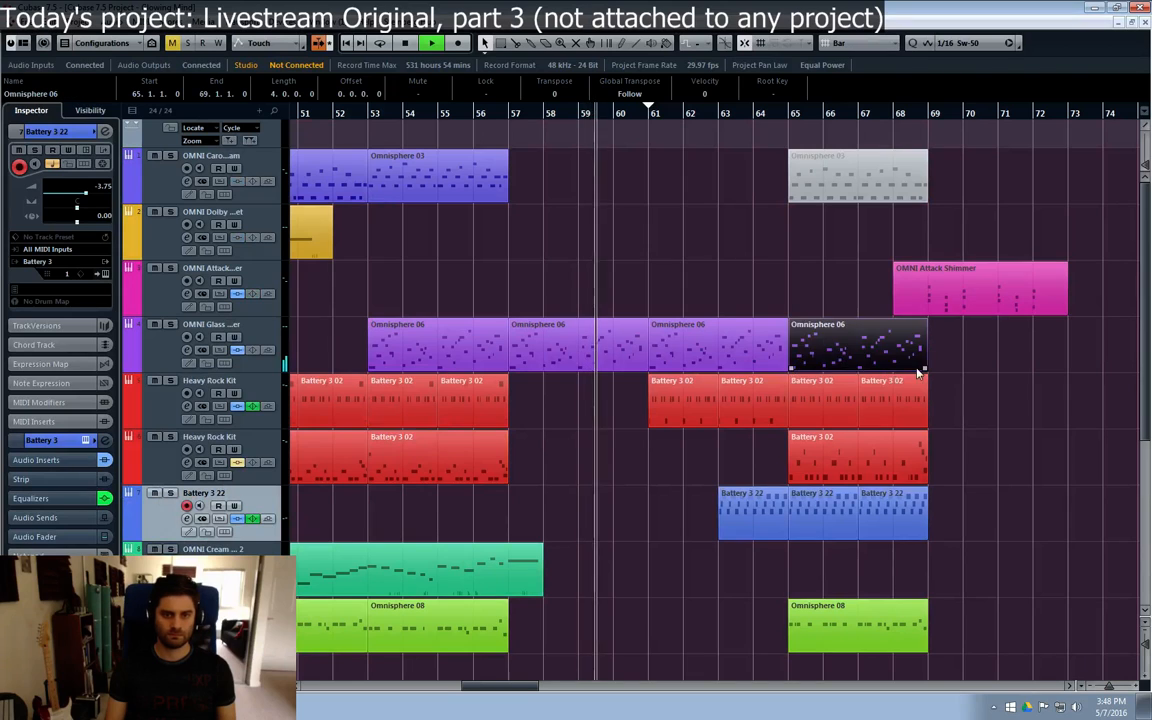
pyautogui.hotkey('ctrl', 'd')
pyautogui.moveTo(977, 404); pyautogui.dragTo(826, 547)
pyautogui.hotkey('ctrl', 'd')
# Step: Try a duplicate of the Omnisphere 08 part at bar 69 on the OMNI Octobass track
pyautogui.click(870, 628)
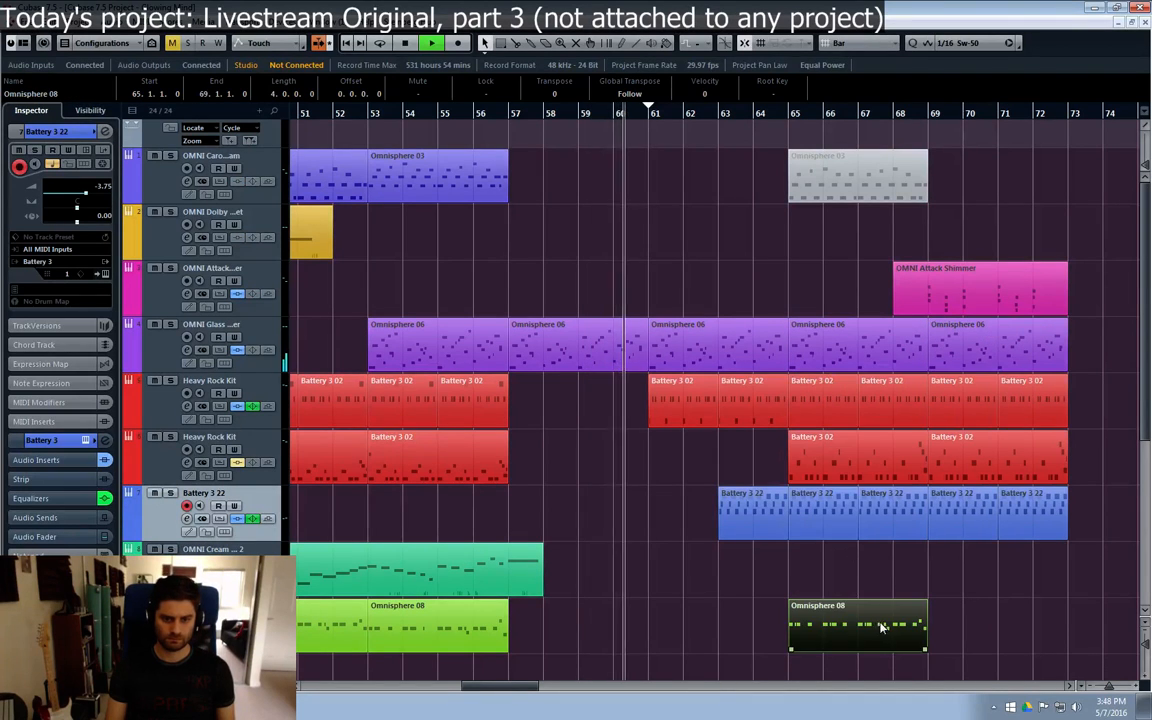
pyautogui.hotkey('ctrl', 'd')
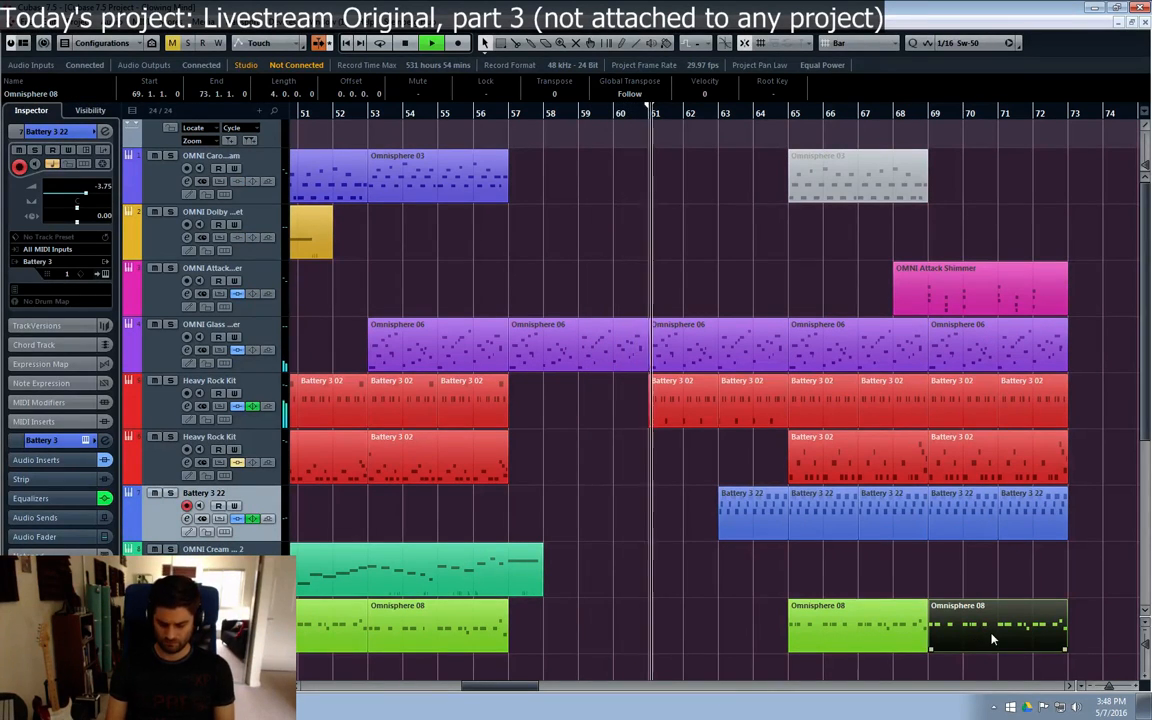
pyautogui.press('Delete')
# Step: Move the Kontakt parts at bar 73 on the Signal 1, Copy of Signal 1 and Signal 2 tracks to start at bar 69
pyautogui.scroll(-6, 900, 420)
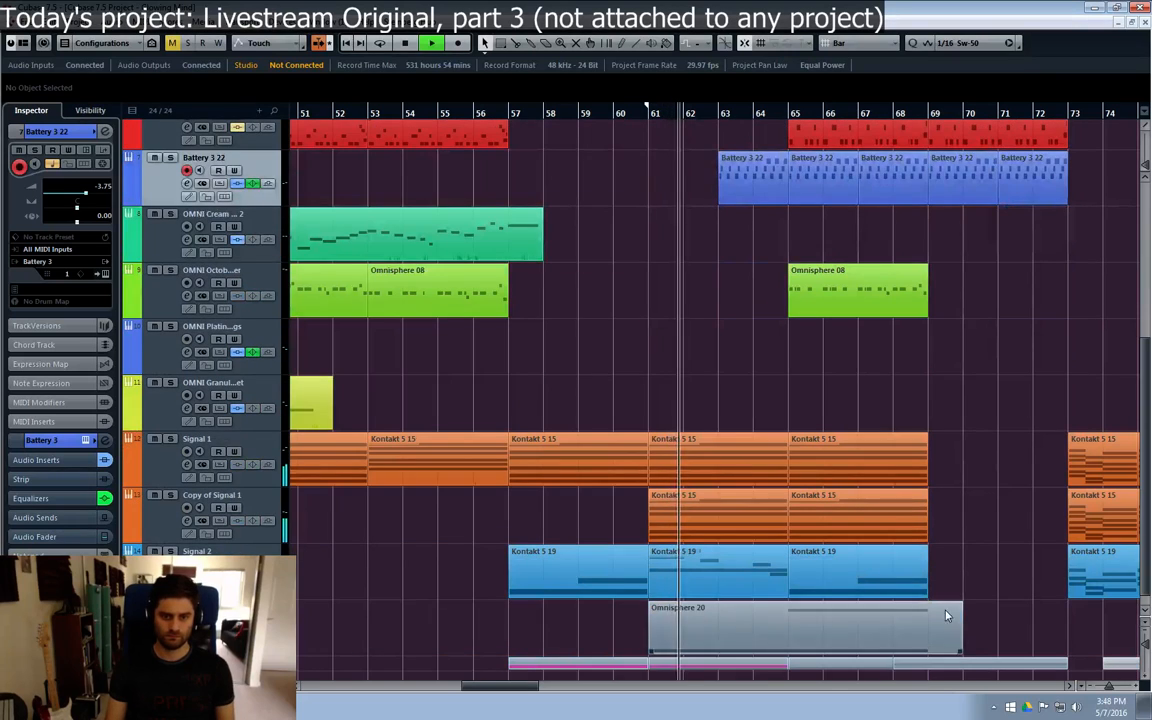
pyautogui.moveTo(523, 690); pyautogui.dragTo(546, 693)
pyautogui.moveTo(1023, 447); pyautogui.dragTo(733, 586)
pyautogui.click(873, 562)
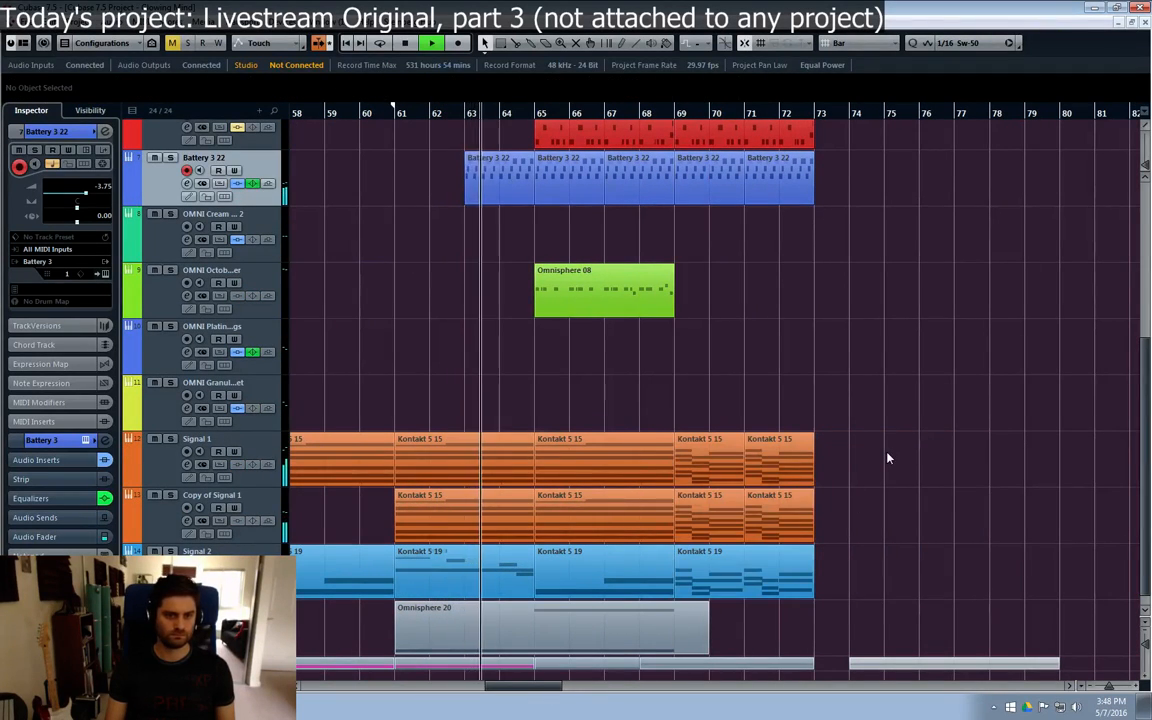
# Step: Place a copy of the two-bar Kontakt 5 15 part on the Omnisphere 20 track at bar 69 and check its notes in the Key Editor
pyautogui.scroll(-1, 888, 458)
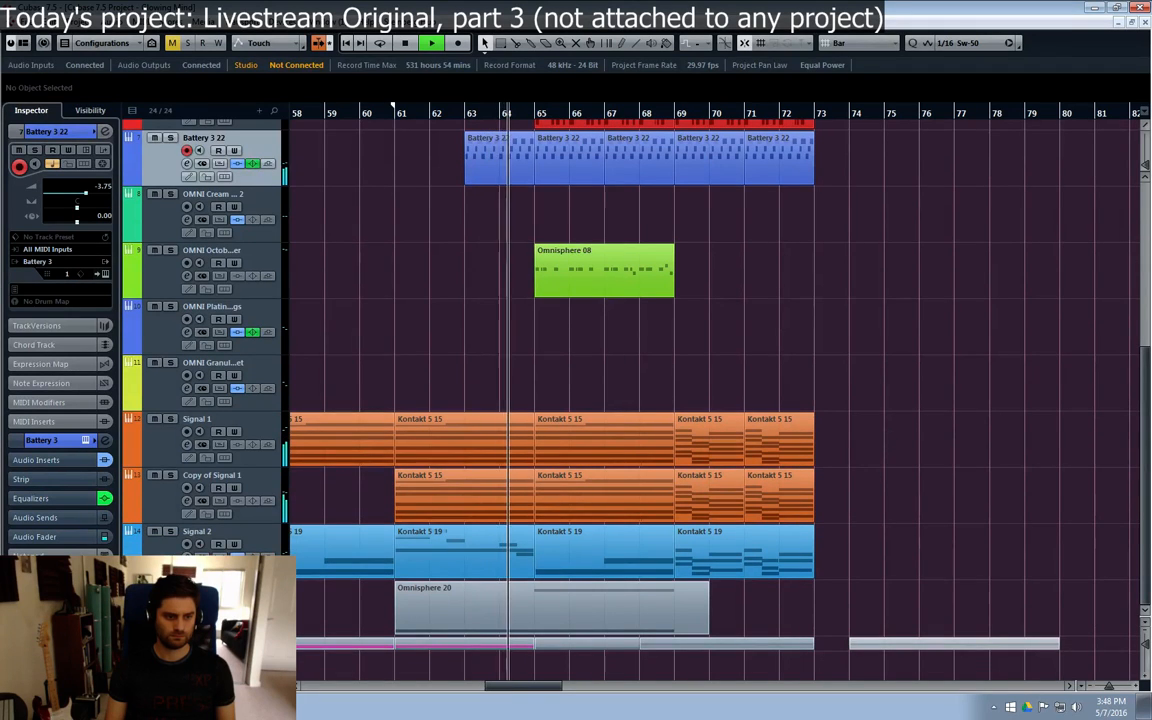
pyautogui.click(396, 604)
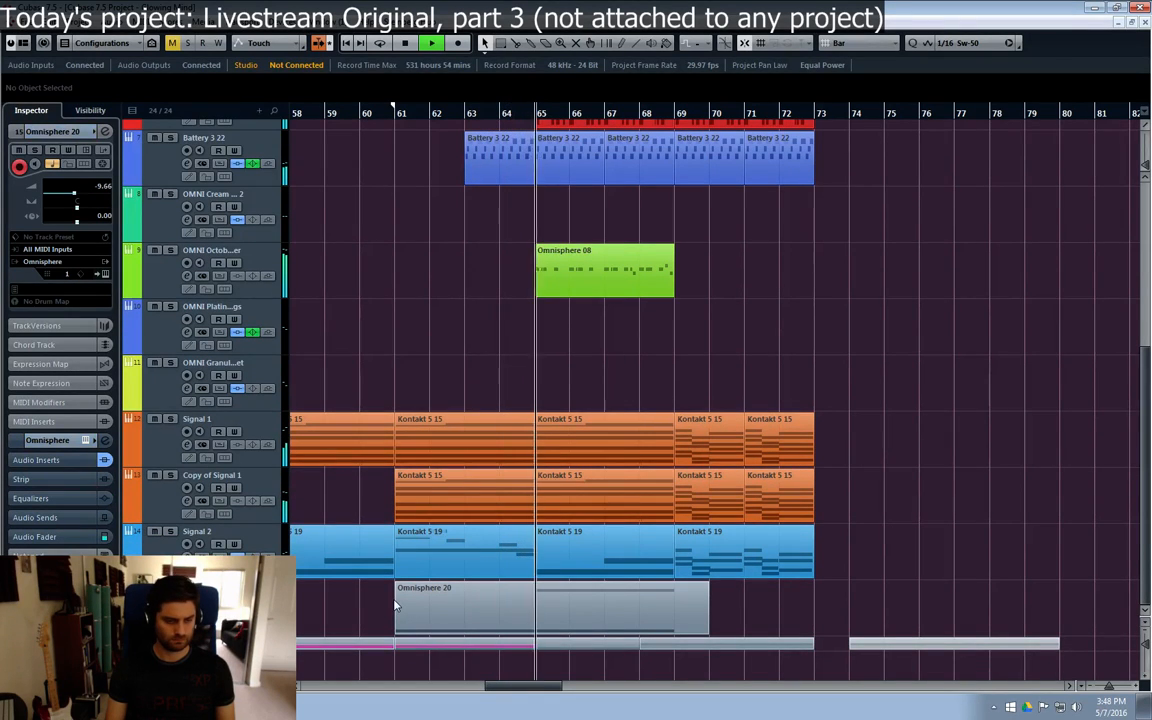
pyautogui.click(782, 452)
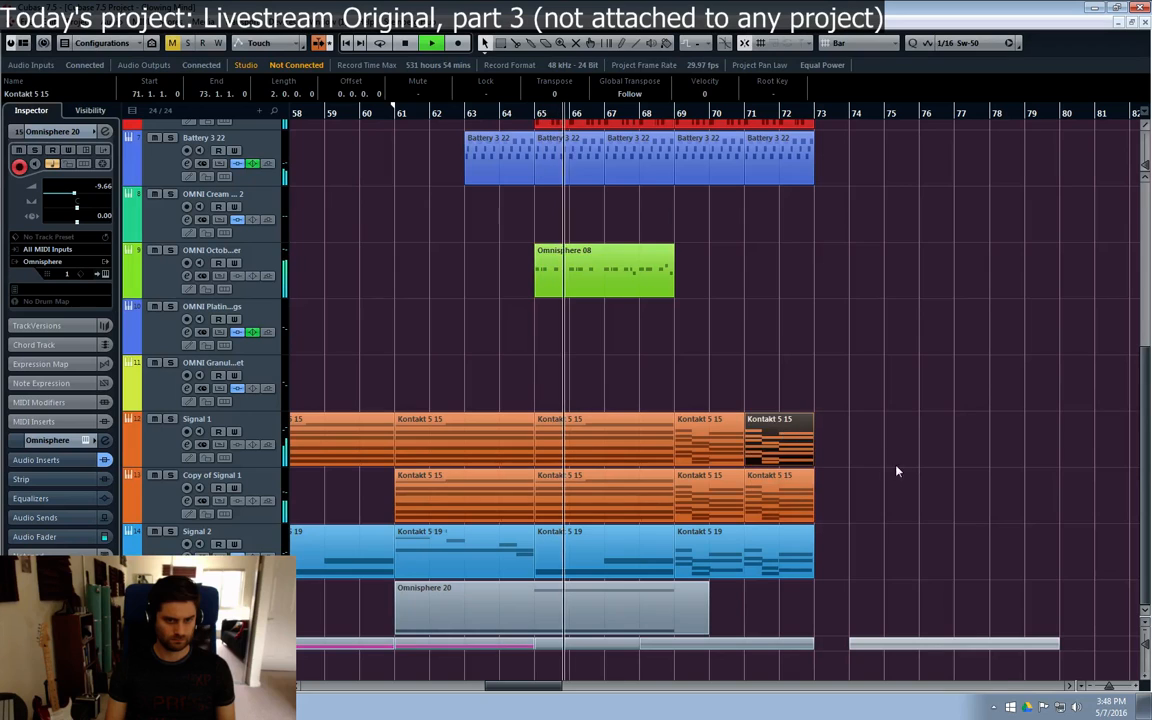
pyautogui.hotkey('ctrl', 'd')
pyautogui.moveTo(858, 457); pyautogui.dragTo(715, 617)
pyautogui.doubleClick(715, 617)
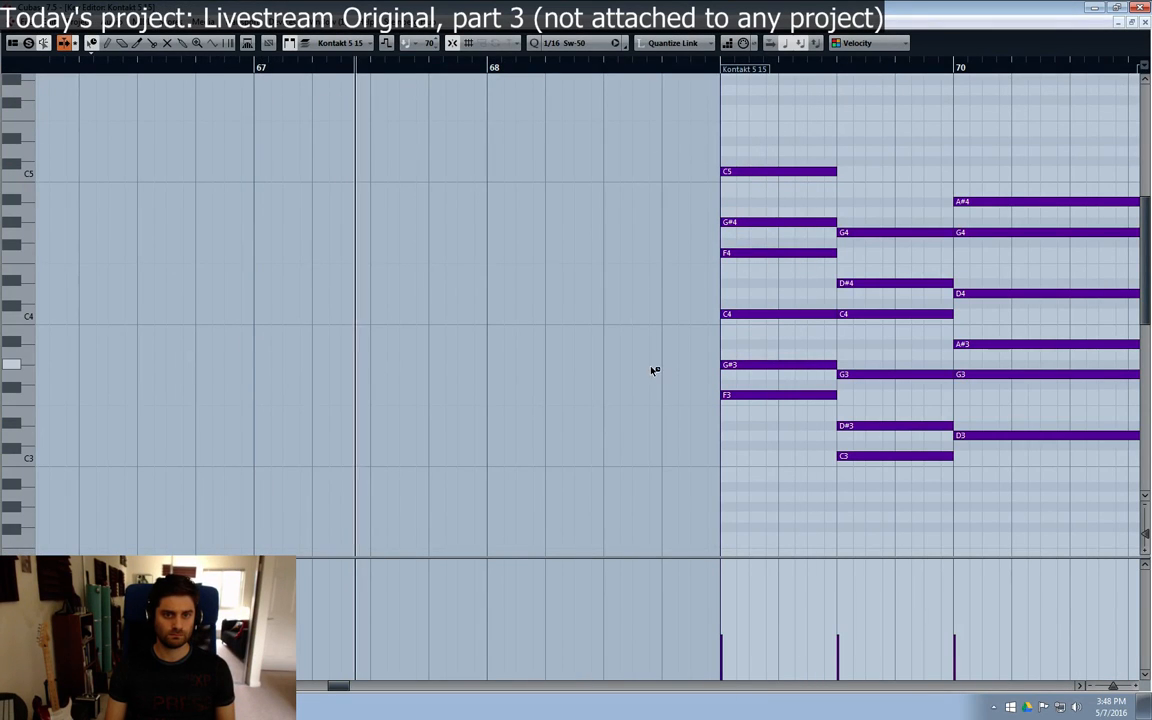
pyautogui.click(1146, 23)
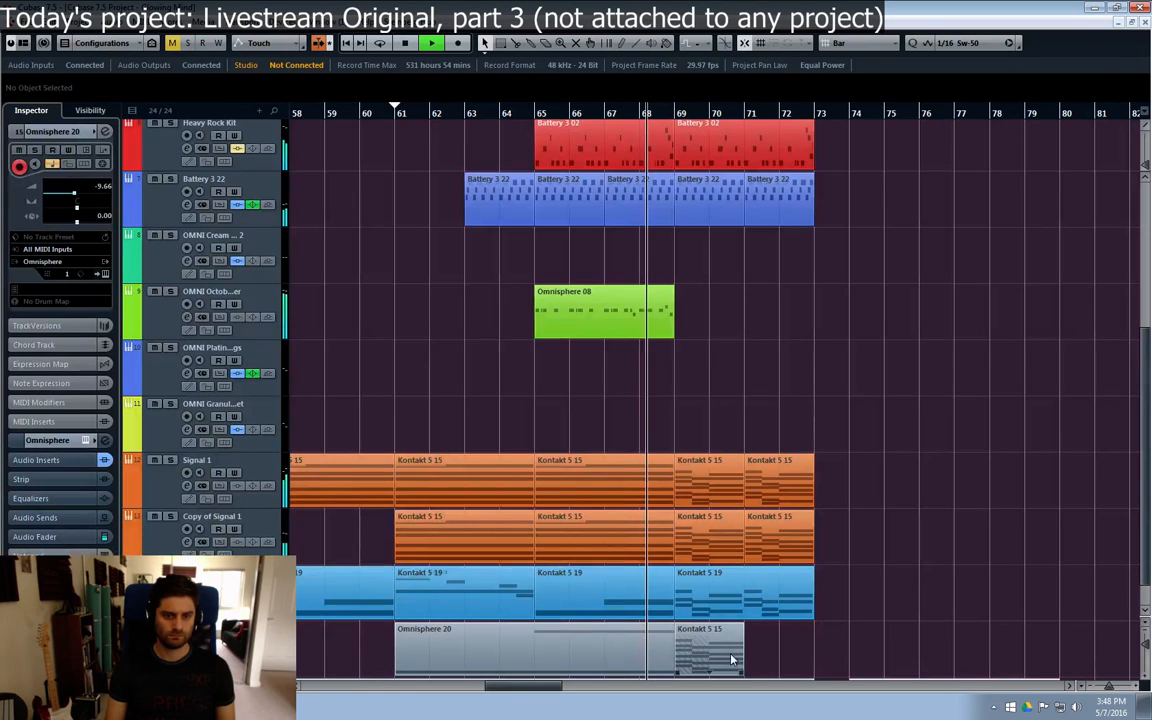
# Step: Listen to the section from bar 69 to bar 72 while looking over the upper tracks and the Omnisphere 08 part
pyautogui.scroll(4, 940, 603)
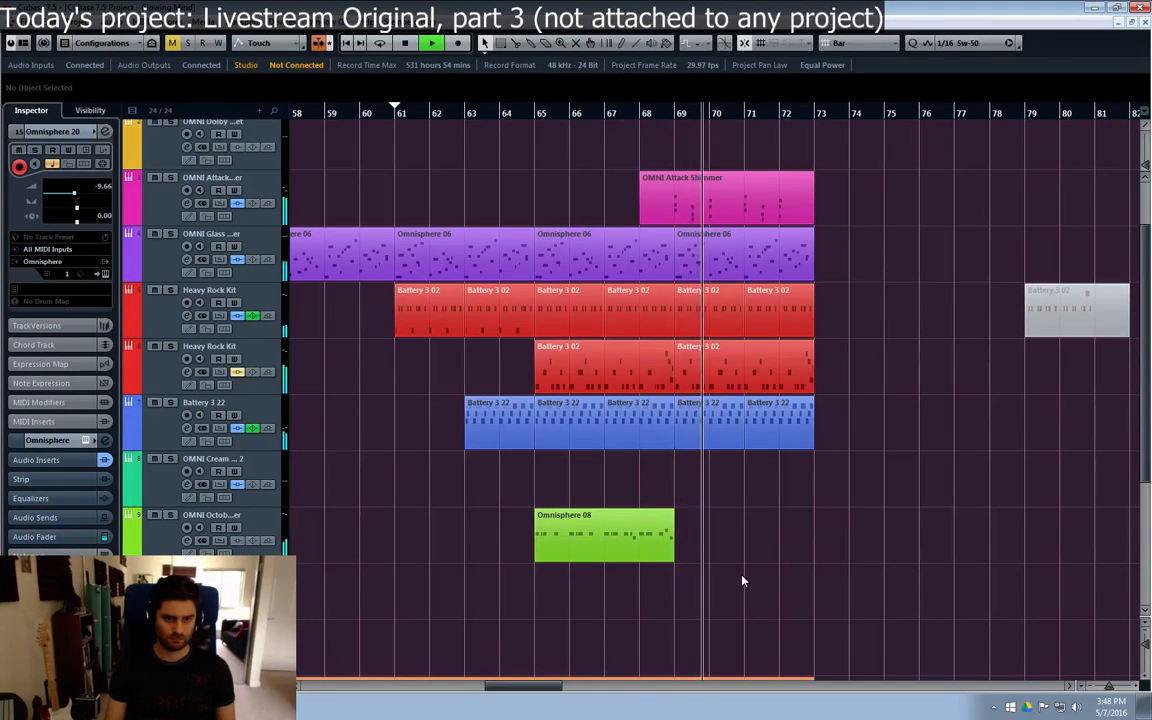
pyautogui.scroll(2, 760, 580)
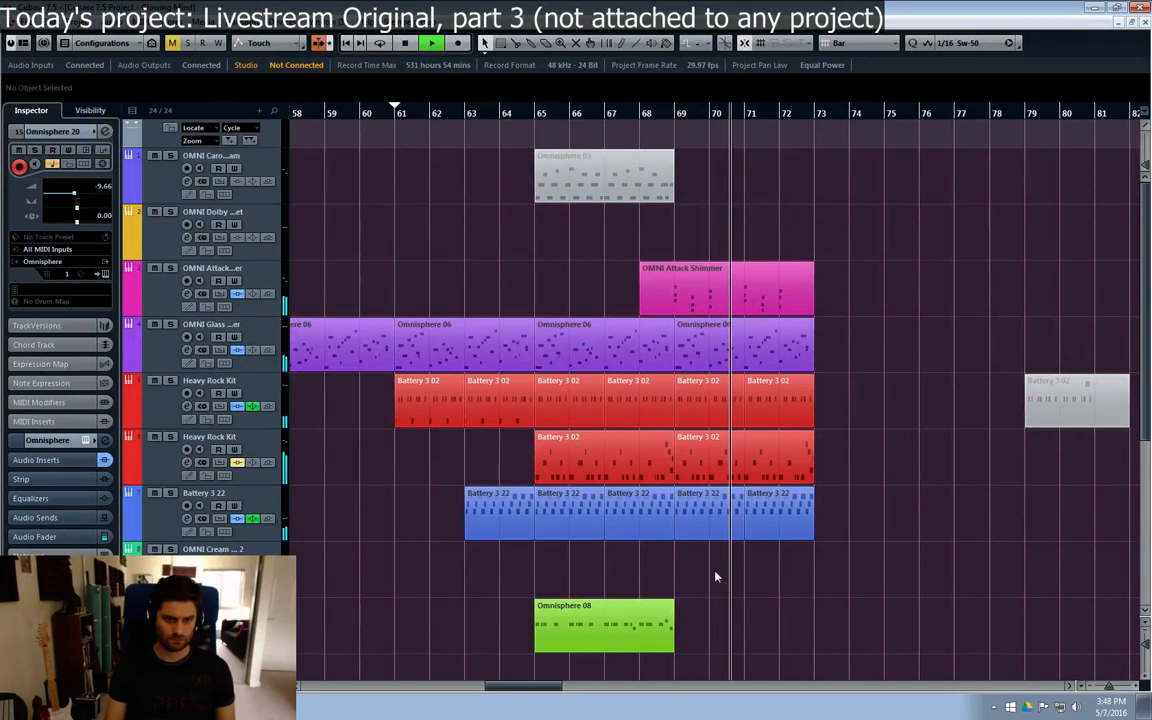
pyautogui.click(662, 612)
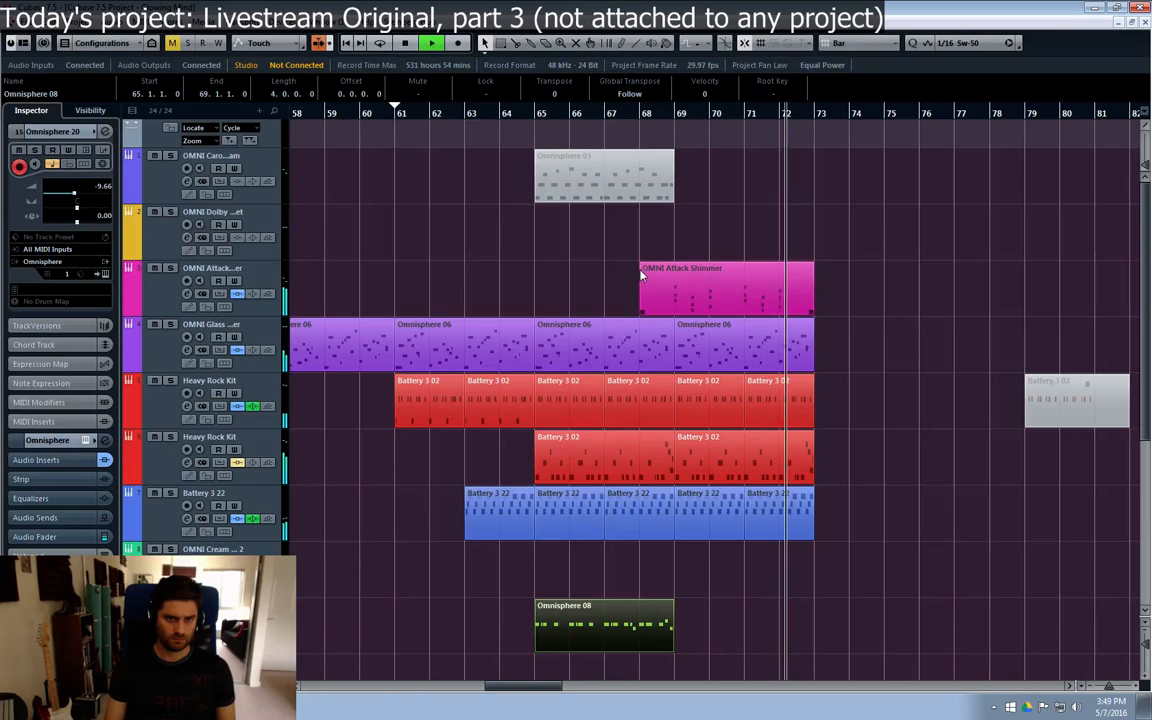
pyautogui.press('space')
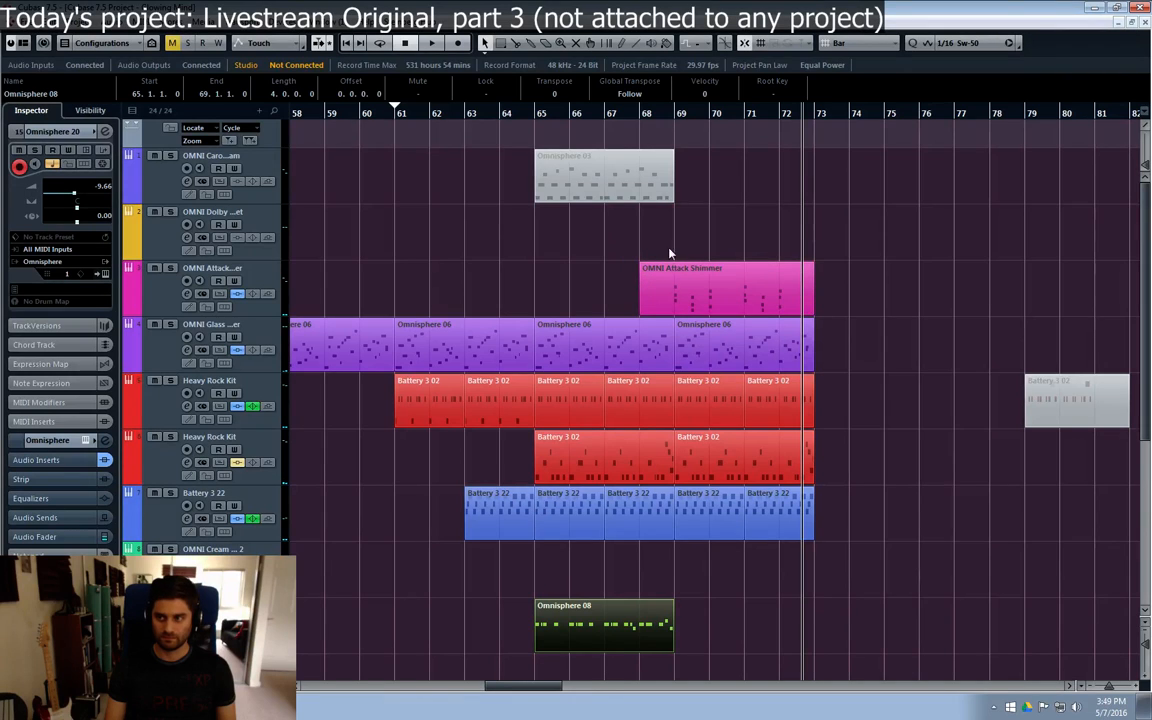
# Step: Set the playback position to bar 67 and select the OMNI Octobass track
pyautogui.click(606, 118)
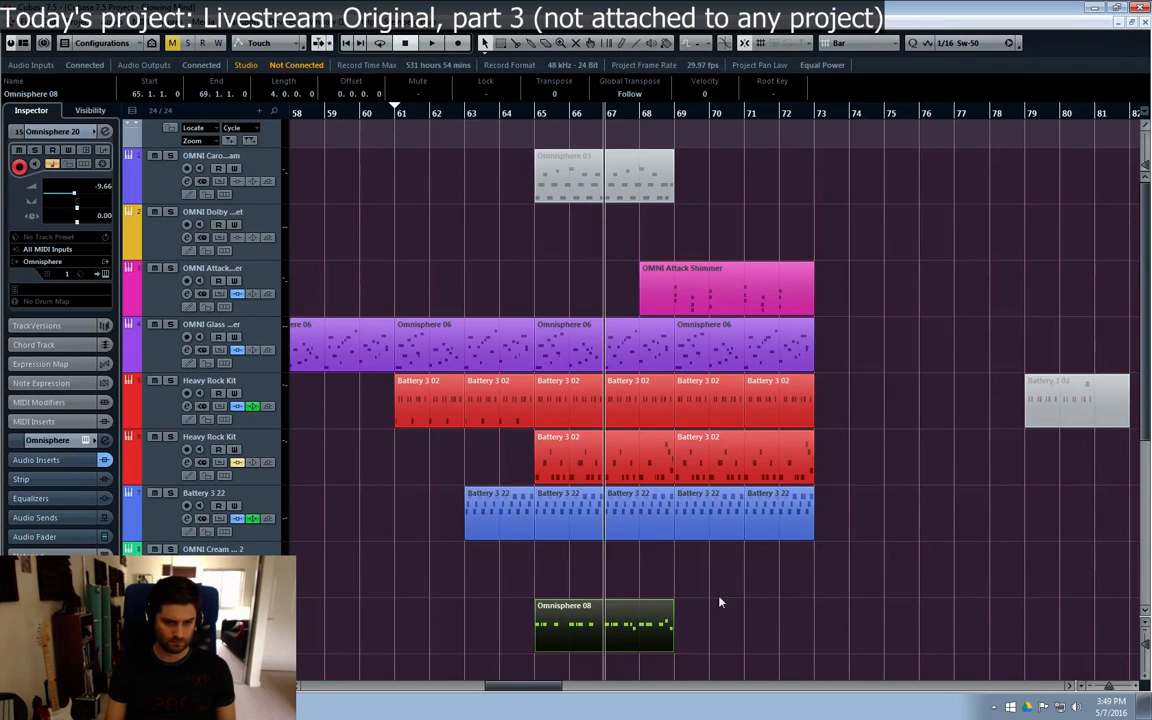
pyautogui.click(212, 606)
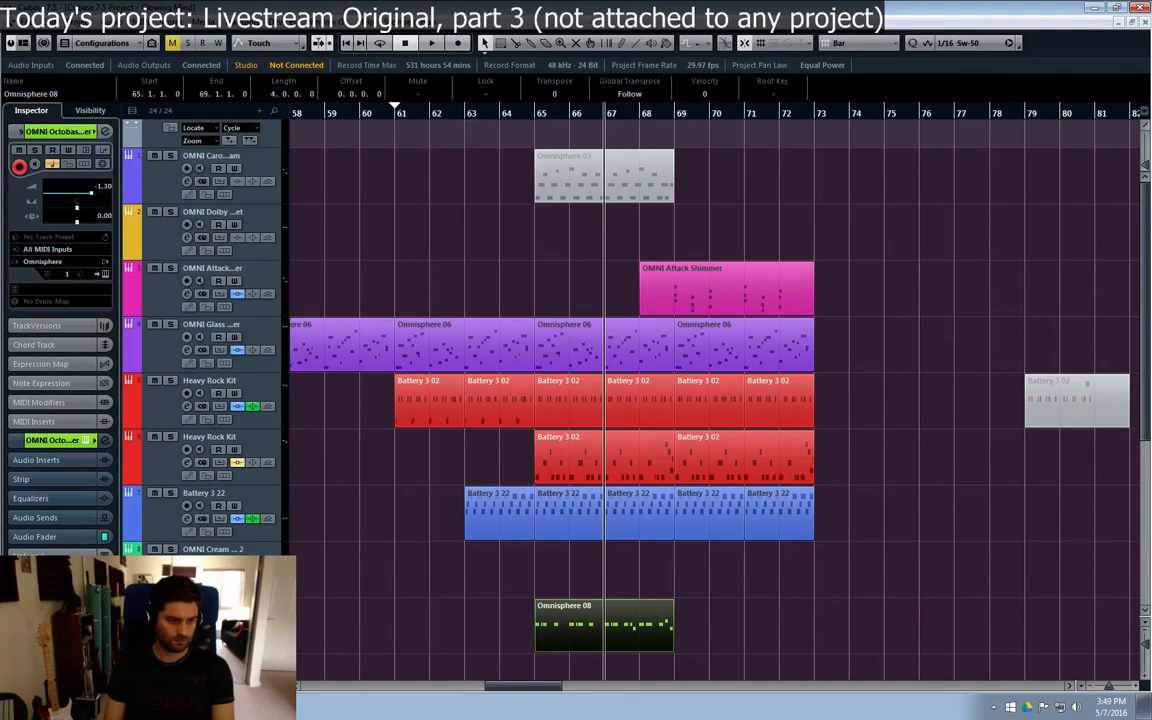
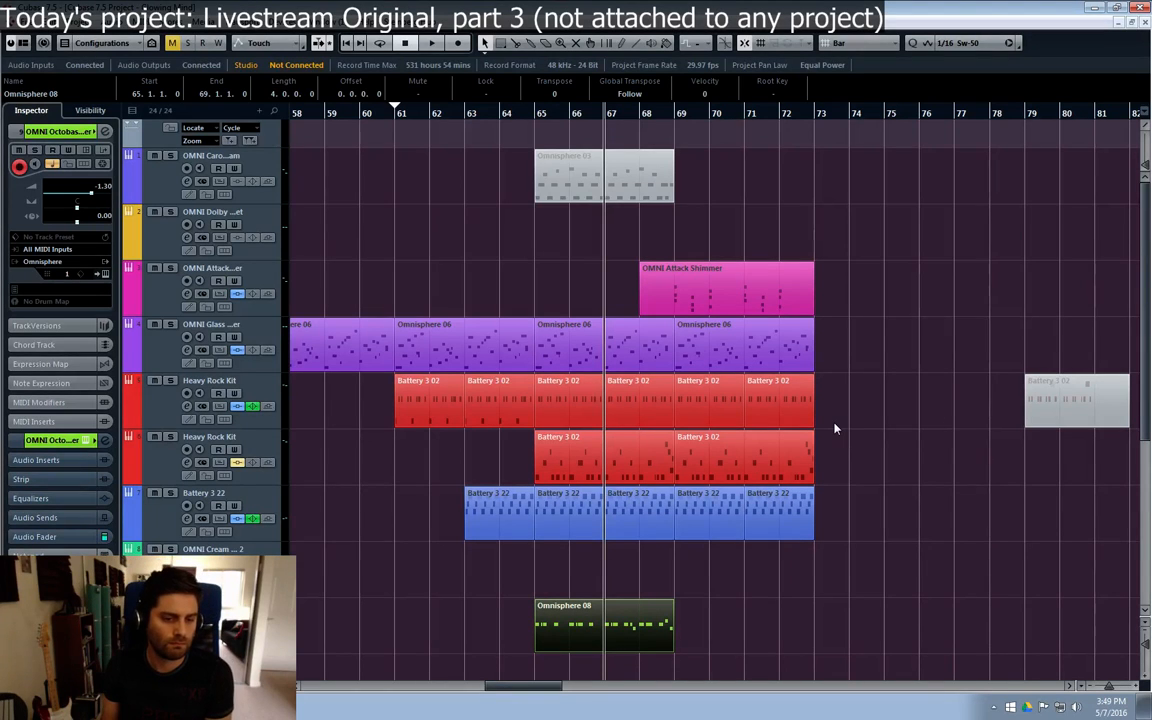
# Step: Listen to the section from bar 67 twice
pyautogui.press('space')
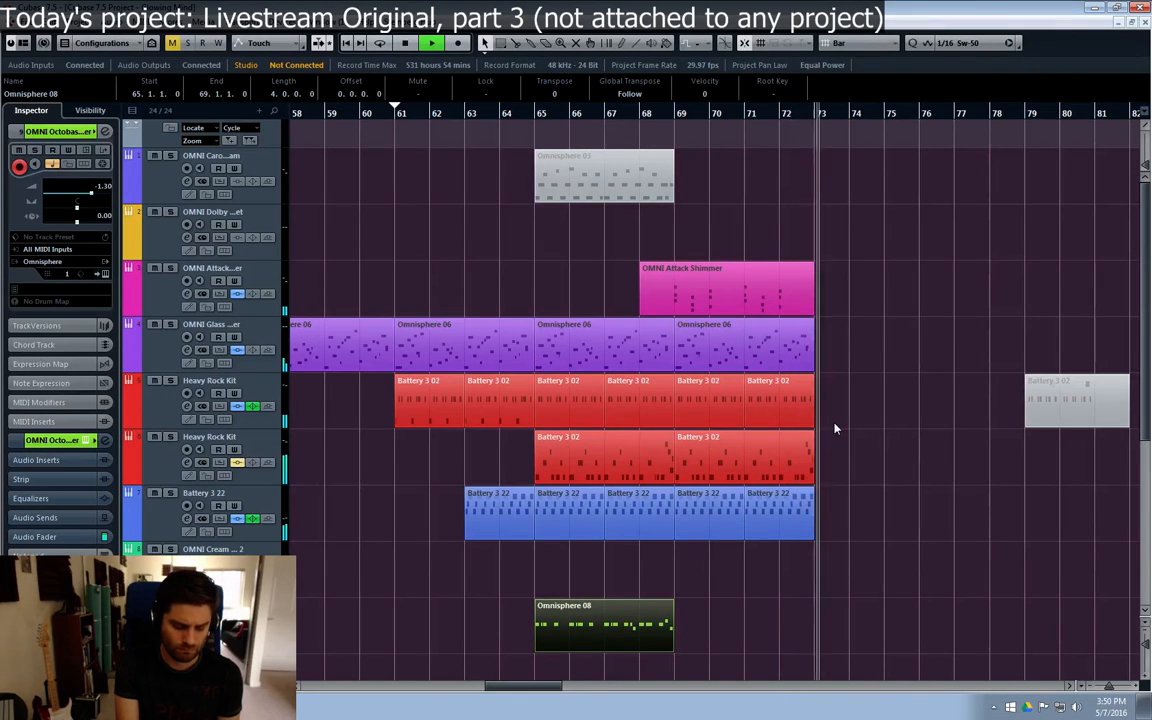
pyautogui.press('space')
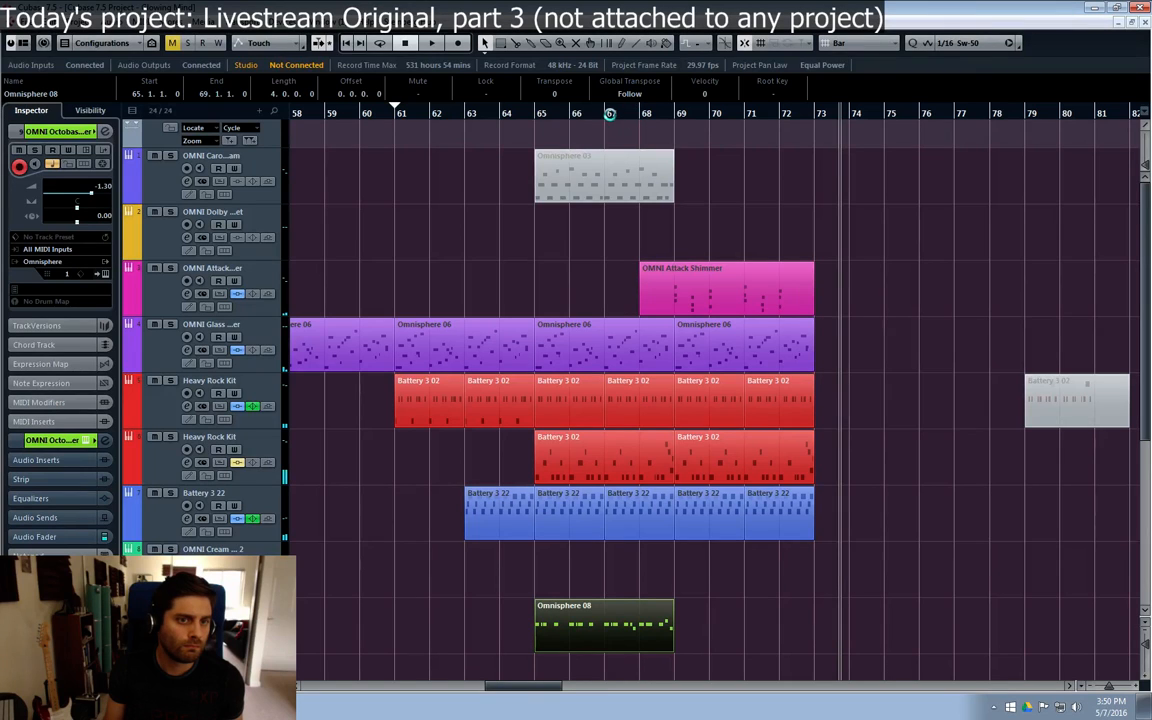
pyautogui.click(609, 113)
pyautogui.press('space')
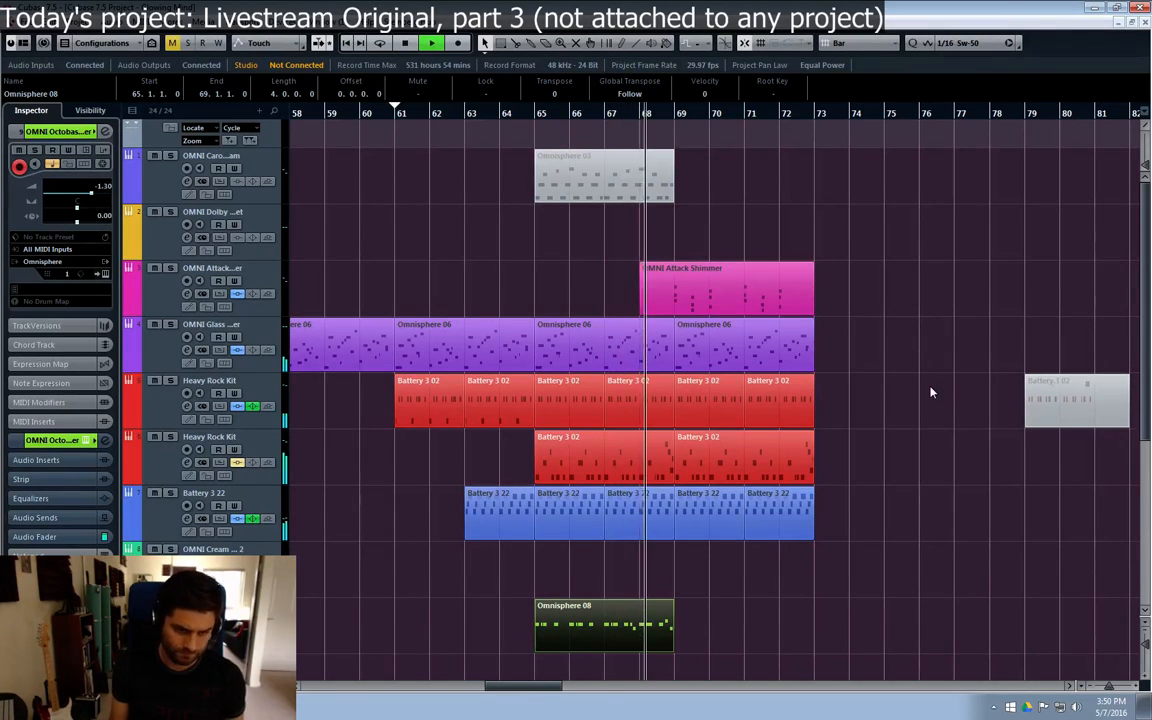
# Step: Duplicate the Omnisphere 08 part to bar 69 on the OMNI Octobass track and open the copy in the Key Editor
pyautogui.hotkey('ctrl', 'e')
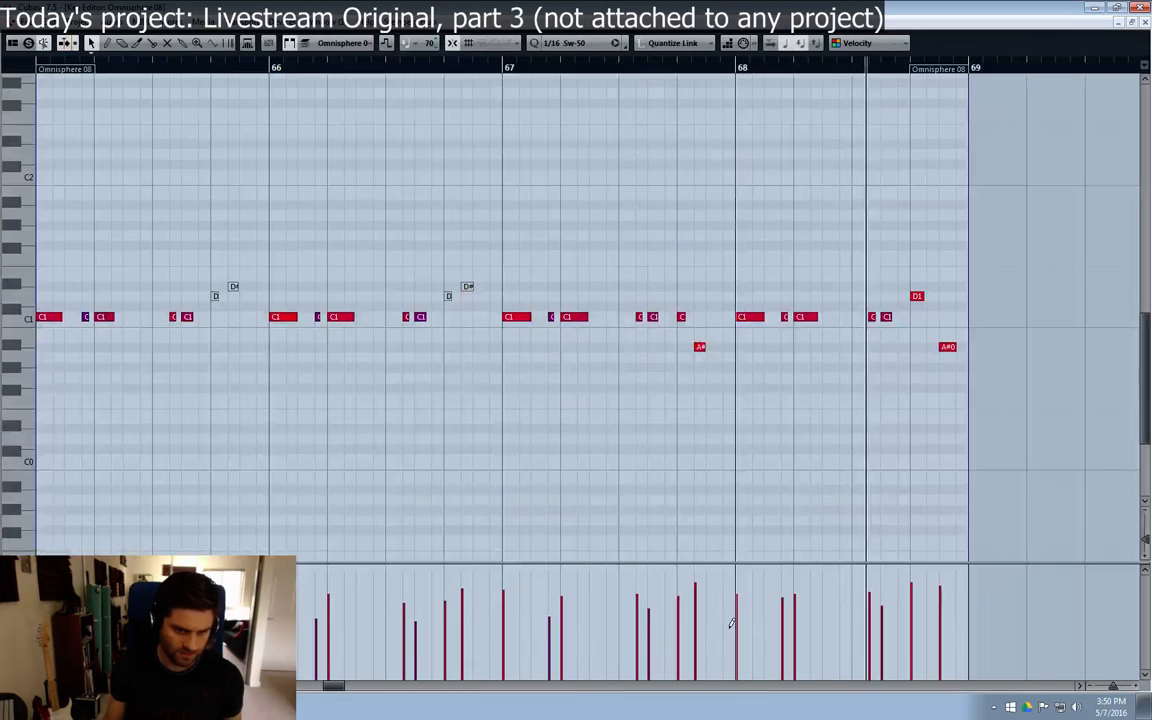
pyautogui.click(1144, 24)
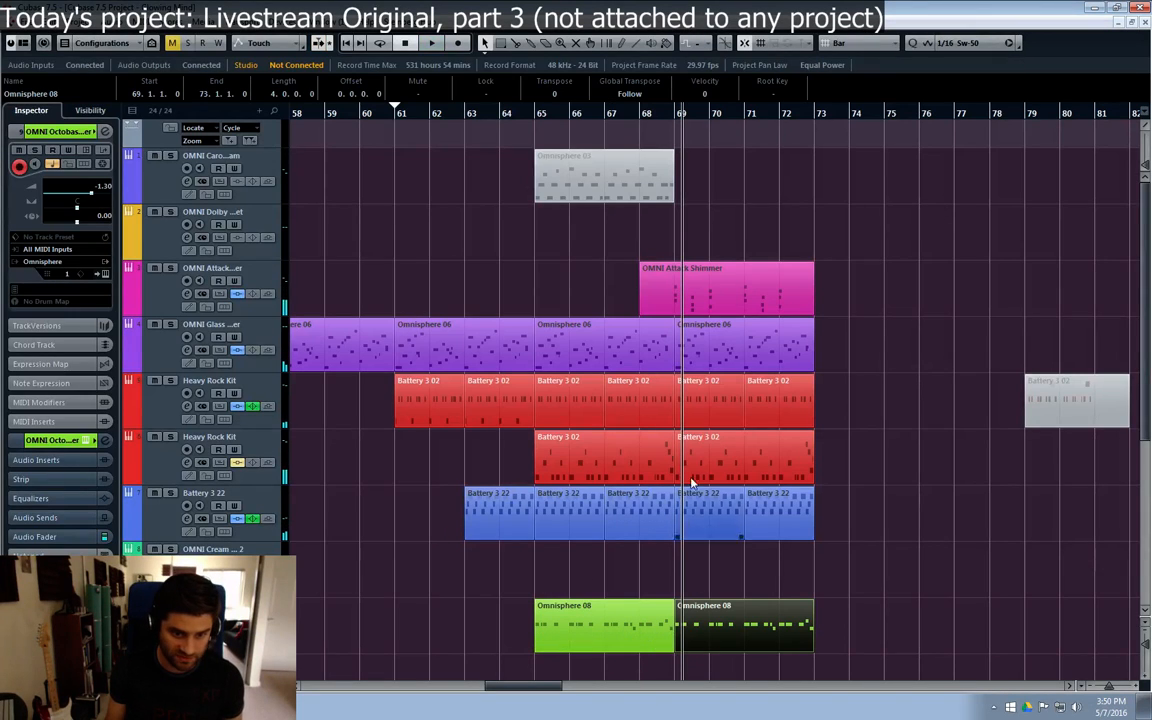
pyautogui.doubleClick(694, 630)
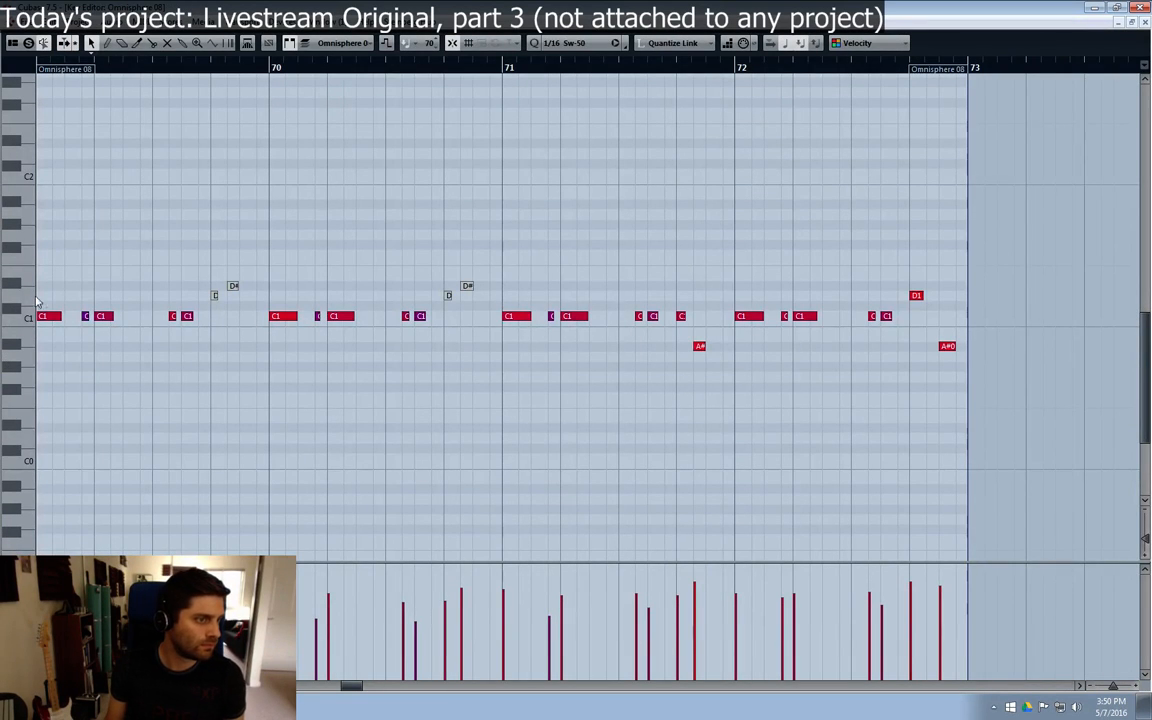
# Step: Try raising only the C1 notes in bar 69 of the copied part to F1
pyautogui.moveTo(36, 303); pyautogui.dragTo(190, 360)
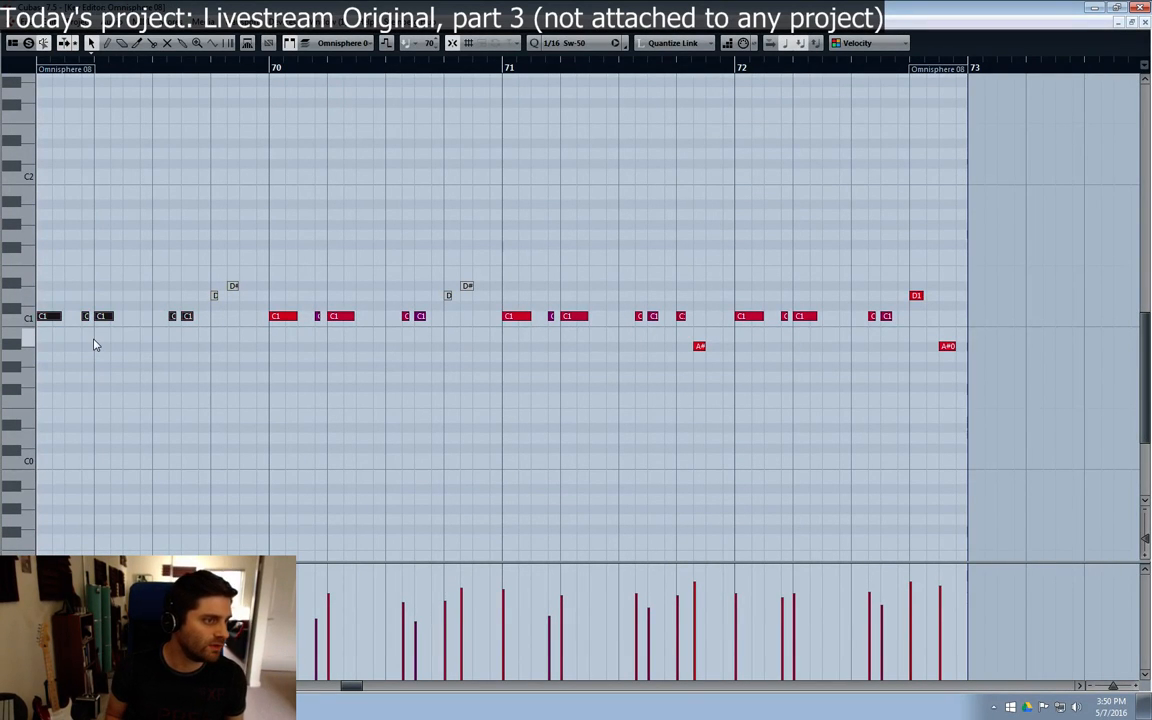
pyautogui.press('Up')
pyautogui.press('Up')
pyautogui.press('Up')
pyautogui.press('Up')
pyautogui.press('Up')
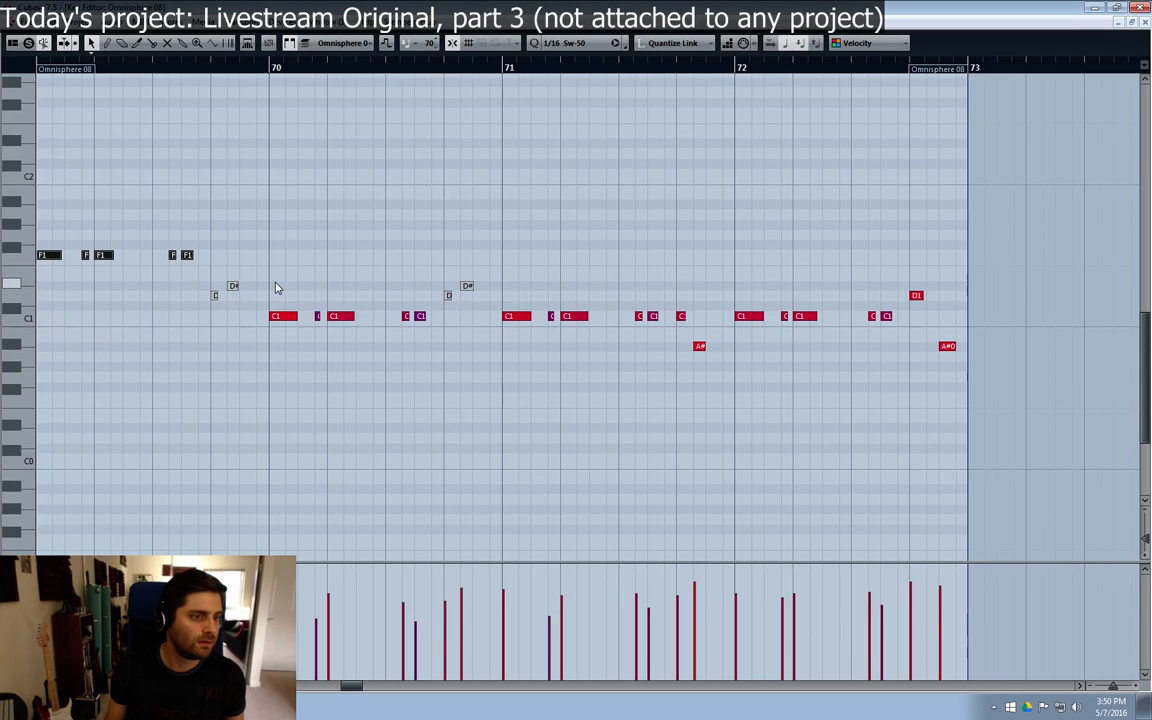
pyautogui.moveTo(253, 267); pyautogui.dragTo(211, 297)
pyautogui.click(257, 261)
pyautogui.hotkey('ctrl', 'z')
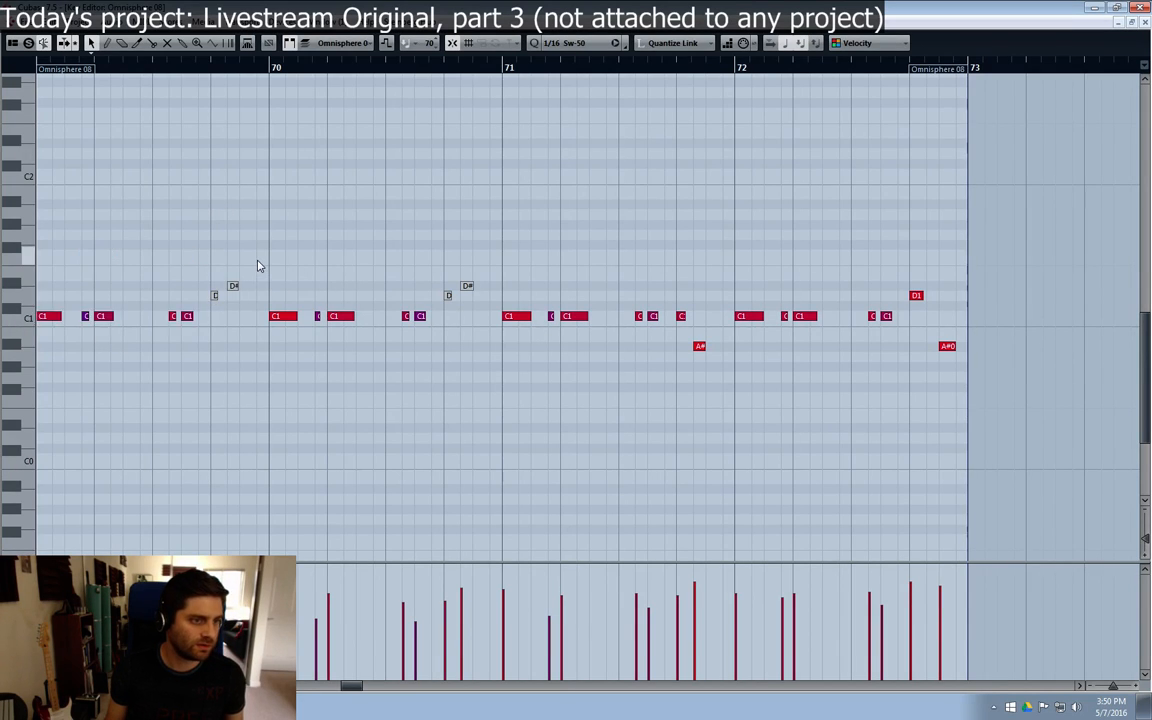
# Step: Transpose all notes in bar 69, including the two muted ones, up five semitones so the C1 notes sit on F1
pyautogui.moveTo(257, 258); pyautogui.dragTo(52, 352)
pyautogui.press('Up')
pyautogui.press('Up')
pyautogui.press('Up')
pyautogui.press('Up')
pyautogui.press('Up')
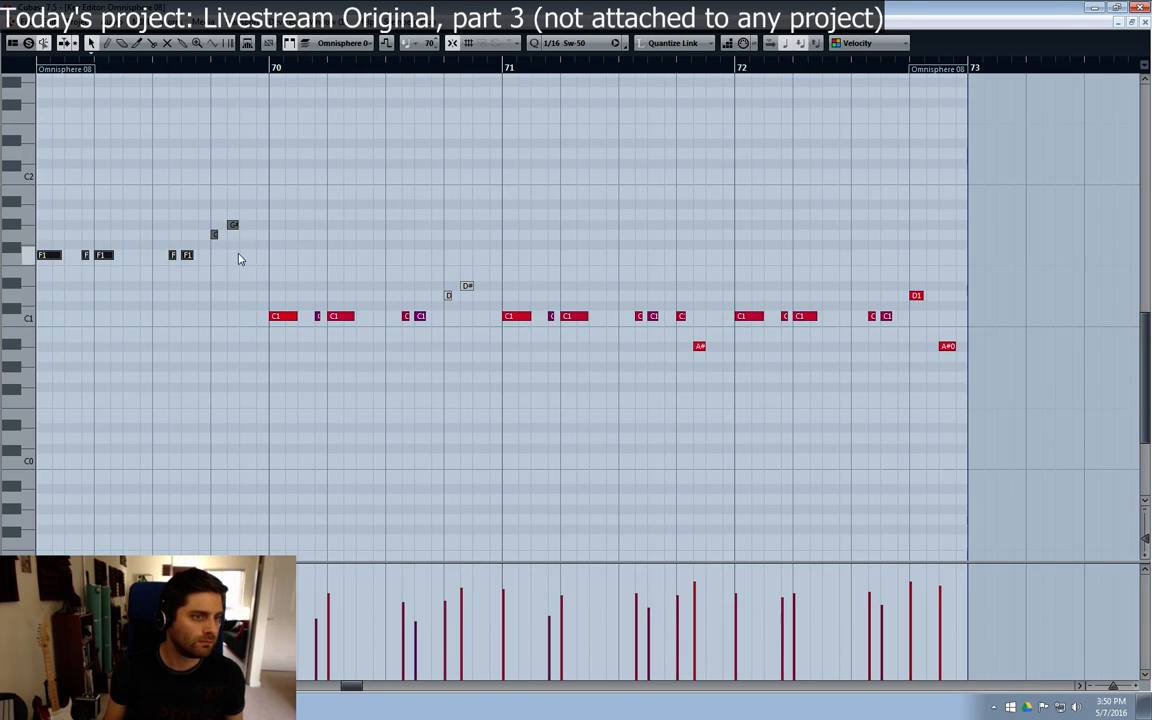
pyautogui.click(237, 259)
# Step: Unmute the last two notes of bar 69 and play the part back from bar 69
pyautogui.press('7')
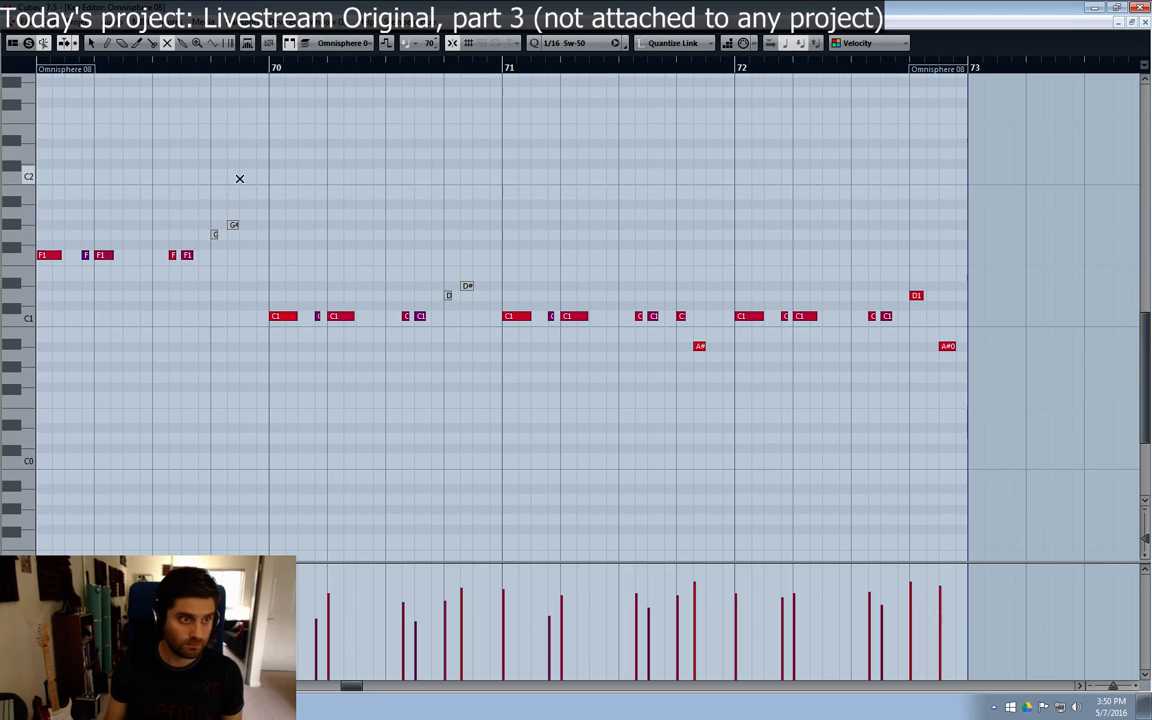
pyautogui.moveTo(240, 179); pyautogui.dragTo(217, 255)
pyautogui.press('1')
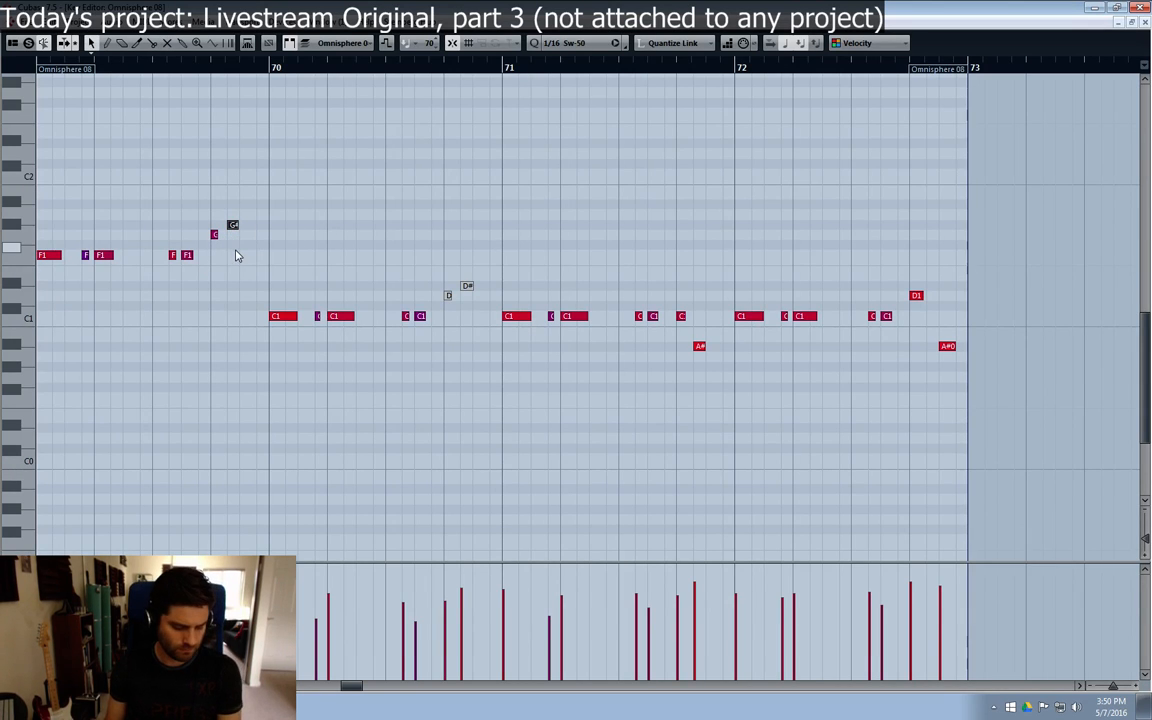
pyautogui.moveTo(234, 227)
pyautogui.mouseDown()
pyautogui.moveTo(233, 206)
pyautogui.moveTo(234, 226)
pyautogui.mouseUp()
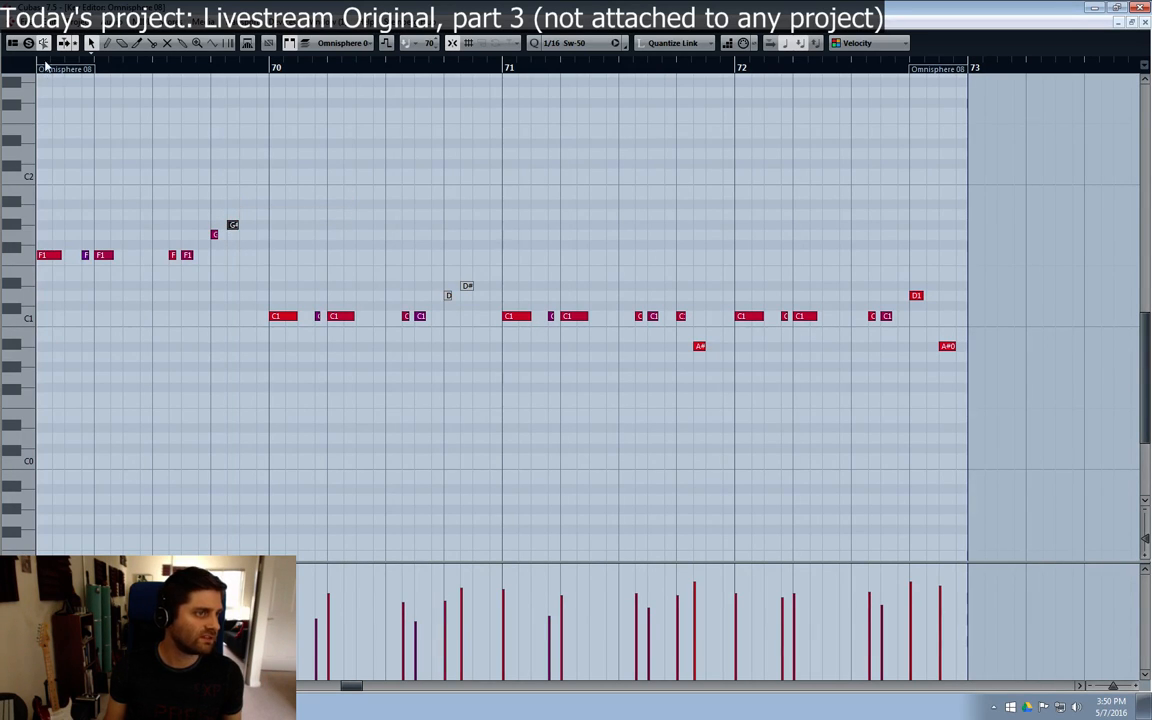
pyautogui.press('space')
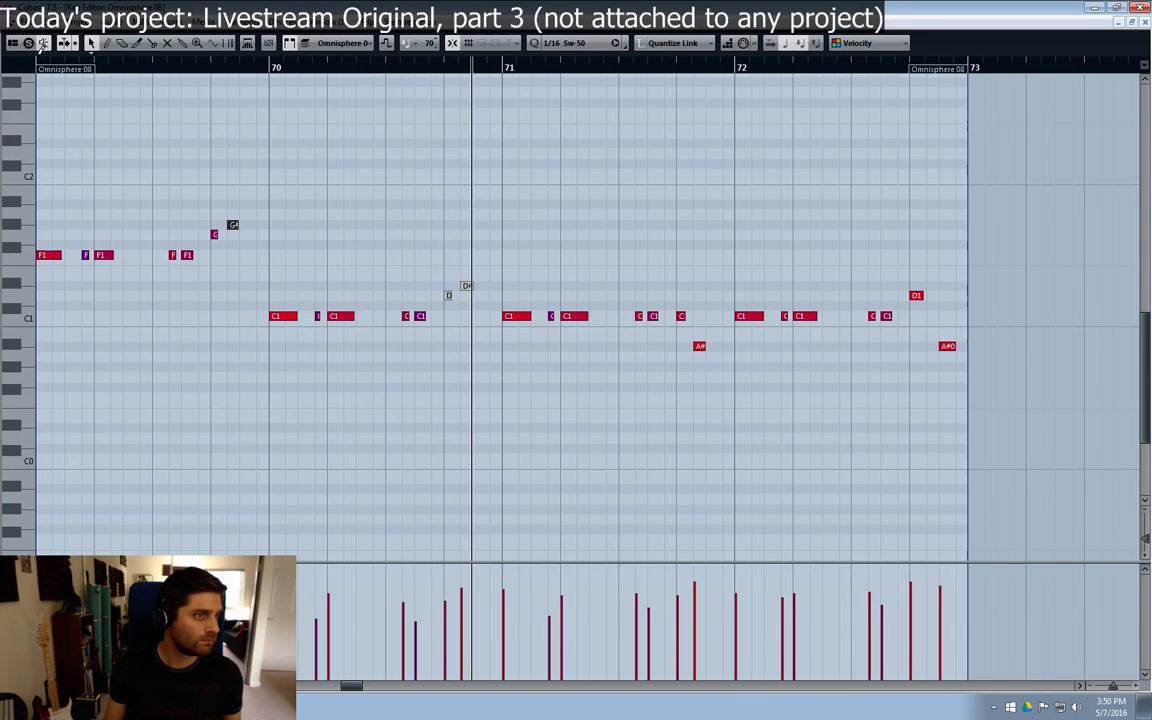
pyautogui.click(40, 66)
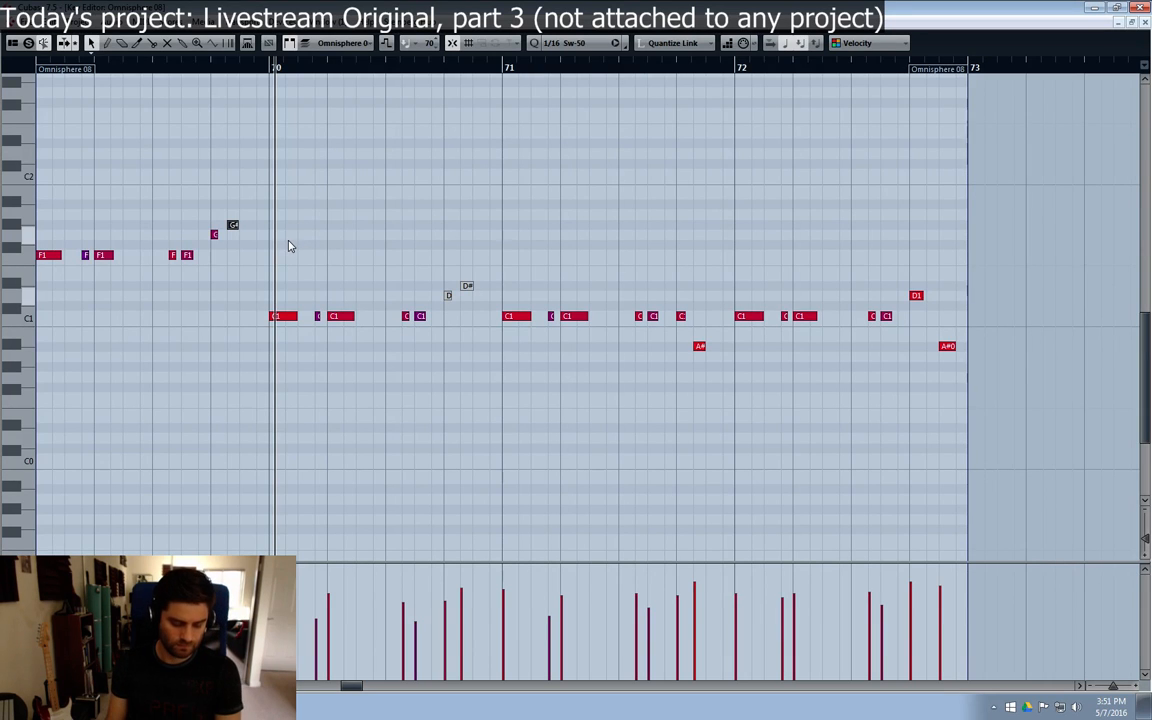
# Step: Try transposing the C1 notes in bar 70 up two octaves to C3 and up two semitones to D1
pyautogui.moveTo(266, 296); pyautogui.dragTo(427, 338)
pyautogui.hotkey('shift', 'Up')
pyautogui.hotkey('shift', 'Up')
pyautogui.scroll(2, 460, 323)
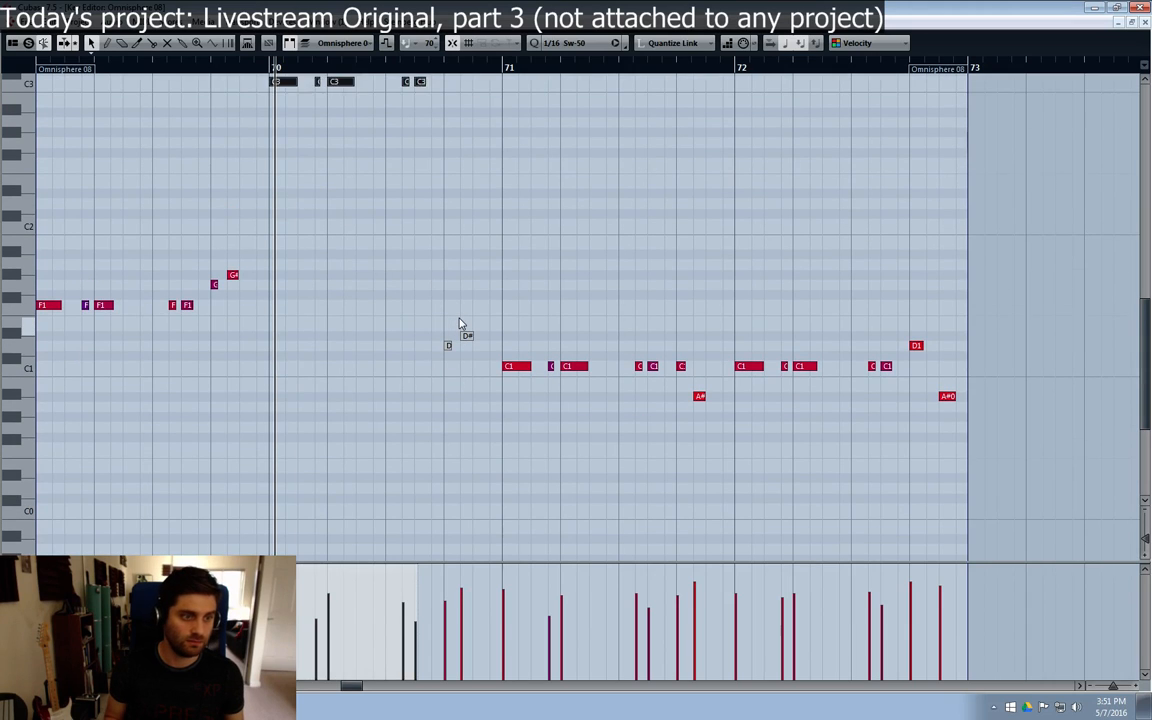
pyautogui.hotkey('shift', 'Down')
pyautogui.hotkey('shift', 'Down')
pyautogui.press('Up')
pyautogui.press('Up')
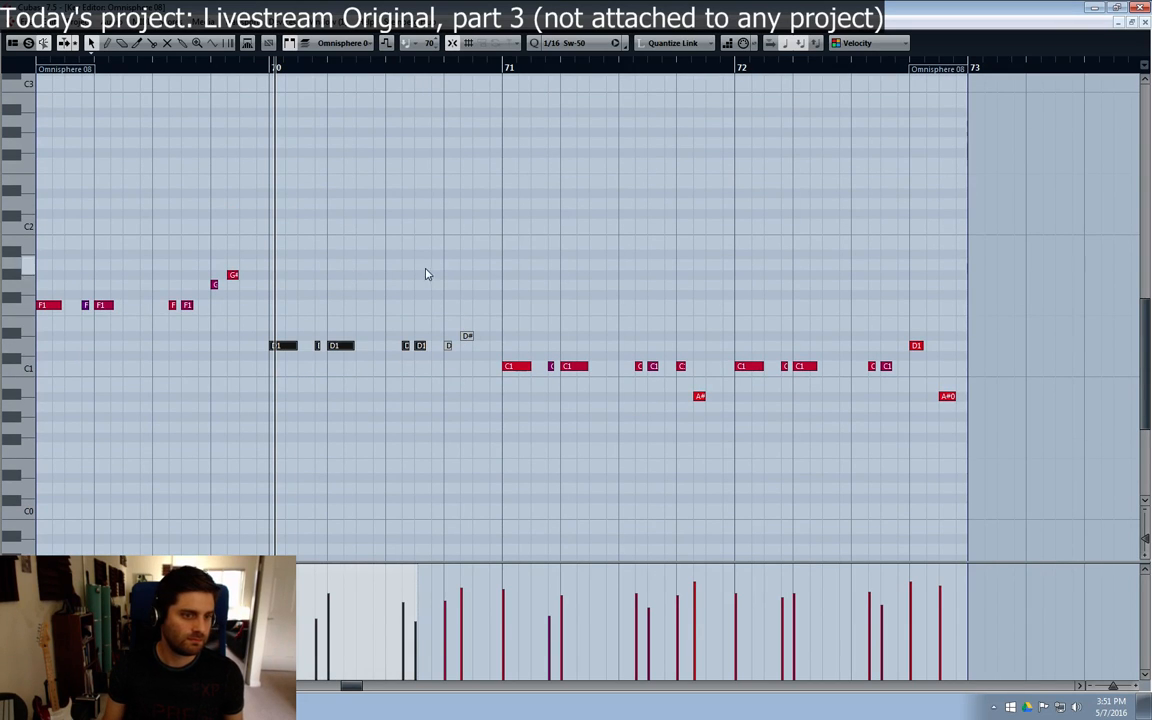
pyautogui.press('Down')
pyautogui.press('Down')
# Step: Transpose all notes in bar 70, including the two muted ones, up two semitones
pyautogui.moveTo(488, 309); pyautogui.dragTo(279, 398)
pyautogui.press('Up')
pyautogui.press('Up')
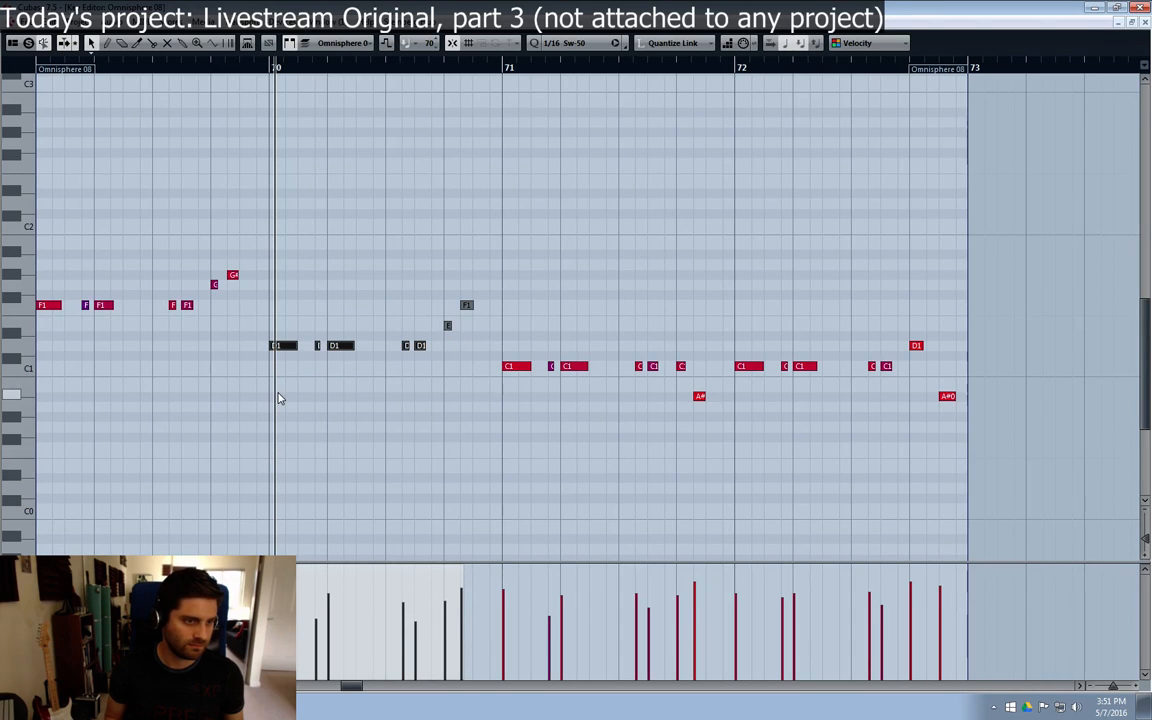
pyautogui.click(491, 332)
# Step: Unmute the last two notes of bar 70 and lower the E1 note to D#1
pyautogui.press('7')
pyautogui.moveTo(507, 275); pyautogui.dragTo(449, 326)
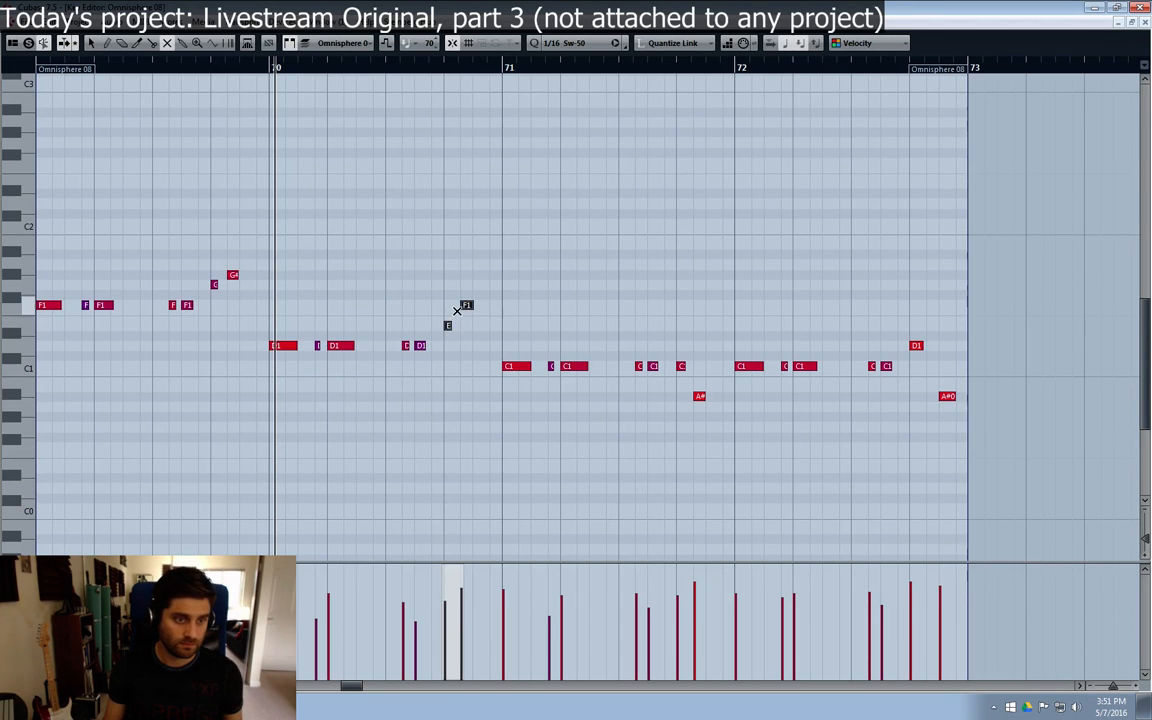
pyautogui.press('1')
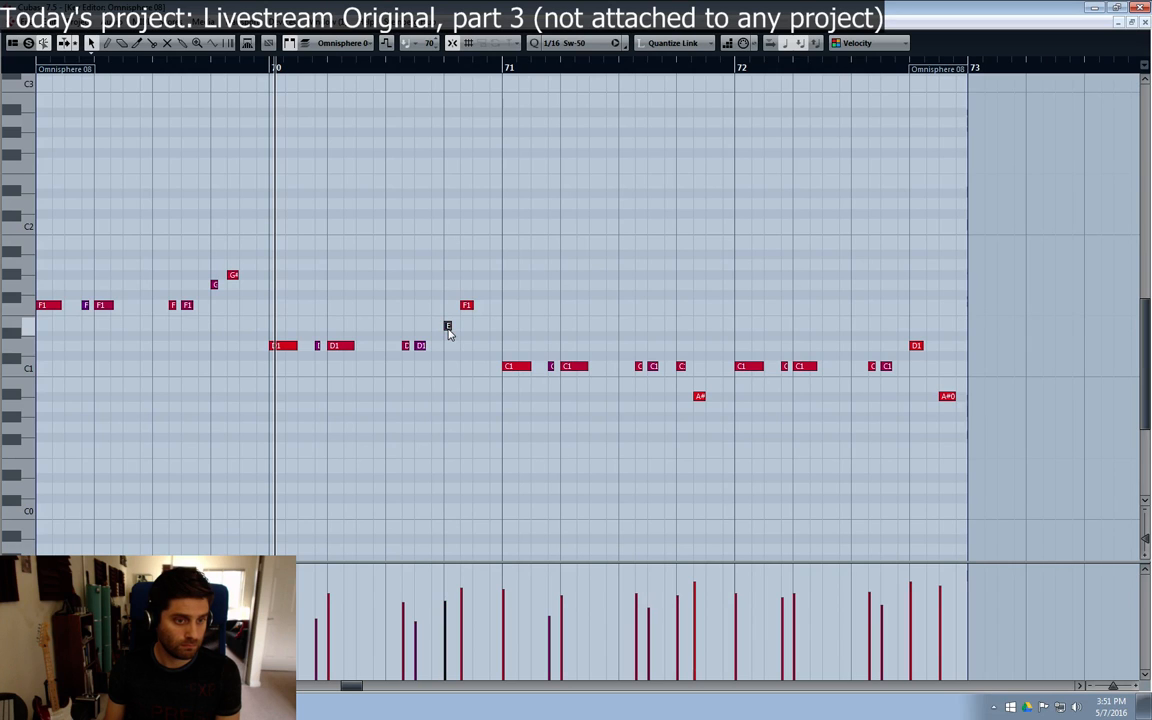
pyautogui.moveTo(448, 327); pyautogui.dragTo(450, 335)
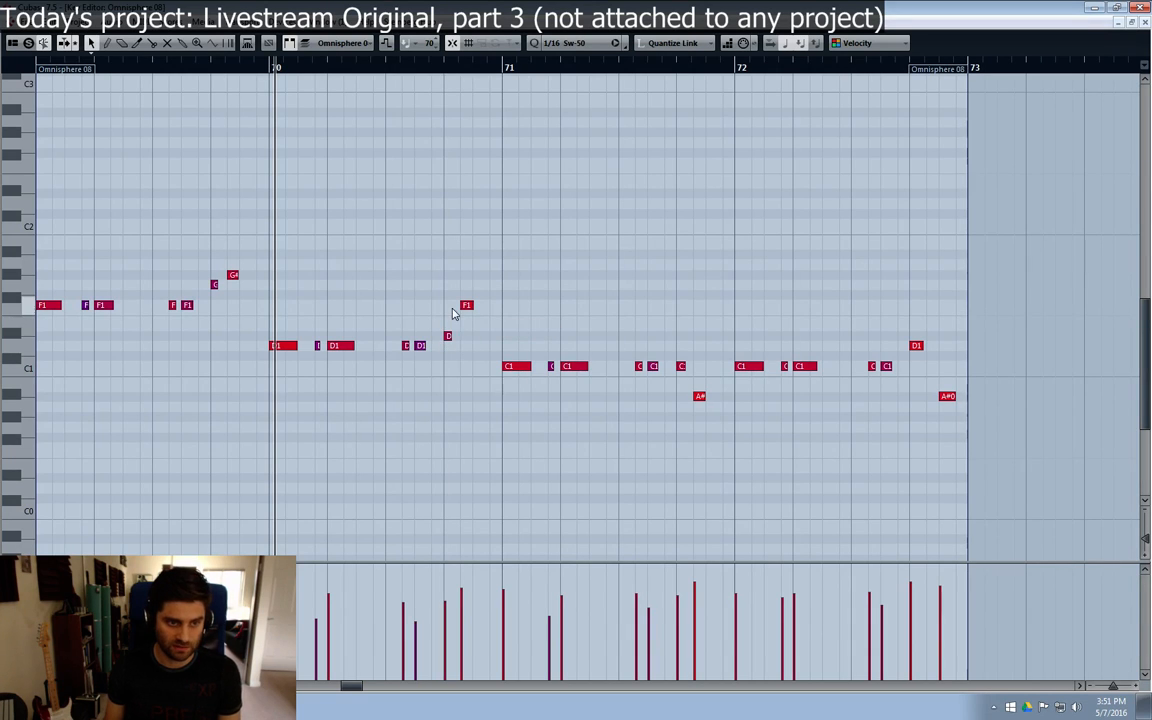
# Step: Listen to the edited bass line from bar 70 into bar 71
pyautogui.click(267, 70)
pyautogui.press('space')
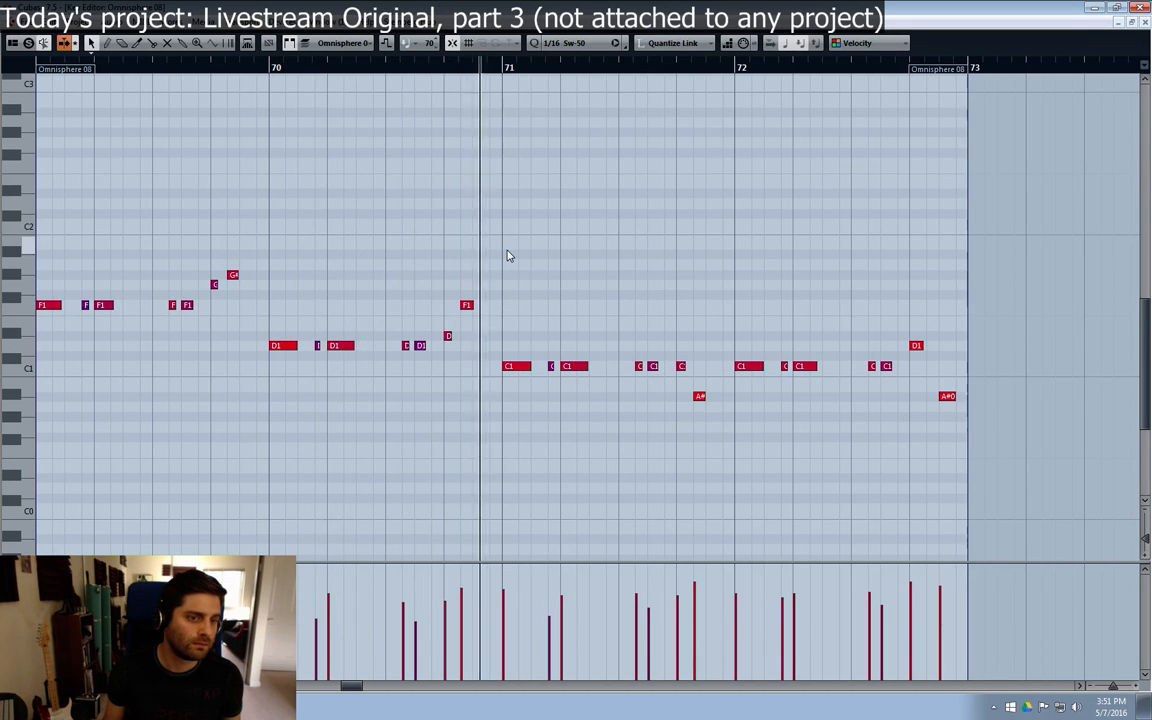
pyautogui.press('space')
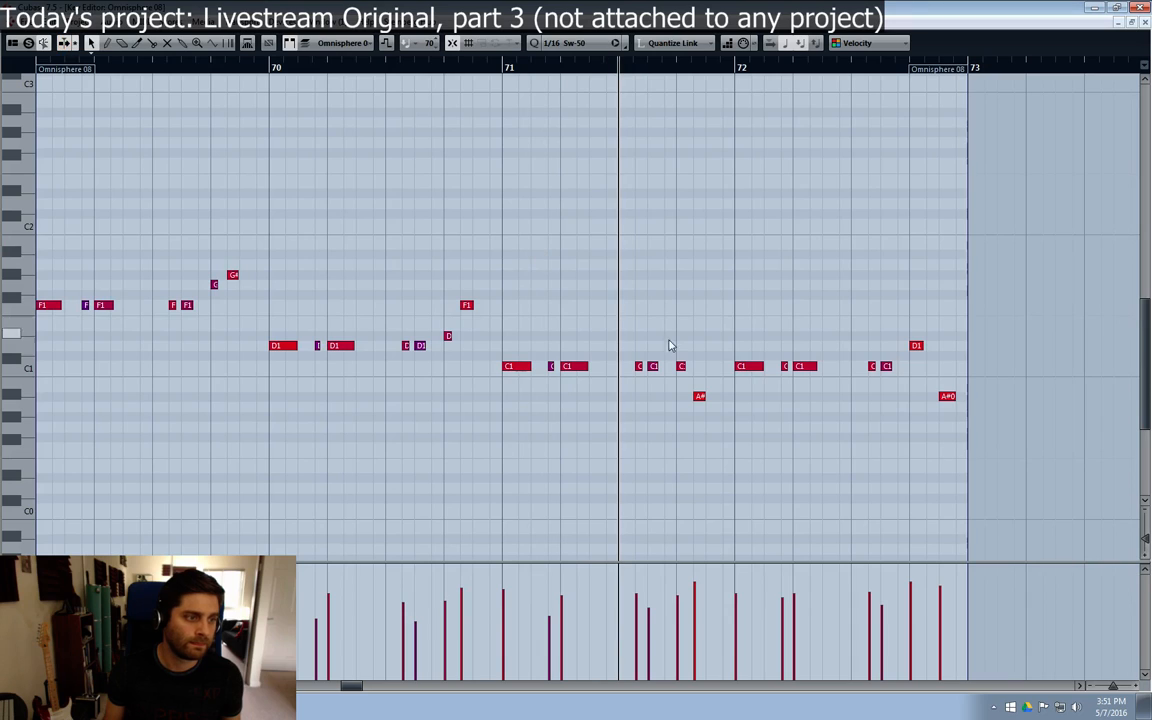
# Step: Raise the last four notes of bar 71 by five semitones and play back from bar 71 and again from bar 69
pyautogui.moveTo(717, 325); pyautogui.dragTo(634, 436)
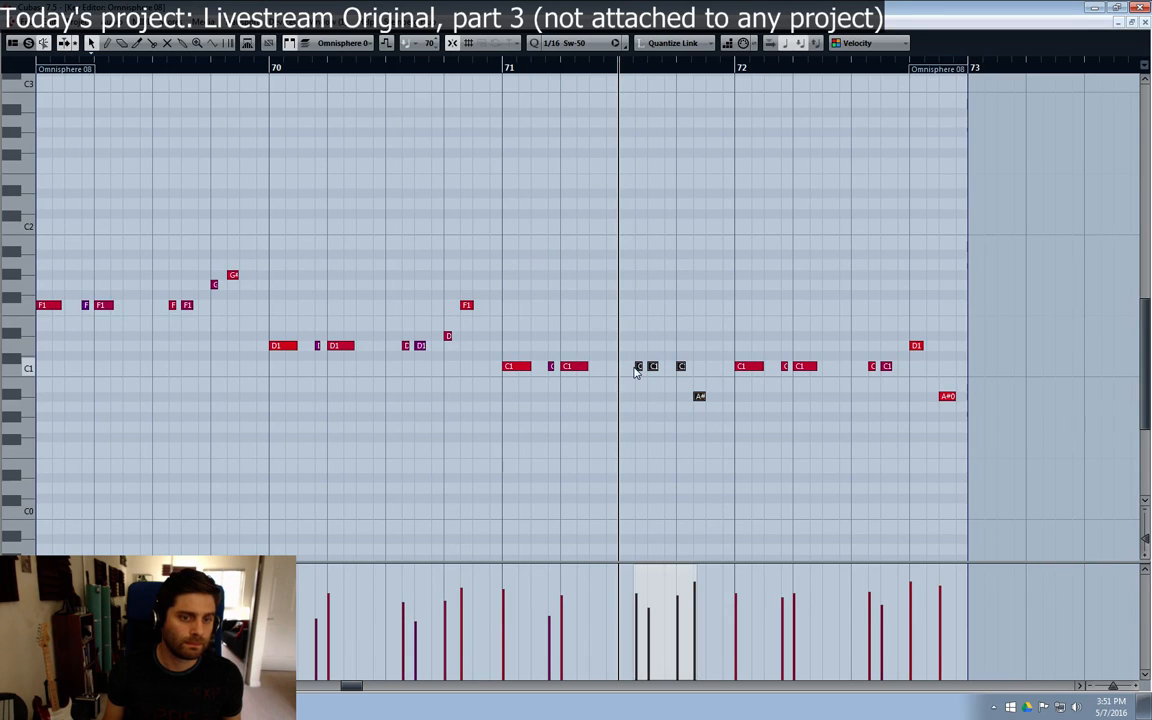
pyautogui.moveTo(638, 368); pyautogui.dragTo(639, 307)
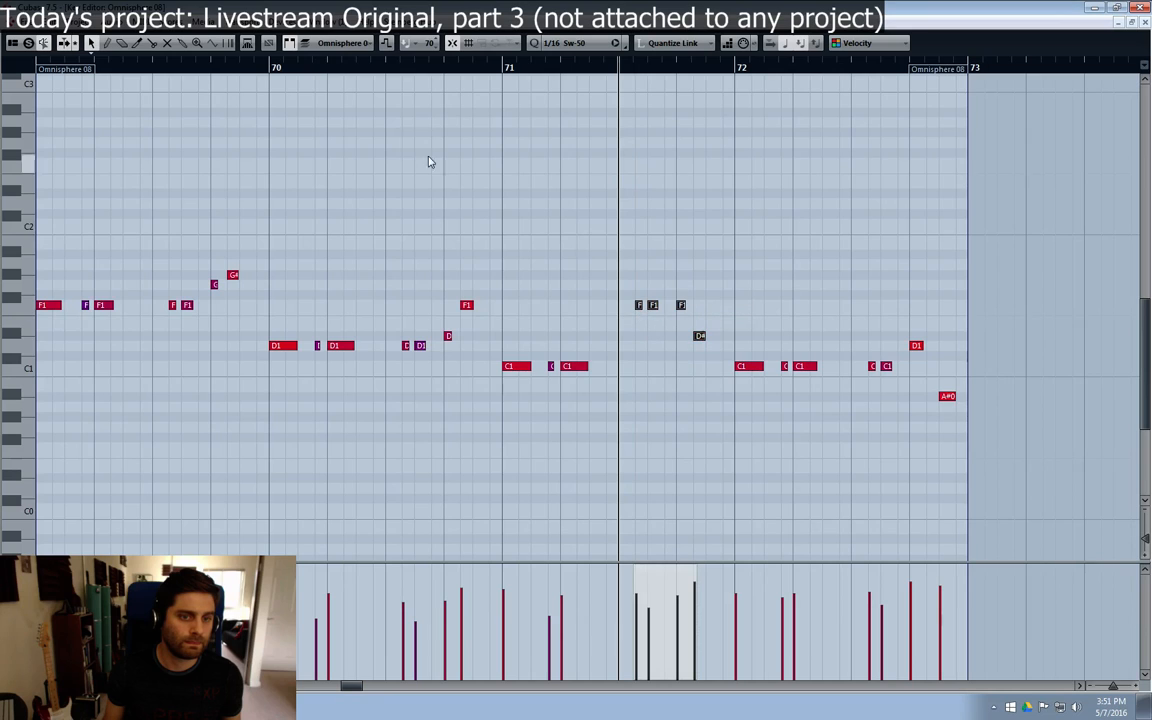
pyautogui.click(499, 71)
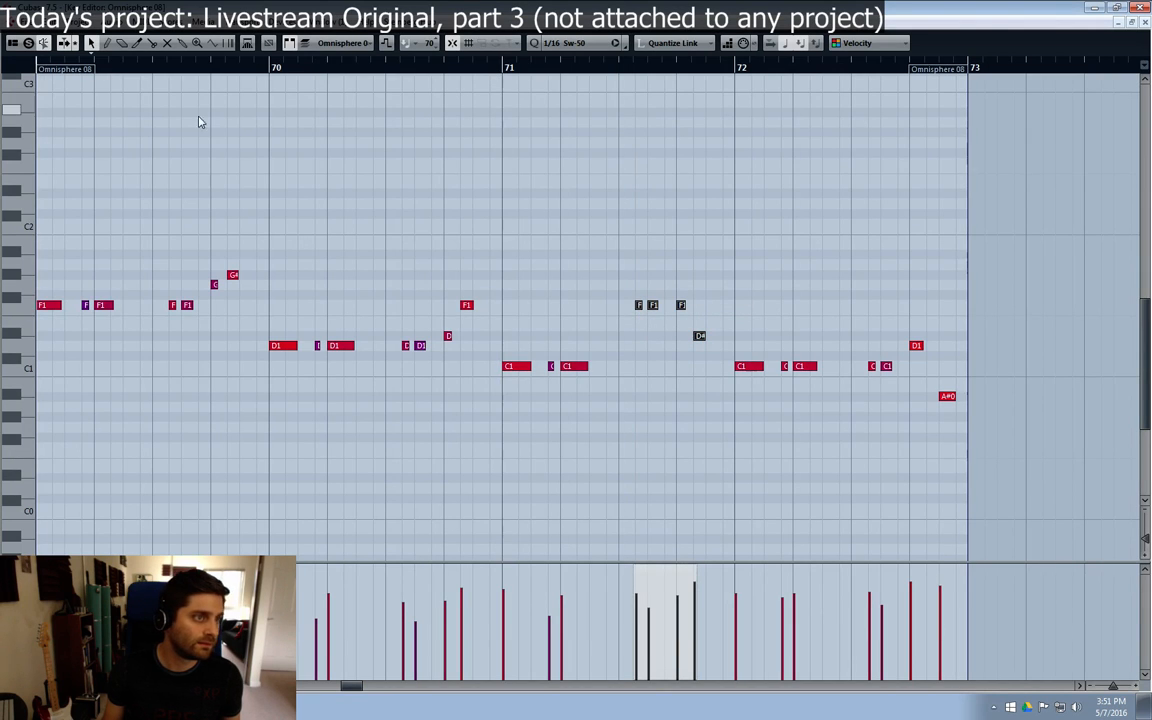
pyautogui.press('space')
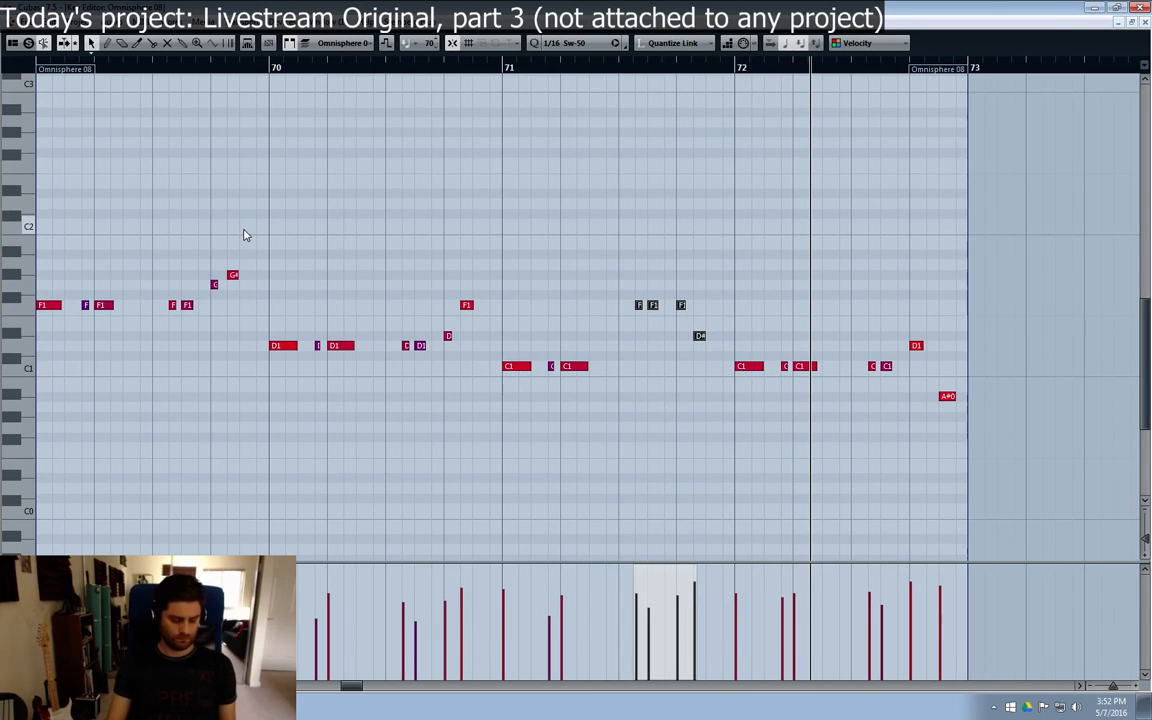
pyautogui.click(42, 63)
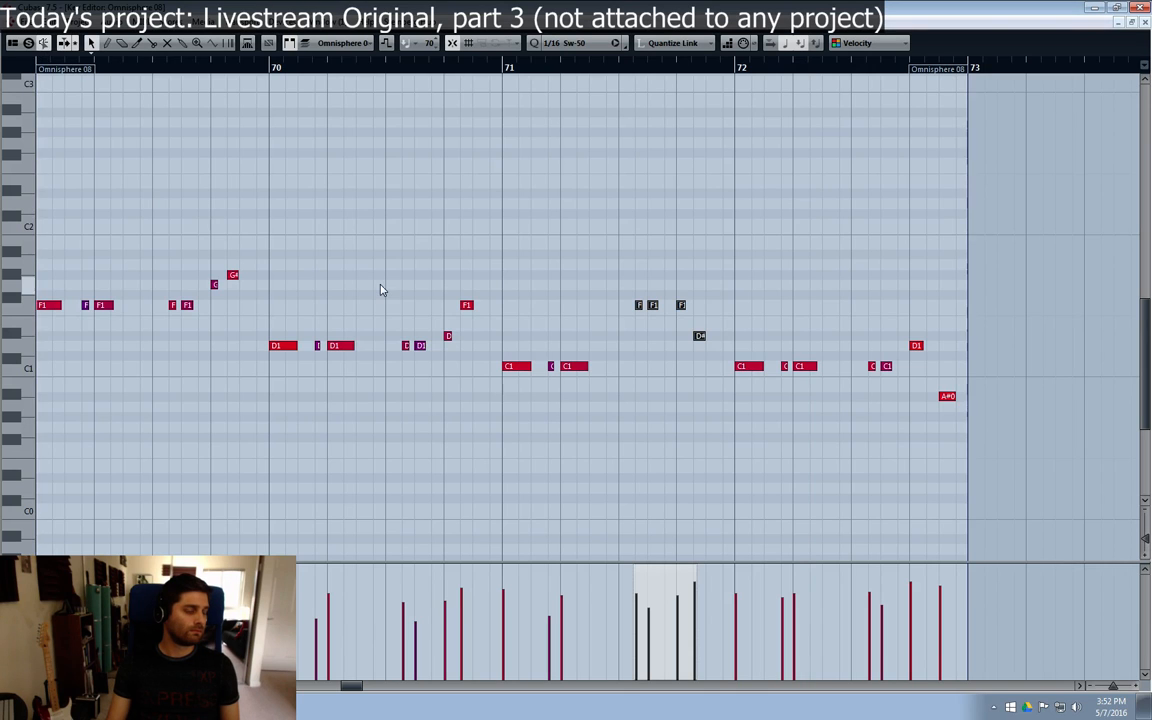
pyautogui.press('space')
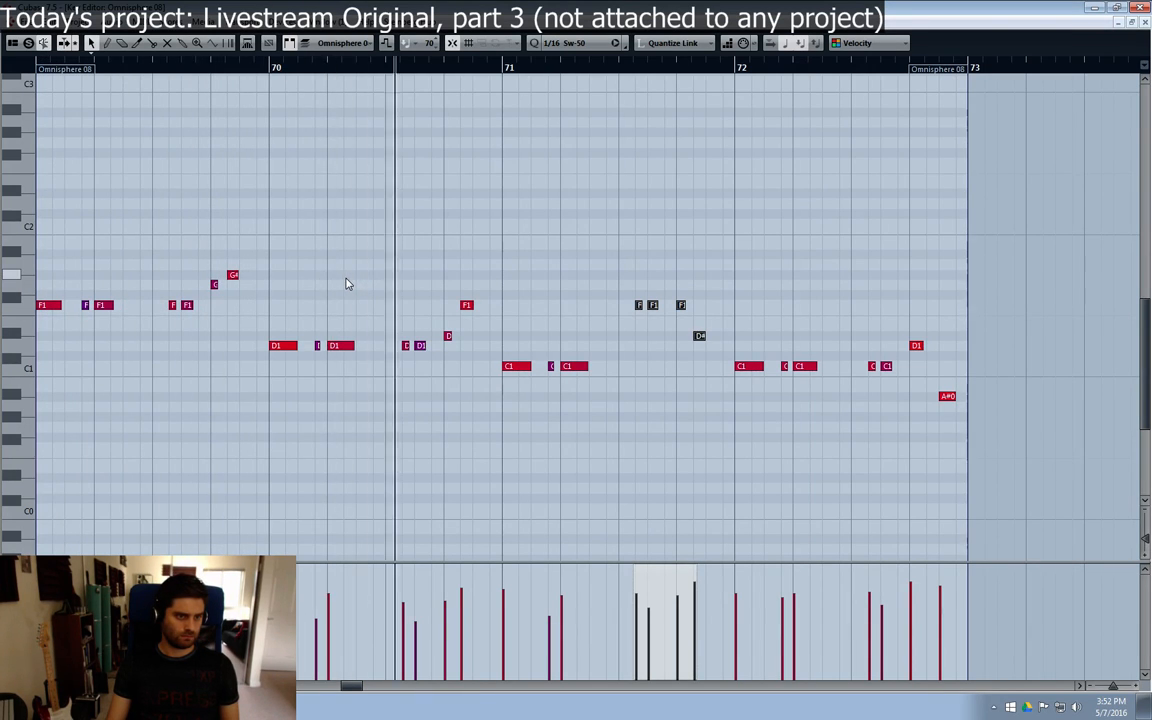
# Step: Lower the five D1 notes in bar 70 to C1 and close the Key Editor
pyautogui.moveTo(278, 323); pyautogui.dragTo(430, 380)
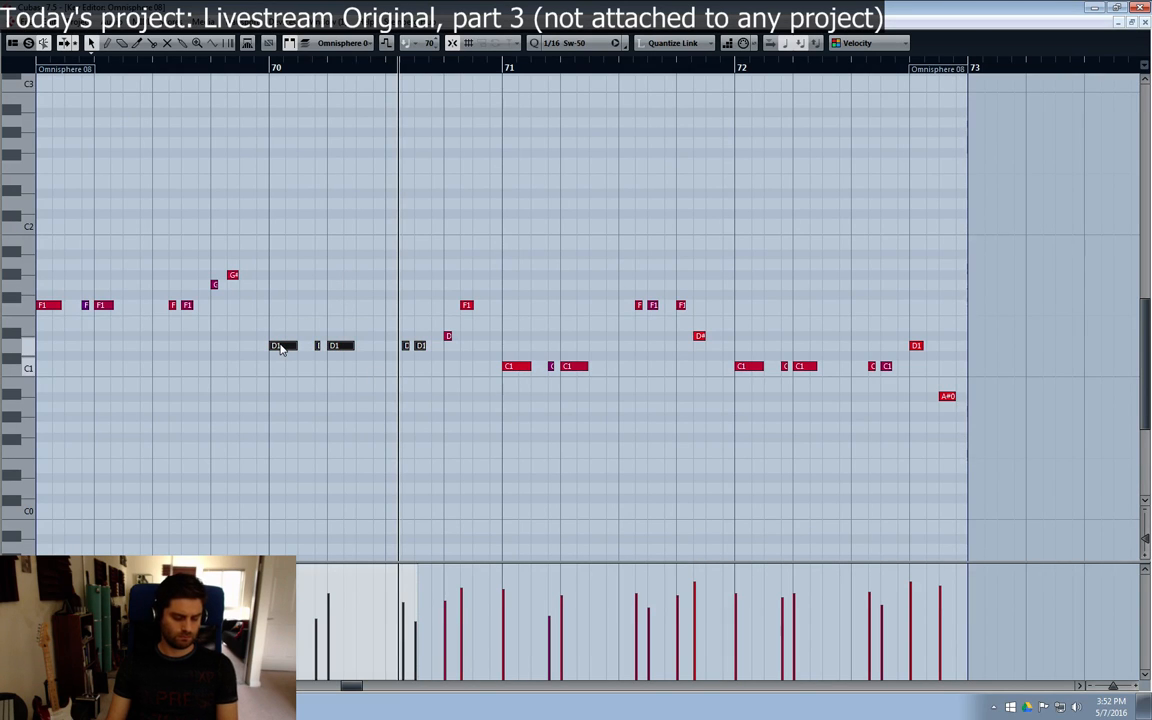
pyautogui.click(337, 272)
pyautogui.moveTo(273, 329); pyautogui.dragTo(426, 398)
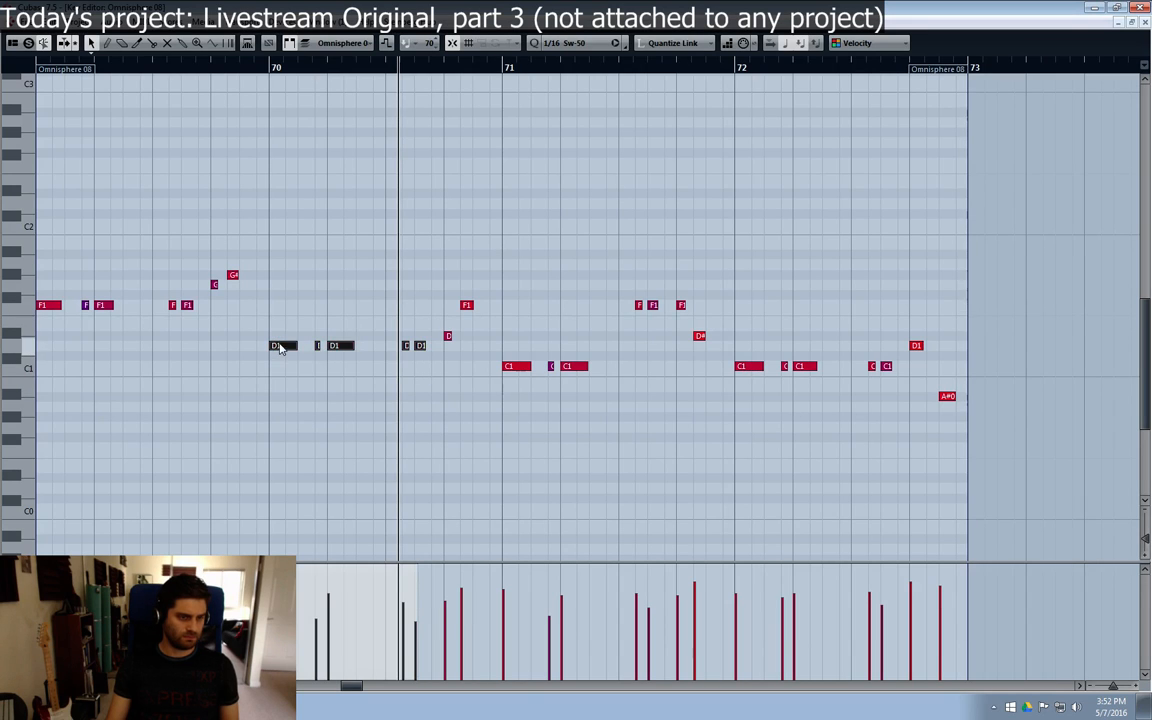
pyautogui.press('Down')
pyautogui.press('Down')
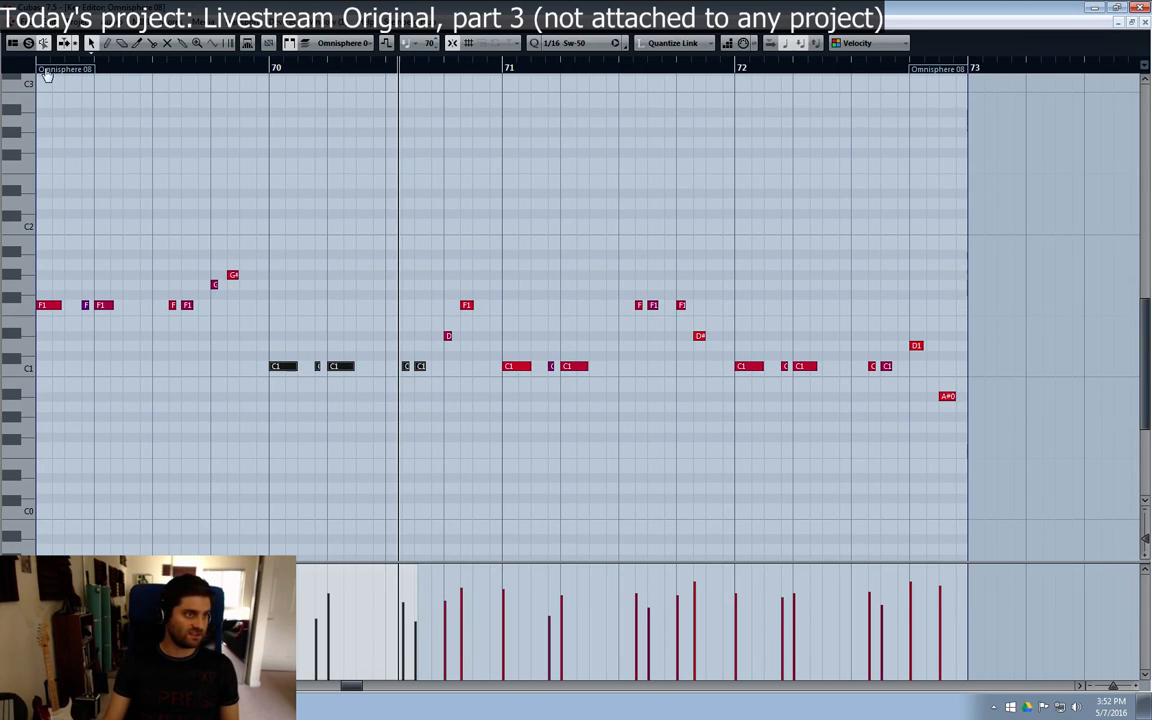
pyautogui.press('Escape')
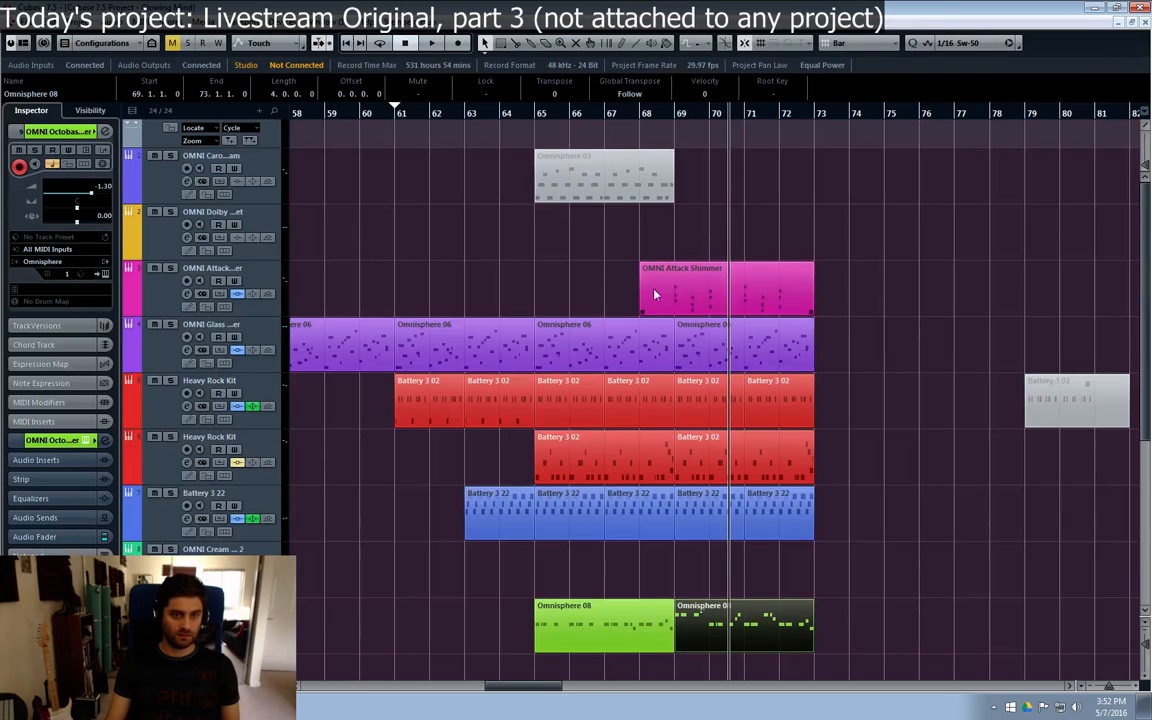
# Step: Solo the OMNI Attack Shimmer and OMNI Octobass tracks and play them from bar 69
pyautogui.click(170, 268)
pyautogui.click(170, 605)
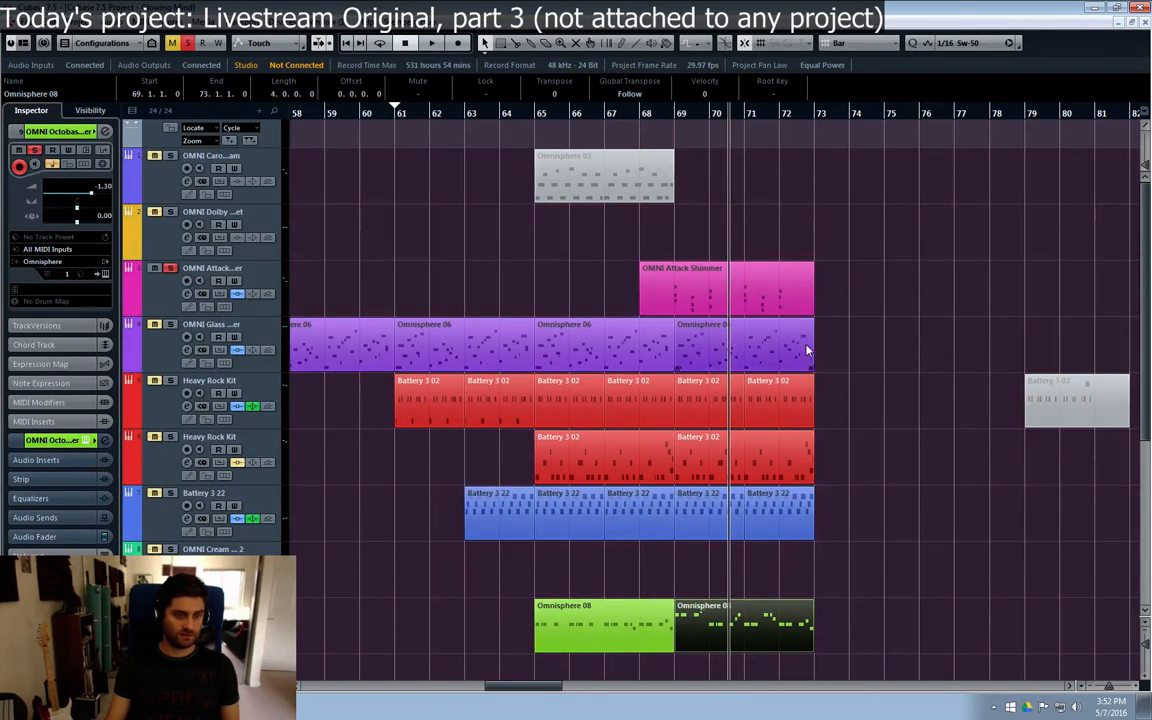
pyautogui.click(682, 113)
pyautogui.press('space')
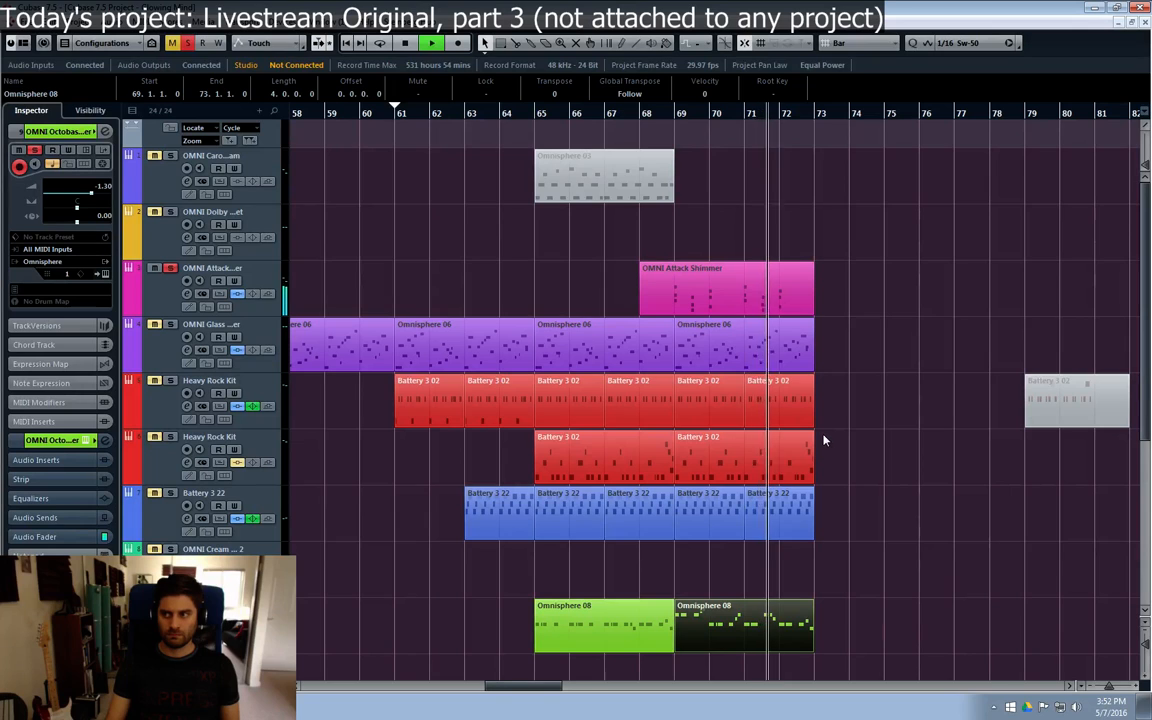
# Step: Open the Octobass part at bar 69 for note editing and change the last three notes of bar 70 to D#1, D1 and A#0
pyautogui.click(679, 113)
pyautogui.press('space')
pyautogui.doubleClick(717, 627)
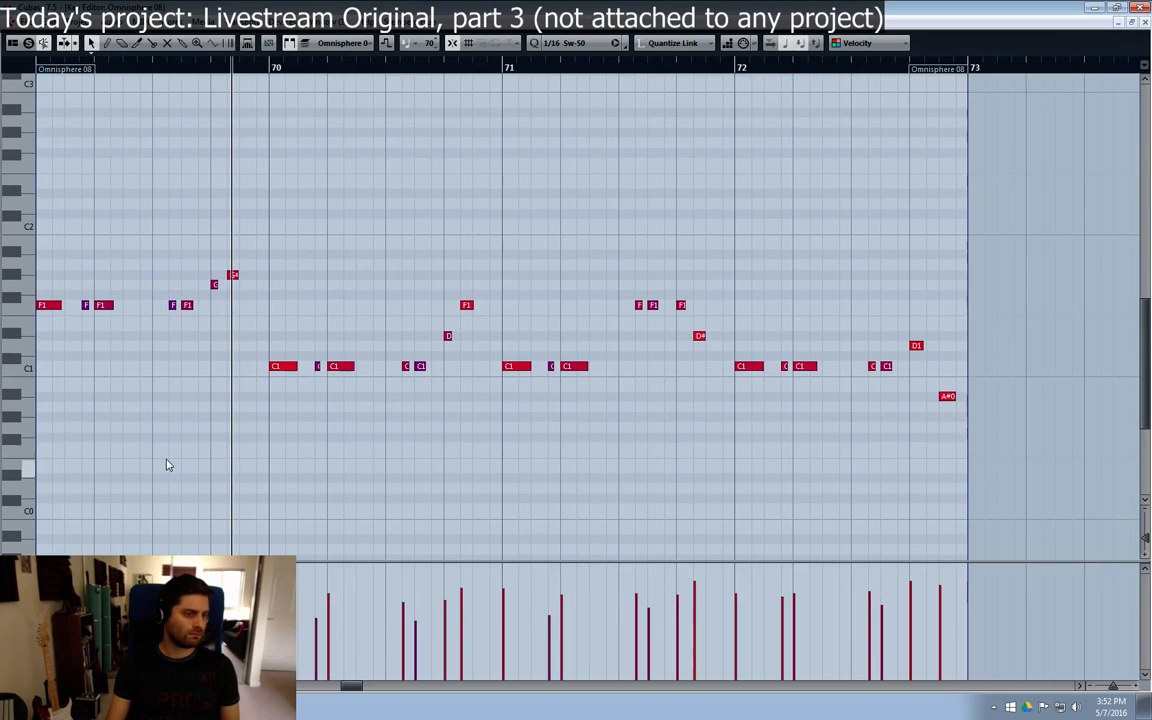
pyautogui.click(40, 68)
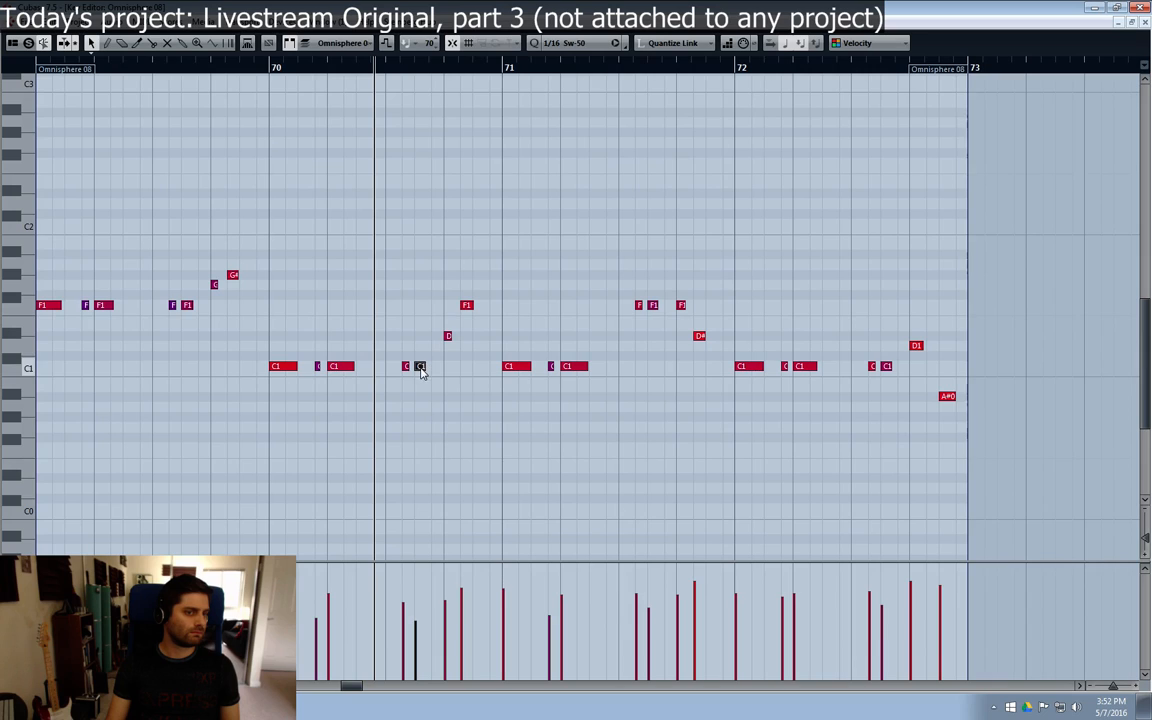
pyautogui.moveTo(421, 368); pyautogui.dragTo(466, 390)
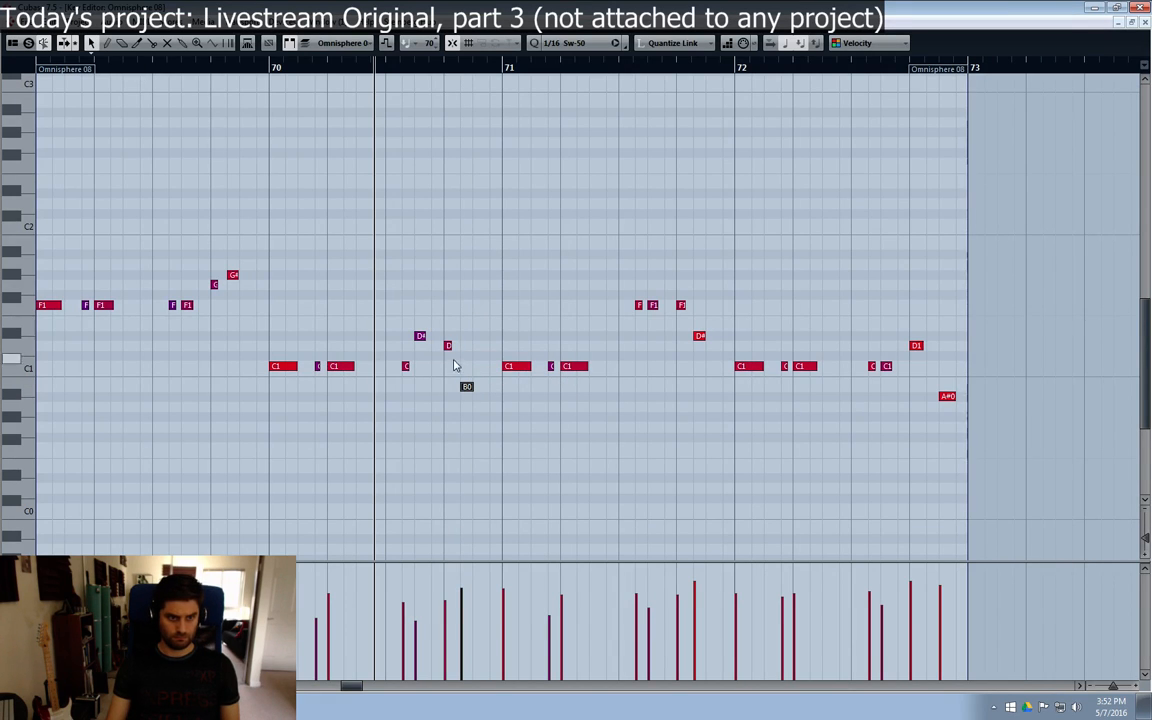
pyautogui.moveTo(465, 390); pyautogui.dragTo(467, 397)
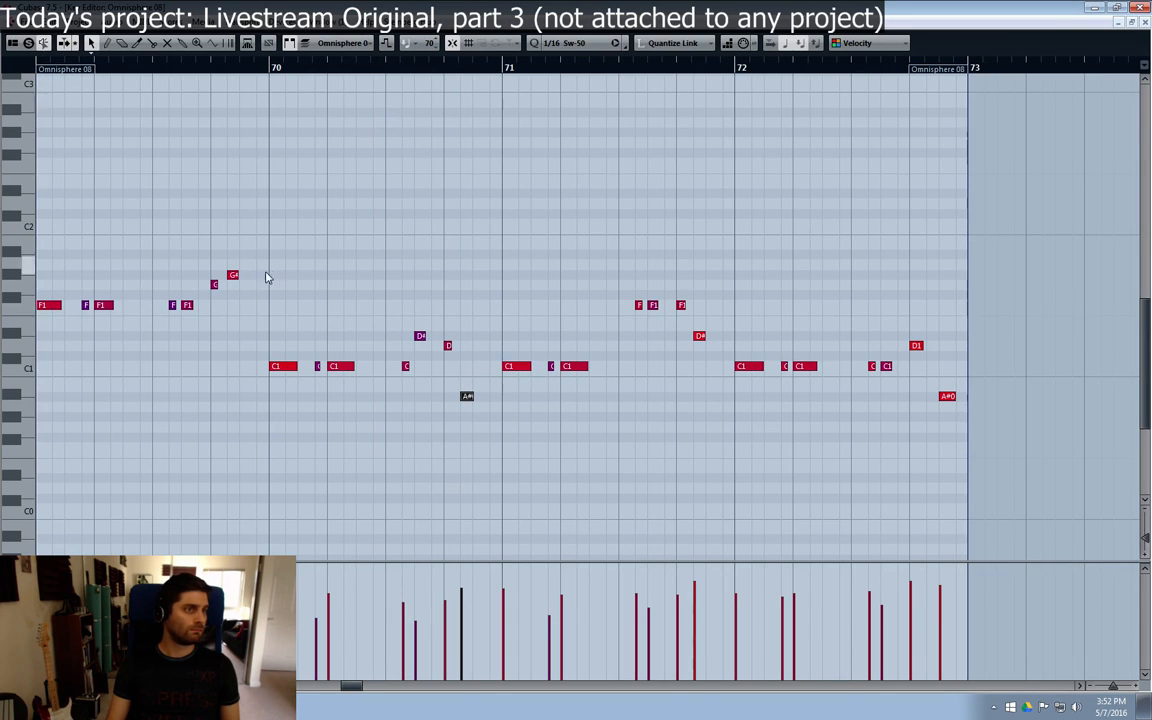
# Step: Play the edited line from bar 69 and strongly reduce the velocity of the short C1 note between the two long notes in bar 70
pyautogui.press('space')
pyautogui.click(368, 249)
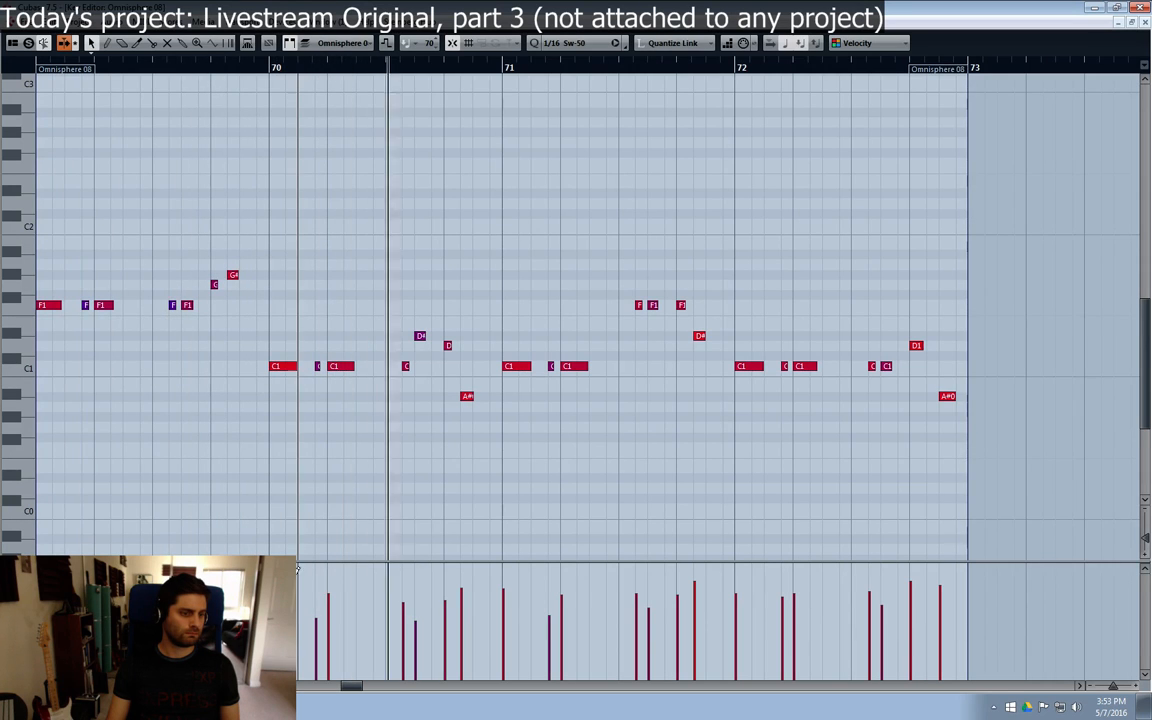
pyautogui.press('space')
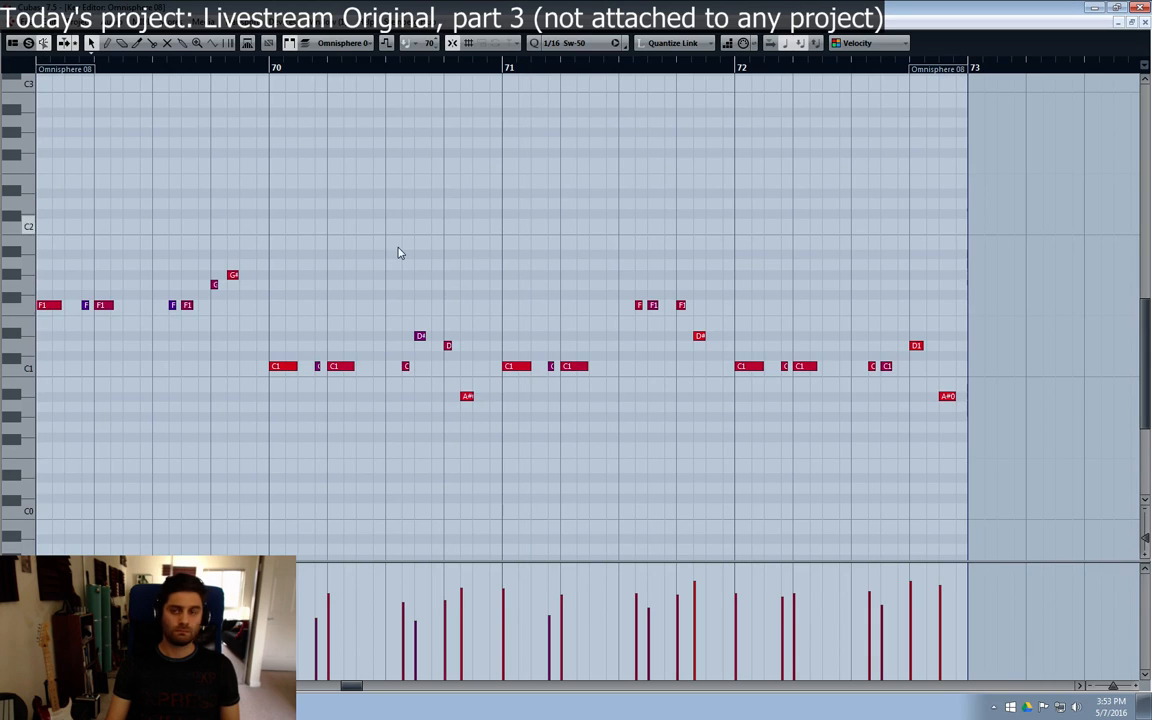
pyautogui.press('space')
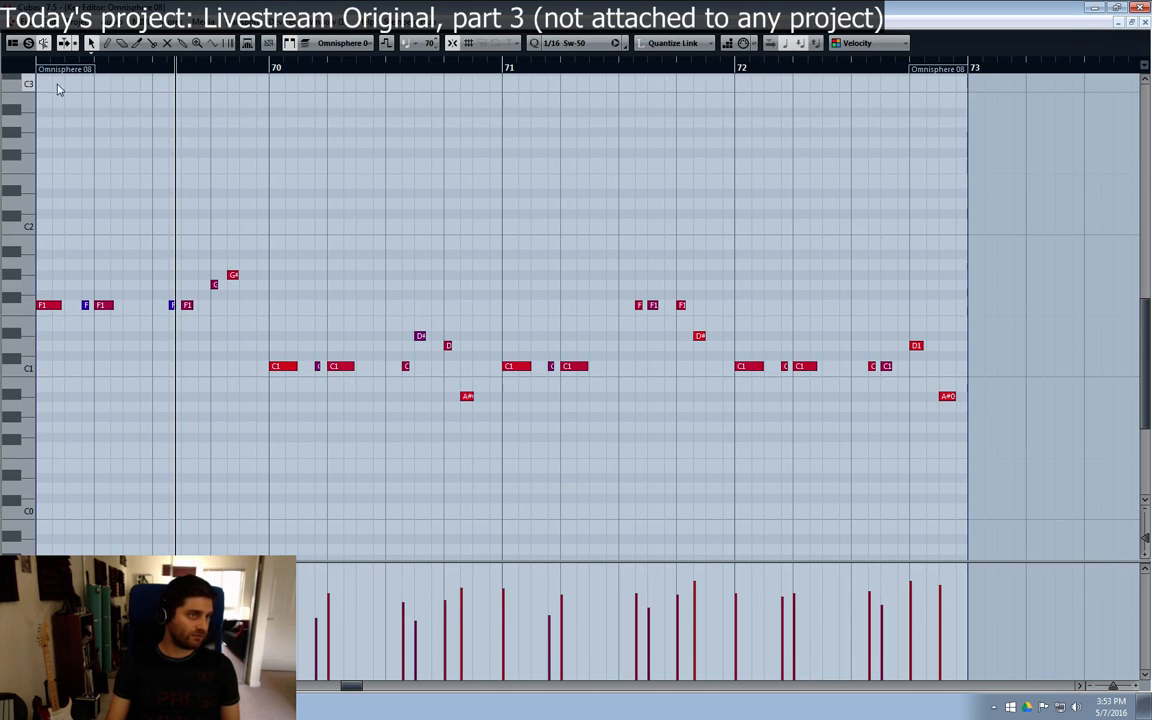
pyautogui.moveTo(141, 67); pyautogui.dragTo(82, 67)
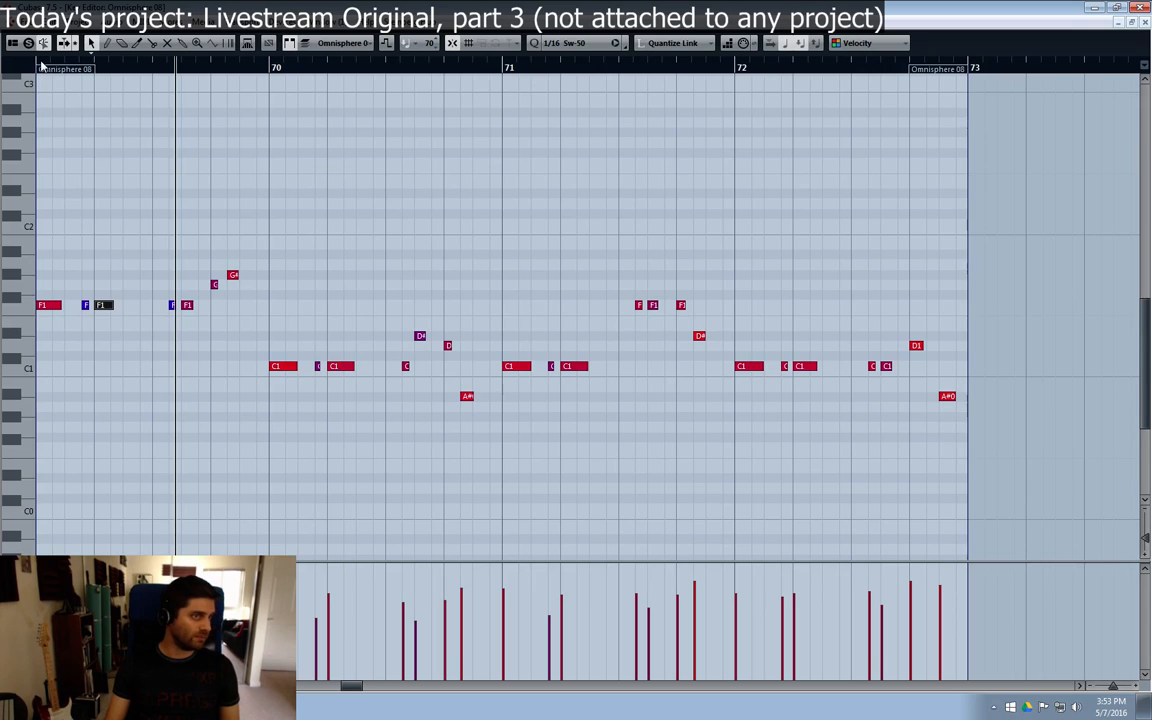
pyautogui.press('space')
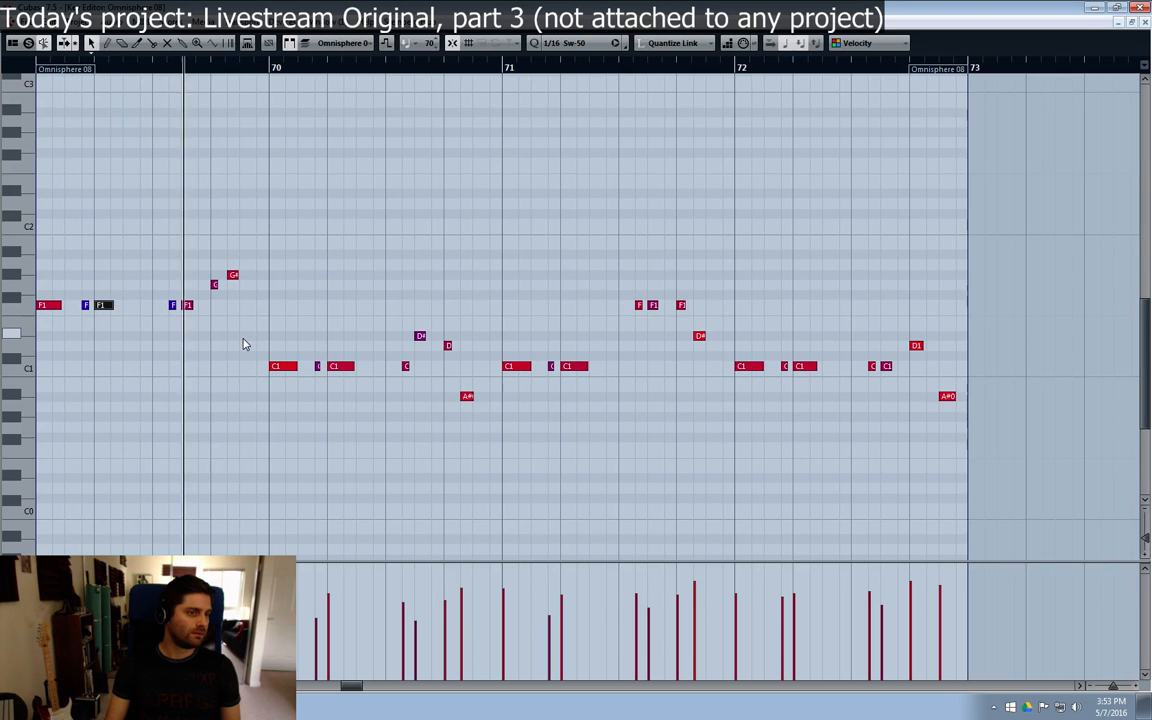
pyautogui.click(325, 662)
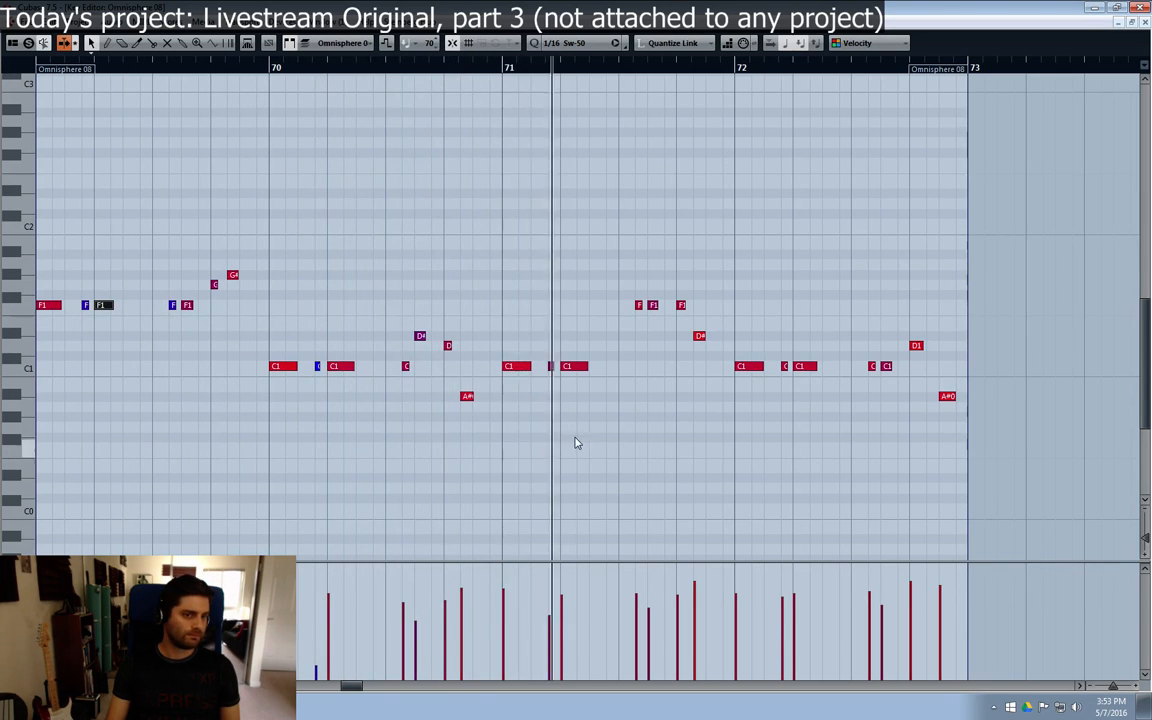
# Step: Raise the first three notes of bar 71 to F1 and shift the last A#0 note of bar 70 slightly later, checking playback from bar 69
pyautogui.press('space')
pyautogui.moveTo(589, 347); pyautogui.dragTo(518, 311)
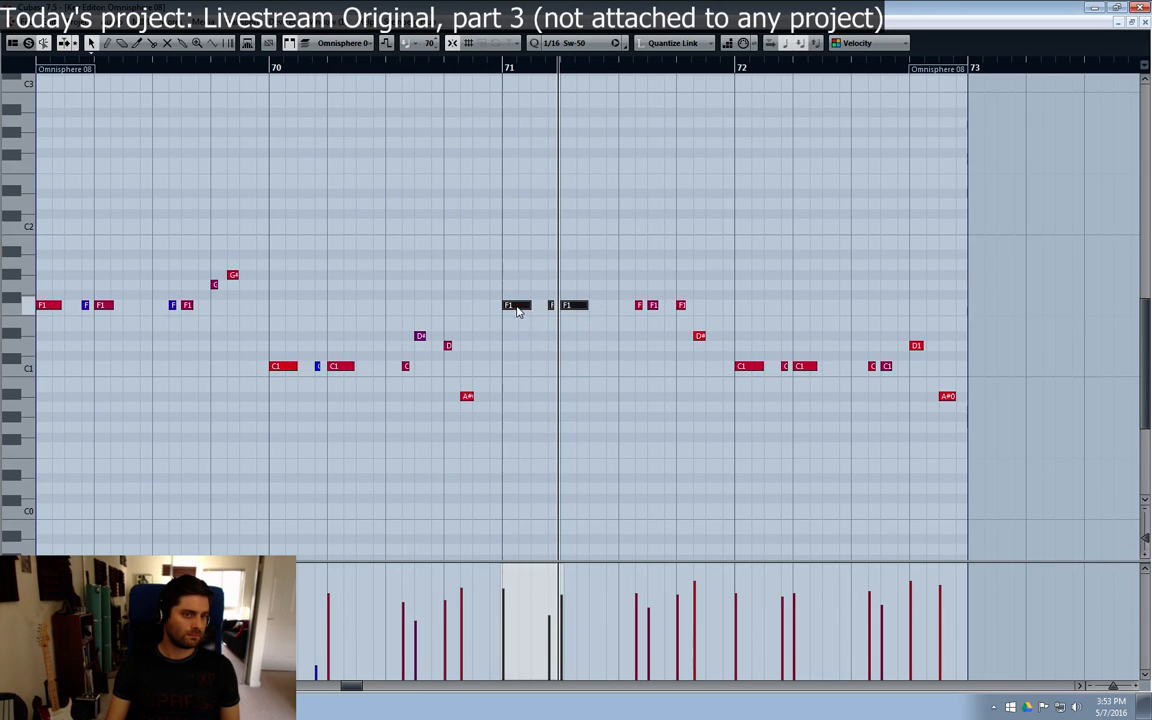
pyautogui.click(40, 65)
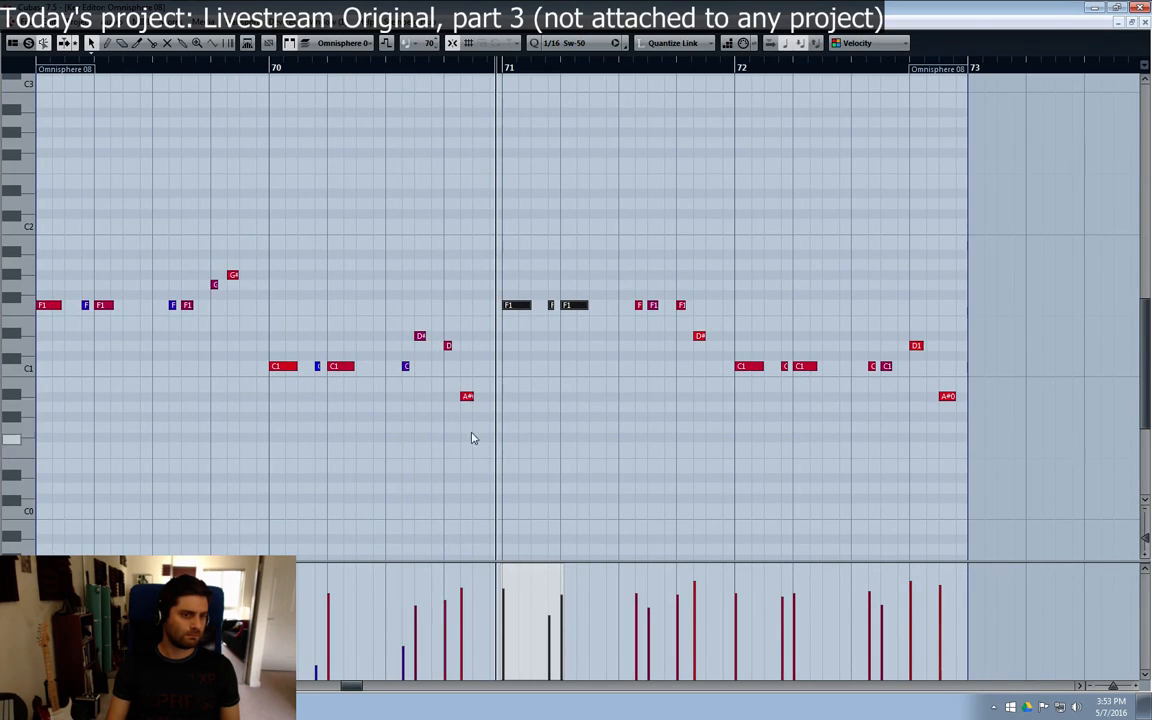
pyautogui.moveTo(465, 396); pyautogui.dragTo(477, 397)
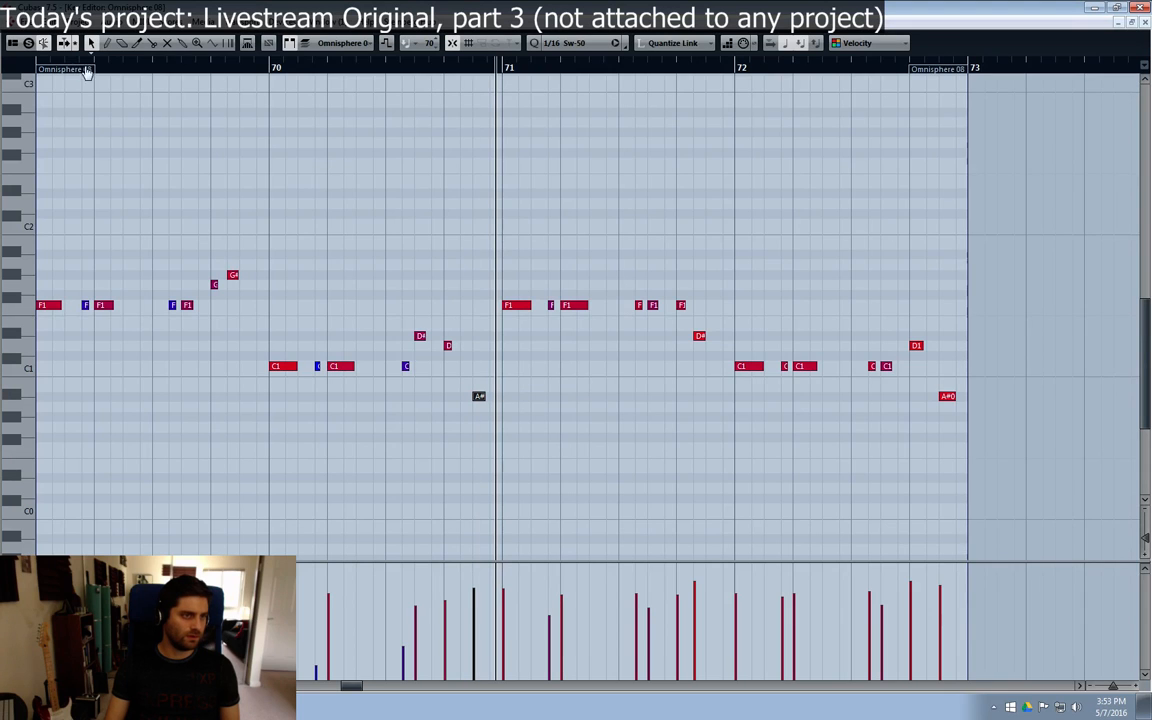
pyautogui.click(40, 66)
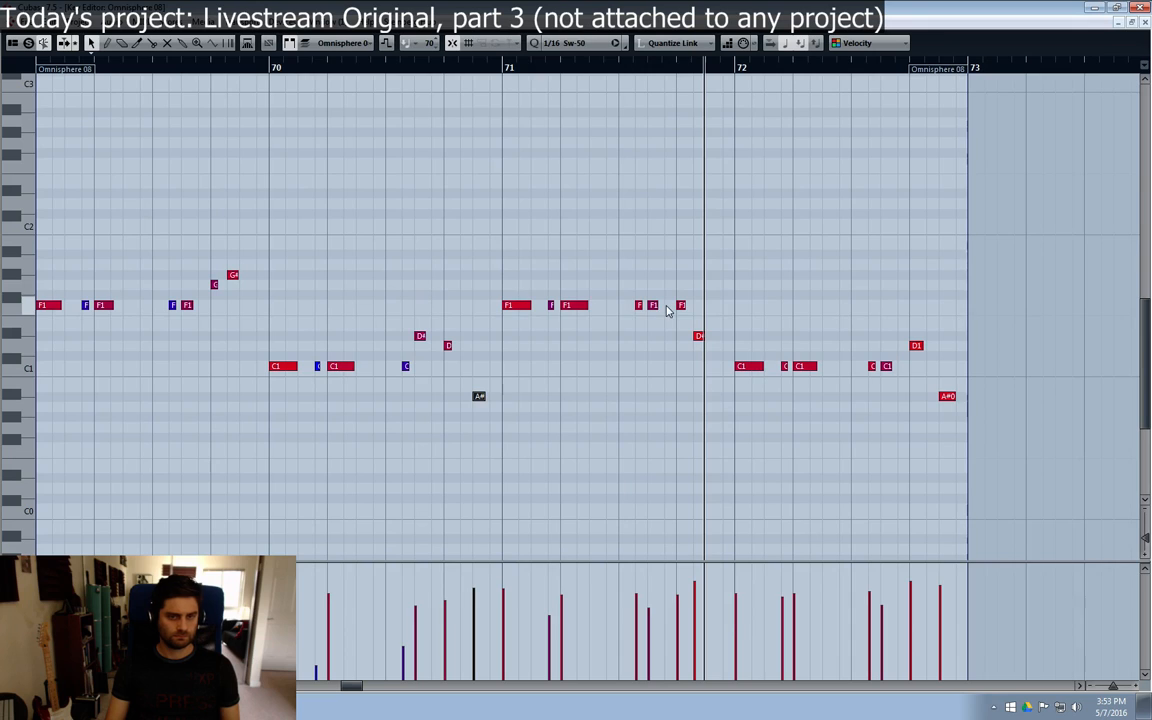
# Step: Raise the second-to-last note of bar 71 to G#1 and play the line from bar 69
pyautogui.click(708, 305)
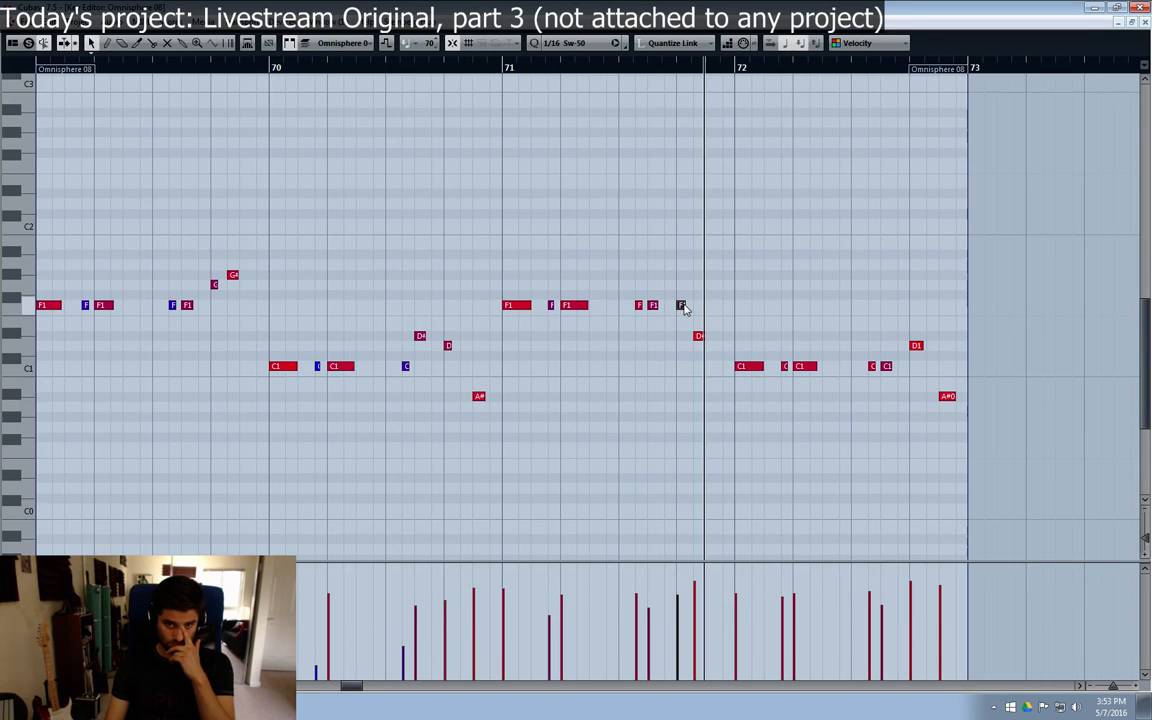
pyautogui.moveTo(685, 308); pyautogui.dragTo(682, 276)
pyautogui.click(42, 67)
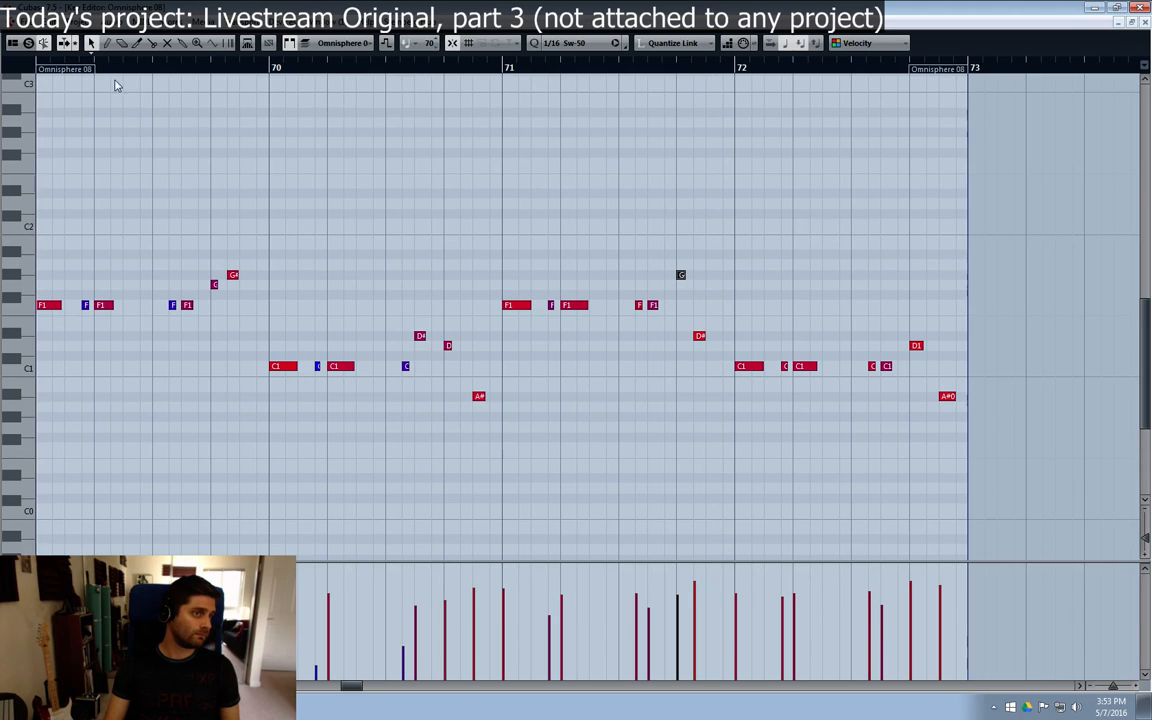
pyautogui.press('space')
pyautogui.click(735, 290)
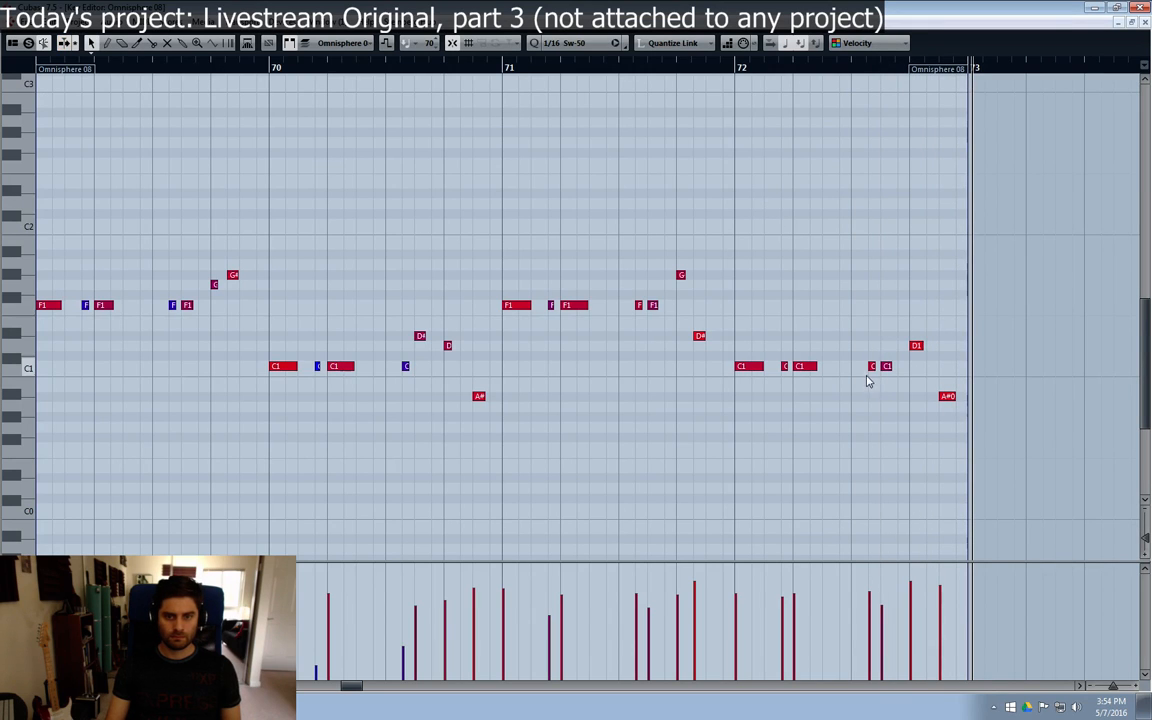
# Step: Reduce the velocities of the short ghost notes in bars 71 and 72 to match the softer ones before them
pyautogui.click(873, 652)
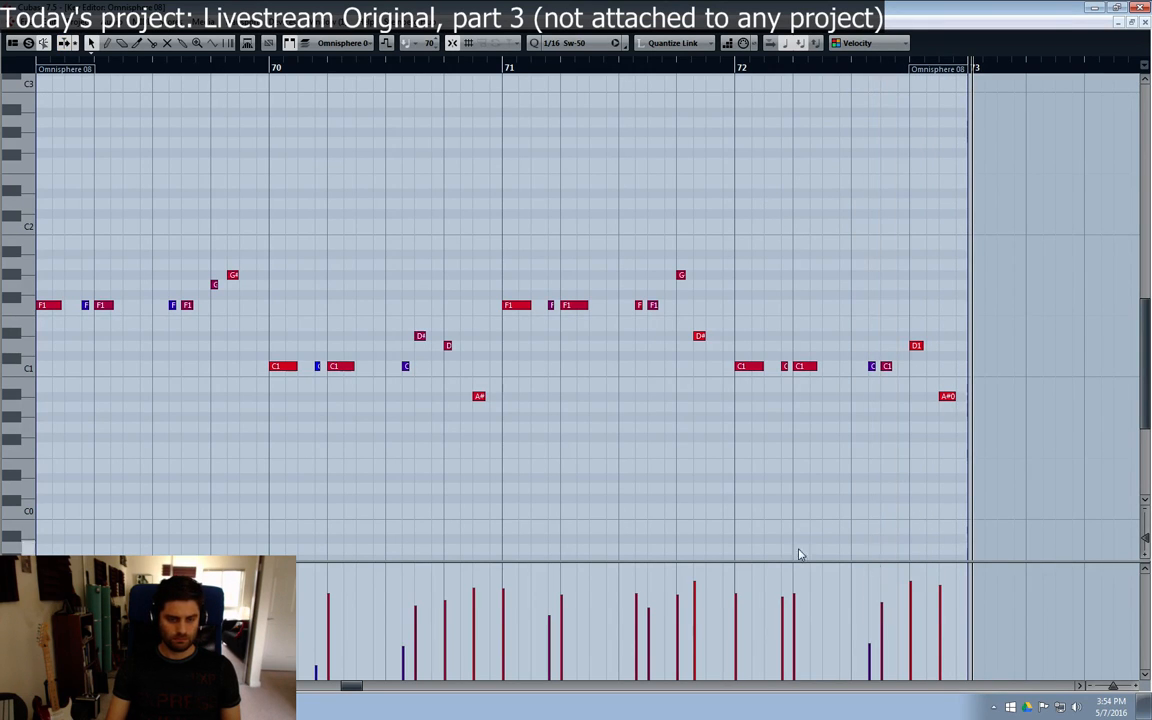
pyautogui.press('KP_Subtract')
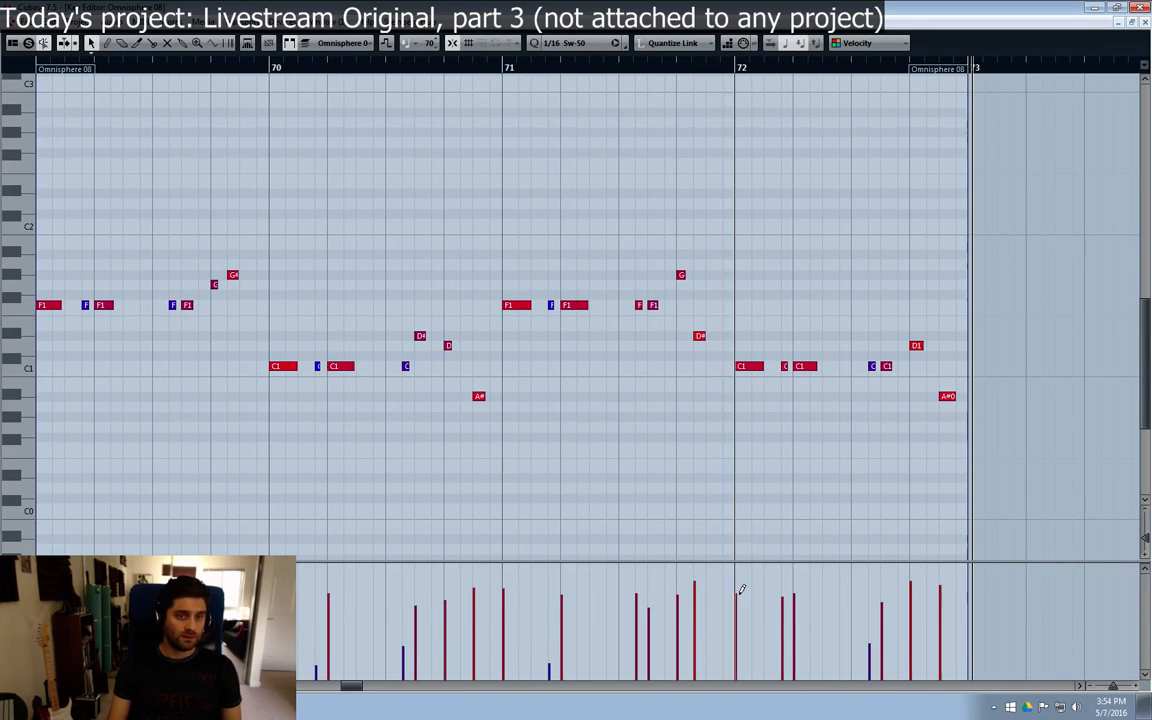
pyautogui.click(784, 644)
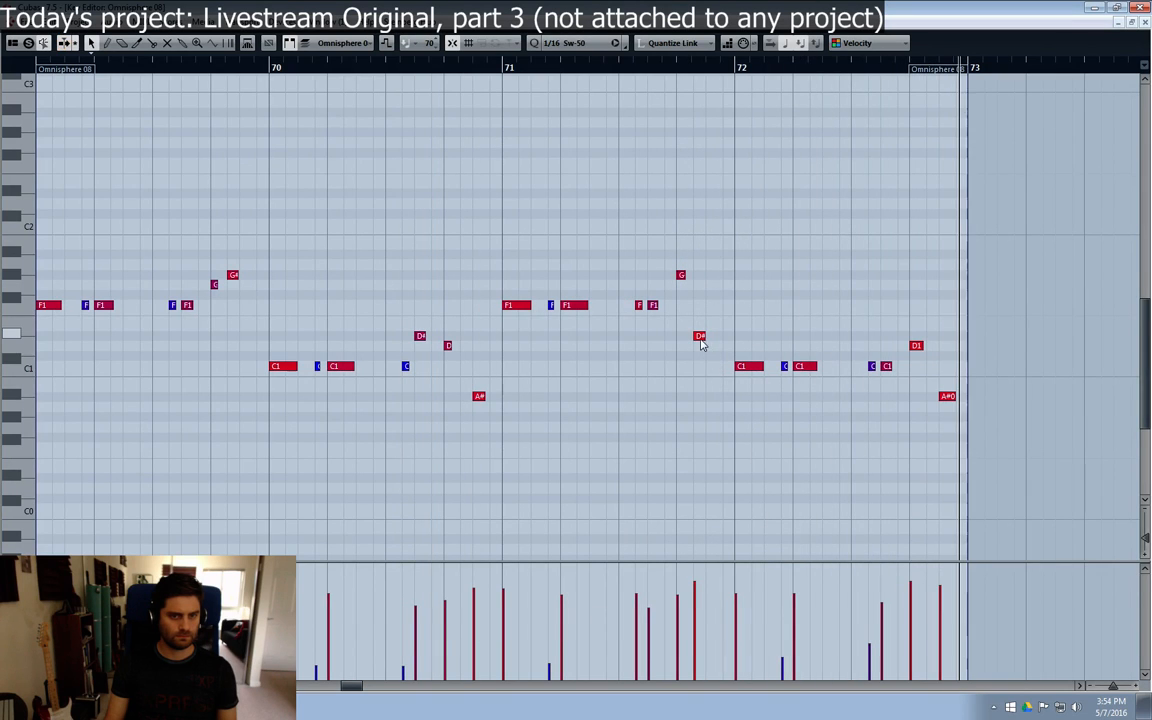
# Step: Shift the last D#1 note of bar 71 slightly later, close the Key Editor and play the arrangement from bar 69
pyautogui.moveTo(700, 338); pyautogui.dragTo(712, 338)
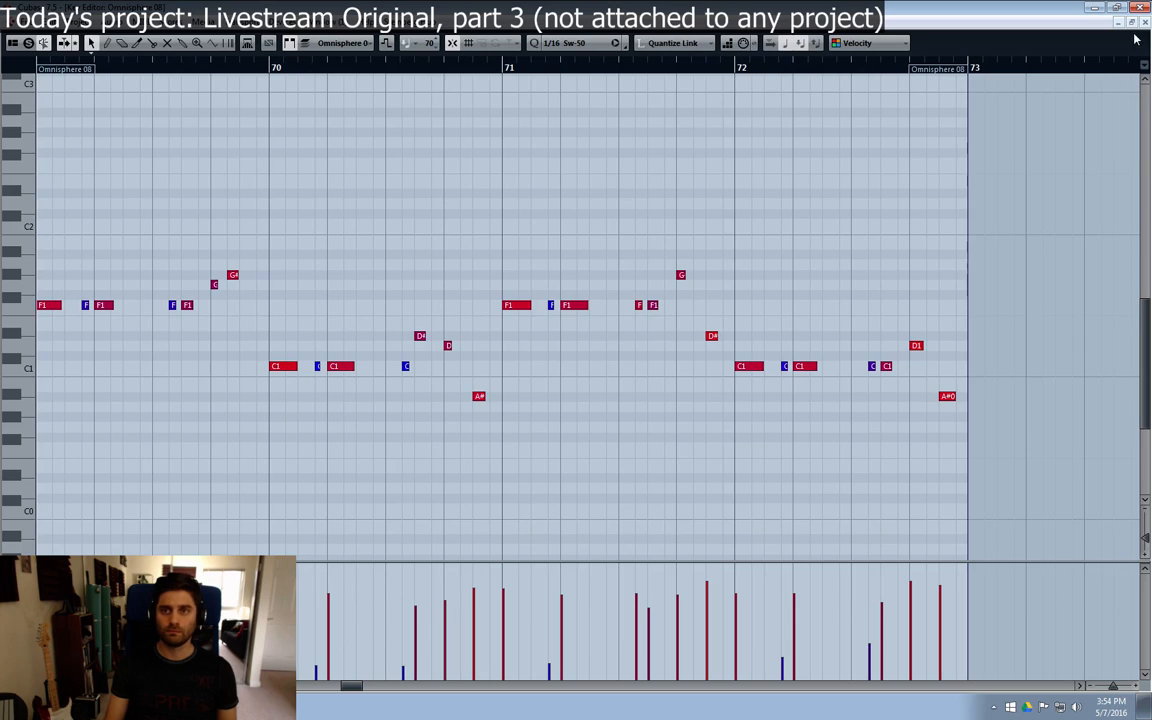
pyautogui.click(1145, 22)
pyautogui.click(644, 117)
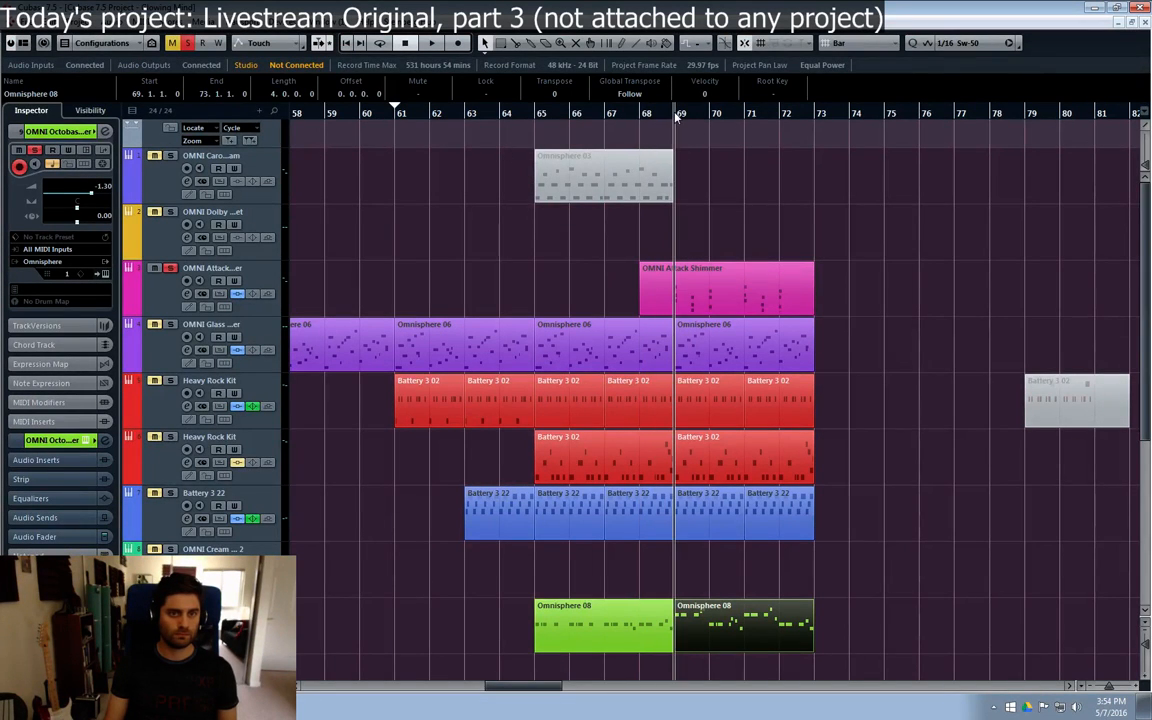
pyautogui.press('space')
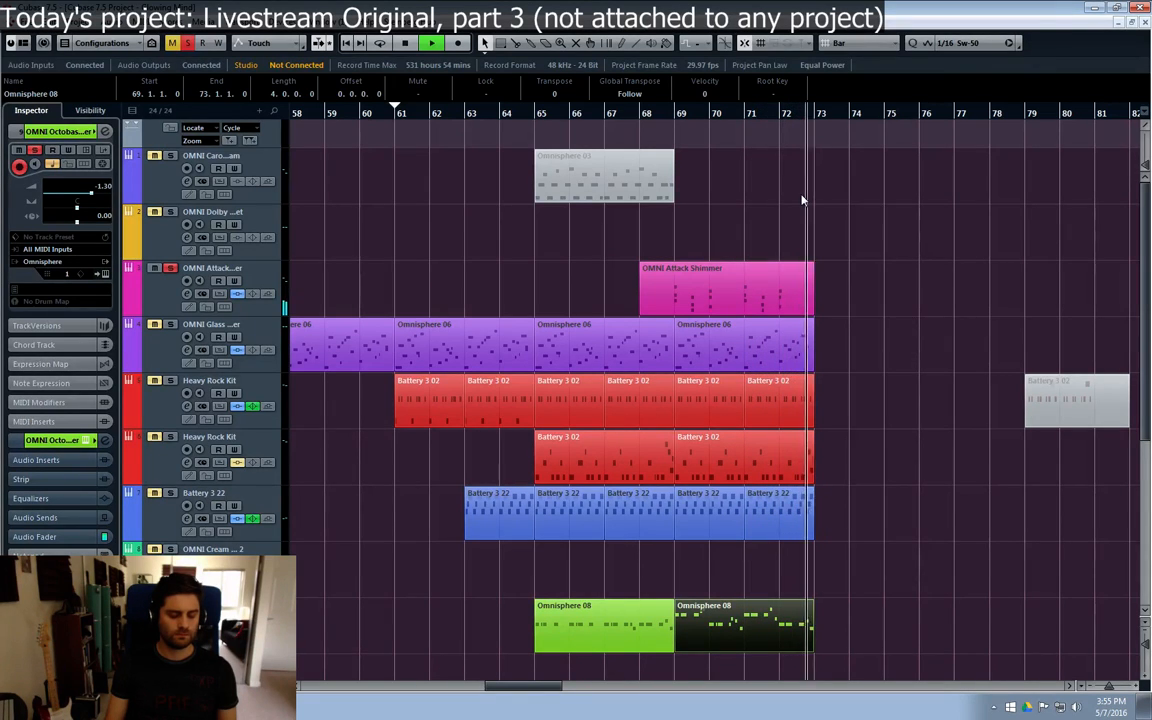
# Step: Reopen the Octobass part at bar 69, lower the five C1 notes of bar 72 to A#0 and play it back
pyautogui.doubleClick(801, 625)
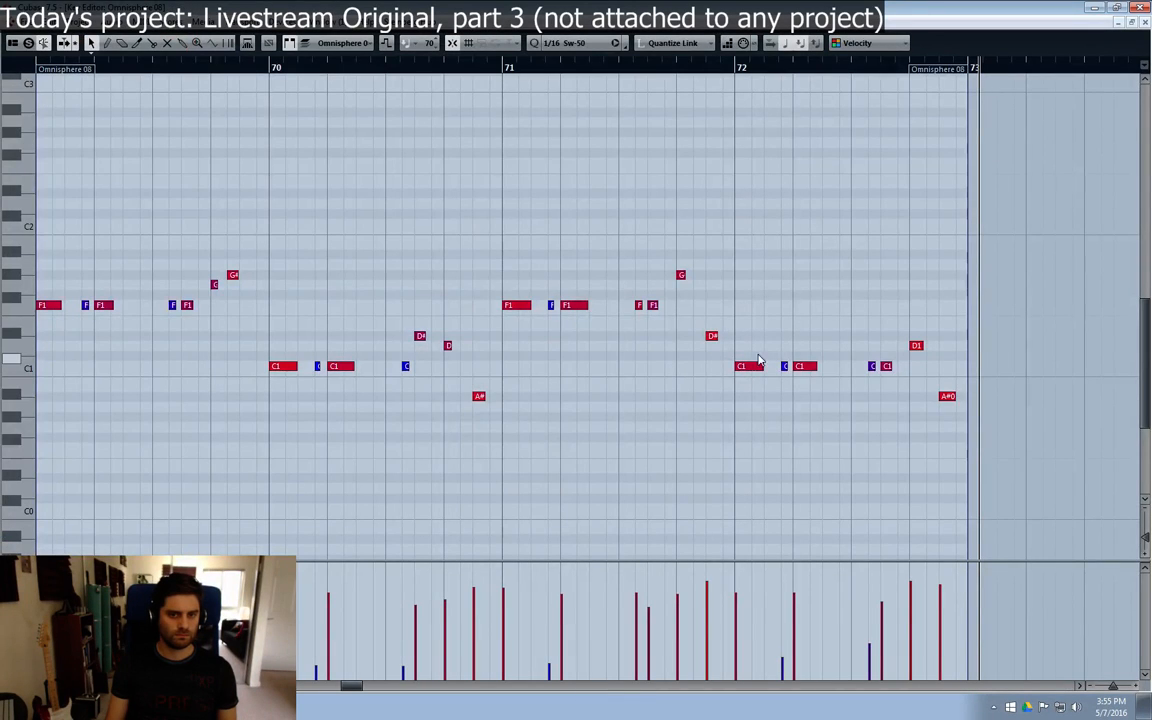
pyautogui.moveTo(759, 360); pyautogui.dragTo(892, 396)
pyautogui.moveTo(755, 372); pyautogui.dragTo(755, 407)
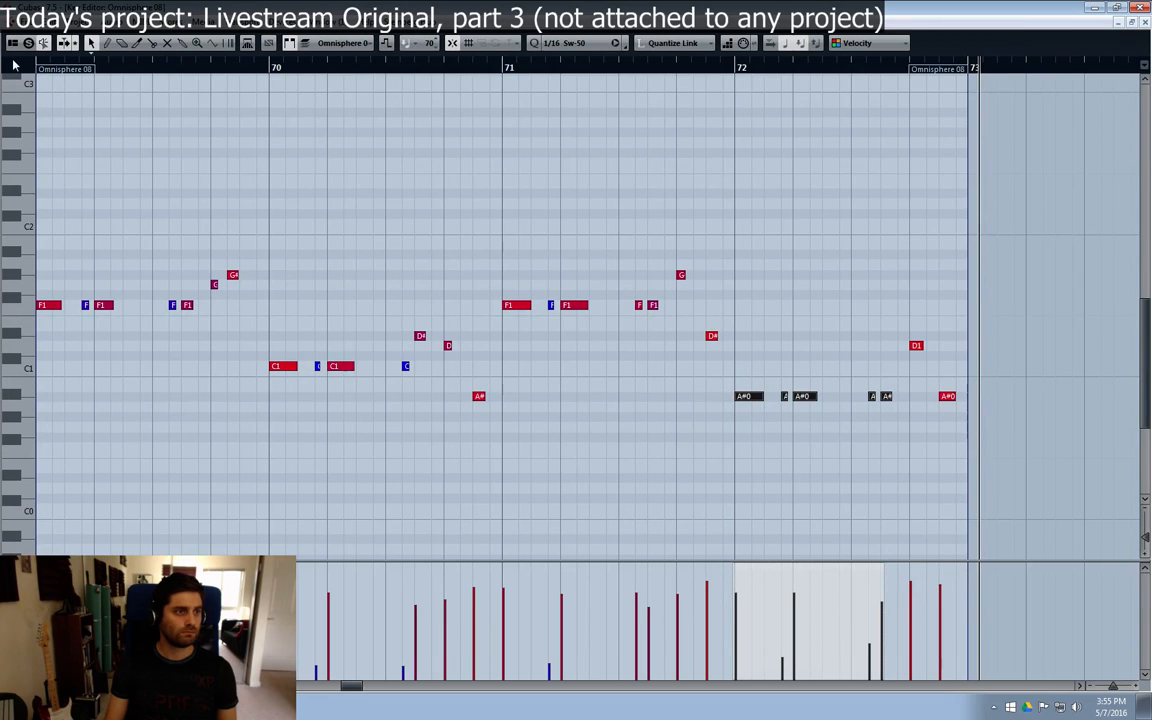
pyautogui.press('space')
pyautogui.click(419, 252)
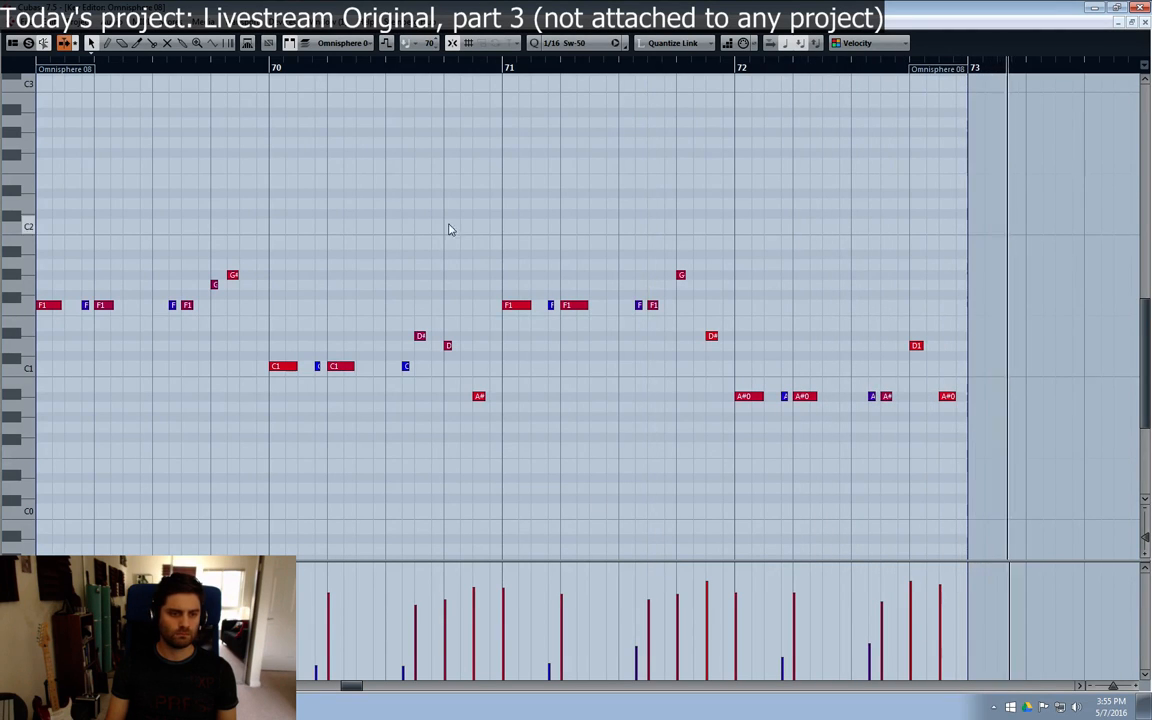
# Step: Lower the four C1 notes of bar 70 to A#0 and listen to the change
pyautogui.moveTo(279, 342); pyautogui.dragTo(408, 400)
pyautogui.moveTo(285, 373); pyautogui.dragTo(293, 403)
pyautogui.press('space')
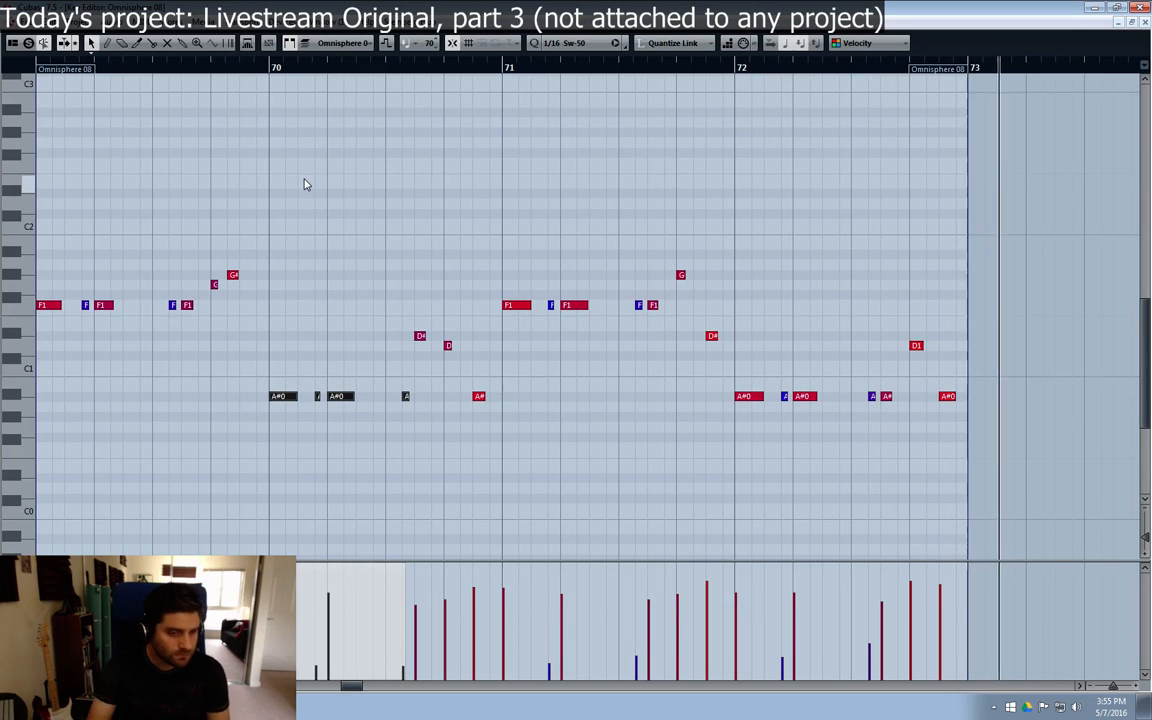
# Step: Insert an A#0 note just before beat 4 of bar 72, checking it from bar 72, and set the quantize grid to 1/16 Triplet
pyautogui.click(900, 396)
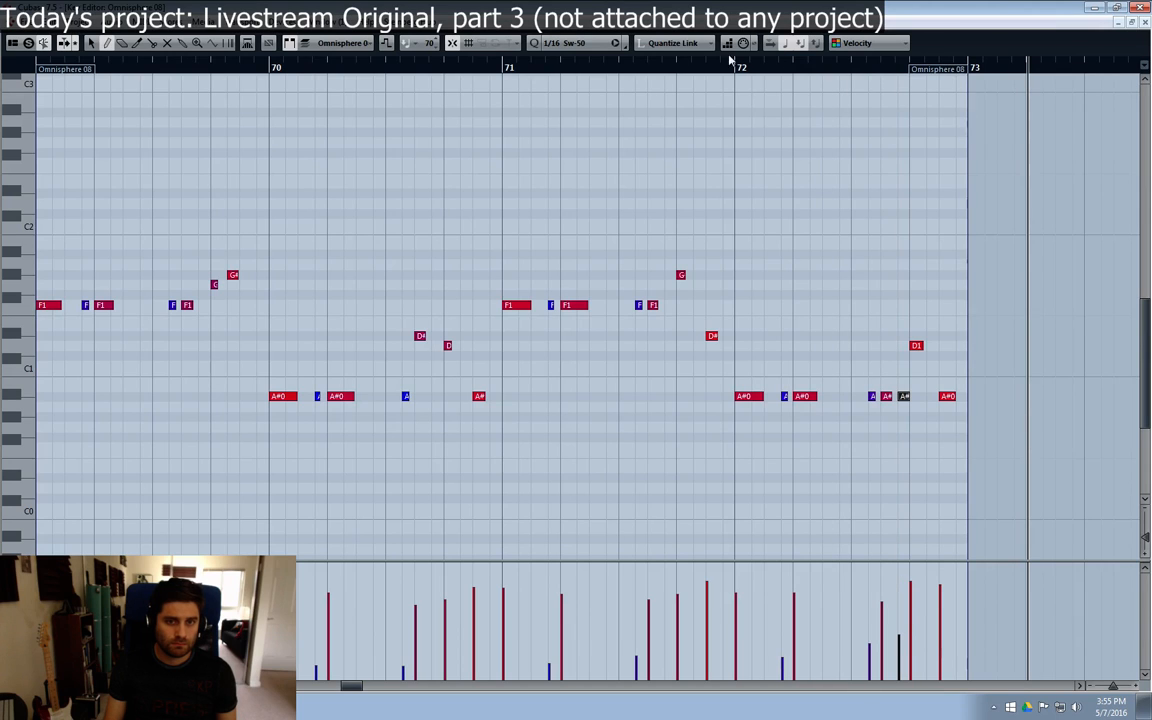
pyautogui.click(733, 62)
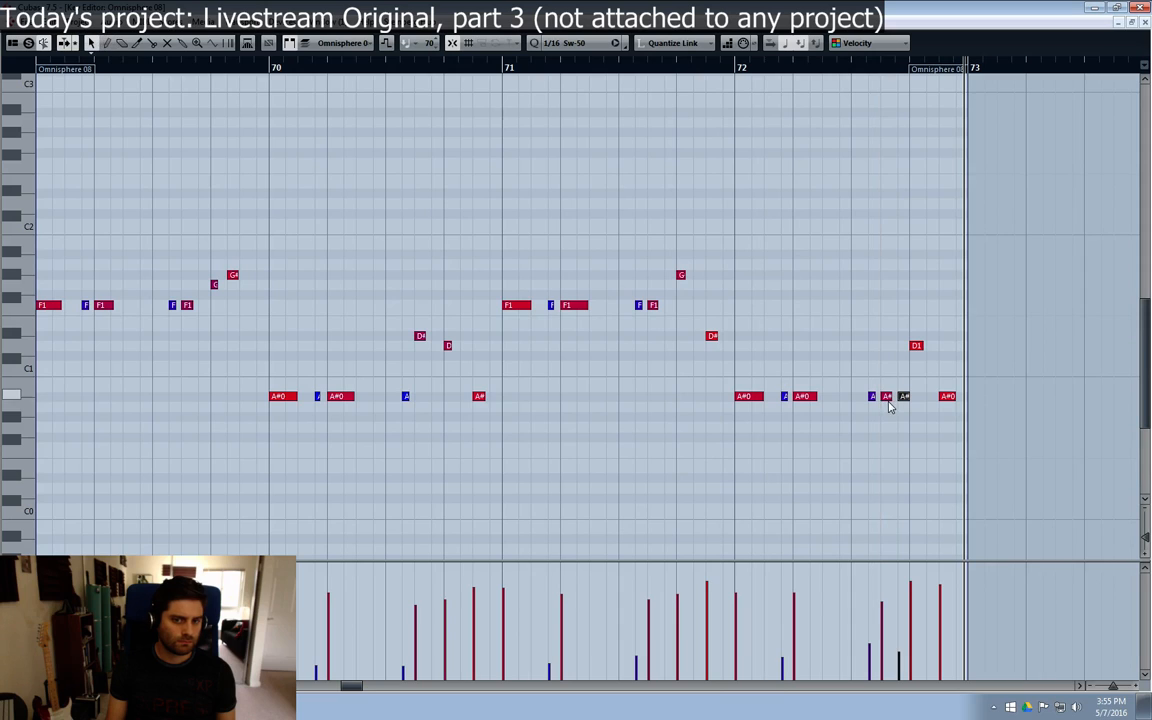
pyautogui.click(561, 44)
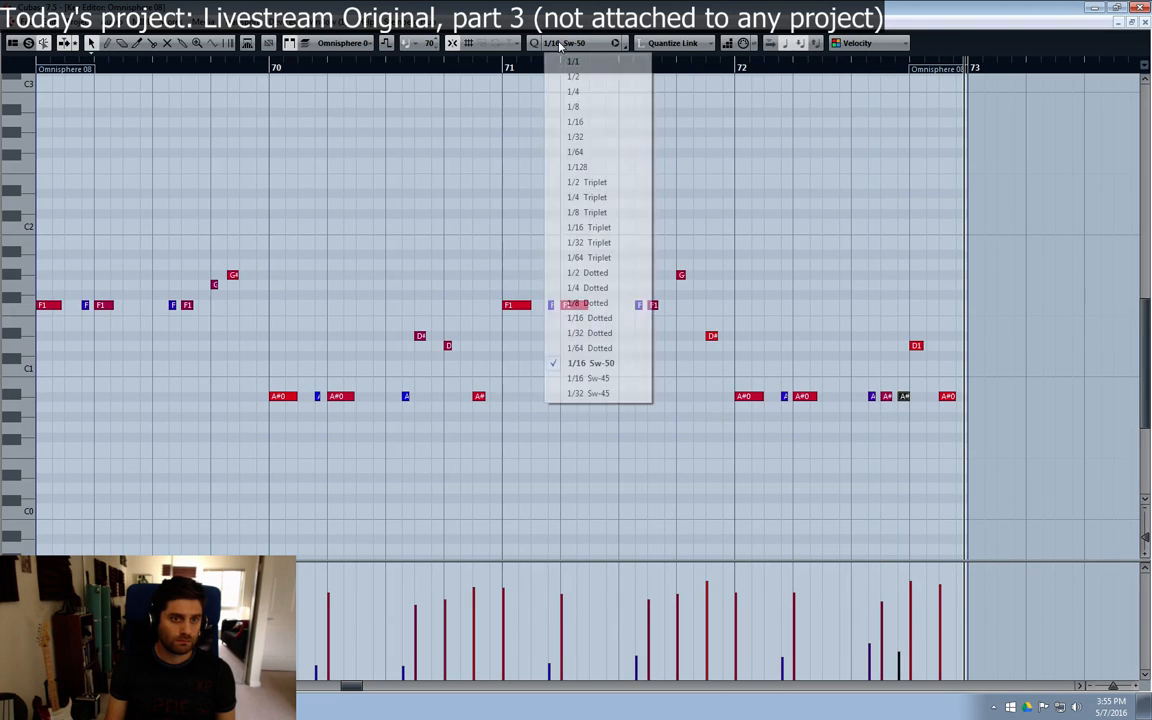
pyautogui.click(593, 228)
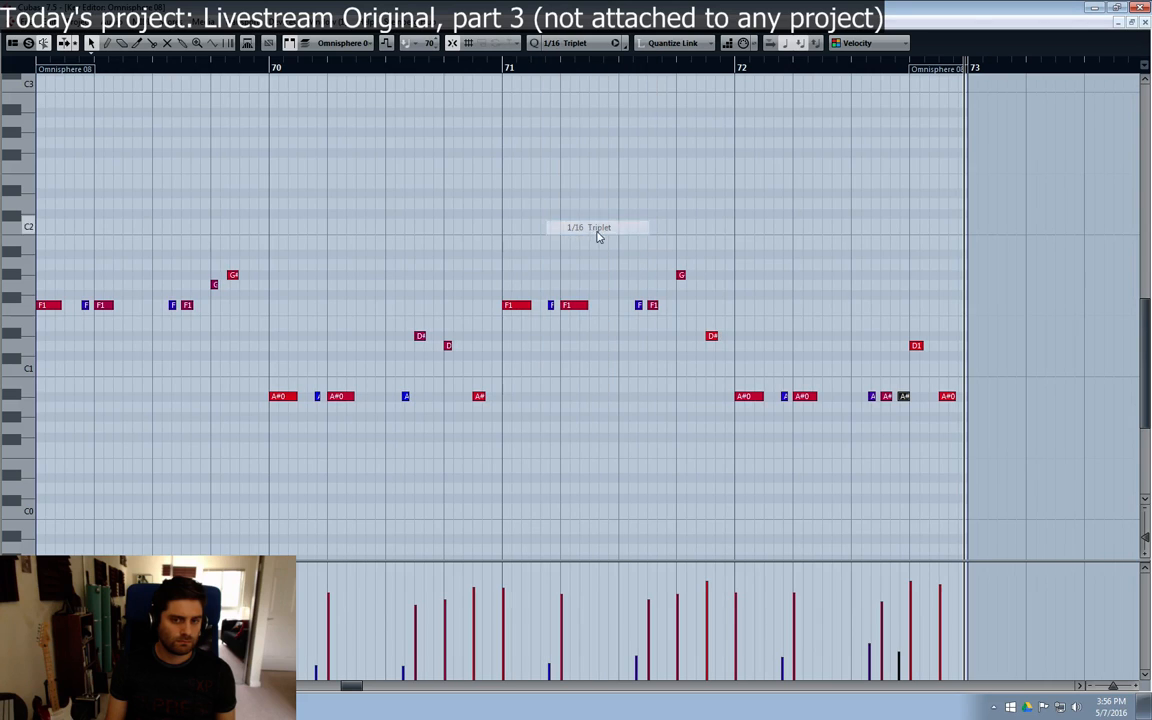
# Step: Add another A#0 note before the last one ahead of beat 4 in bar 72 and align that following note's start to the triplet grid
pyautogui.press('8')
pyautogui.click(896, 386)
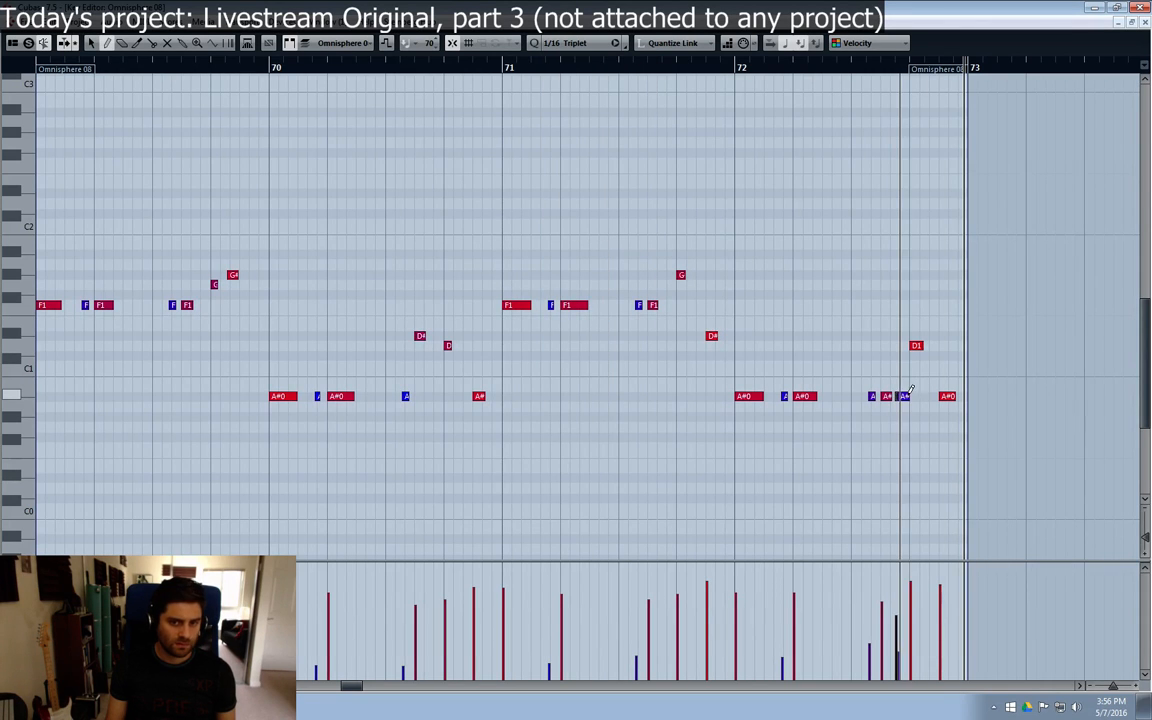
pyautogui.hotkey('ctrl', 'z')
pyautogui.press('h')
pyautogui.press('h')
pyautogui.press('h')
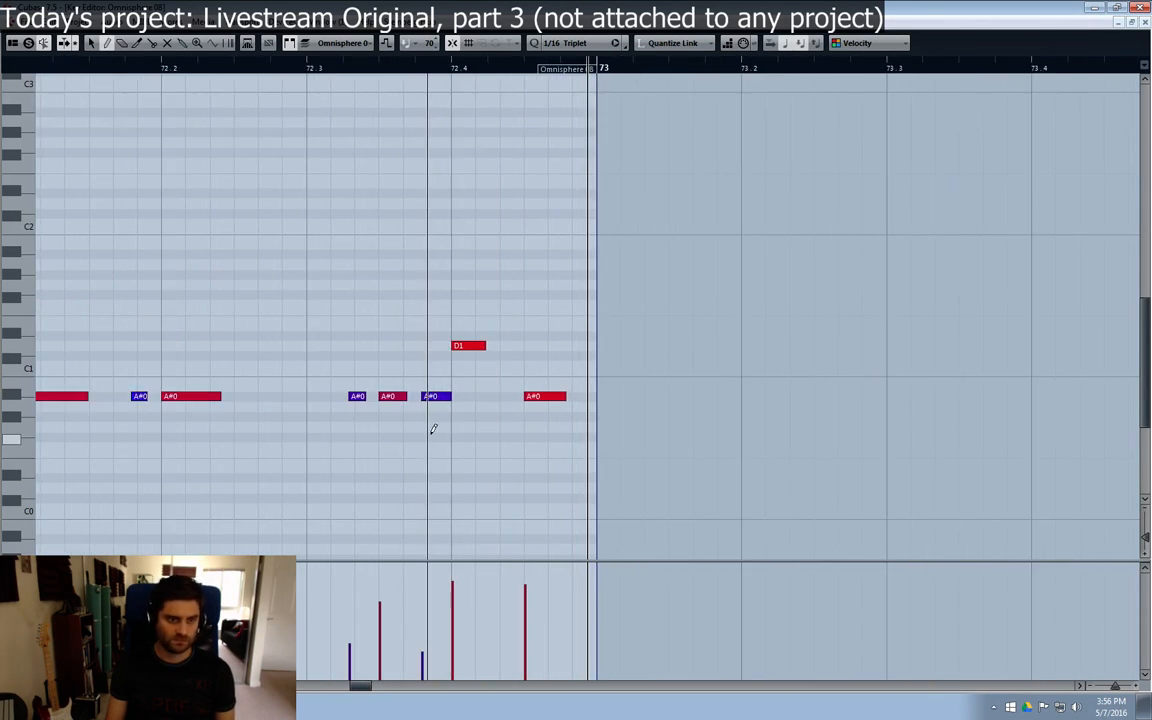
pyautogui.click(375, 395)
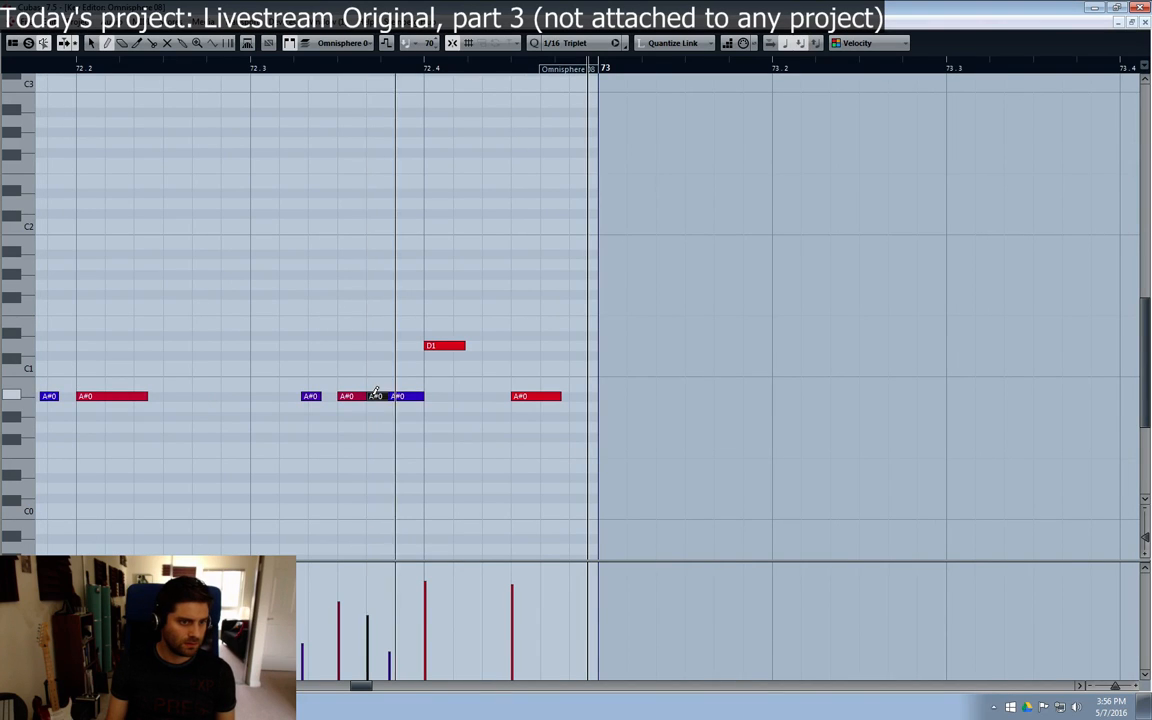
pyautogui.moveTo(406, 393); pyautogui.dragTo(404, 396)
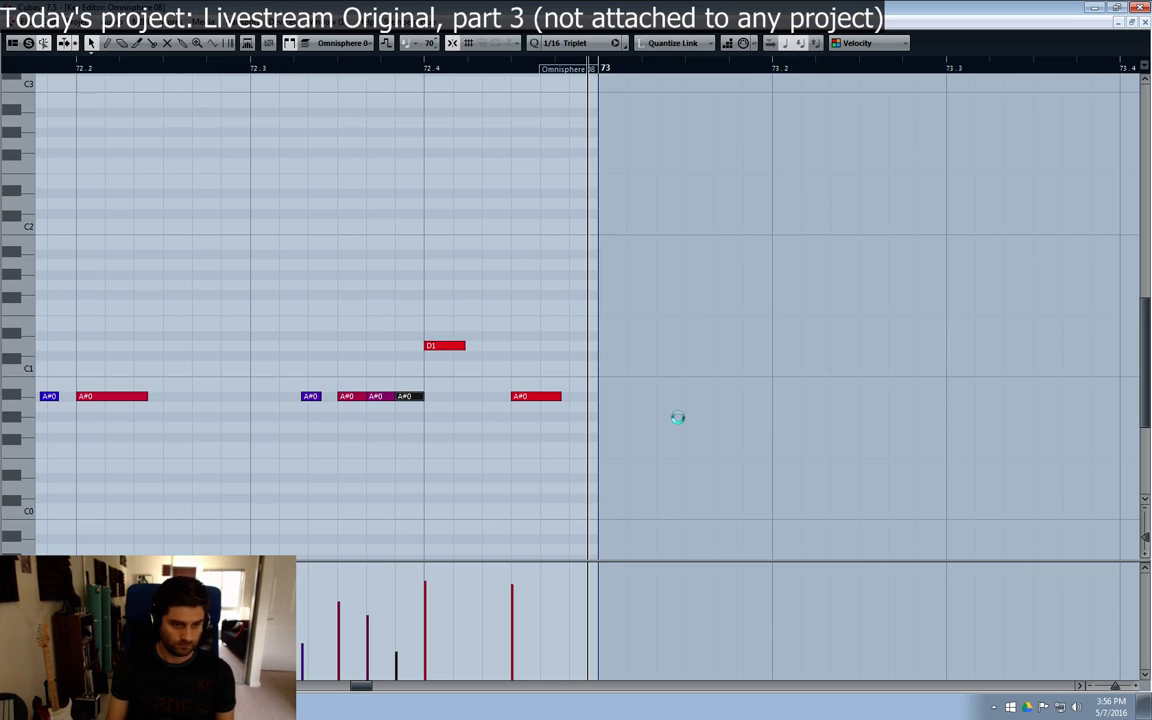
# Step: Play the Octobass line from just before bar 72 to check the added A#0 notes
pyautogui.press('g')
pyautogui.press('g')
pyautogui.press('g')
pyautogui.press('g')
pyautogui.press('g')
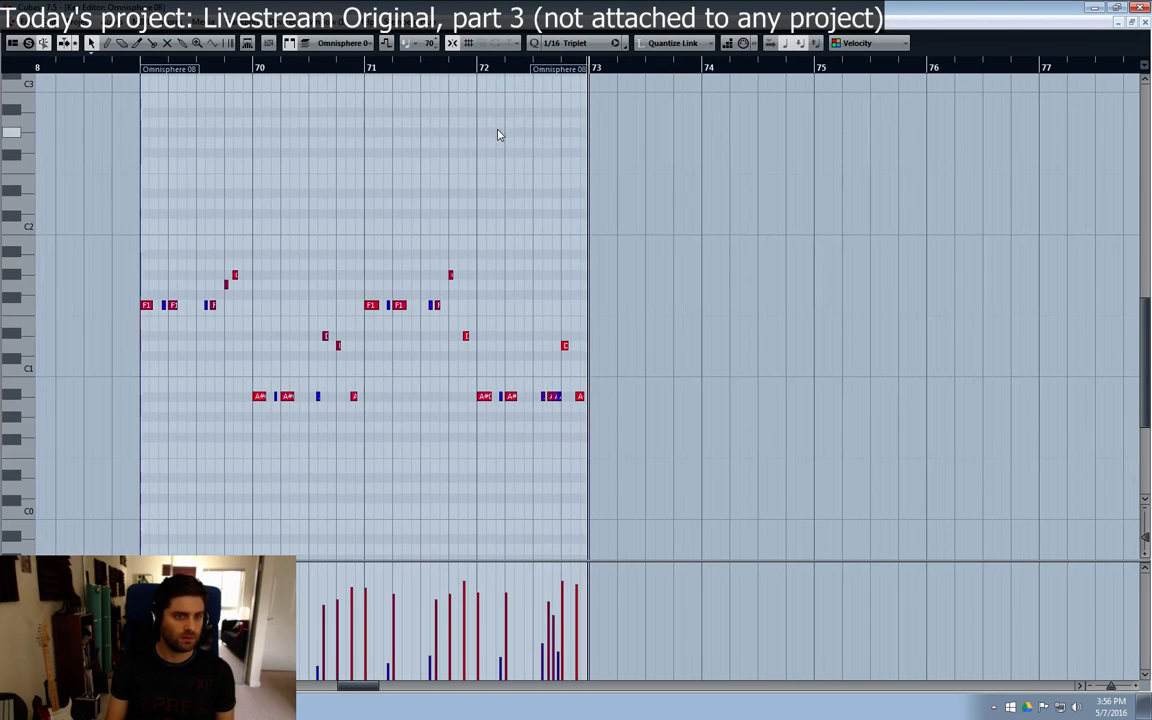
pyautogui.press('h')
pyautogui.press('h')
pyautogui.moveTo(357, 690); pyautogui.dragTo(349, 690)
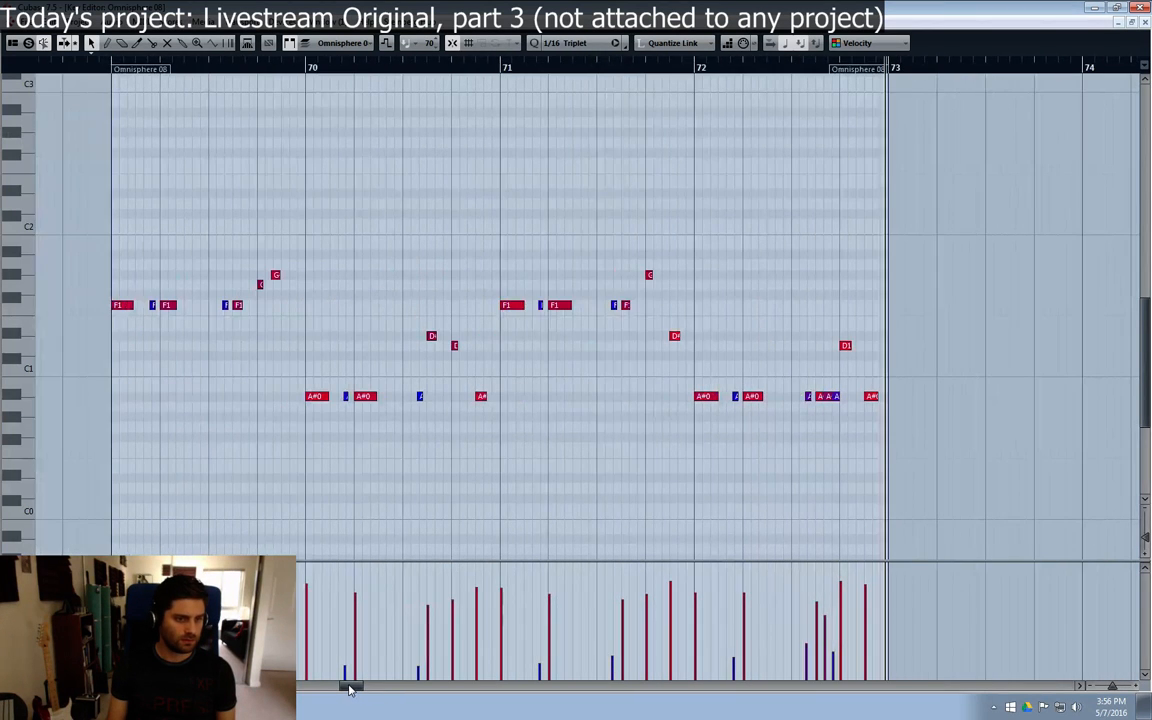
pyautogui.click(688, 68)
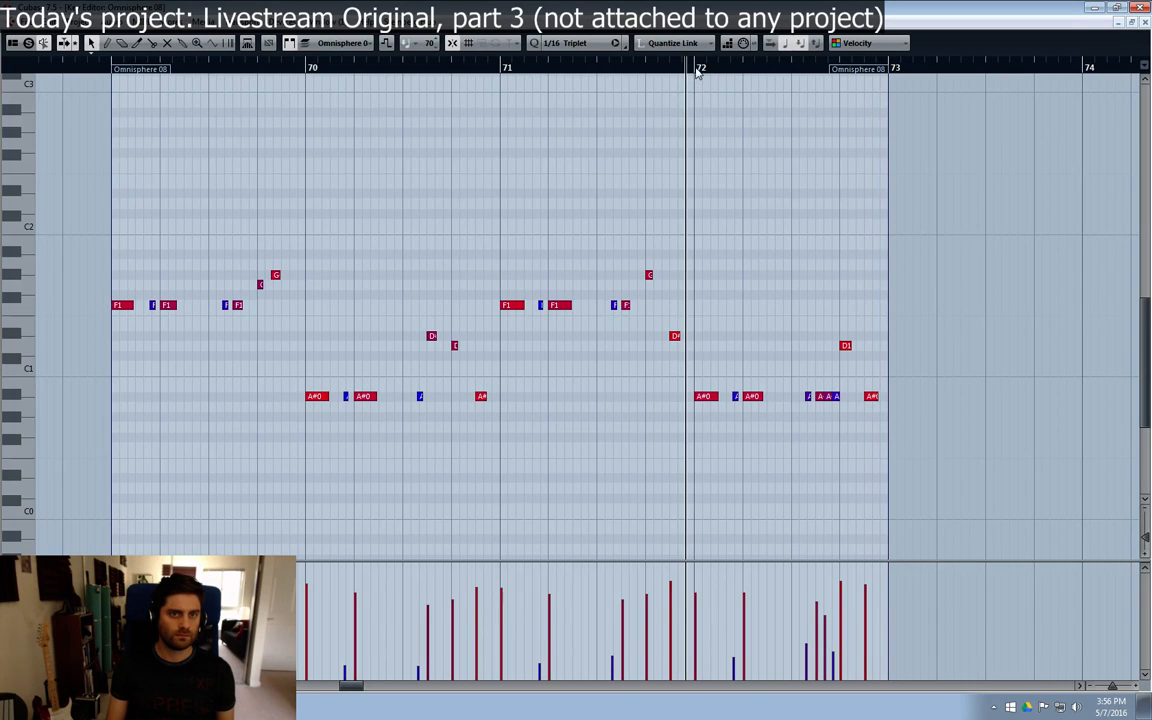
pyautogui.press('space')
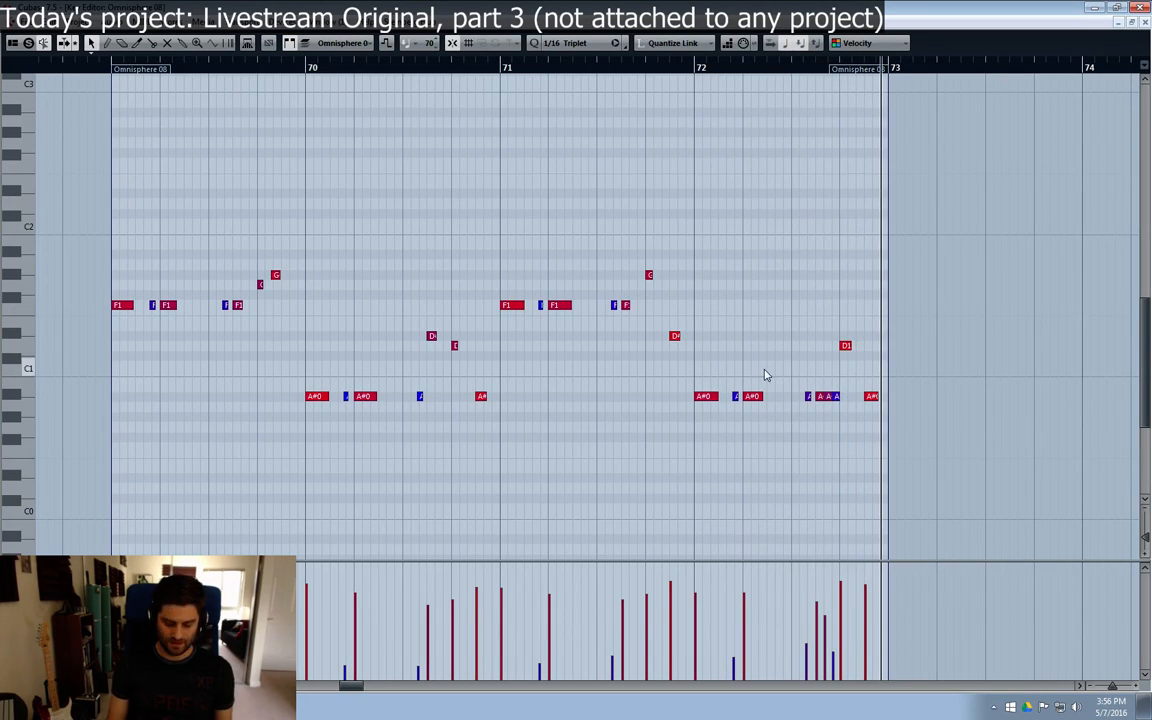
# Step: Lower the velocities of the three consecutive A#0 notes leading into beat 4 of bar 72 and replay the bar from beat 2
pyautogui.press('h')
pyautogui.press('h')
pyautogui.press('h')
pyautogui.press('h')
pyautogui.press('h')
pyautogui.press('h')
pyautogui.press('h')
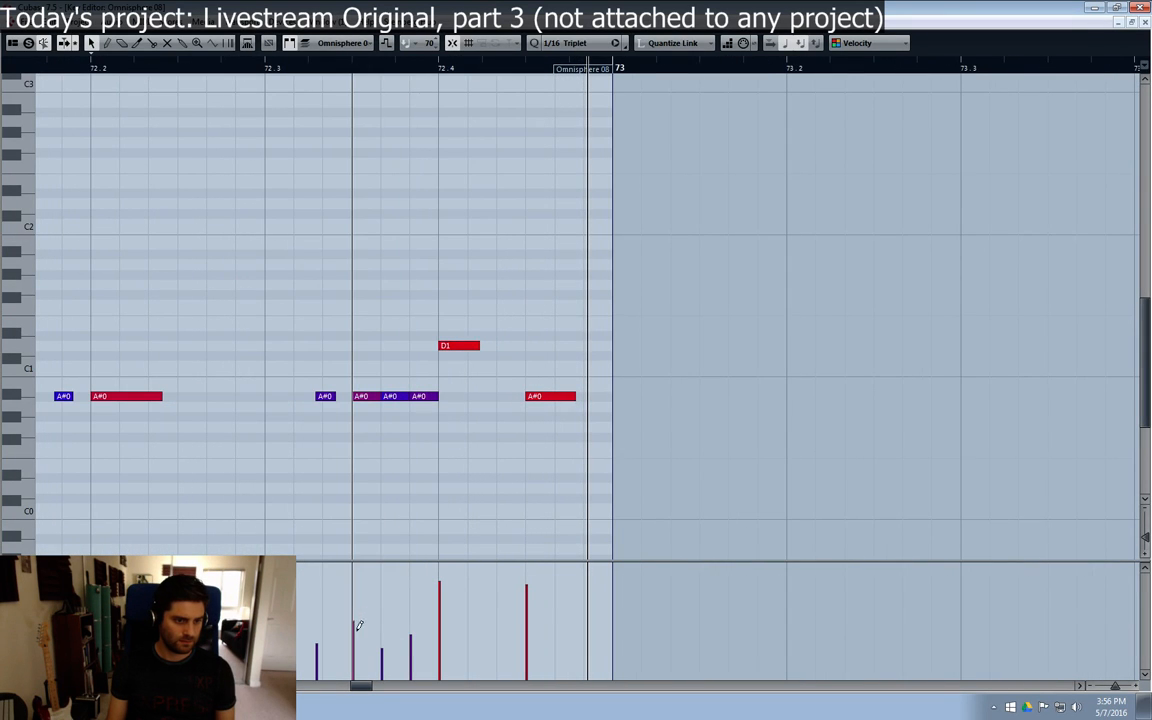
pyautogui.click(95, 65)
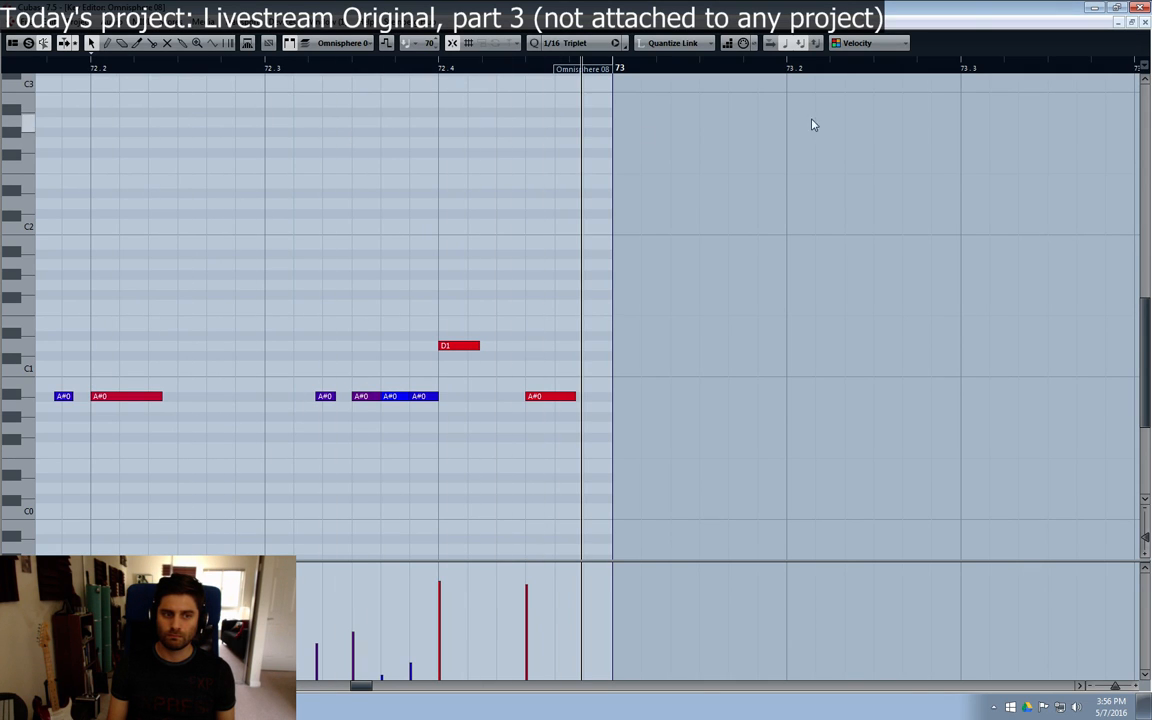
# Step: Return to the arrangement, solo the upper Heavy Rock Kit track along with the soloed tracks and play from bar 69
pyautogui.press('g')
pyautogui.press('g')
pyautogui.press('g')
pyautogui.press('g')
pyautogui.press('g')
pyautogui.press('g')
pyautogui.press('g')
pyautogui.press('g')
pyautogui.press('g')
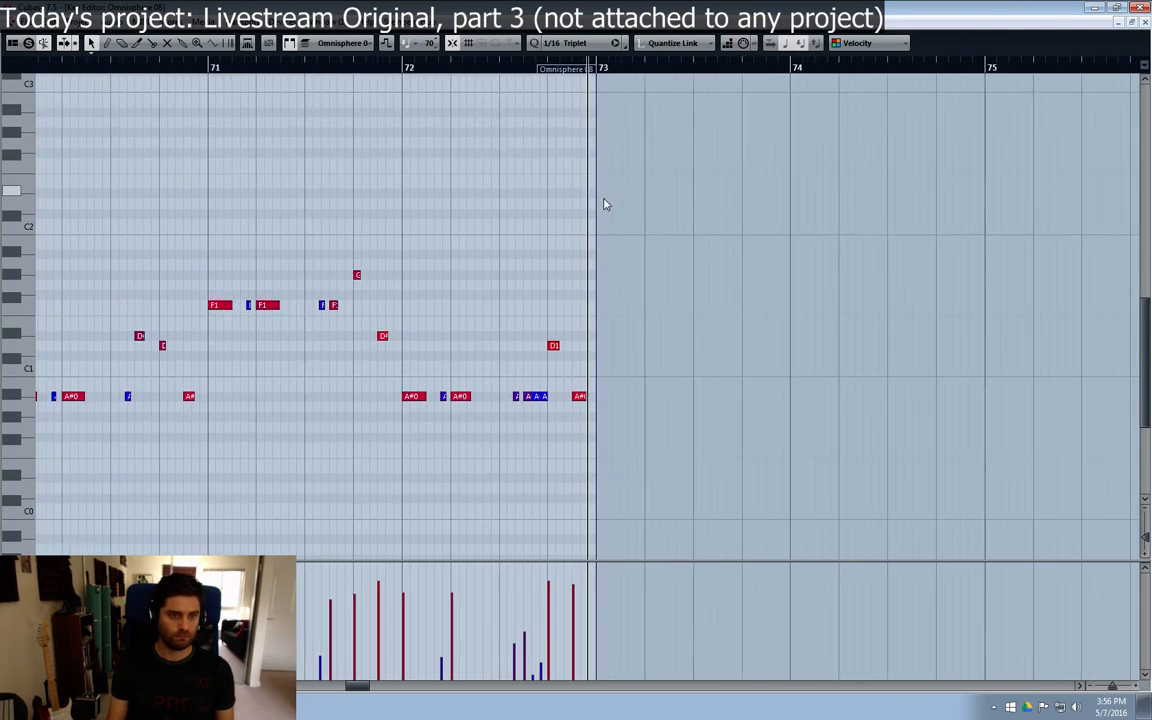
pyautogui.moveTo(351, 686); pyautogui.dragTo(346, 686)
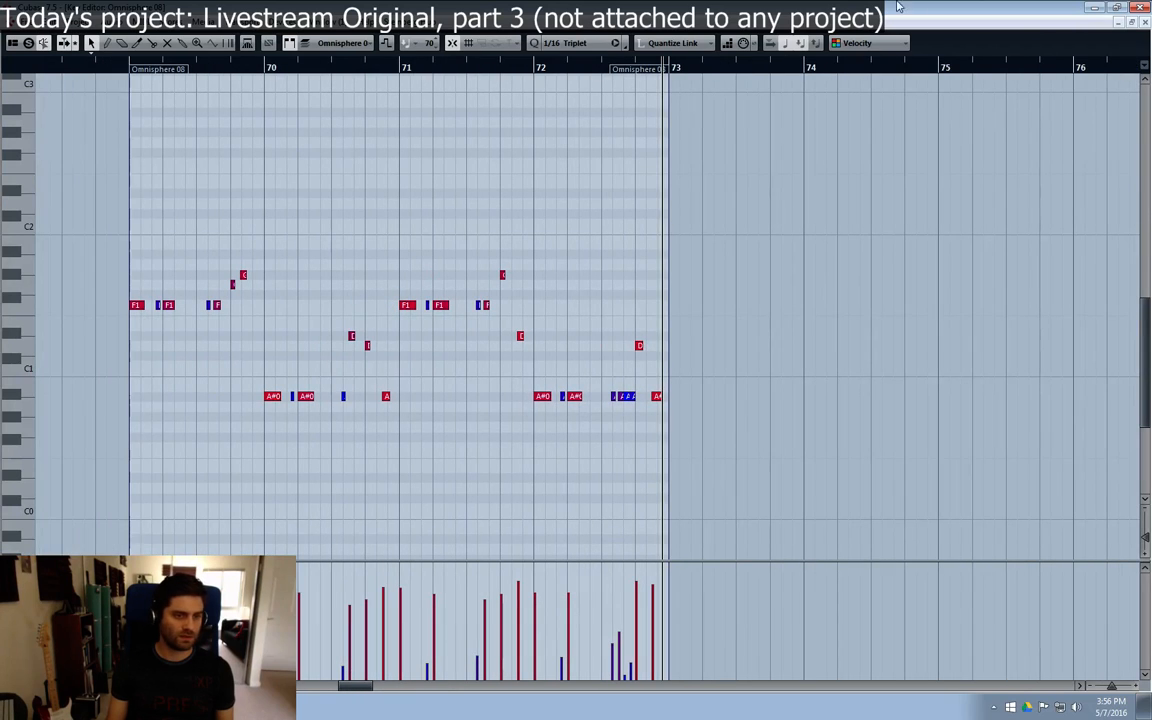
pyautogui.click(1146, 23)
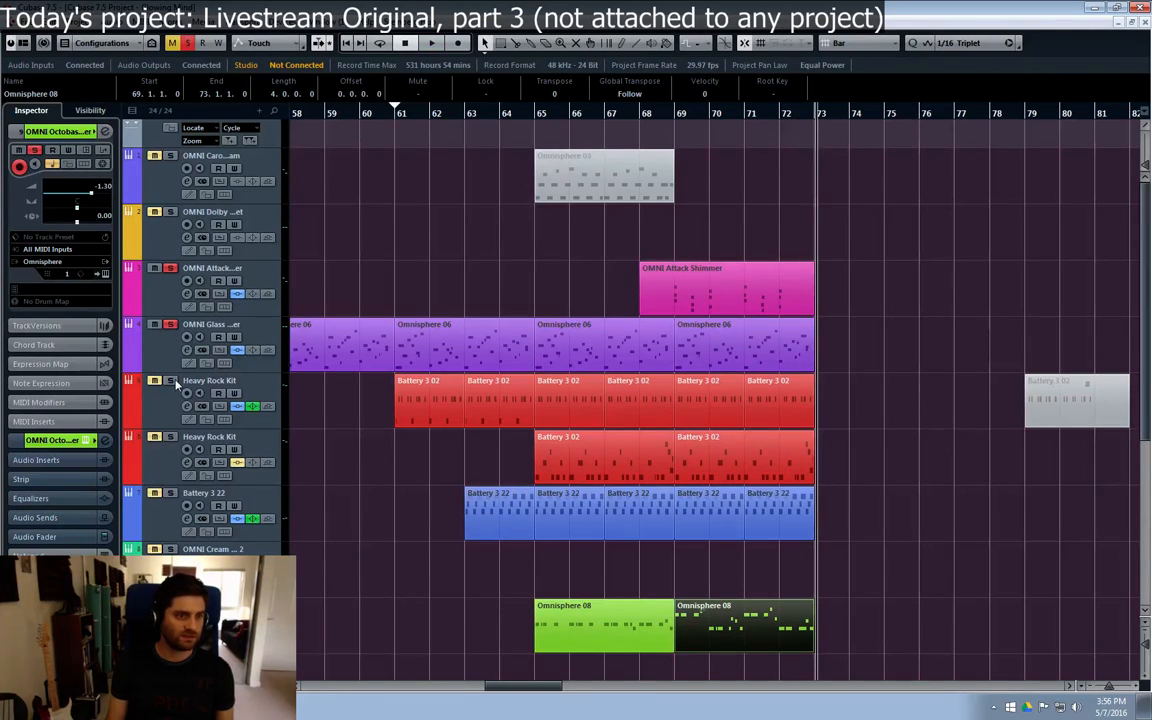
pyautogui.click(673, 115)
pyautogui.press('space')
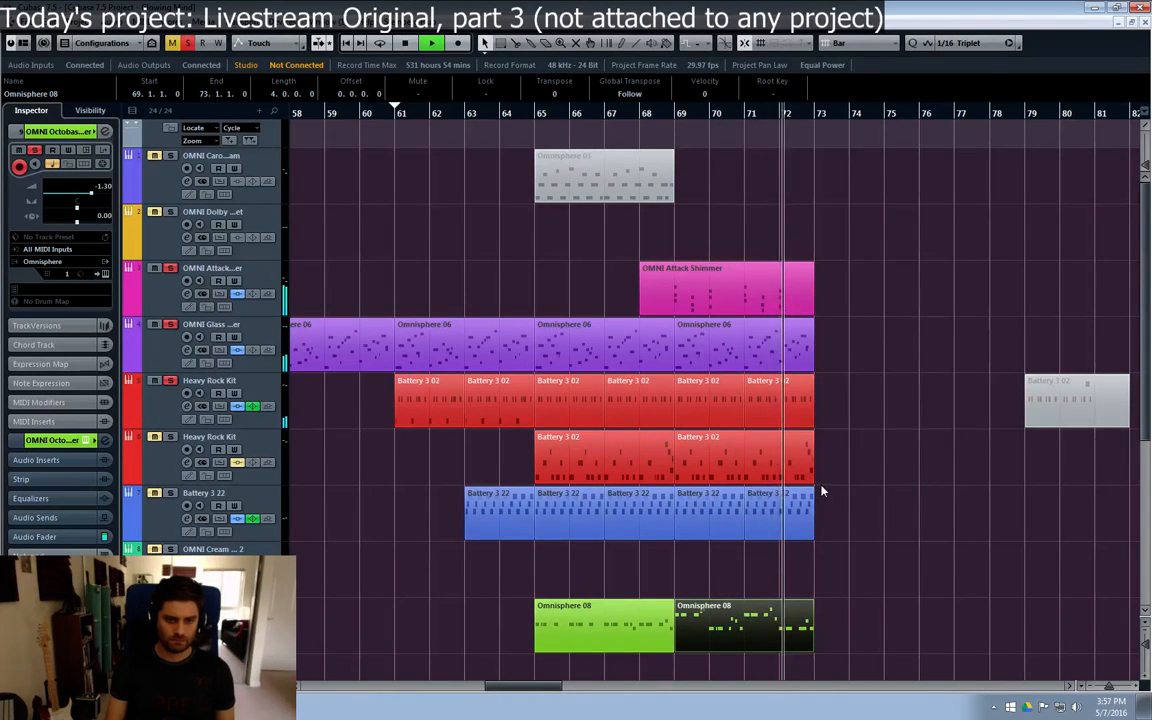
# Step: Reopen the Octobass part at bar 69 and slightly raise the velocities of the three A#0 notes before beat 4 of bar 72
pyautogui.press('Return')
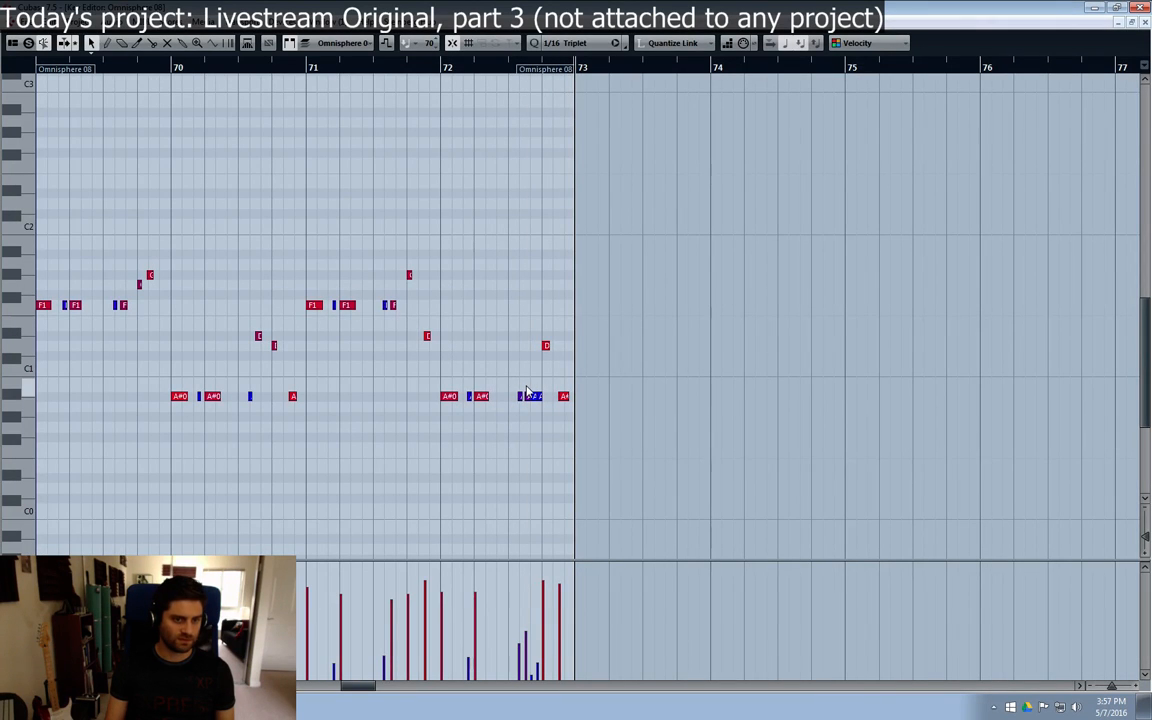
pyautogui.press('h')
pyautogui.press('h')
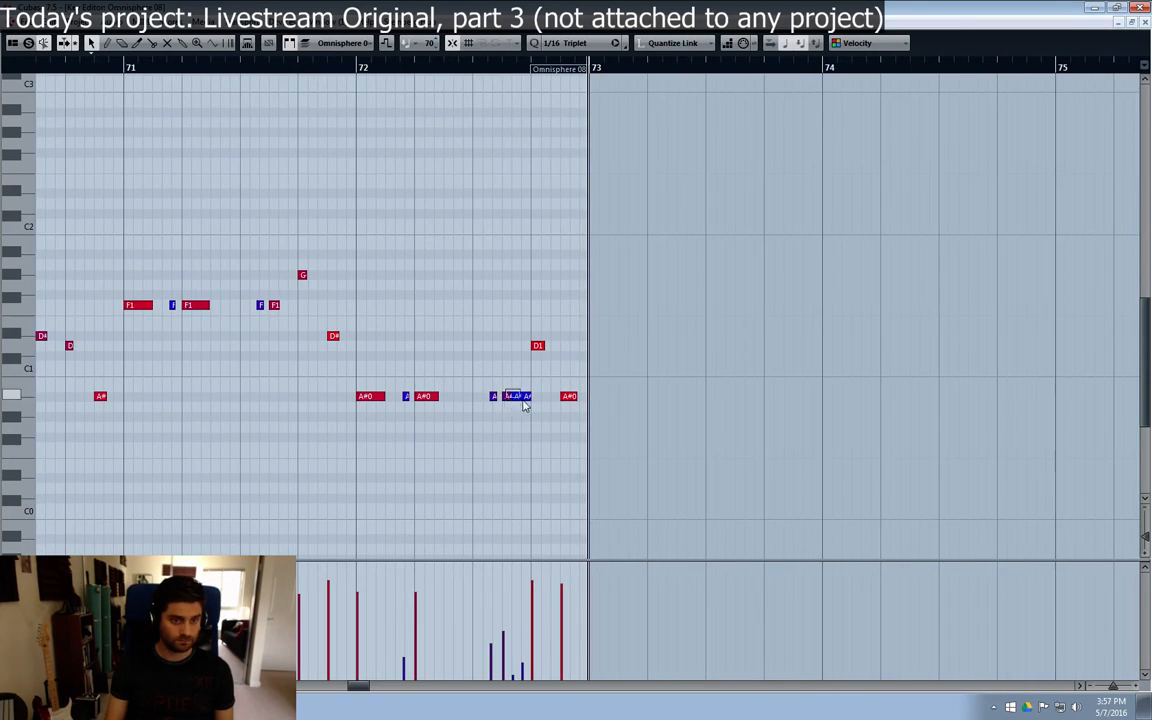
pyautogui.moveTo(505, 390); pyautogui.dragTo(524, 402)
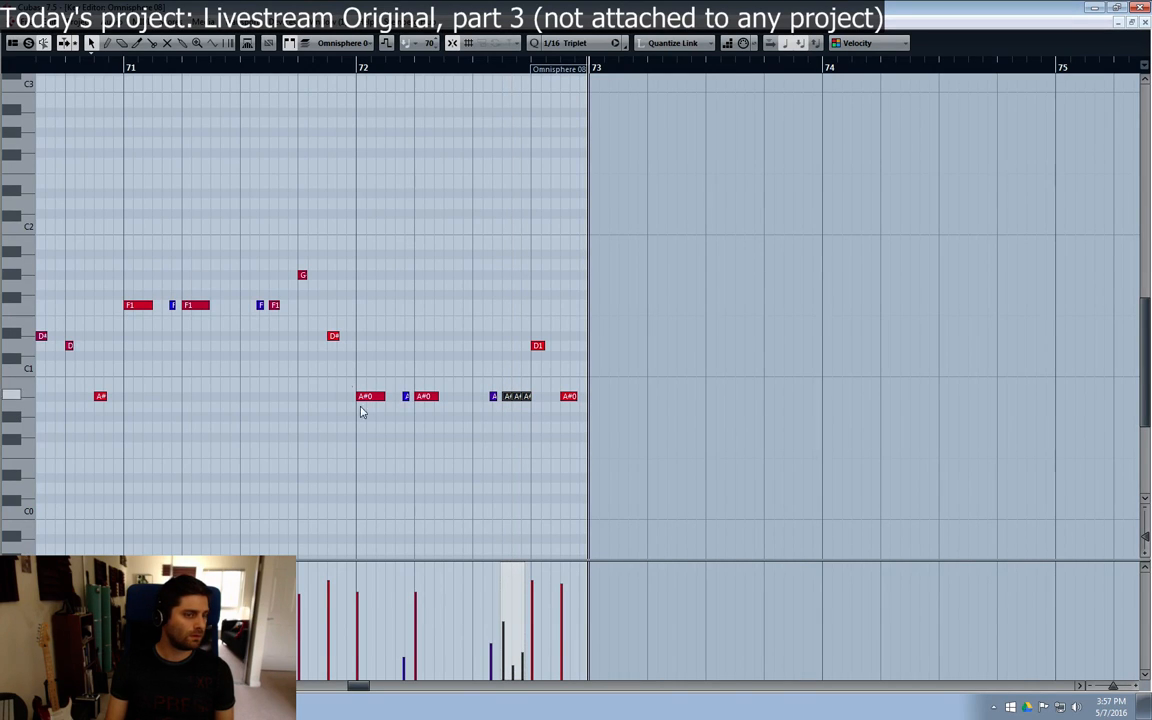
pyautogui.click(355, 348)
# Step: Set the quantize grid to 1/16 Sw-50, move the last D#1 note of bar 71 earlier by one grid position and play it back
pyautogui.click(549, 45)
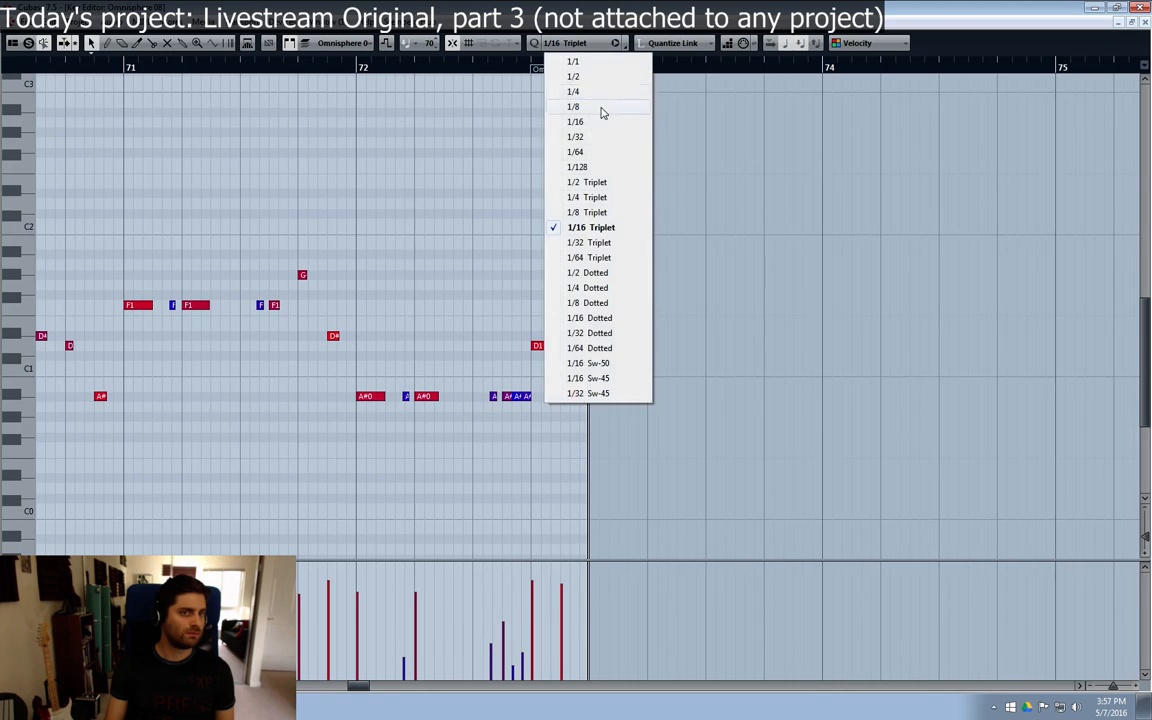
pyautogui.click(605, 229)
pyautogui.click(565, 43)
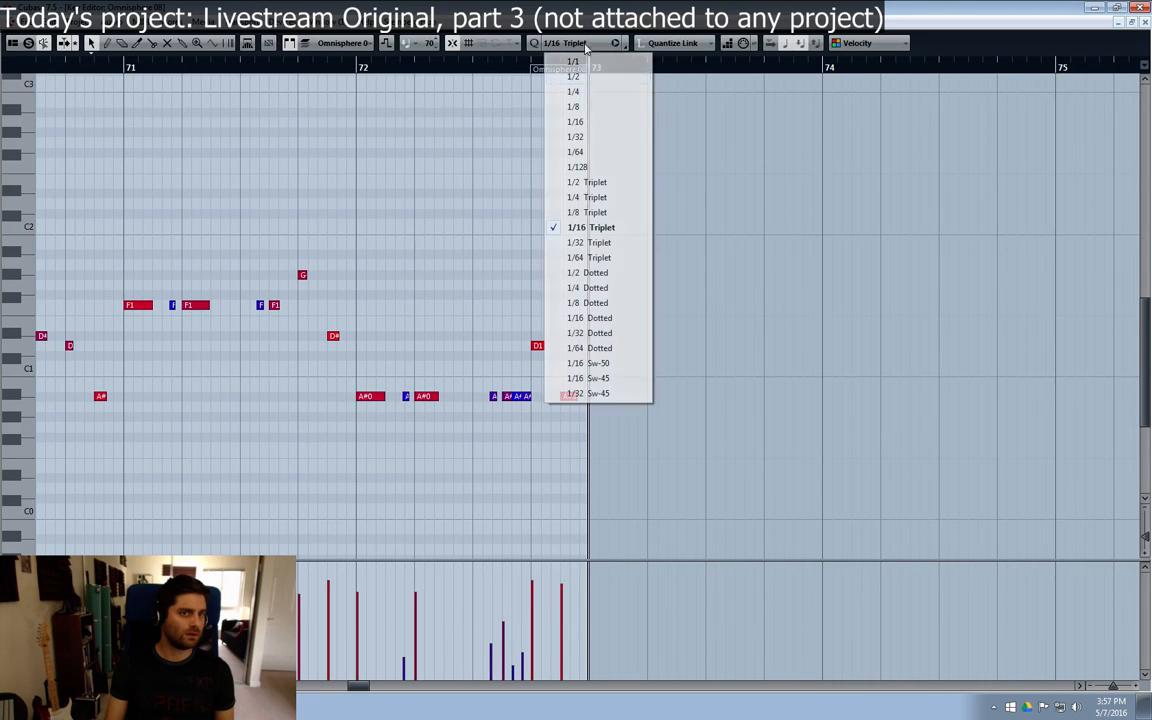
pyautogui.click(596, 364)
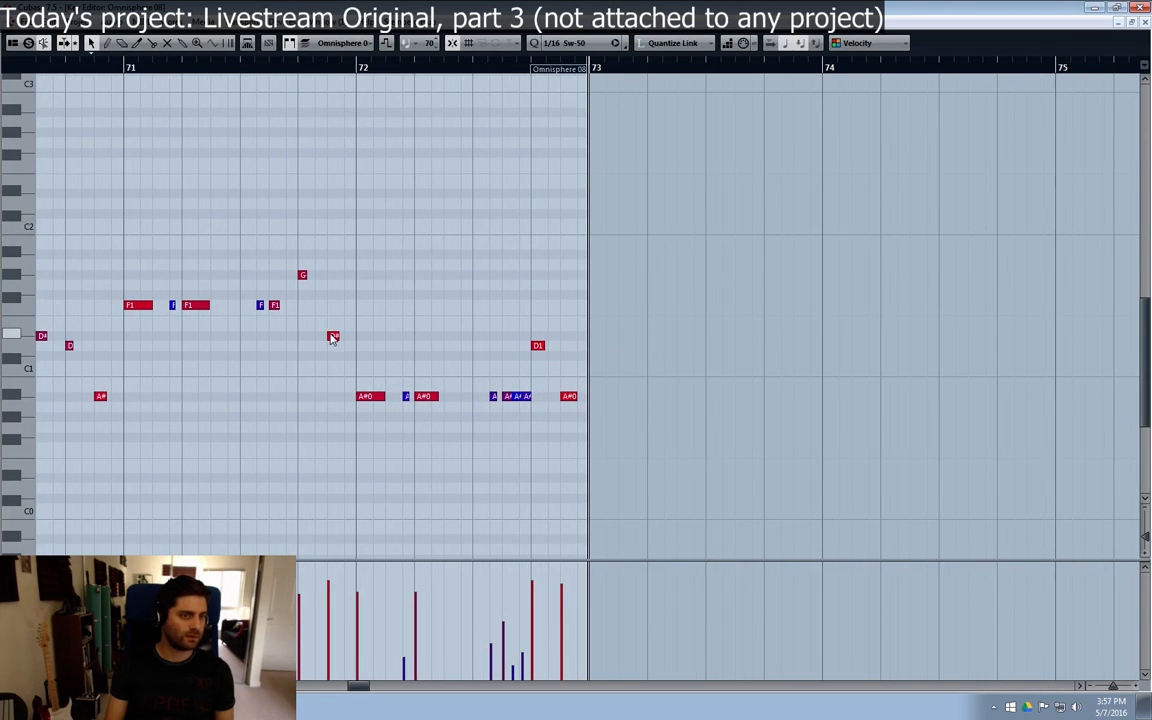
pyautogui.moveTo(343, 342); pyautogui.dragTo(321, 338)
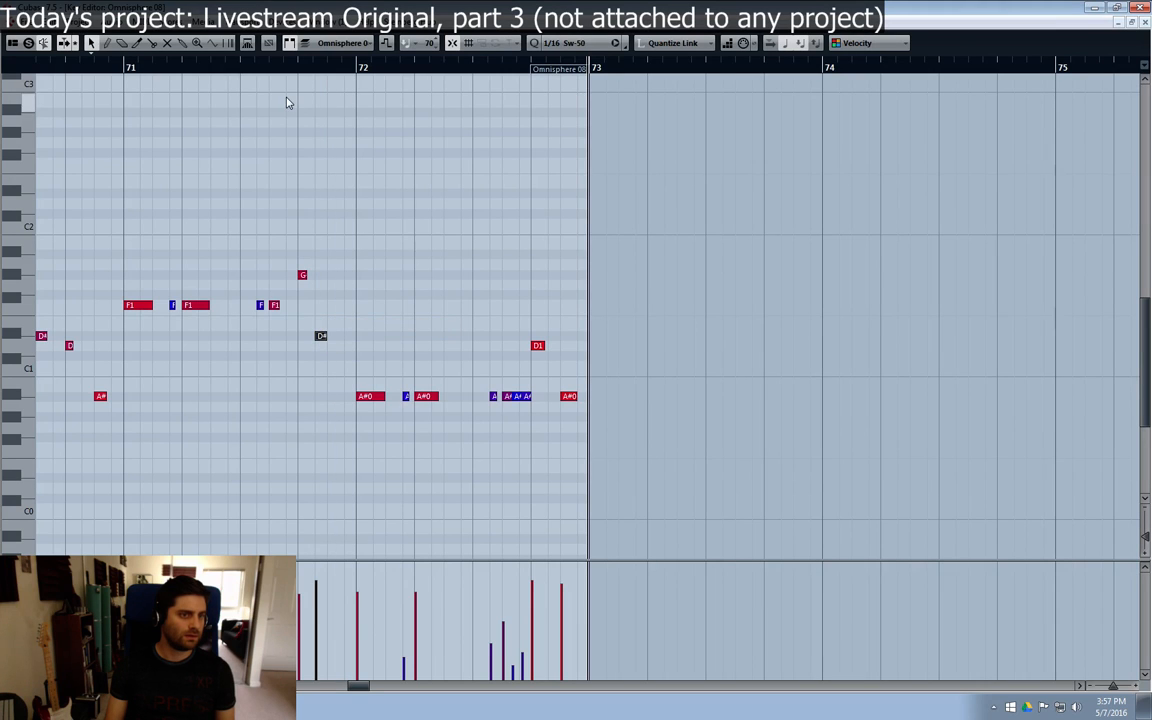
pyautogui.press('space')
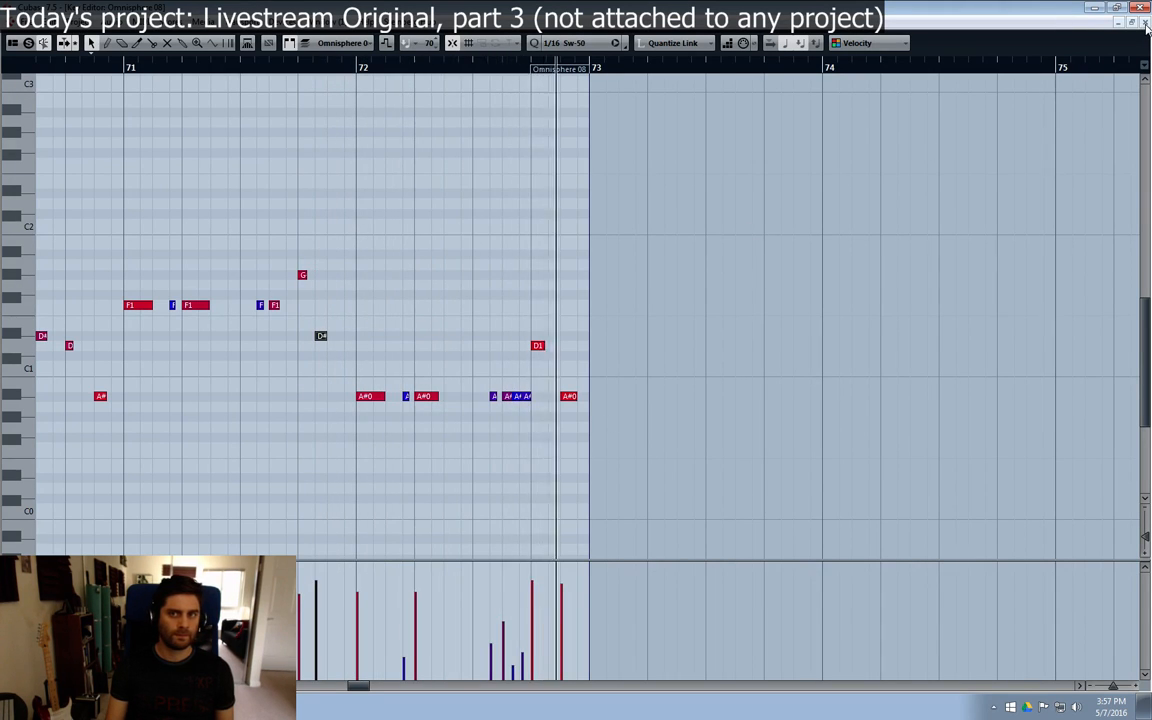
# Step: Close the Octobass editor, stop playback and clear the solo from all tracks
pyautogui.click(1145, 22)
pyautogui.press('space')
pyautogui.click(605, 220)
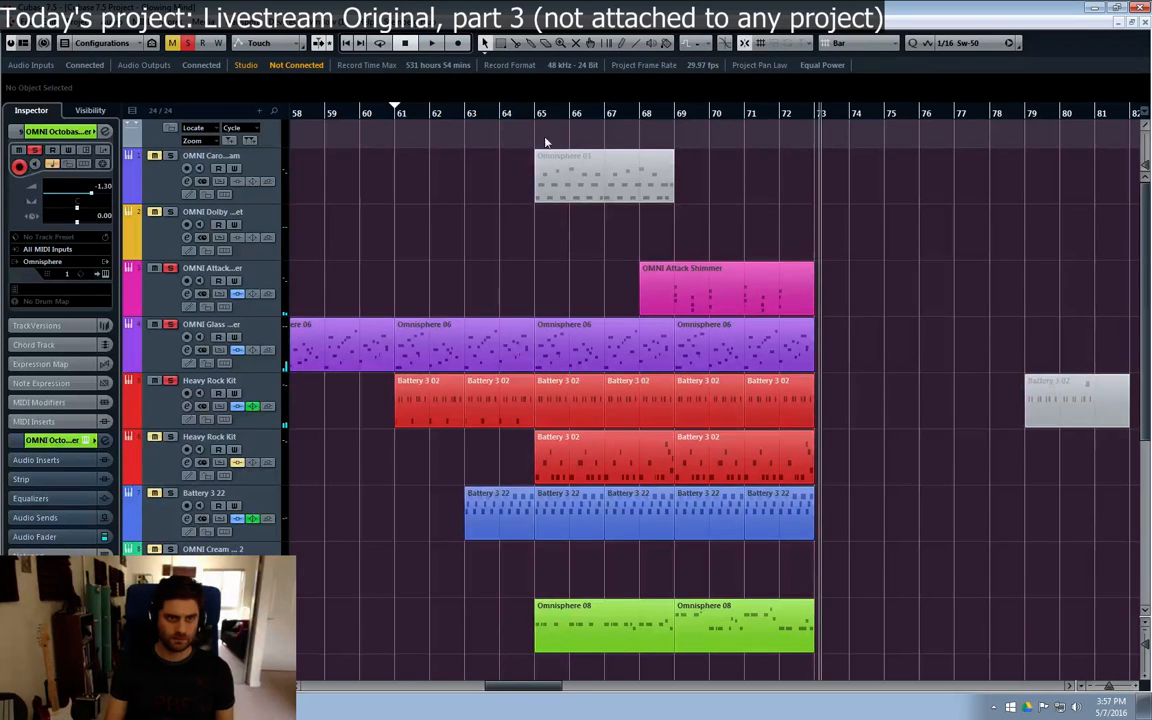
pyautogui.click(525, 385)
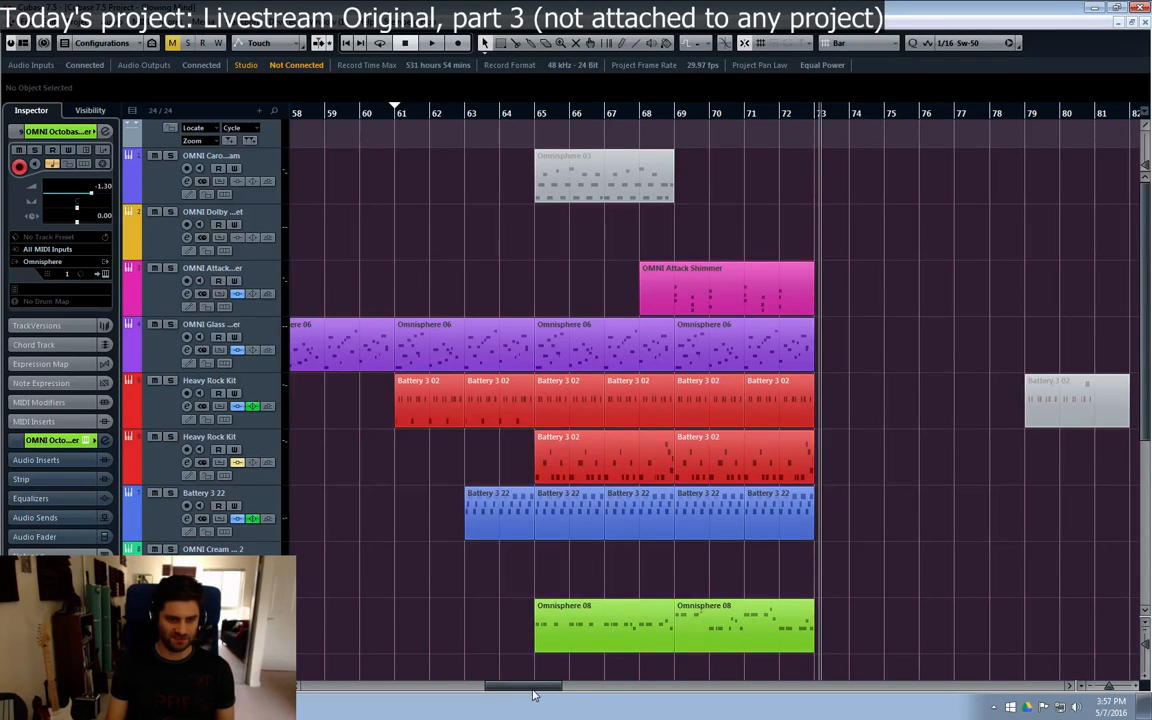
pyautogui.moveTo(533, 695); pyautogui.dragTo(529, 694)
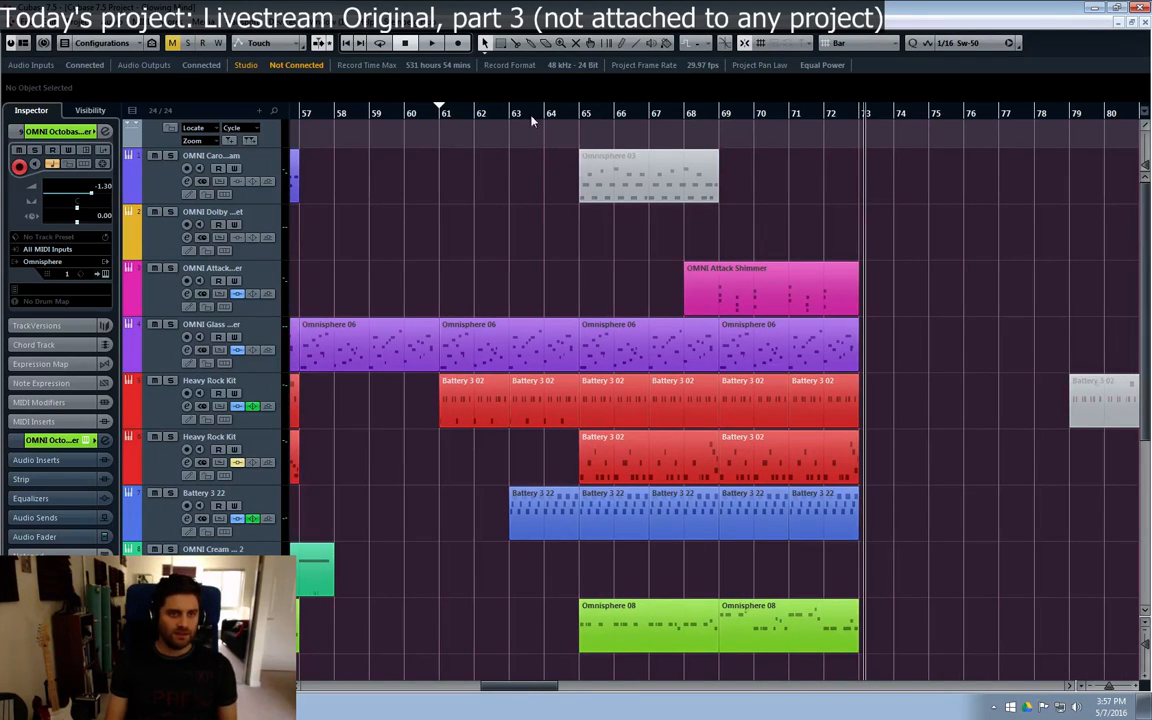
# Step: Solo the OMNI Attack Shimmer track and play its part from bar 68
pyautogui.click(771, 298)
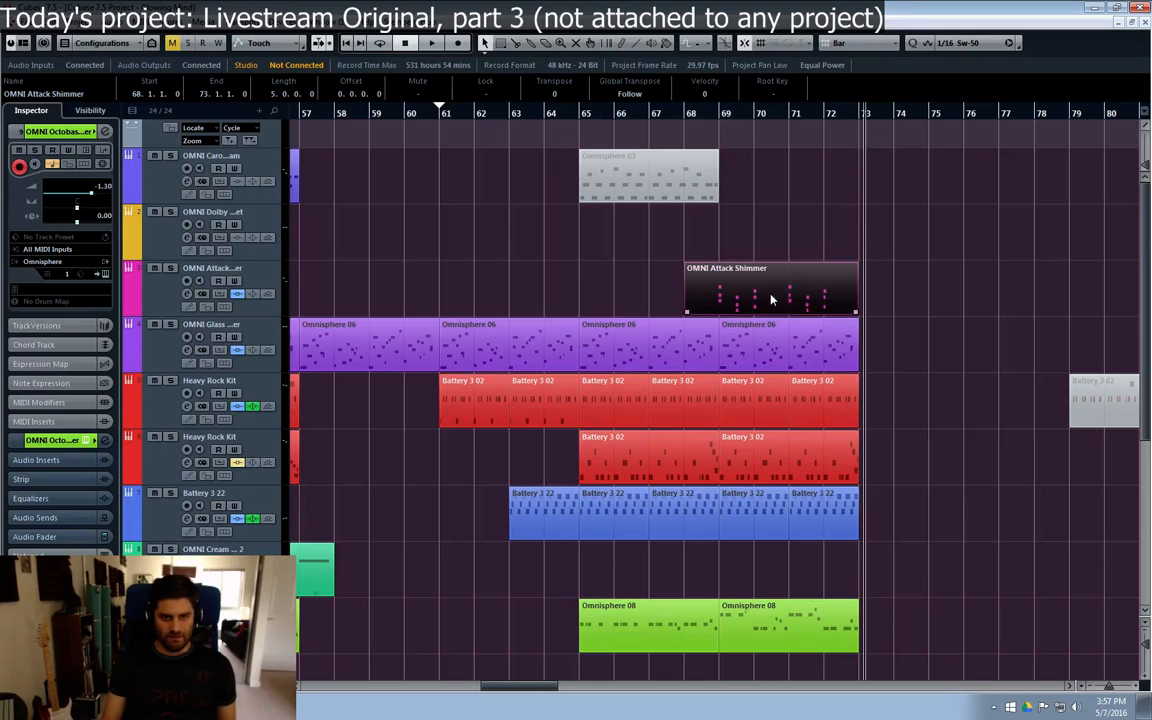
pyautogui.click(697, 114)
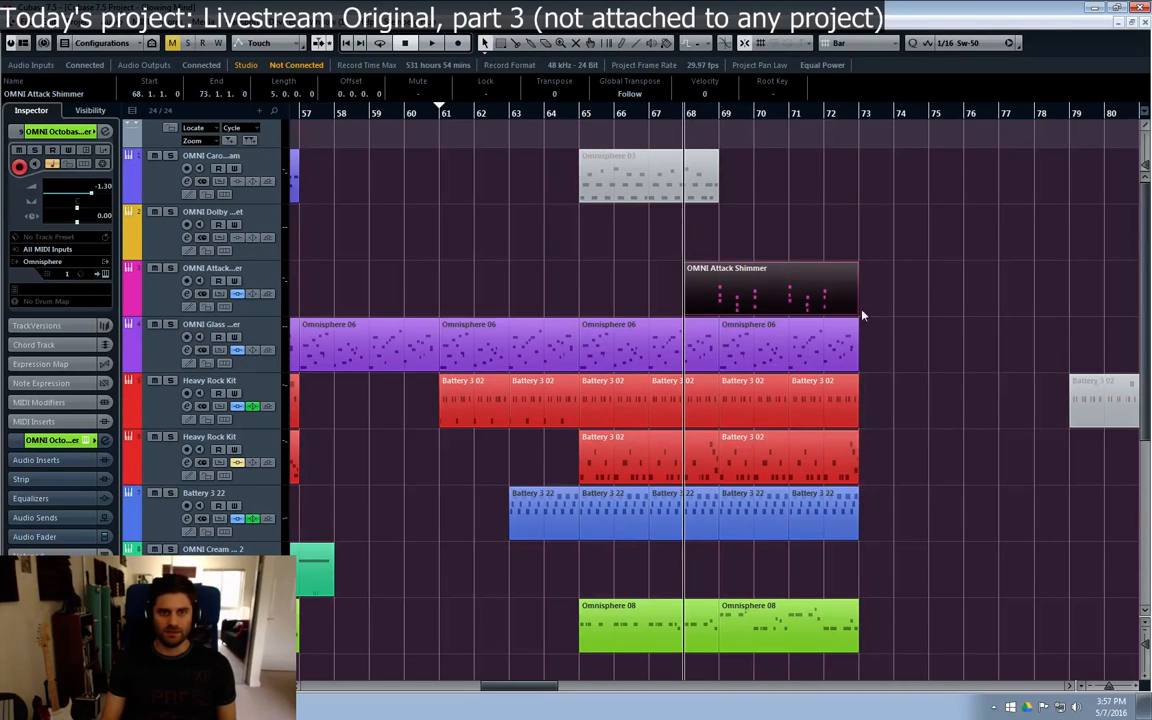
pyautogui.click(170, 268)
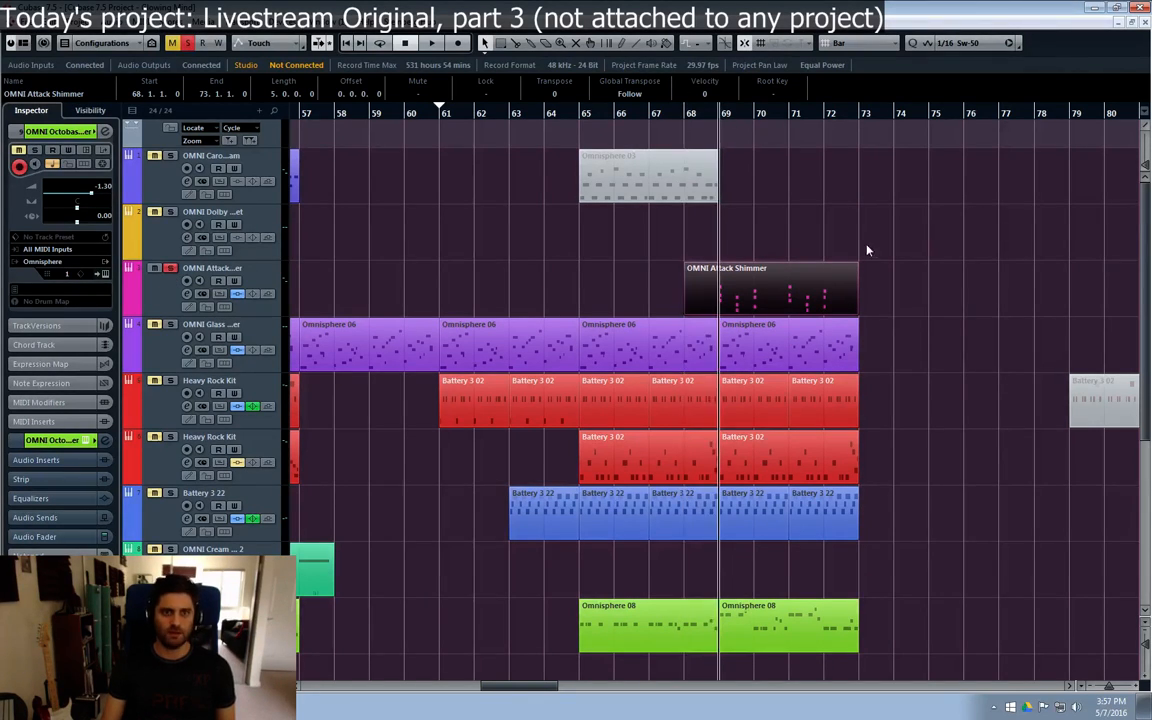
# Step: Open the OMNI Attack Shimmer part, quantize the C1, D#1 and G1 chord on beat 3 of bar 69 using iterative quantize, and close the editor
pyautogui.doubleClick(745, 300)
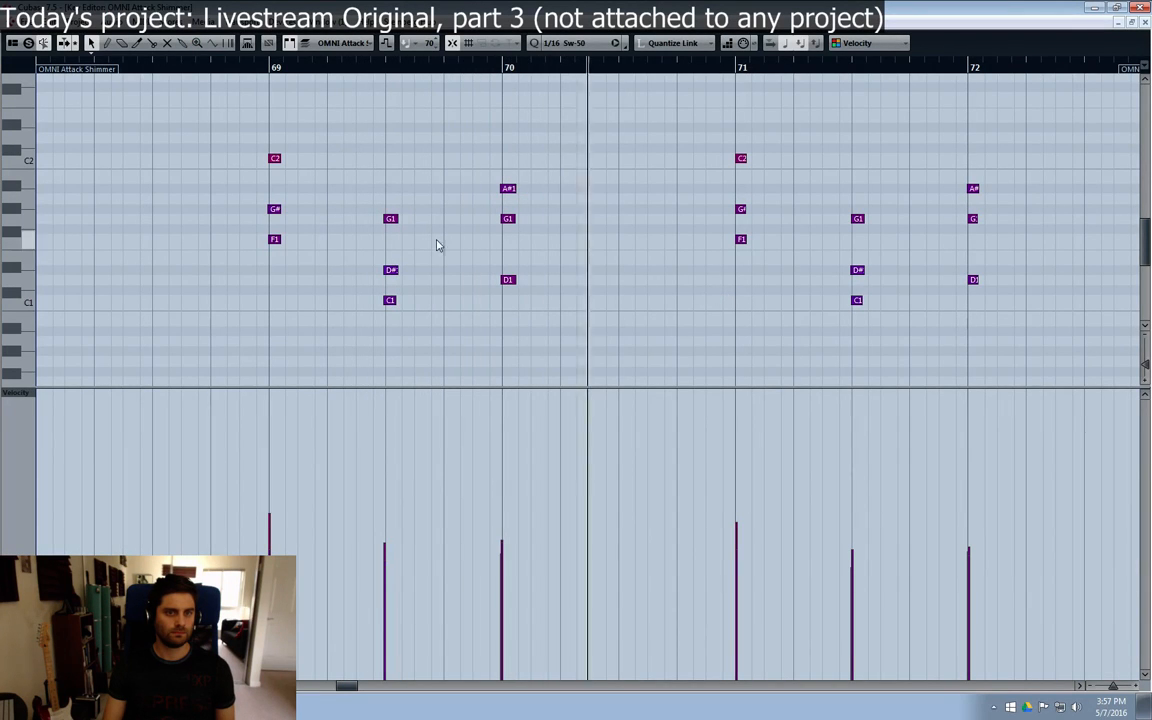
pyautogui.moveTo(418, 168); pyautogui.dragTo(379, 386)
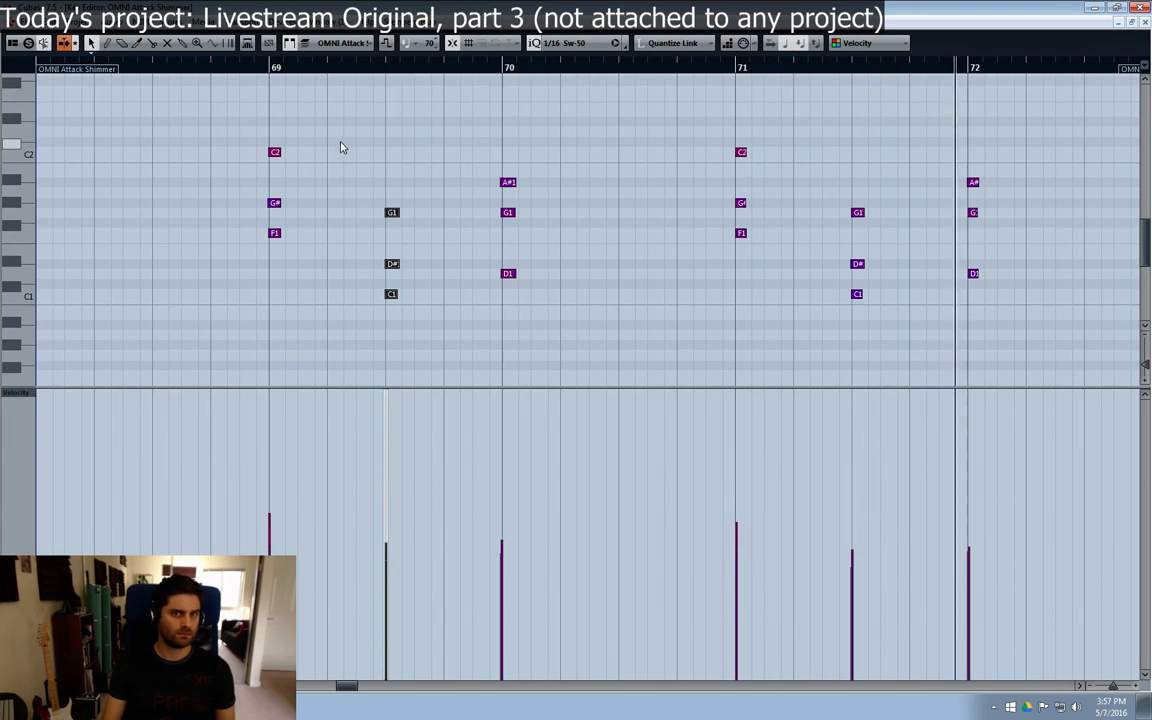
pyautogui.click(1146, 23)
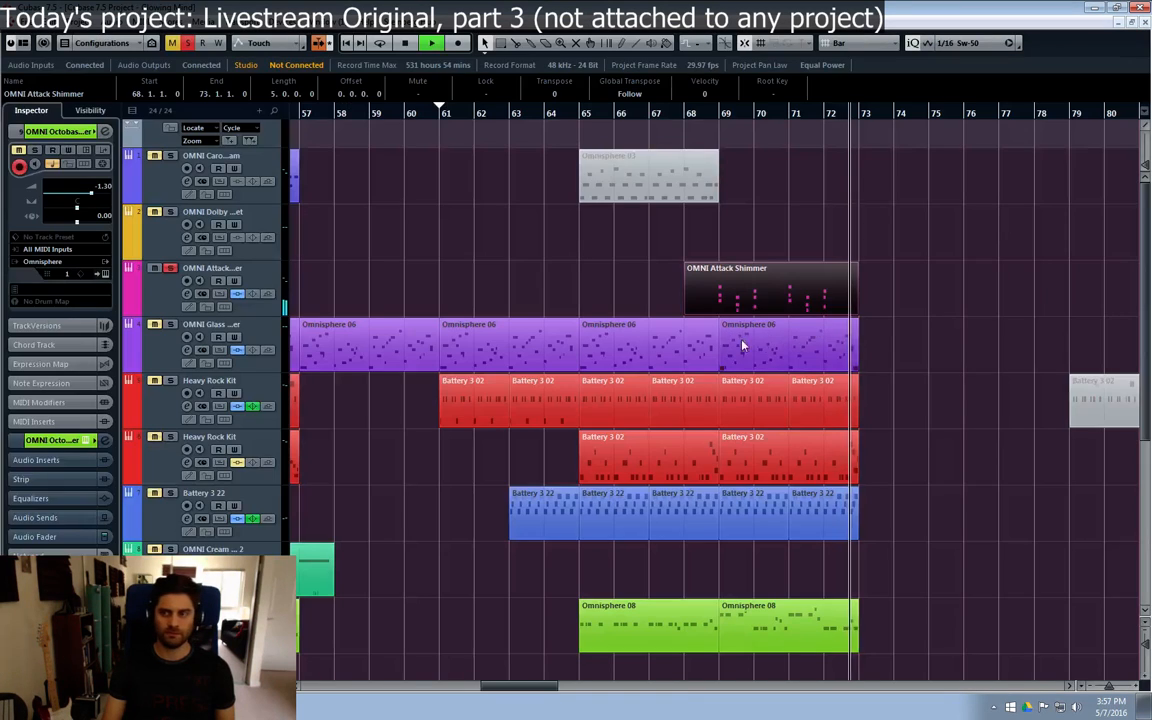
# Step: Clear the solo and play the full arrangement from about bar 61 to bar 73, reviewing the upper and lower tracks
pyautogui.click(685, 120)
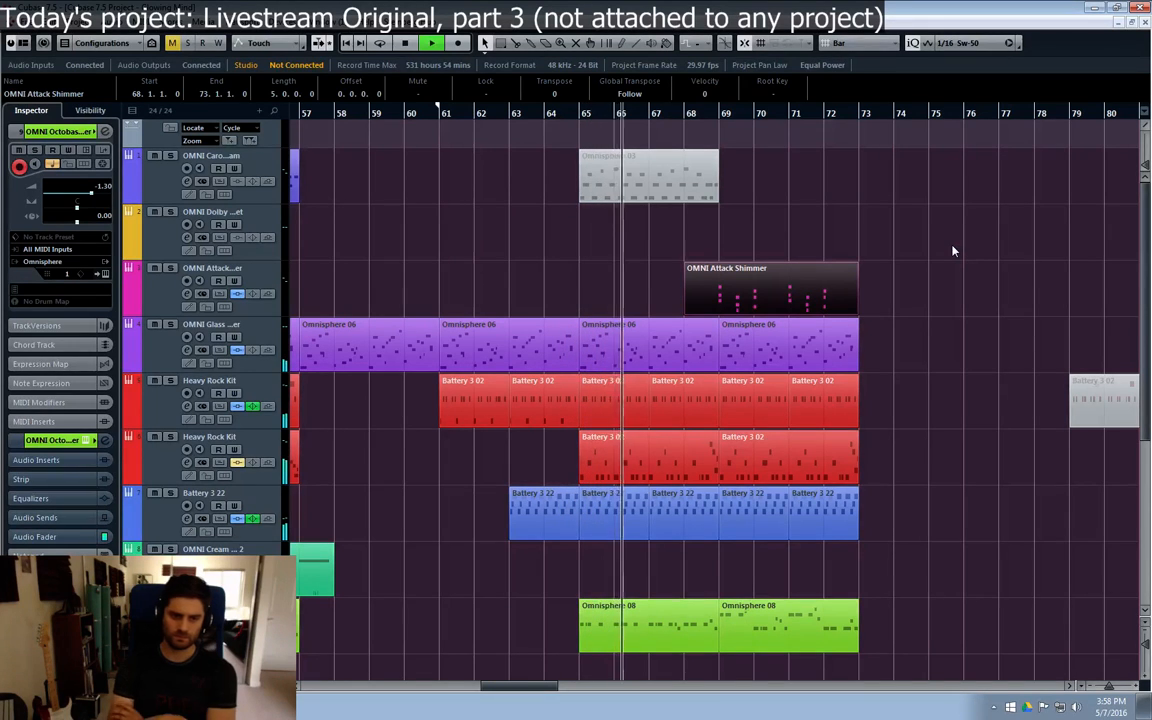
pyautogui.scroll(-5, 943, 391)
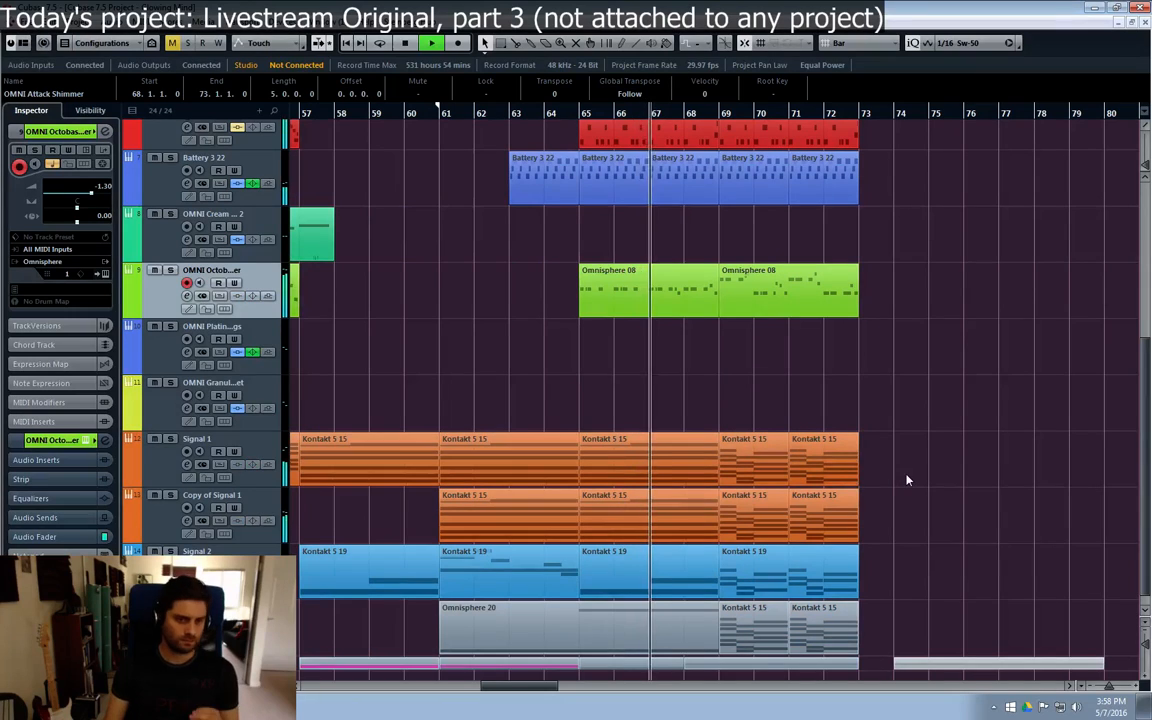
pyautogui.click(166, 536)
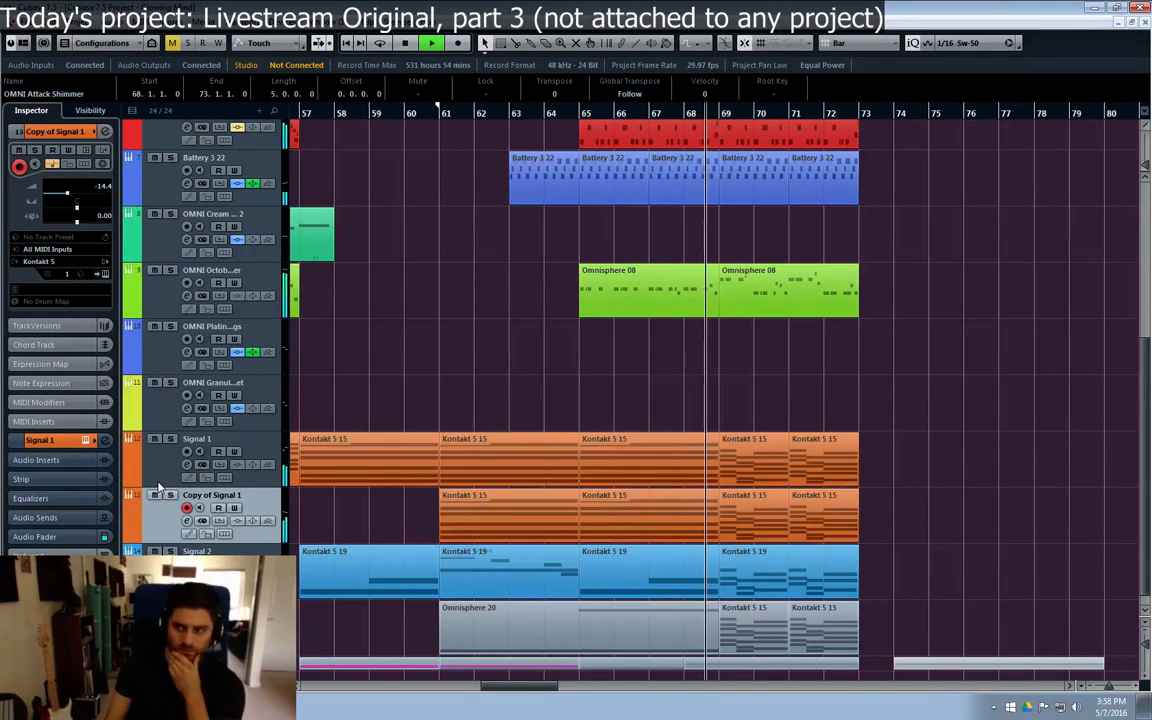
pyautogui.click(925, 432)
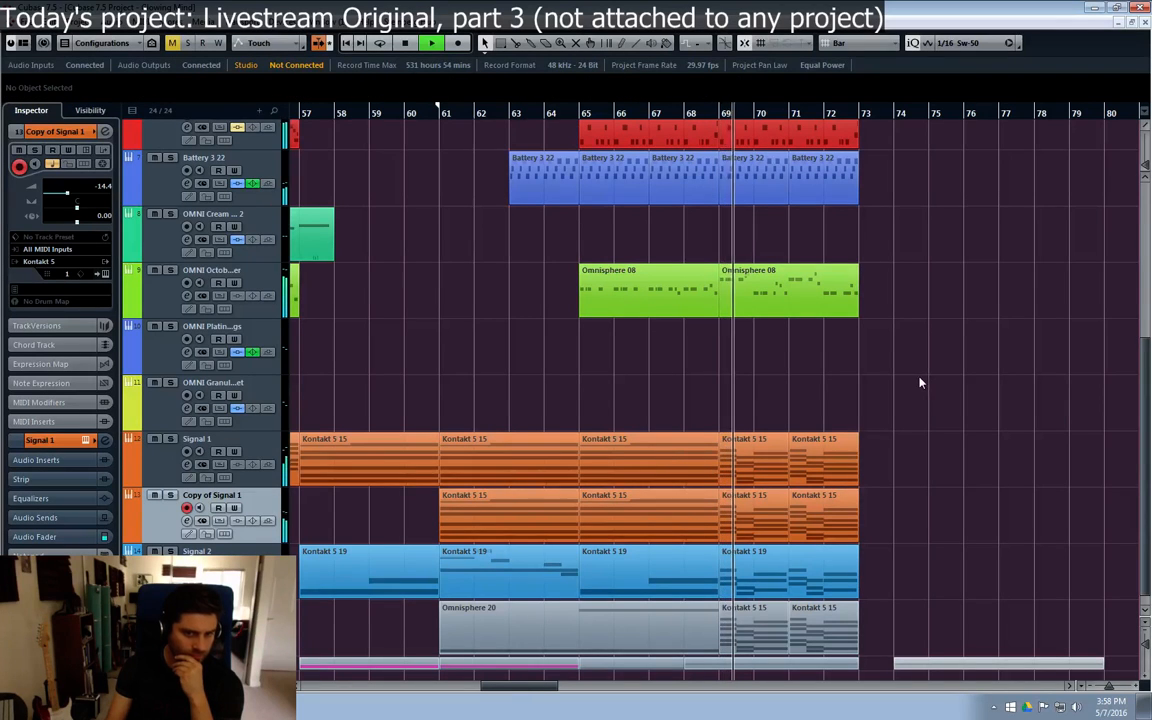
pyautogui.scroll(2, 904, 382)
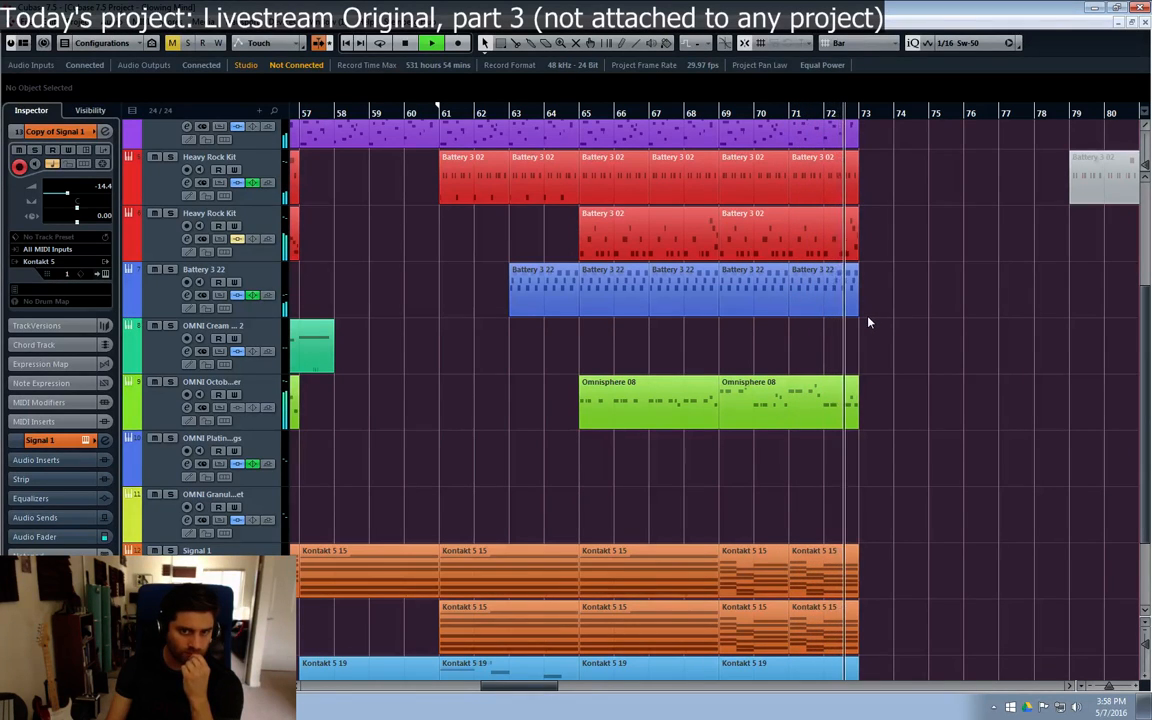
pyautogui.press('space')
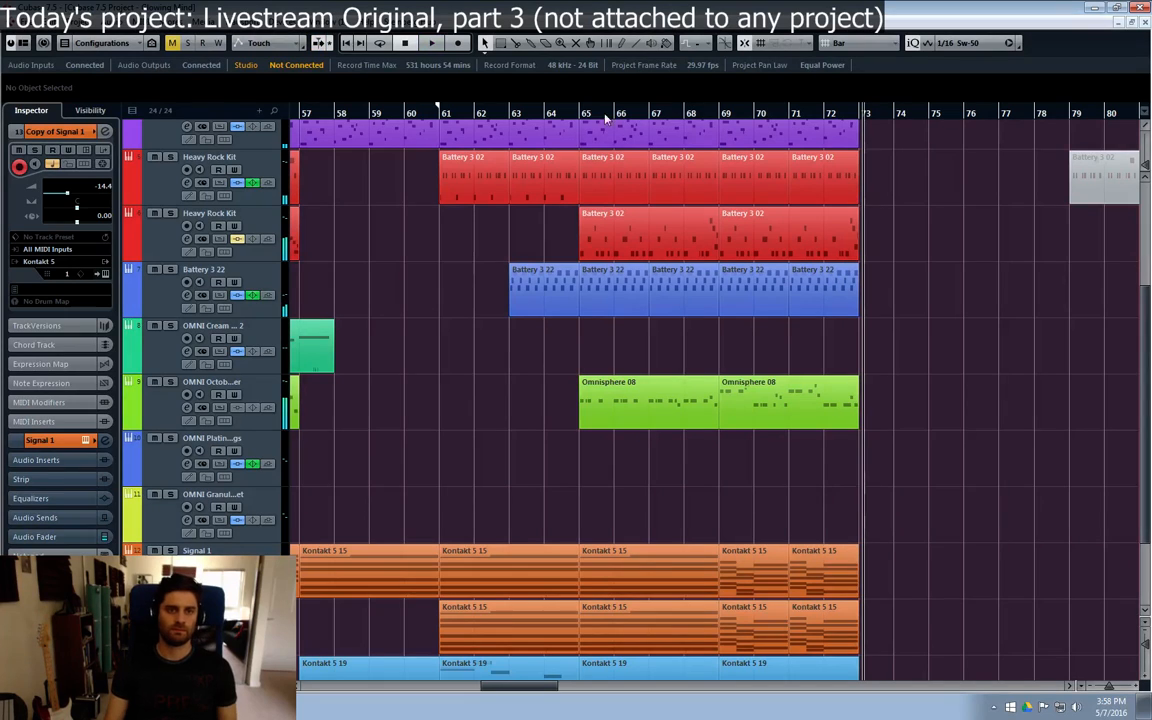
# Step: Move the Copy of Groove Agent ONE 16 and Battery 3 02 parts in the folder from bar 61 to bar 69
pyautogui.scroll(-3, 697, 510)
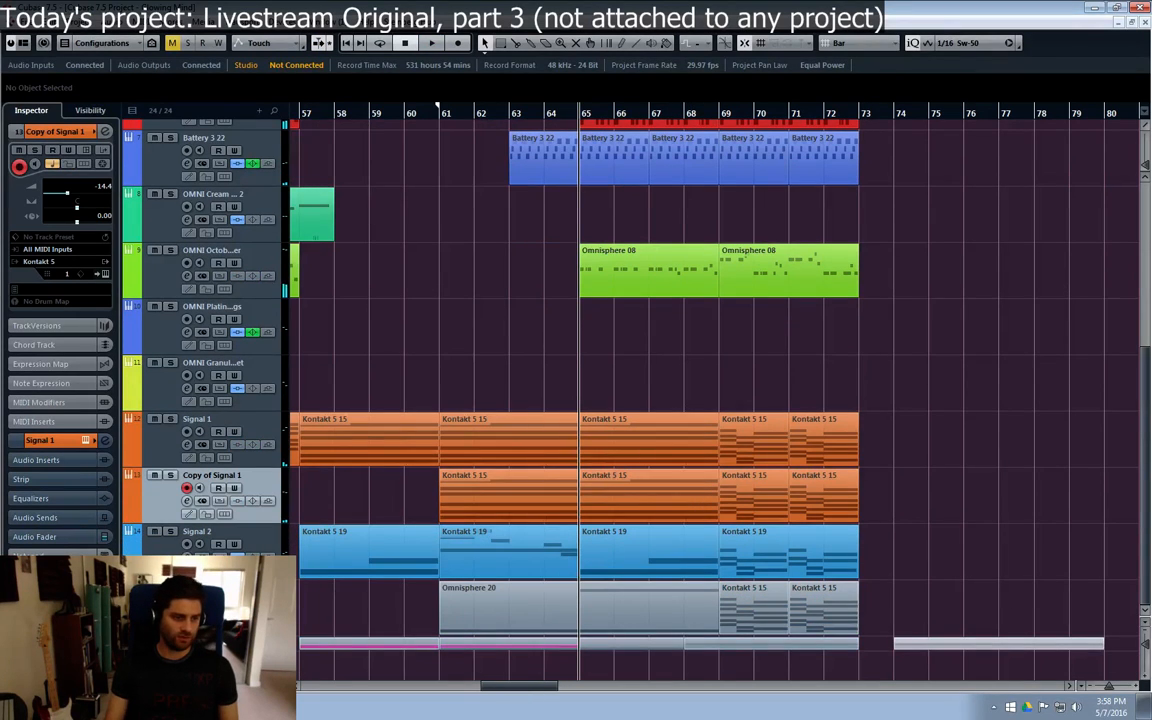
pyautogui.scroll(-10, 715, 400)
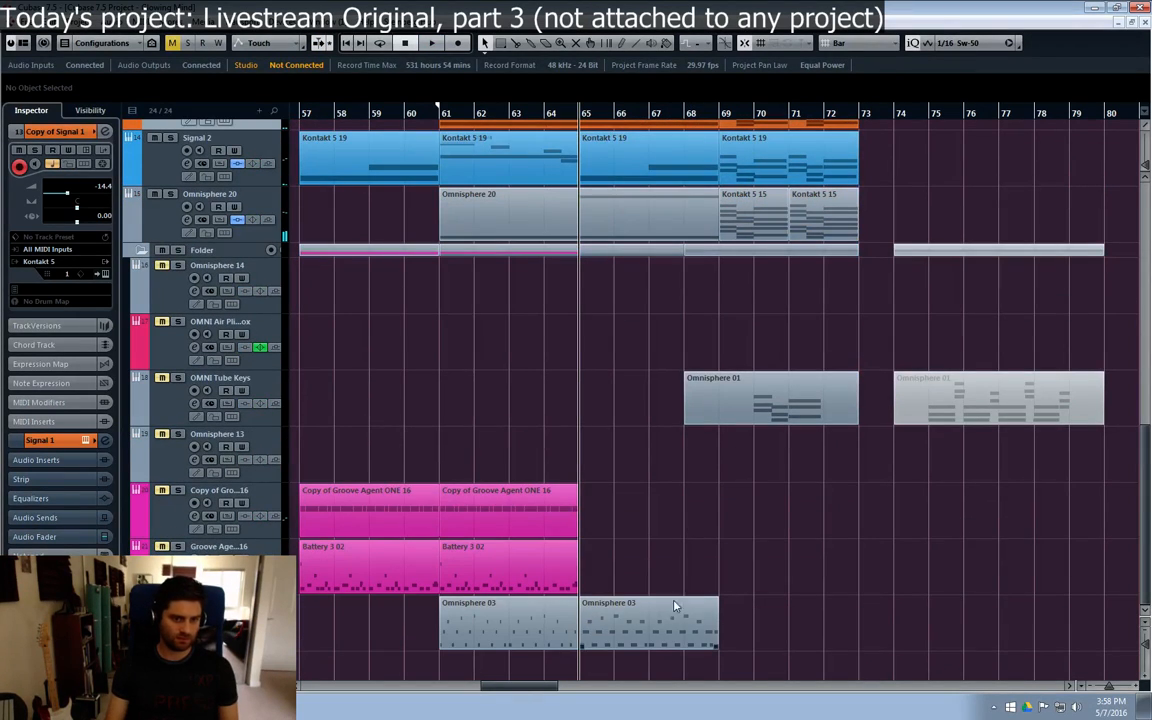
pyautogui.moveTo(632, 632); pyautogui.dragTo(694, 615)
pyautogui.moveTo(606, 520); pyautogui.dragTo(769, 570)
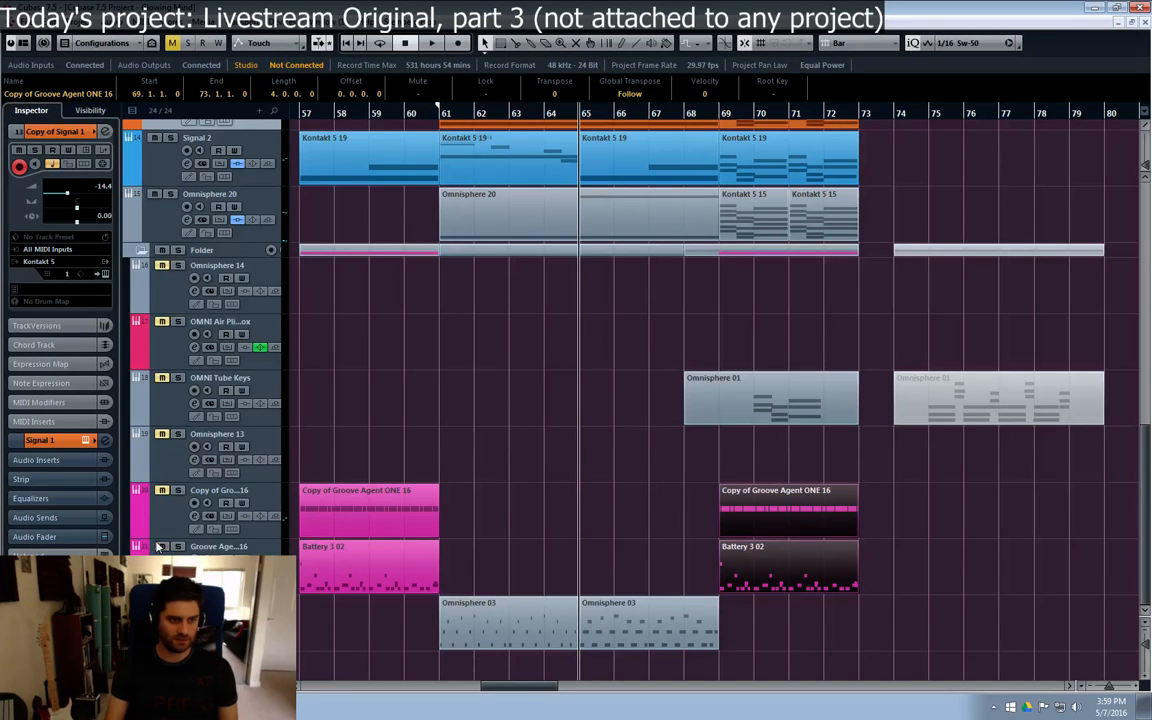
# Step: Mute the two Groove Agent track parts that start at bar 57 and play the arrangement from bar 65
pyautogui.press('7')
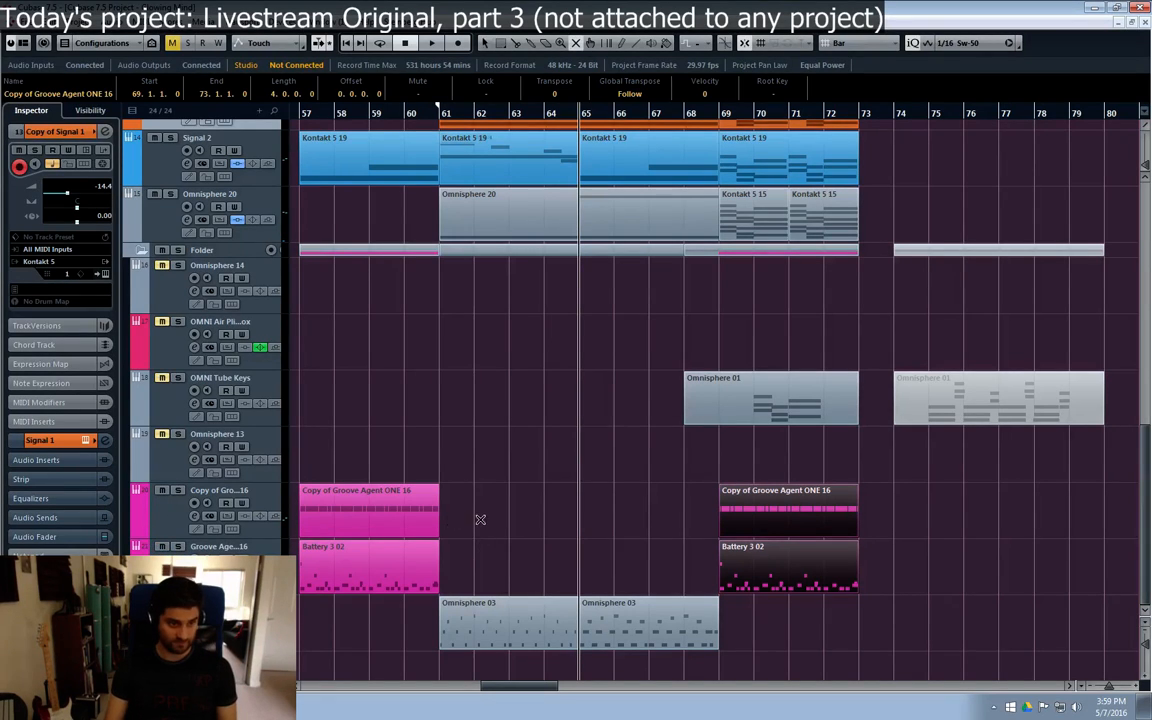
pyautogui.moveTo(482, 519); pyautogui.dragTo(415, 562)
pyautogui.press('space')
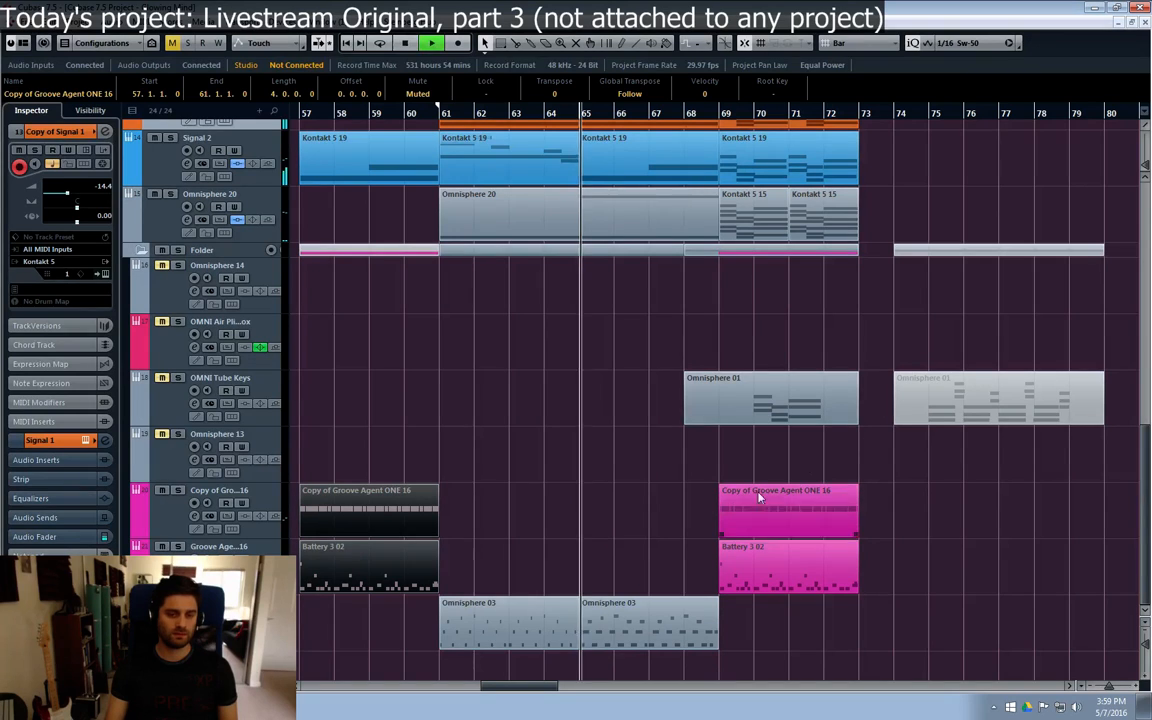
# Step: Lower the Copy of Groove Agent ONE 16 channel to -7.24 and Groove Agent ONE 16 to -7.05, and close the channel settings
pyautogui.click(194, 516)
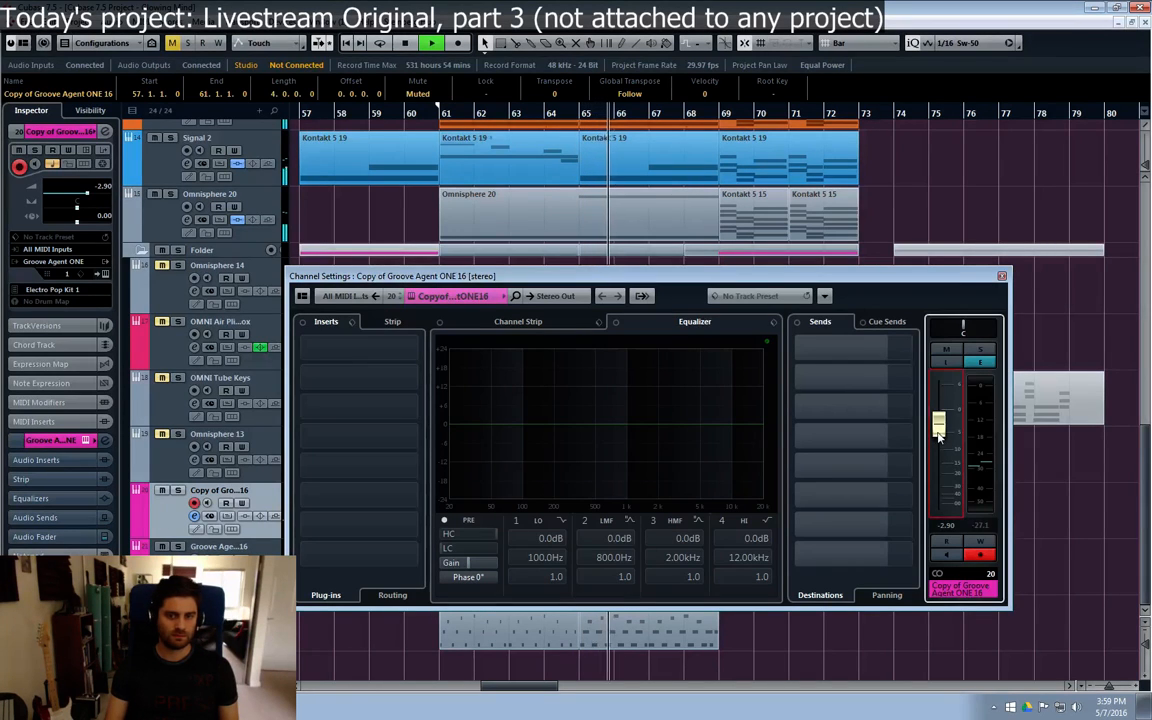
pyautogui.press('Down')
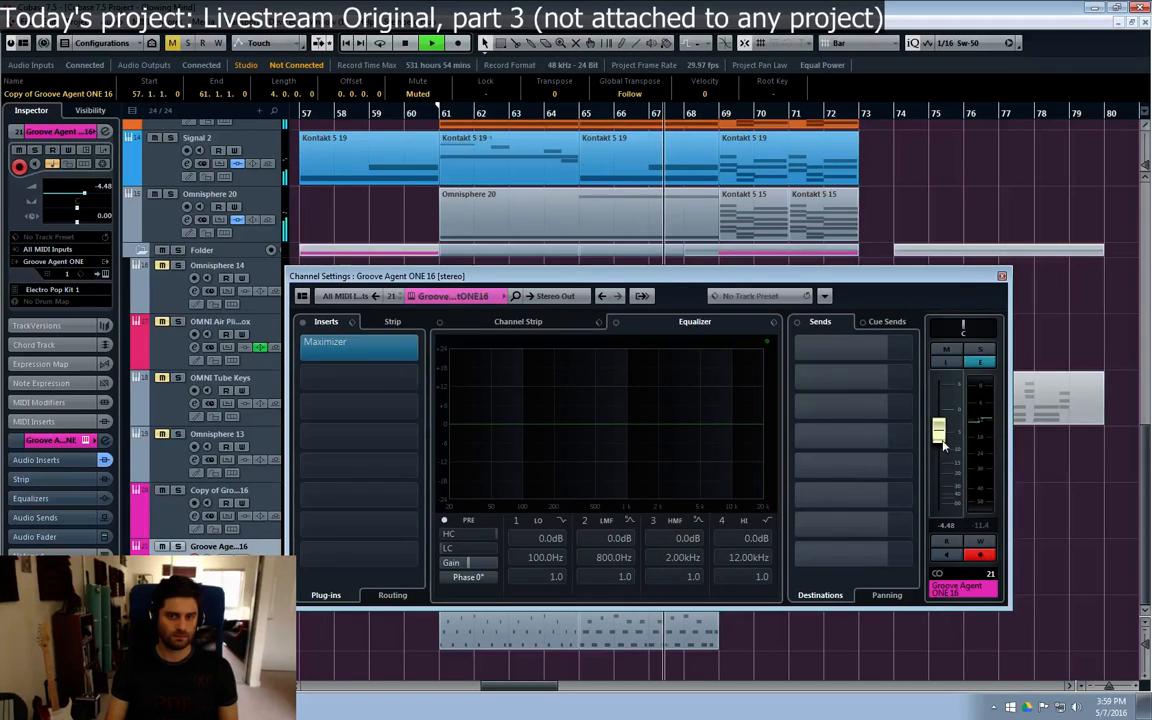
pyautogui.moveTo(939, 432); pyautogui.dragTo(941, 450)
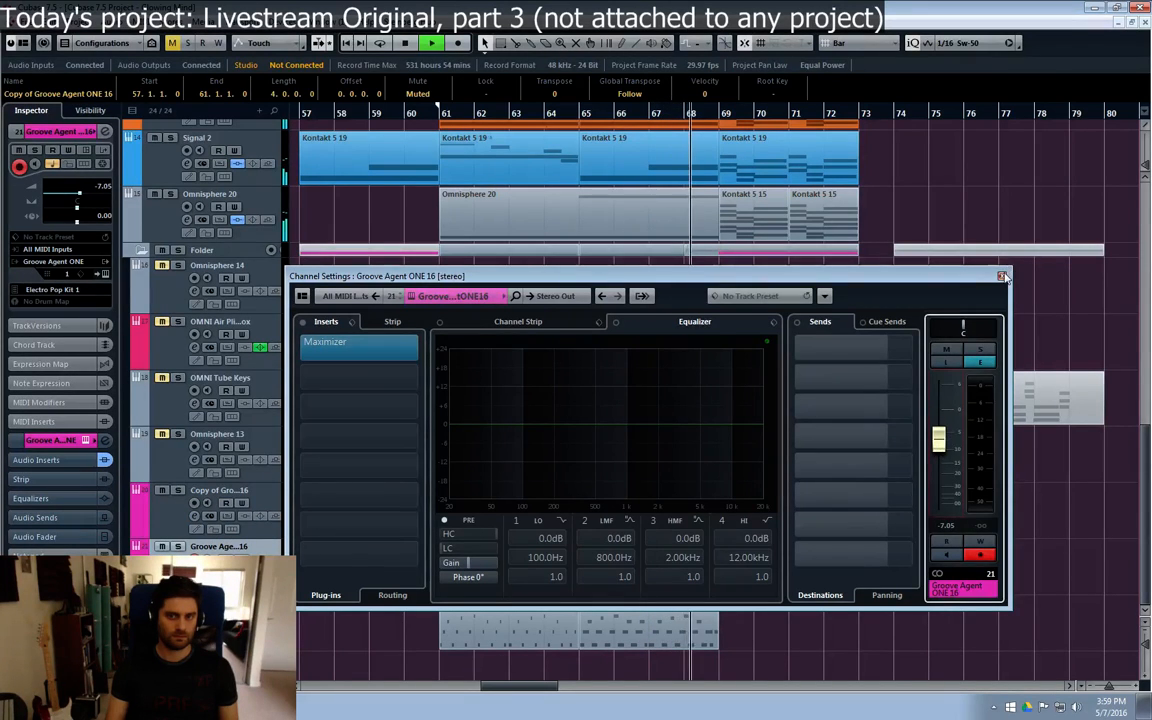
pyautogui.click(1002, 276)
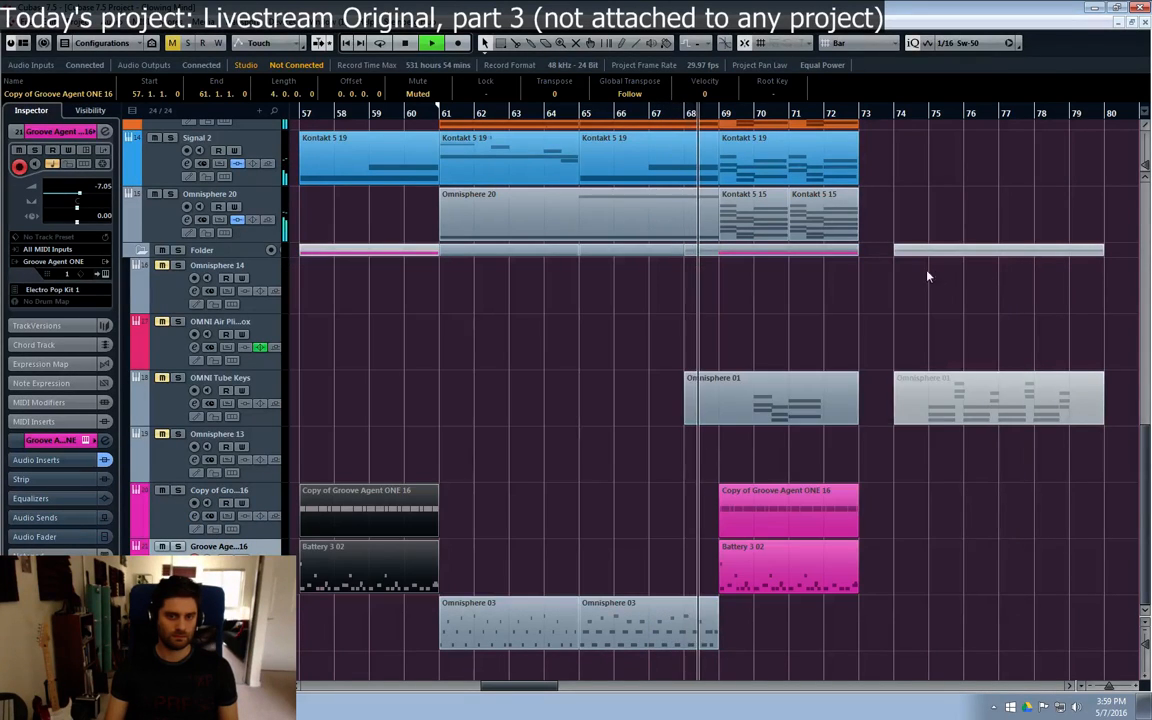
# Step: Solo the two Groove Agent tracks while playing from bar 69, stop playback, clear the solos and mute both tracks
pyautogui.click(161, 514)
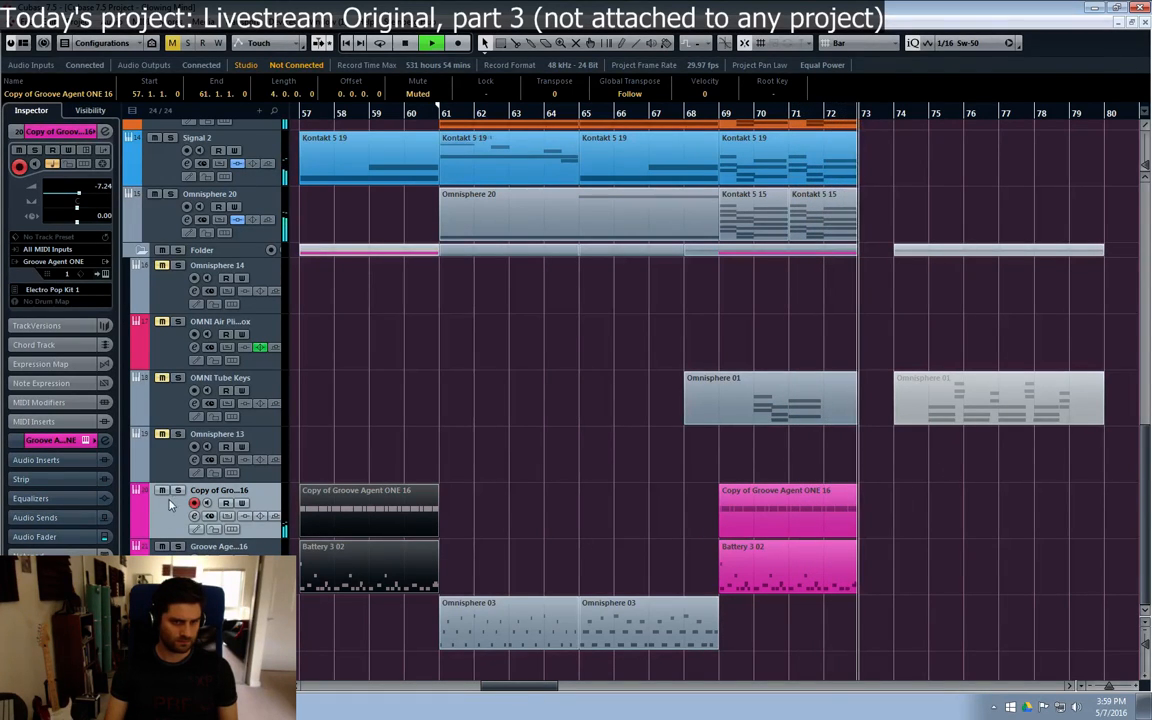
pyautogui.click(732, 121)
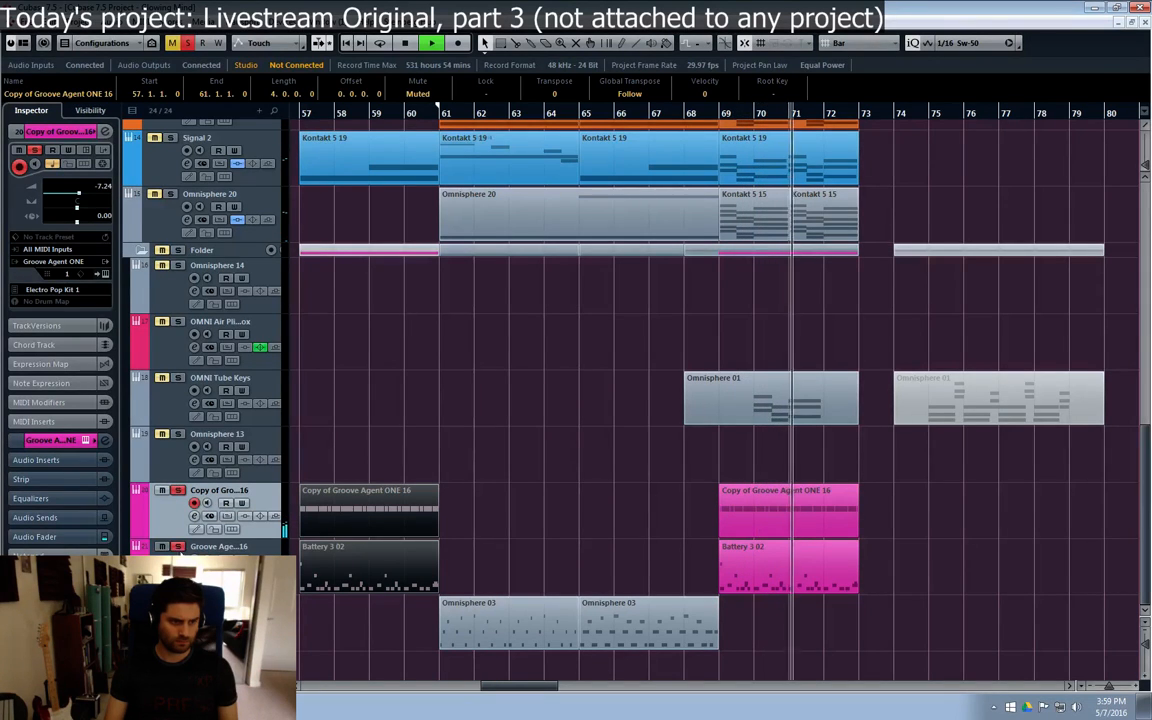
pyautogui.press('space')
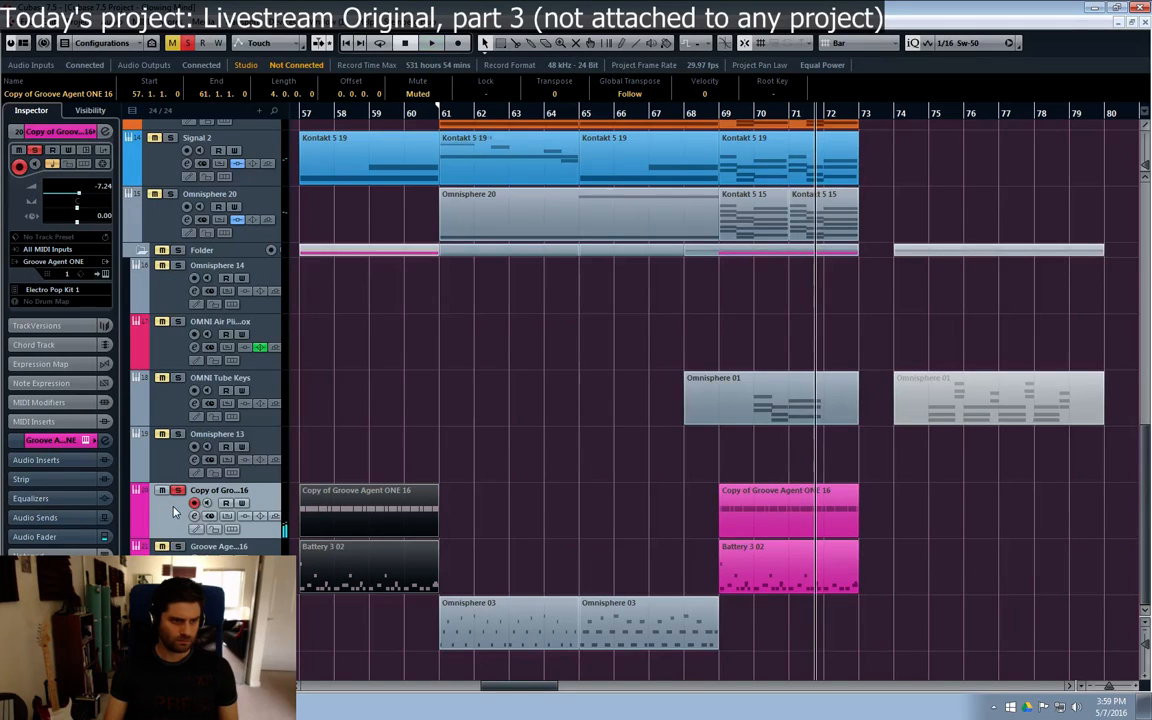
pyautogui.click(170, 547)
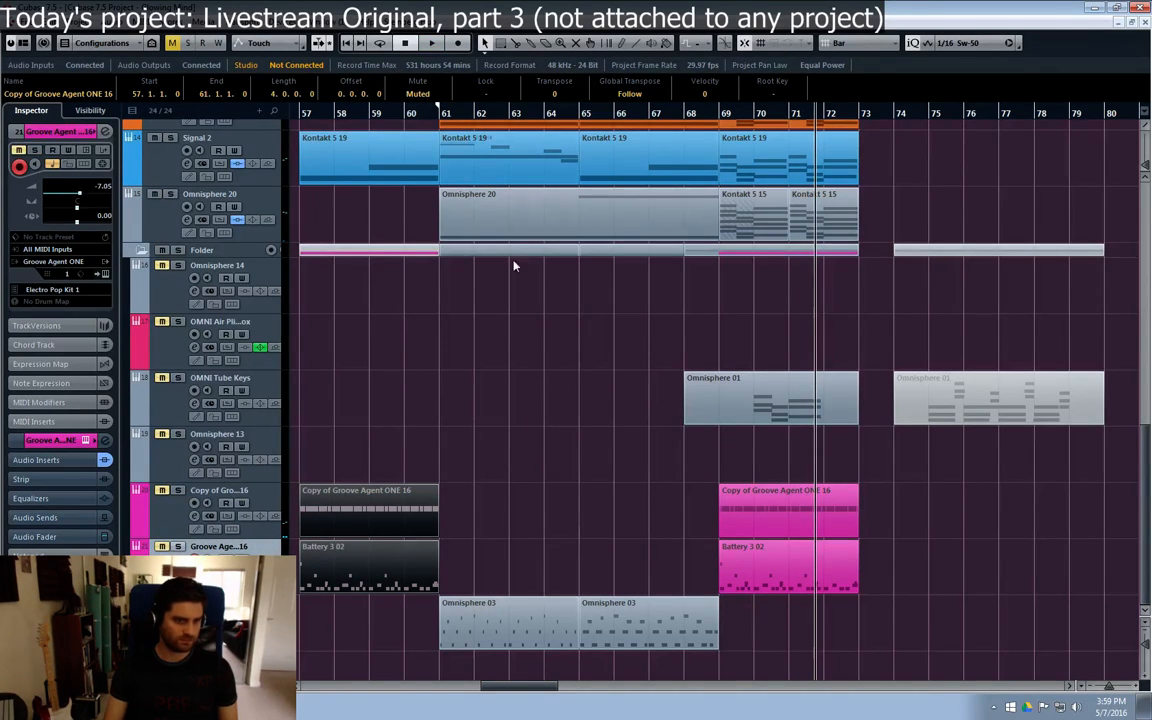
# Step: Play the arrangement briefly from bar 65 without the Groove Agent tracks, and collapse the track folder
pyautogui.scroll(2, 469, 455)
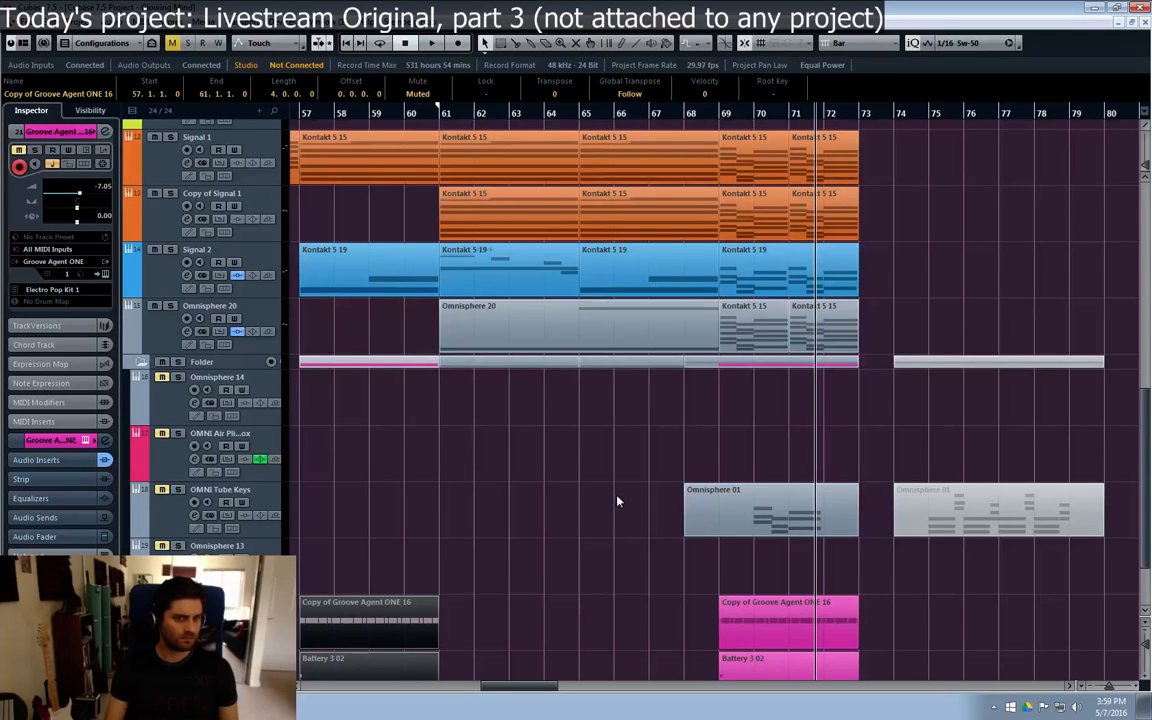
pyautogui.scroll(-2, 547, 529)
pyautogui.click(538, 336)
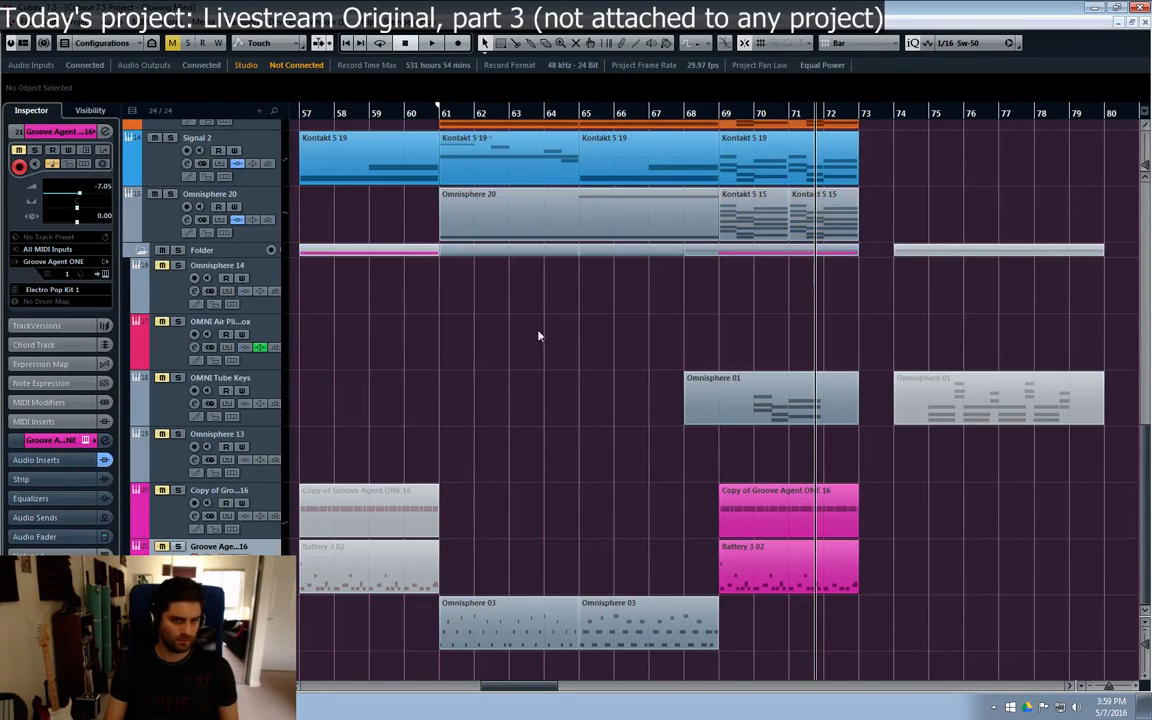
pyautogui.click(581, 115)
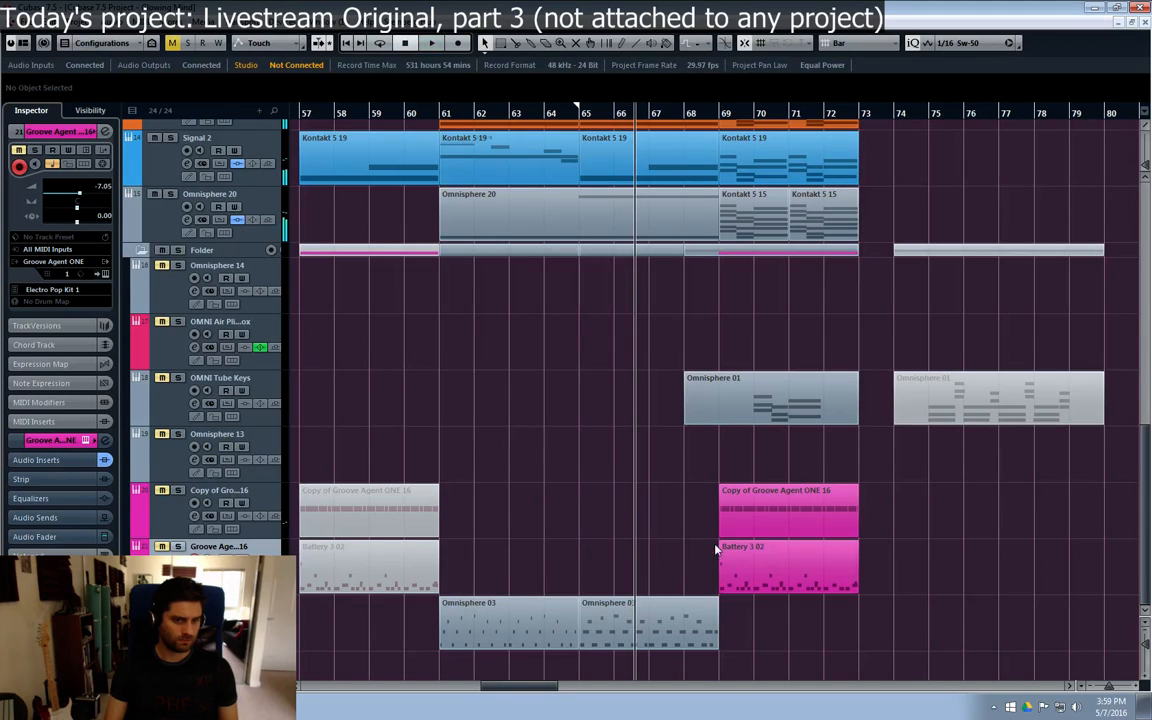
pyautogui.scroll(6, 735, 400)
pyautogui.scroll(-2, 646, 145)
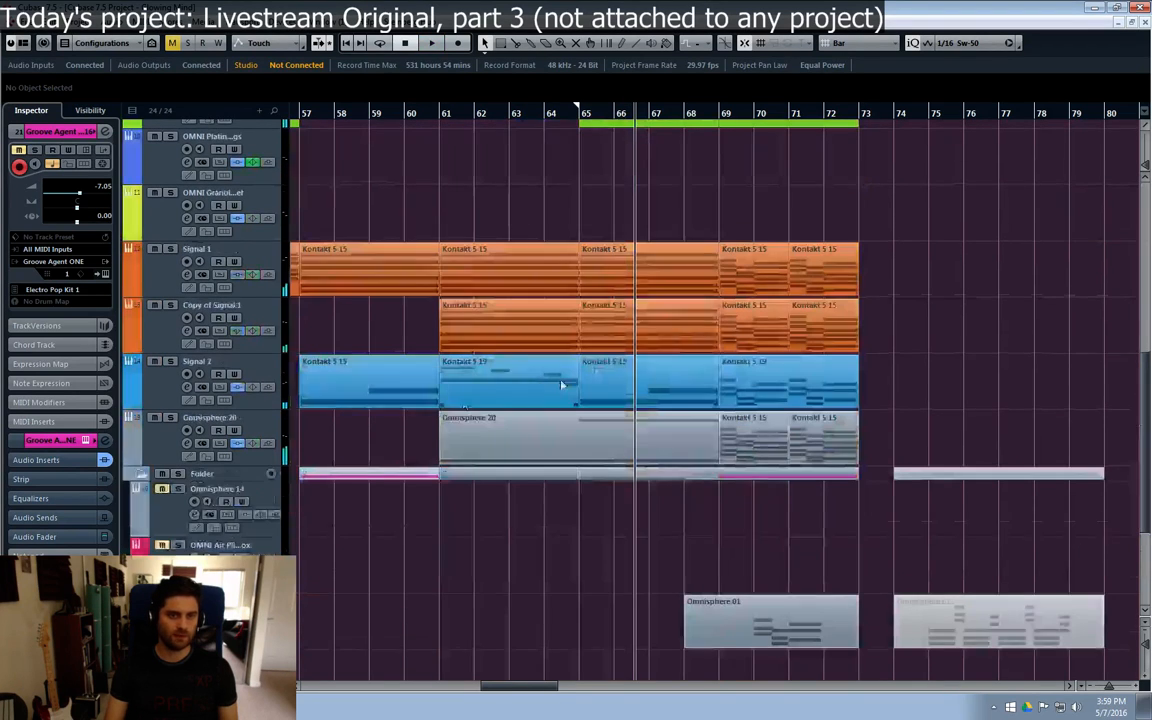
pyautogui.click(140, 478)
pyautogui.scroll(3, 651, 385)
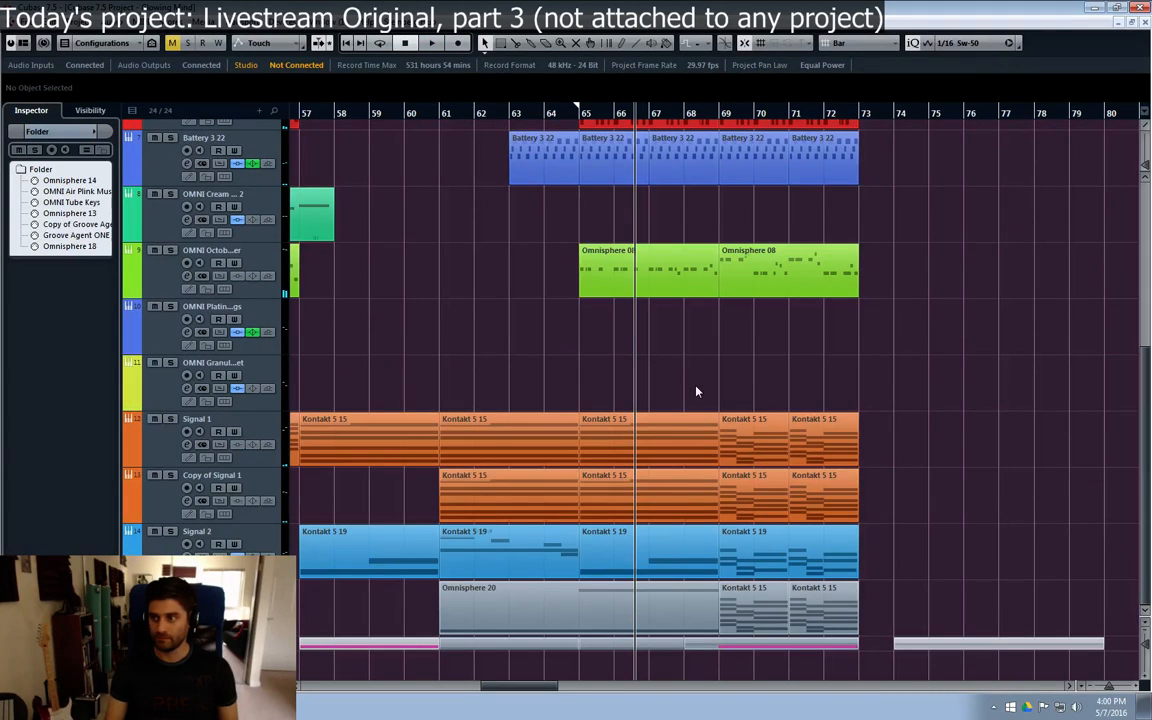
# Step: Play the full arrangement from about bar 56 to bar 73, reviewing the lower and upper tracks, and stop playback
pyautogui.click(577, 114)
pyautogui.moveTo(530, 688); pyautogui.dragTo(515, 688)
pyautogui.click(448, 114)
pyautogui.press('space')
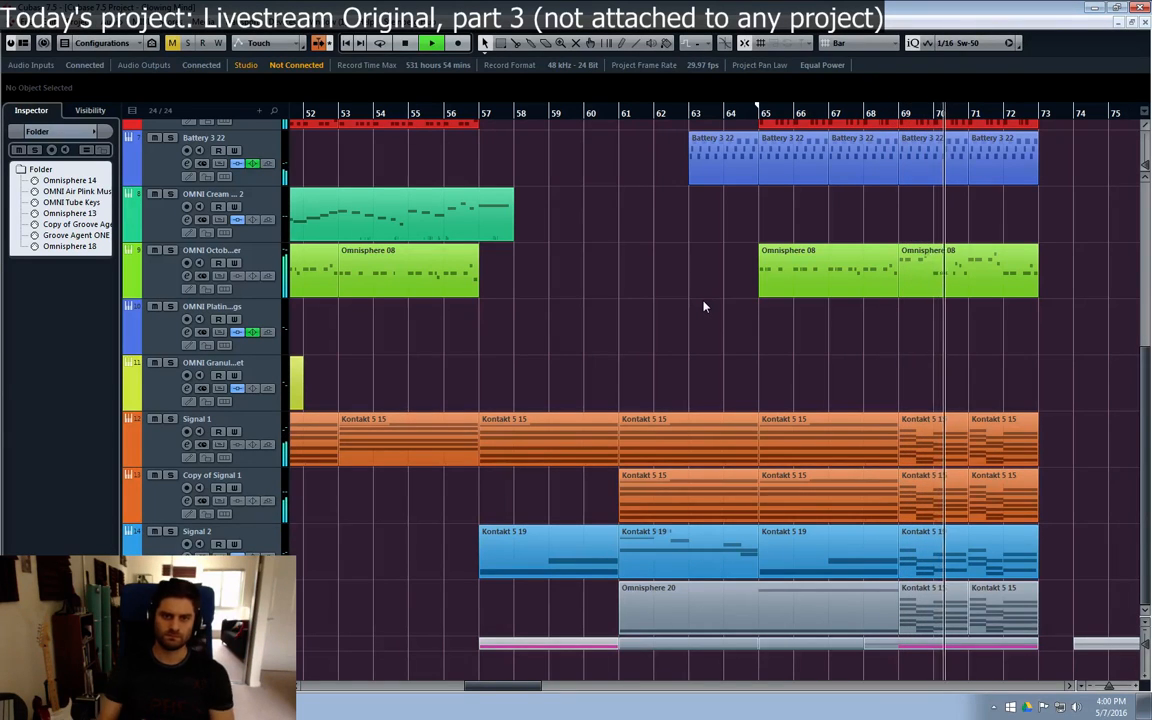
pyautogui.scroll(2, 836, 249)
pyautogui.scroll(2, 1008, 375)
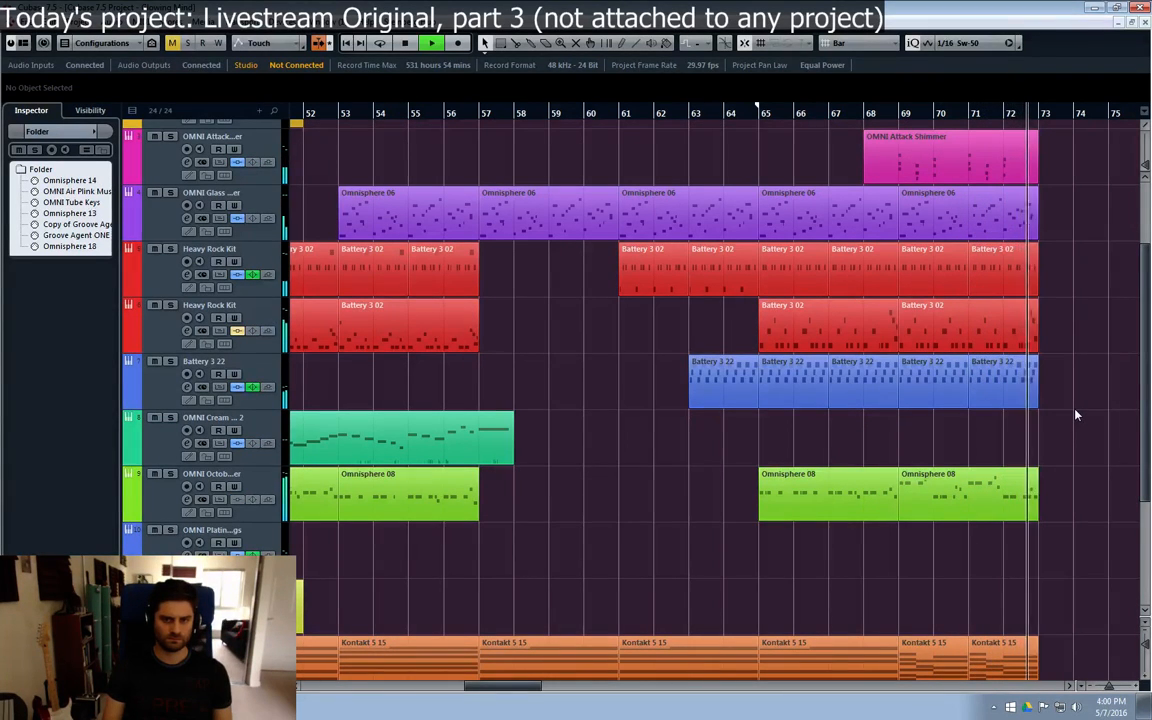
pyautogui.press('space')
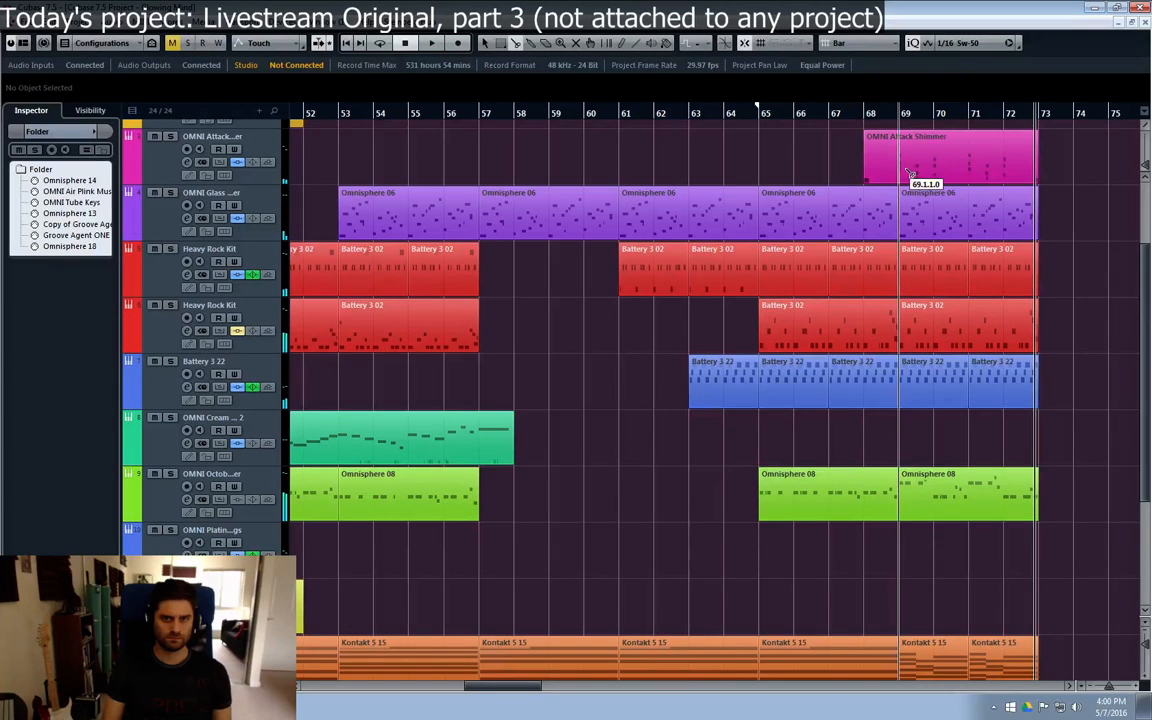
# Step: Duplicate the OMNI Attack Shimmer part and the bar 69–72 parts of the Glass, drum and Octobass tracks once
pyautogui.moveTo(1000, 298); pyautogui.dragTo(940, 533)
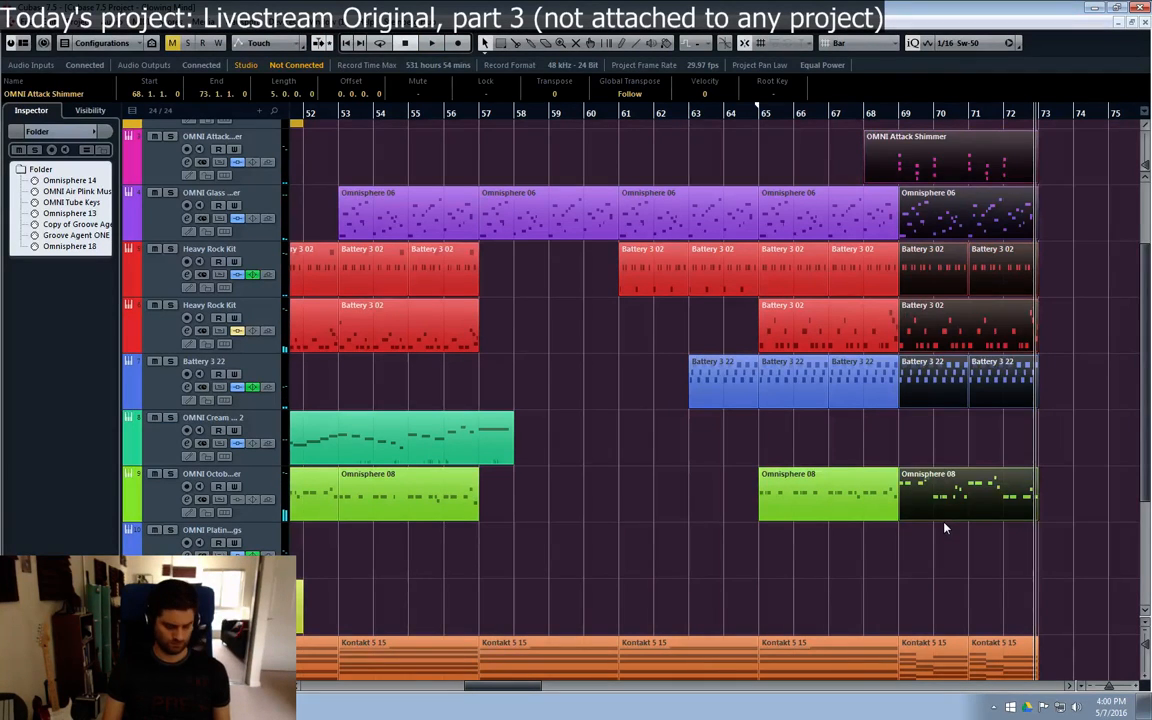
pyautogui.hotkey('ctrl', 'd')
pyautogui.scroll(-2, 968, 598)
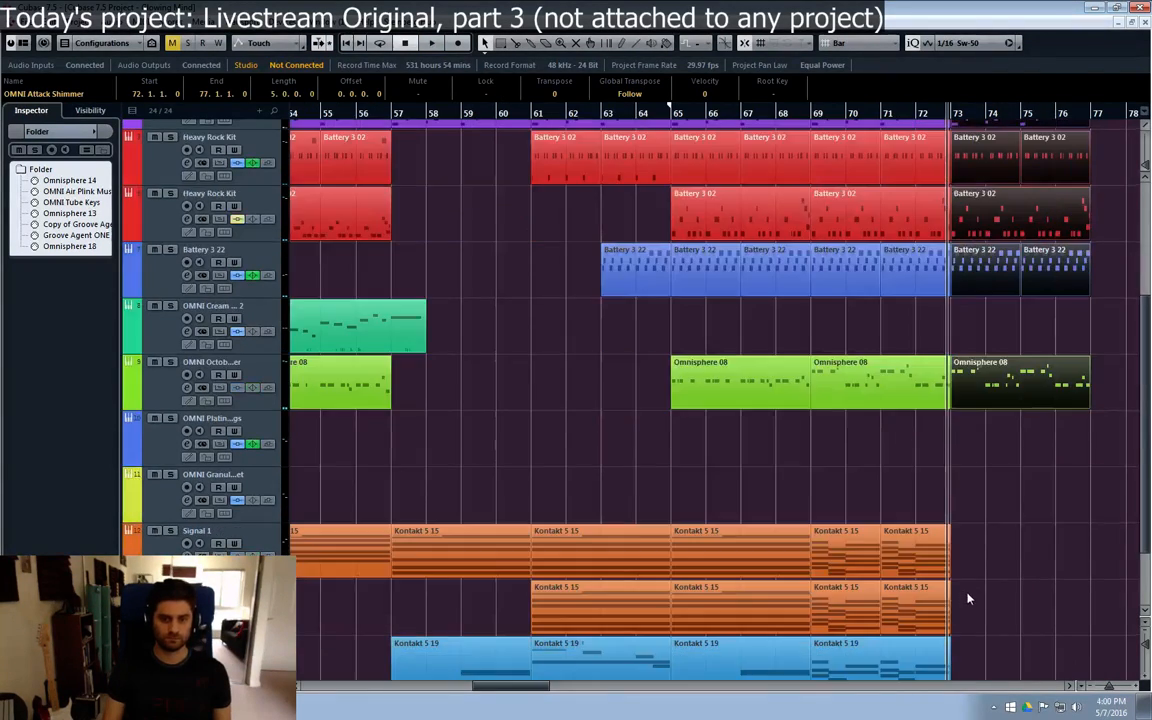
# Step: Duplicate the bar 69–72 parts of Signal 1, Copy of Signal 1, Signal 2 and Omnisphere 20 to bar 73
pyautogui.moveTo(968, 598); pyautogui.dragTo(835, 540)
pyautogui.hotkey('ctrl', 'd')
pyautogui.scroll(-2, 942, 423)
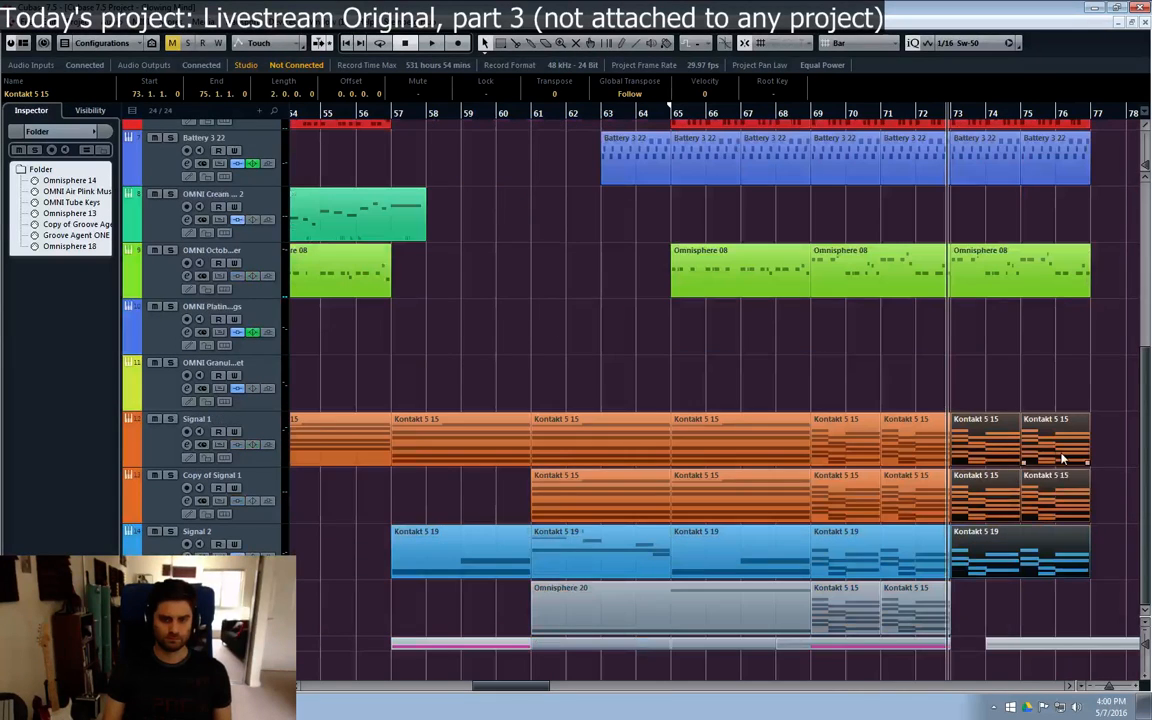
pyautogui.click(955, 621)
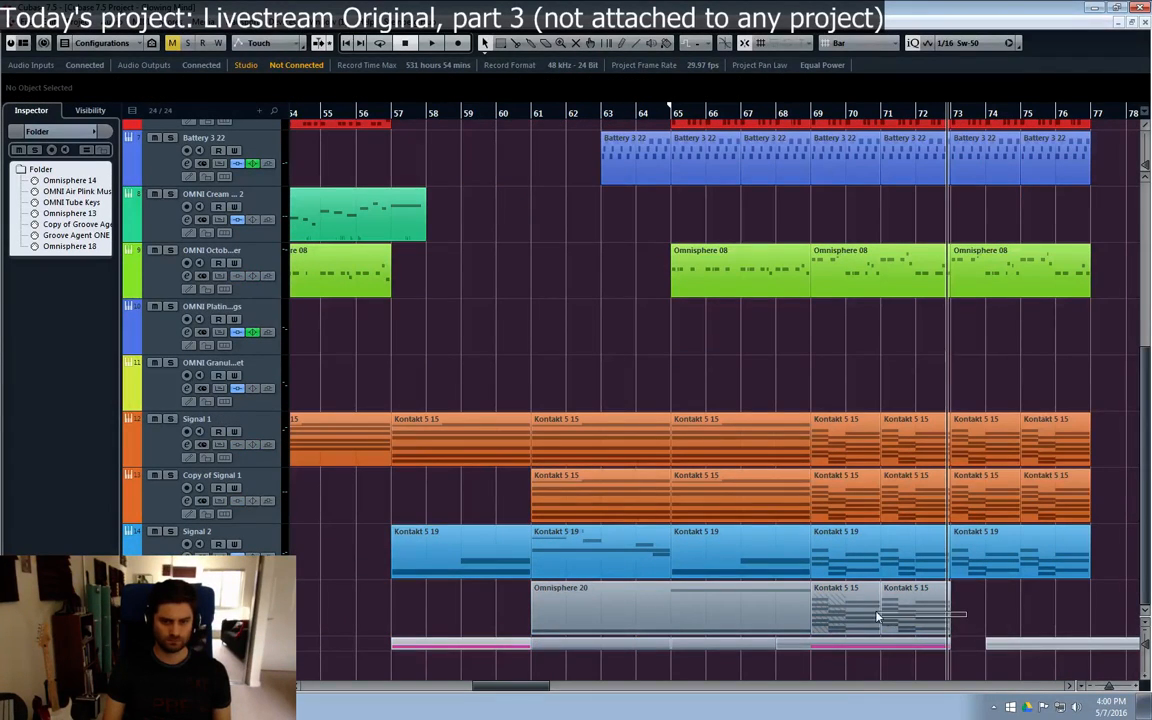
pyautogui.moveTo(877, 617); pyautogui.dragTo(870, 612)
pyautogui.hotkey('ctrl', 'd')
# Step: Play the duplicated section from bar 73 to about bar 77, and bring up the earlier parts from bar 22 to bar 45
pyautogui.press('space')
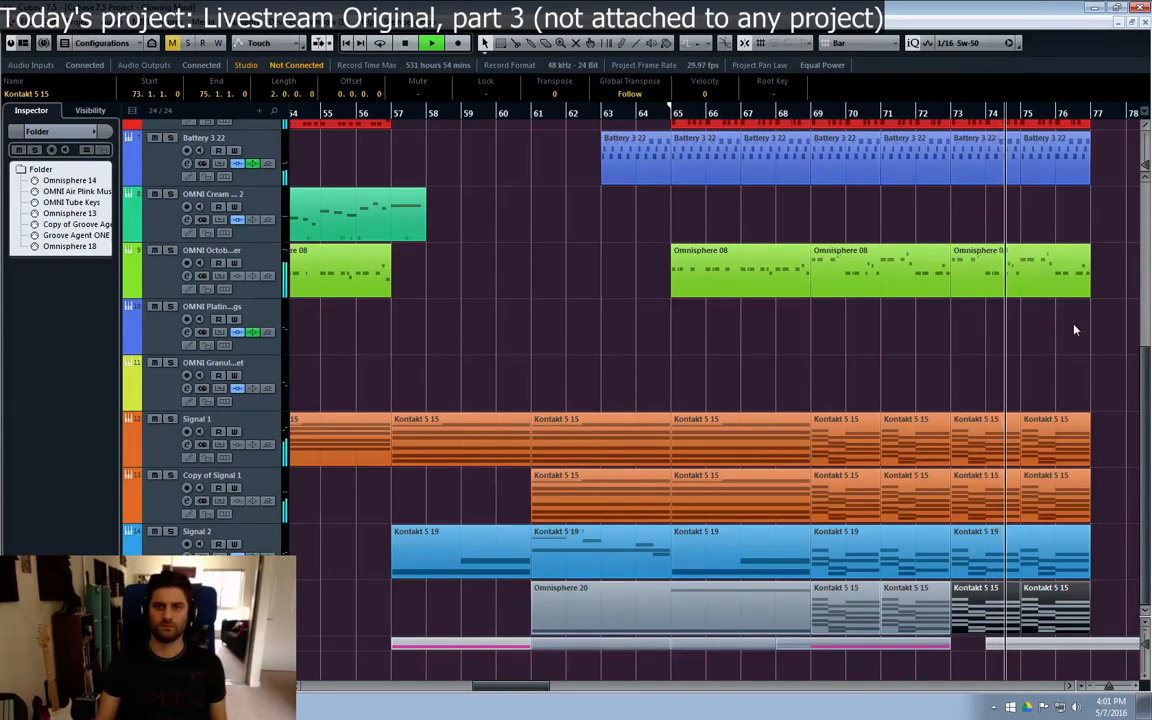
pyautogui.scroll(5, 1066, 329)
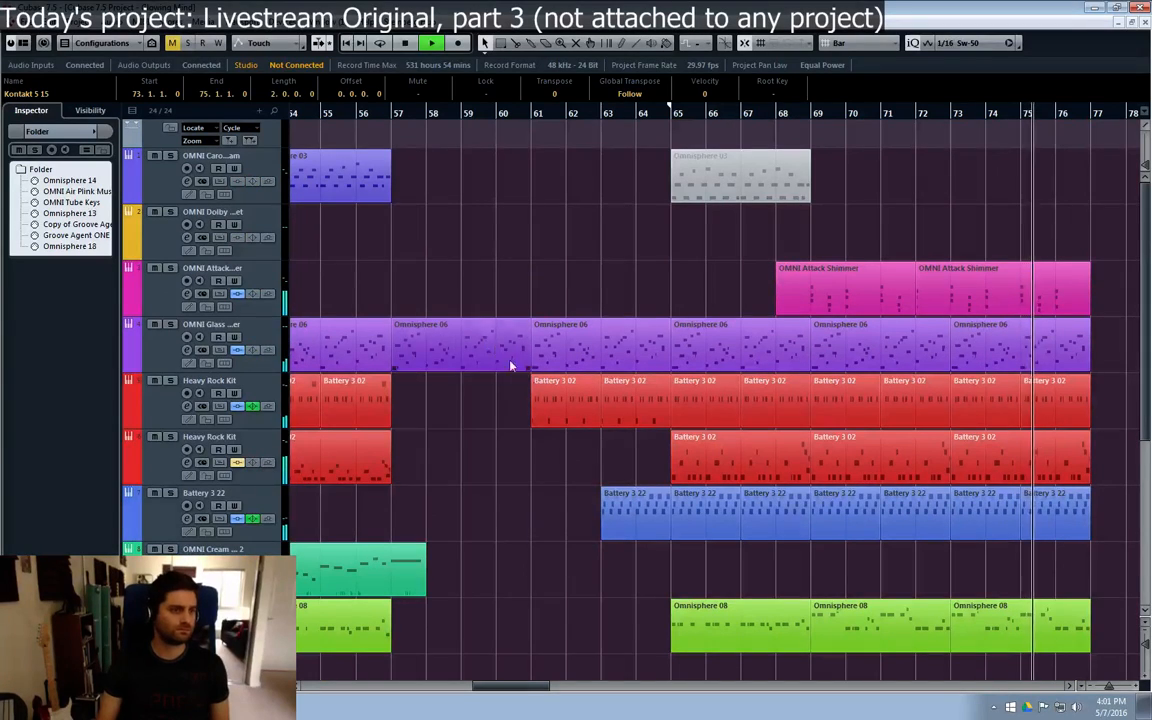
pyautogui.moveTo(506, 689); pyautogui.dragTo(393, 699)
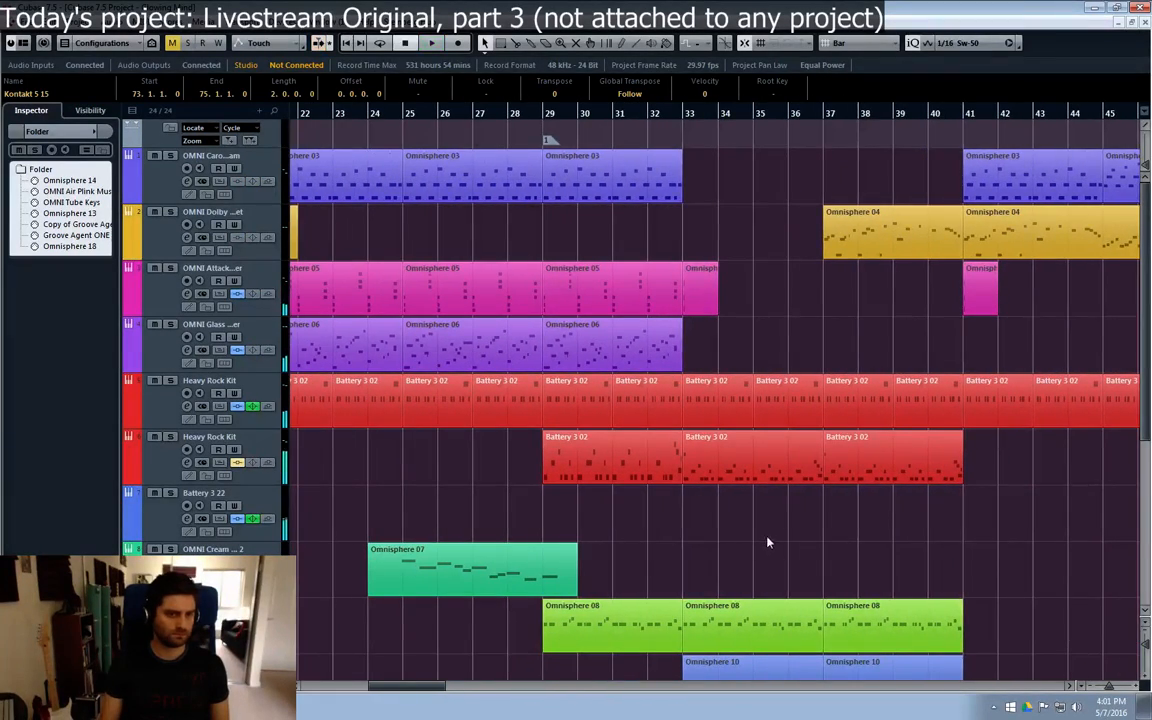
# Step: Select the OMNI Attack Shimmer, OMNI Dolby and OMNI Granular tracks in turn to audition their sounds against the earlier arrangement
pyautogui.click(144, 273)
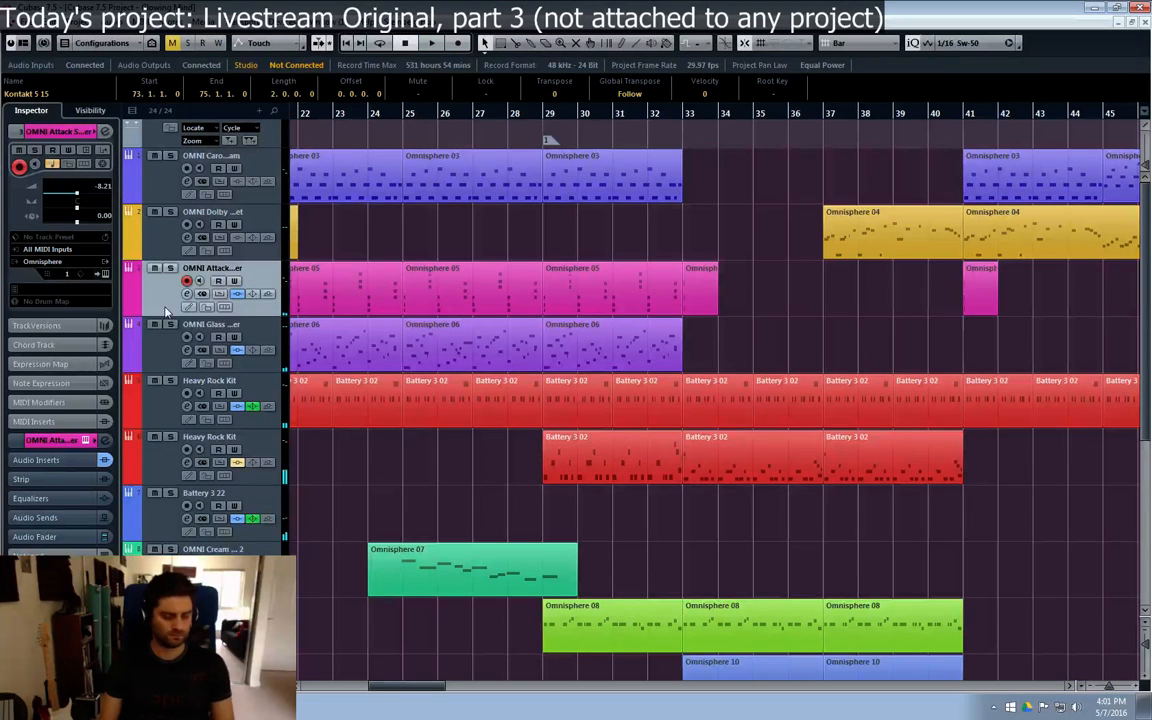
pyautogui.click(140, 210)
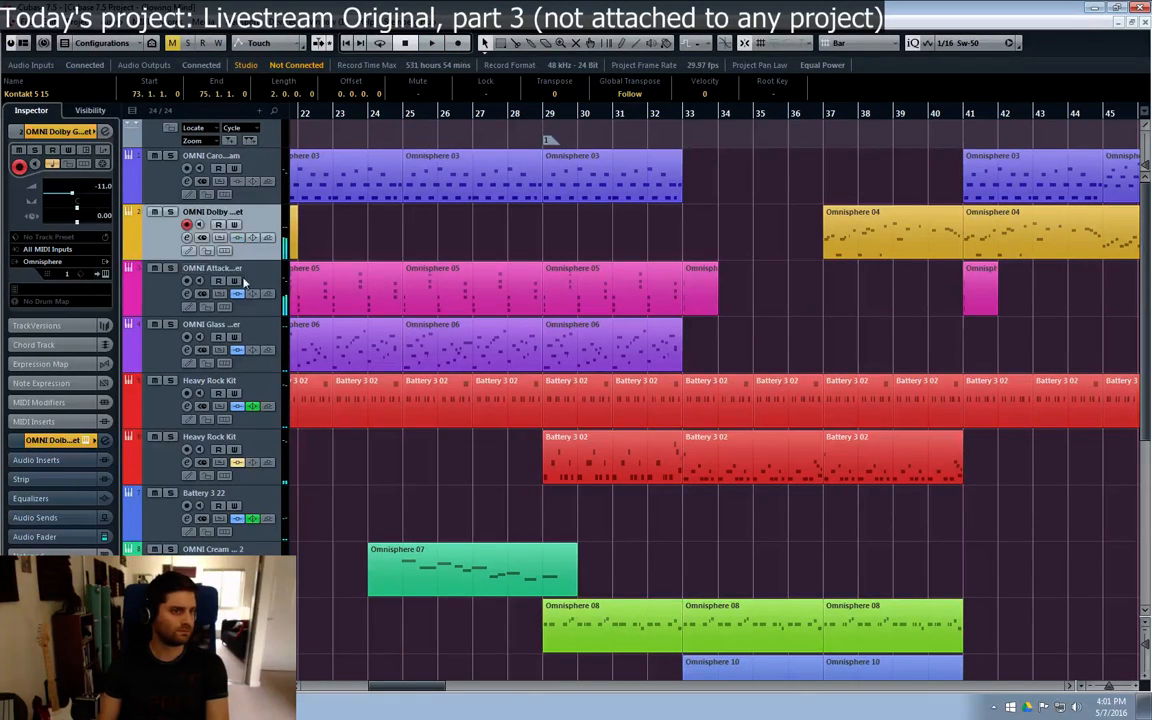
pyautogui.moveTo(408, 693); pyautogui.dragTo(424, 693)
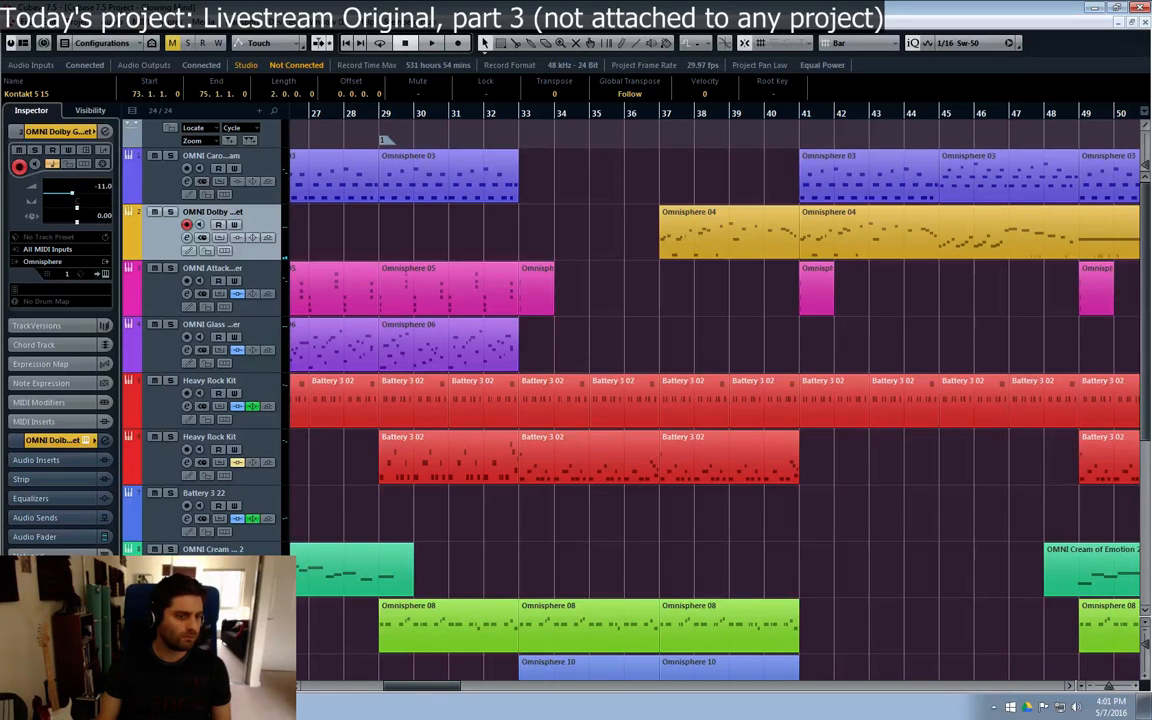
pyautogui.scroll(-4, 715, 400)
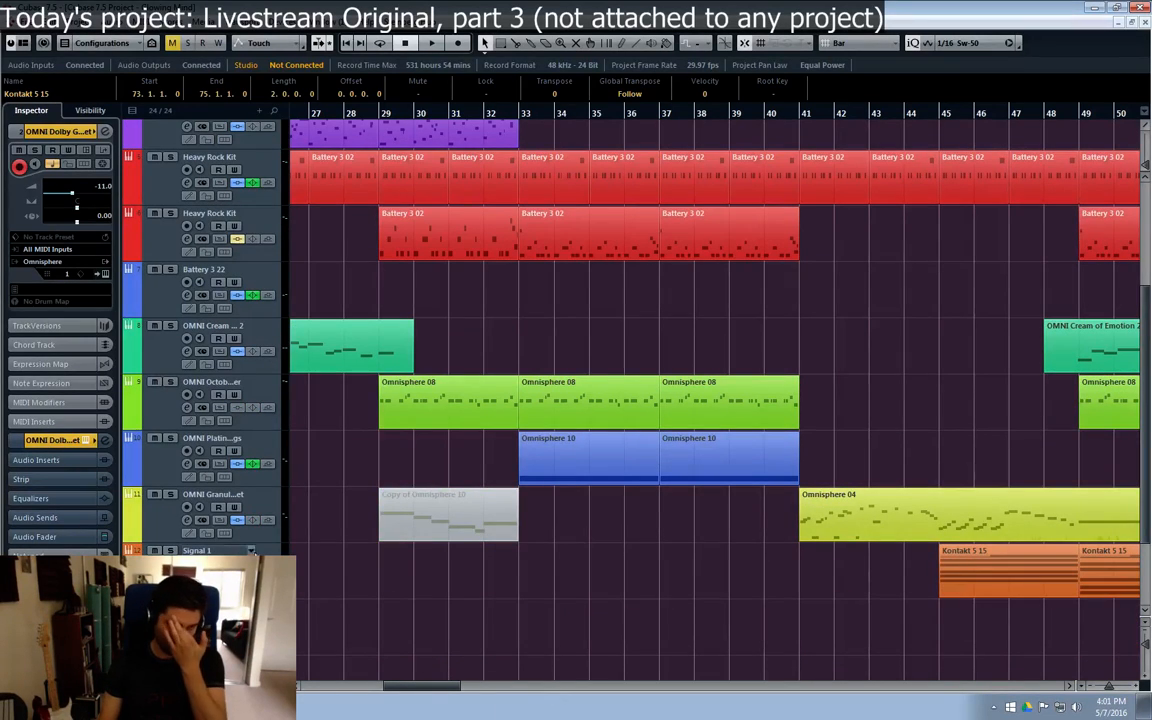
pyautogui.click(160, 530)
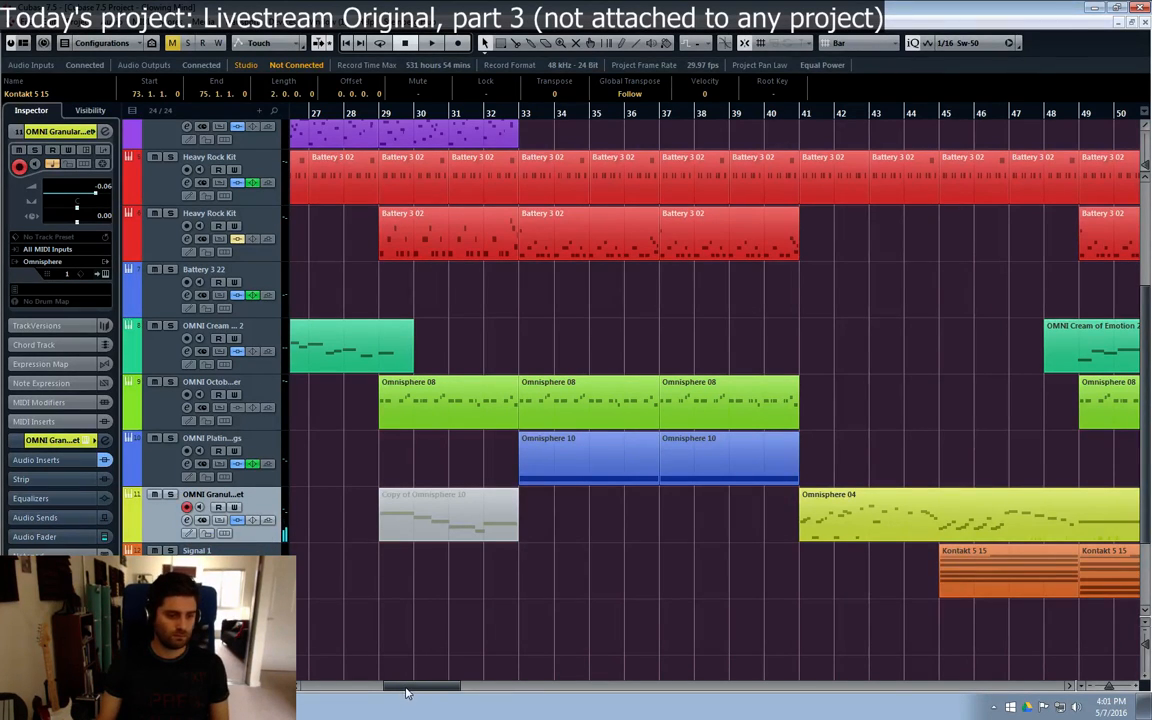
# Step: Duplicate the second OMNI Attack Shimmer part to bar 77
pyautogui.moveTo(406, 692); pyautogui.dragTo(511, 692)
pyautogui.scroll(4, 918, 378)
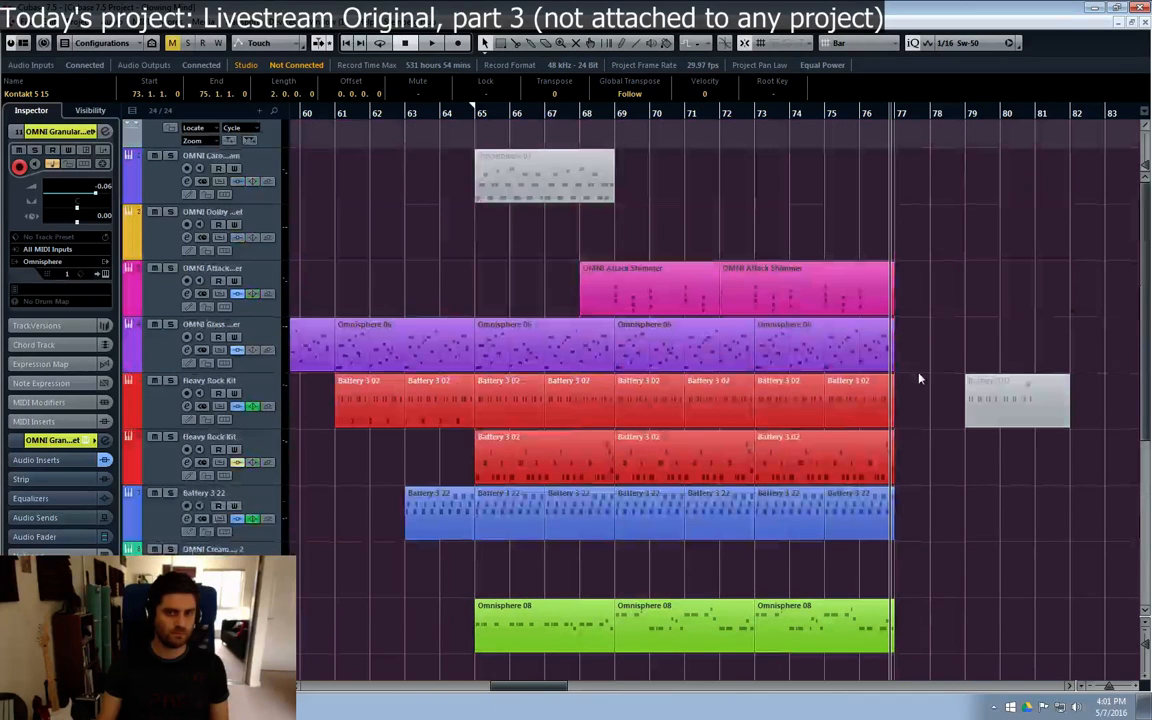
pyautogui.click(789, 290)
pyautogui.hotkey('ctrl', 'd')
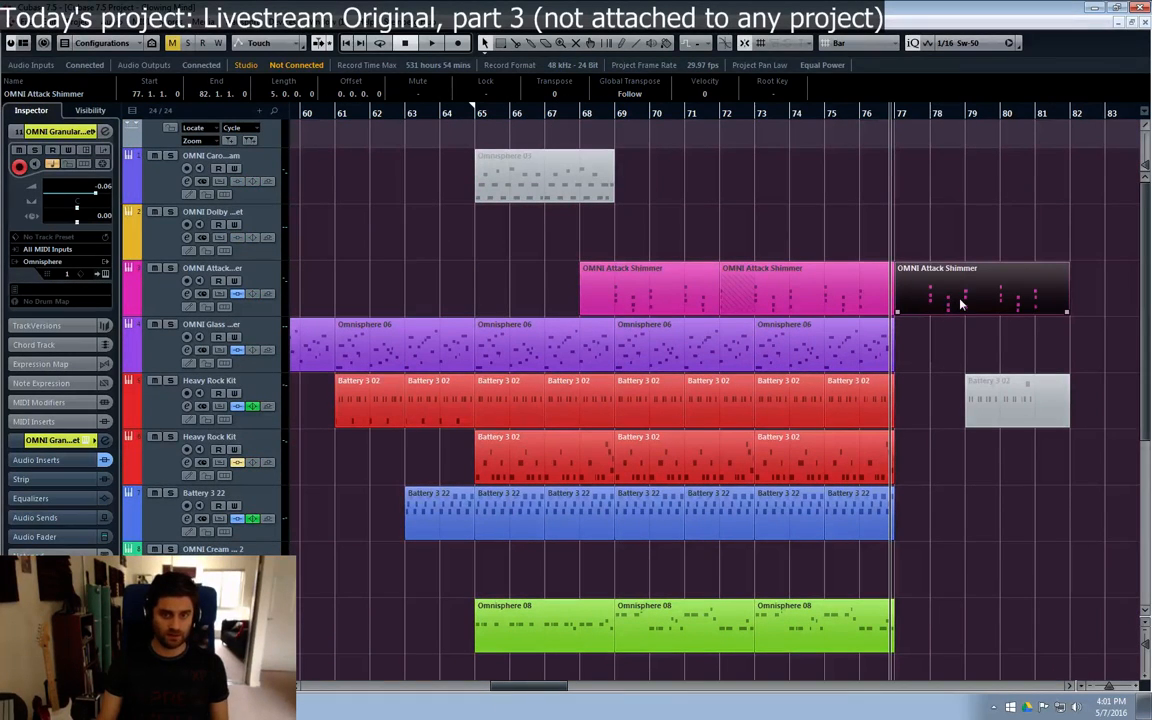
# Step: Move the duplicated OMNI Attack Shimmer part from bar 77 to bar 72 on the OMNI Granular track and inspect its notes
pyautogui.scroll(-2, 943, 300)
pyautogui.moveTo(950, 185); pyautogui.dragTo(817, 618)
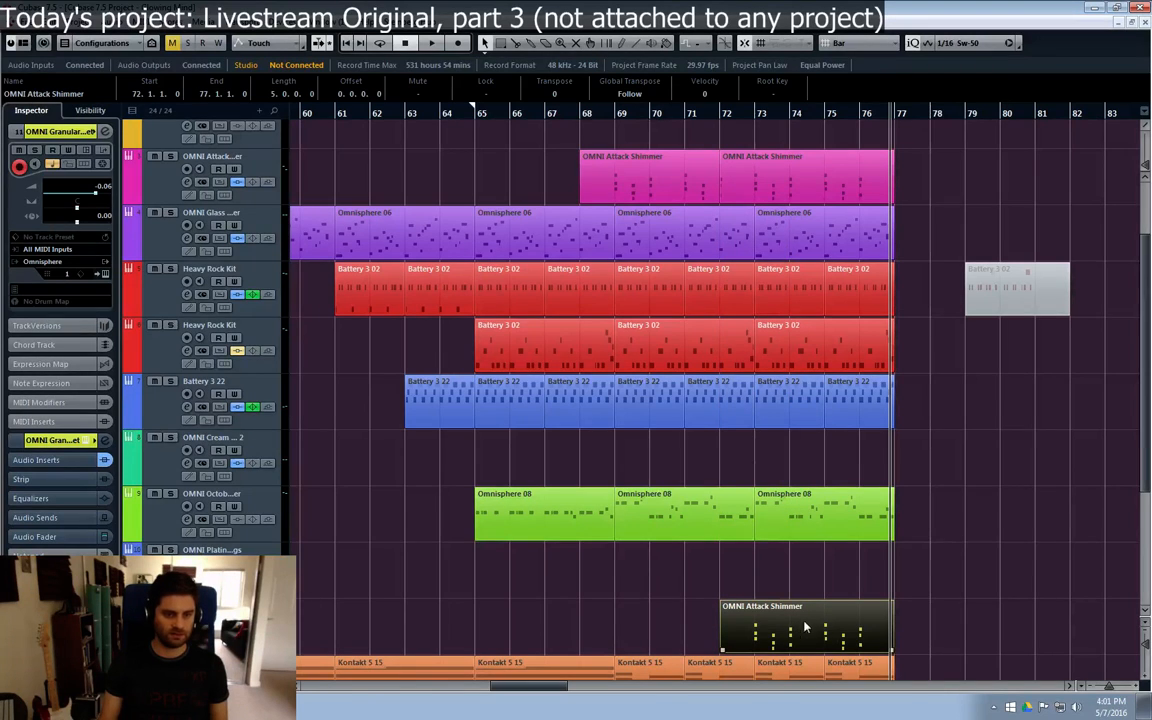
pyautogui.doubleClick(805, 627)
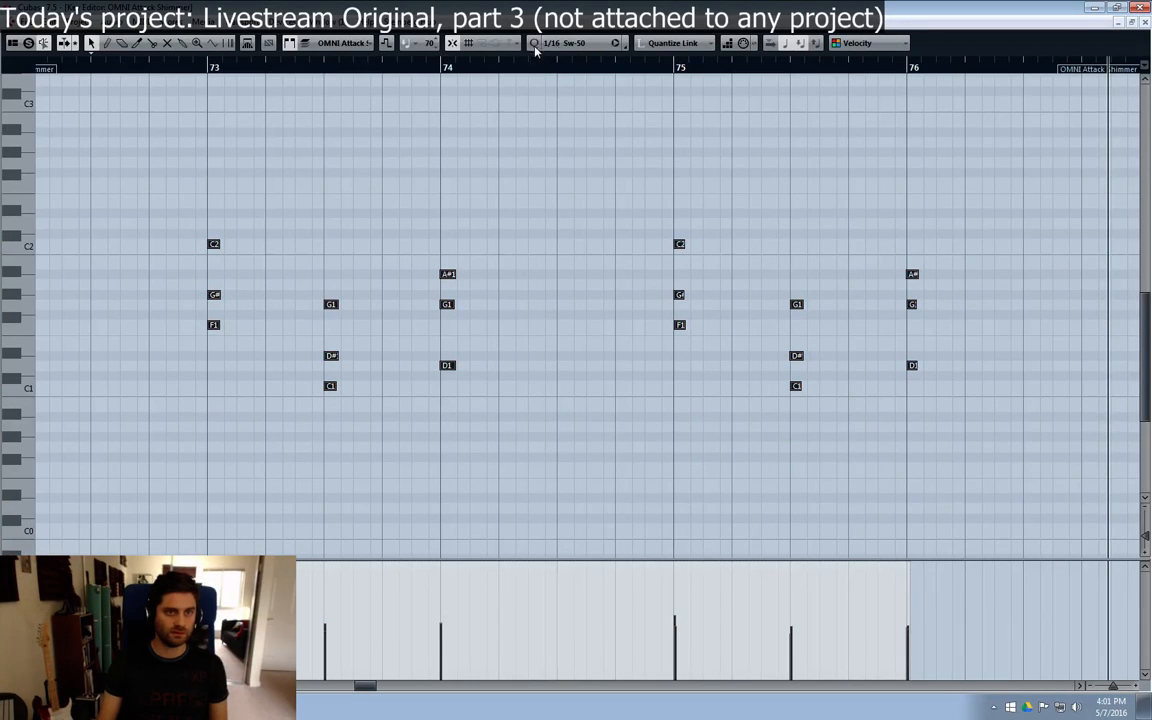
pyautogui.click(1144, 24)
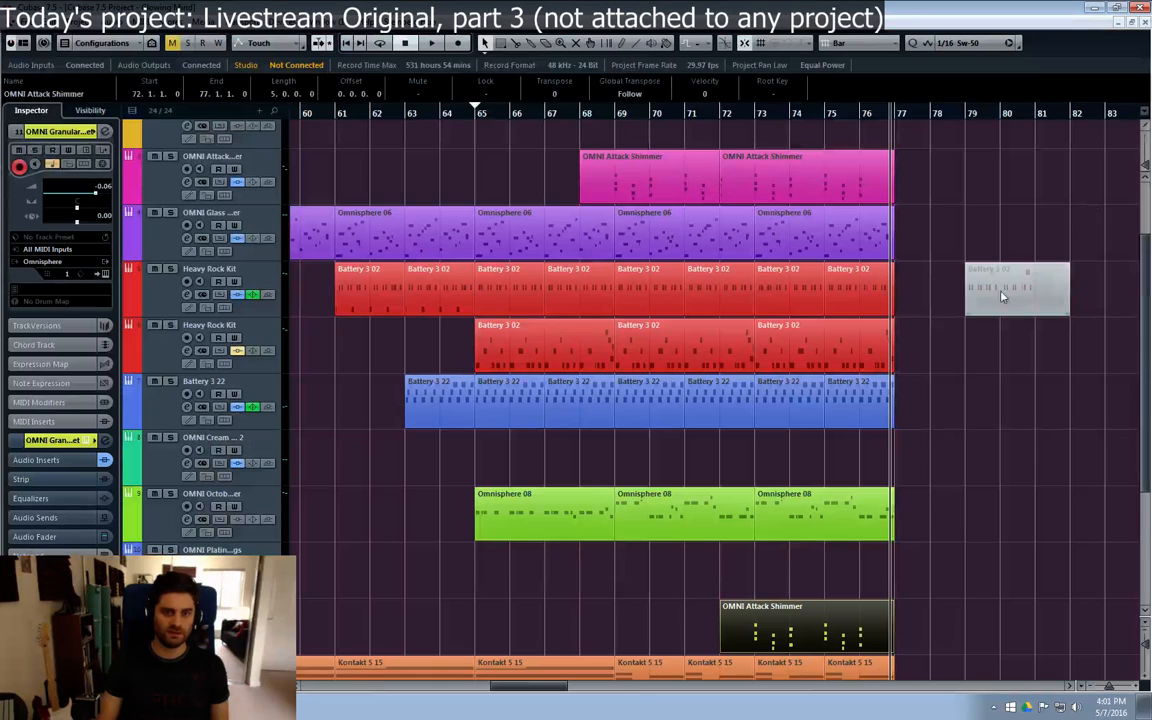
# Step: Play from bar 71 and trim bar 72 off the OMNI Granular track's part so it starts at bar 73
pyautogui.click(689, 112)
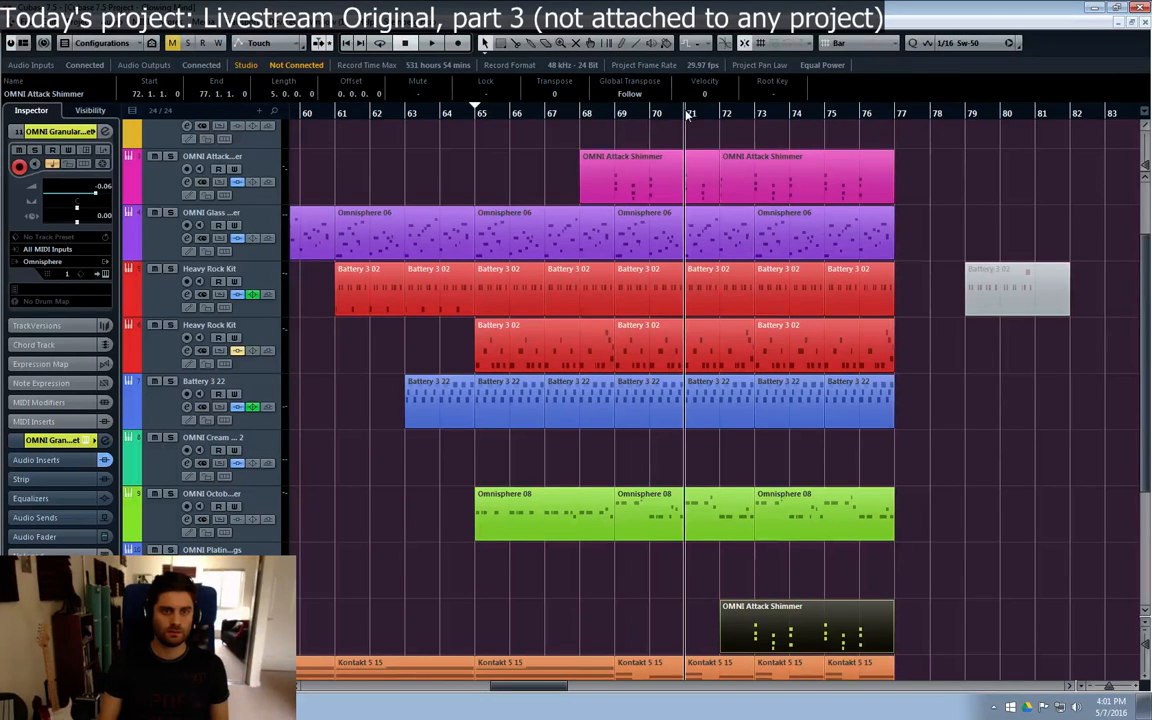
pyautogui.press('space')
pyautogui.click(933, 224)
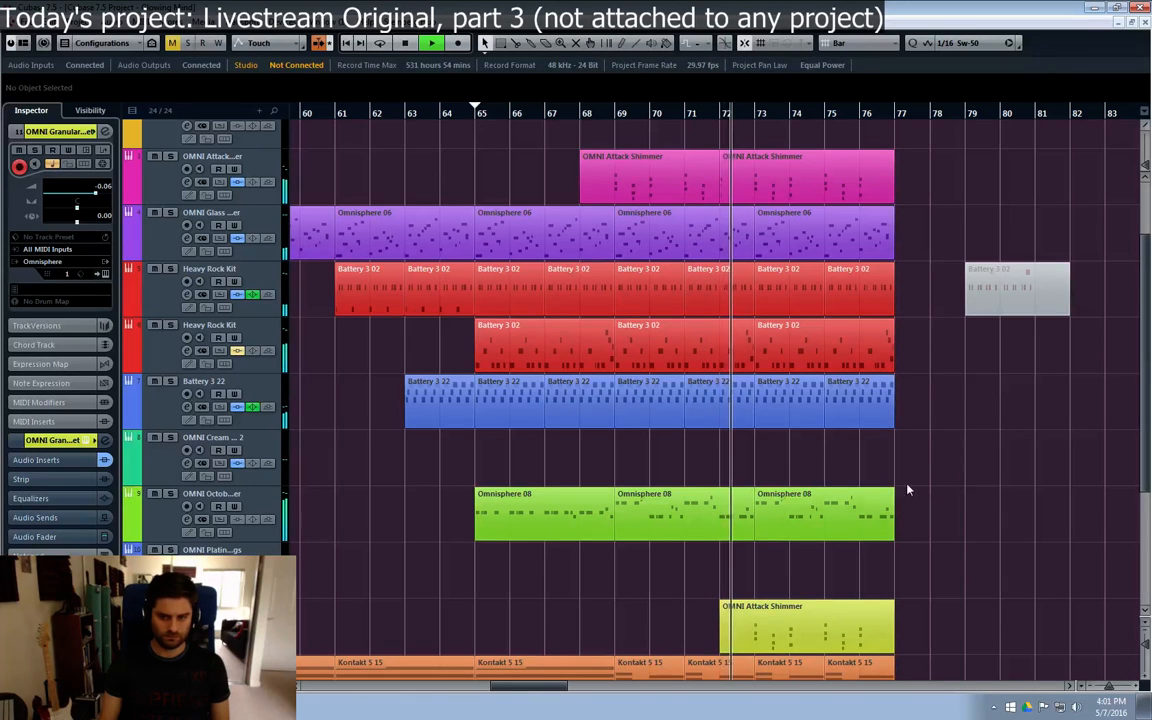
pyautogui.keyDown('alt'); pyautogui.click(754, 626); pyautogui.keyUp('alt')
pyautogui.click(729, 632)
pyautogui.press('Delete')
pyautogui.click(780, 642)
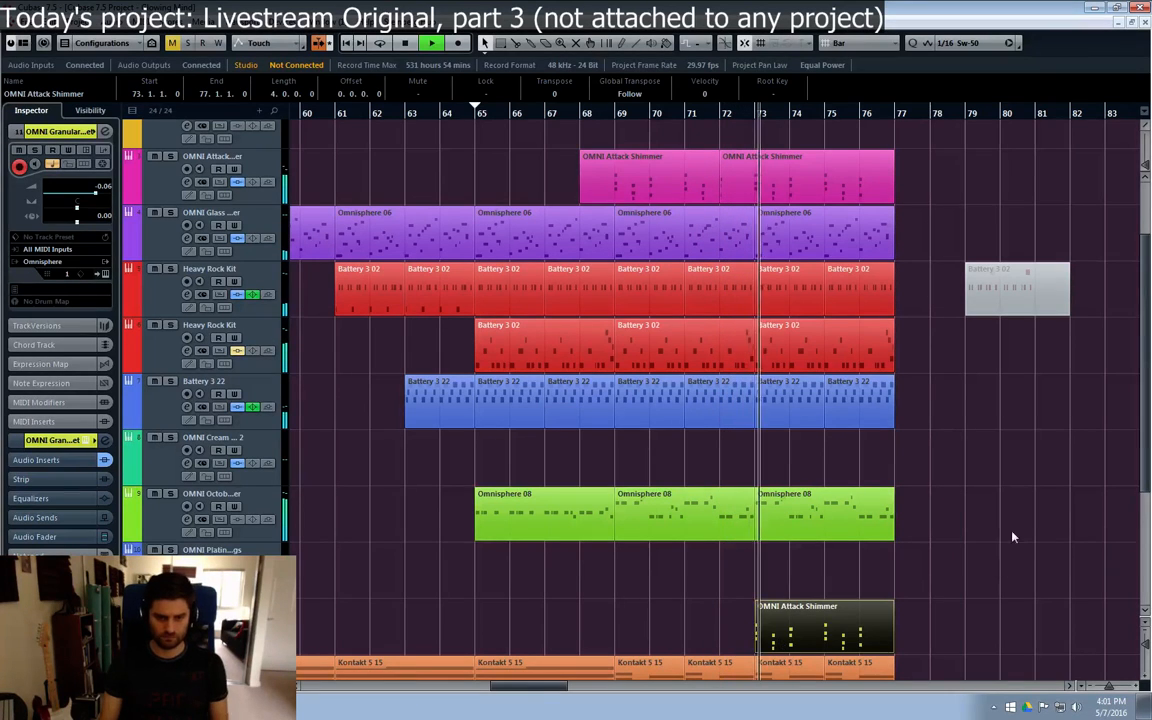
# Step: Try transposing all notes of the OMNI Granular track's part up two octaves, then delete the part
pyautogui.doubleClick(822, 631)
pyautogui.hotkey('ctrl', 'a')
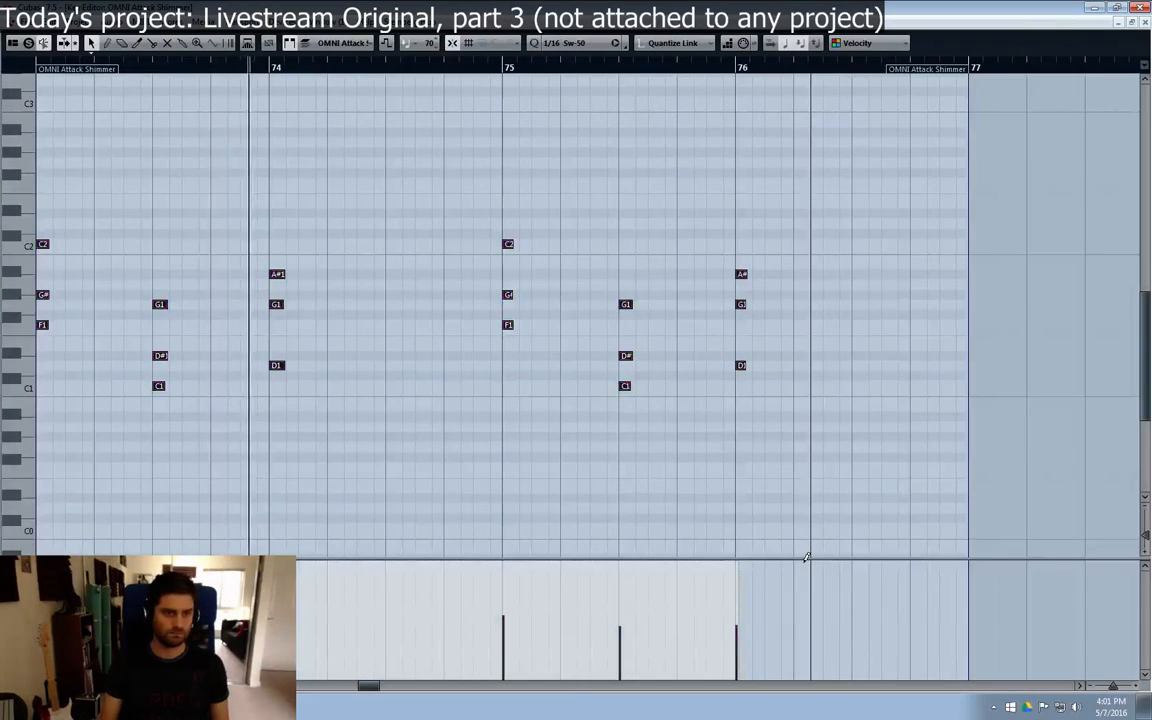
pyautogui.hotkey('shift', 'Up')
pyautogui.hotkey('shift', 'Up')
pyautogui.scroll(3, 806, 557)
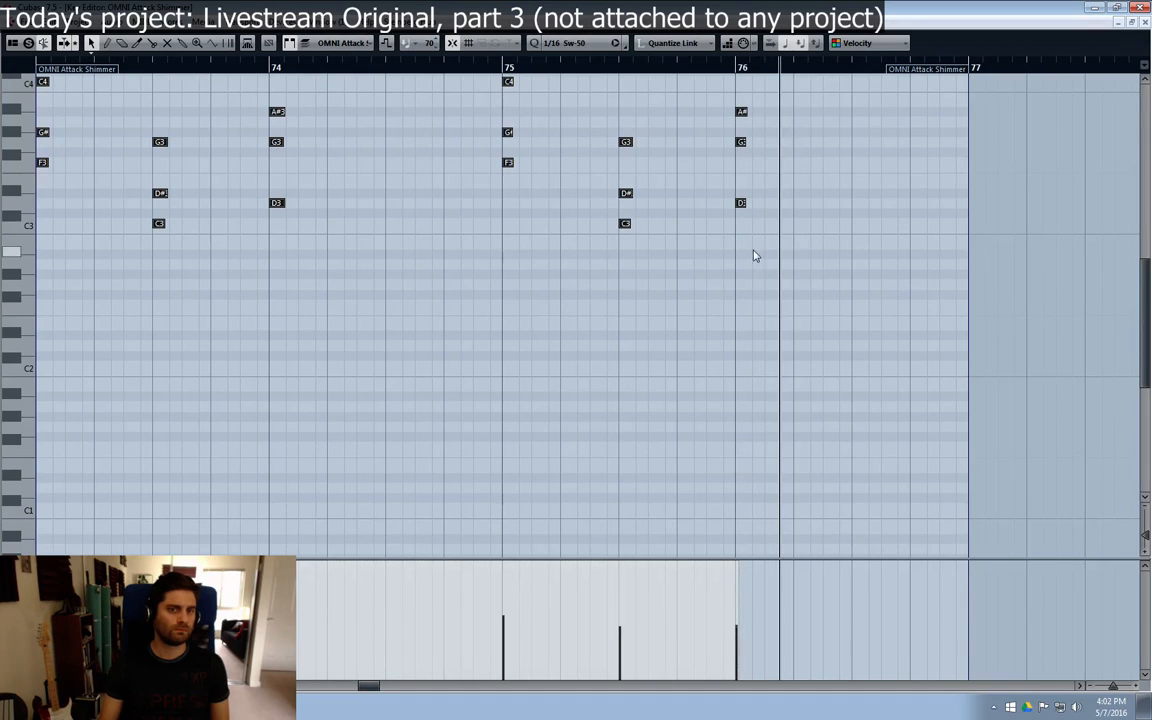
pyautogui.click(740, 204)
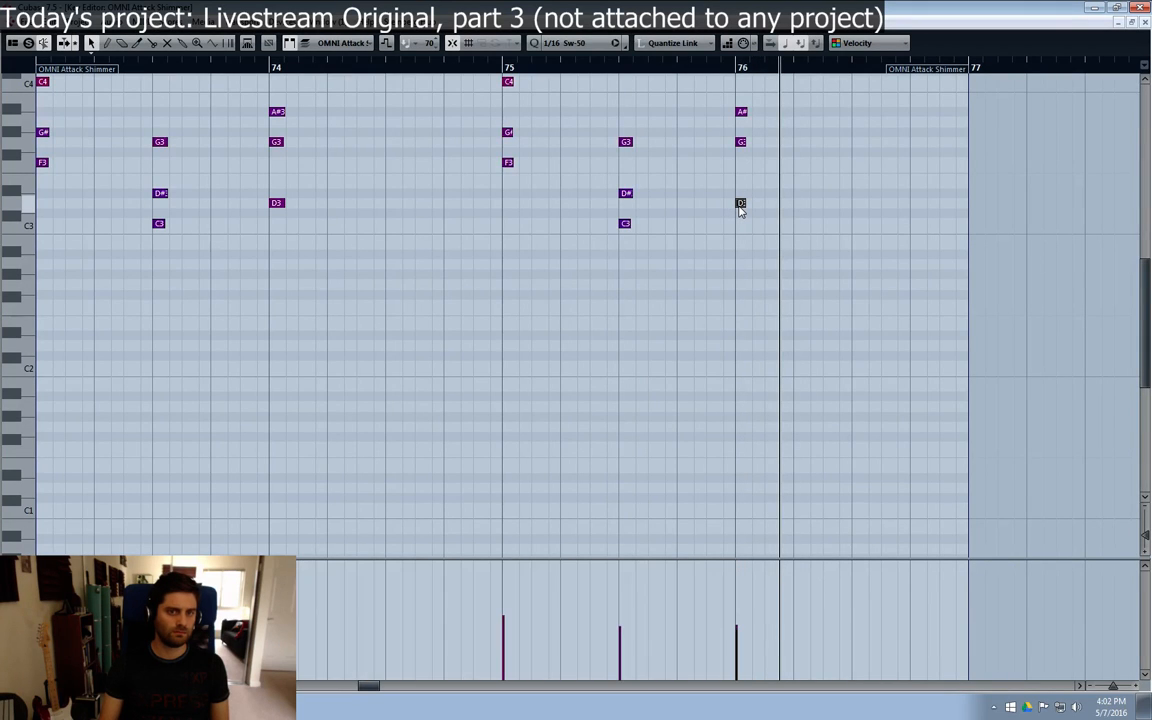
pyautogui.click(1143, 22)
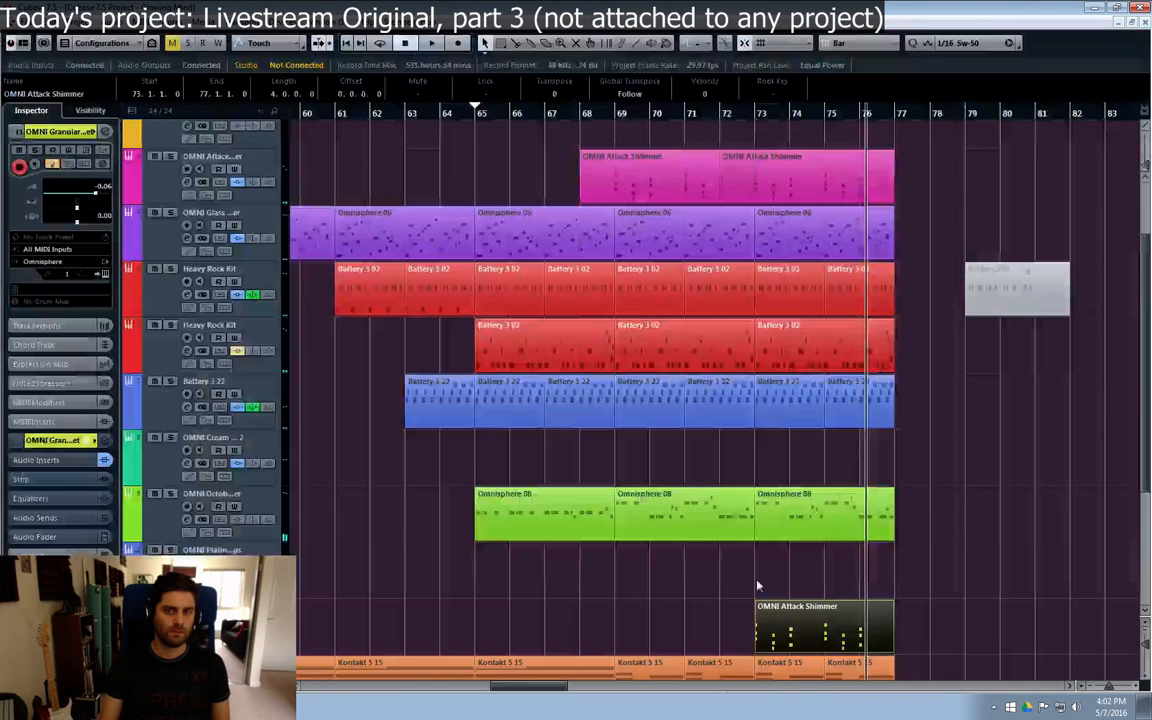
pyautogui.press('Delete')
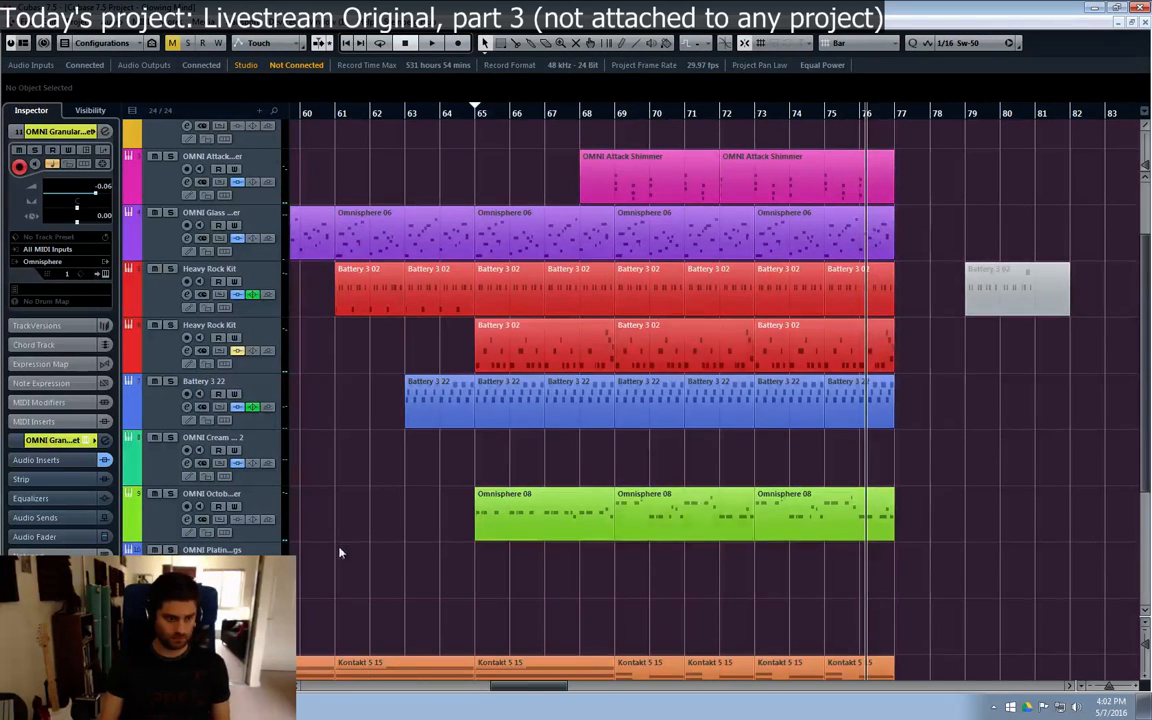
# Step: Add one Omnisphere instrument track directly below the OMNI Granular track
pyautogui.scroll(-4, 615, 400)
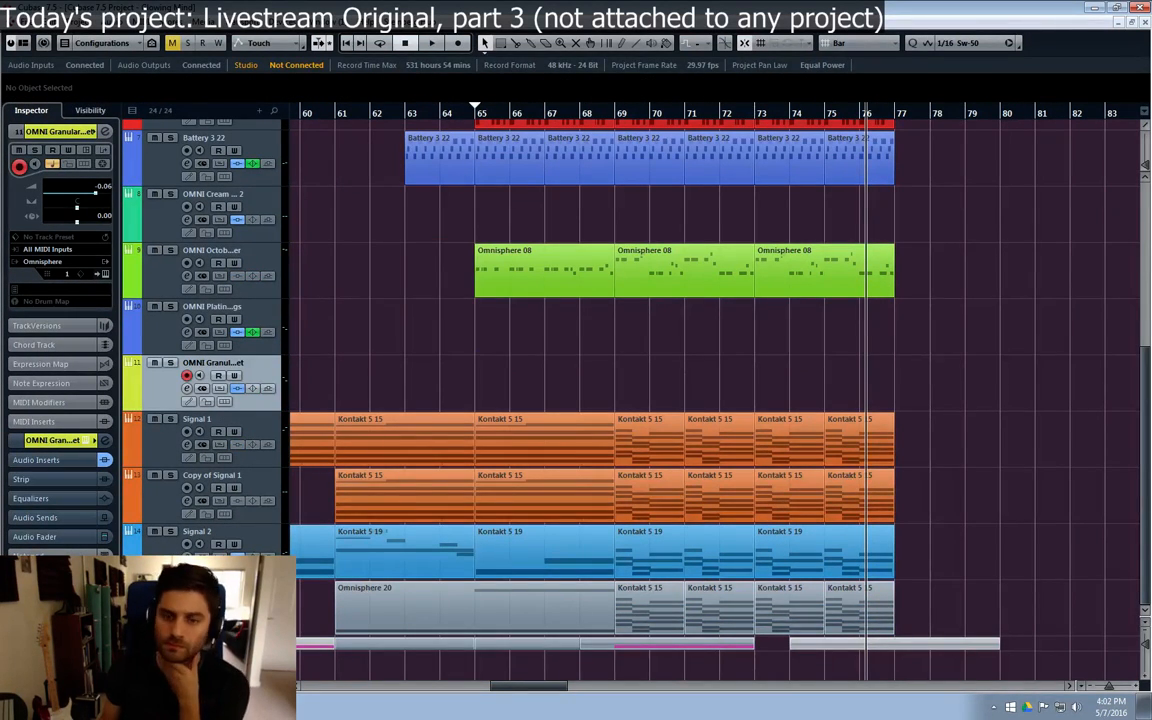
pyautogui.rightClick(186, 390)
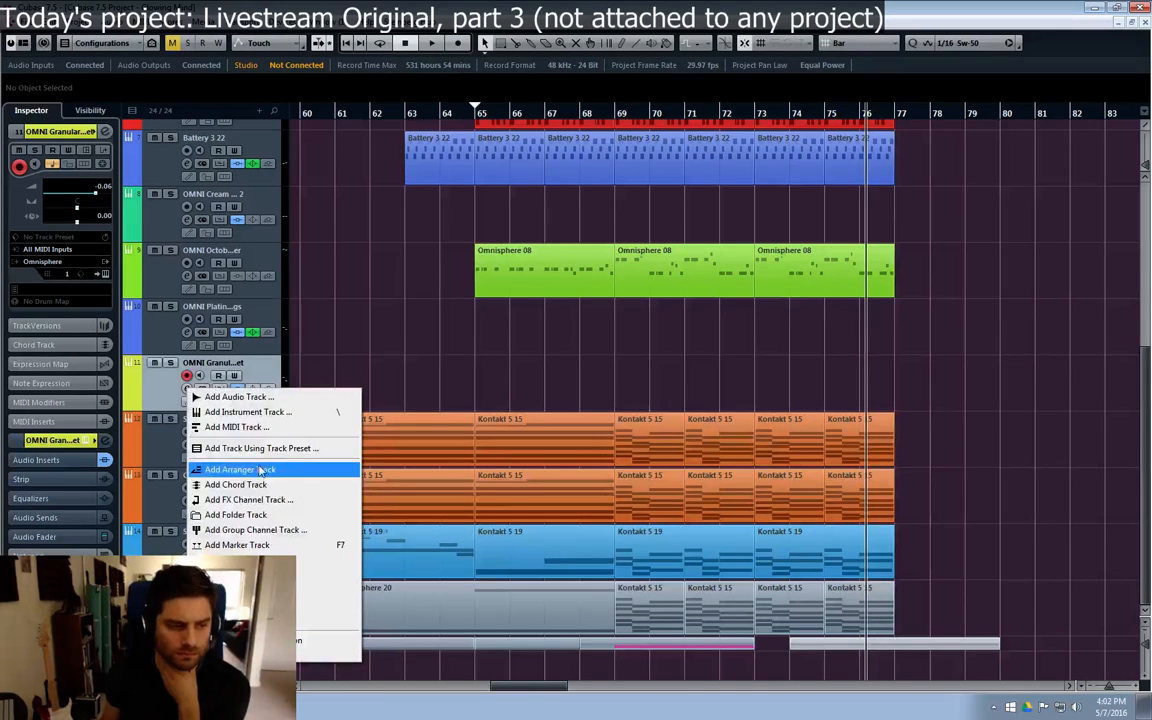
pyautogui.click(250, 412)
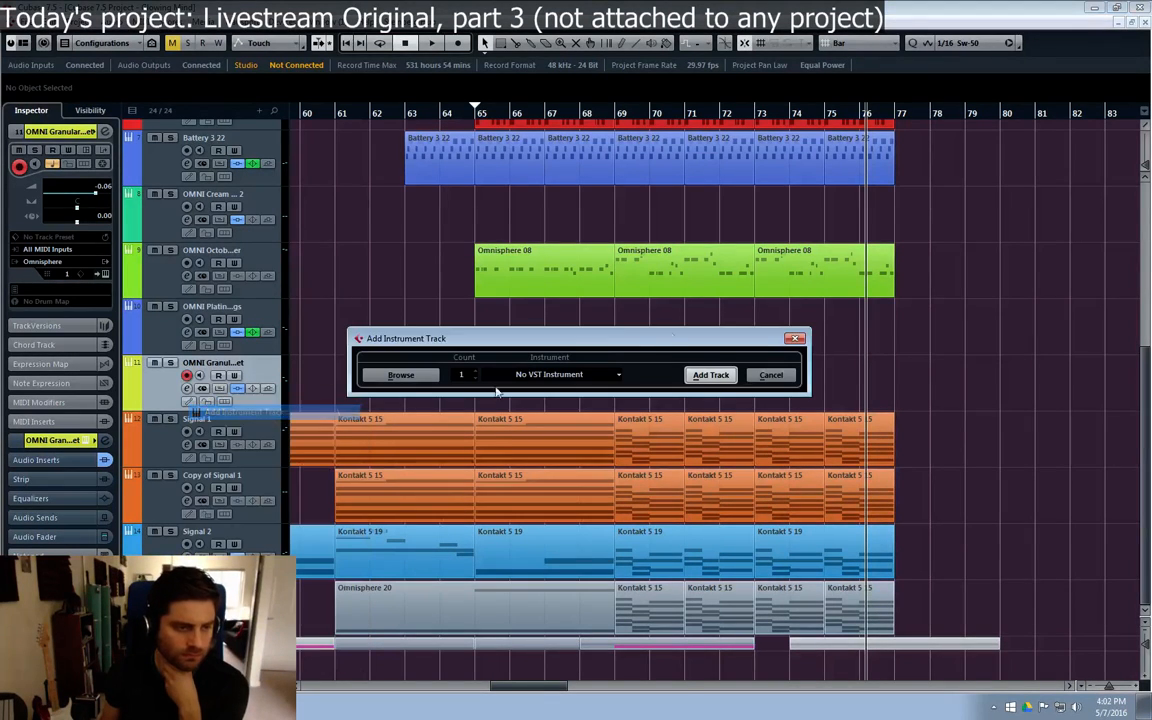
pyautogui.click(593, 375)
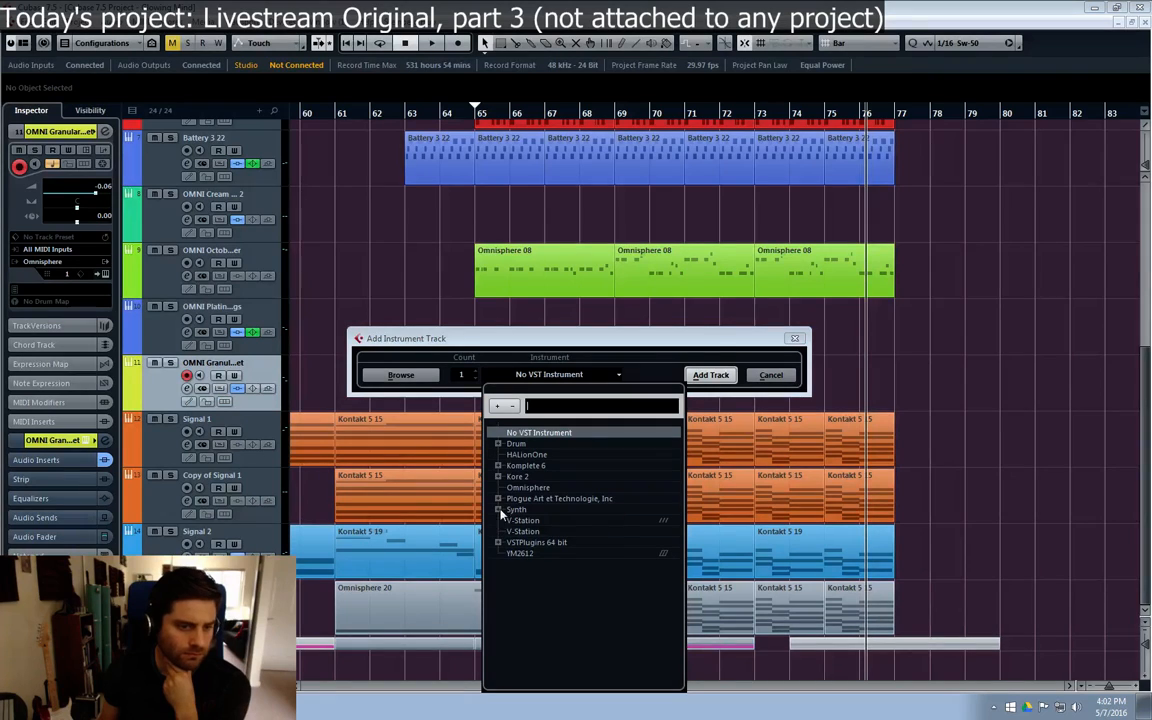
pyautogui.click(502, 512)
pyautogui.click(498, 511)
pyautogui.click(498, 511)
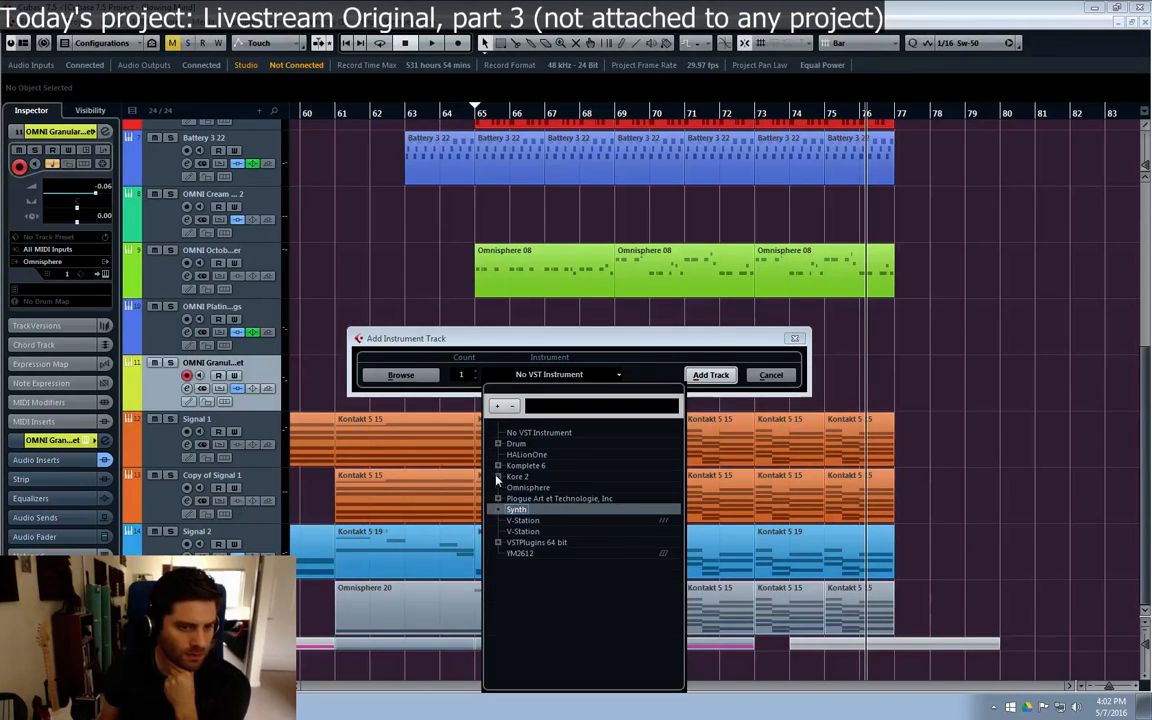
pyautogui.click(527, 487)
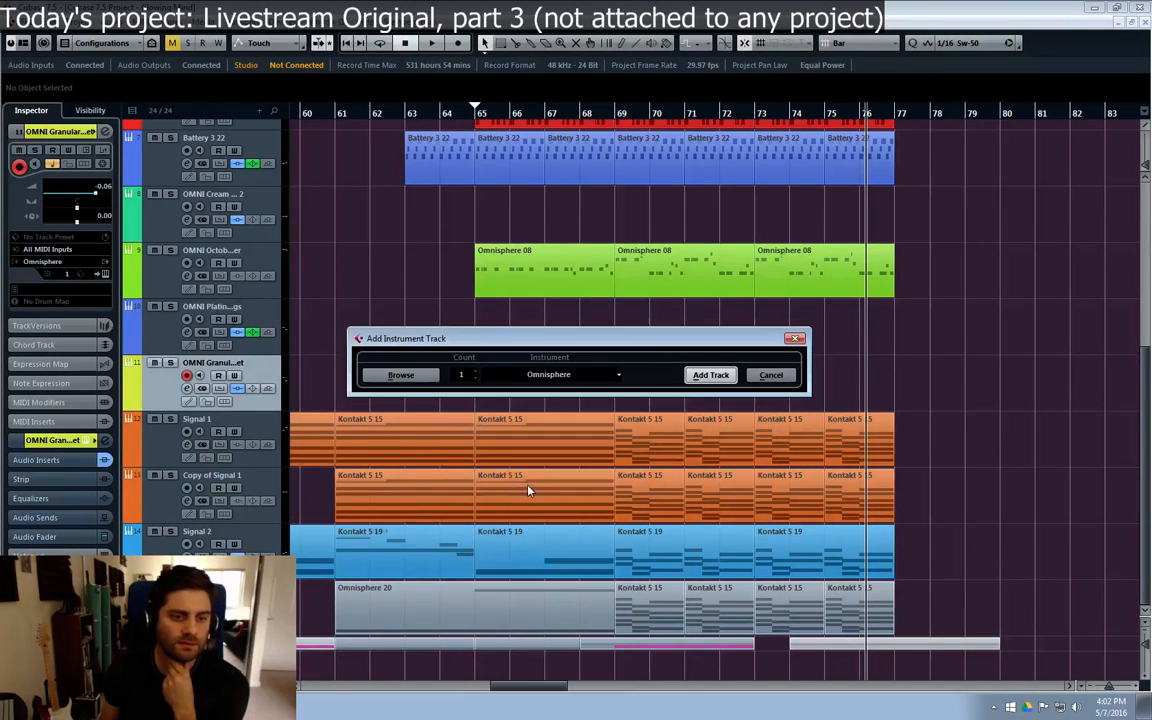
pyautogui.click(712, 378)
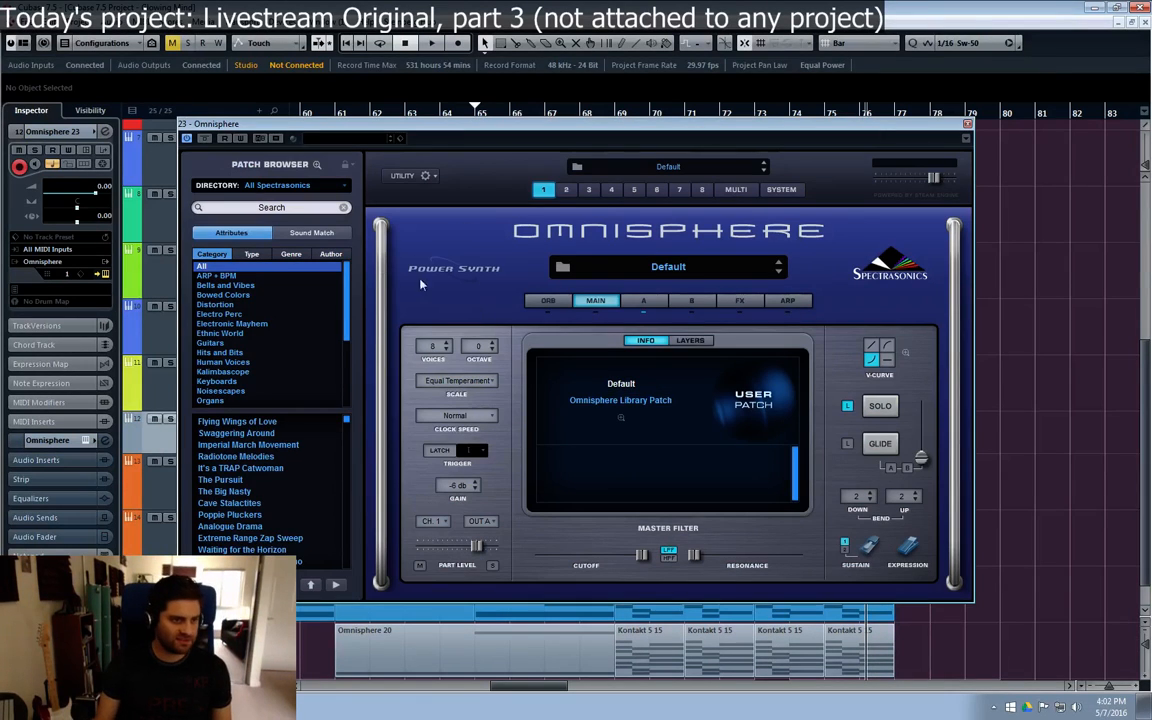
# Step: List the Synth Poly patches in Omnisphere's expanded patch browser and lower the new track's channel volume to -20 dB
pyautogui.click(316, 165)
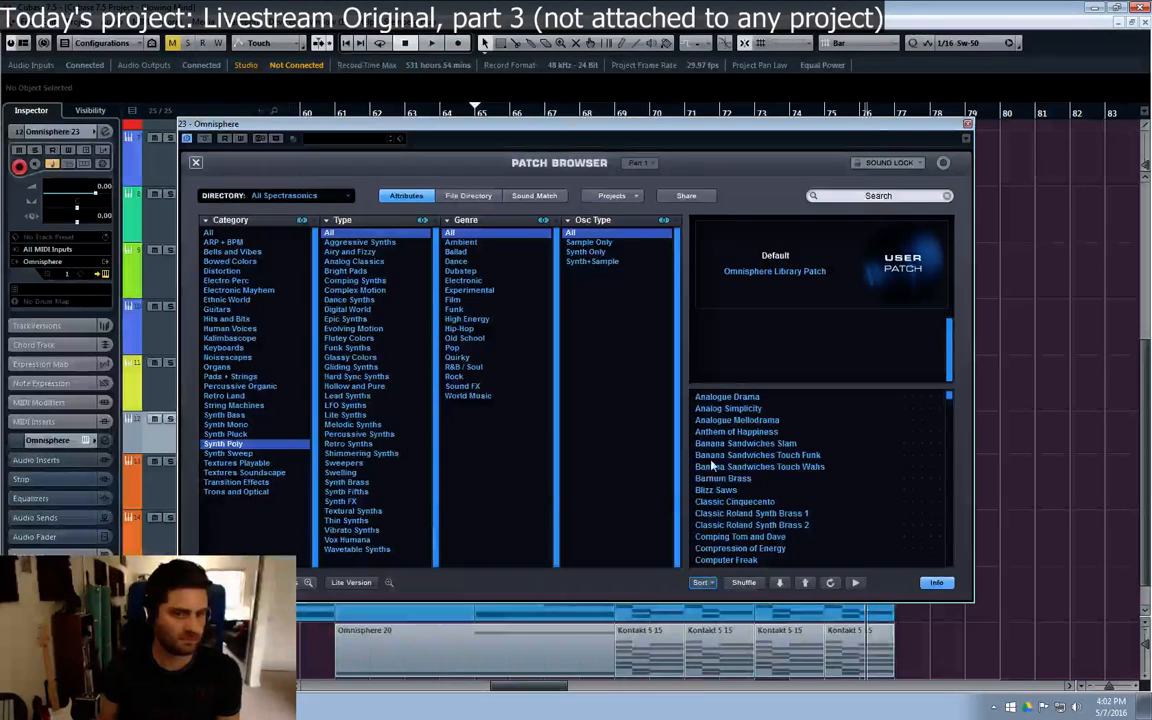
pyautogui.press('e')
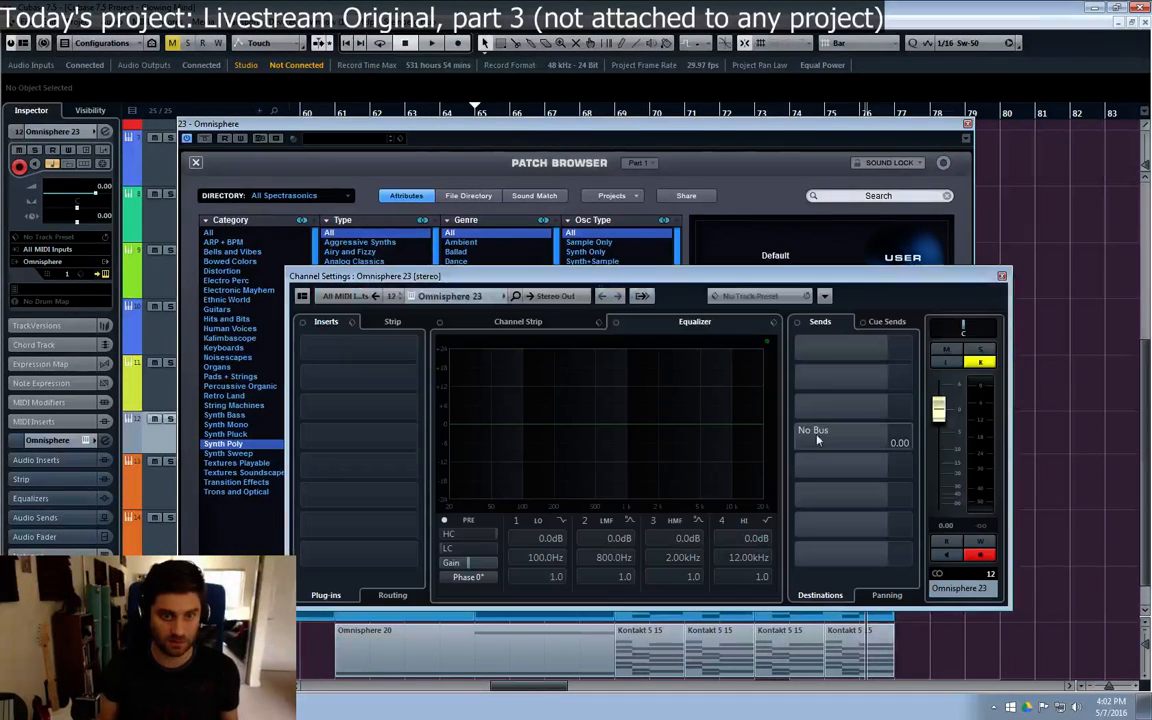
pyautogui.moveTo(942, 408); pyautogui.dragTo(949, 471)
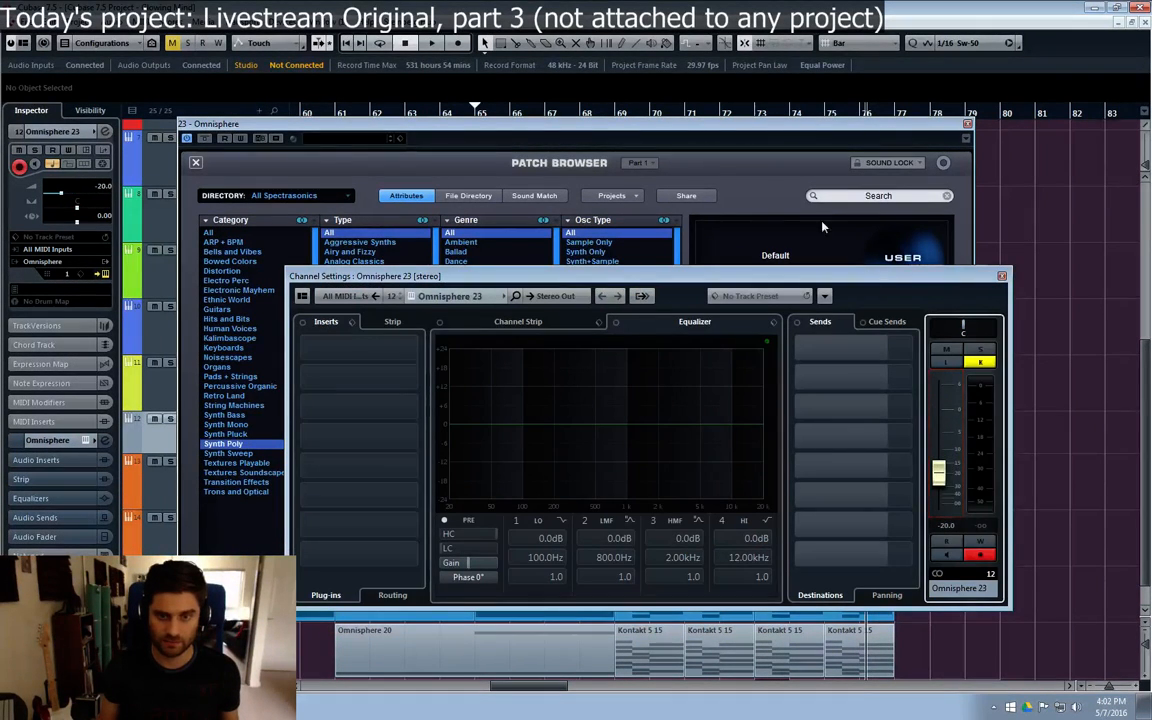
pyautogui.click(757, 146)
# Step: Audition Synth Poly patches from Analogue Mellodrama through Compression of Energy and load Computer Freak
pyautogui.click(740, 421)
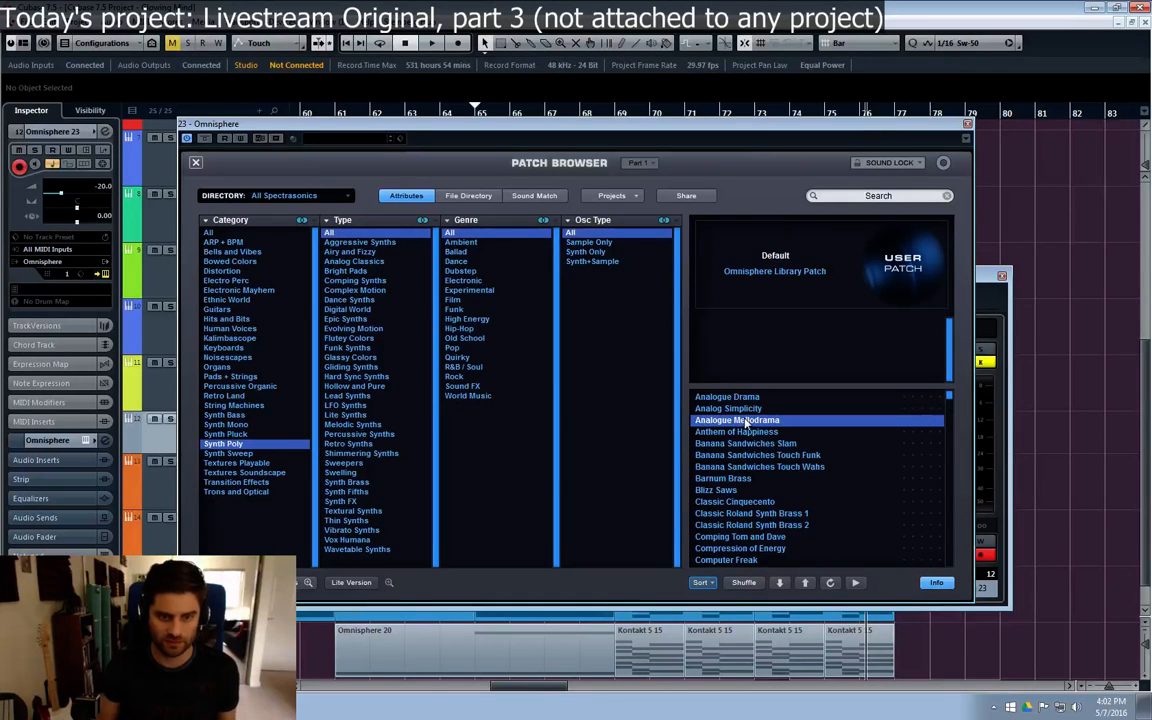
pyautogui.click(768, 479)
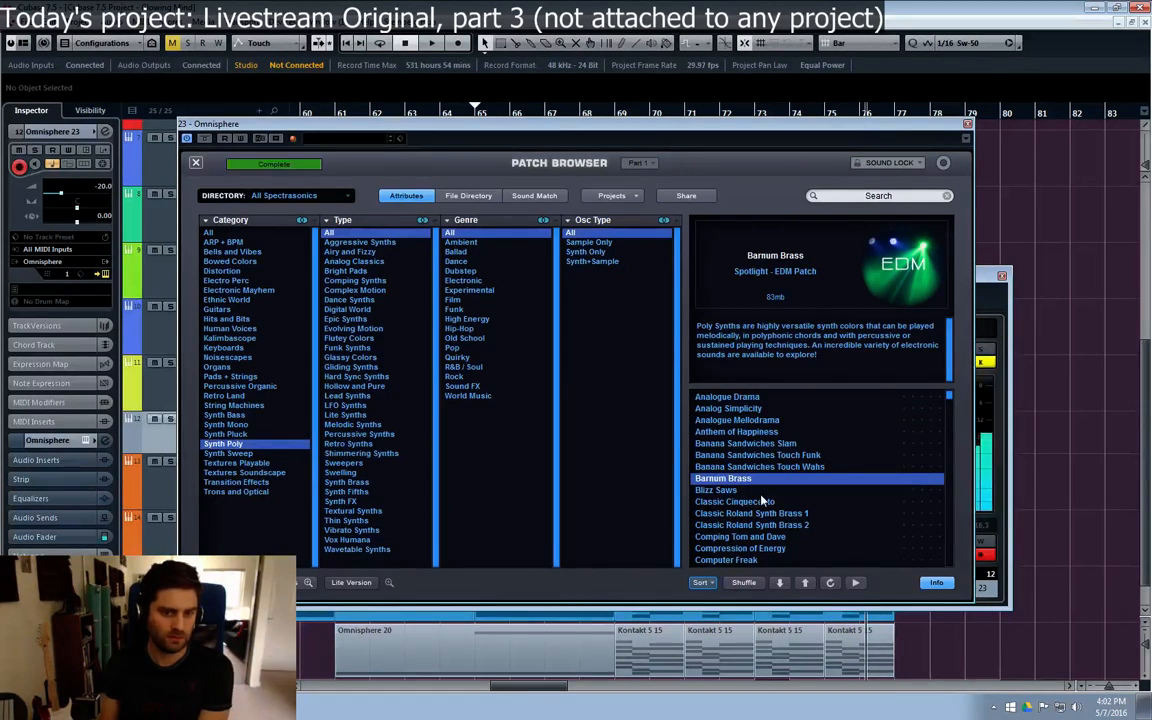
pyautogui.click(762, 502)
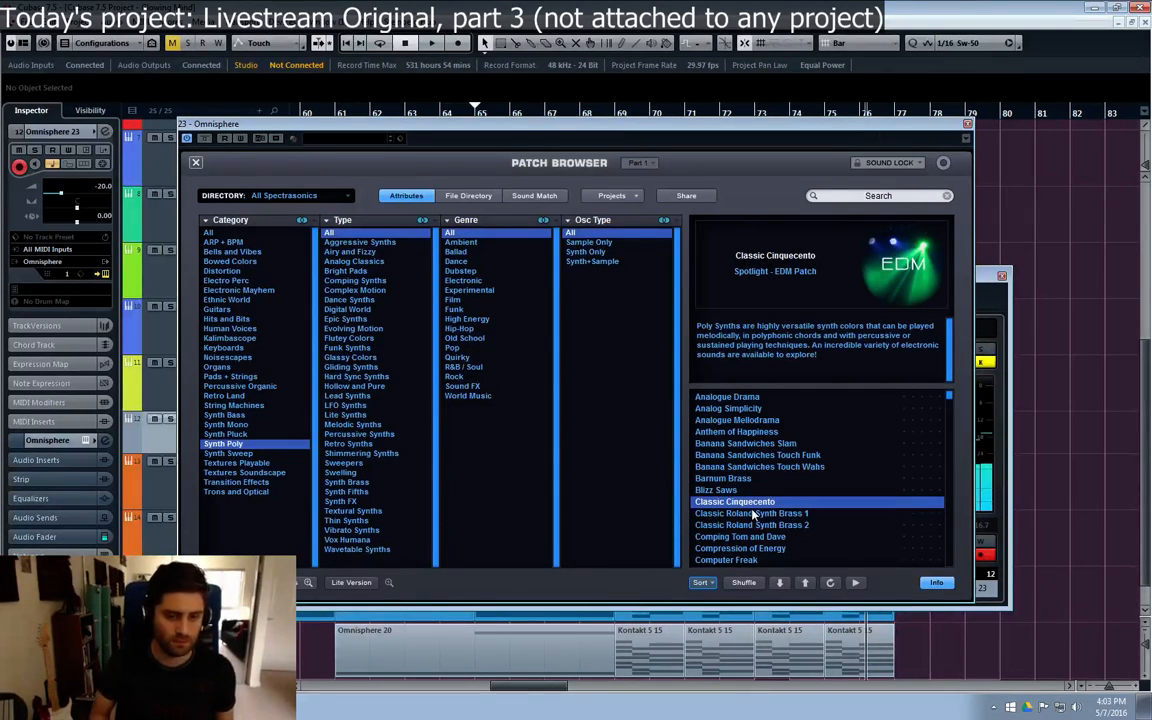
pyautogui.click(753, 513)
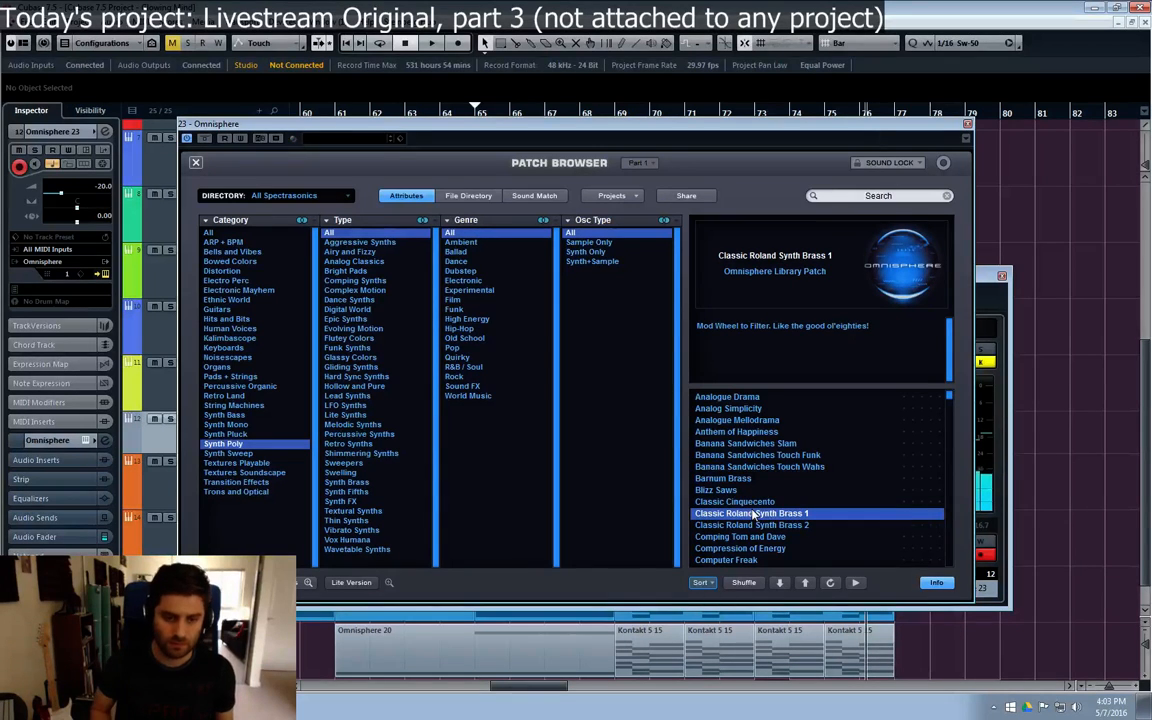
pyautogui.press('Down')
pyautogui.press('Down')
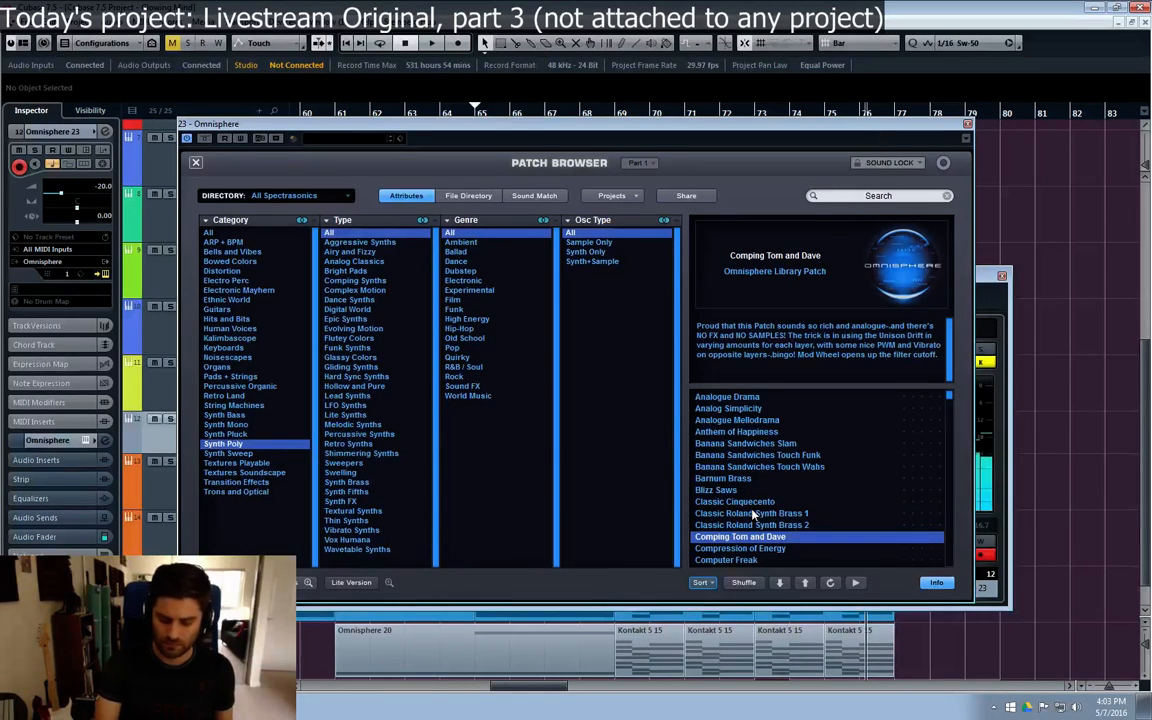
pyautogui.press('Down')
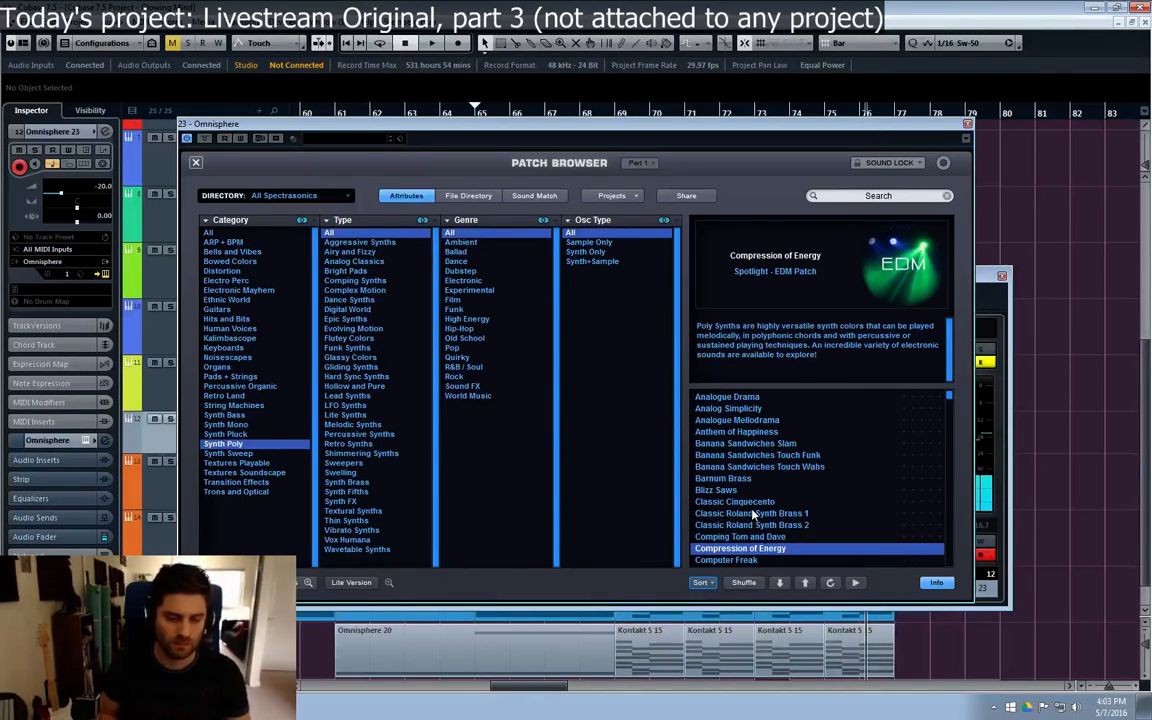
pyautogui.press('Down')
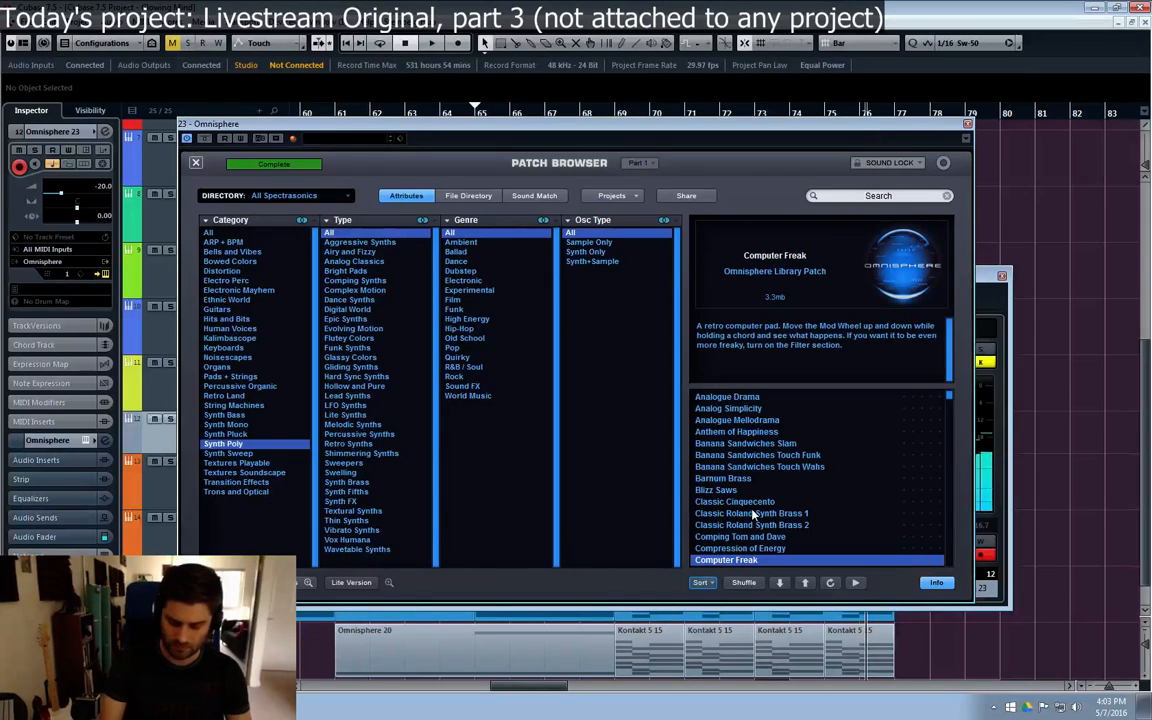
pyautogui.press('Up')
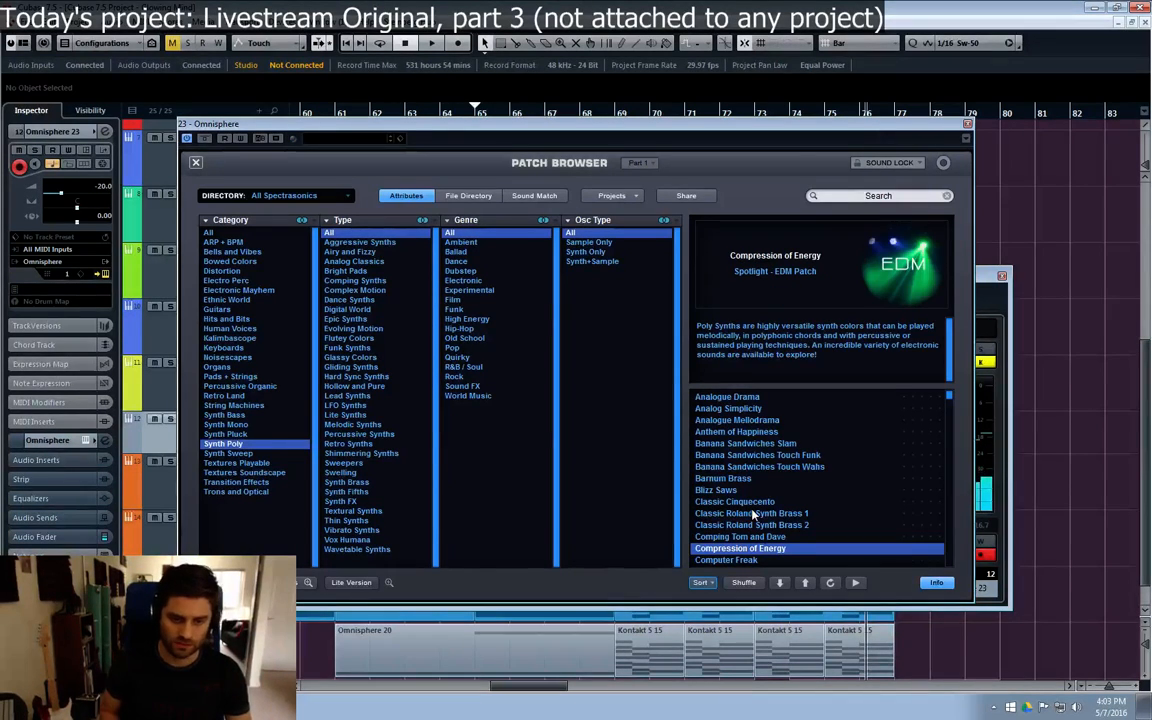
pyautogui.press('Down')
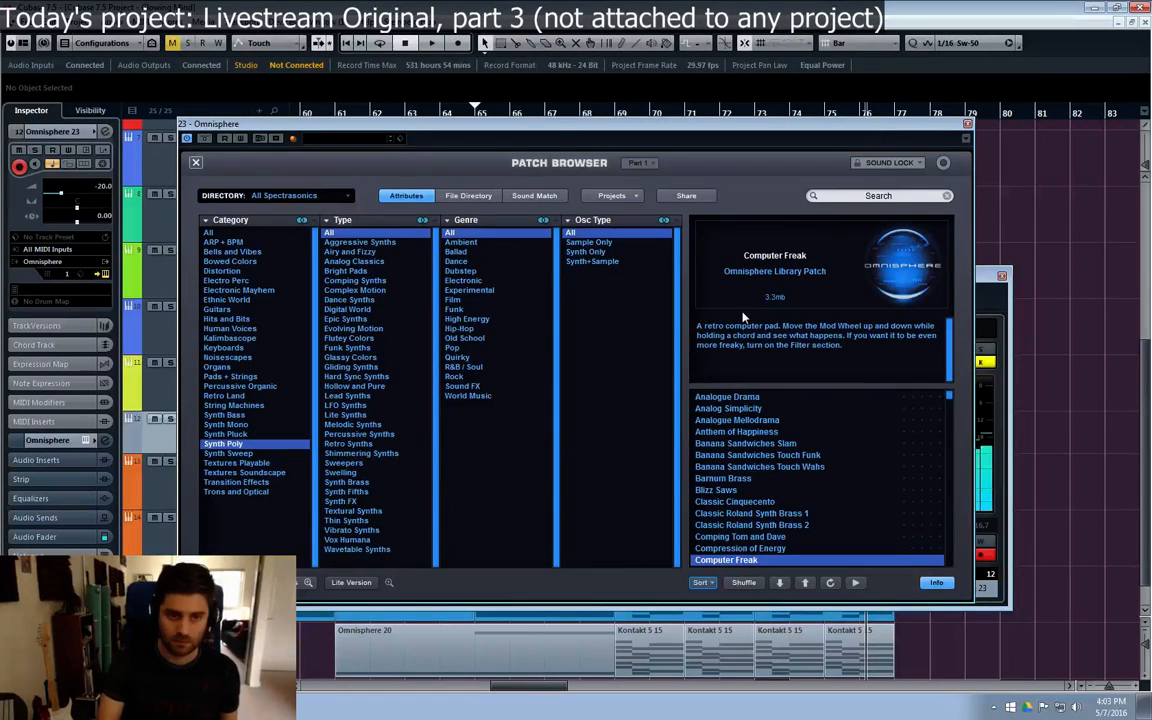
# Step: Raise the release and lower the decay and sustain of layer A's amp envelope in the Computer Freak patch
pyautogui.click(196, 164)
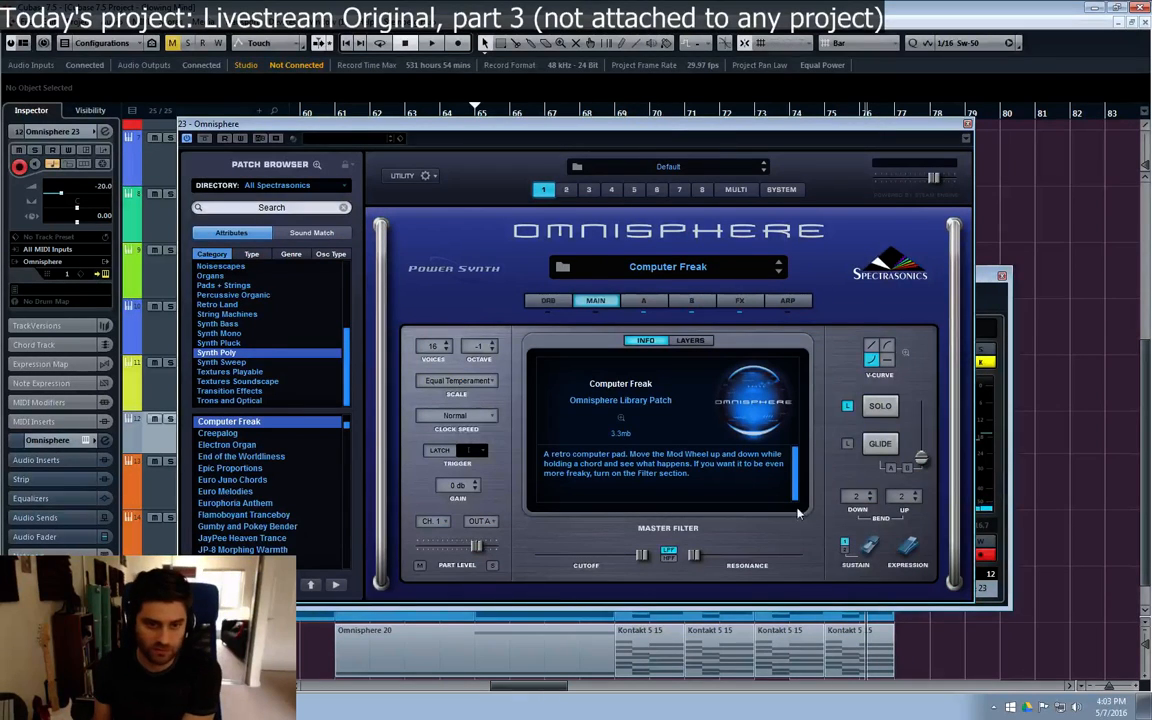
pyautogui.click(643, 300)
pyautogui.moveTo(828, 523); pyautogui.dragTo(828, 497)
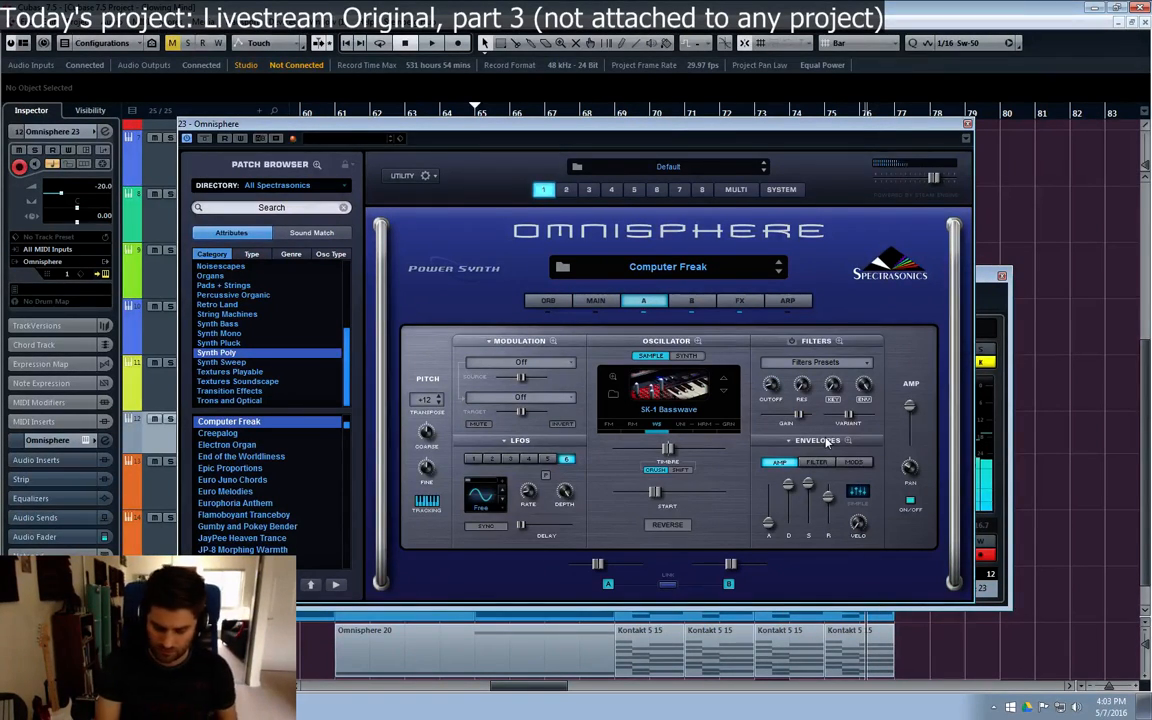
pyautogui.moveTo(827, 502)
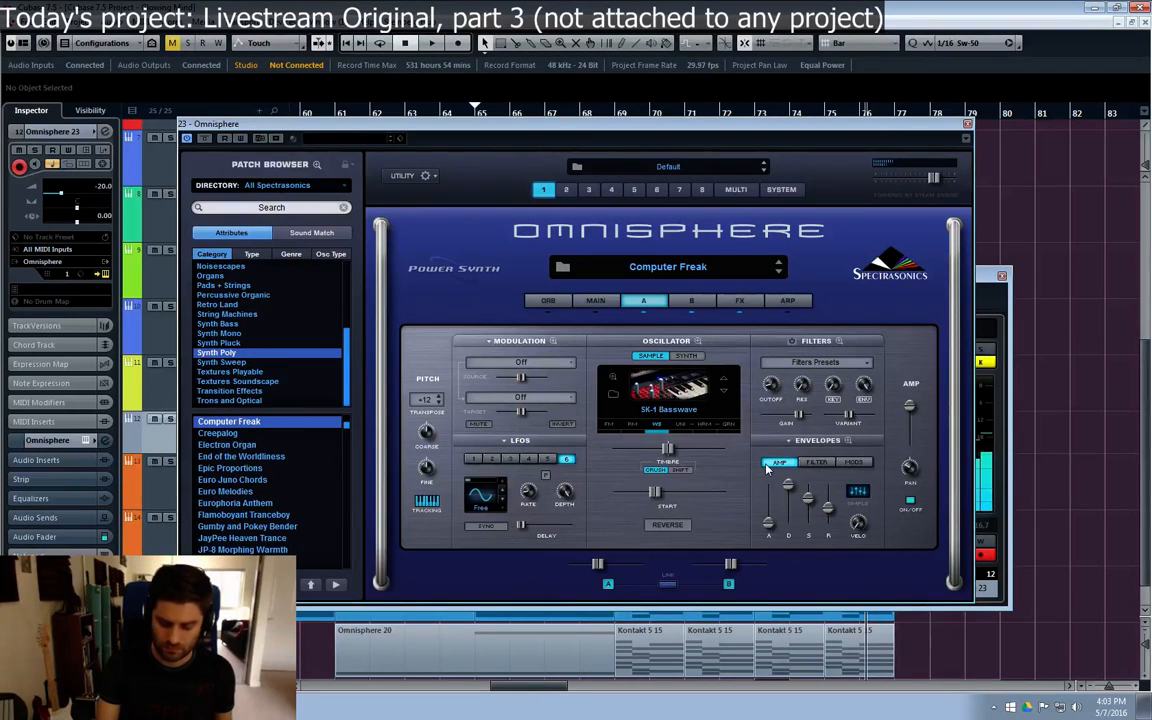
pyautogui.moveTo(789, 485); pyautogui.dragTo(789, 514)
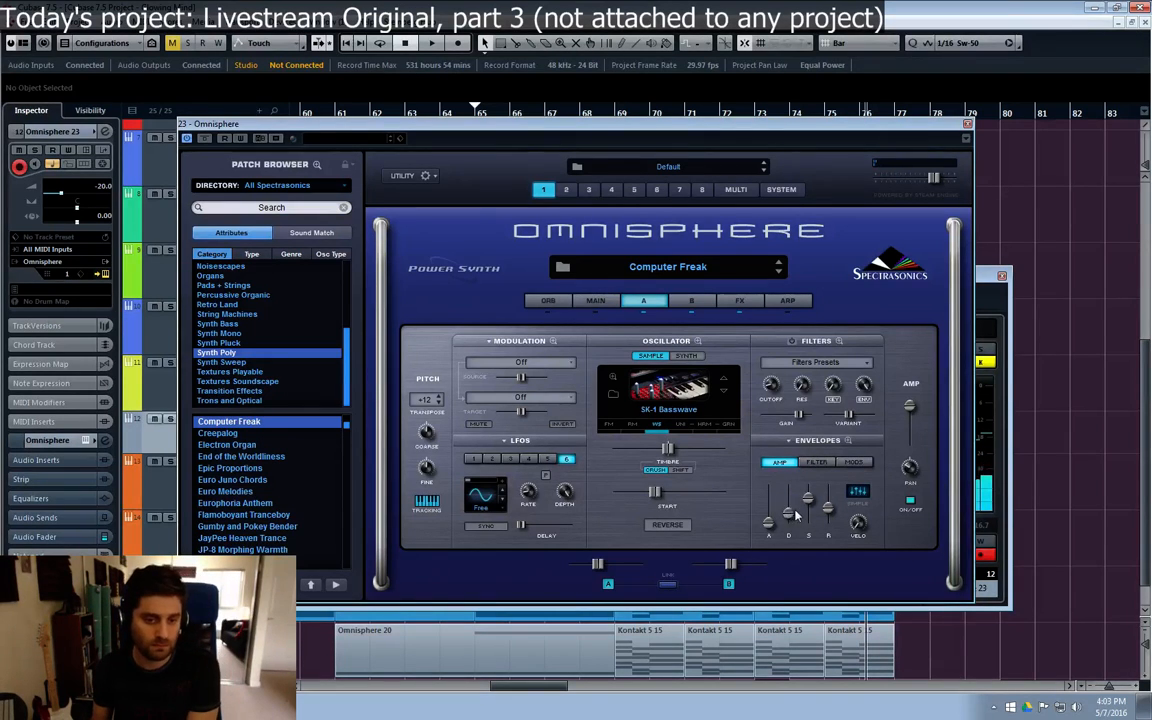
pyautogui.moveTo(795, 514); pyautogui.dragTo(814, 520)
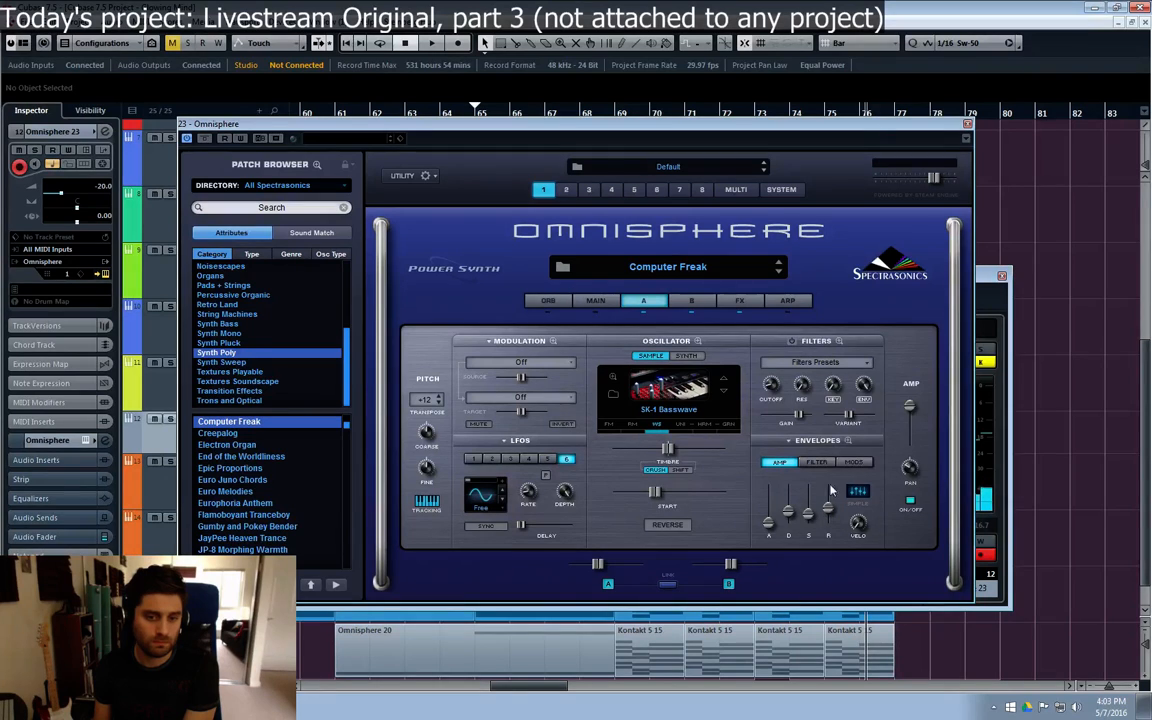
# Step: Lower the sustain and raise the release of layer B's amp envelope in the Computer Freak patch, and close the plug-in and channel windows
pyautogui.click(691, 300)
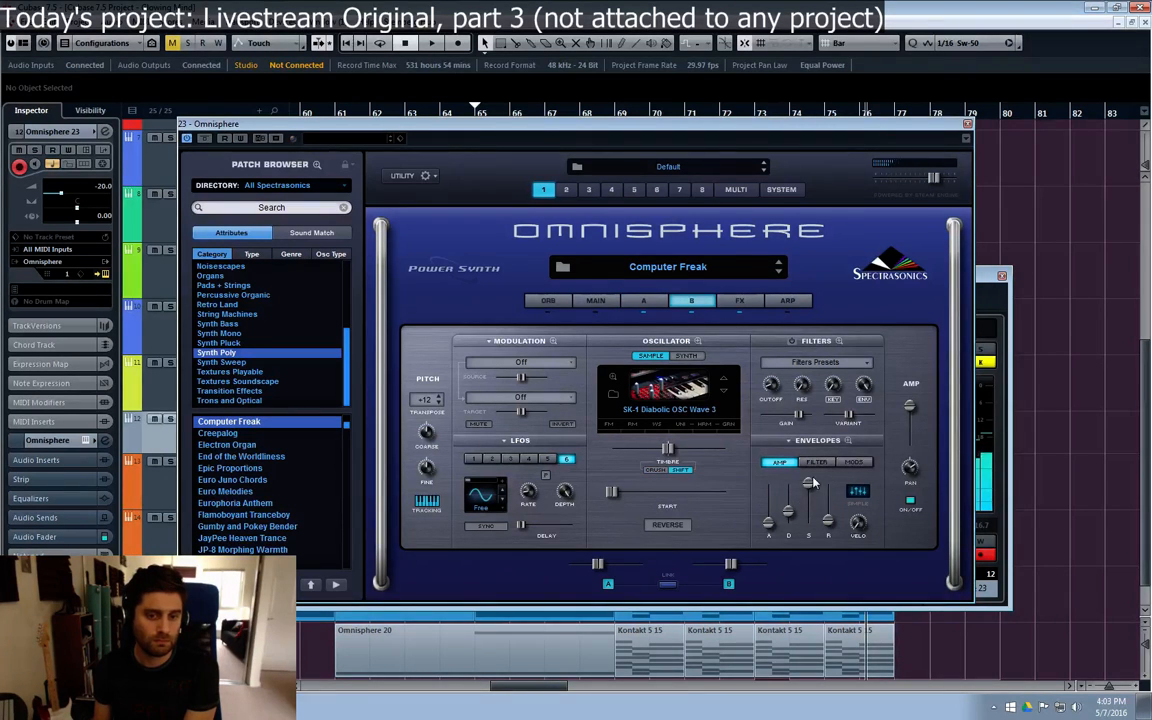
pyautogui.moveTo(812, 481); pyautogui.dragTo(827, 509)
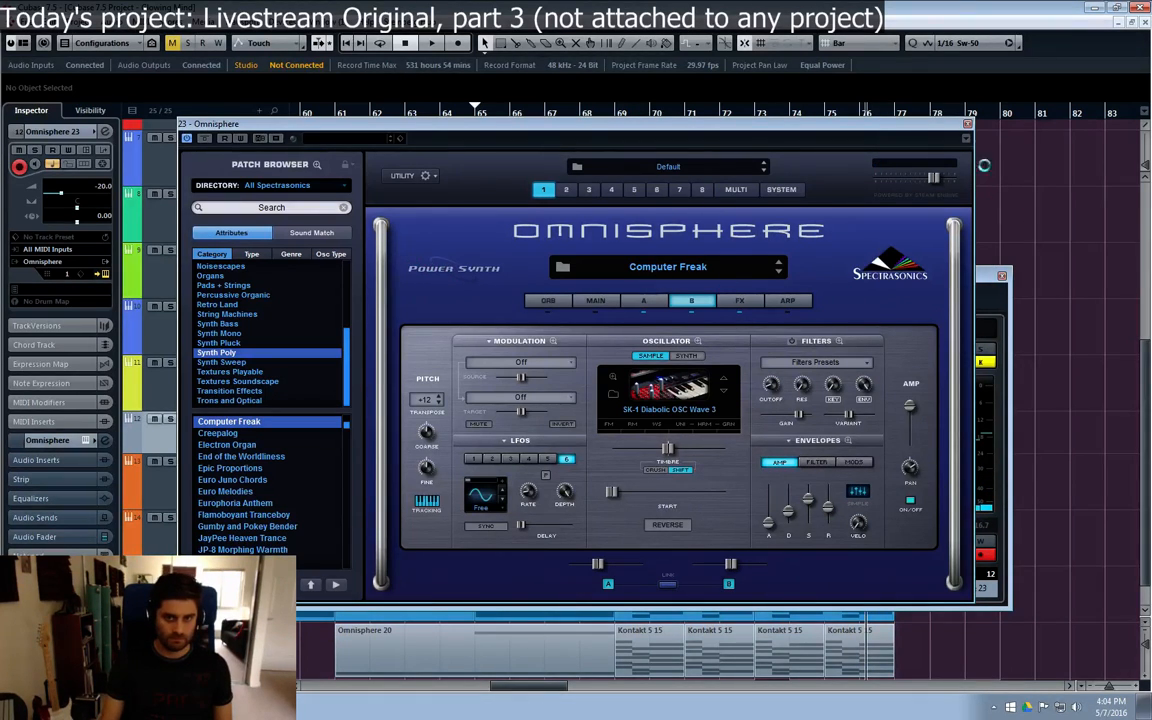
pyautogui.click(967, 124)
pyautogui.click(1000, 278)
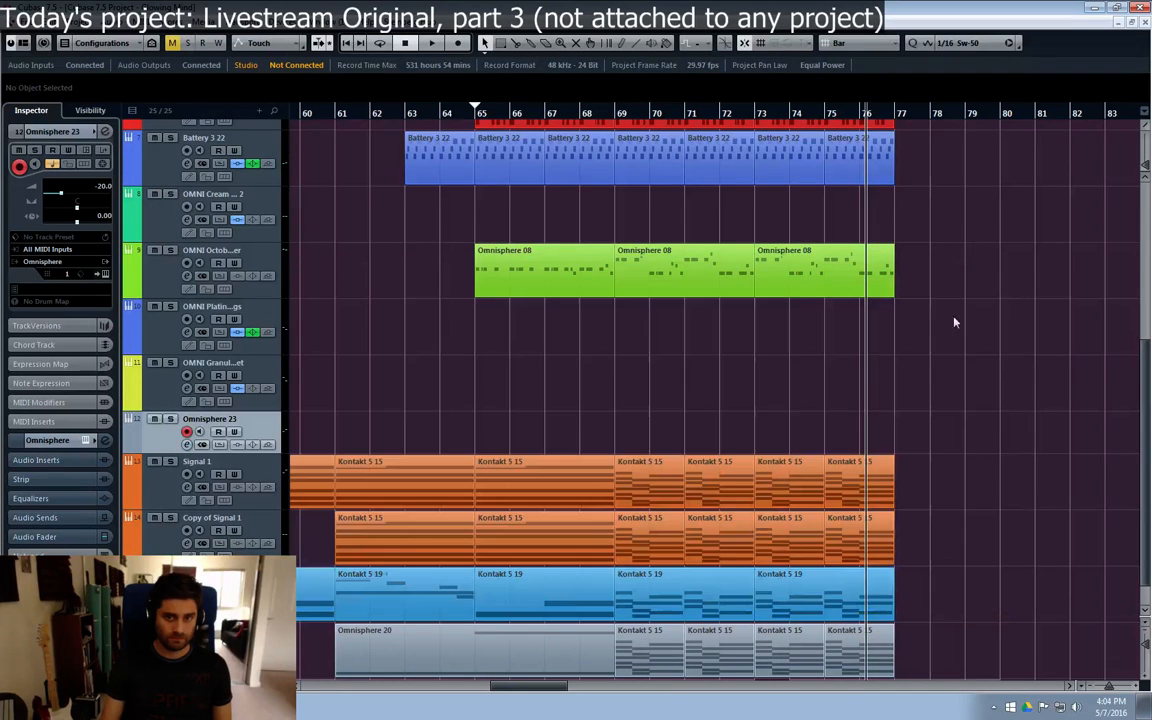
# Step: Record a short chord part on the Omnisphere 23 track during playback from about bar 69, stopping near bar 77
pyautogui.scroll(-1, 786, 372)
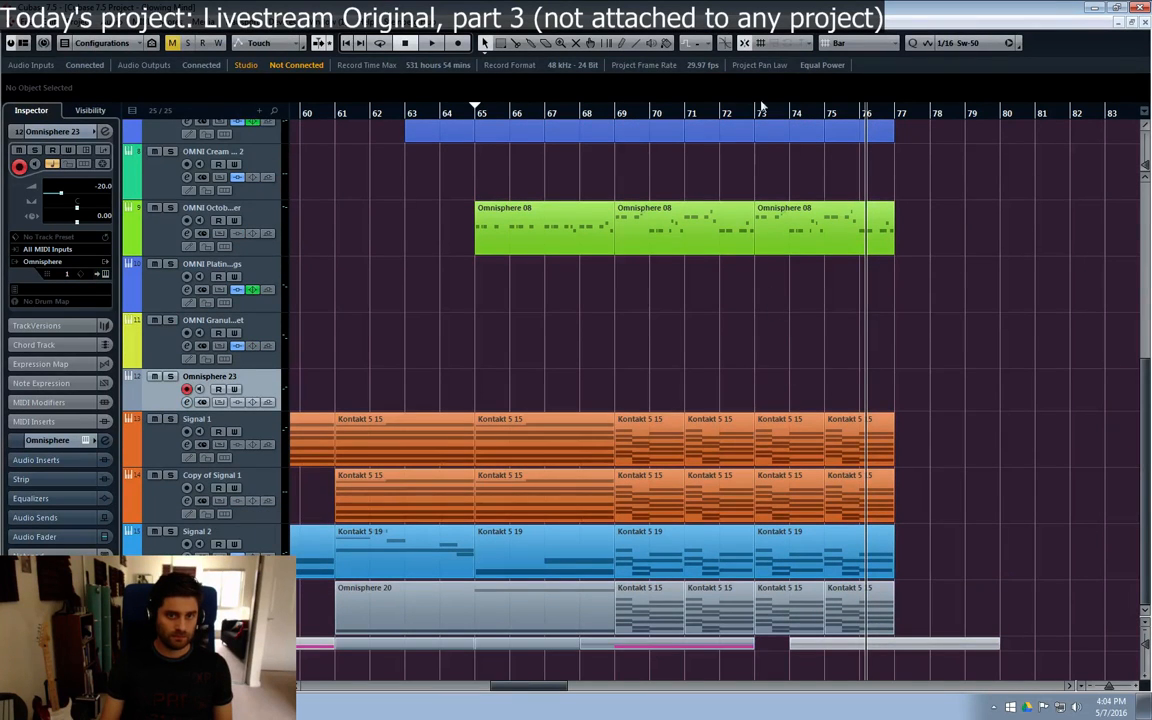
pyautogui.scroll(6, 700, 140)
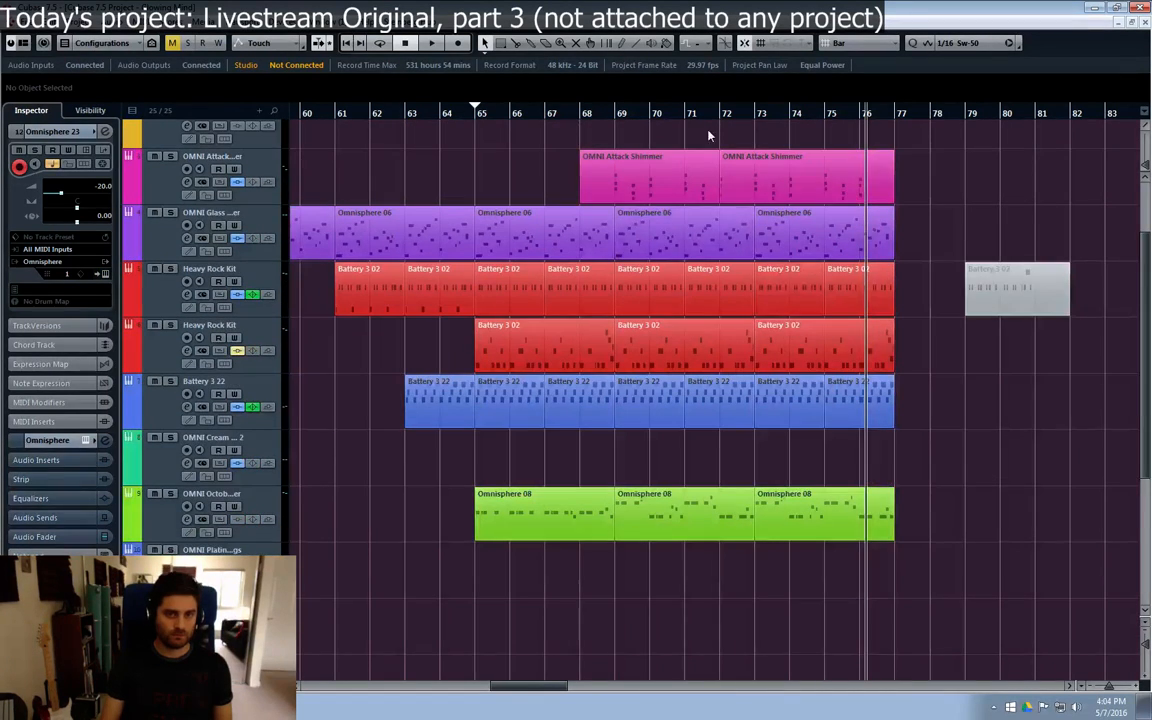
pyautogui.click(614, 117)
pyautogui.click(790, 166)
pyautogui.press('space')
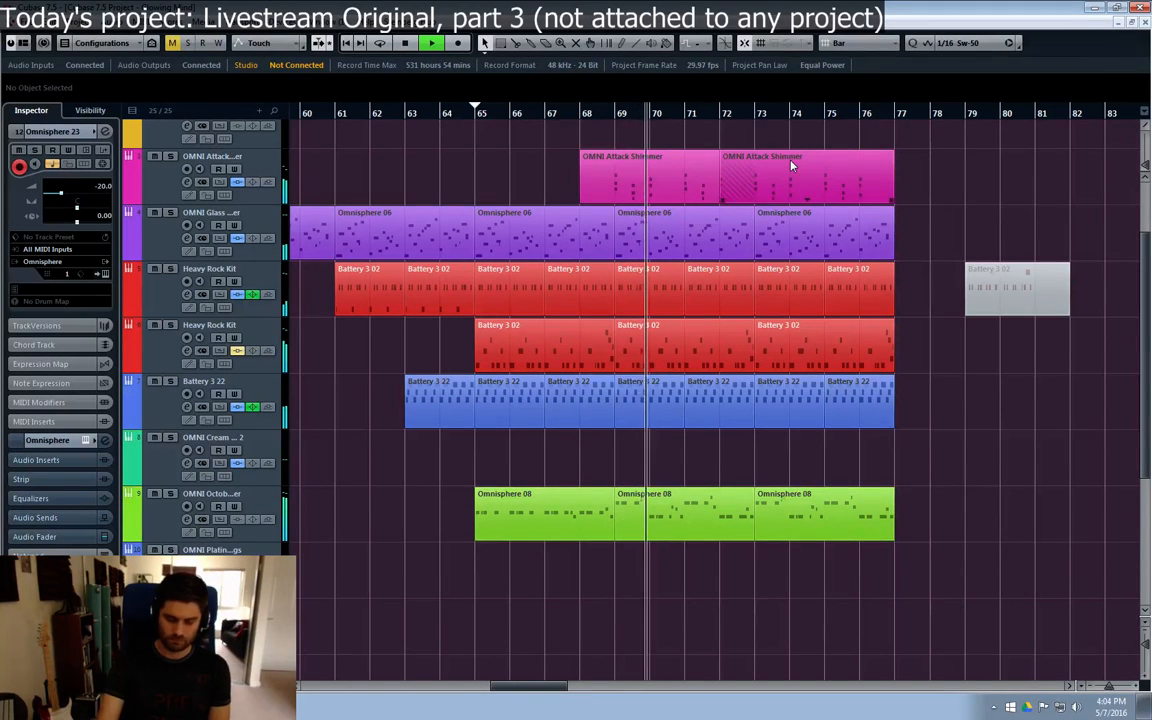
pyautogui.press('KP_Multiply')
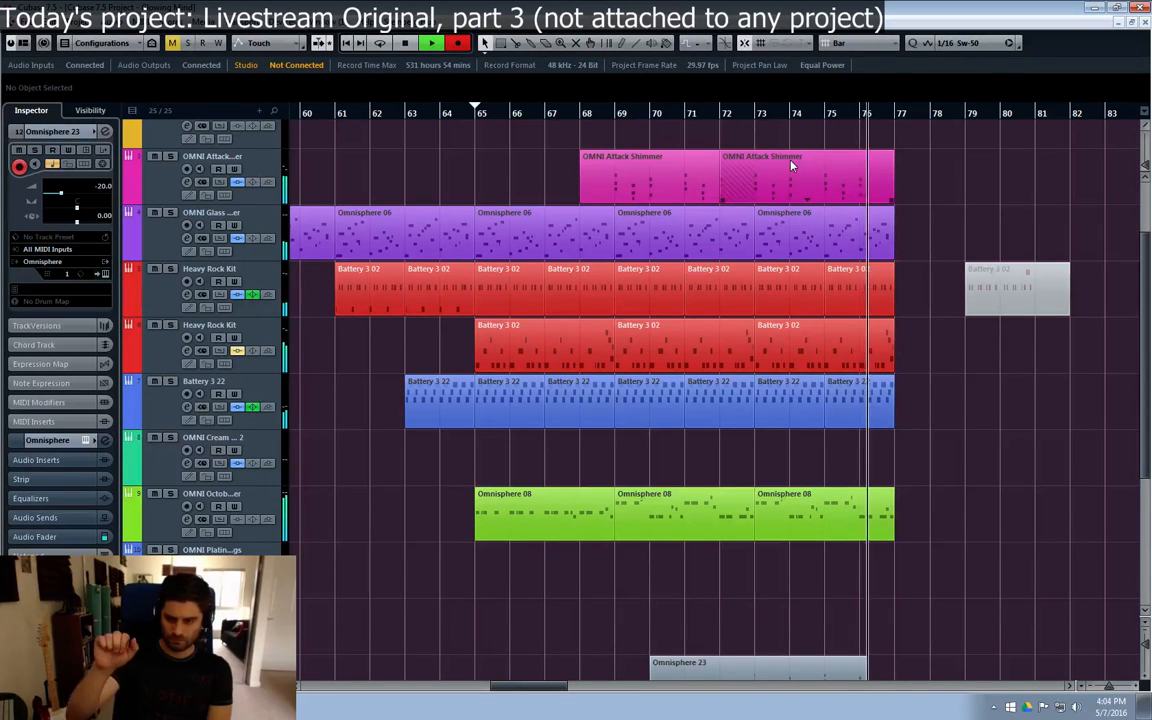
pyautogui.press('space')
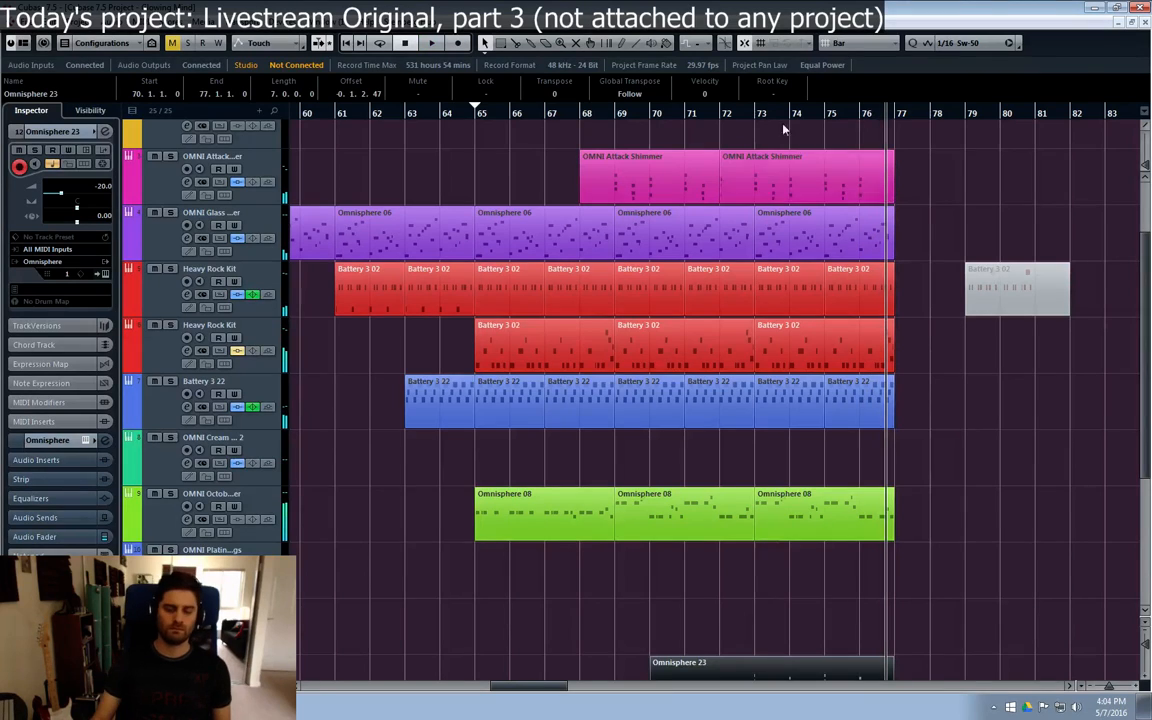
# Step: Quantize all recorded notes of the Omnisphere 23 part to 1/16 Sw-50 and return to the arrangement
pyautogui.scroll(-4, 938, 342)
pyautogui.doubleClick(768, 463)
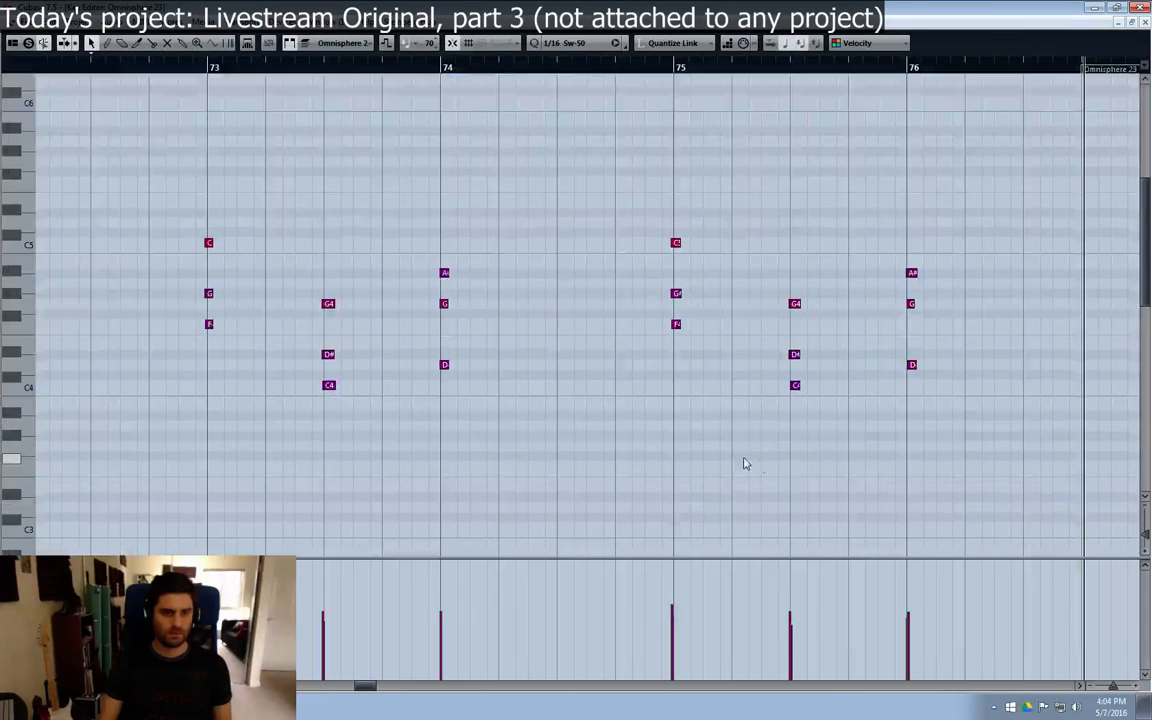
pyautogui.hotkey('ctrl', 'a')
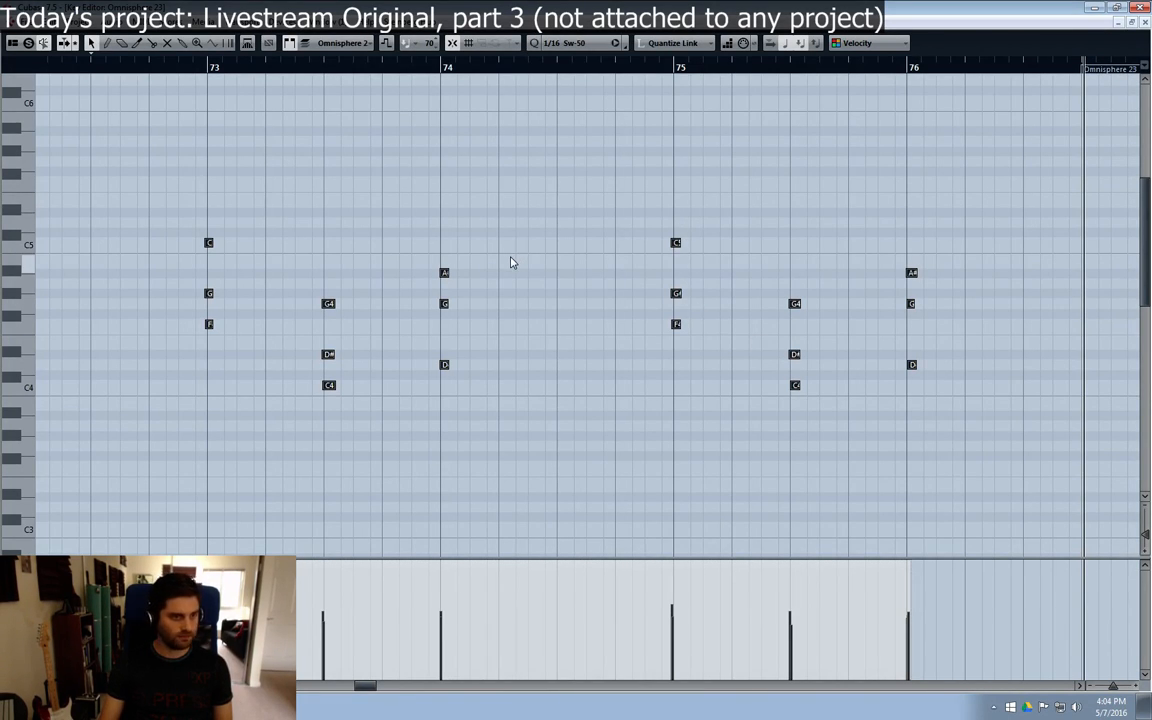
pyautogui.hotkey('ctrl', 'a')
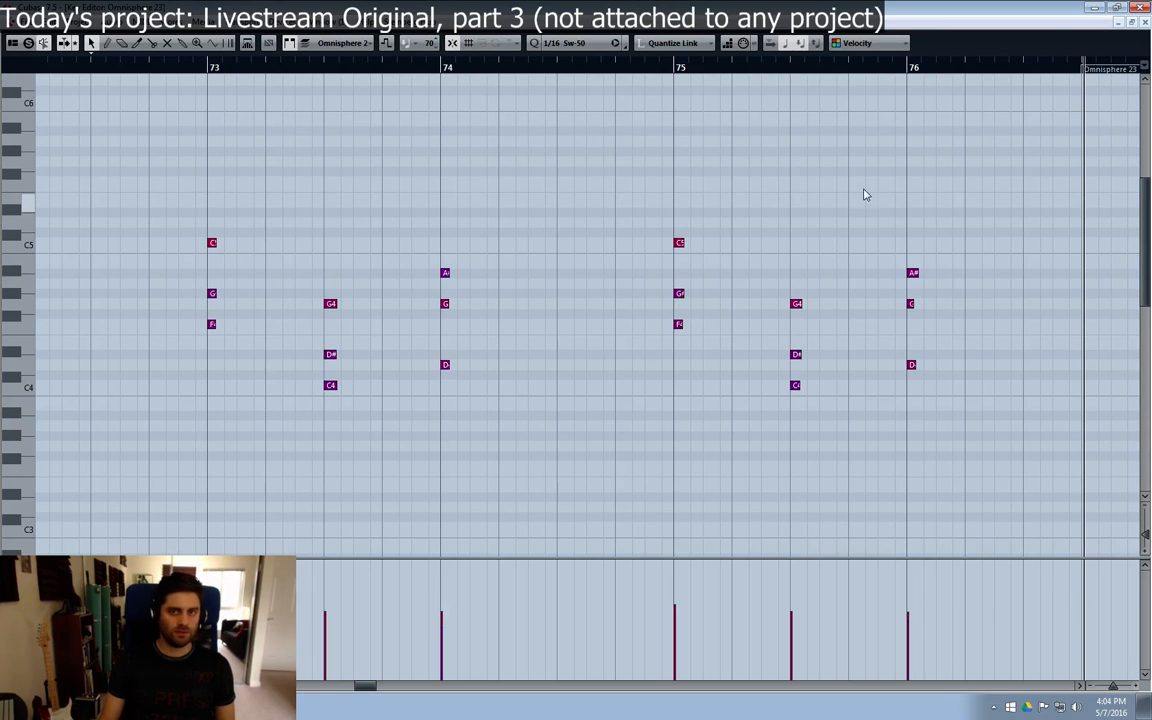
pyautogui.click(1143, 21)
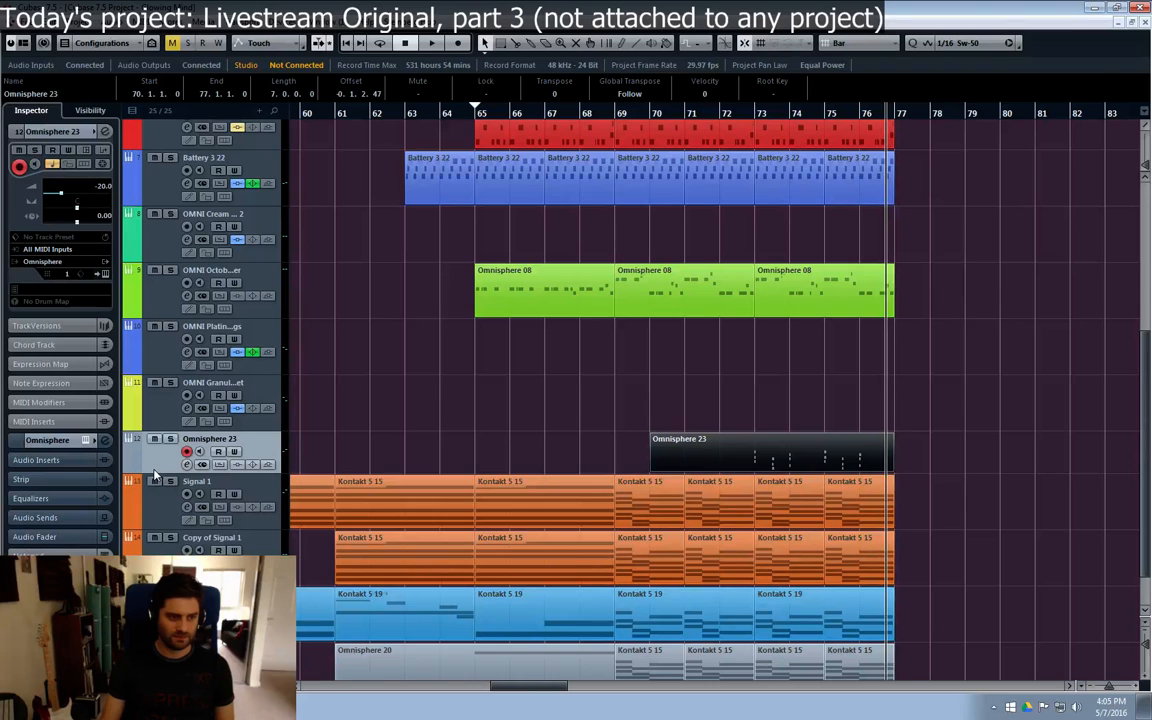
# Step: Make the Omnisphere 23 track taller, split its part at bar 73 and delete the empty portion before the split
pyautogui.moveTo(152, 474); pyautogui.dragTo(152, 488)
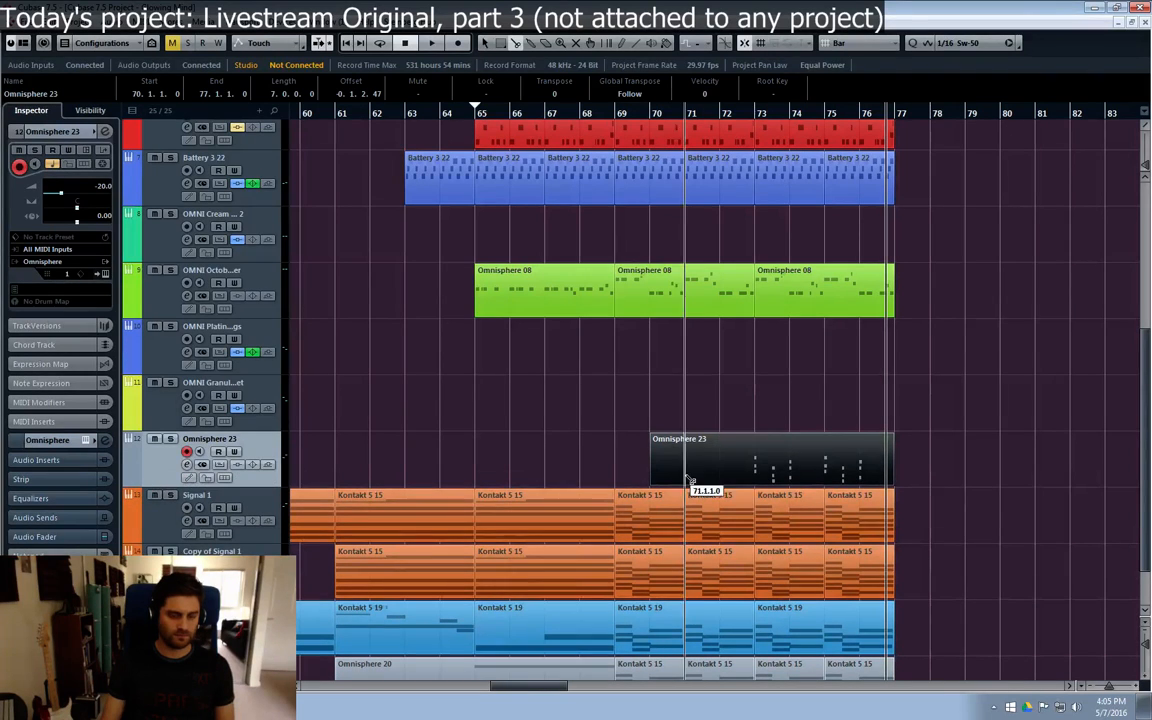
pyautogui.keyDown('alt'); pyautogui.click(754, 458); pyautogui.keyUp('alt')
pyautogui.press('Delete')
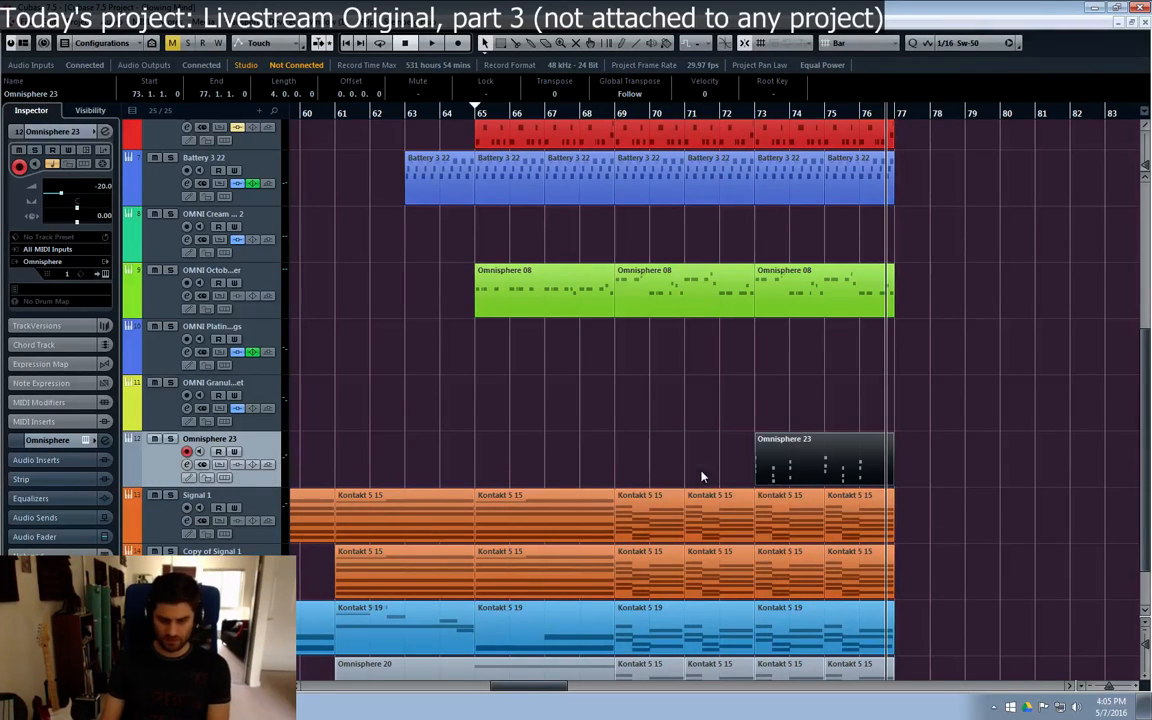
# Step: While playing from bar 72, set the Omnisphere 23 channel to -16.2 dB and cut EQ band 2 by 10.7 dB at 330.7 Hz
pyautogui.click(718, 113)
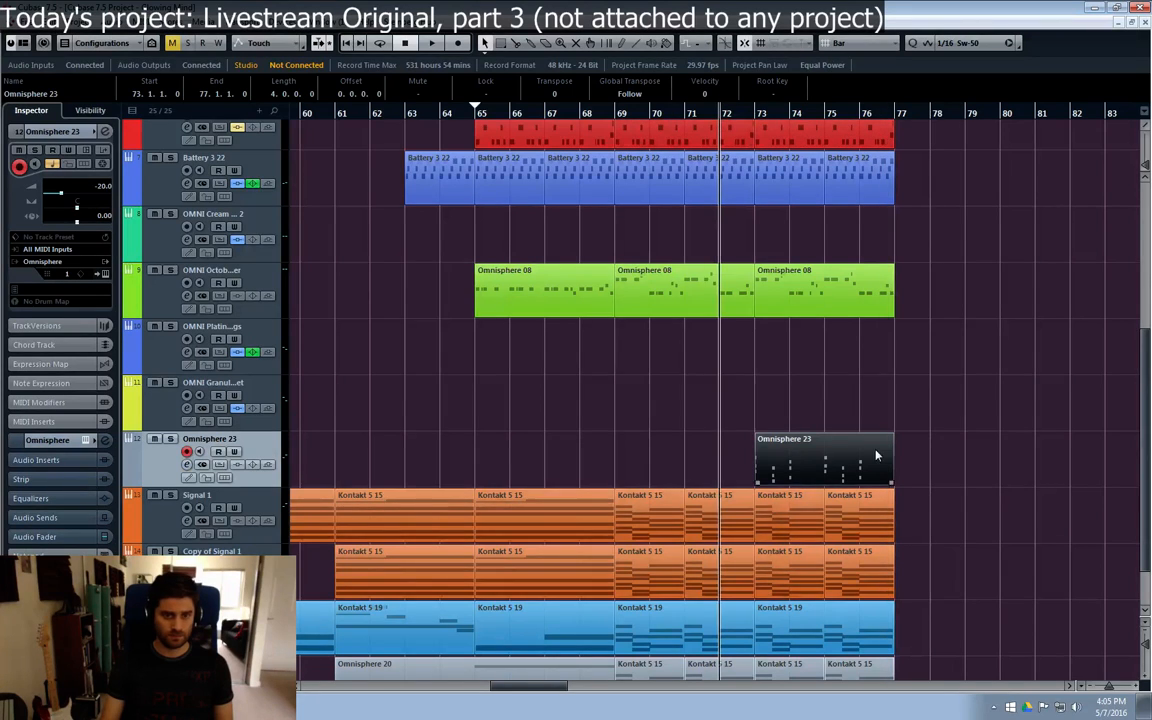
pyautogui.press('e')
pyautogui.press('space')
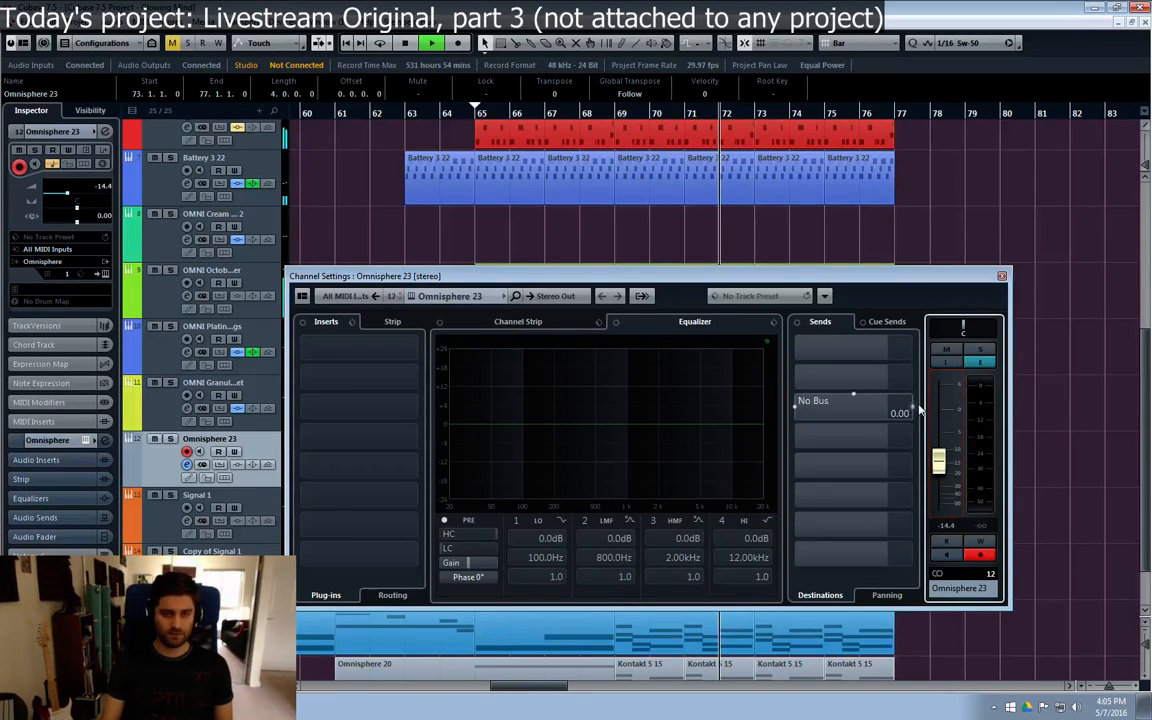
pyautogui.moveTo(944, 478)
pyautogui.mouseDown()
pyautogui.moveTo(946, 467)
pyautogui.moveTo(931, 481)
pyautogui.mouseUp()
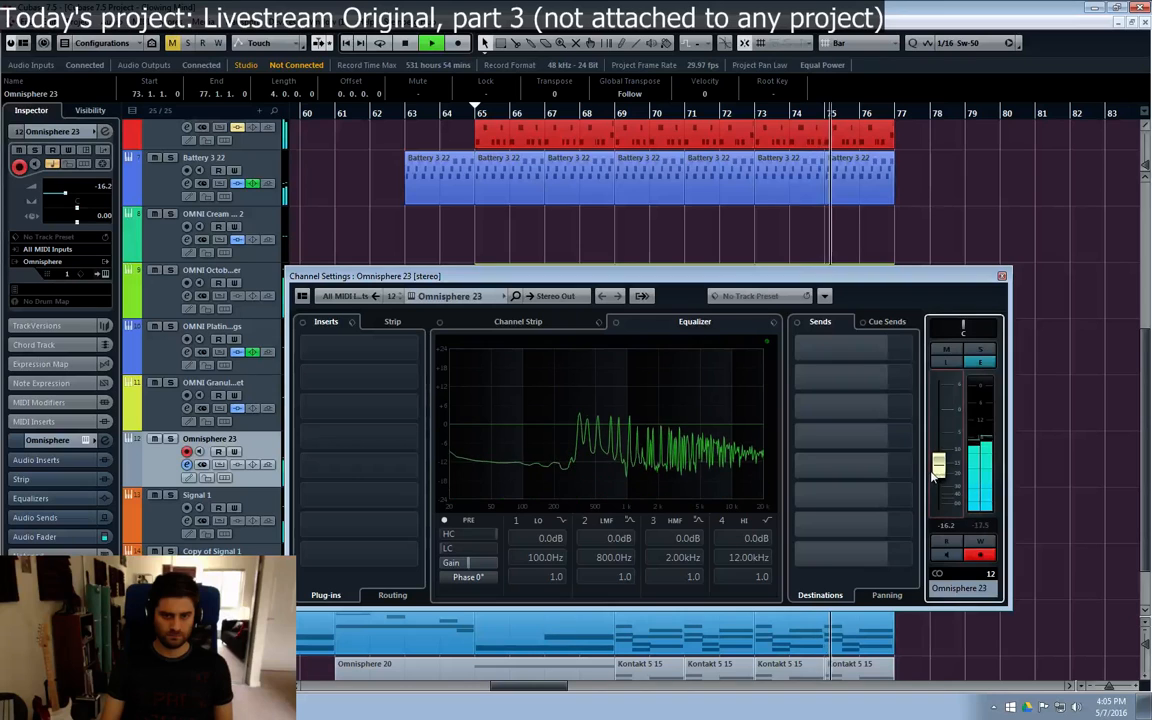
pyautogui.moveTo(547, 419); pyautogui.dragTo(577, 462)
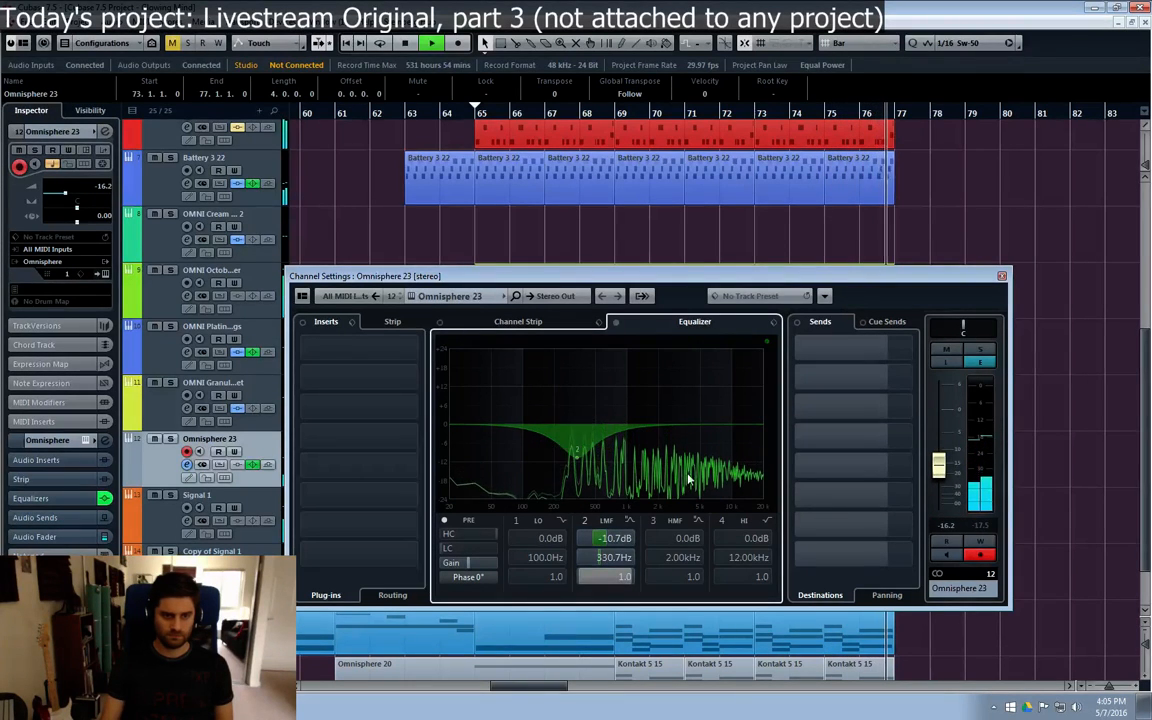
pyautogui.press('space')
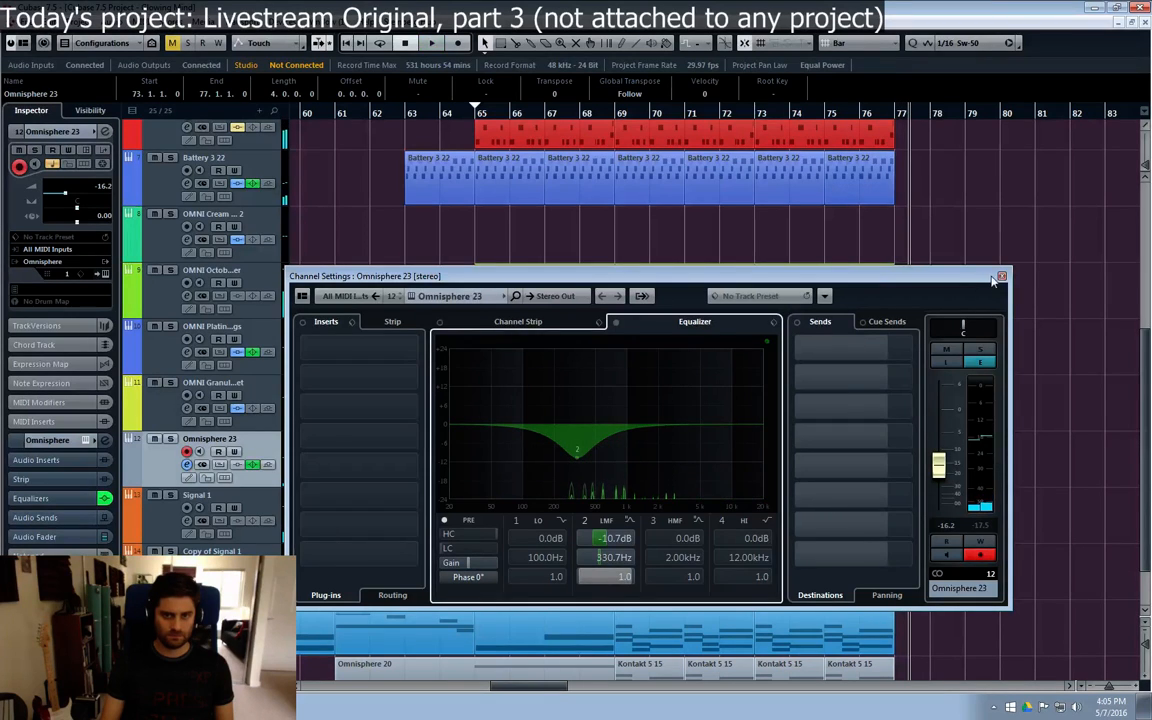
pyautogui.click(1001, 276)
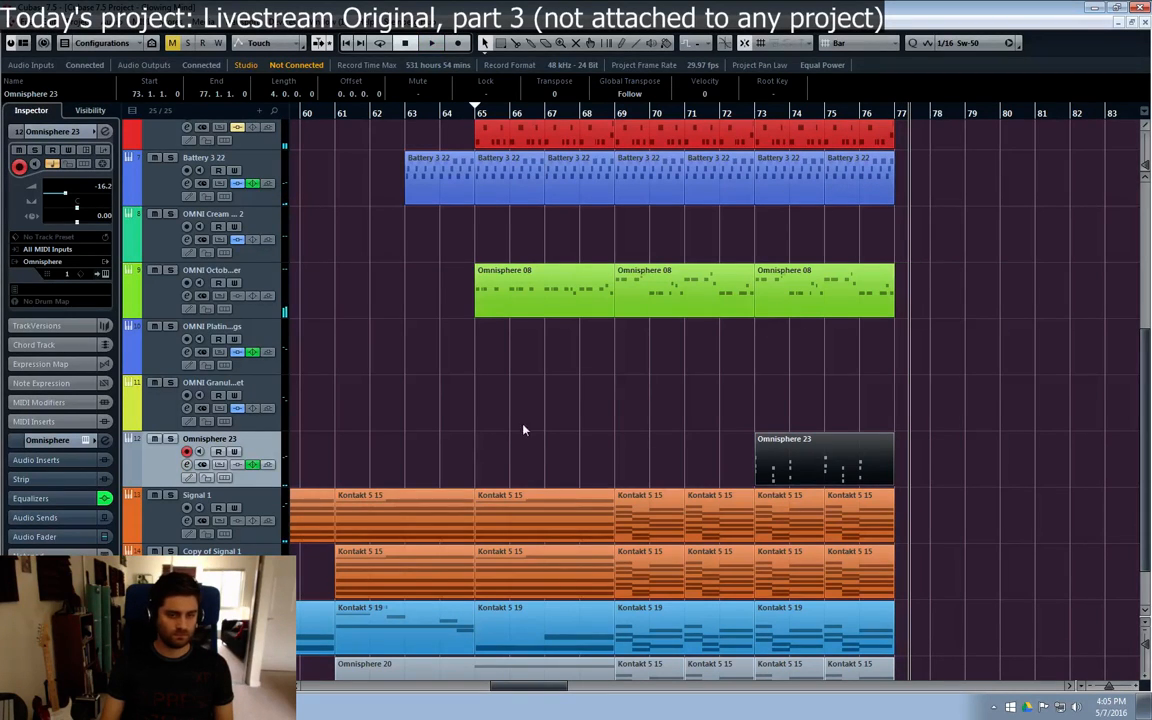
# Step: Insert a PingPongDelay in the first insert slot of the Omnisphere 23 channel
pyautogui.click(187, 465)
pyautogui.click(368, 349)
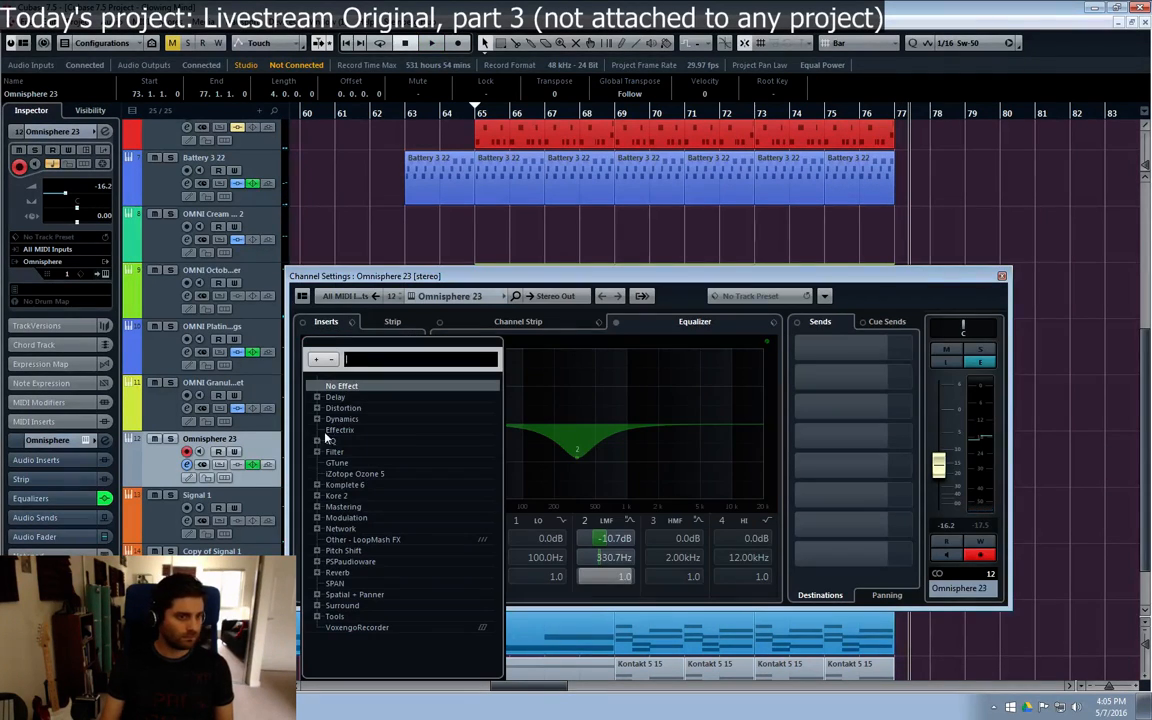
pyautogui.click(317, 397)
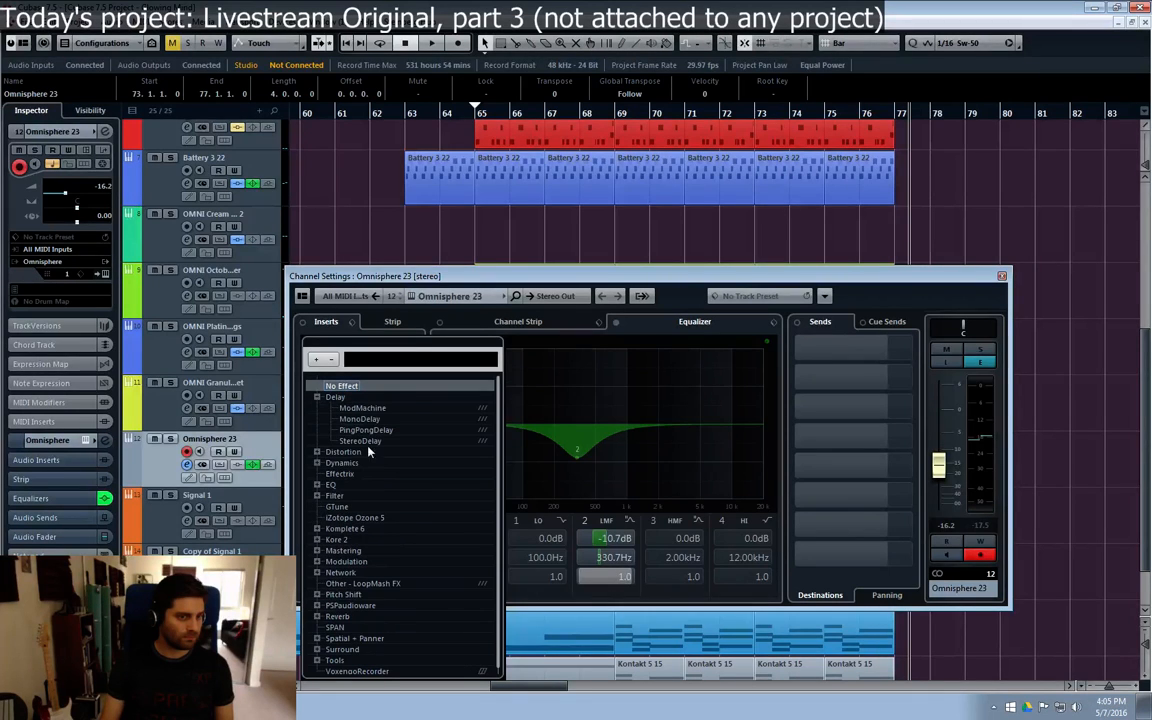
pyautogui.click(360, 430)
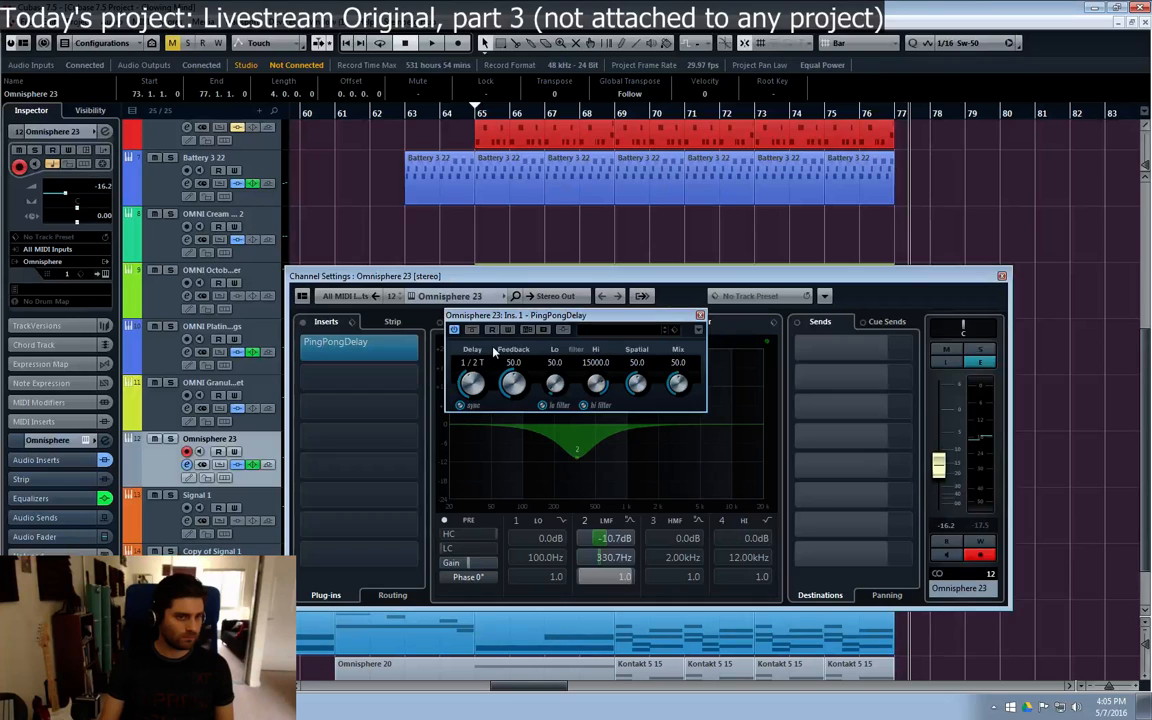
# Step: Adjust the PingPongDelay during playback to a 1/4 delay, 21.5 feedback and 31.5 mix
pyautogui.moveTo(502, 331); pyautogui.dragTo(516, 317)
pyautogui.press('space')
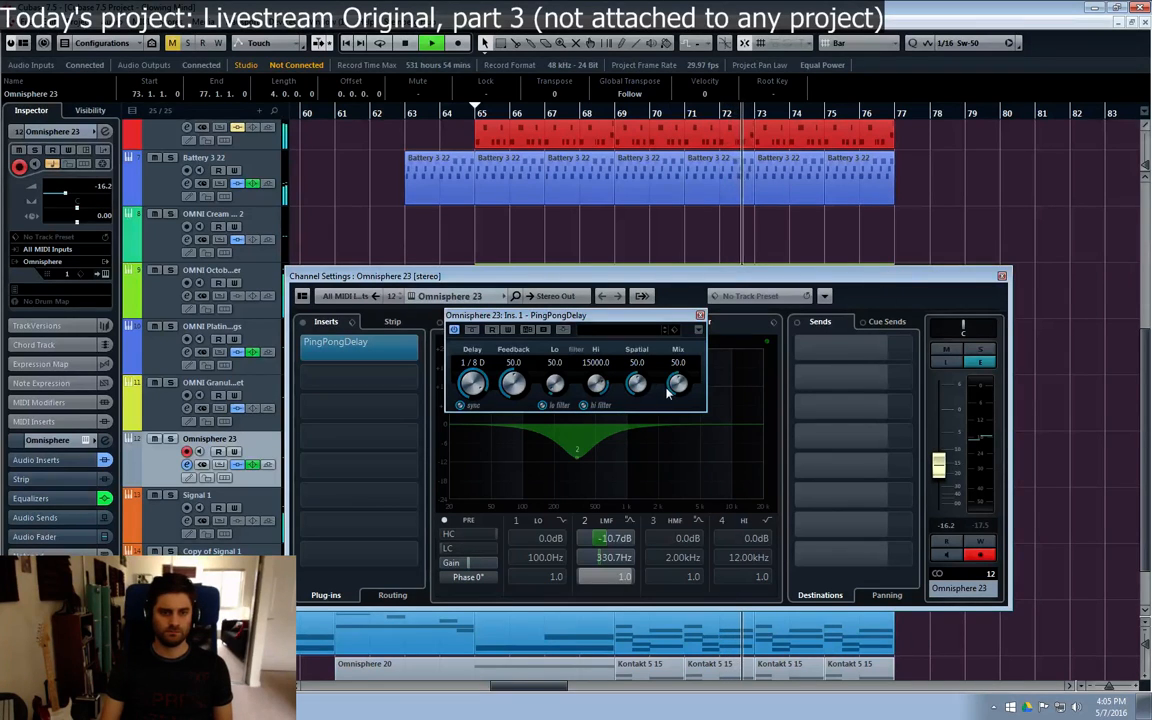
pyautogui.moveTo(678, 384); pyautogui.dragTo(681, 429)
pyautogui.moveTo(514, 385)
pyautogui.mouseDown()
pyautogui.moveTo(515, 425)
pyautogui.moveTo(514, 410)
pyautogui.mouseUp()
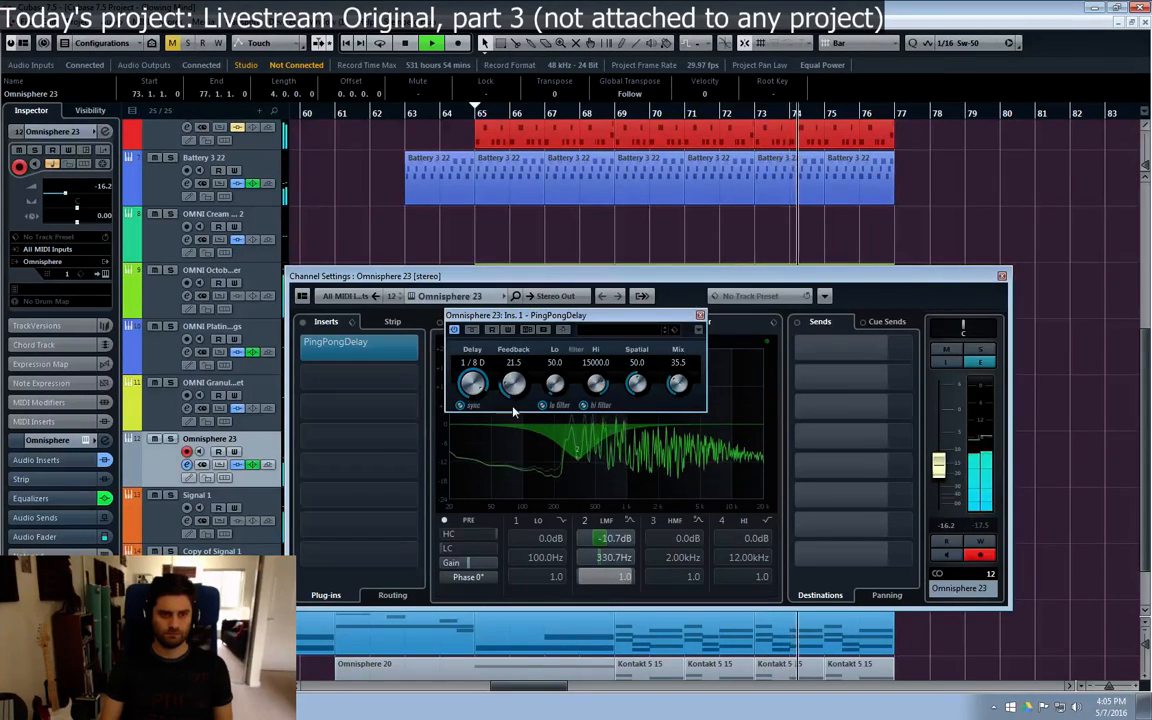
pyautogui.moveTo(677, 387); pyautogui.dragTo(677, 398)
pyautogui.moveTo(472, 385); pyautogui.dragTo(472, 420)
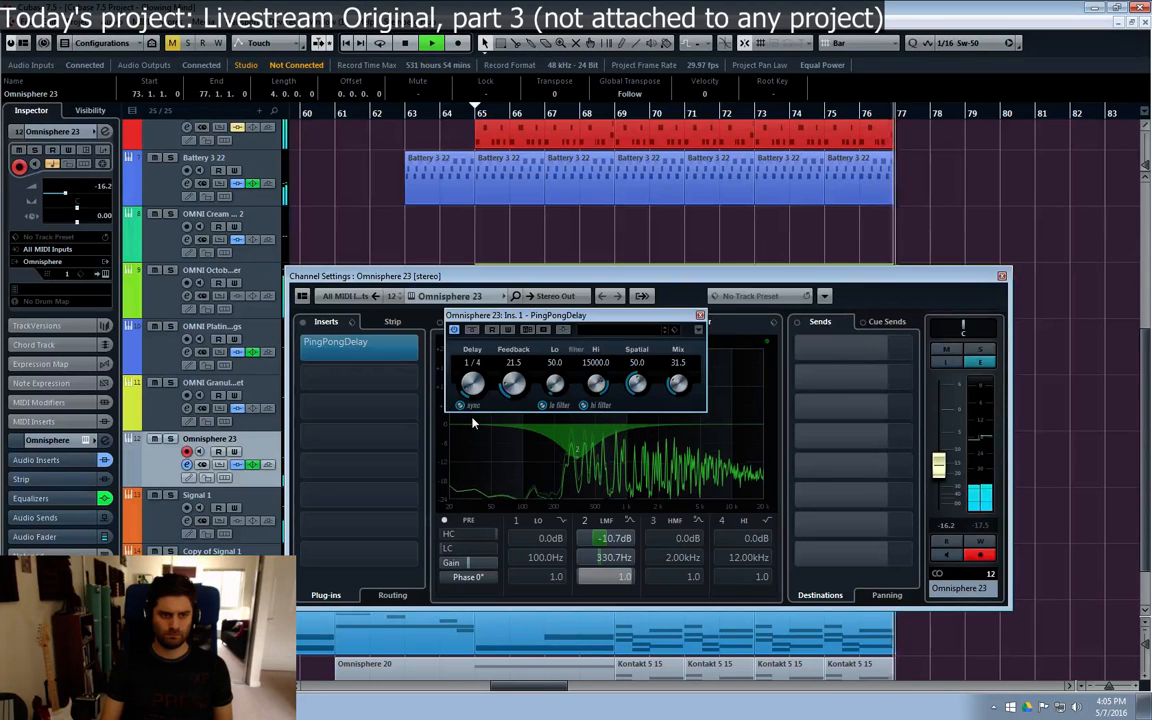
# Step: Replay the section from bar 73, bypass the PingPongDelay, and close the delay and channel windows
pyautogui.click(758, 117)
pyautogui.moveTo(860, 388)
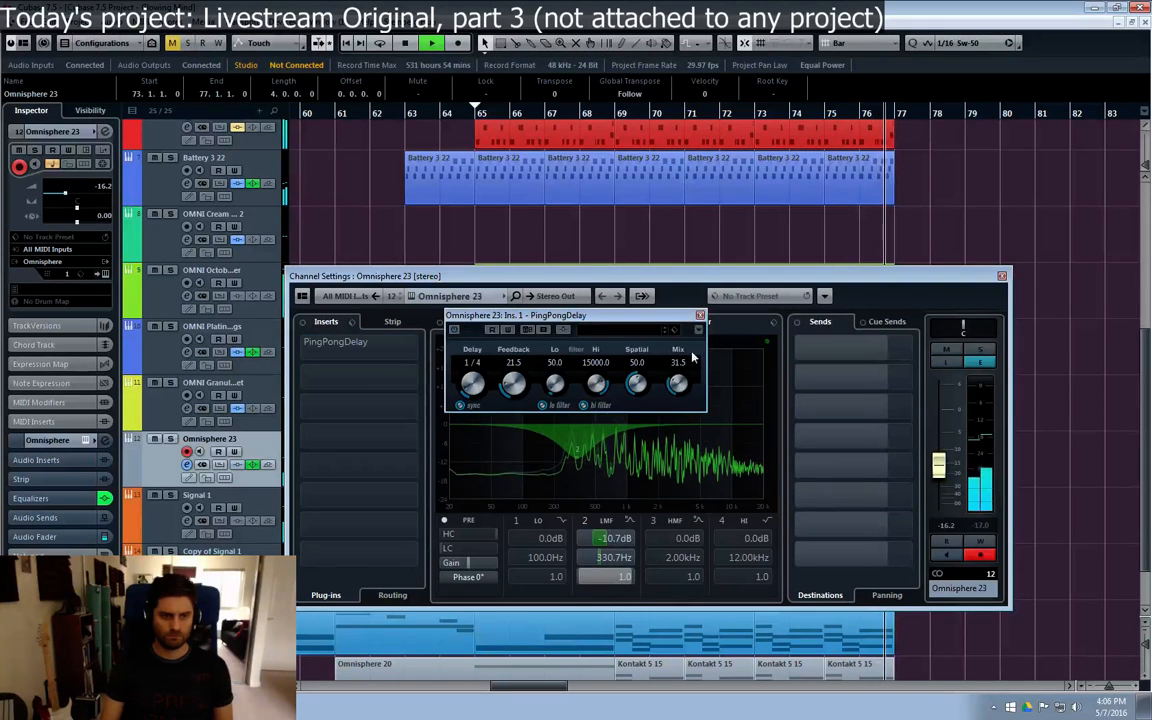
pyautogui.click(700, 315)
pyautogui.click(1002, 275)
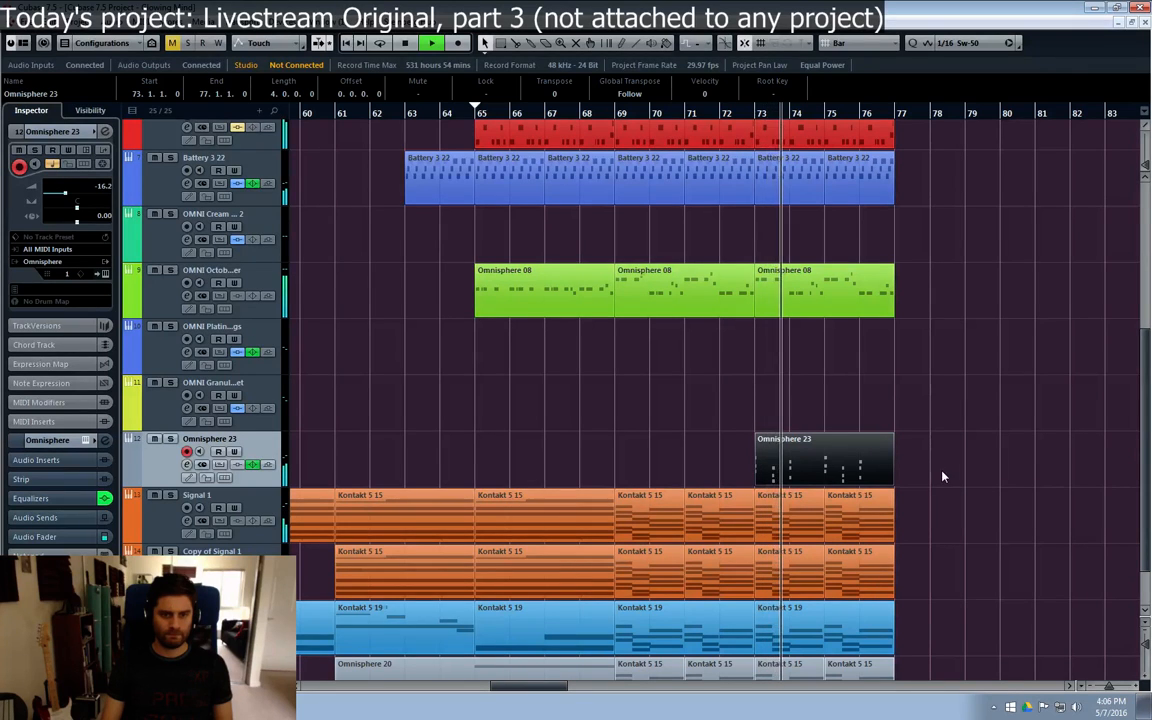
# Step: Go back to the project start and listen through the arrangement from bar 1
pyautogui.scroll(2, 930, 477)
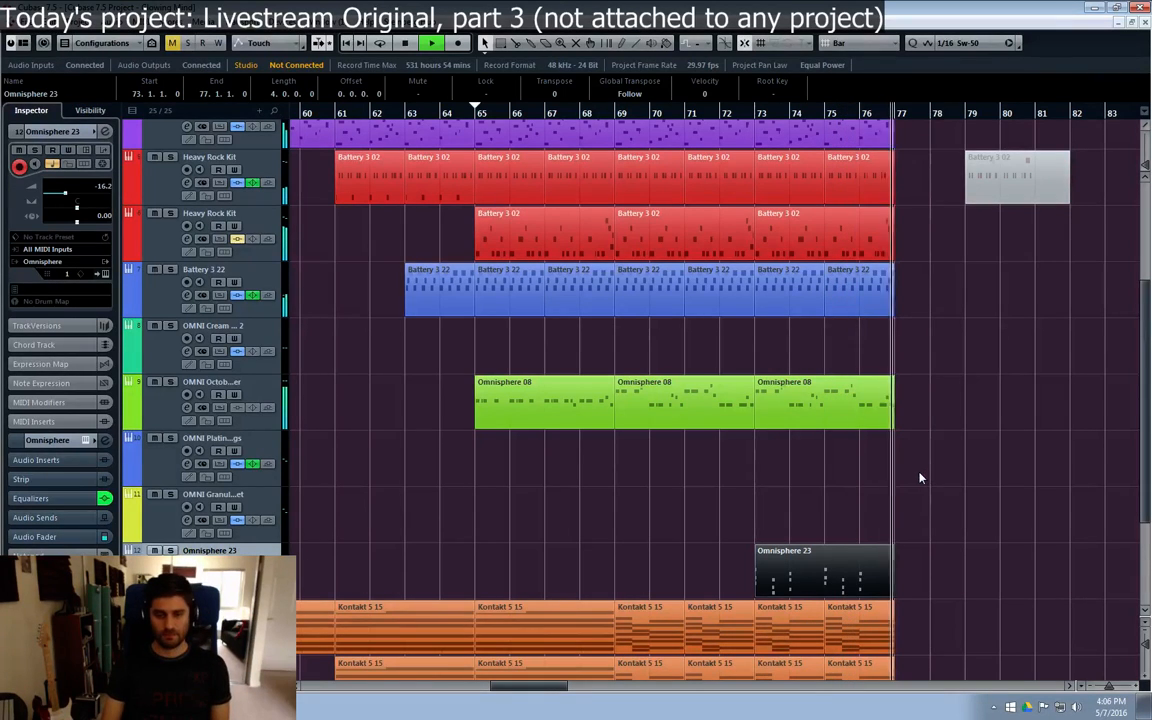
pyautogui.press('KP_Decimal')
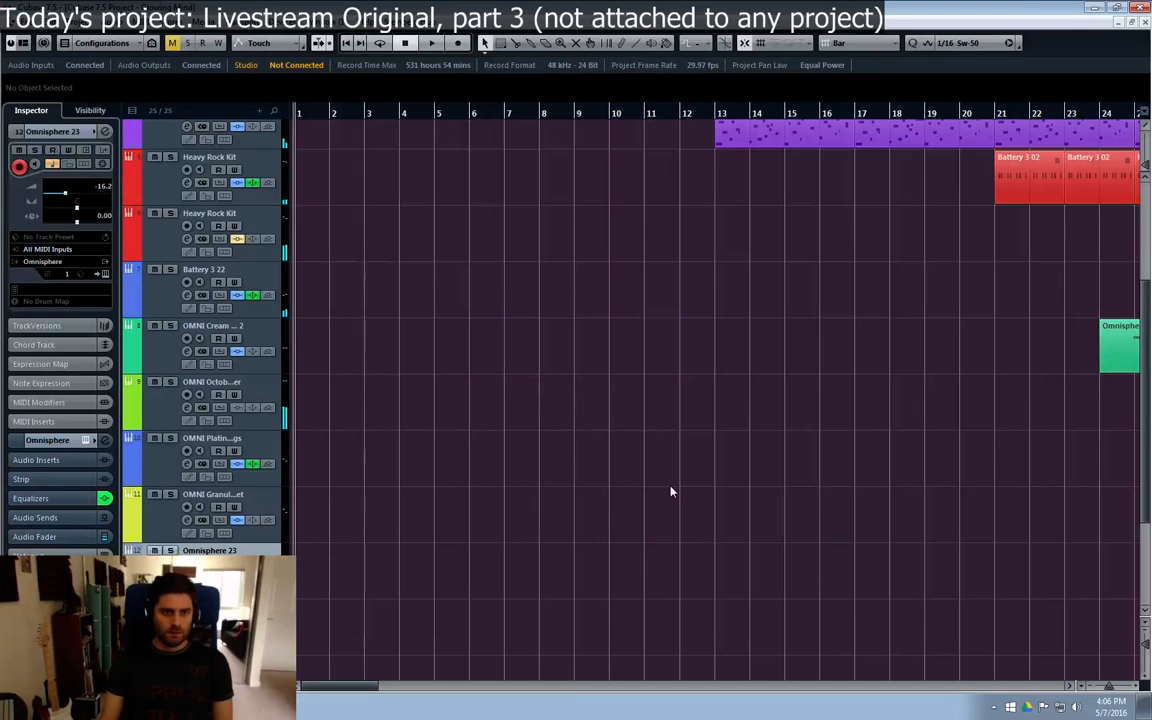
pyautogui.scroll(4, 671, 491)
pyautogui.scroll(-7, 530, 534)
pyautogui.scroll(7, 555, 535)
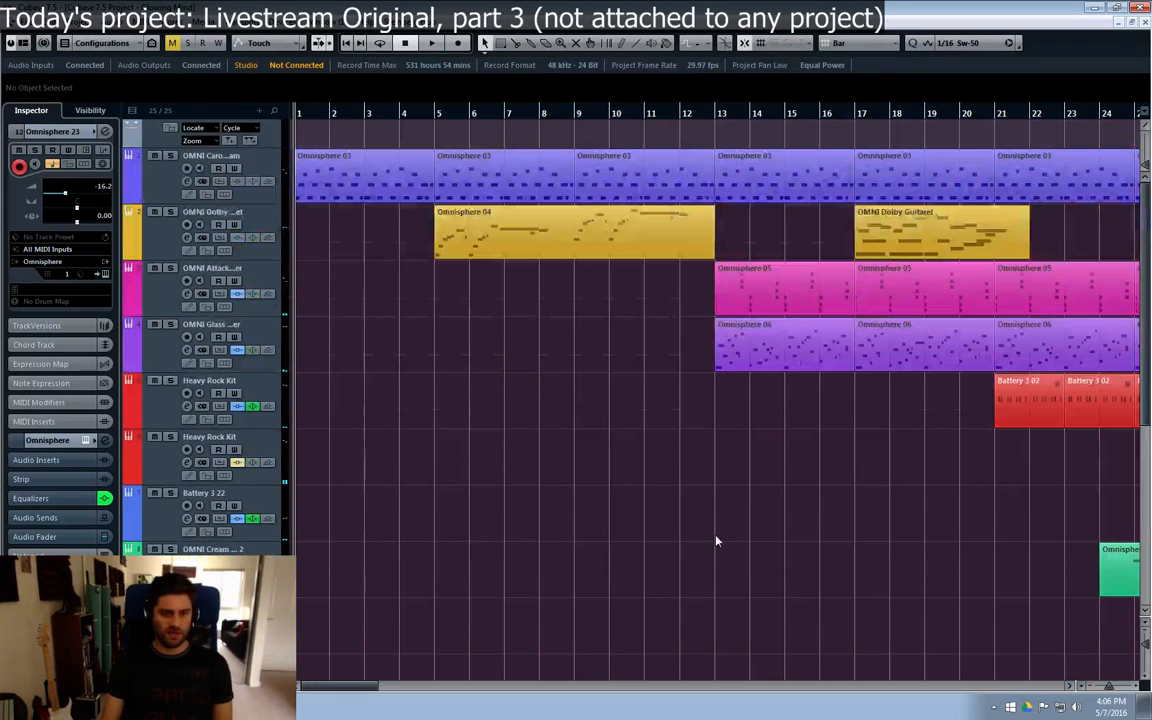
pyautogui.moveTo(328, 686); pyautogui.dragTo(326, 686)
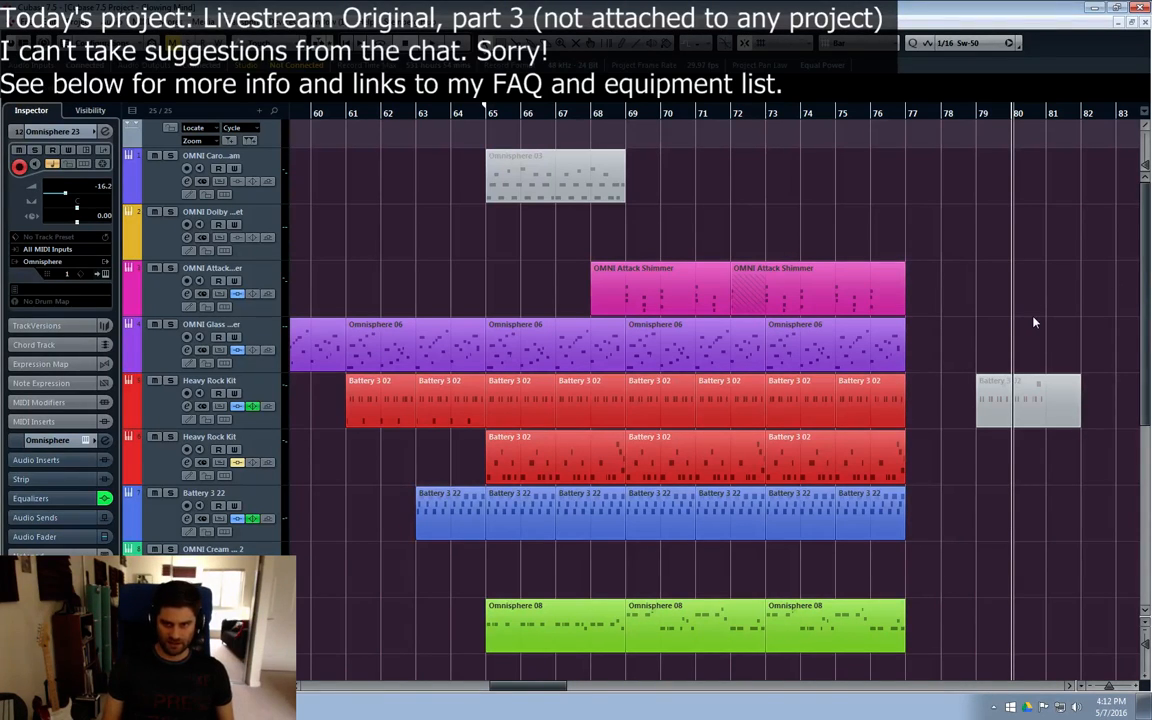
pyautogui.click(738, 403)
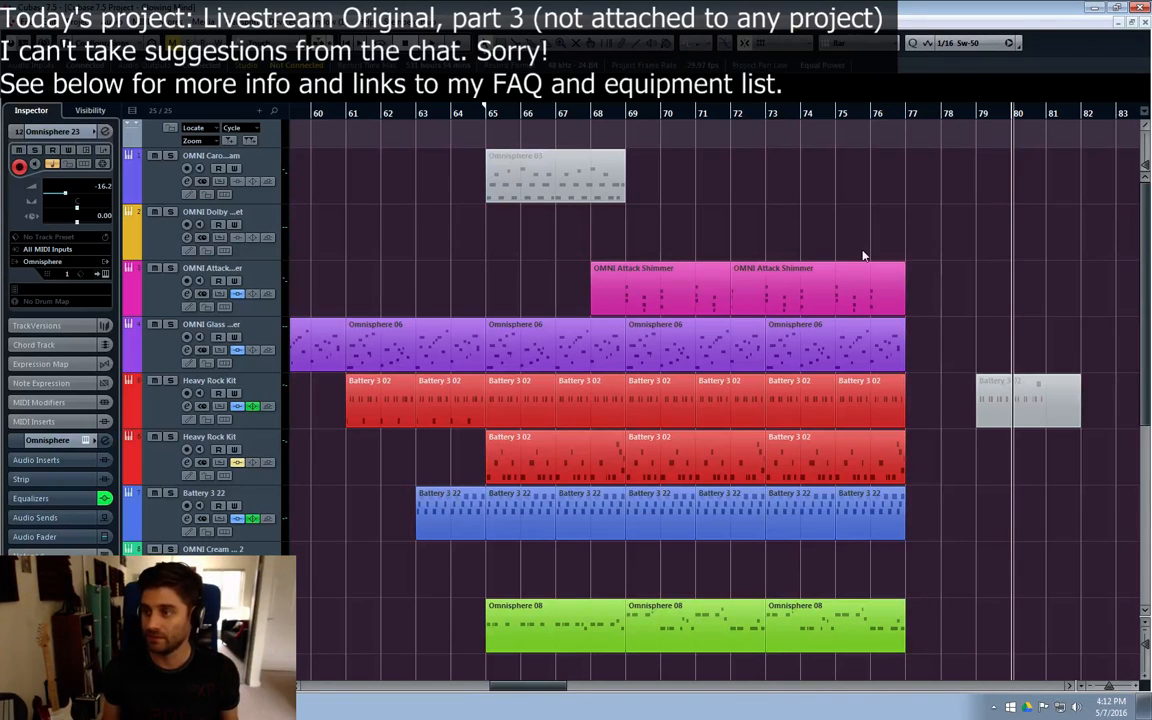
pyautogui.moveTo(890, 254); pyautogui.dragTo(652, 249)
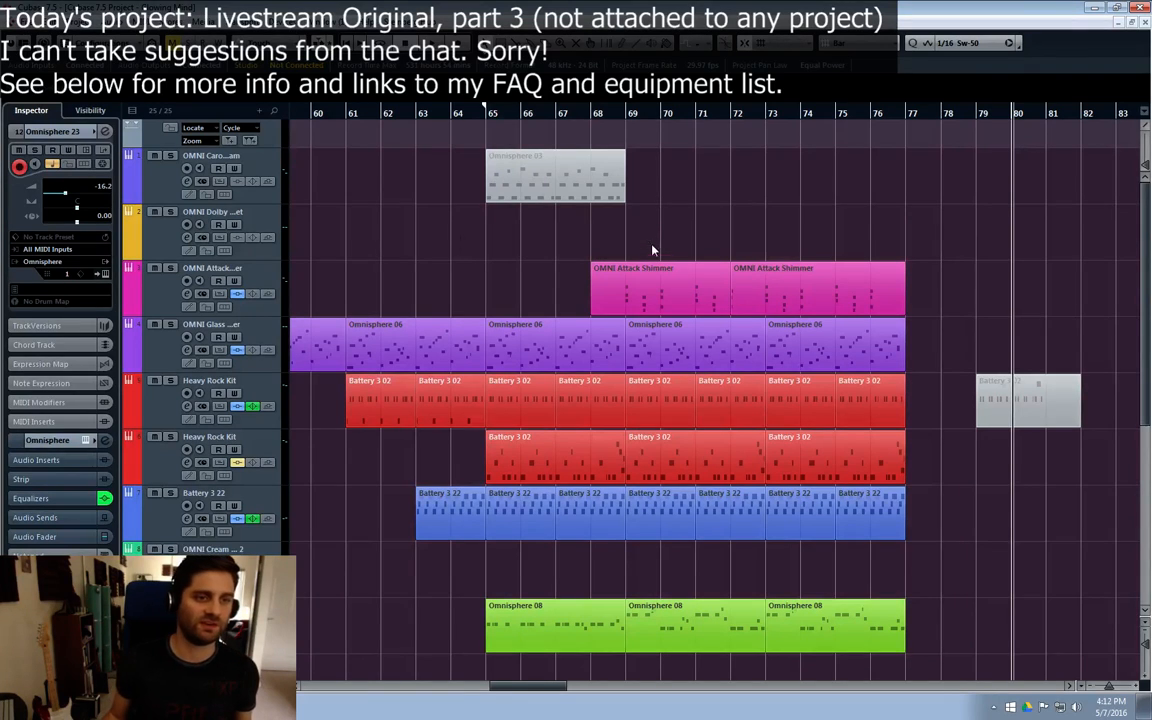